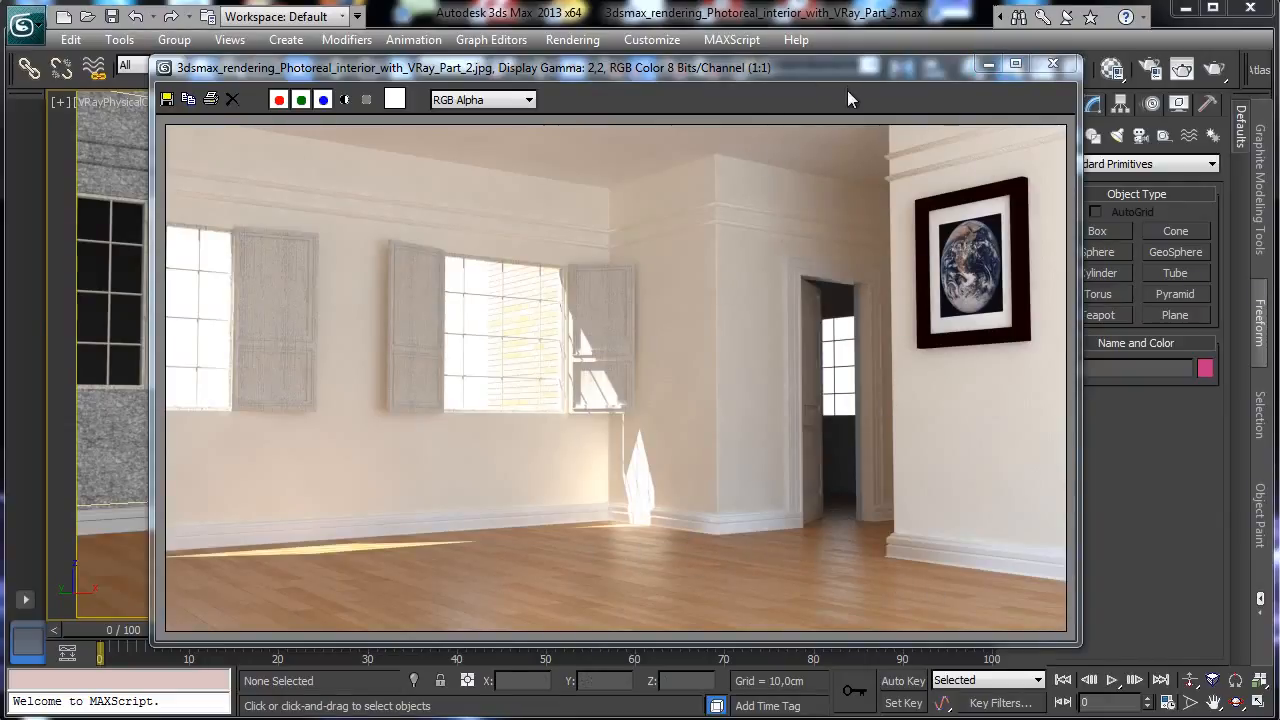
Minimize the reference render window and switch to the four-viewport layout with the whole room shown in the Top view
left_click(987, 66)
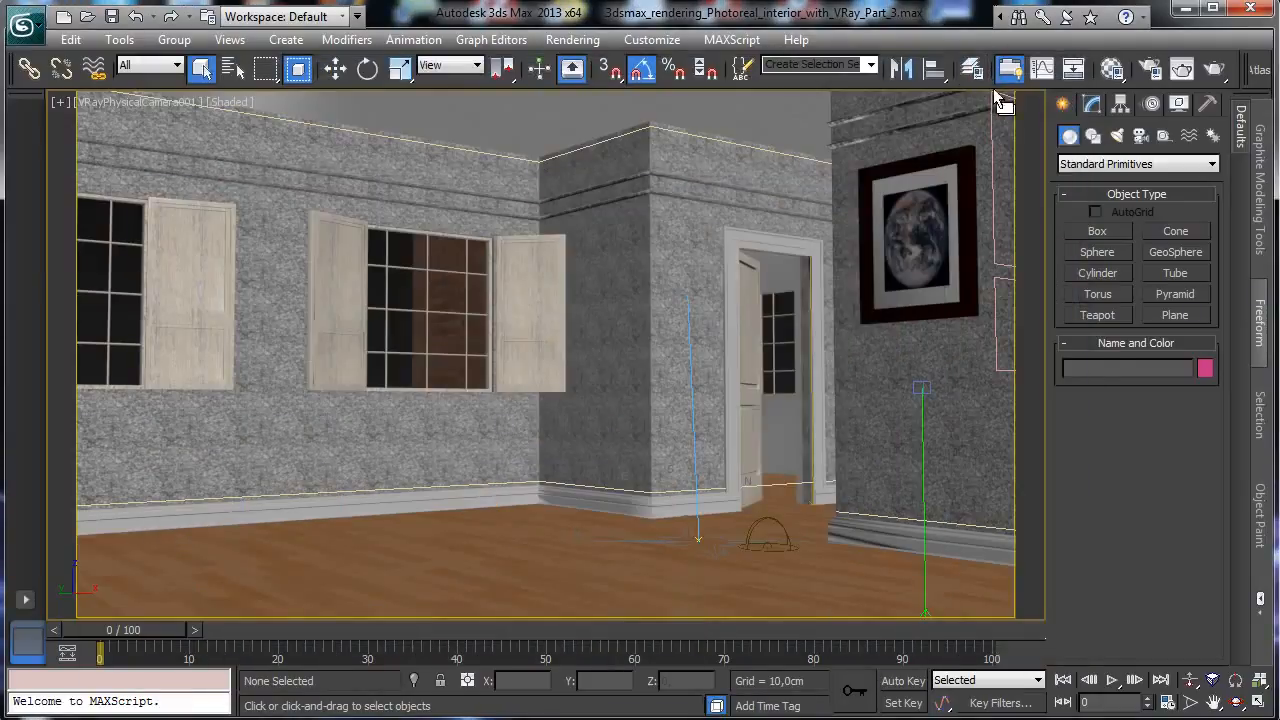
left_click(960, 172)
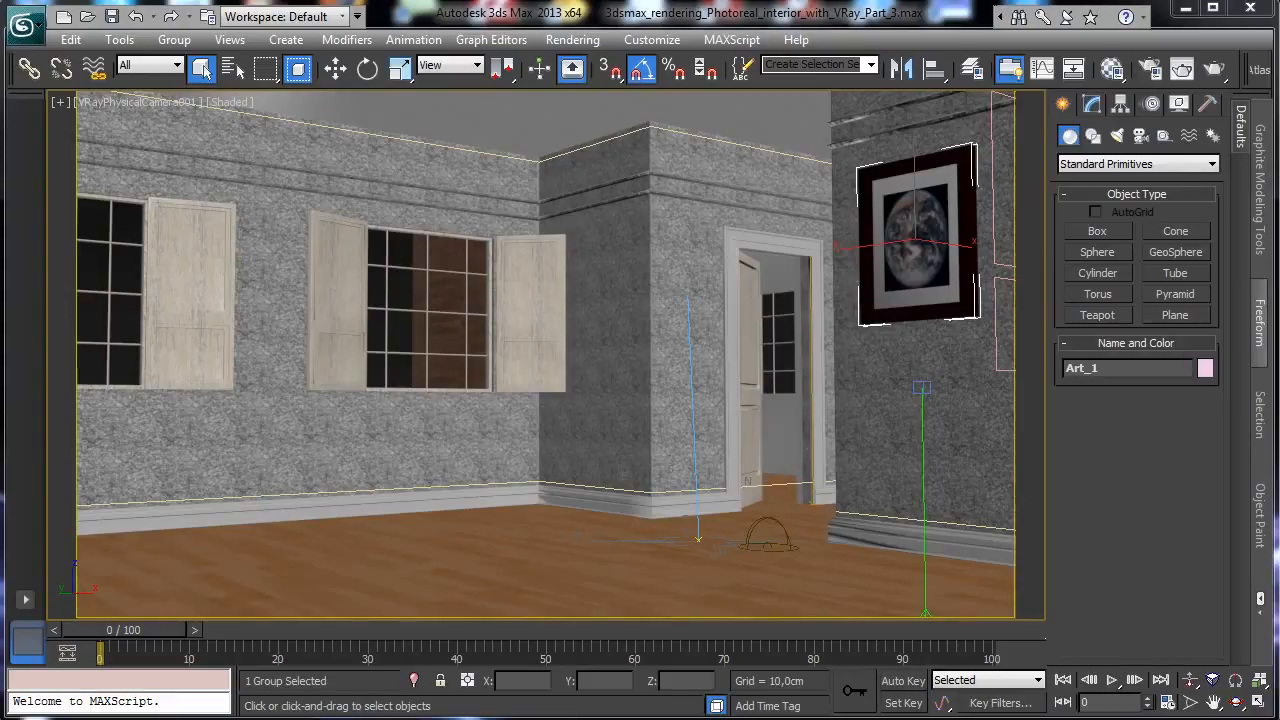
left_click(1258, 703)
right_click(505, 288)
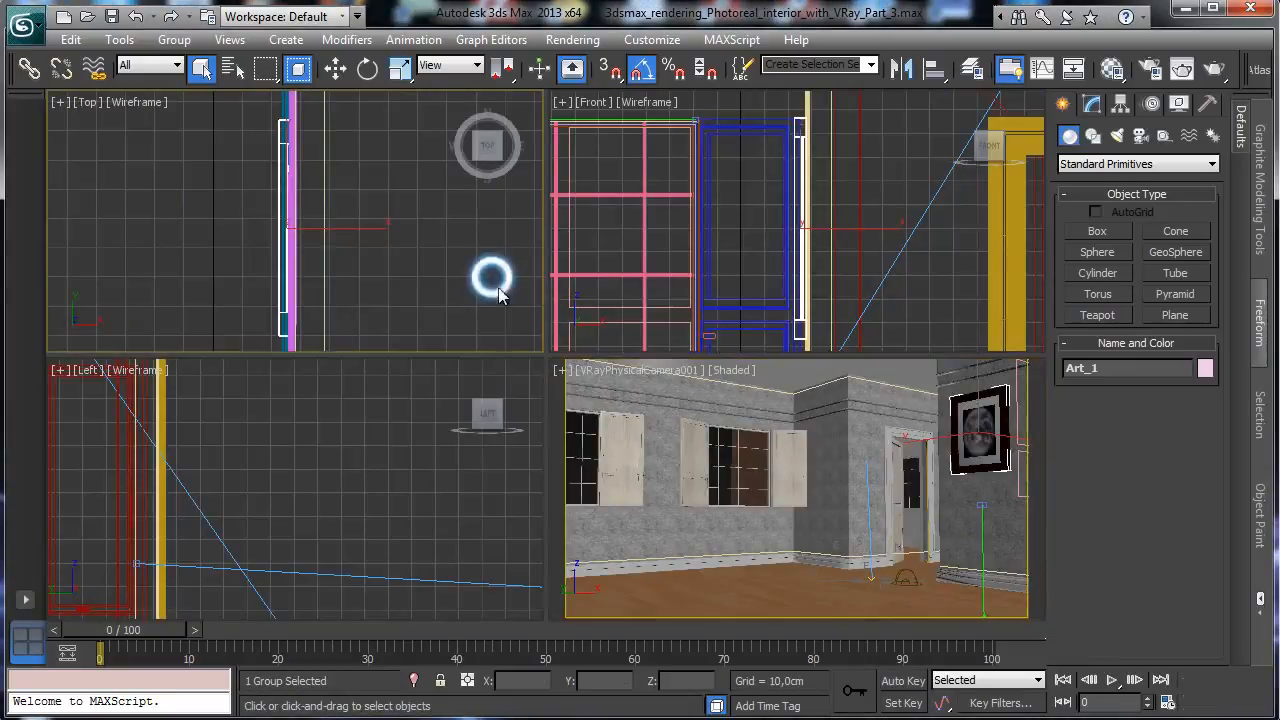
left_click(1189, 680)
left_click_drag(394, 222, 395, 470)
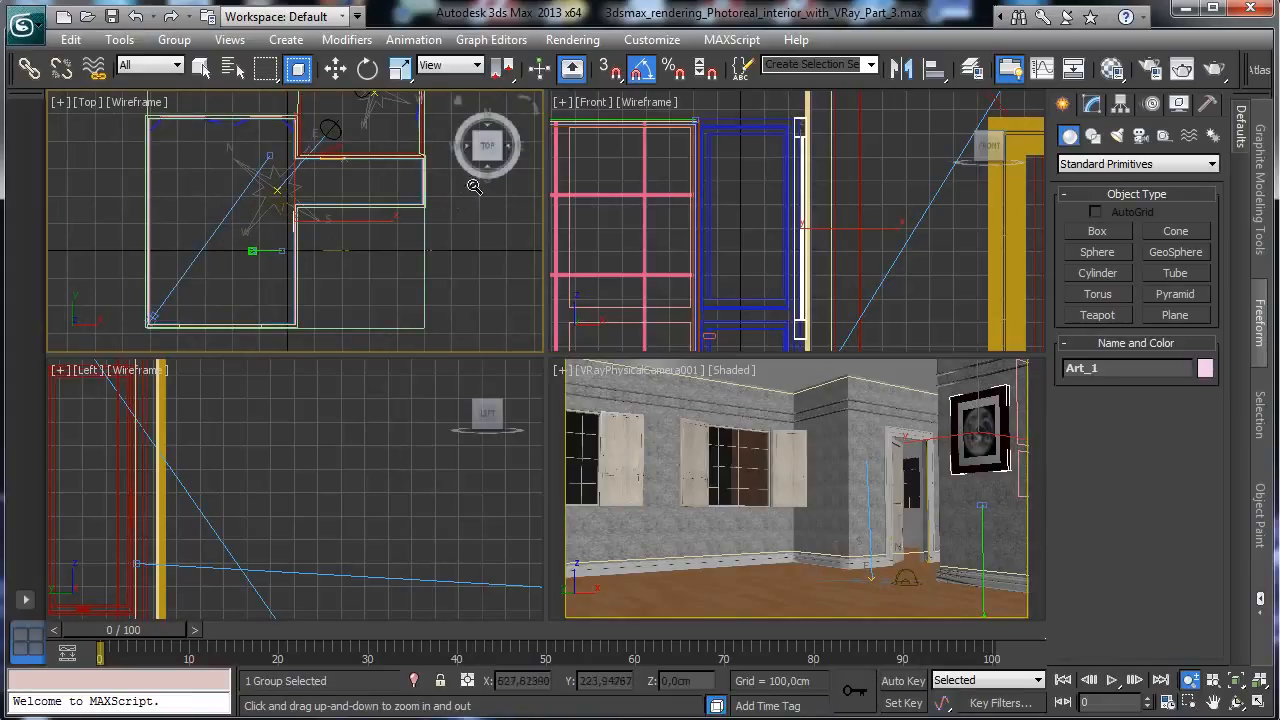
Widen the view of the room's V-Ray physical camera by raising its film gate to about 48.6 mm
left_click(201, 67)
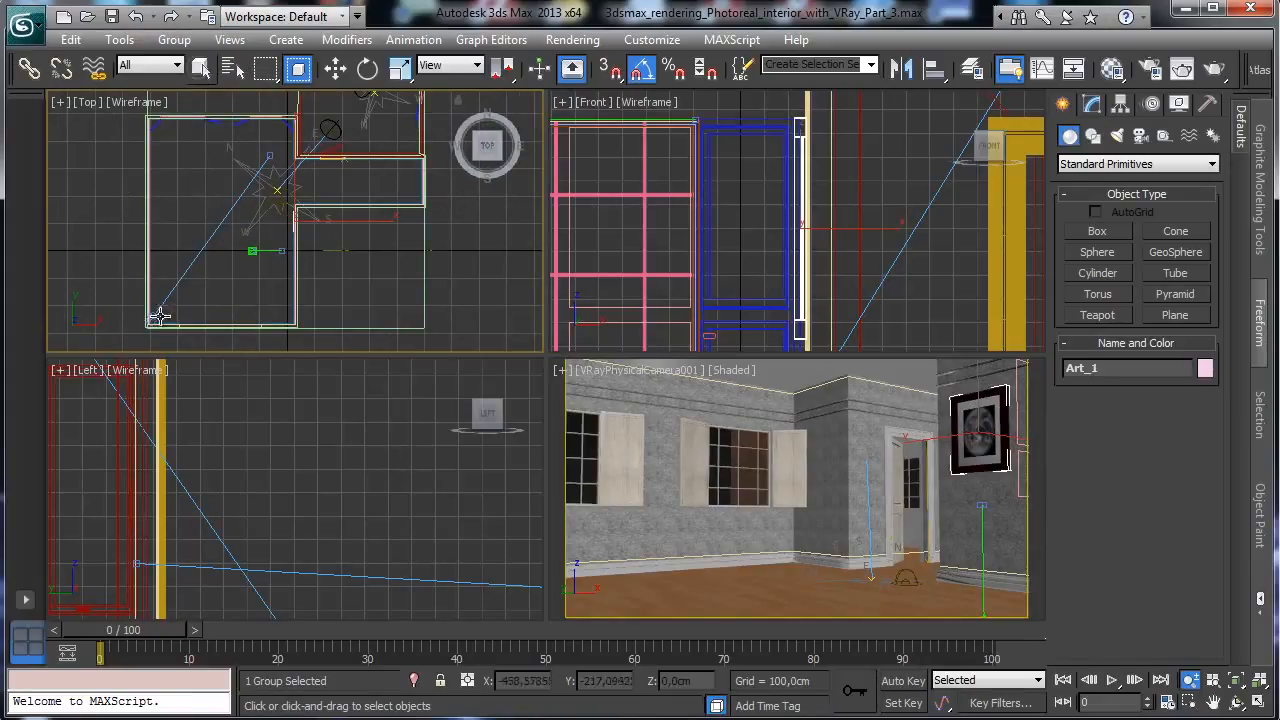
left_click(151, 320)
right_click(950, 462)
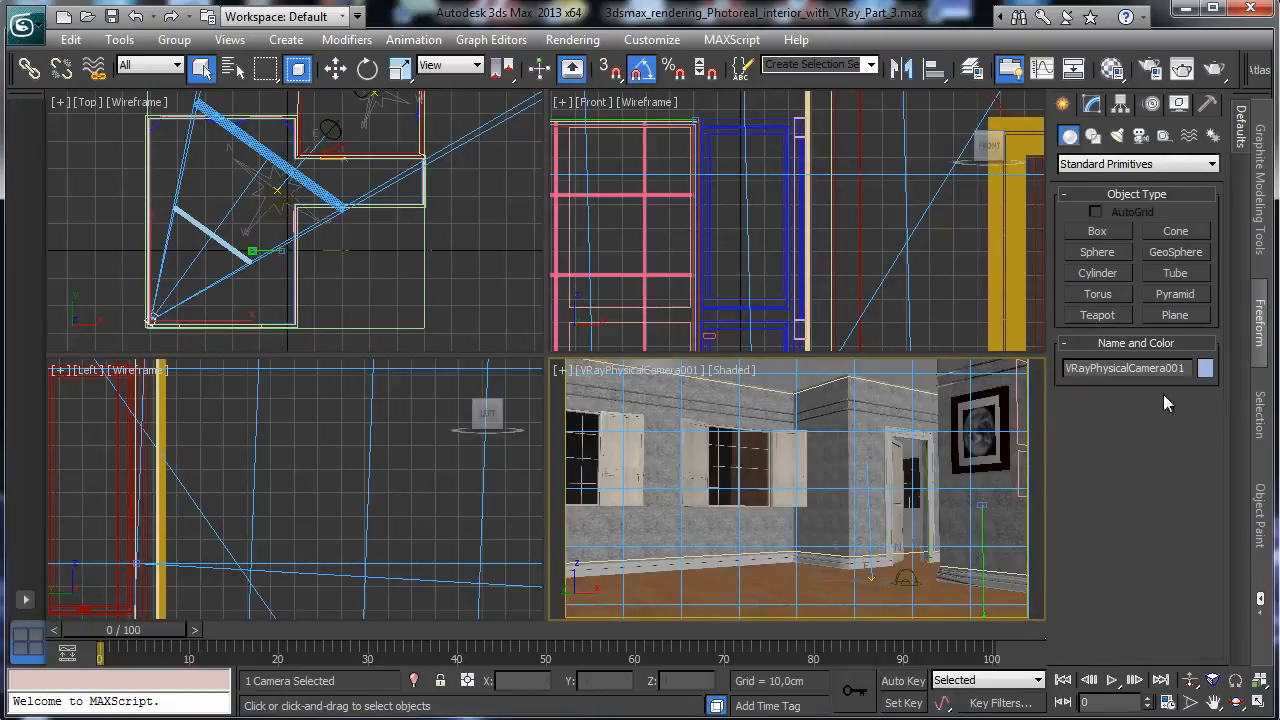
right_click(943, 420)
left_click(1090, 107)
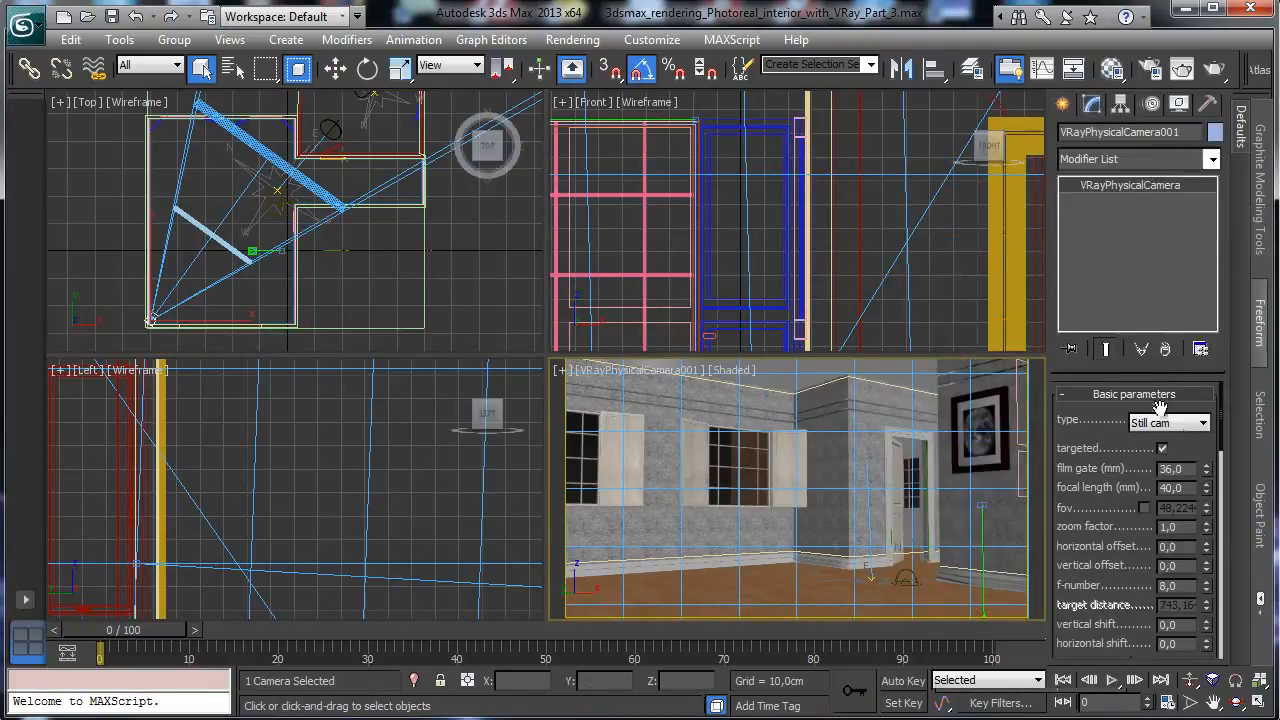
left_click_drag(1207, 472, 1211, 430)
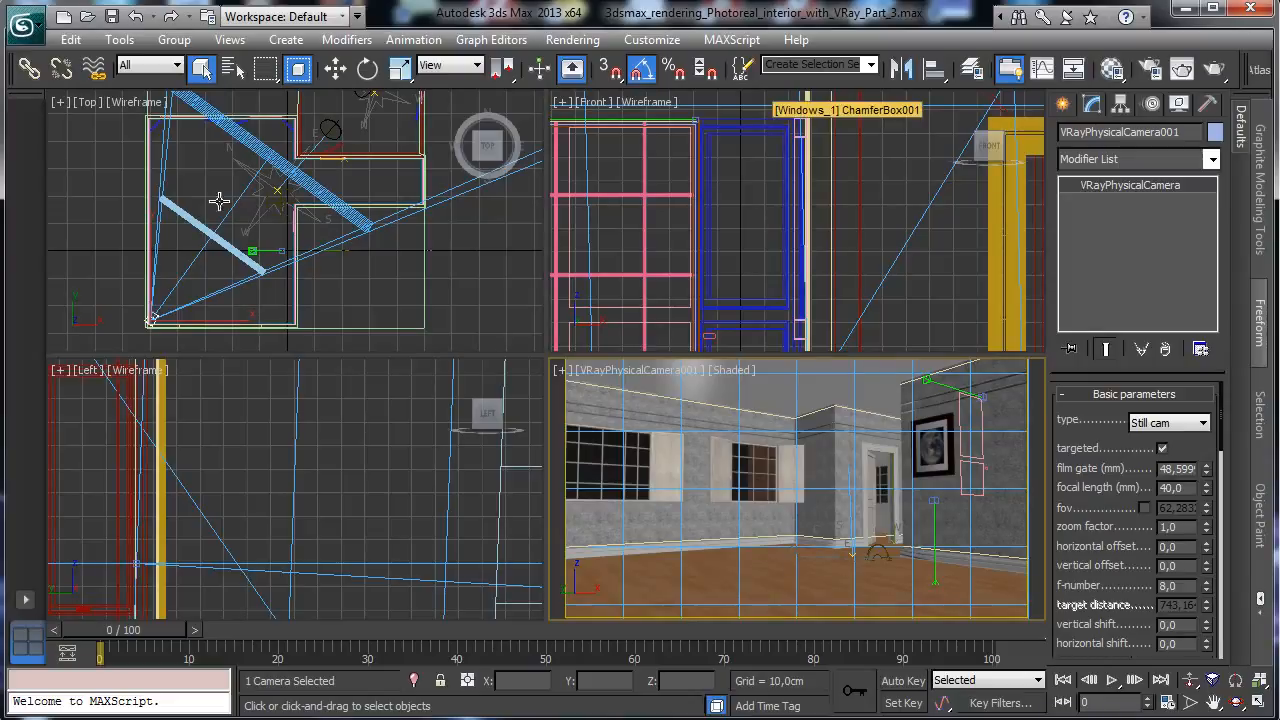
Create a flat box about 317 by 244 cm on the main room's floor in the Top view and nudge it into place
left_click(1064, 105)
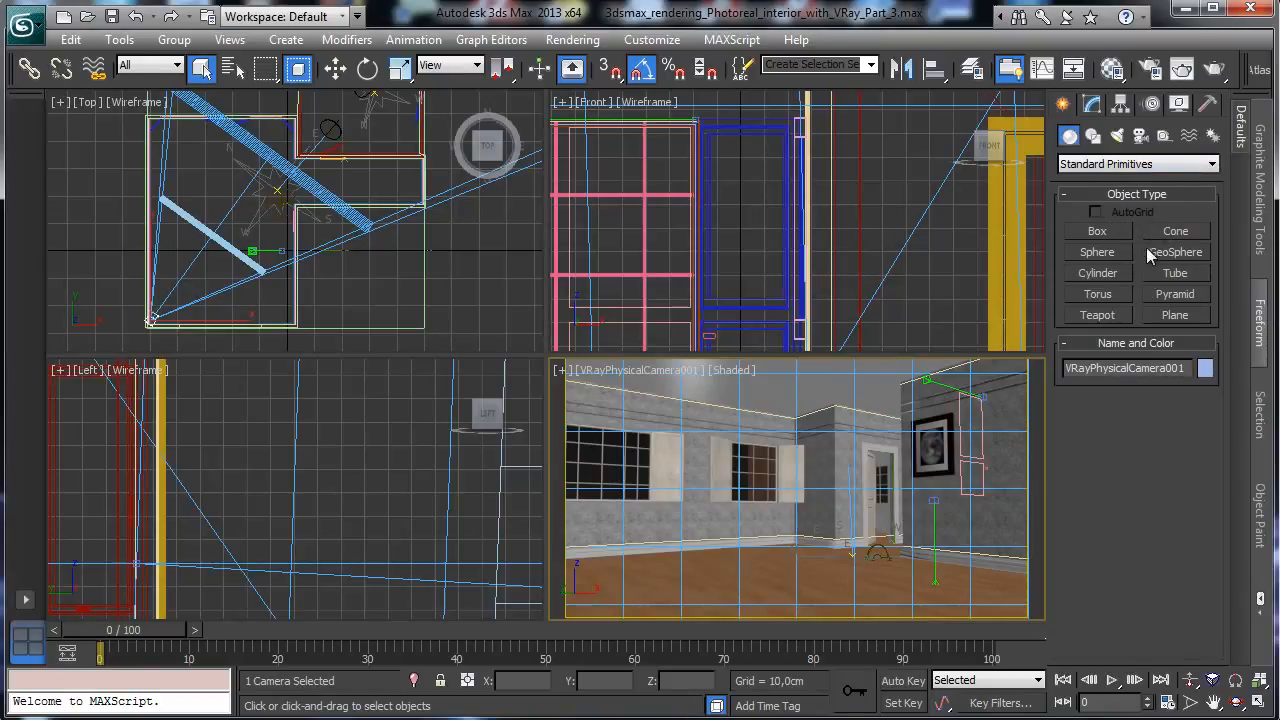
left_click(1173, 315)
left_click(1097, 231)
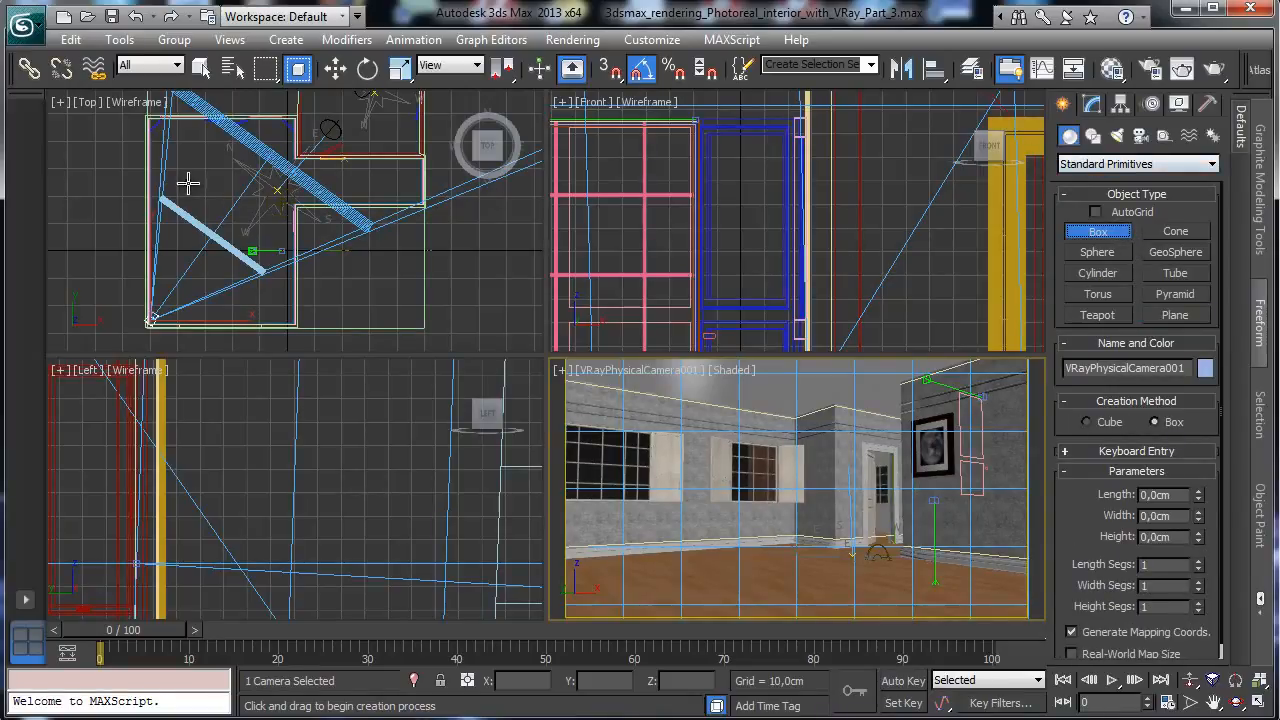
left_click_drag(190, 178, 257, 265)
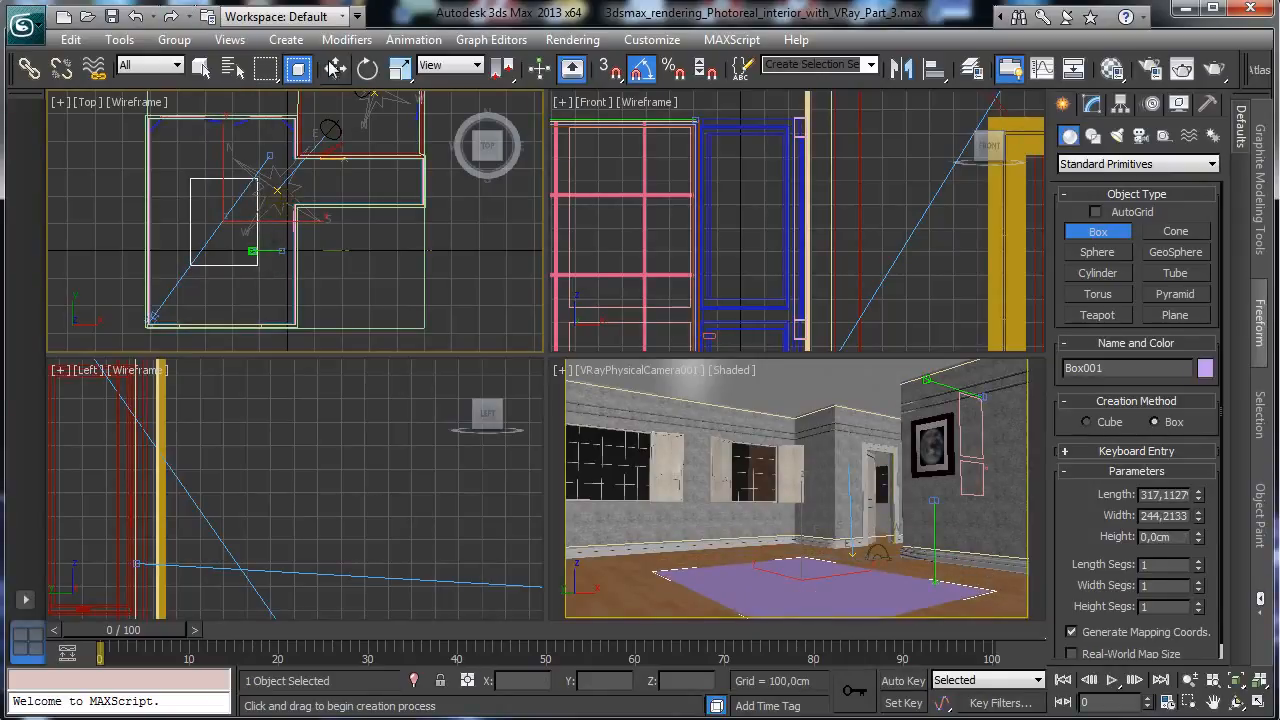
key("w")
left_click_drag(253, 191, 249, 192)
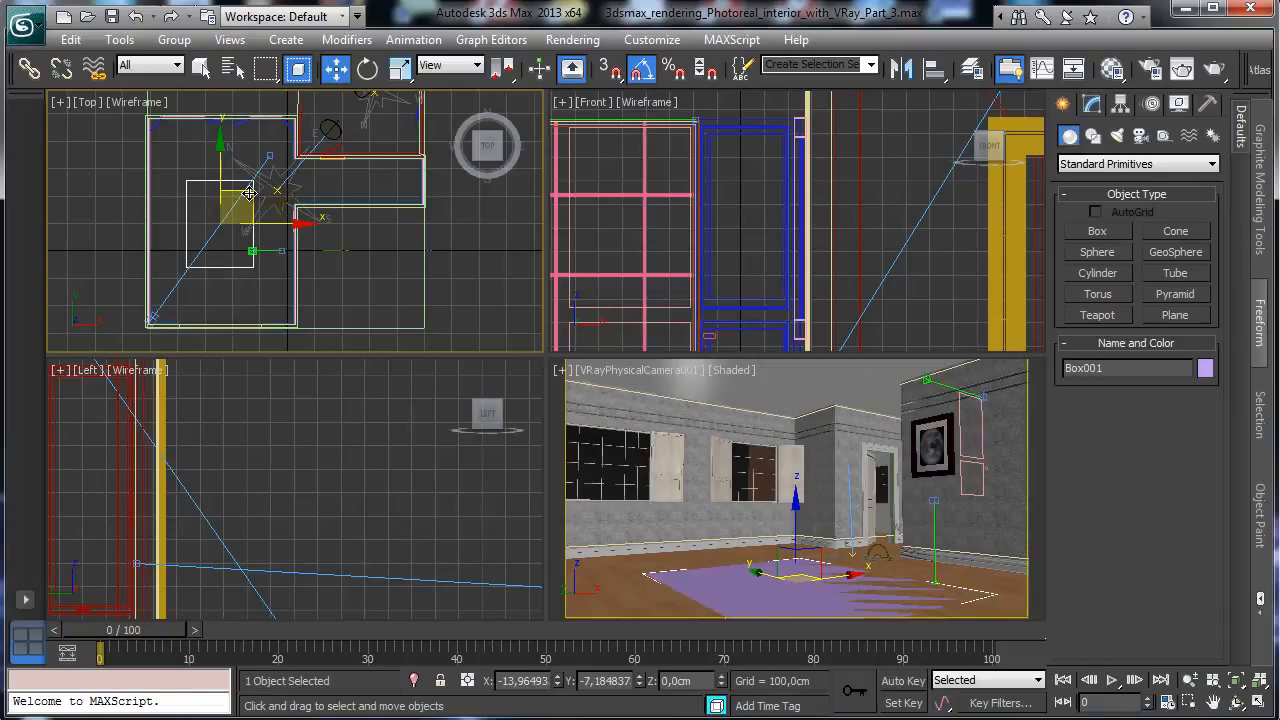
Give the floor box a height of about 0.27 cm, checking it in the maximized camera view
left_click(1092, 104)
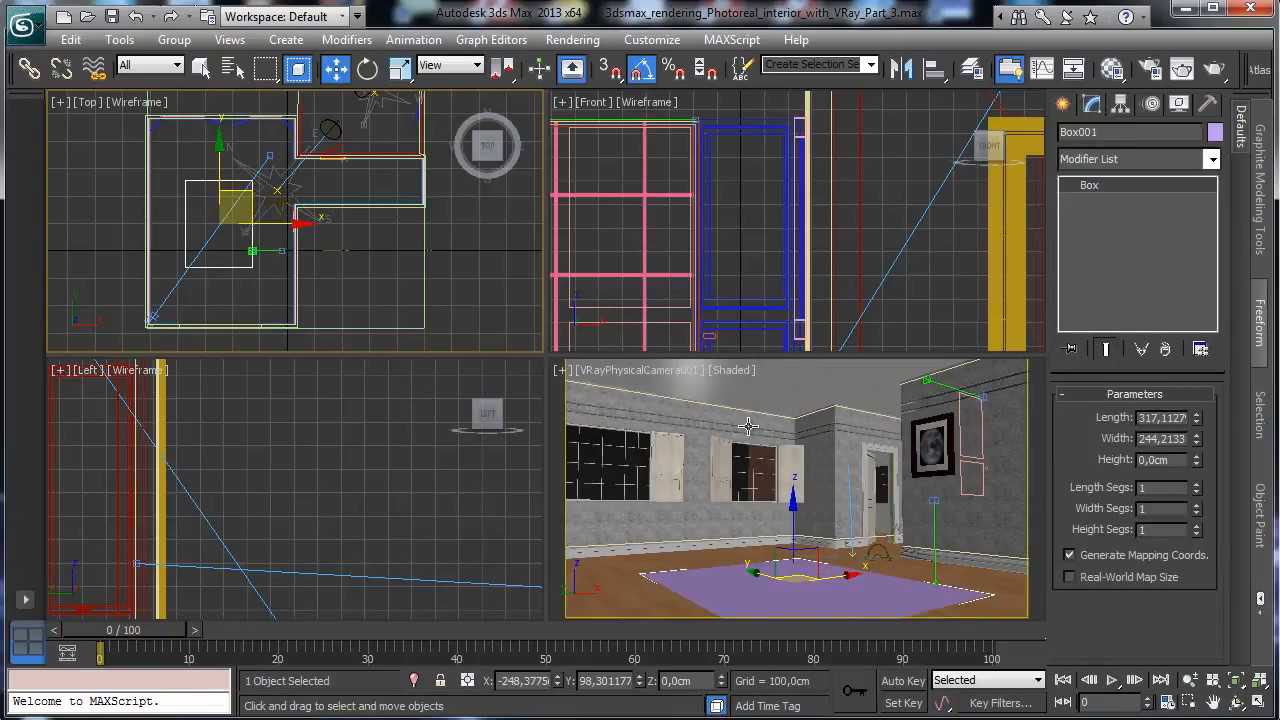
right_click(748, 427)
left_click(1257, 703)
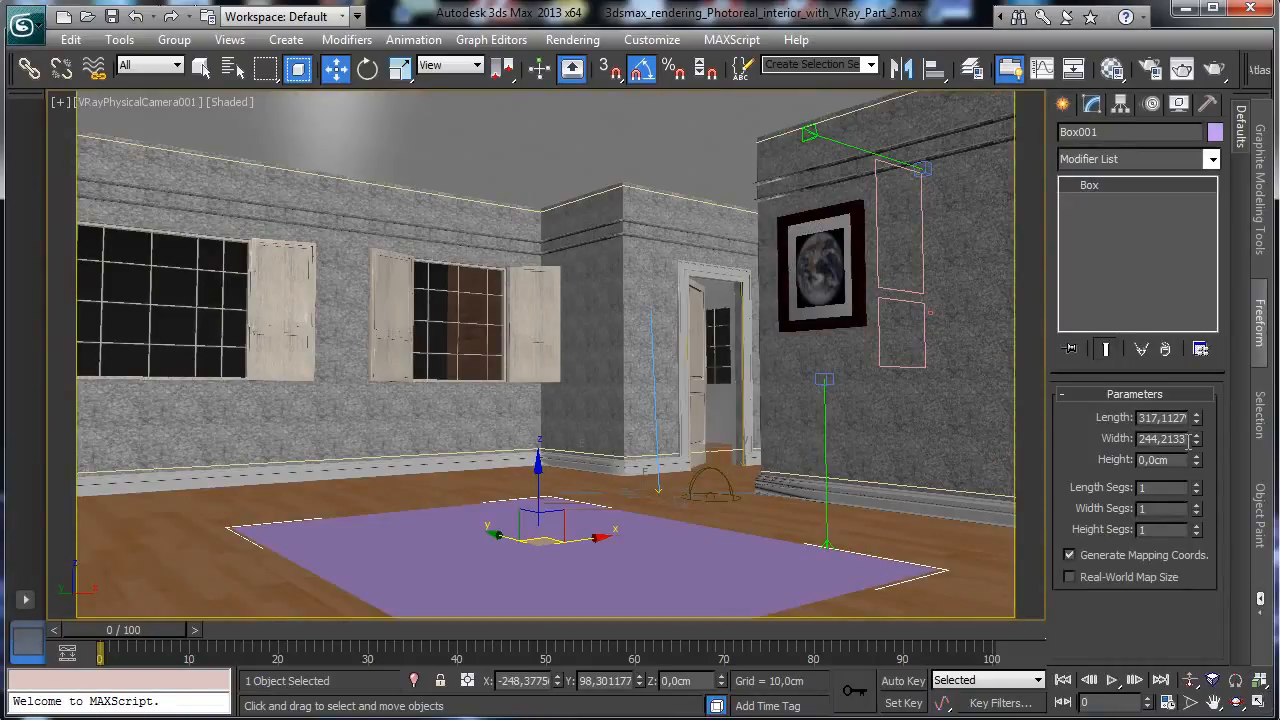
left_click_drag(1196, 462, 1204, 430)
Rename the floor box as Carpet
left_click_drag(1110, 136, 908, 101)
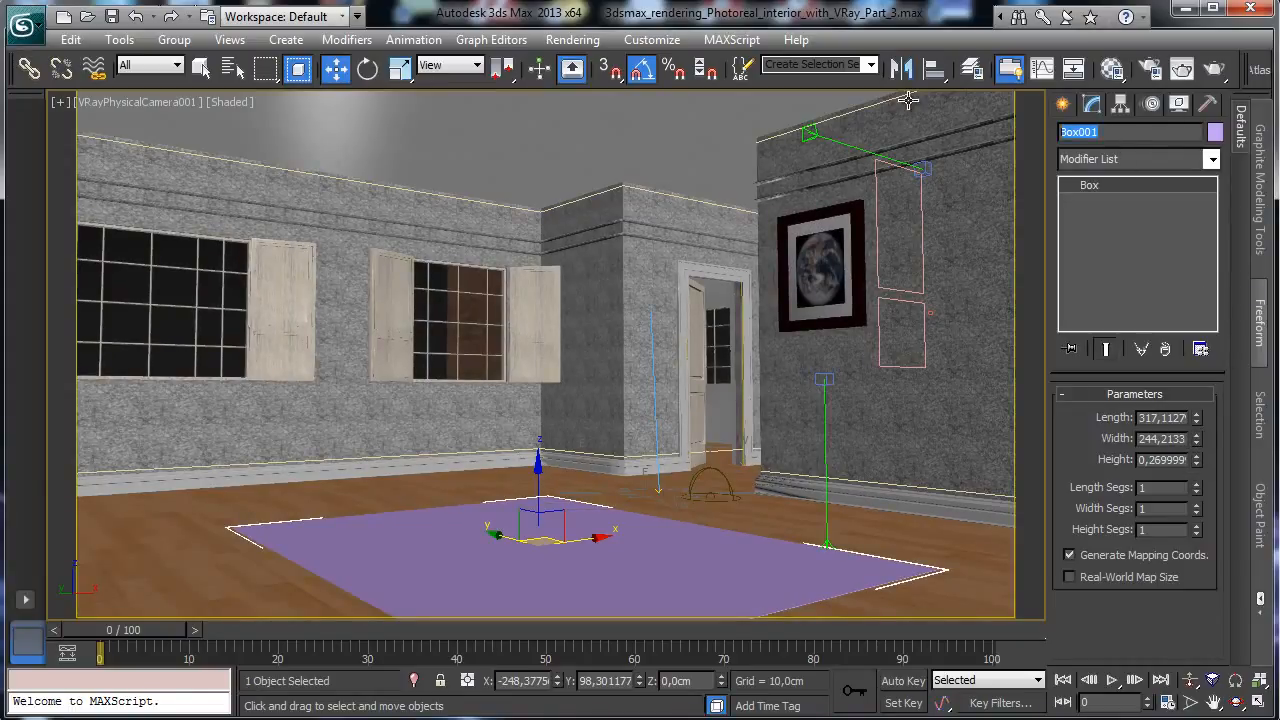
key("shift+F10")
key("Escape")
type("a")
type("Ca")
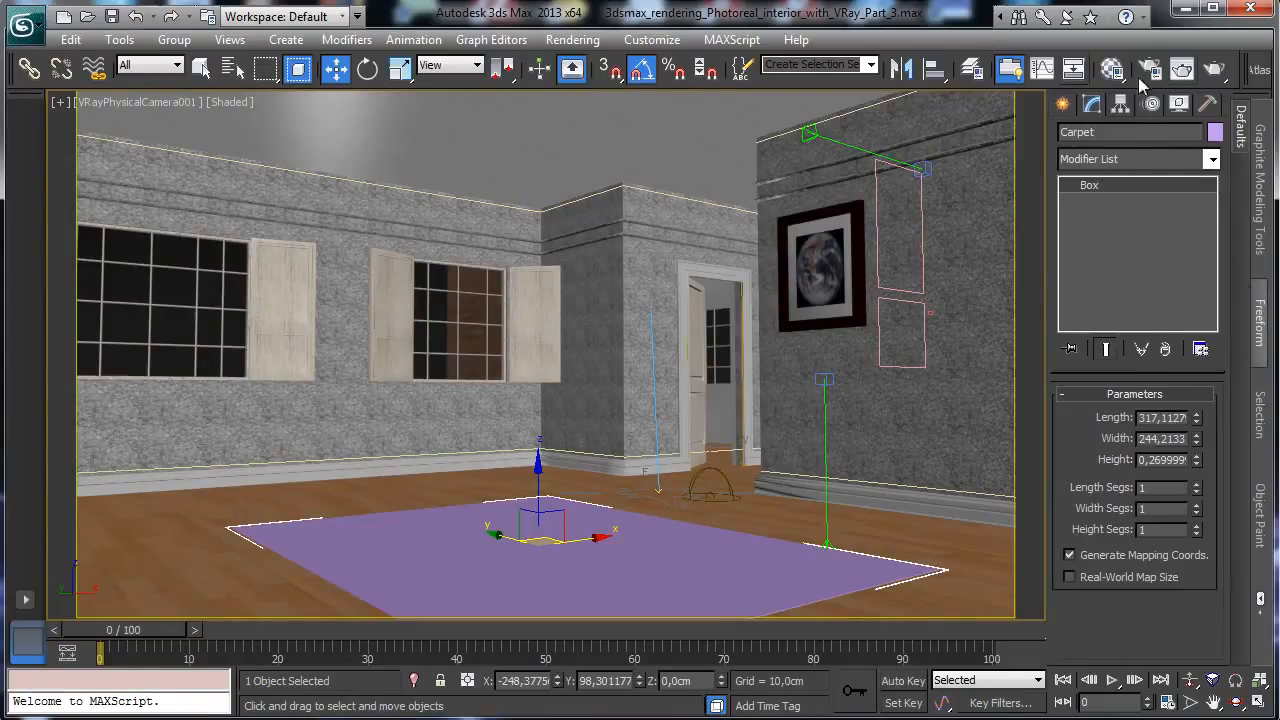
Reset the Material Editor slots and name the first slot's material Carpet
left_click(1112, 68)
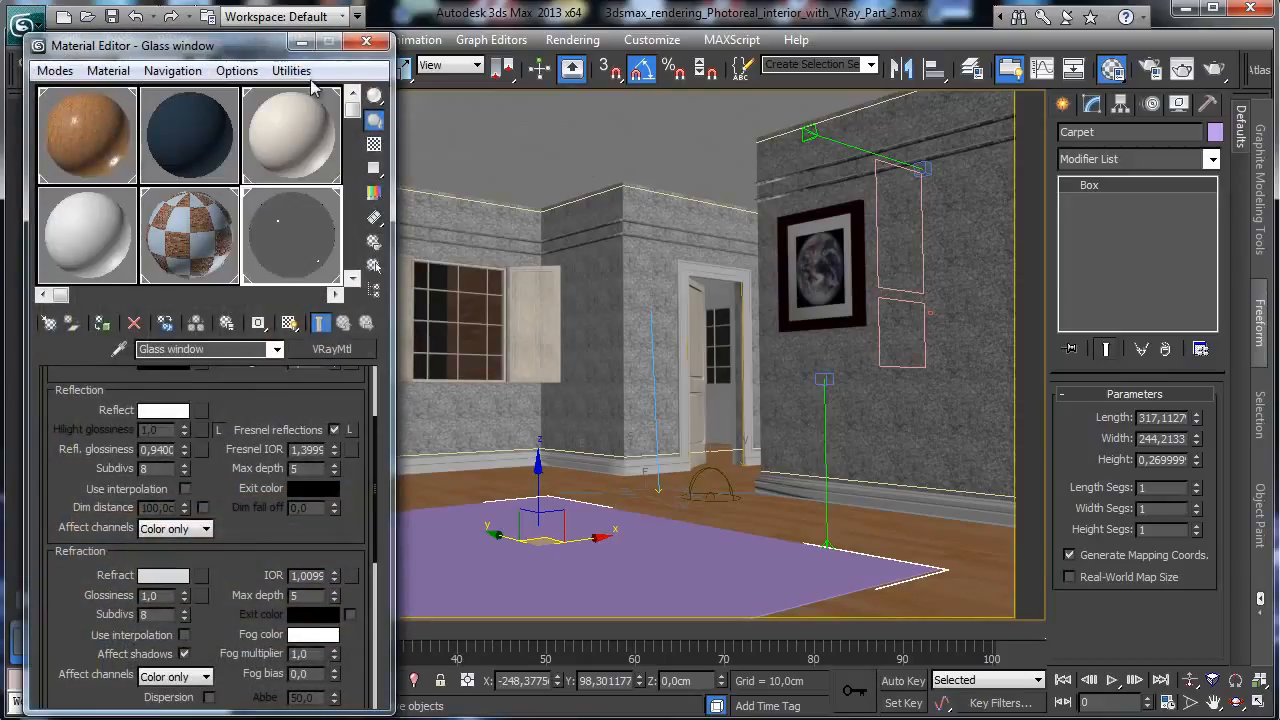
left_click(291, 71)
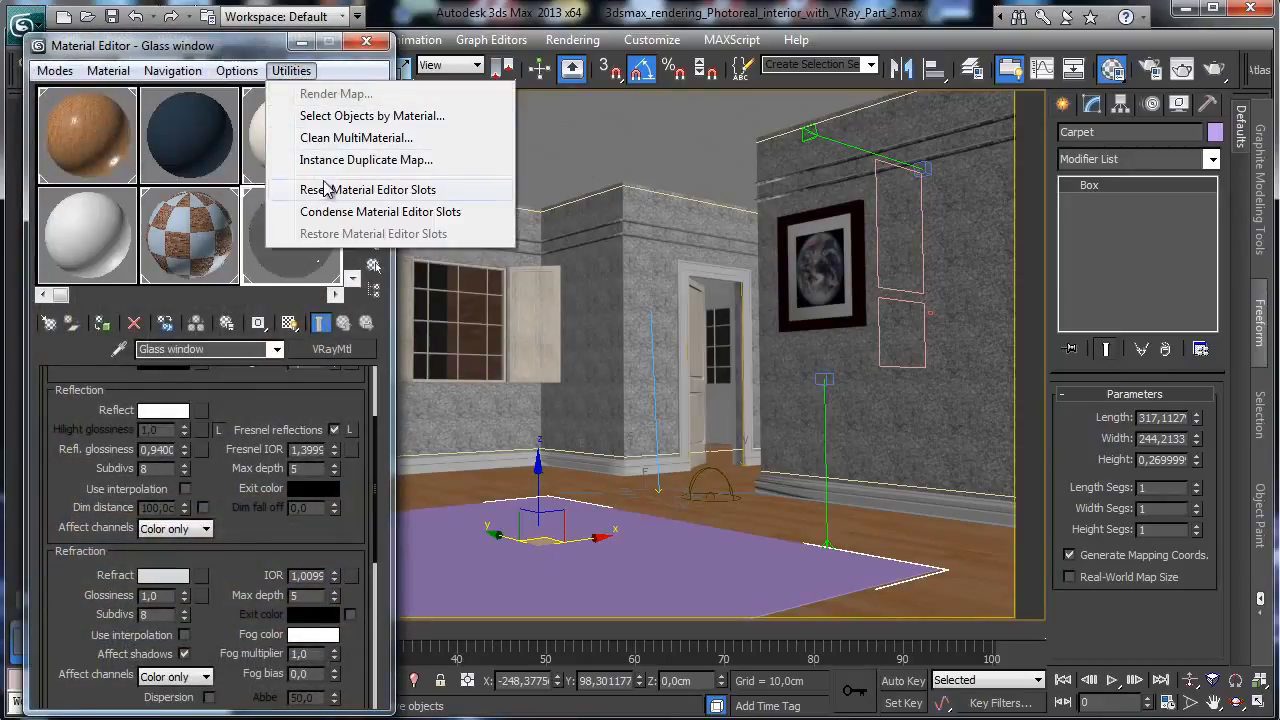
left_click(340, 223)
left_click(73, 140)
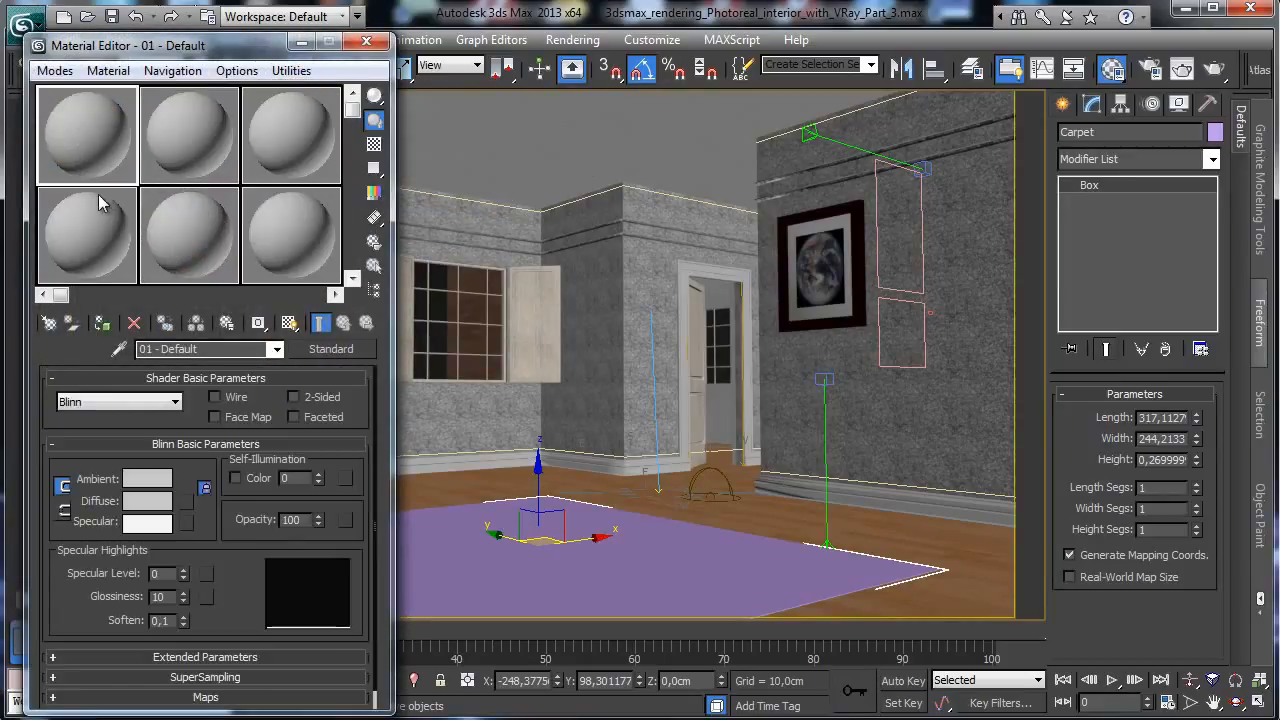
double_click(213, 344)
type("Carpet")
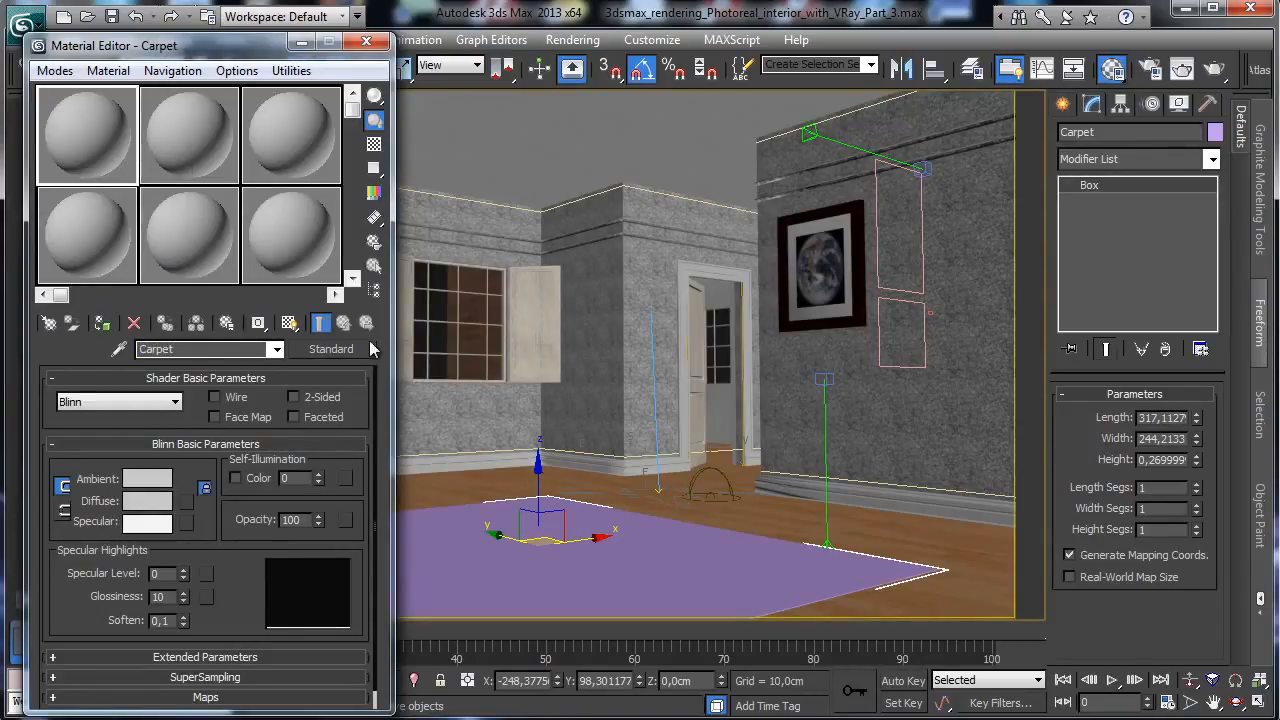
Change the Carpet material's type to VRayMtl and assign it to the carpet box
left_click(331, 348)
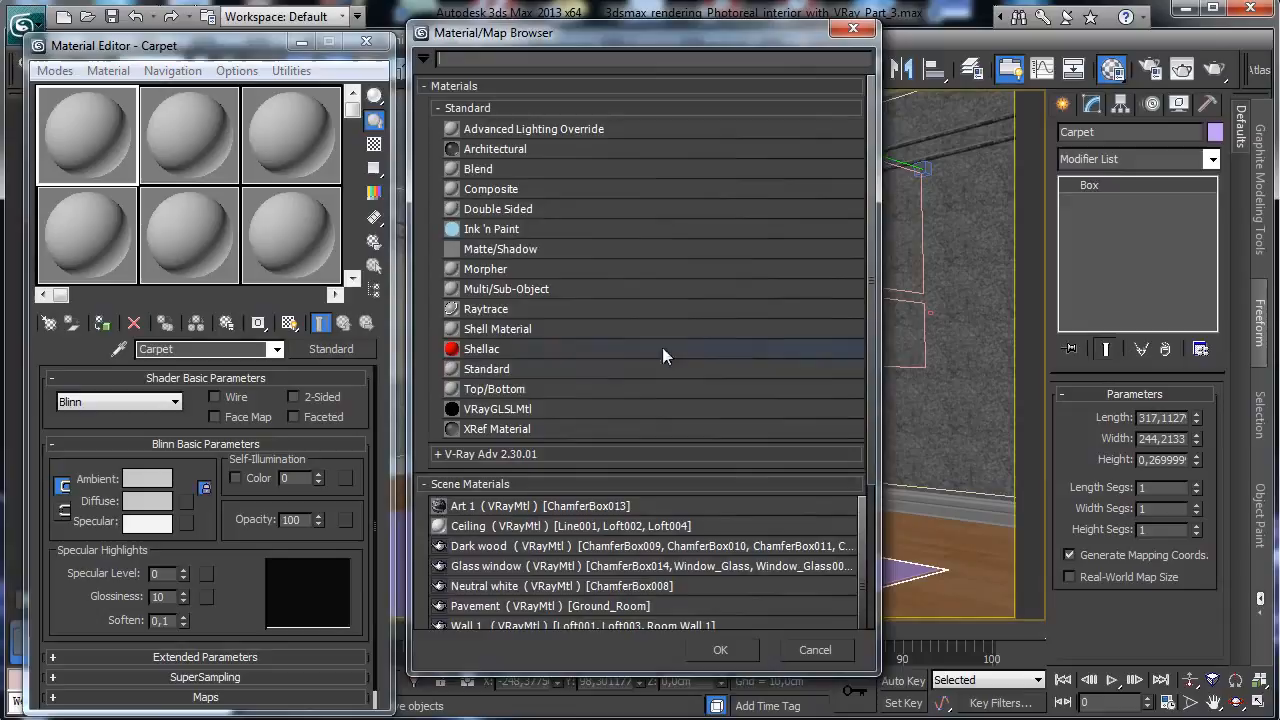
left_click(558, 455)
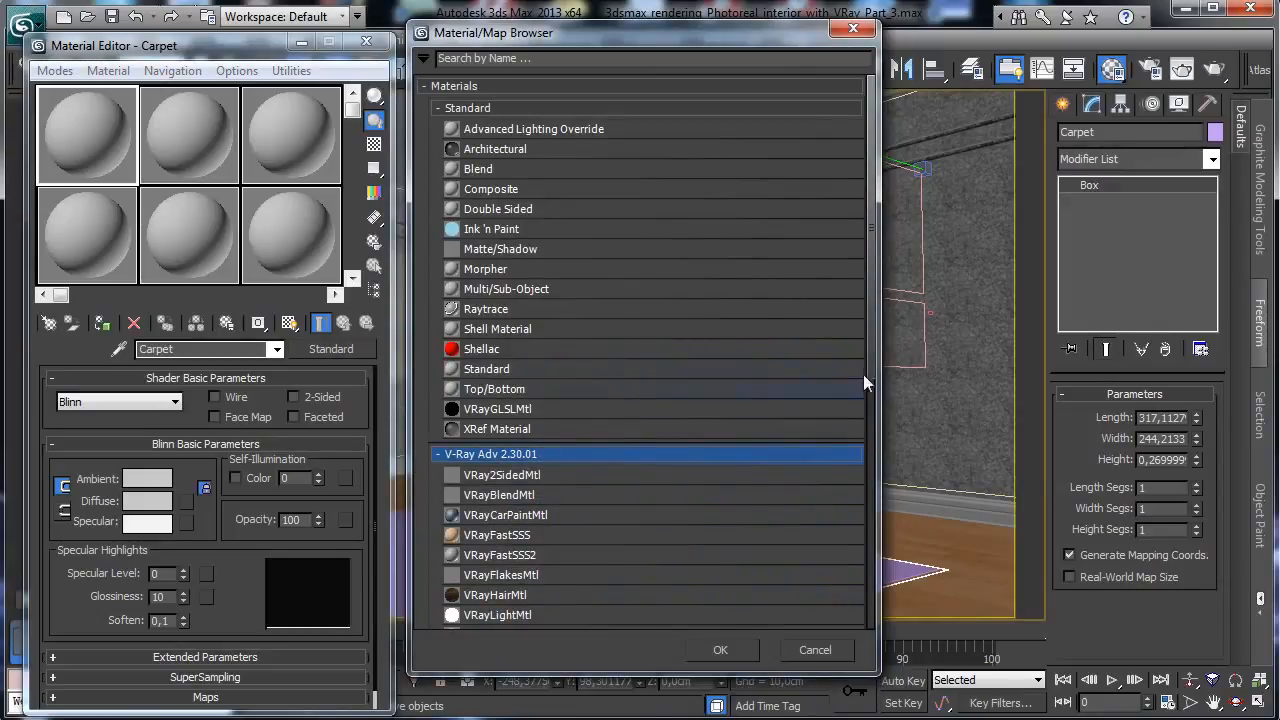
scroll(869, 364, "down", 2)
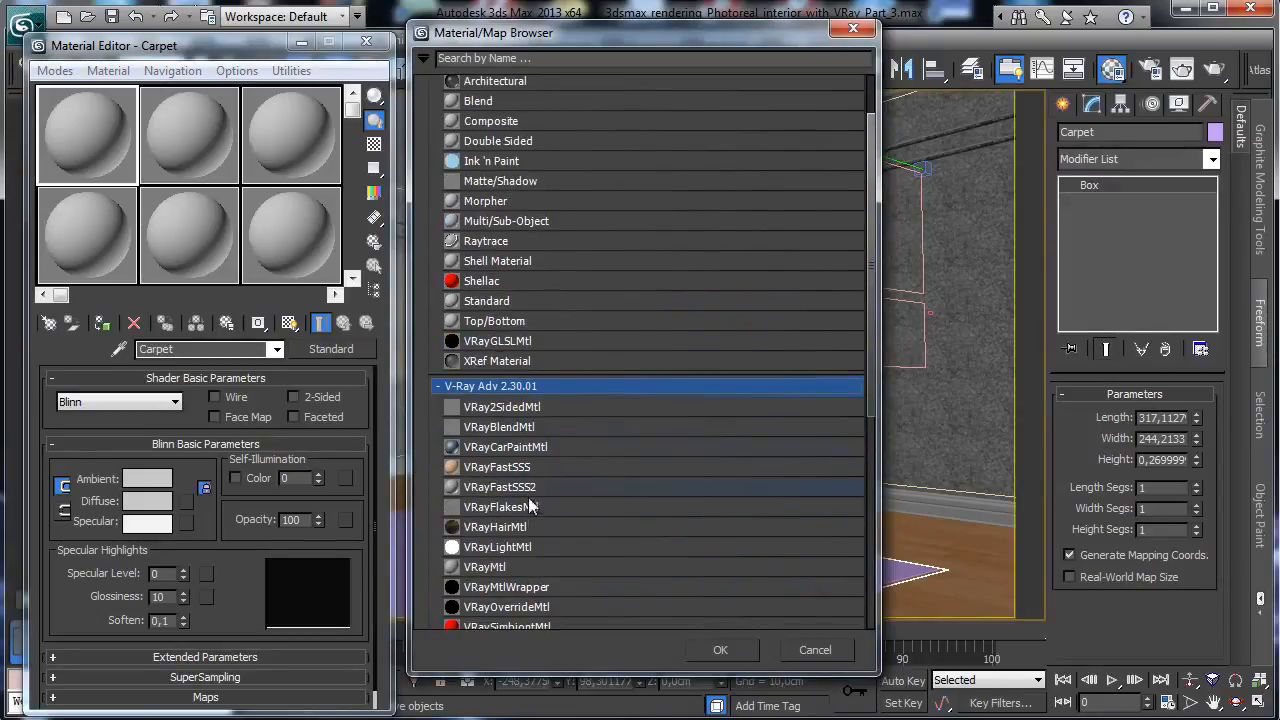
double_click(485, 567)
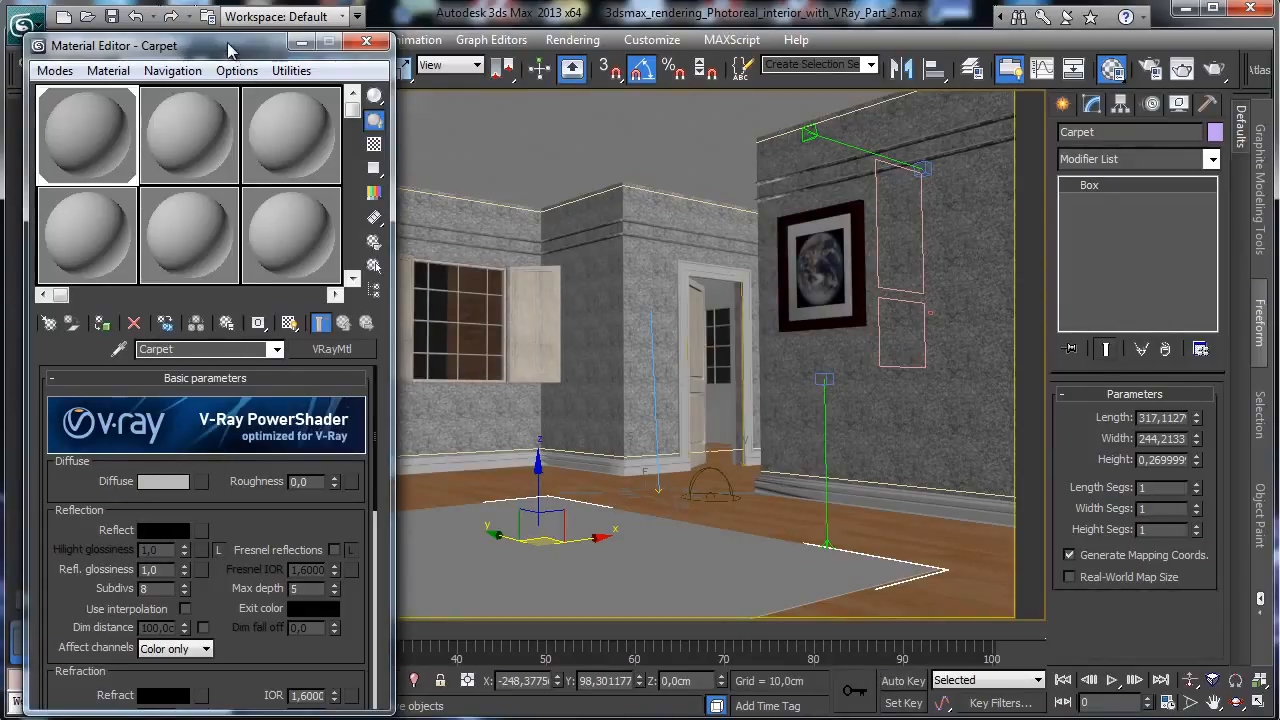
Add a Bitmap map to the diffuse channel of the Carpet material
mouse_move(229, 43)
left_mouse_down()
mouse_move(210, 25)
mouse_move(222, 31)
left_mouse_up()
left_click(192, 461)
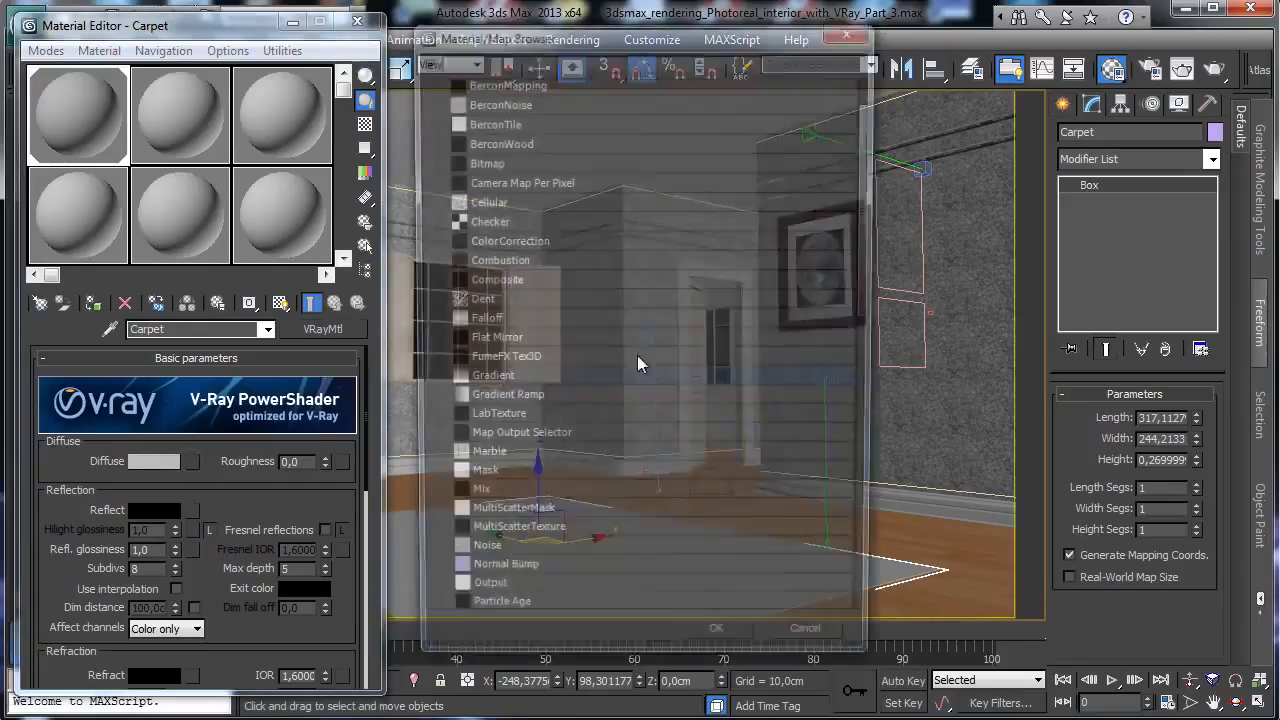
scroll(875, 175, "up", 2)
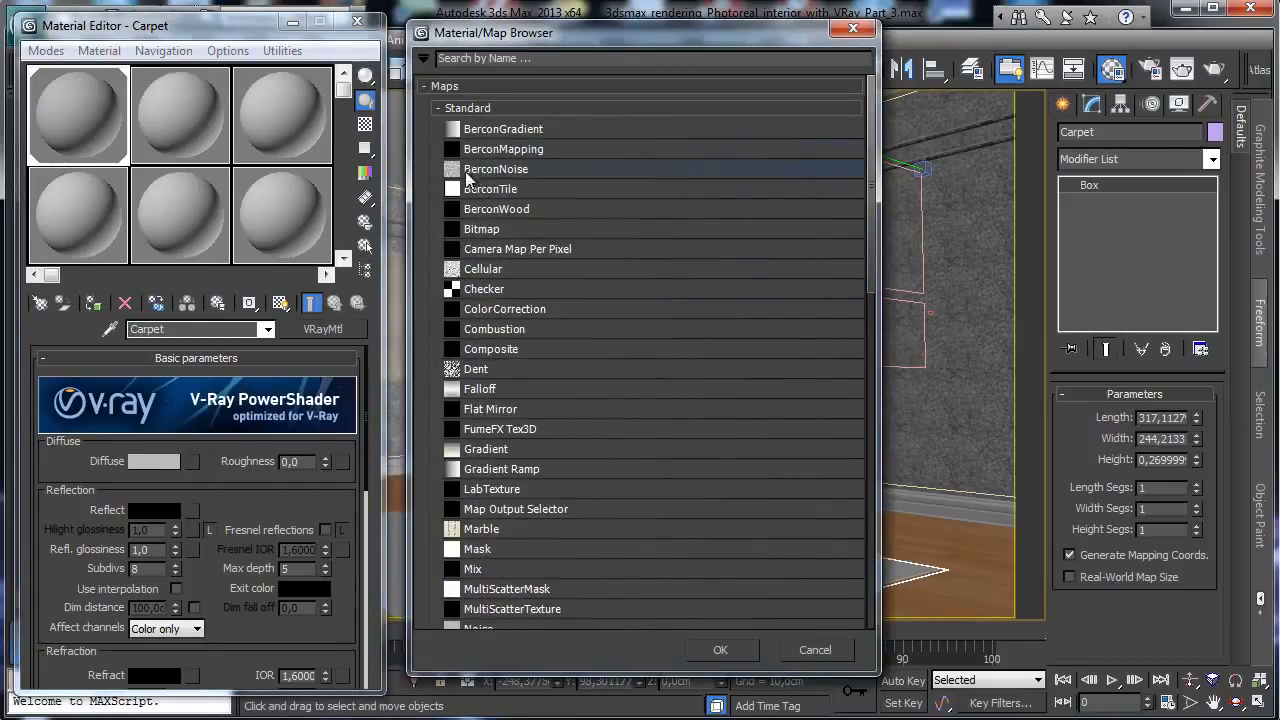
double_click(522, 228)
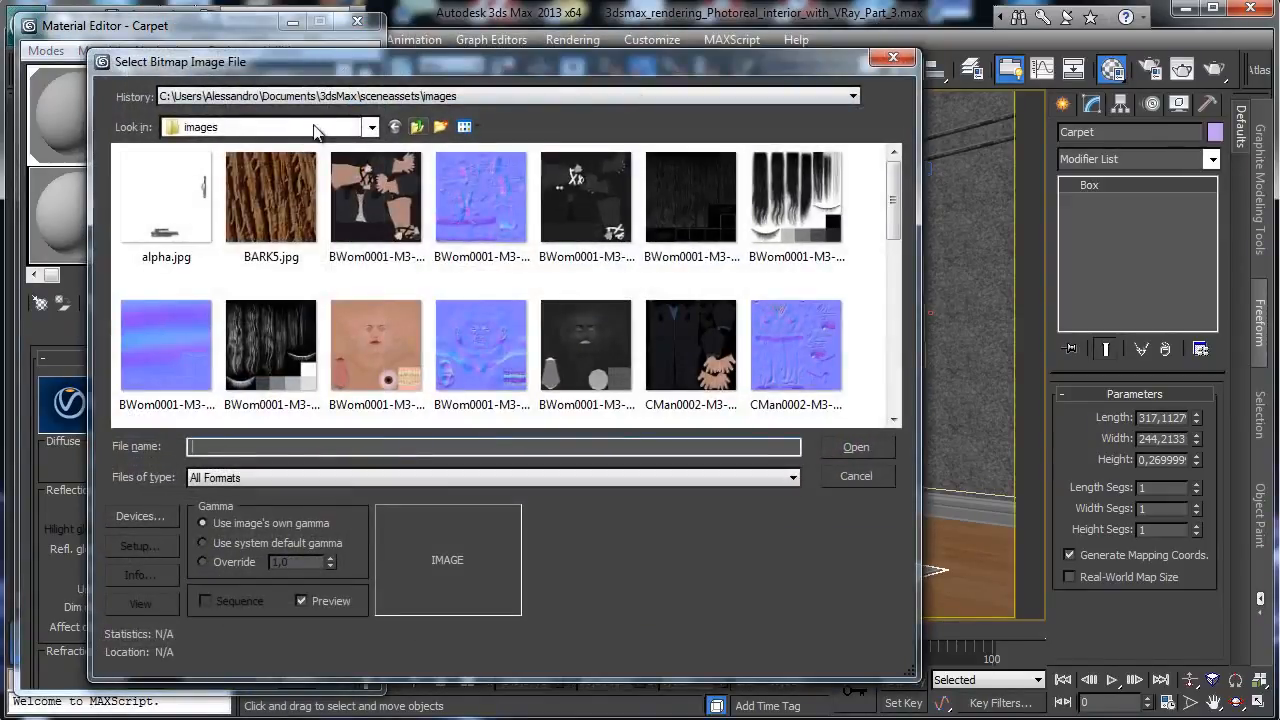
Load Furnishings.Fabrics.Stripes.6.jpg from the E:\Maps\ArchMat folder as the carpet's diffuse image
left_click(320, 127)
left_click(235, 342)
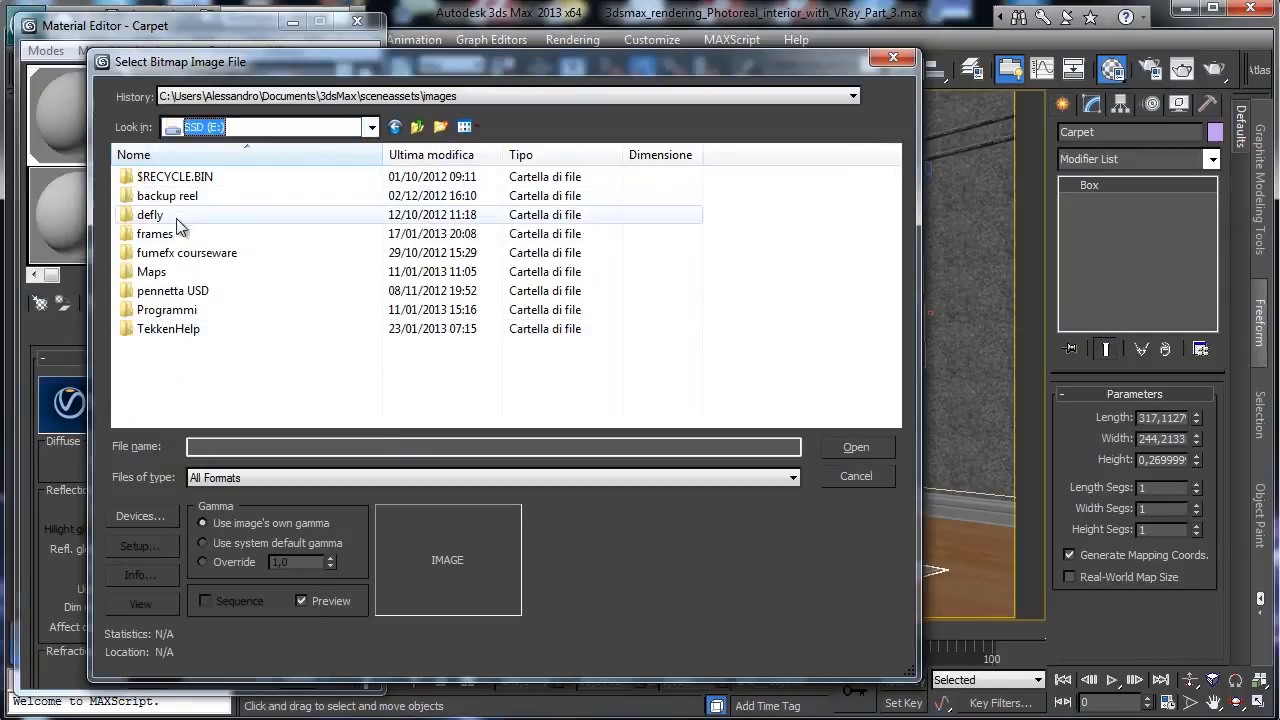
double_click(152, 272)
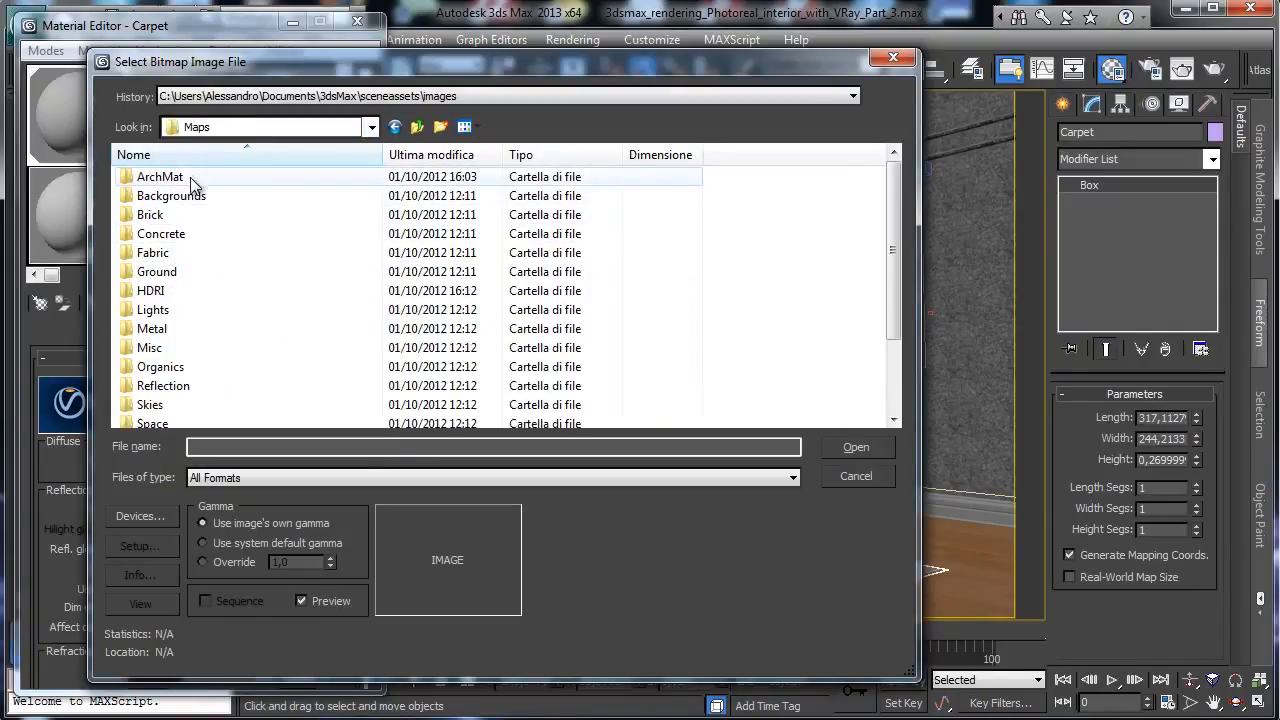
double_click(160, 177)
left_click_drag(893, 168, 893, 270)
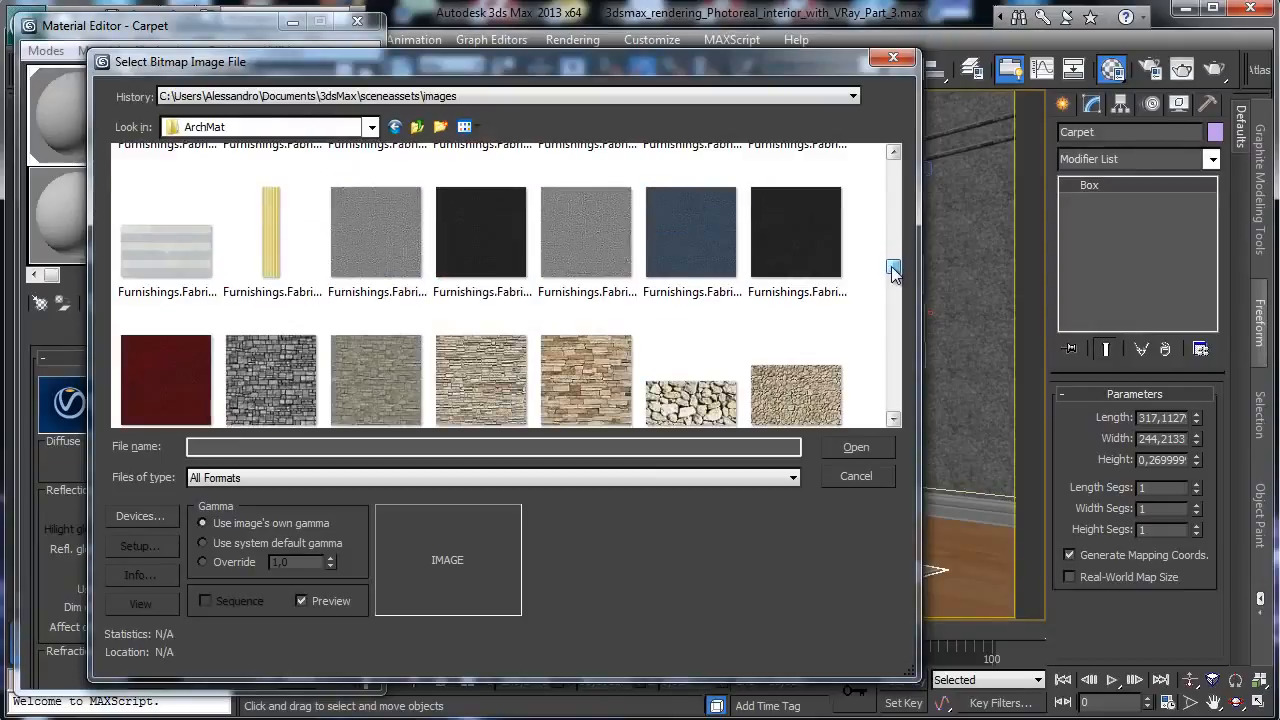
left_click(172, 246)
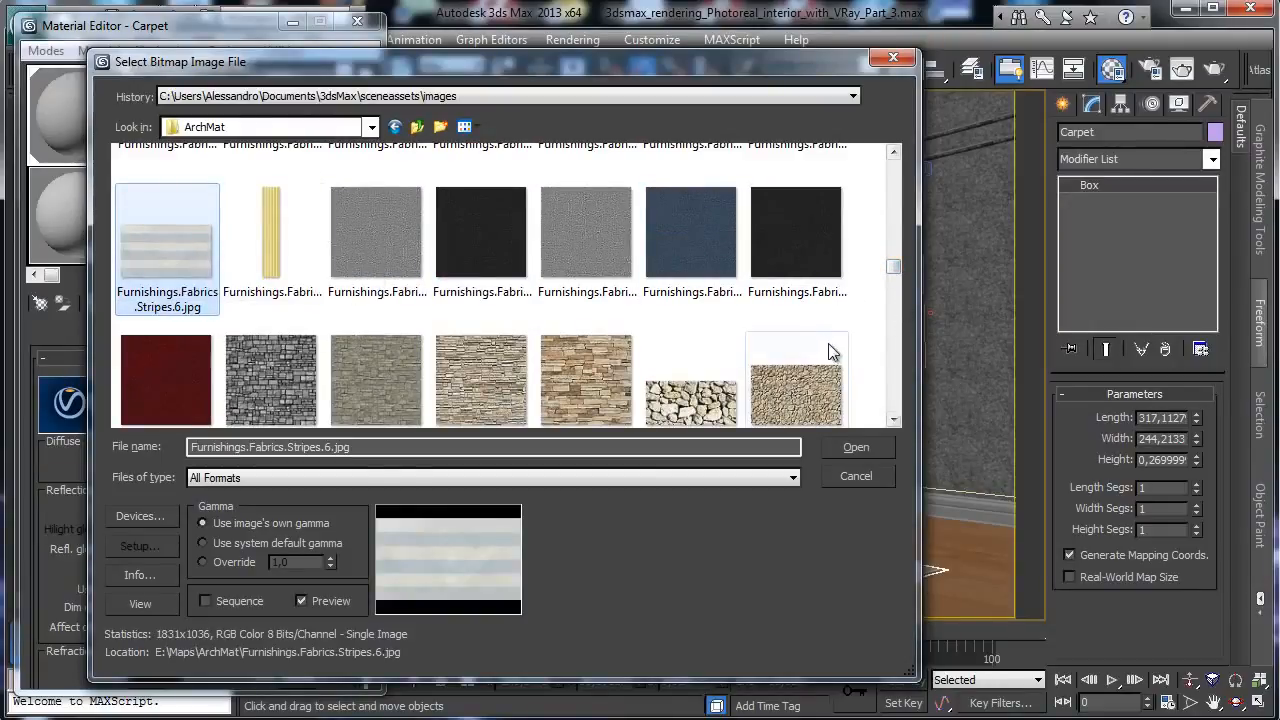
left_click(880, 442)
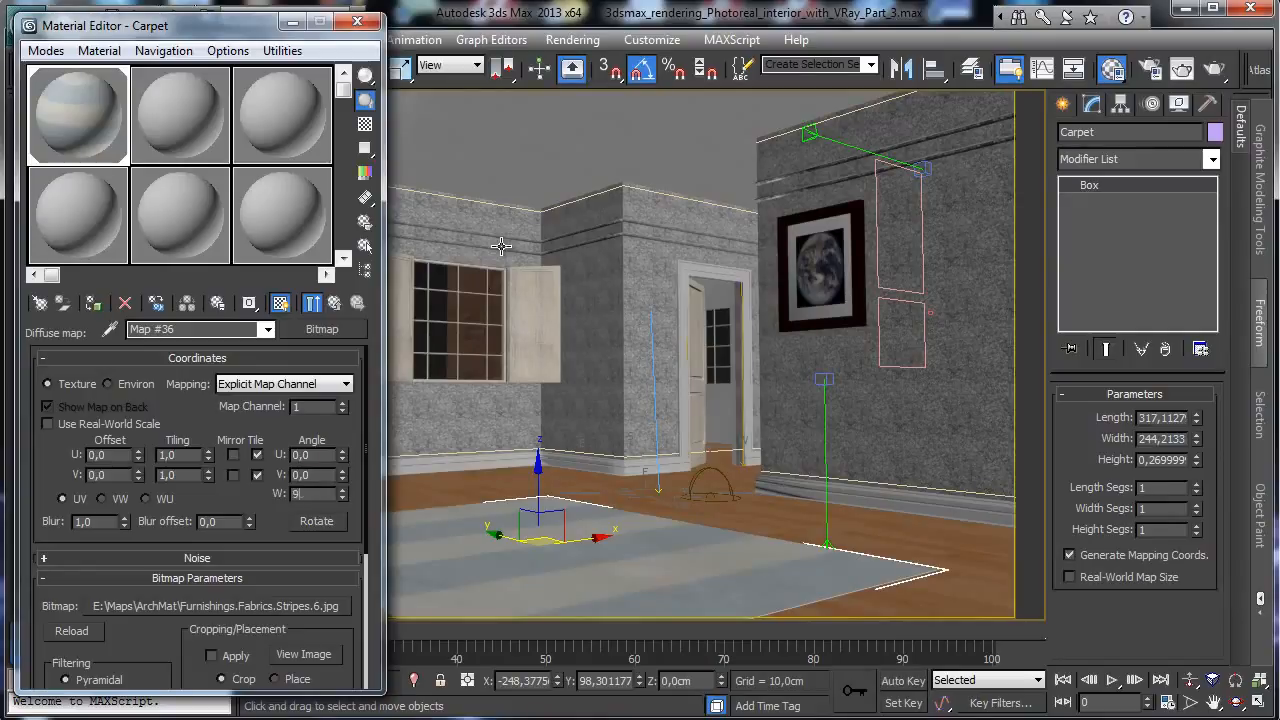
Set the stripe bitmap's W angle to 90 and its blur to 0,01, and return to the Carpet material's parameters
type("0")
key("Return")
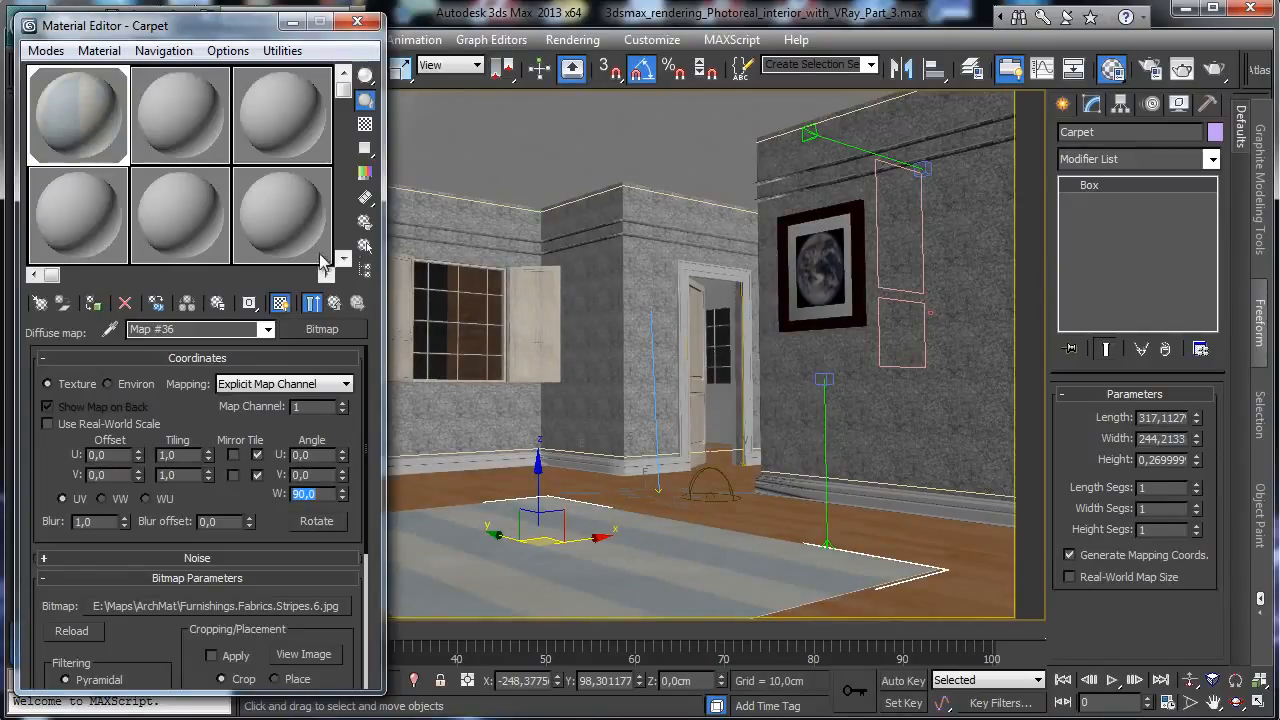
double_click(95, 521)
type("0,01")
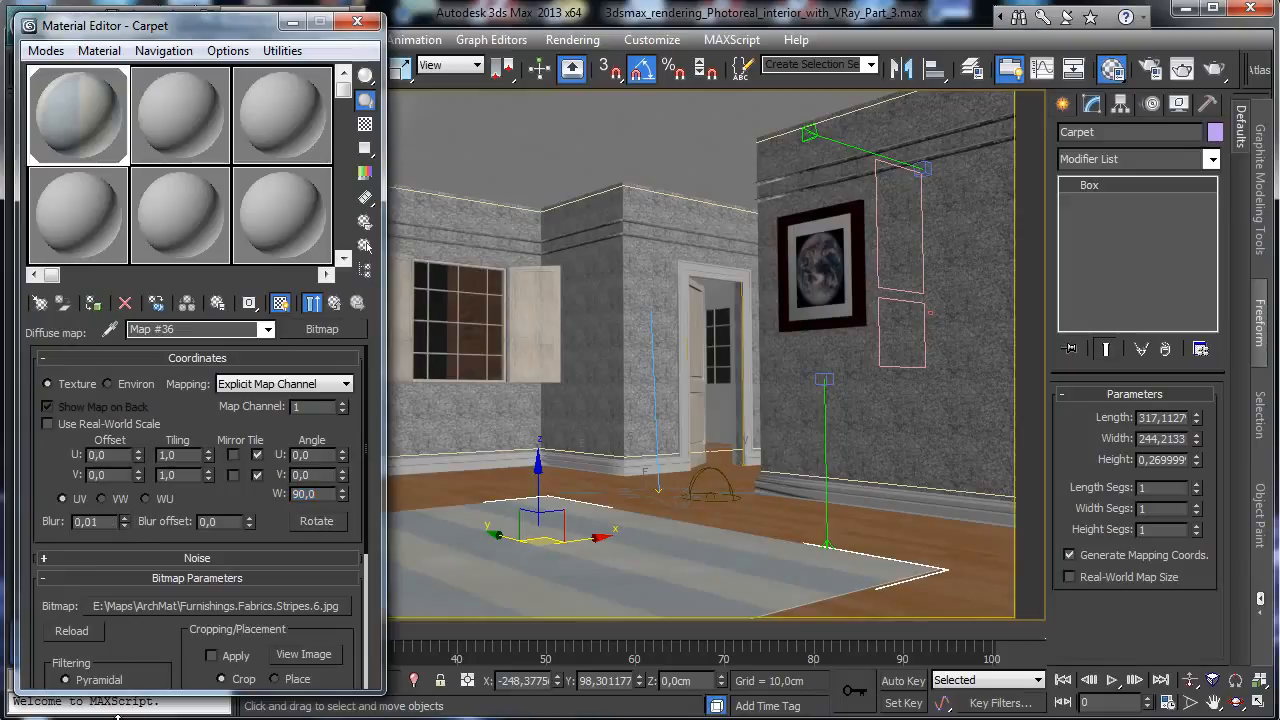
key("Return")
left_click(334, 302)
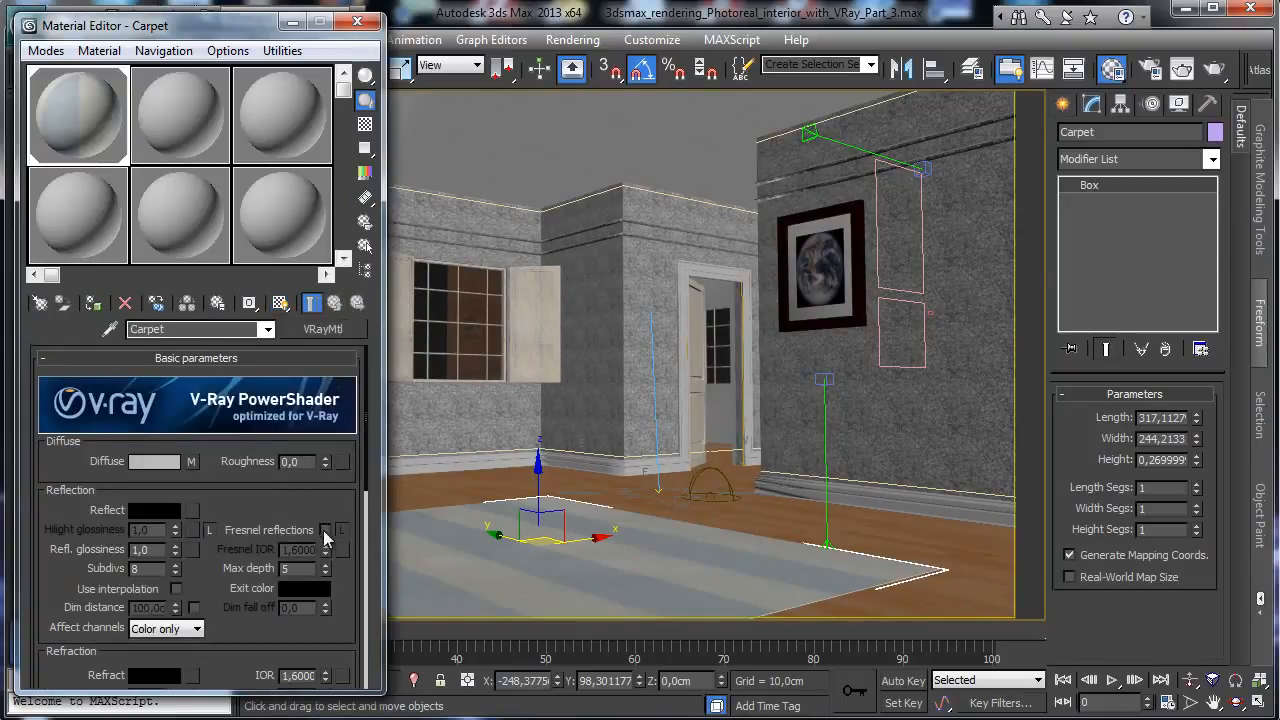
Set the Carpet material's reflection color to grey value 29 with Fresnel reflections enabled, and show the checkered background behind its sample
left_click_drag(283, 502, 245, 470)
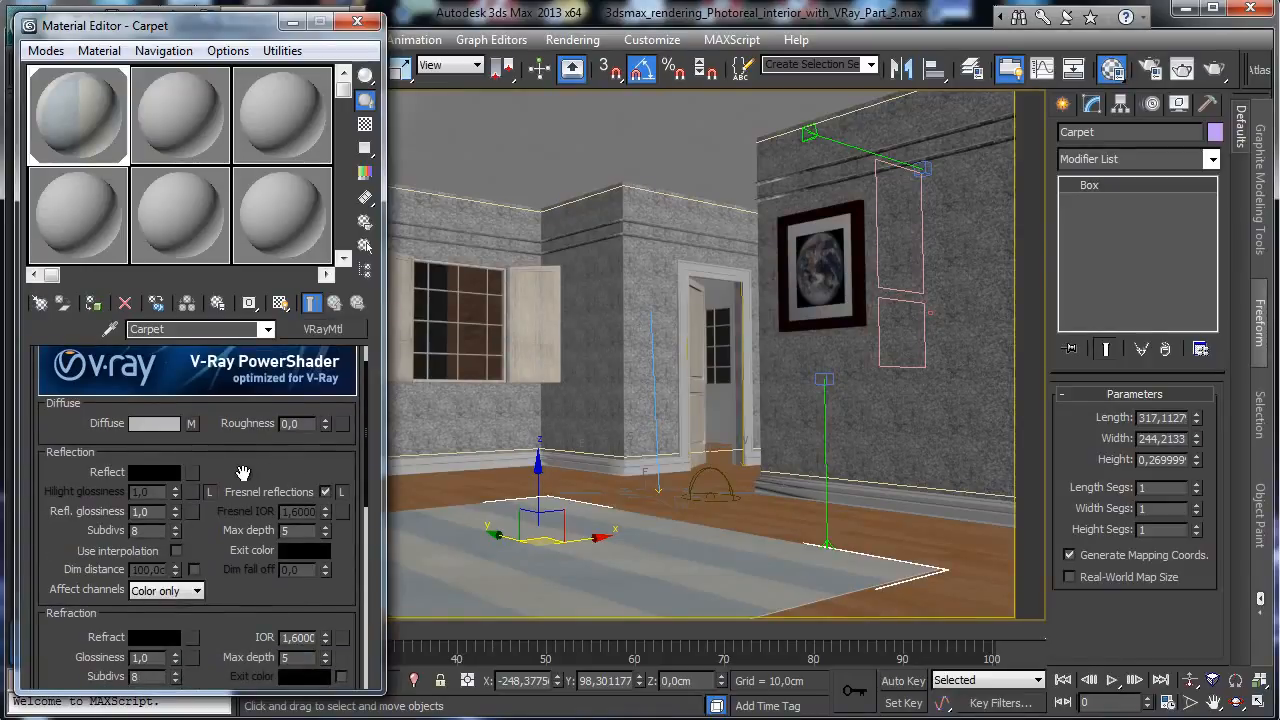
left_click(165, 474)
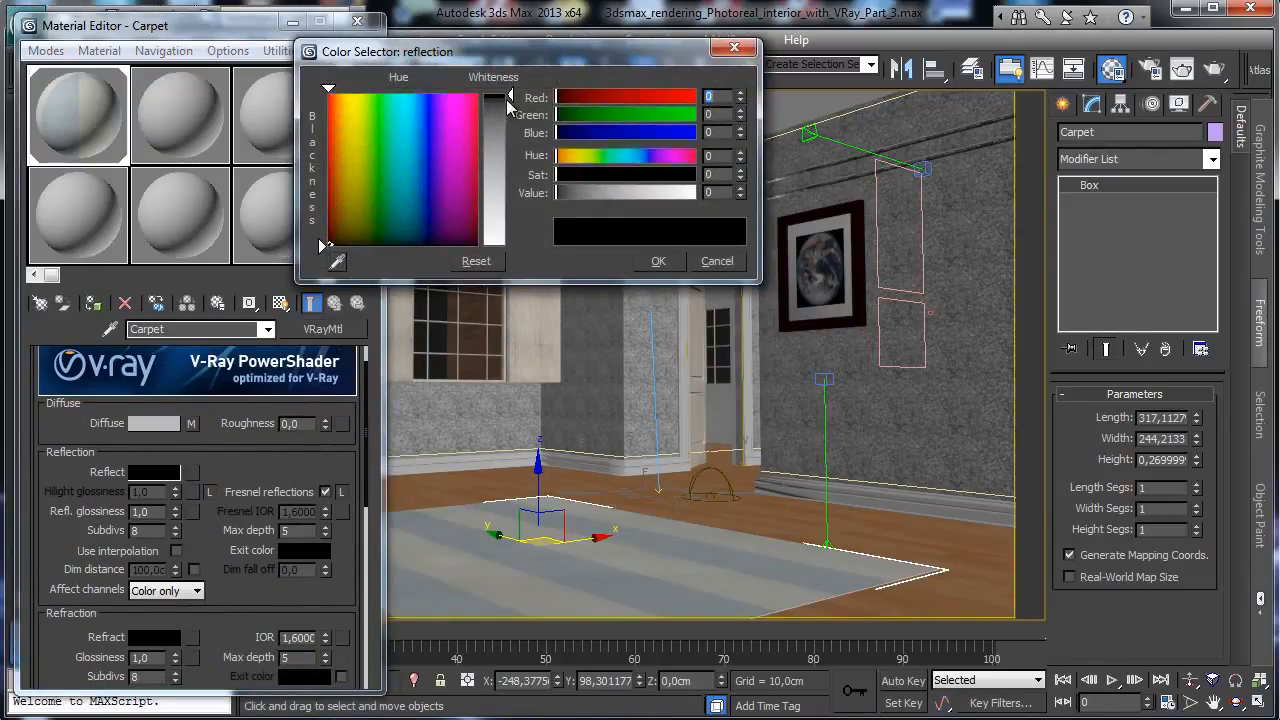
left_click_drag(508, 104, 510, 111)
left_click(658, 261)
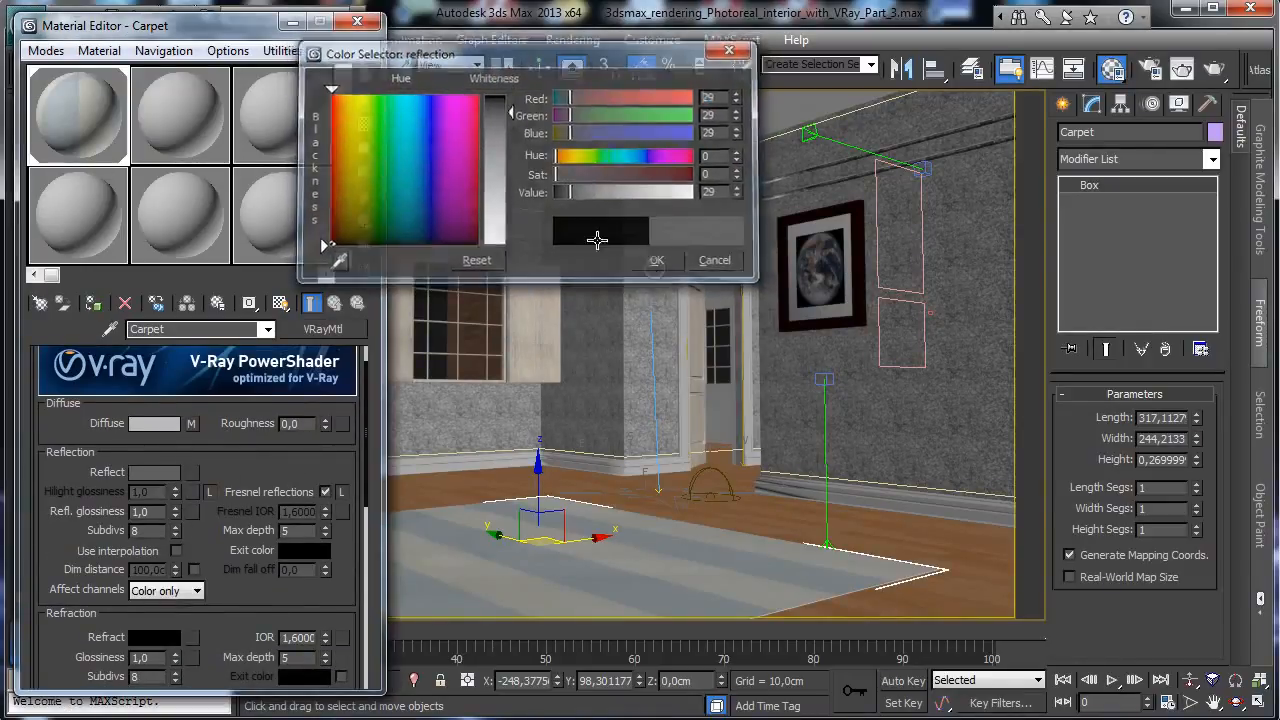
left_click(365, 124)
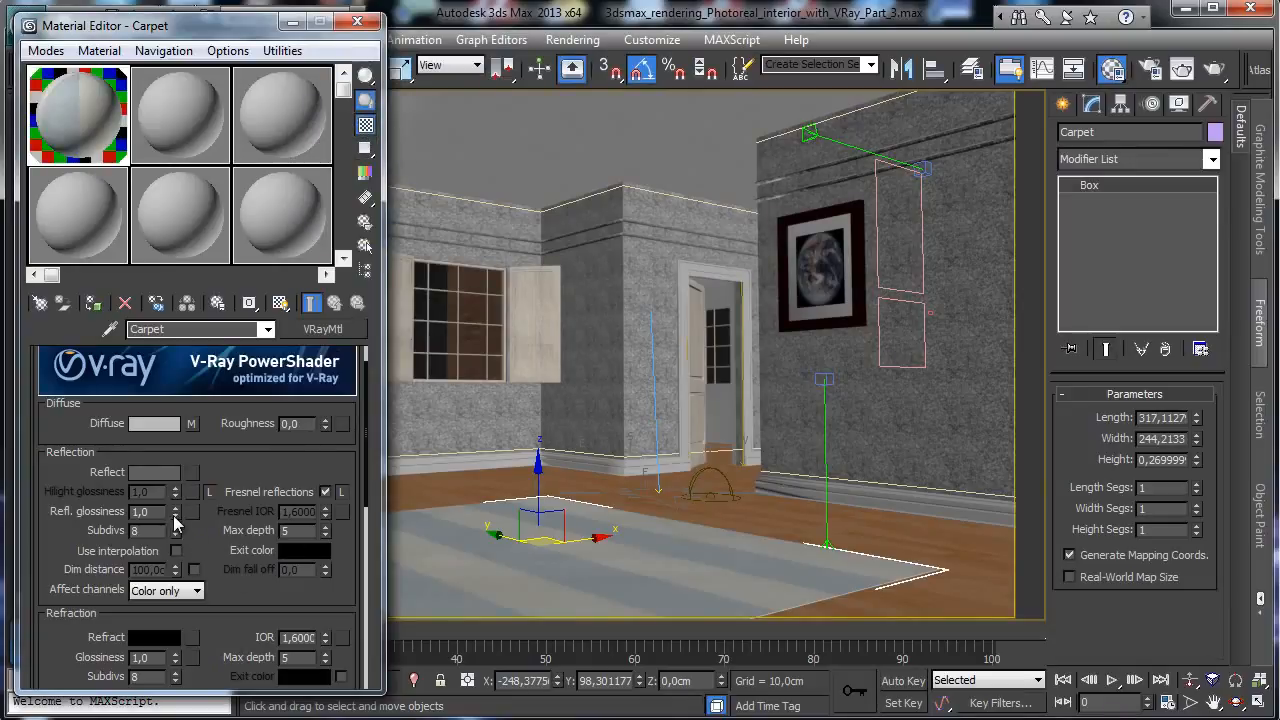
Lower the Carpet material's reflection glossiness and set its BRDF anisotropy to 0,3
left_click_drag(175, 516, 177, 530)
scroll(215, 530, "down", 5)
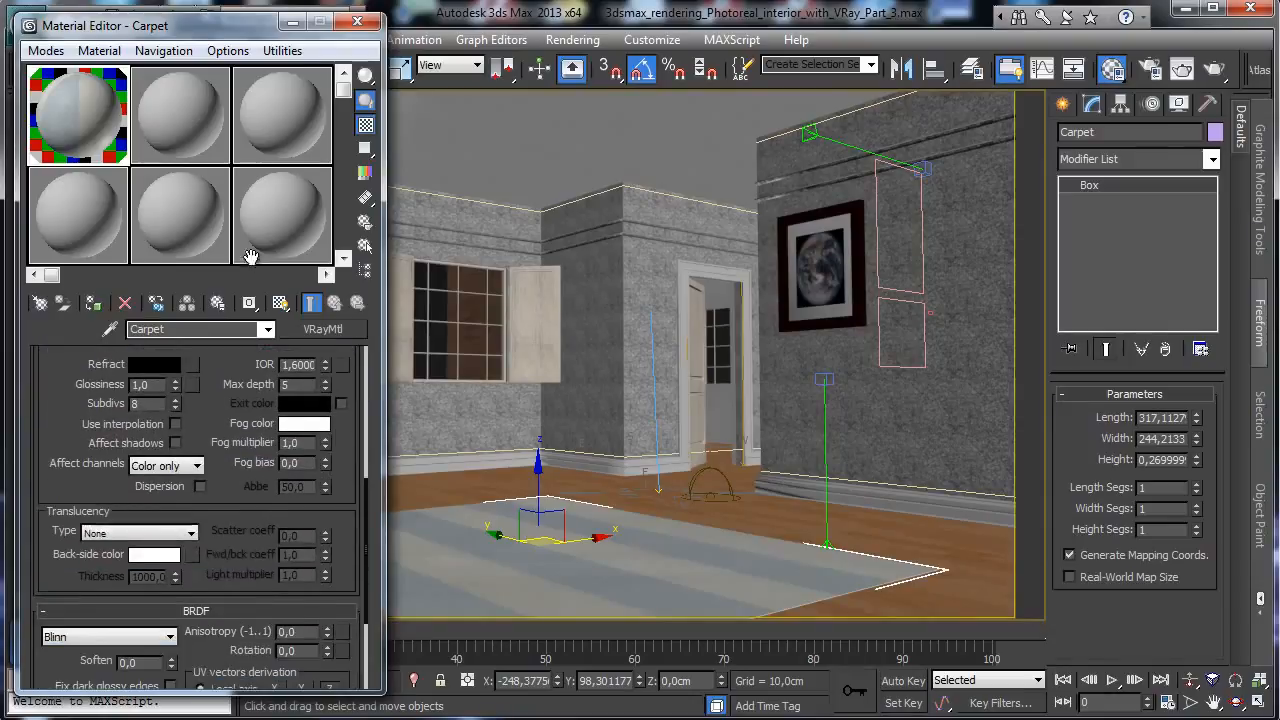
scroll(272, 440, "down", 2)
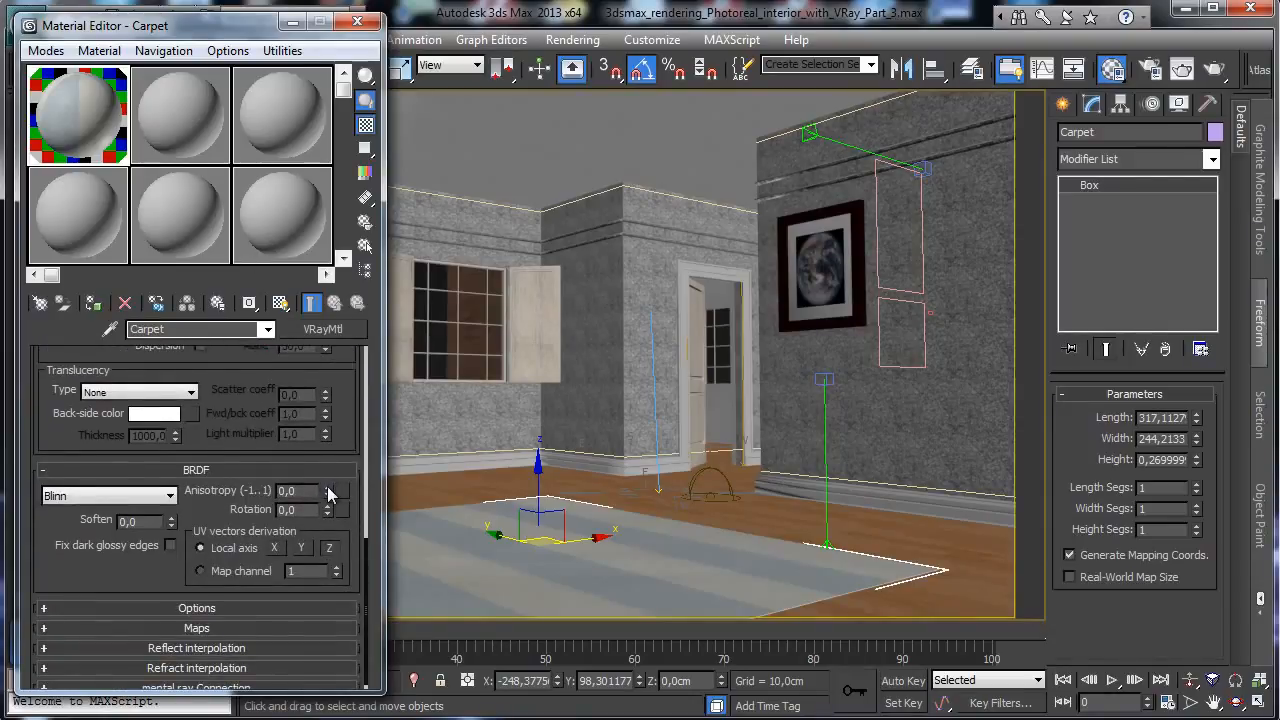
left_click_drag(327, 486, 330, 460)
type("3")
key("Return")
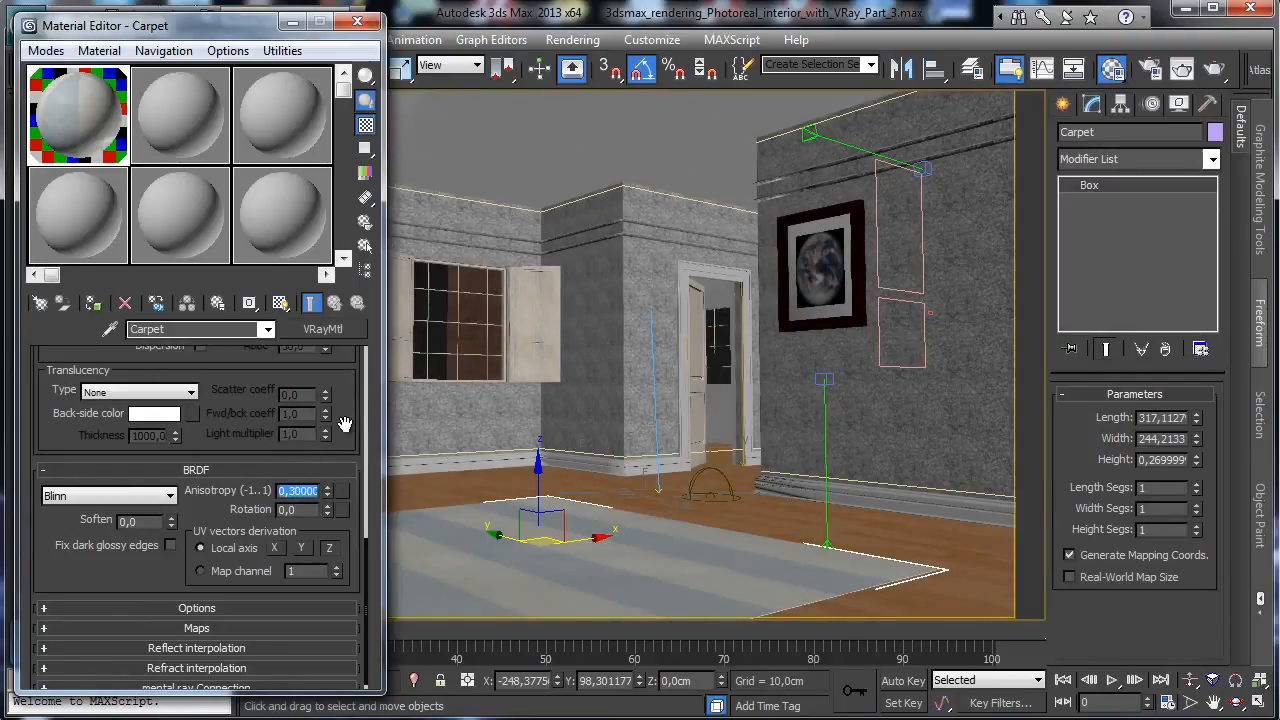
left_click_drag(144, 513, 109, 282)
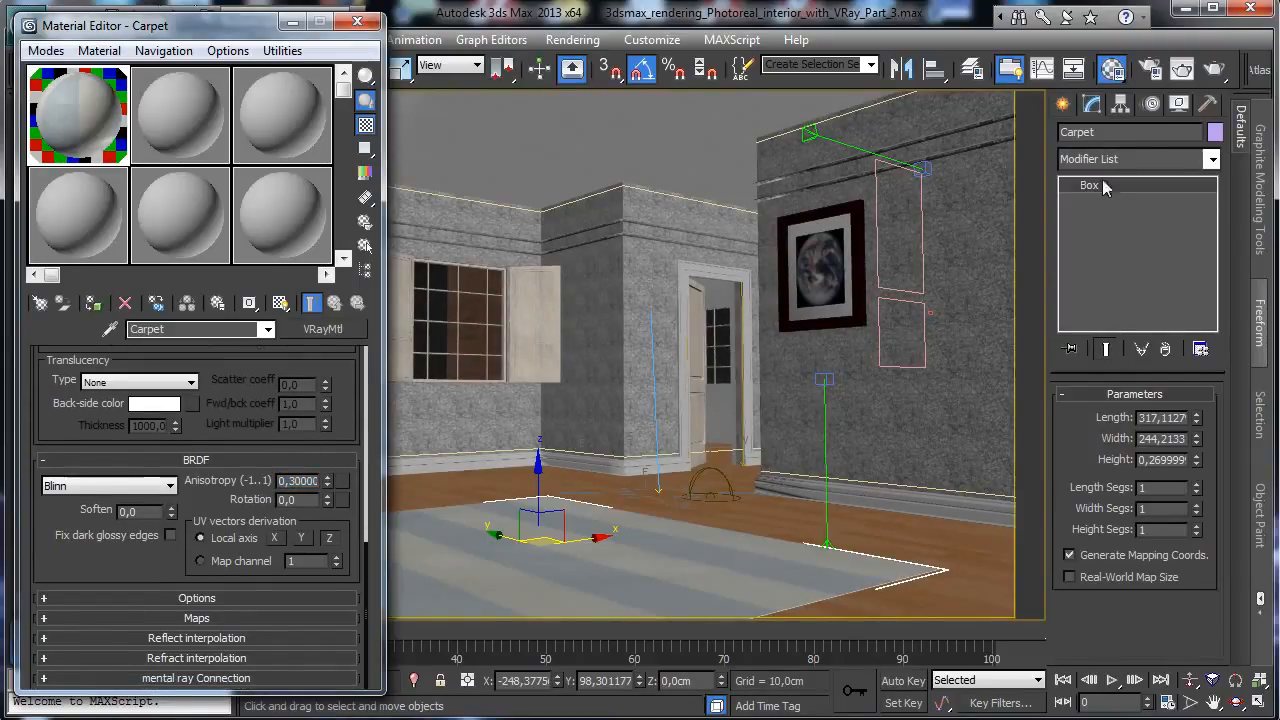
Set the DMC sampler's min samples to 32 and global subdivs multiplier to 1,0, and the dynamic memory limit to 32000 MB
left_click(1150, 71)
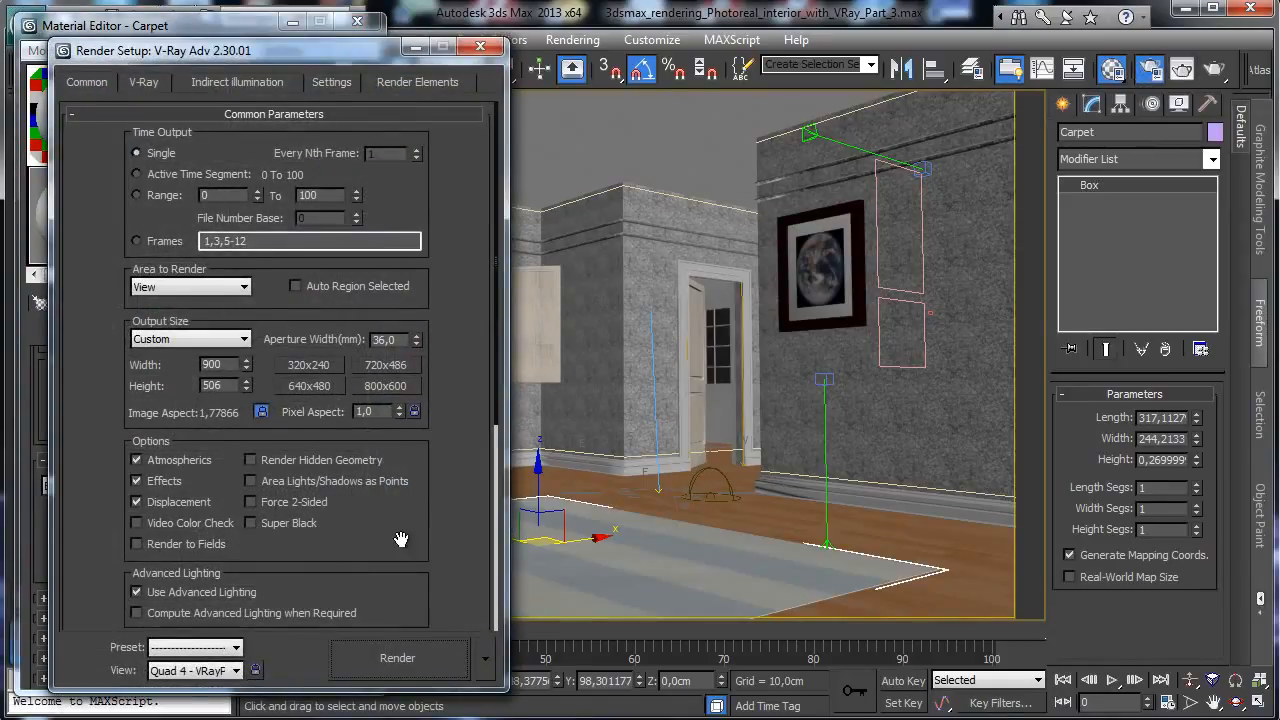
left_click_drag(400, 540, 362, 236)
left_click(145, 83)
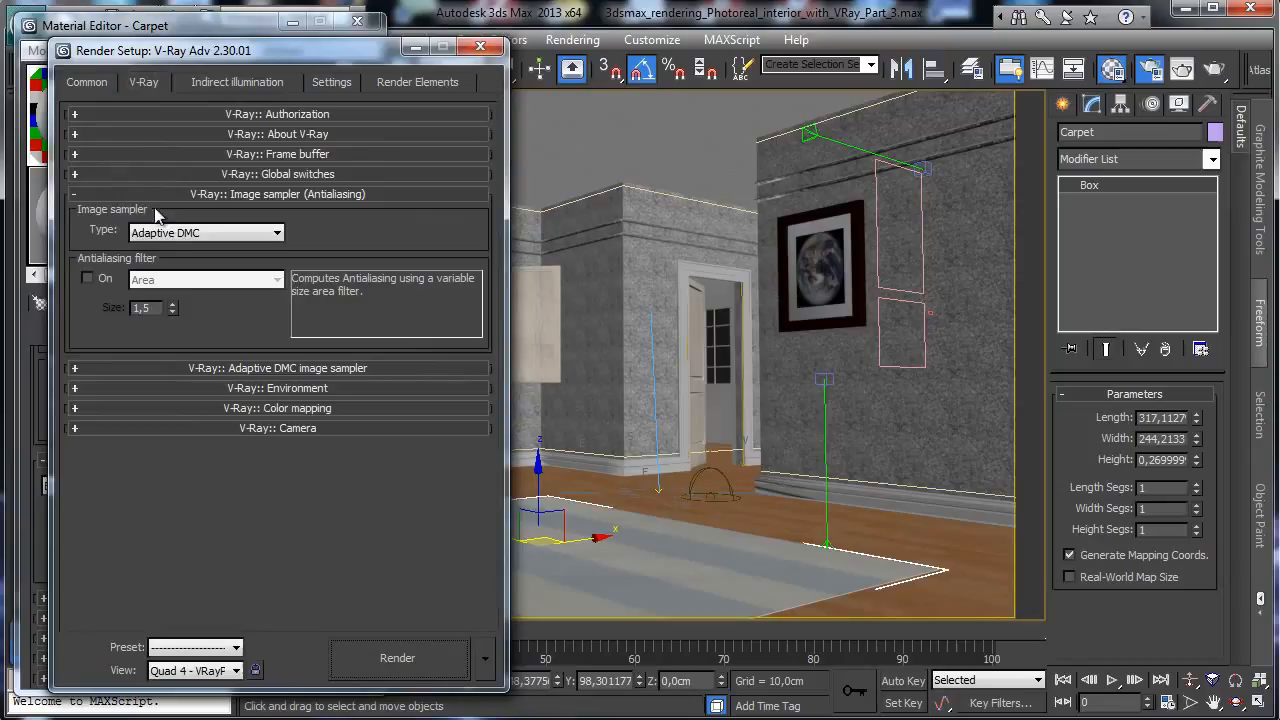
left_click(255, 86)
left_click(254, 344)
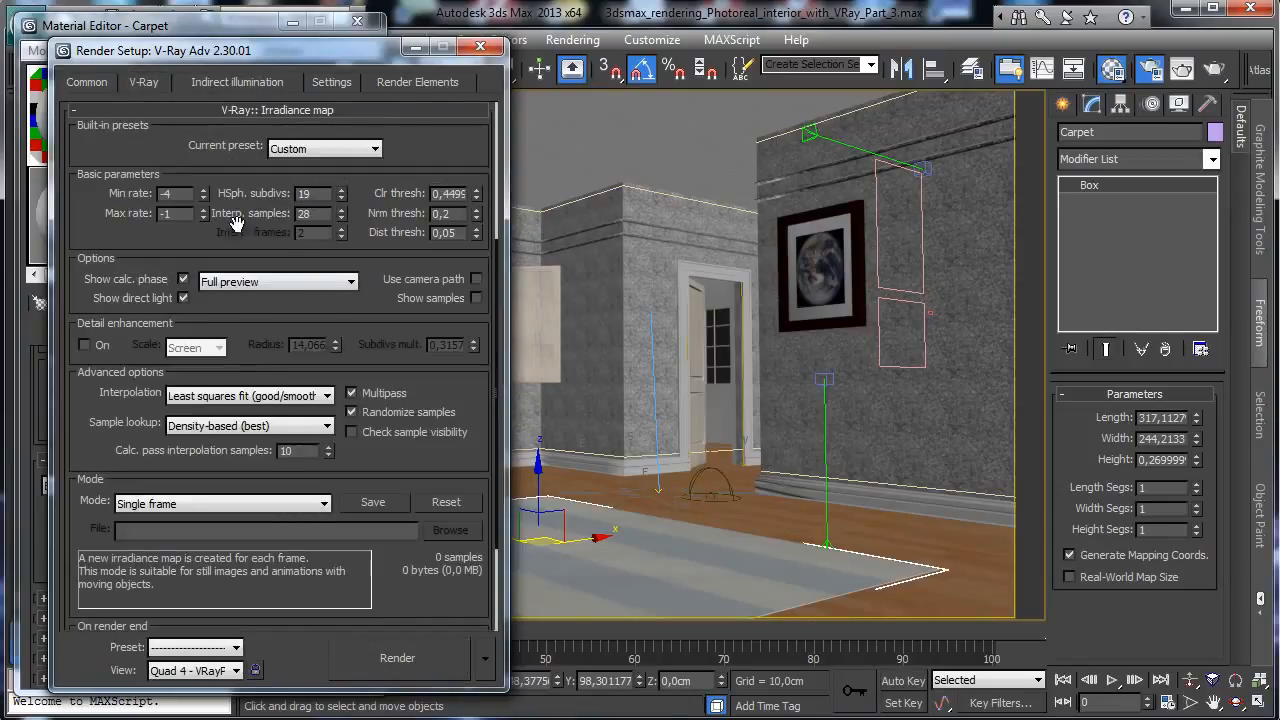
left_click(341, 84)
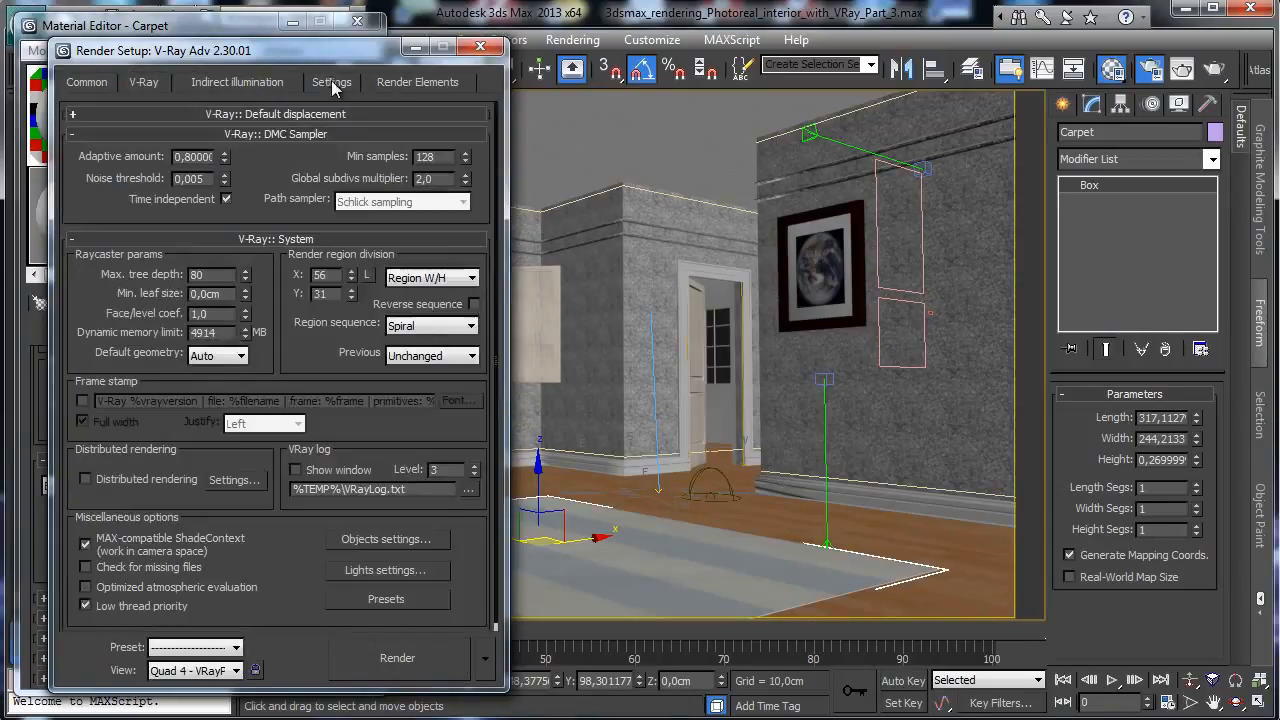
double_click(443, 157)
type("32")
type("1,0")
double_click(218, 333)
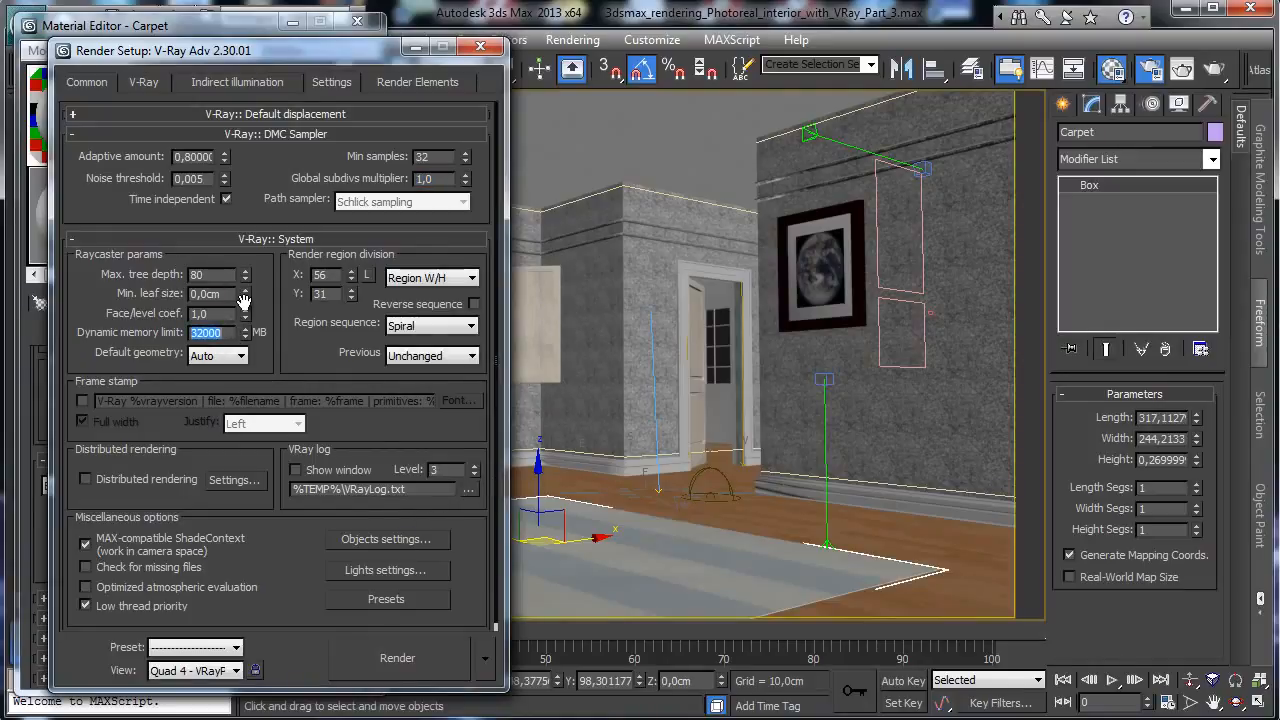
Test-render only a region around the carpet in the V-Ray frame buffer, and close the render windows
left_click(393, 657)
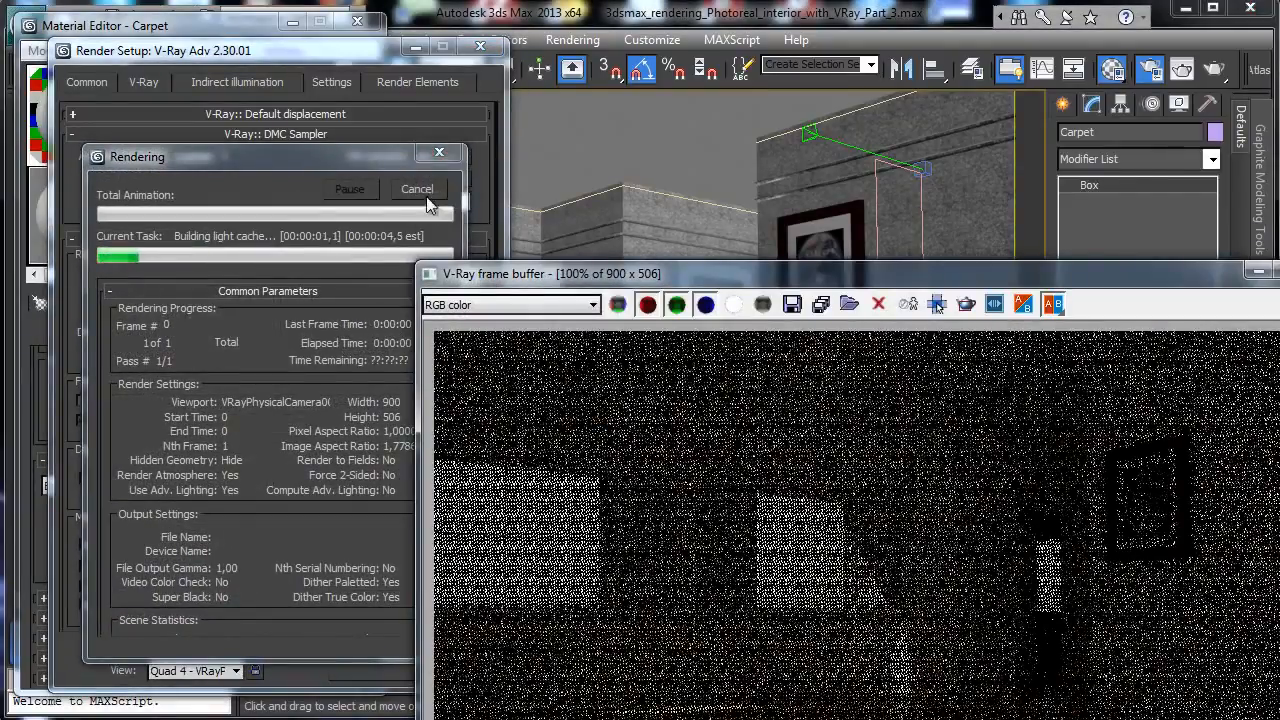
left_click(426, 194)
left_click_drag(817, 276, 544, 22)
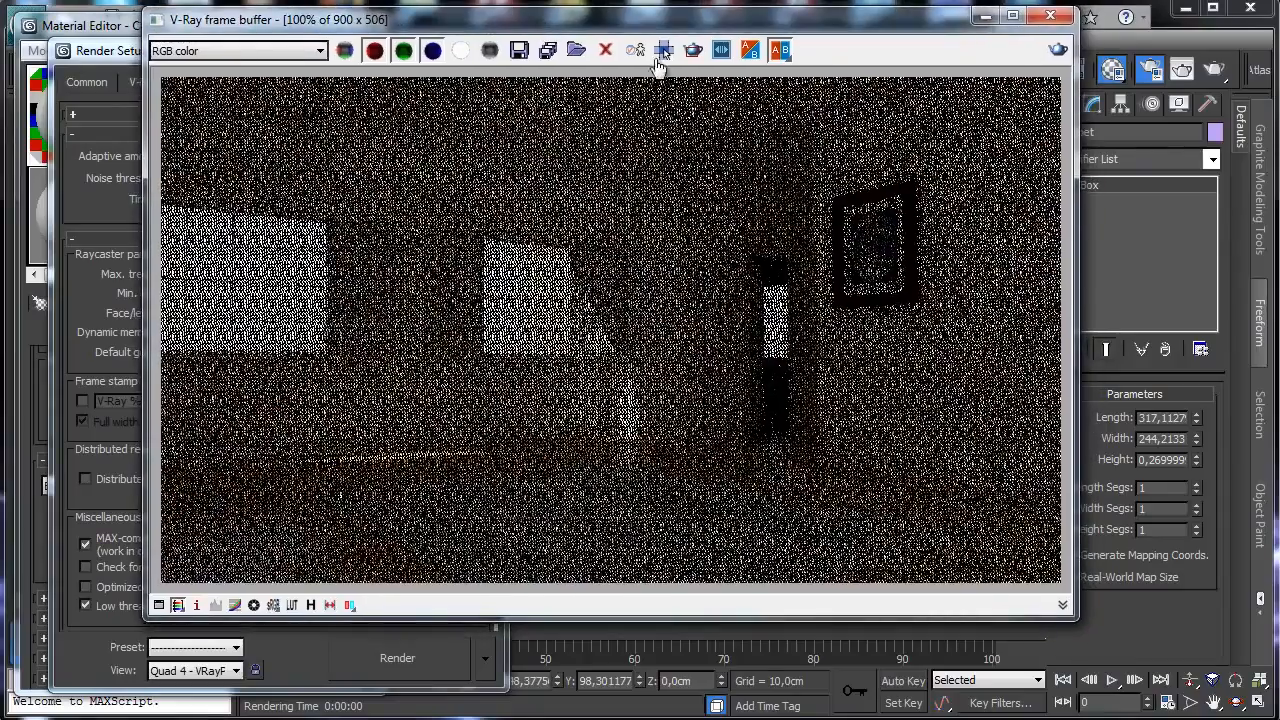
left_click(663, 50)
left_click_drag(287, 433, 974, 636)
left_click(1060, 50)
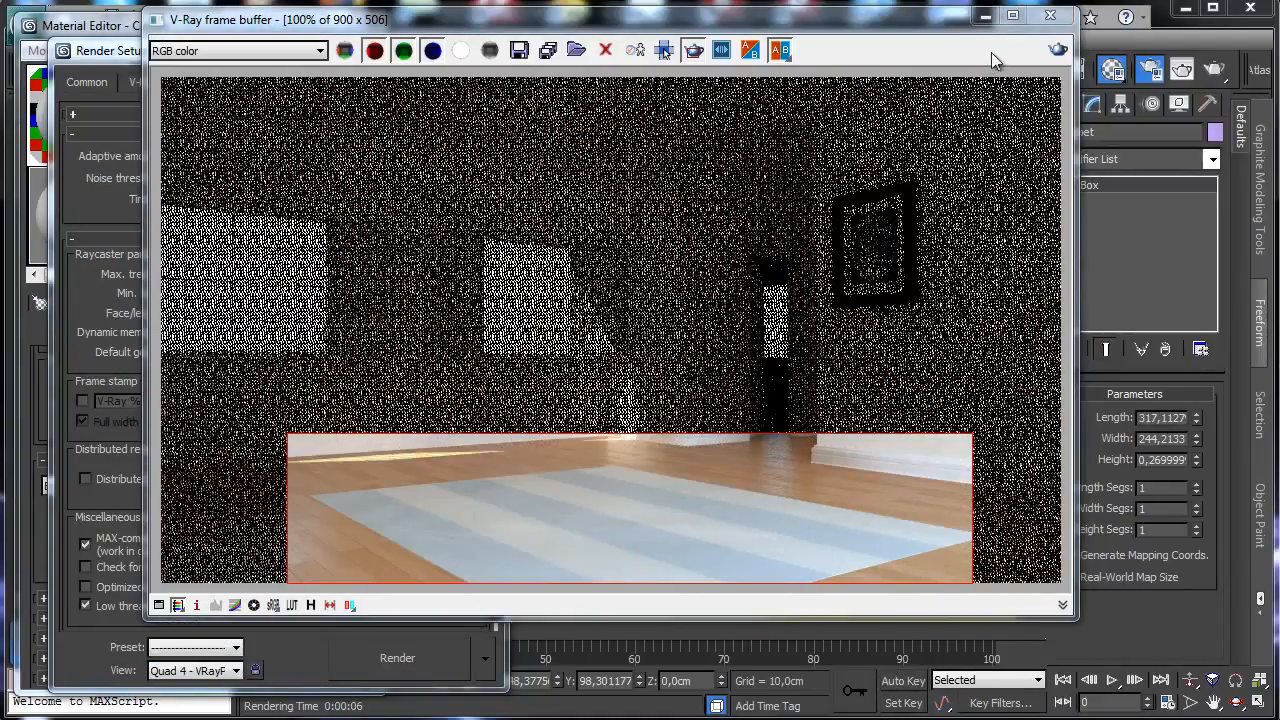
left_click(1049, 16)
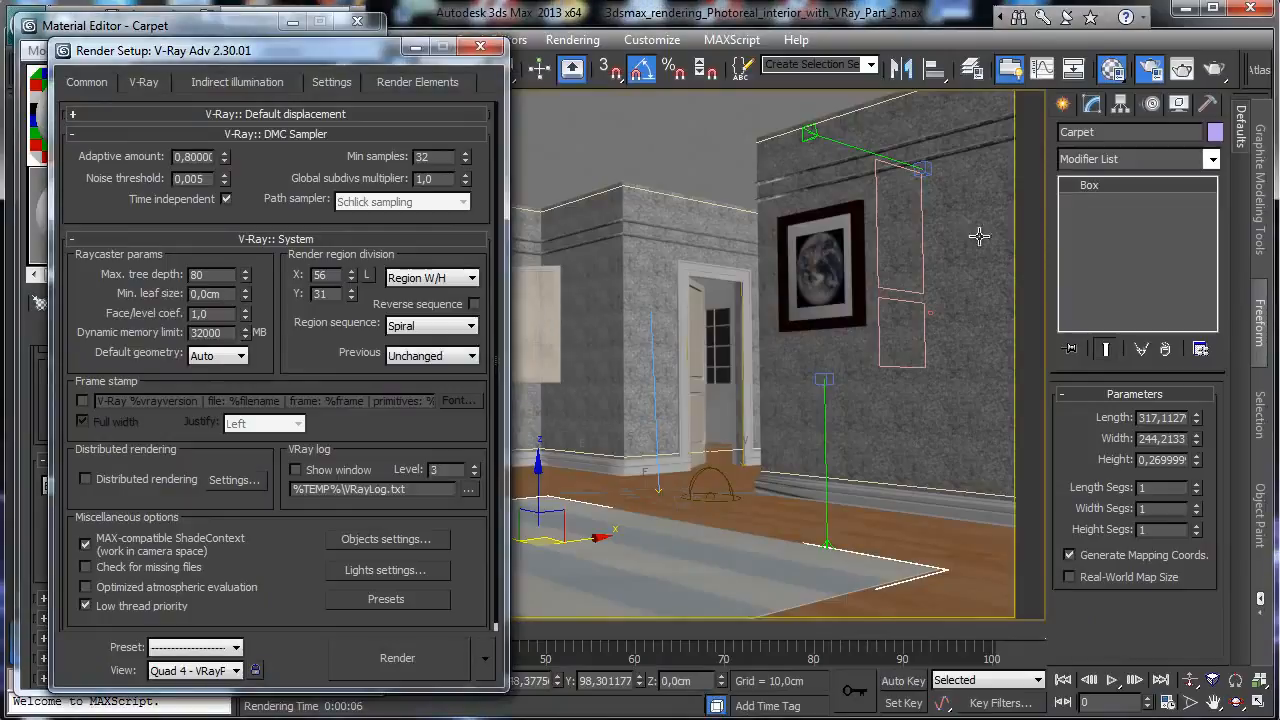
left_click(480, 46)
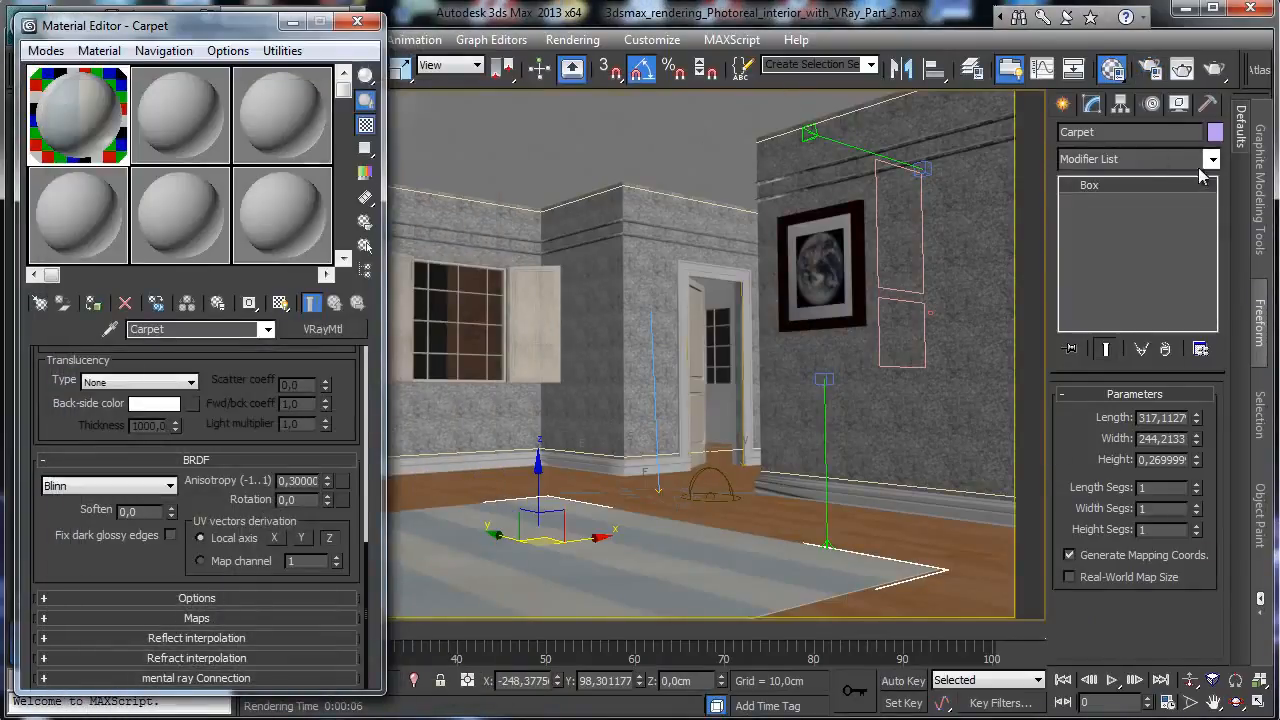
Show edged faces in the camera view and subdivide the carpet box with 16 length segments and additional width segments
left_click(293, 22)
left_click(229, 101)
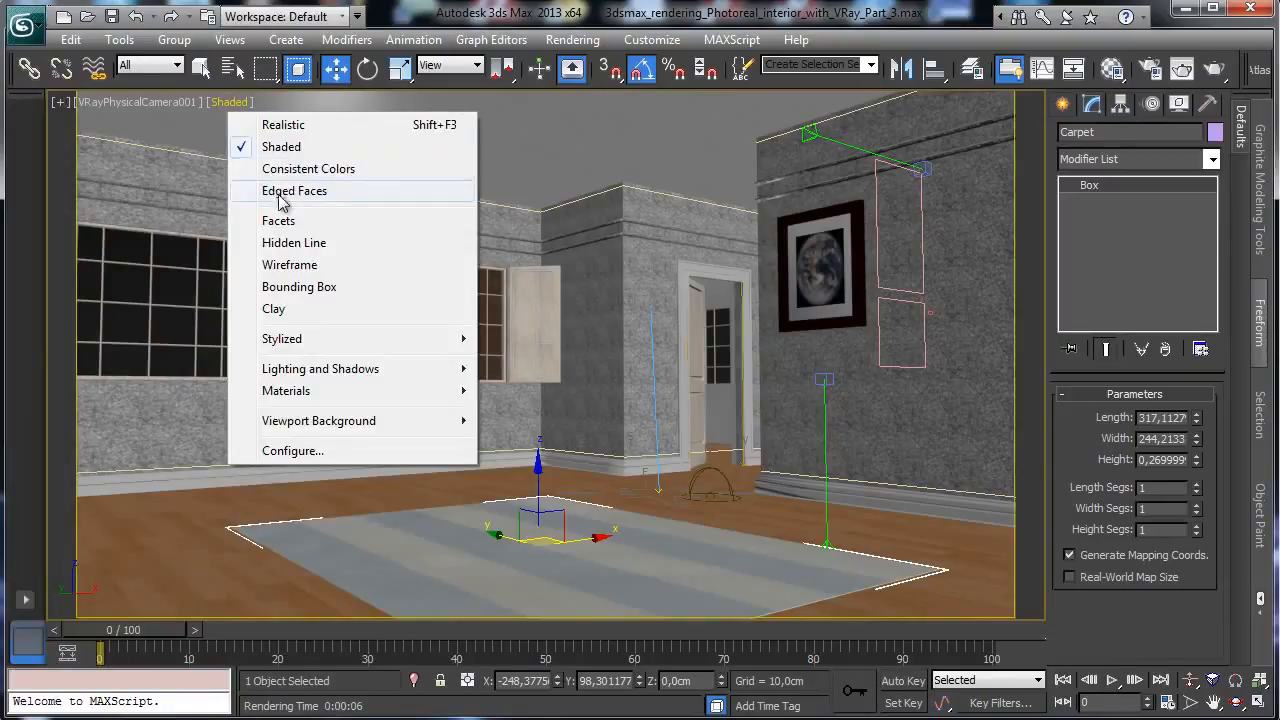
left_click(300, 190)
left_click_drag(1196, 487, 1199, 323)
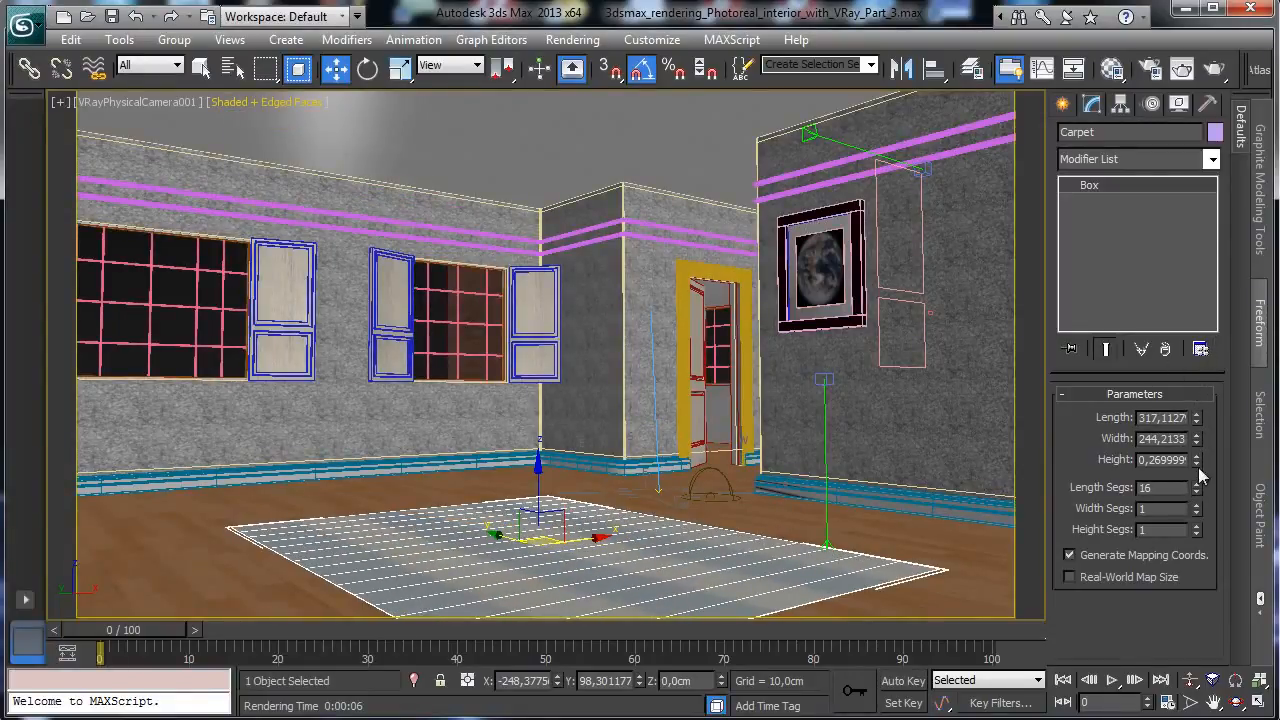
left_click_drag(1196, 511, 1238, 334)
Add a VRayDisplacementMod modifier to the carpet box and reveal more of its parameters
left_click(1212, 159)
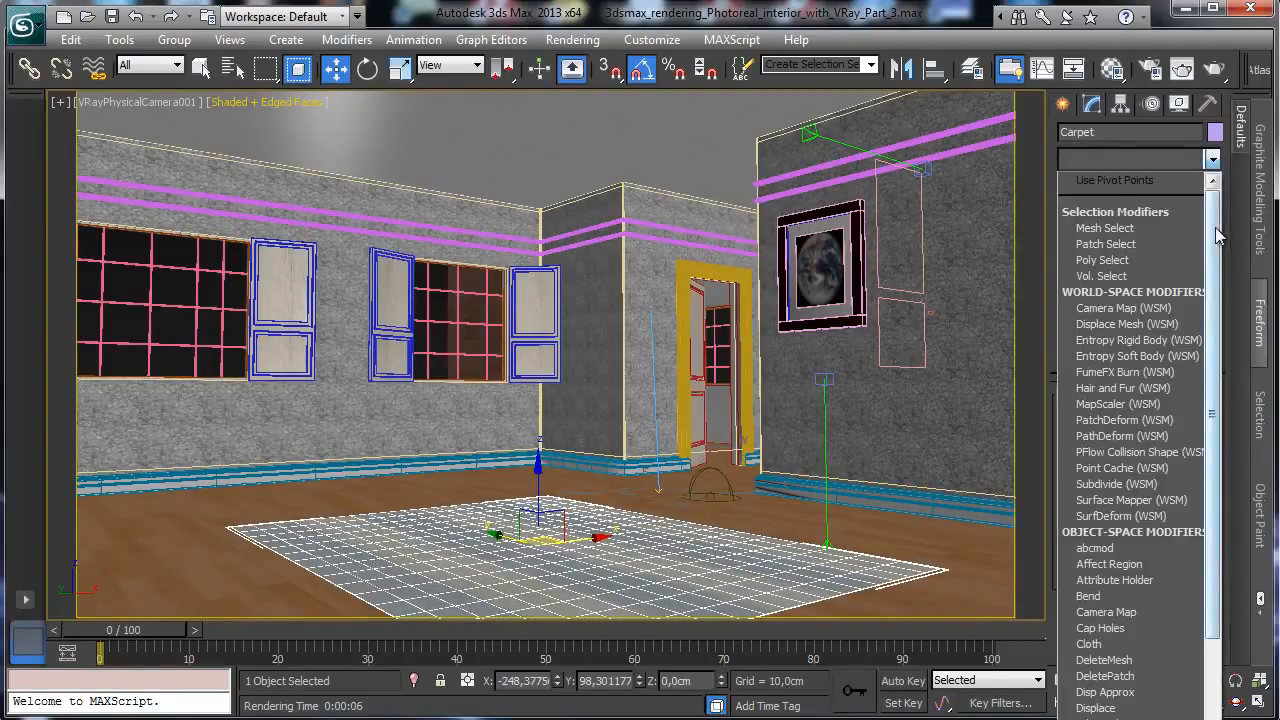
scroll(1230, 617, "down", 15)
scroll(1230, 617, "down", 3)
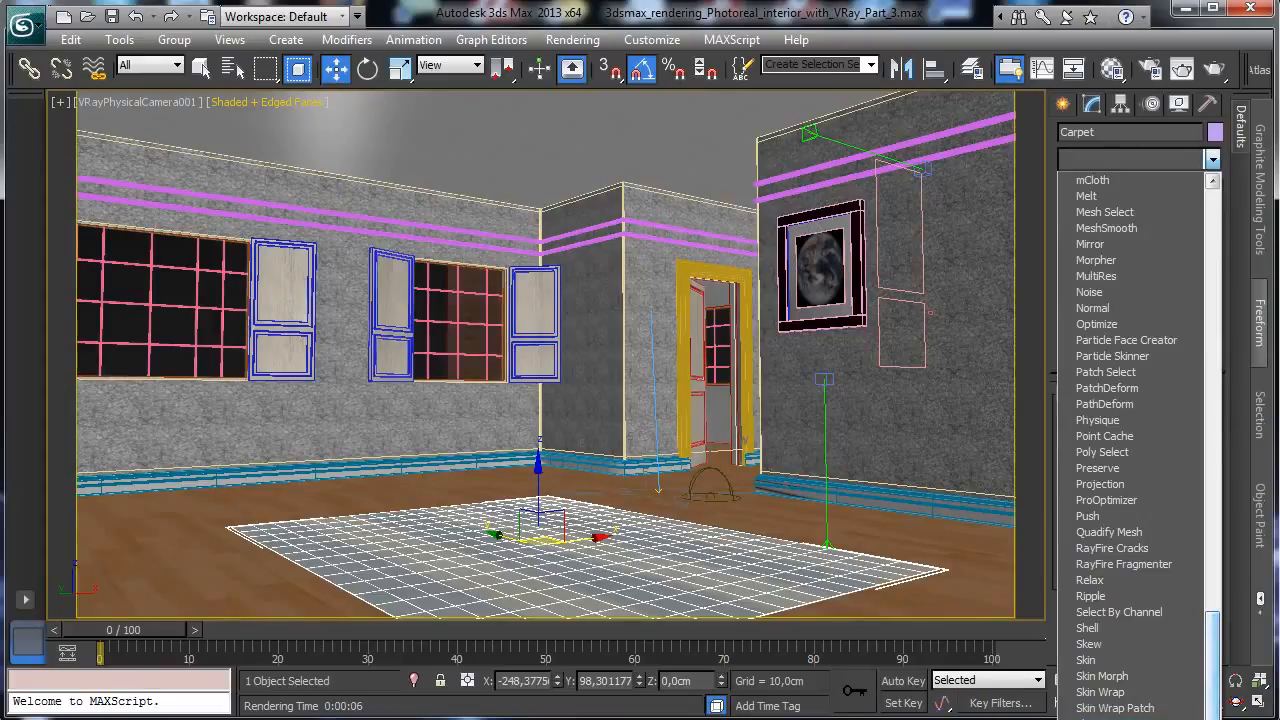
left_click_drag(1213, 673, 1213, 719)
left_click(1140, 719)
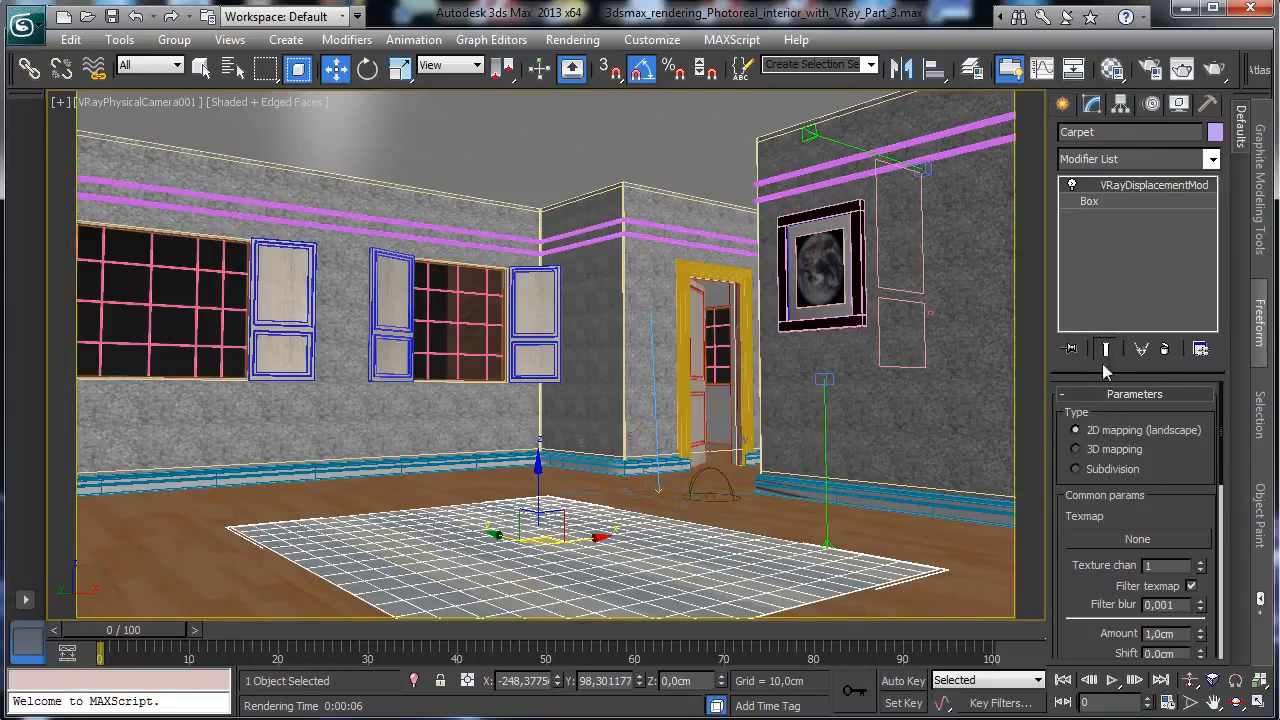
left_click_drag(1118, 370, 1118, 280)
Add a Bitmap map to the Displace channel of the Carpet material
left_click(1113, 68)
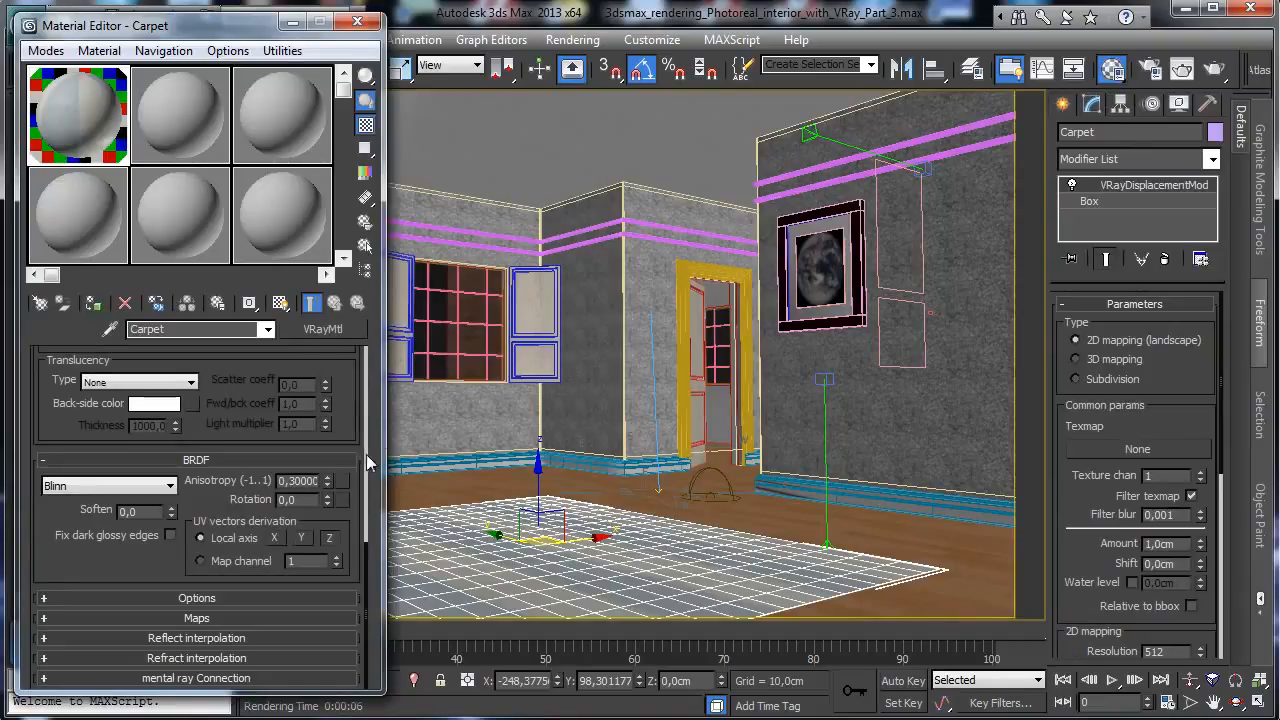
left_click(200, 618)
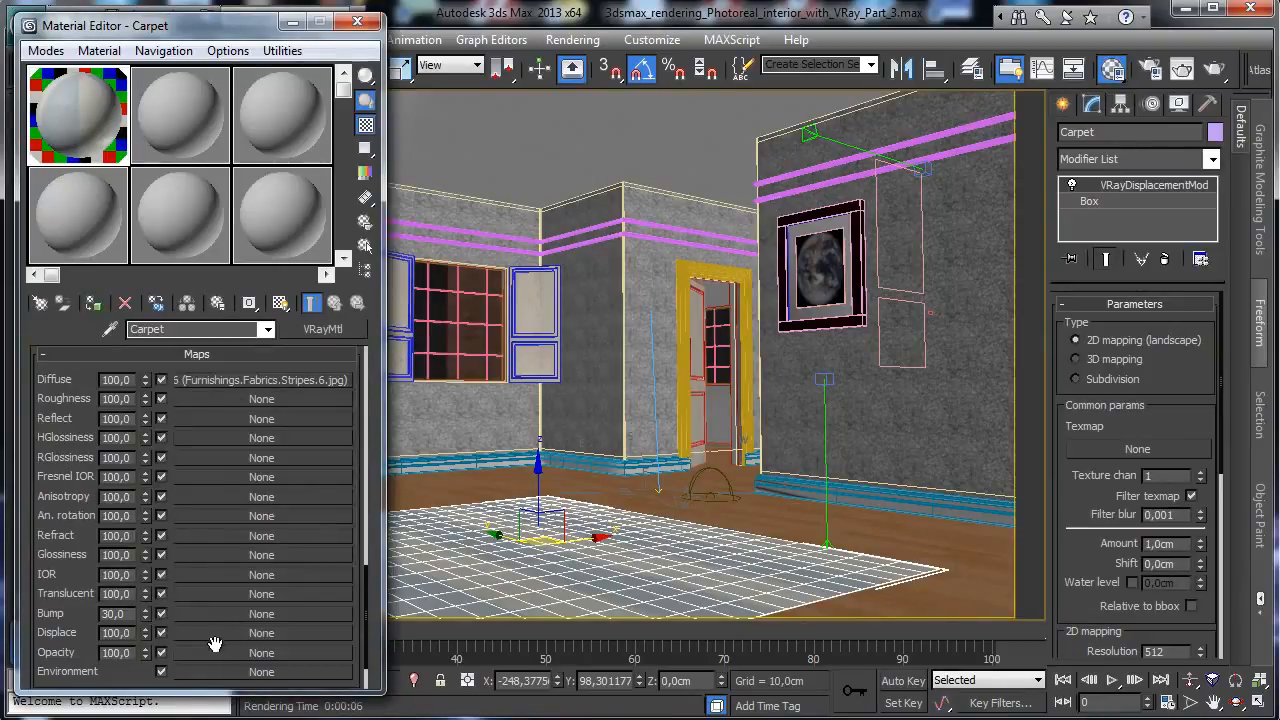
left_click(230, 633)
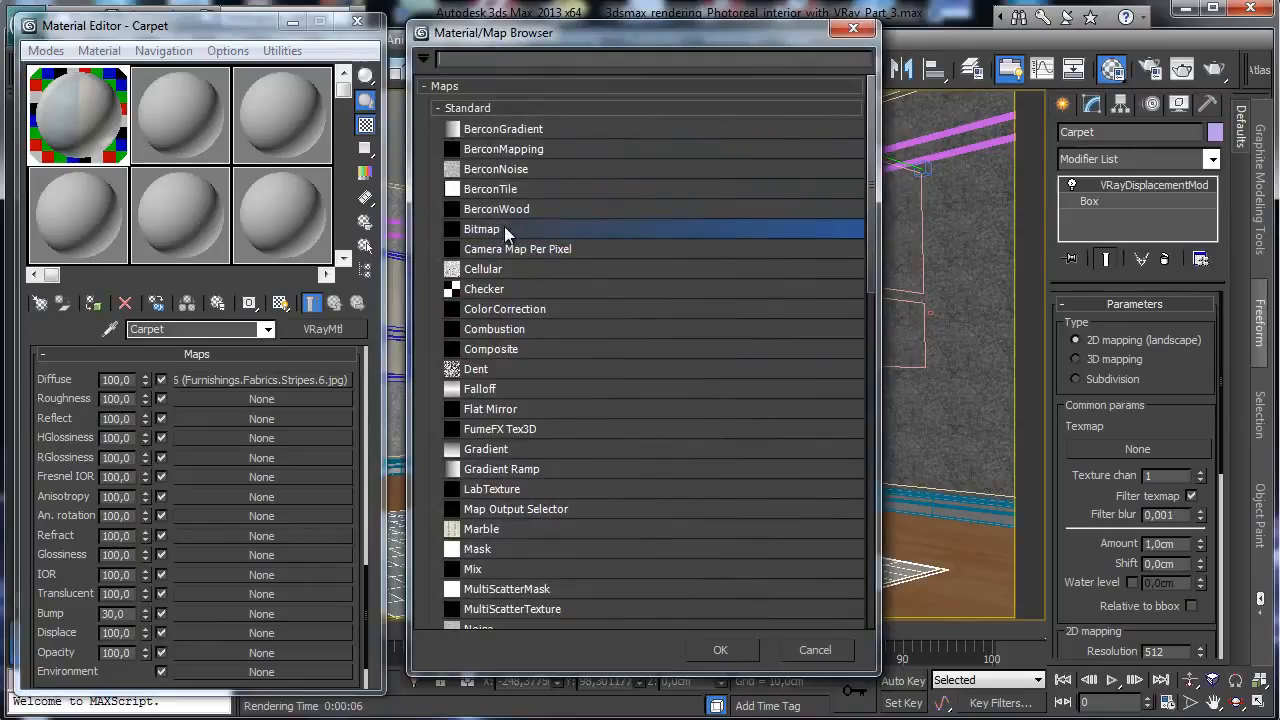
double_click(504, 226)
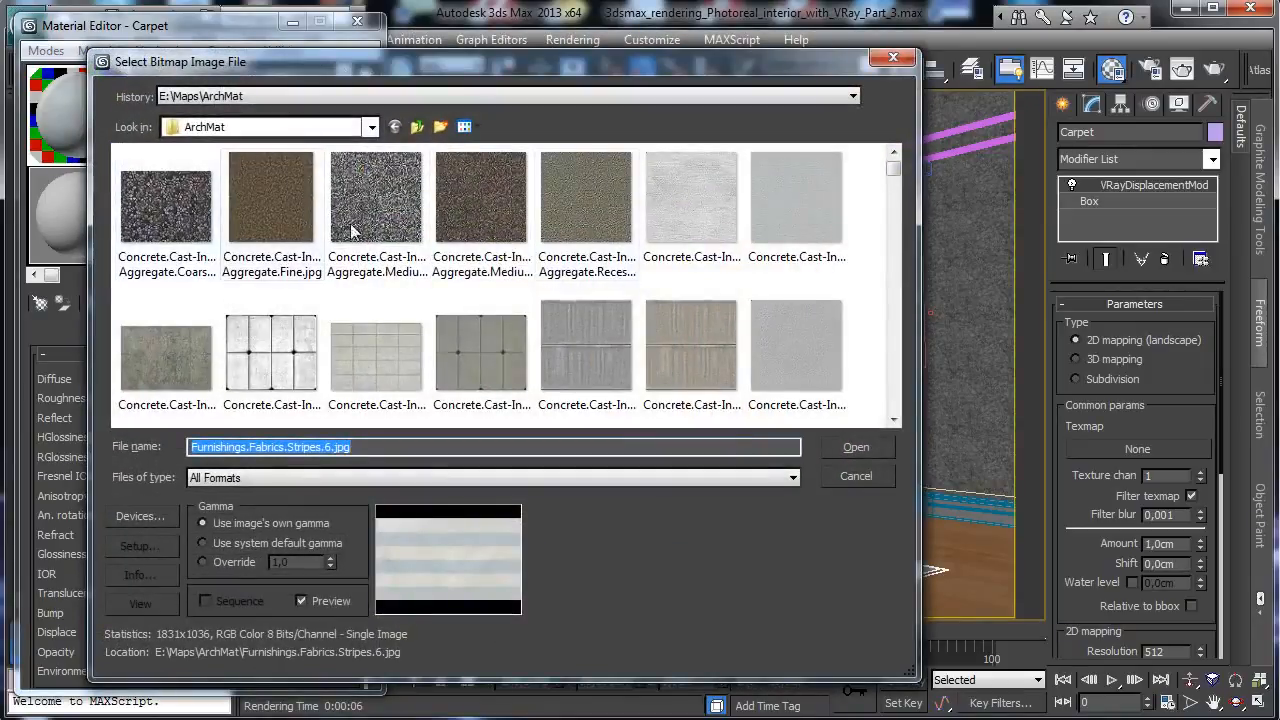
Load Finishes.Flooring.Carpet.Sisal.Pattern.1.Bump.jpg from the E:\Maps\ArchMat folder as the carpet's displacement image
left_click_drag(893, 175, 888, 199)
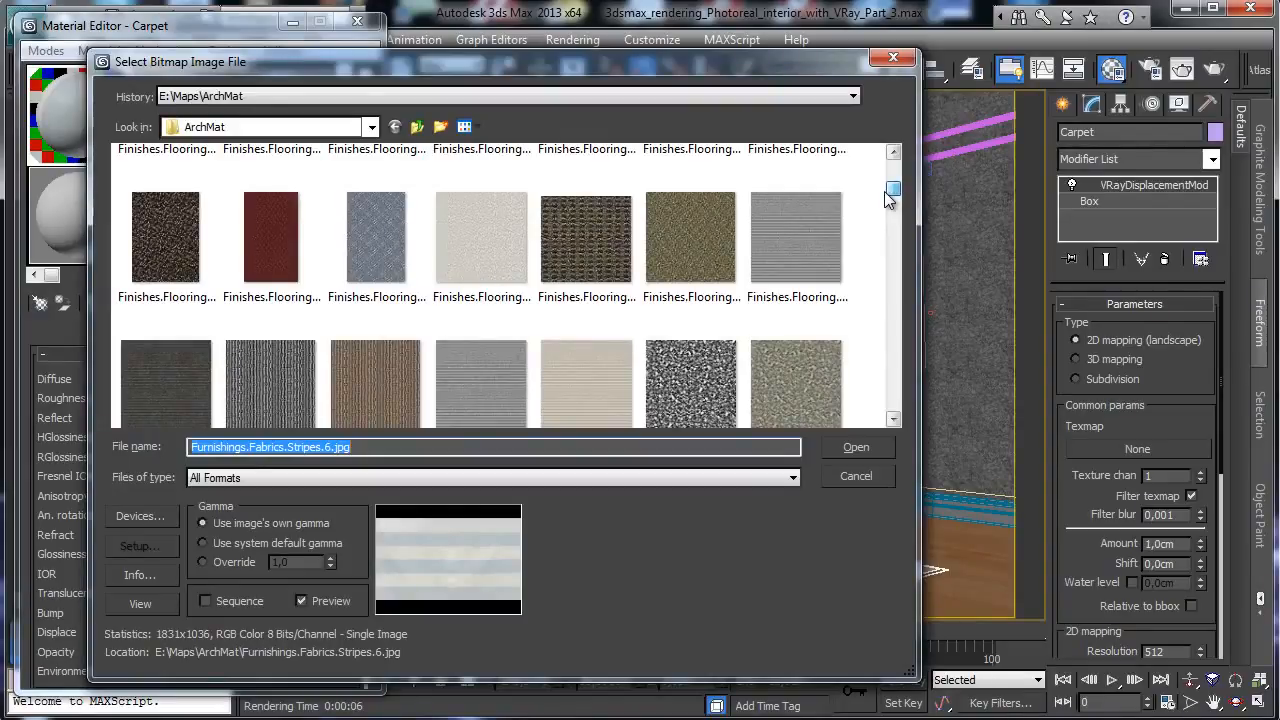
scroll(886, 199, "up", 2)
scroll(886, 199, "down", 1)
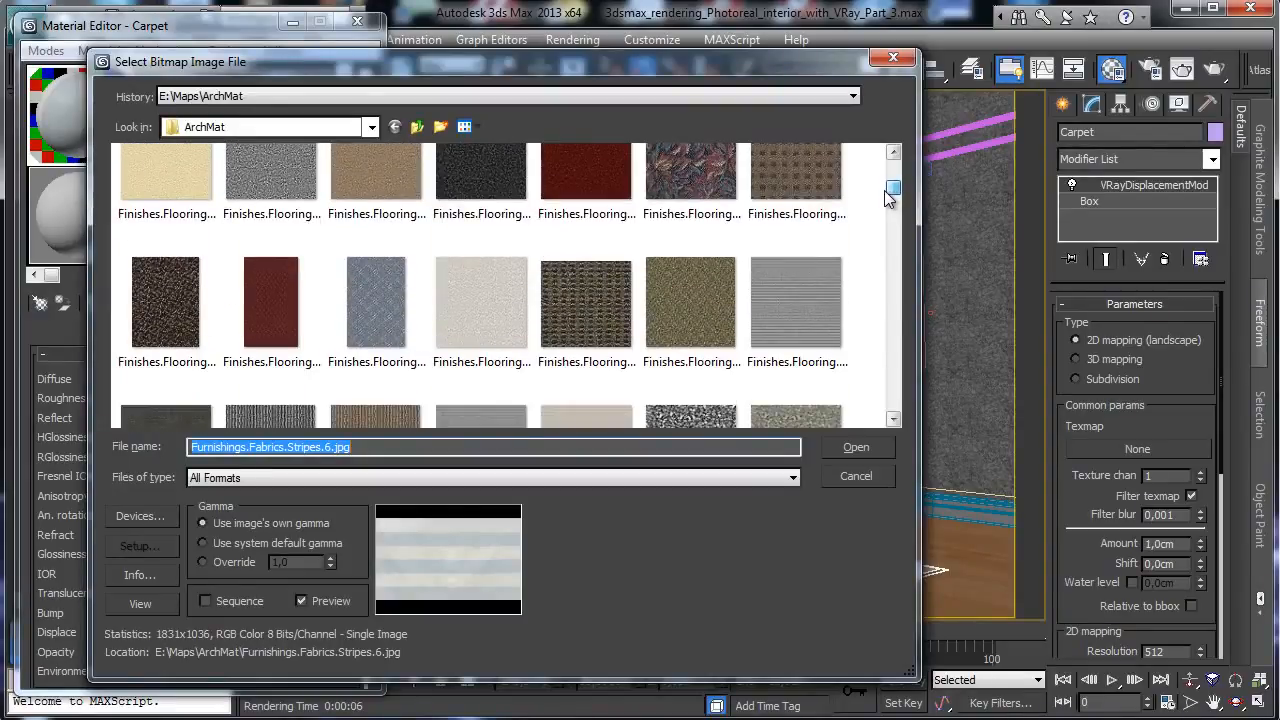
scroll(886, 199, "down", 2)
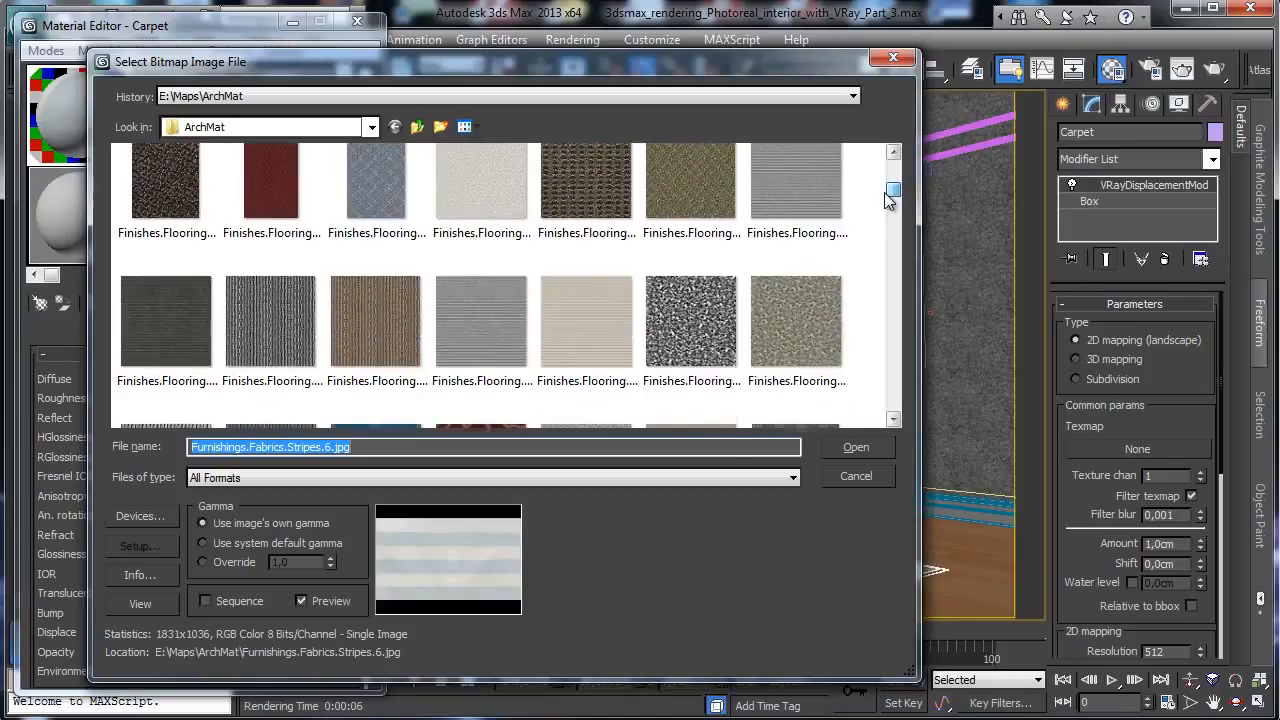
scroll(886, 199, "down", 5)
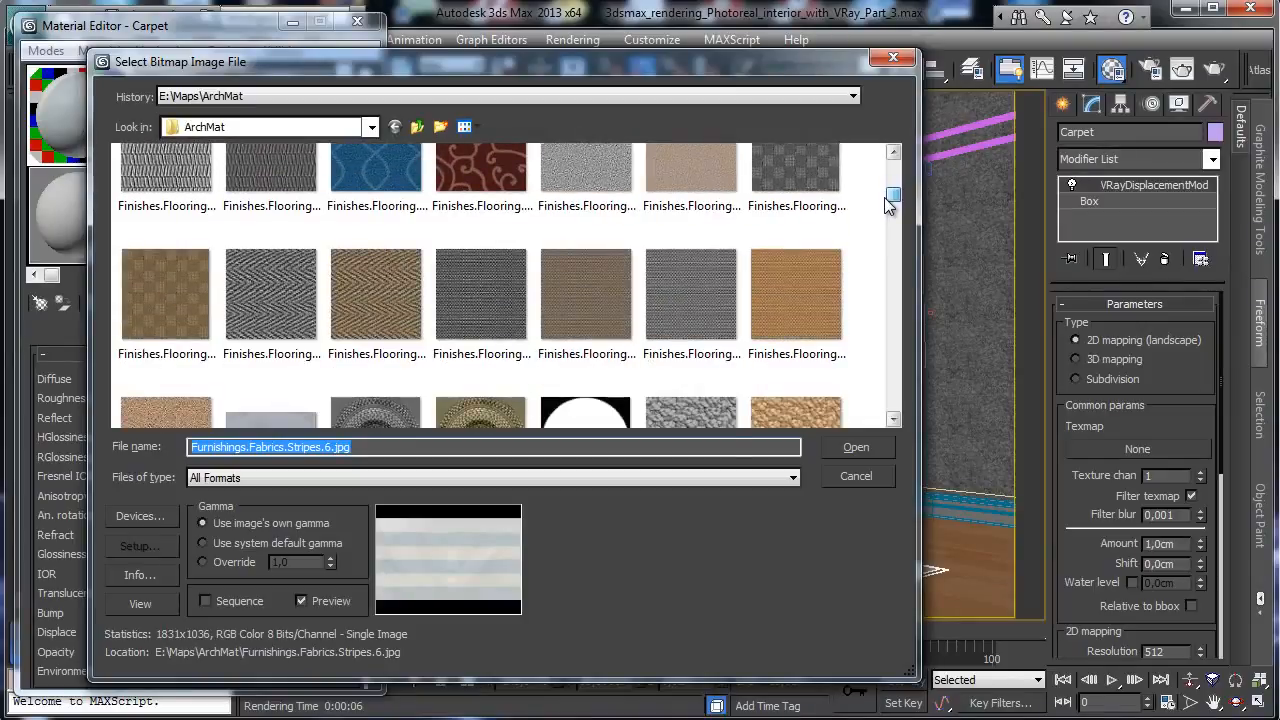
left_click(285, 305)
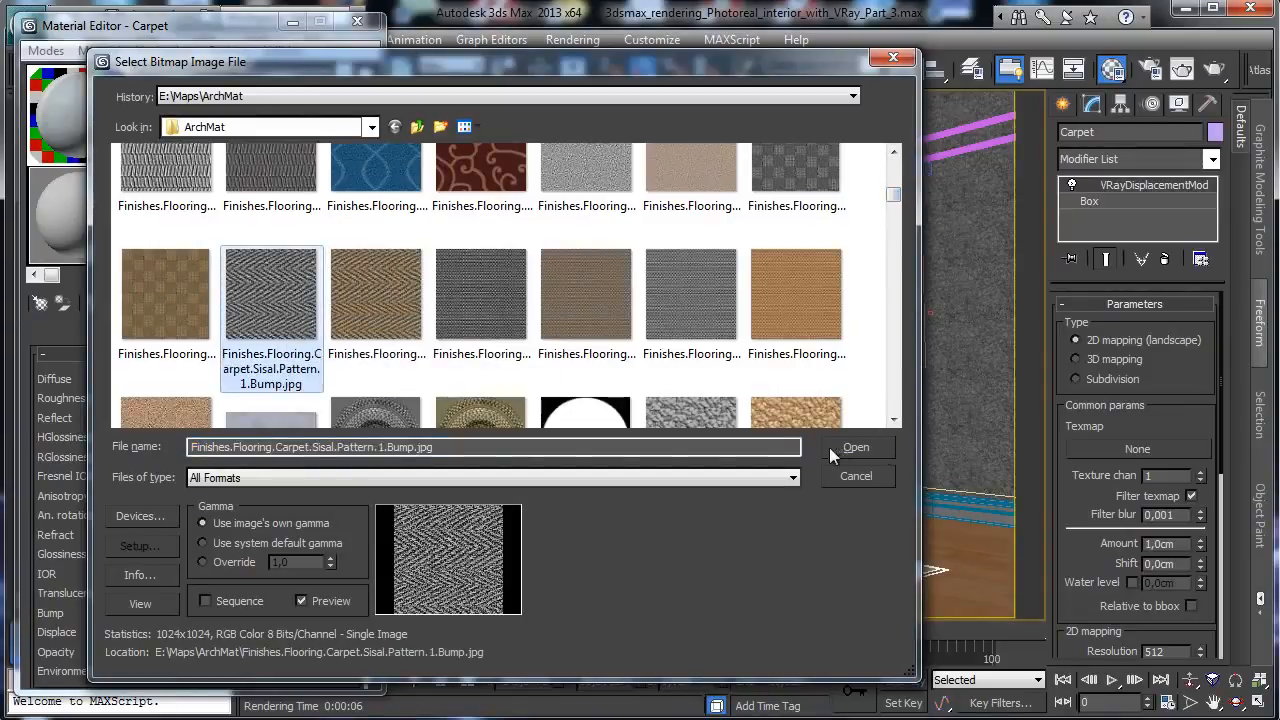
left_click(855, 448)
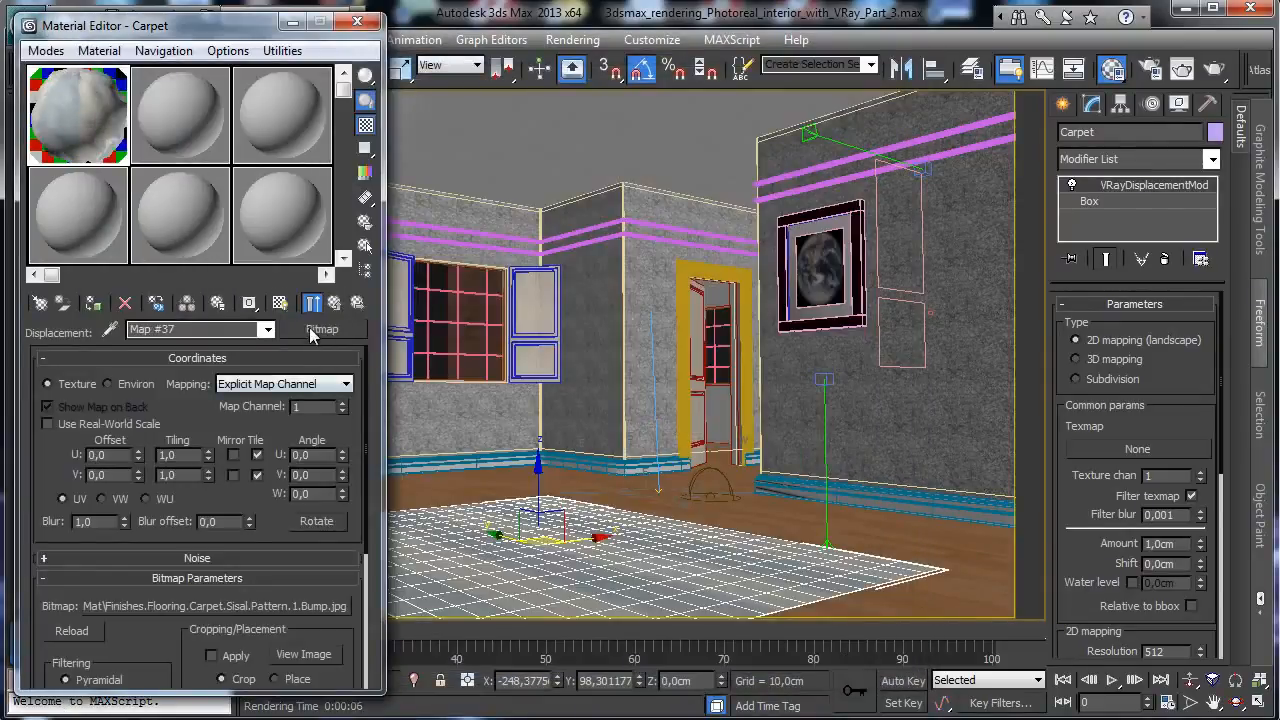
Display the sisal displacement bitmap on the carpet in the viewport and turn off edged faces
left_click(311, 305)
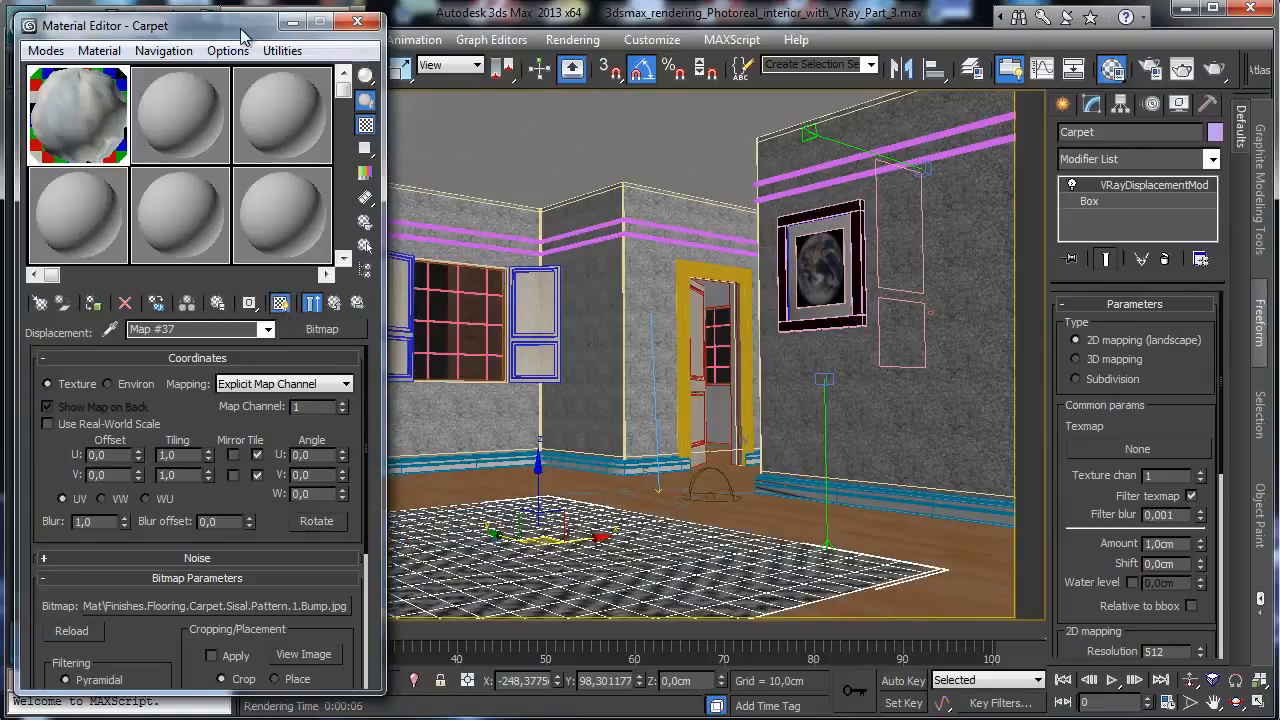
left_click_drag(244, 30, 207, 220)
left_click(268, 102)
left_click(305, 190)
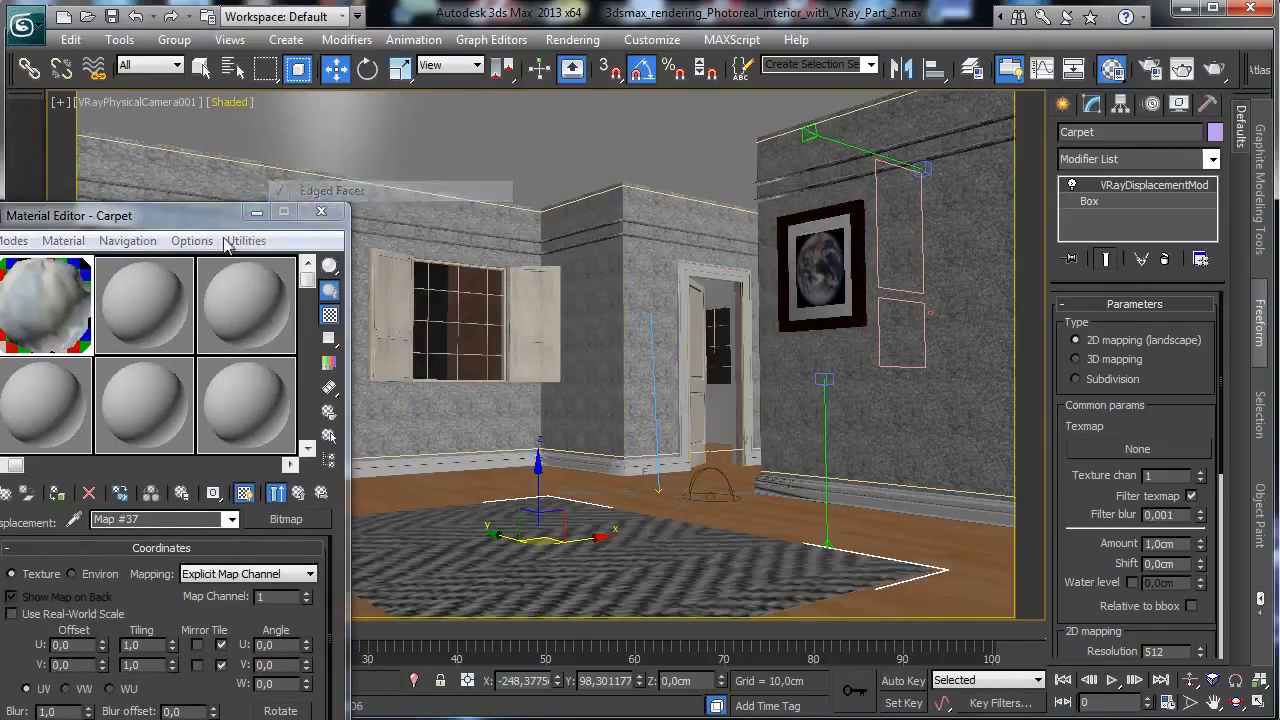
Set the sisal displacement bitmap's tiling to 5 in U and 10 in V, and its blur to 0.2
left_click_drag(205, 222, 282, 32)
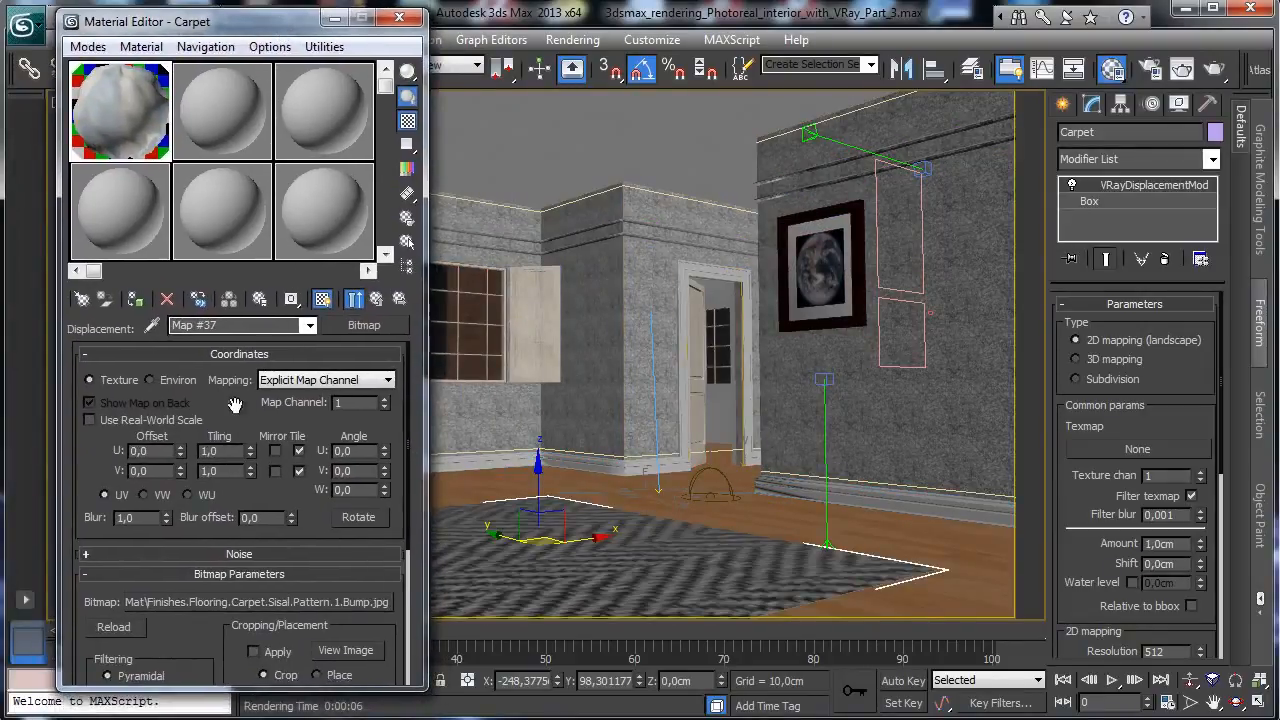
double_click(228, 451)
type("5")
key("Return")
double_click(221, 471)
type("5")
key("Return")
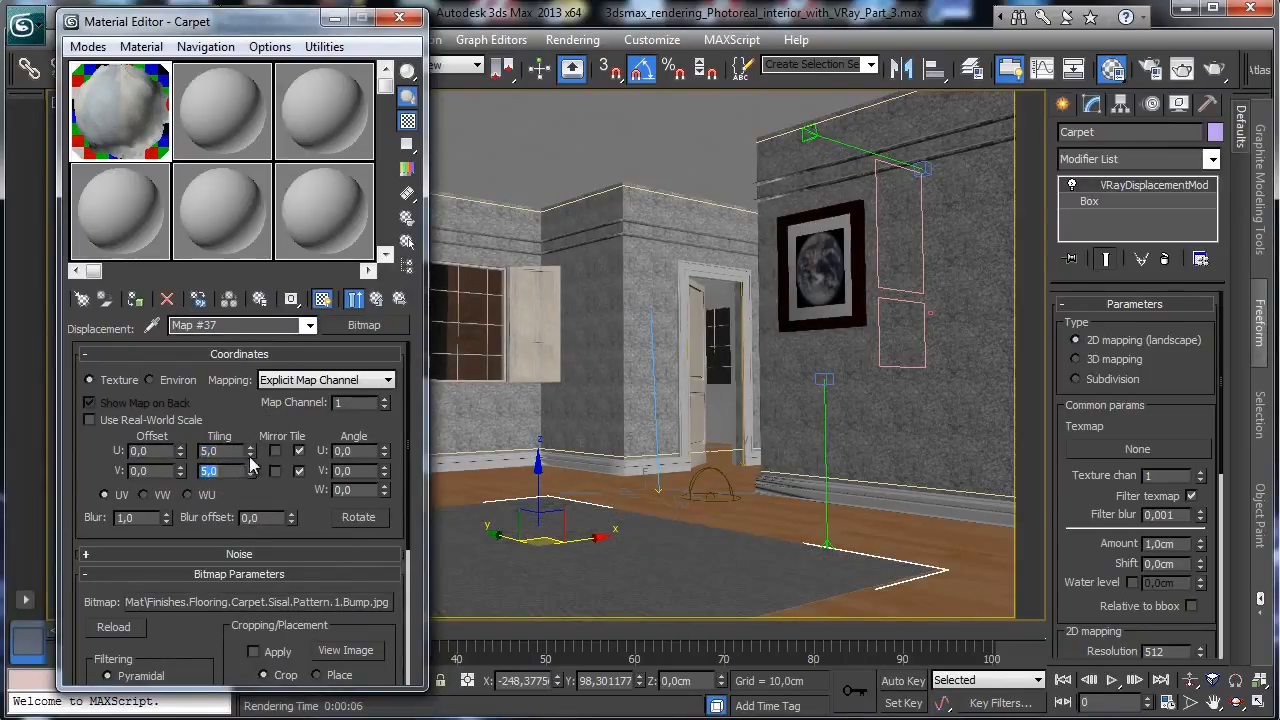
double_click(229, 452)
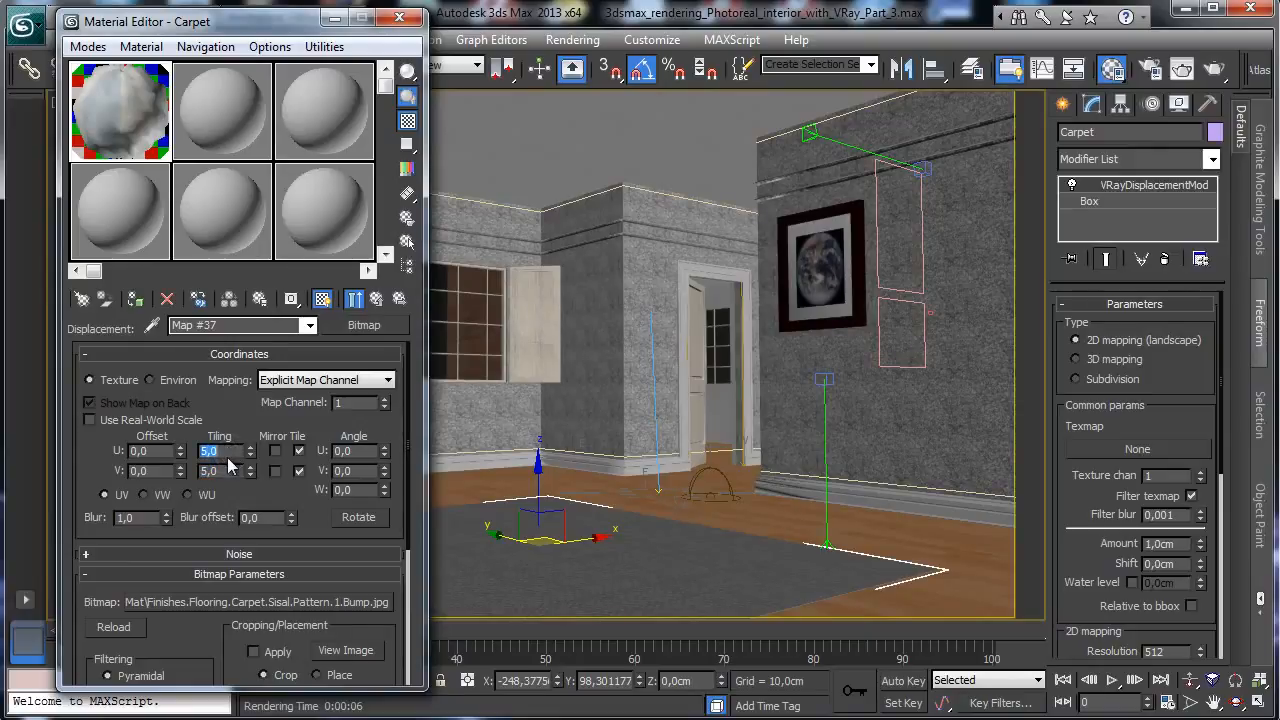
double_click(229, 471)
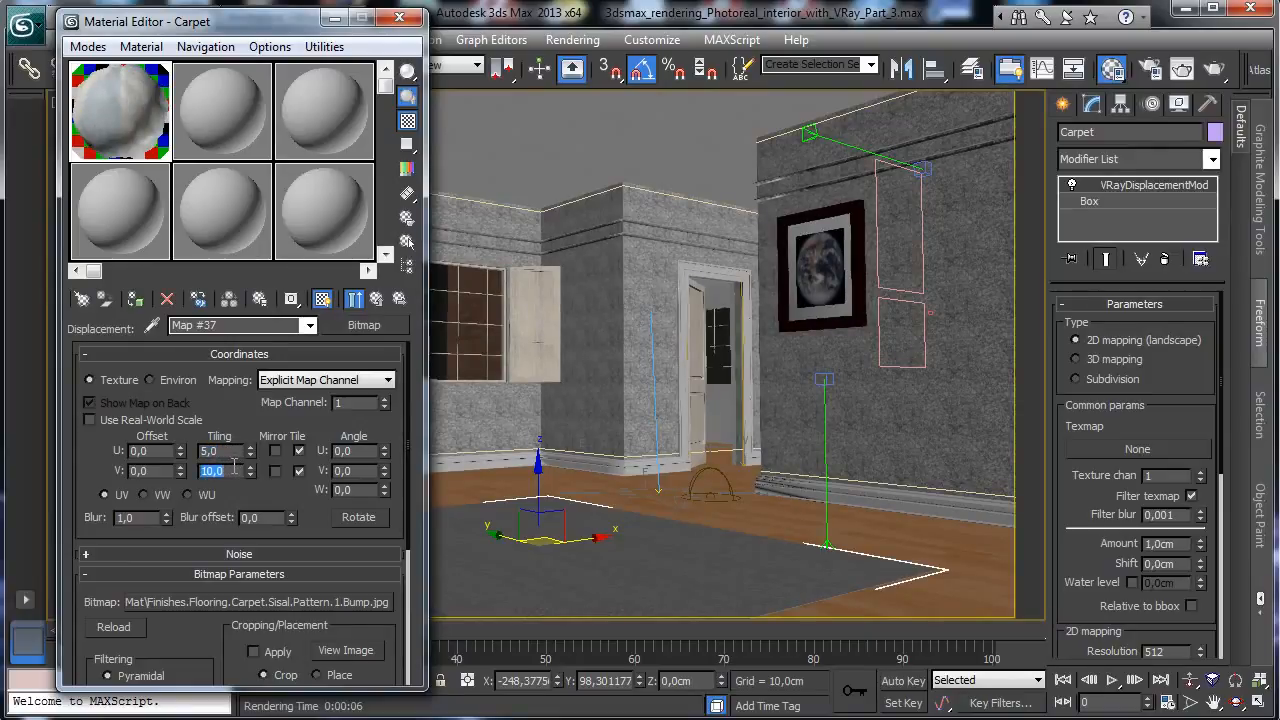
double_click(152, 517)
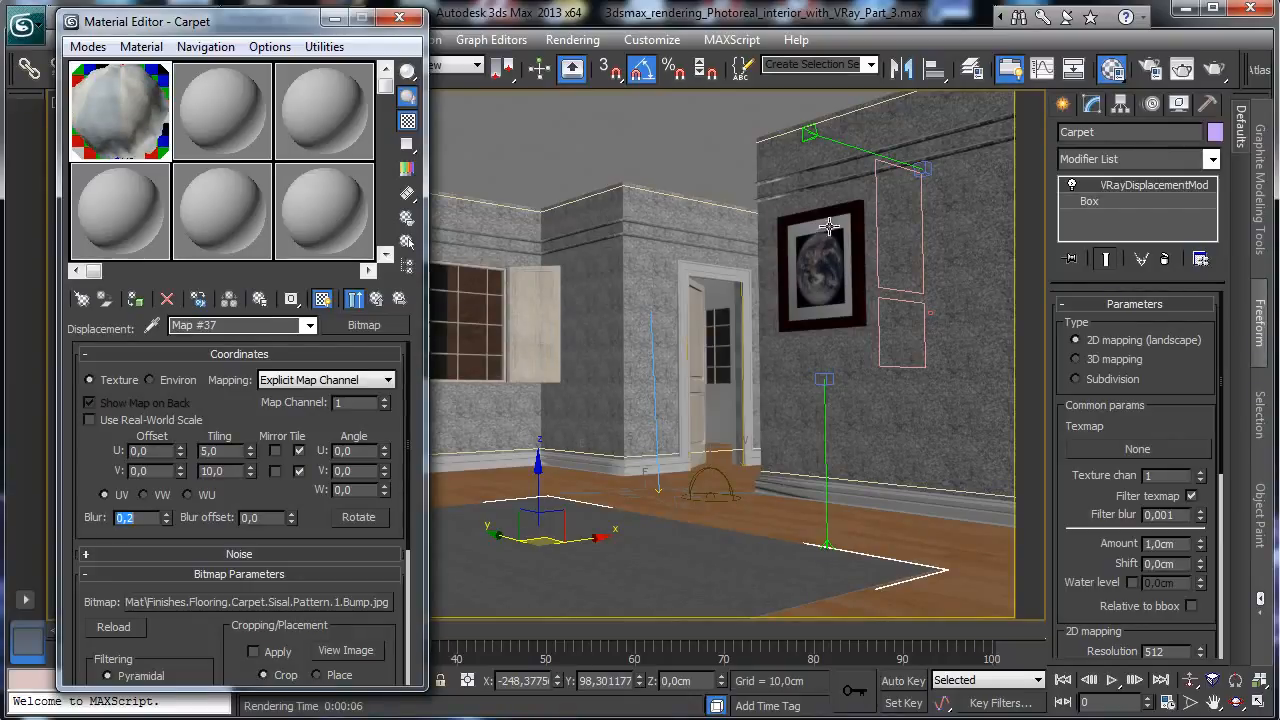
Disable the Carpet material's Displace channel and reuse its map as an instance in the VRayDisplacementMod Texmap slot
left_click(377, 299)
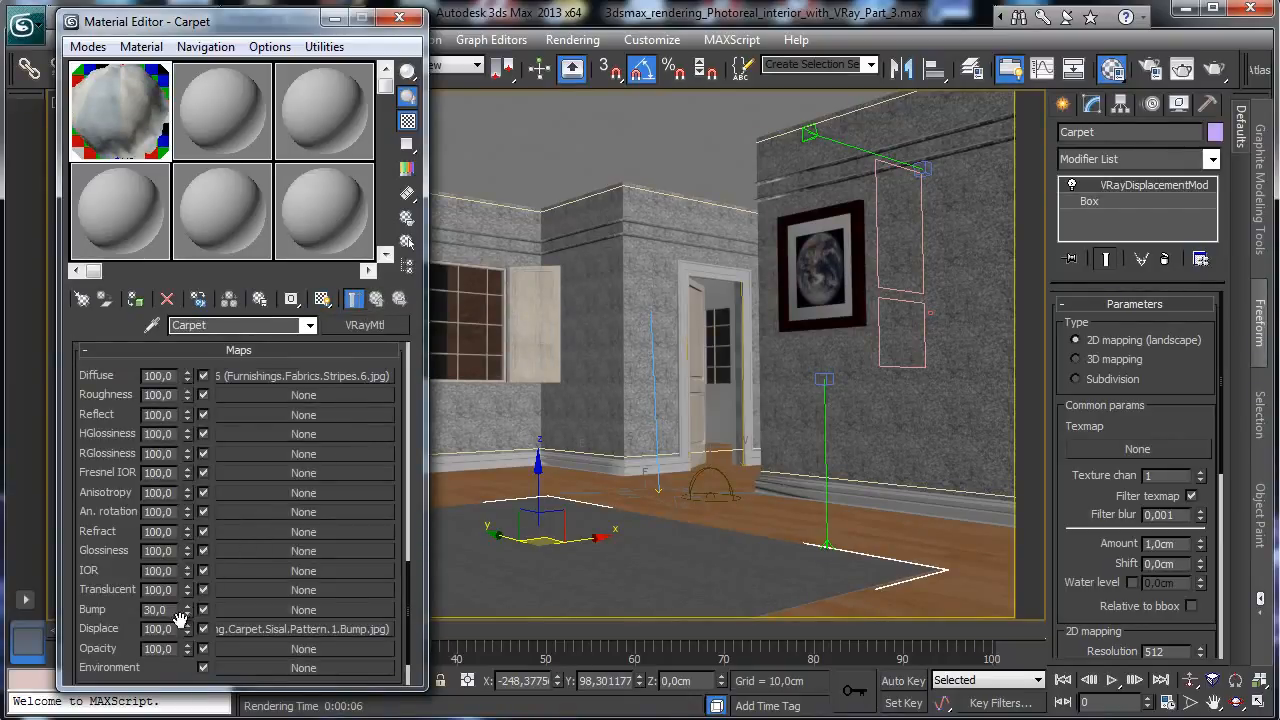
left_click(203, 628)
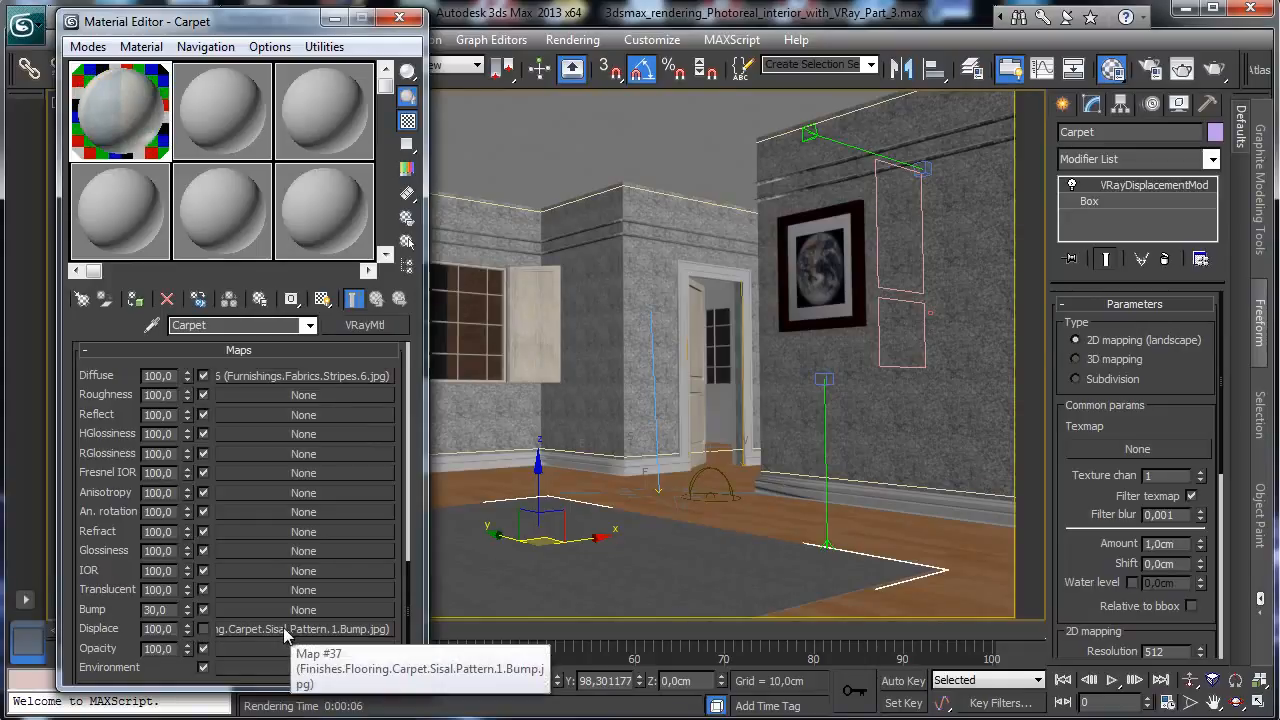
left_click_drag(282, 630, 1120, 449)
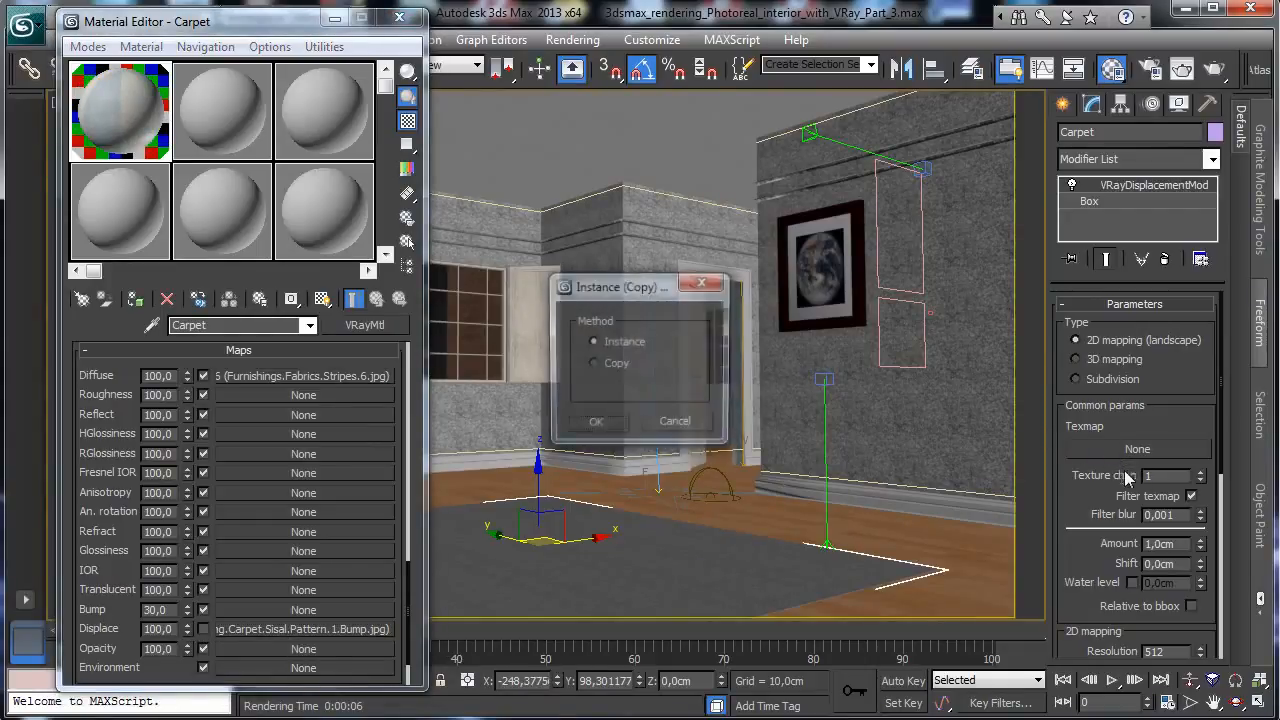
left_click(598, 428)
Turn off Filter texmap, switch the carpet's displacement type to 3D mapping, and render the carpet region
left_click(1191, 496)
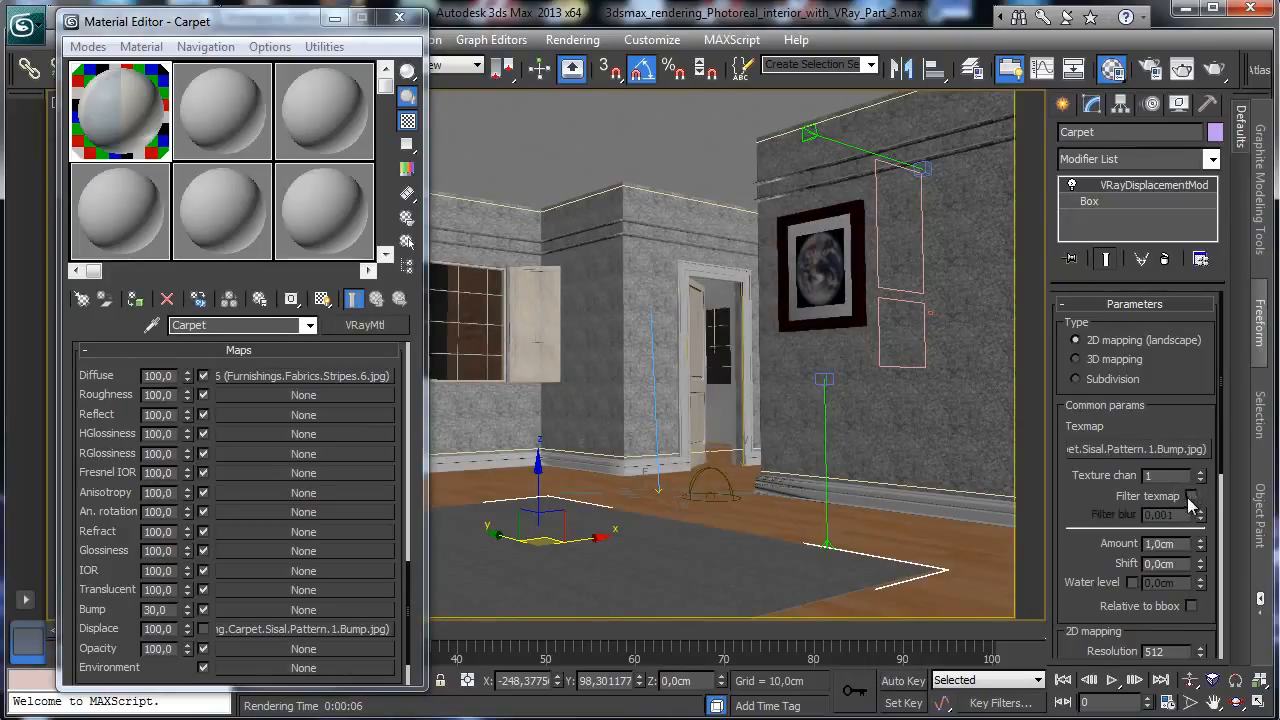
left_click_drag(165, 20, 122, 74)
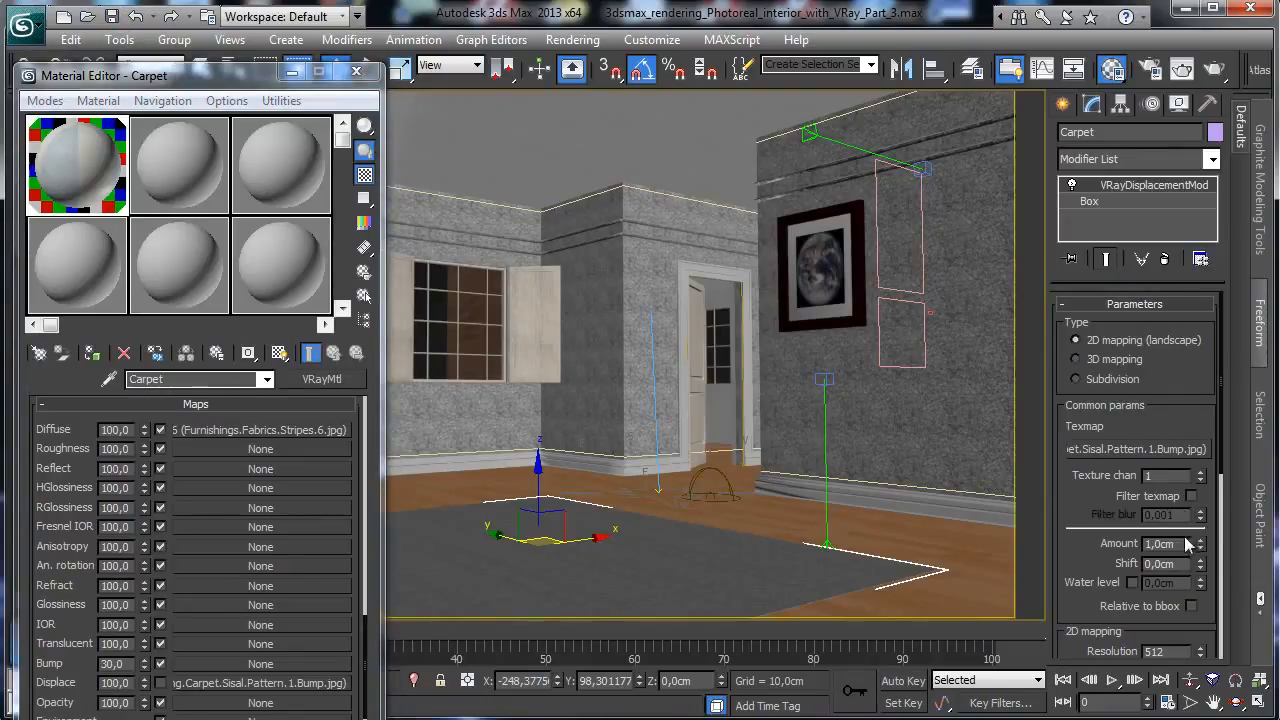
left_click(1214, 68)
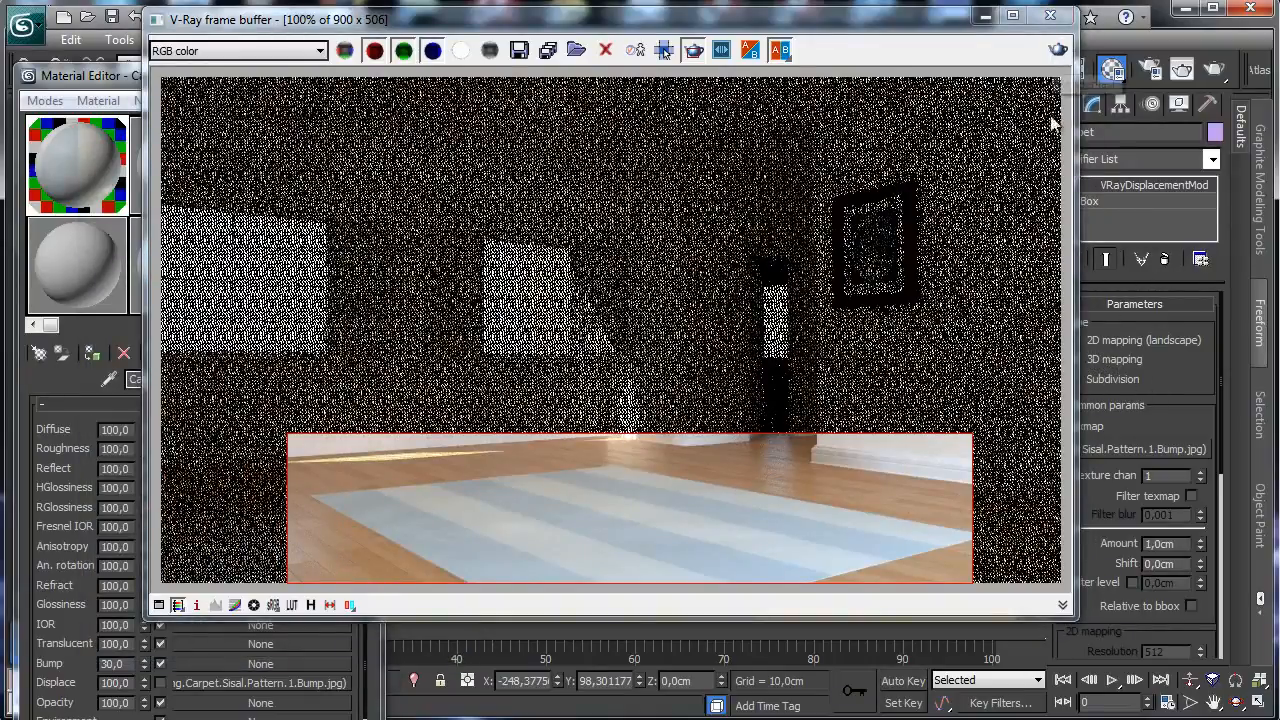
Set the displacement modifier's Max subdivs to 32 and render the carpet region again
left_click_drag(1190, 398, 1176, 196)
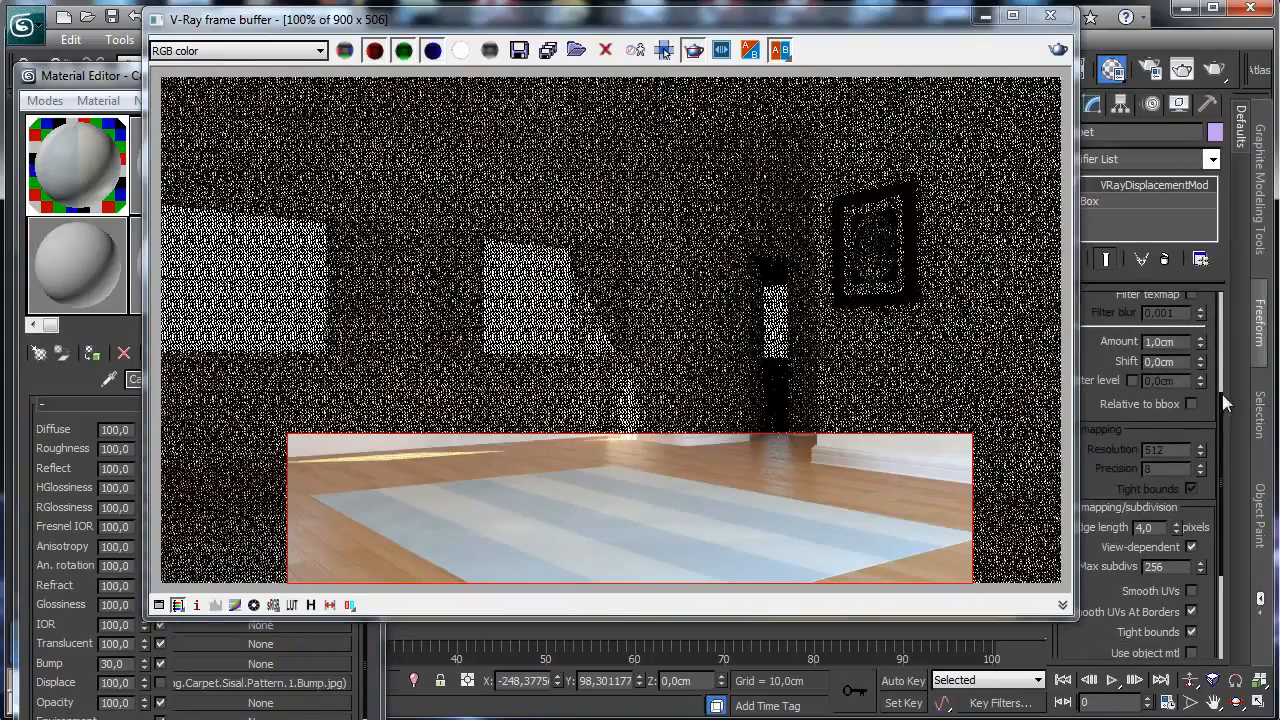
double_click(1155, 566)
left_click(1058, 49)
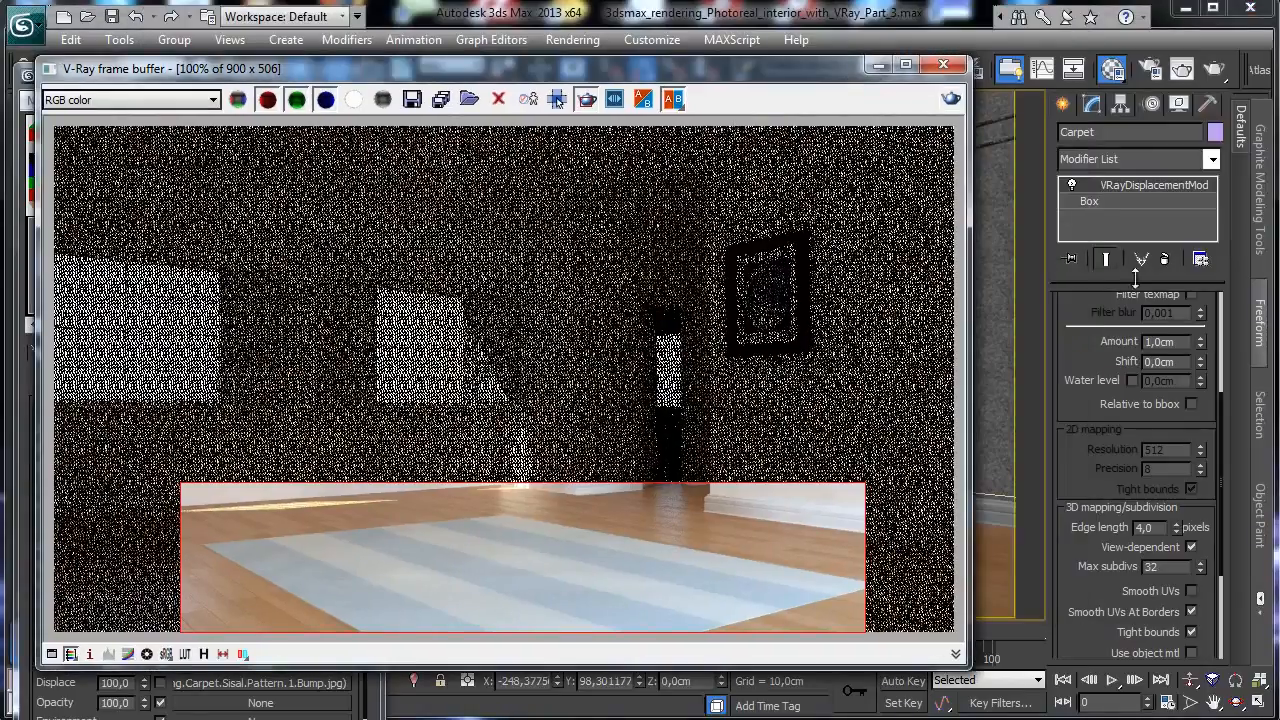
Check the V-Ray image sampler and default displacement settings in Render Setup
left_click(1151, 70)
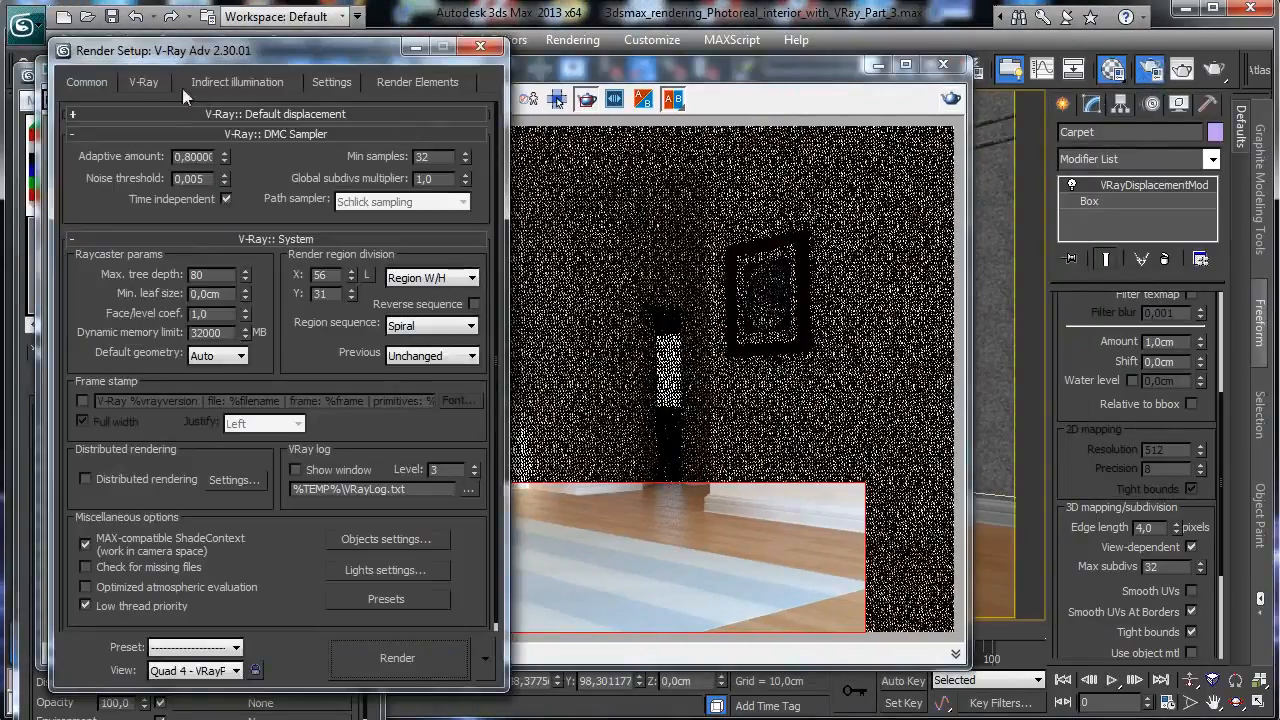
left_click(144, 82)
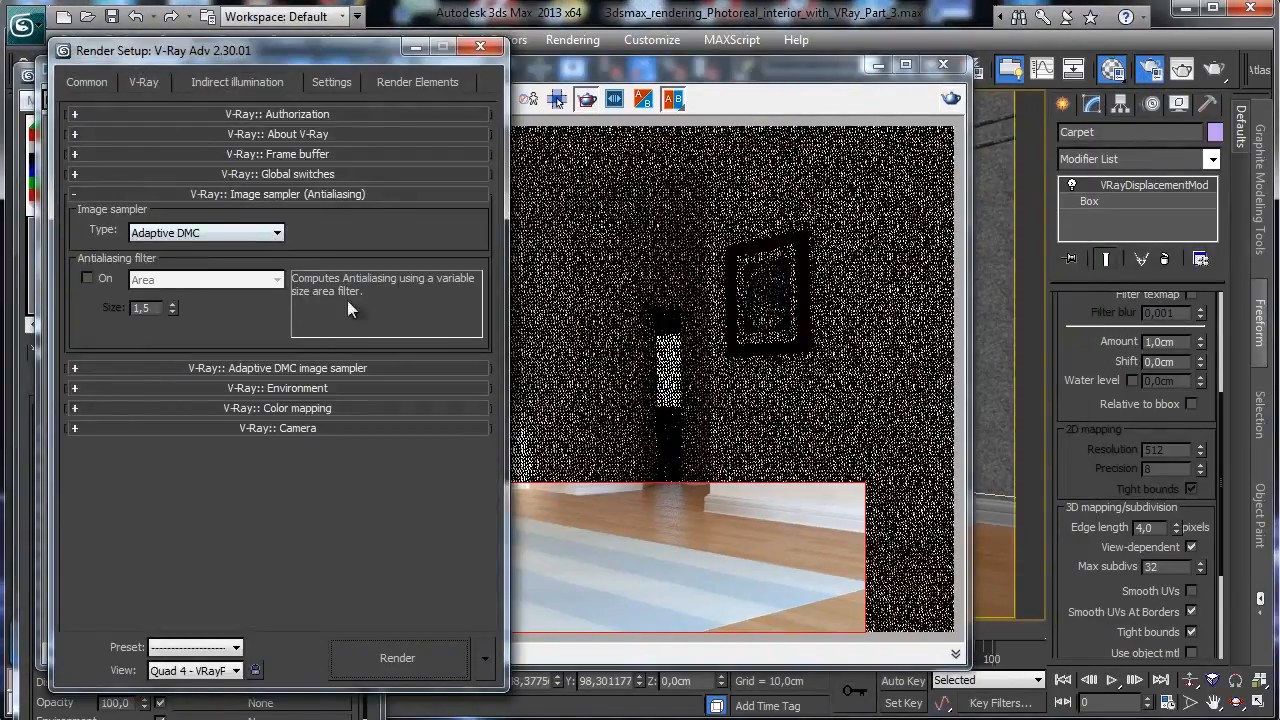
left_click(328, 82)
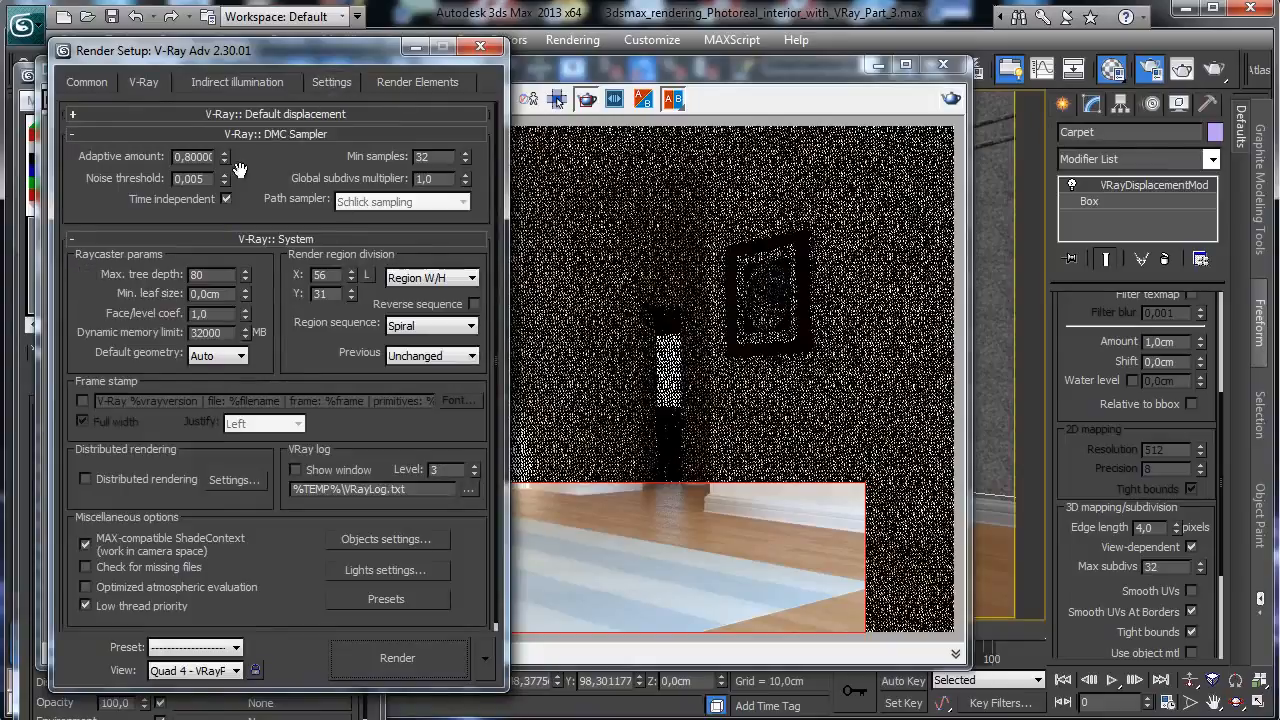
left_click(272, 114)
left_click(480, 46)
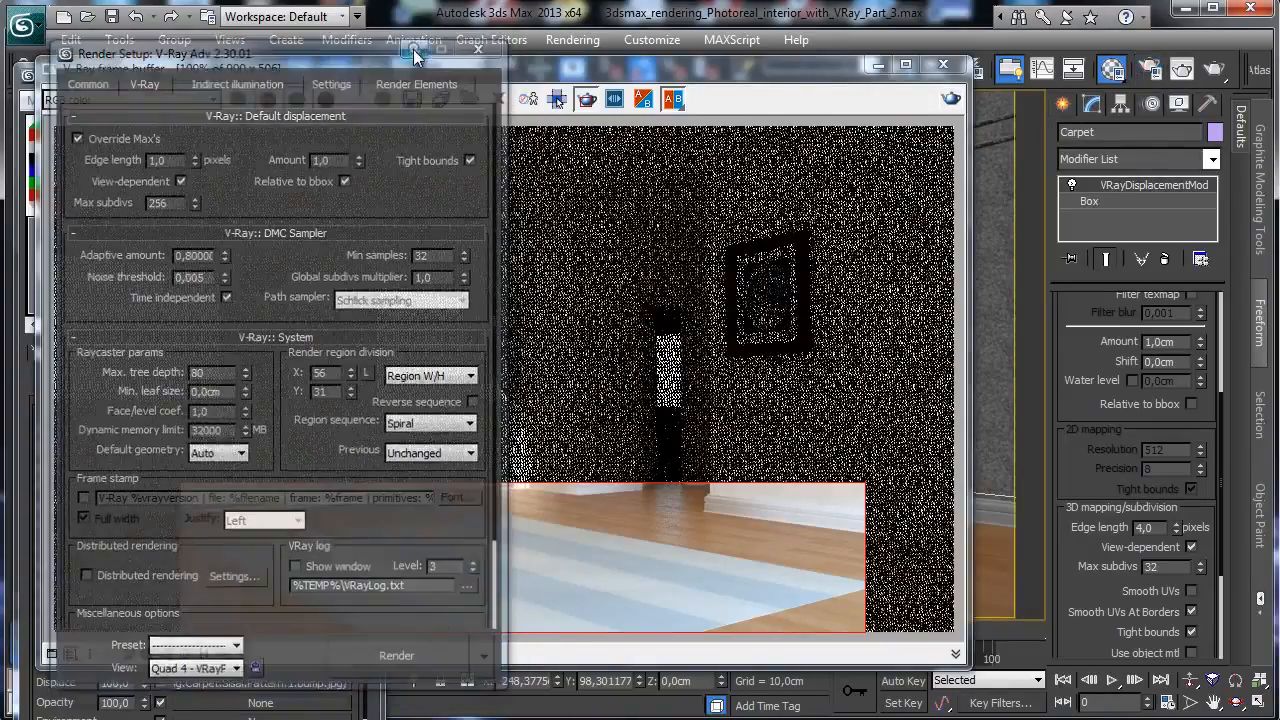
Set the carpet's displacement amount to 5 cm
double_click(1165, 342)
type("5")
key("Return")
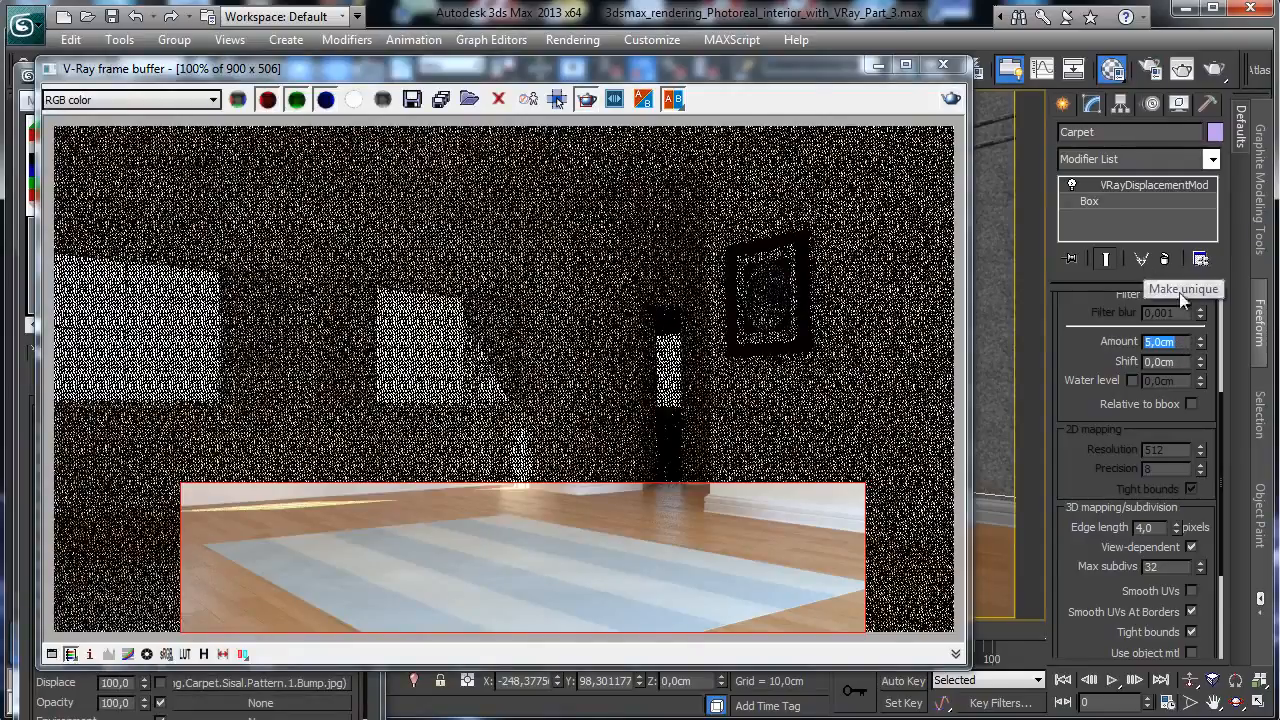
Set the displacement modifier's Max subdivs to 64 and edge length to 2 pixels, and re-render the carpet region
scroll(1087, 500, "up", 5)
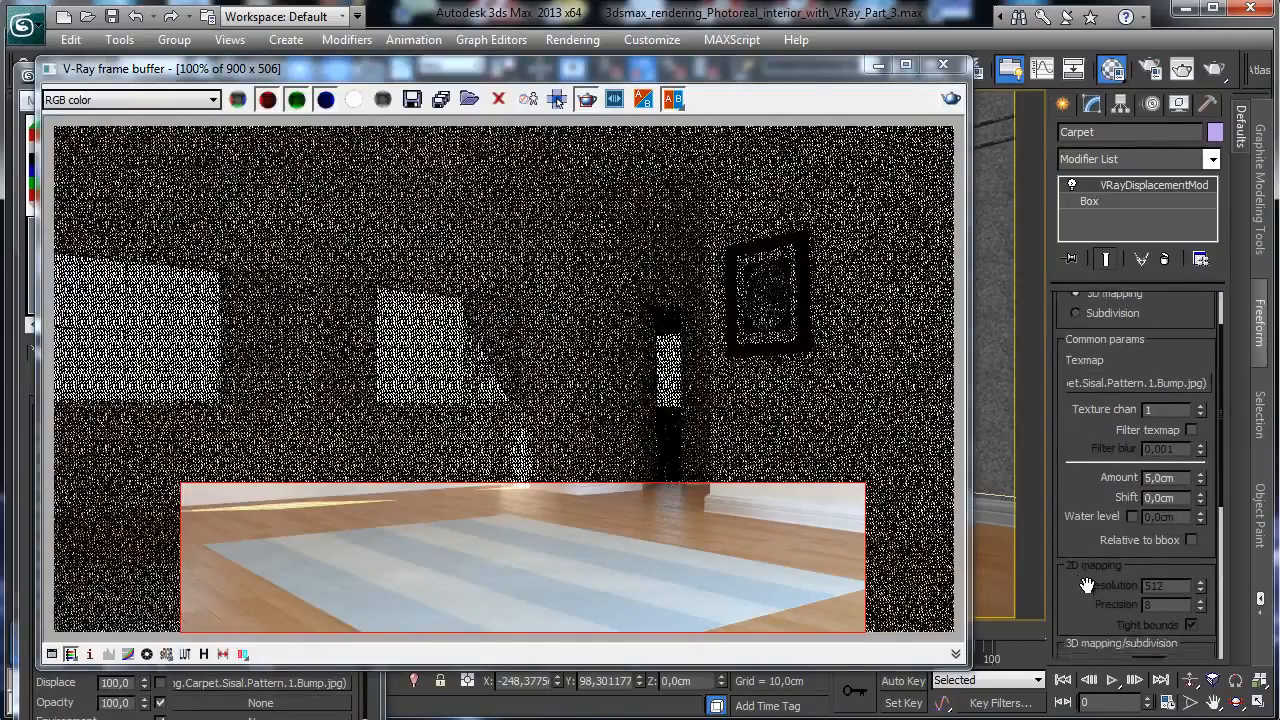
scroll(1087, 585, "down", 5)
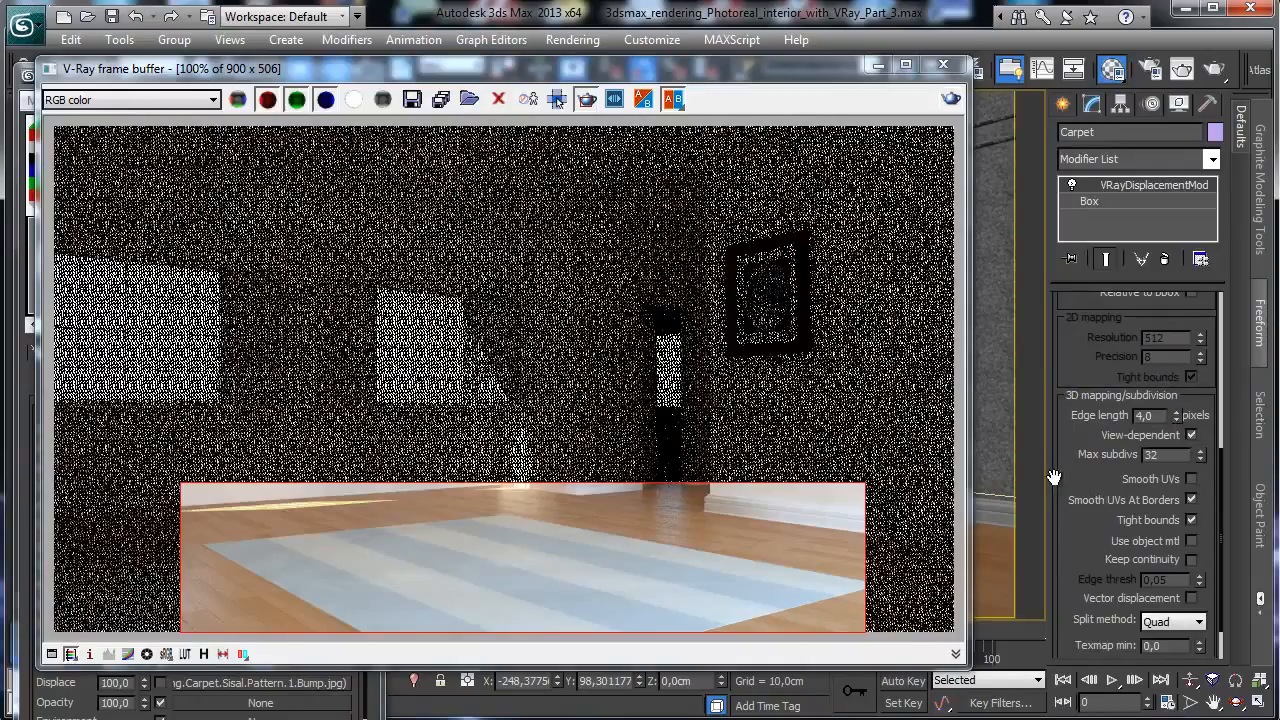
left_click_drag(1069, 479, 1077, 452)
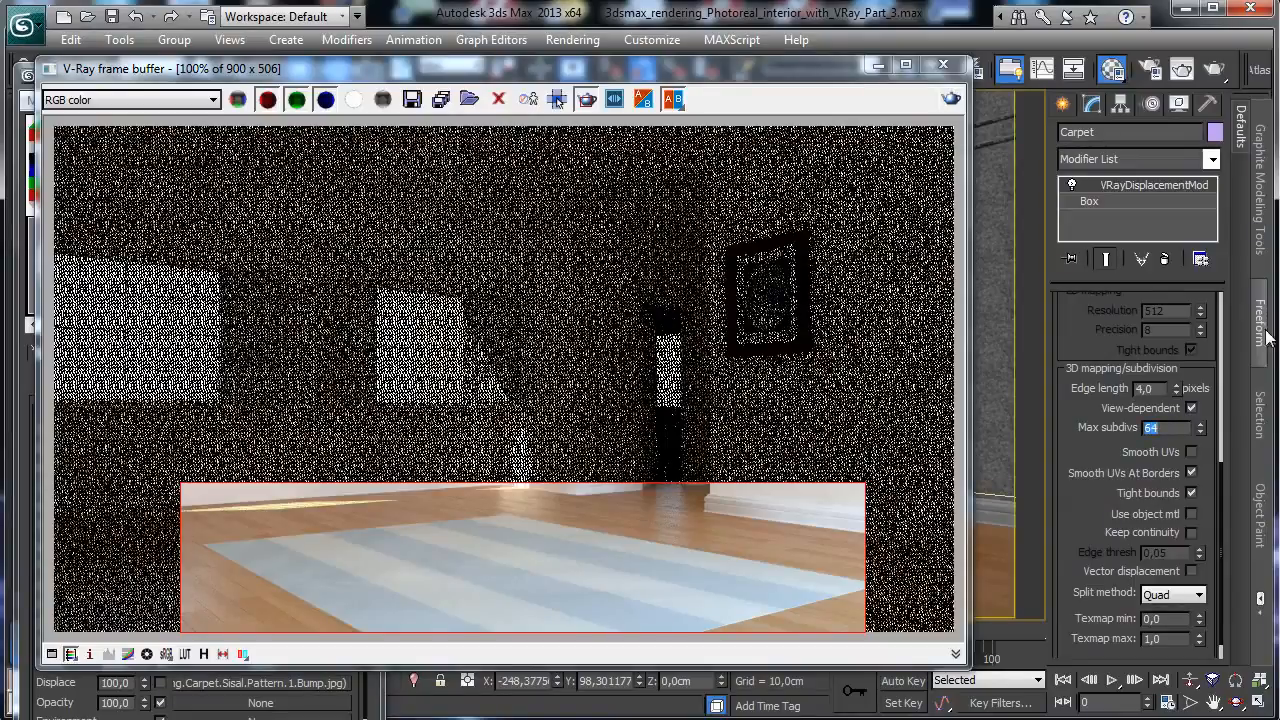
key("shift+Tab")
left_click(950, 101)
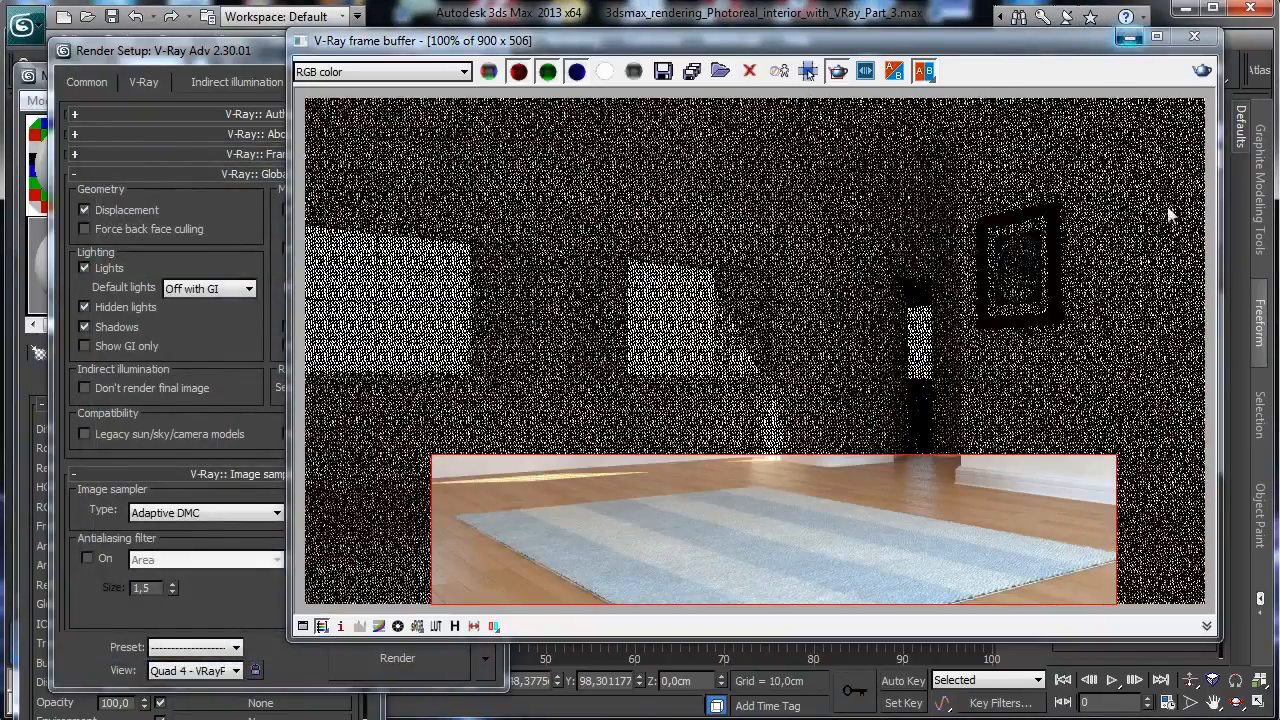
Render the carpet region with Keep continuity enabled and the displacement amount set to 3 cm
left_click(1127, 38)
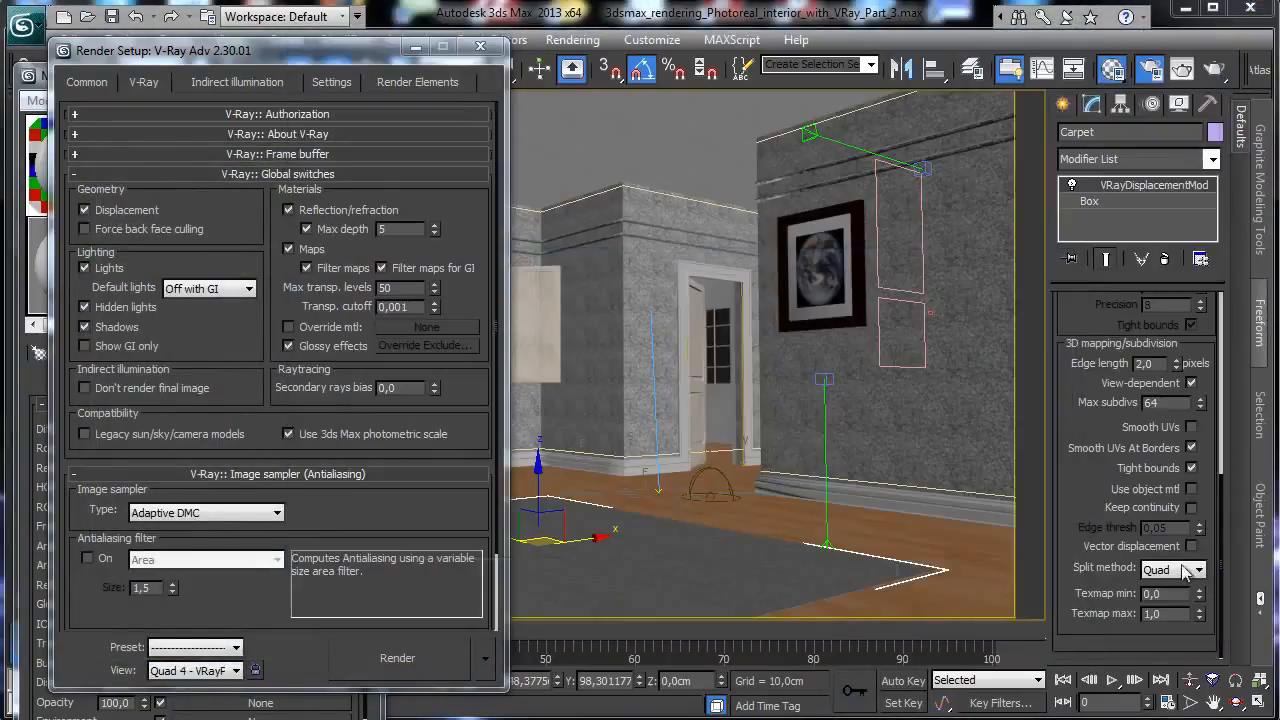
left_click(1192, 507)
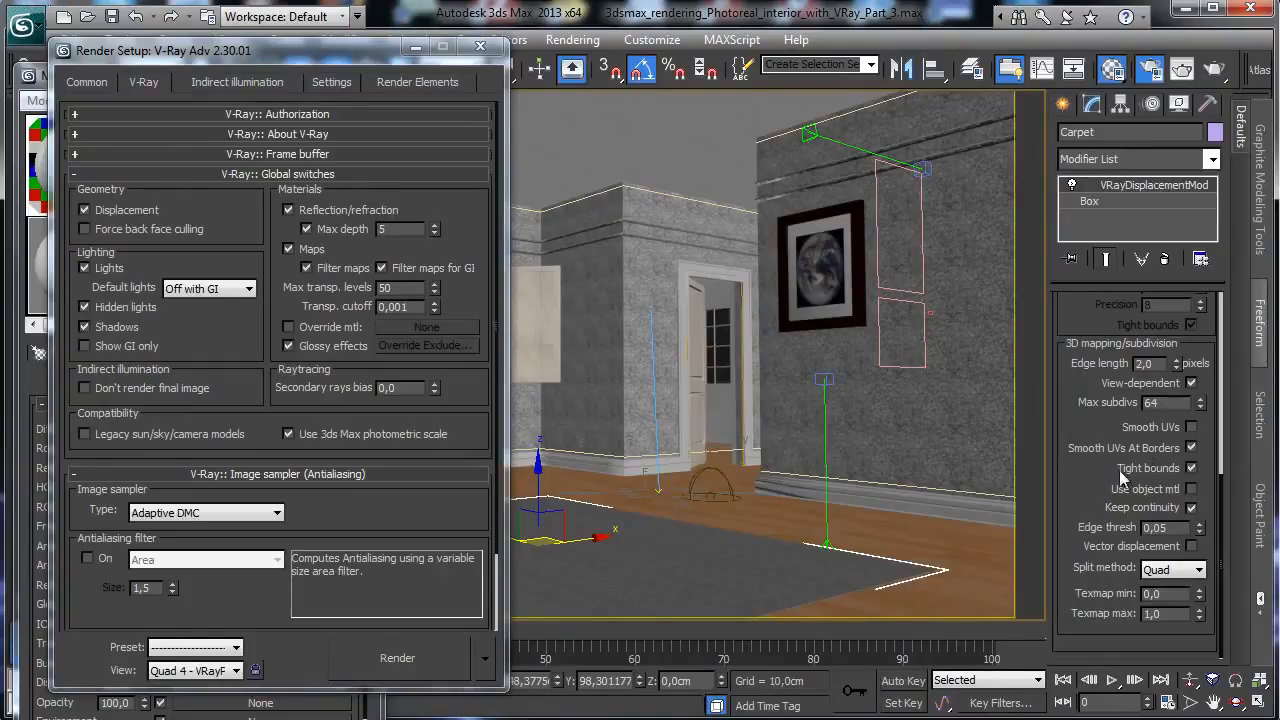
scroll(1071, 334, "up", 5)
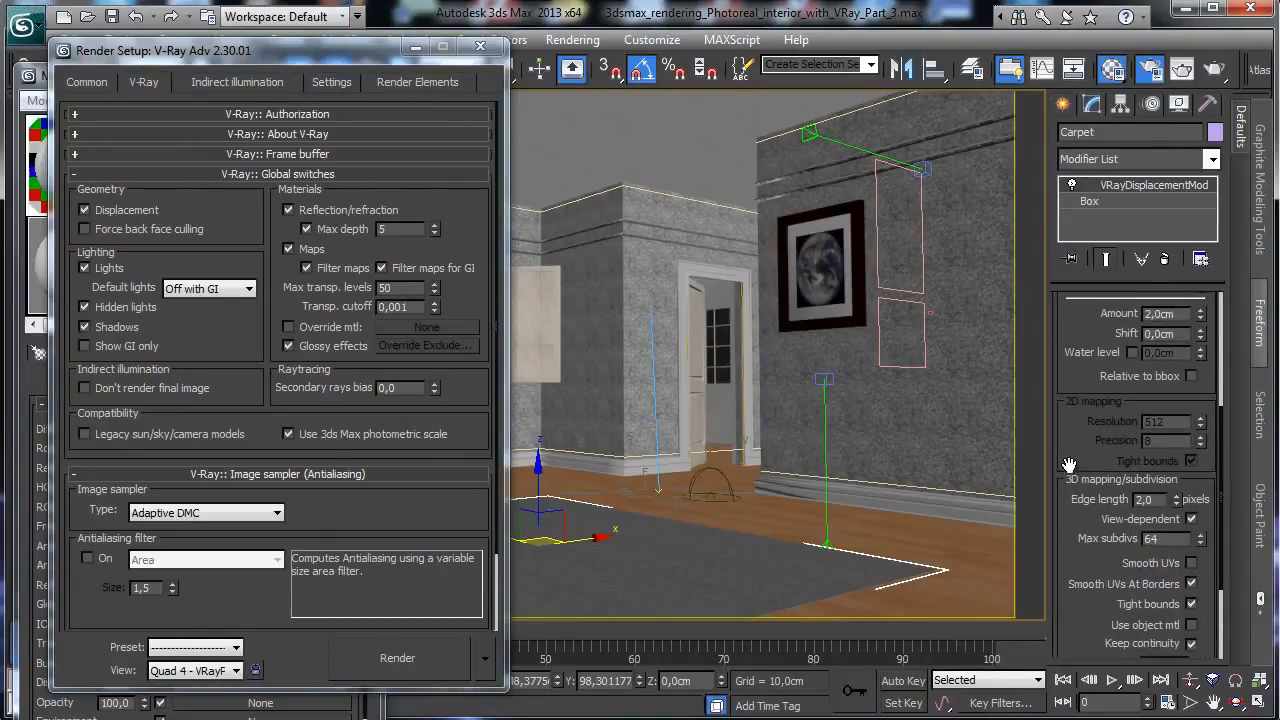
double_click(1183, 336)
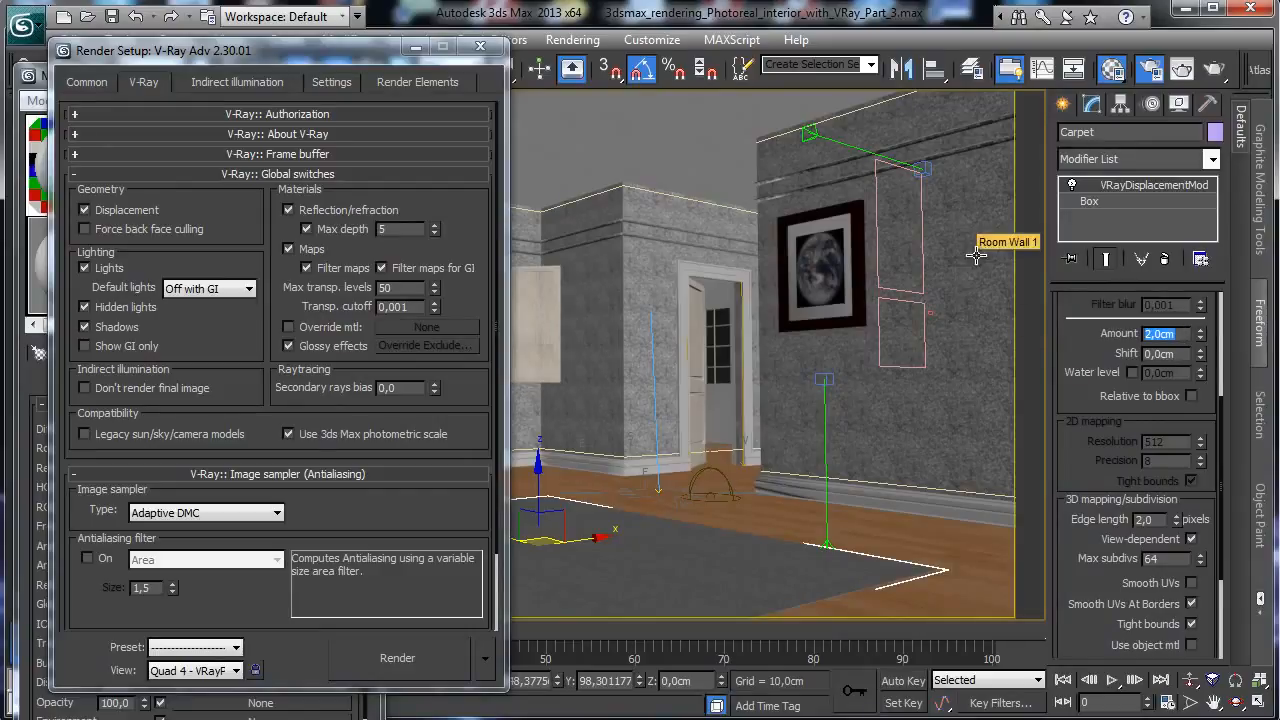
type("3")
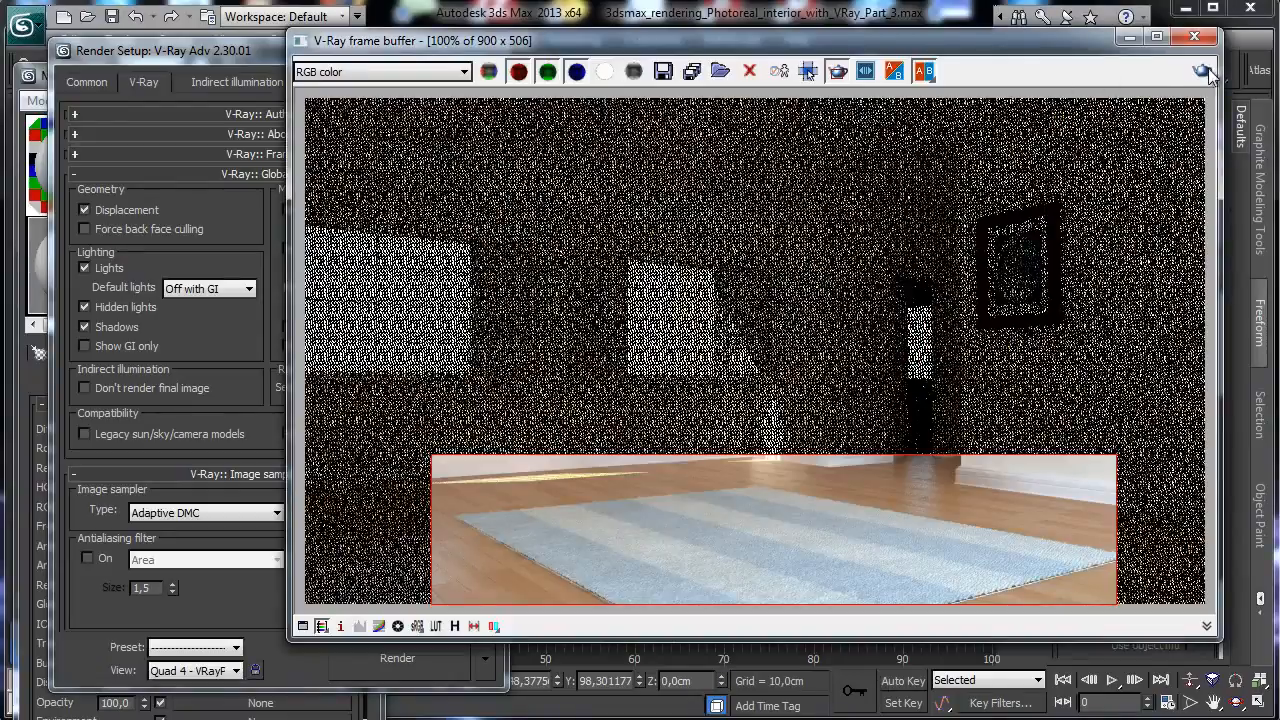
left_click(1203, 71)
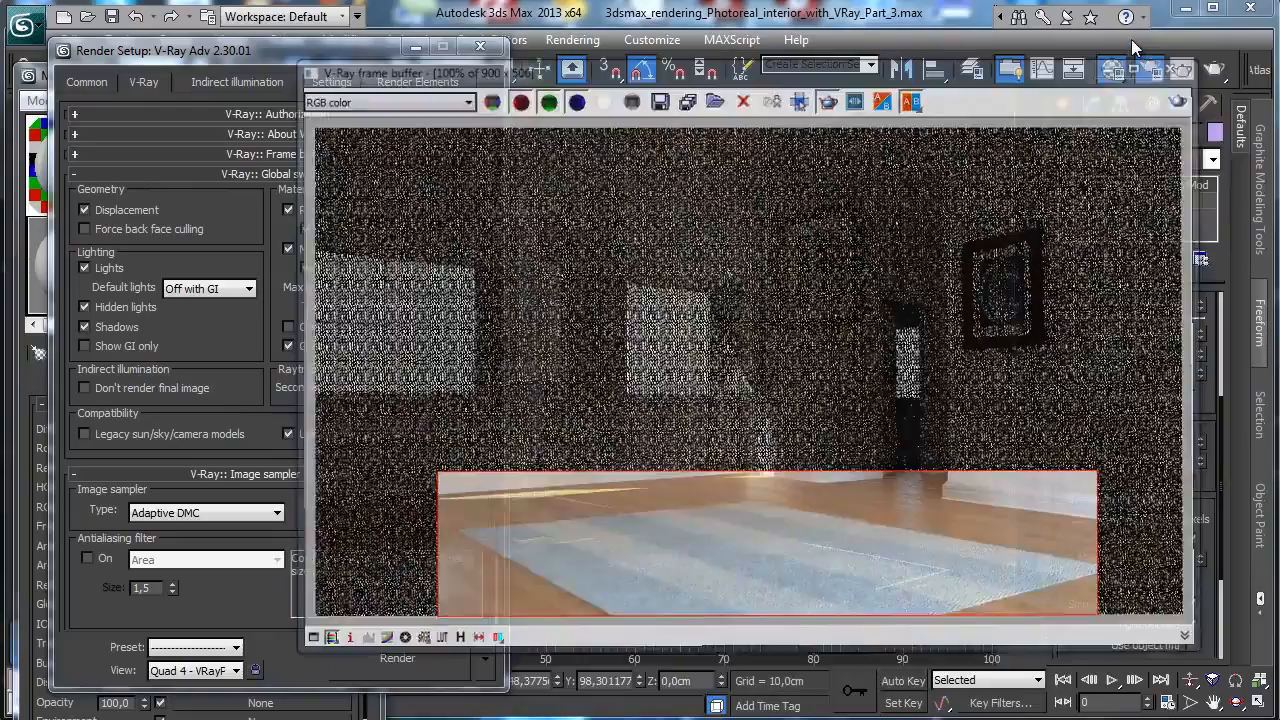
left_click(1129, 37)
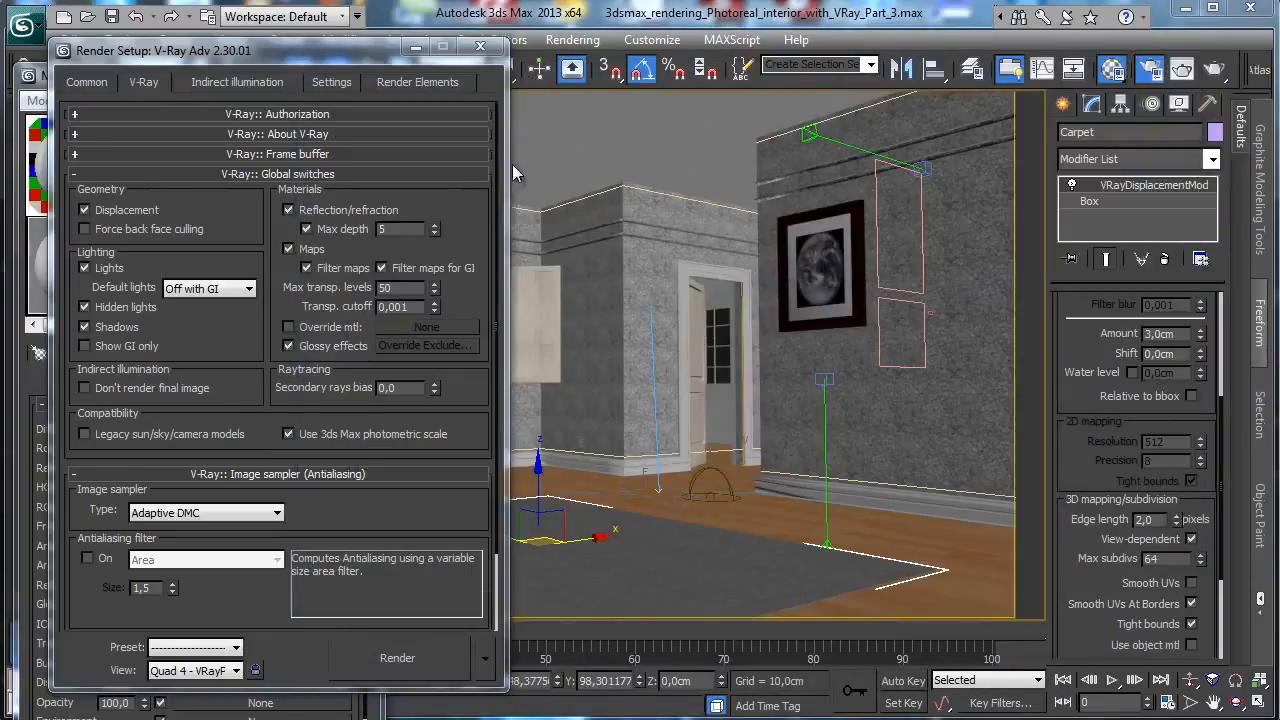
left_click(480, 46)
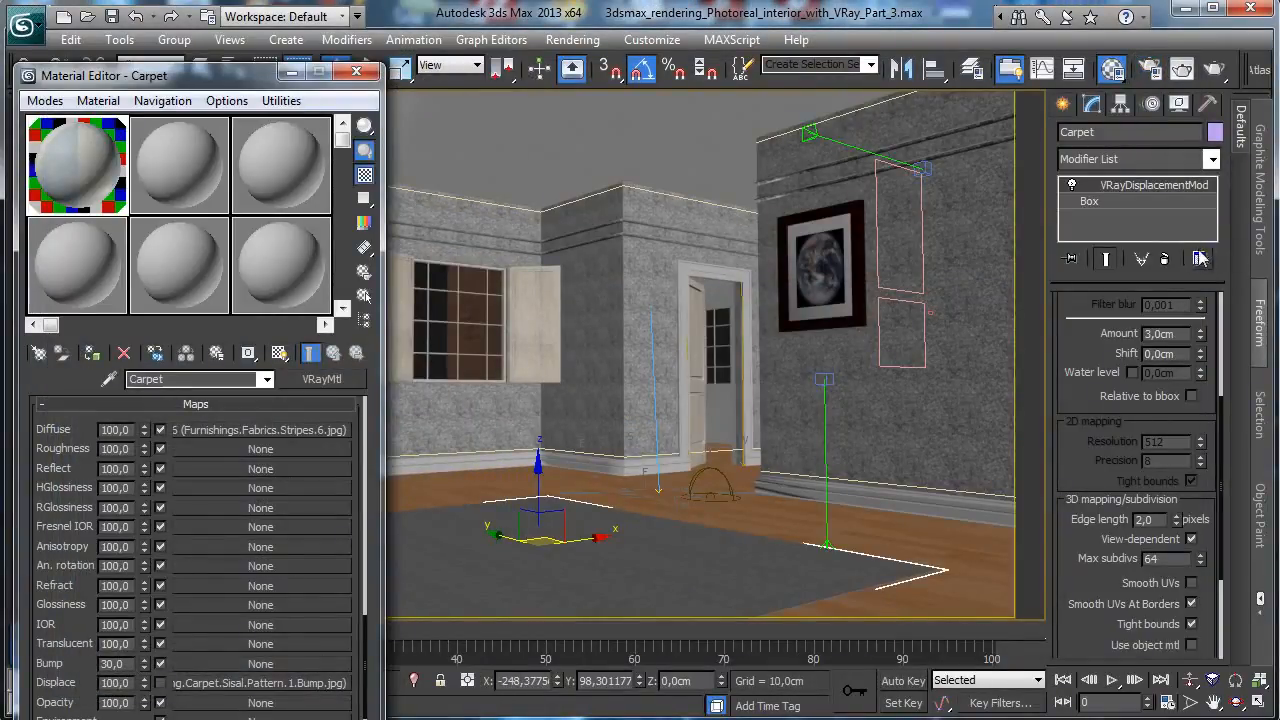
Replace the Carpet material's displacement bitmap with a Composite map, keeping the sisal bitmap as its first layer
left_click(235, 683)
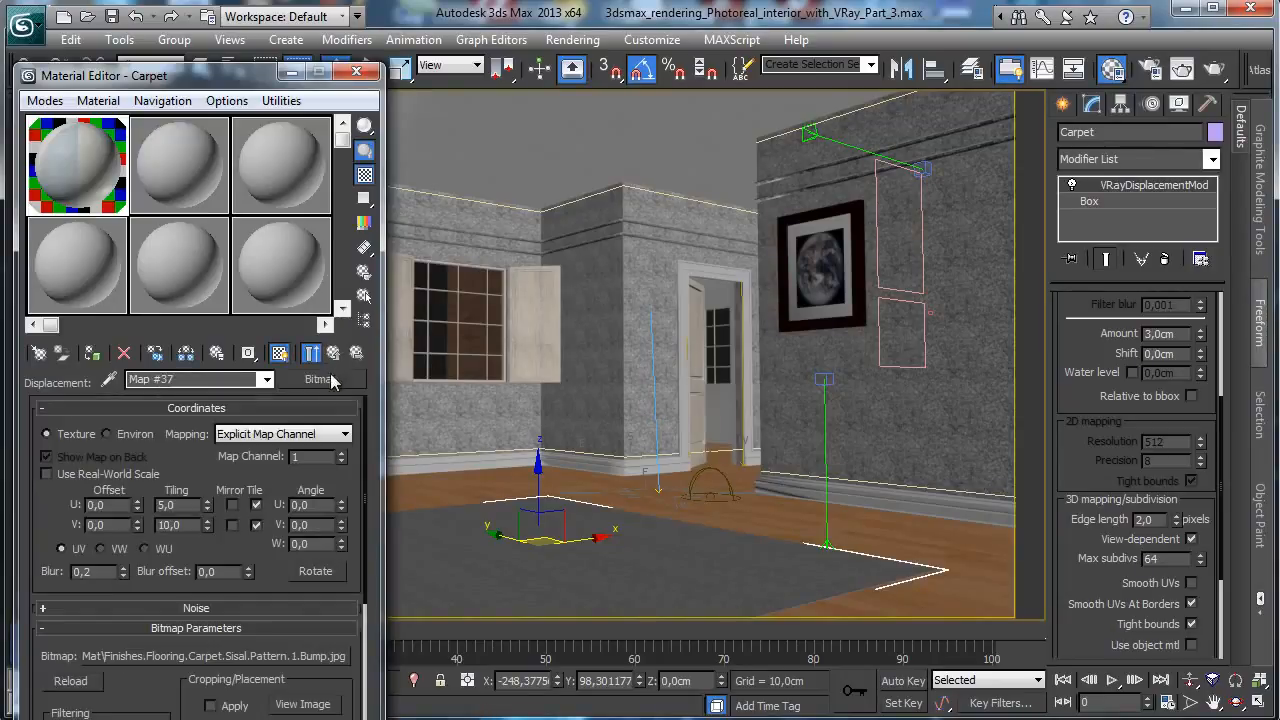
left_click(322, 379)
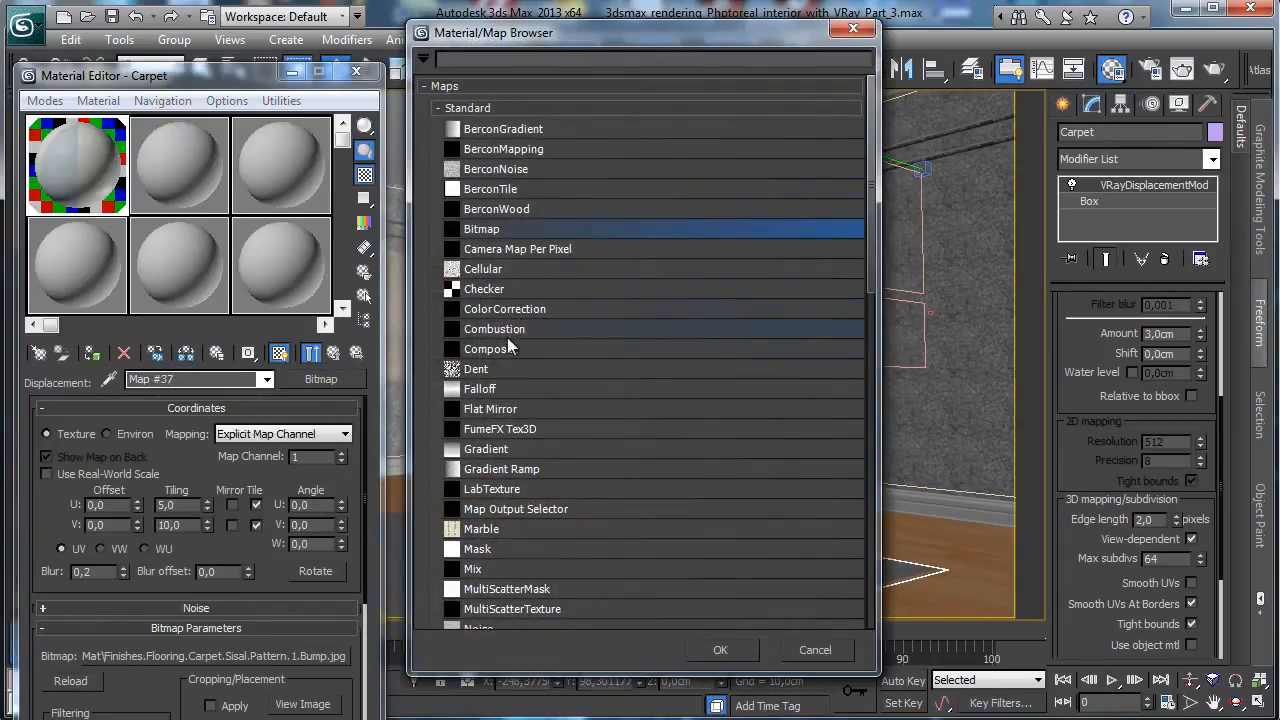
double_click(505, 348)
left_click(155, 457)
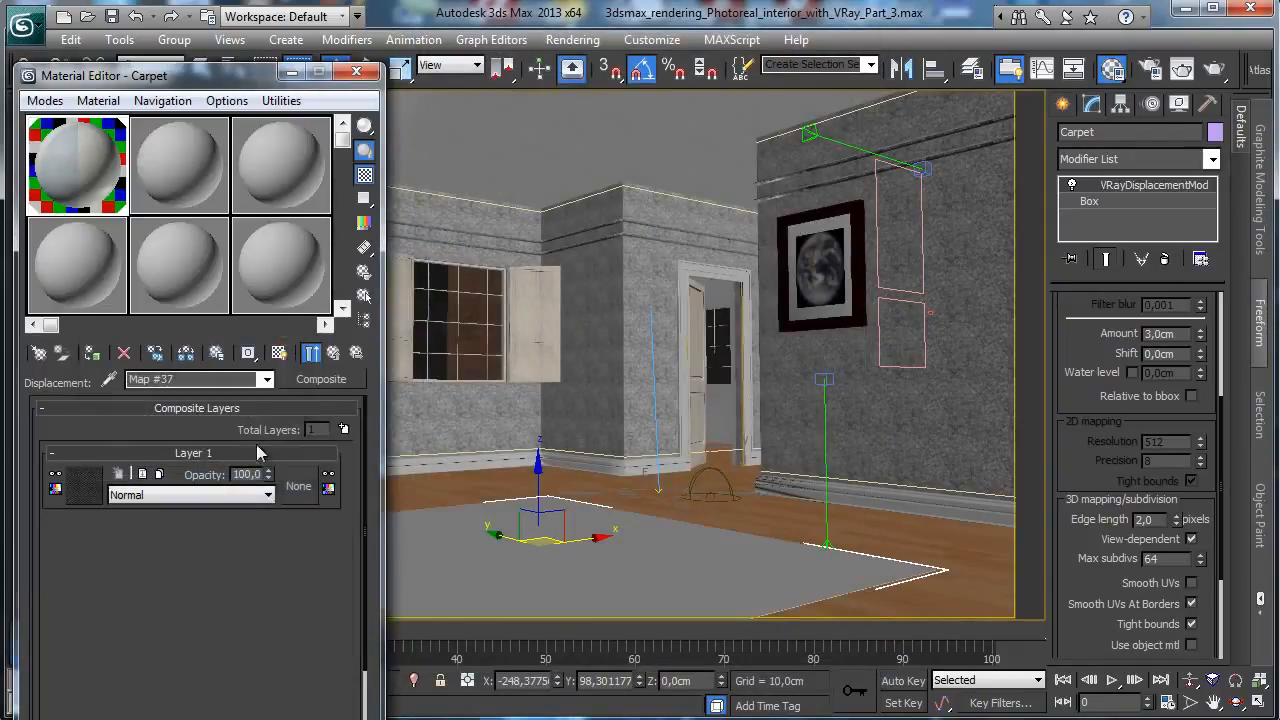
Add a second layer to the Composite displacement map and assign it a Noise map
left_click(343, 429)
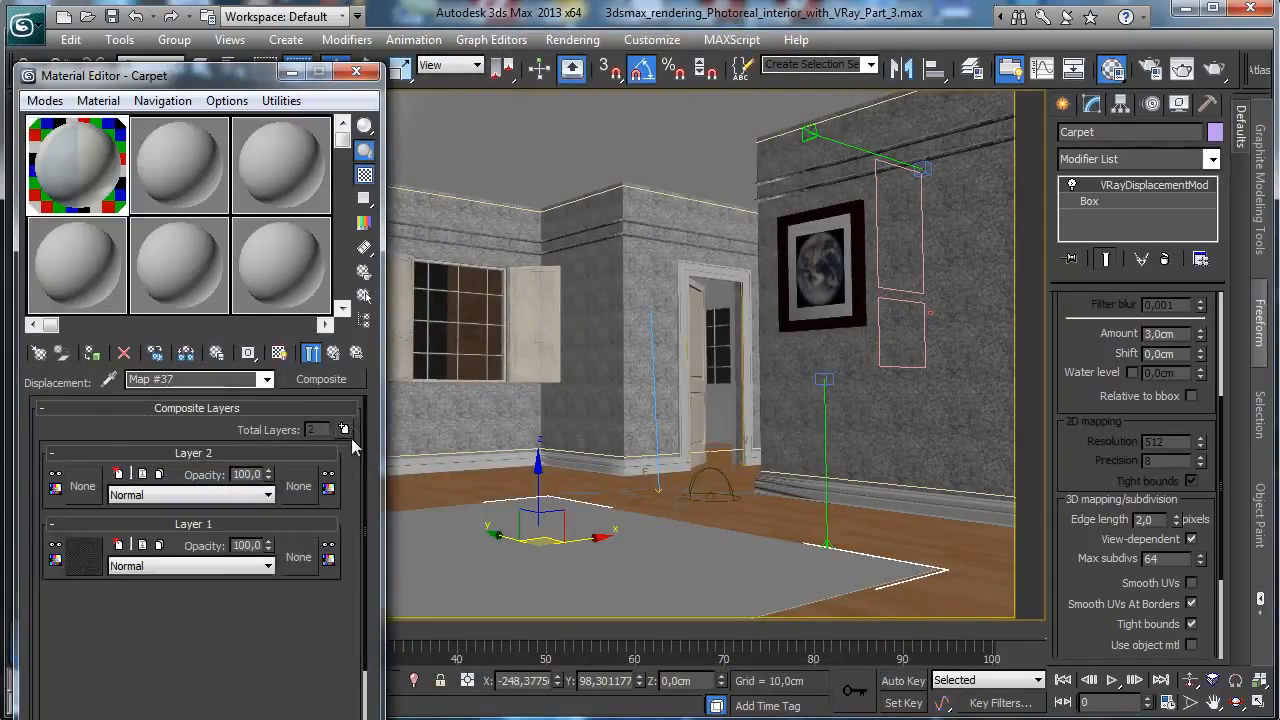
left_click(84, 487)
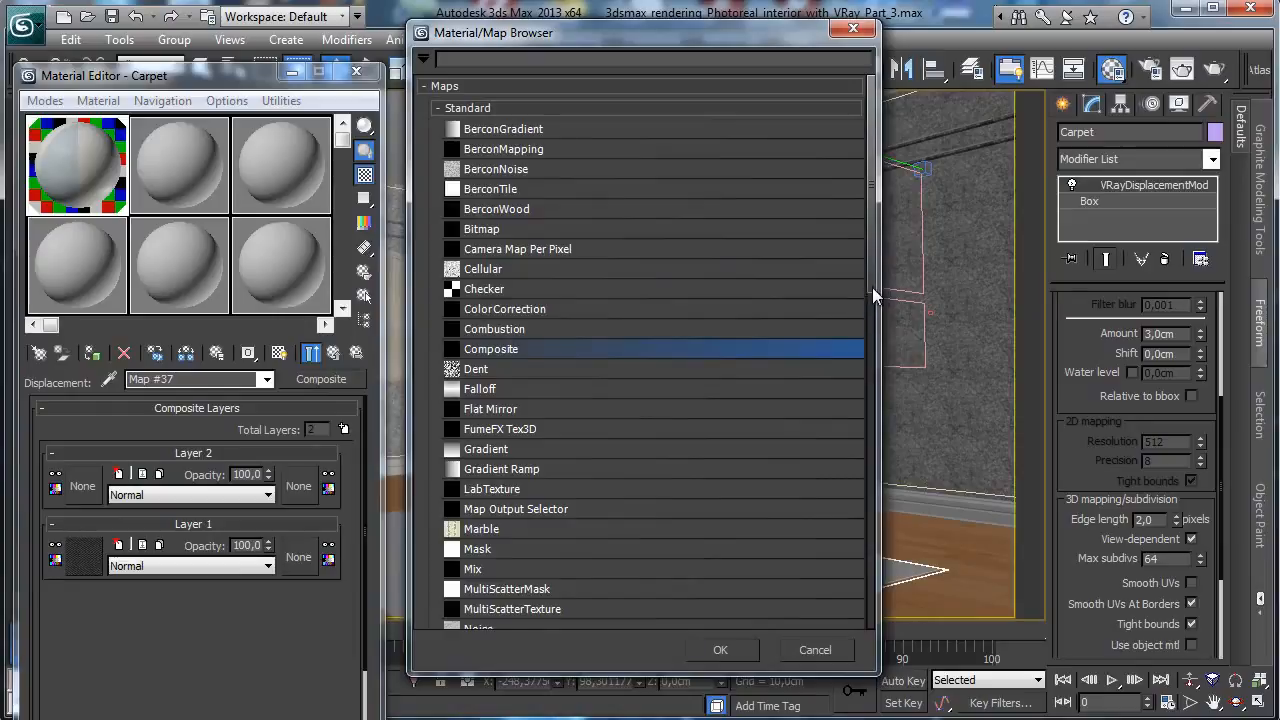
left_click_drag(873, 295, 862, 350)
left_click(489, 479)
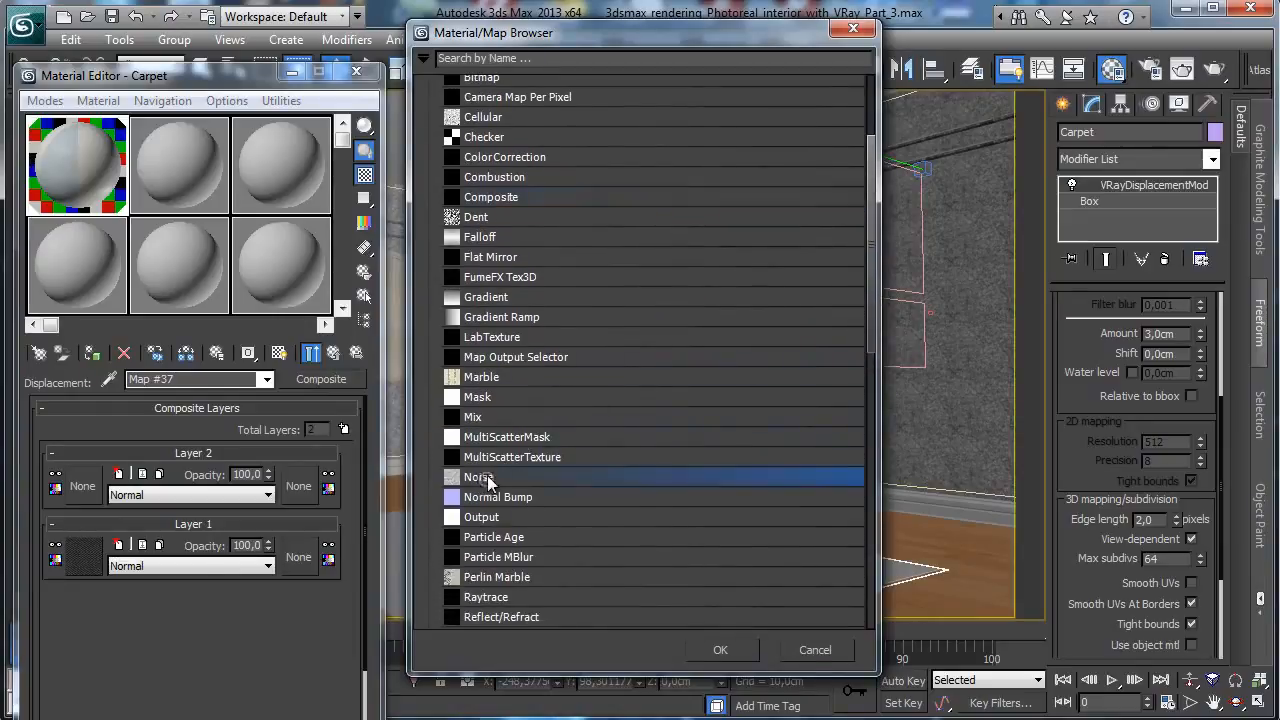
double_click(489, 479)
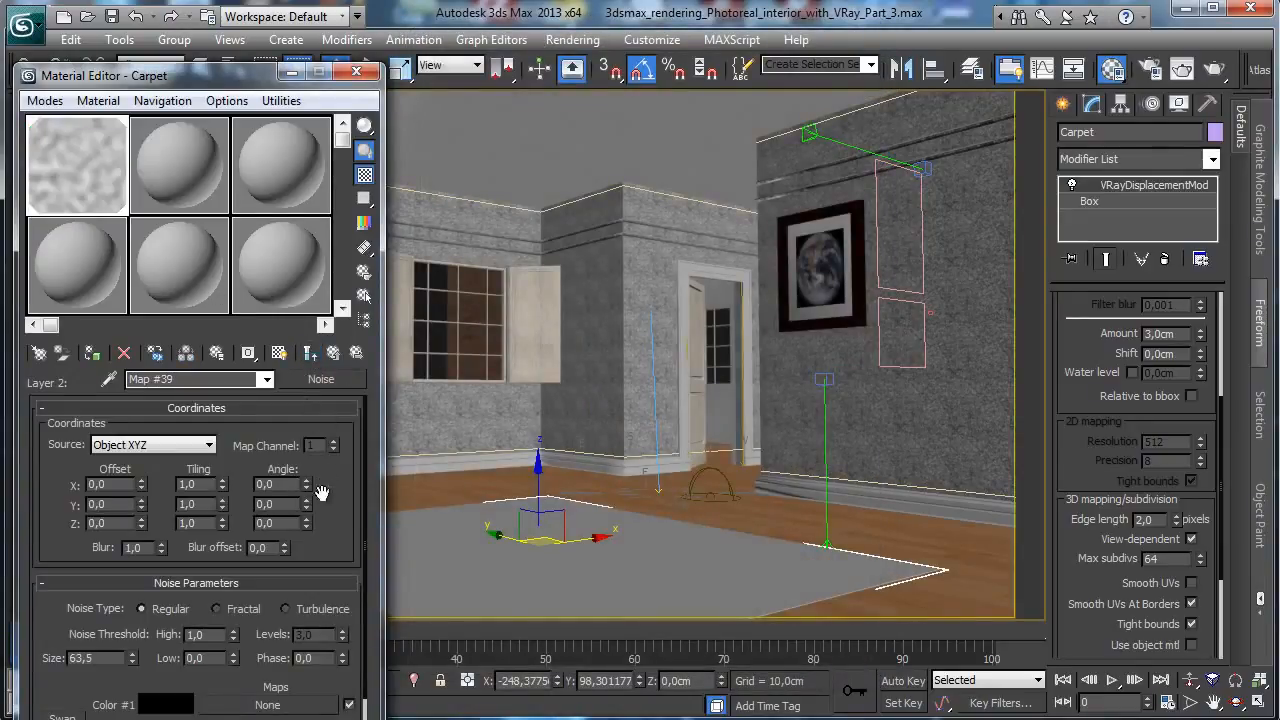
Set the Noise map's tiling to 0.3 in X and 1.6 in Y
left_click_drag(338, 538, 352, 482)
left_click(222, 462)
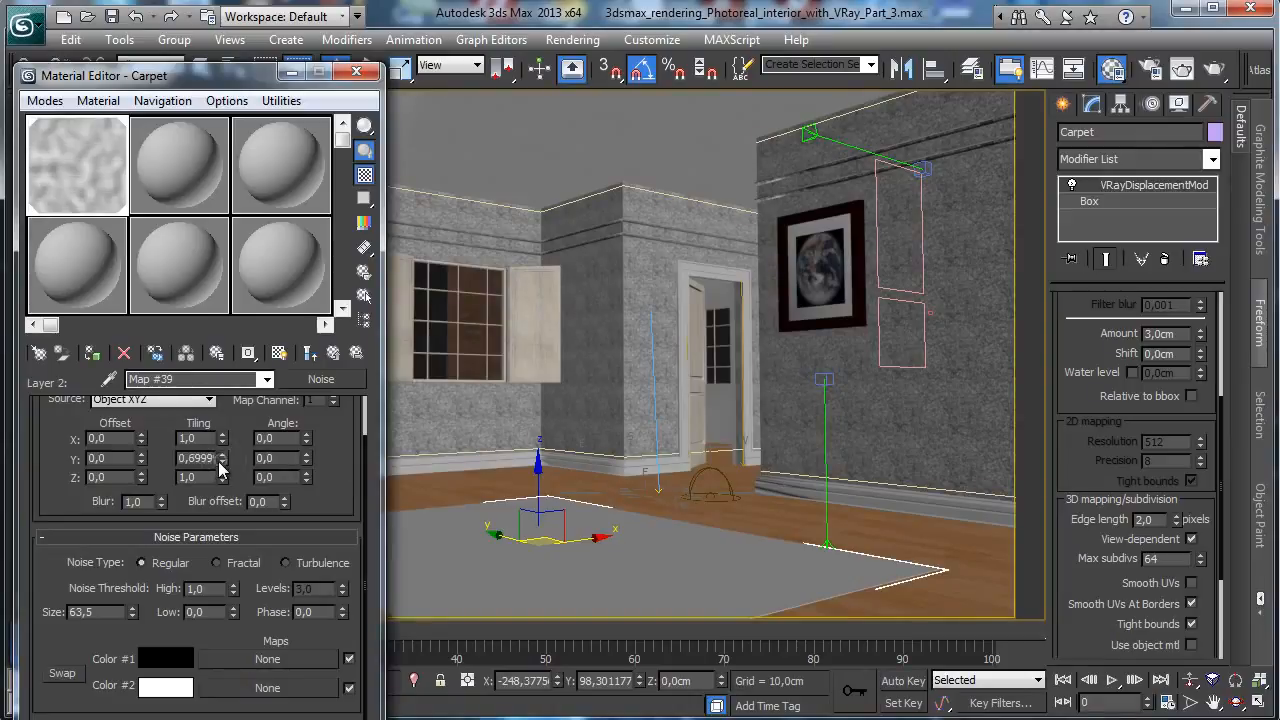
left_click_drag(224, 456, 223, 450)
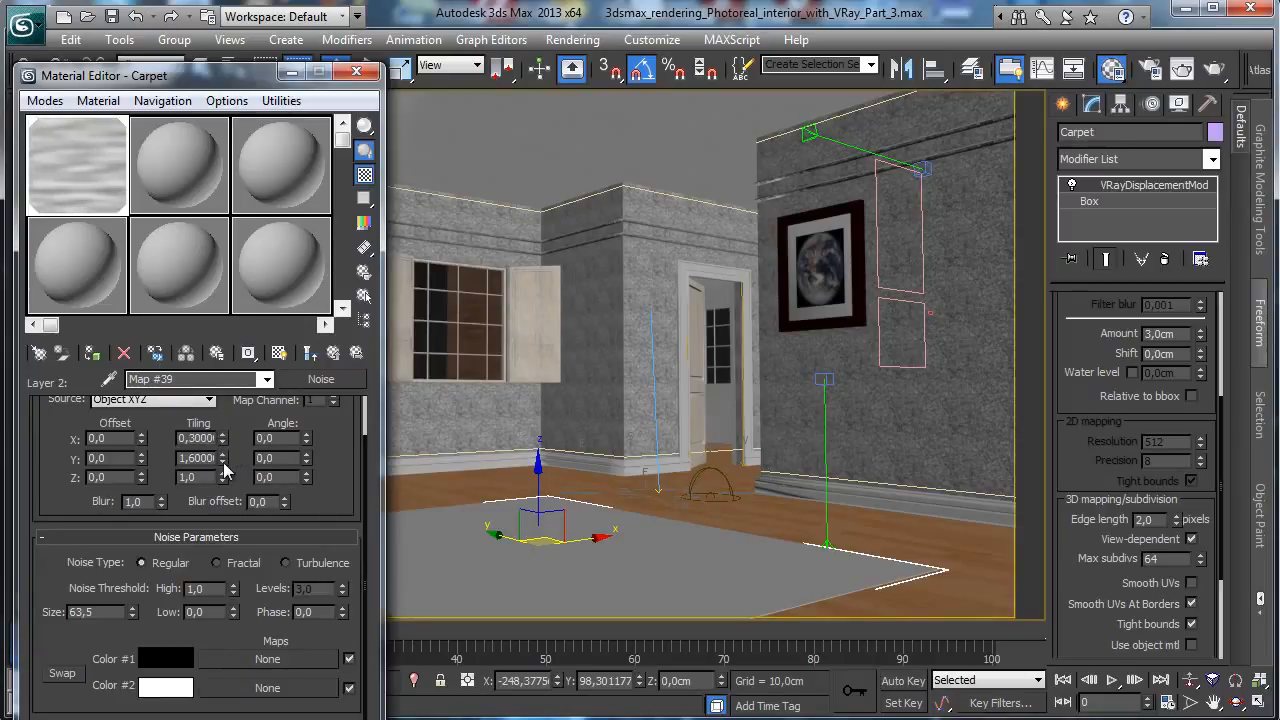
Set the Noise type to Fractal with a low threshold of about 0.525, and return to the Composite map
left_click(310, 566)
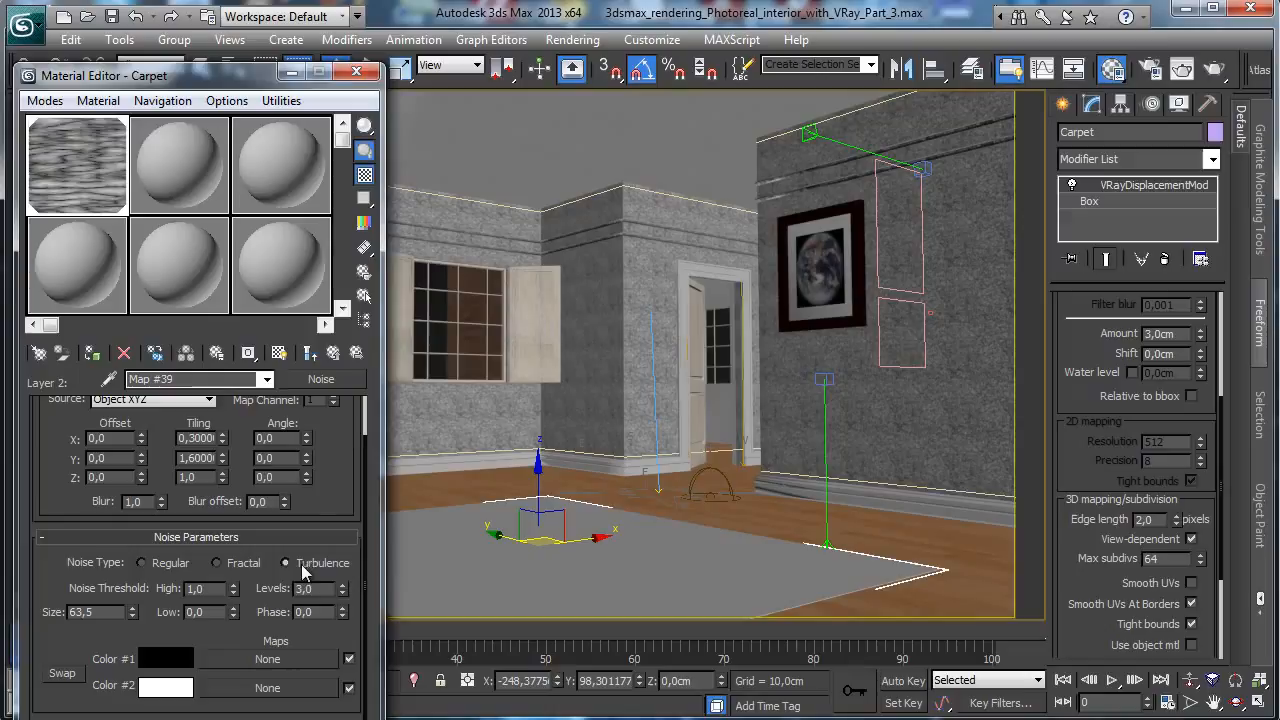
left_click(245, 564)
left_click_drag(234, 614, 250, 508)
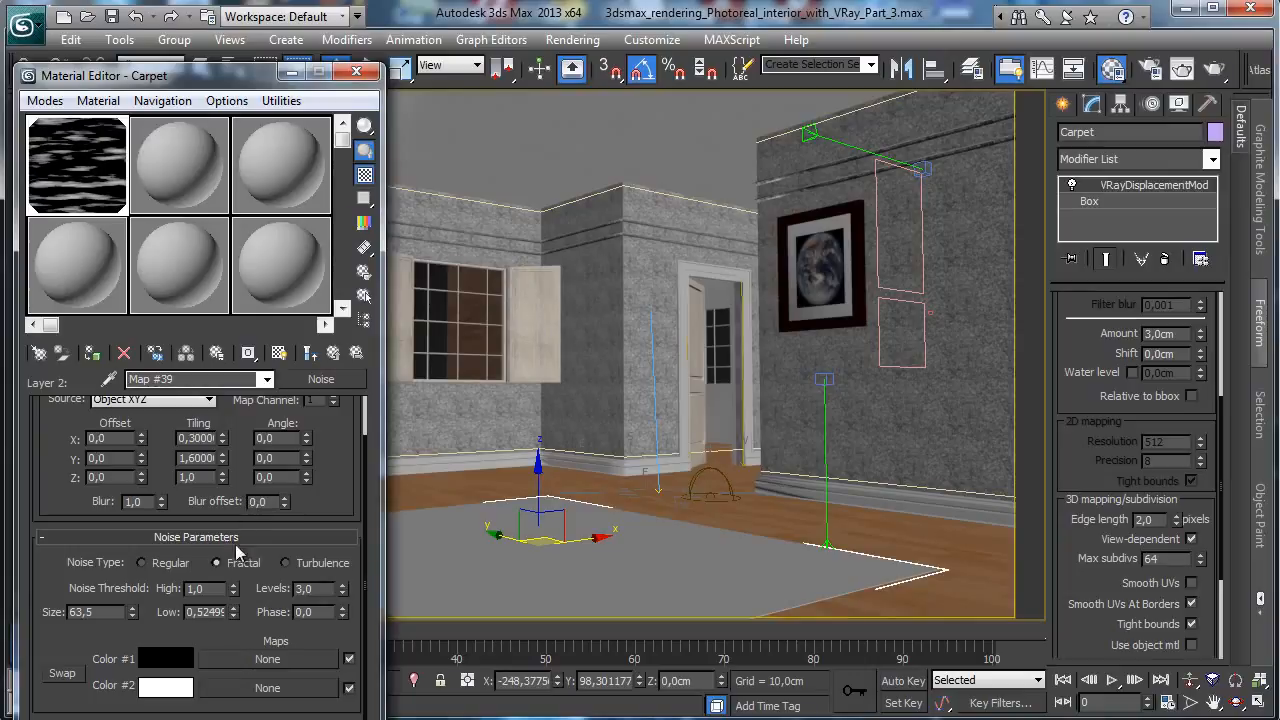
left_click_drag(233, 590, 248, 557)
left_click(334, 352)
Try blending Layer 2 with Addition at 35% opacity and render the carpet region
left_click(195, 495)
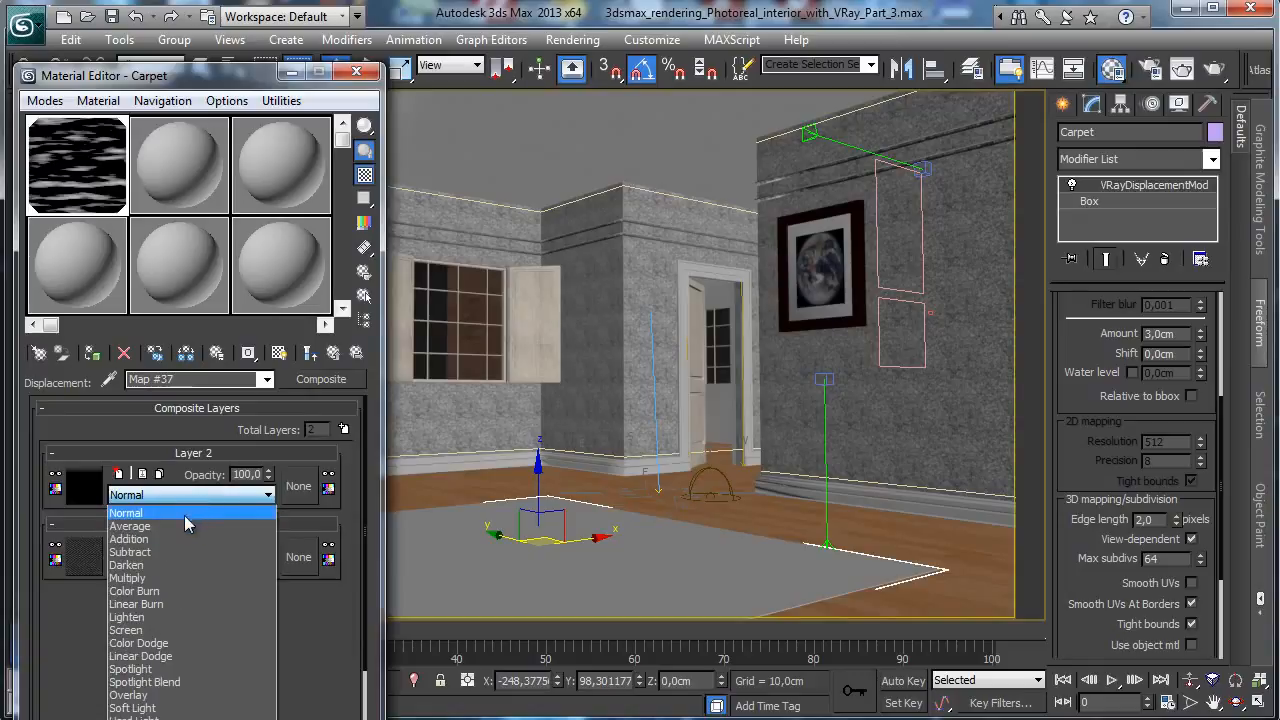
left_click(175, 540)
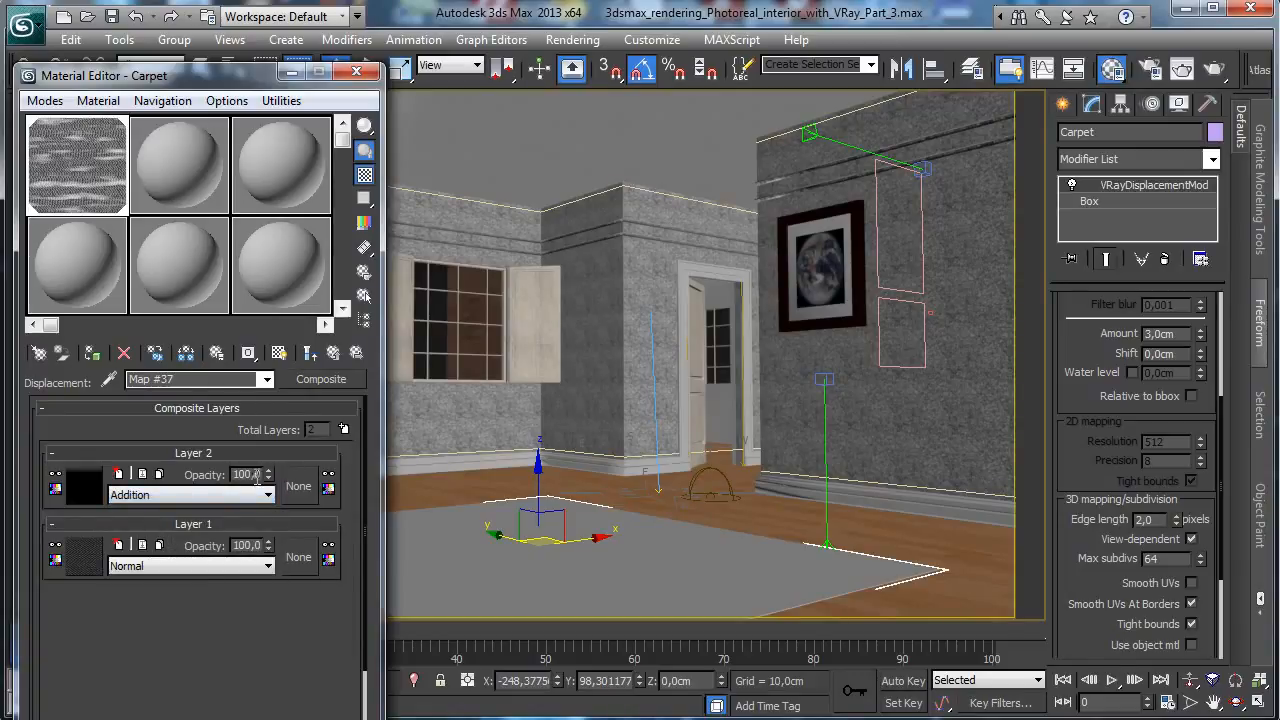
double_click(257, 478)
type("25")
key("Return")
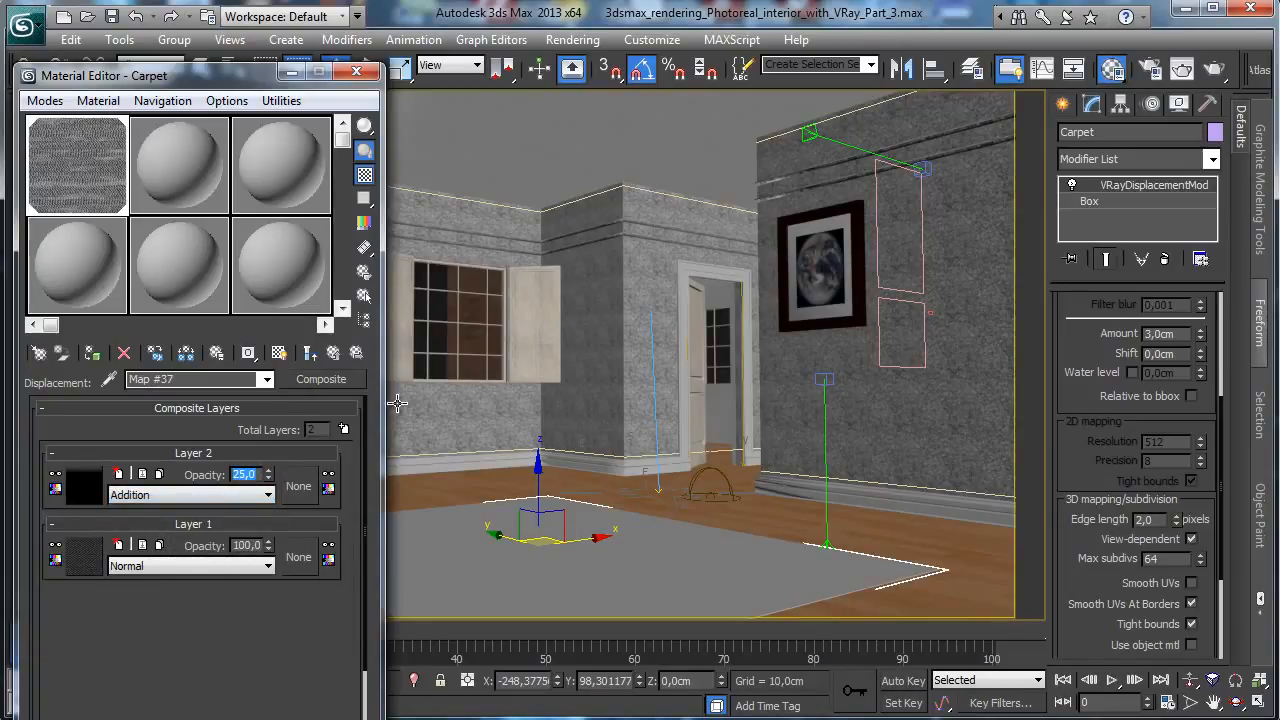
type("35")
key("Return")
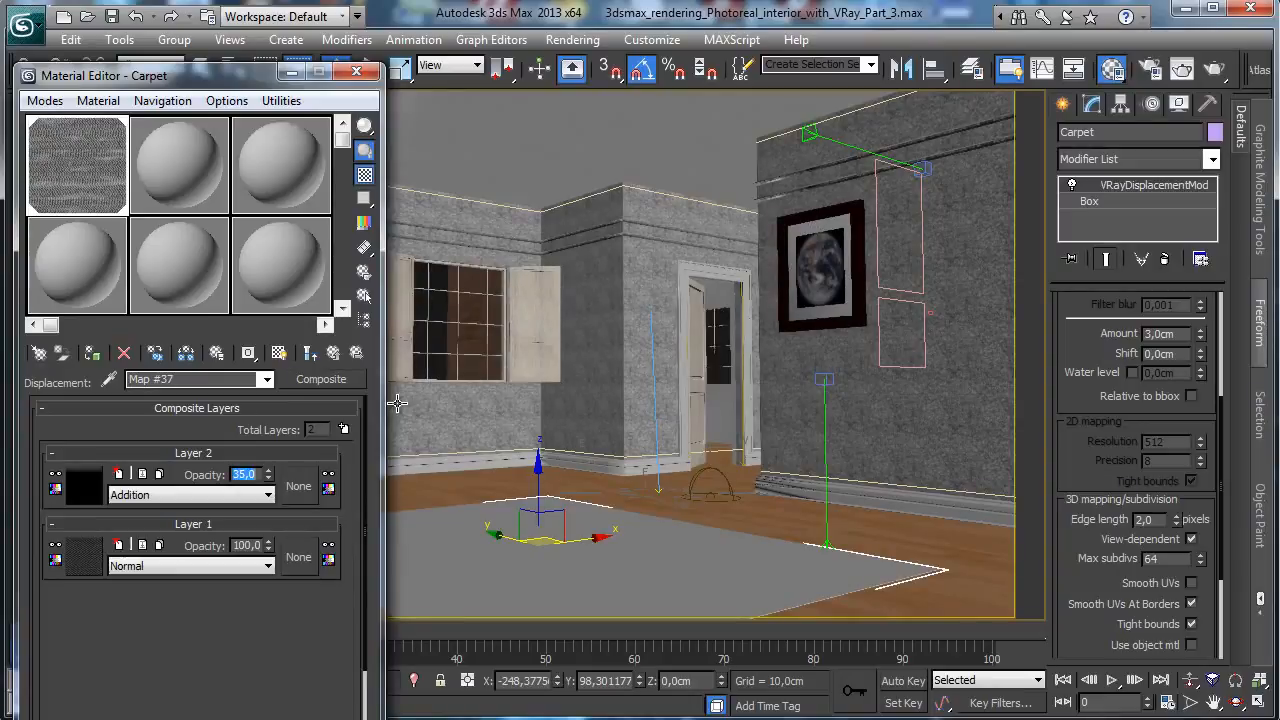
left_click(1216, 72)
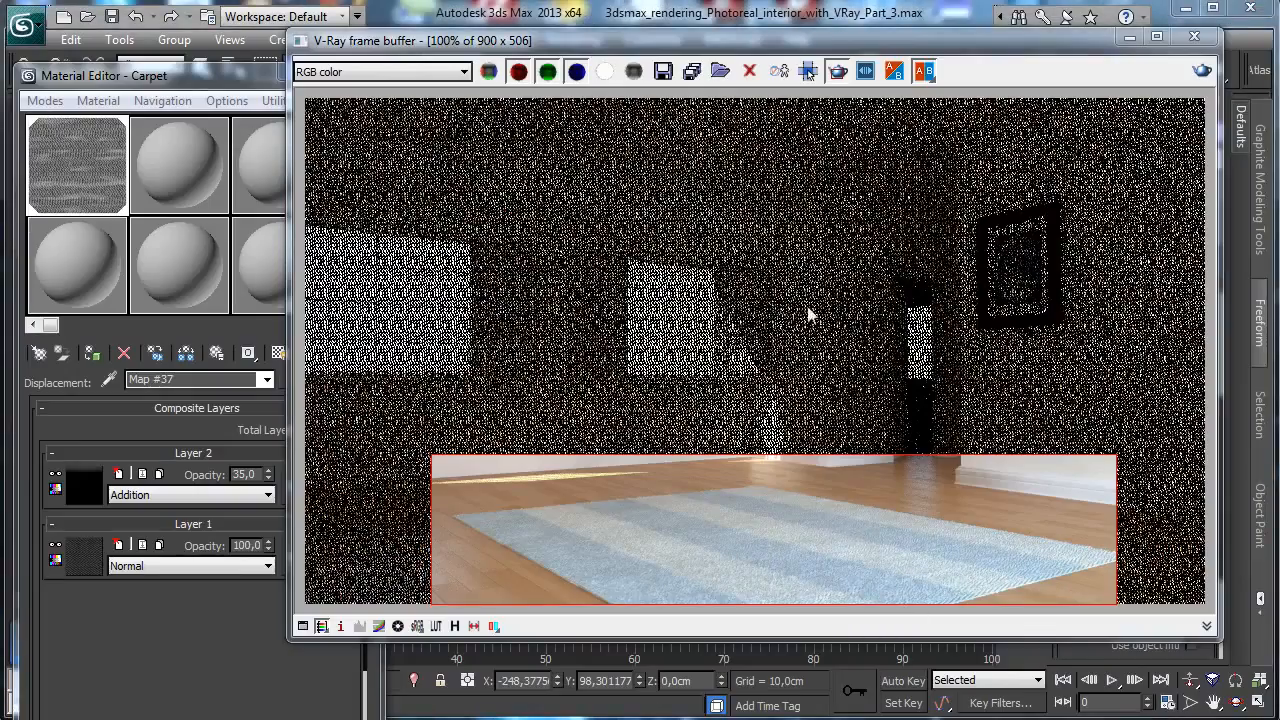
left_click(1129, 37)
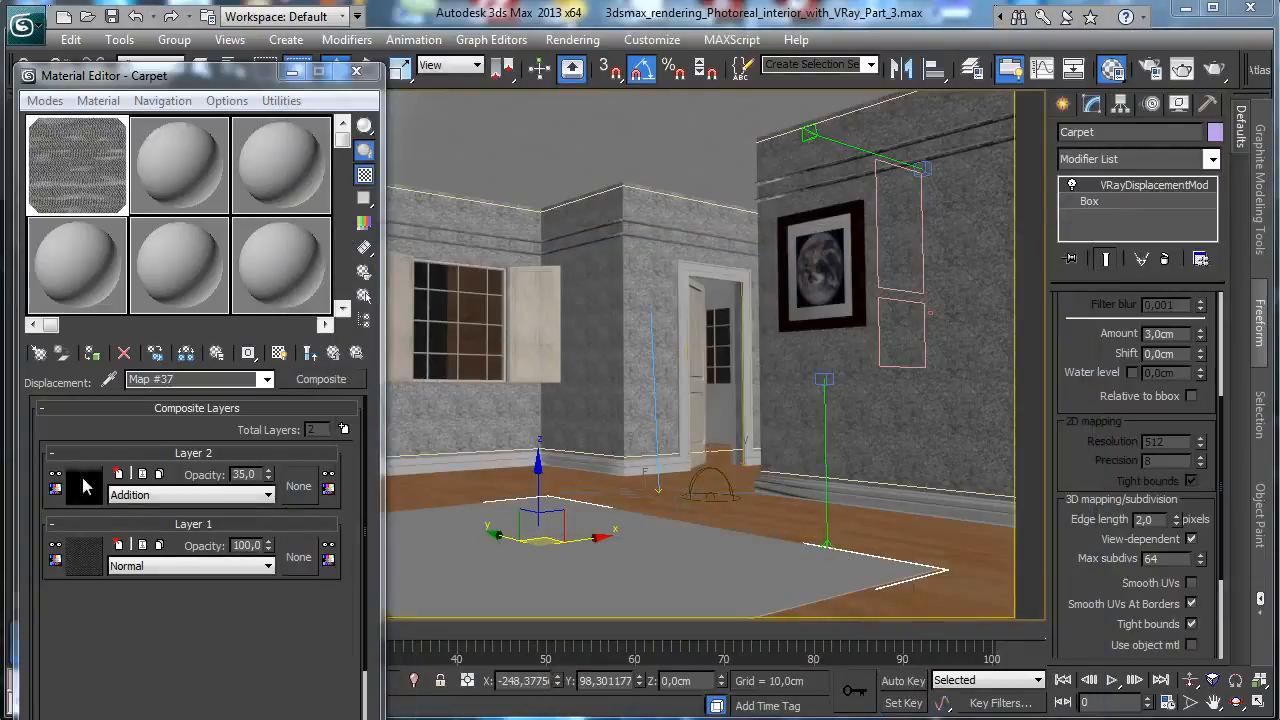
Set Layer 2 of the Composite map to Normal blending at 100% opacity
left_click(333, 352)
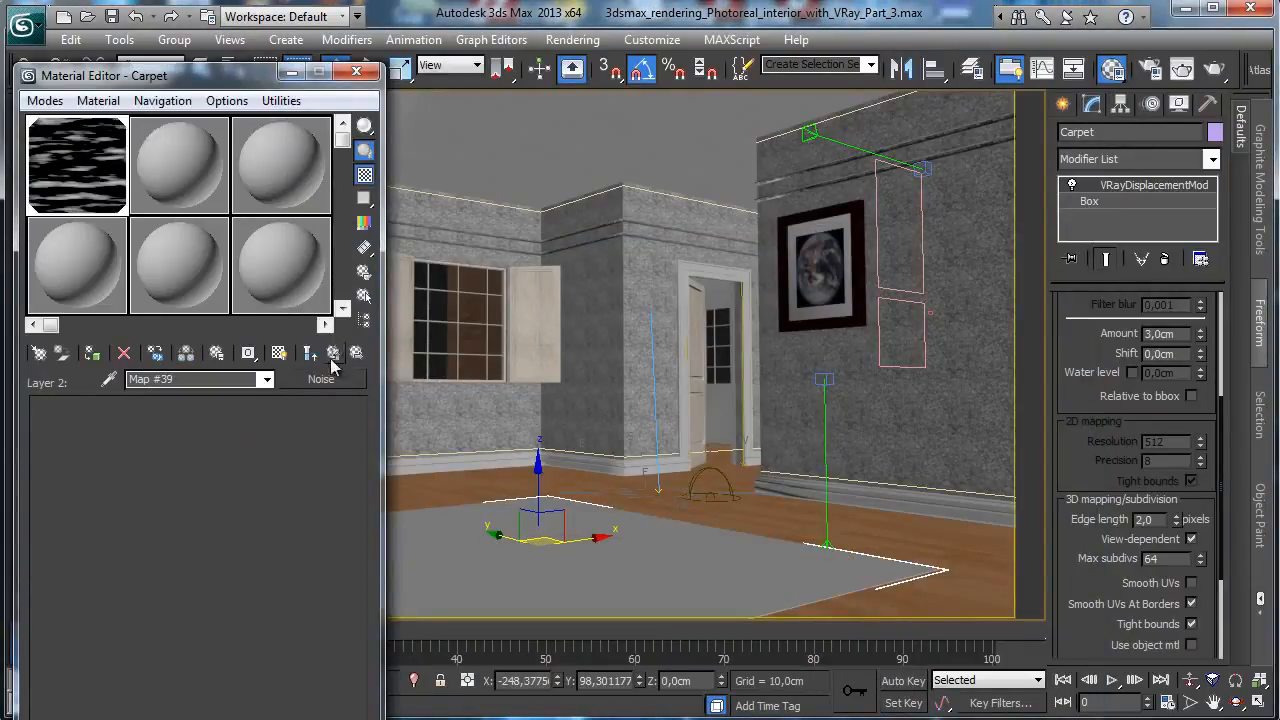
left_click(215, 495)
left_click(168, 511)
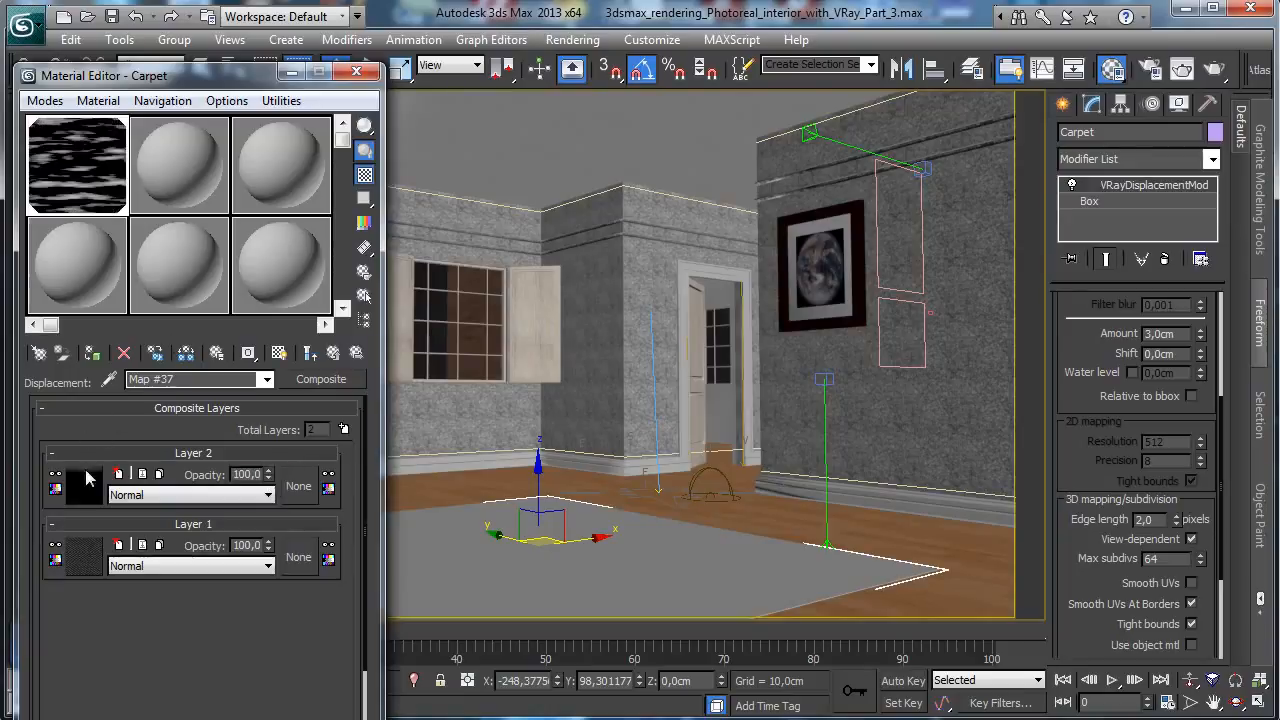
Set Layer 2's Noise size to 100 and re-render the carpet region
left_click(85, 476)
double_click(95, 657)
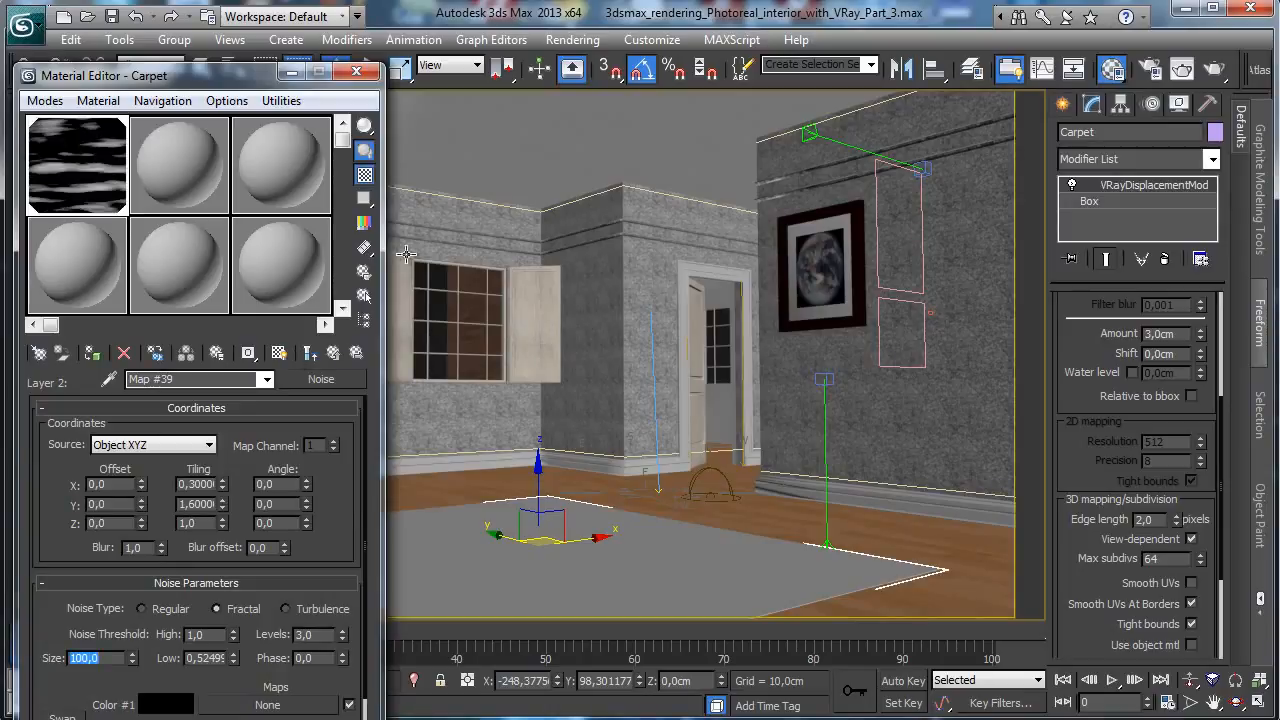
left_click(310, 353)
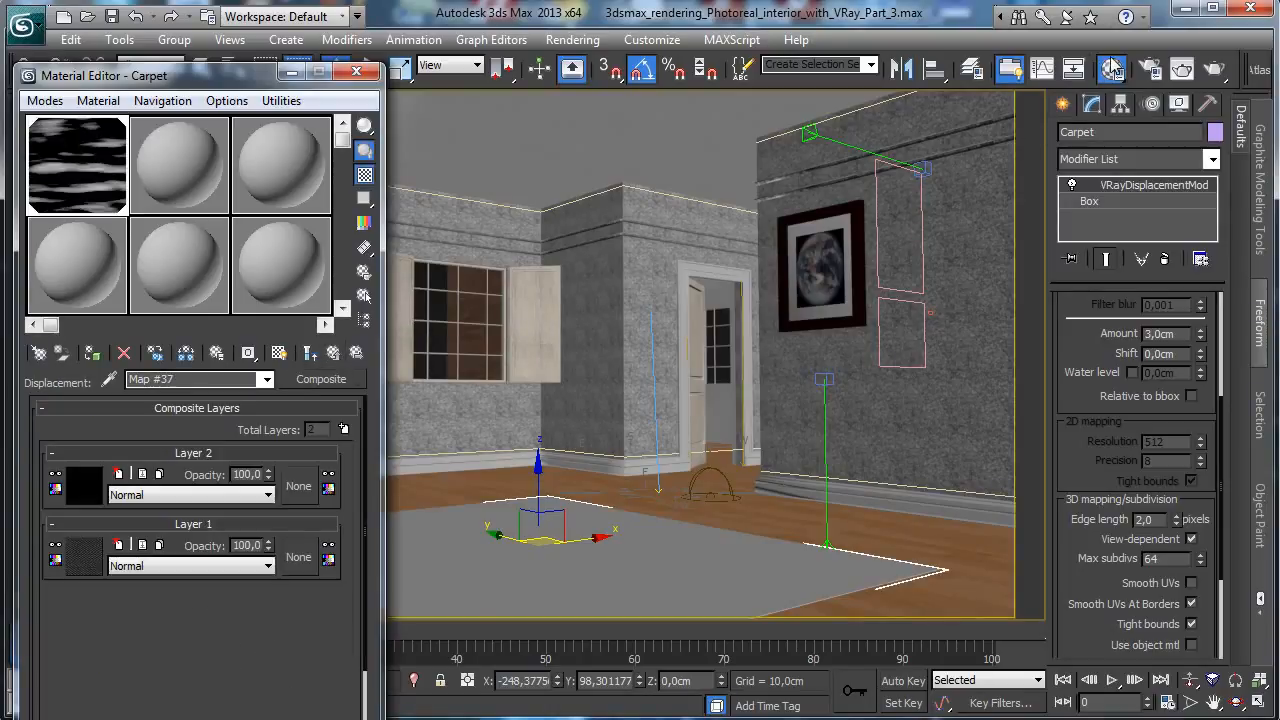
left_click(1214, 68)
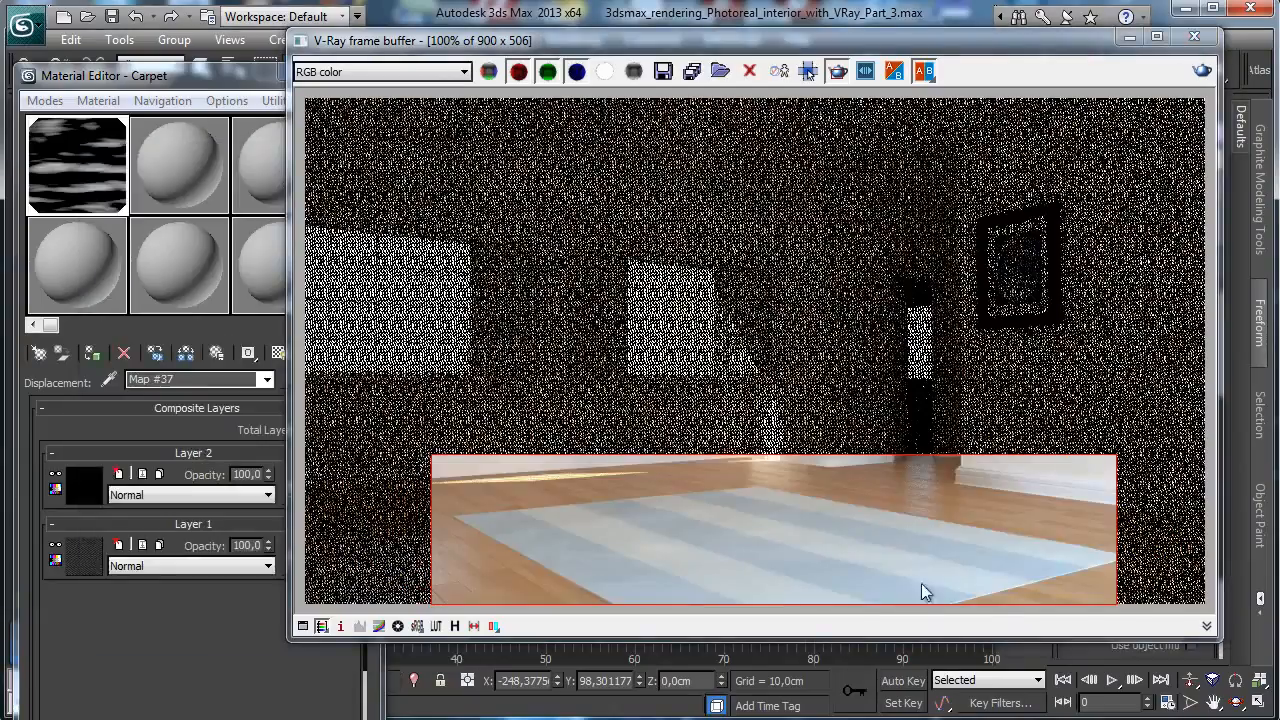
Set the carpet's displacement amount to 4 cm and re-render the region
left_click(188, 634)
left_click(1129, 37)
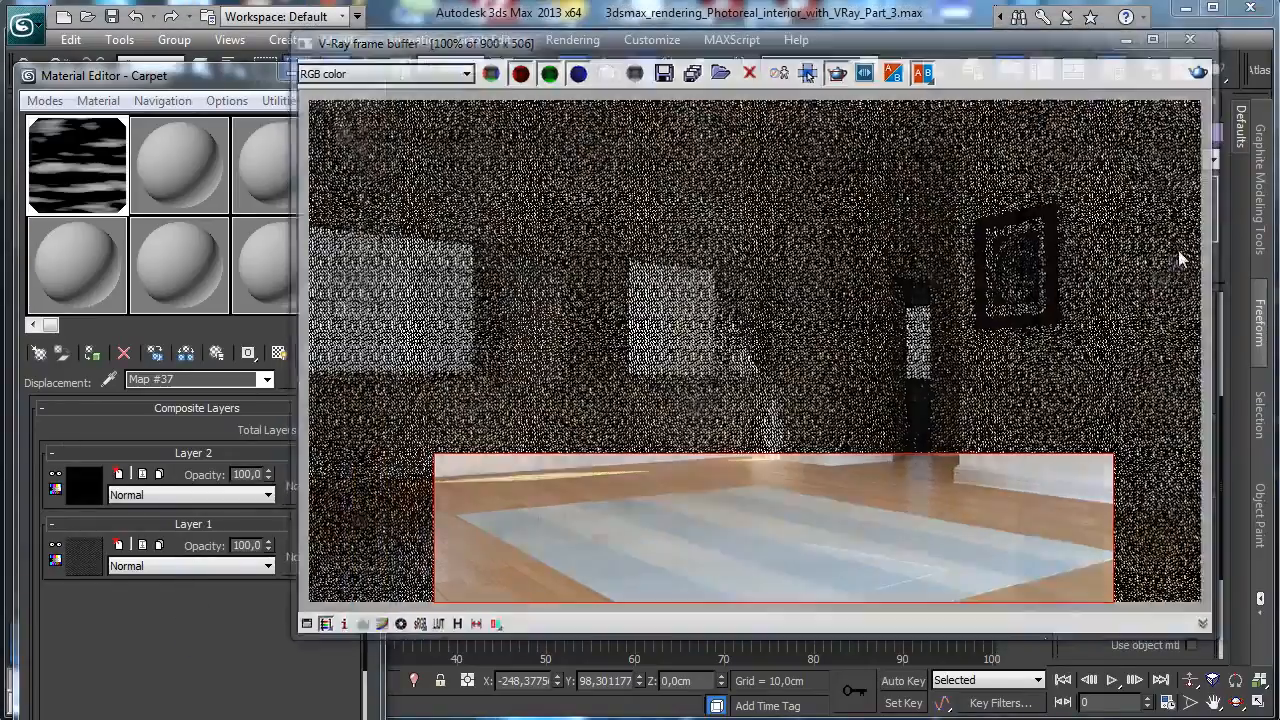
double_click(1155, 333)
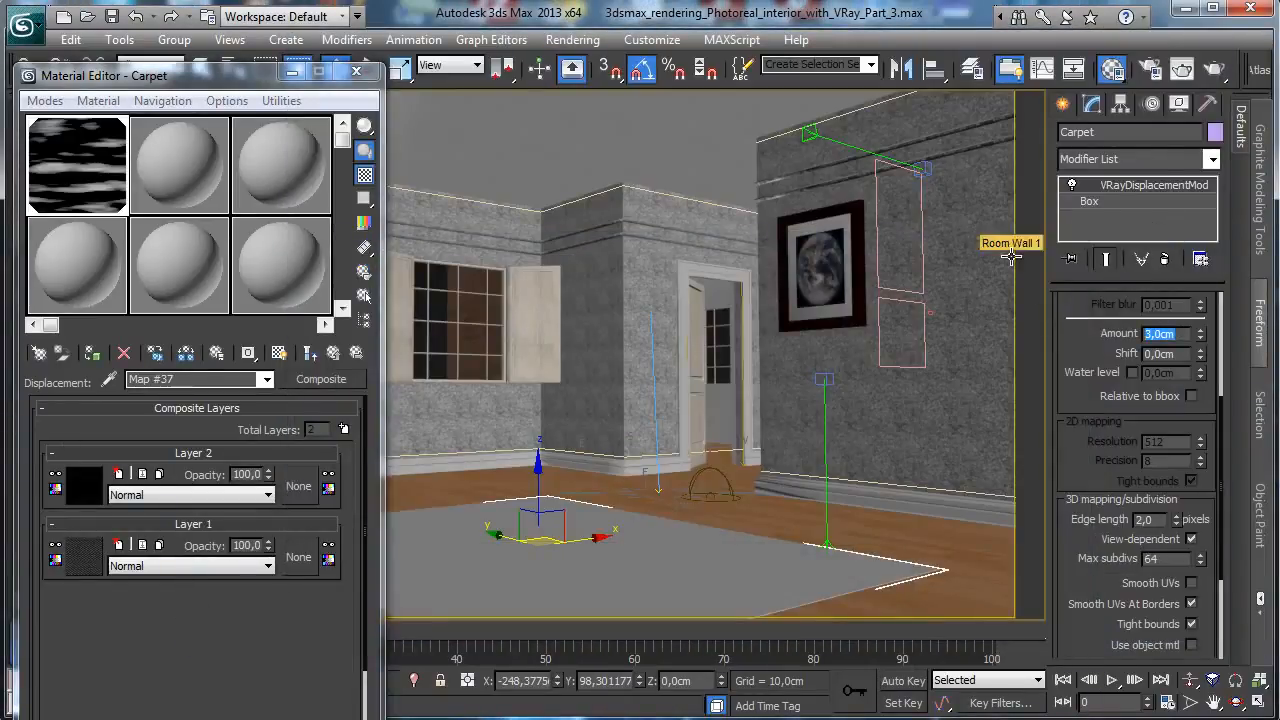
type("4")
key("Return")
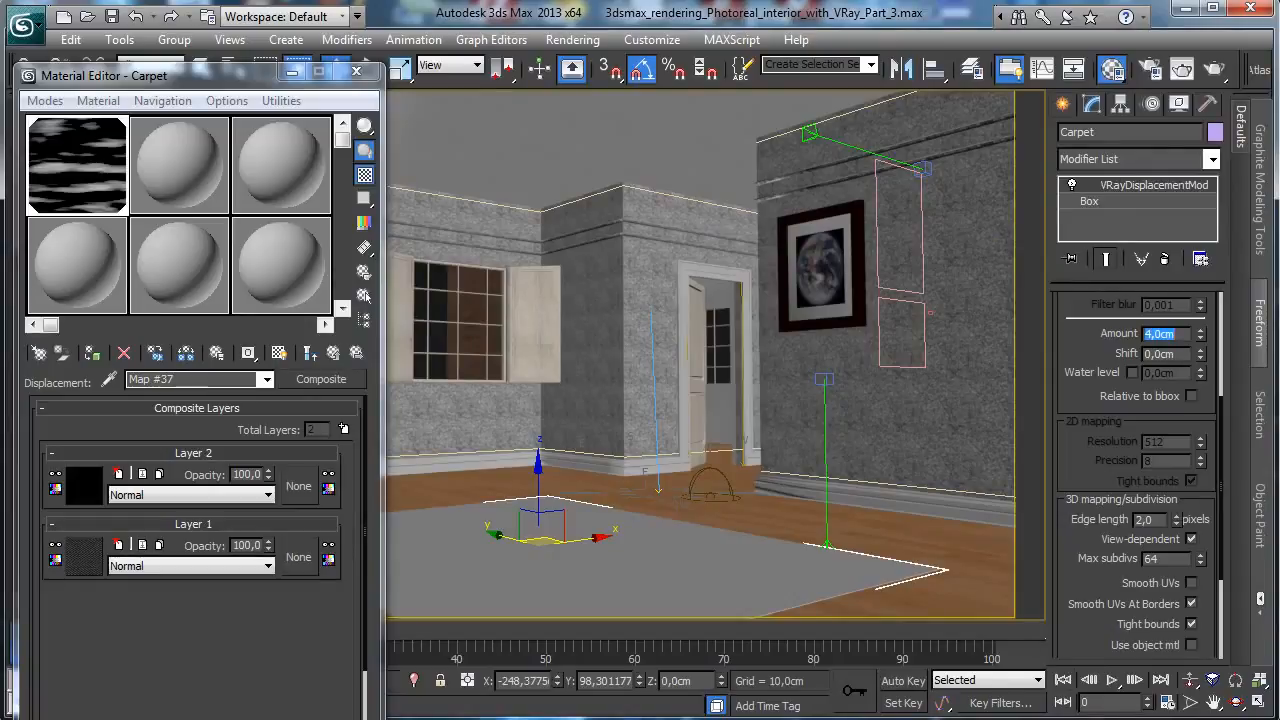
left_click(1213, 68)
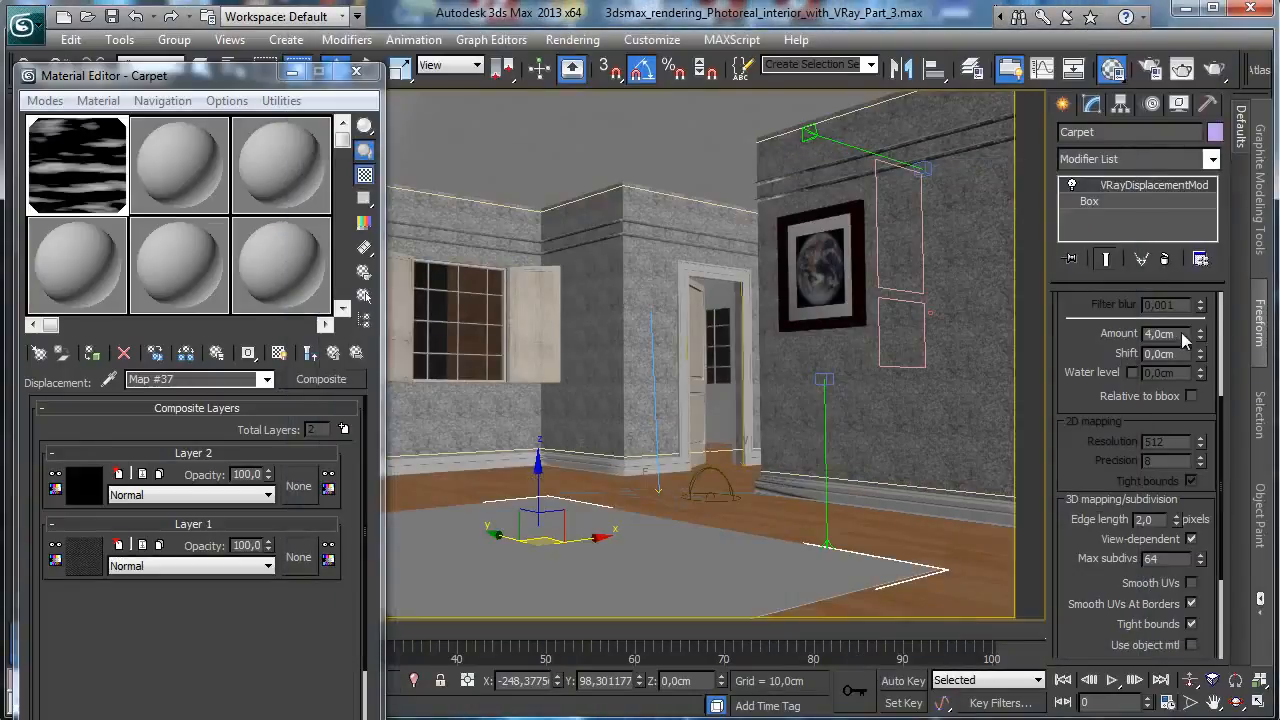
Render the carpet region with a displacement amount of 5 cm and Layer 2 blended as Addition
double_click(1170, 334)
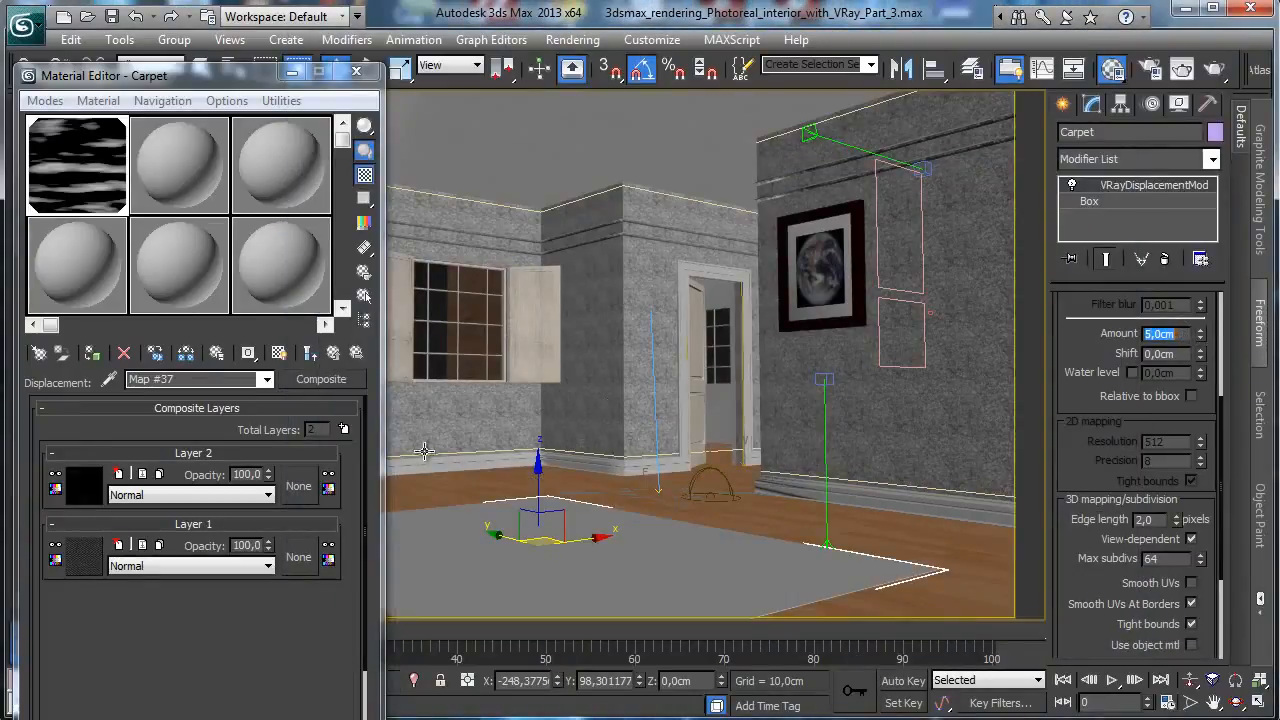
left_click(186, 492)
left_click(163, 535)
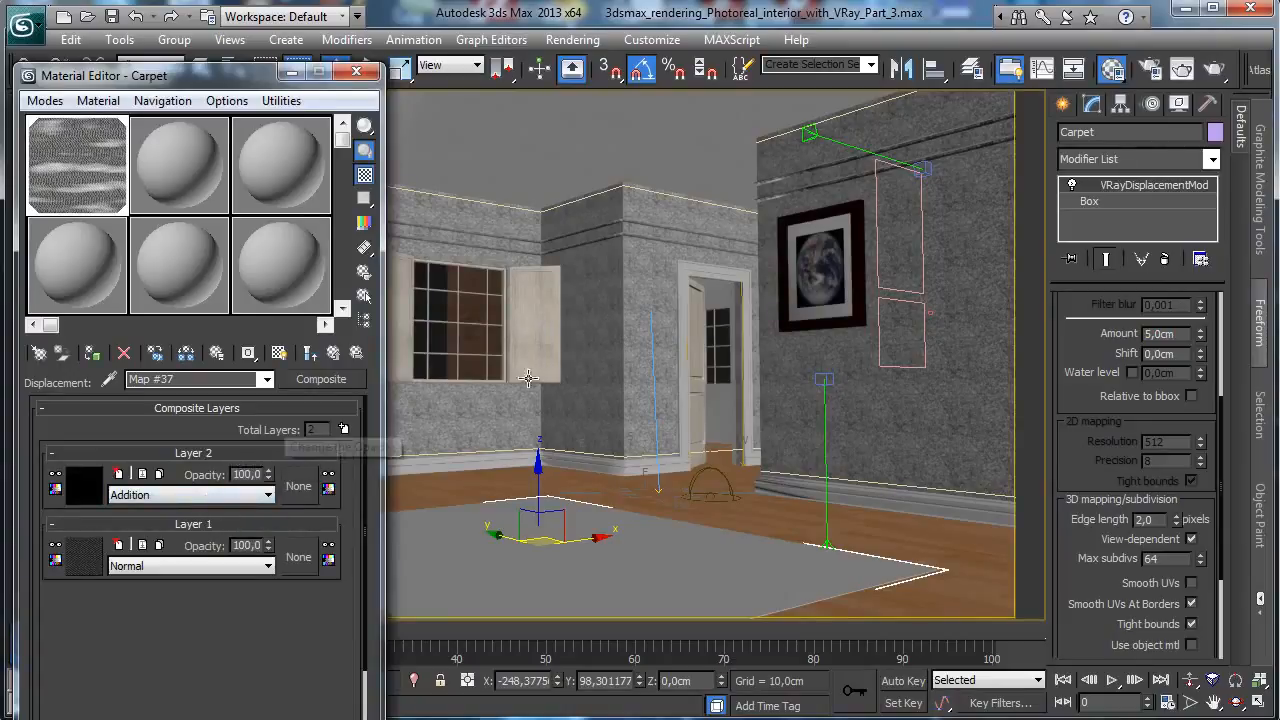
left_click(1215, 68)
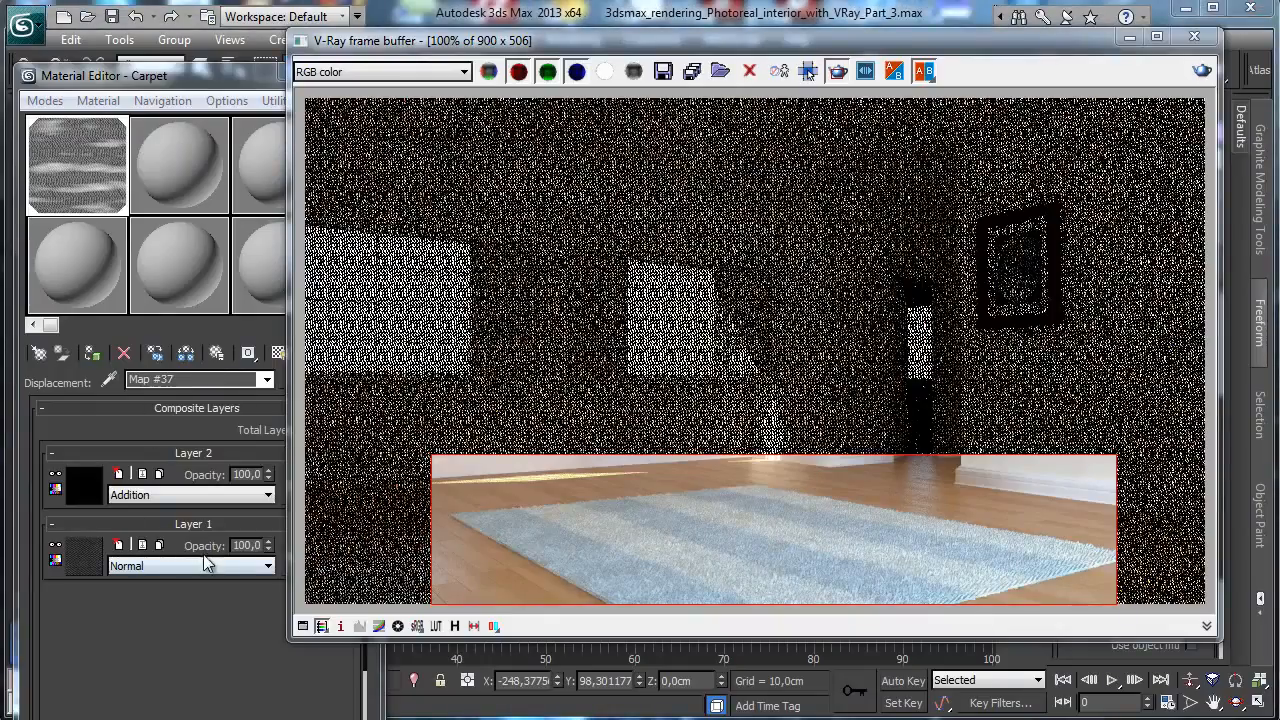
Reduce Layer 1's opacity in the Composite map to 42% and re-render the carpet region
left_click(175, 635)
left_click_drag(269, 552, 262, 580)
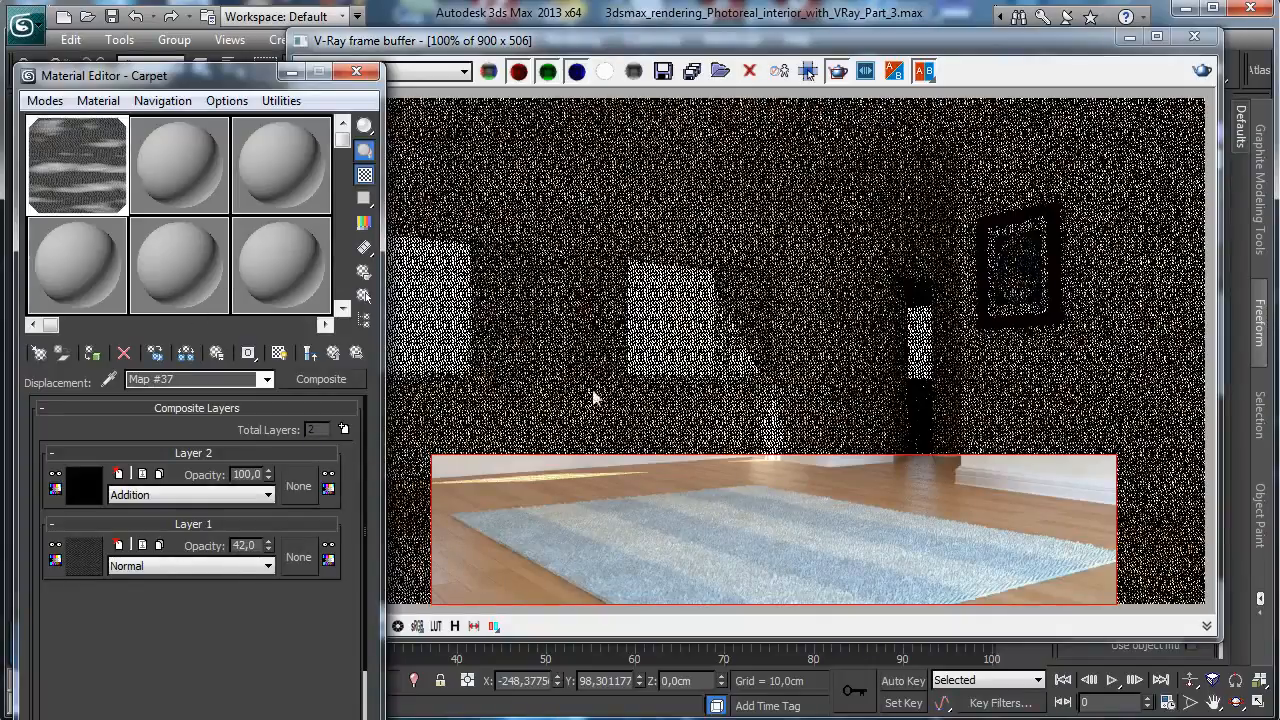
left_click(1202, 71)
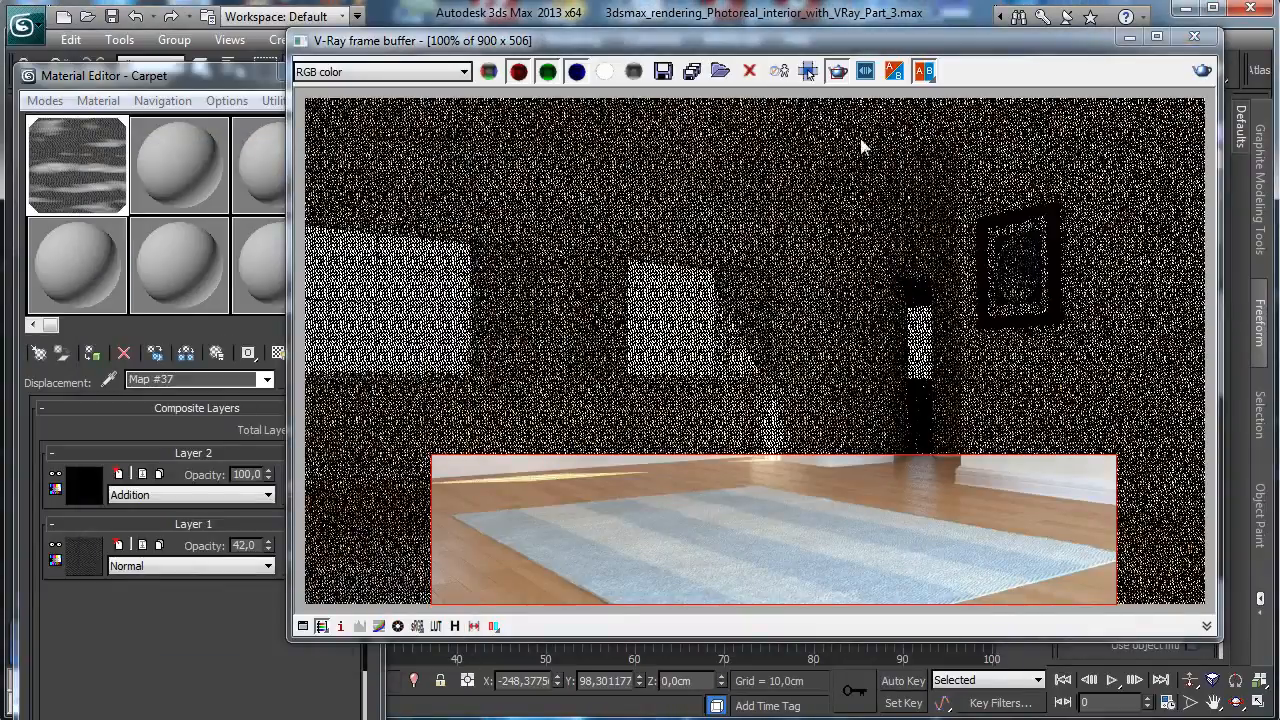
left_click(1128, 38)
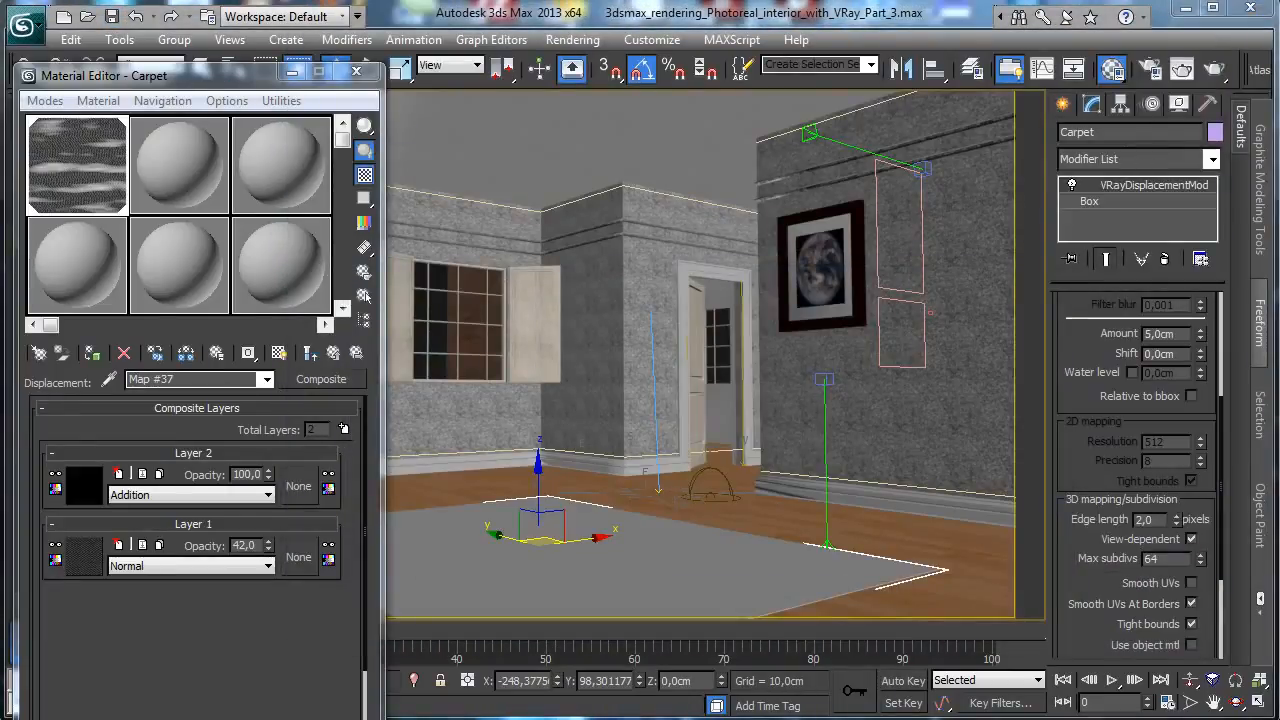
Create a box on the carpet in the Top view, about 226 cm long, 120 cm wide and 51 cm high
left_click(292, 71)
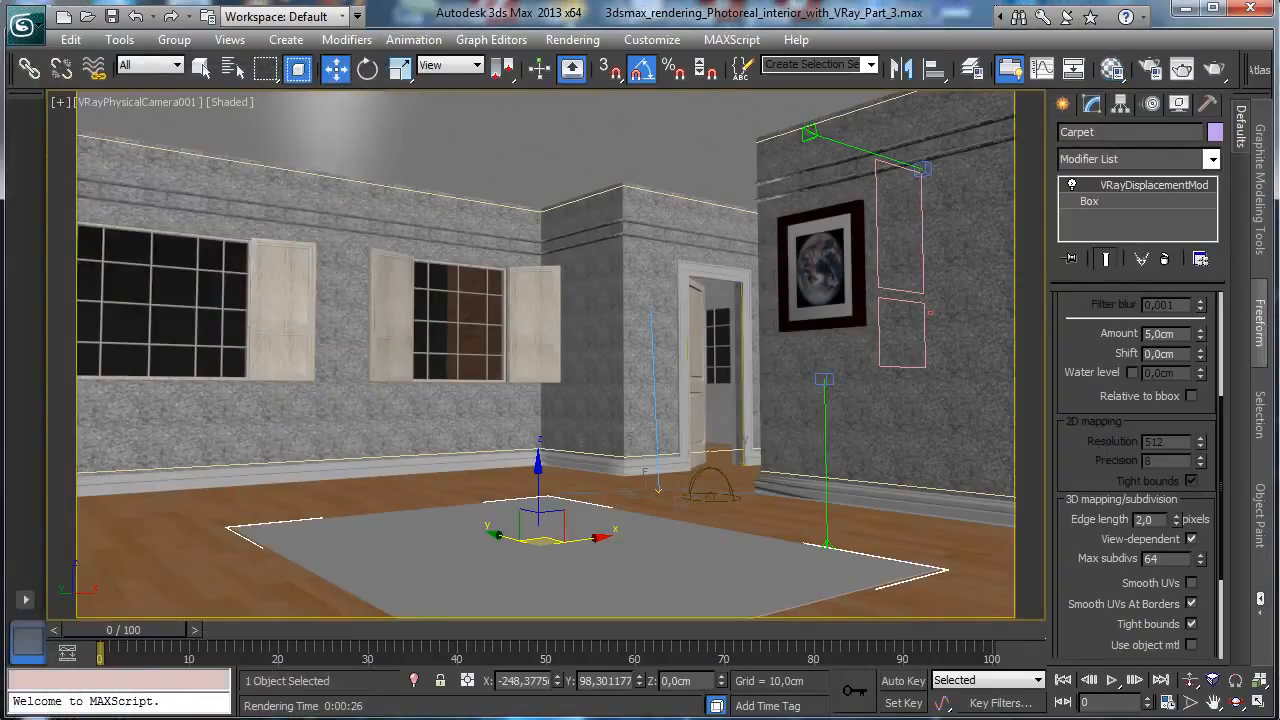
left_click(1244, 703)
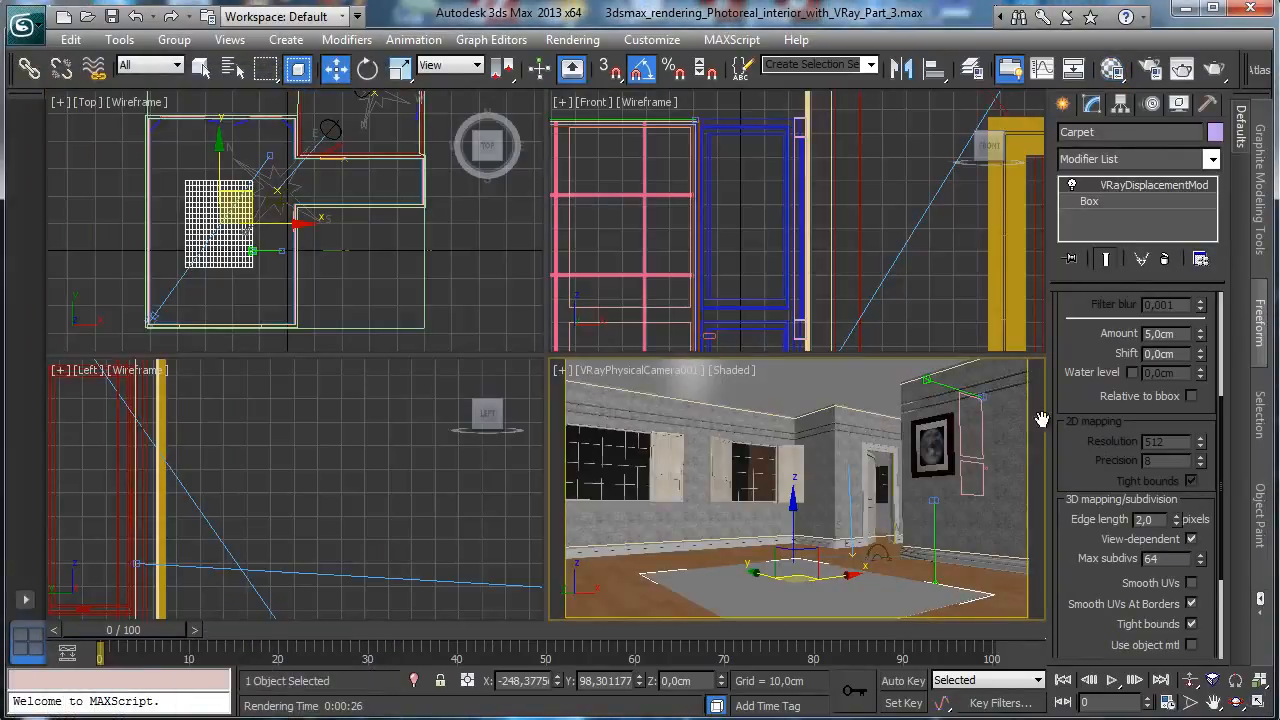
left_click(1062, 104)
left_click(1098, 231)
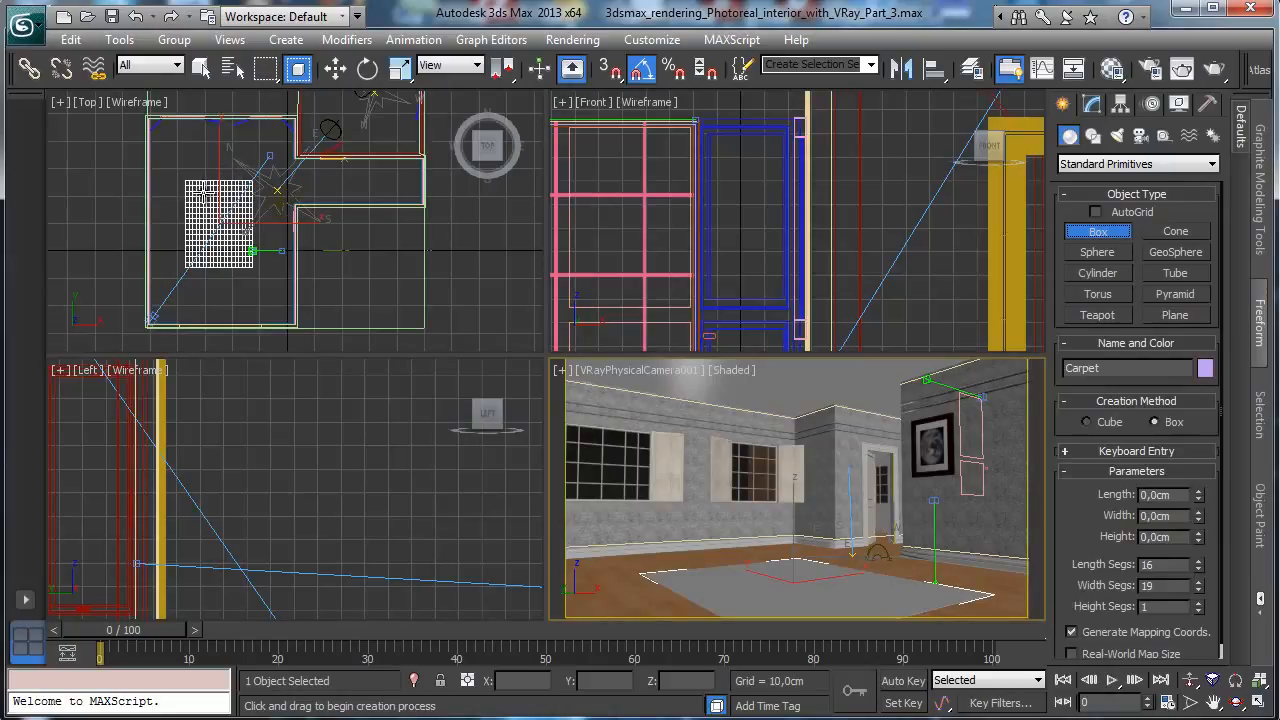
left_click_drag(203, 193, 238, 256)
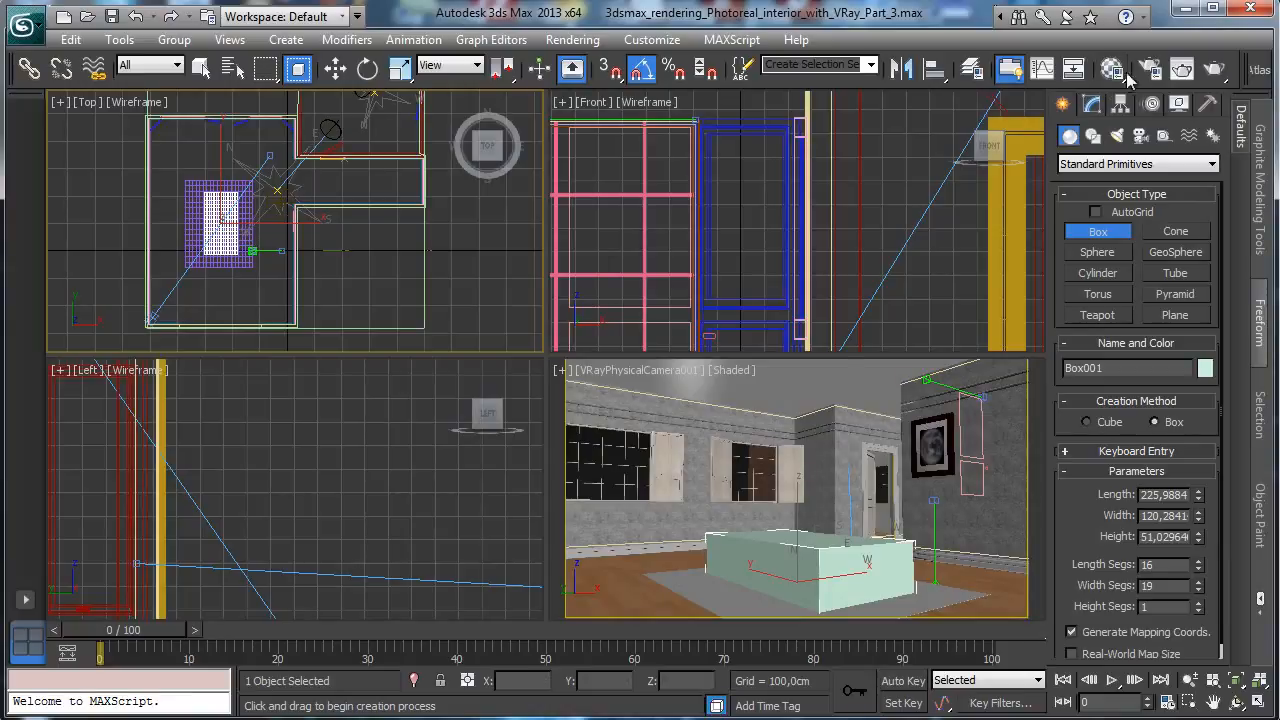
Set the carpet box's length to 200 cm, width to 100 cm and height to 50 cm
left_click(1091, 103)
double_click(1184, 326)
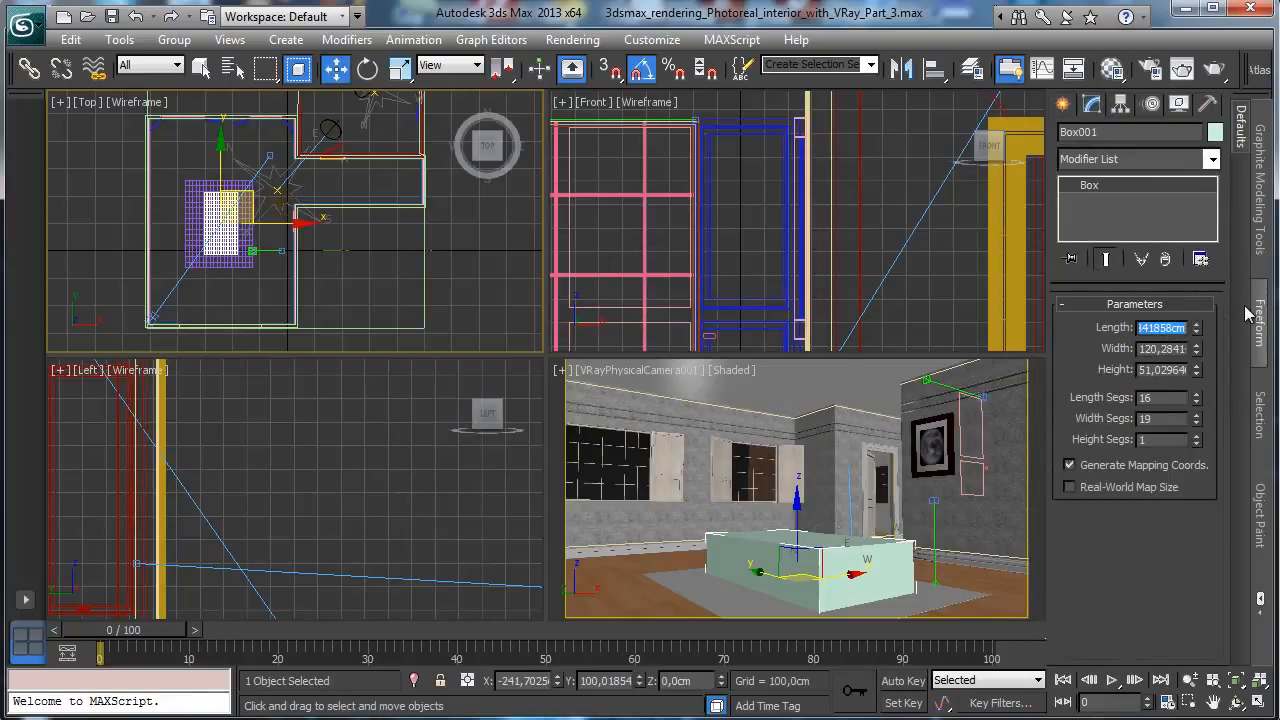
type("200")
key("Tab")
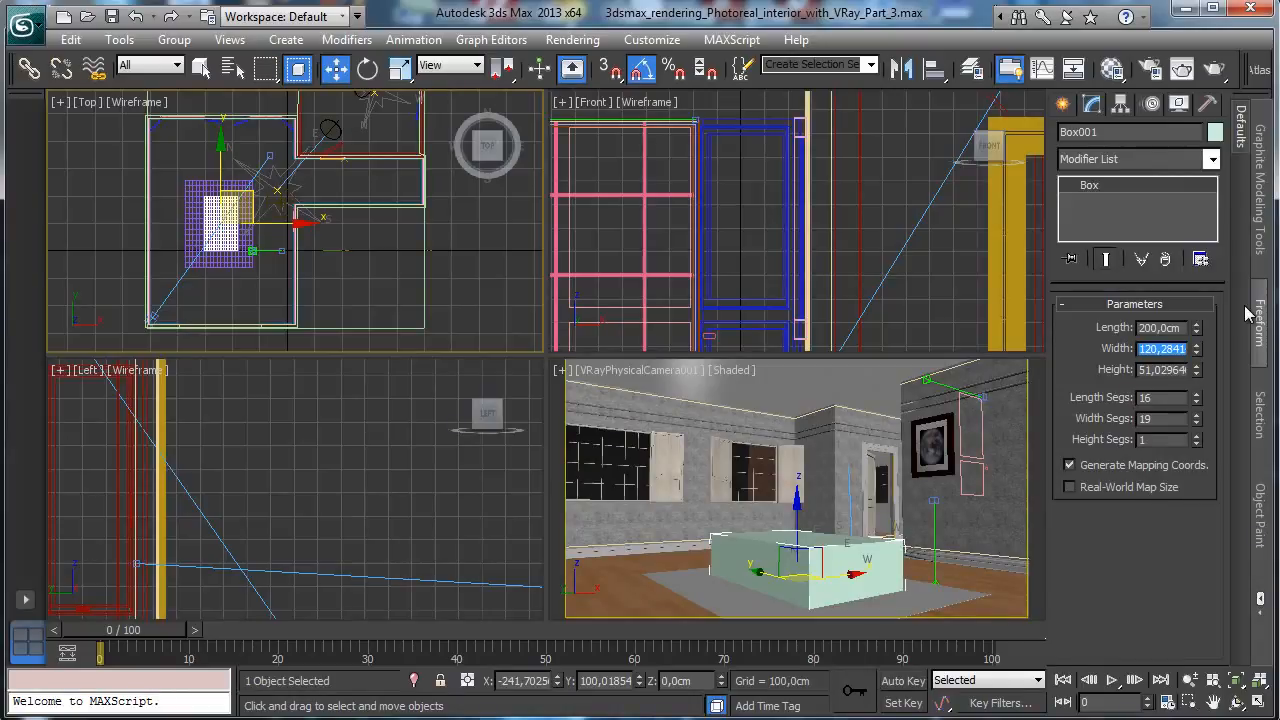
type("100")
key("Return")
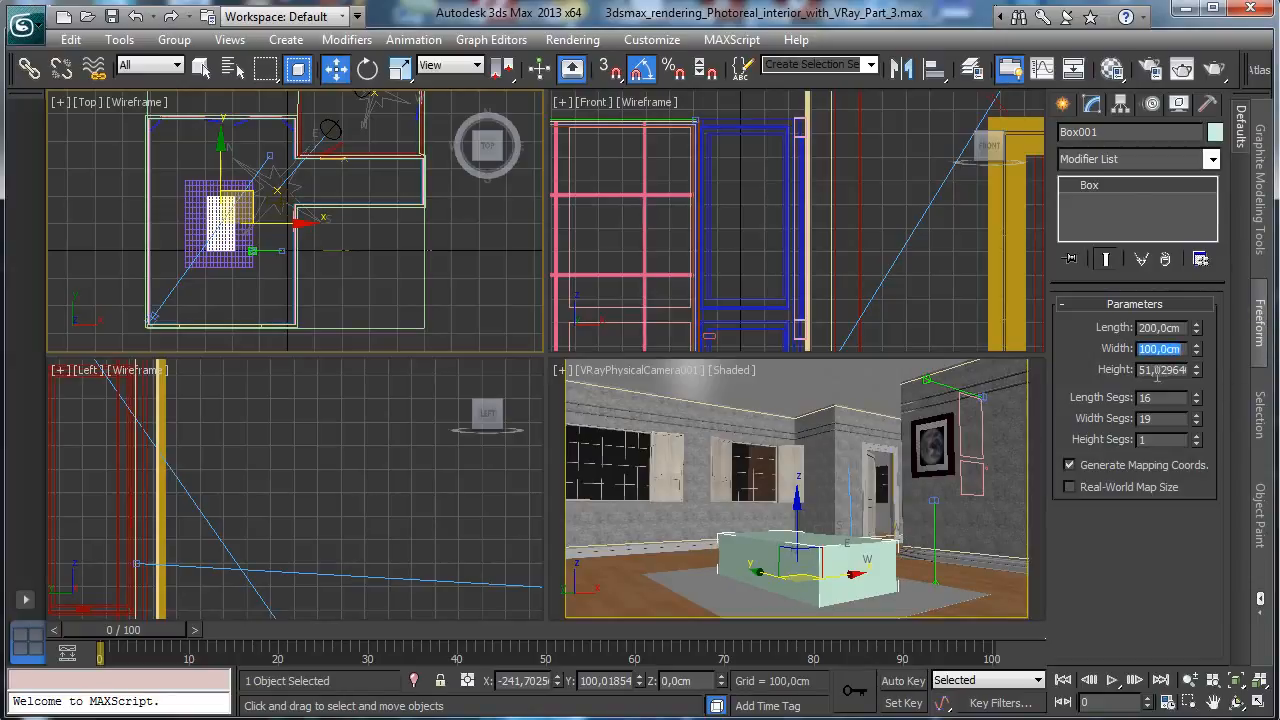
key("Tab")
type("50")
key("Return")
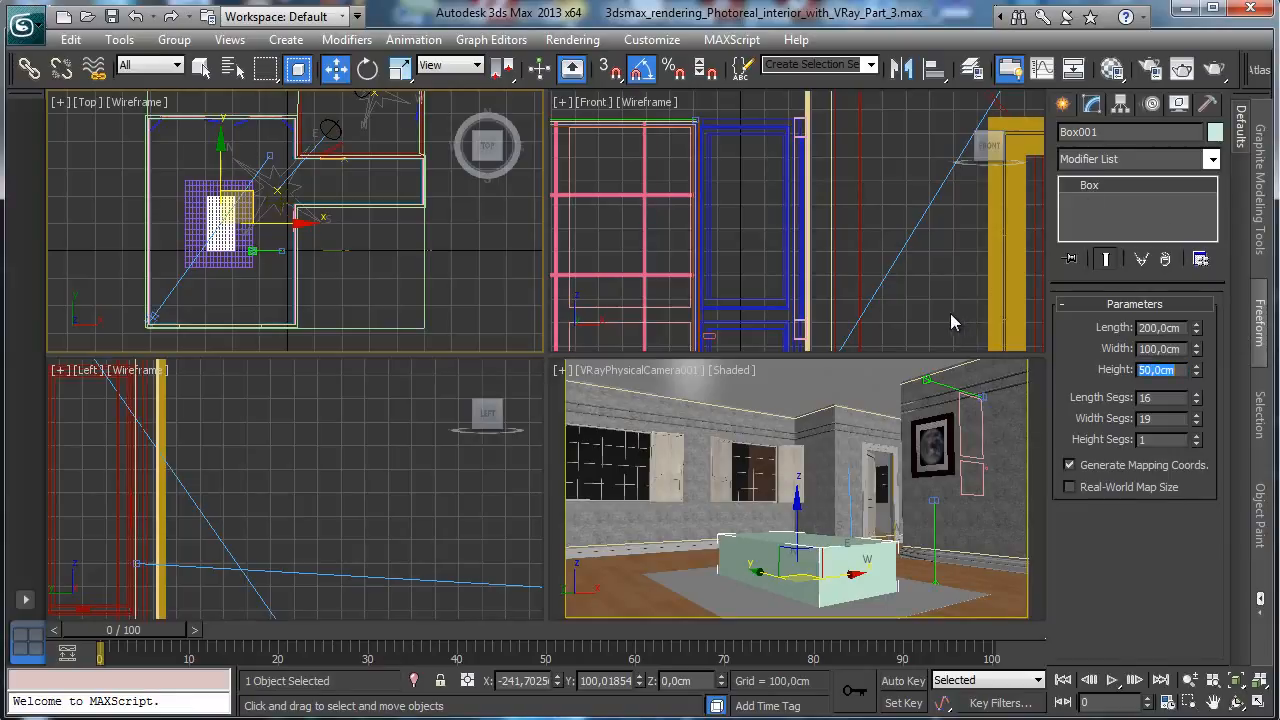
Align the box to the carpet, pivot point to pivot point, on the X, Y and Z positions
left_click(933, 68)
left_click(196, 200)
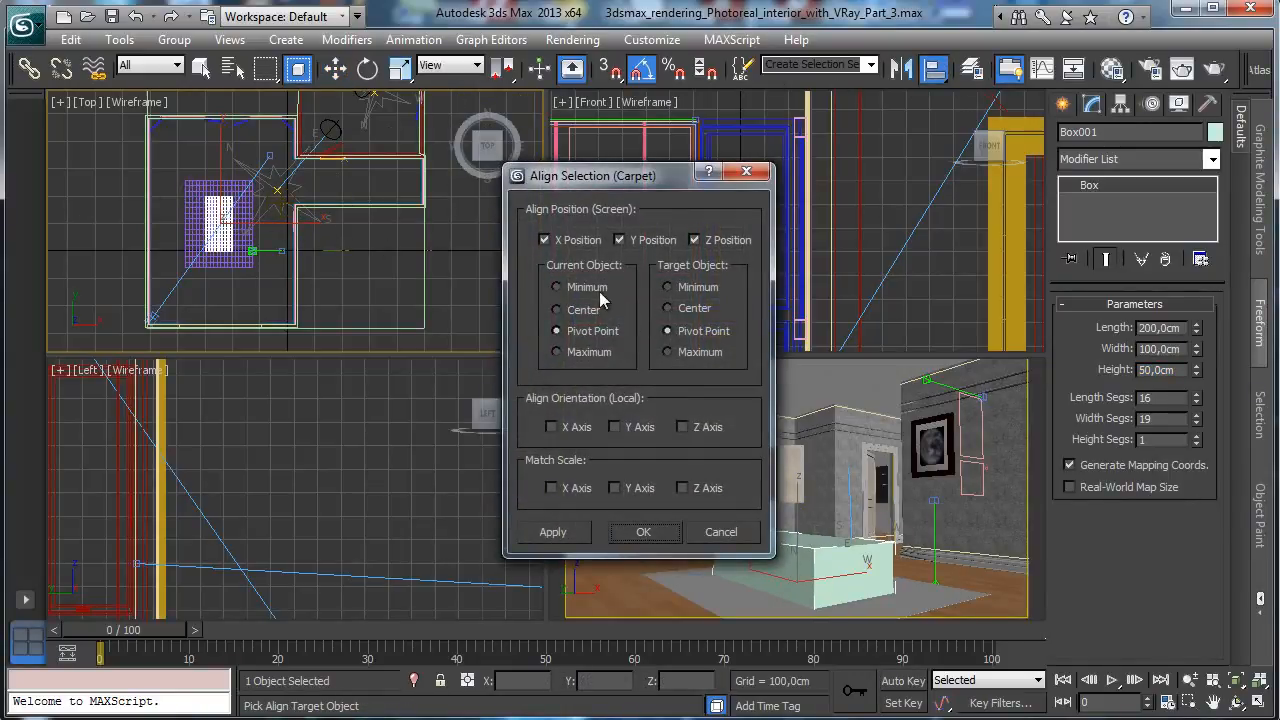
left_click(643, 532)
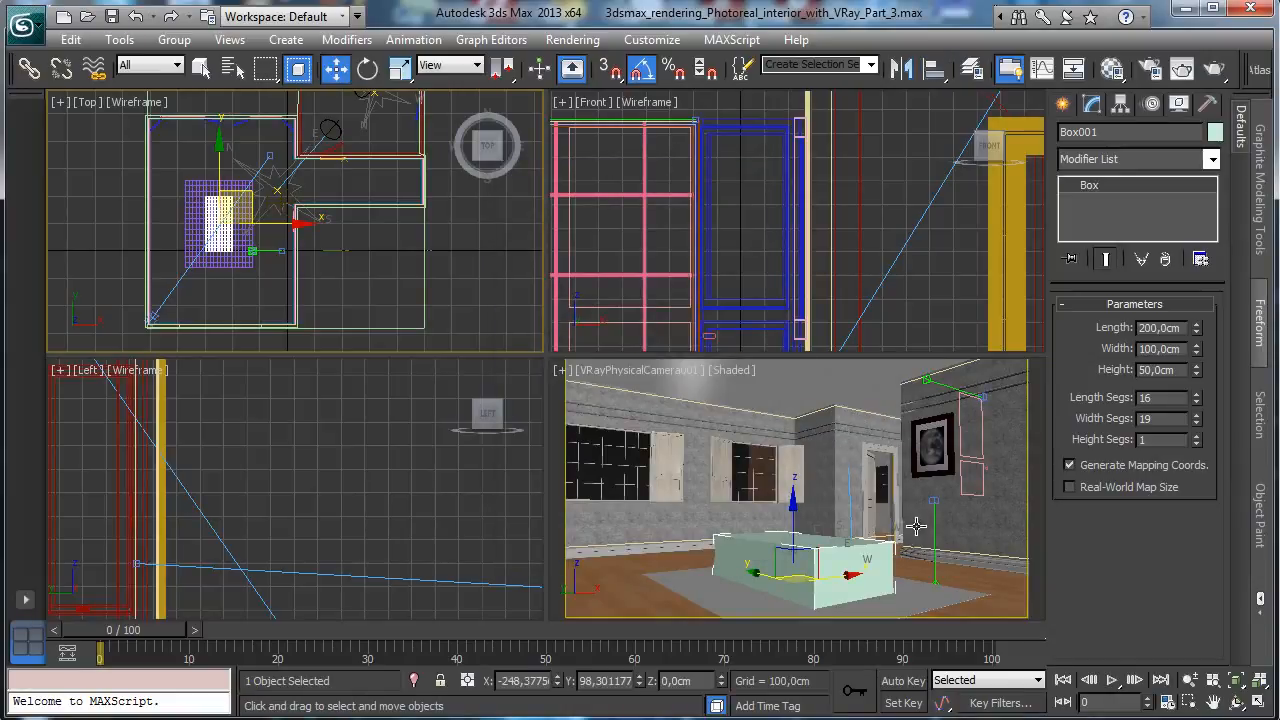
right_click(690, 493)
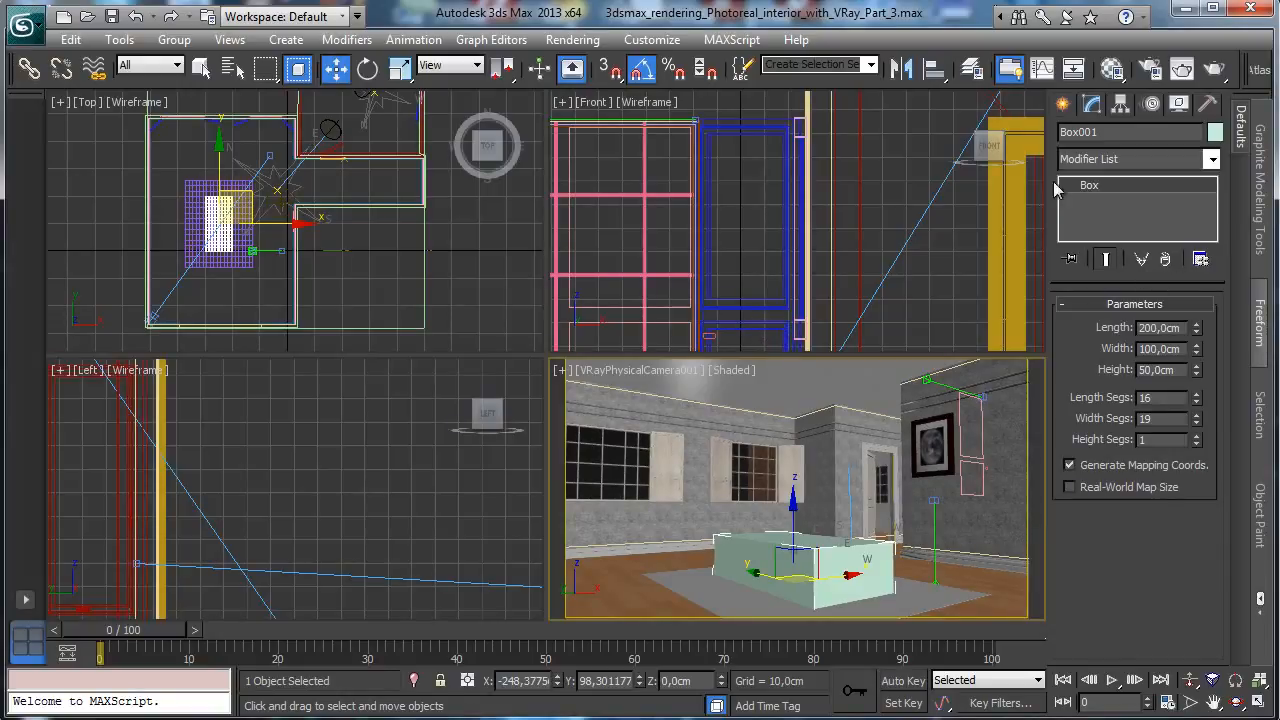
Reduce the box's length and width segments to 1 each
left_click(1064, 105)
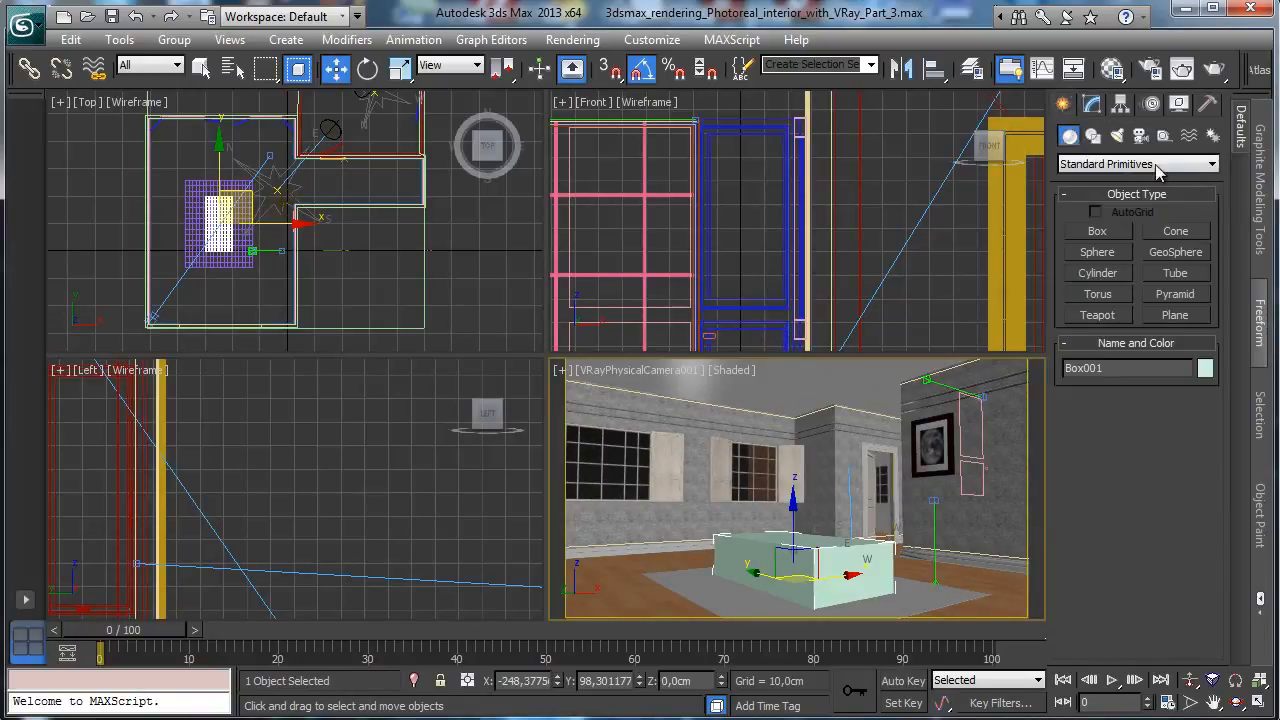
left_click(1092, 105)
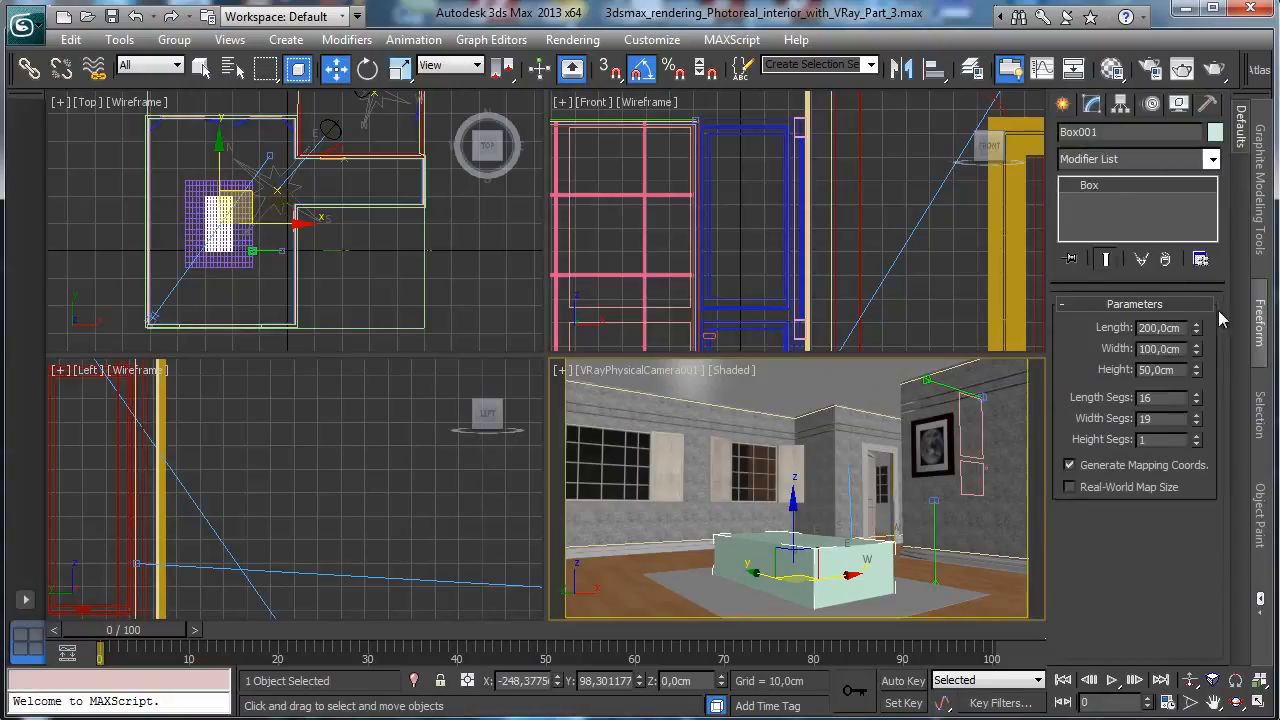
right_click(1197, 399)
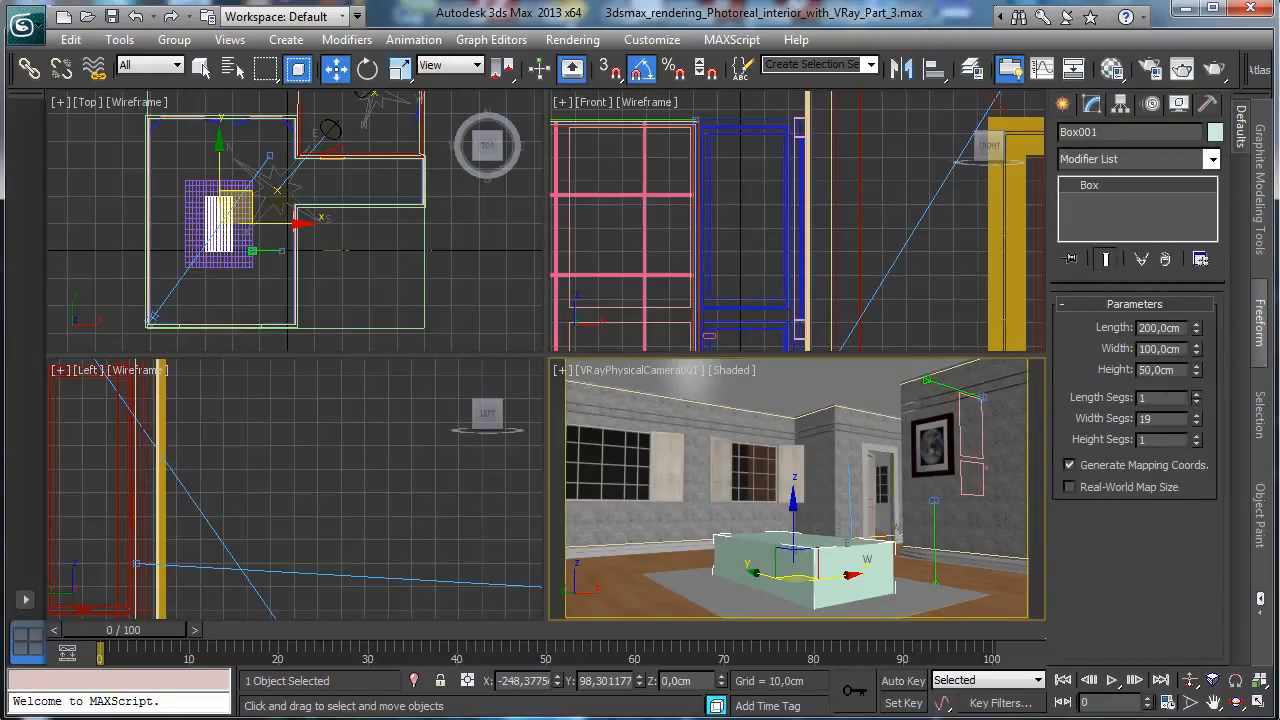
right_click(1197, 420)
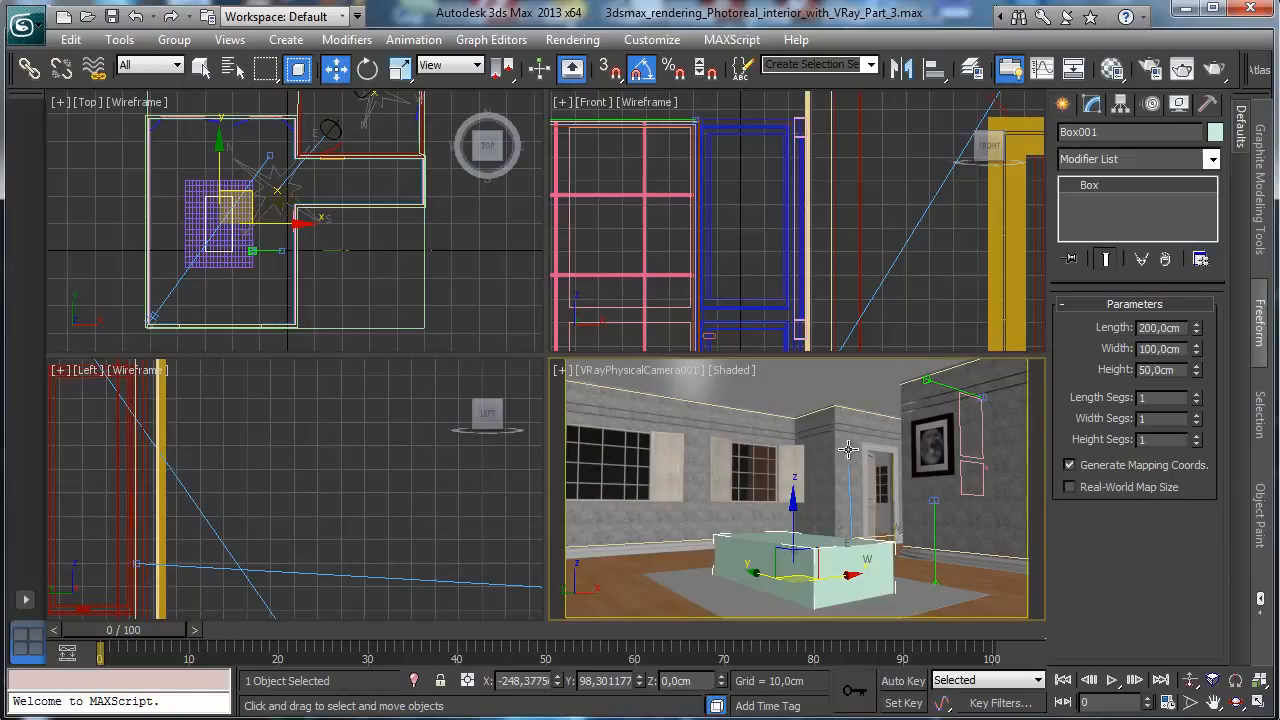
Convert the box to an Editable Poly
right_click(696, 468)
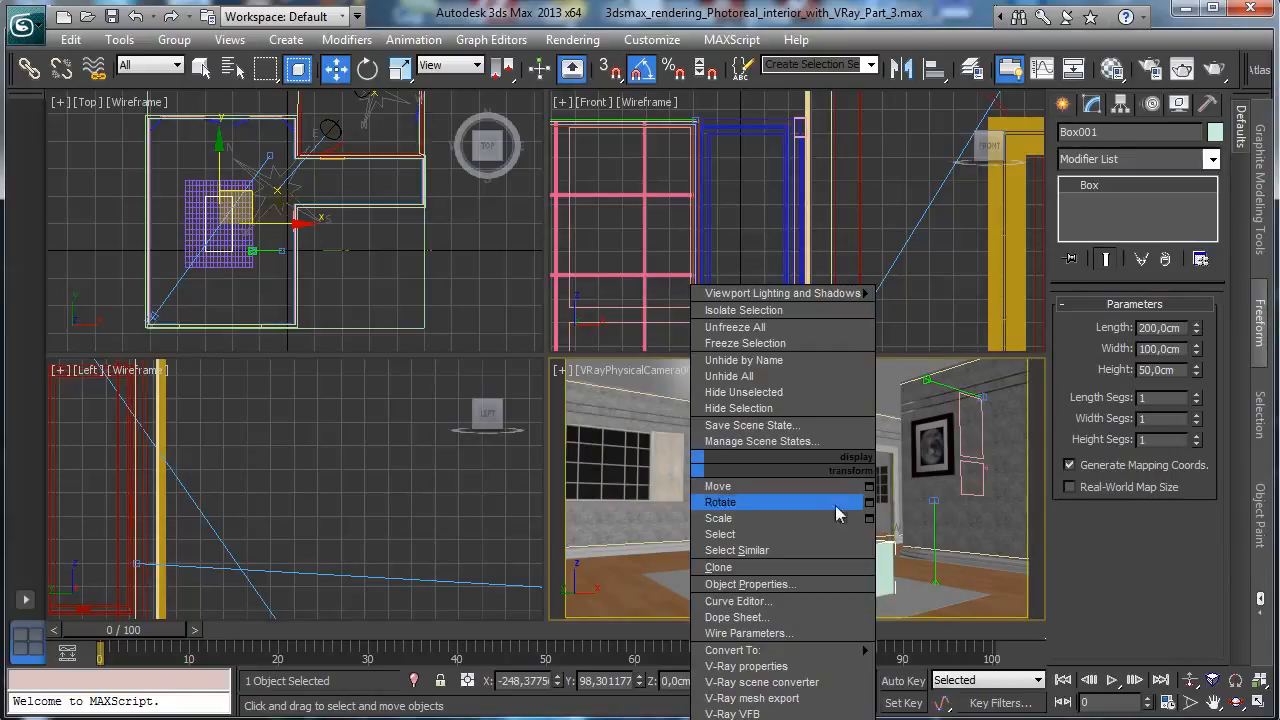
left_click(1062, 105)
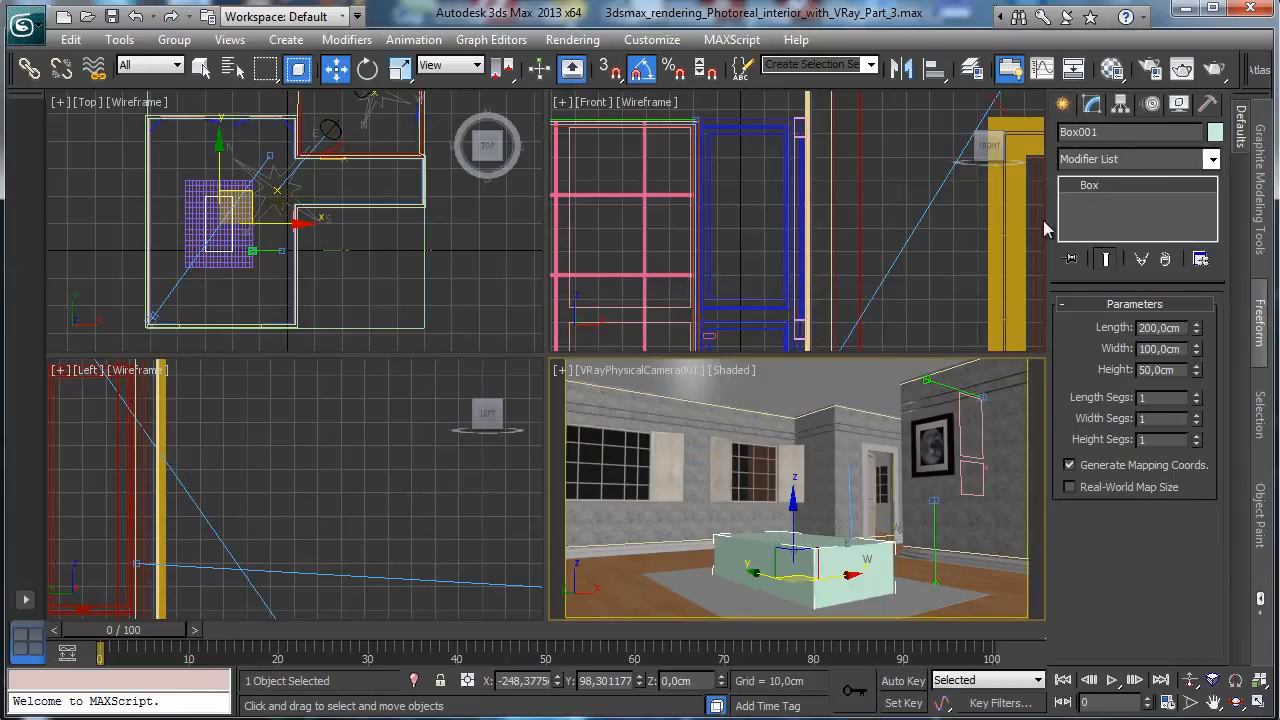
right_click(808, 548)
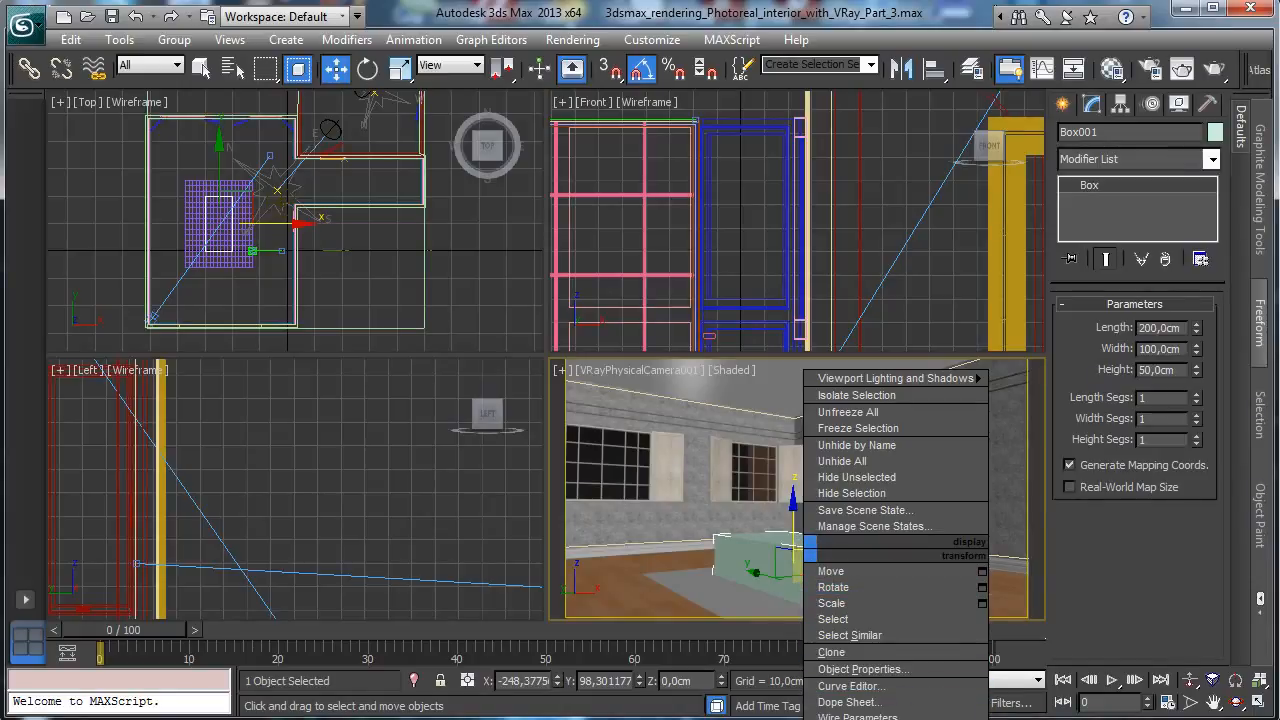
left_click(1050, 718)
Select all 12 edges of the box and chamfer them by 0.25 cm with 2 segments, then leave edge editing
left_click(1110, 328)
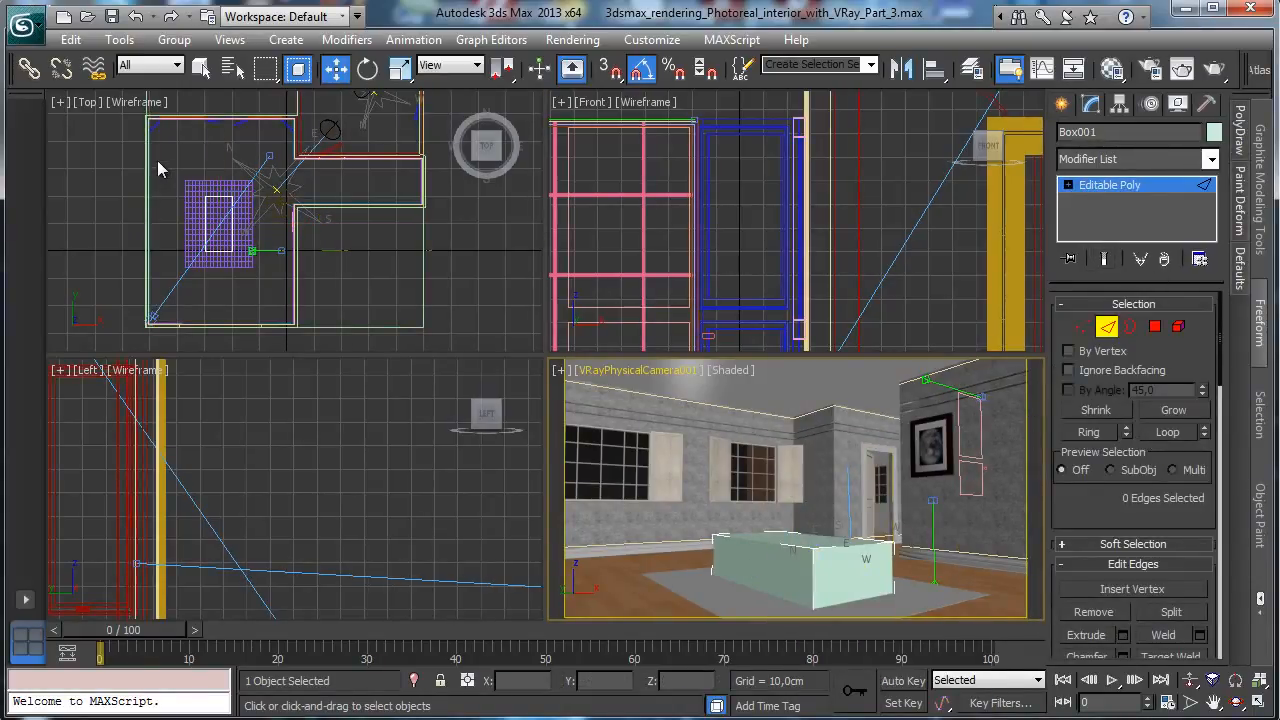
left_click_drag(157, 160, 306, 301)
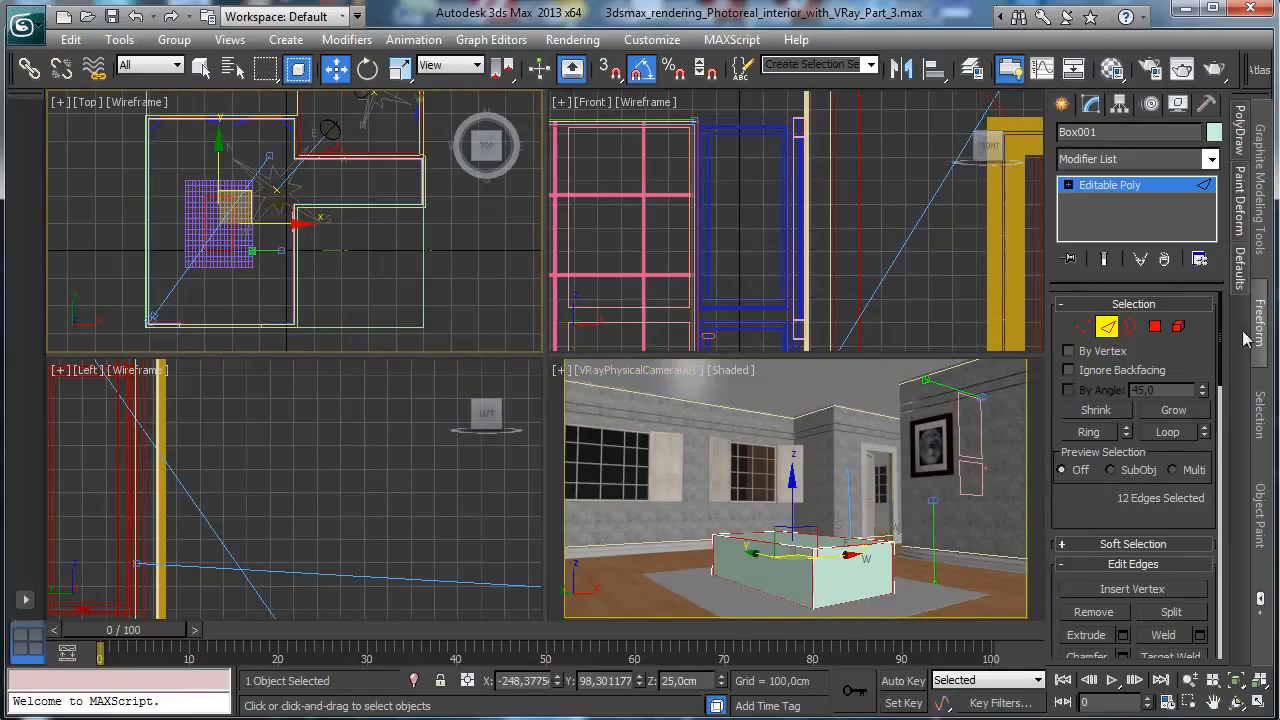
scroll(1075, 507, "down", 10)
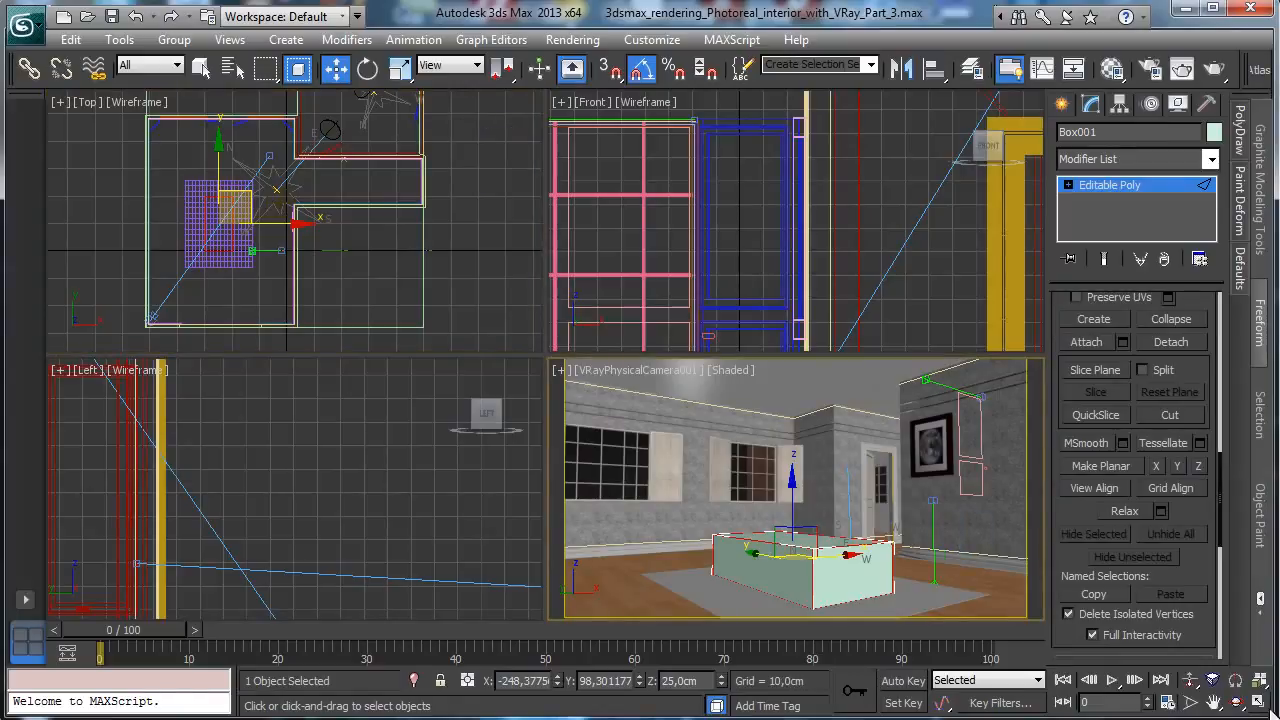
key("alt+w")
scroll(1188, 532, "down", 15)
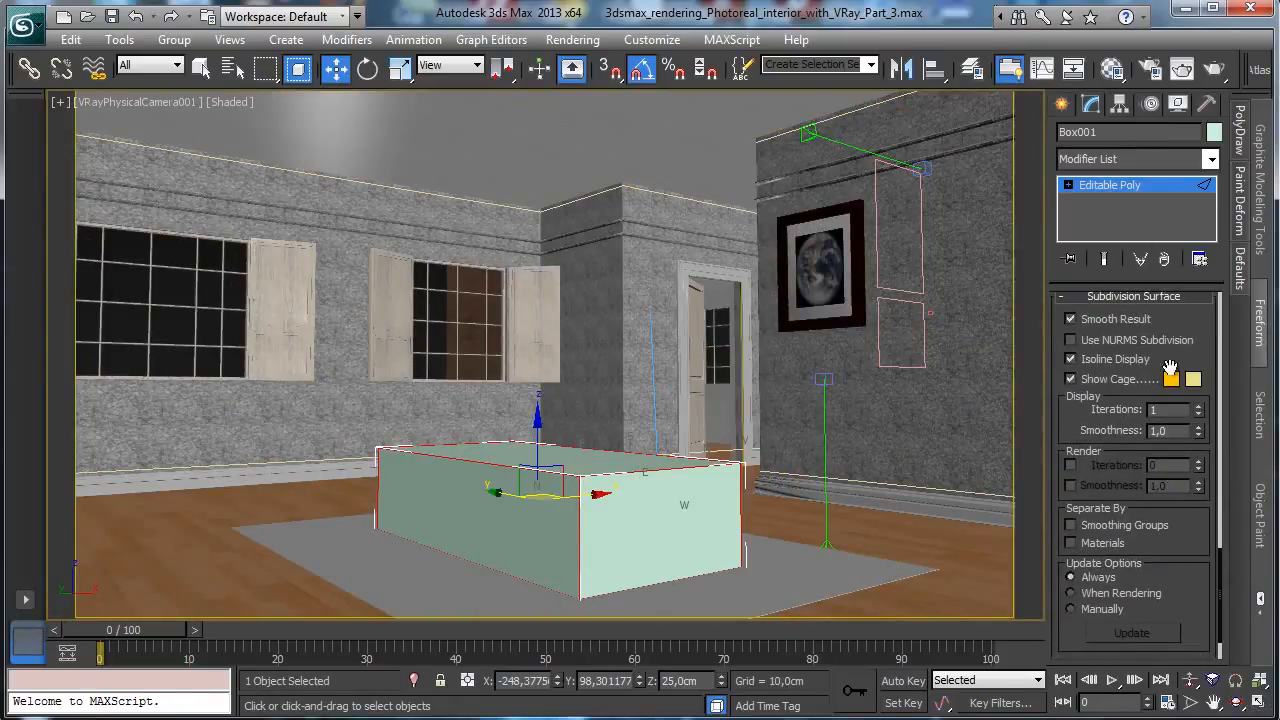
scroll(1130, 400, "up", 15)
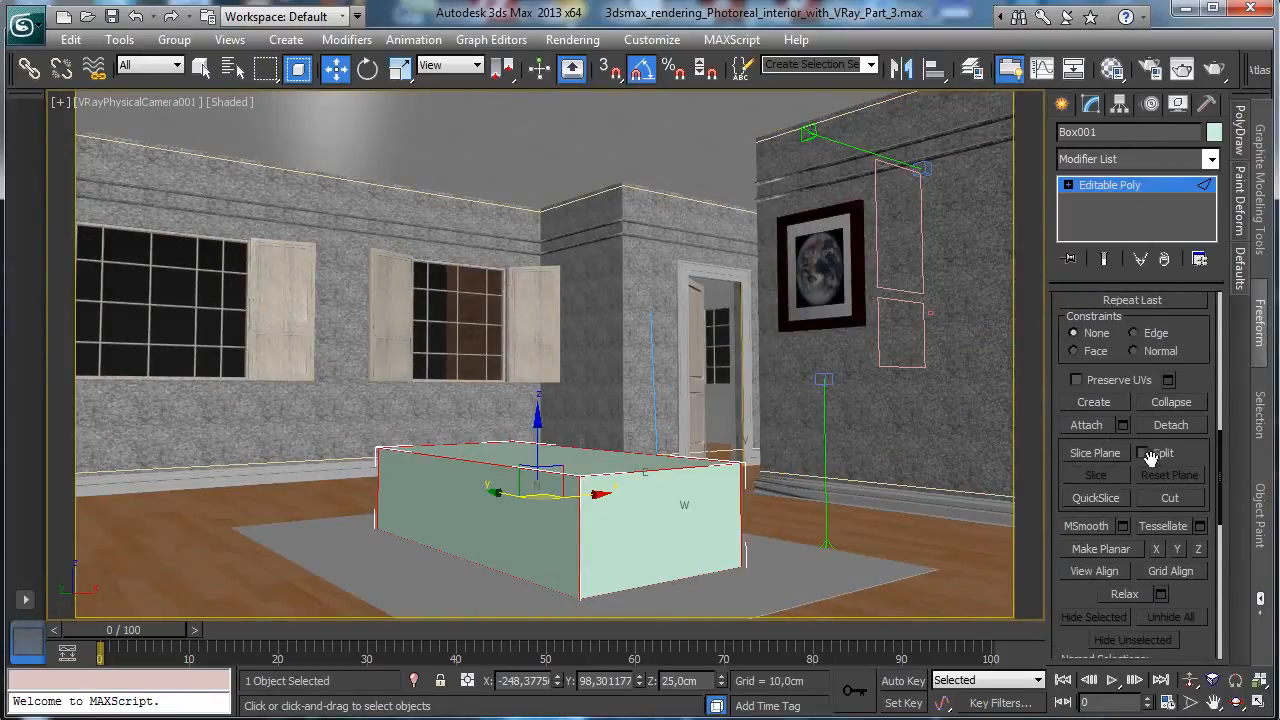
scroll(1193, 375, "up", 10)
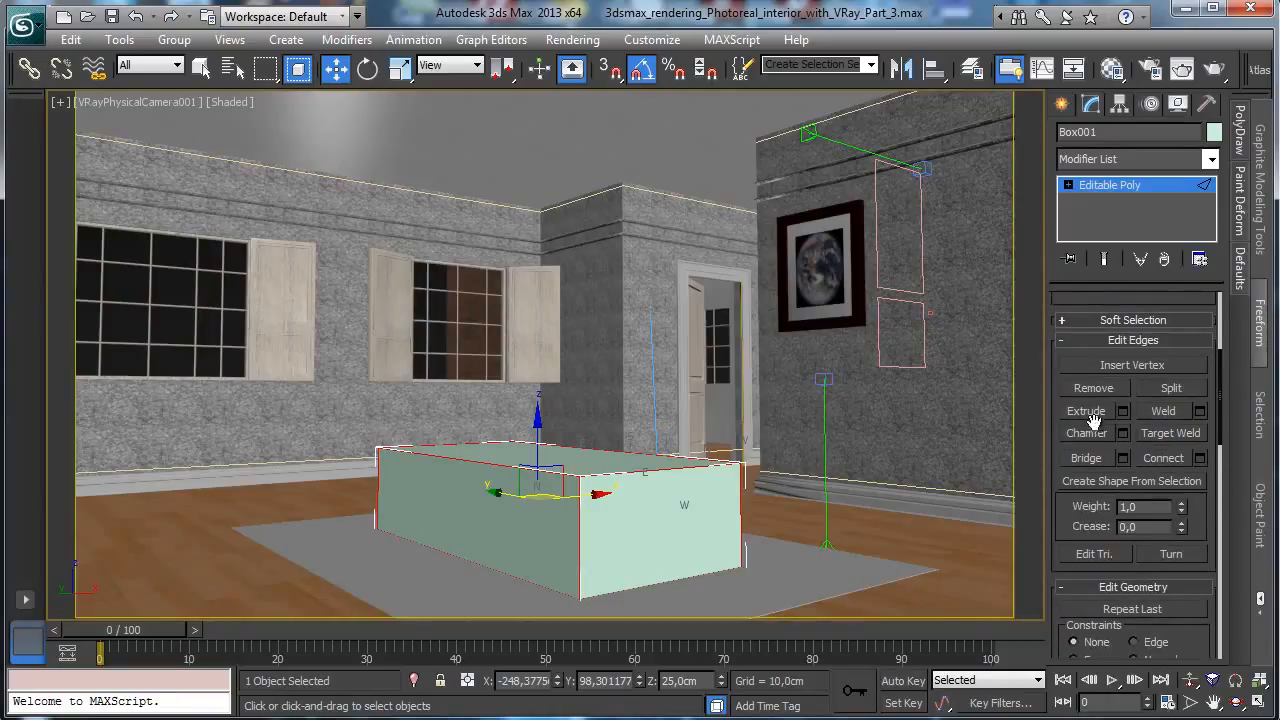
left_click(1123, 434)
left_click(562, 367)
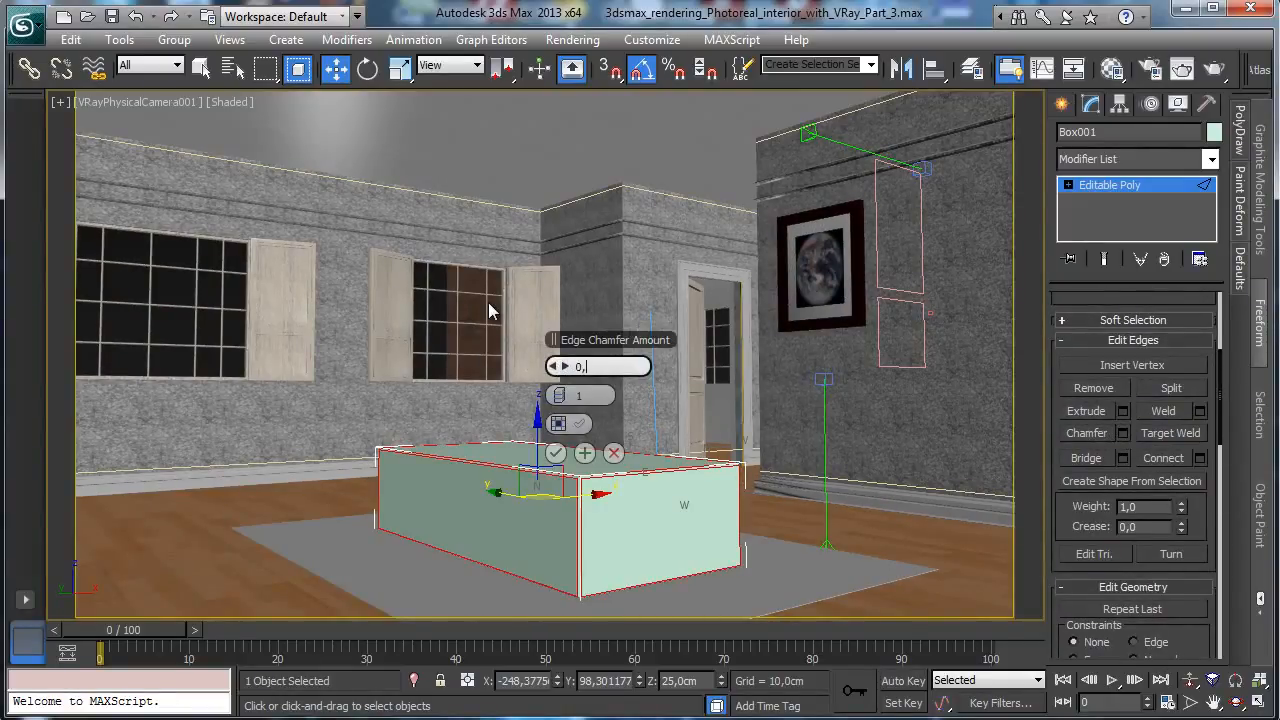
key("Return")
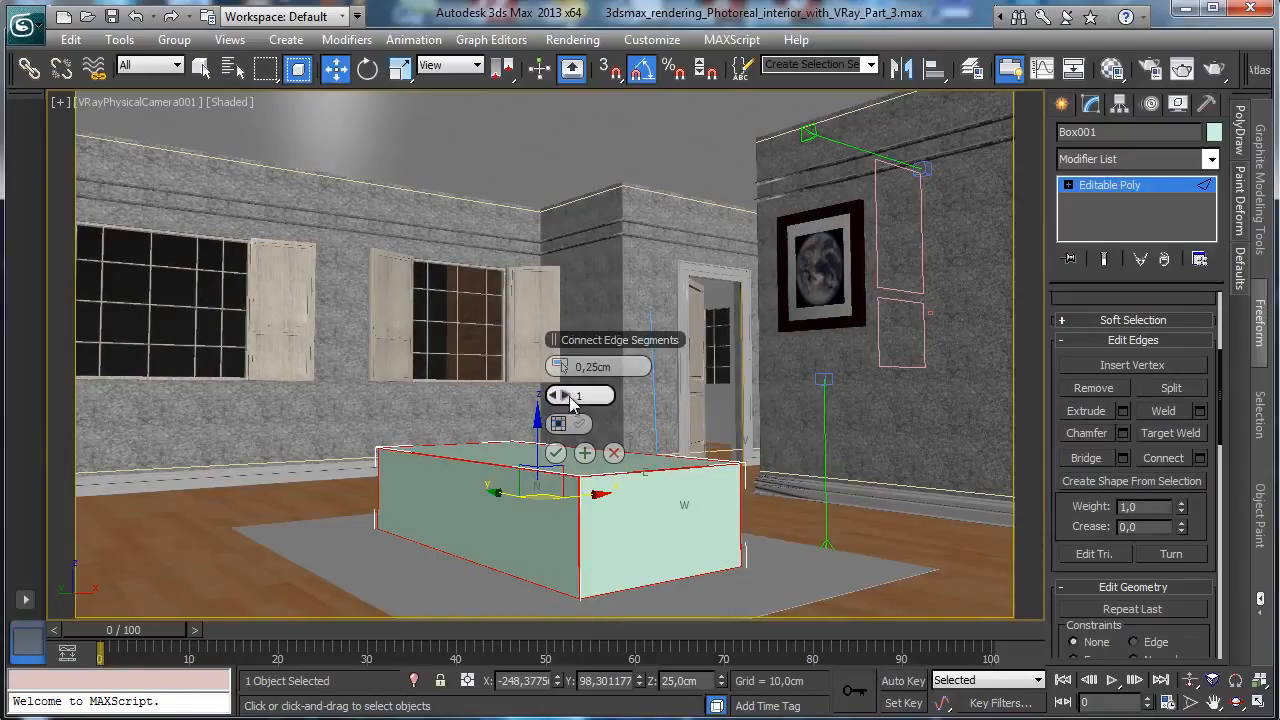
left_click(565, 396)
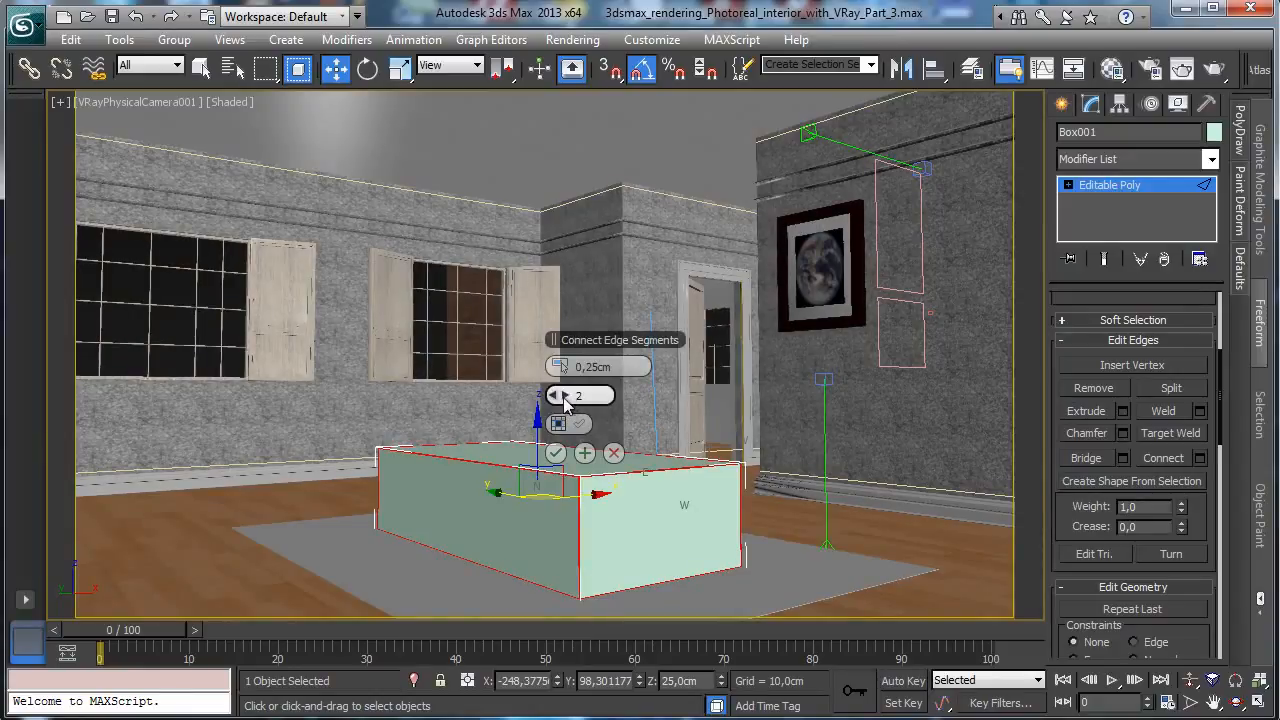
left_click(556, 452)
left_click(1098, 188)
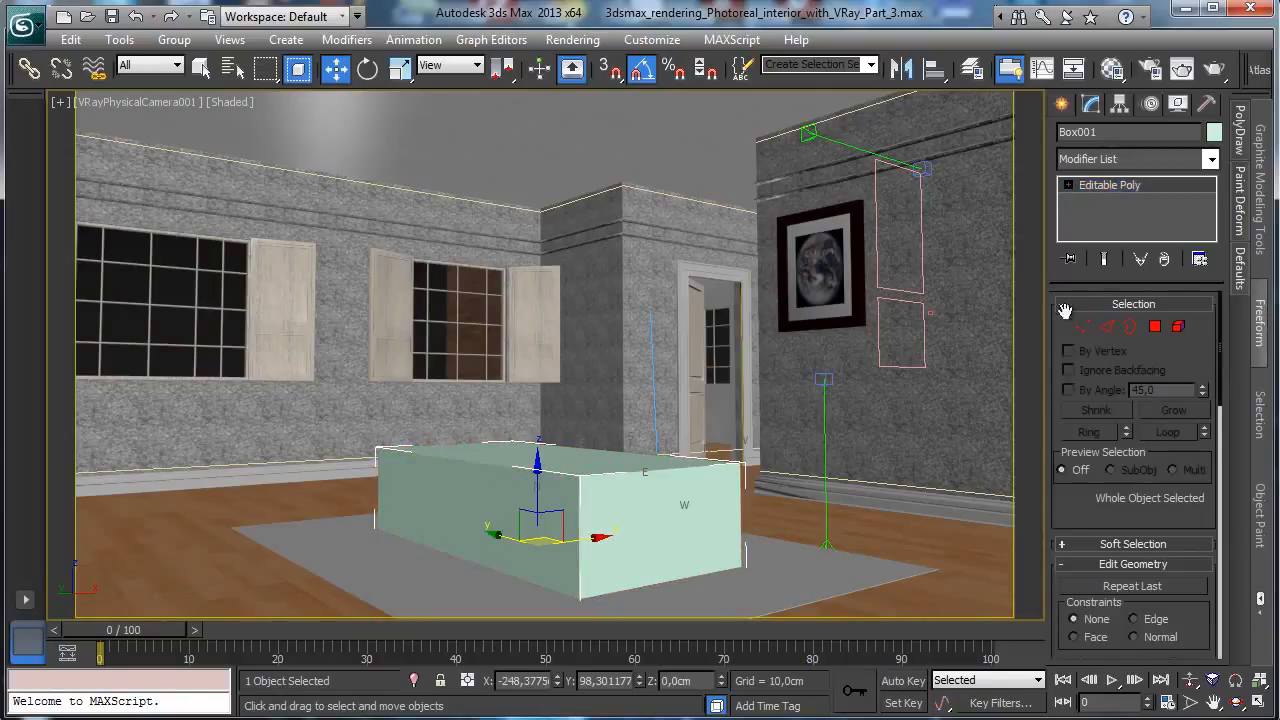
left_click(1260, 702)
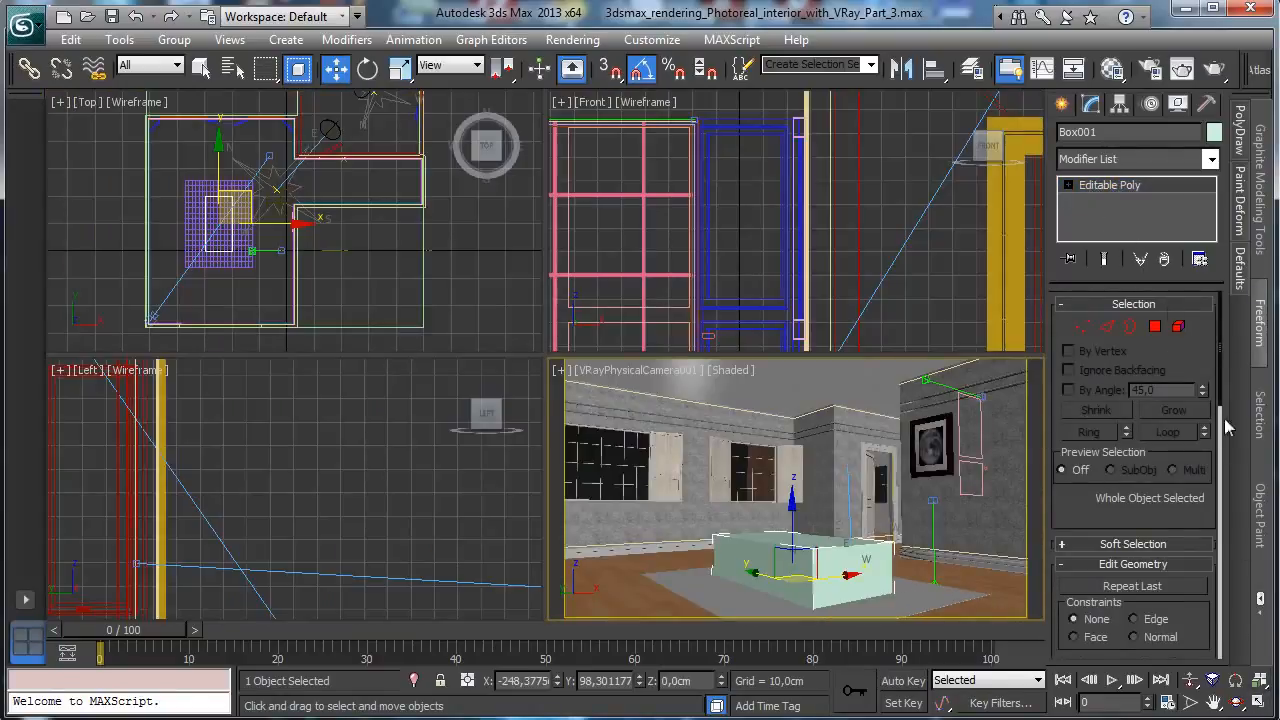
left_click(1062, 104)
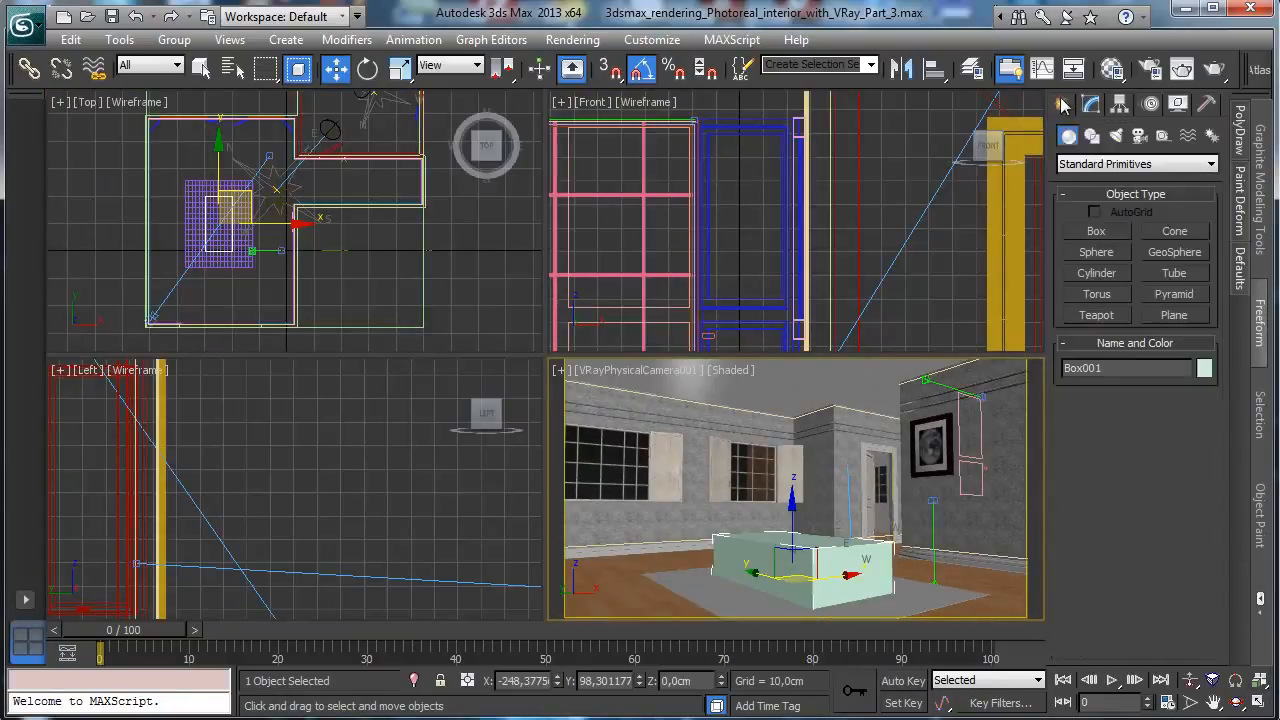
left_click(1100, 231)
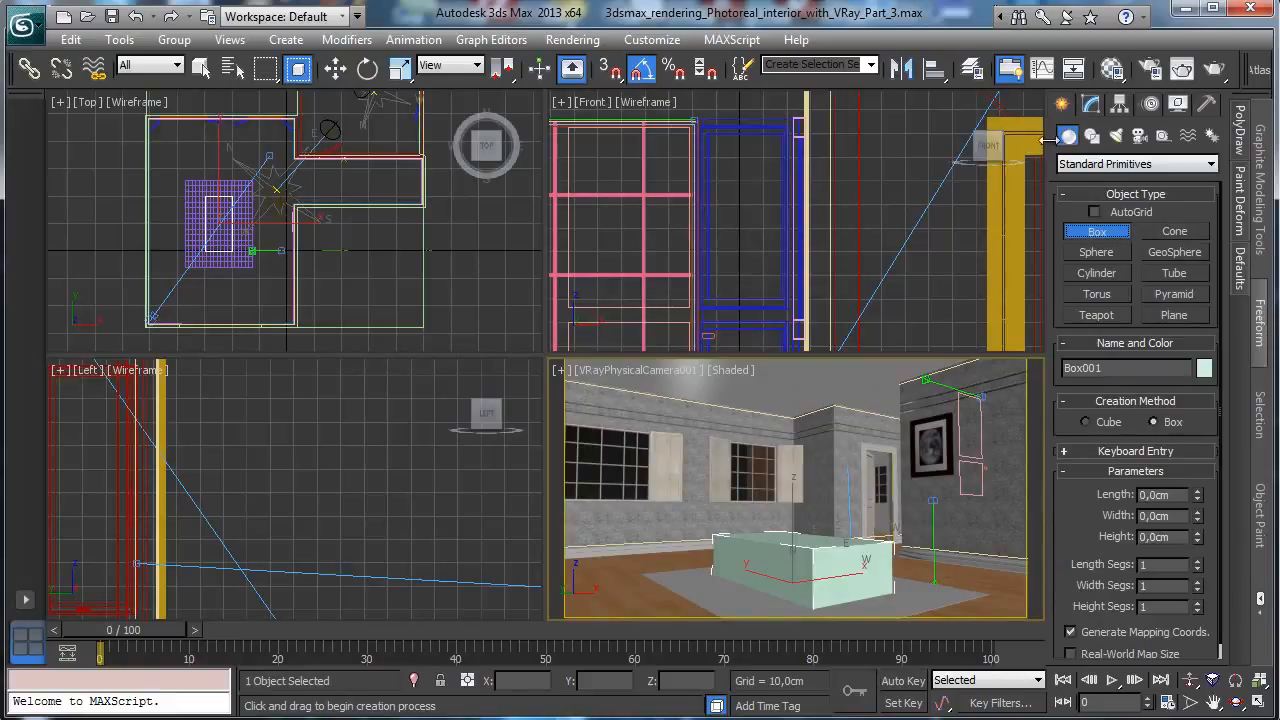
left_click(200, 68)
Clone the box in the Top view while scaling the copy along X to about 88%
left_click(399, 68)
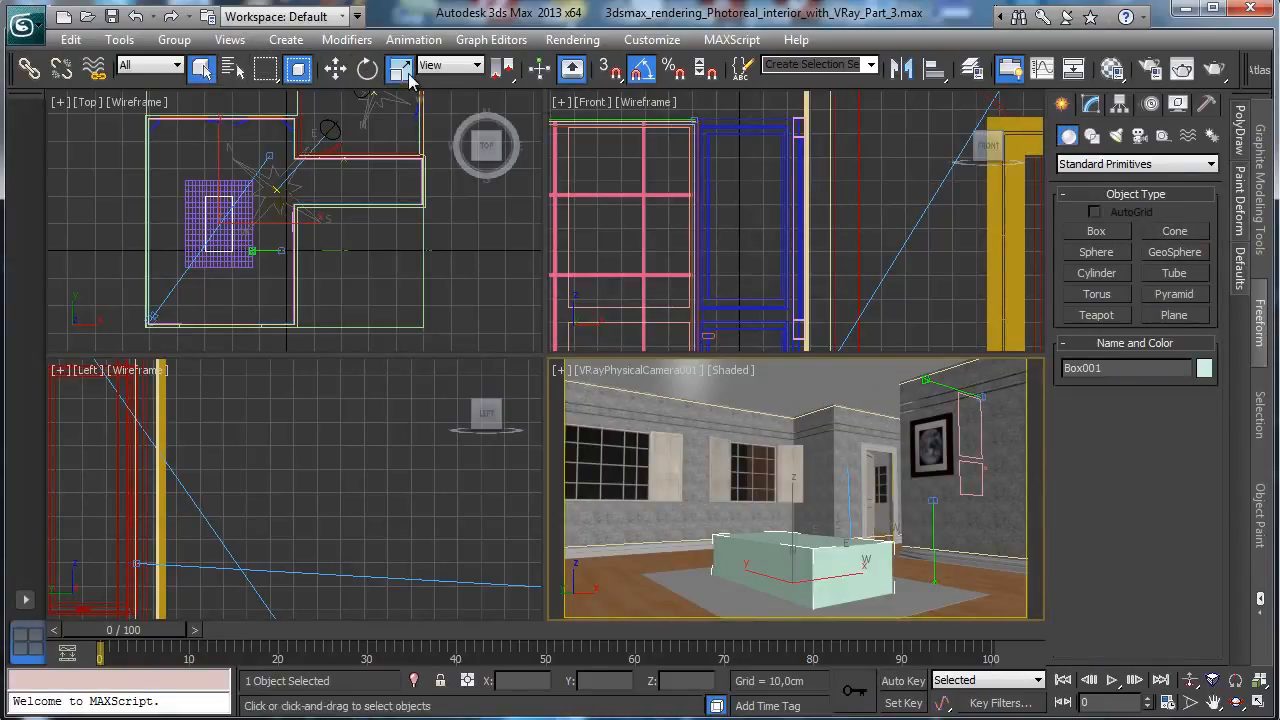
left_click(267, 168)
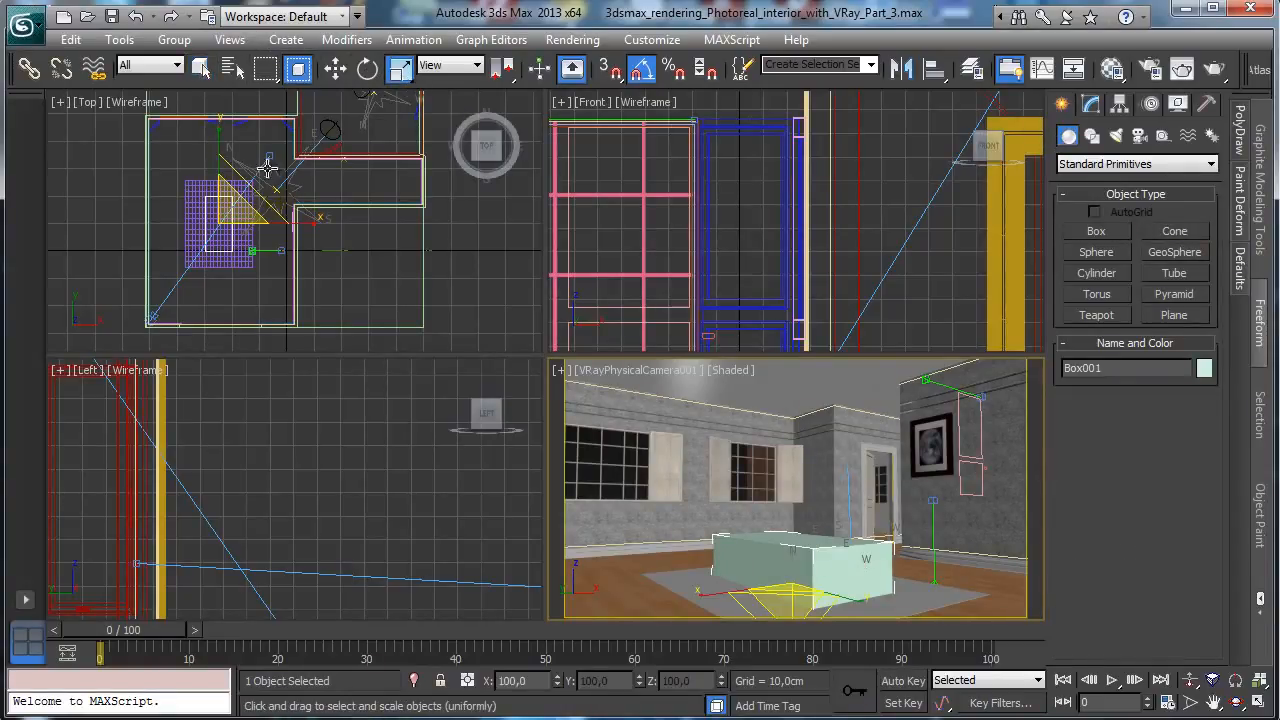
right_click(316, 224)
mouse_move(312, 223)
left_mouse_down("shift")
mouse_move(274, 224)
mouse_move(304, 221)
left_mouse_up("shift")
left_click(645, 453)
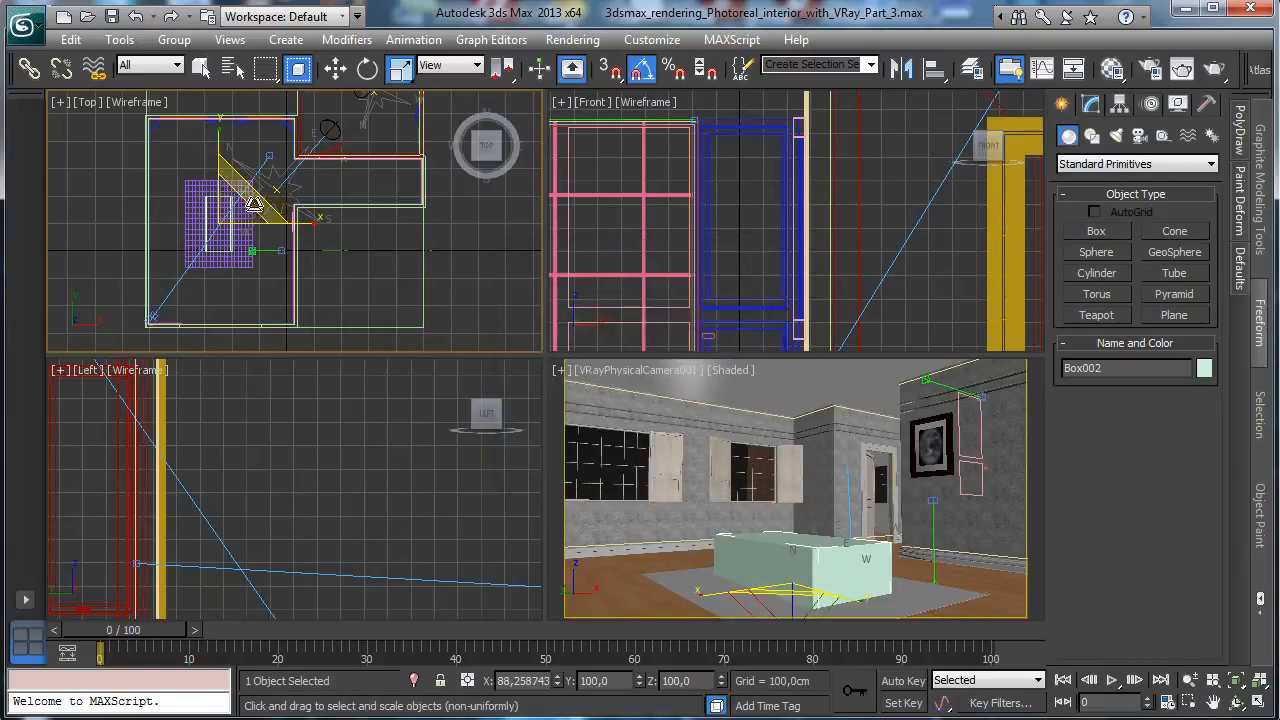
Adjust the cloned box's scale in the Top view to about 92% along X and 95% along Y
left_click(1234, 682)
key("alt+w")
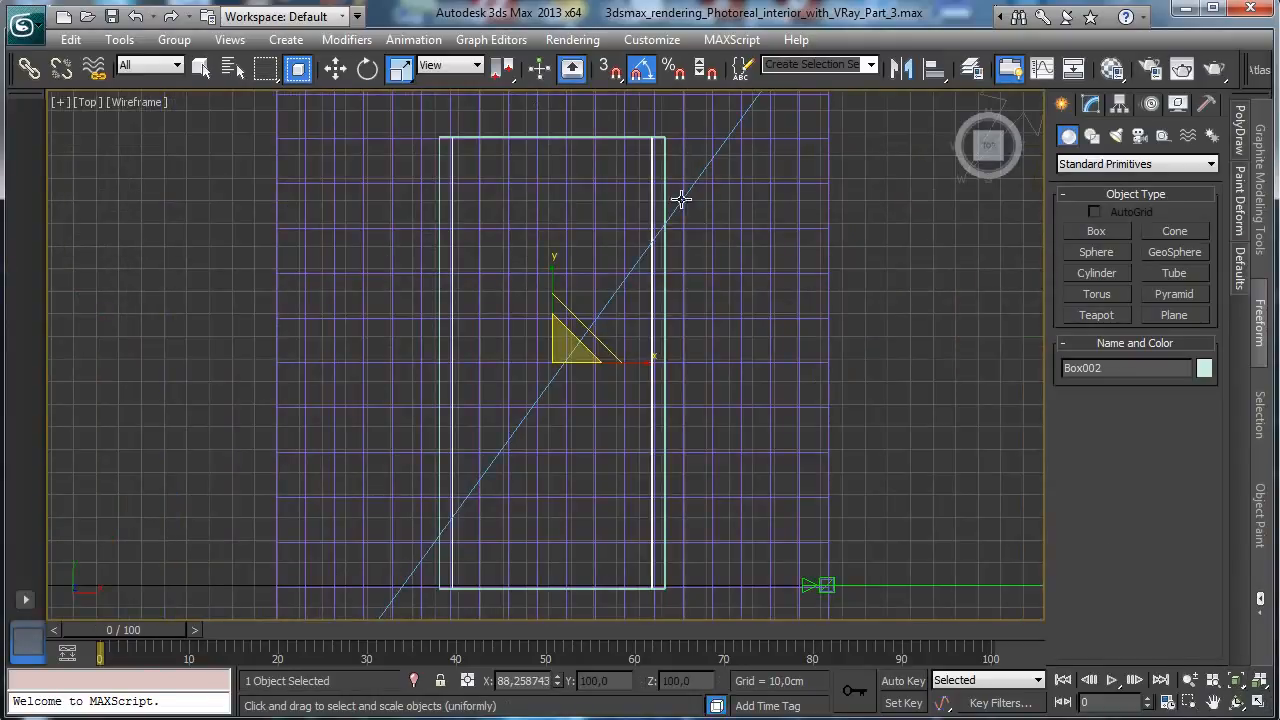
left_click_drag(646, 363, 649, 364)
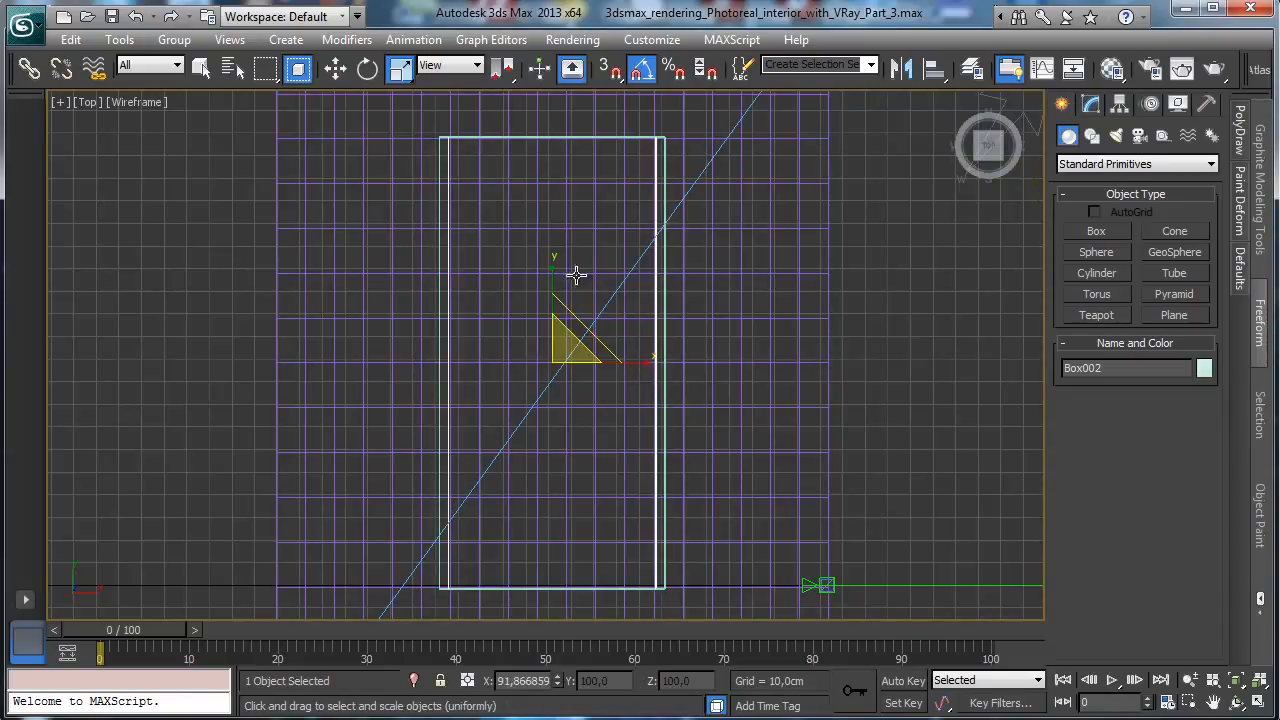
left_click_drag(556, 269, 559, 274)
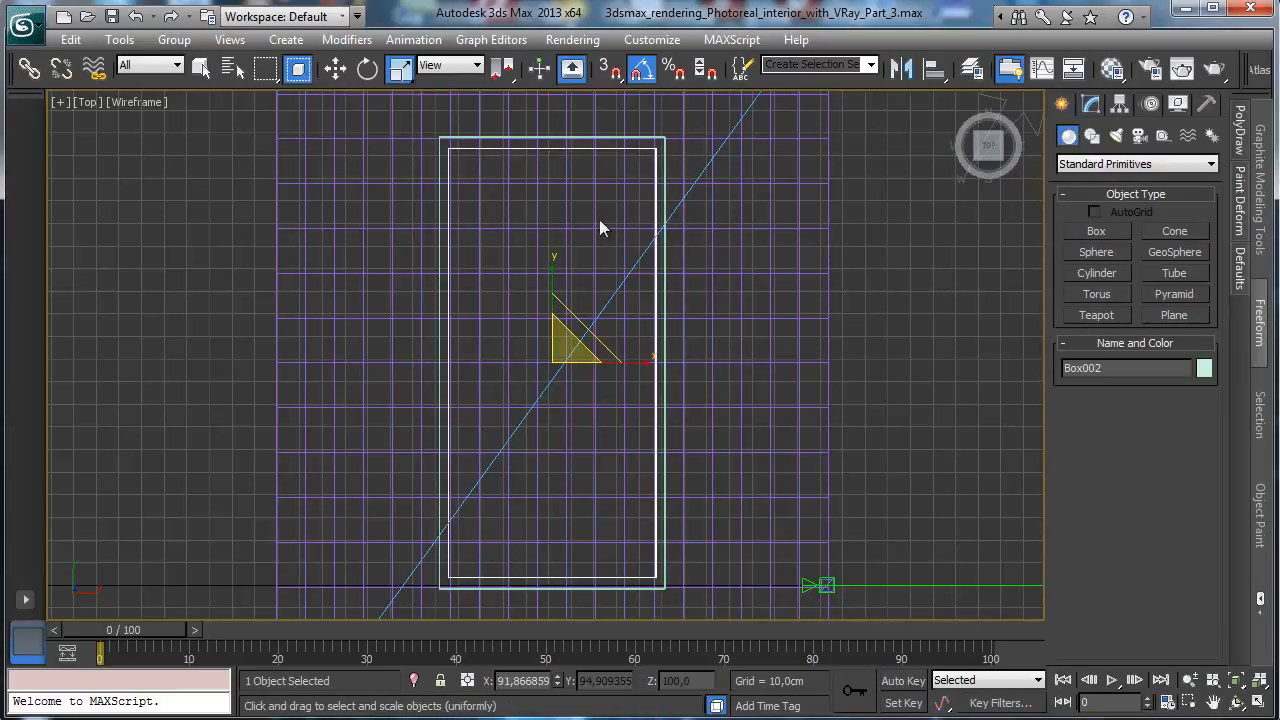
left_click(335, 68)
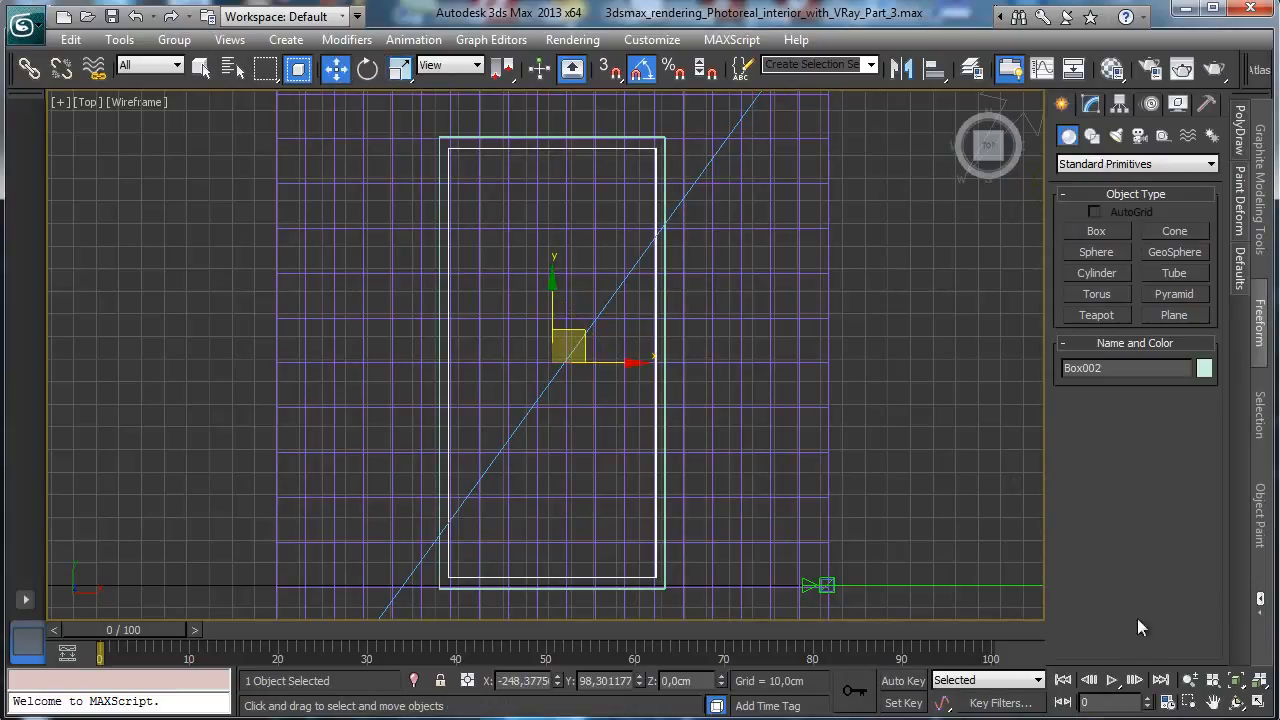
left_click(1257, 702)
right_click(826, 406)
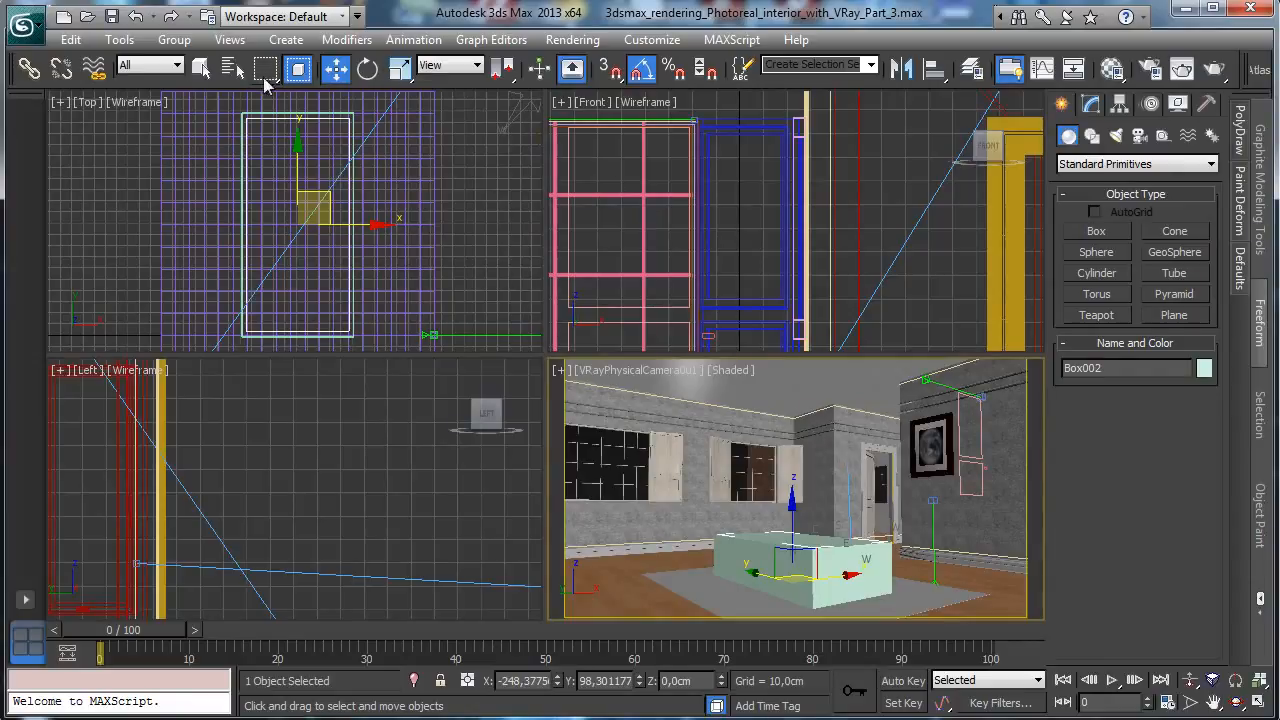
Stretch the cloned box taller in the Left view and lower it to about -10.7 cm in Z
right_click(363, 492)
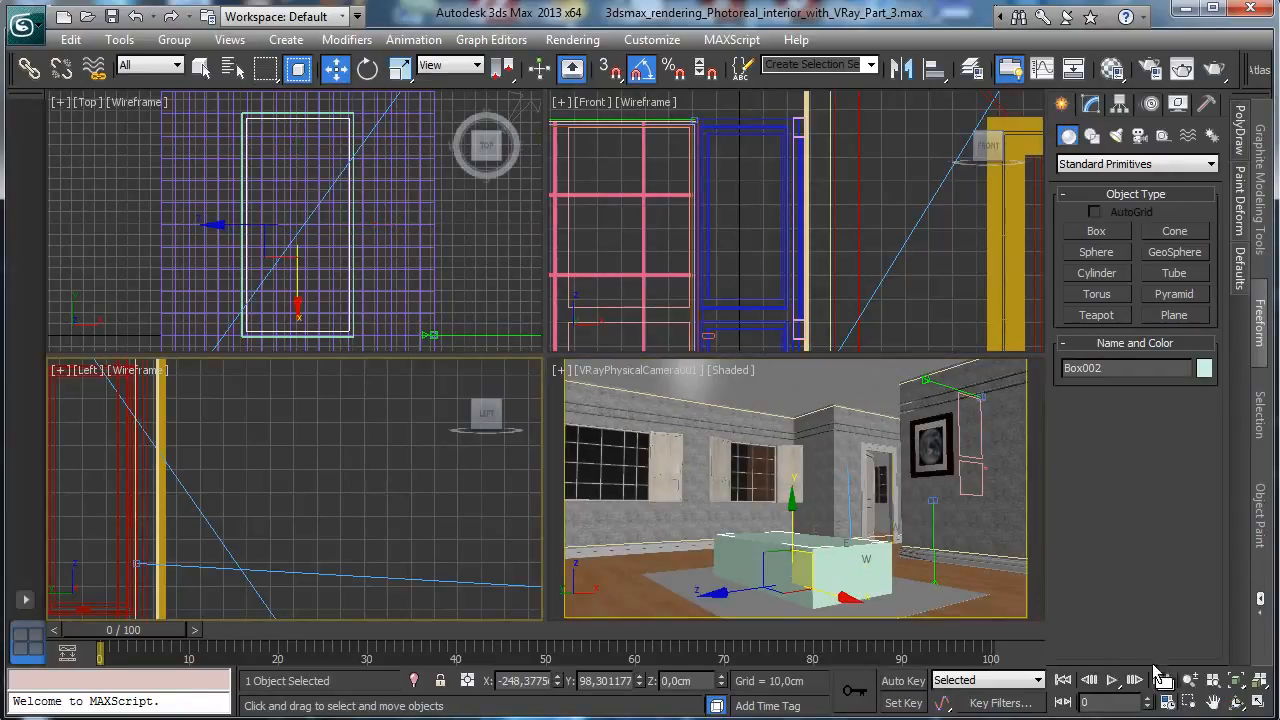
left_click(1236, 680)
left_click_drag(399, 67, 400, 142)
left_click_drag(298, 452, 334, 414)
left_click(335, 67)
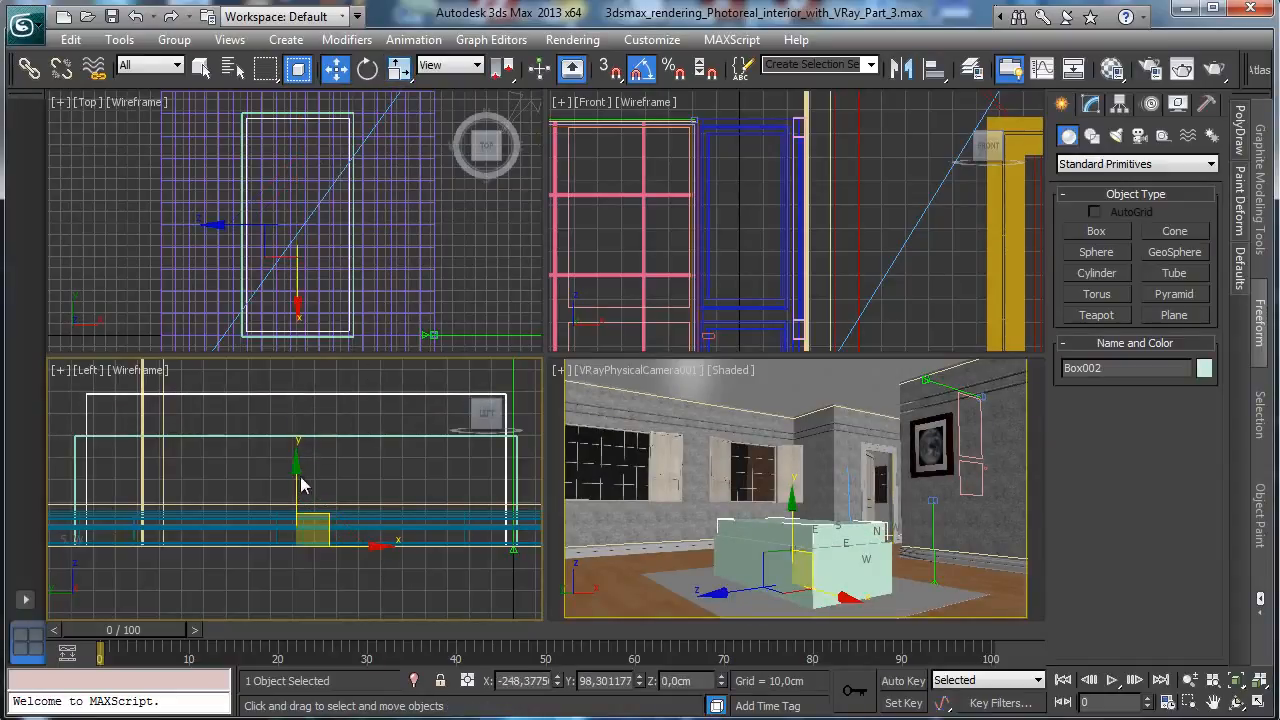
left_click_drag(298, 475, 296, 498)
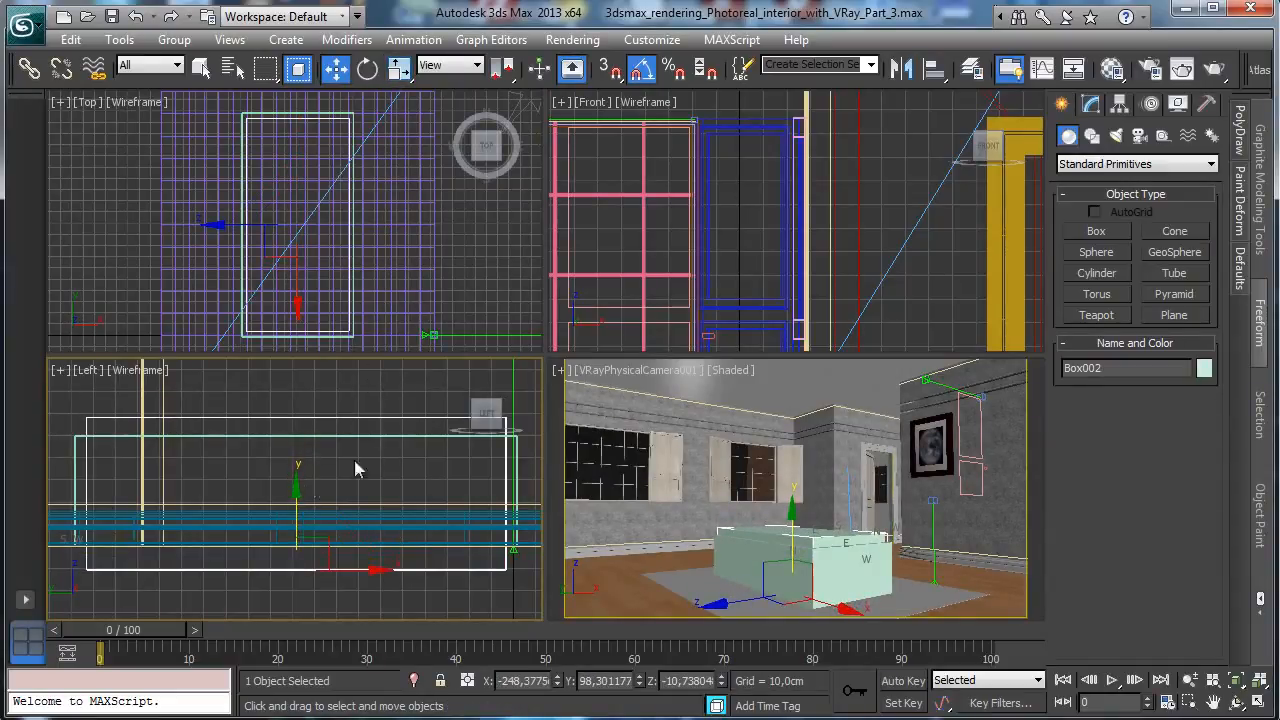
Clone the stretched box as an independent copy and reduce the copy's height in the Left view to about 100.6%
left_click(70, 42)
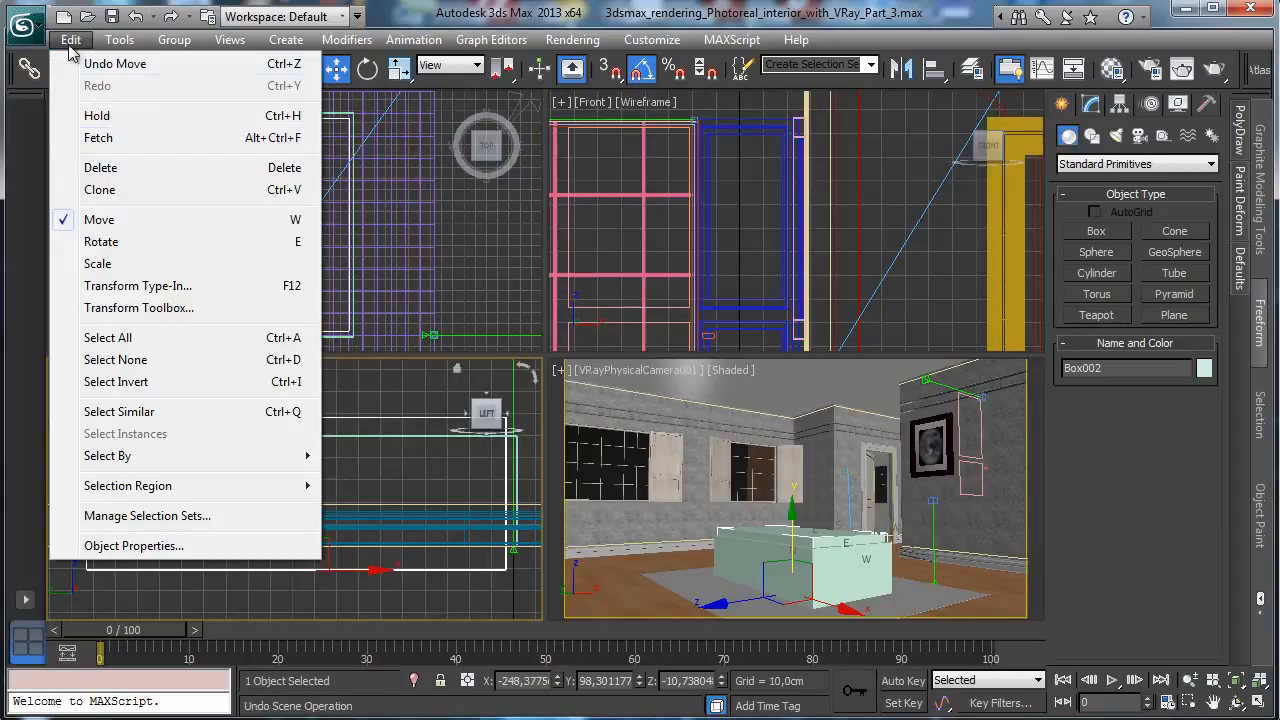
left_click(100, 189)
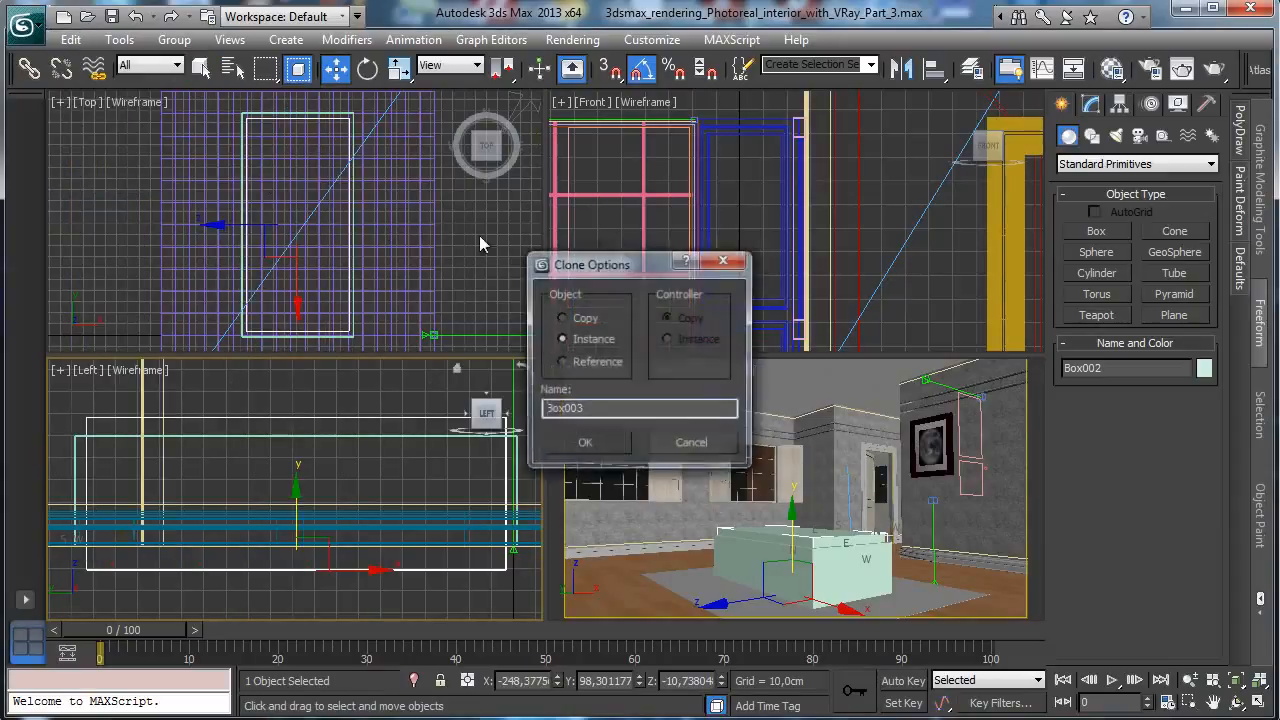
left_click(590, 318)
left_click(584, 443)
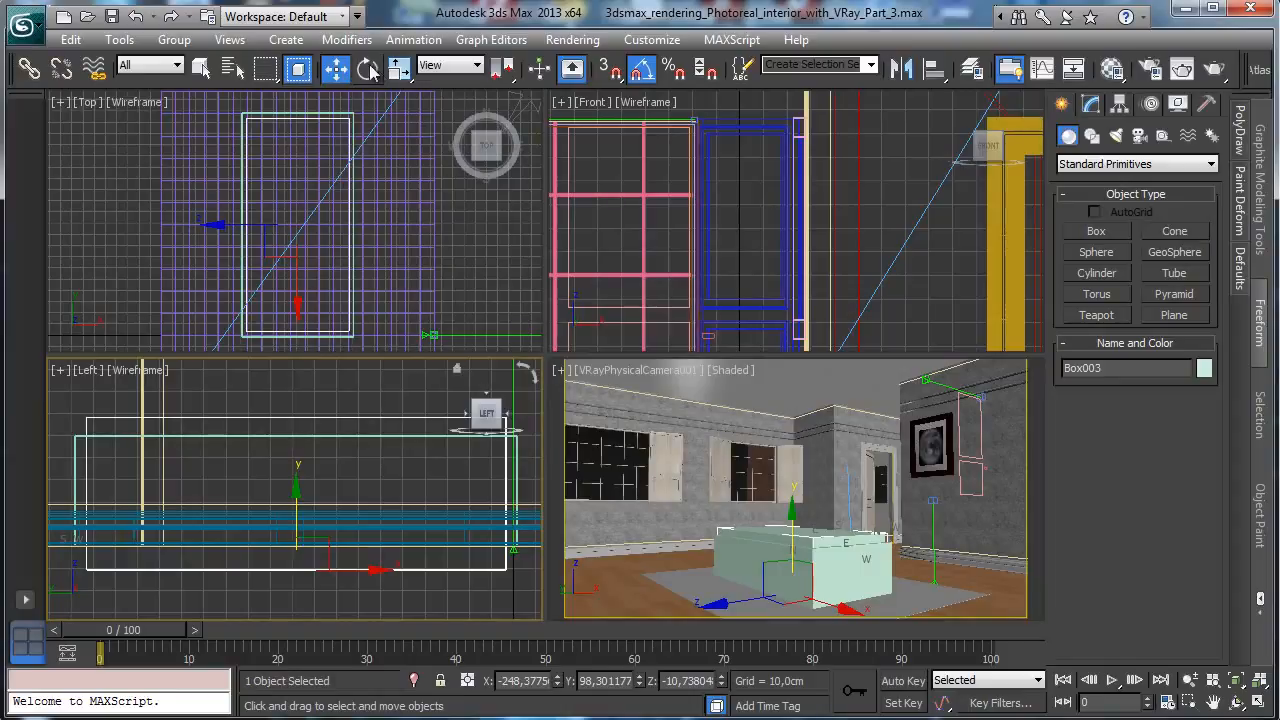
left_click(399, 68)
left_click_drag(294, 471, 296, 498)
Widen the second copy along X in the Top view to about 133% and raise it to about -2.9 cm in Z
right_click(357, 229)
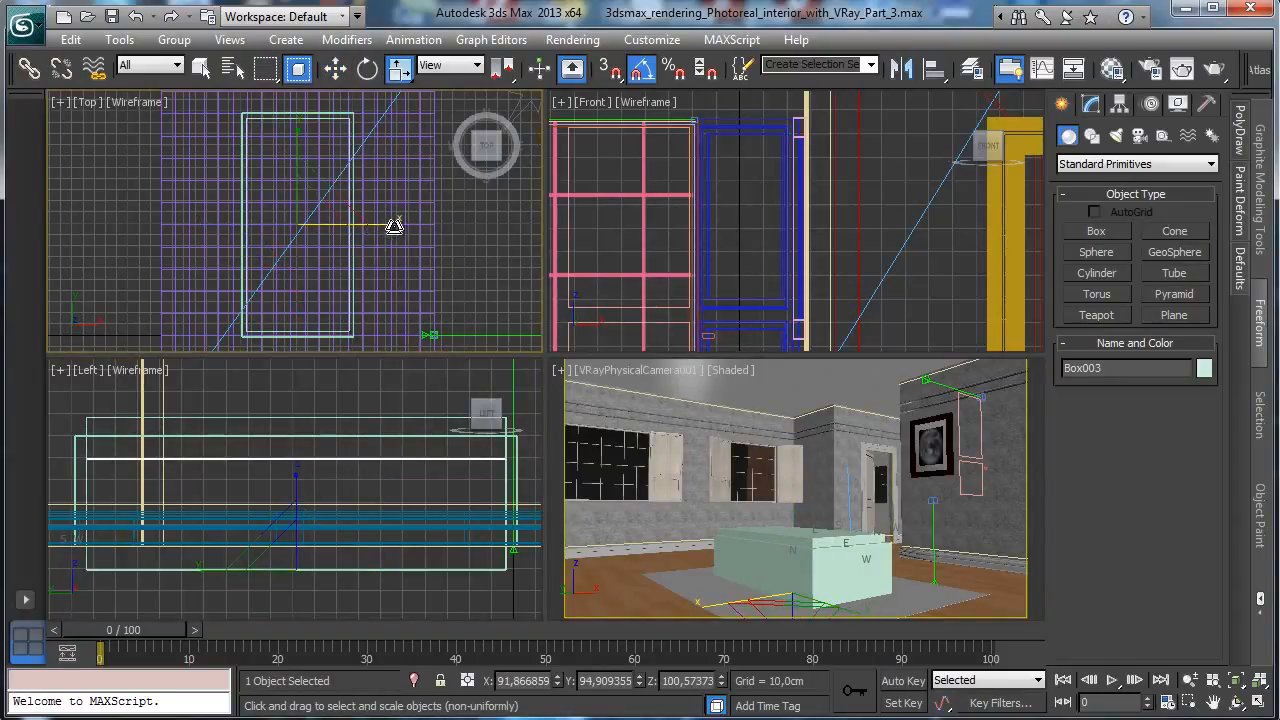
left_click_drag(394, 226, 427, 229)
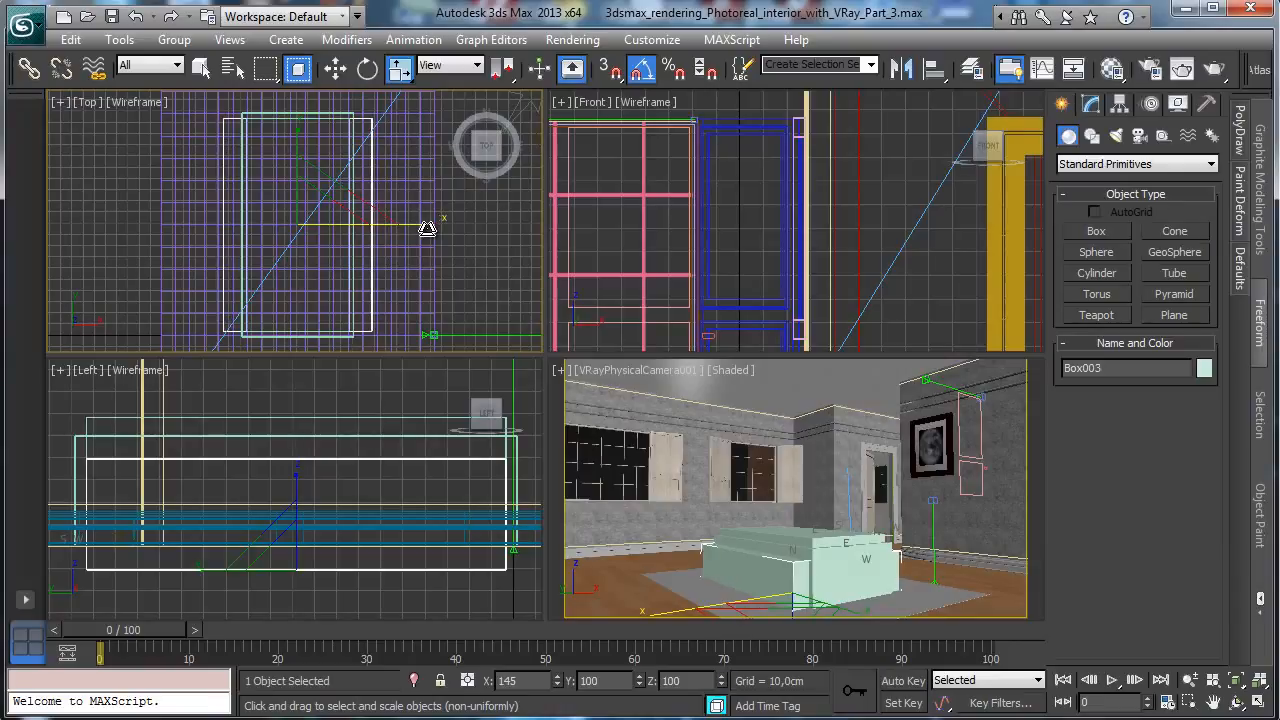
left_click(335, 68)
right_click(278, 485)
left_click_drag(294, 495, 300, 476)
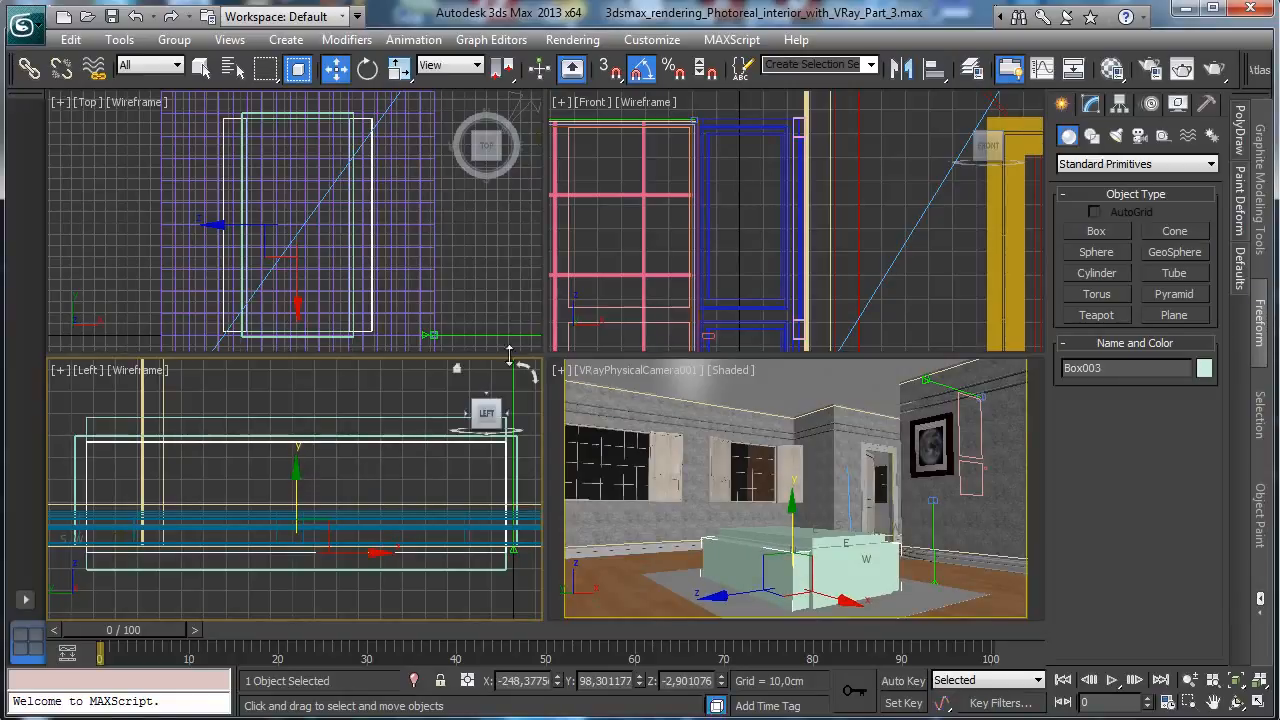
Clone the widened box as a copy and scale it in the Top view to about 92% along X and 108% along Y
right_click(434, 237)
left_click(70, 39)
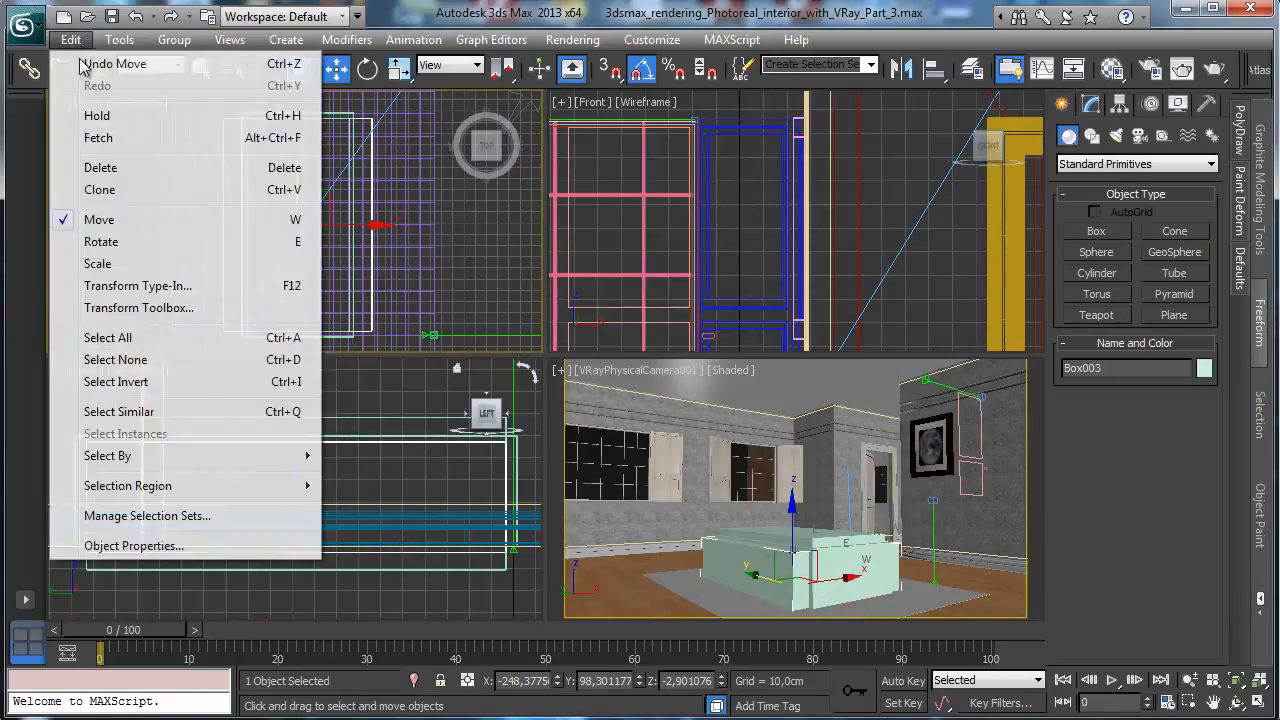
left_click(108, 192)
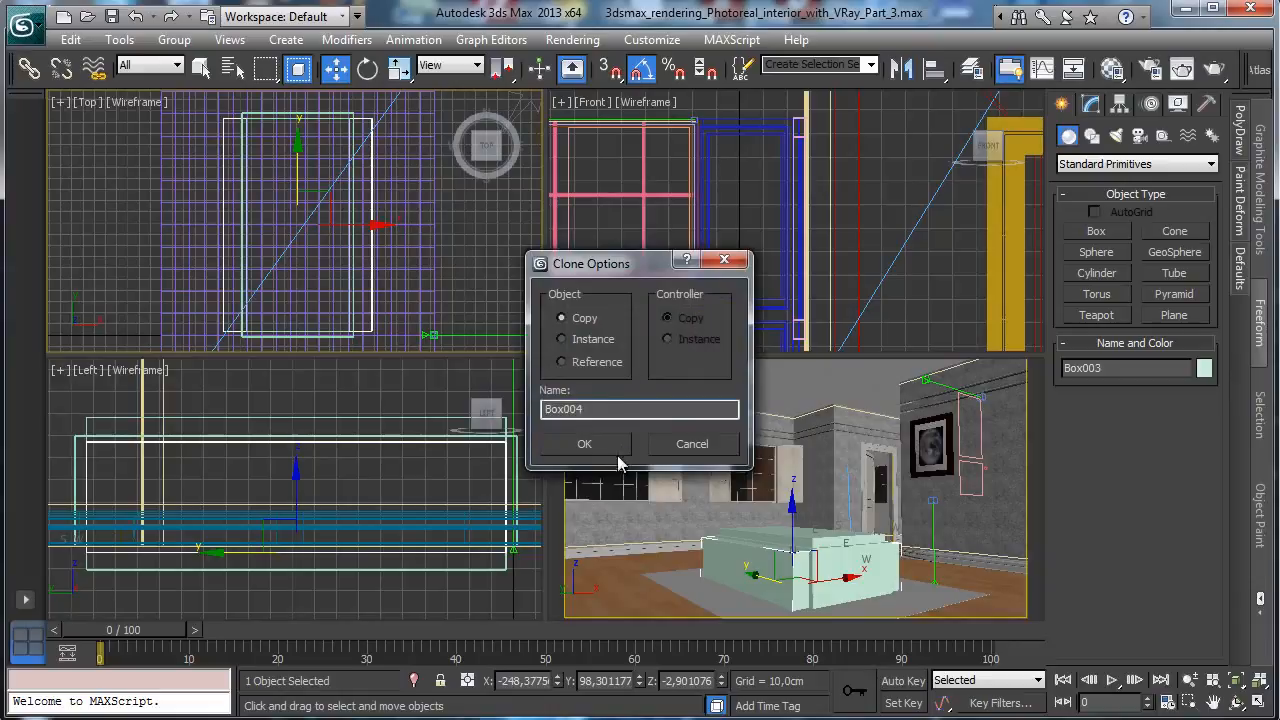
left_click(614, 449)
left_click(398, 67)
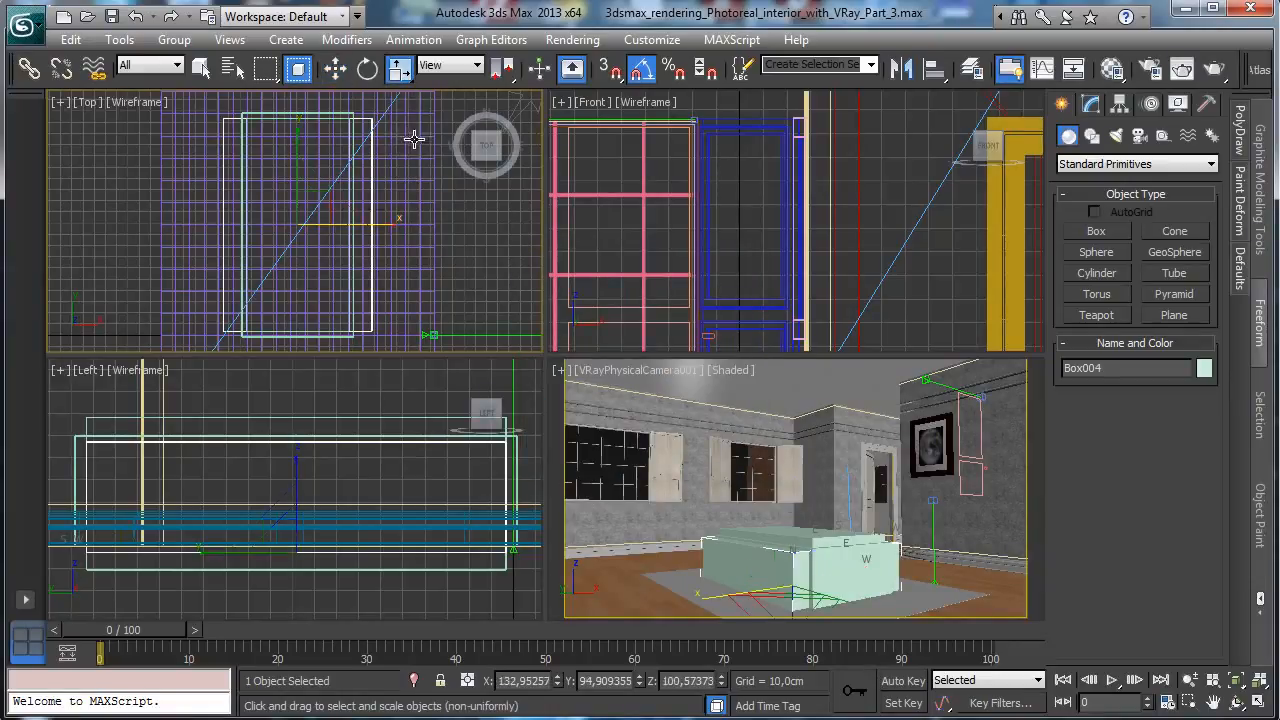
left_click_drag(396, 222, 360, 224)
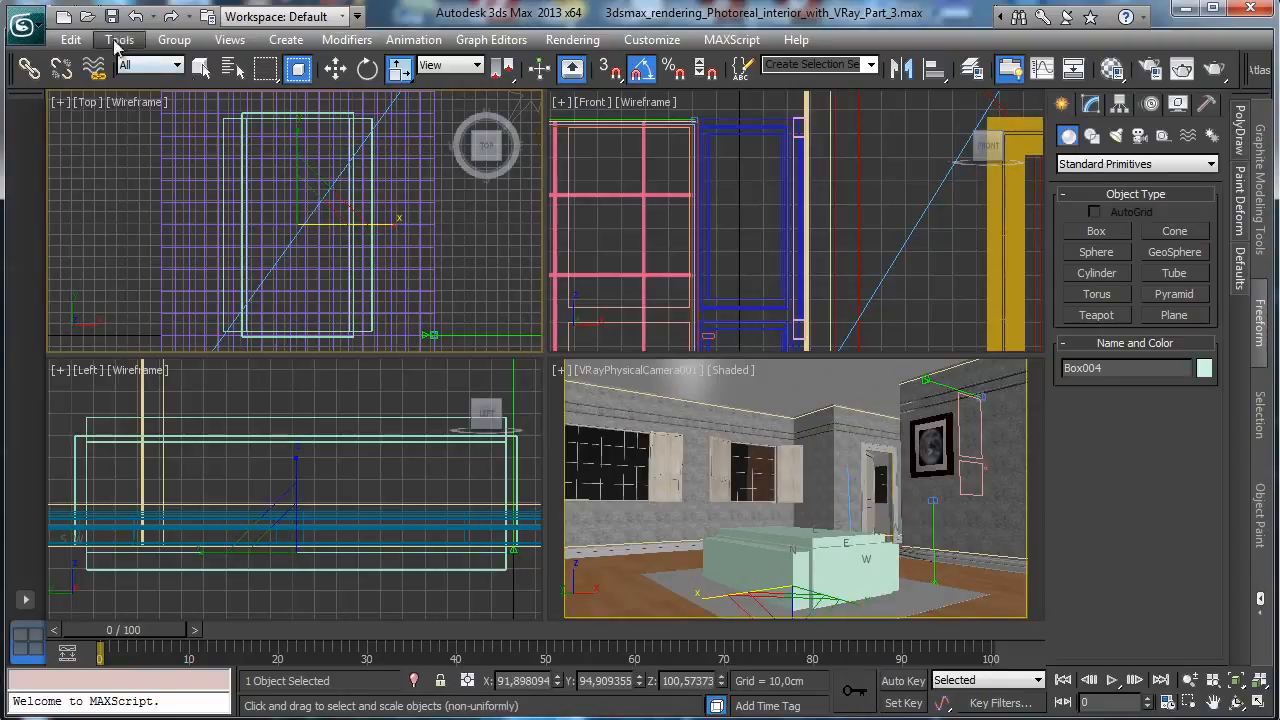
left_click_drag(300, 140, 300, 128)
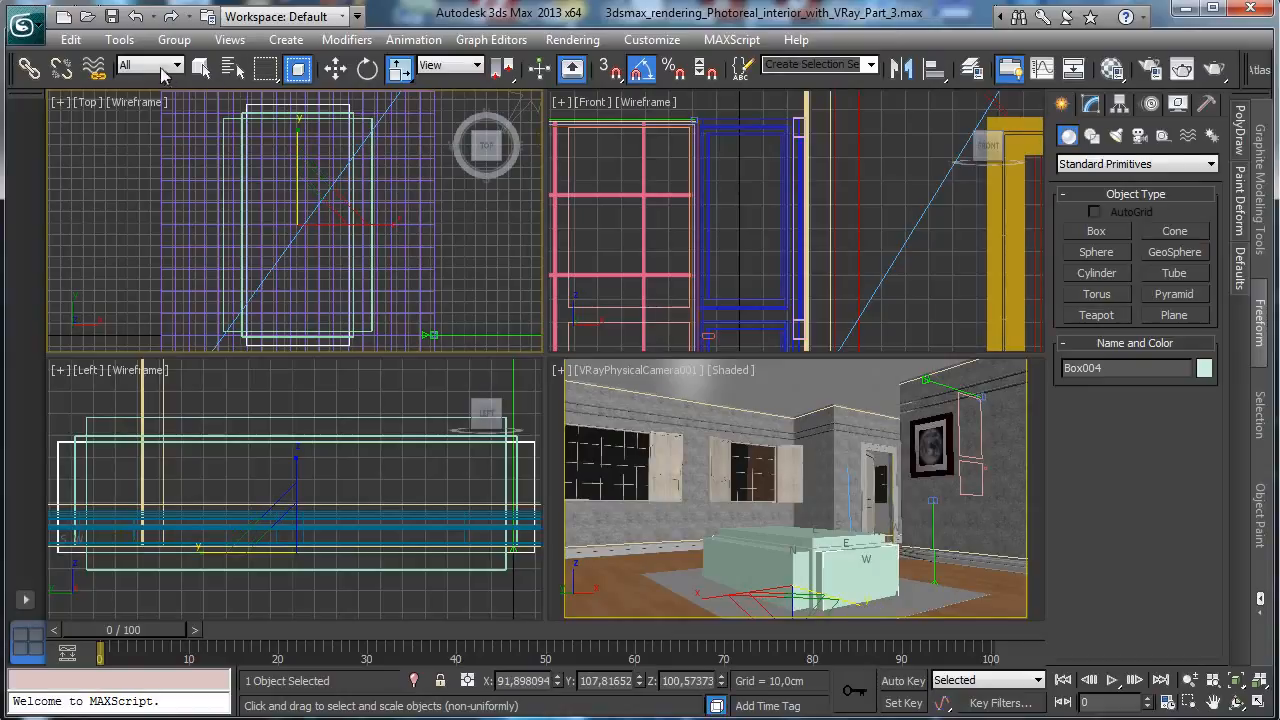
Select the original chamfered box in the enlarged camera view and subtract the tall inner box from it with ProBoolean
left_click(200, 67)
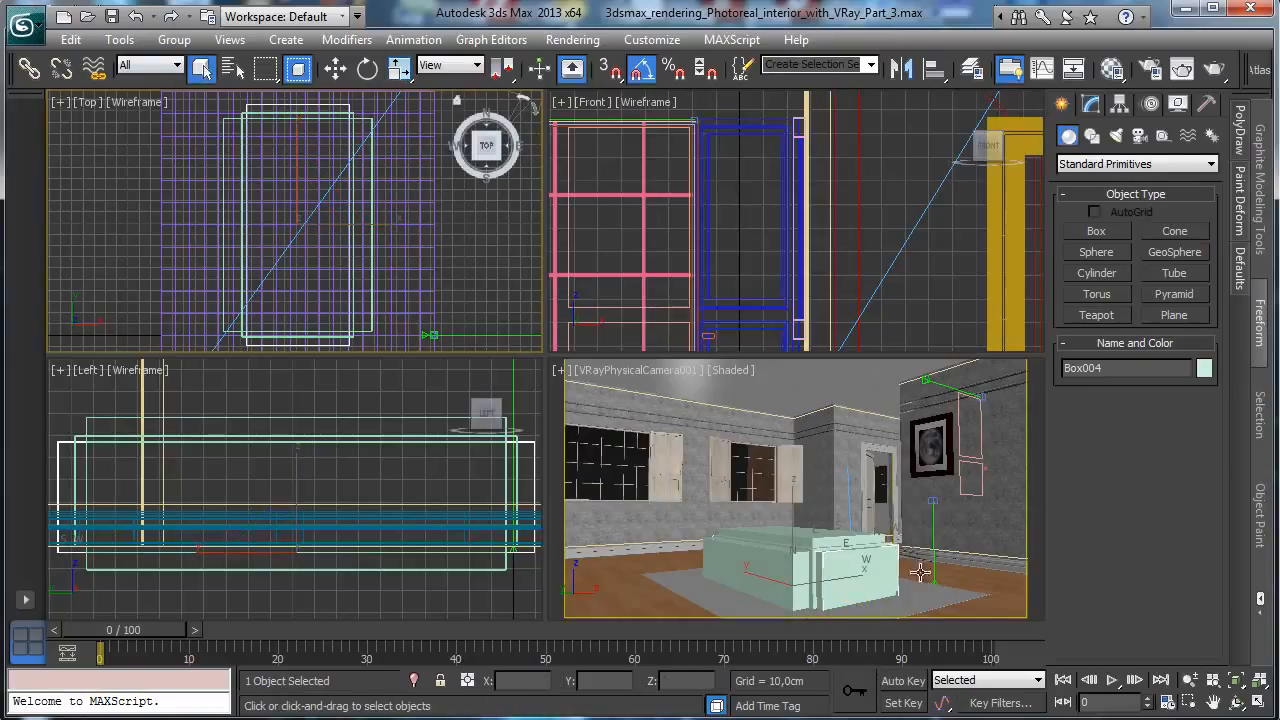
key("alt+w")
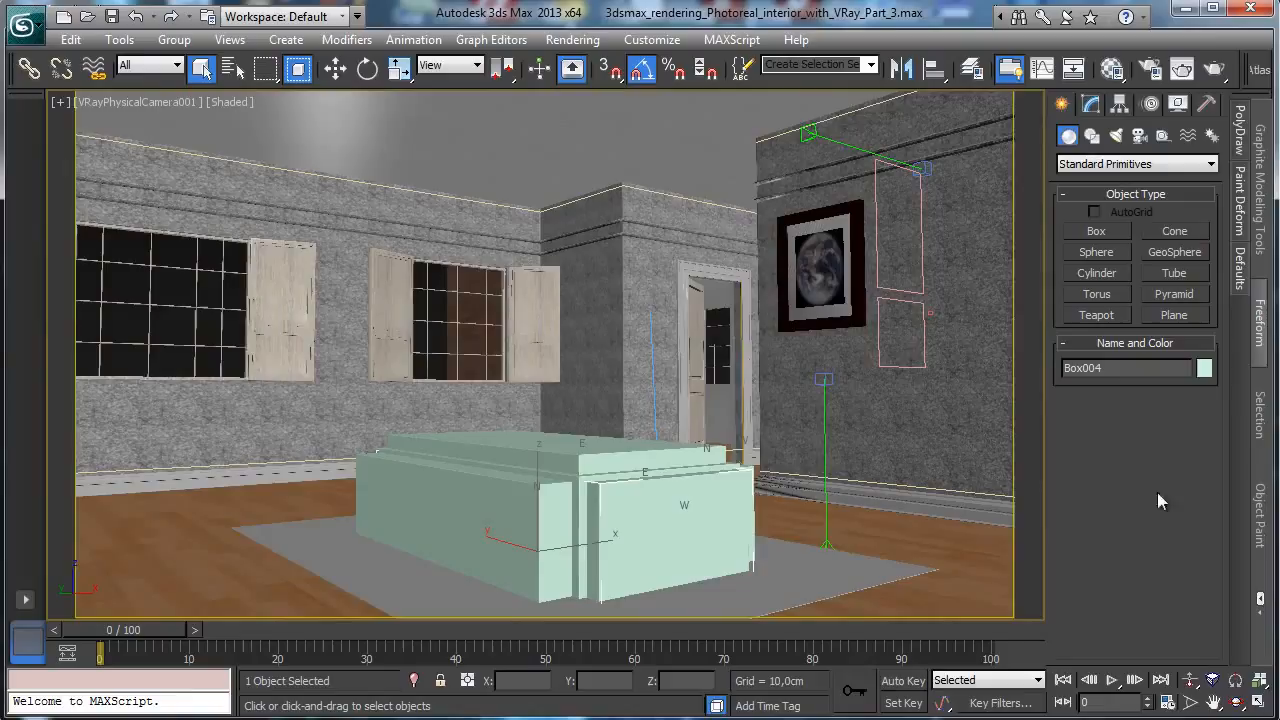
left_click(546, 474)
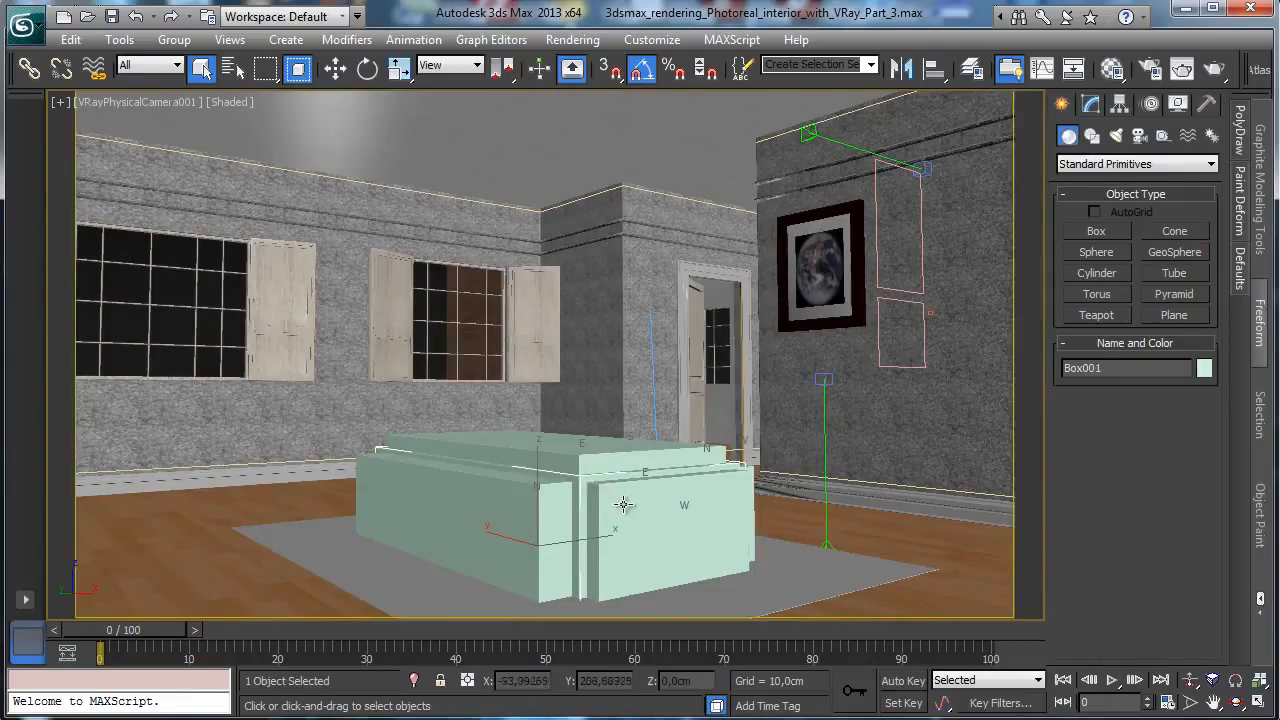
left_click(1075, 164)
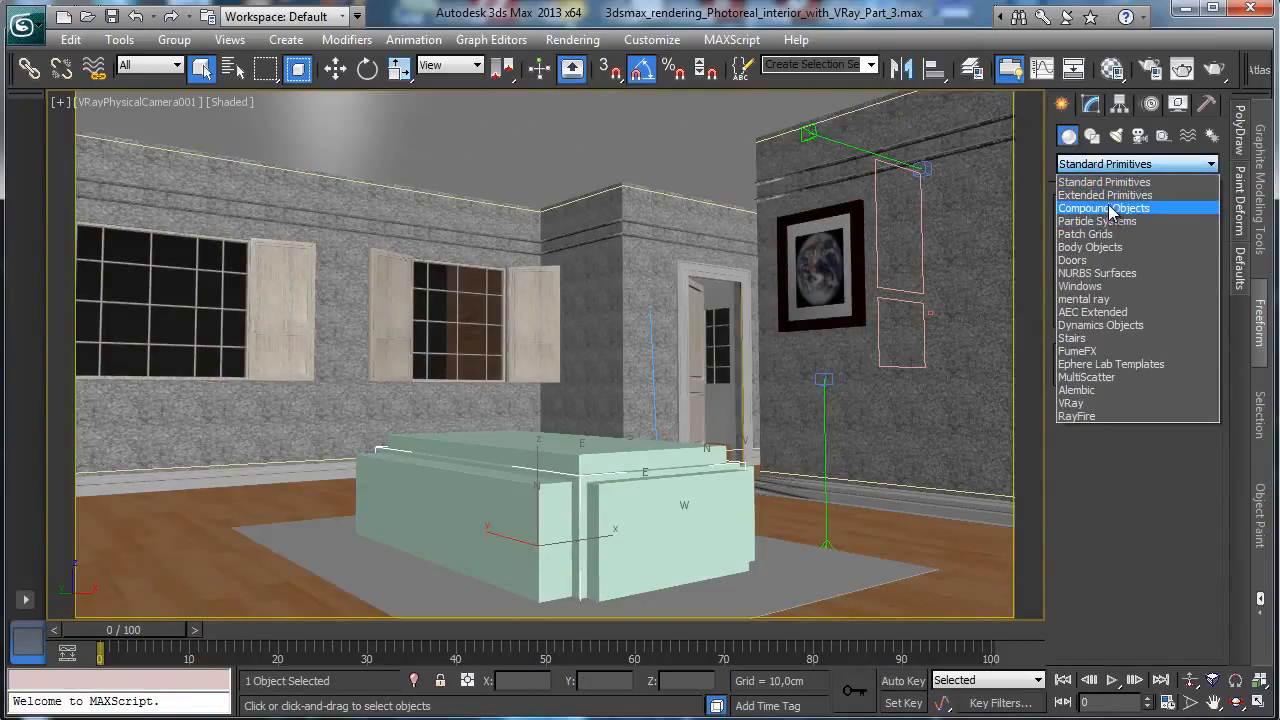
left_click(1110, 209)
left_click(1117, 338)
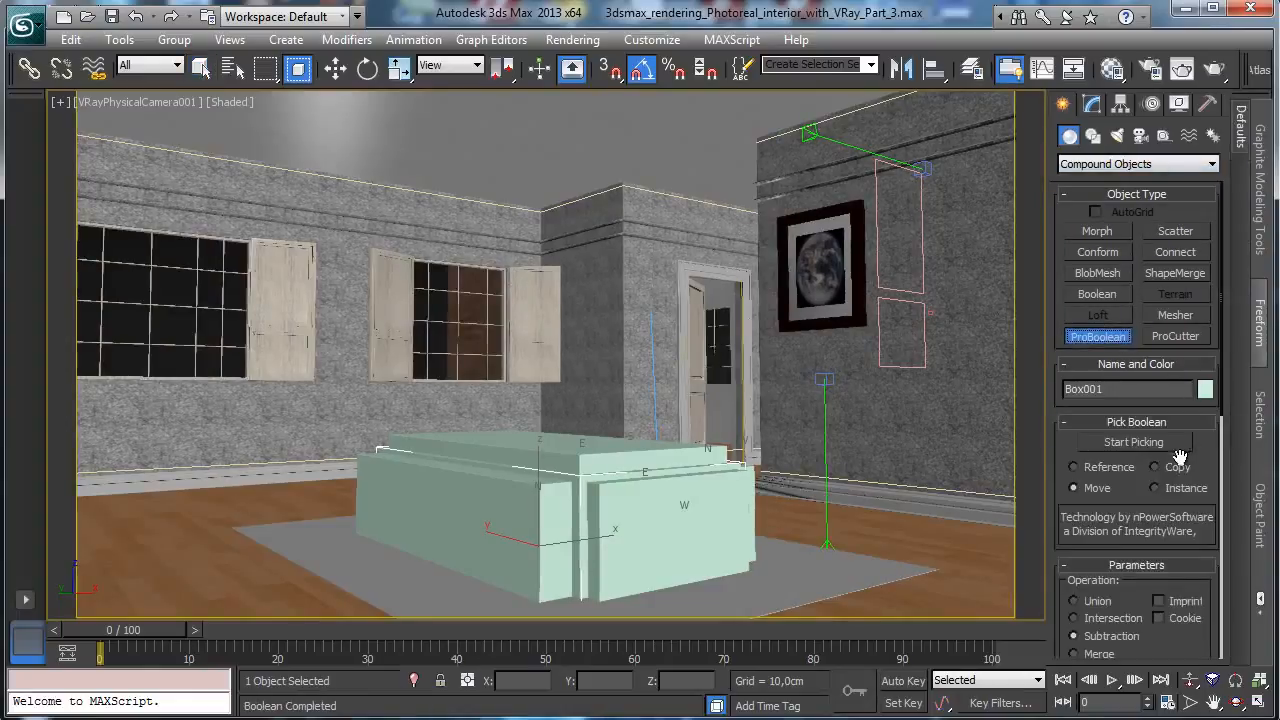
left_click(1140, 442)
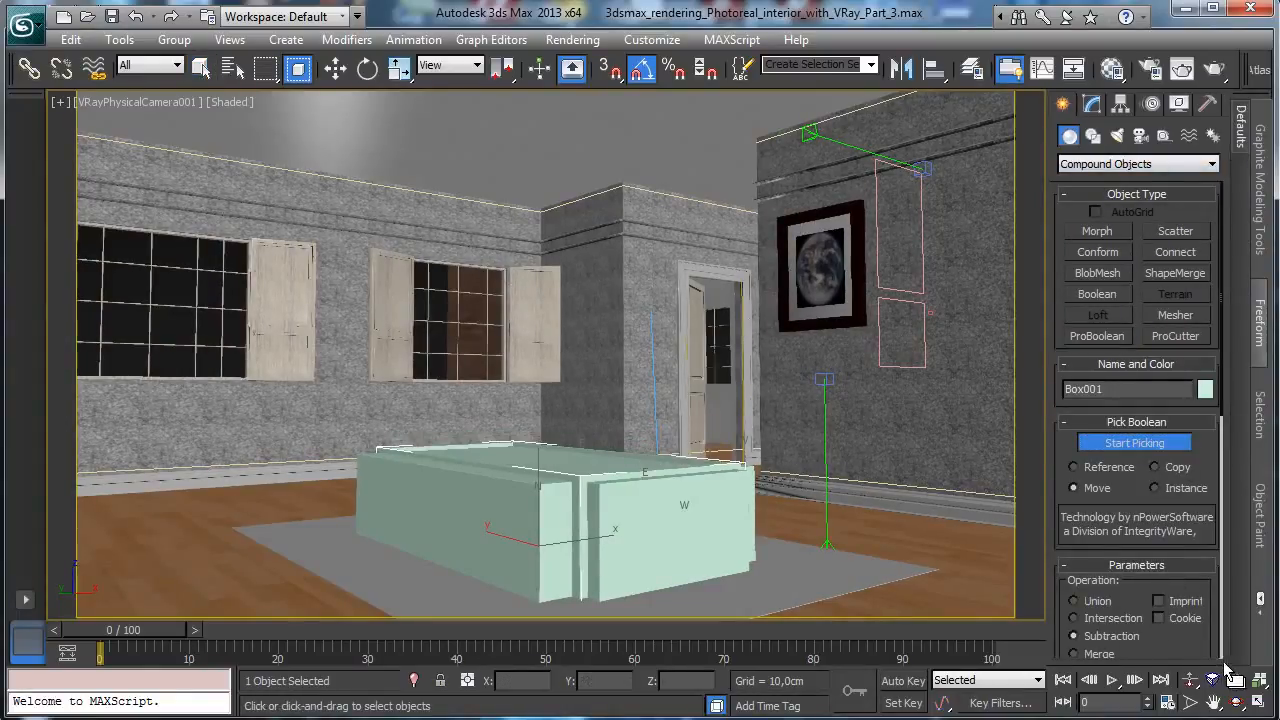
Switch the camera view to Perspective and subtract the two remaining box copies from the original box with ProBoolean
left_click(135, 103)
left_click(184, 180)
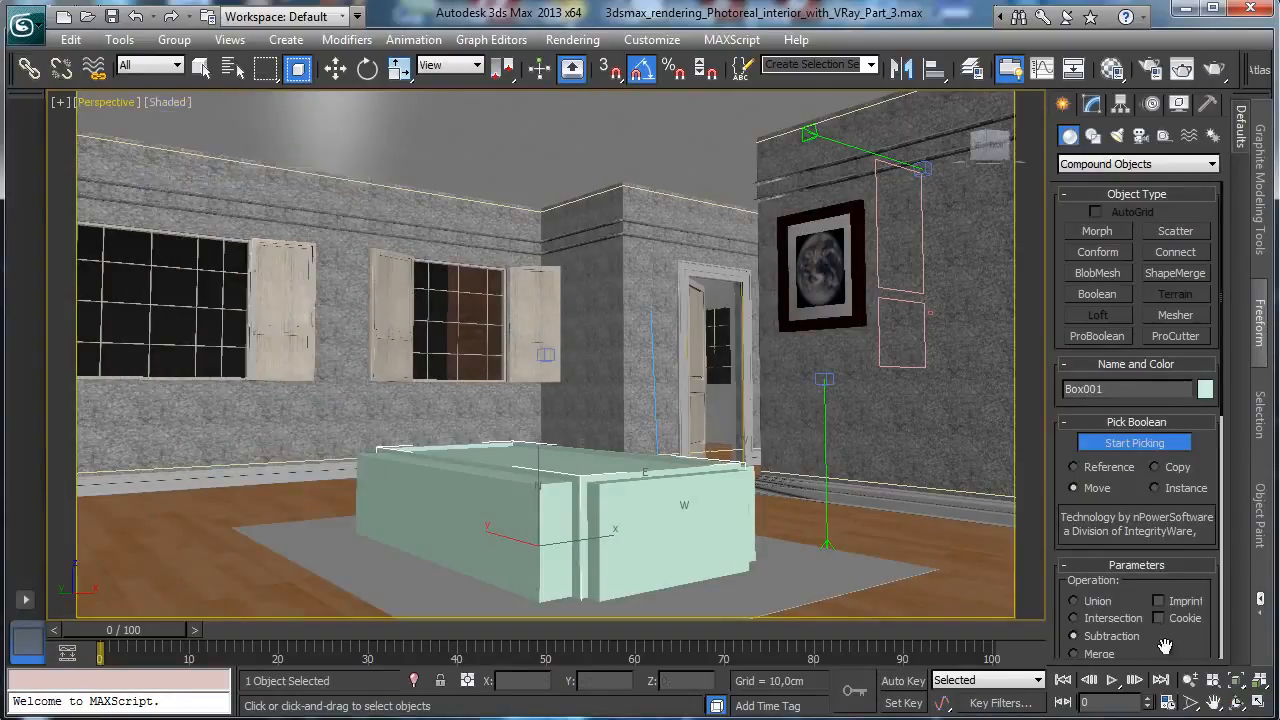
left_click(1237, 682)
left_click(1237, 703)
left_click_drag(564, 370, 586, 443)
left_click(201, 68)
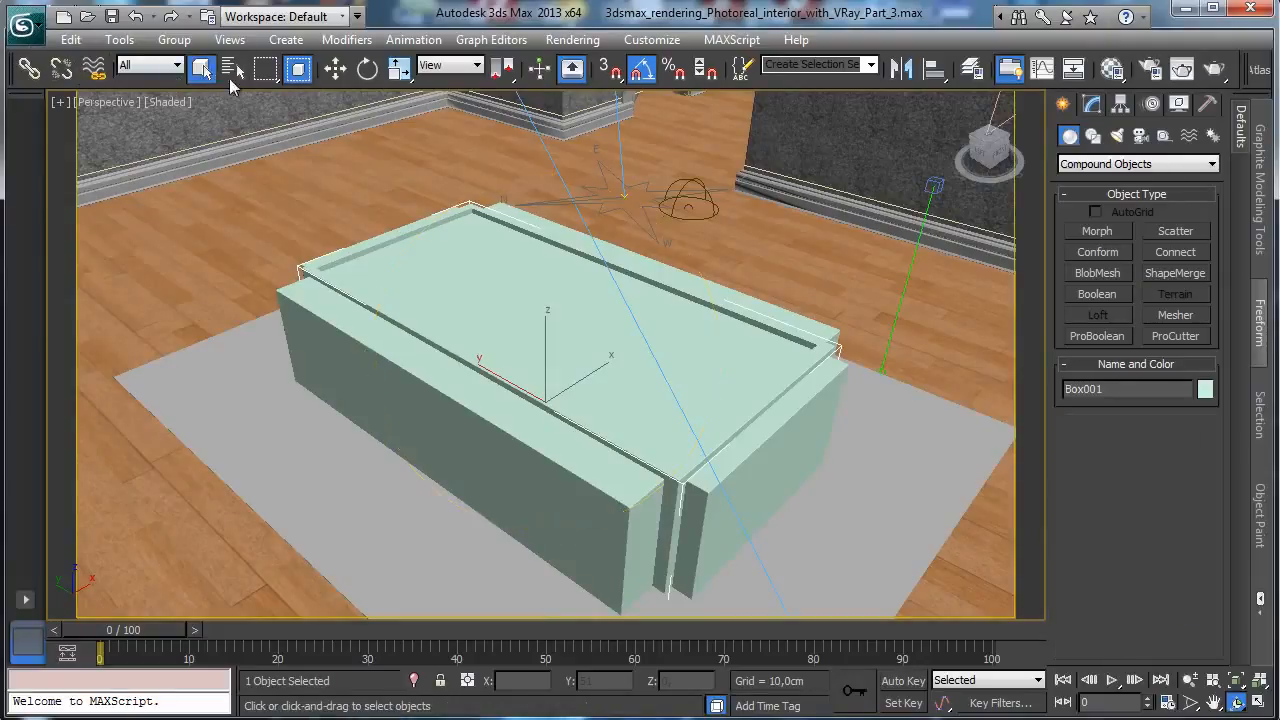
left_click(1091, 104)
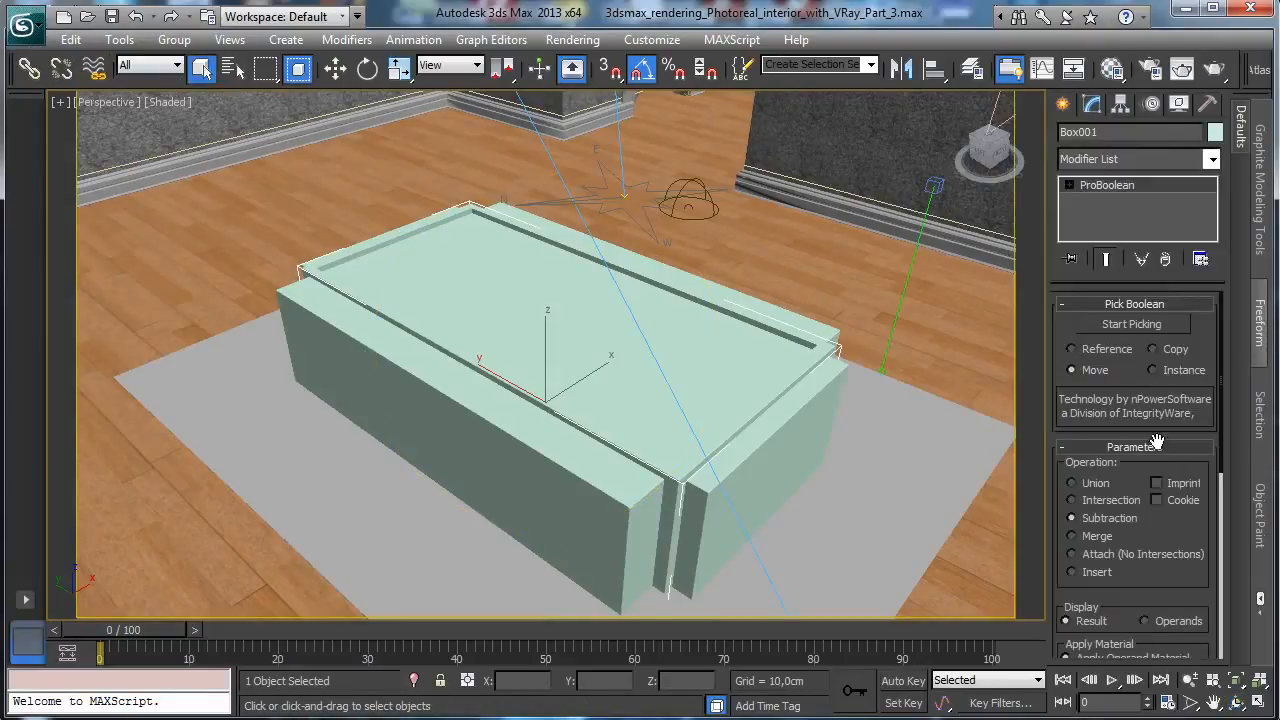
left_click(1148, 326)
left_click(775, 311)
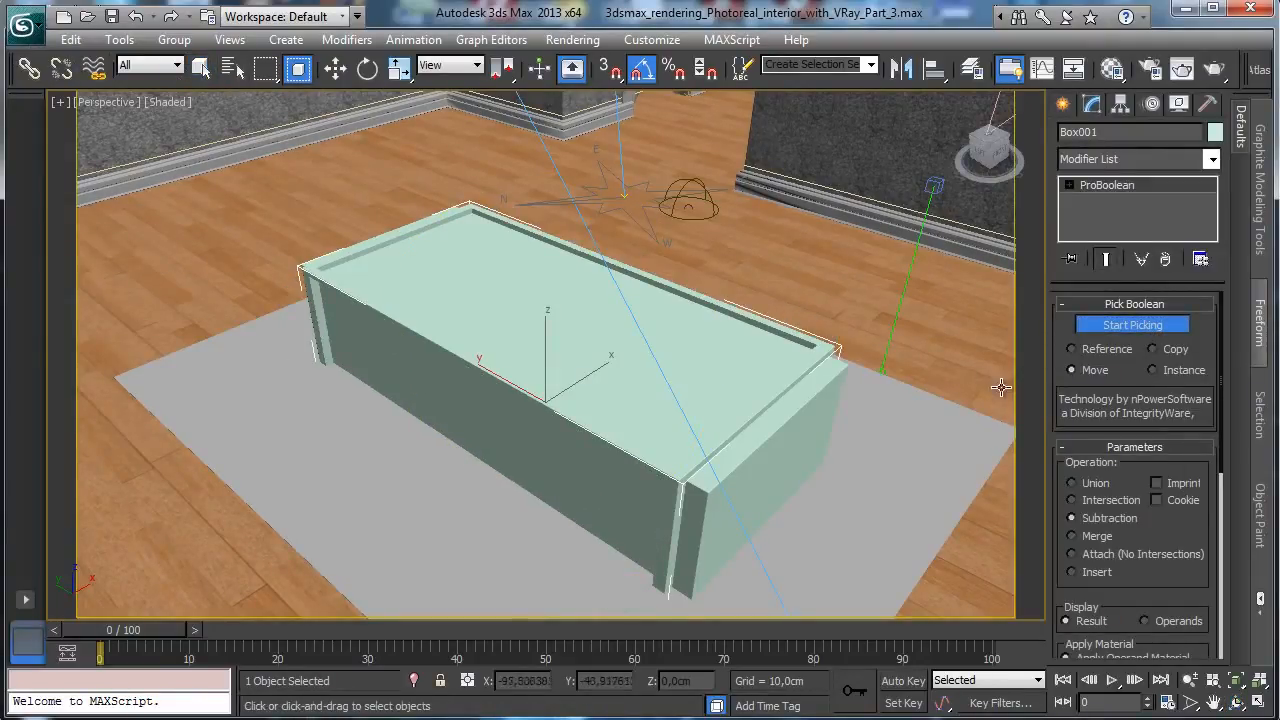
left_click(785, 420)
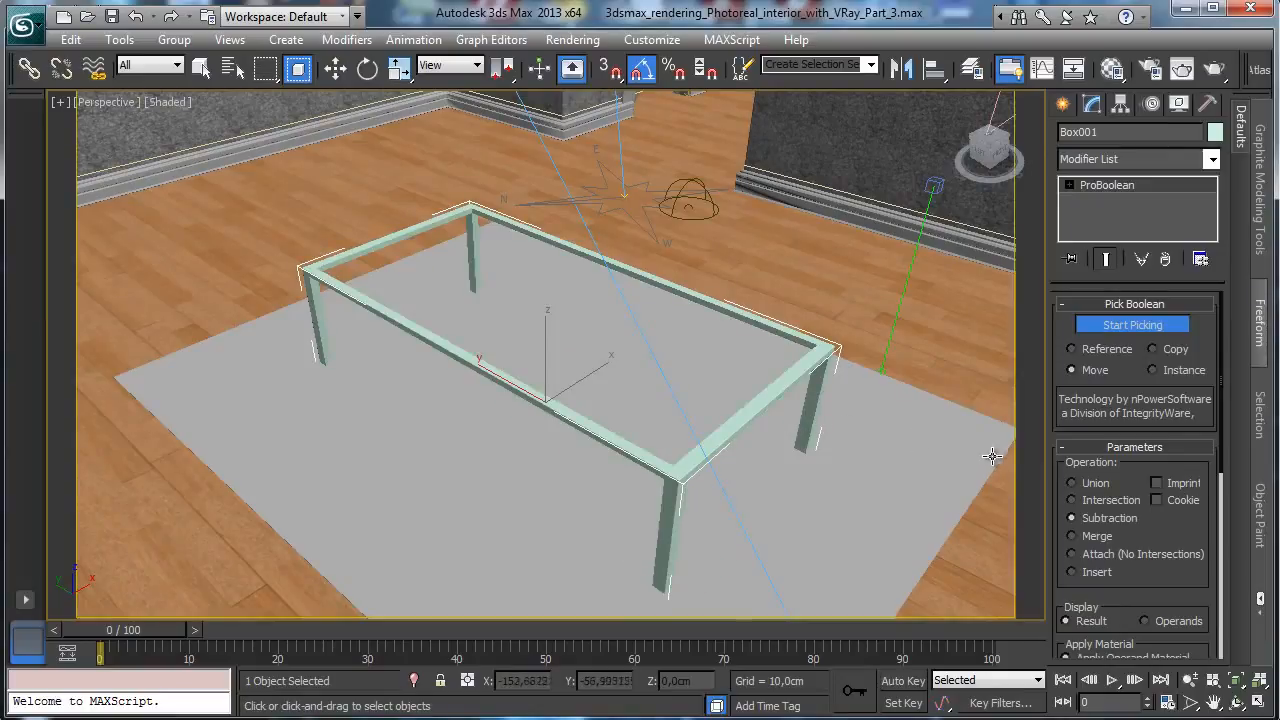
left_click(1166, 326)
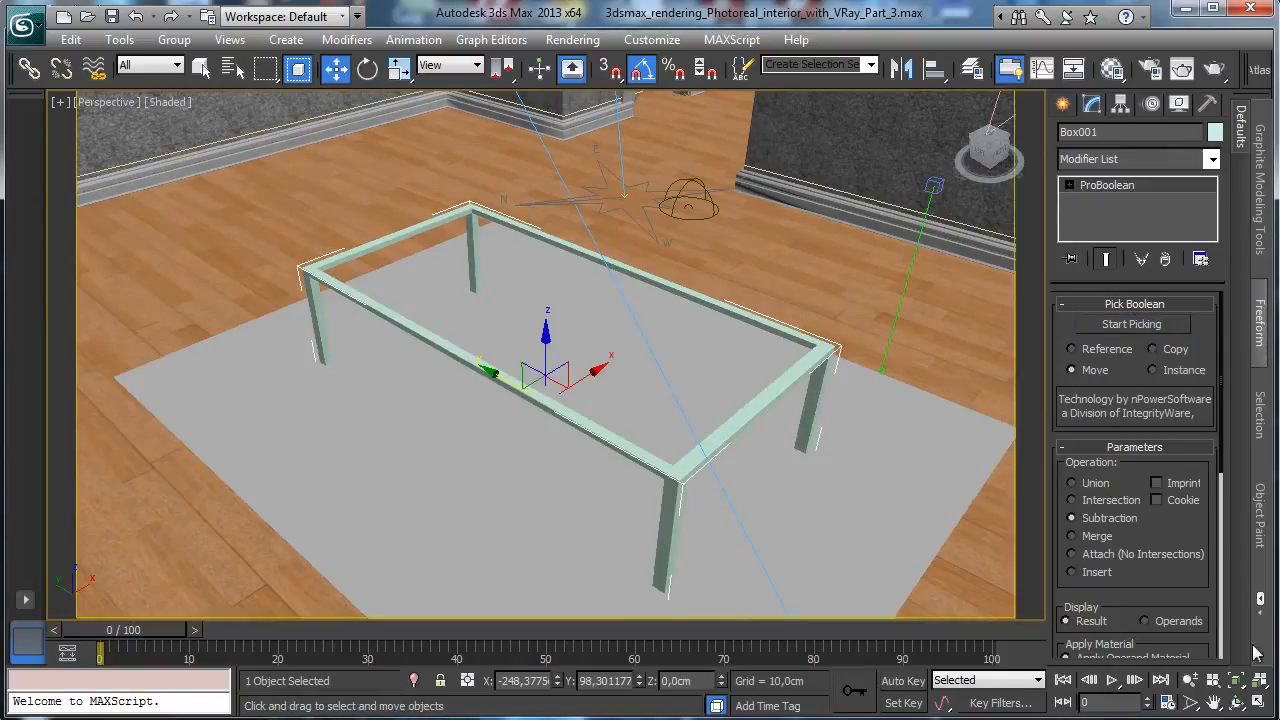
Convert the ProBoolean table frame to an Editable Mesh and enter edge editing
left_click(1238, 705)
left_click_drag(663, 434, 608, 394)
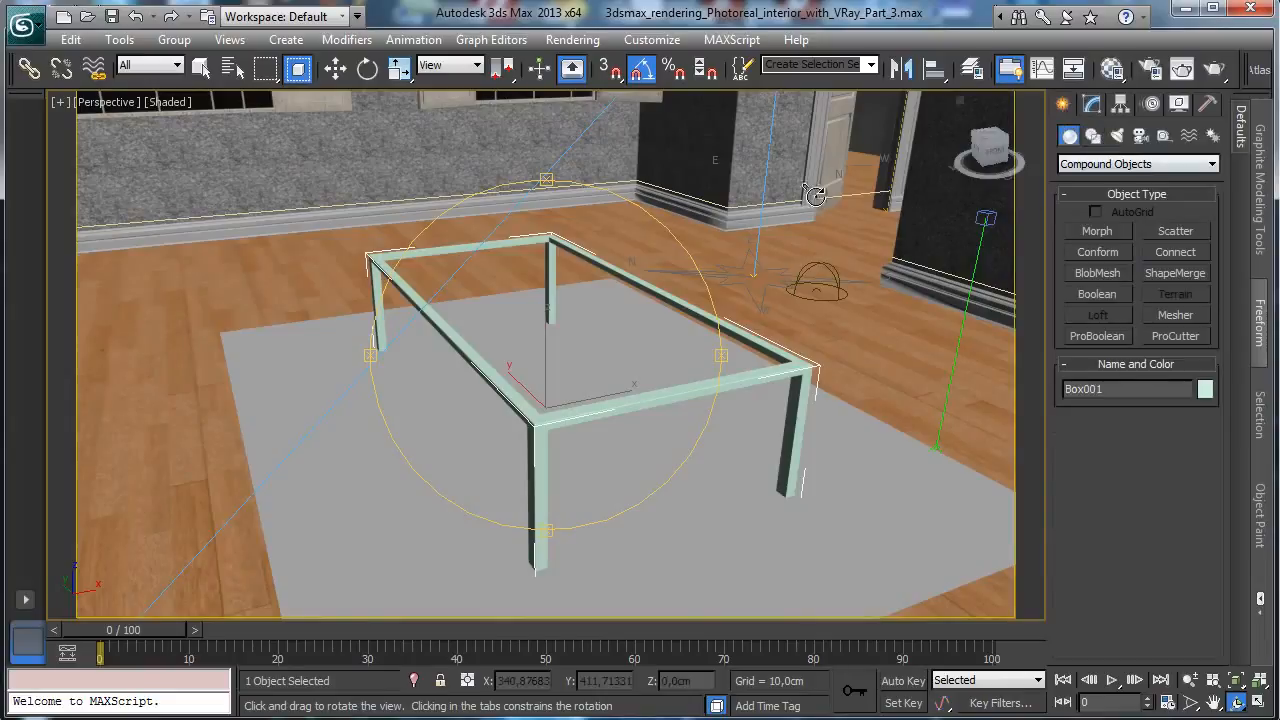
left_click(200, 67)
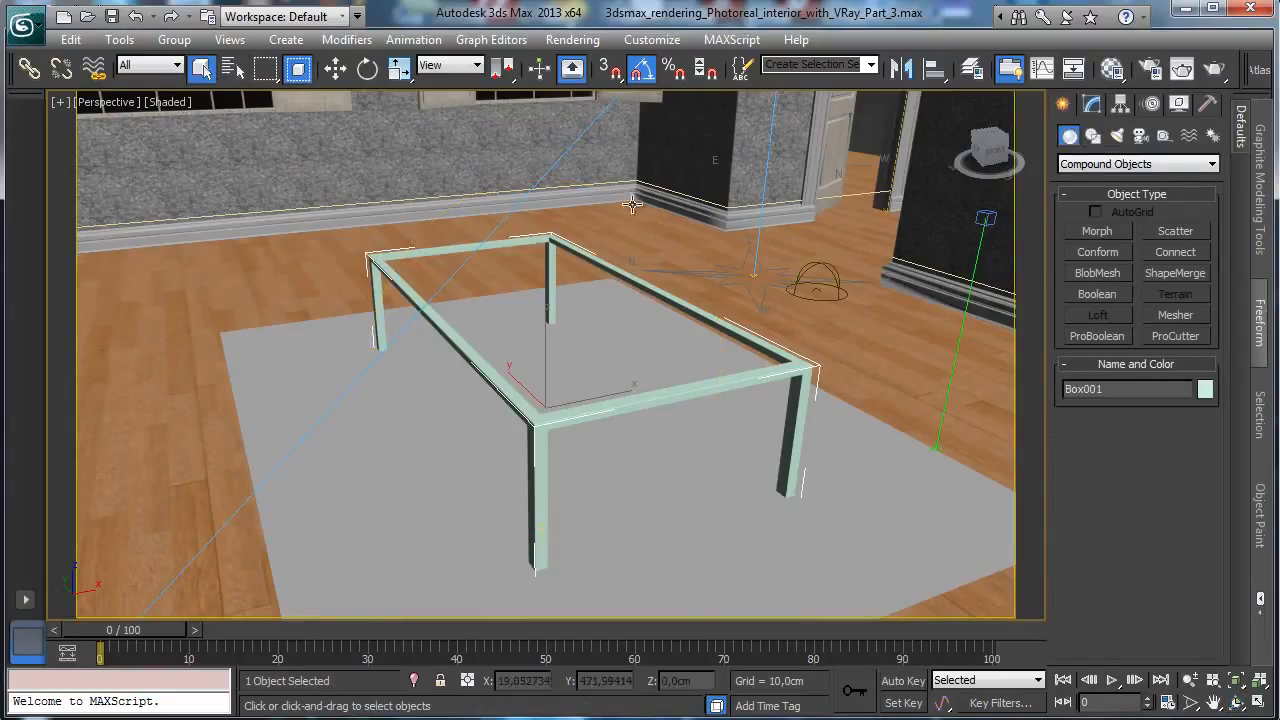
right_click(571, 265)
mouse_move(731, 440)
left_click(870, 438)
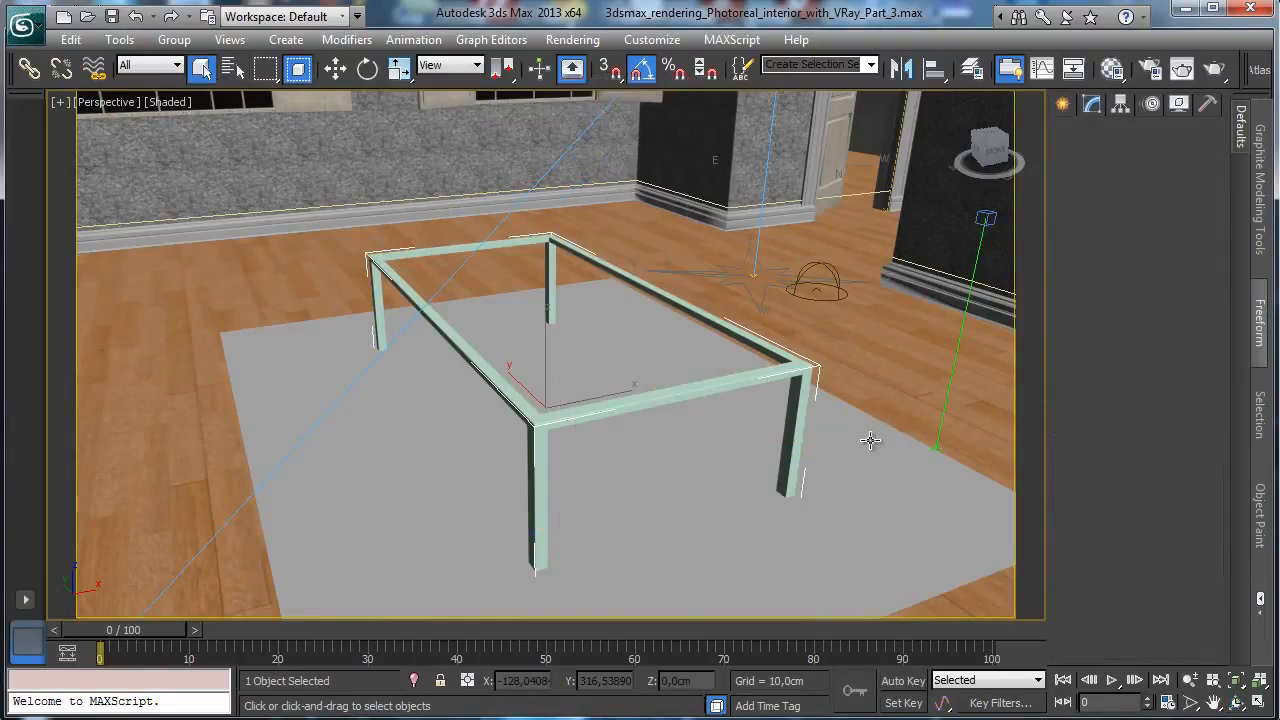
left_click(1104, 334)
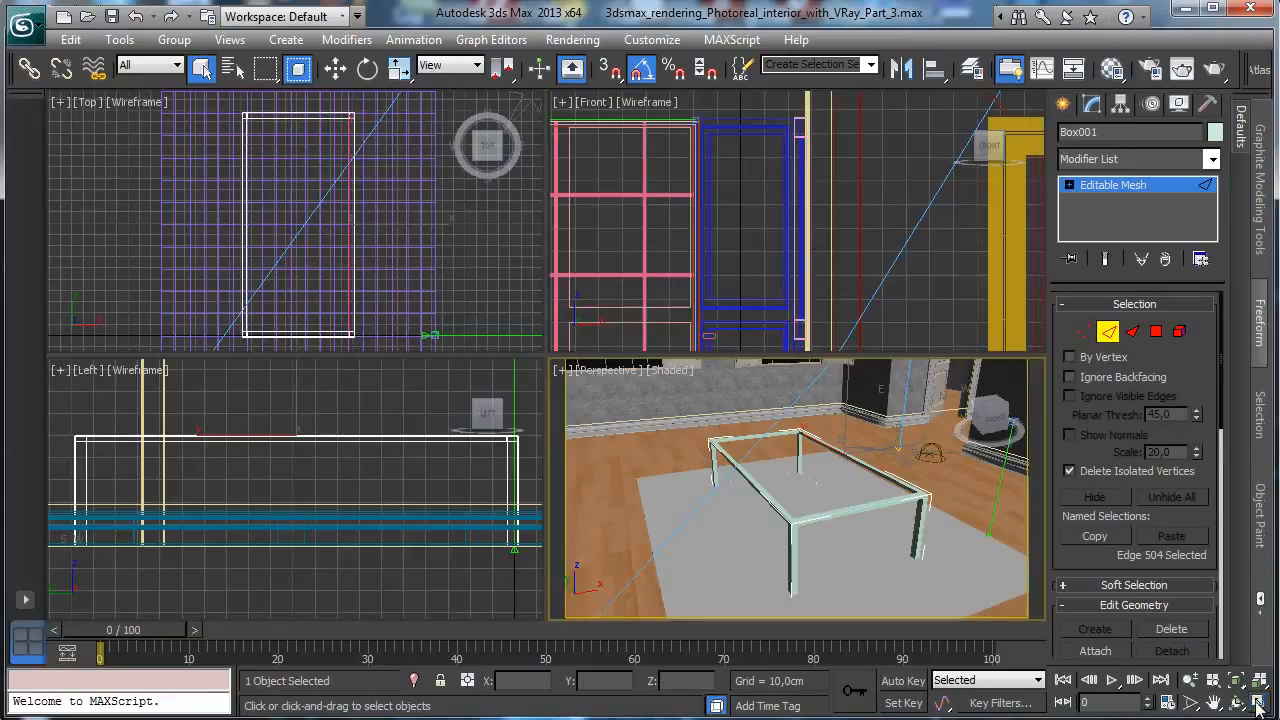
Isolate the table frame in the maximized Perspective view
left_click(1259, 702)
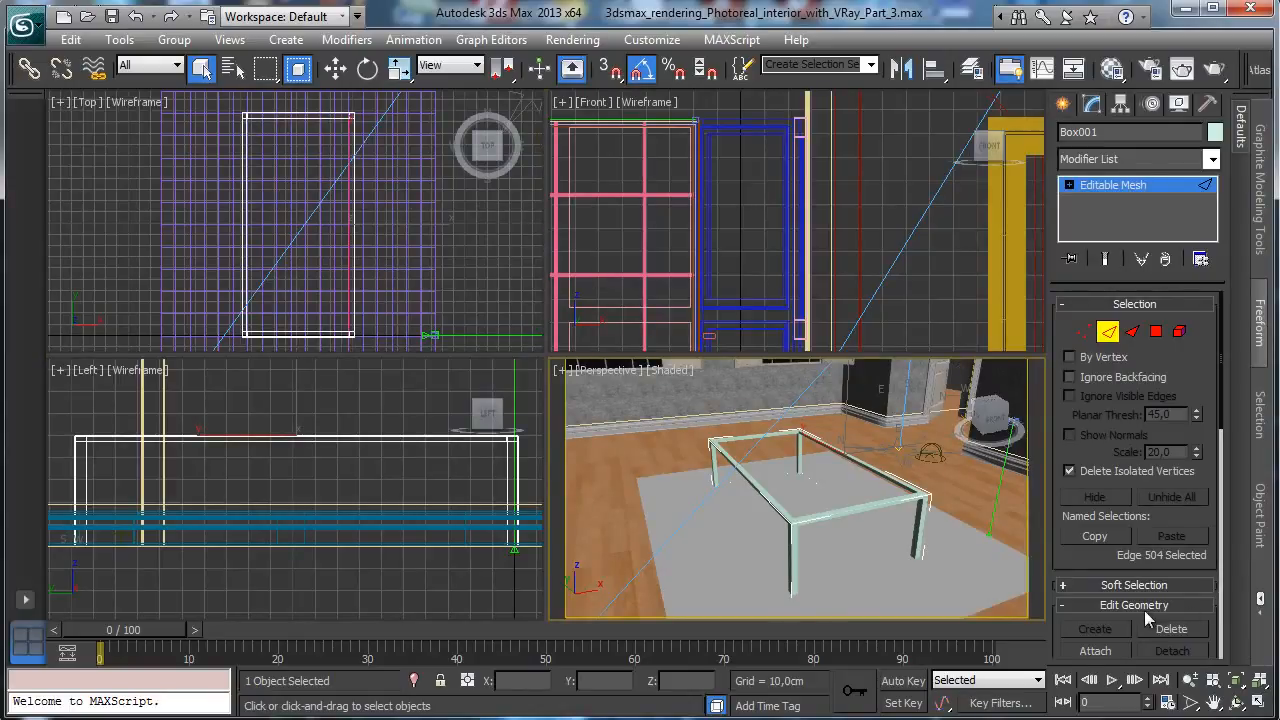
right_click(828, 476)
left_click(1259, 702)
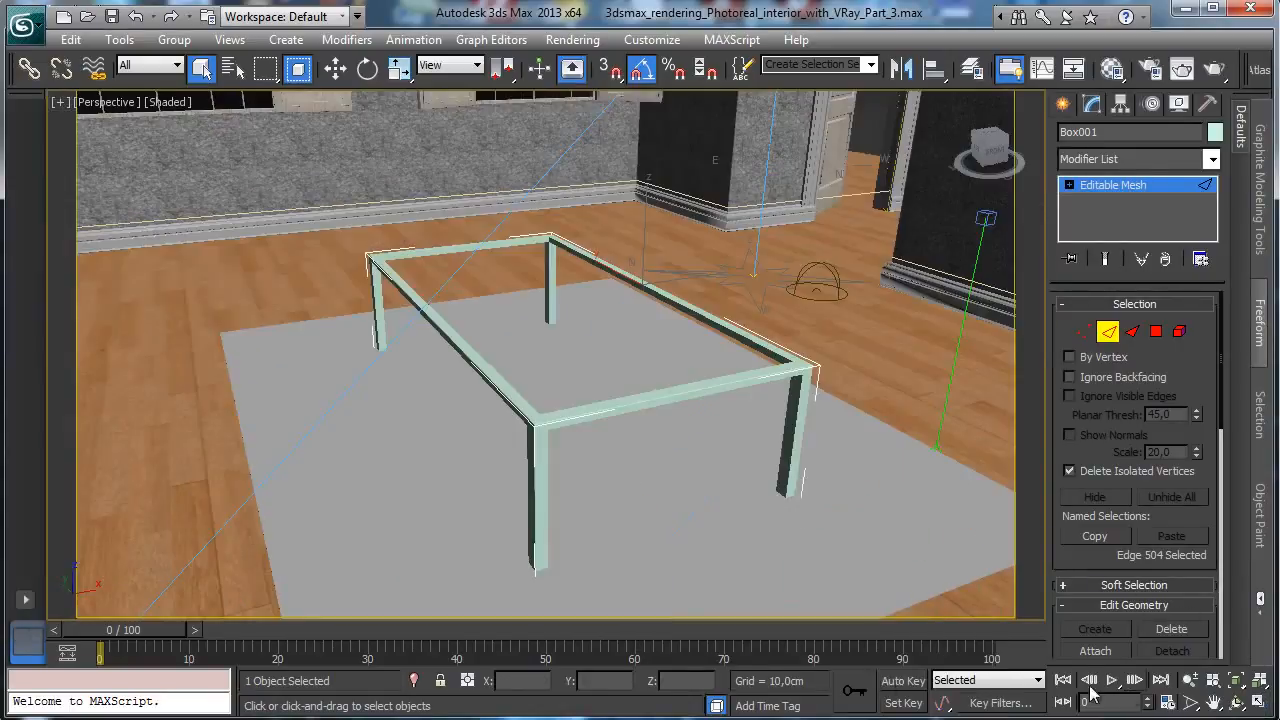
left_click(415, 681)
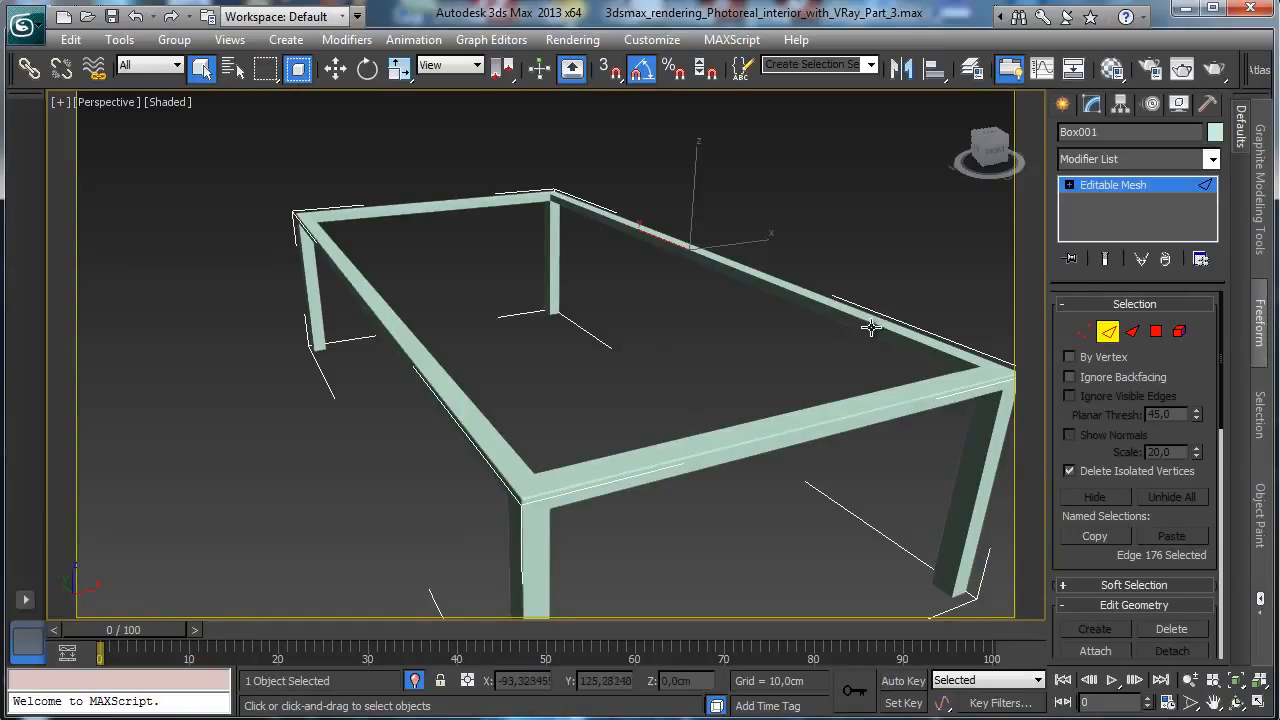
Convert the isolated table frame to an Editable Poly and enter edge editing
right_click(747, 245)
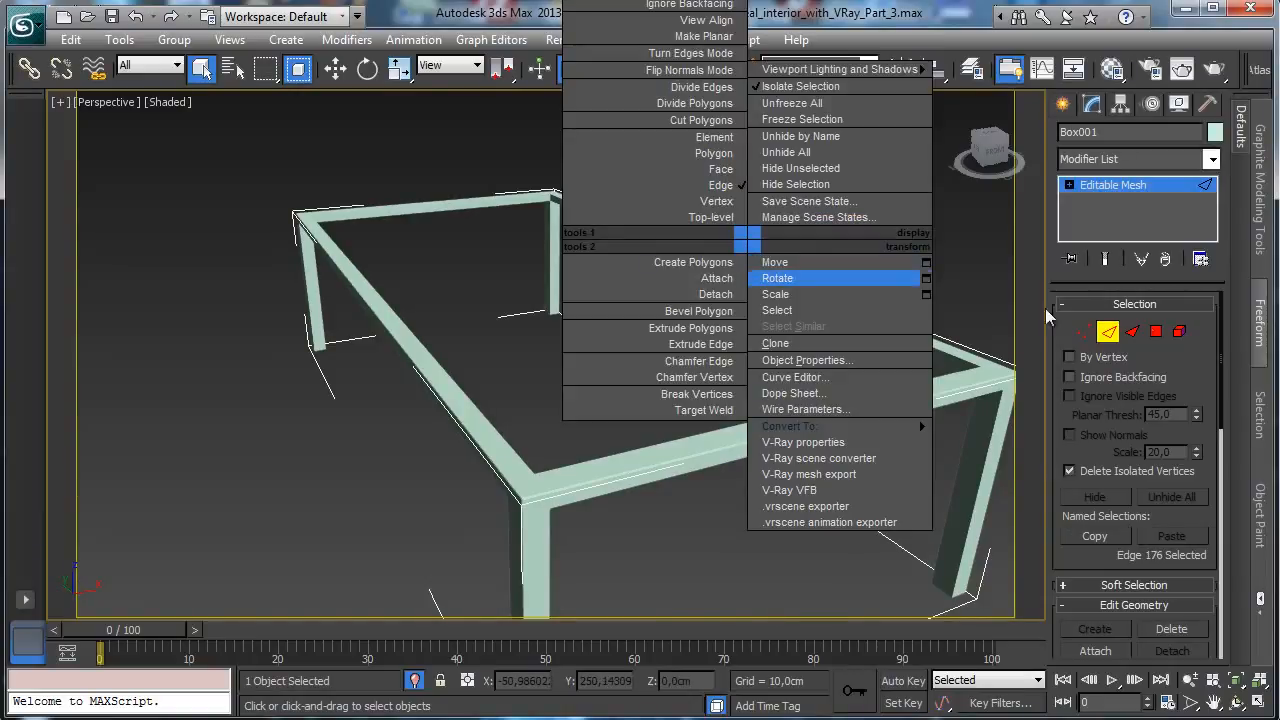
left_click(1112, 336)
right_click(783, 300)
mouse_move(930, 483)
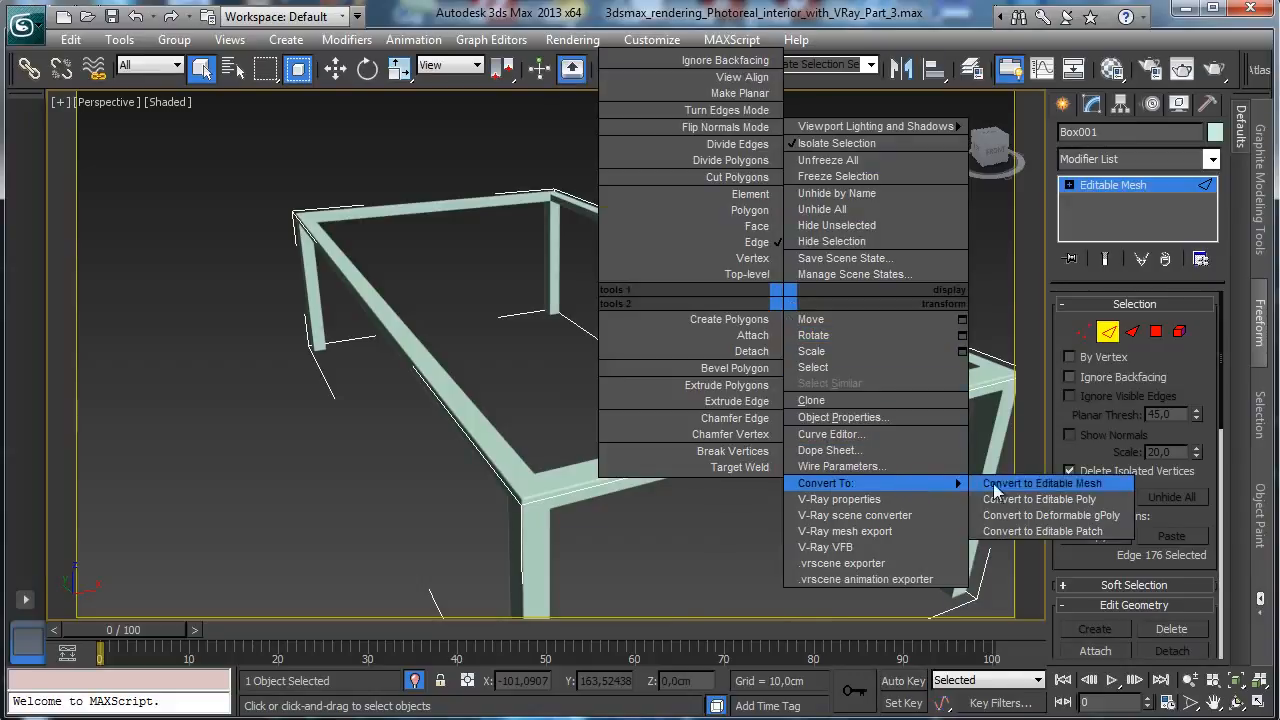
left_click(1010, 499)
left_click(1110, 328)
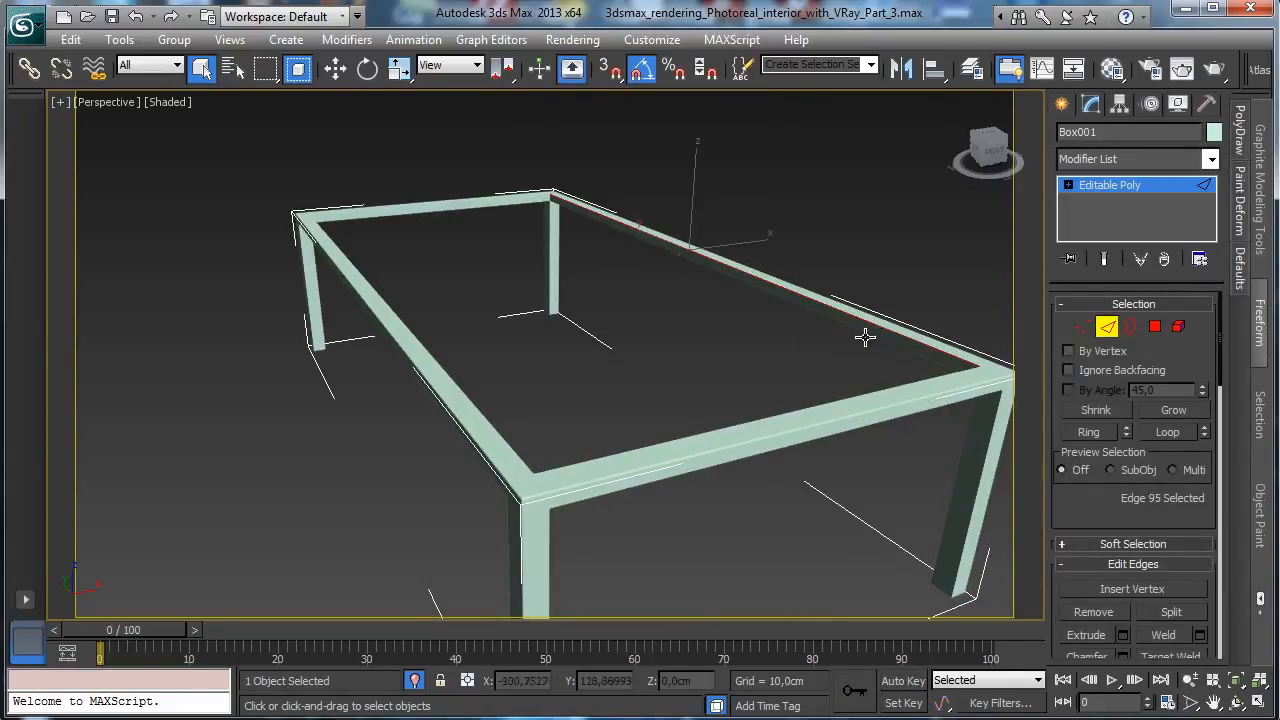
Select the edges running around the inner opening of the table frame's top, including those on both long rails
left_click(918, 380, "ctrl")
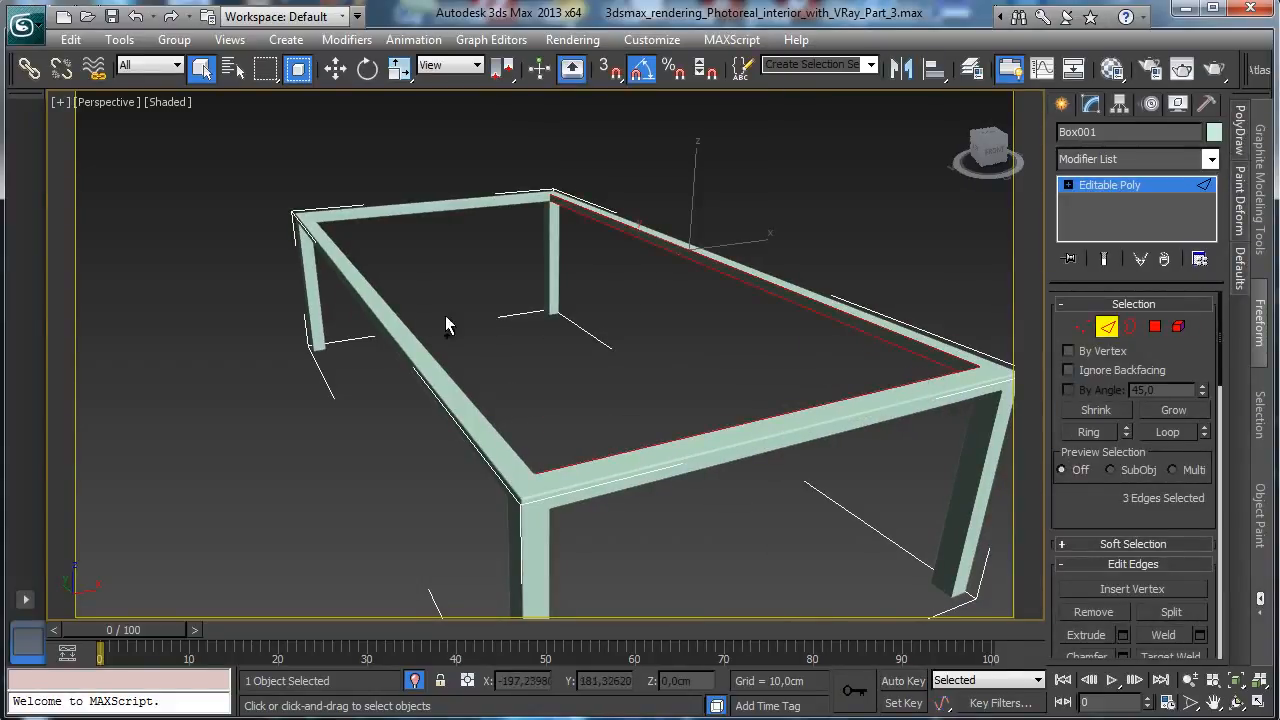
left_click(365, 213, "ctrl")
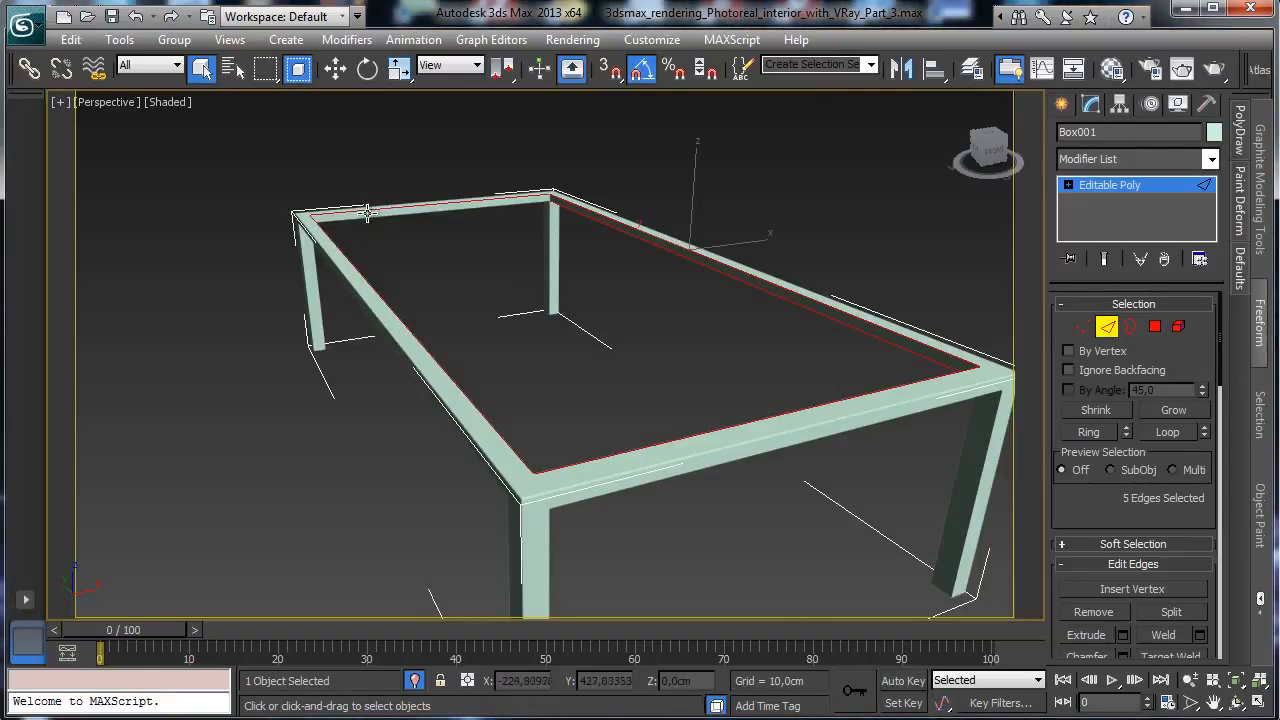
left_click(1240, 705)
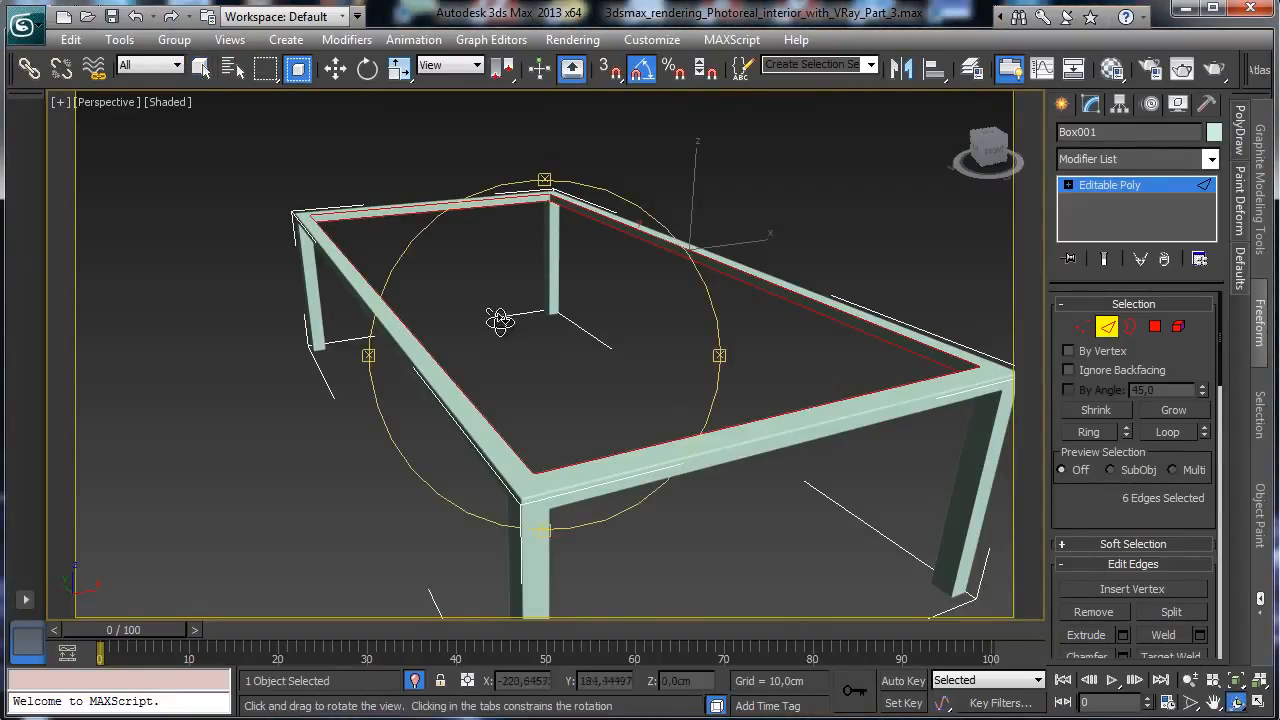
left_click_drag(497, 320, 440, 240)
left_click(201, 67)
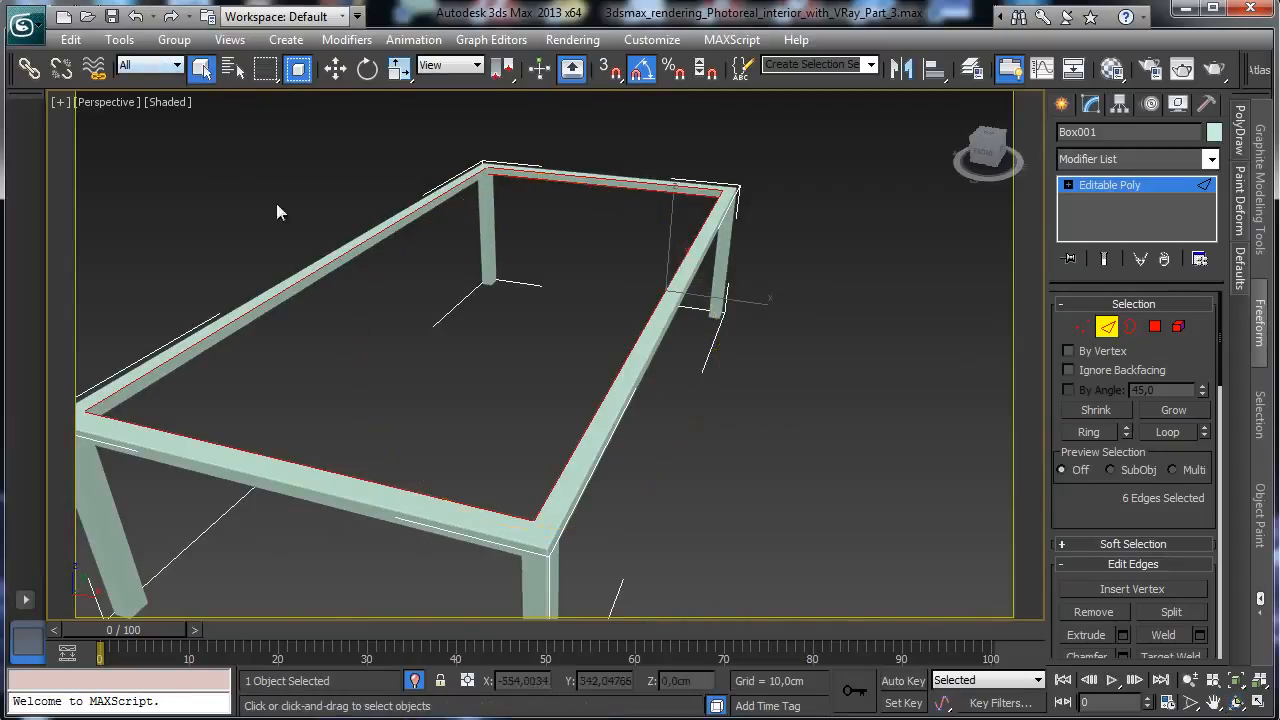
left_click(303, 294, "ctrl")
Add the inner leg edges and the underside rail edge of the frame's front short end to the edge selection
left_click(1240, 700)
left_click_drag(632, 400, 724, 351)
left_click(202, 69)
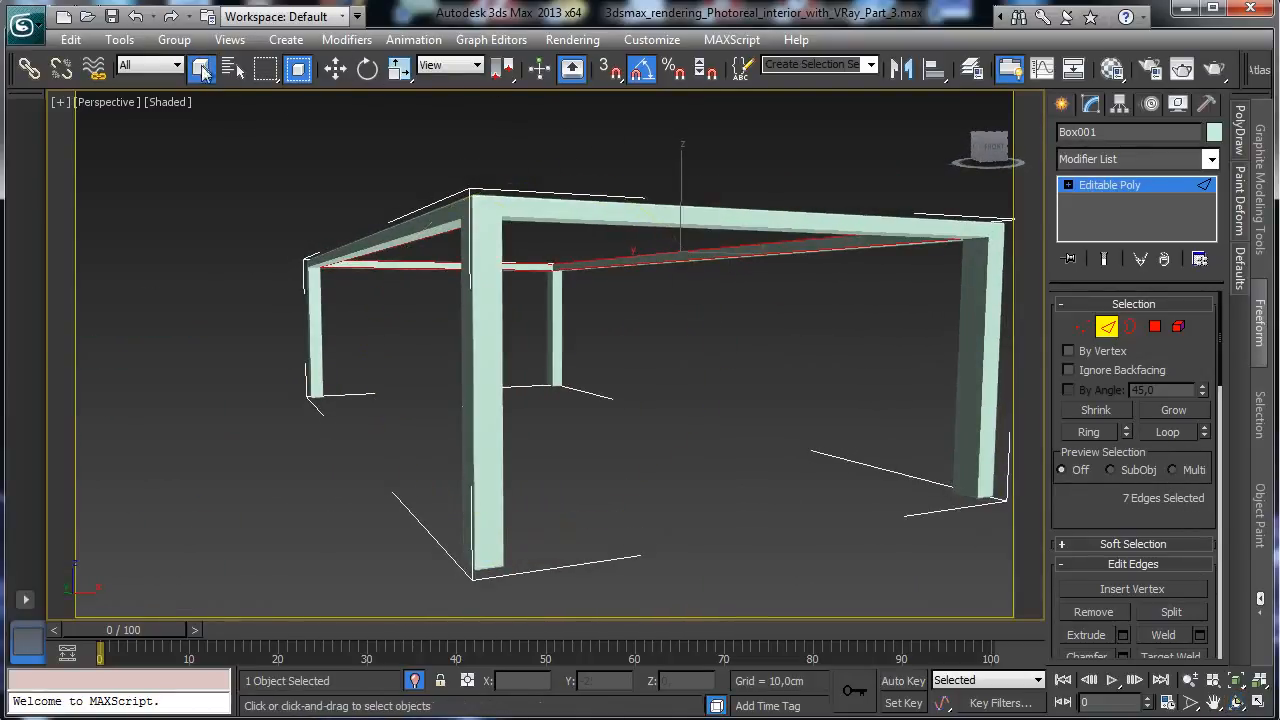
left_click(530, 223, "ctrl")
left_click(502, 240, "ctrl")
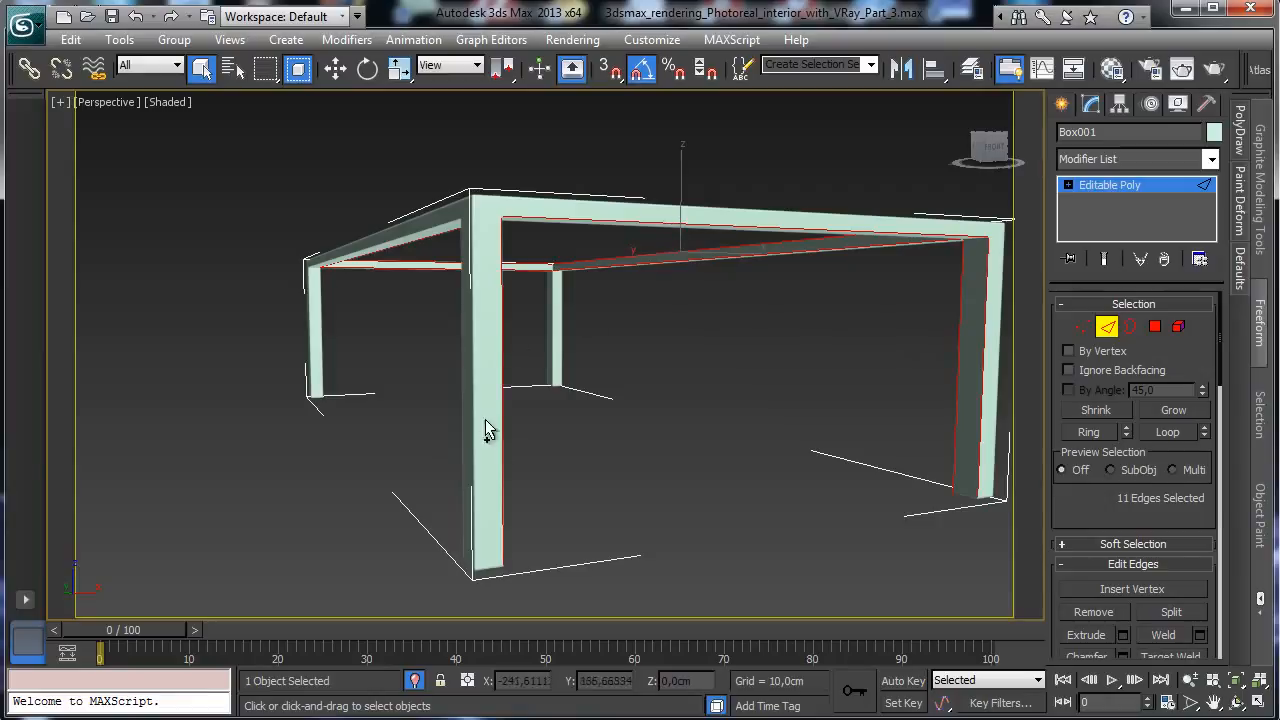
Add the inner leg edges and the underside rail edge on the frame's left long side to the selection
left_click(1238, 704)
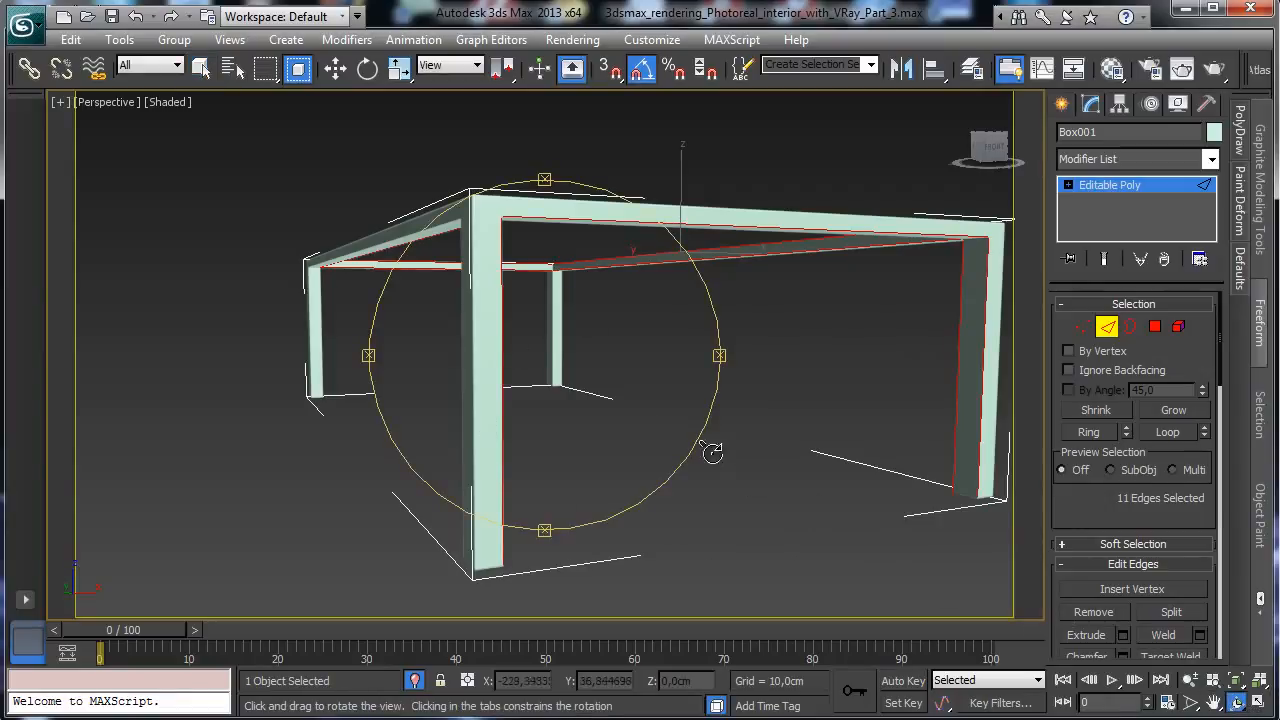
left_click_drag(580, 394, 742, 401)
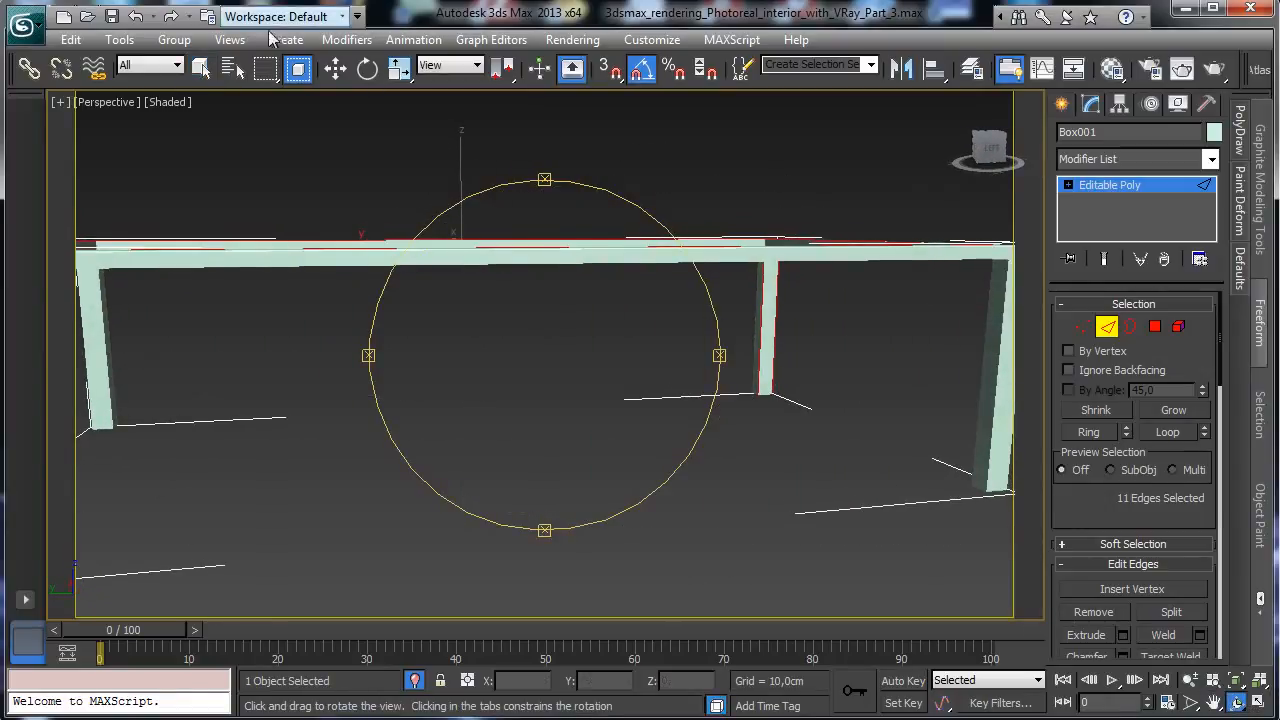
left_click(202, 69)
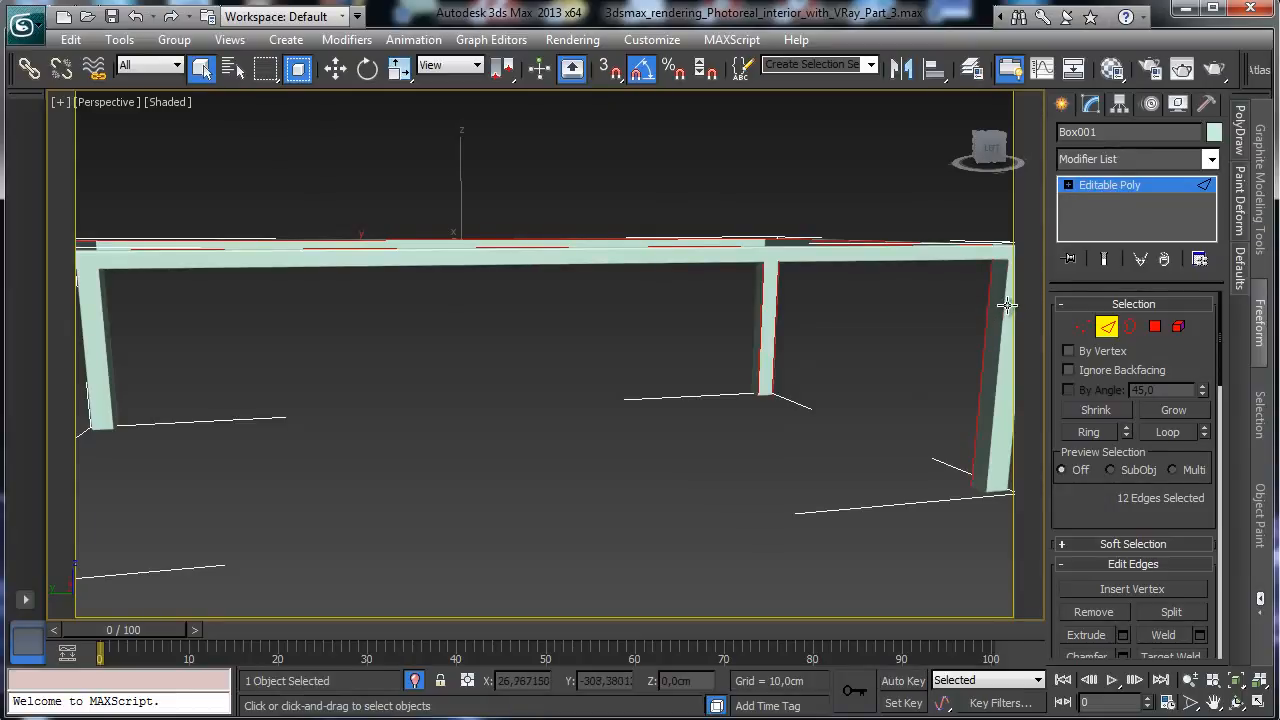
left_click(916, 262, "ctrl")
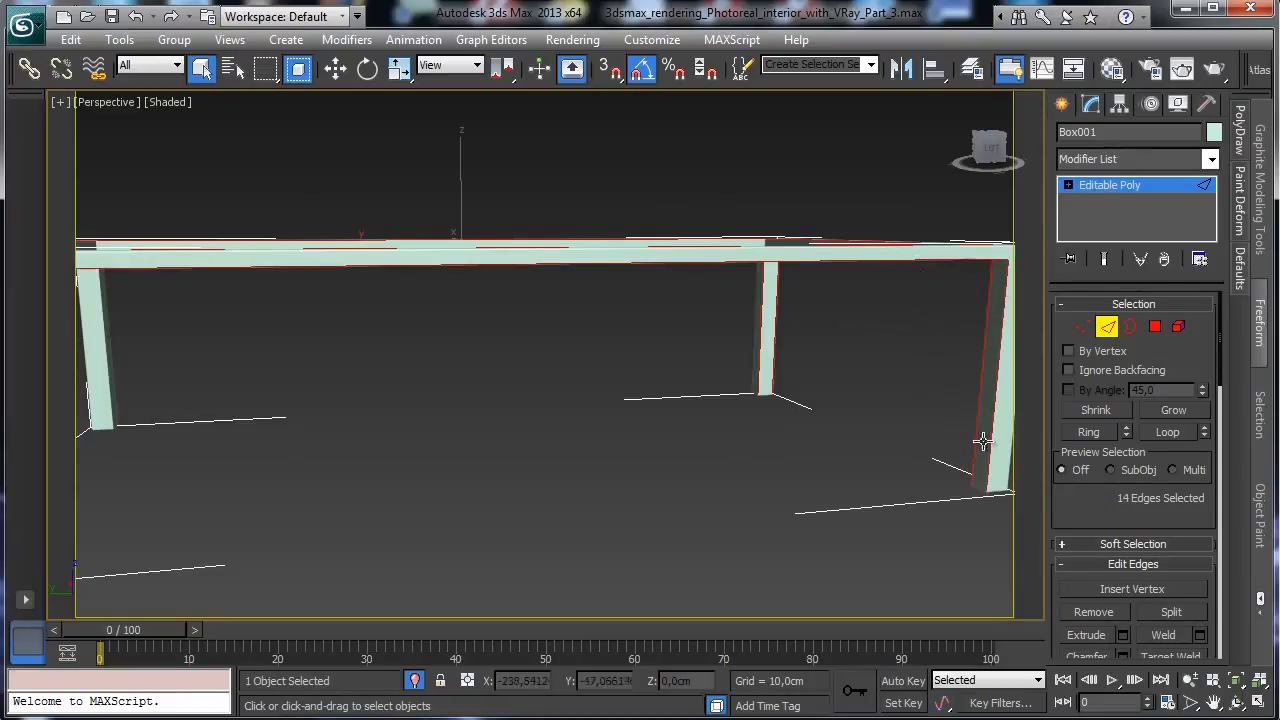
Add the remaining inner corner edges of the long rails and the adjoining leg seen from below to the selection
left_click(1238, 704)
left_click_drag(603, 366, 650, 327)
left_click(200, 67)
left_click(299, 224, "ctrl")
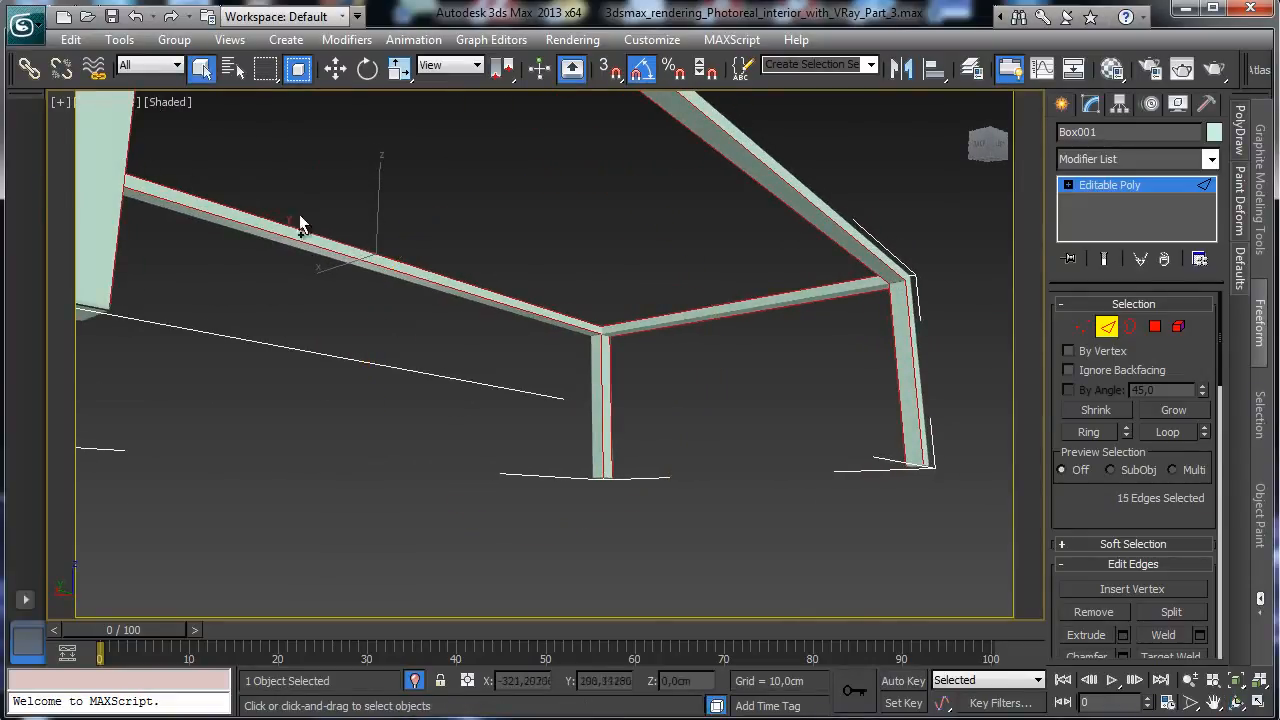
left_click(592, 381, "ctrl")
left_click(1236, 703)
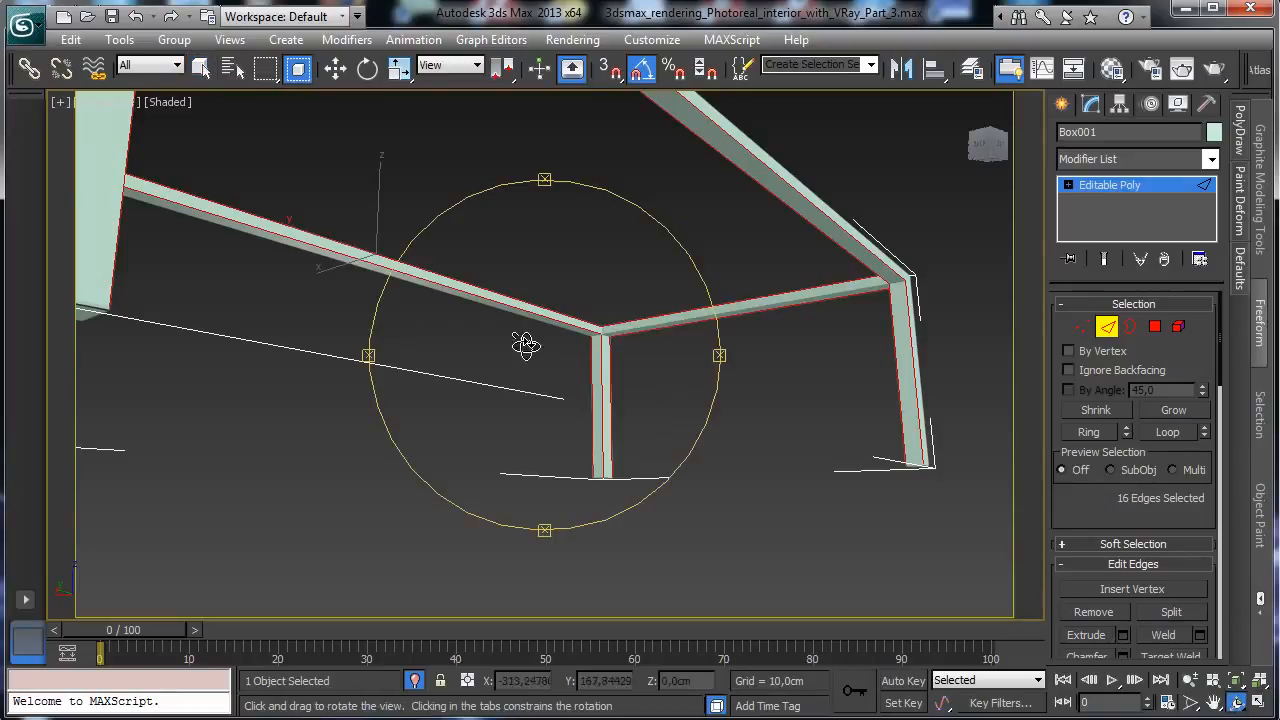
left_click_drag(523, 346, 645, 380)
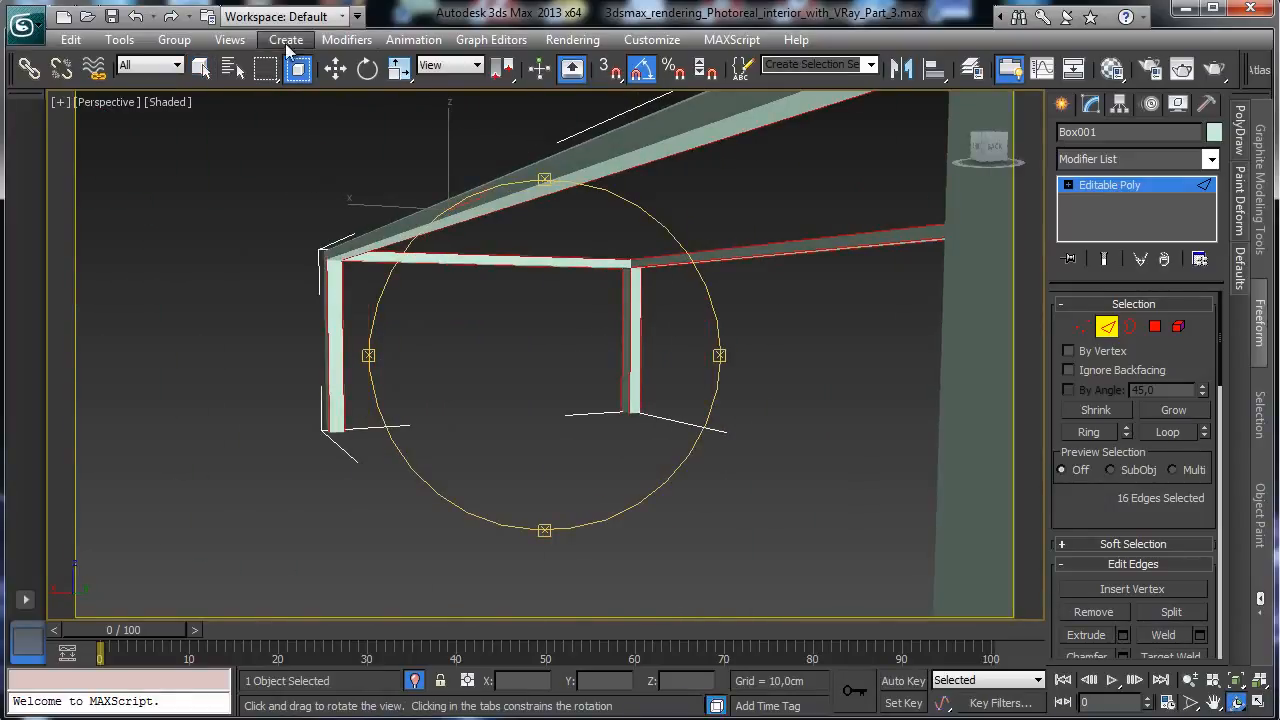
left_click(202, 67)
left_click(600, 174, "ctrl")
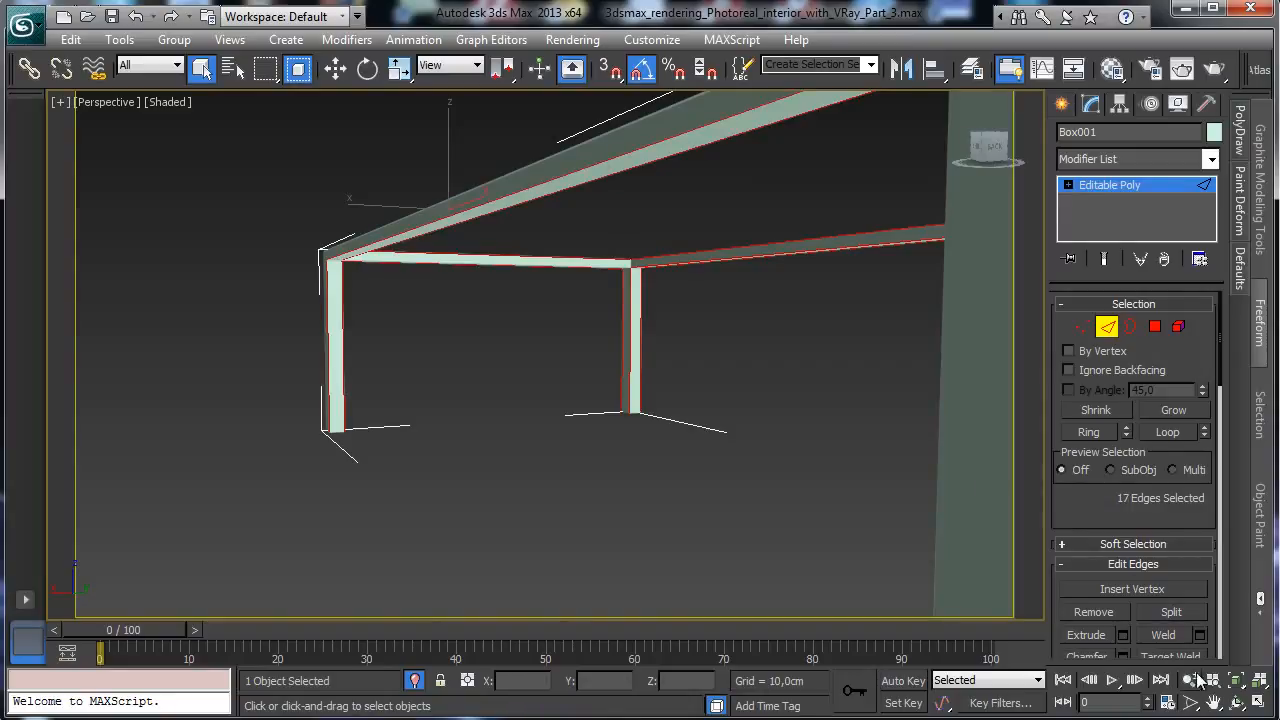
Add the inner vertical edges of the two far legs to the edge selection
left_click(1236, 703)
left_click_drag(557, 371, 970, 490)
left_click(1214, 703)
left_click_drag(737, 441, 597, 450)
left_click(201, 67)
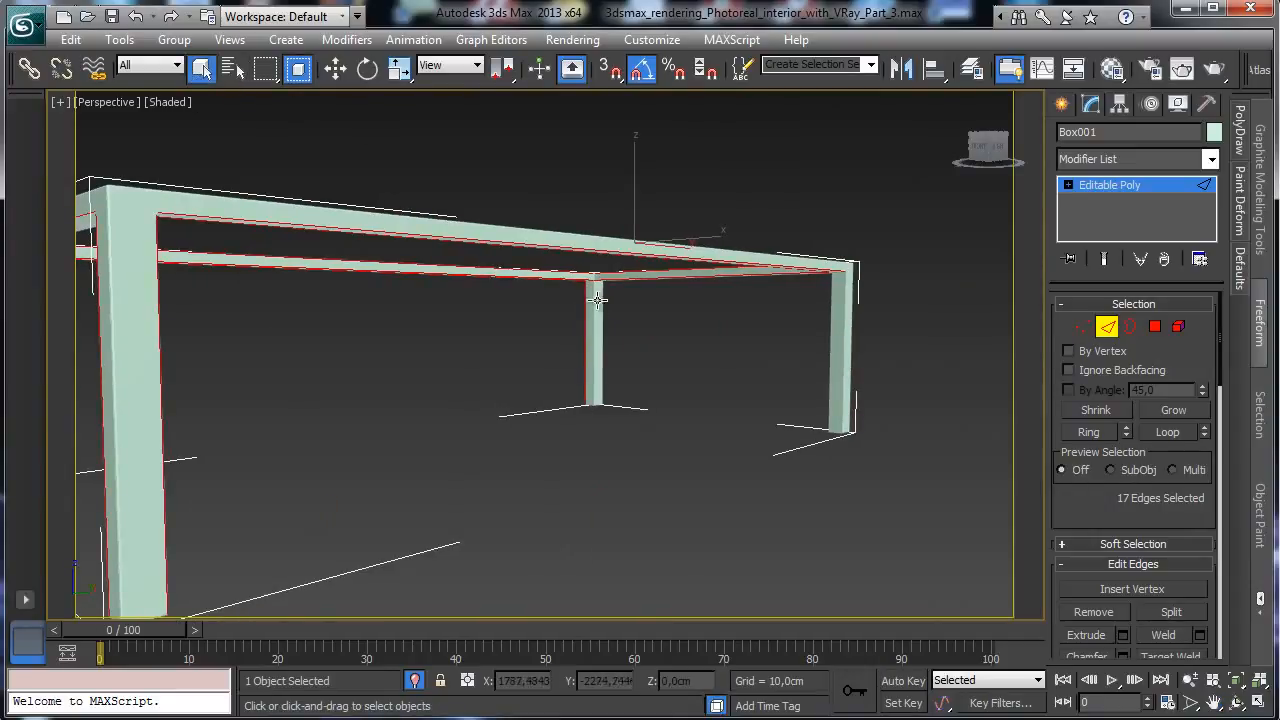
left_click(830, 333, "ctrl")
left_click(852, 352, "ctrl")
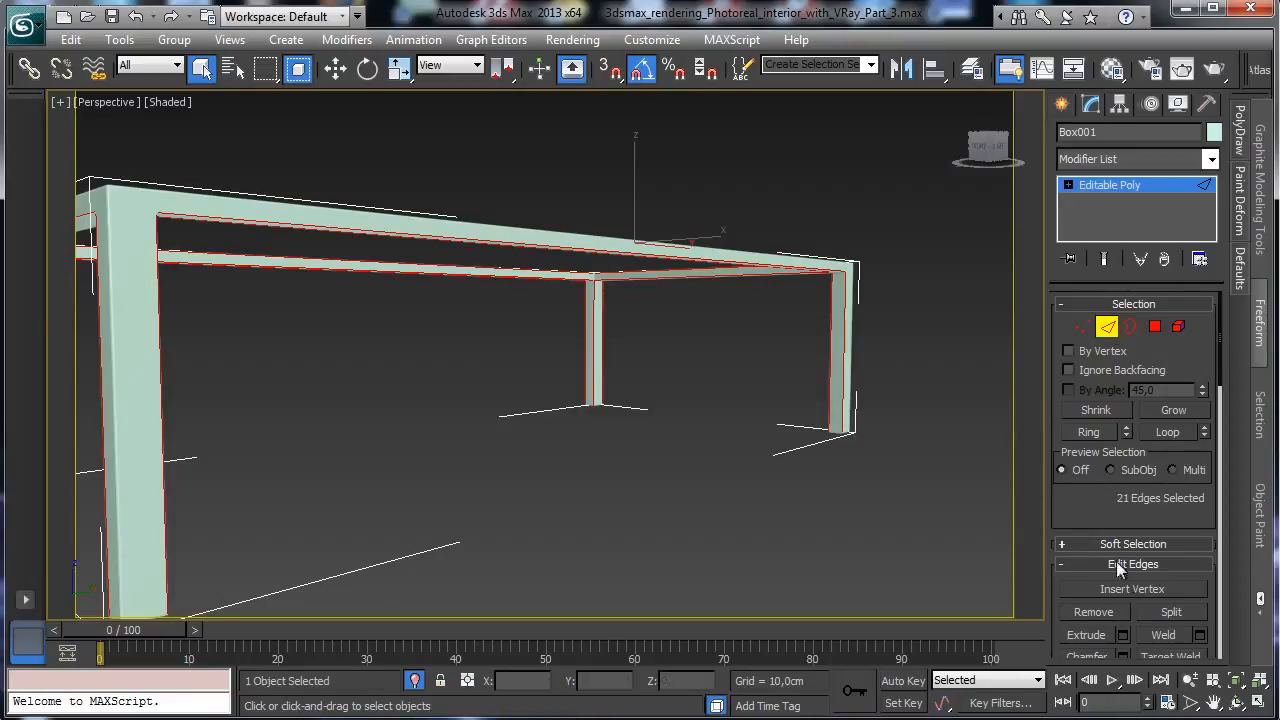
Complete the inner edge selection with the missing leg edge and the lower rail edges at the back end and short side
key("ctrl+r")
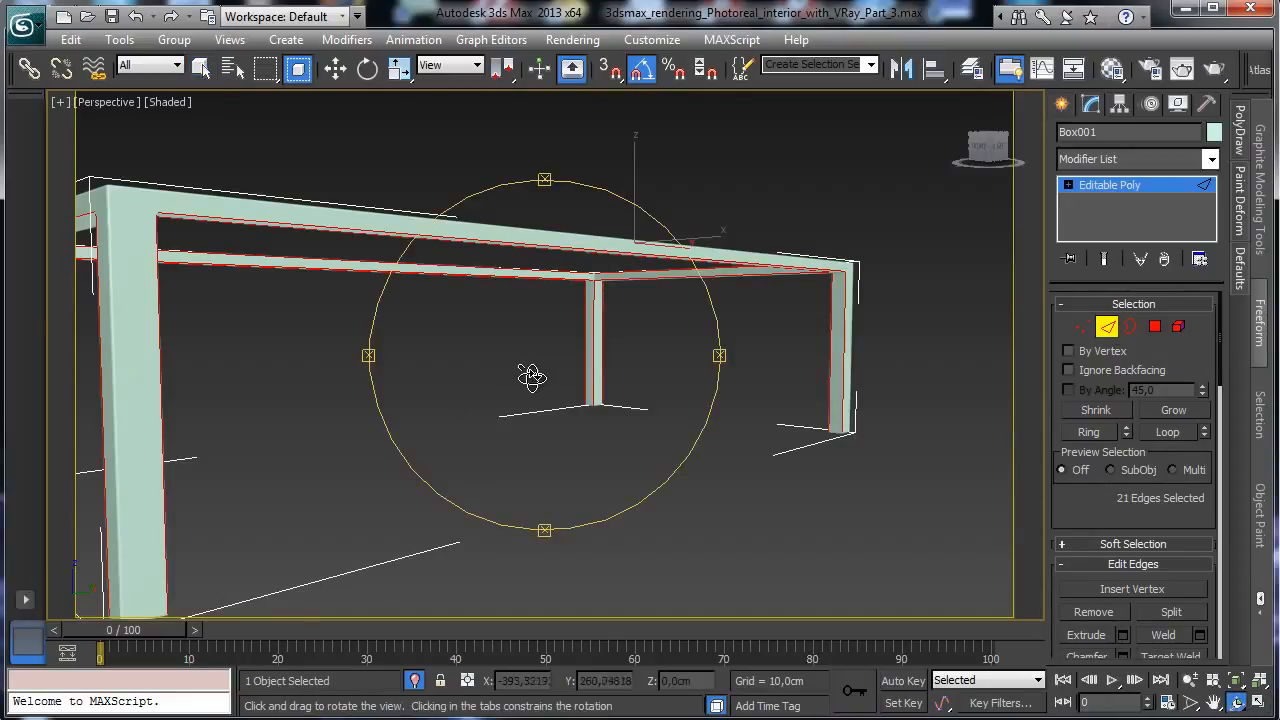
left_click_drag(529, 371, 283, 366)
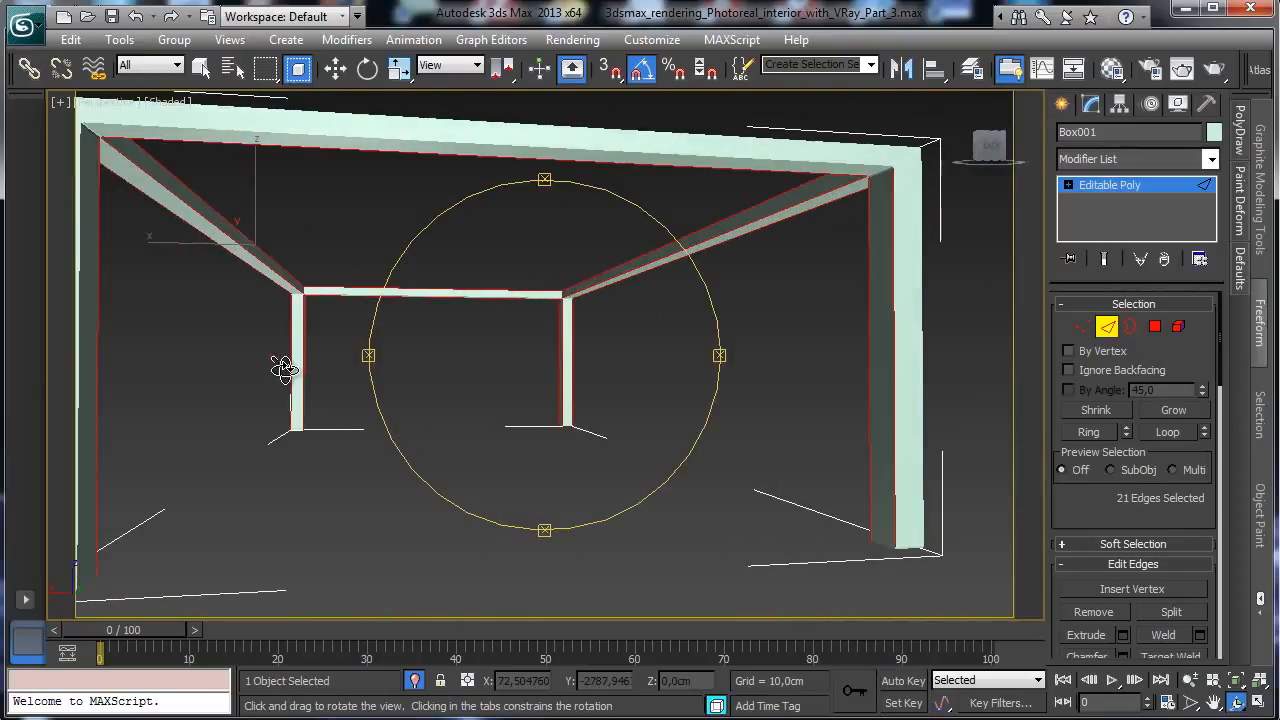
left_click(200, 67)
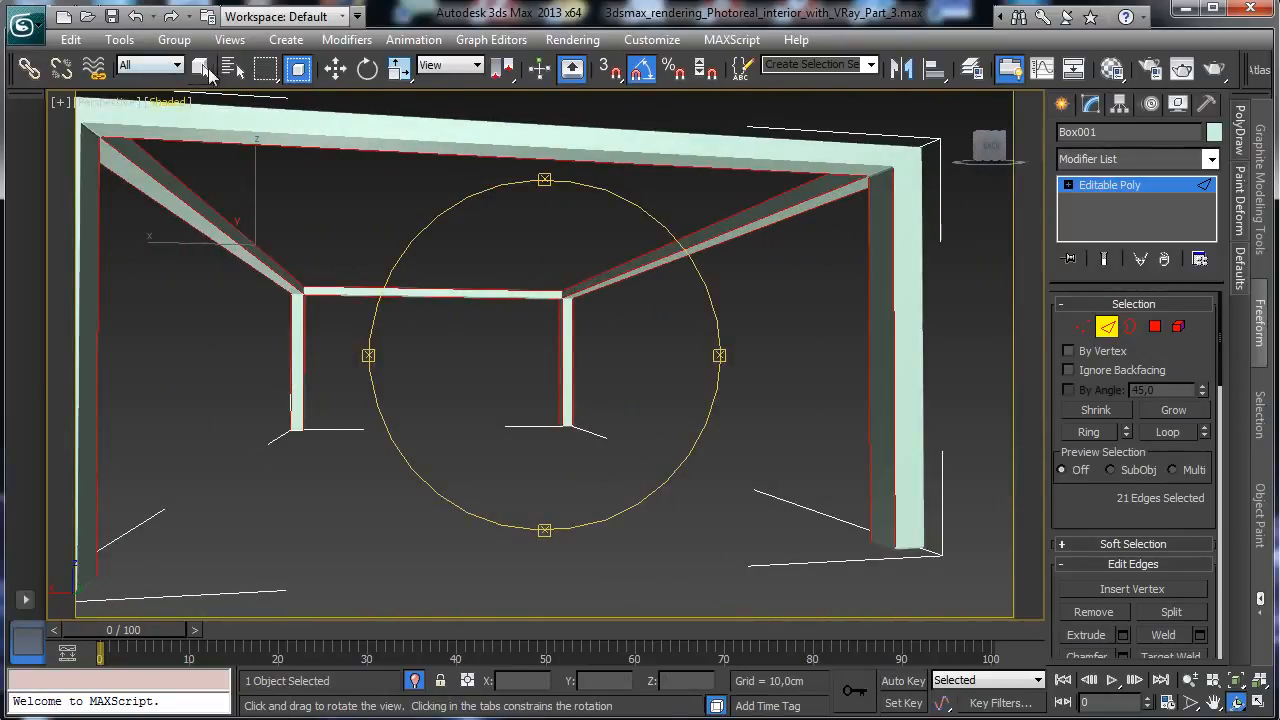
left_click(79, 139, "ctrl")
left_click(171, 127, "ctrl")
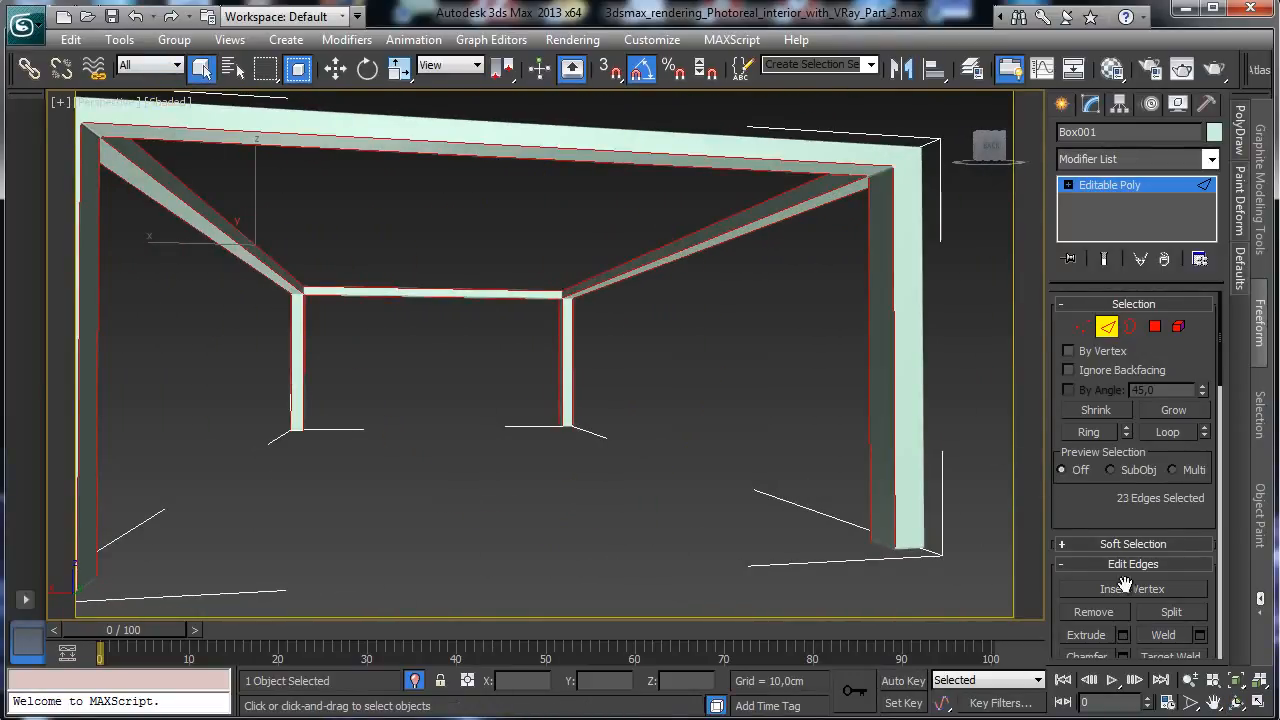
left_click(1237, 704)
left_click_drag(668, 411, 443, 166)
left_click(201, 67)
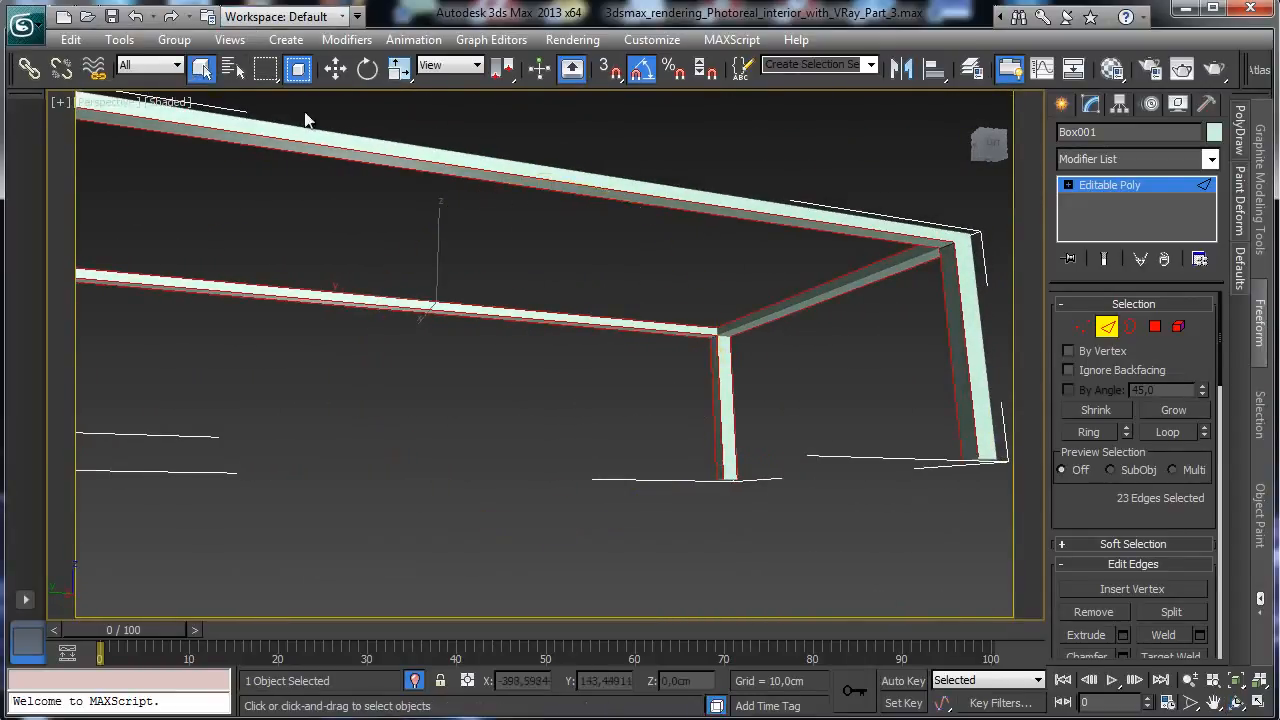
left_click(853, 281, "ctrl")
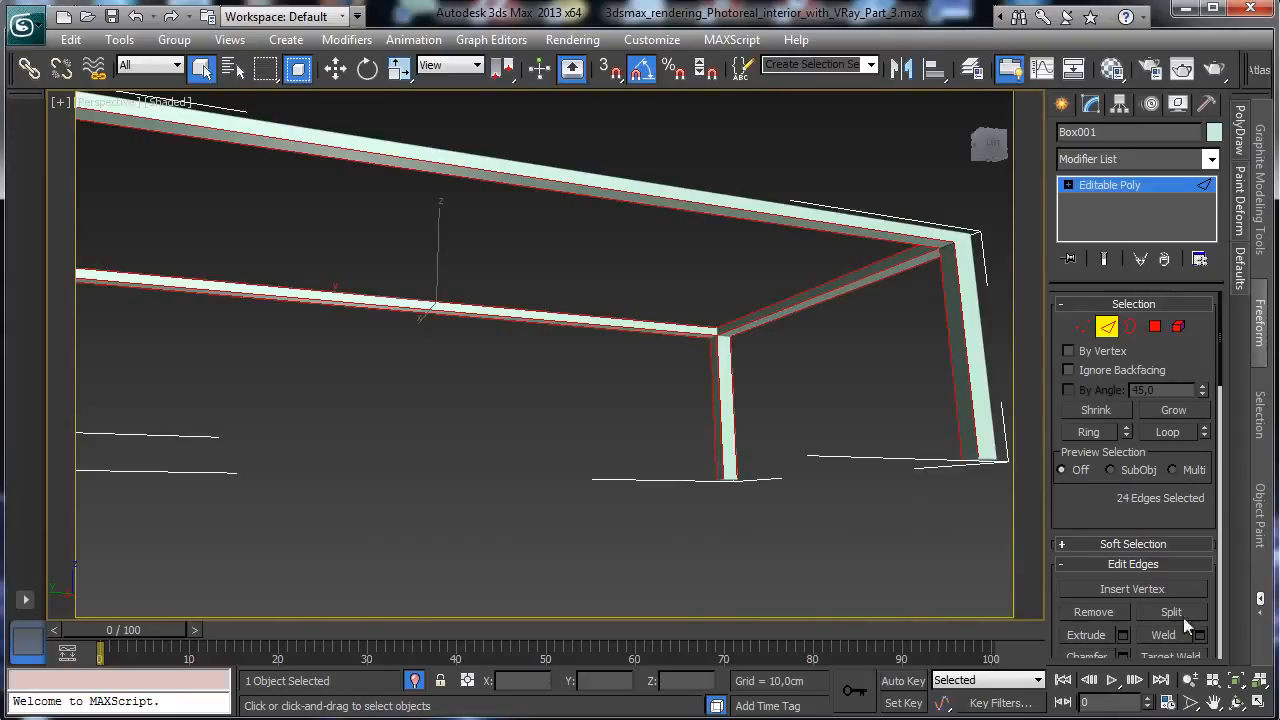
Chamfer the selected inner edges of the table frame by 0,25 cm with one connect edge segment
left_click(1236, 703)
left_click_drag(606, 375, 416, 399)
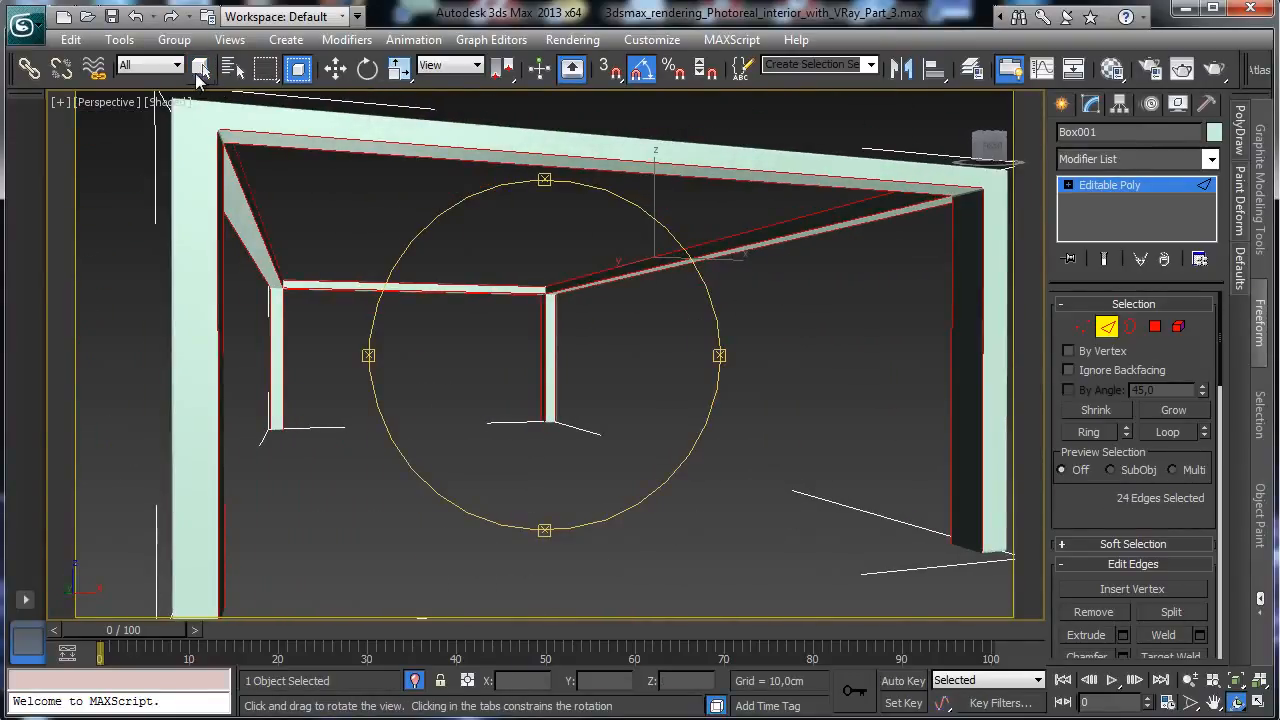
left_click(201, 67)
scroll(1110, 460, "down", 5)
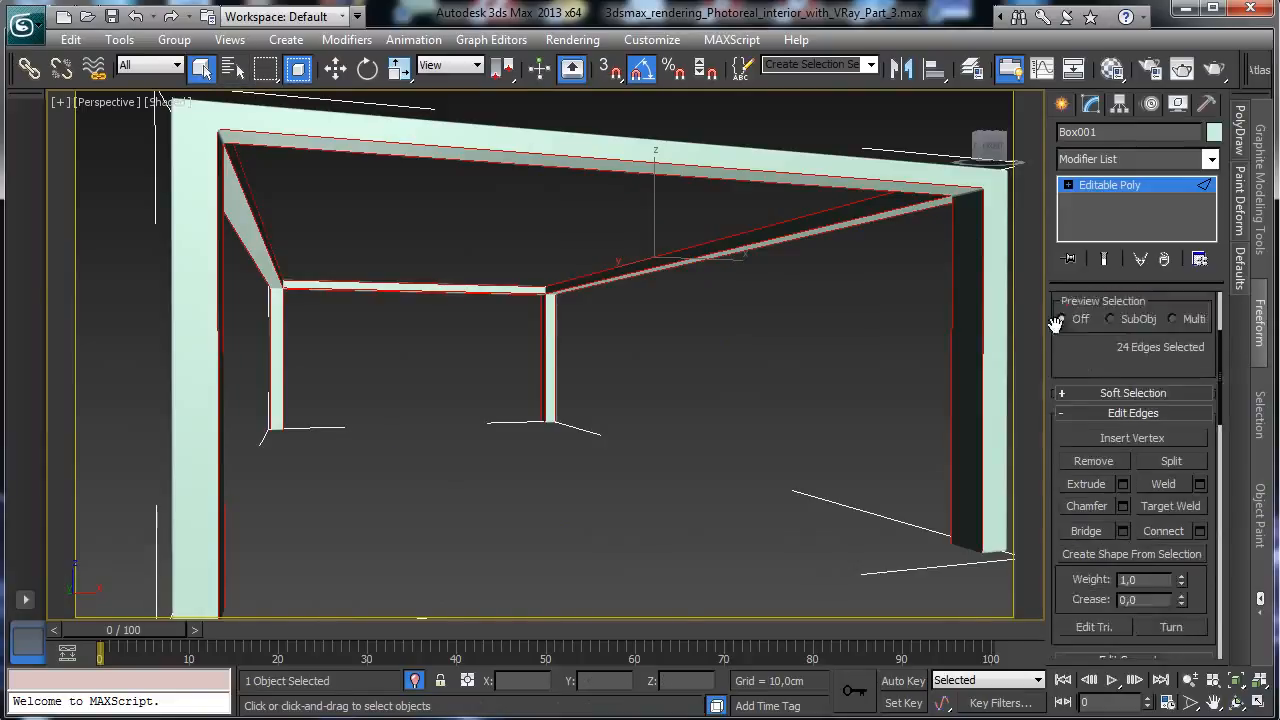
left_click(1124, 455)
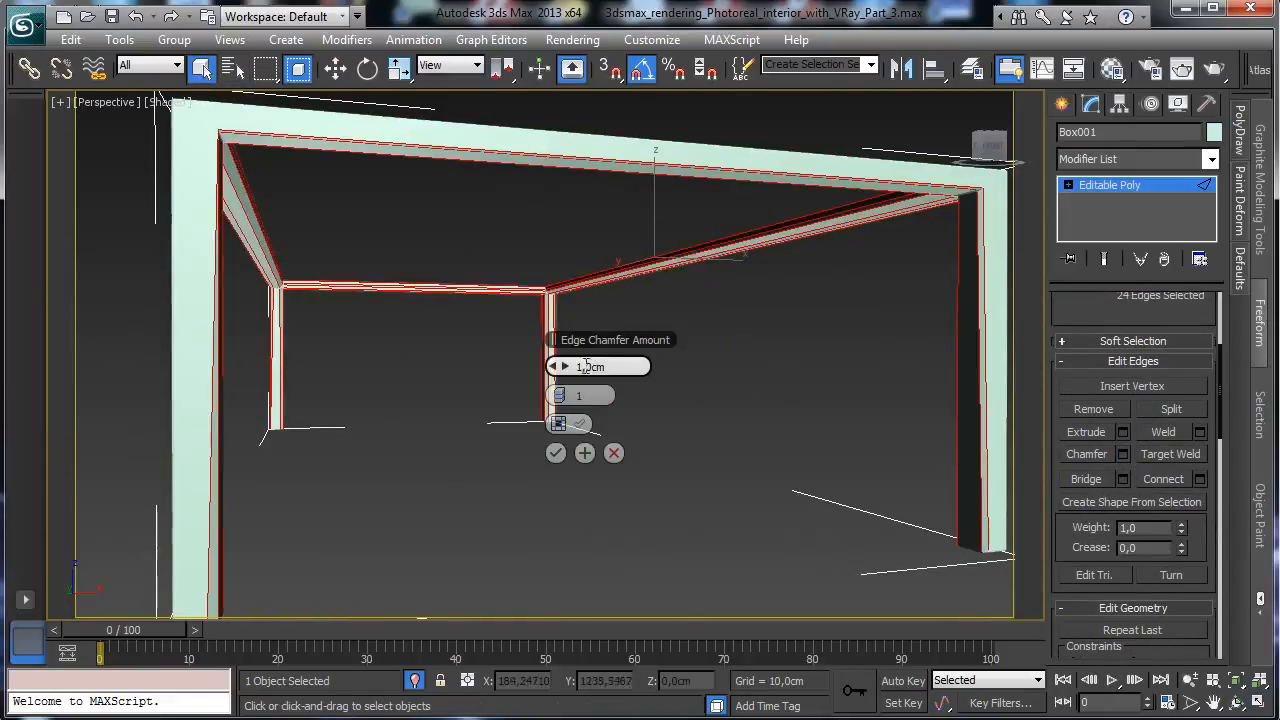
type("0,25")
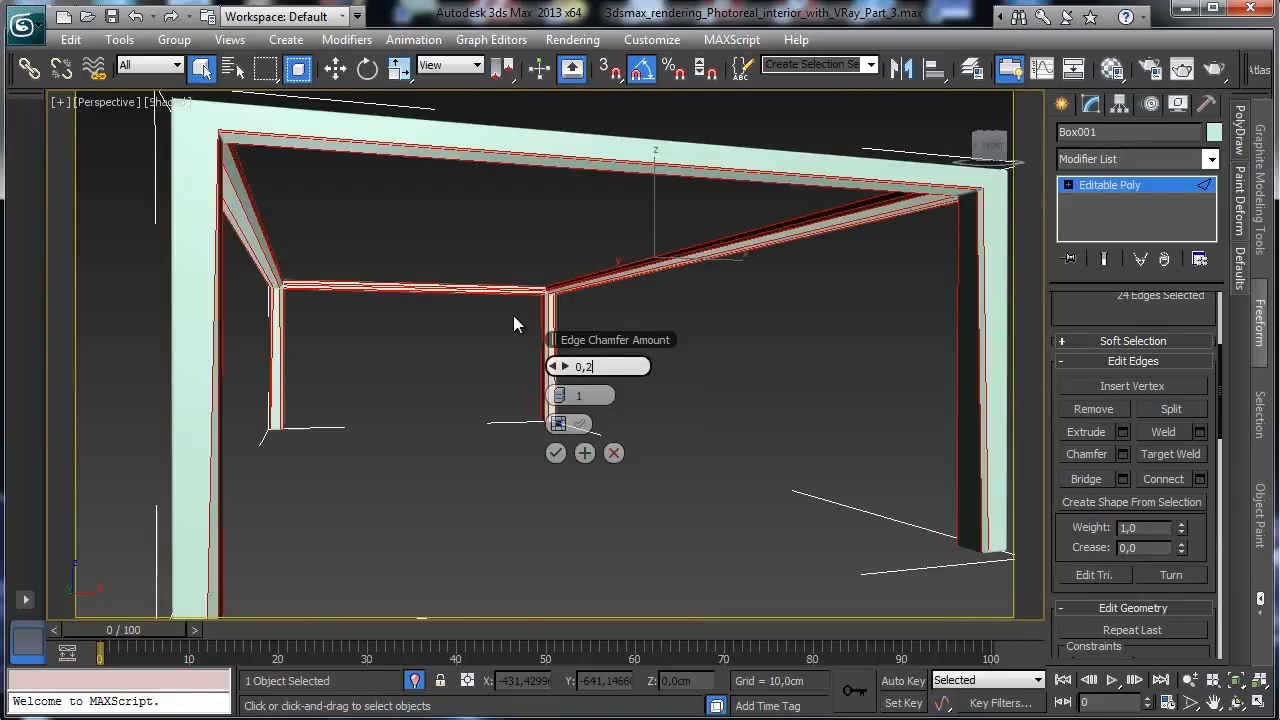
key("Return")
left_click(558, 392)
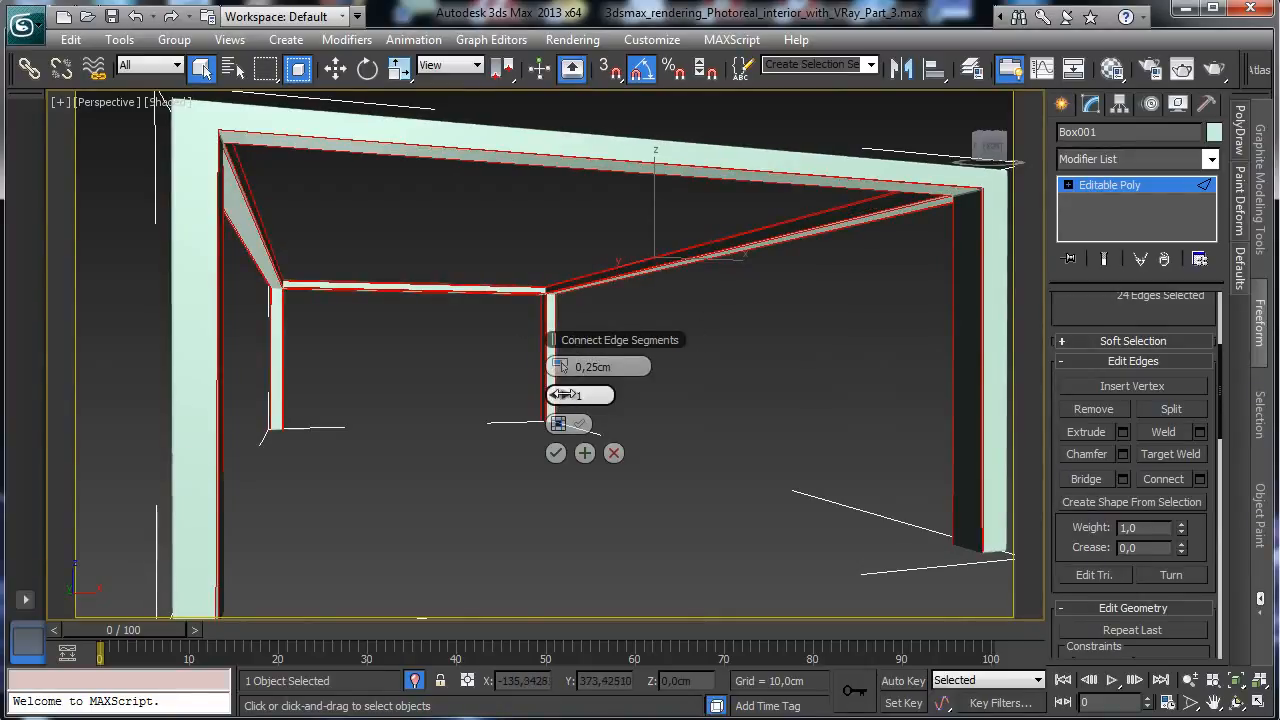
left_click(557, 453)
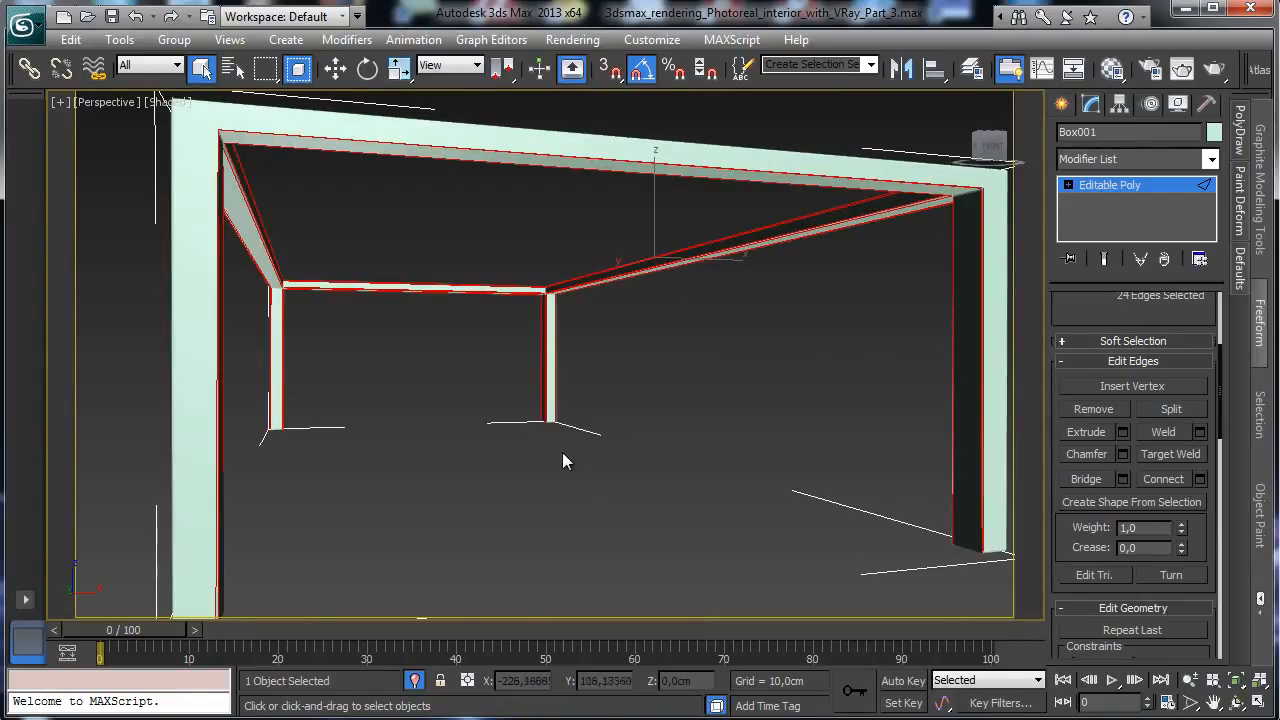
Leave edge editing and switch the viewport to VRayPhysicalCamera001
left_click(1085, 187)
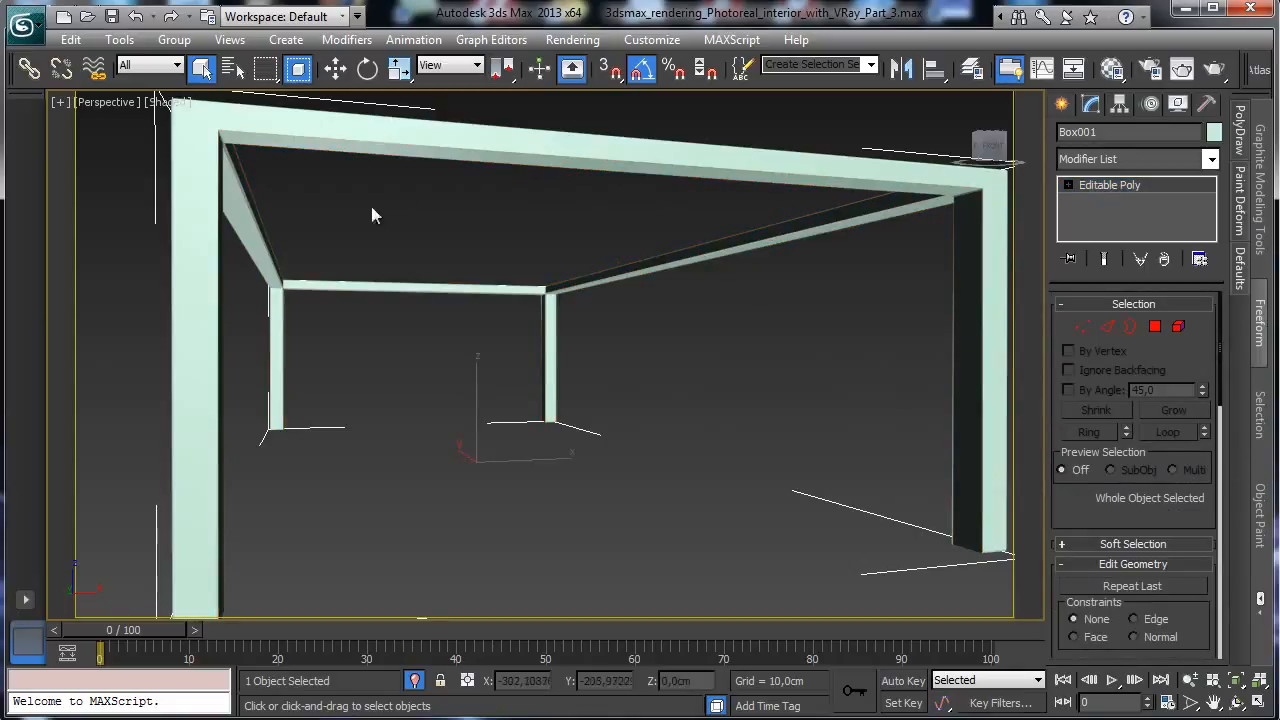
left_click(92, 103)
mouse_move(286, 125)
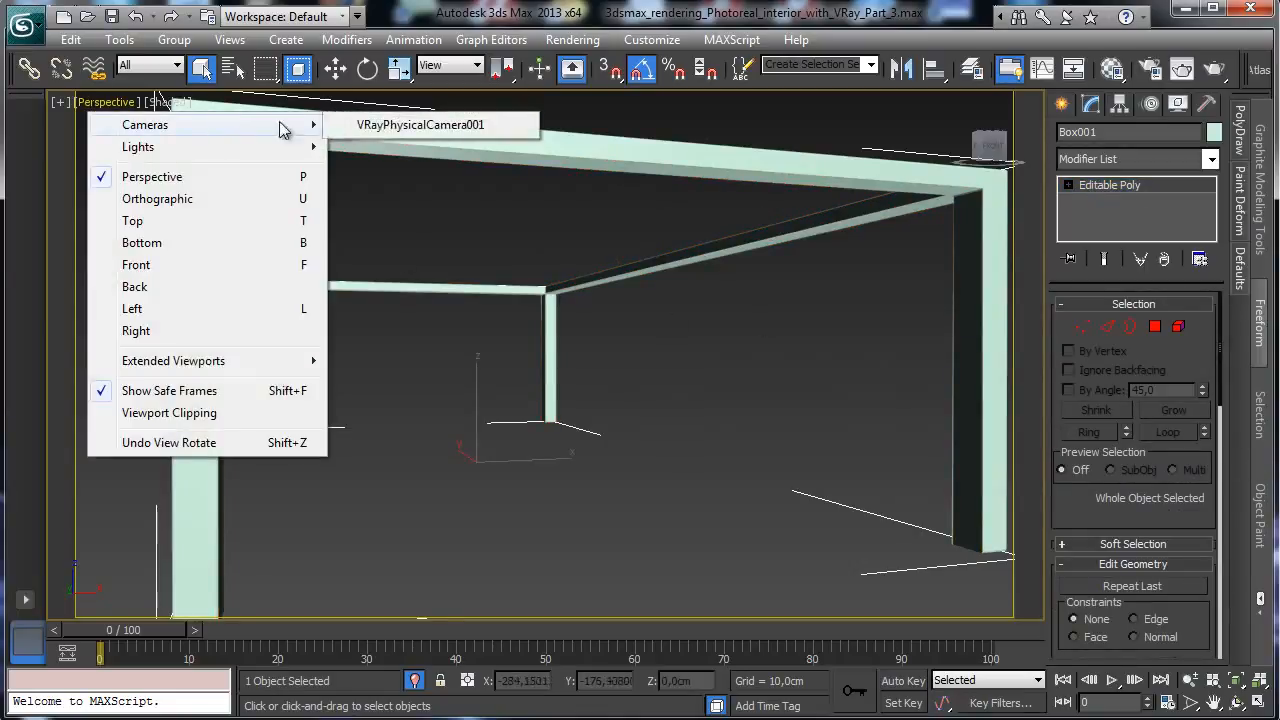
left_click(380, 126)
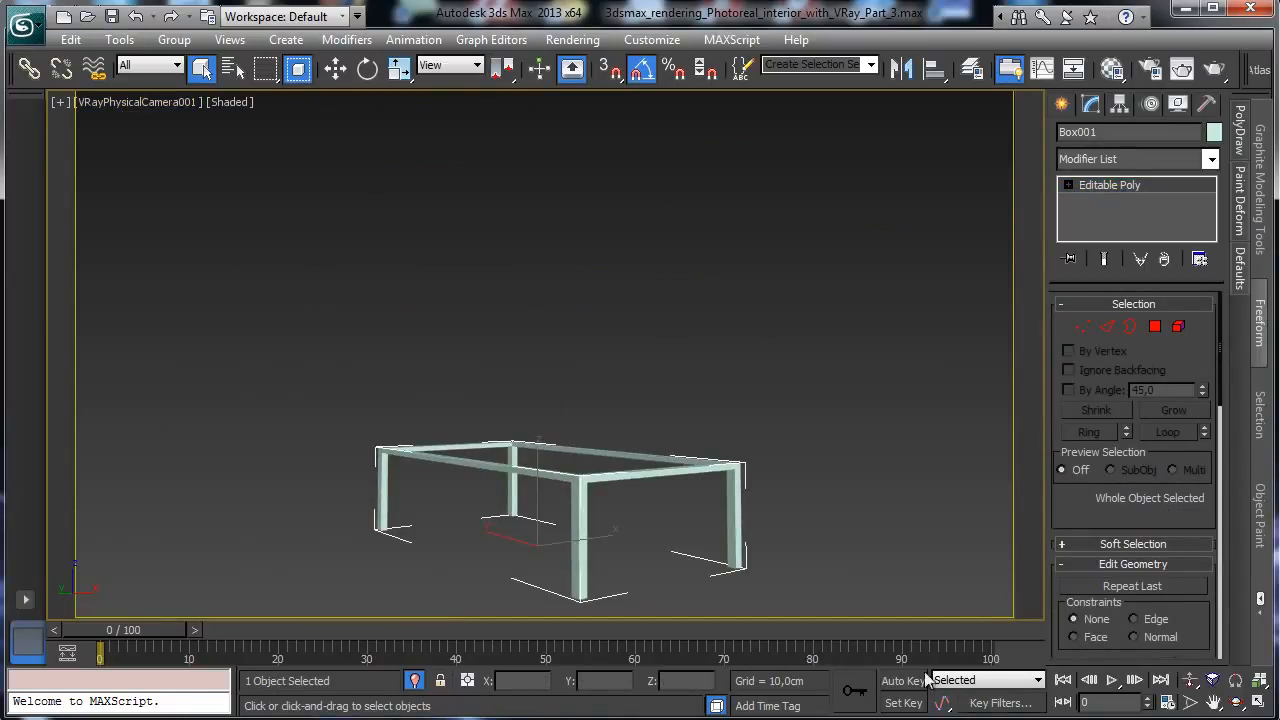
Return the viewport to Perspective and fit the whole table frame in it
left_click(147, 103)
left_click(209, 177)
left_click(1260, 681)
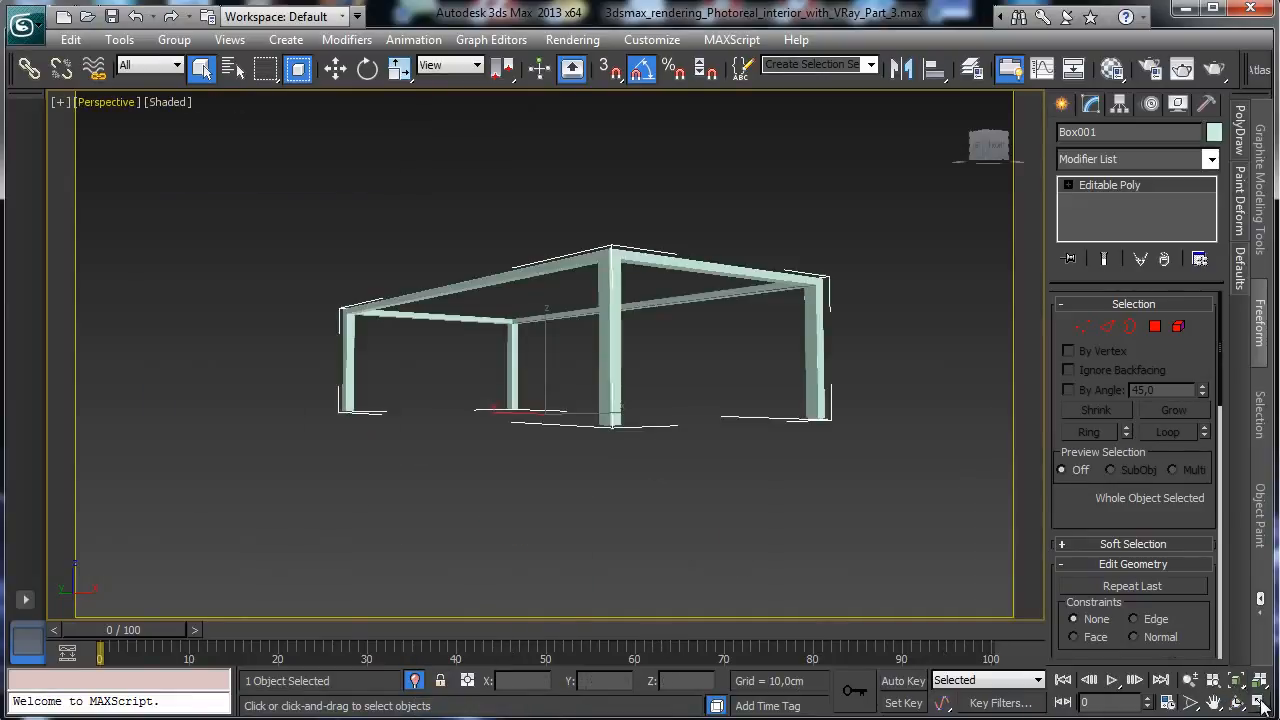
Show all four viewports with the table frame fitted in each, and list the Standard Primitives for creation
left_click(1260, 703)
left_click(1259, 680)
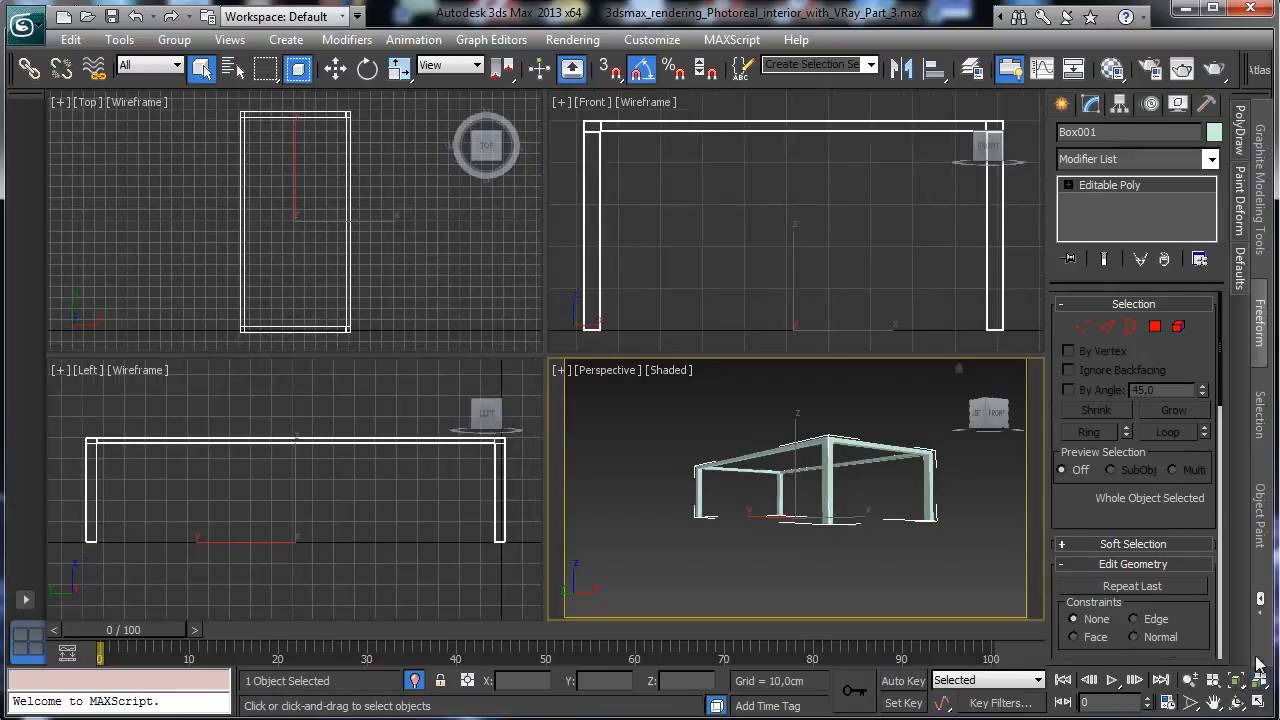
left_click(1063, 105)
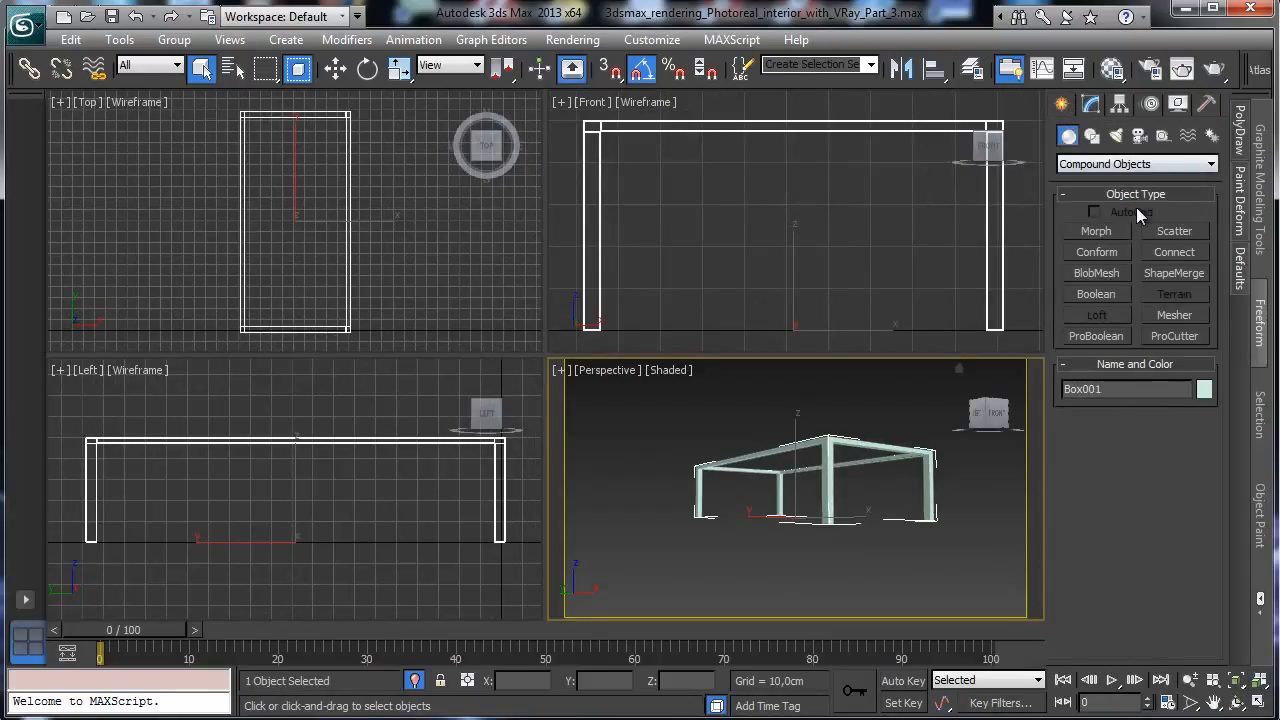
left_click(1135, 164)
left_click(1110, 178)
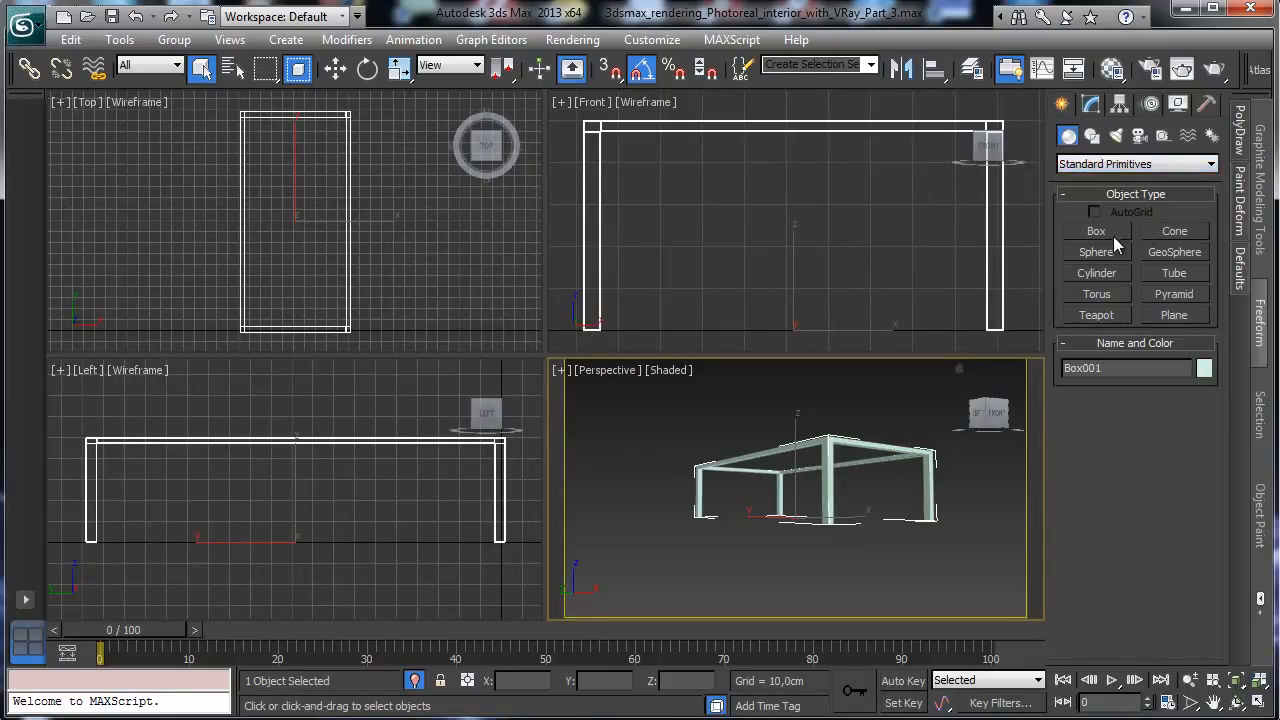
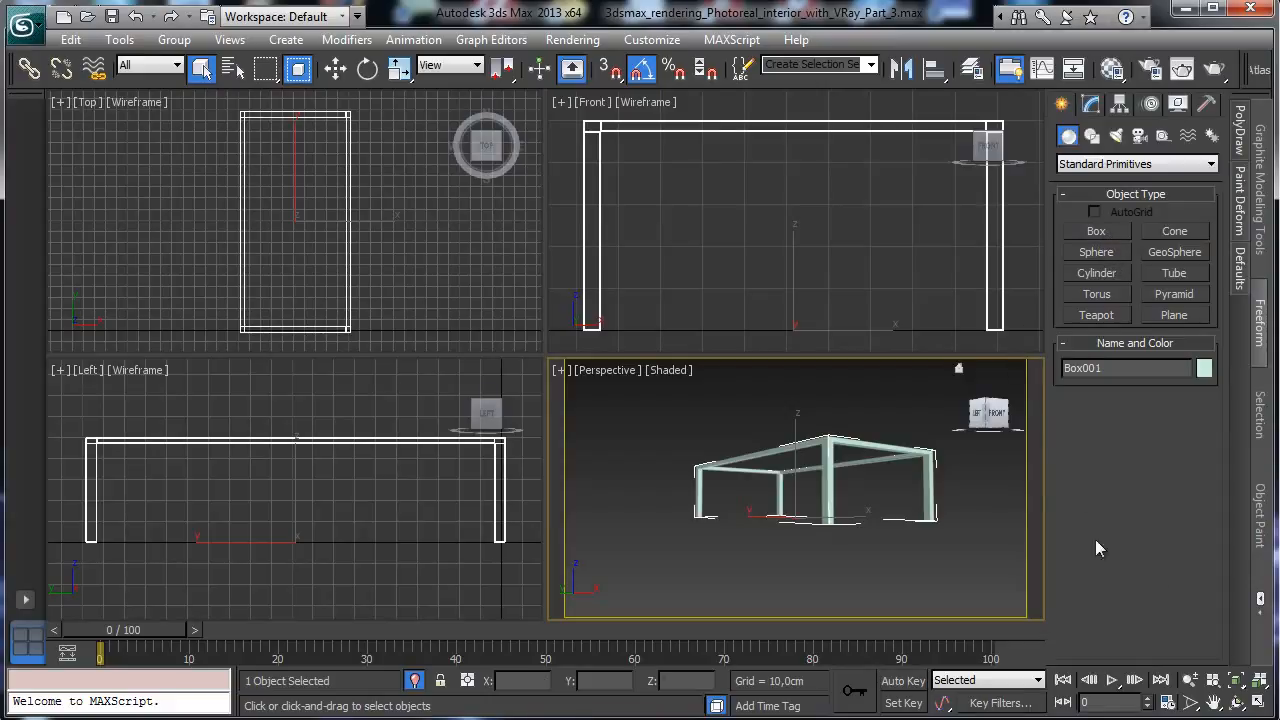
Select all polygons of the table frame in Polygon mode and bring up their material ID settings
left_click(1238, 706)
left_click_drag(852, 515, 846, 575)
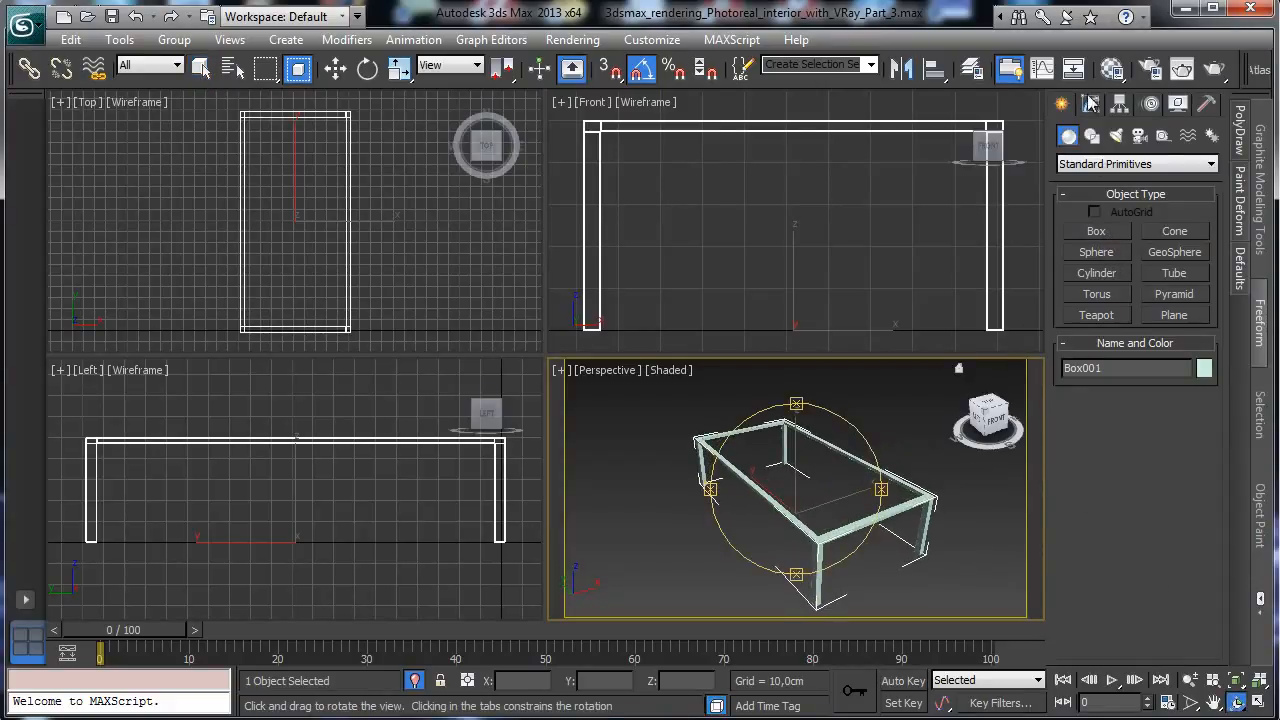
left_click(1083, 106)
left_click(1155, 326)
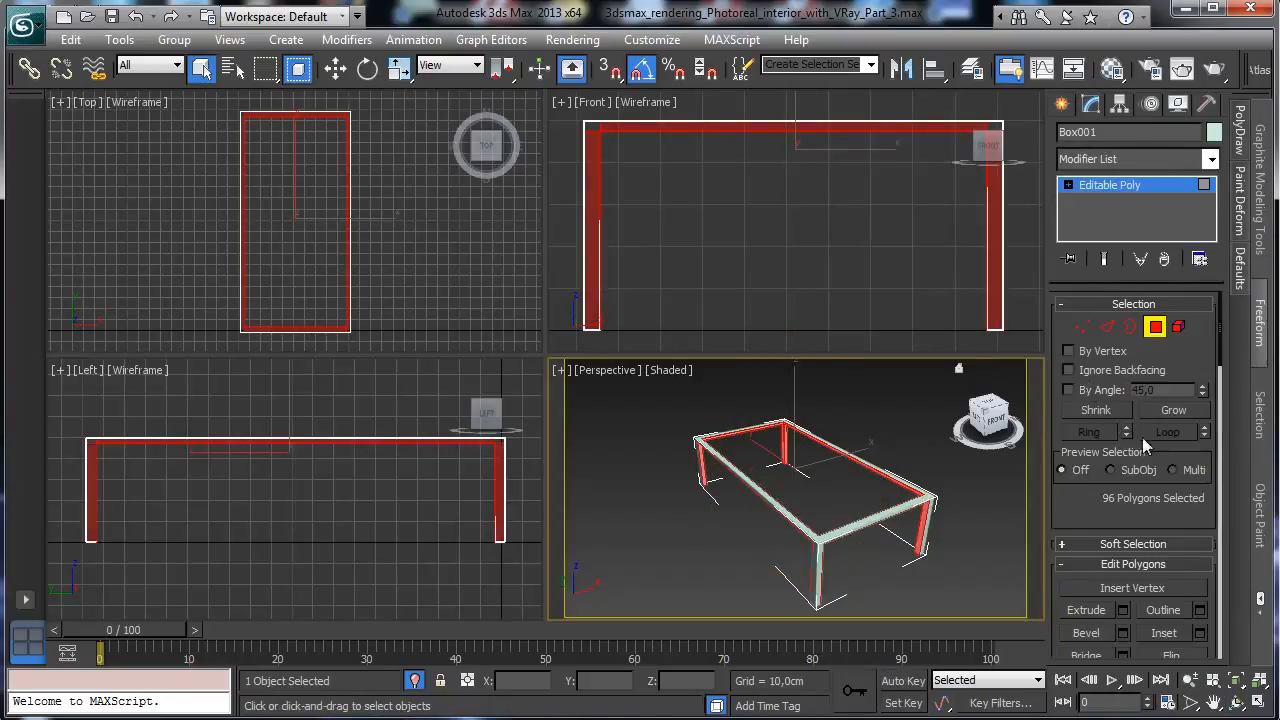
left_click_drag(926, 599, 928, 598)
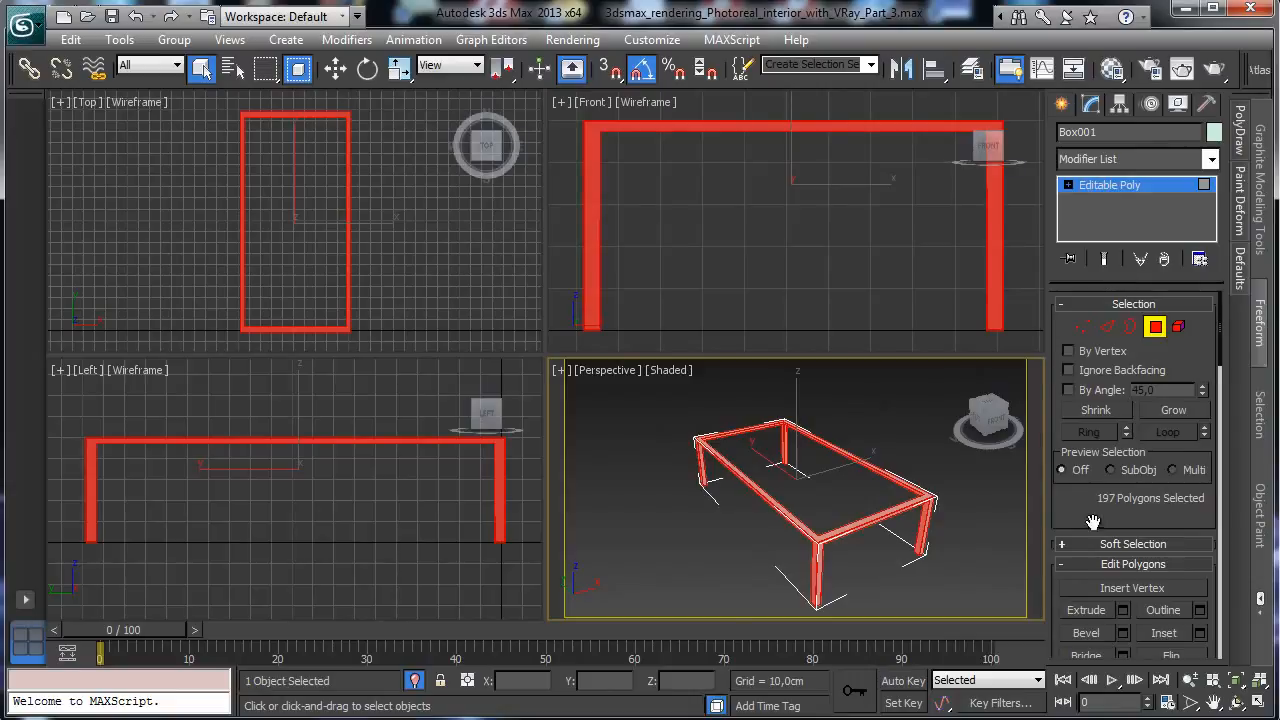
scroll(1093, 522, "down", 5)
scroll(1205, 492, "down", 5)
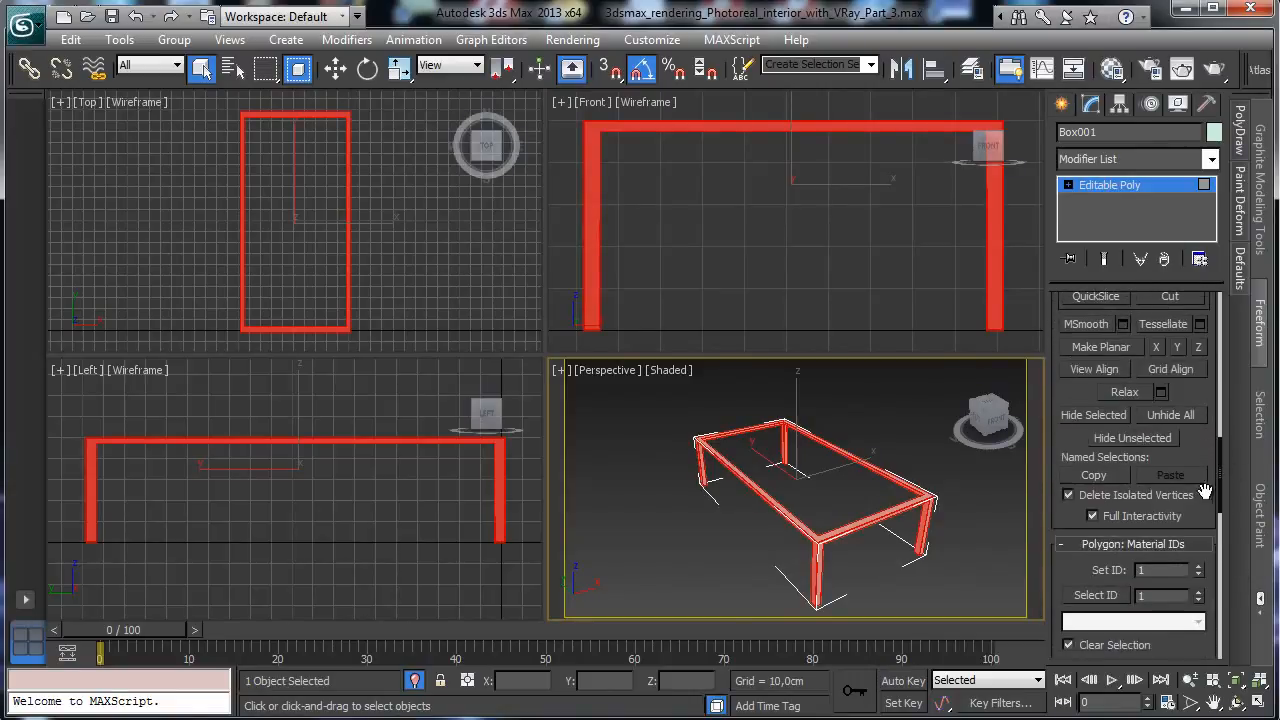
Assign material ID 2 to the polygons on top of the table frame and leave polygon editing
left_click(799, 522)
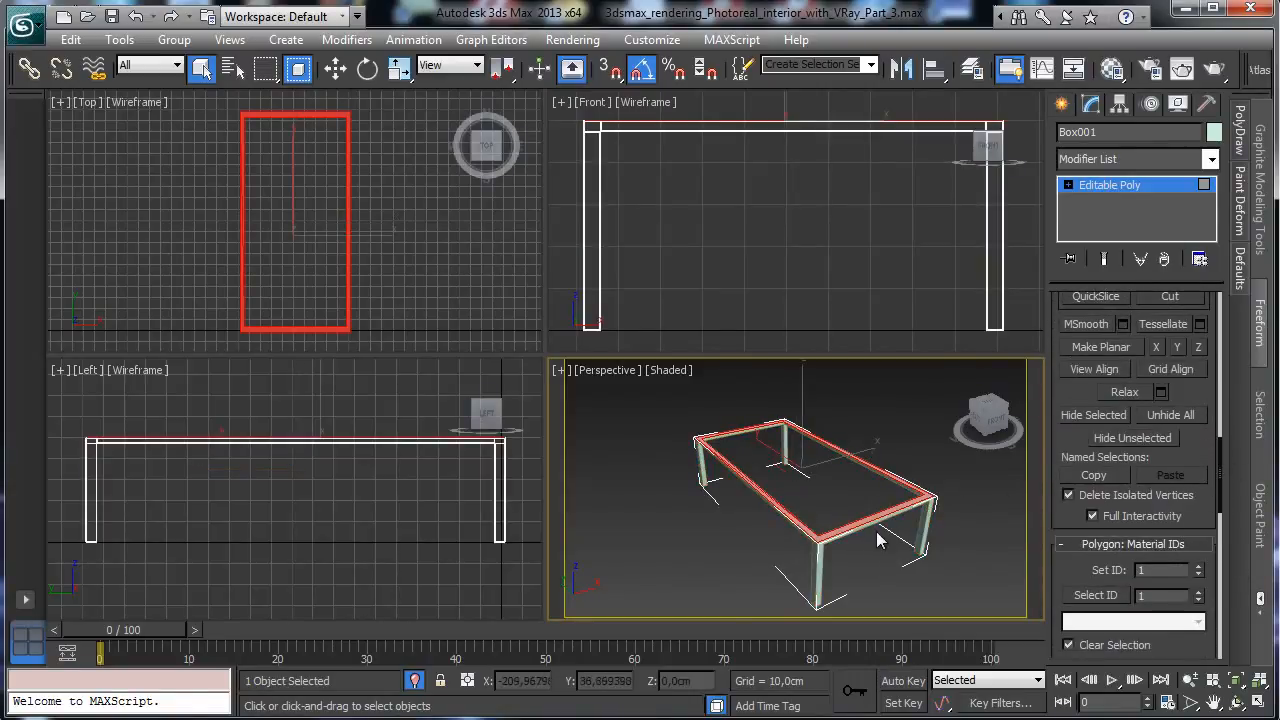
left_click(1198, 566)
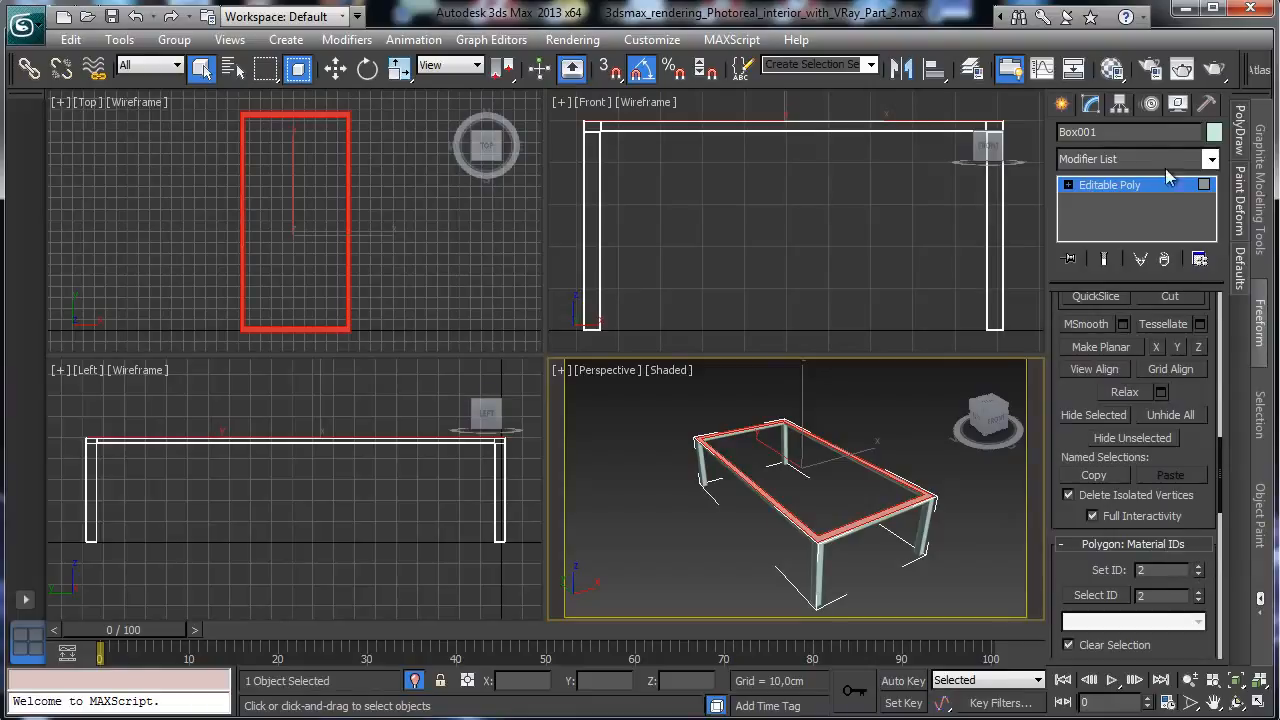
left_click(1136, 187)
Name an unused material slot Table center and assign it to the table frame
key("m")
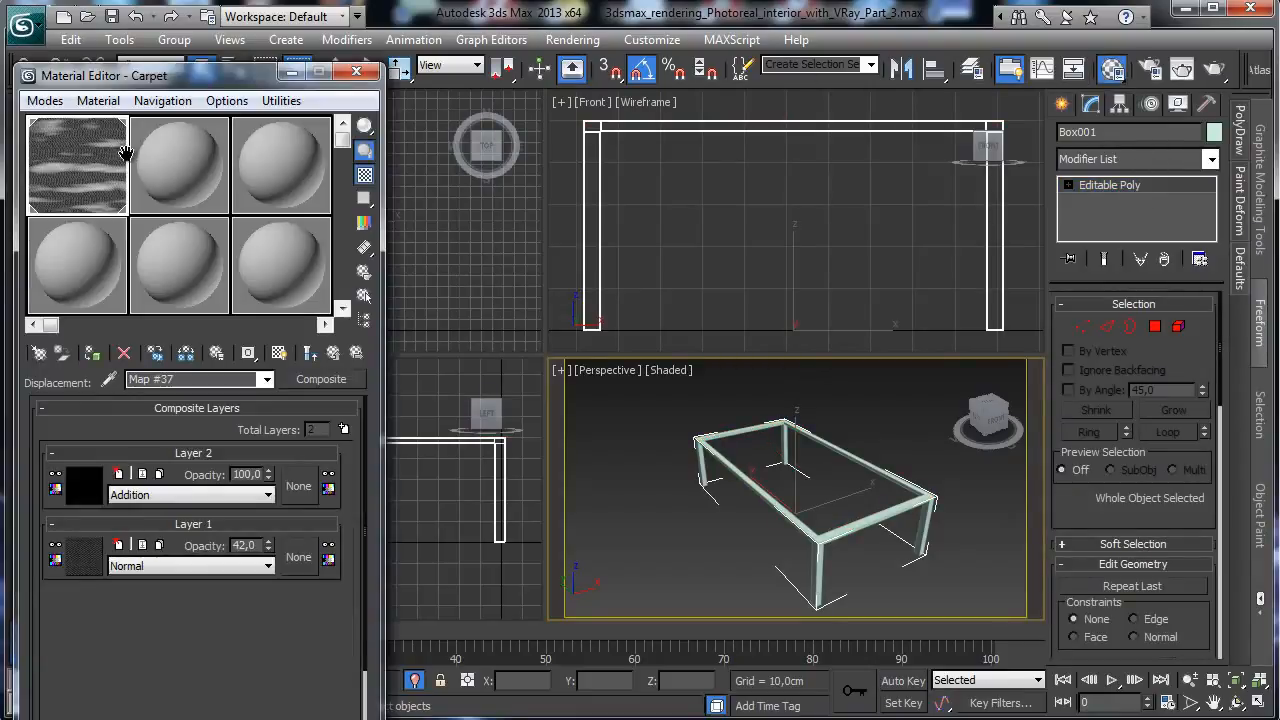
left_click(184, 148)
left_click_drag(207, 80, 233, 38)
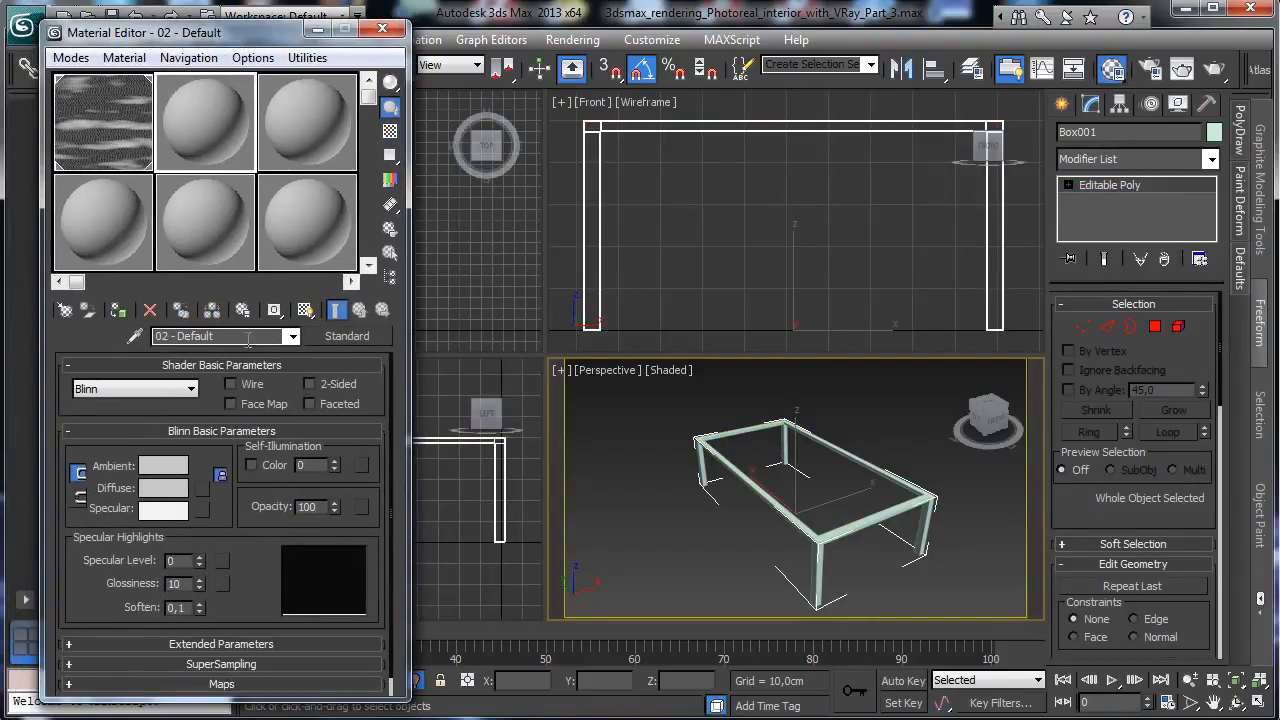
type("Tab")
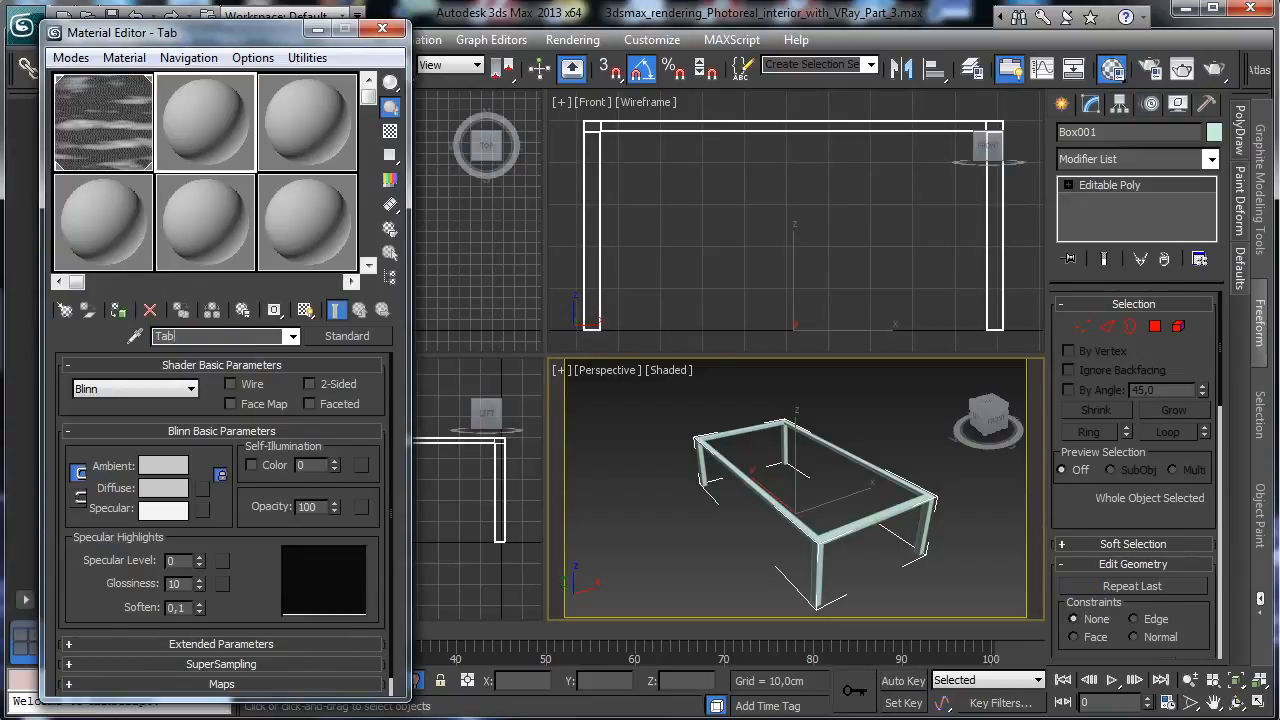
type("le center")
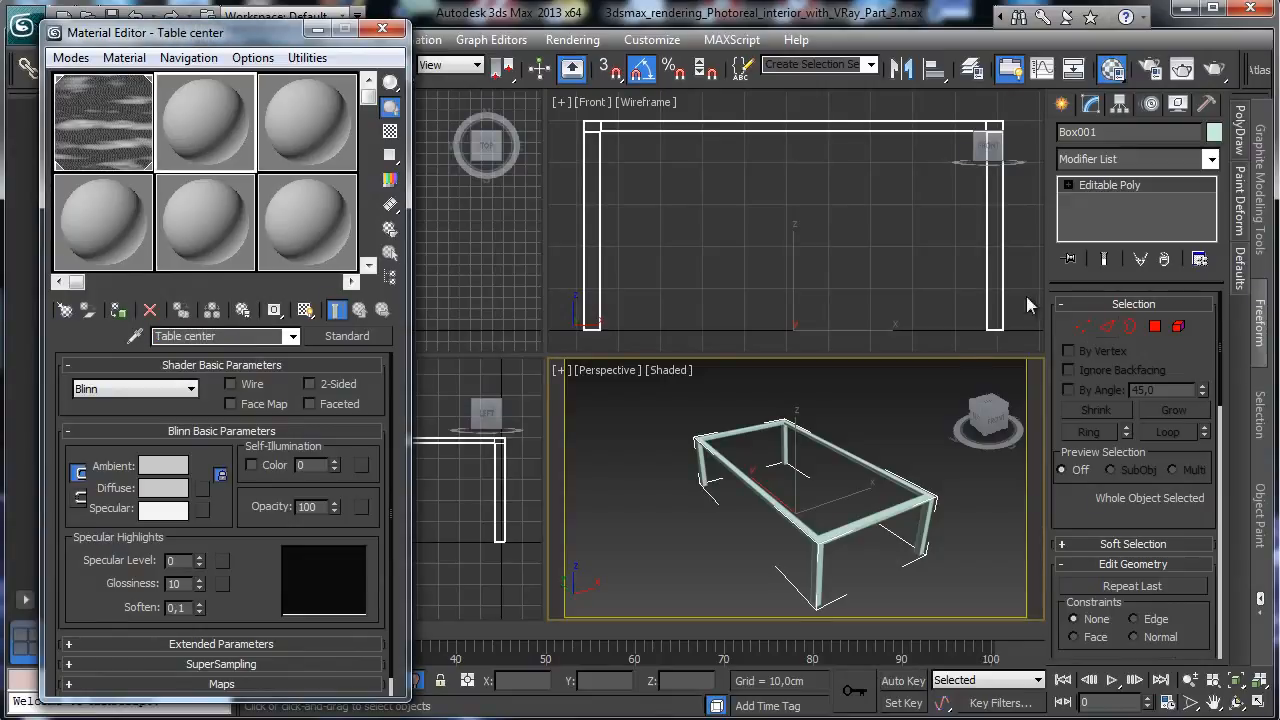
left_click(118, 310)
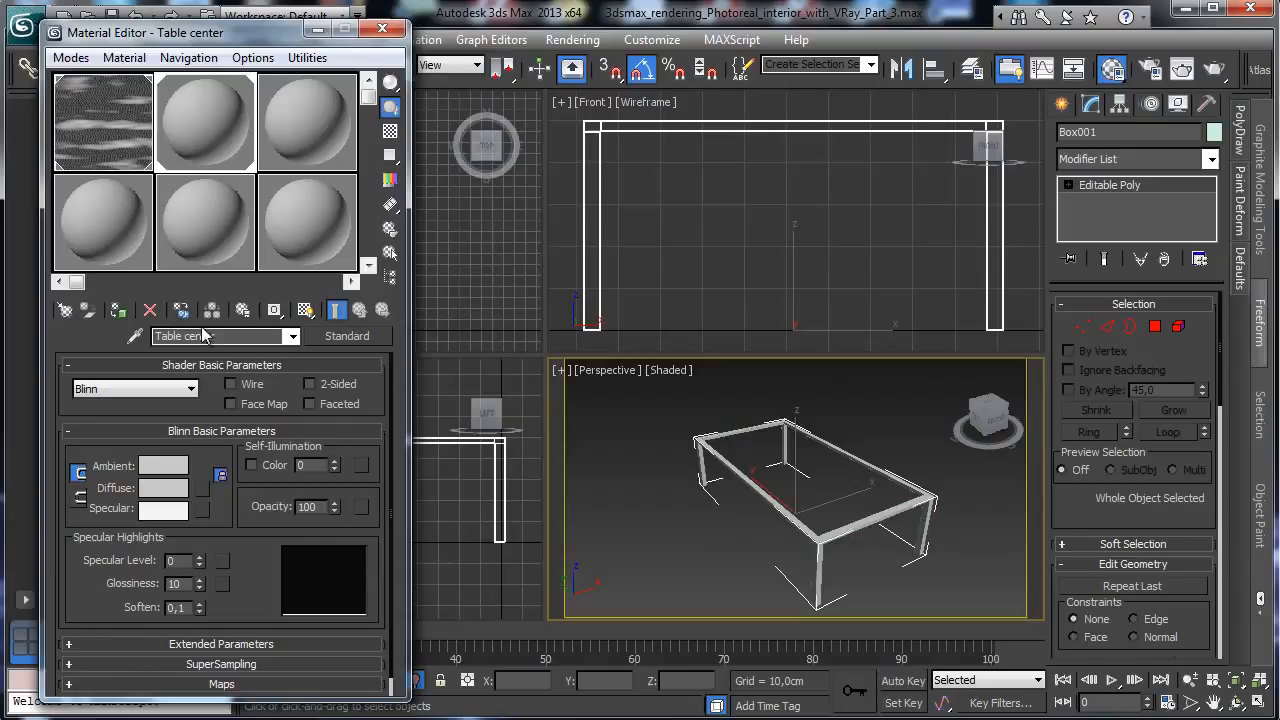
Change the Table center material to Multi/Sub-Object, keeping the old material as a sub-material, and set the number of materials to 2
left_click(322, 334)
double_click(532, 142)
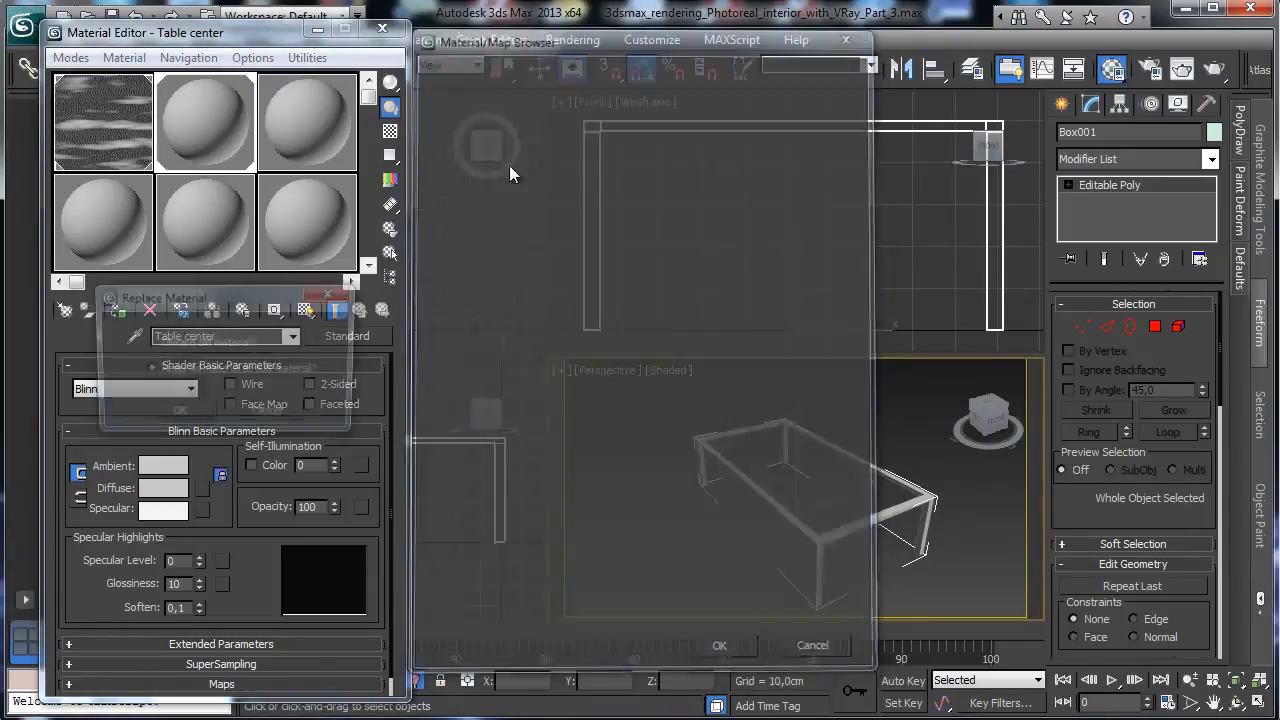
left_click(195, 412)
left_click(149, 392)
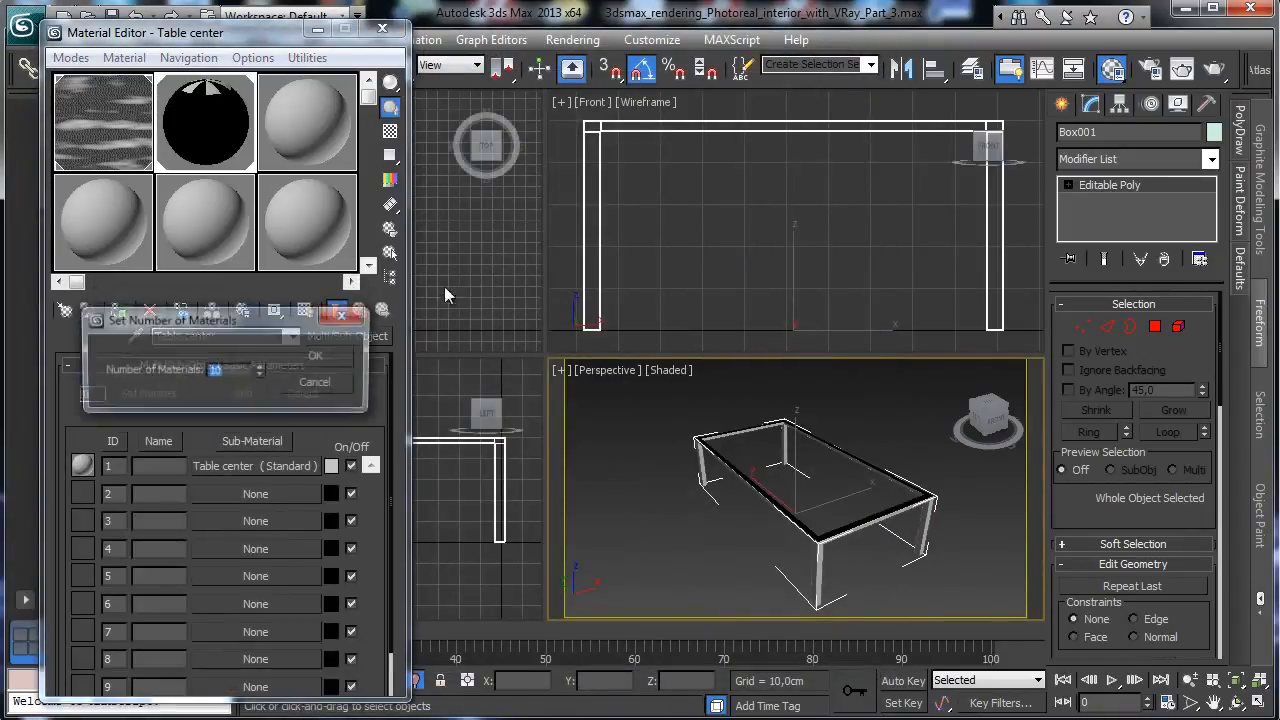
left_click(338, 358)
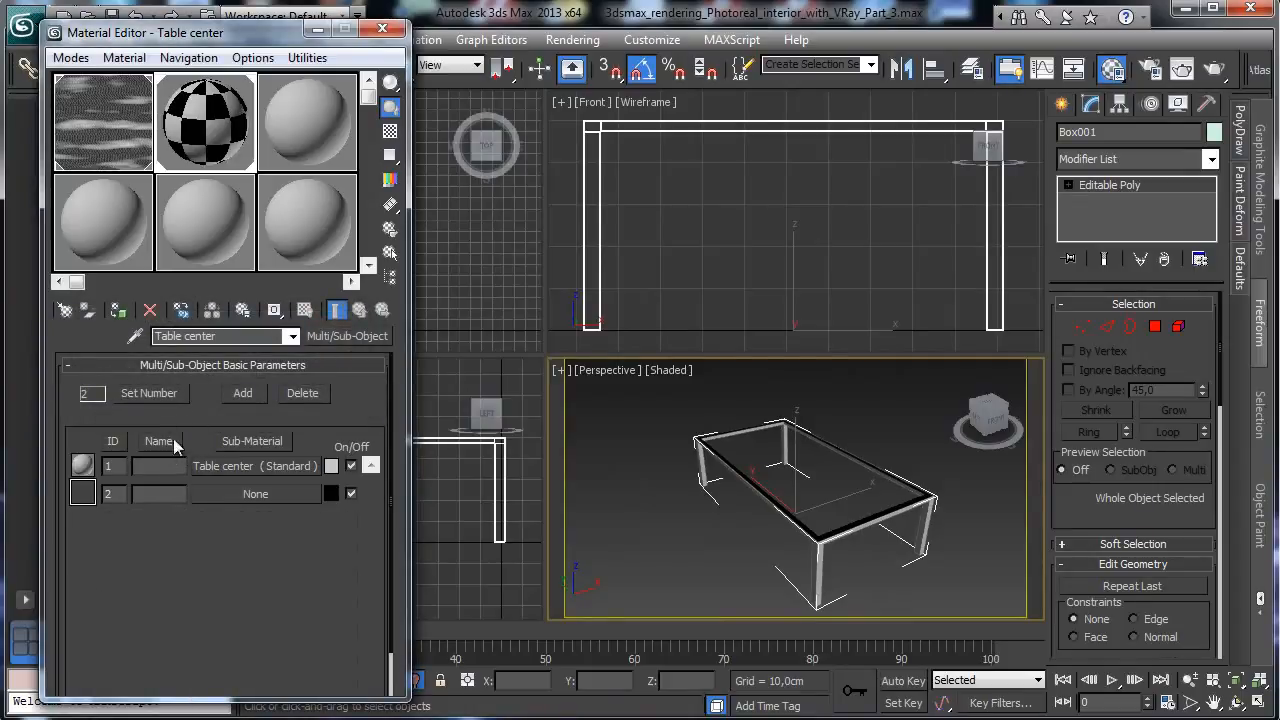
Rename the ID 1 sub-material Wood and change its type to VRayMtl
left_click(227, 466)
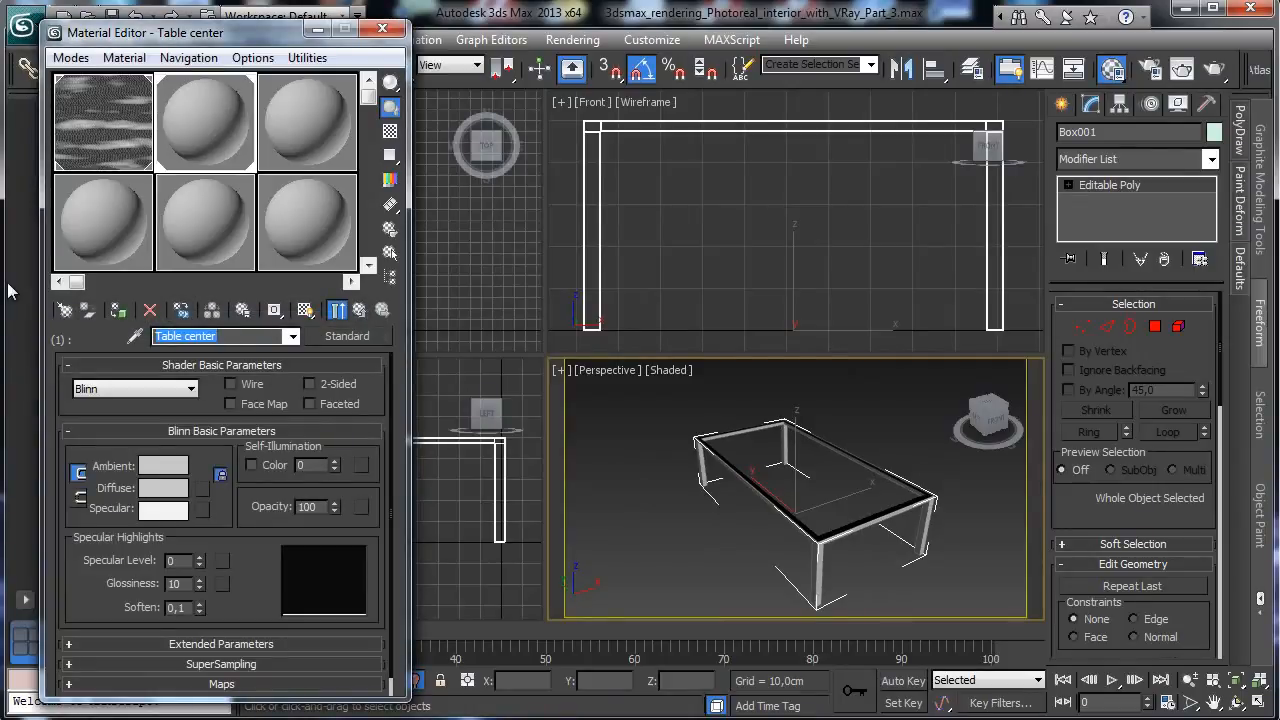
type("Wood")
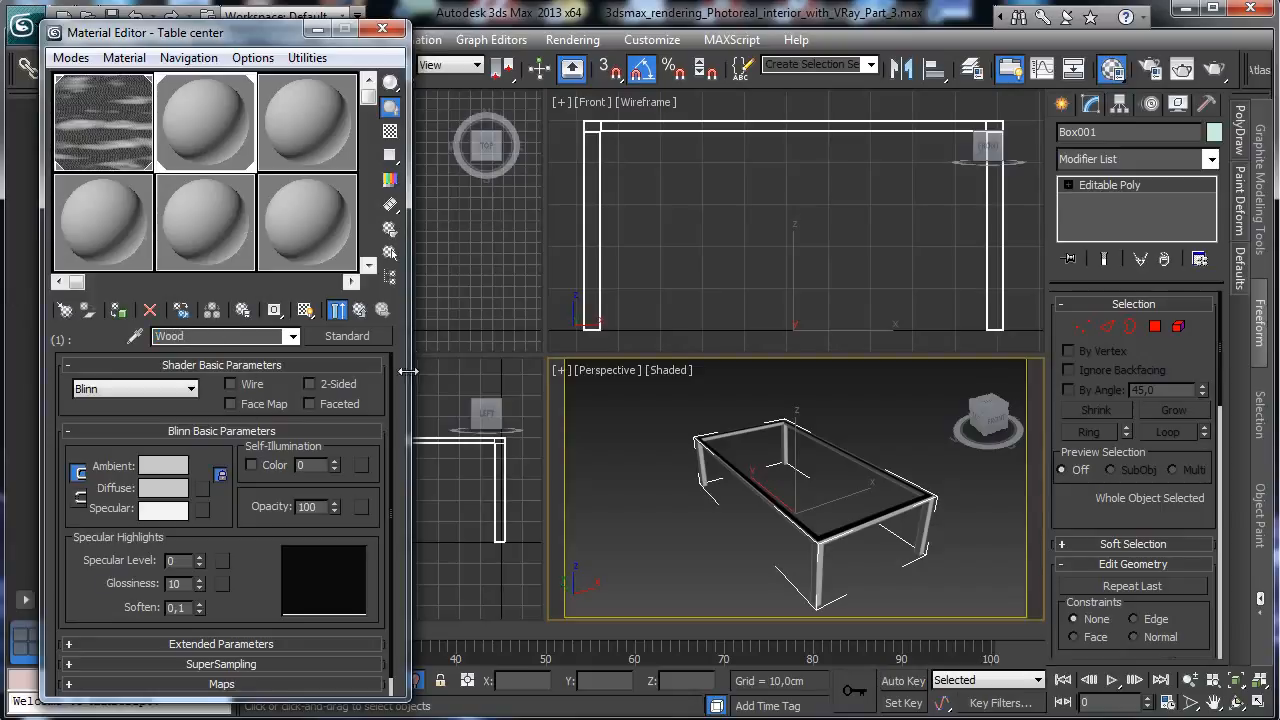
left_click(350, 337)
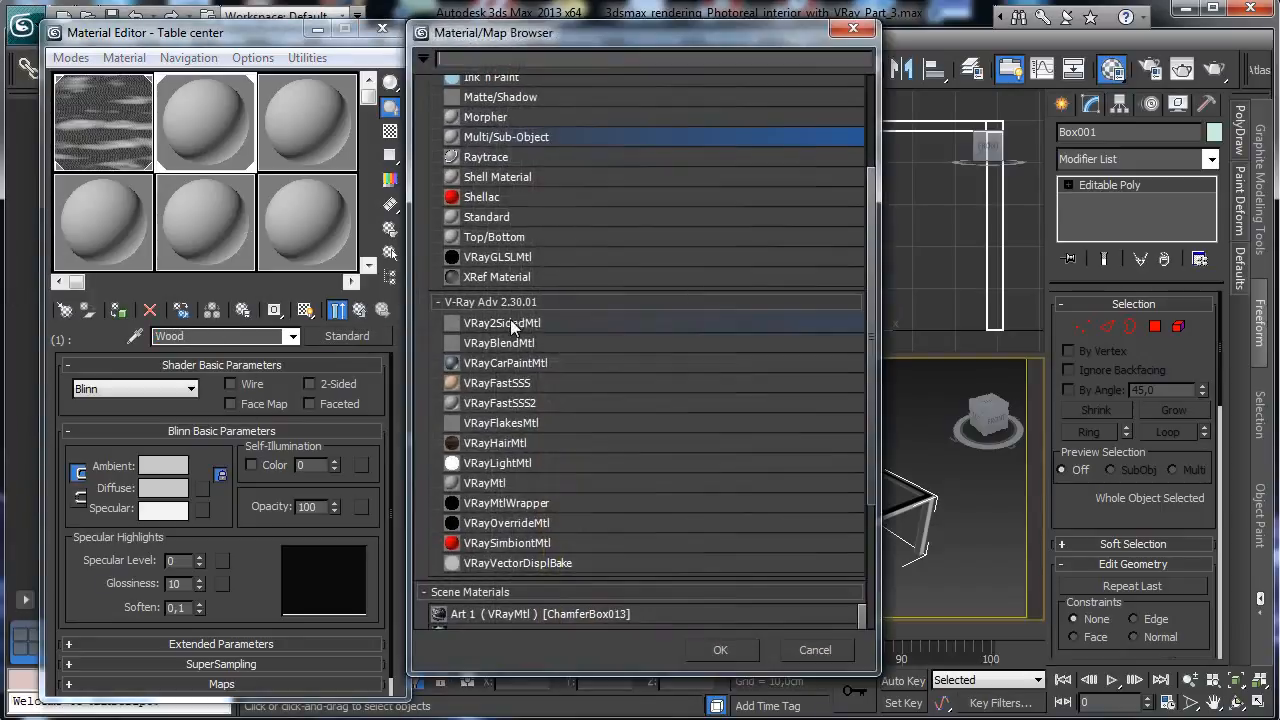
double_click(500, 483)
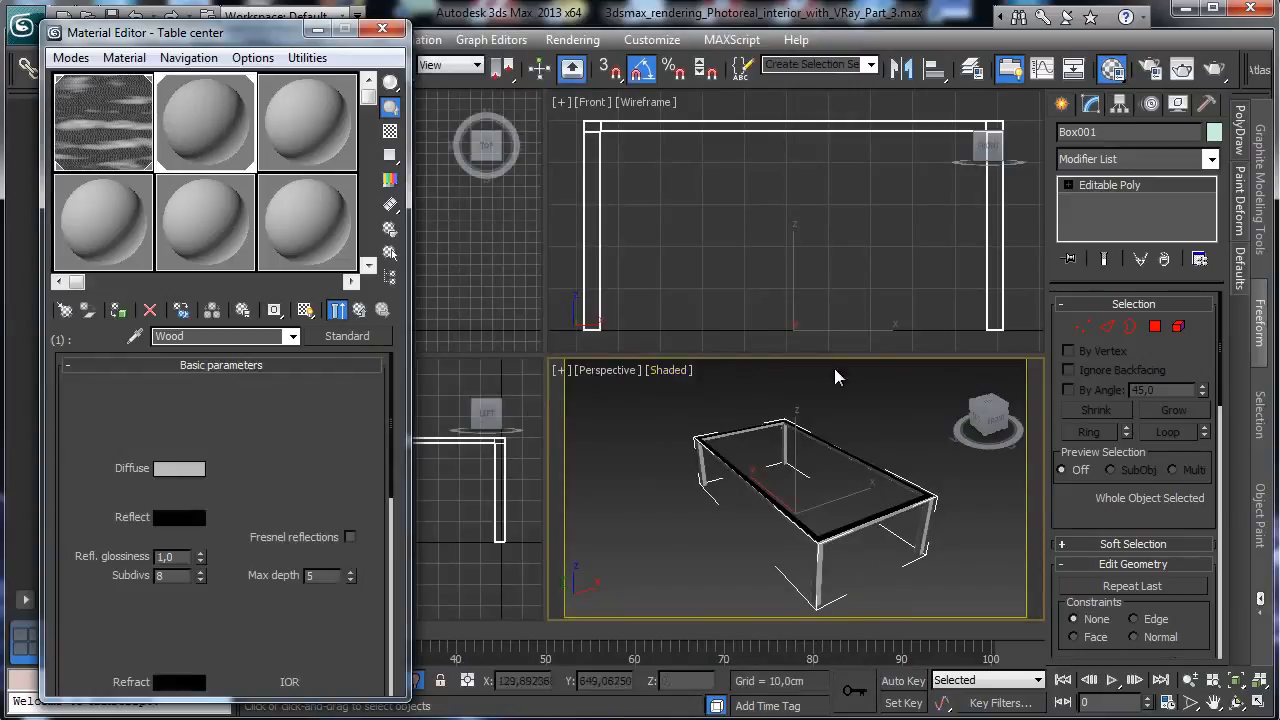
Maximize the Perspective viewport and load Woods&Plastics.FinishCarpentry.Siding.Bevel.jpg from the ArchMat folder as the Wood material's diffuse bitmap
left_click(1256, 705)
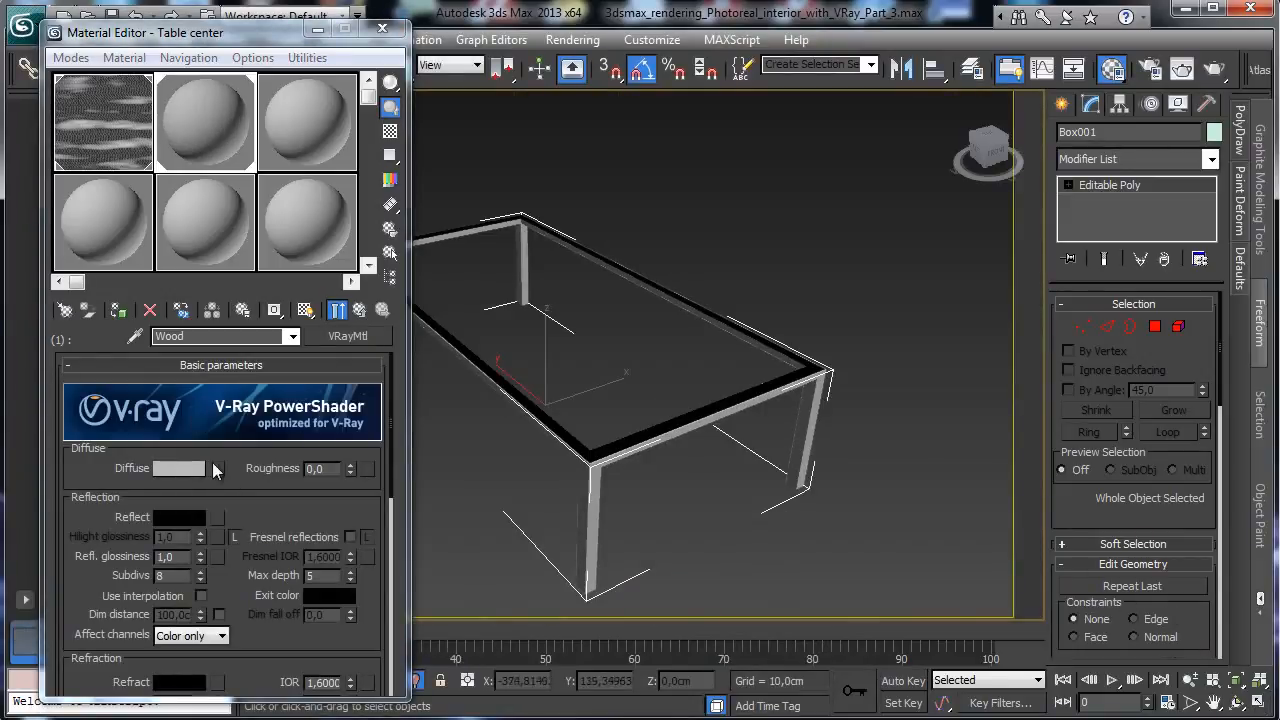
left_click(215, 468)
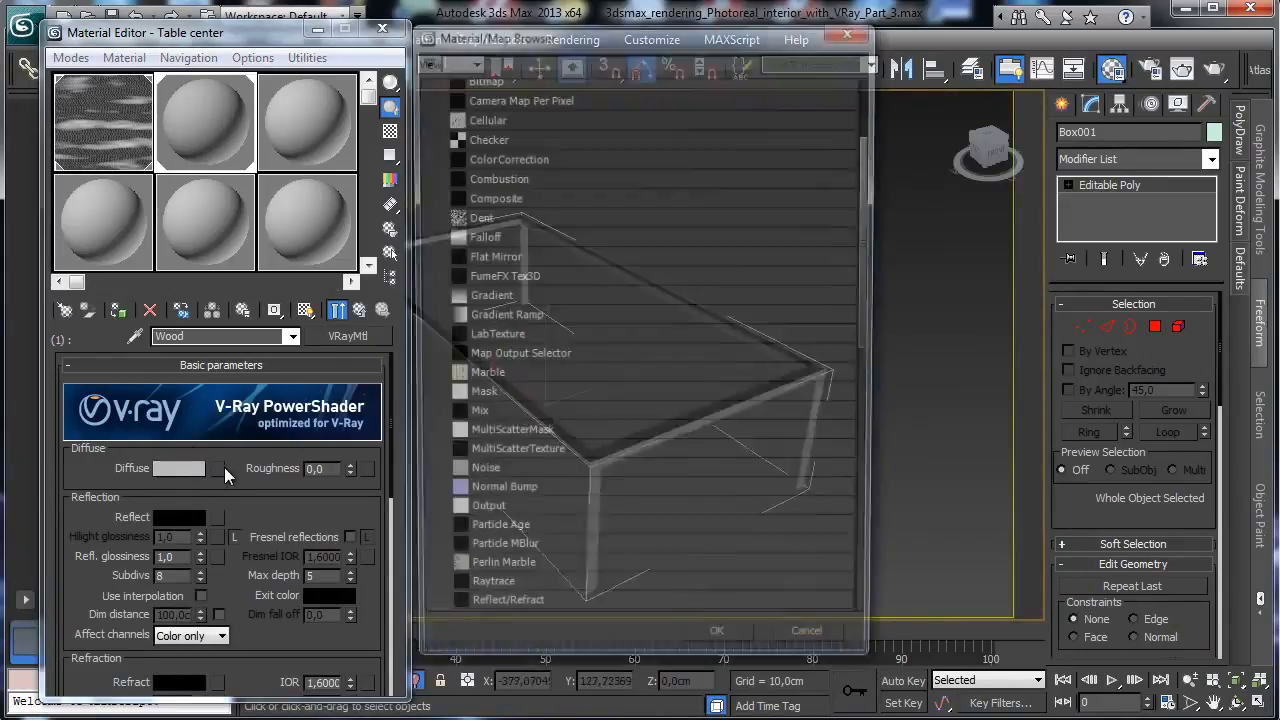
scroll(868, 160, "up", 5)
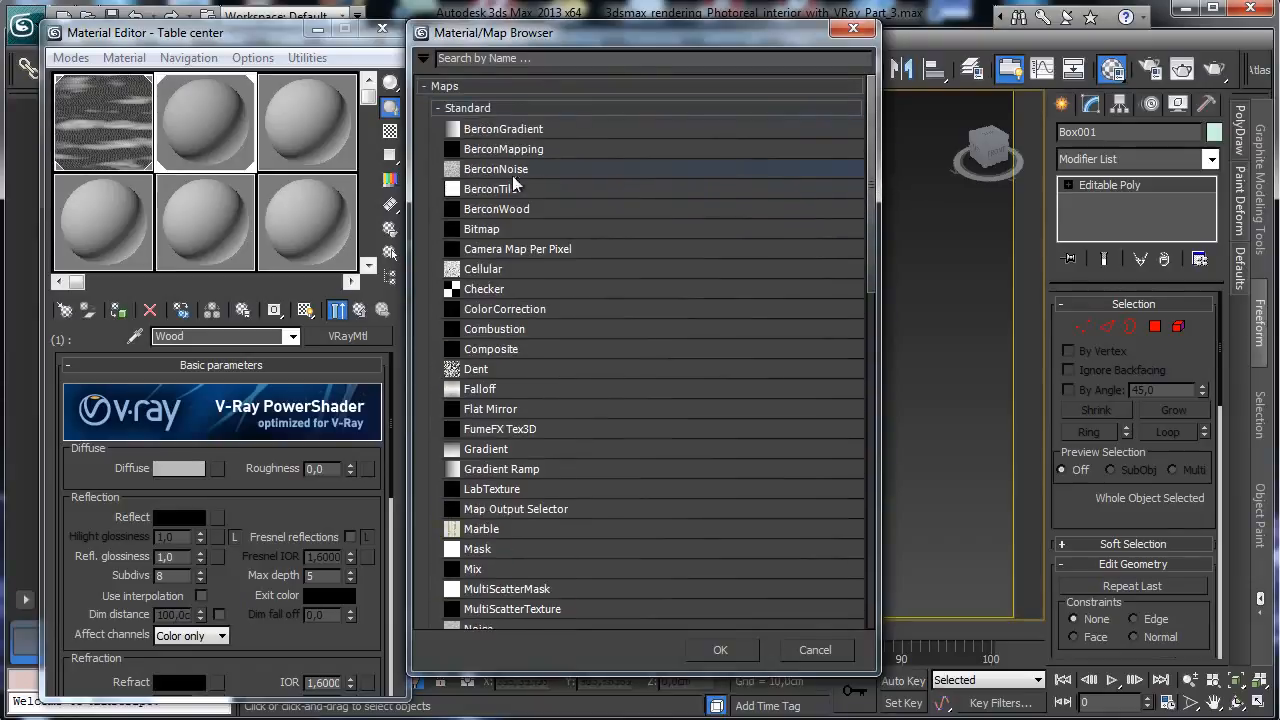
double_click(495, 222)
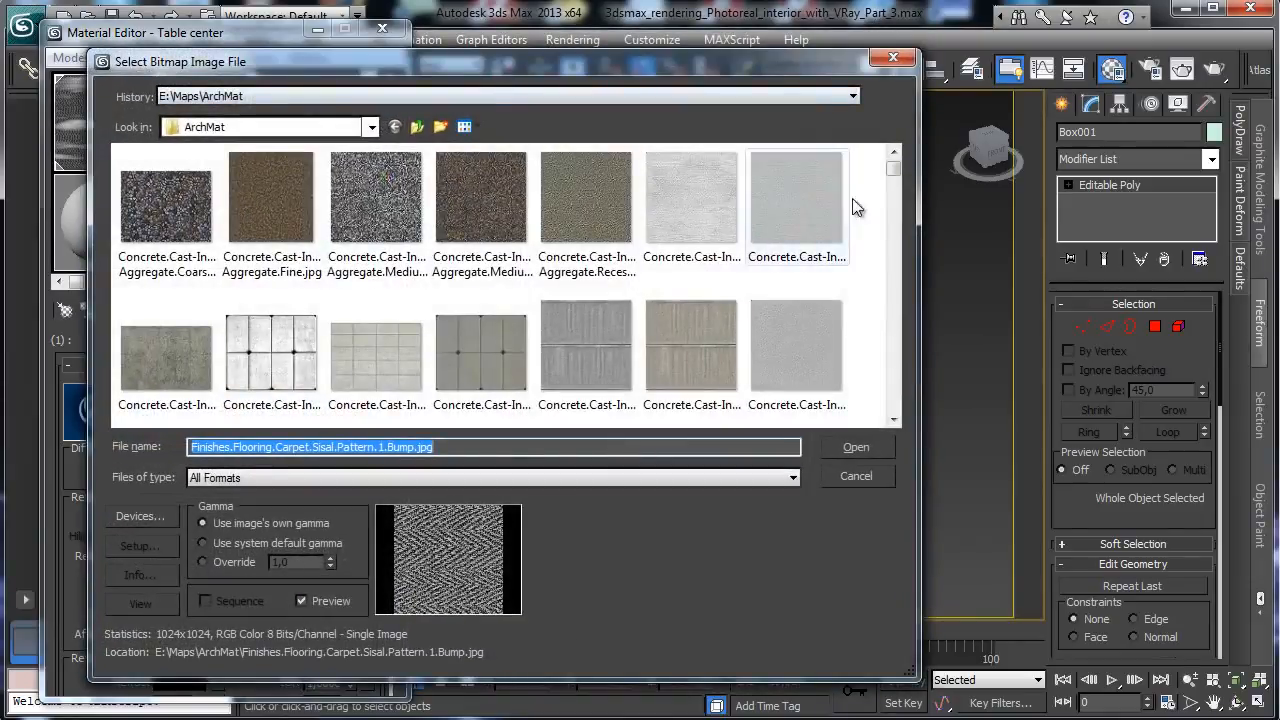
left_click_drag(886, 172, 889, 393)
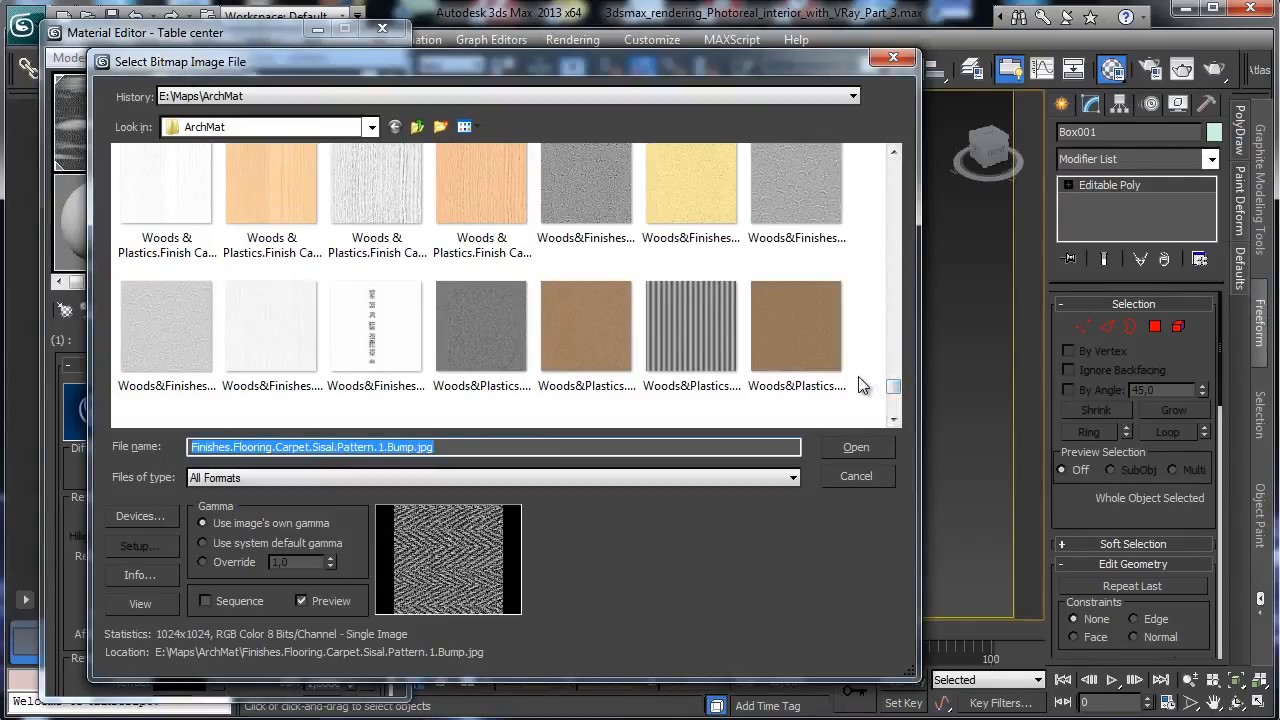
left_click_drag(898, 386, 898, 392)
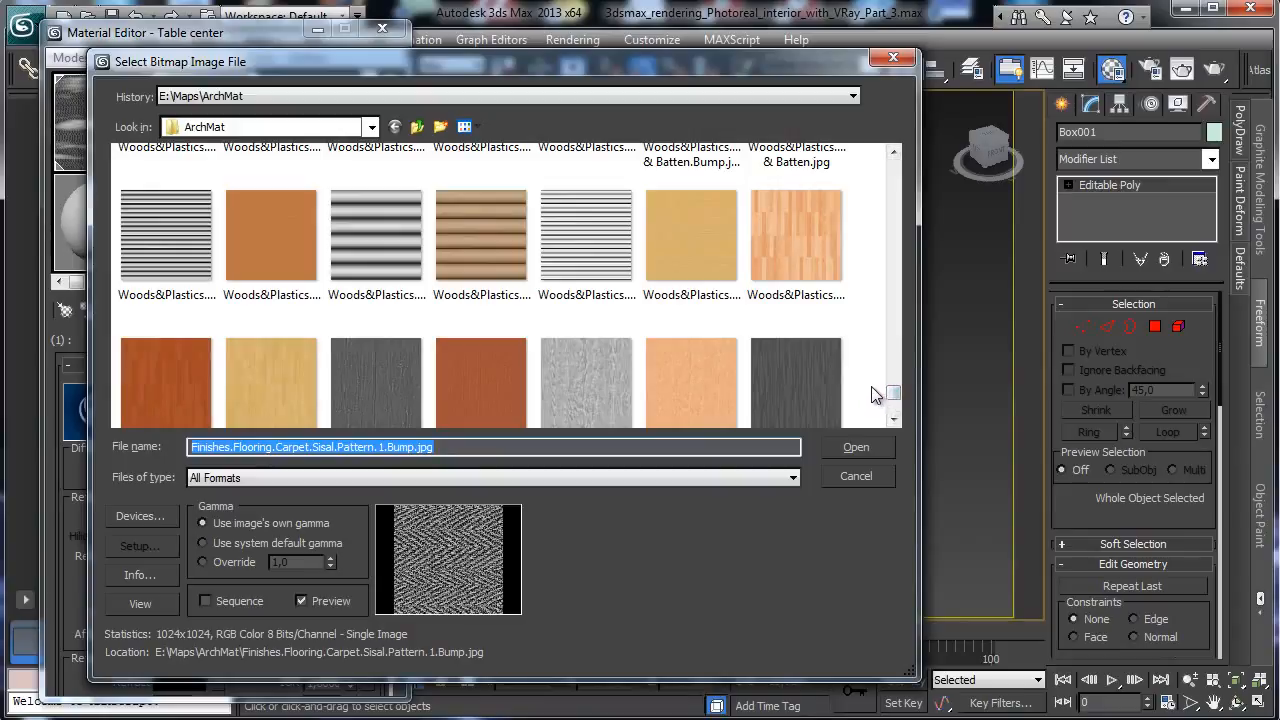
left_click(894, 153)
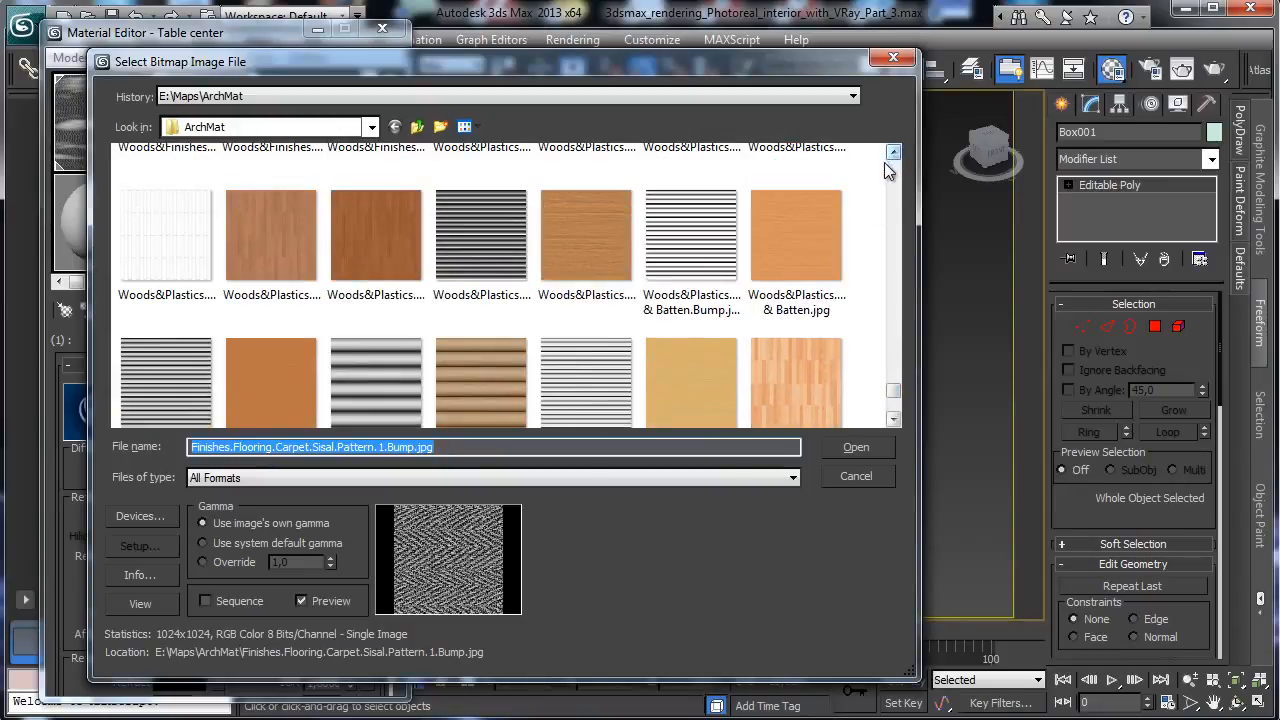
left_click(620, 228)
left_click(857, 446)
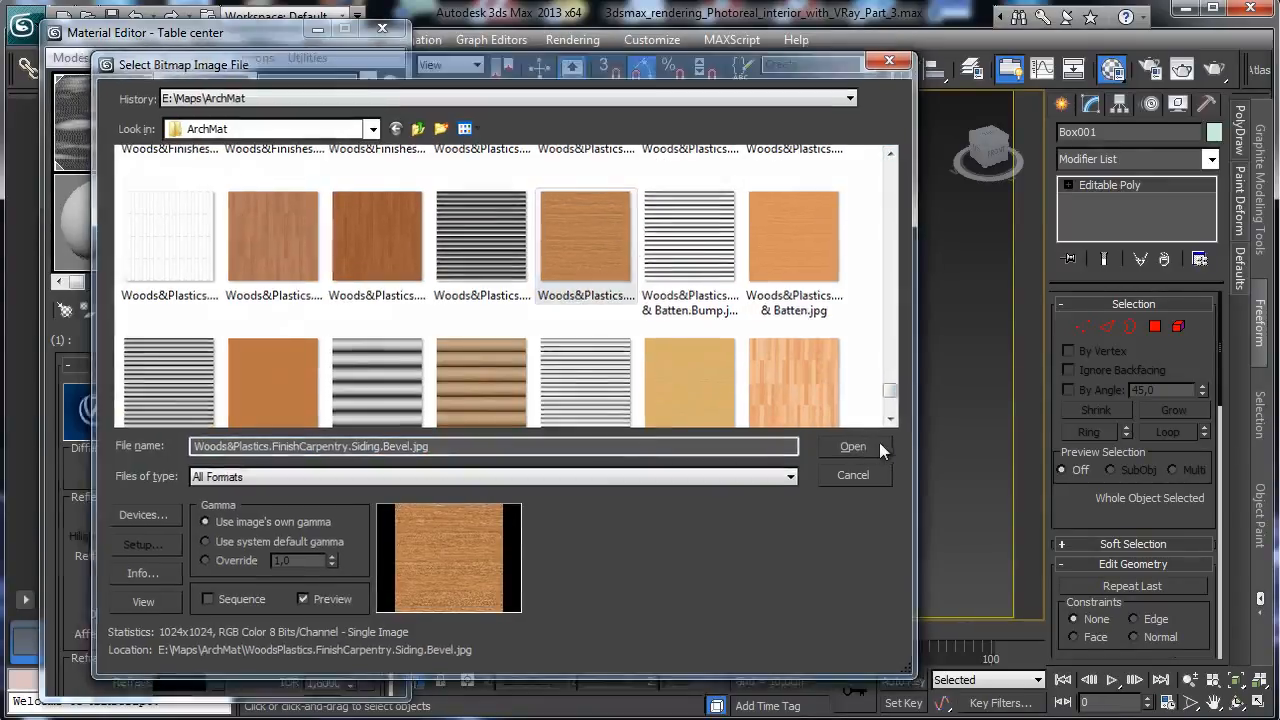
Show the wood bitmap in the viewport, set its W angle to 90 and blur to 0,01, and return to the Wood material
left_click(305, 311)
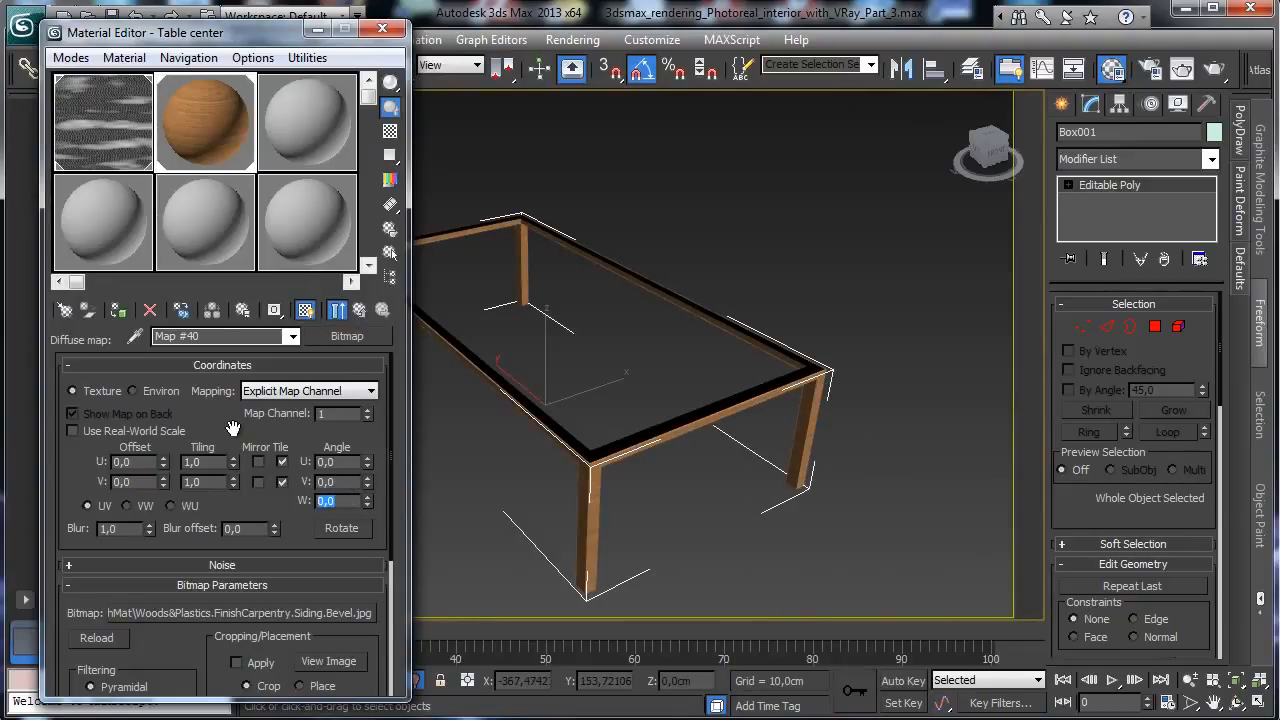
key("Return")
right_click(148, 530)
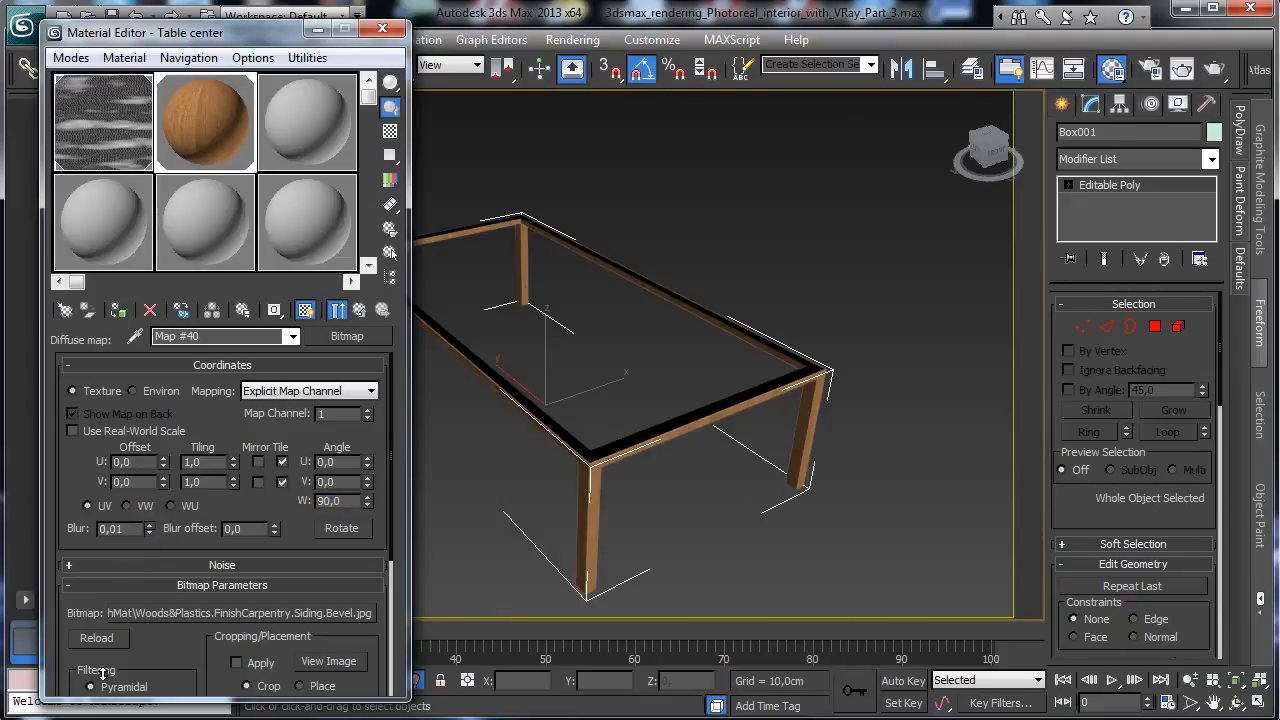
left_click(359, 310)
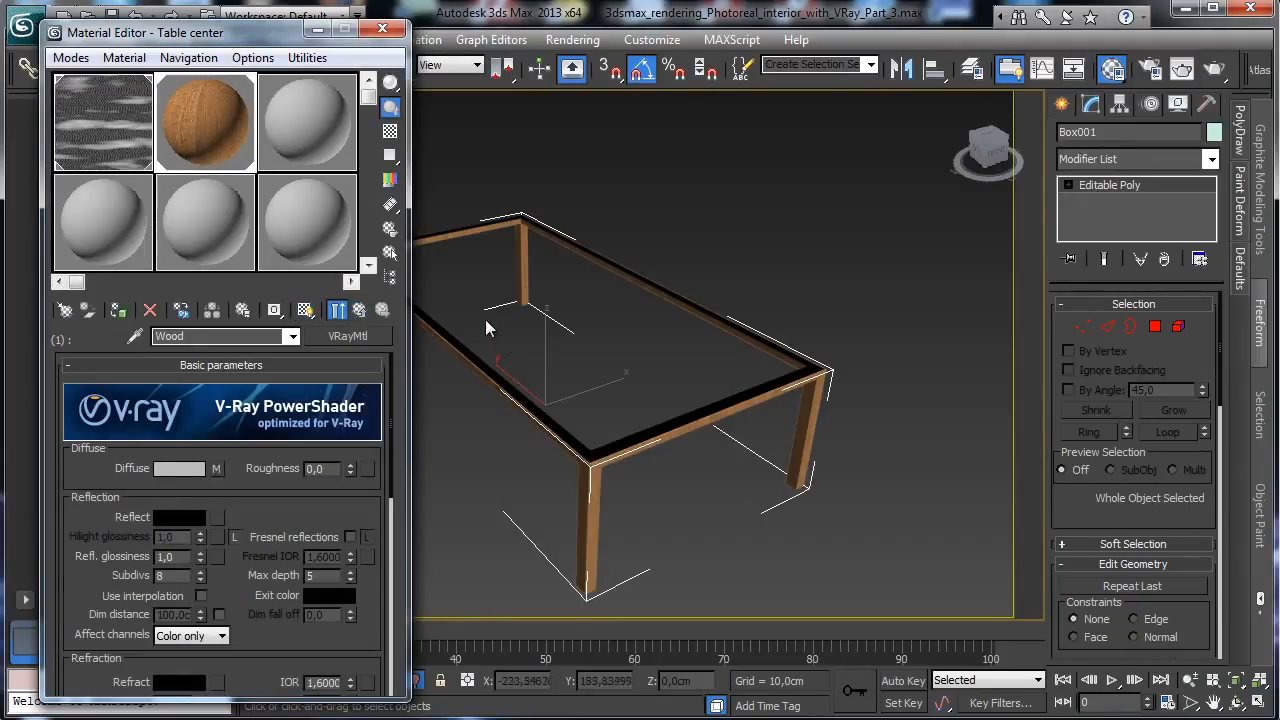
Enable Fresnel reflections for the Wood material and show the checkered background behind its sample sphere
left_click_drag(242, 505, 246, 483)
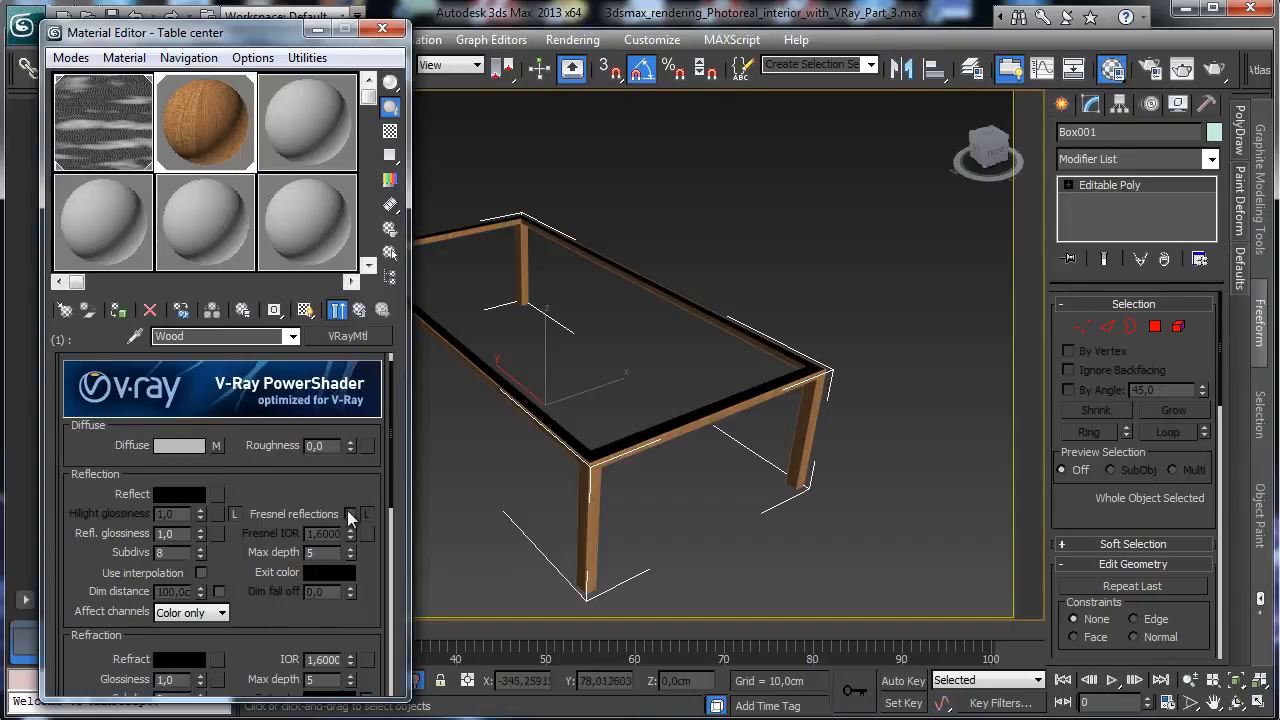
left_click(390, 131)
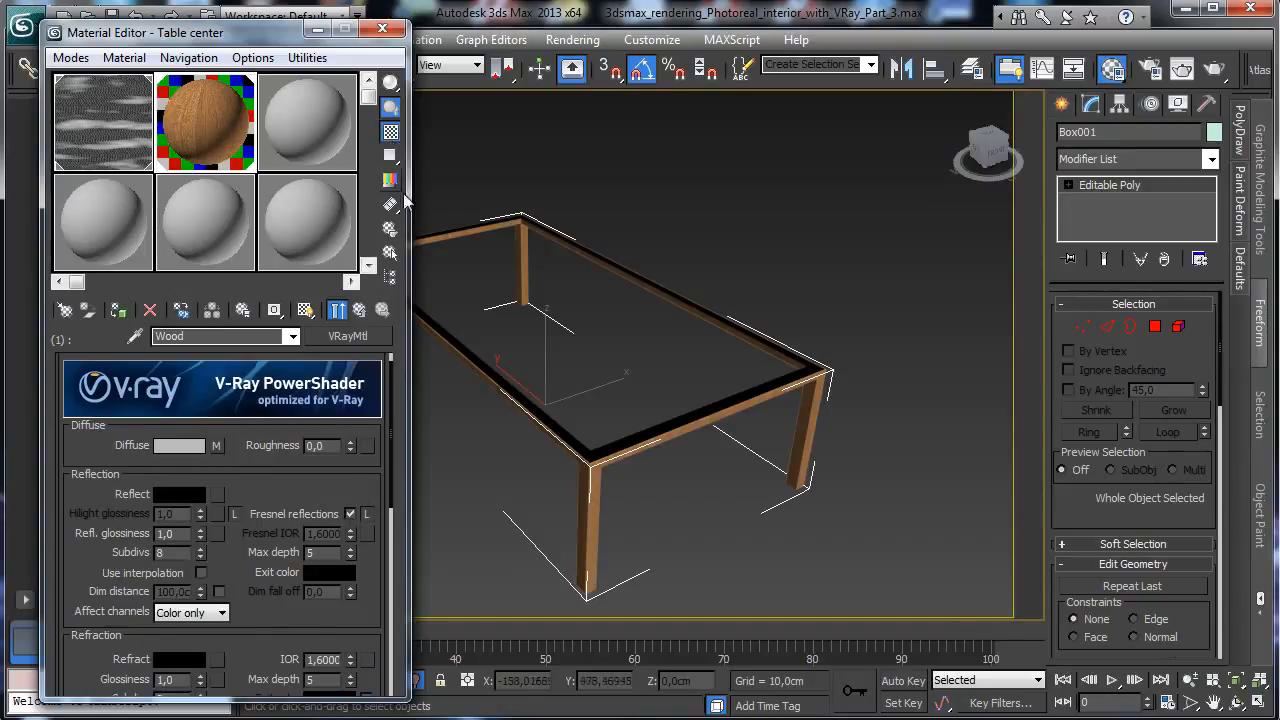
Set the Wood material's reflection colour to white and place its diffuse bitmap in the reflection map slot as an instance
left_click(179, 495)
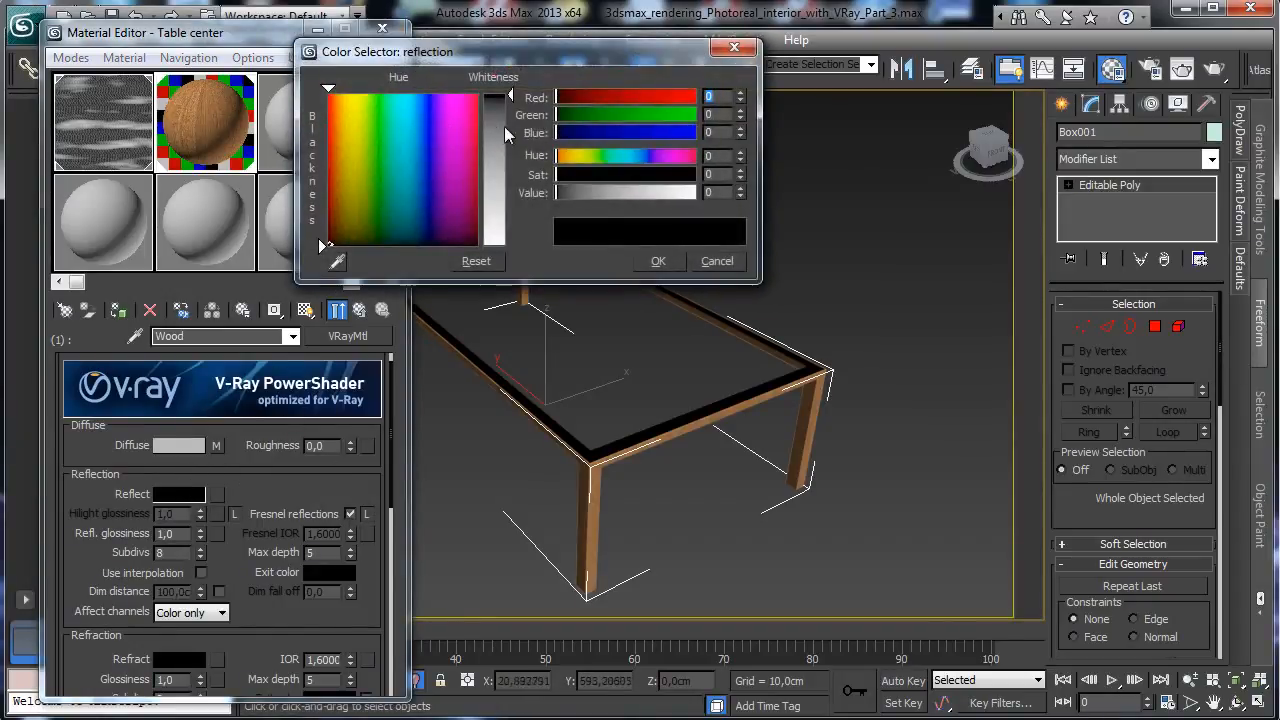
left_click_drag(504, 126, 508, 245)
left_click(659, 262)
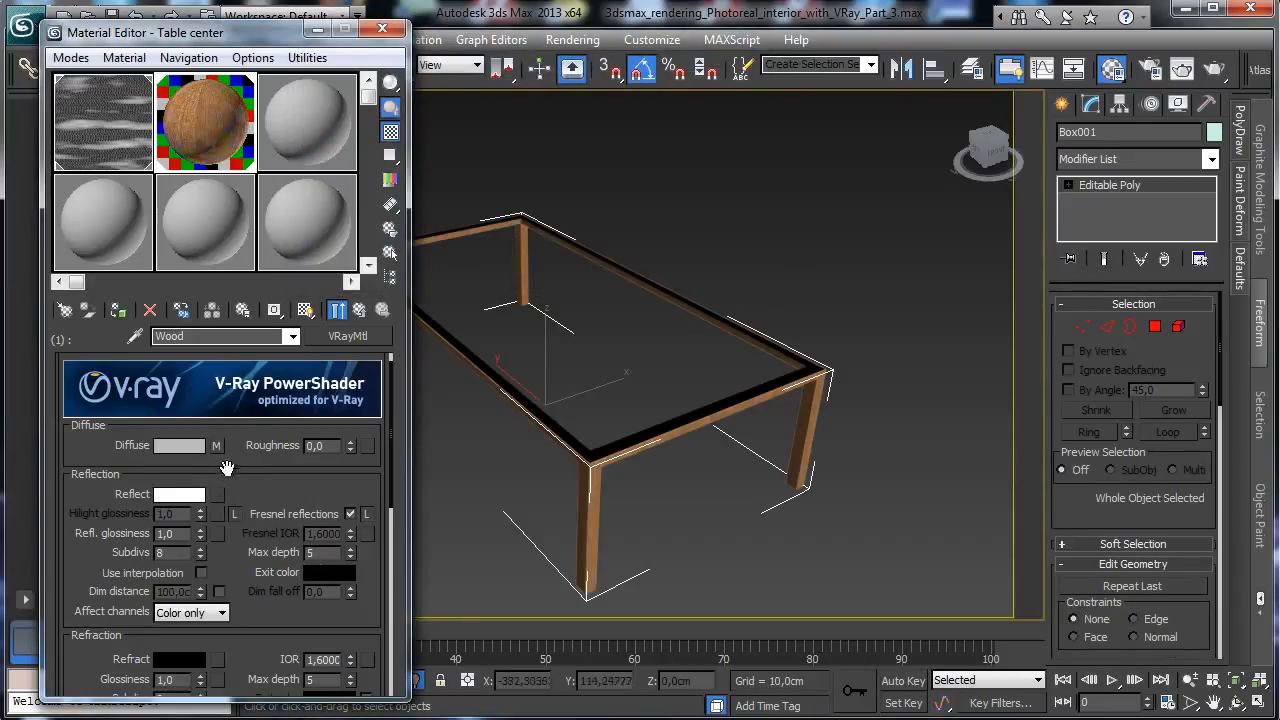
left_click_drag(217, 447, 218, 494)
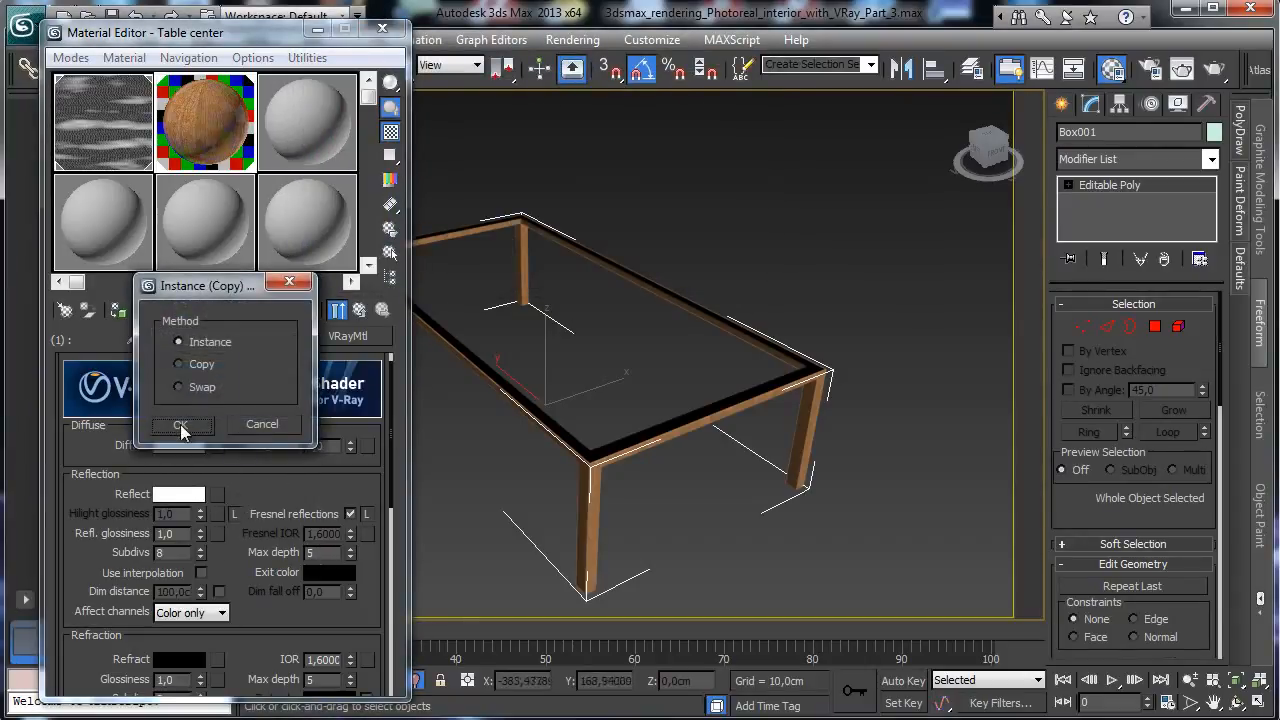
left_click(181, 427)
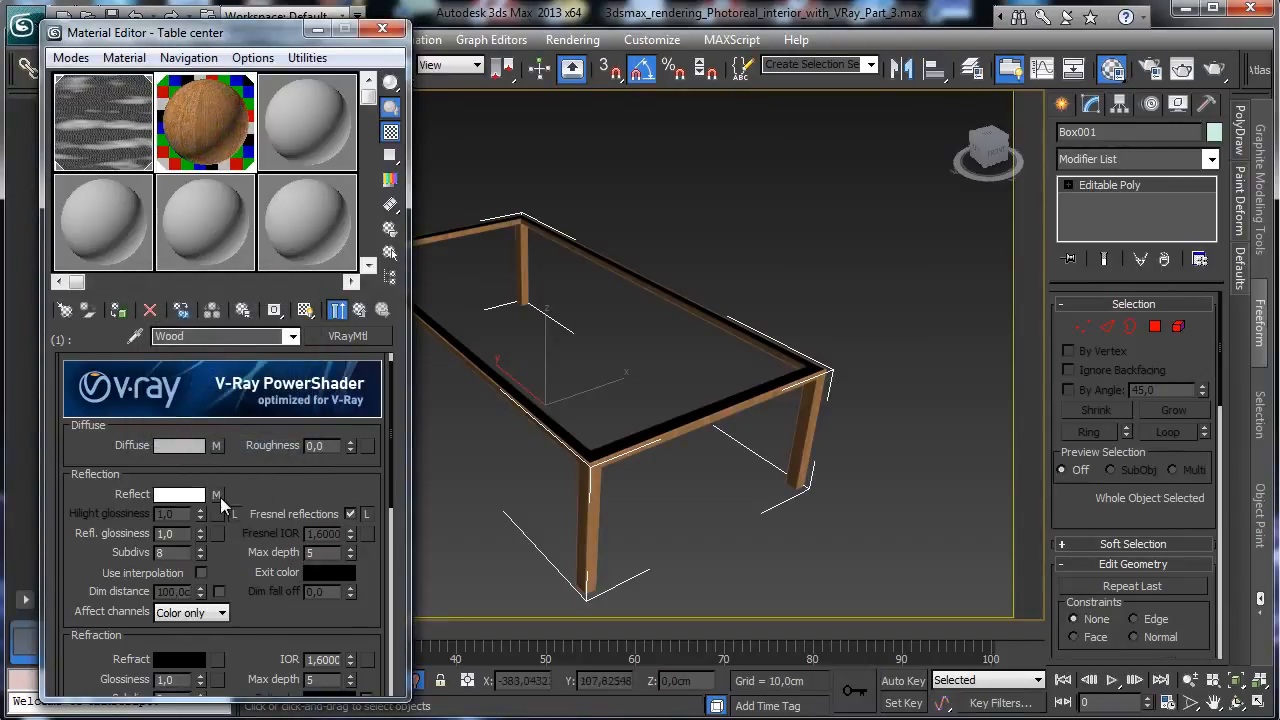
Replace the reflection bitmap with a Color Correction map, keeping the old bitmap as sub-map, and preview this map alone on the sample
left_click(218, 495)
left_click(347, 336)
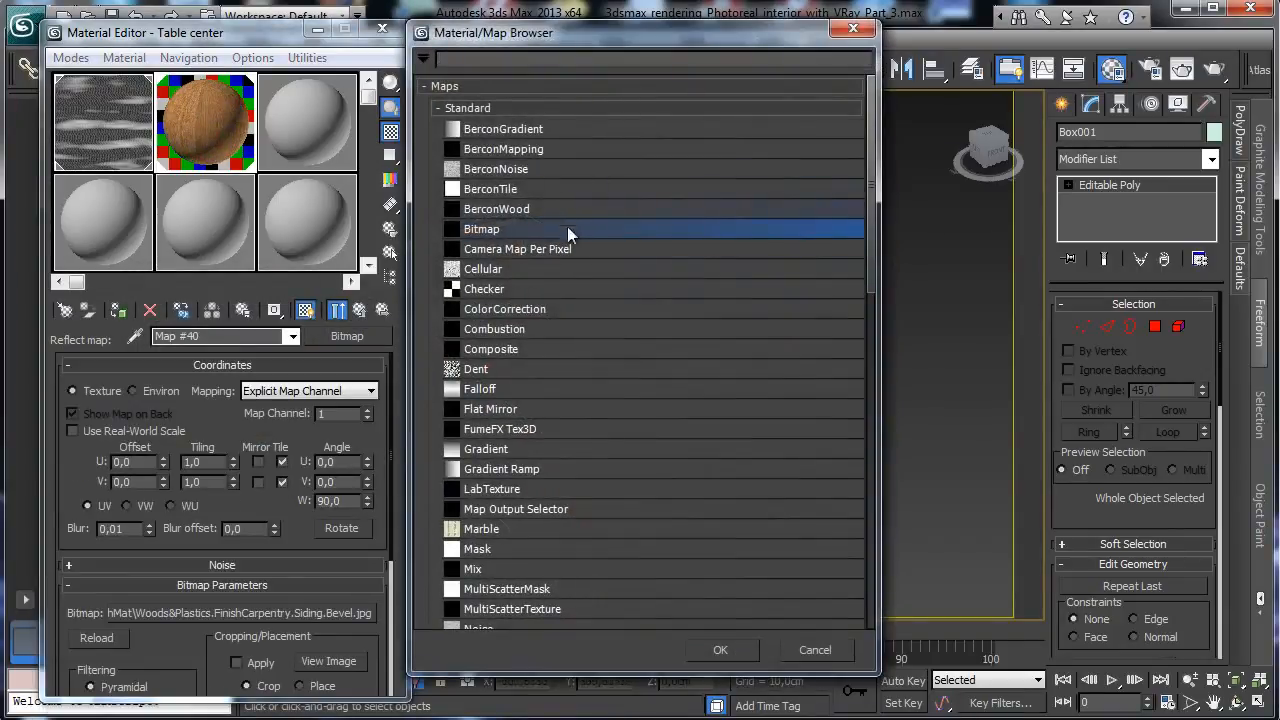
double_click(532, 308)
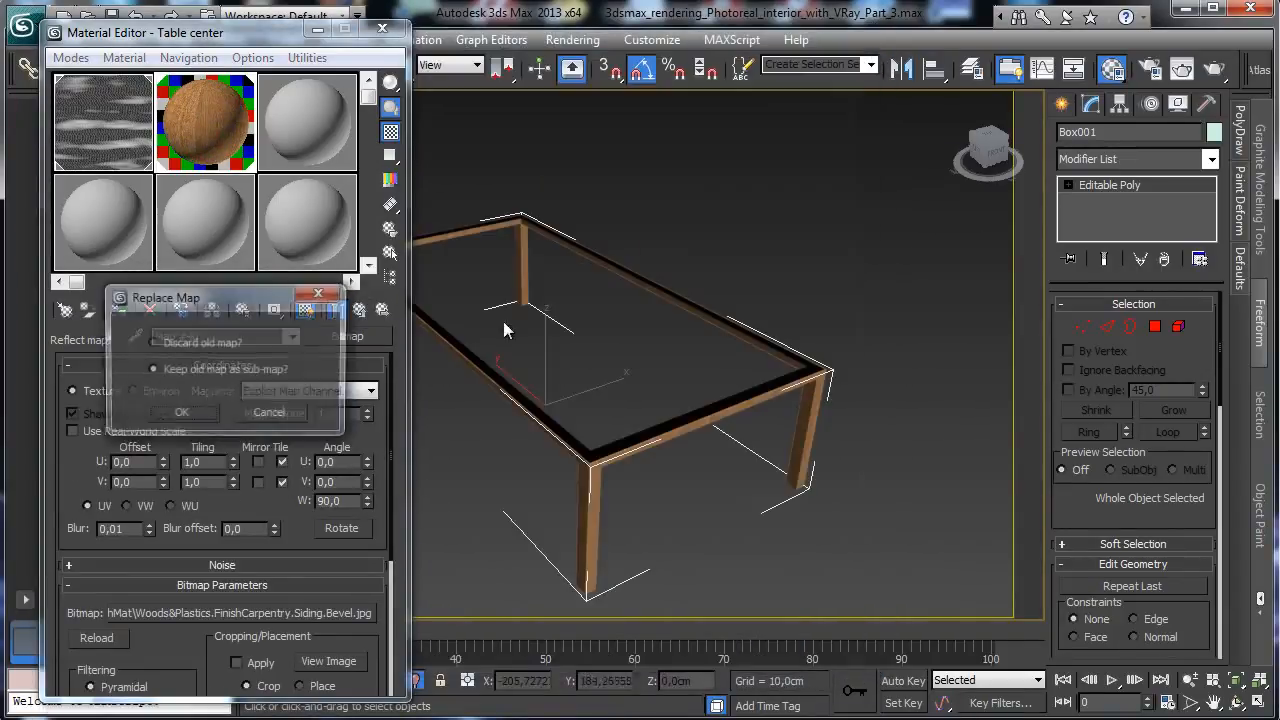
left_click(184, 411)
left_click(336, 310)
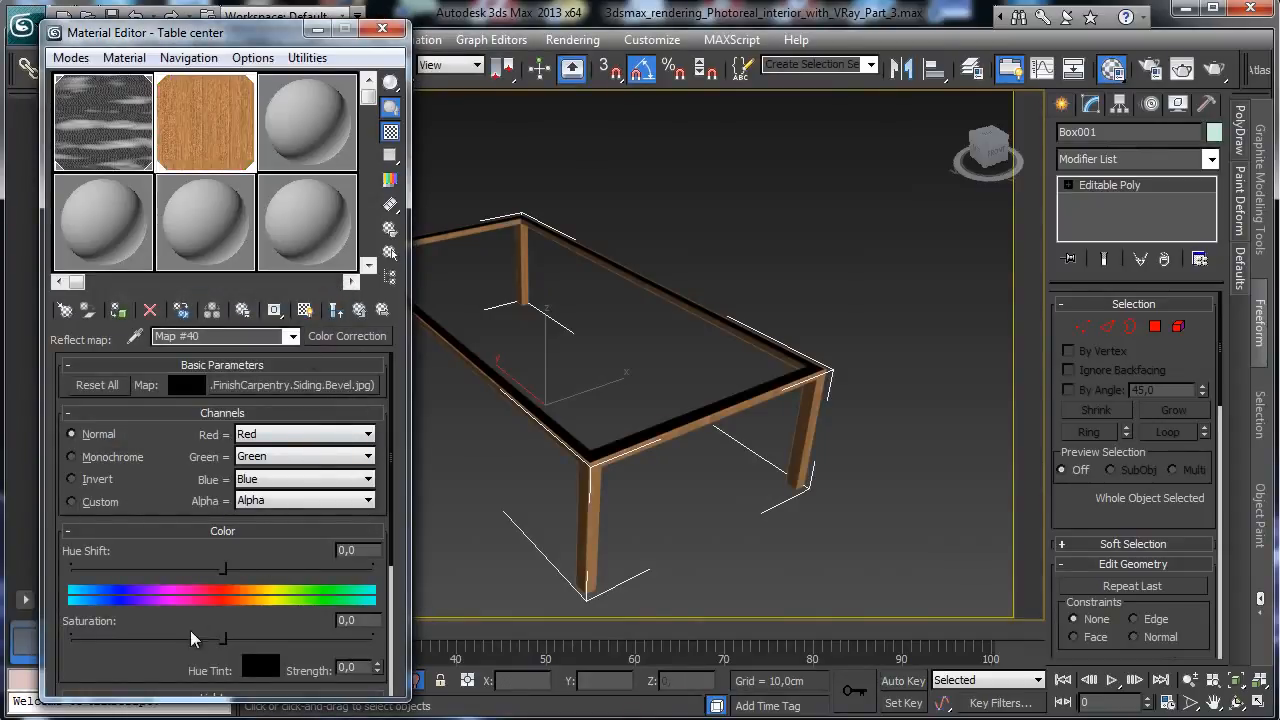
Set the reflection Color Correction to saturation -100, brightness about 72,8 and contrast about 55,5, and return to the Wood material
left_click_drag(224, 639, 22, 643)
left_click_drag(110, 661, 278, 548)
left_click_drag(240, 591, 295, 592)
left_click_drag(222, 636, 271, 637)
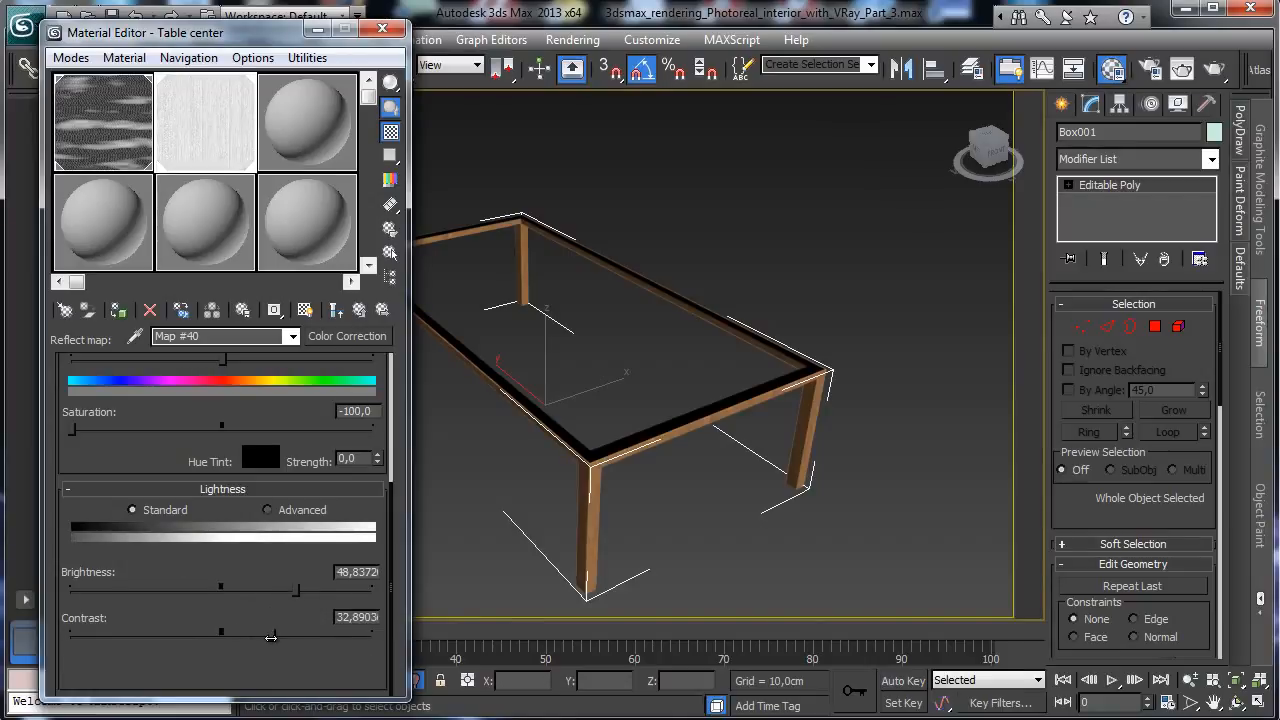
left_click_drag(296, 588, 332, 591)
left_click_drag(274, 636, 296, 636)
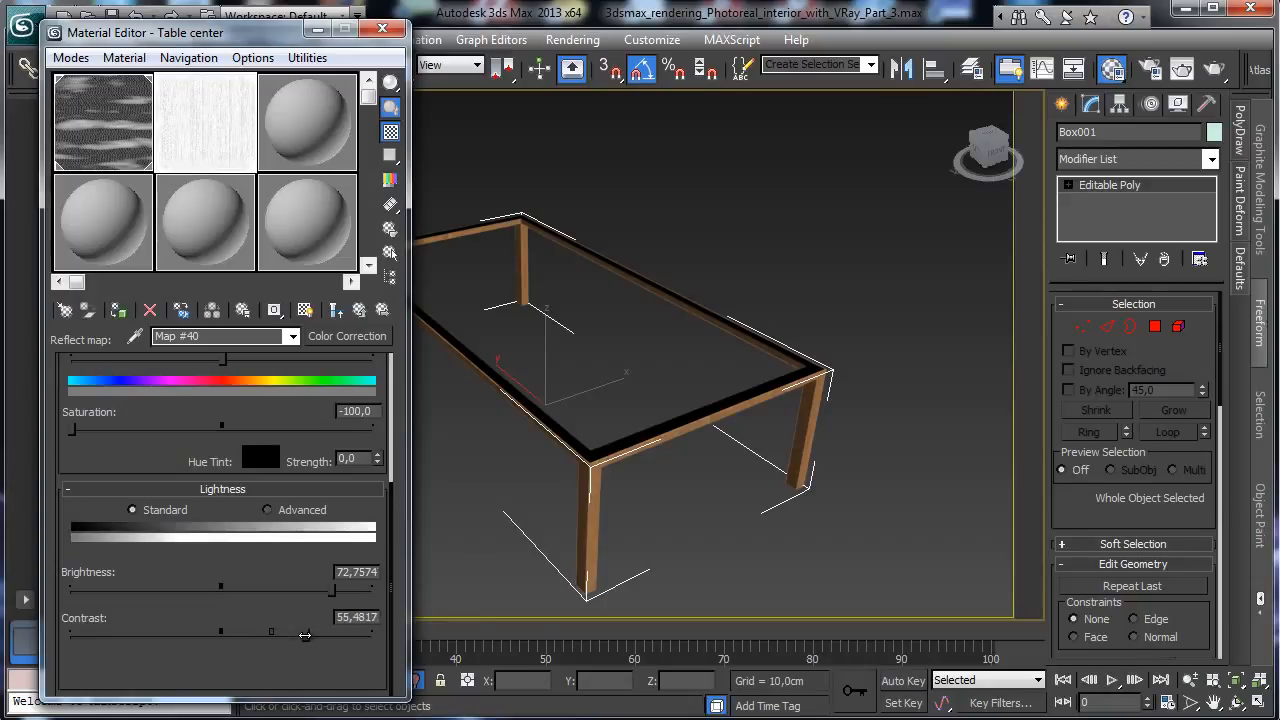
left_click(381, 310)
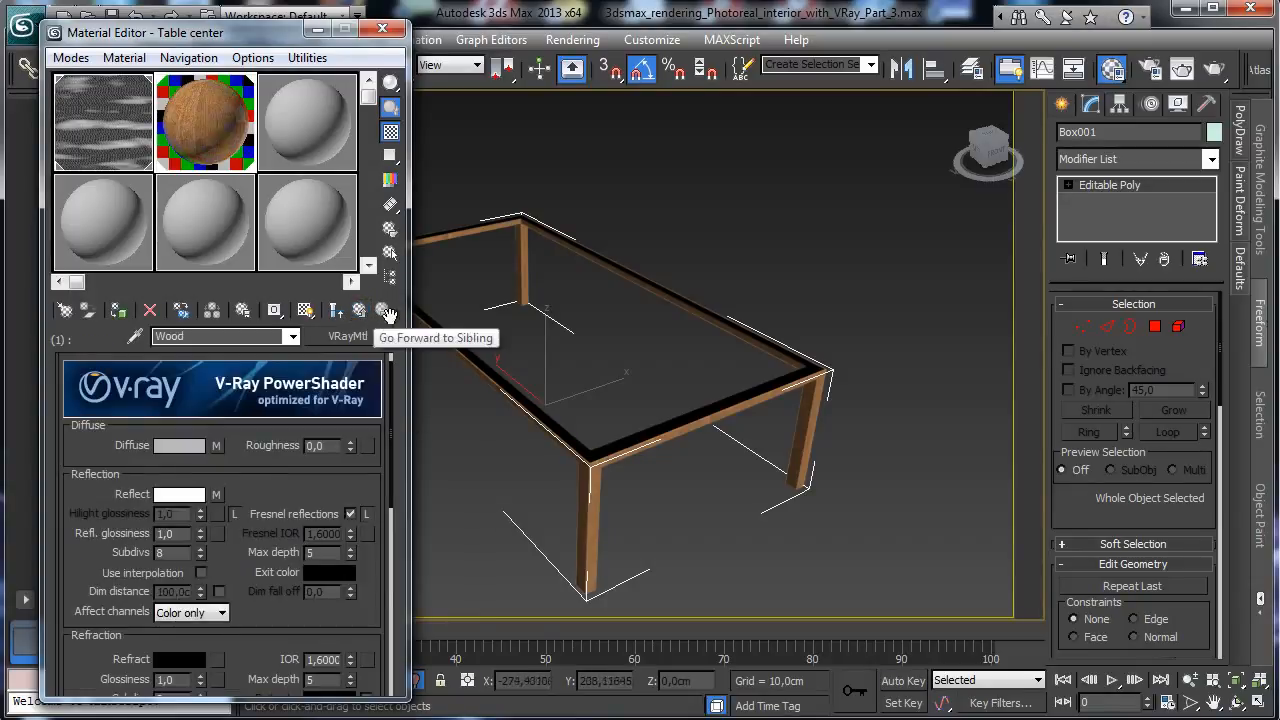
Copy the reflection map into the reflection glossiness slot, set its brightness to about 60,8 and contrast to about 68,1, and return to Wood
left_click_drag(216, 530, 217, 533)
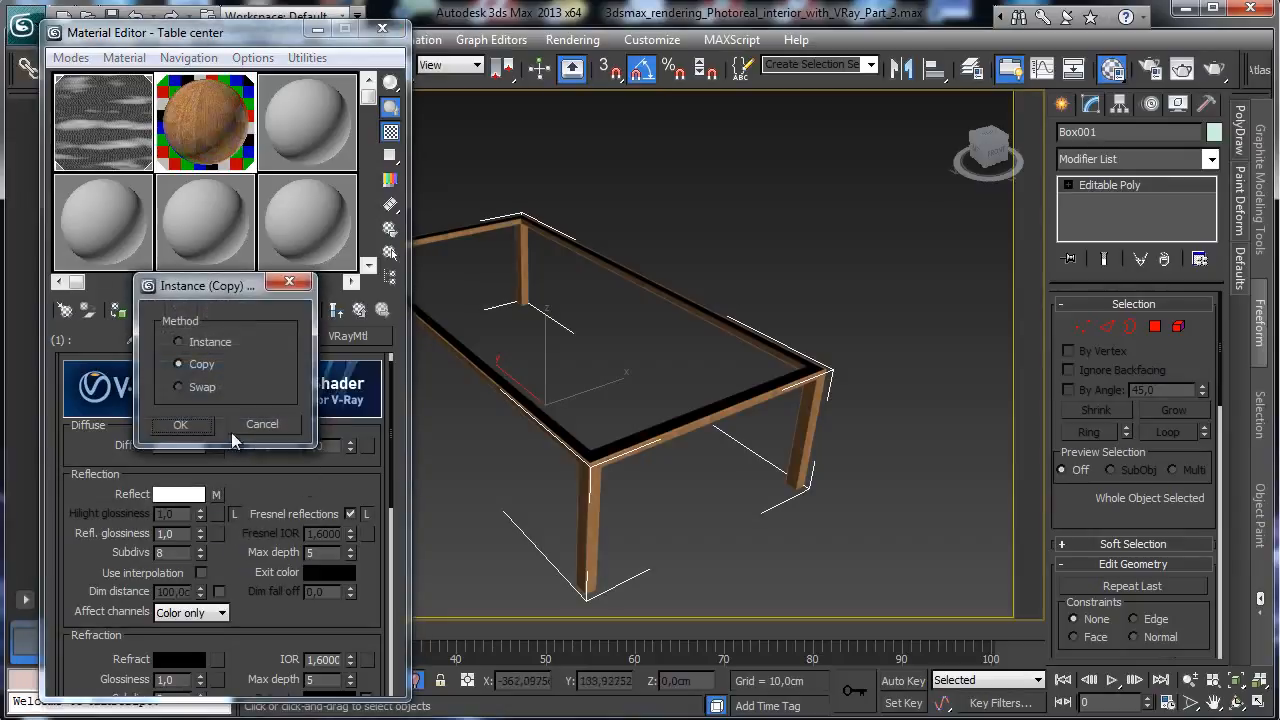
left_click(173, 424)
left_click(216, 533)
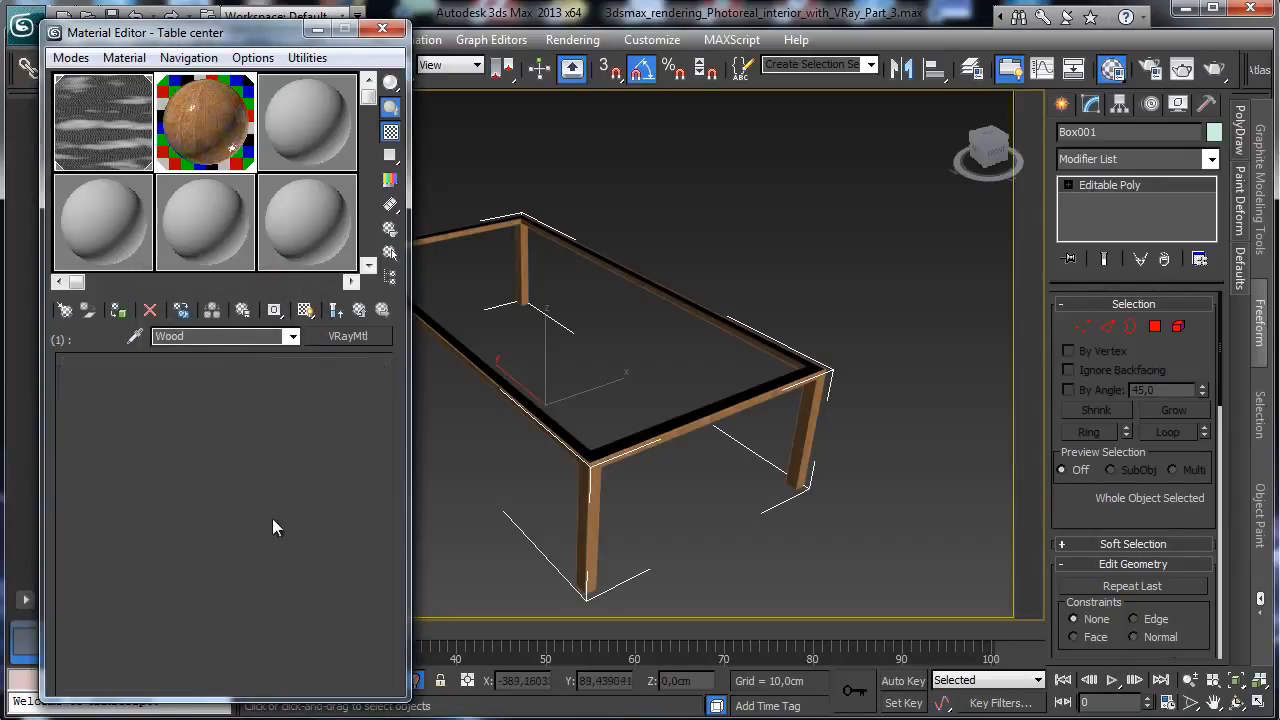
left_click_drag(254, 634, 210, 310)
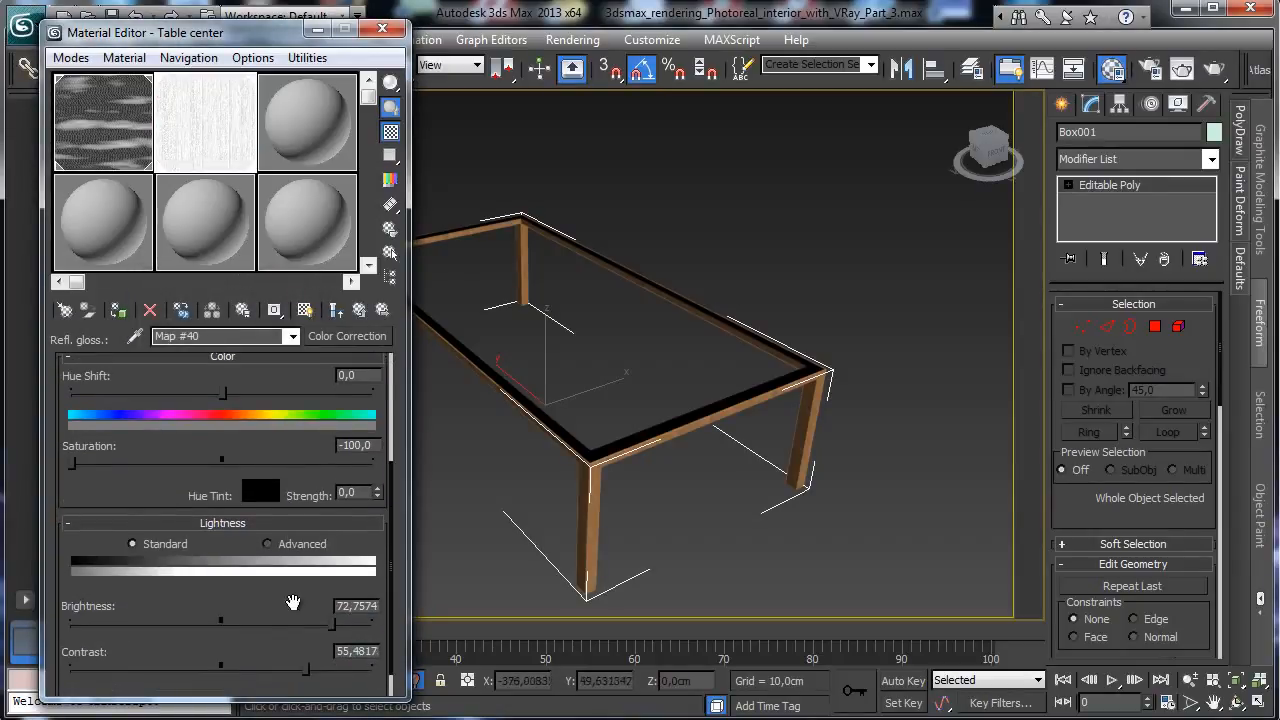
left_click_drag(331, 620, 324, 668)
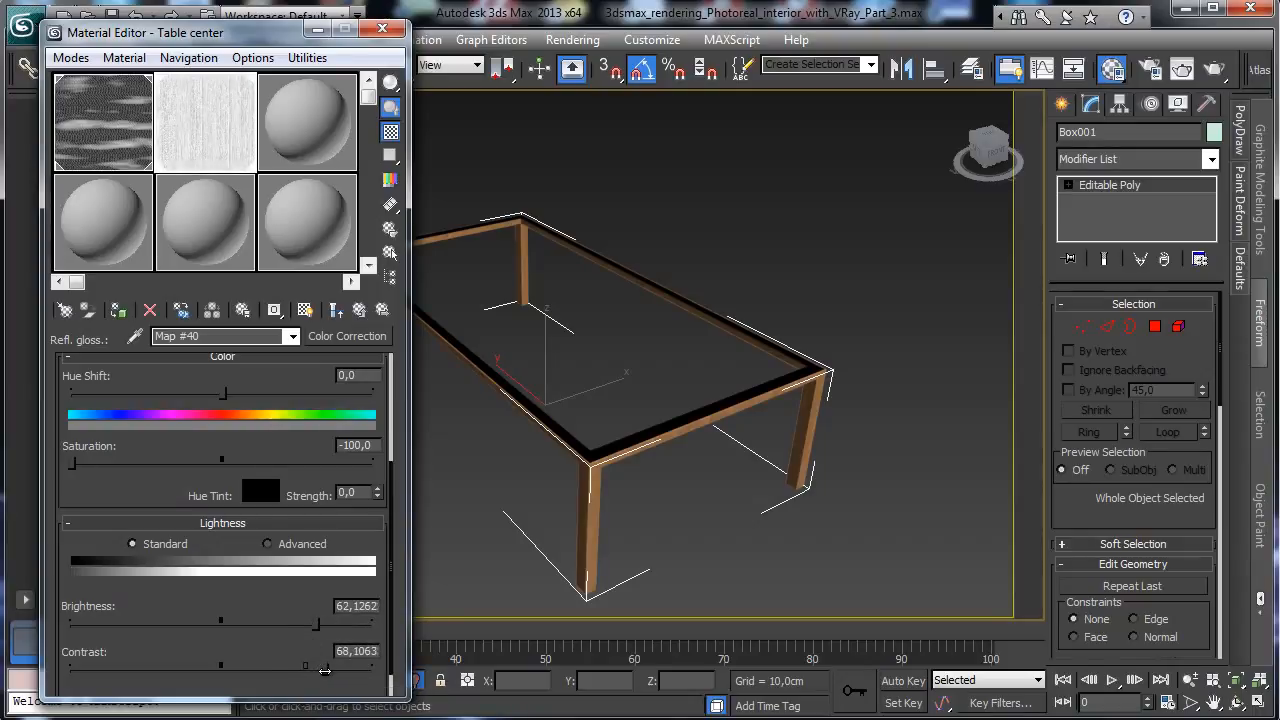
left_click_drag(316, 625, 309, 627)
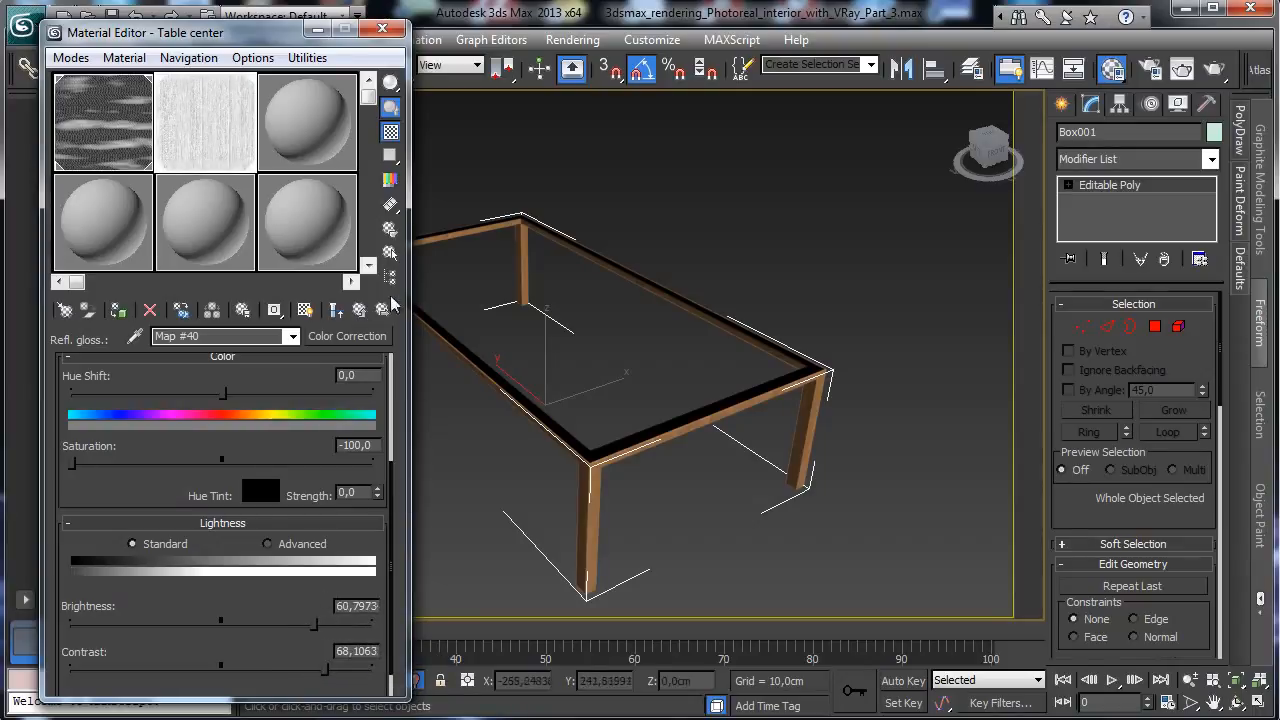
left_click(359, 310)
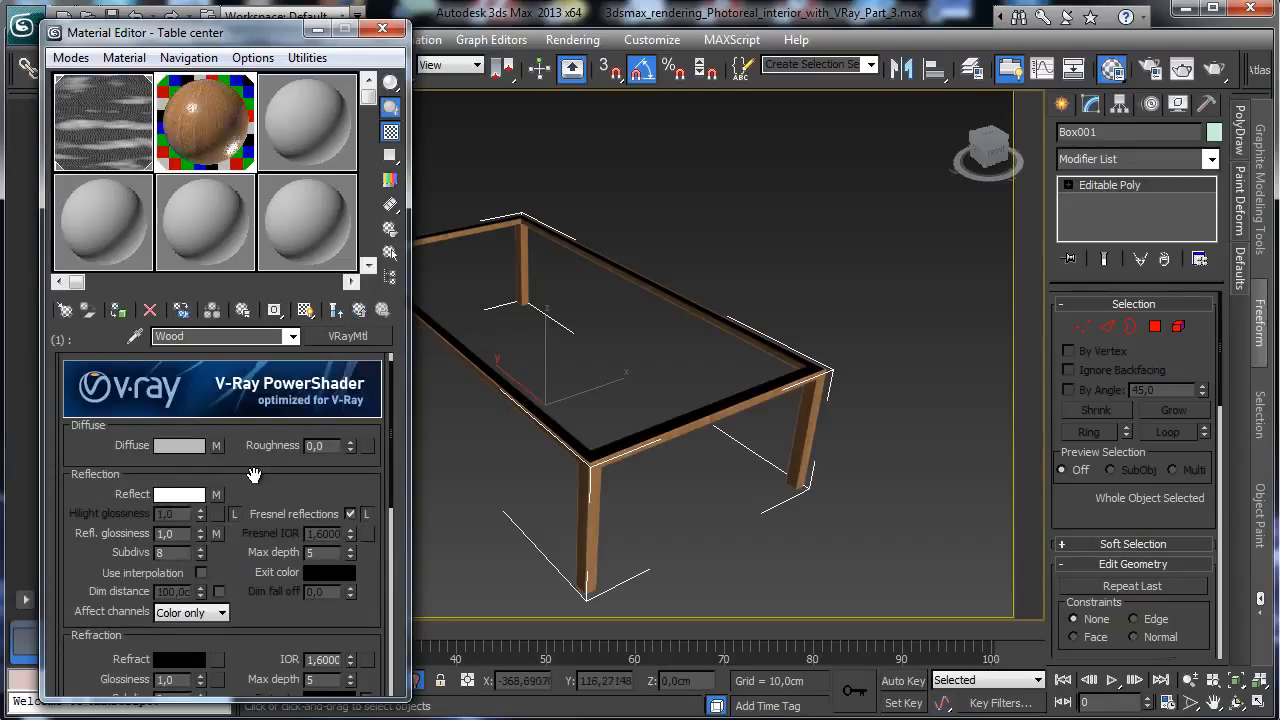
Paste a copy of the Wood material's reflection map into its bump slot and set the bump amount to 5
scroll(274, 478, "down", 2)
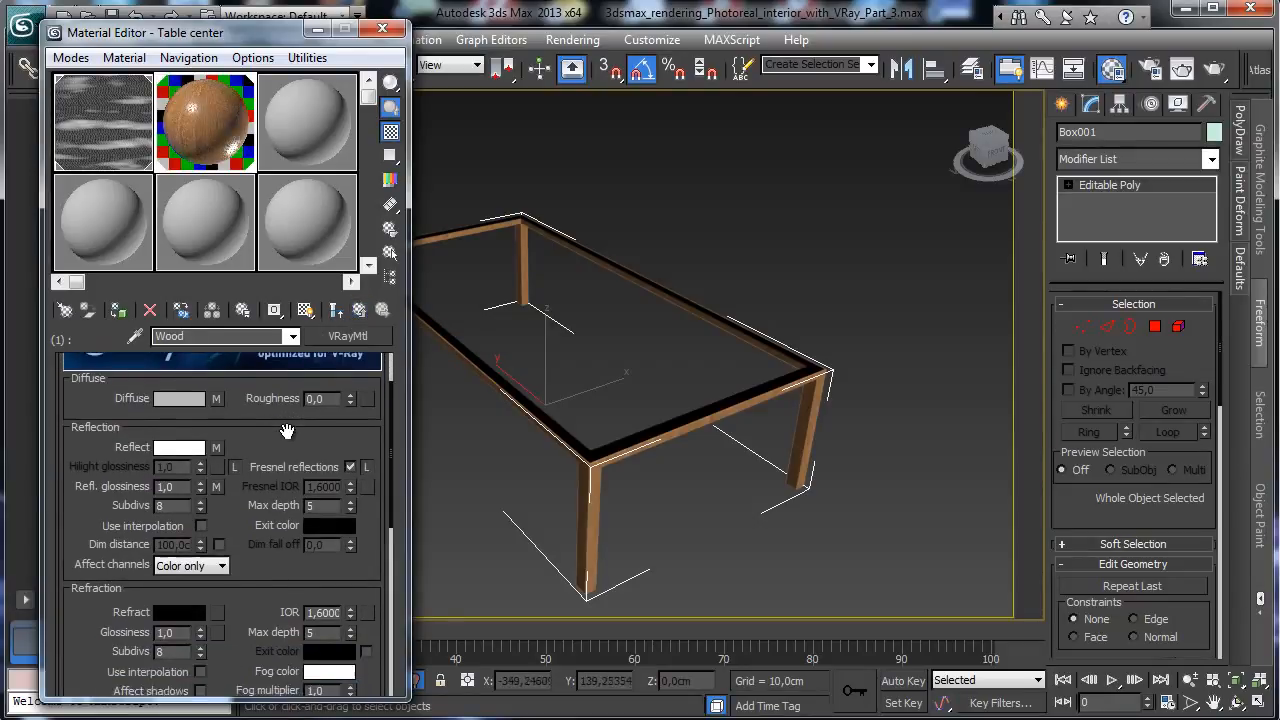
scroll(300, 440, "down", 12)
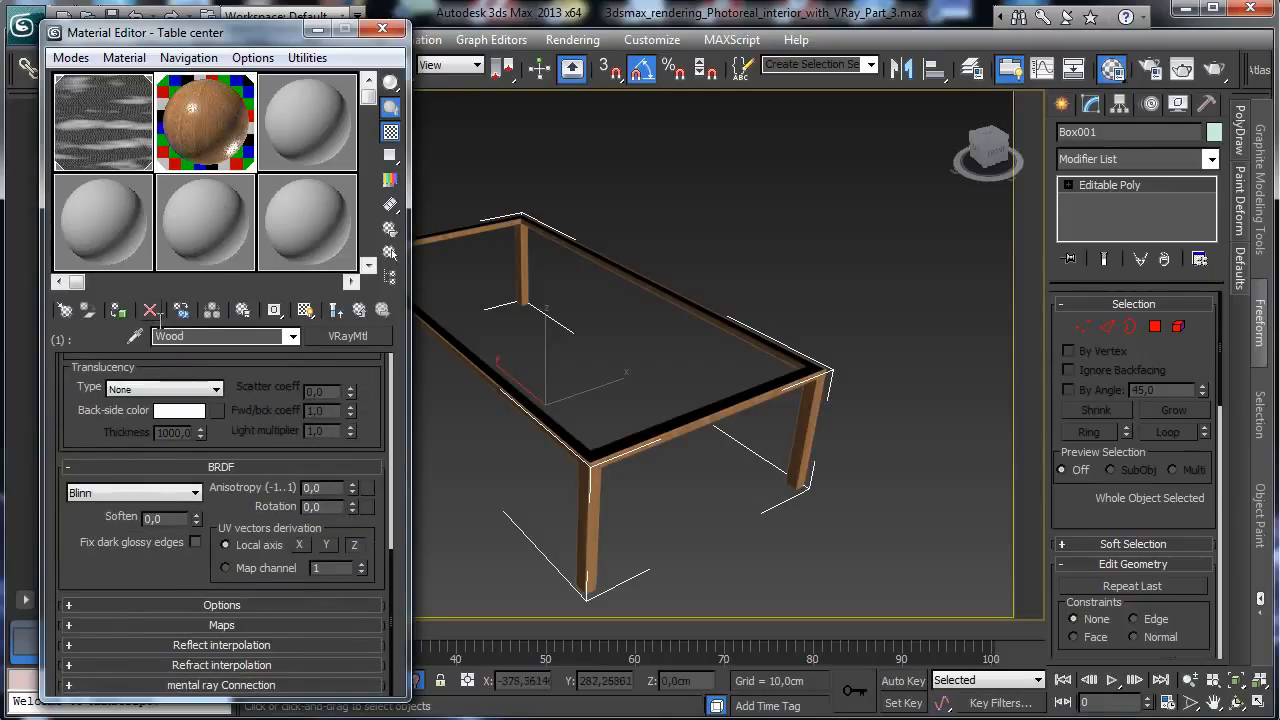
left_click(213, 624)
right_click(248, 429)
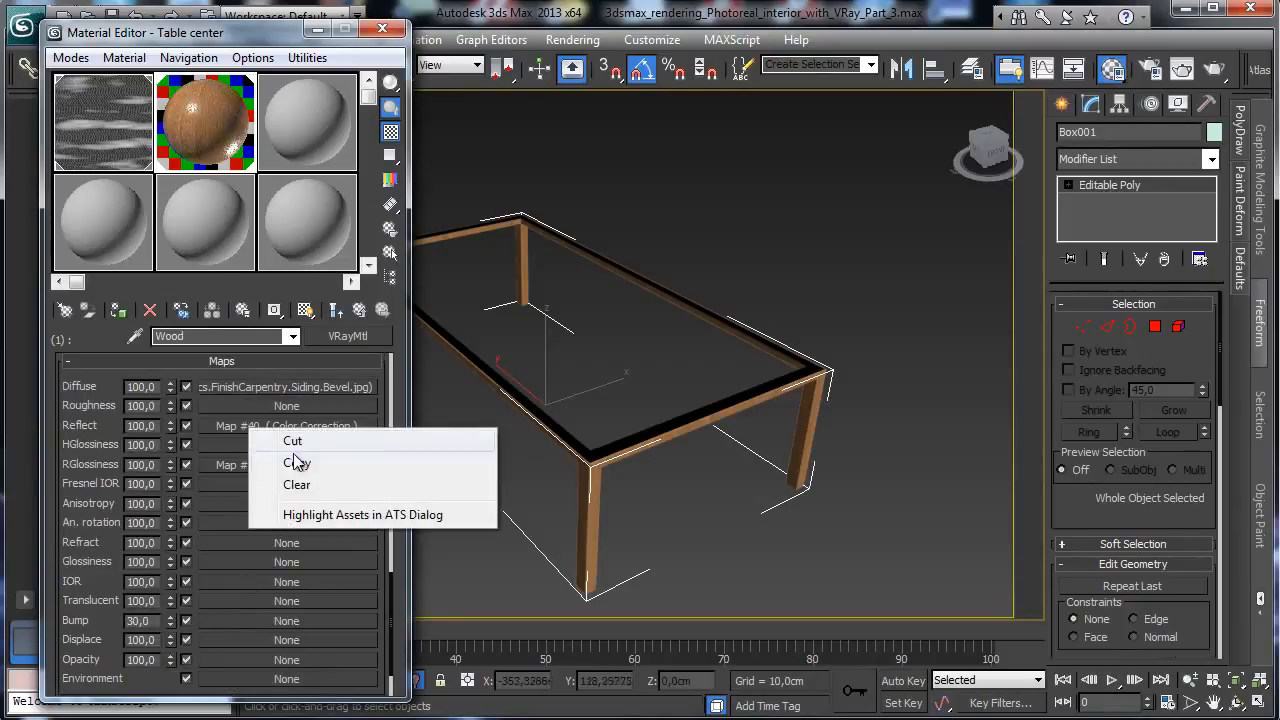
left_click(300, 454)
right_click(229, 621)
left_click(262, 634)
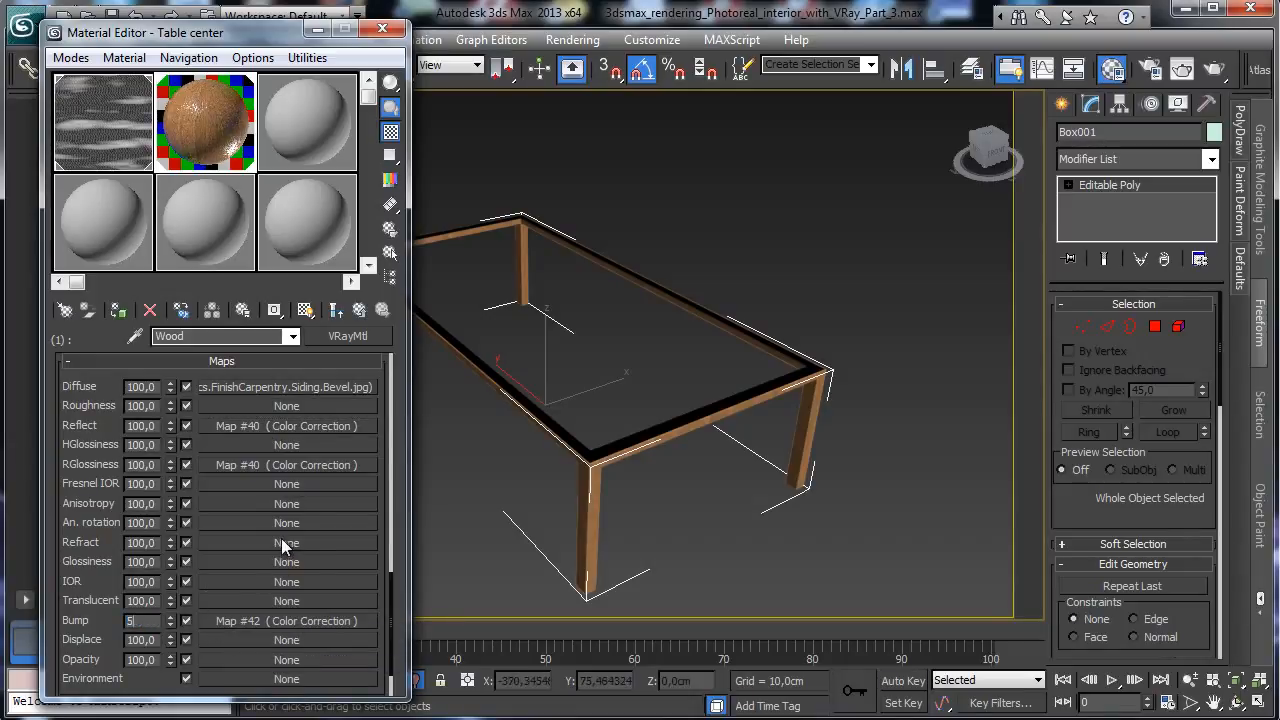
Set the blur of the bitmap inside the bump Color Correction to 0,3 and return to the Table center Multi/Sub-Object material
left_click(272, 621)
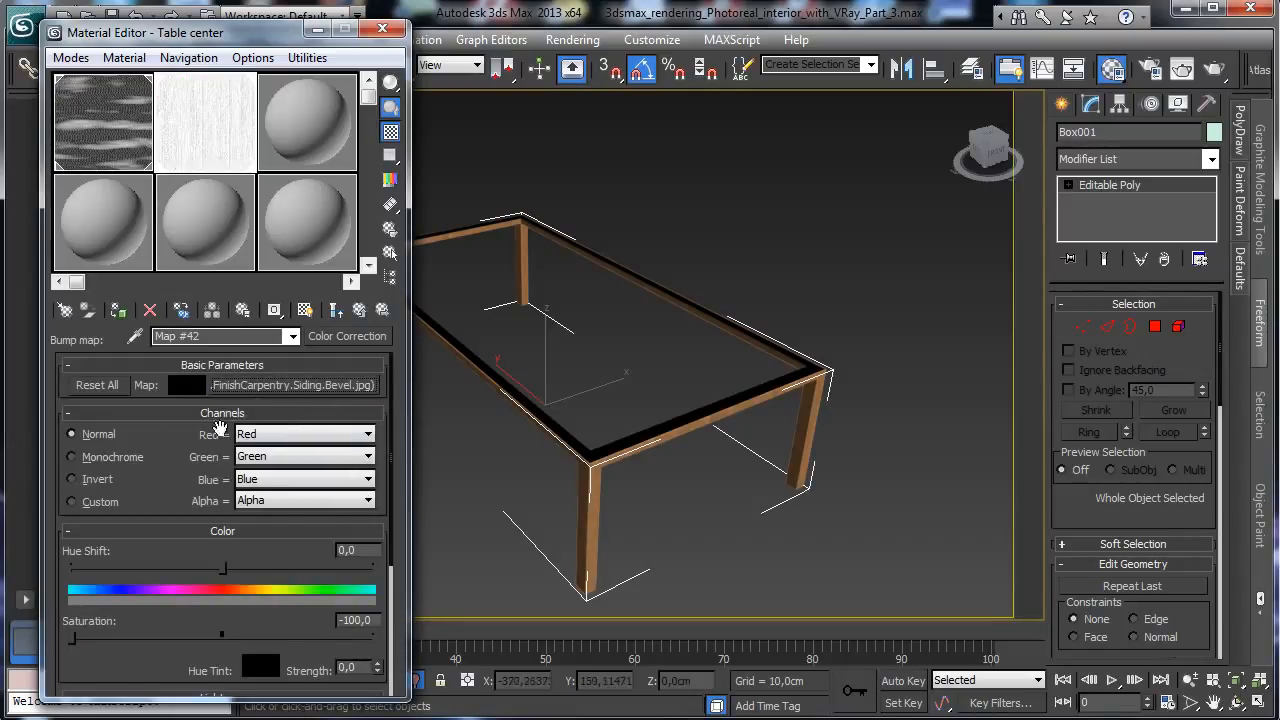
left_click(300, 385)
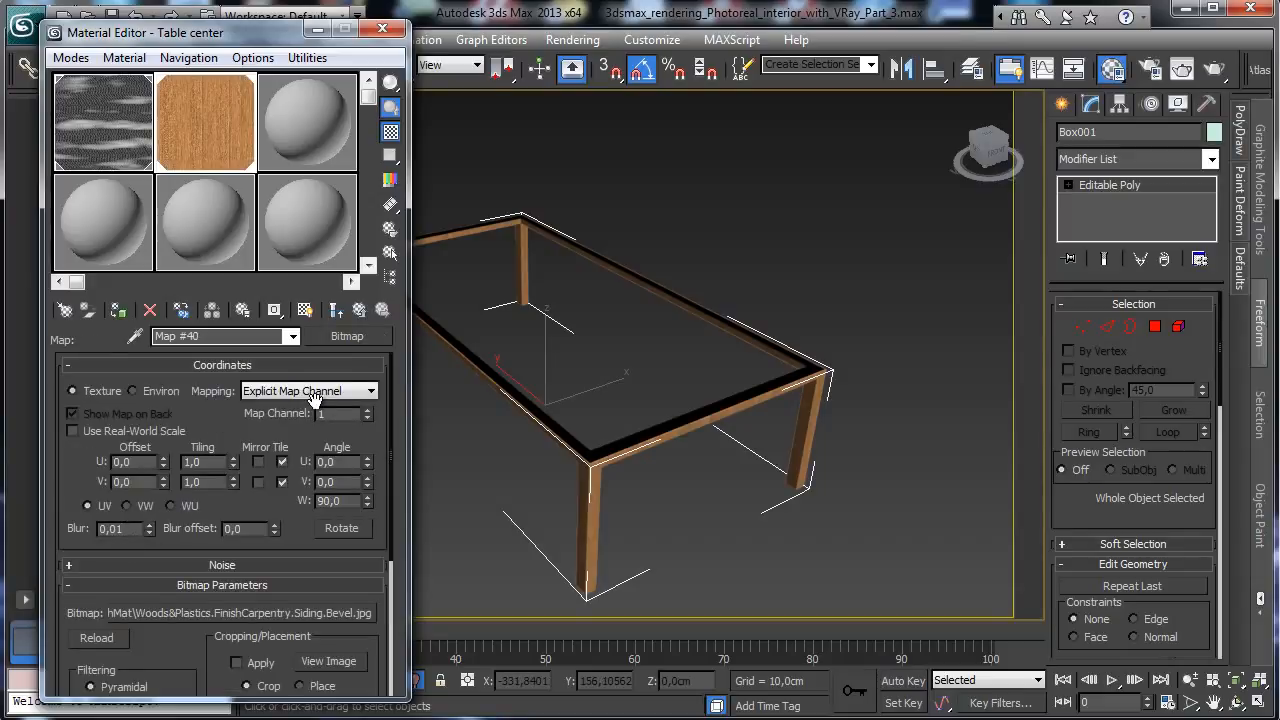
type("0,3")
key("Return")
left_click(336, 310)
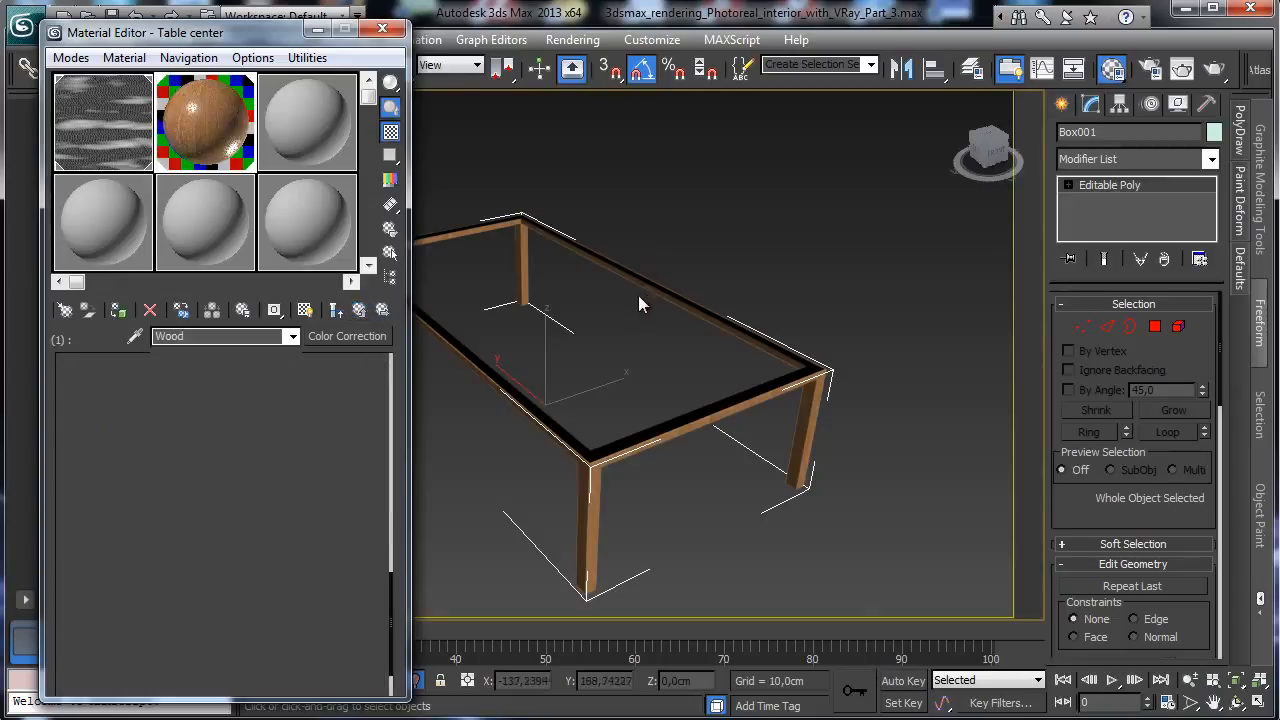
left_click(360, 310)
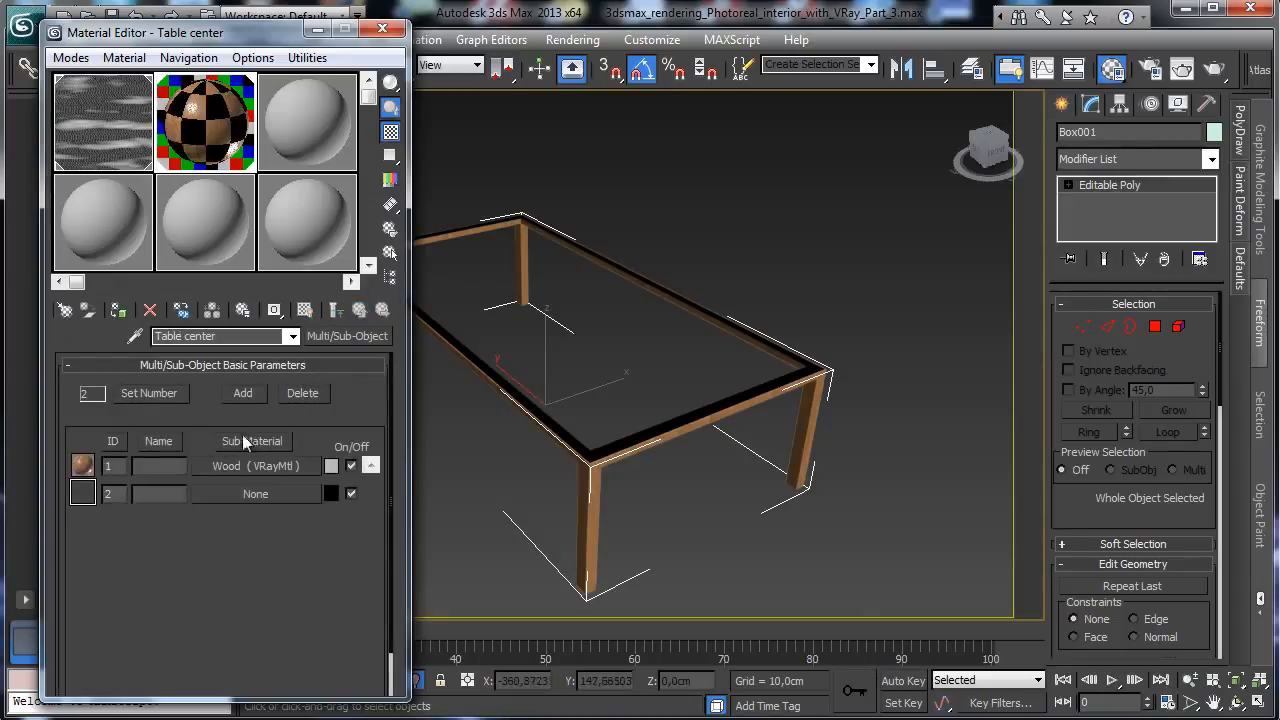
Assign a VRayMtl to the ID 2 sub-material and name it Chrome
left_click(253, 494)
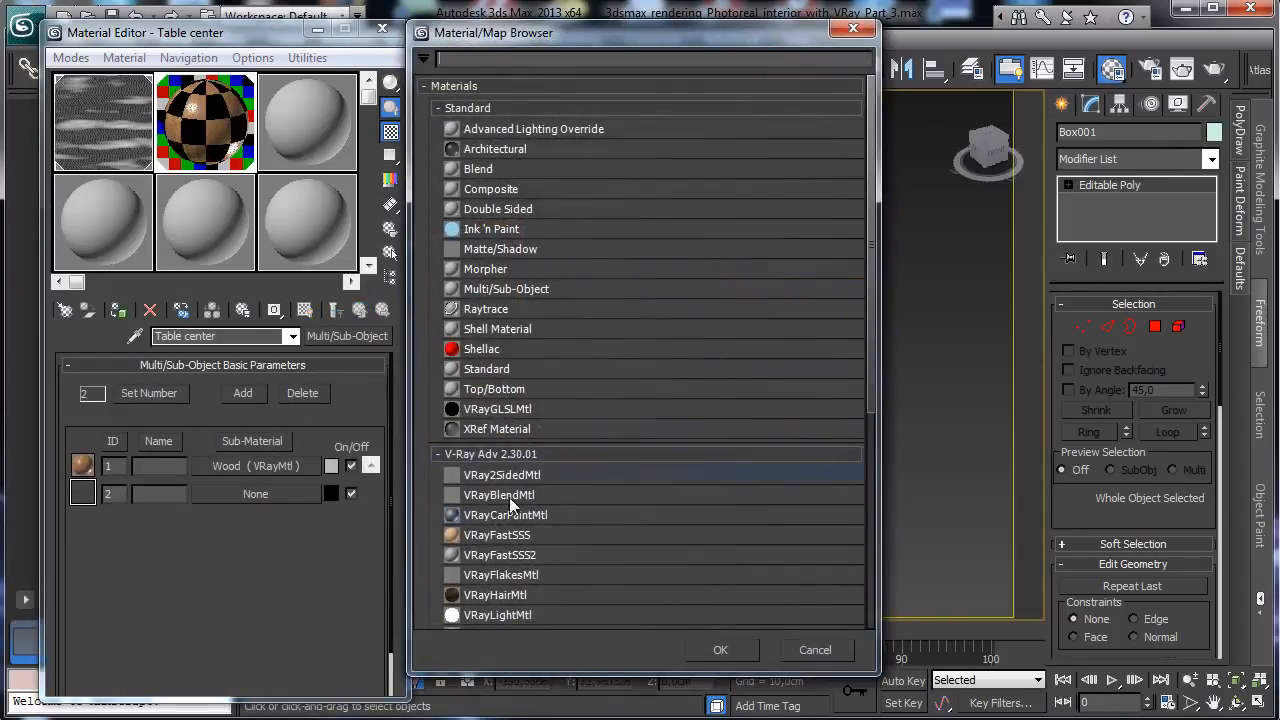
left_click_drag(867, 391, 798, 459)
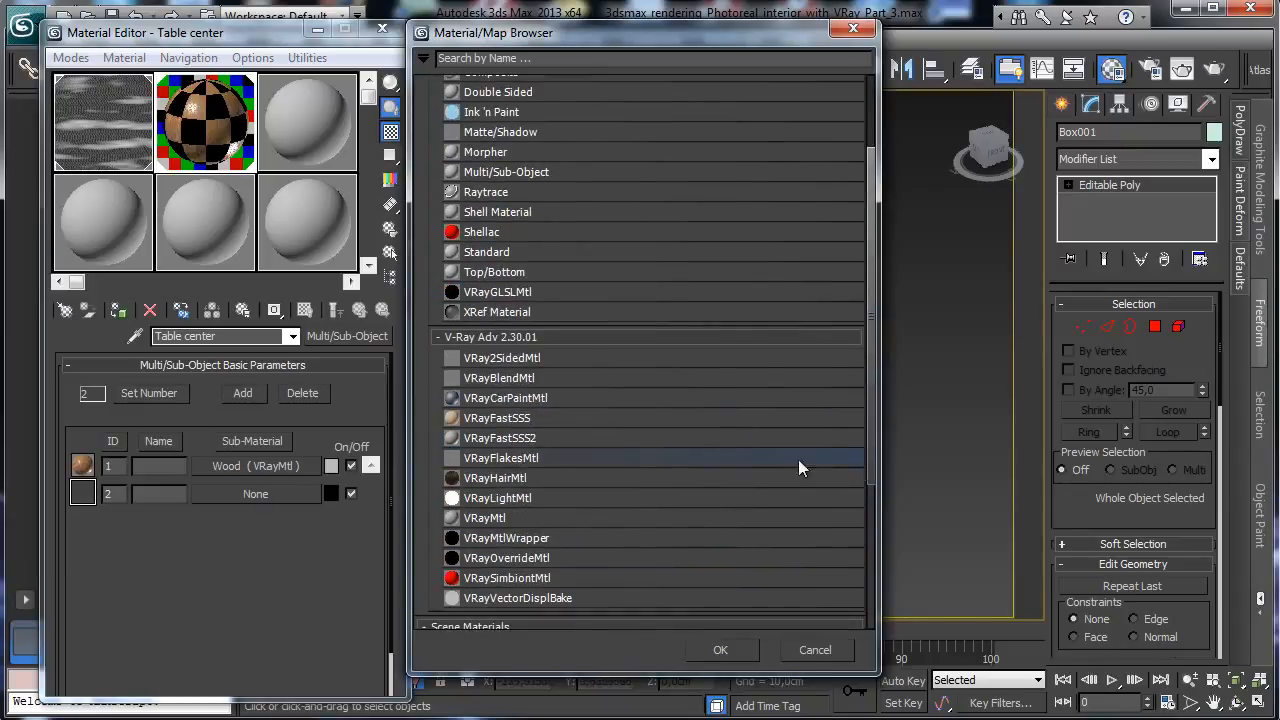
double_click(483, 518)
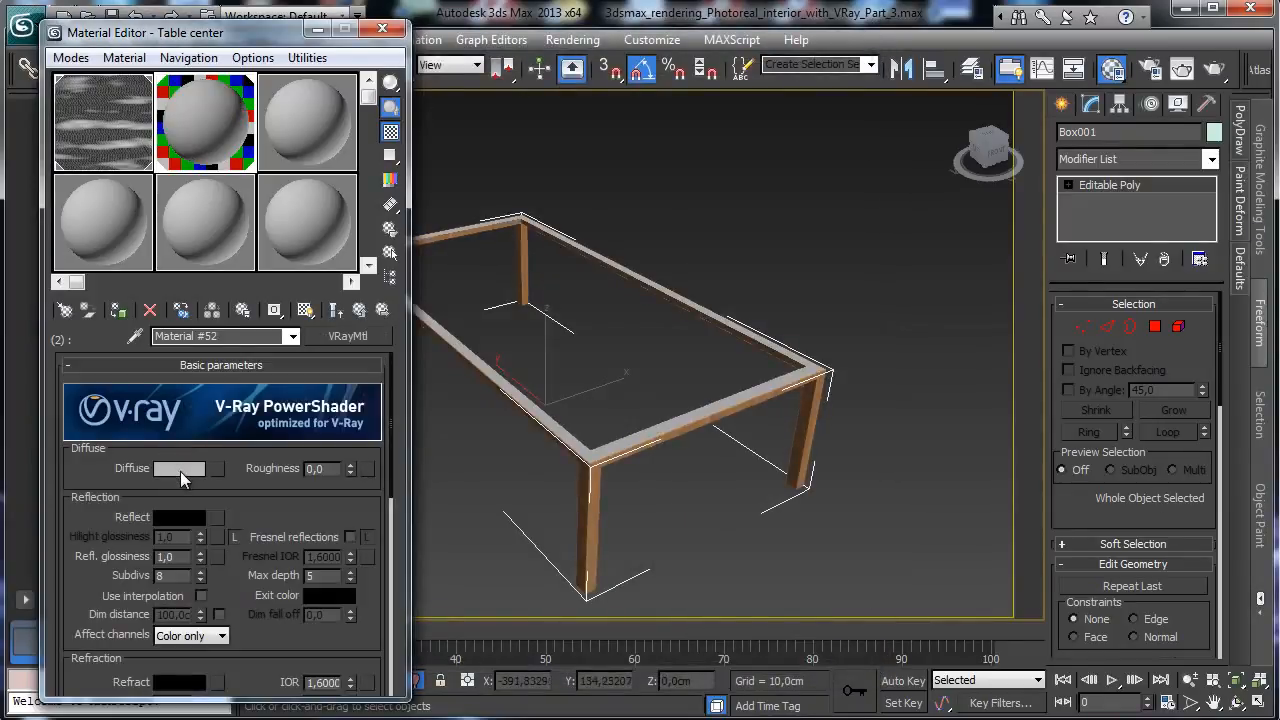
left_click(233, 336)
type("Chrome")
Give the Chrome material a black diffuse colour, enable Fresnel reflections and set its reflection colour to white
left_click(183, 472)
left_click_drag(513, 172, 509, 93)
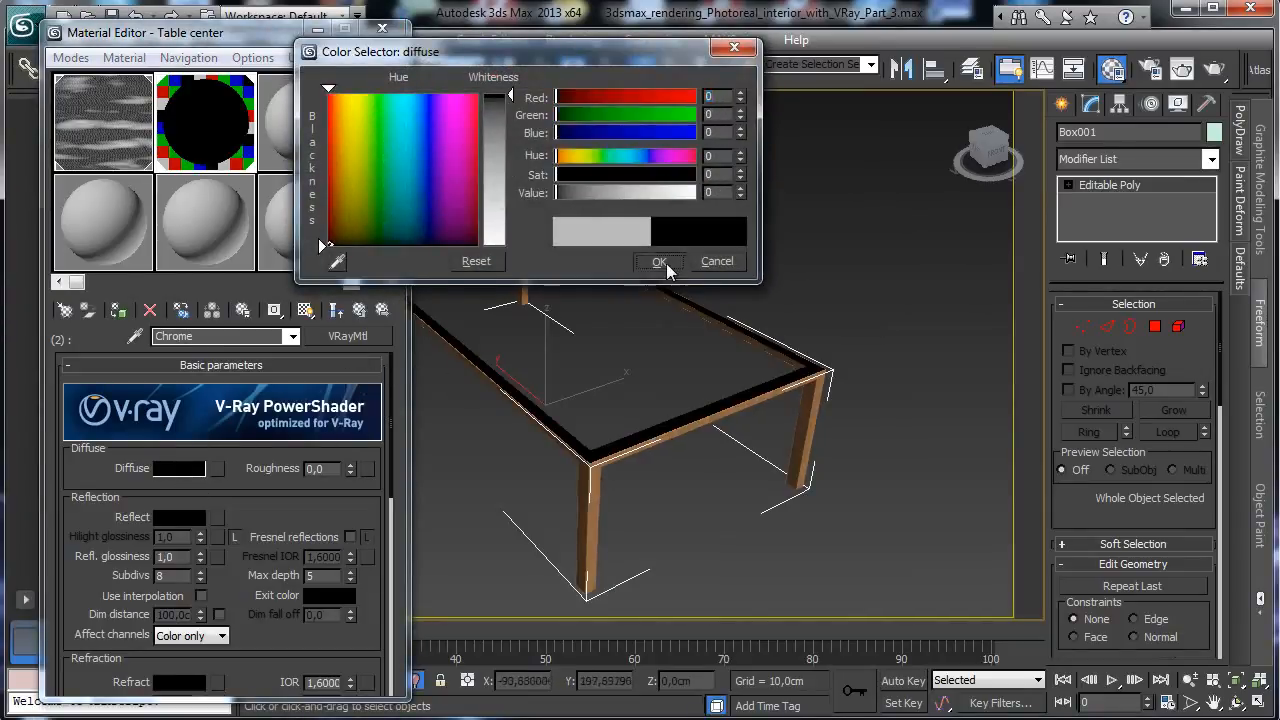
left_click(666, 264)
left_click(350, 537)
left_click(179, 517)
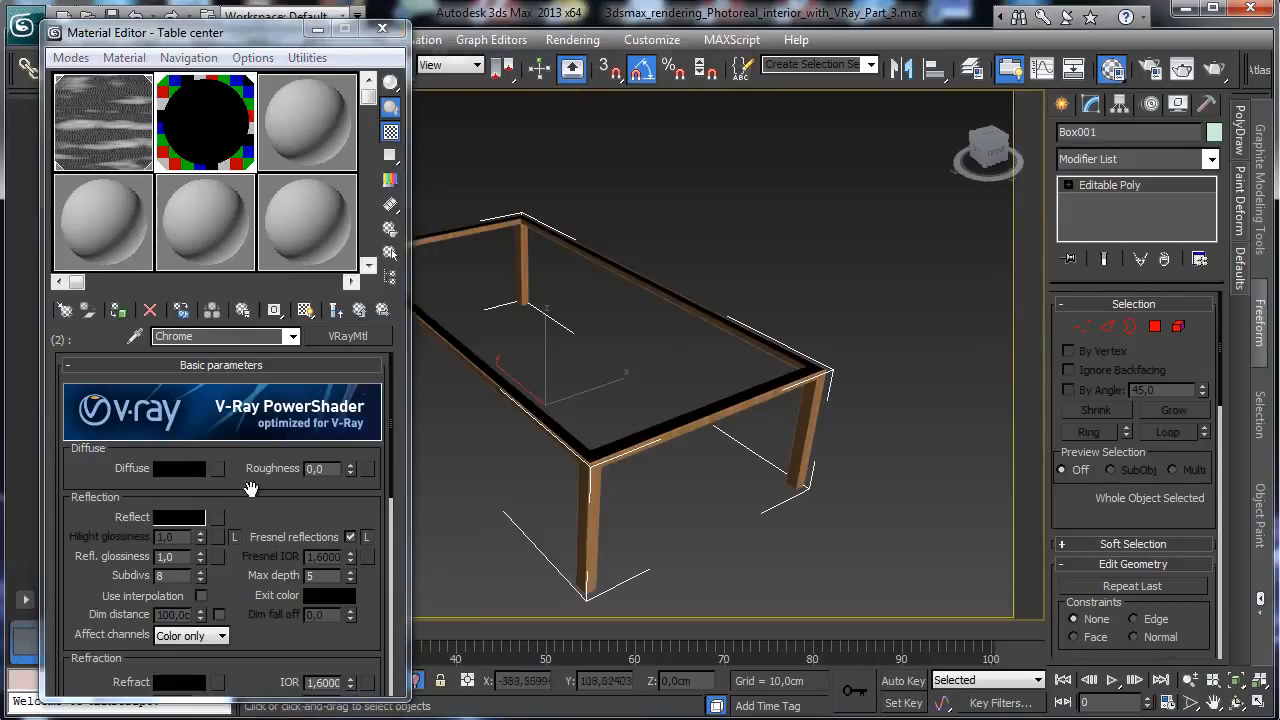
mouse_move(510, 95)
left_mouse_down()
mouse_move(512, 247)
mouse_move(510, 95)
left_mouse_up()
left_click(658, 261)
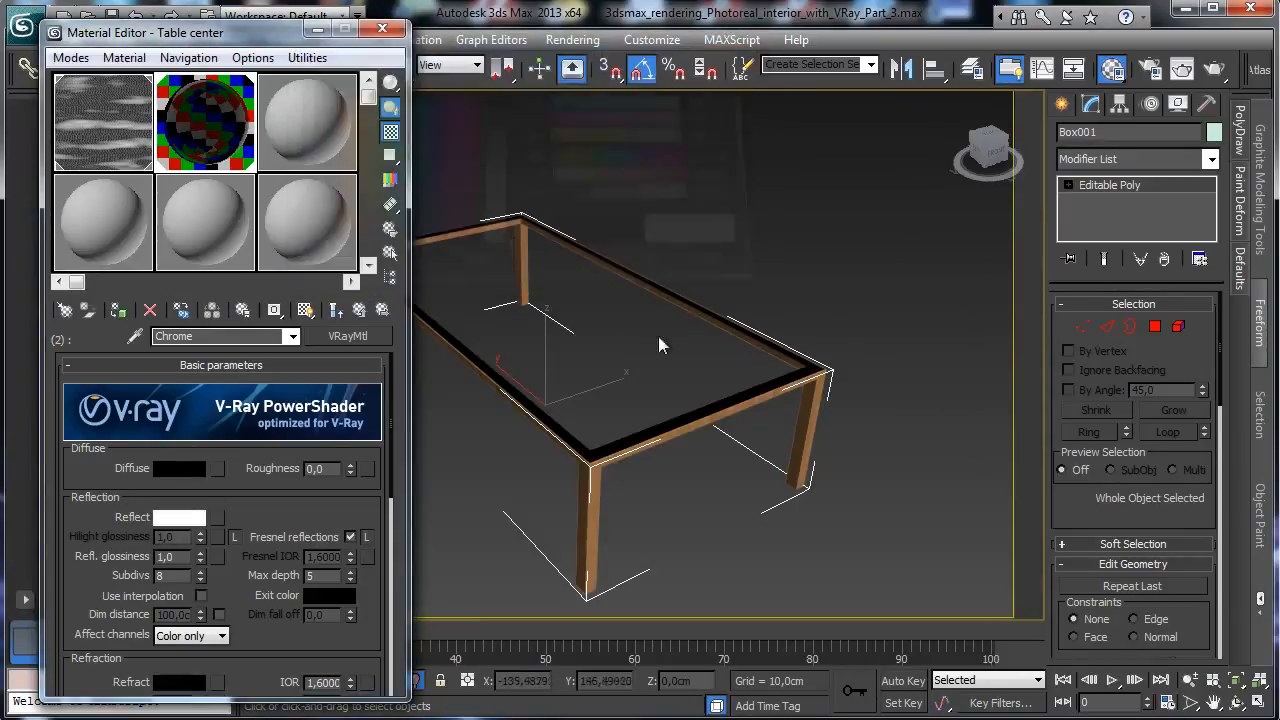
Set the Chrome material's refraction IOR to 16
left_click_drag(258, 619, 260, 542)
double_click(322, 606)
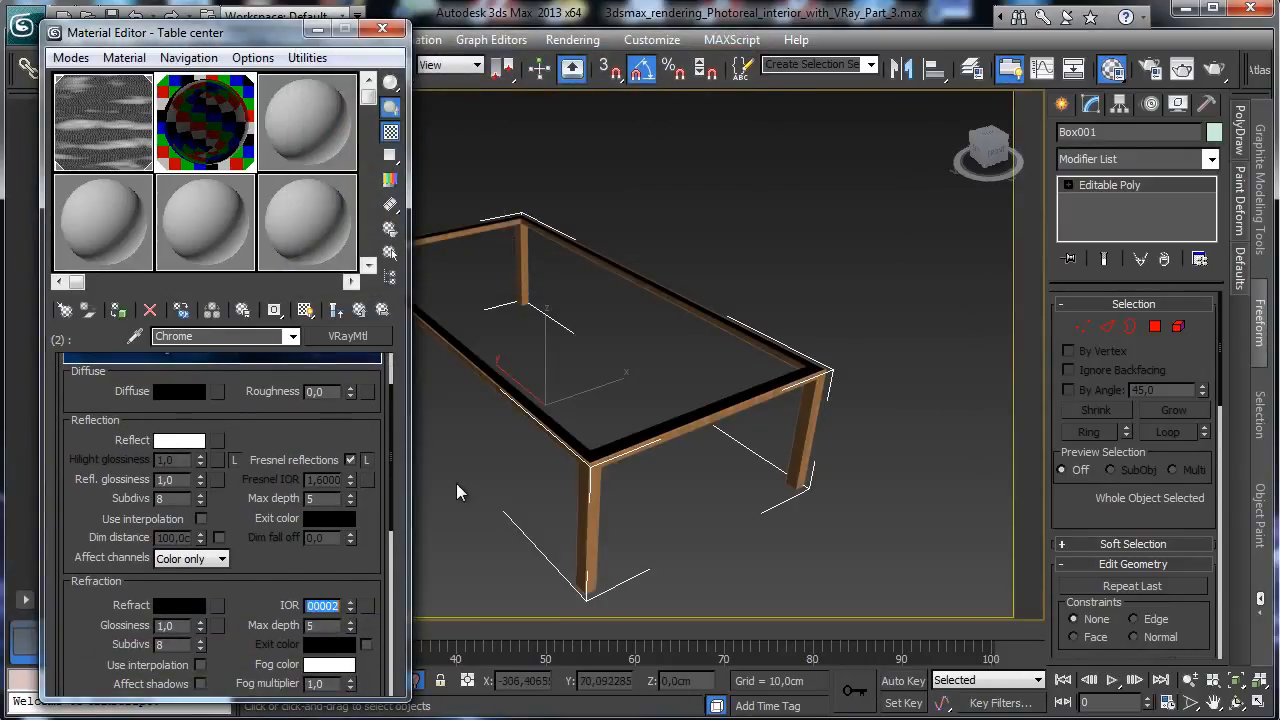
type("18")
key("Return")
type("16")
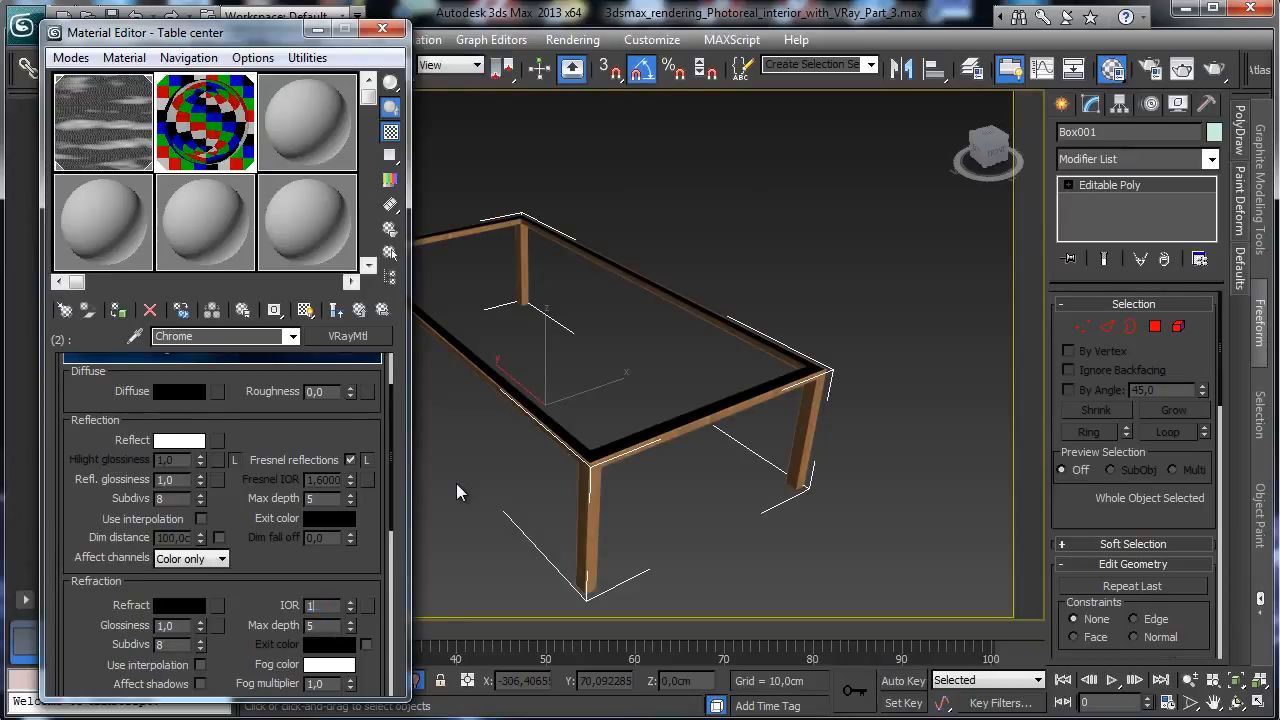
key("Return")
Lower the Chrome material's reflection glossiness and set its BRDF anisotropy to -0,3
left_click_drag(222, 431, 225, 463)
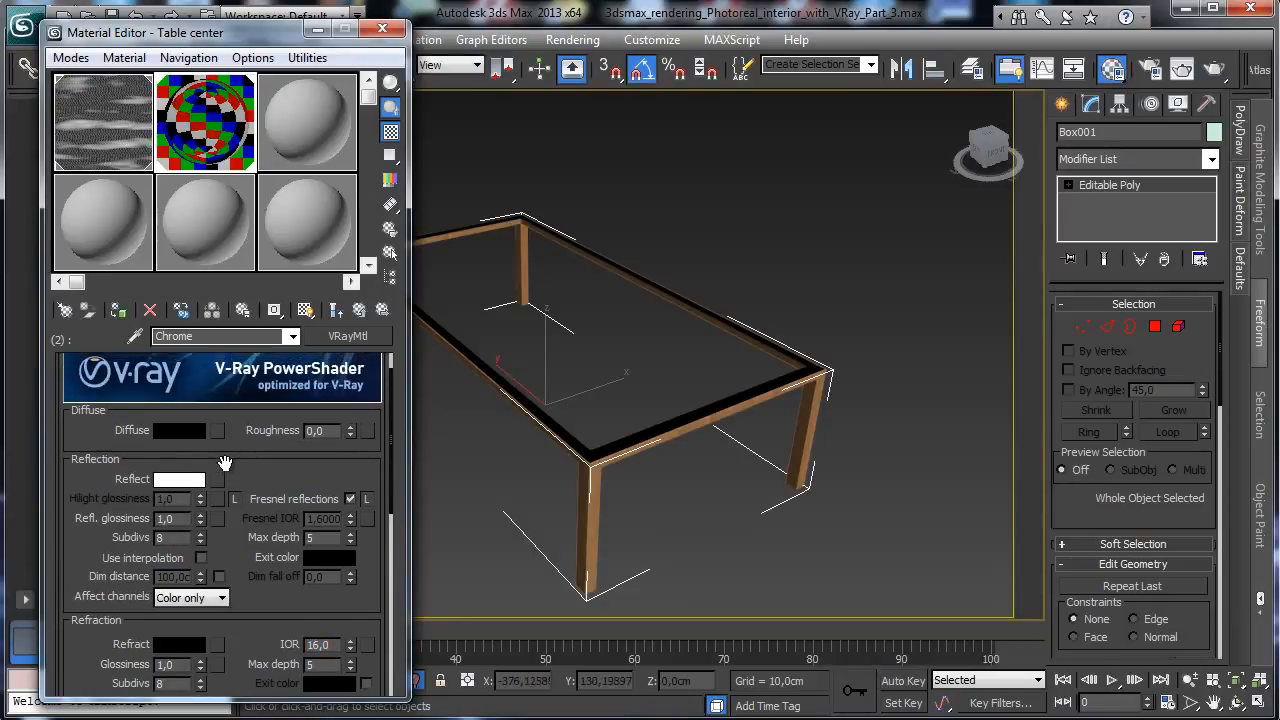
left_click_drag(203, 516, 181, 322)
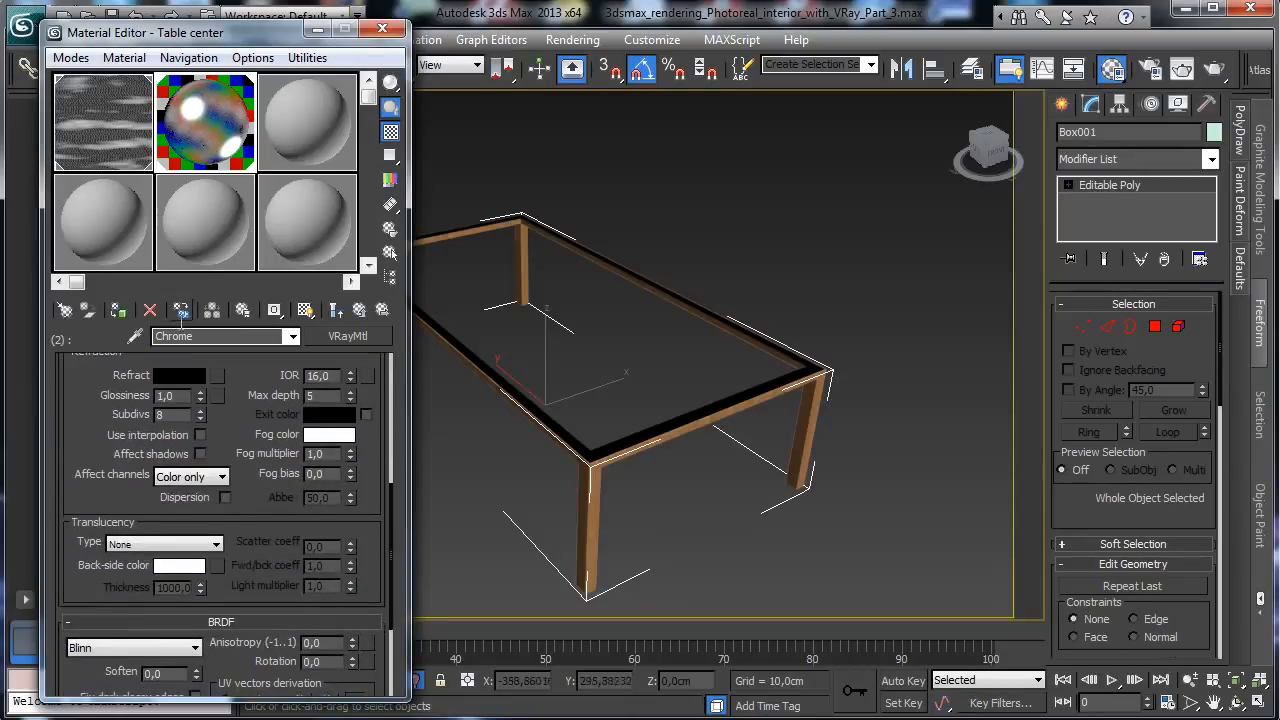
scroll(369, 498, "down", 5)
left_click_drag(356, 503, 354, 502)
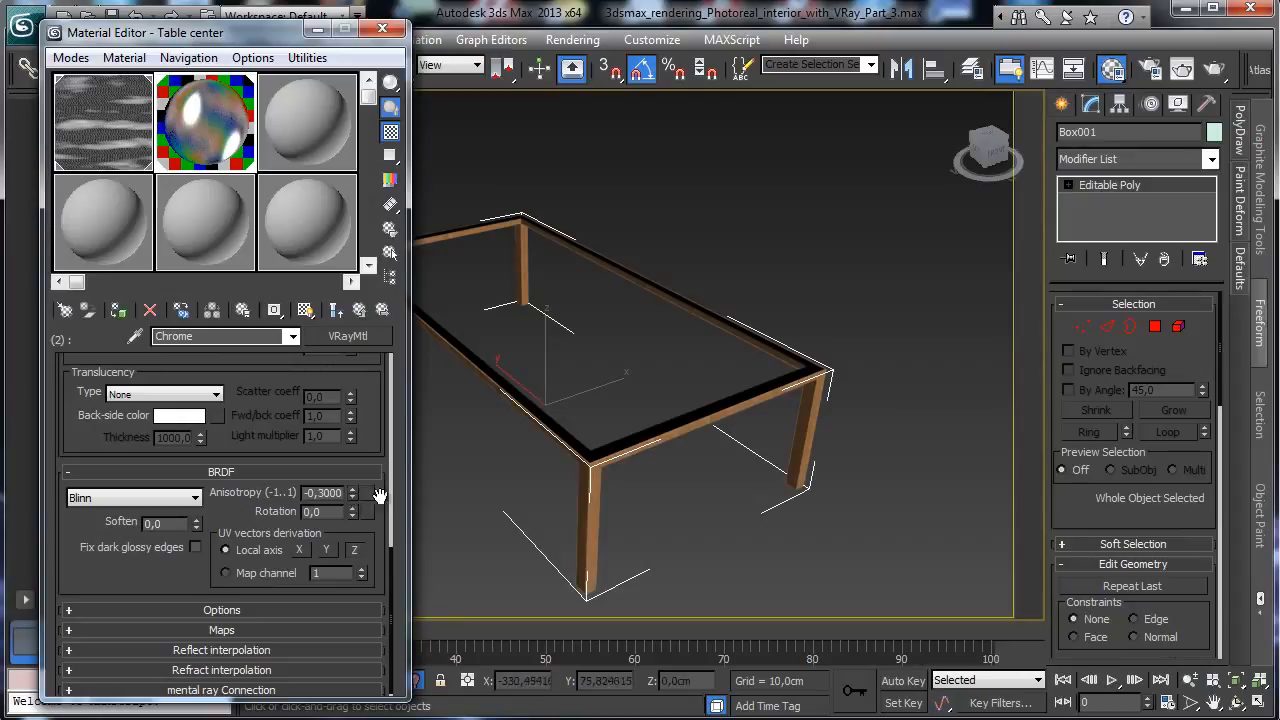
Return to the Table center parent material, close the Material Editor and restore the four-viewport layout
scroll(271, 408, "up", 10)
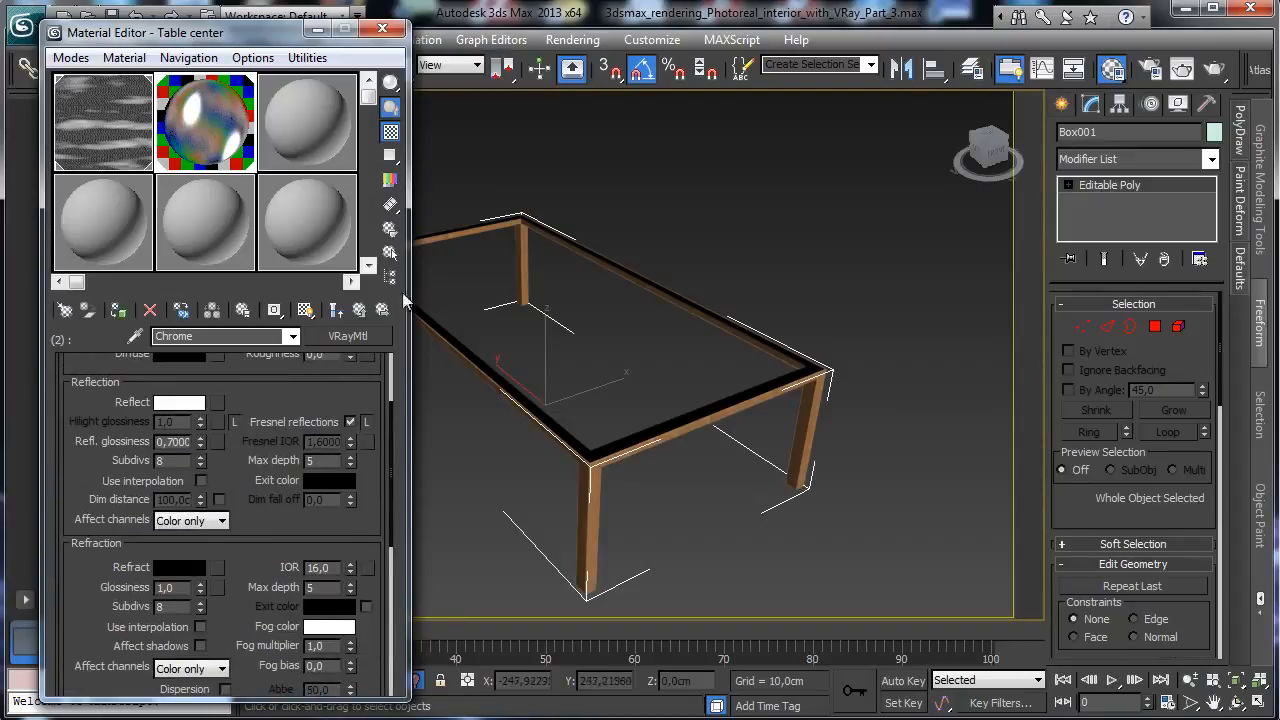
left_click(362, 308)
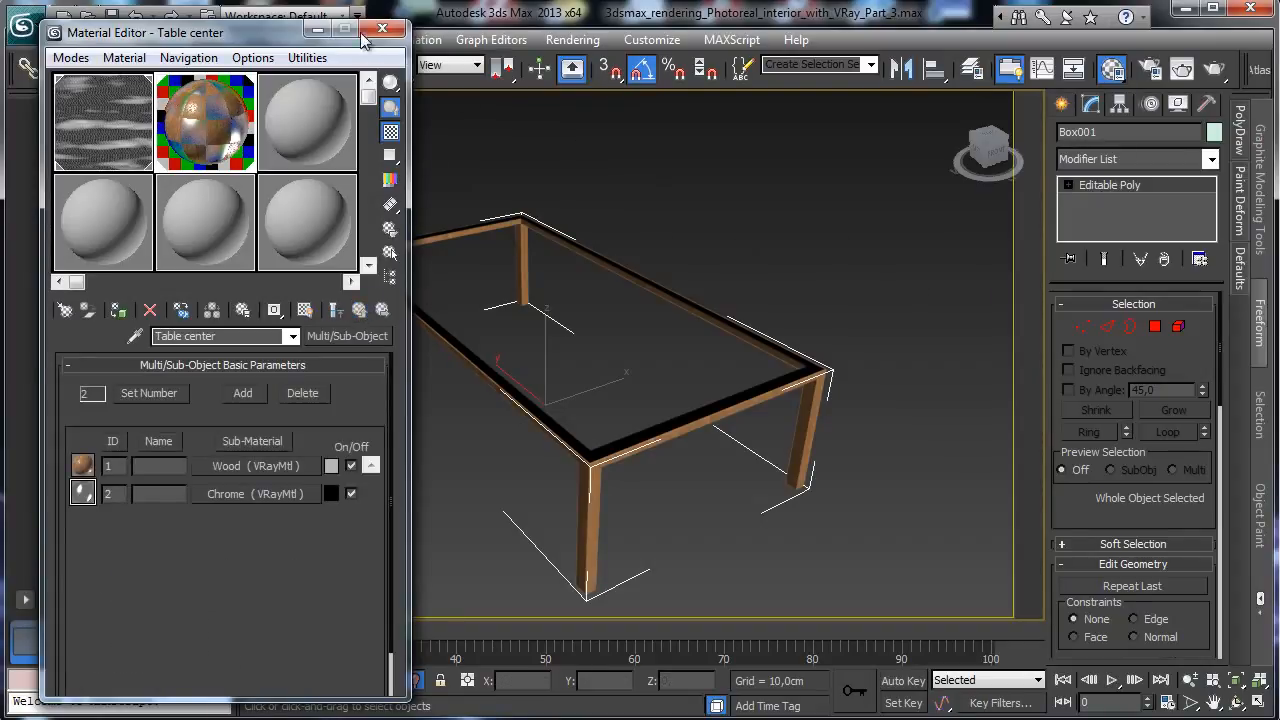
left_click(394, 33)
left_click(1259, 702)
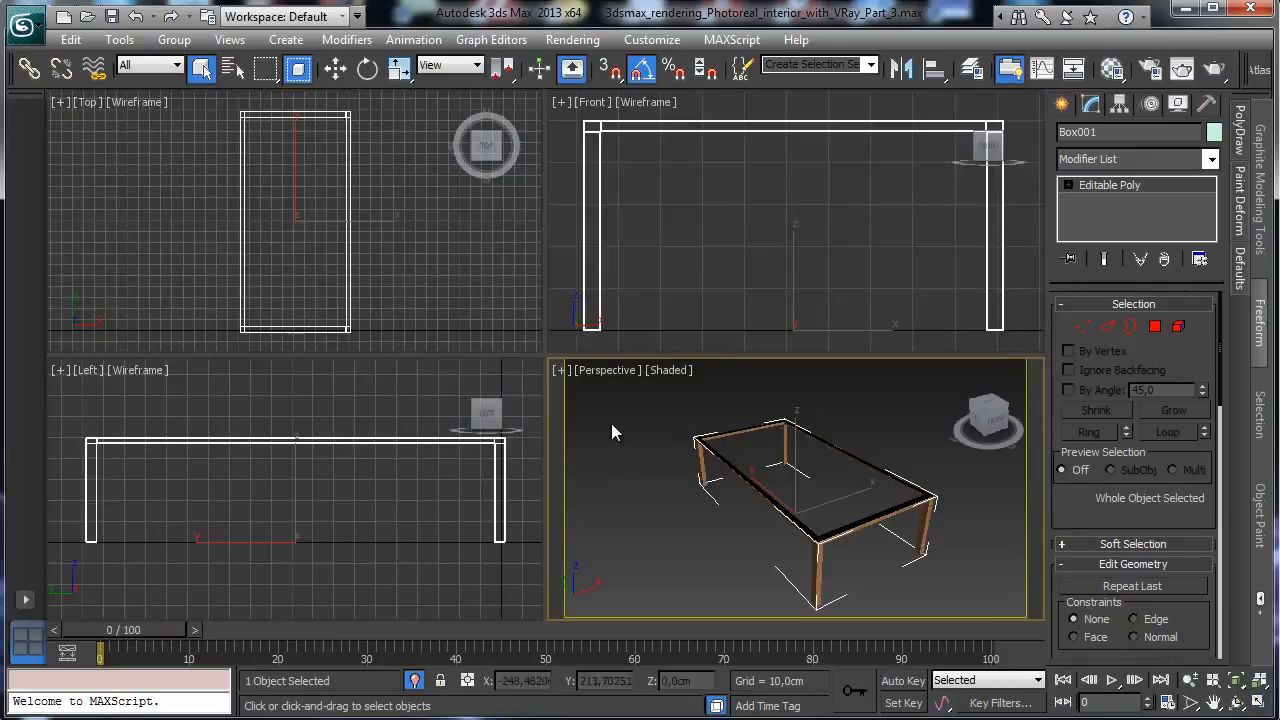
Create a ChamferBox extended primitive over the table frame's footprint in the Top view, about 199 by 99 cm and 4,5 cm high
left_click(1061, 104)
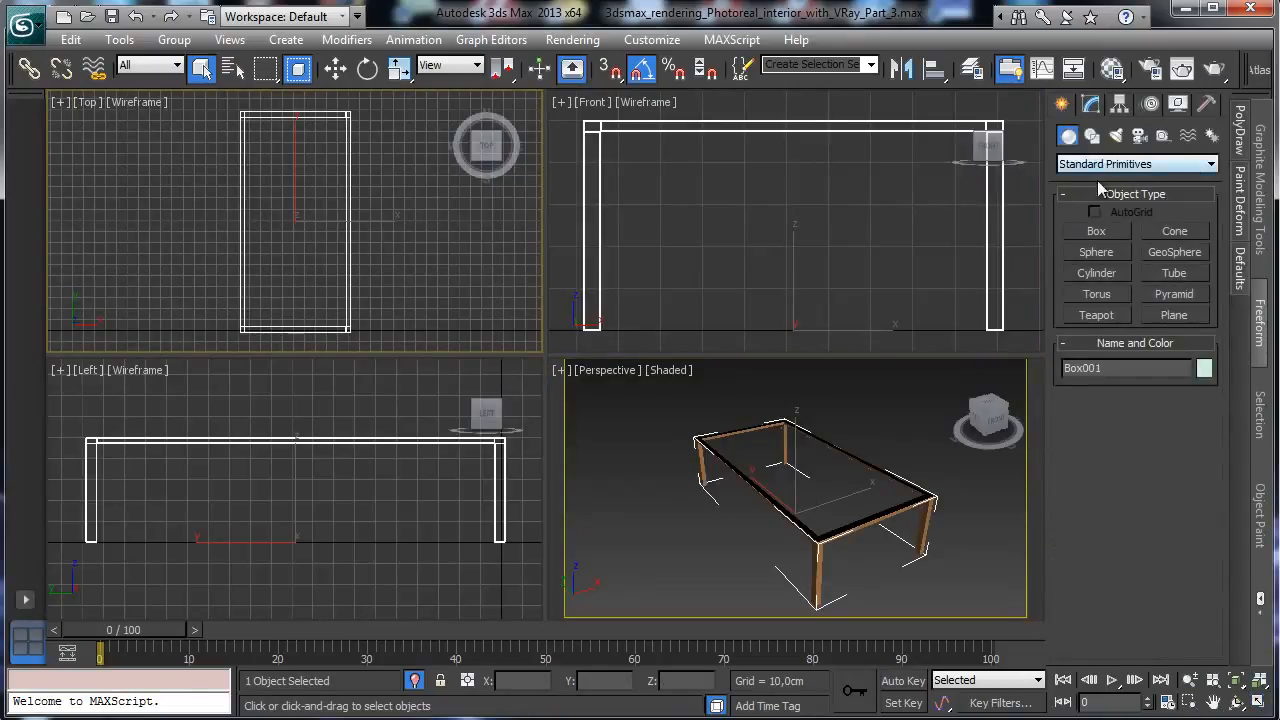
left_click(1100, 164)
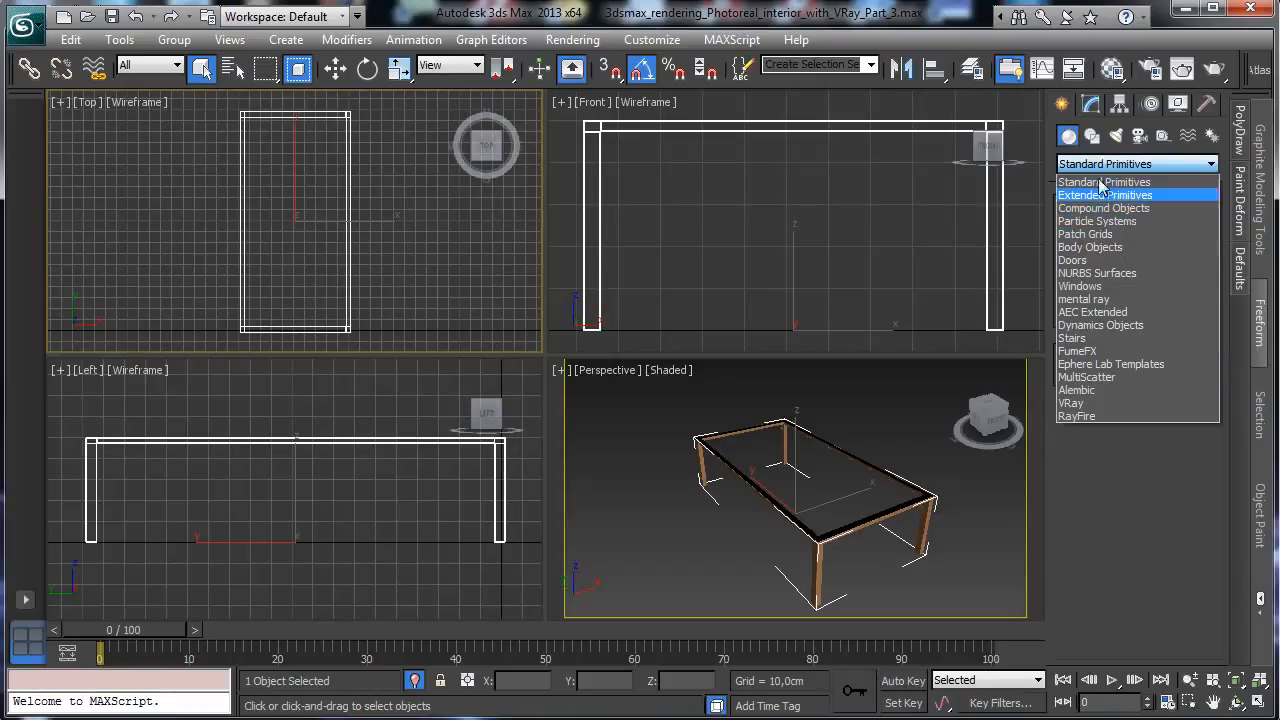
left_click(1100, 208)
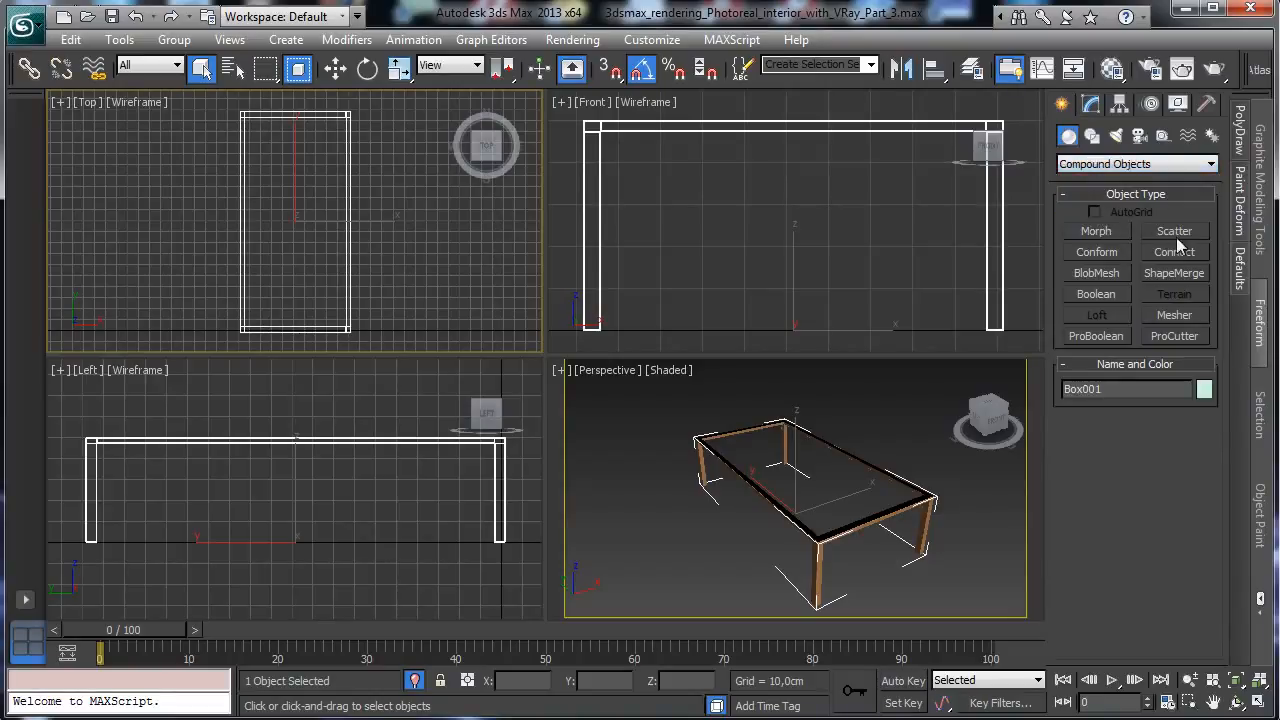
left_click(1100, 164)
left_click(1100, 197)
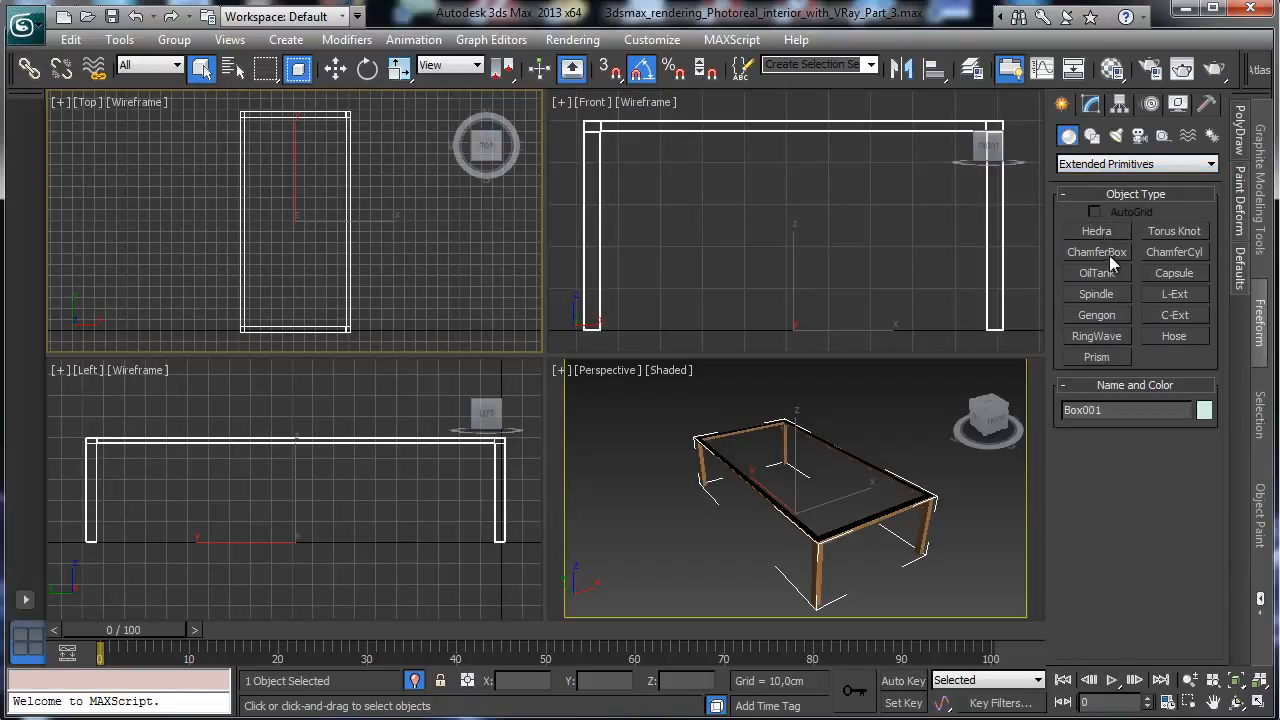
left_click(1097, 253)
left_click_drag(241, 113, 350, 331)
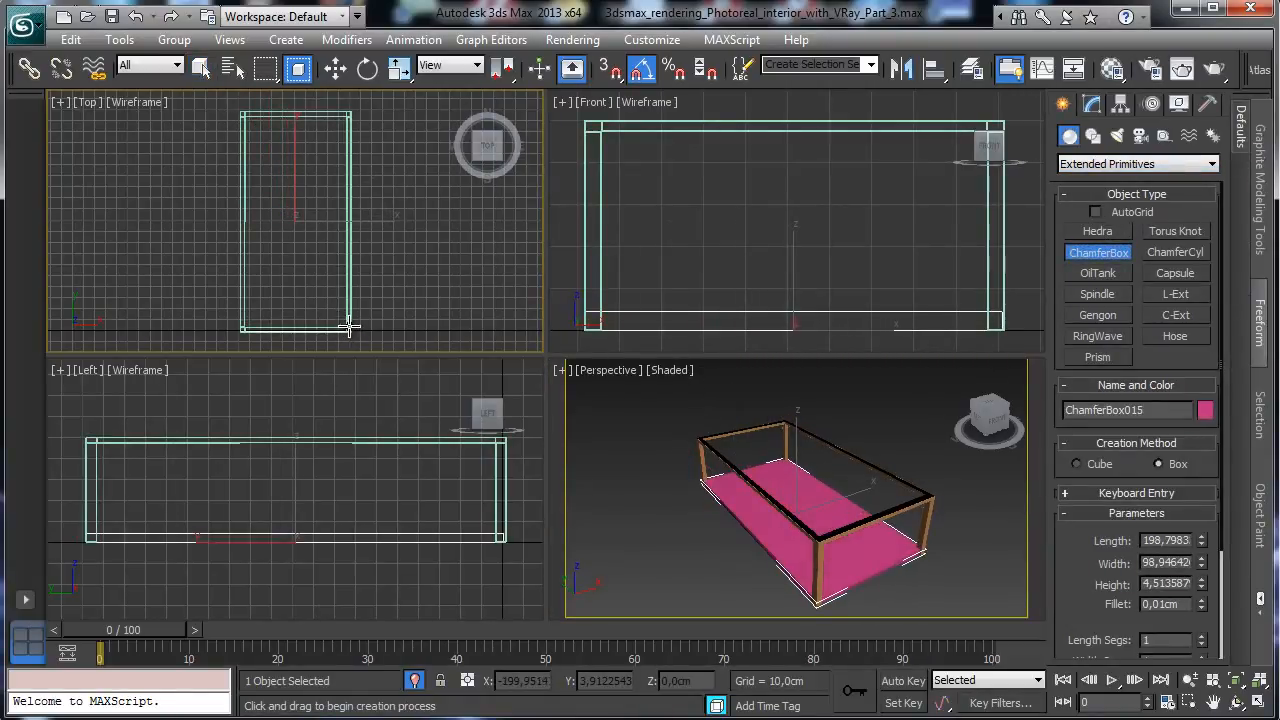
left_click(347, 325)
Set the chamfer box's length to 200 cm, width to 100 cm and height to 2 cm
left_click(1090, 112)
left_click(1096, 112)
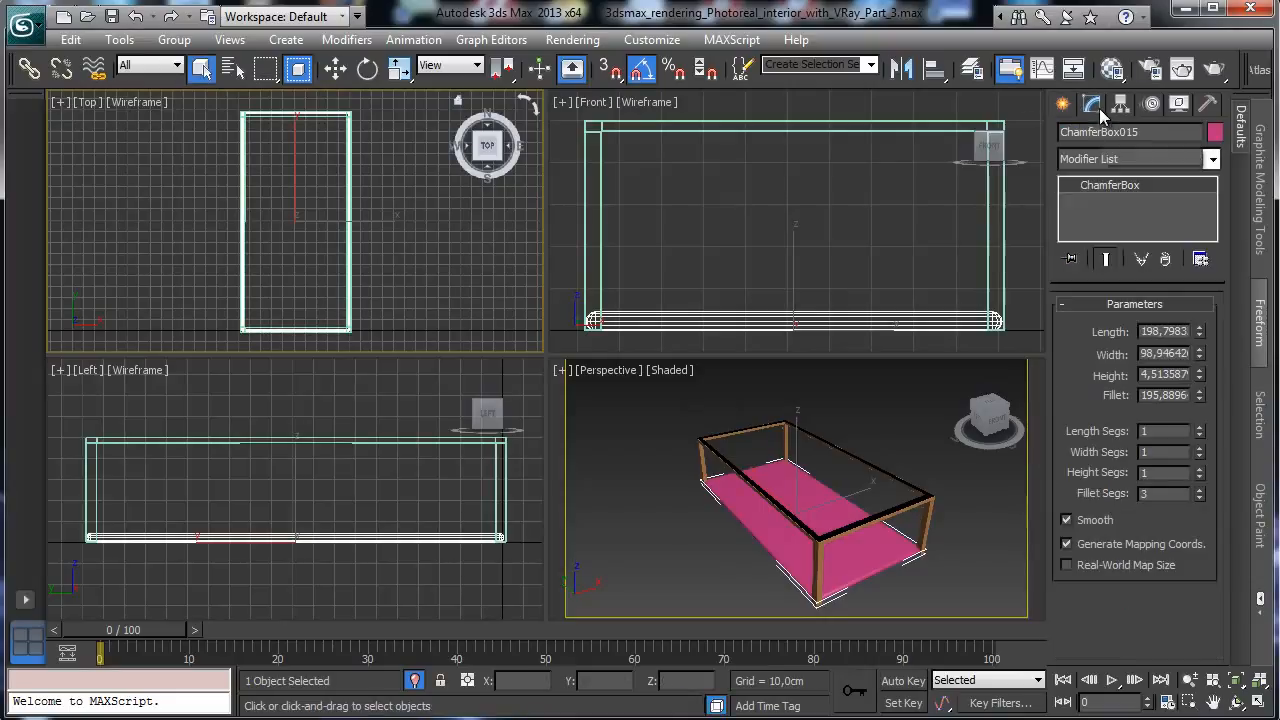
double_click(1168, 331)
type("2")
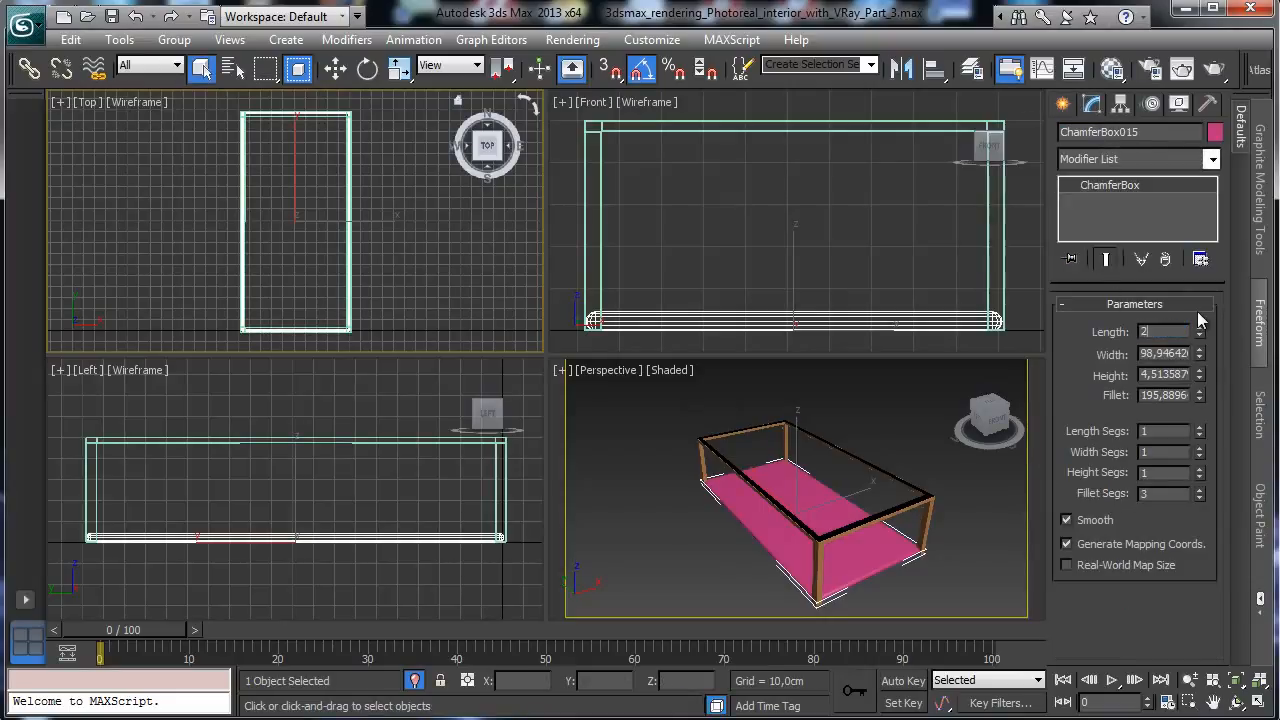
type("00")
key("Tab")
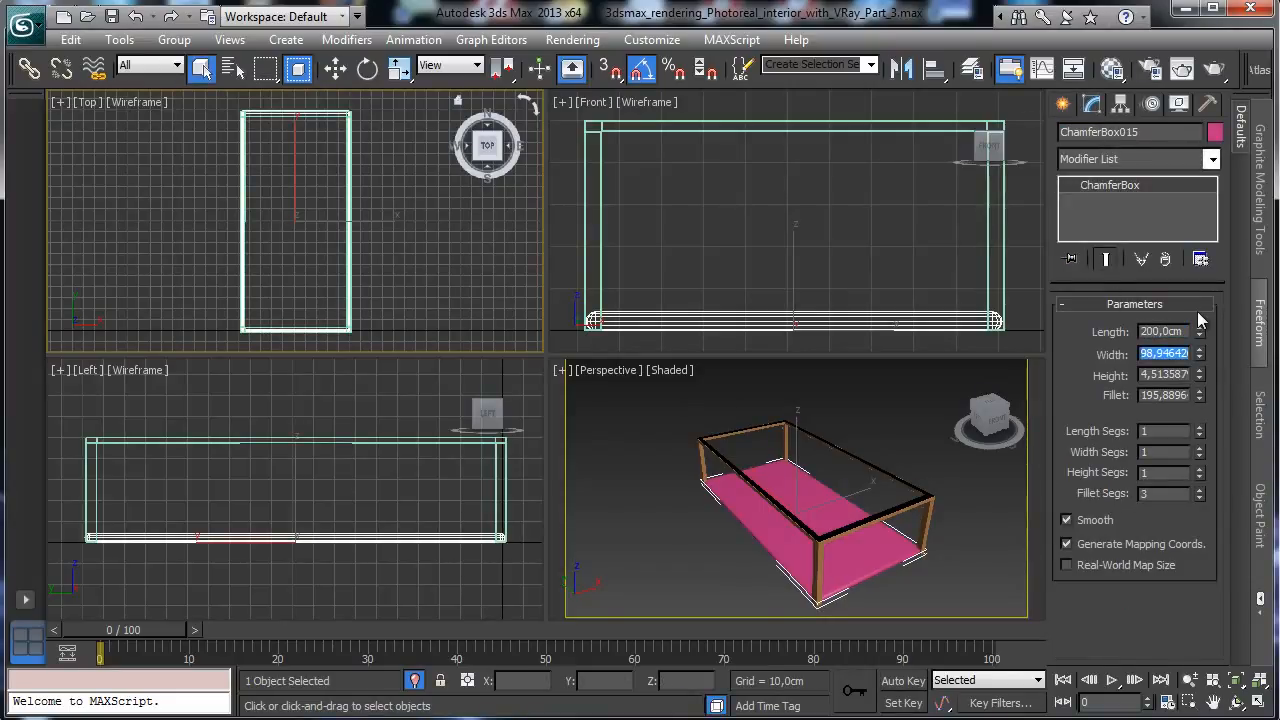
type("100")
key("Tab")
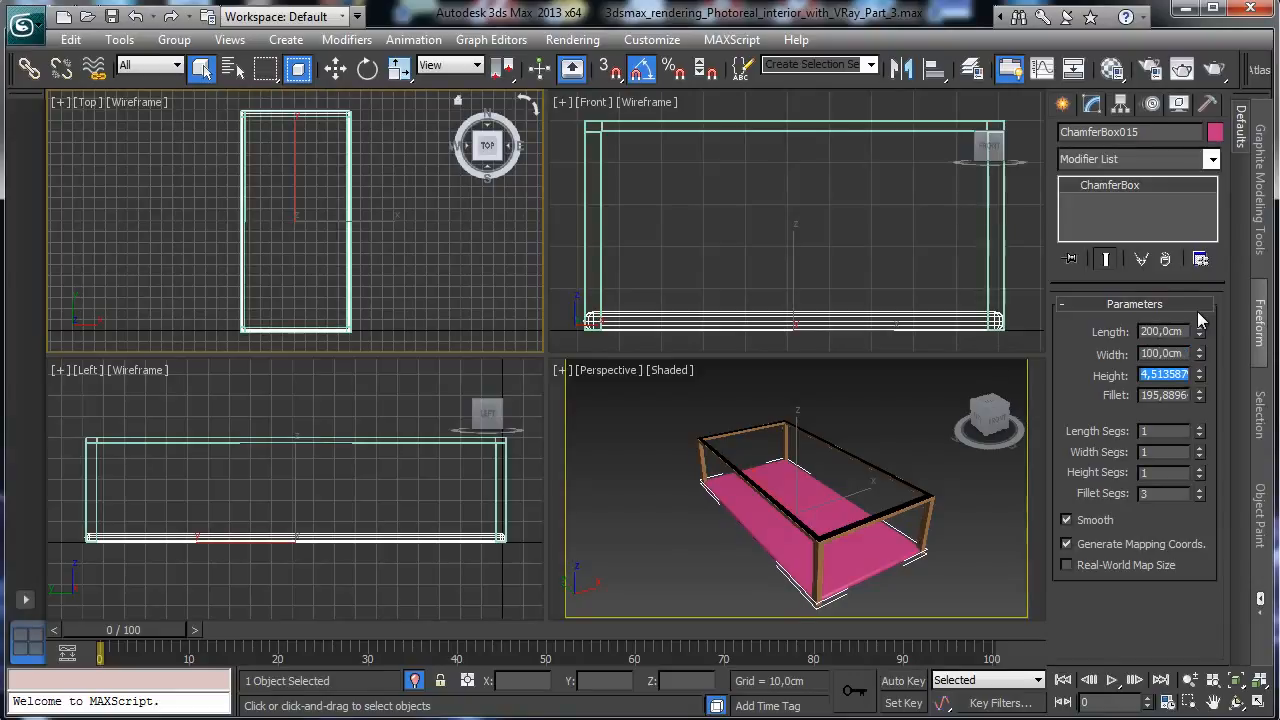
type("2")
key("Tab")
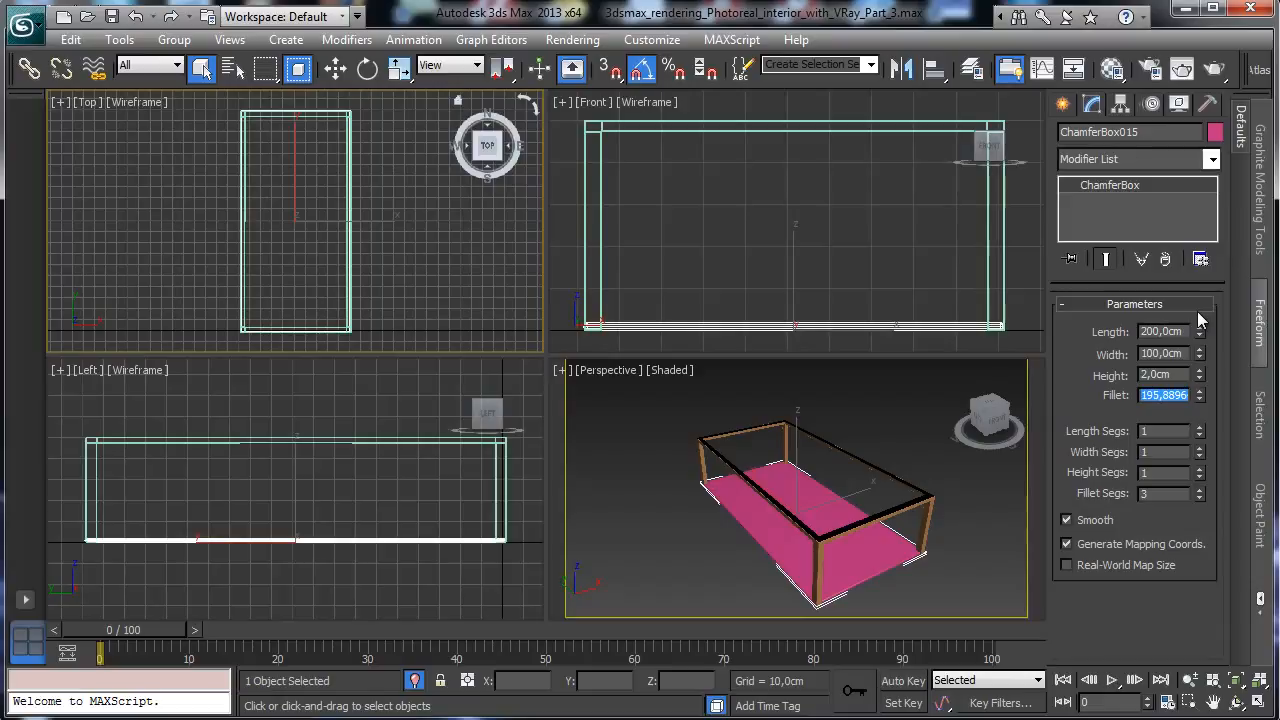
Set the chamfer box's fillet to 0,15 cm and its height to 1 cm
type("5")
type("0")
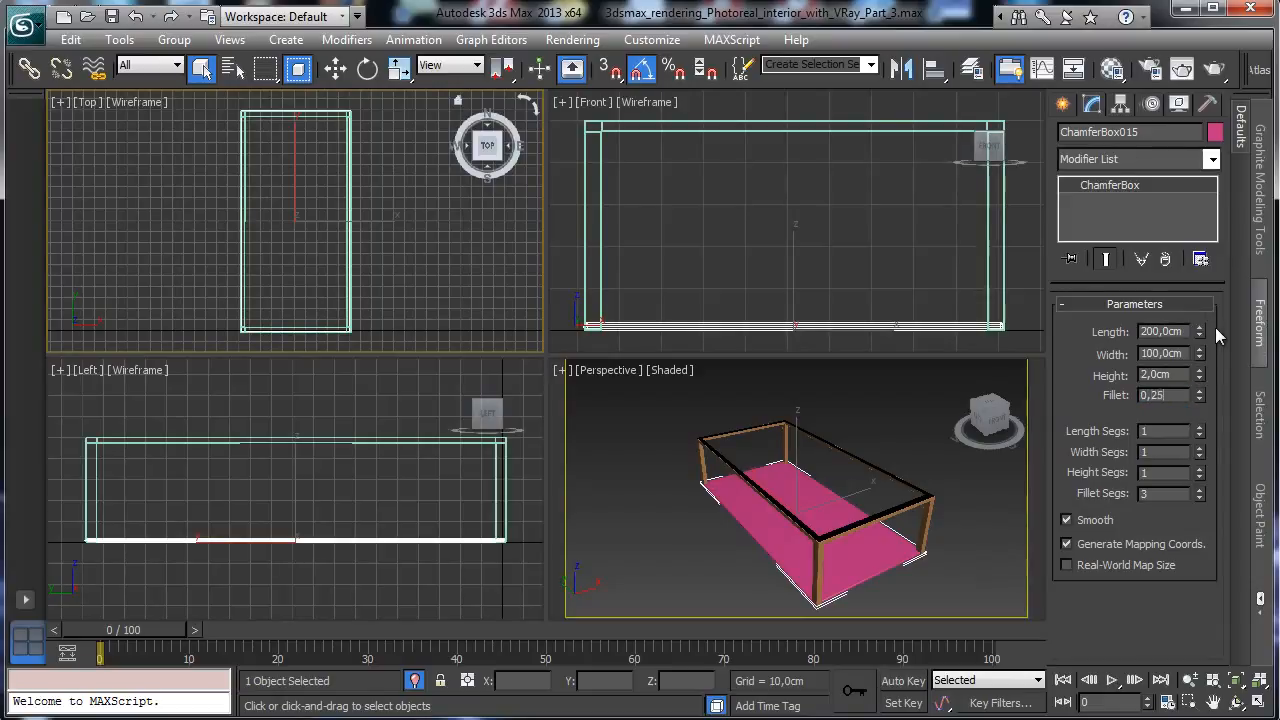
type(",25")
key("Return")
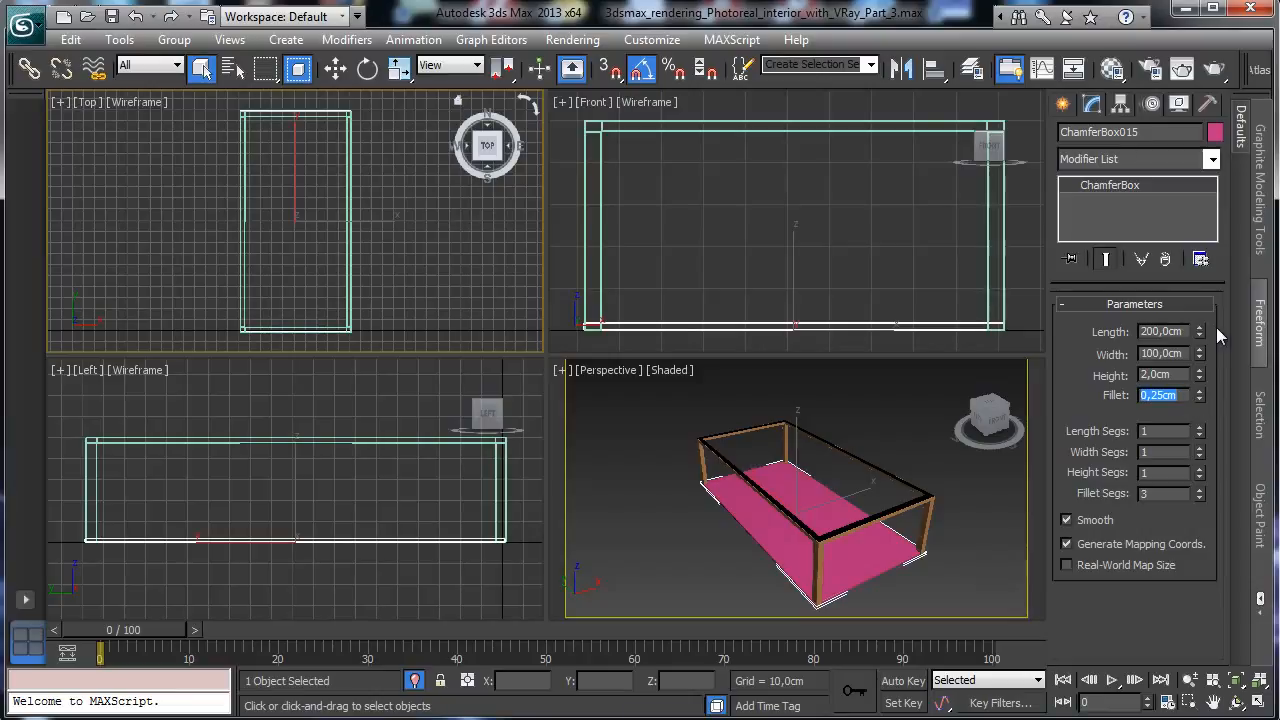
type("0,15")
key("Return")
left_click(1176, 374)
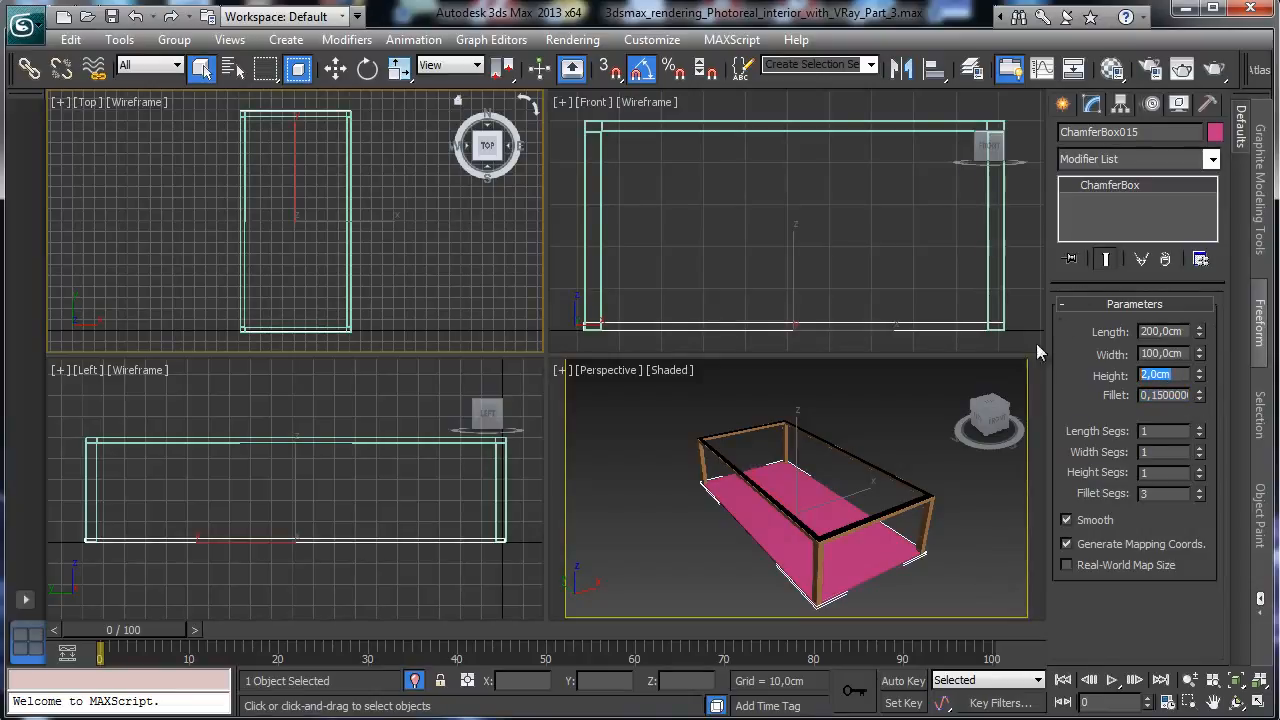
type("1")
key("Return")
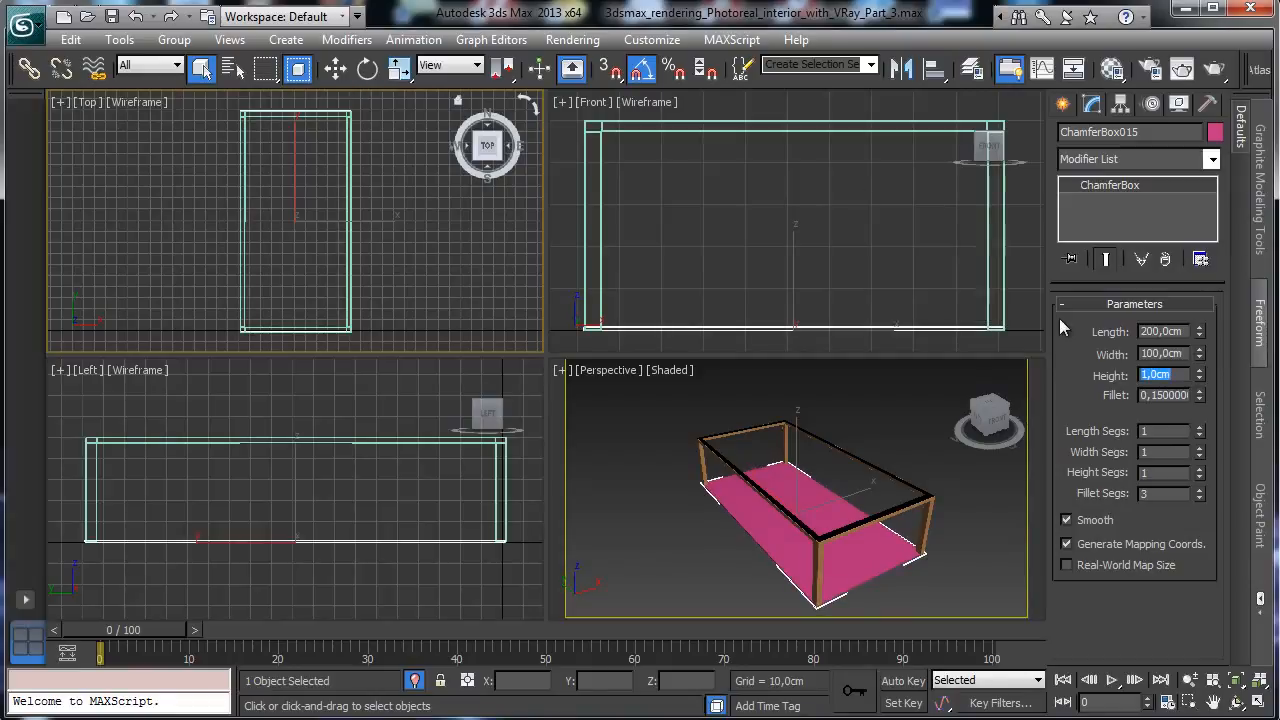
Align the chamfer box to the table frame, pivot point to pivot point, on the X, Y and Z positions
left_click(933, 68)
left_click(350, 145)
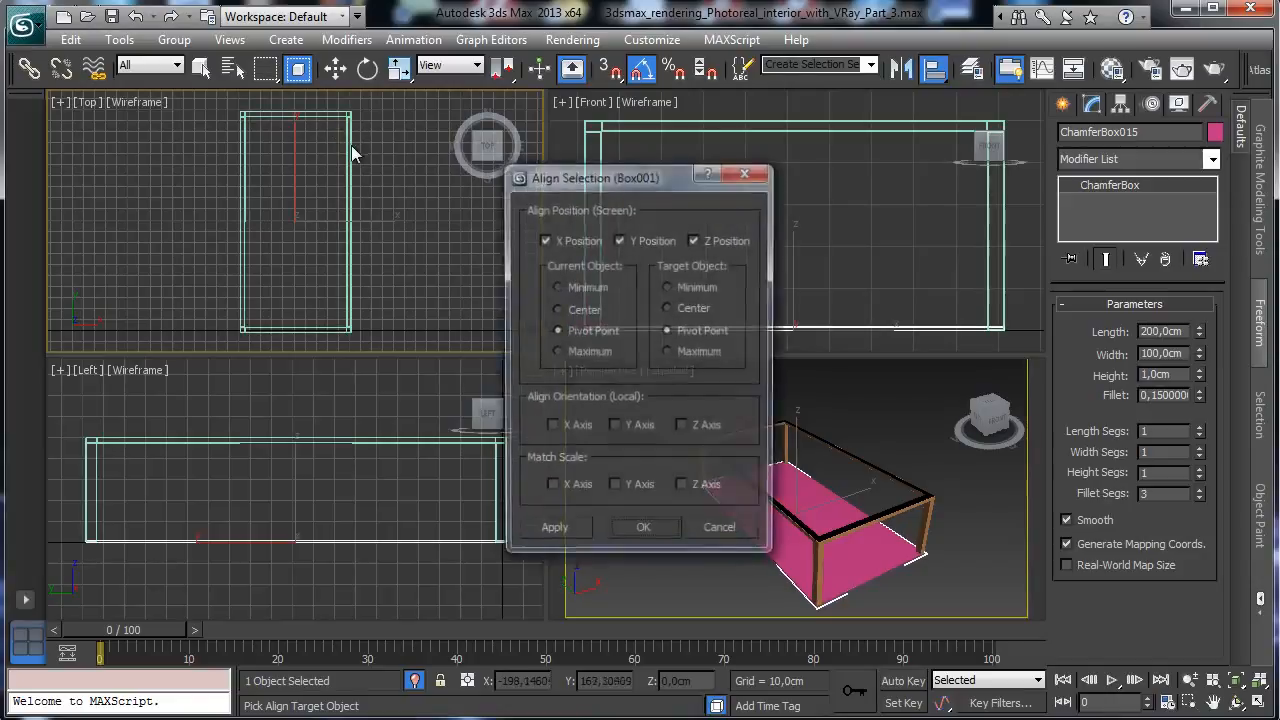
left_click(643, 531)
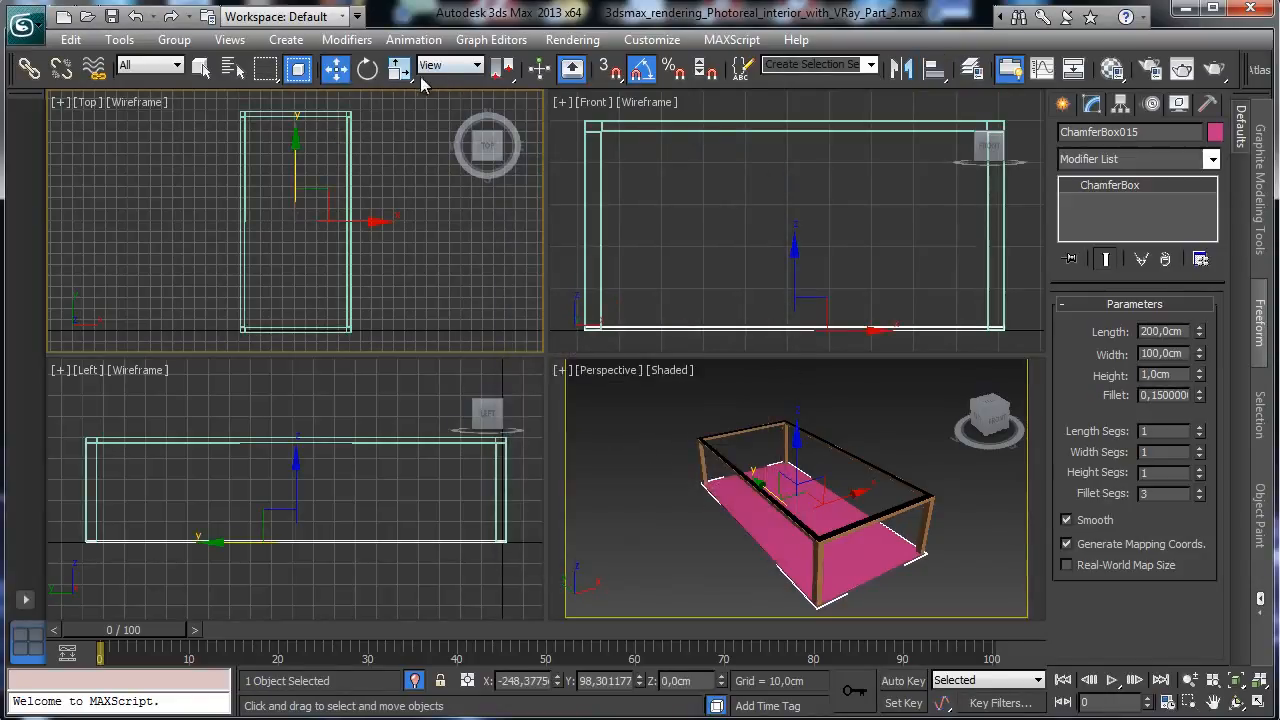
Move the chamfer box up in the Front view until it sits just above the frame's top edge, leaving a small gap
left_click_drag(814, 298, 804, 68)
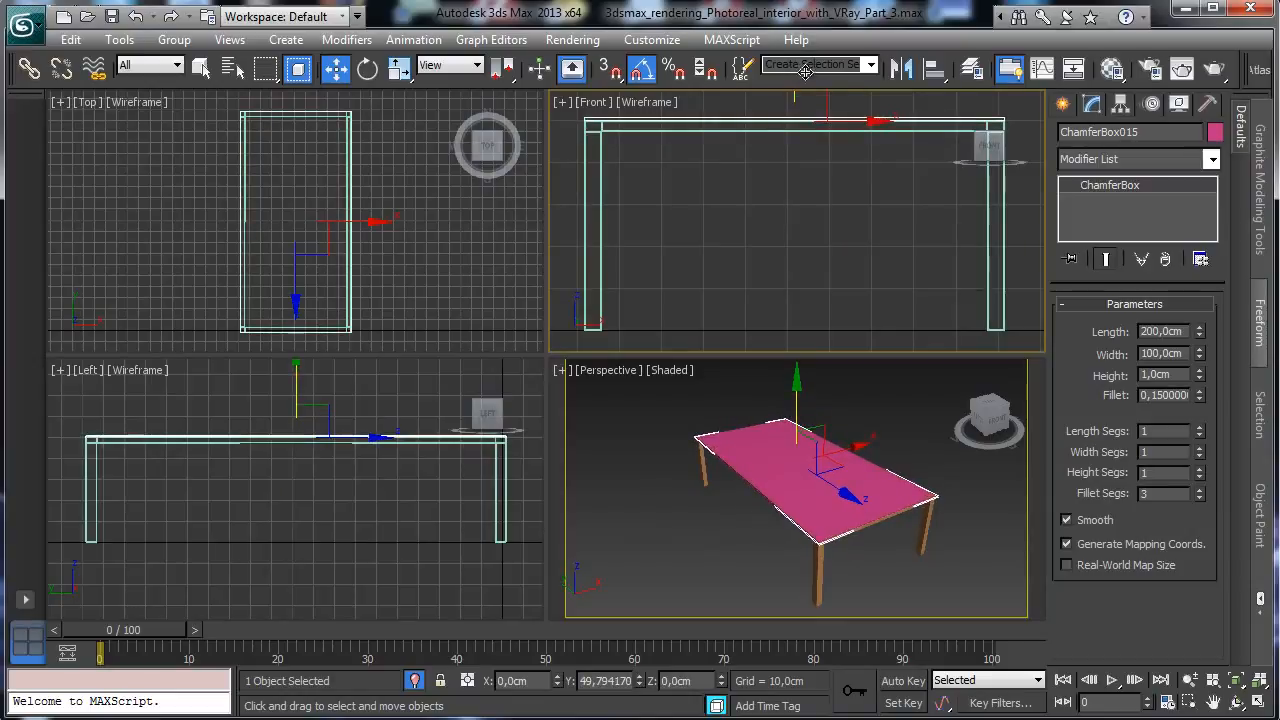
right_click(800, 291)
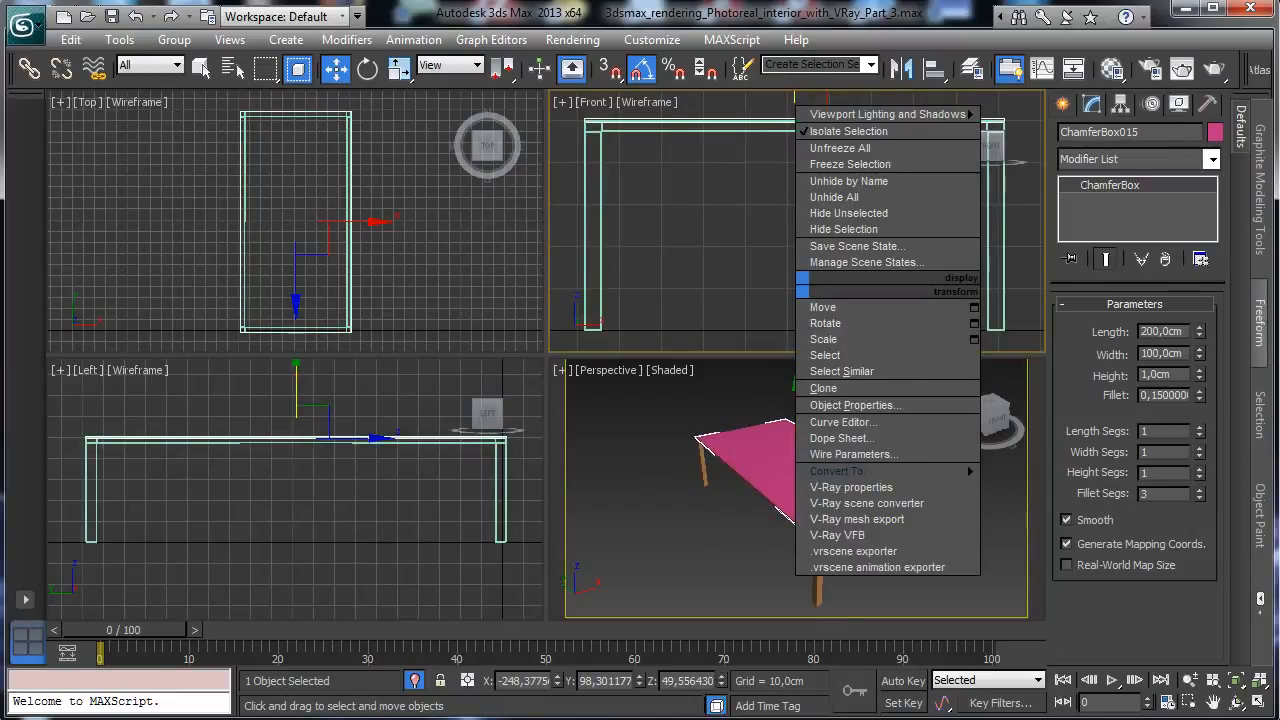
key("alt+w")
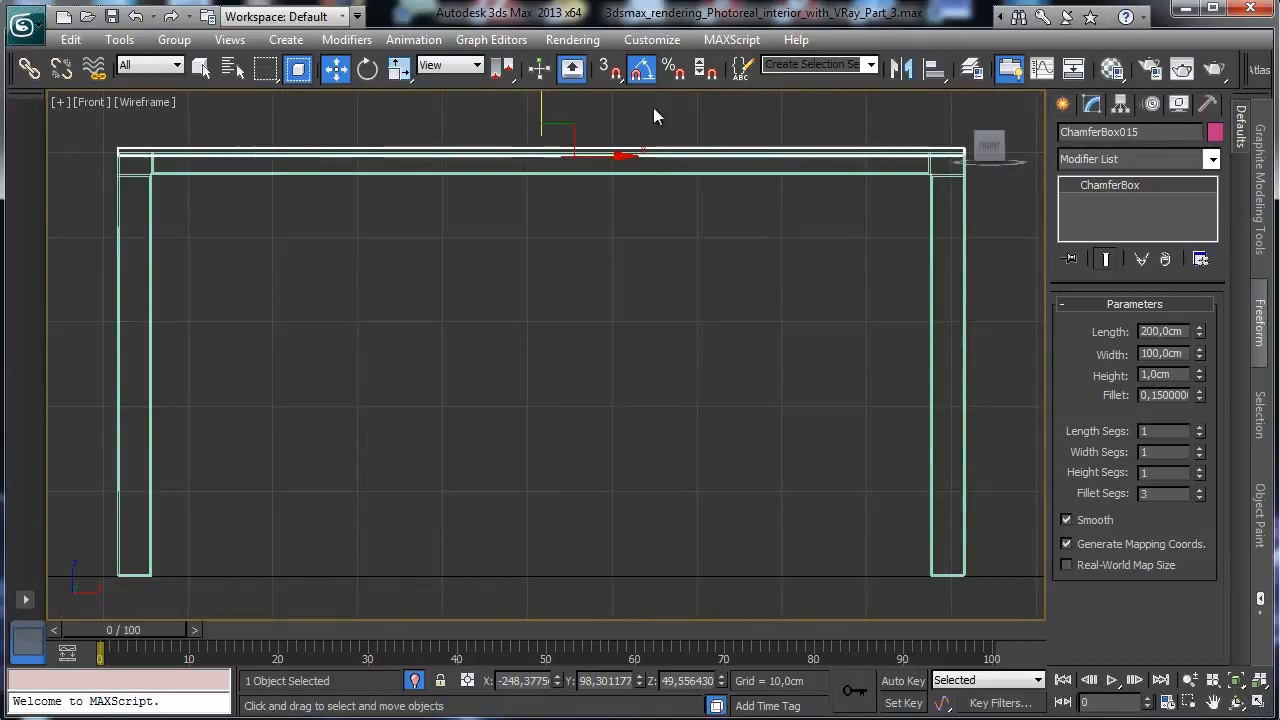
left_click_drag(540, 107, 541, 102)
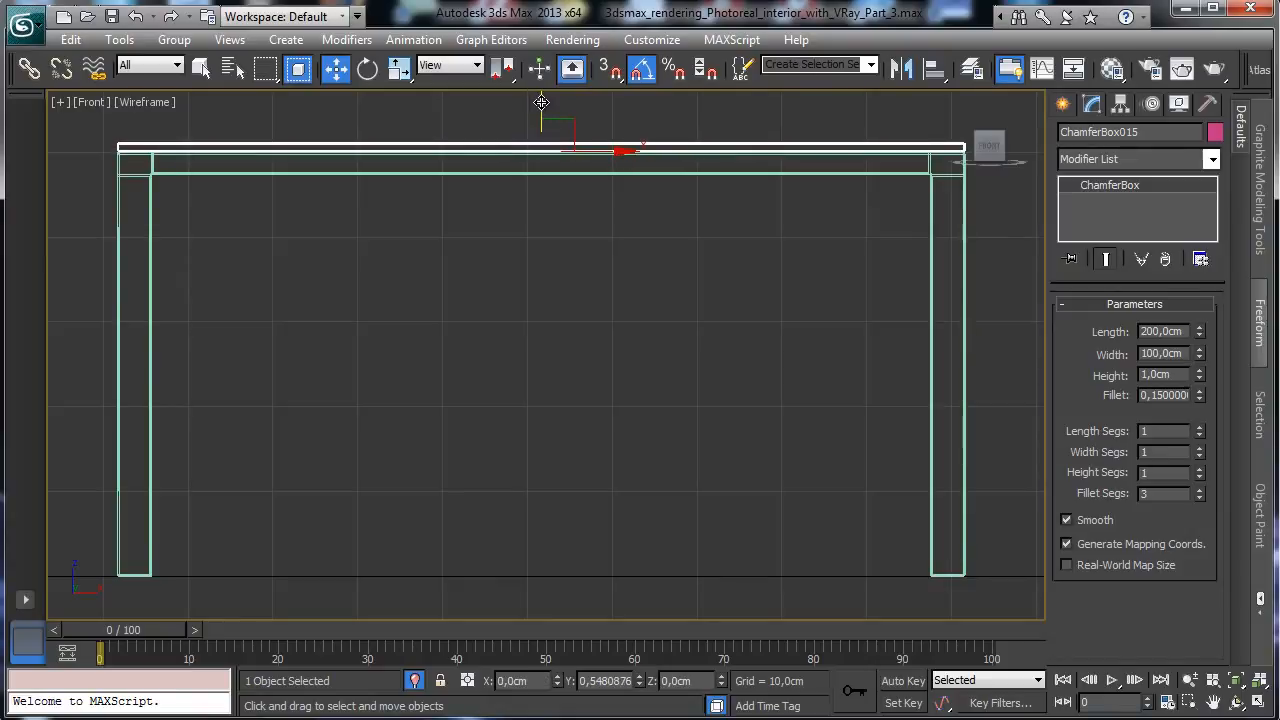
left_click(1190, 702)
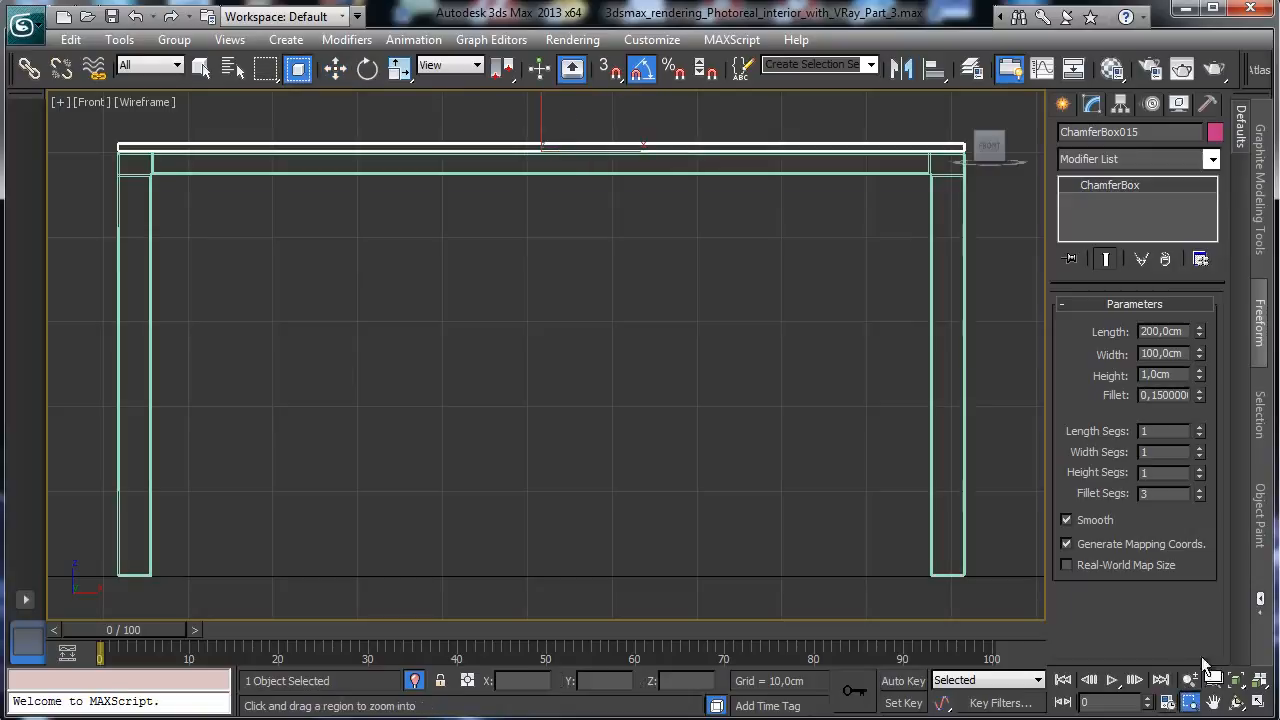
left_click_drag(101, 130, 203, 187)
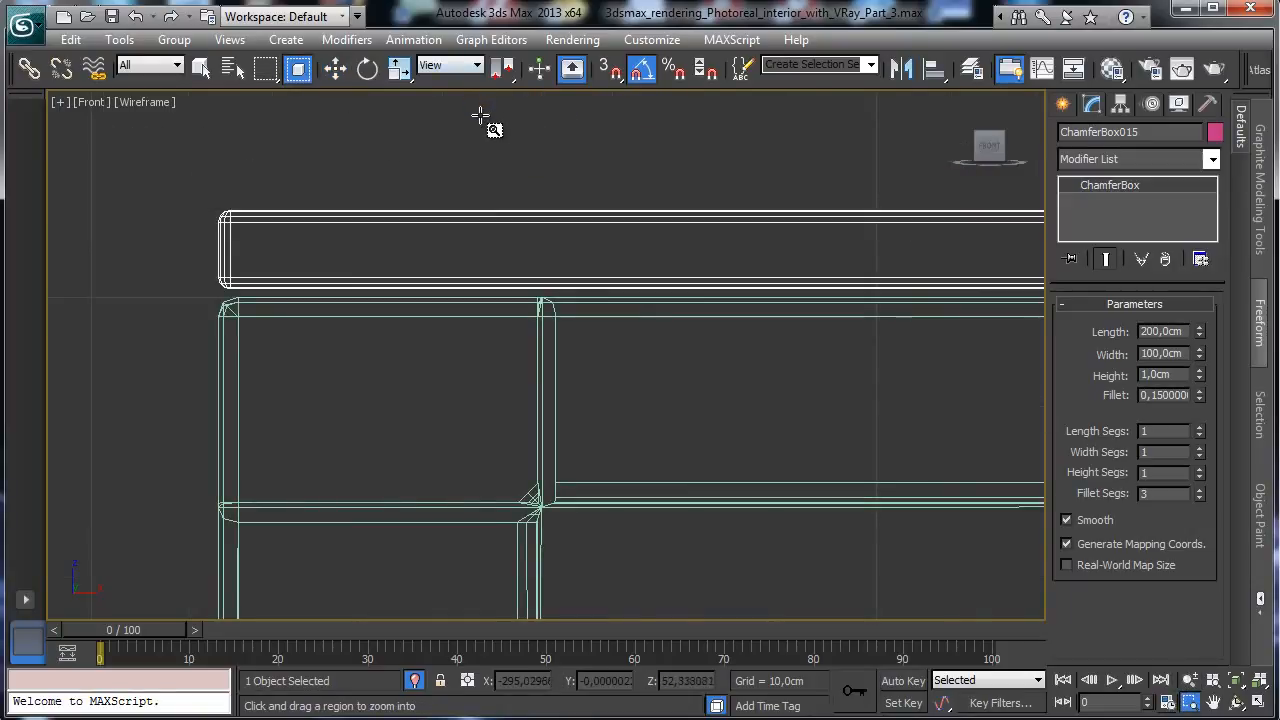
left_click(1258, 703)
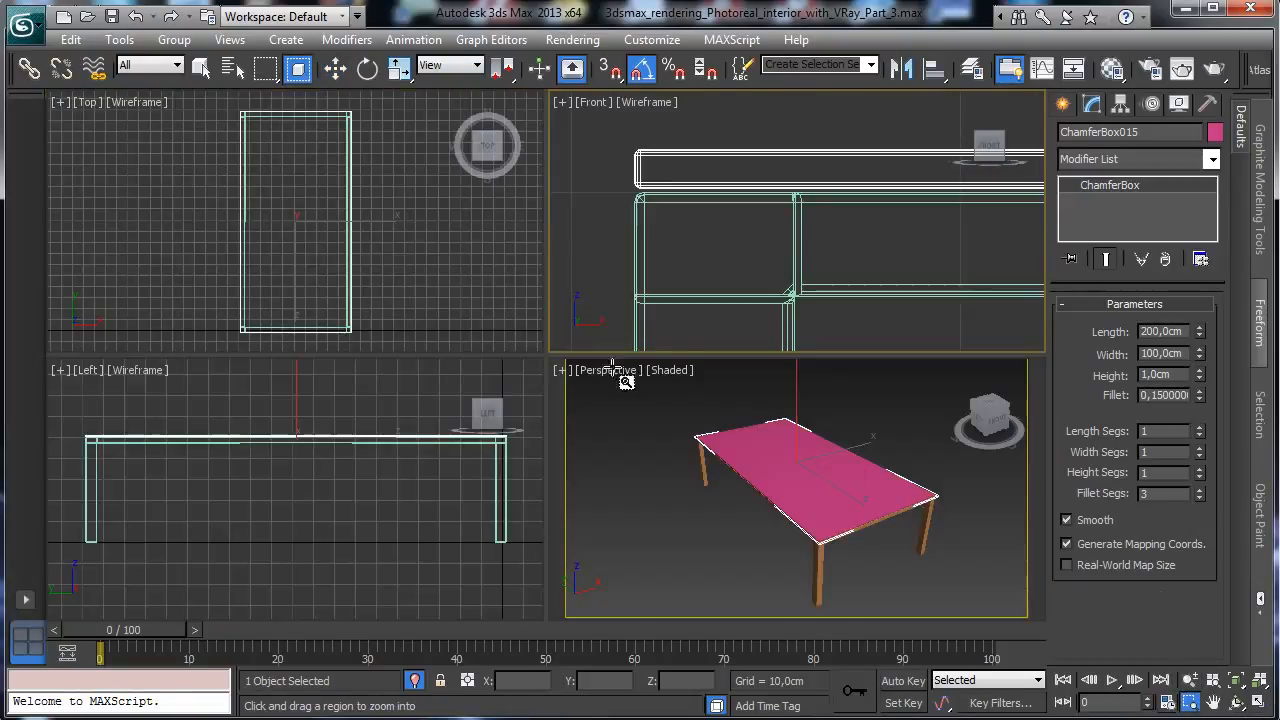
Create a ChamferCyl at the tabletop's upper-right corner in the Top view, about 0,78 cm radius, 0,21 cm high, with a 0,10 cm fillet
left_click_drag(330, 104, 368, 128)
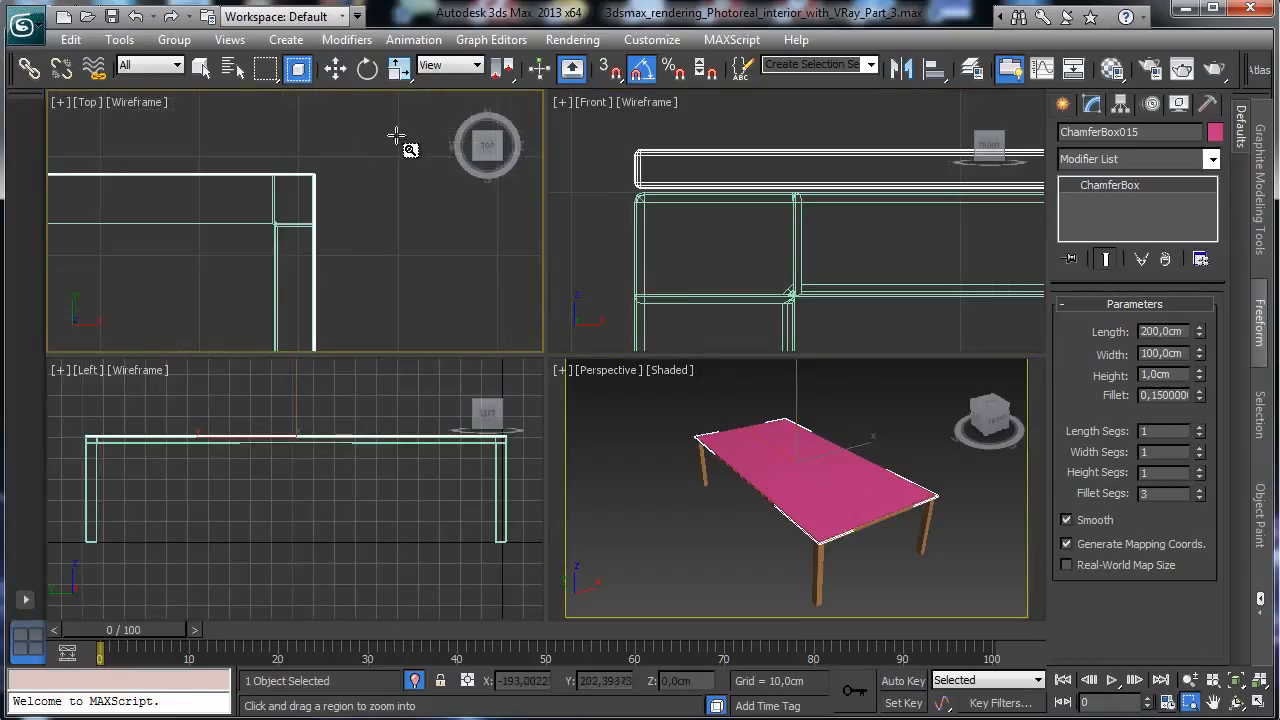
left_click_drag(239, 158, 340, 252)
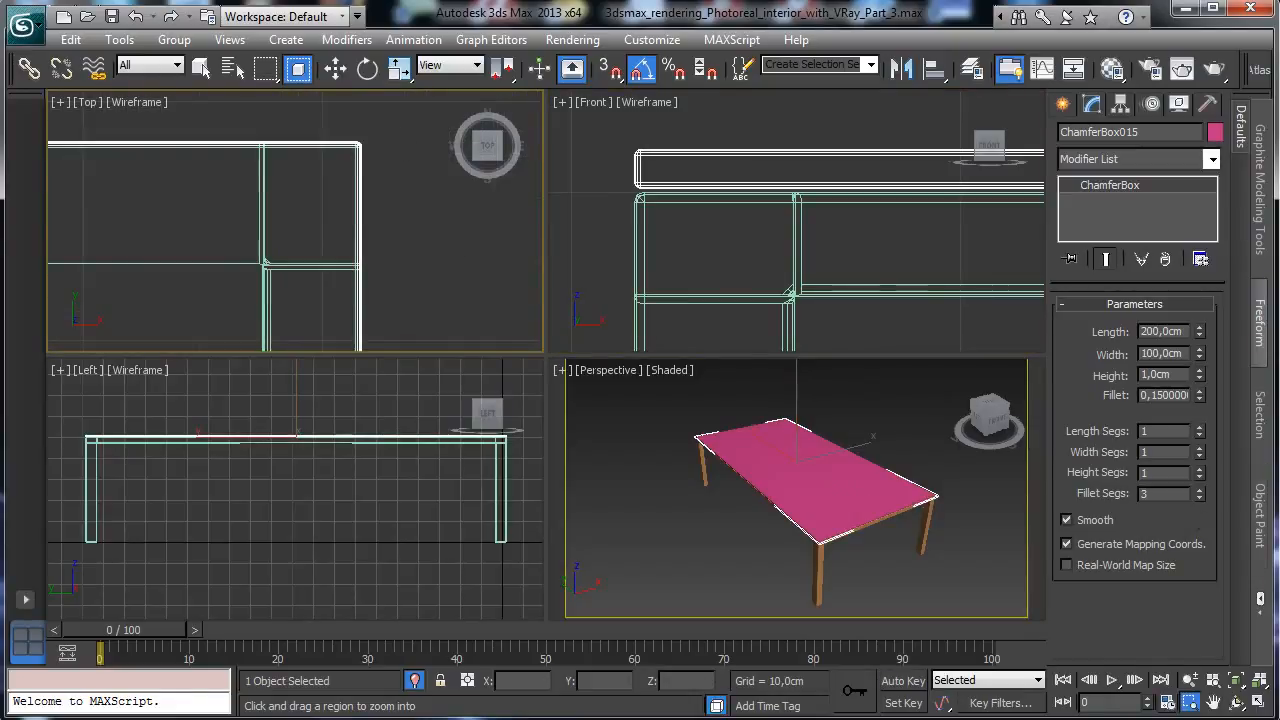
left_click(1258, 703)
left_click(1062, 104)
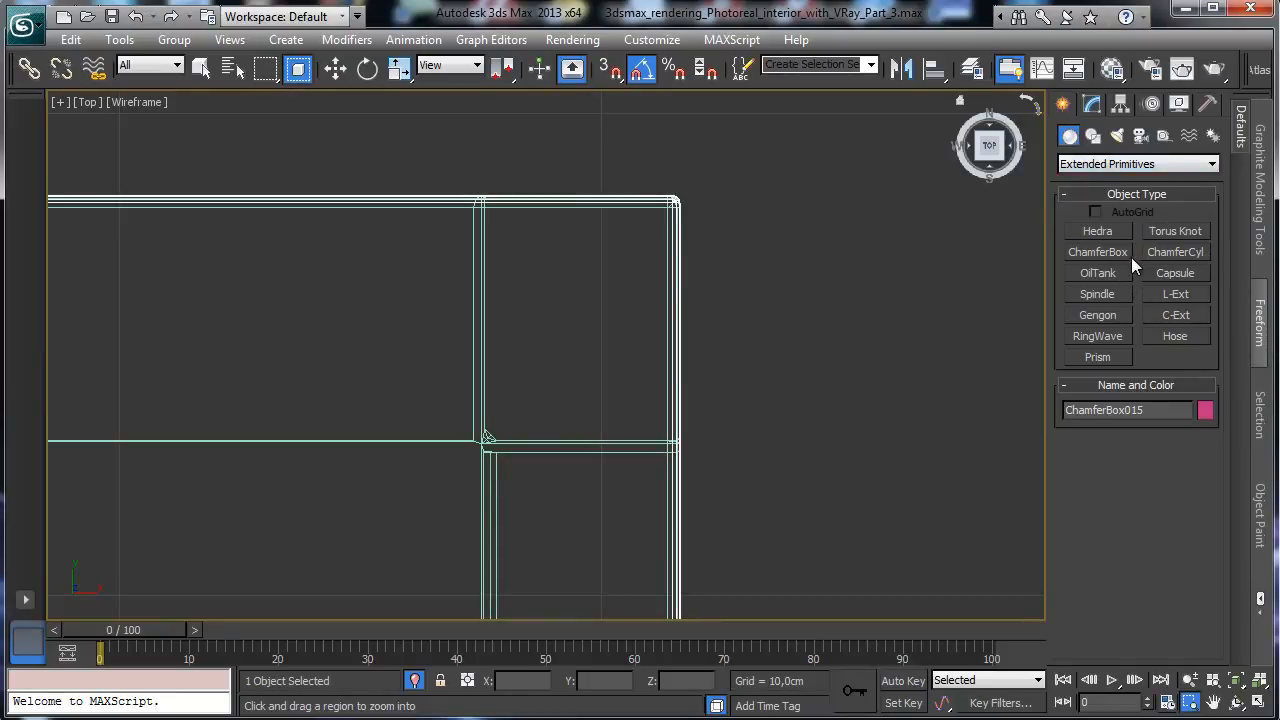
left_click(1175, 252)
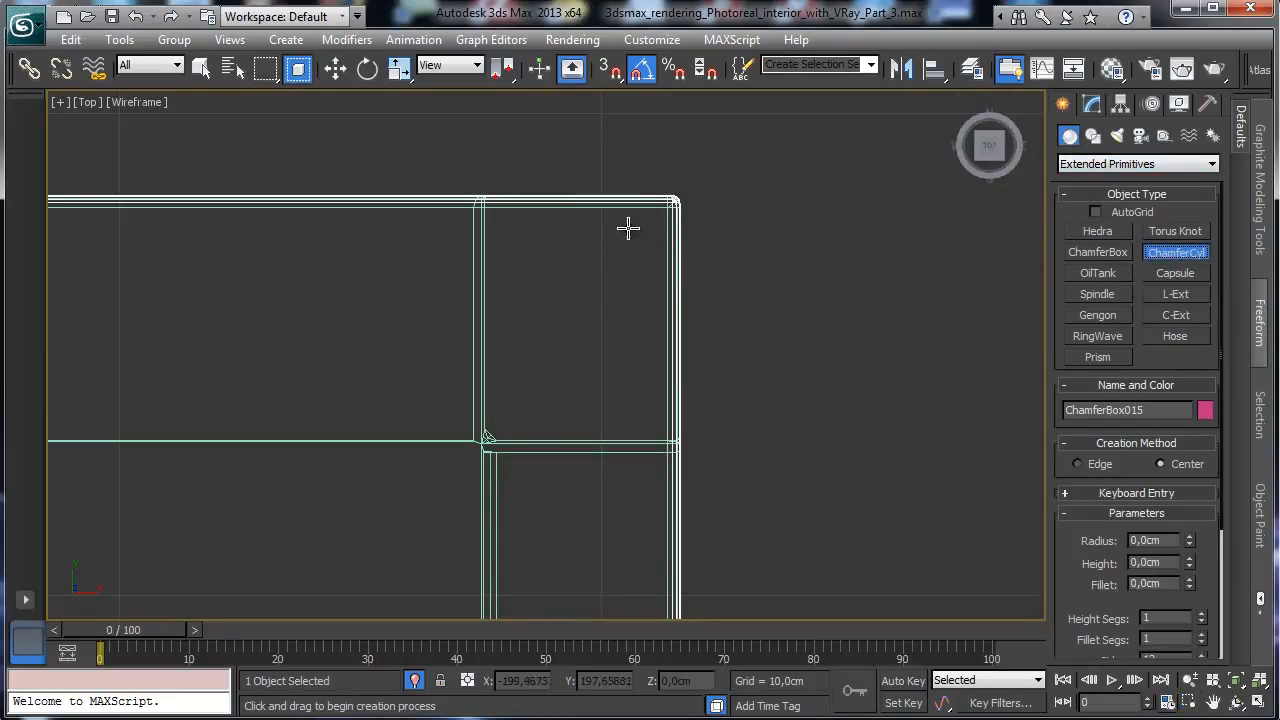
left_click_drag(634, 237, 654, 266)
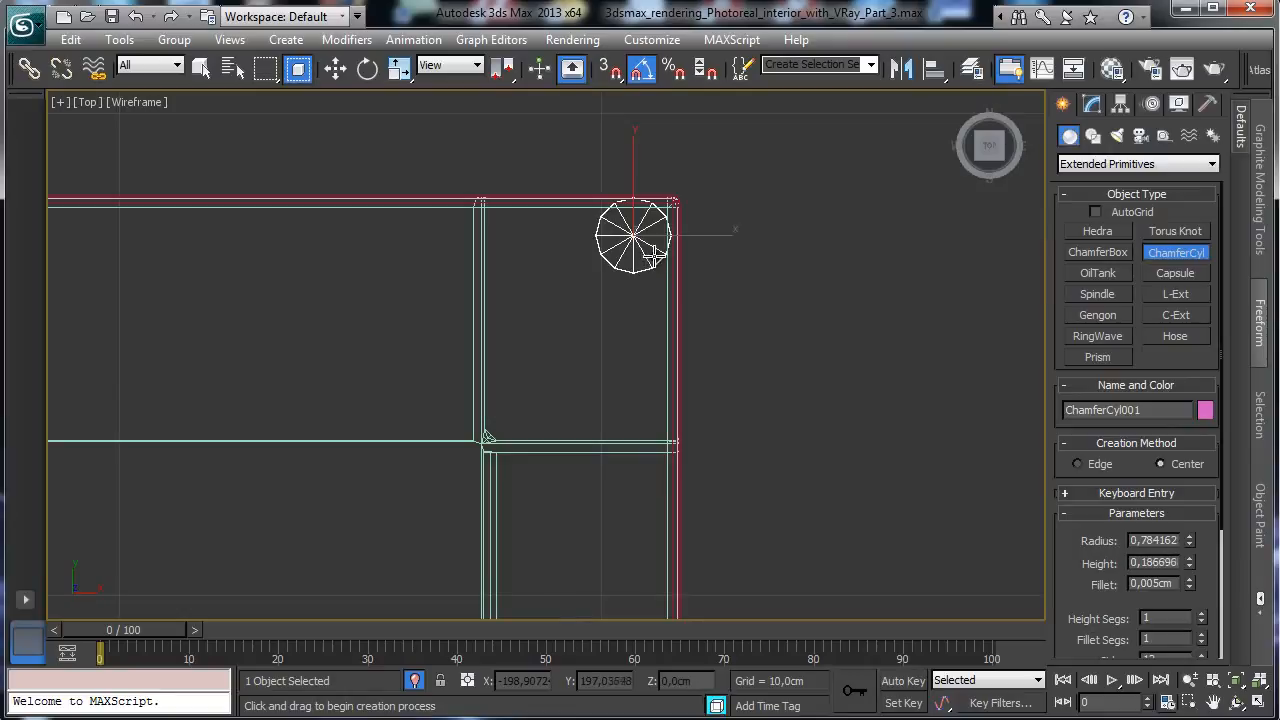
left_click(663, 235)
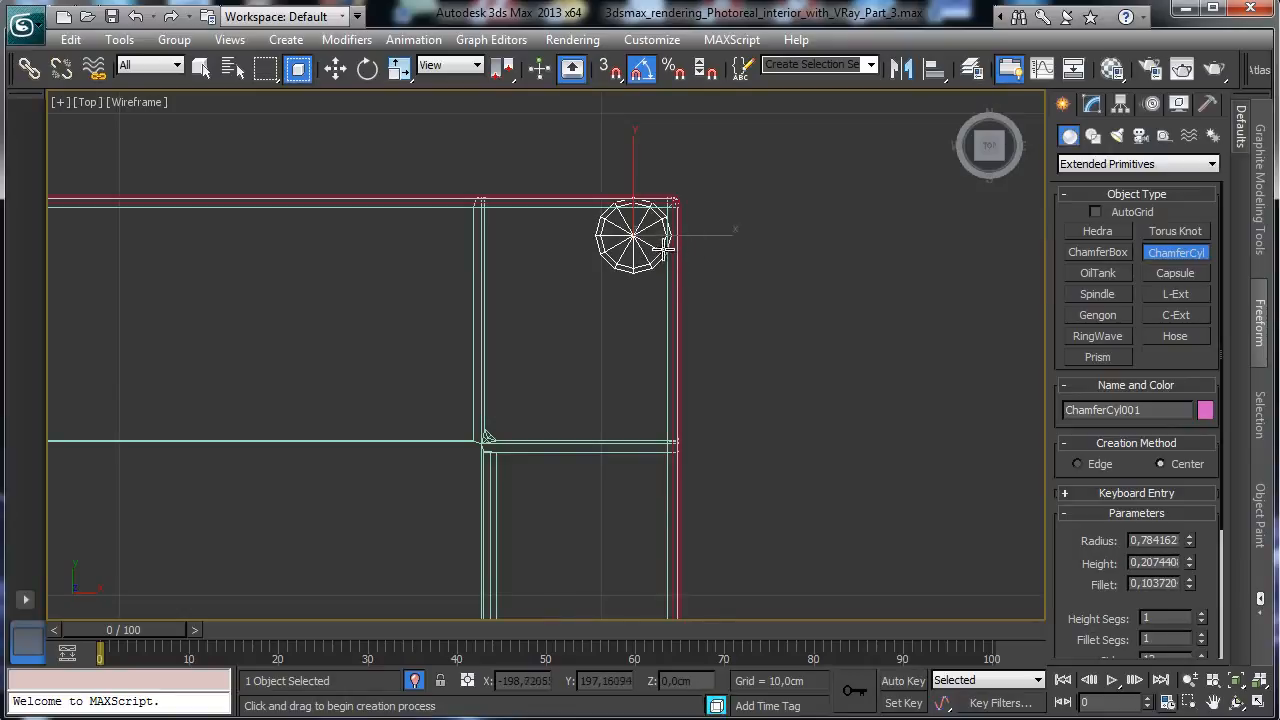
Move the chamfer cylinder slightly inward from the tabletop corner and restore the four-viewport layout with the Perspective view active
left_click(1096, 107)
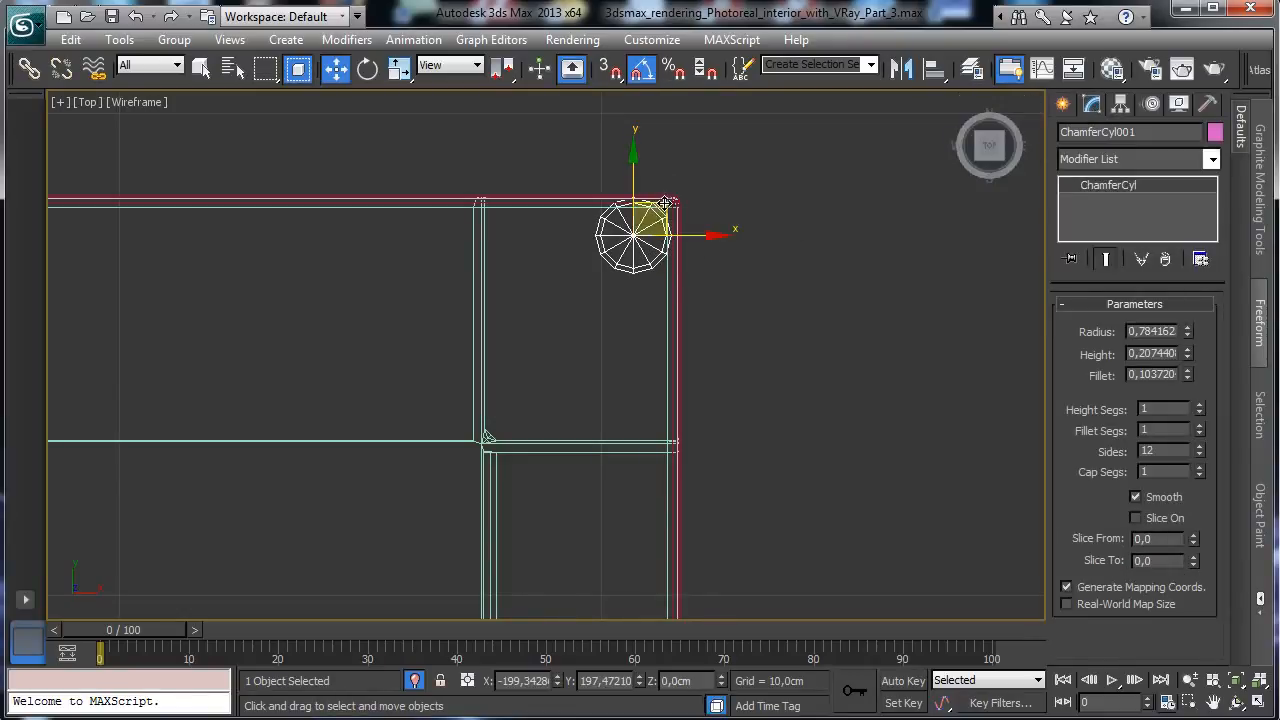
left_click_drag(665, 204, 659, 216)
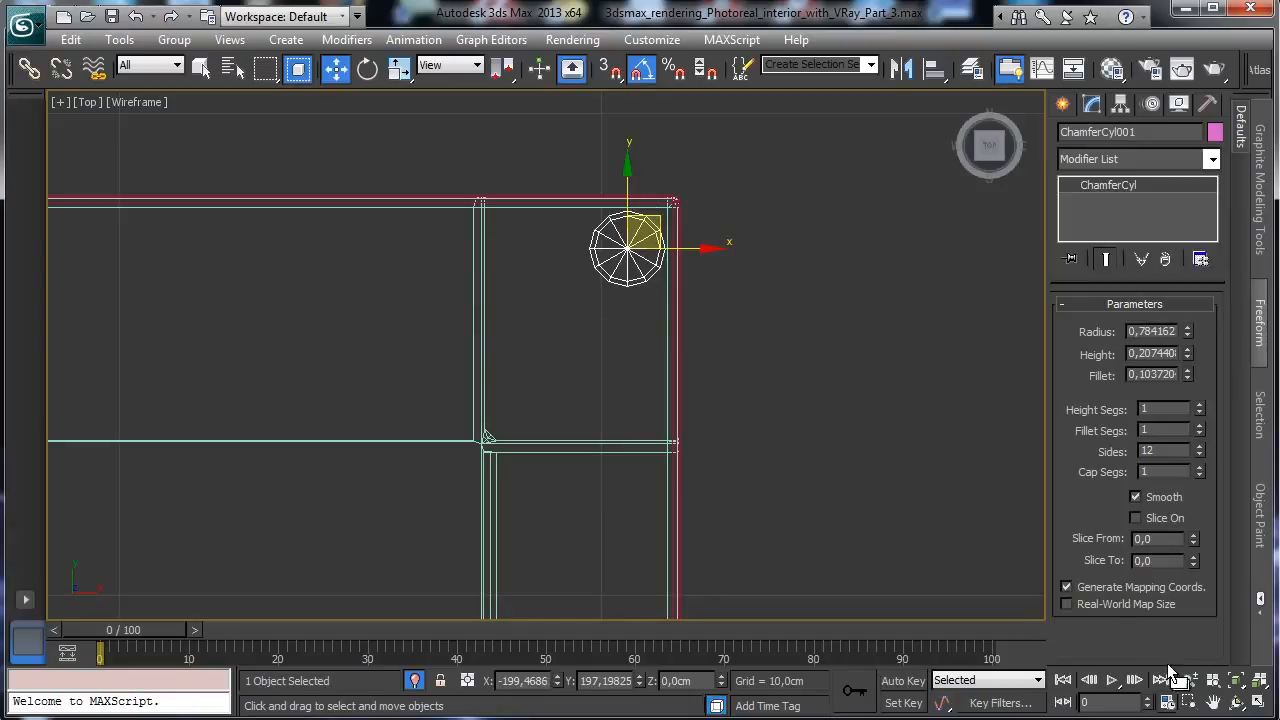
left_click(1259, 703)
right_click(653, 459)
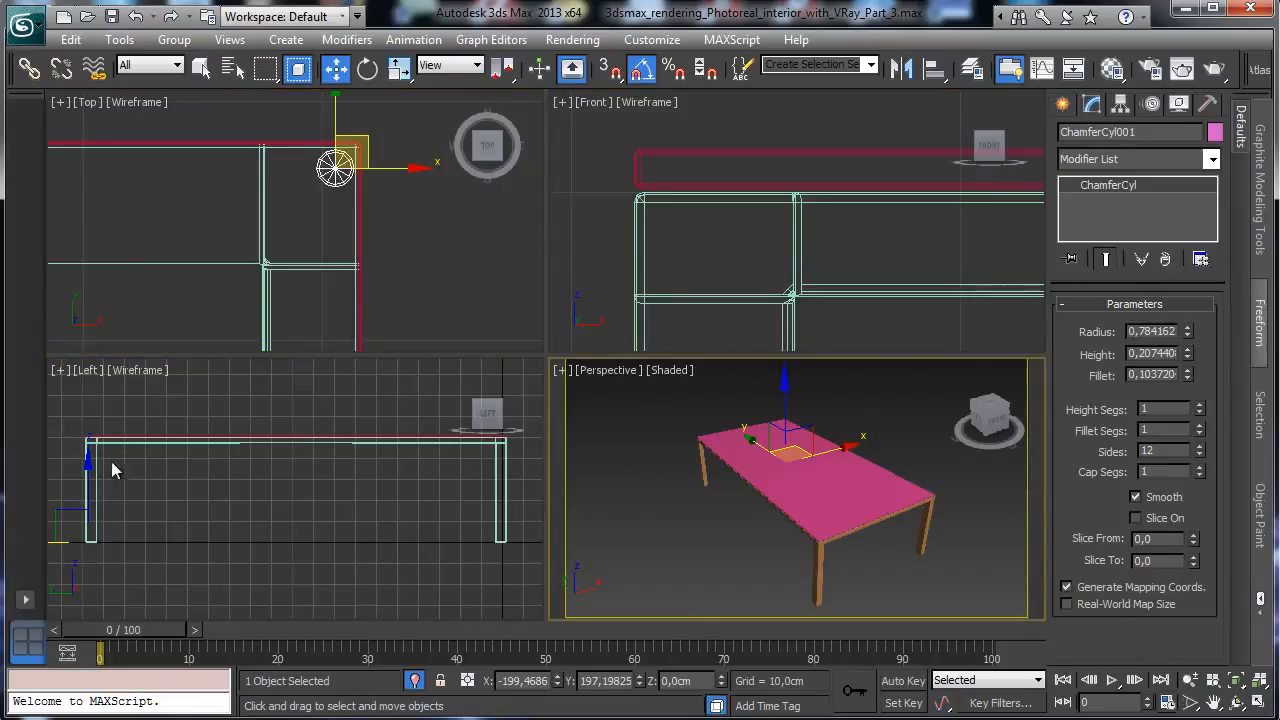
Raise the chamfer cylinder in the Left and Front views until it sits in the gap between the table frame and tabletop
left_click_drag(113, 471, 124, 381)
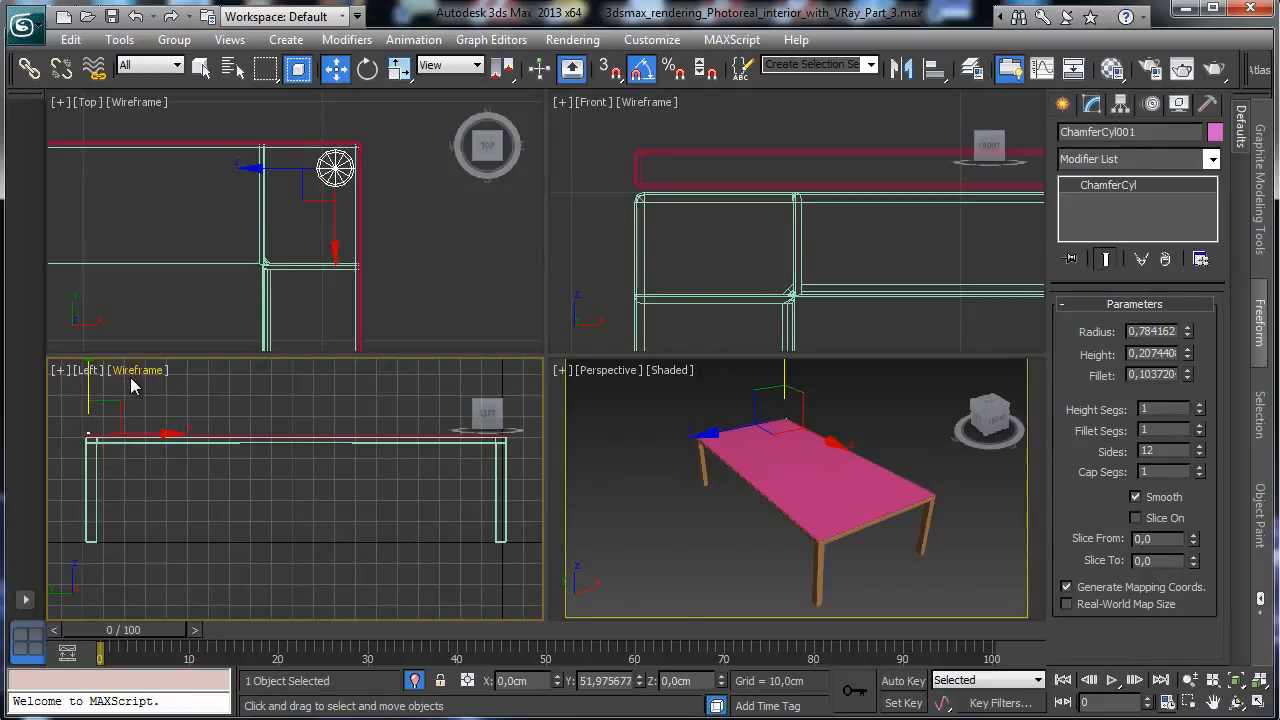
right_click(975, 320)
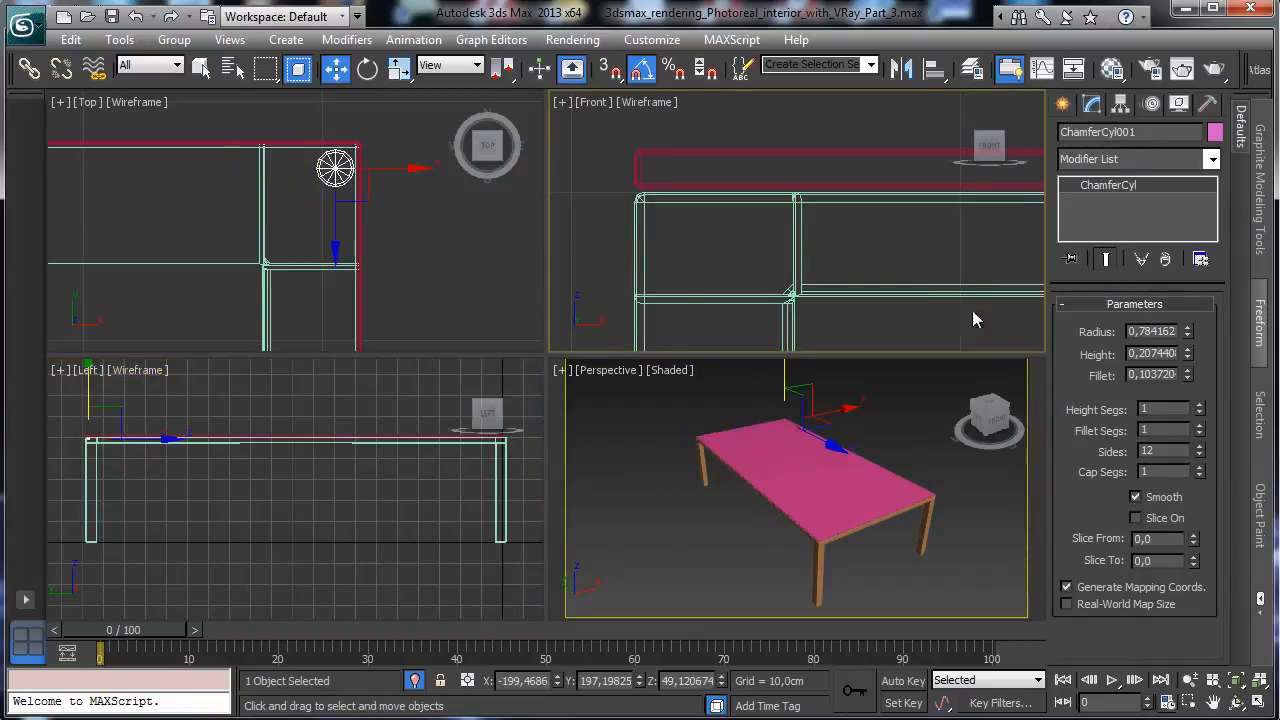
left_click(1236, 681)
left_click(1189, 681)
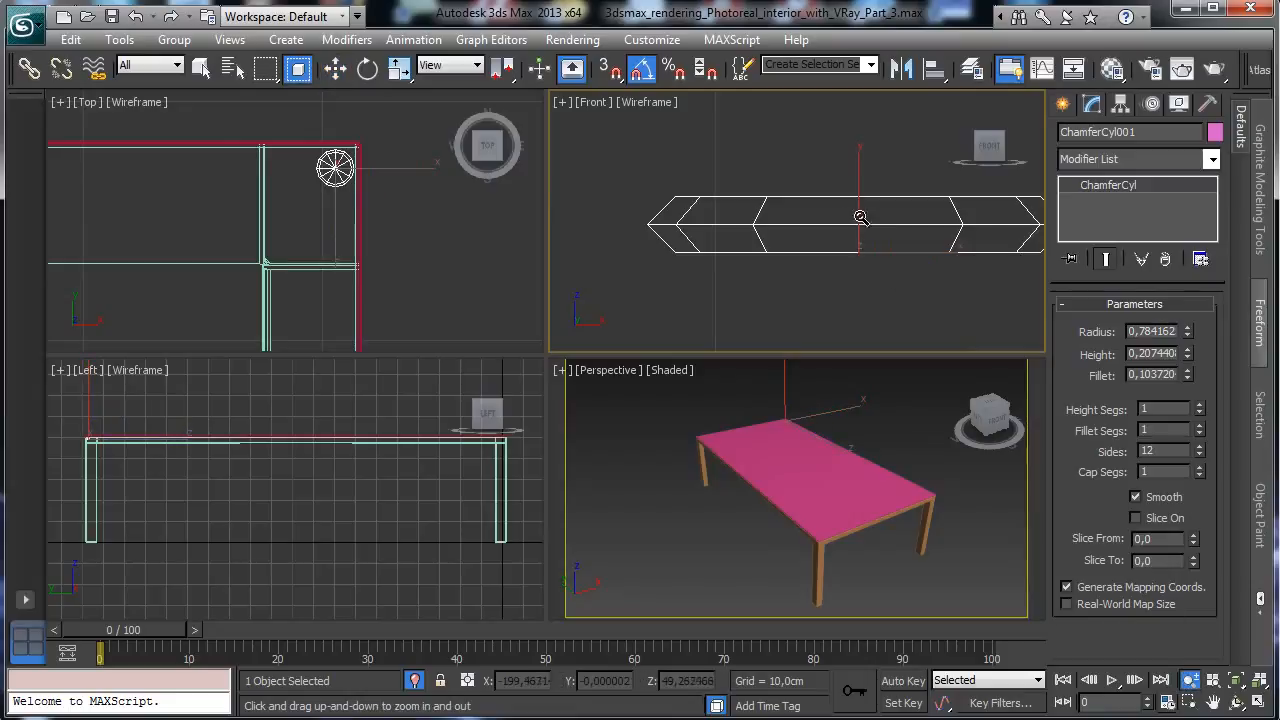
scroll(860, 330, "up", 5)
left_click(1189, 703)
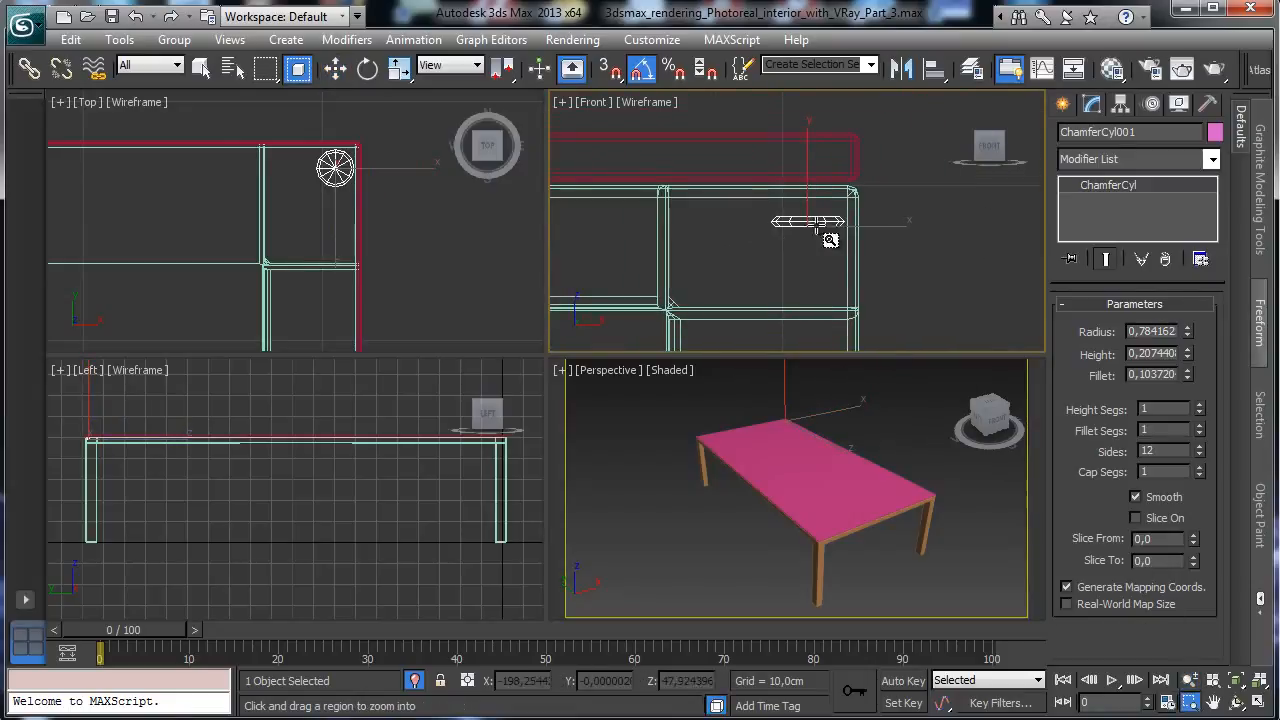
left_click_drag(748, 158, 910, 265)
left_click(335, 67)
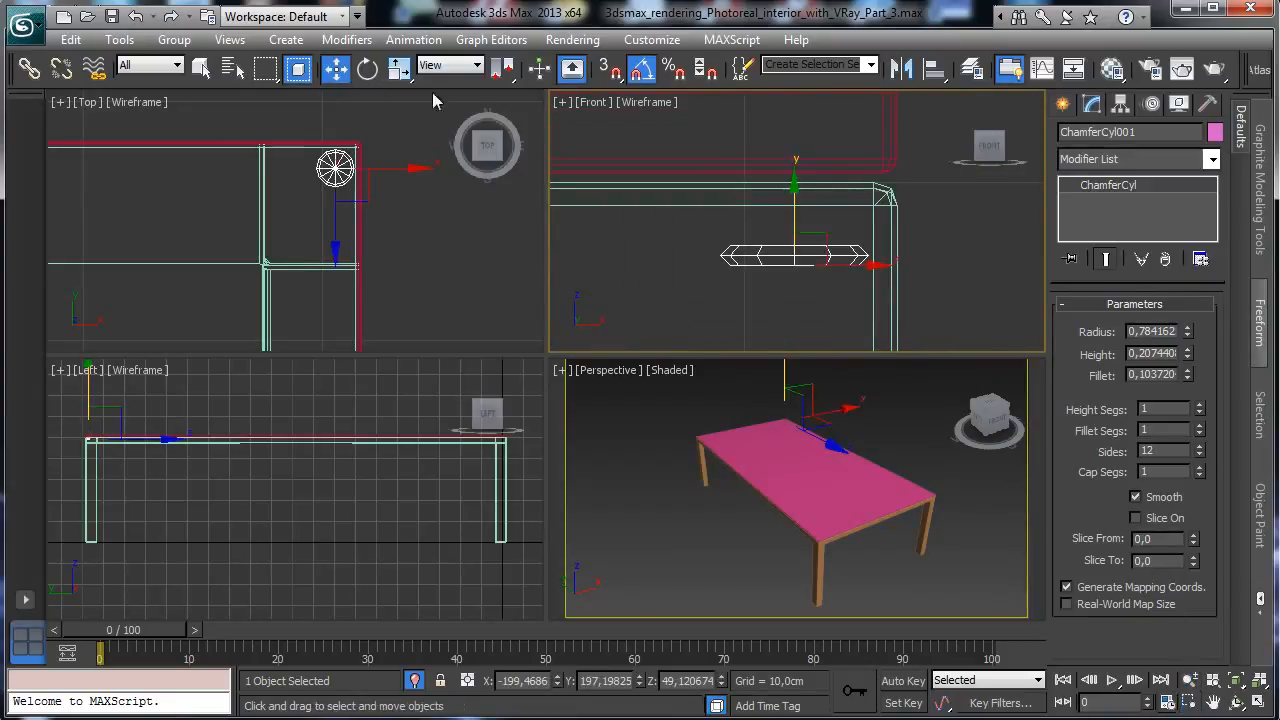
left_click_drag(792, 211, 816, 129)
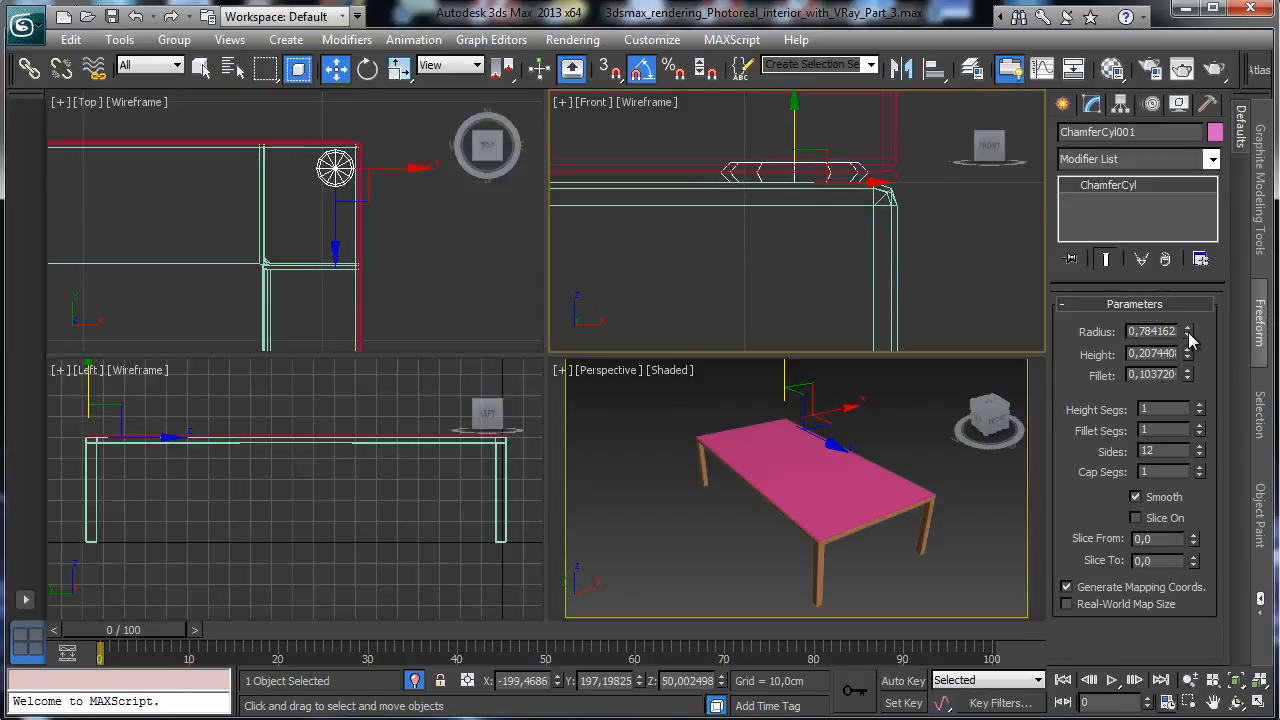
Reduce the chamfer cylinder to about 0,70 cm radius, 0,10 cm height and 0,02 cm fillet, with 24 sides and 3 fillet segments
left_click_drag(1187, 333, 1189, 376)
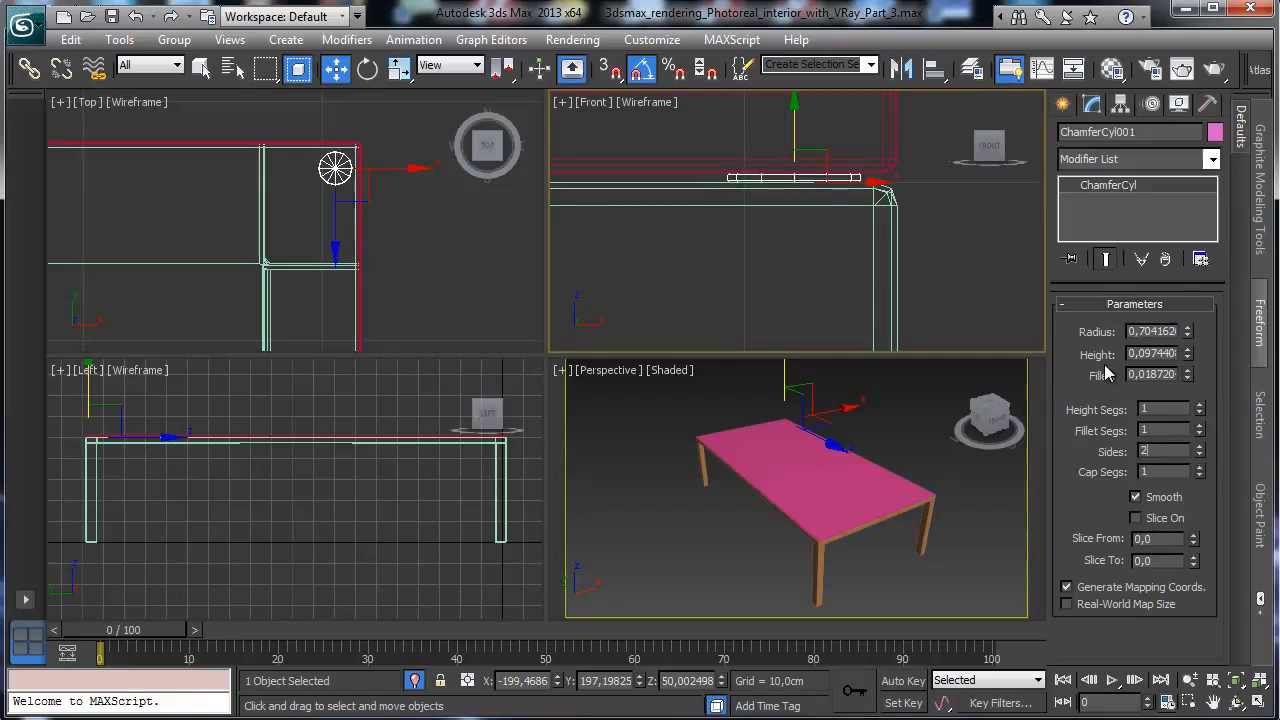
type("24")
key("Return")
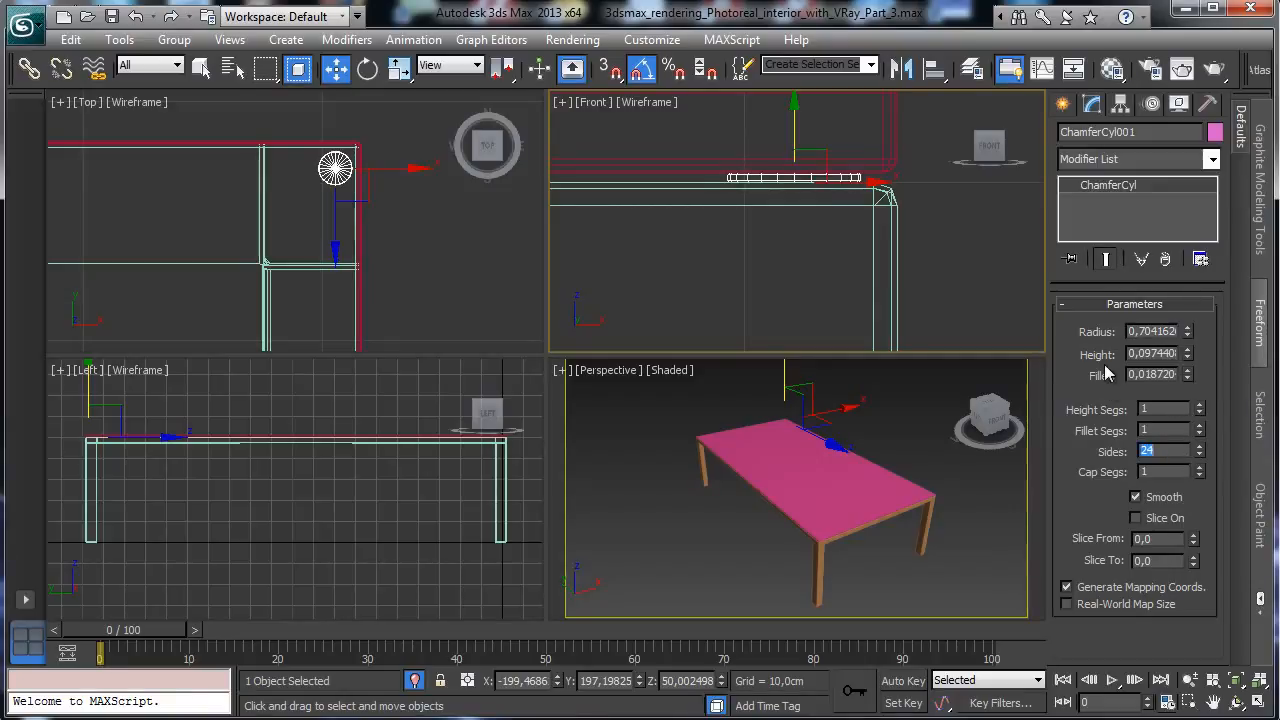
left_click(1199, 426)
left_click(1199, 426)
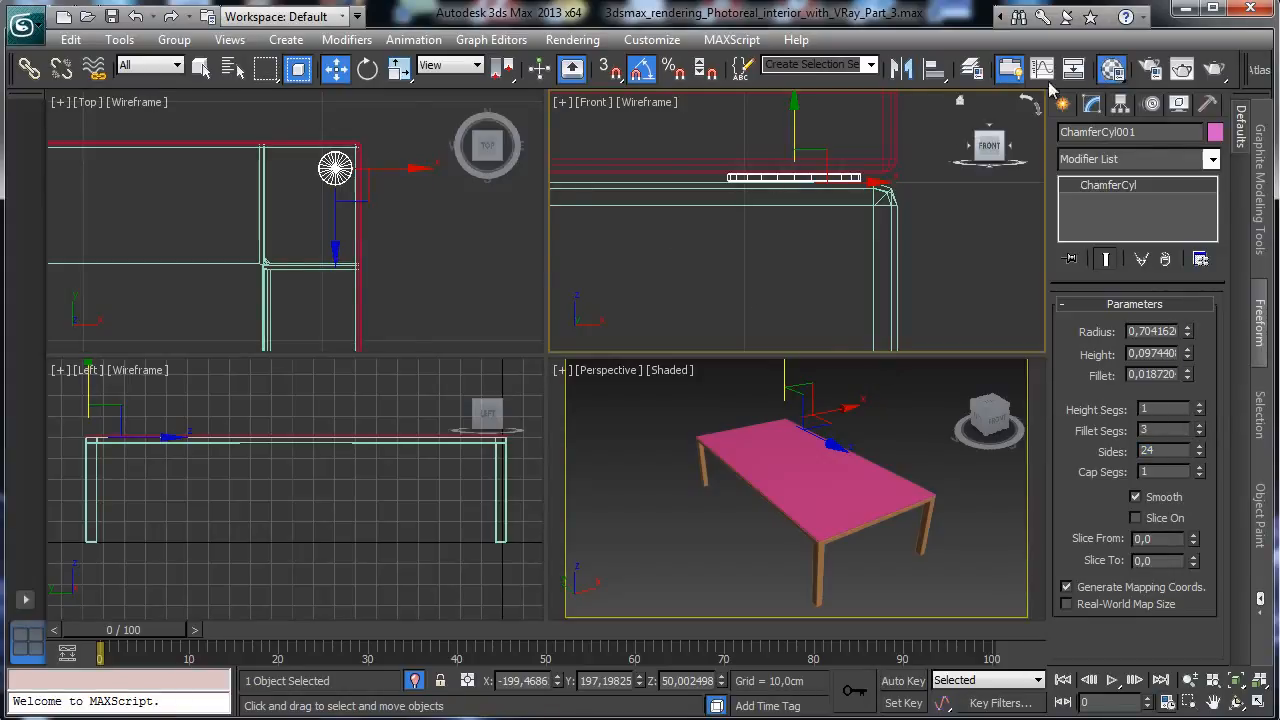
Set up a VRayMtl material named "White gum" on the selected chamfer cylinder
left_click(1112, 68)
left_click_drag(222, 334, 6, 300)
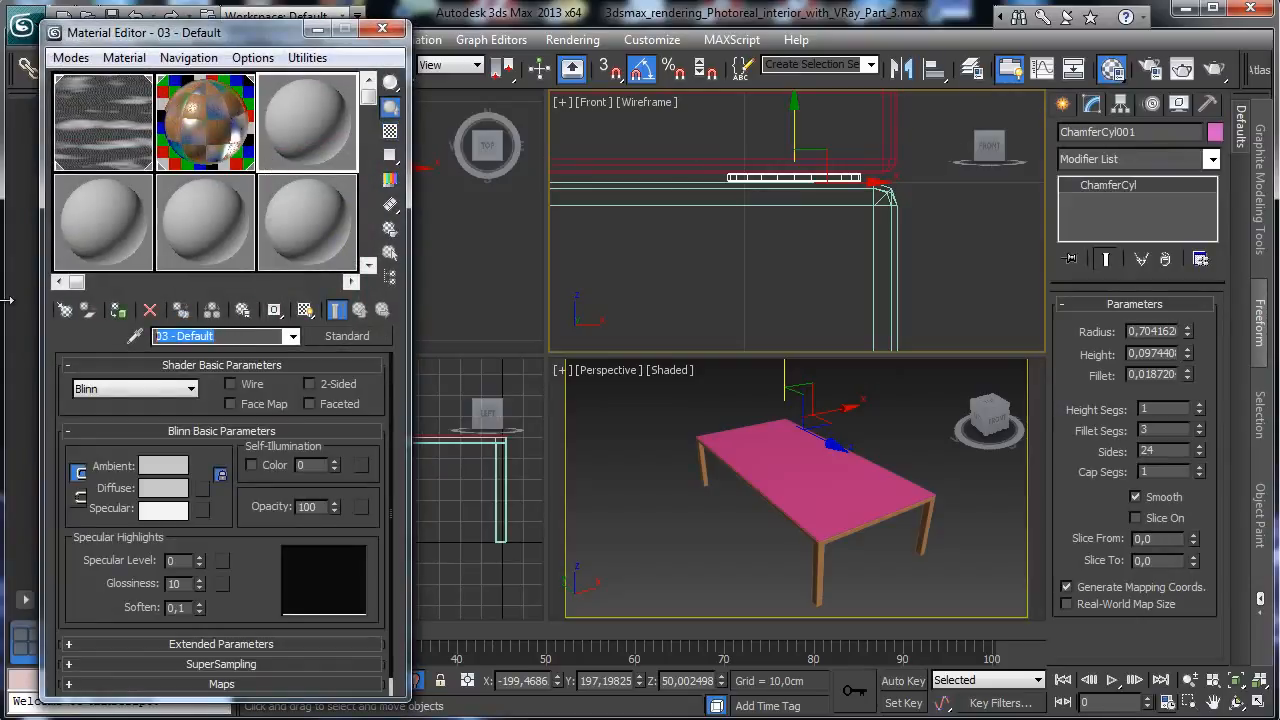
type("White gum")
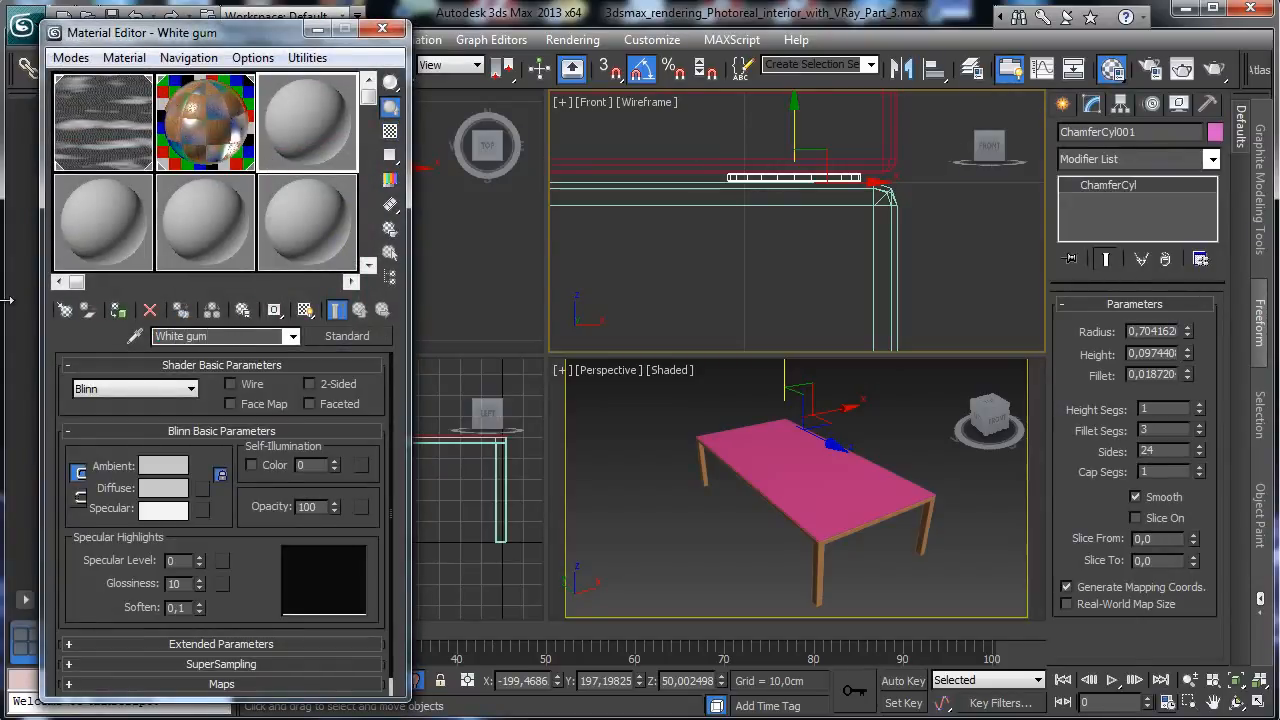
left_click(347, 336)
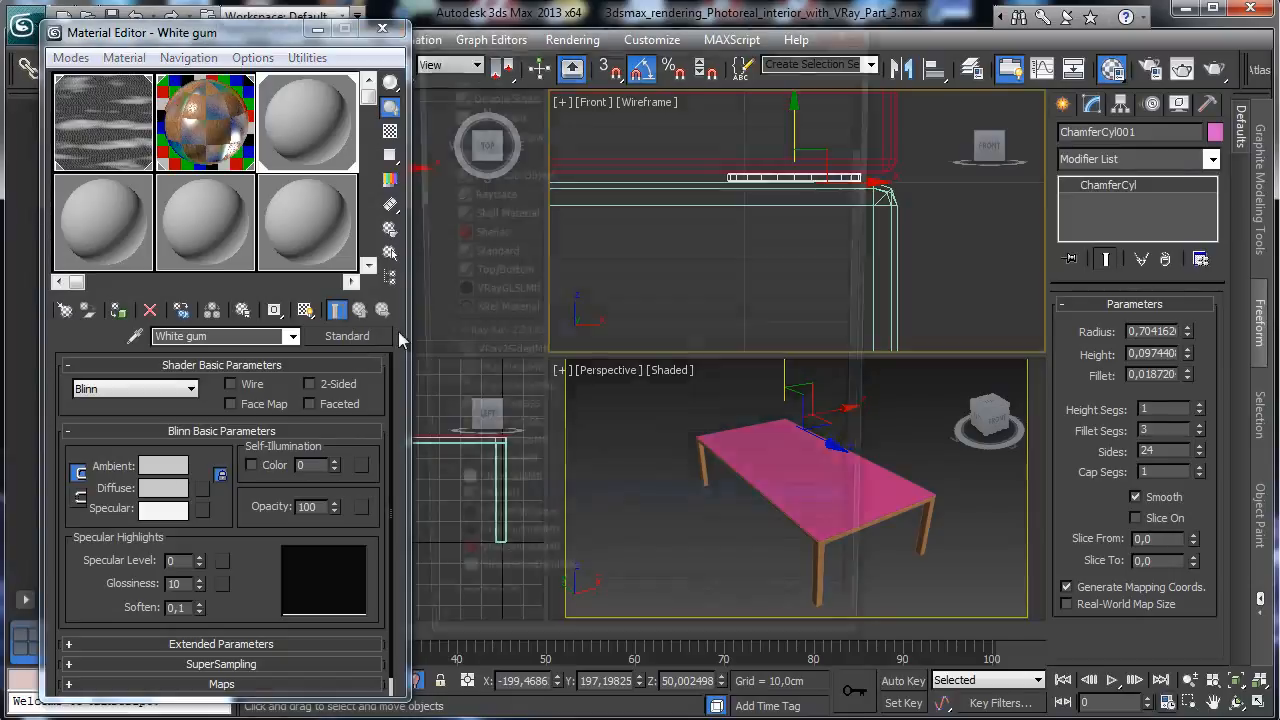
double_click(519, 517)
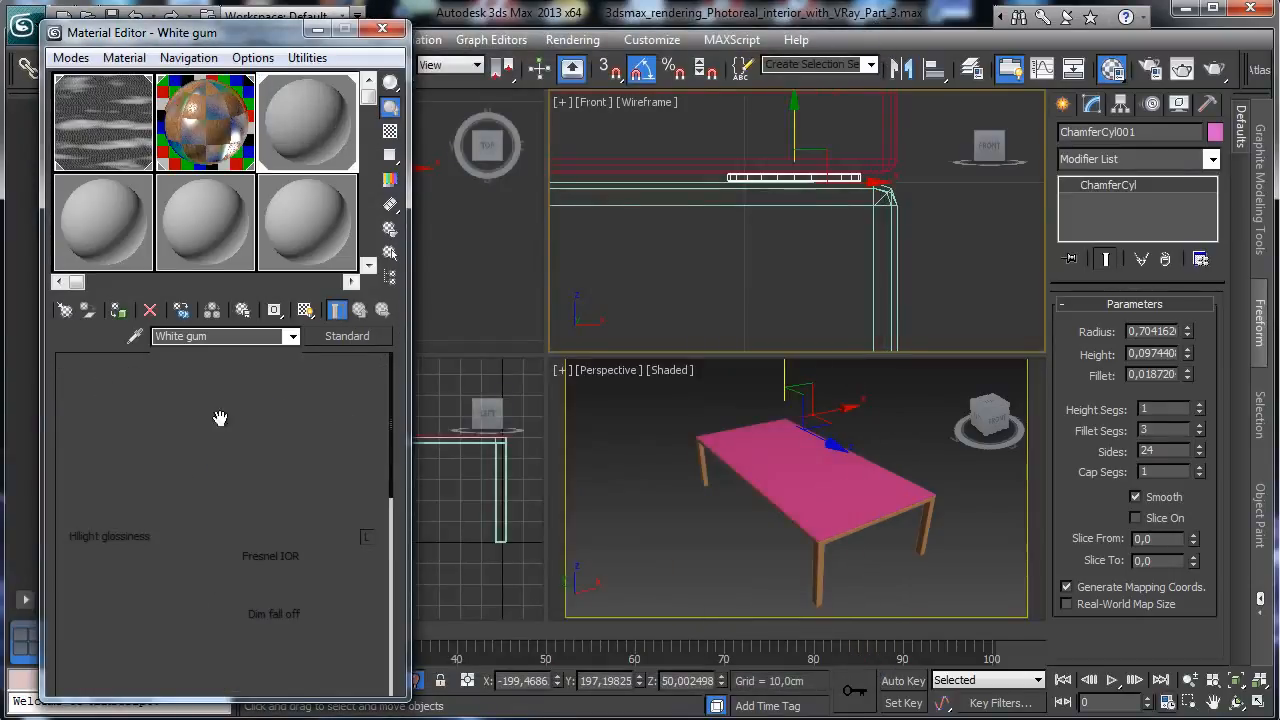
Set the White gum material's diffuse color to a warm off-white, about RGB 205, 203, 199
left_click(179, 468)
left_click_drag(660, 192, 676, 192)
left_click(344, 229)
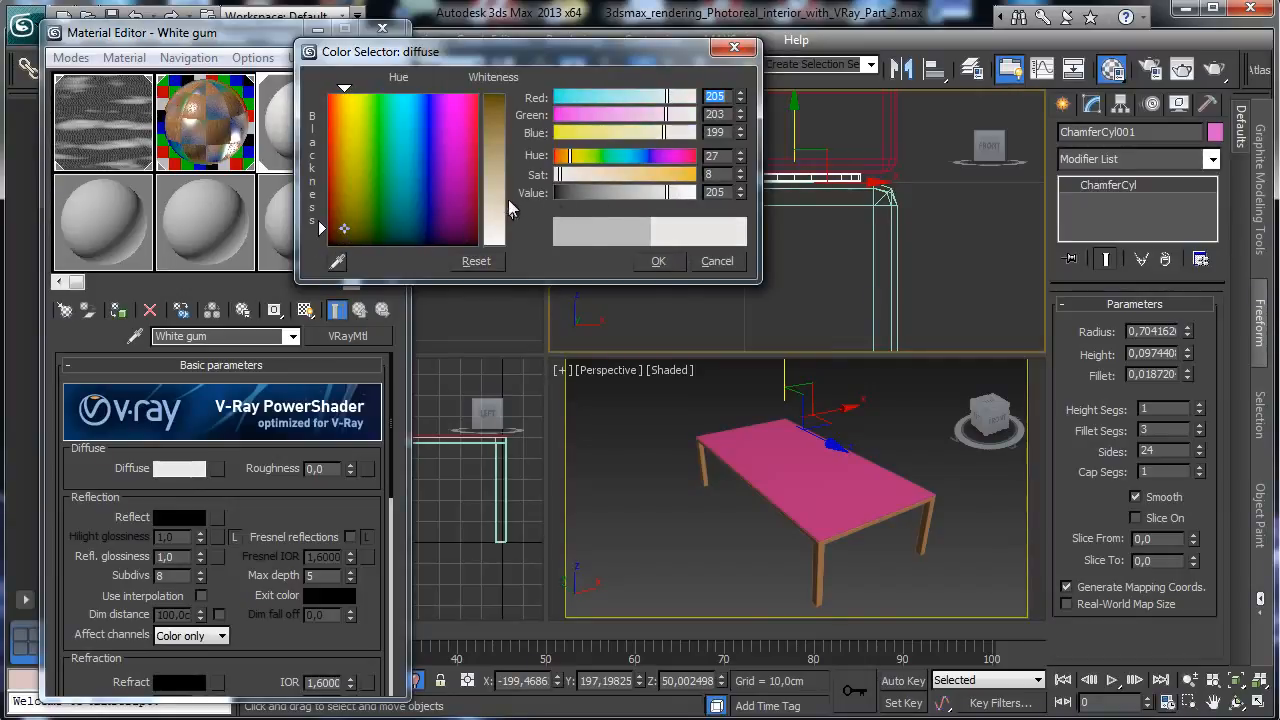
left_click(660, 261)
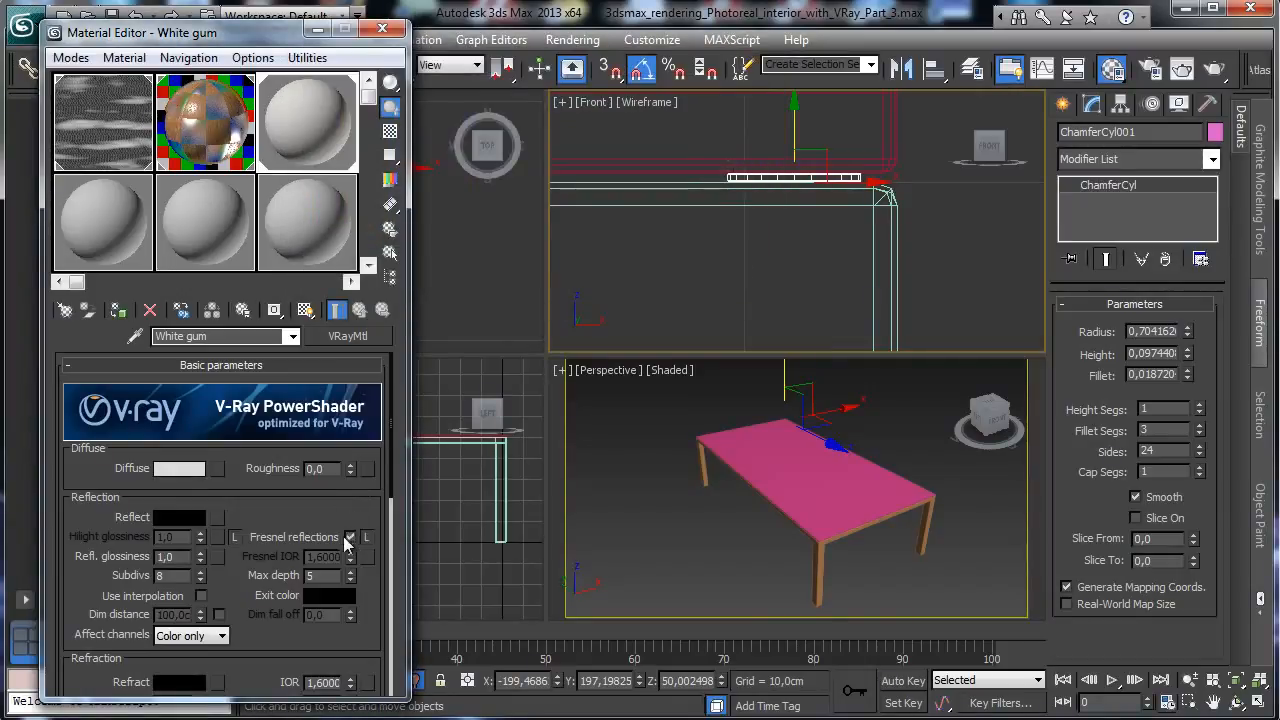
Give White gum a grey reflection with Fresnel reflections enabled and lower its reflection glossiness, and close the Material Editor
left_click(179, 517)
left_click_drag(510, 106, 510, 120)
left_click(658, 261)
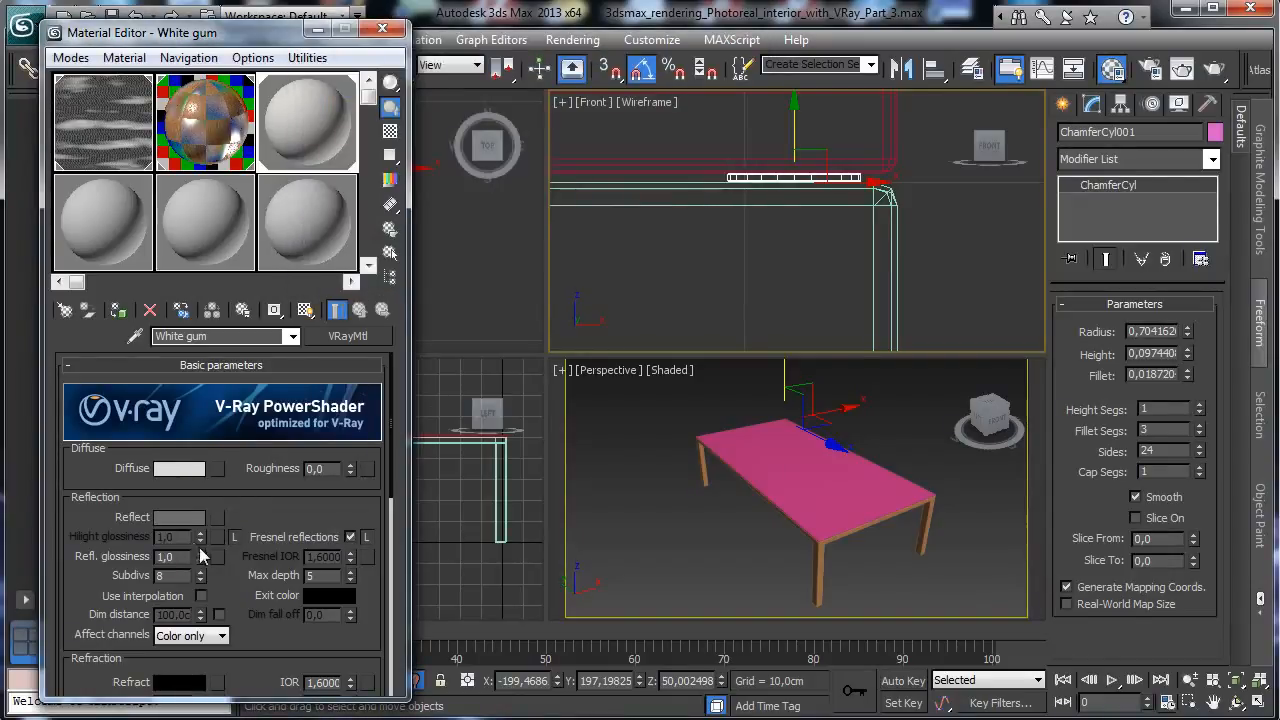
left_click_drag(205, 567, 208, 578)
left_click(382, 28)
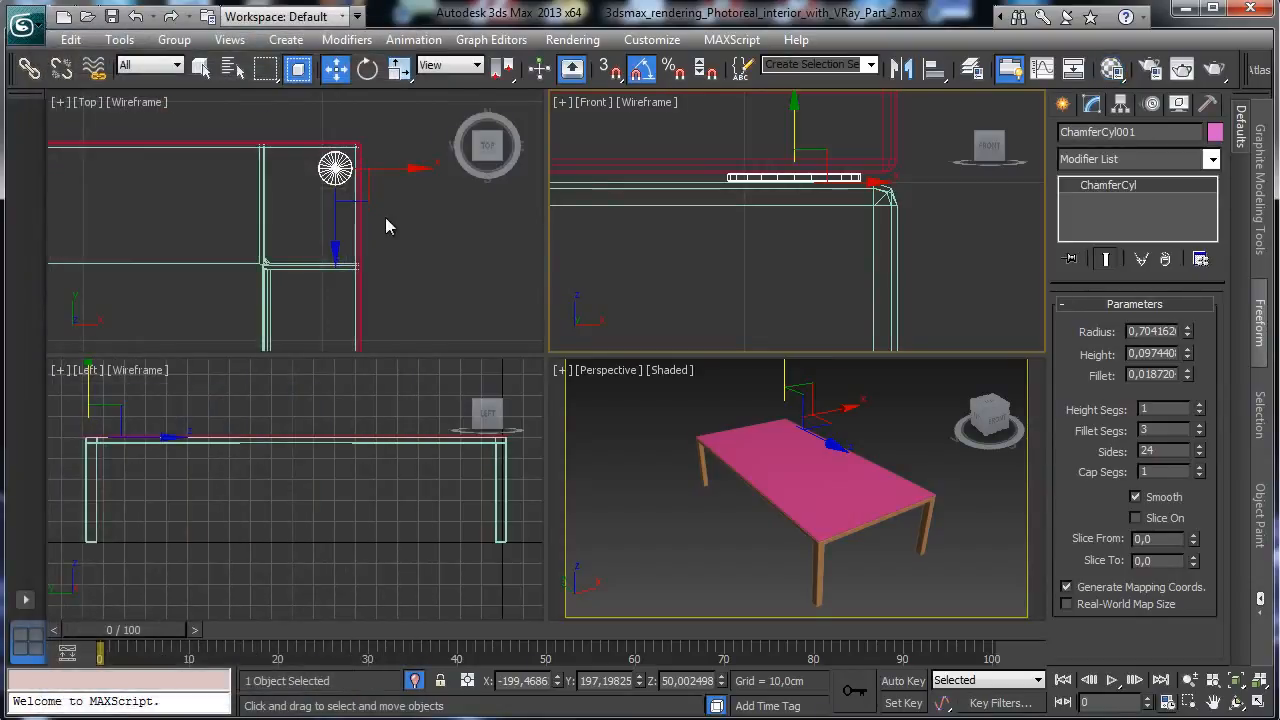
Clone the chamfer cylinder along X in the Top view as one instance
middle_click(420, 260)
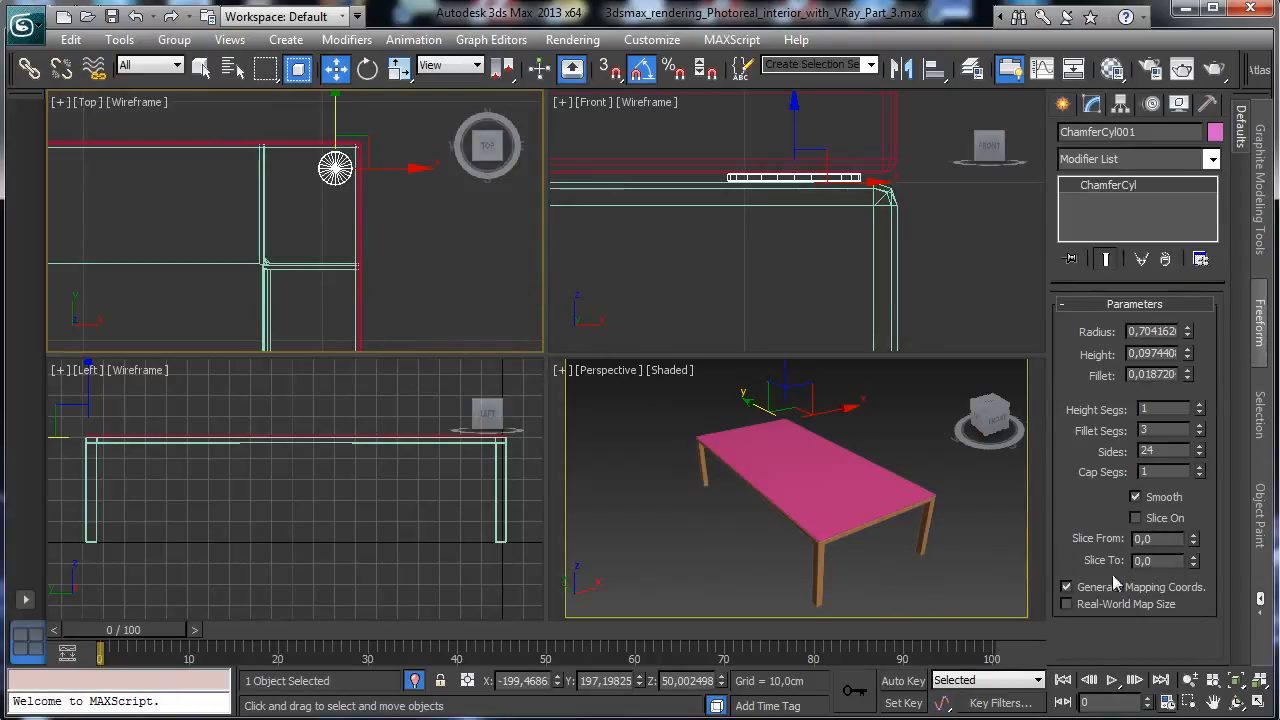
left_click_drag(387, 182, 251, 183, "shift")
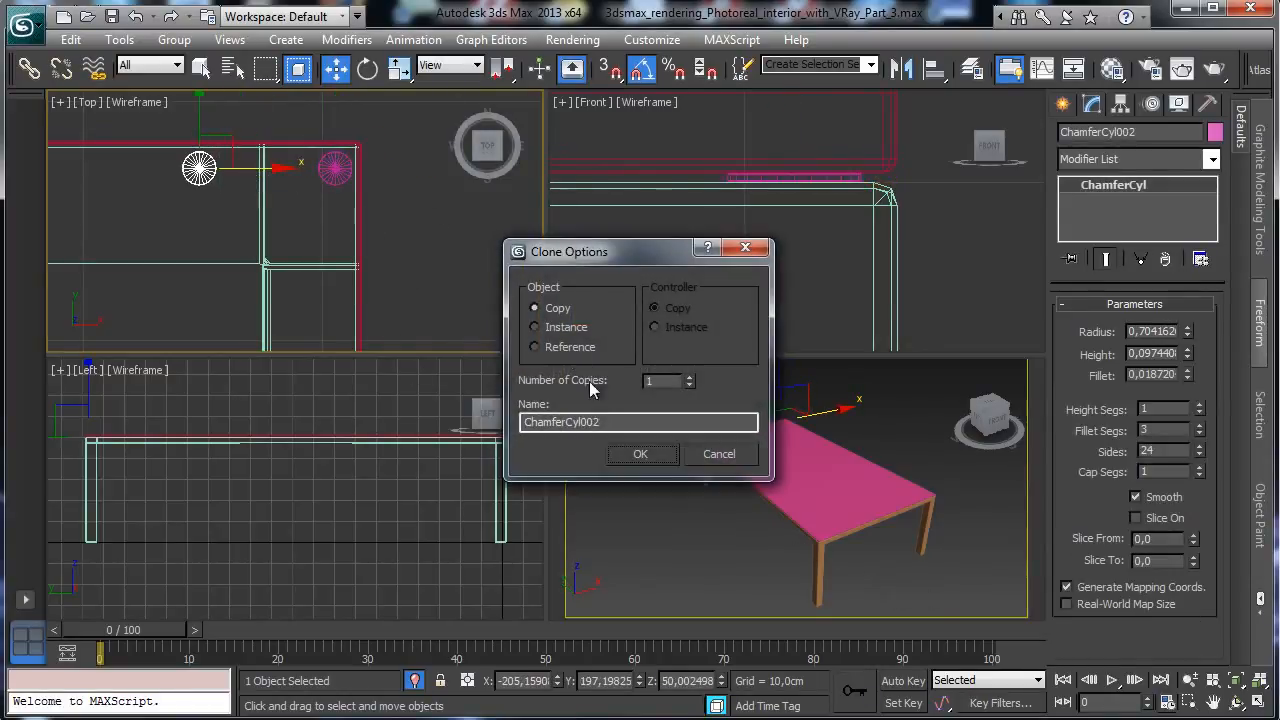
left_click(638, 454)
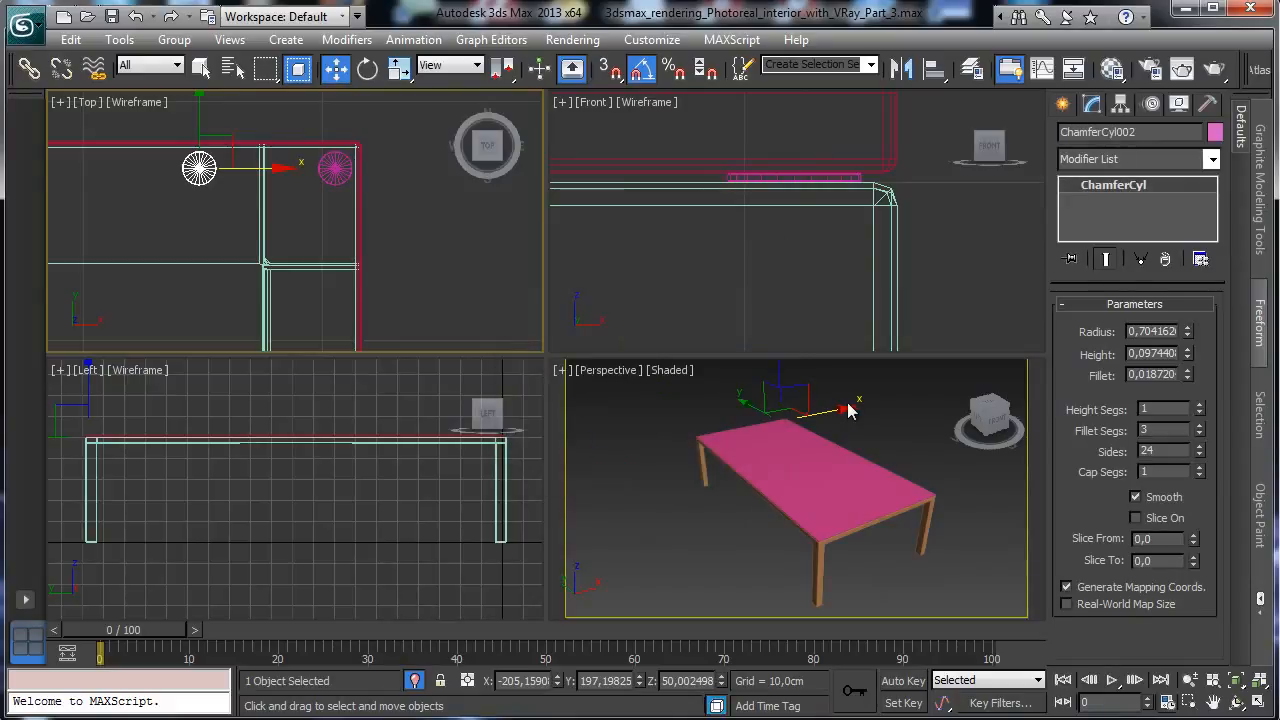
Move the cloned cylinder along X to the tabletop's upper-left corner, just inside the edge, in the Top view
left_click(830, 410)
left_click_drag(830, 412, 755, 427)
middle_click(385, 320)
left_click(1234, 680)
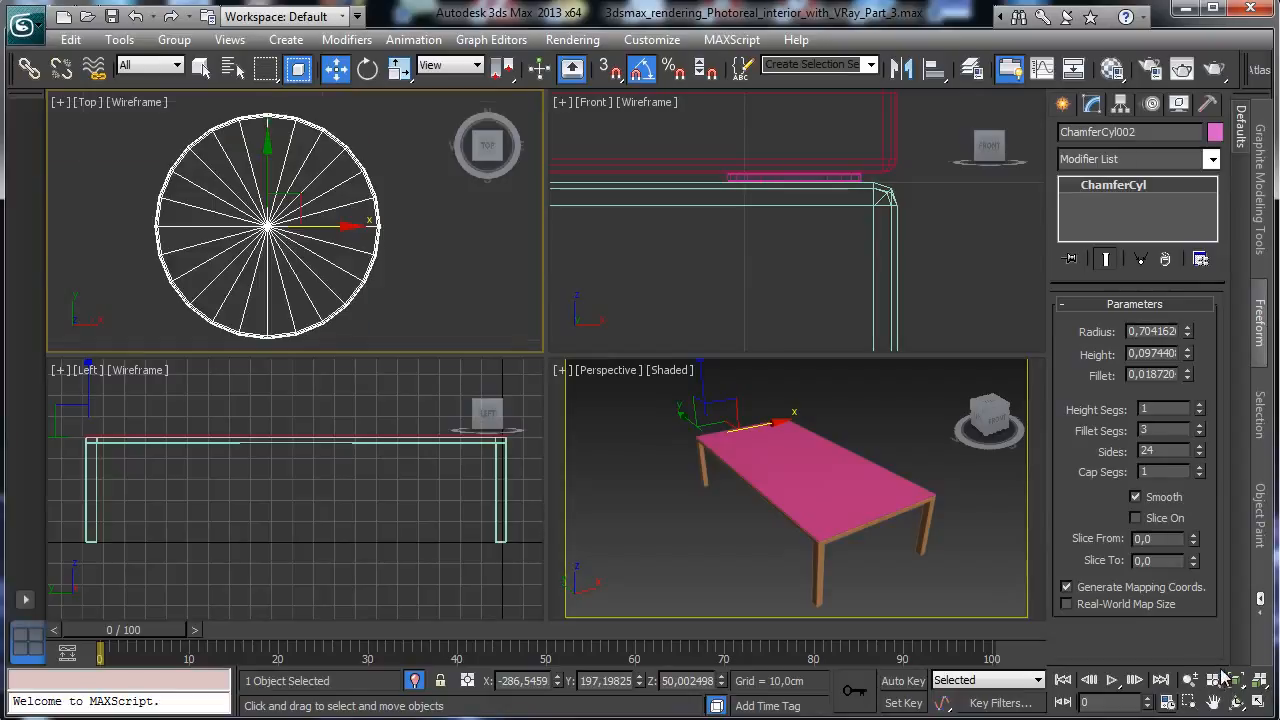
left_click(1188, 681)
left_click_drag(299, 170, 328, 416)
left_click(338, 70)
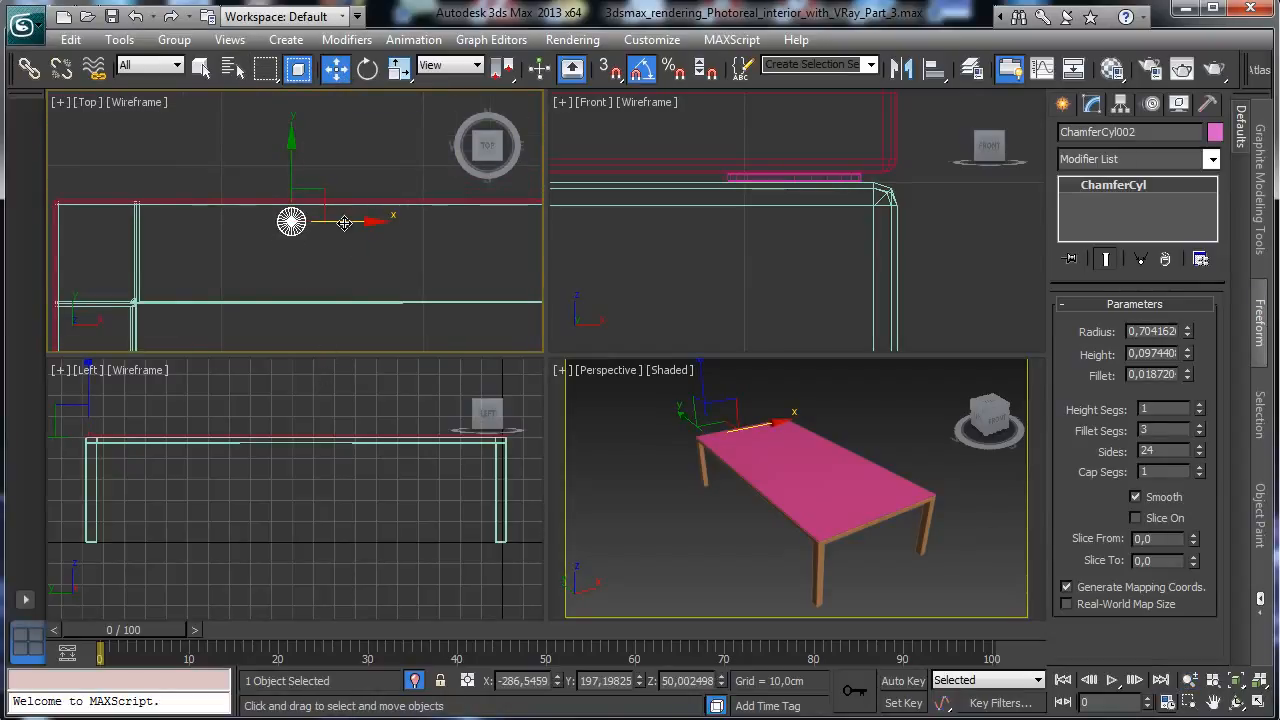
left_click_drag(341, 221, 126, 223)
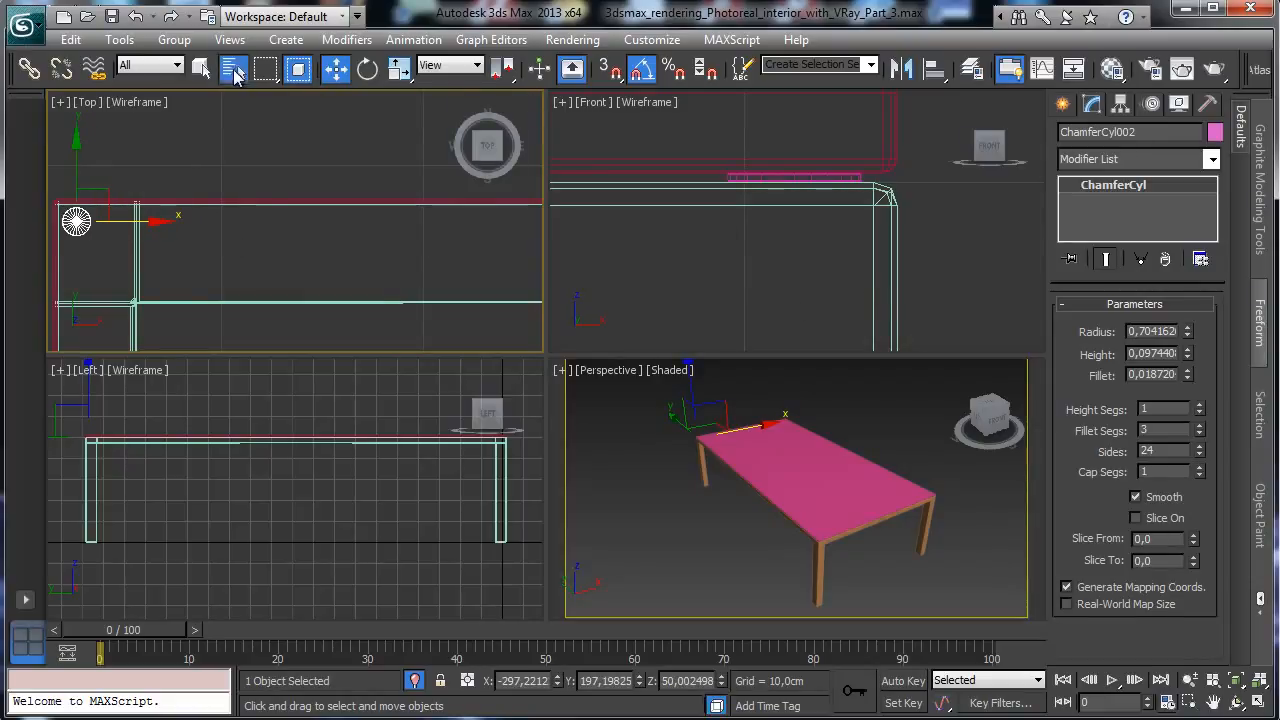
Select both ChamferCyl001 and ChamferCyl002 and clone them as instances to the table's opposite end in the Left view
key("h")
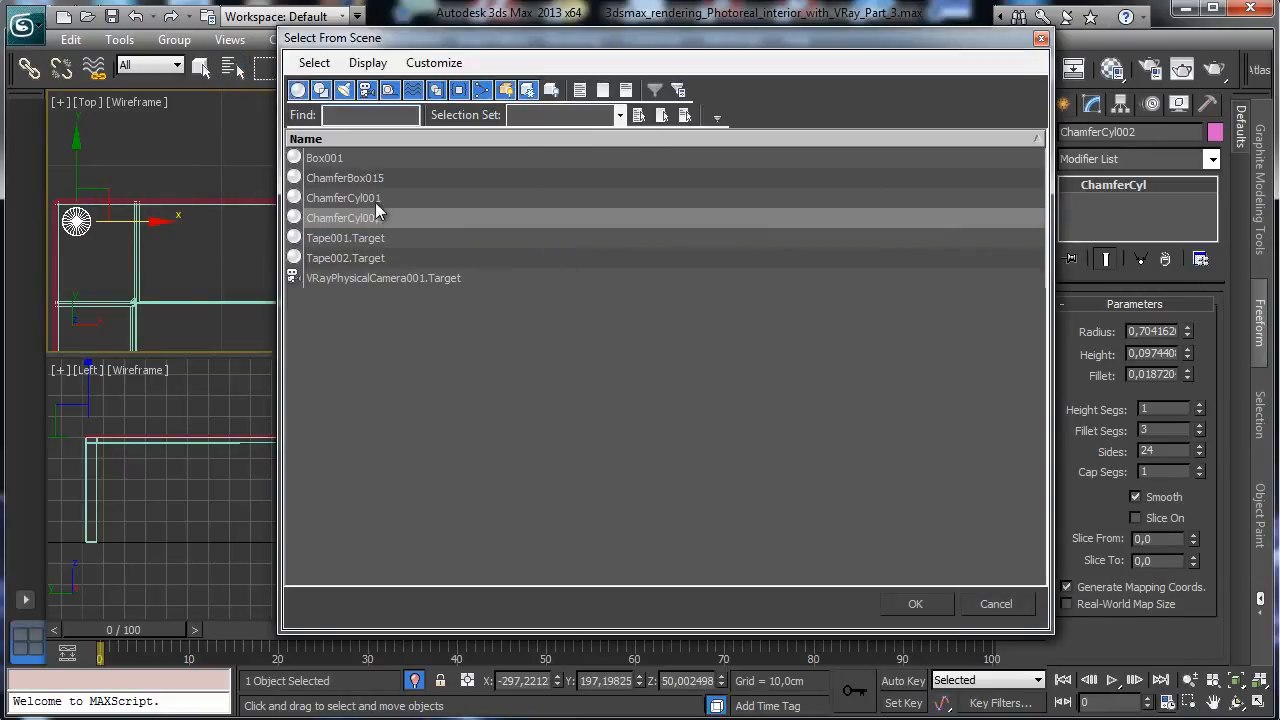
left_click(375, 200, "ctrl")
left_click(917, 604)
right_click(236, 487)
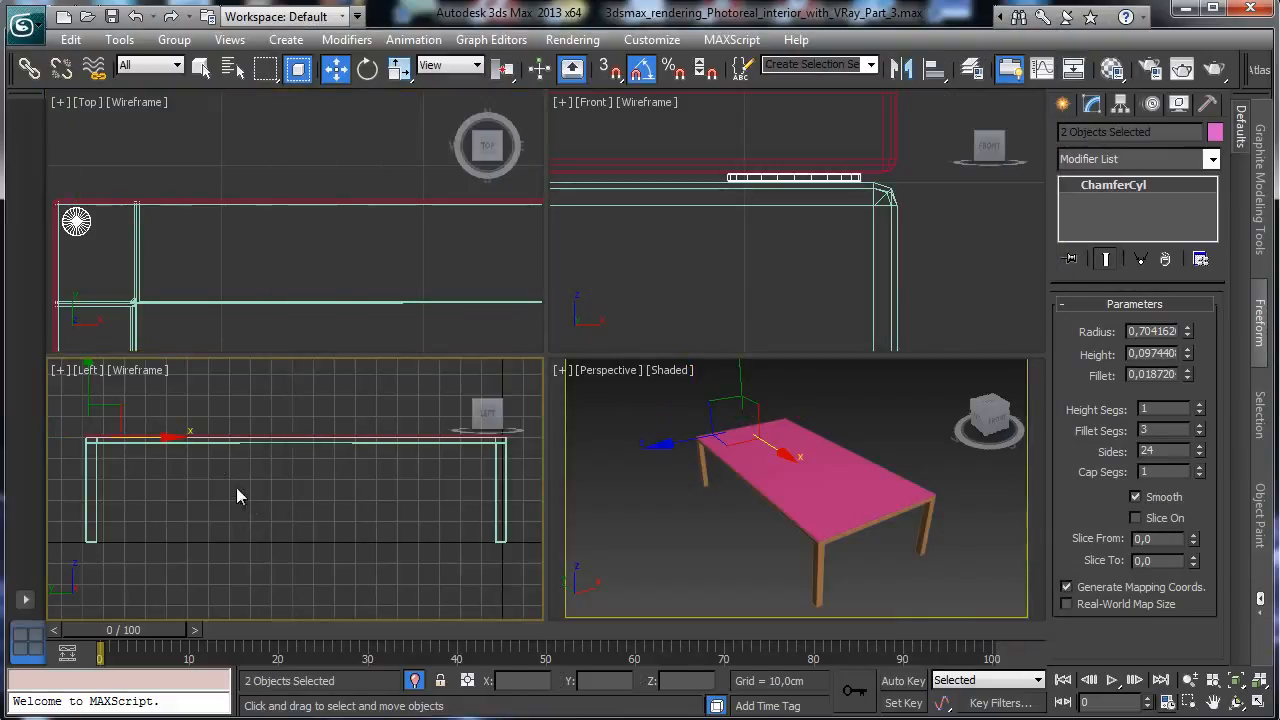
mouse_move(162, 440)
left_mouse_down()
mouse_move(455, 436)
mouse_move(576, 461)
left_mouse_up()
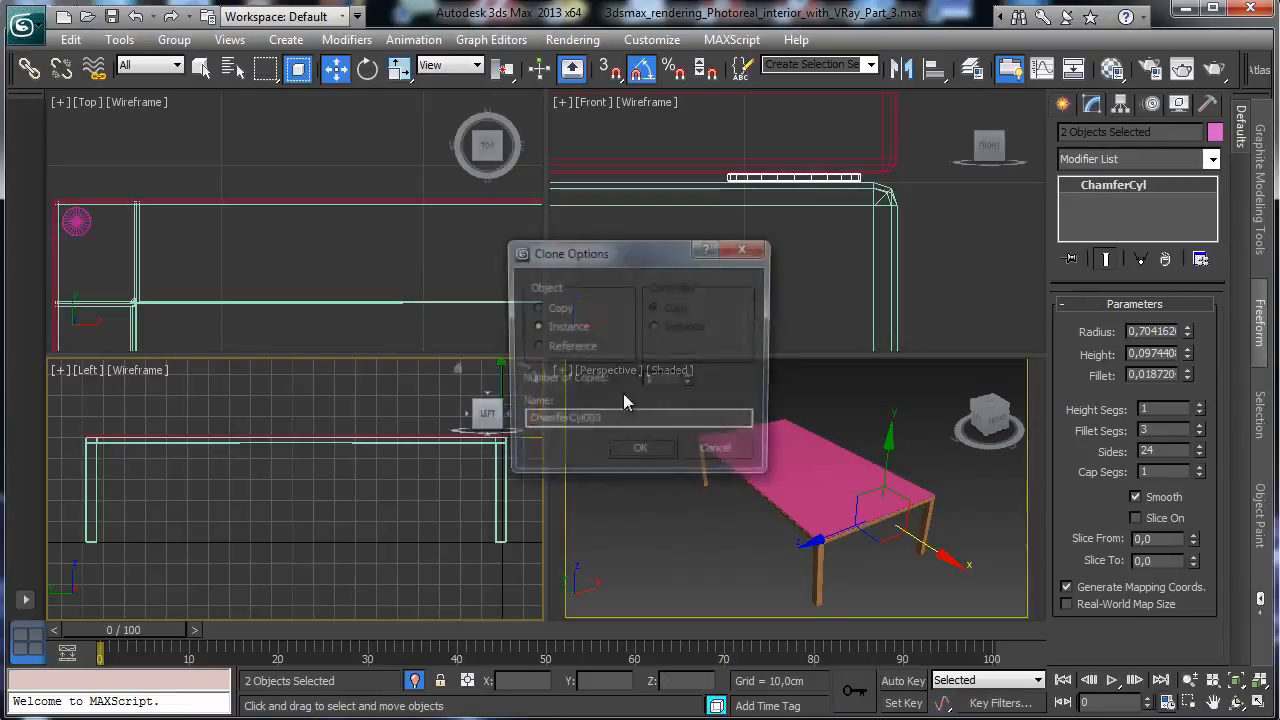
left_click(641, 454)
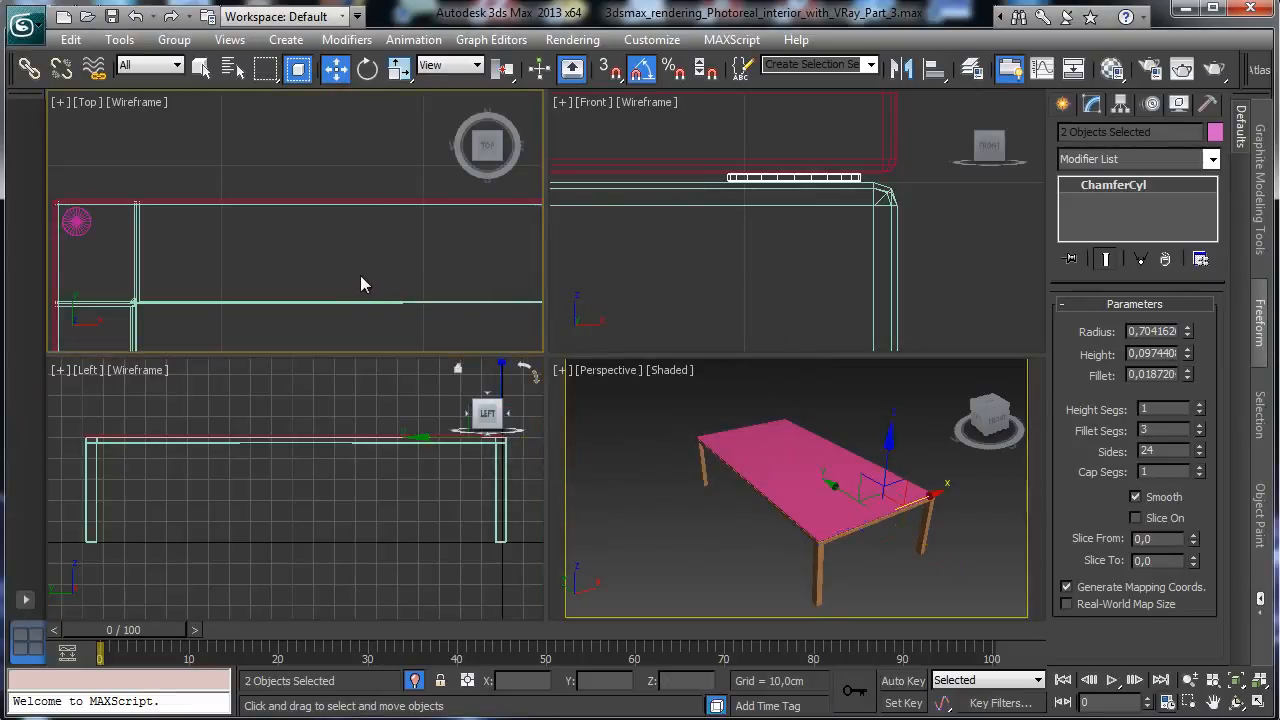
Shift the two cloned cylinders slightly outward in the Top view so they sit near the tabletop's lower corners
left_click(1258, 676)
left_click(1189, 702)
left_click_drag(69, 208, 118, 248)
right_click(337, 70)
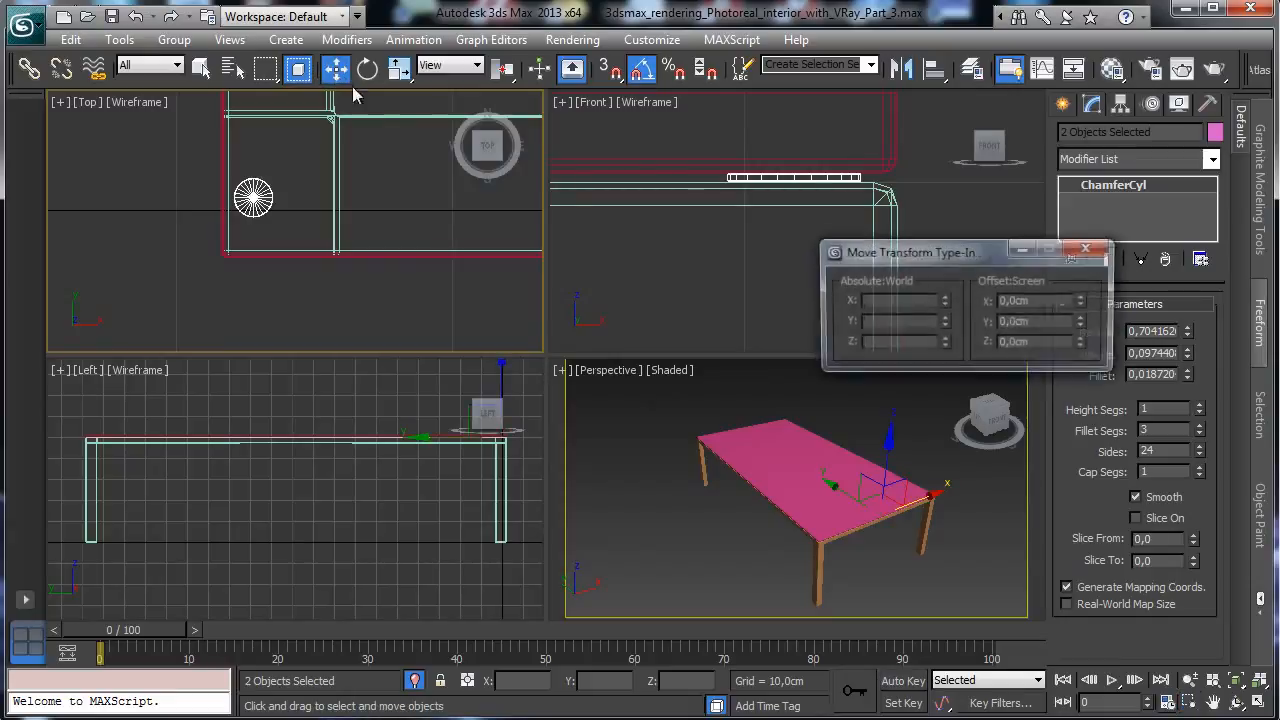
mouse_move(1086, 344)
left_mouse_down()
mouse_move(1084, 356)
mouse_move(1086, 330)
mouse_move(1077, 346)
left_mouse_up()
key("ctrl+z")
left_click(1096, 250)
Switch the Perspective viewport to the VRayPhysicalCamera001 view and exit isolation to show the whole room
right_click(620, 400)
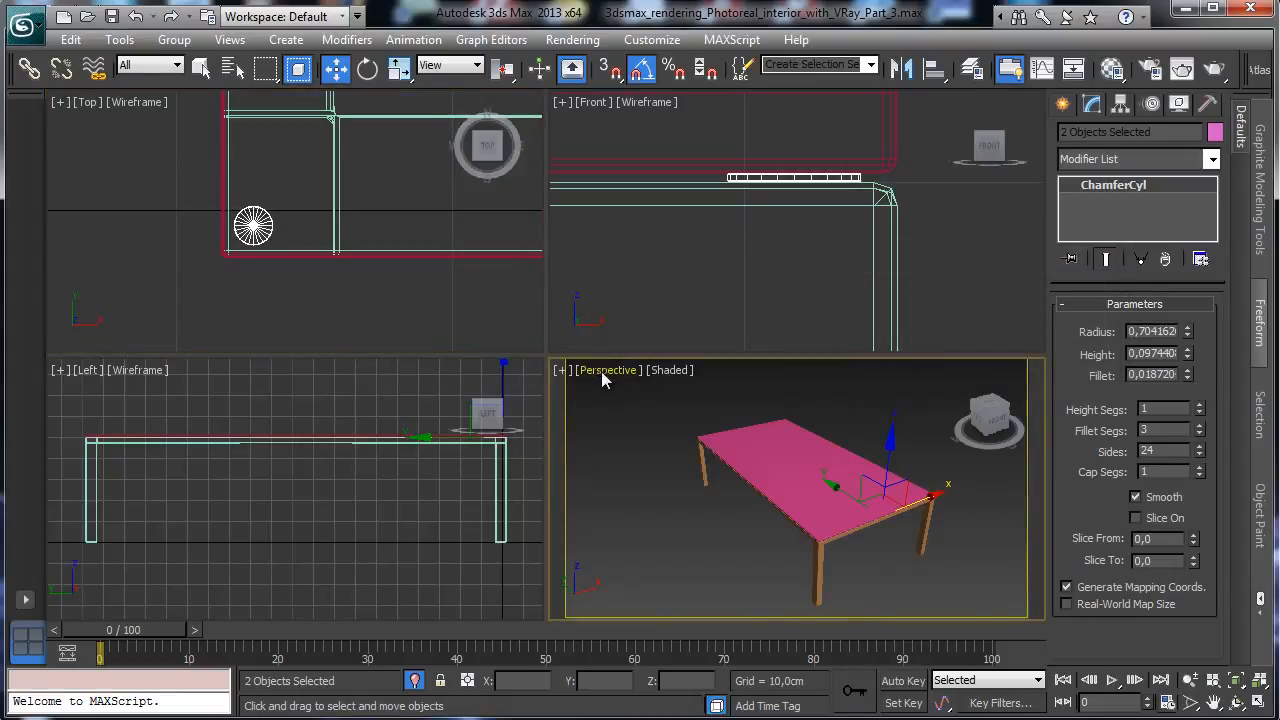
left_click(603, 378)
mouse_move(665, 398)
left_click(943, 397)
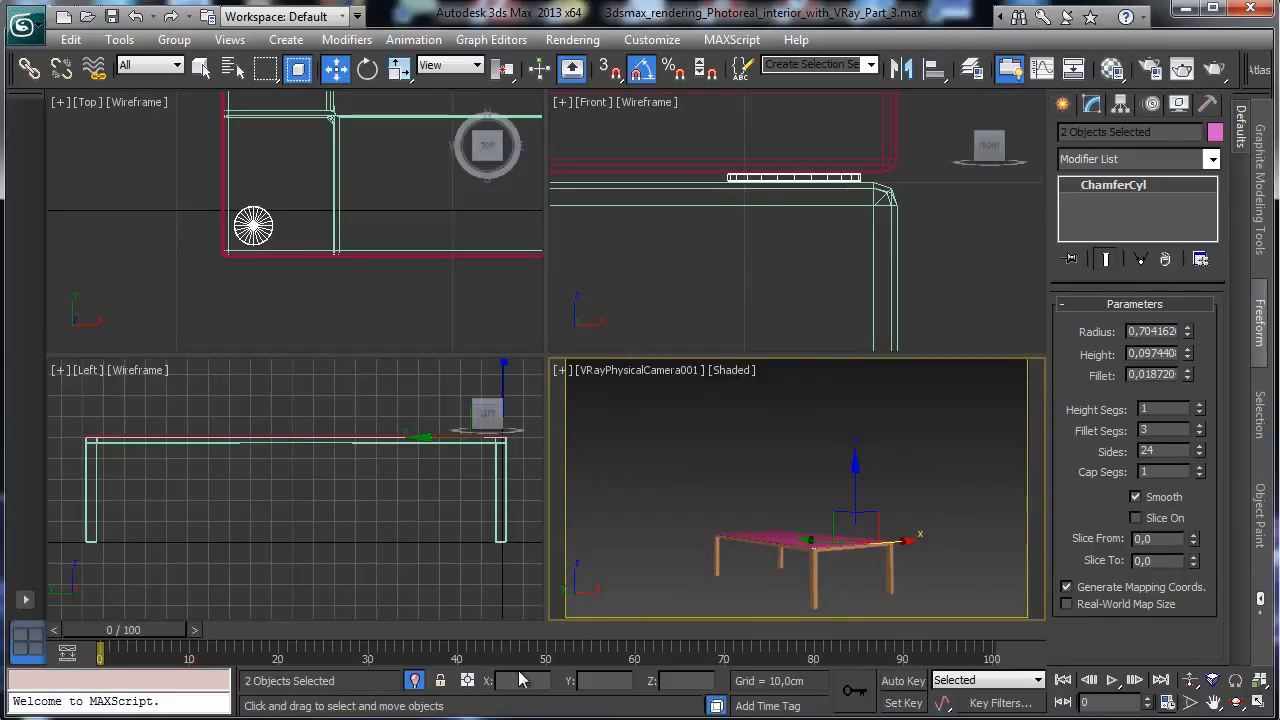
left_click(414, 680)
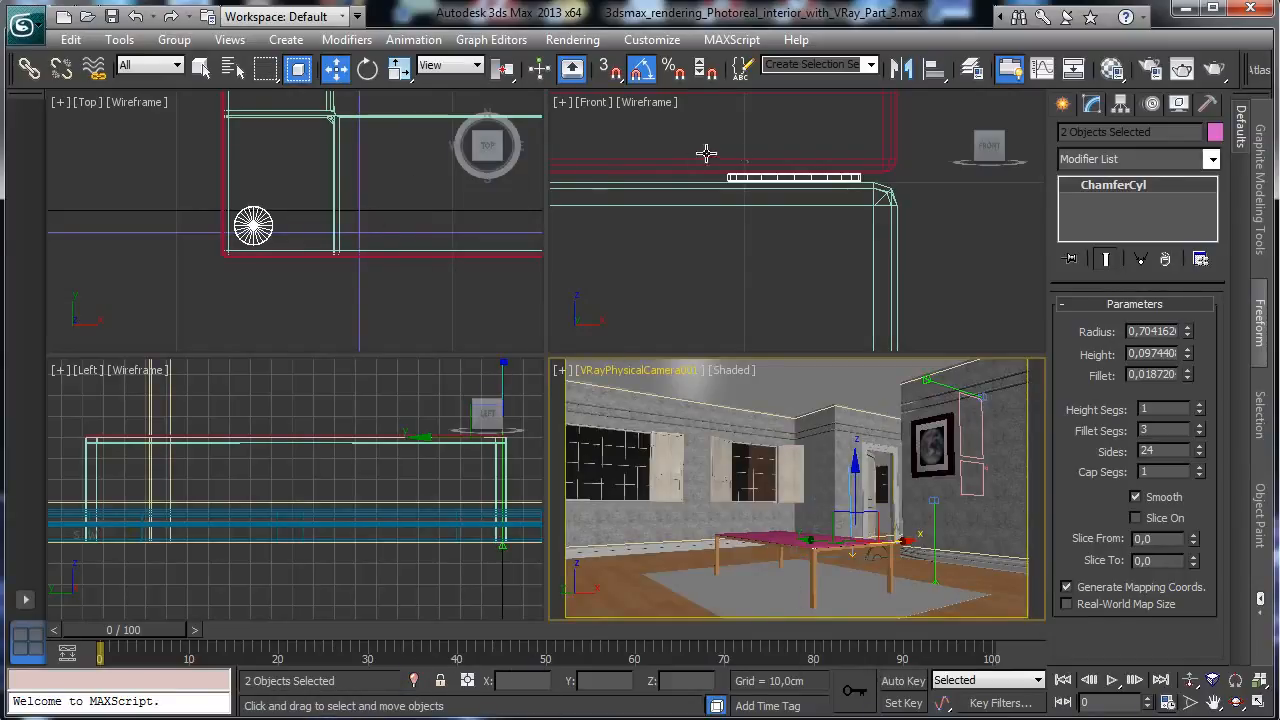
Select the tabletop chamfer box and name the unused 07 - Default material "Table fgl"
left_click(887, 155)
right_click(700, 428)
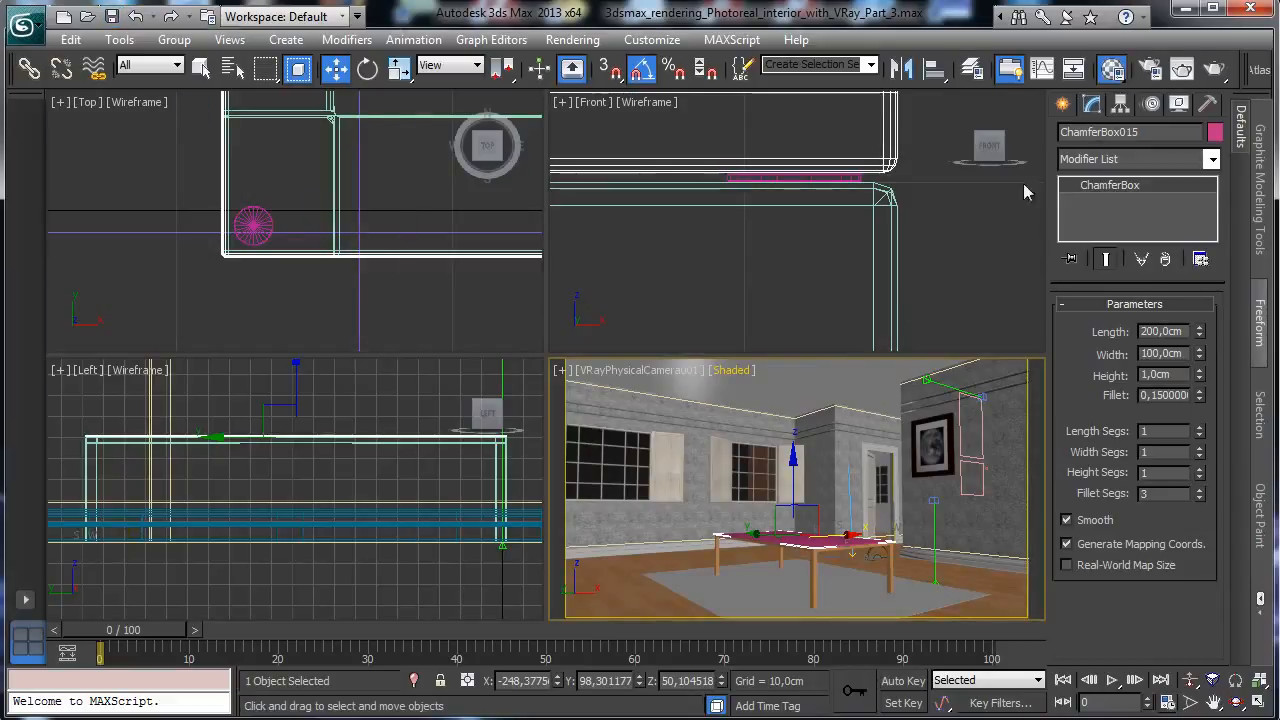
key("m")
left_click(98, 222)
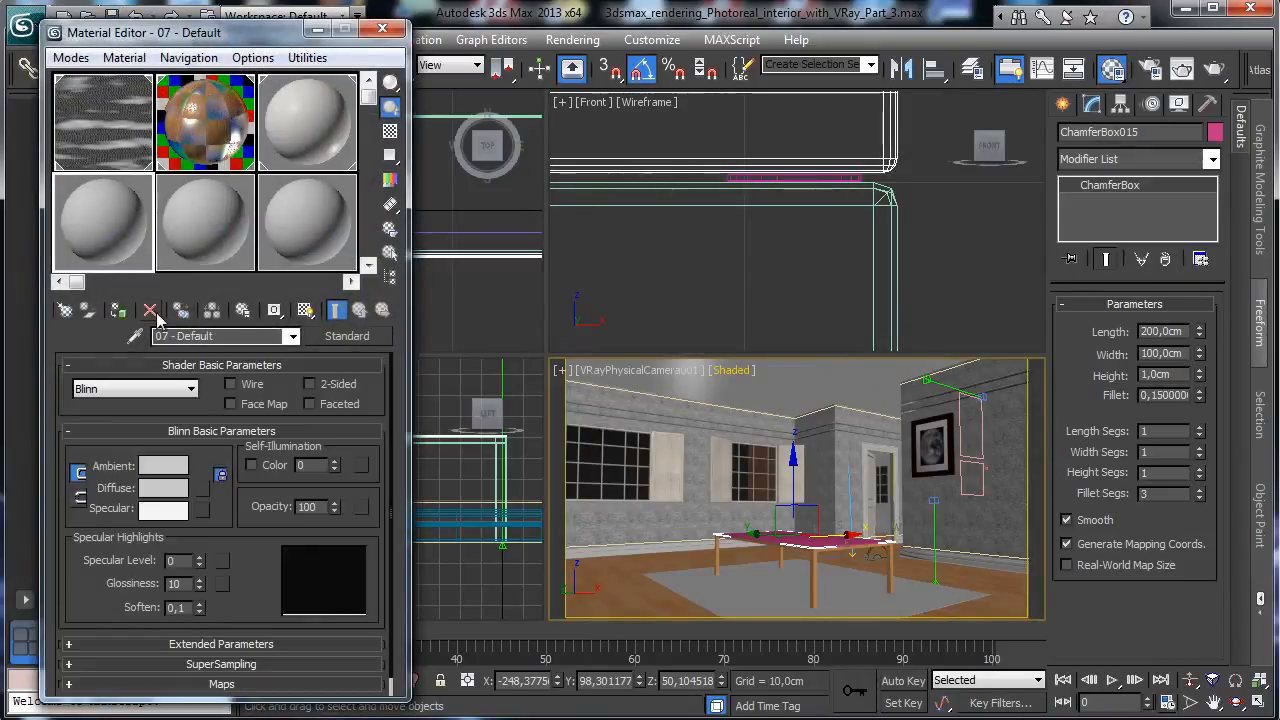
left_click(228, 336)
type("Table fgl")
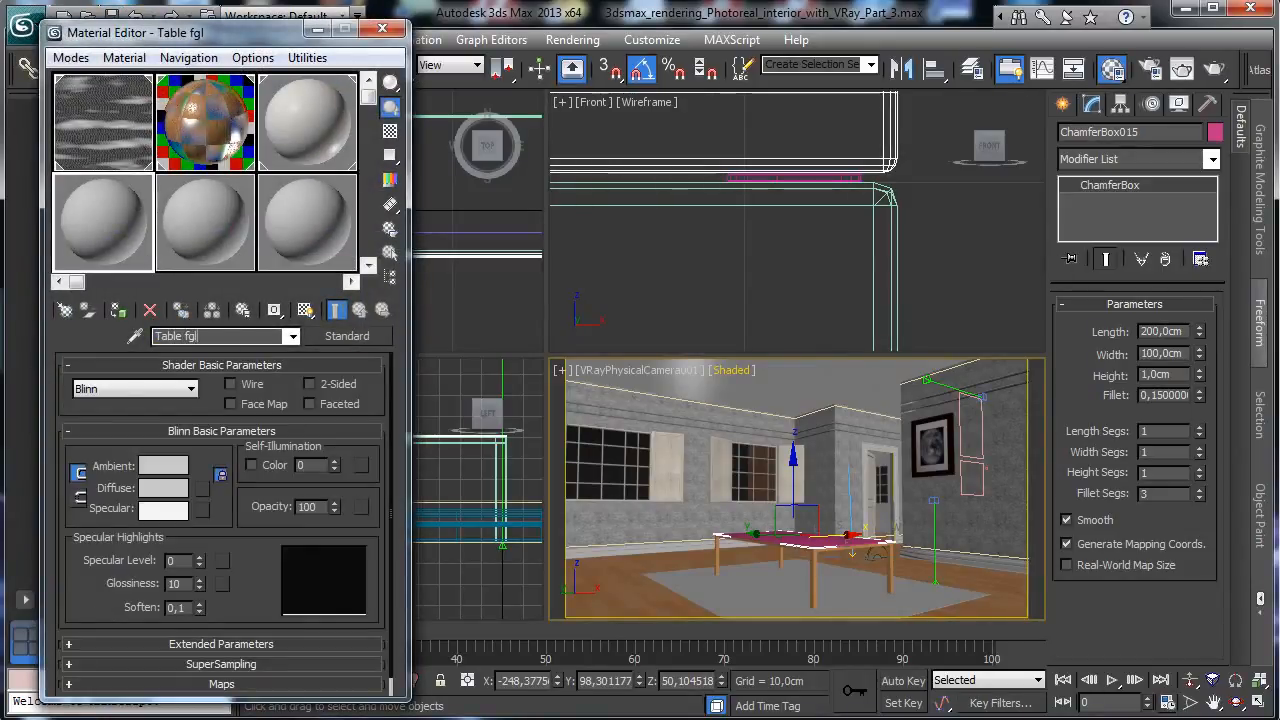
Rename the material to "Table glass" and change its type to VRayMtl
key("BackSpace")
key("BackSpace")
key("BackSpace")
type("glass")
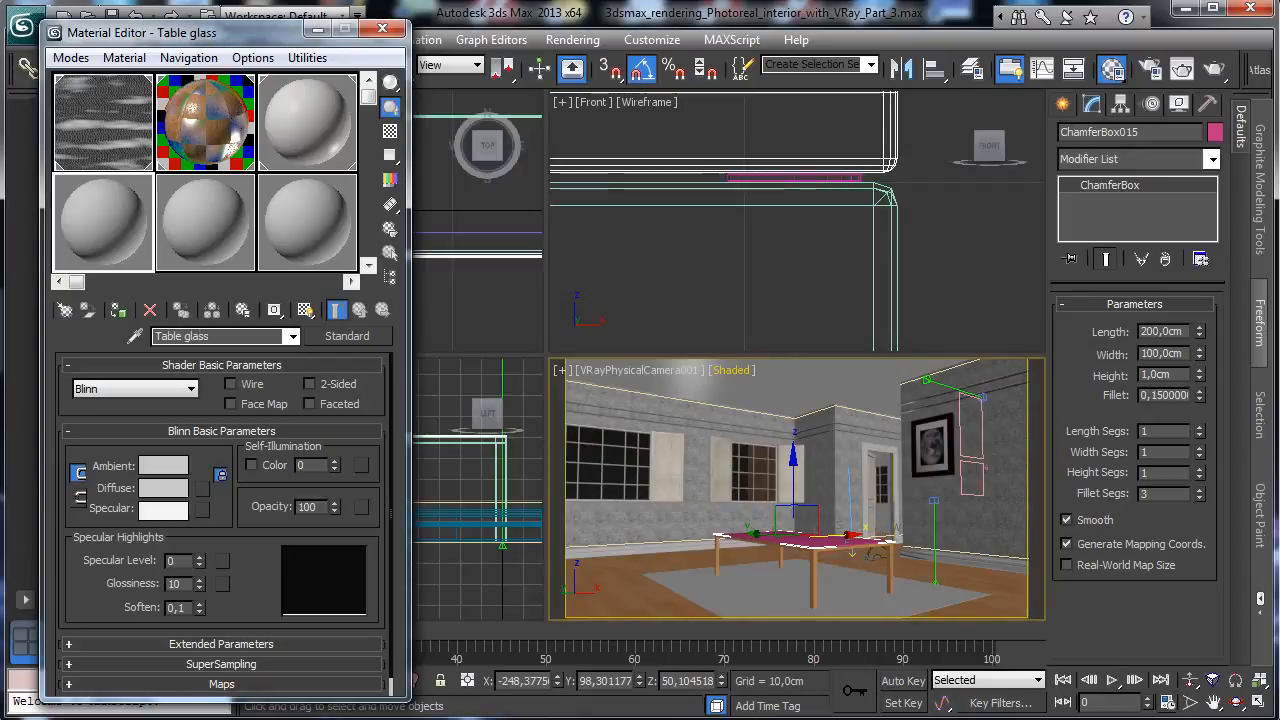
left_click(339, 337)
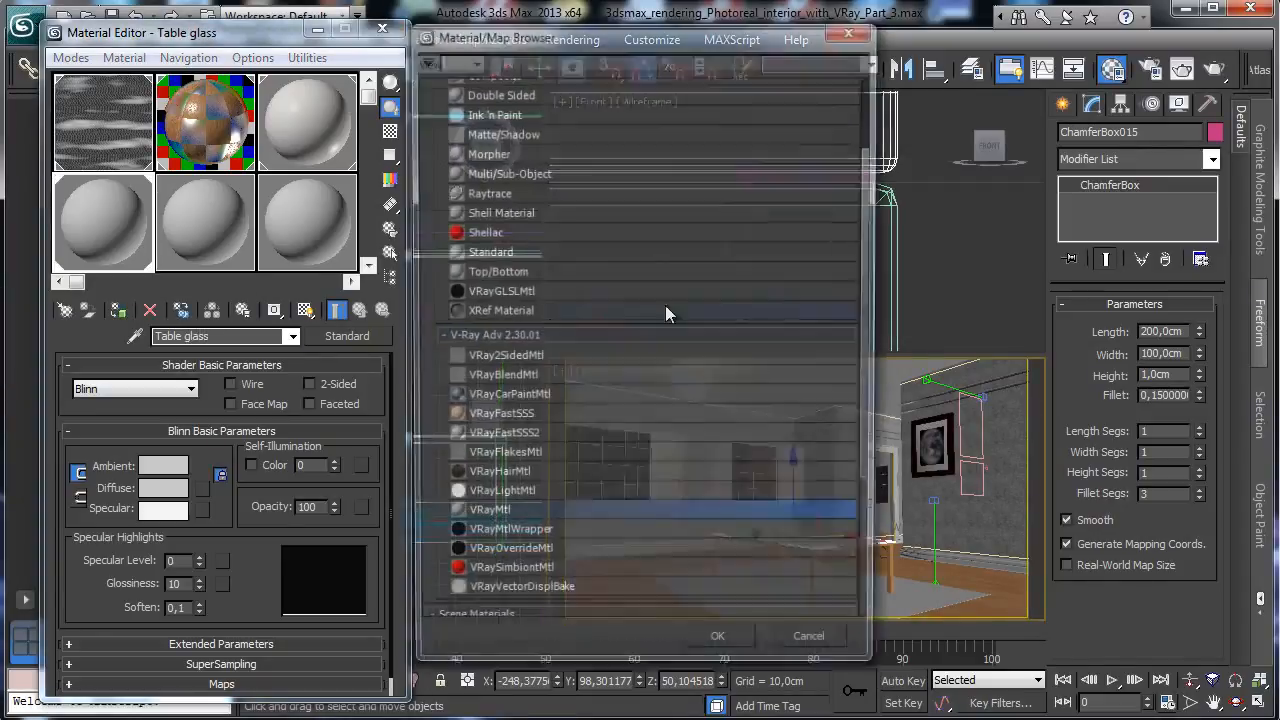
left_click(488, 516)
double_click(486, 519)
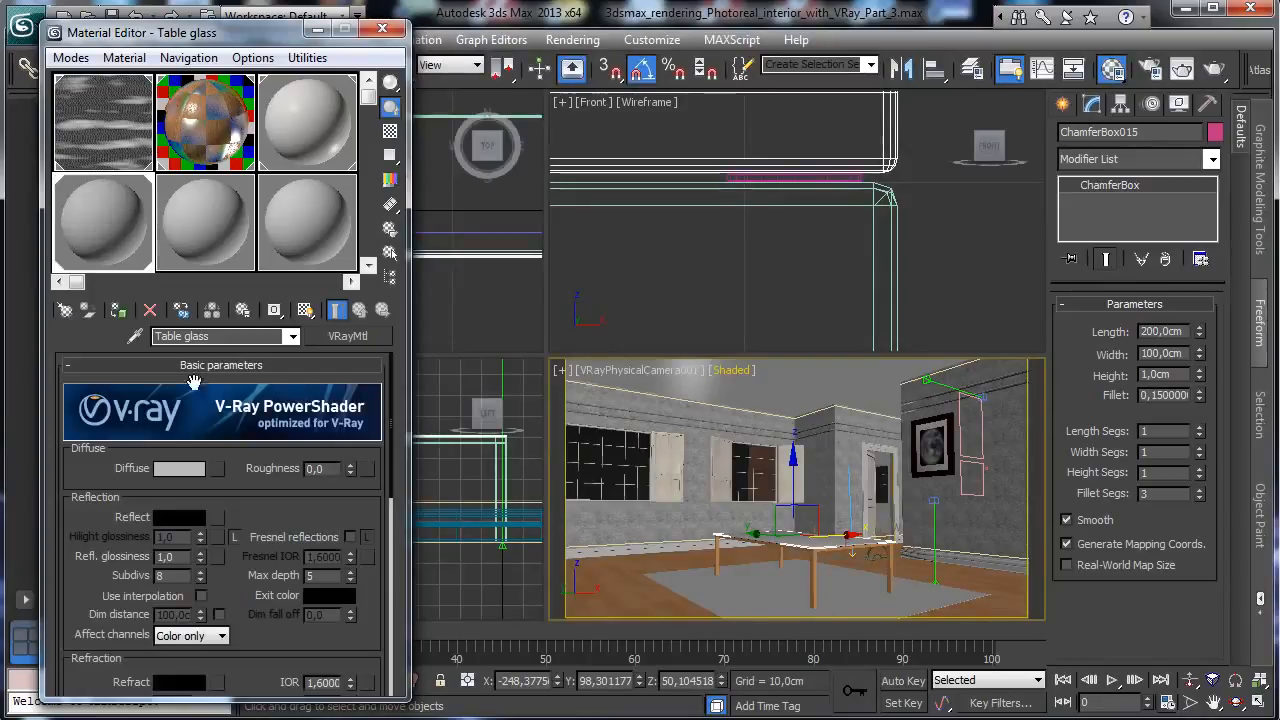
Set the Table glass material's diffuse color to pure black
left_click(177, 468)
left_click_drag(596, 177, 475, 198)
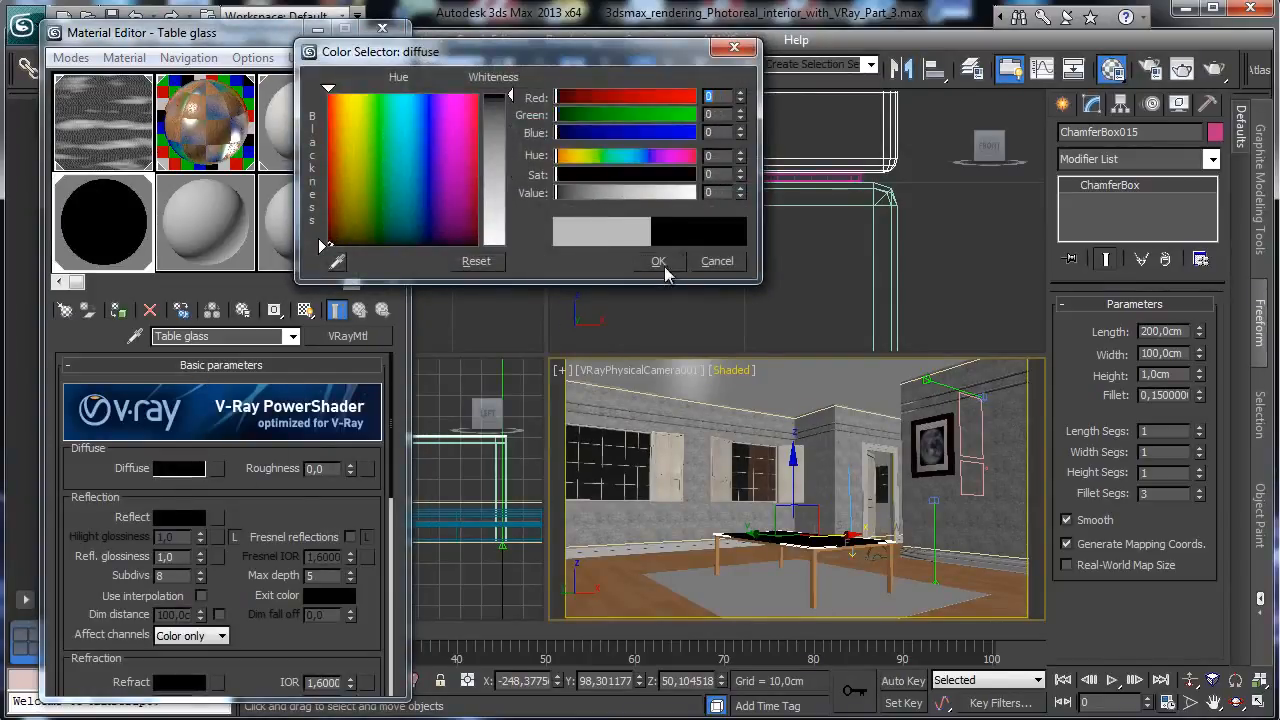
left_click(663, 260)
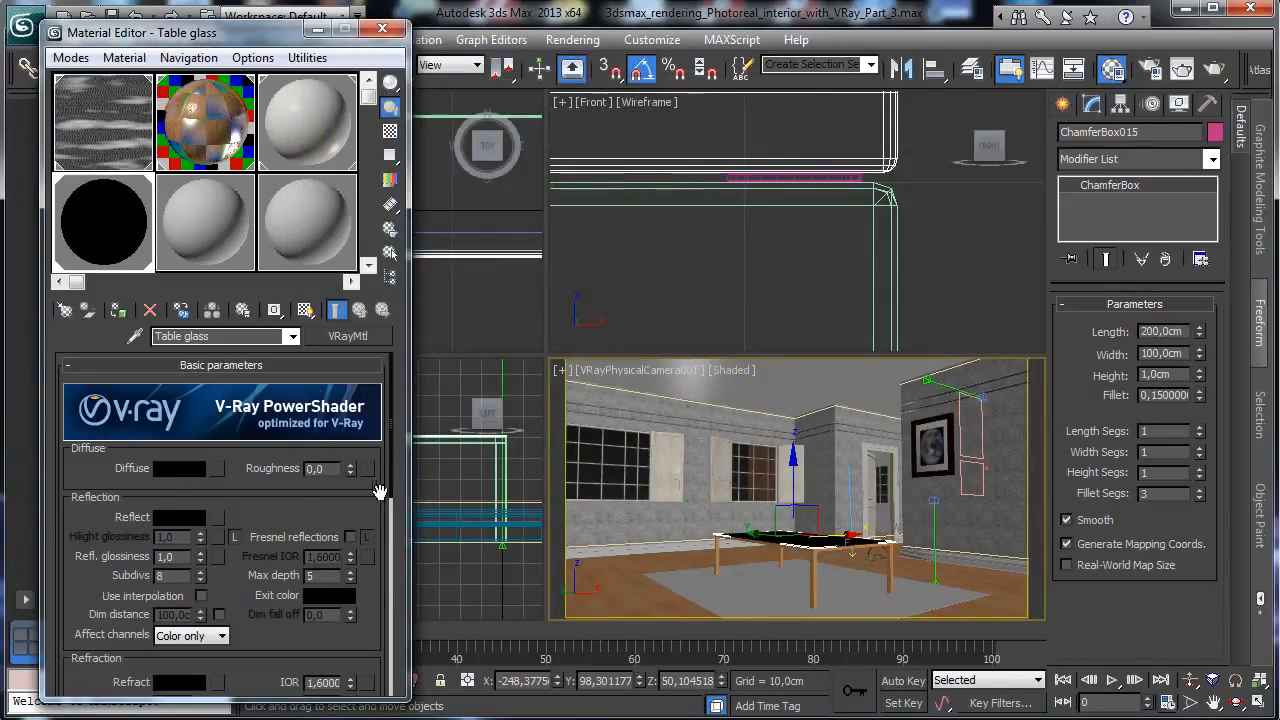
Enable Fresnel reflections on the glass material with a Fresnel IOR of 1,4
left_click(350, 537)
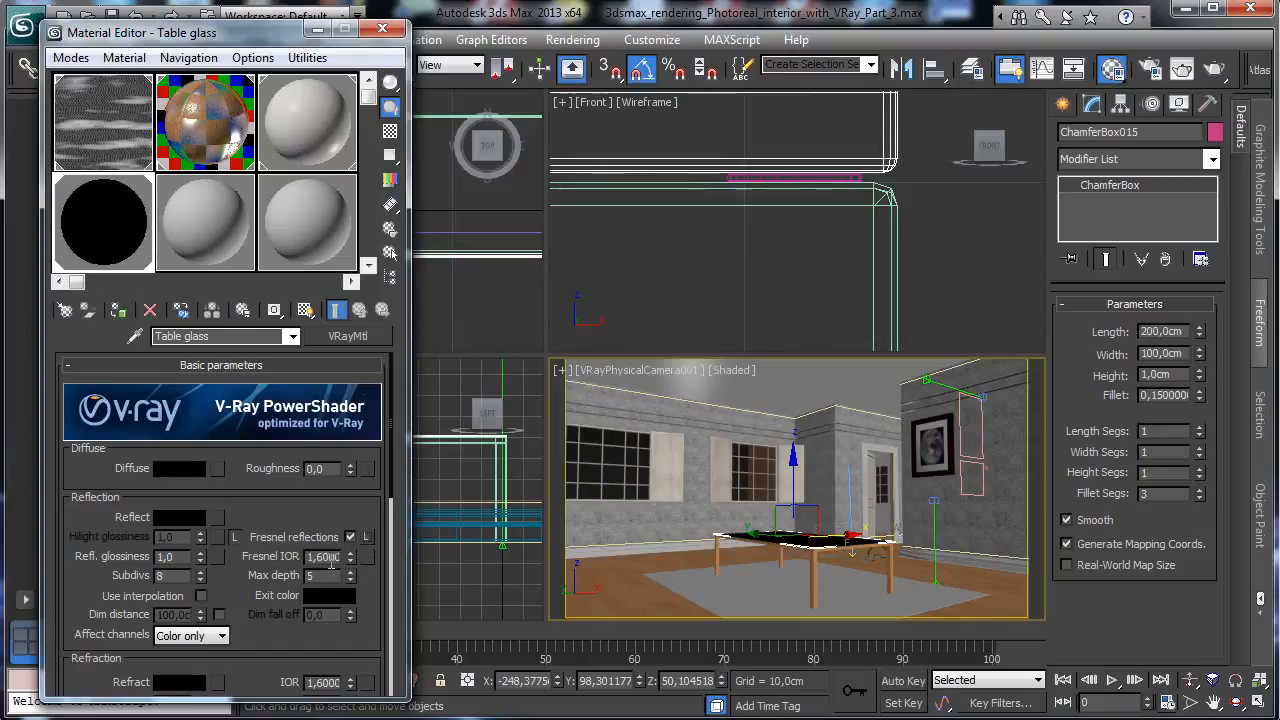
type("1,4")
key("Return")
Set the glass material's reflection color to pure white and show the checkered background behind its sample
left_click_drag(263, 634, 240, 525)
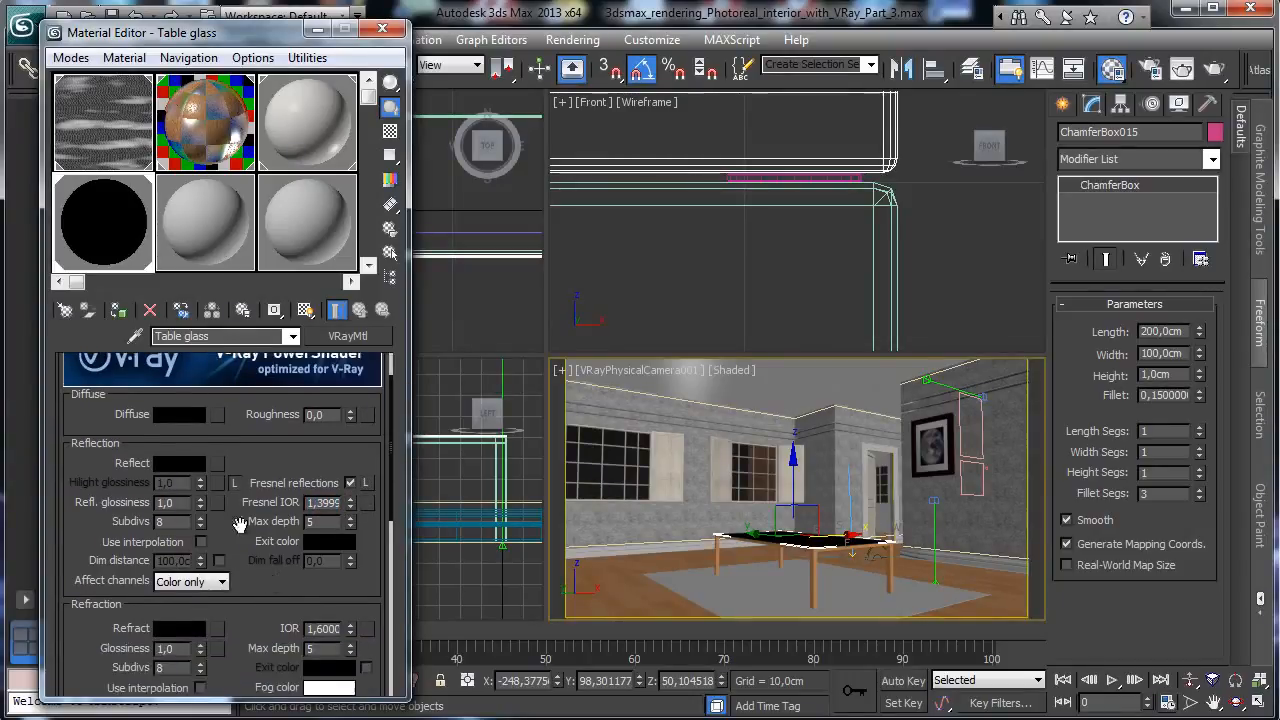
left_click(178, 463)
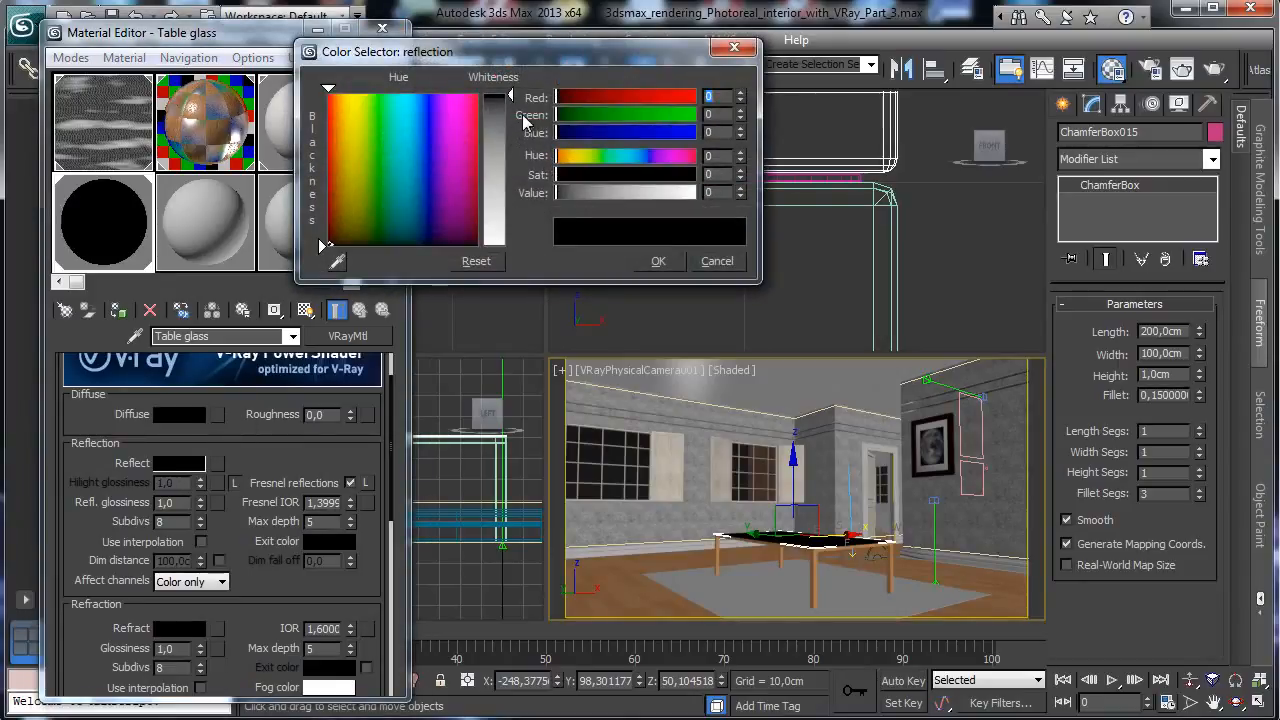
left_click_drag(510, 100, 508, 245)
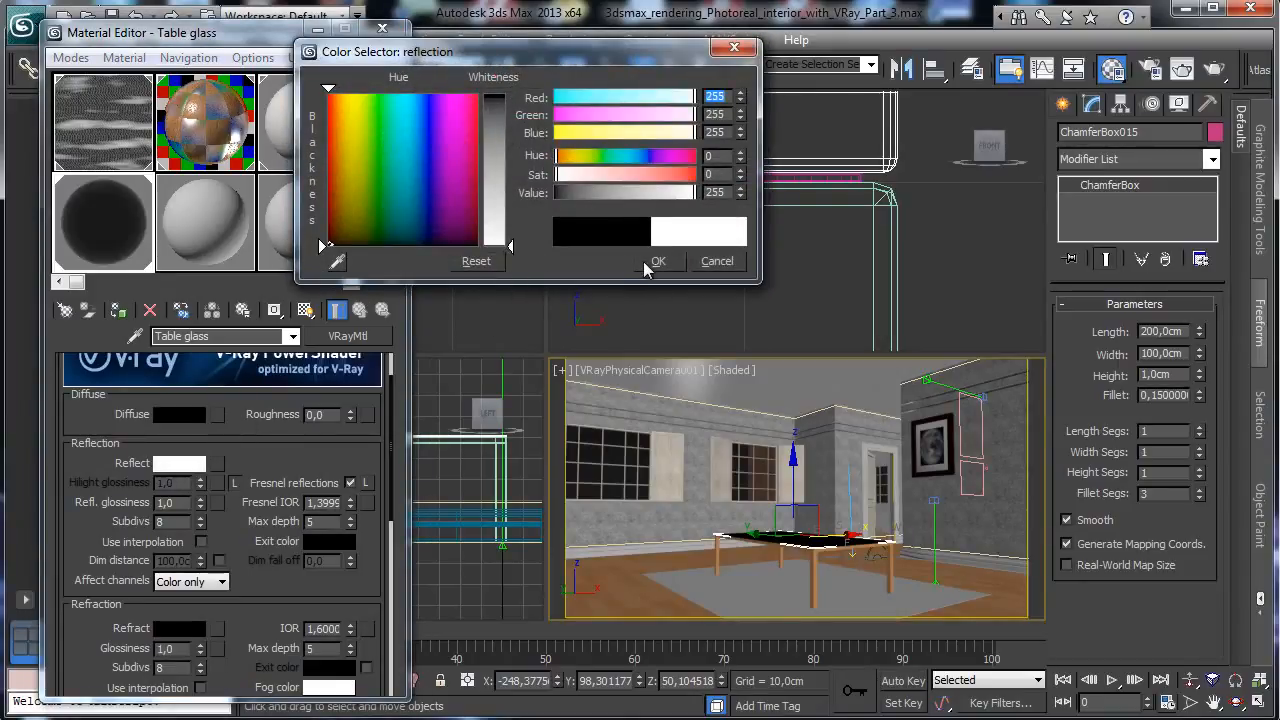
left_click(658, 261)
left_click(390, 131)
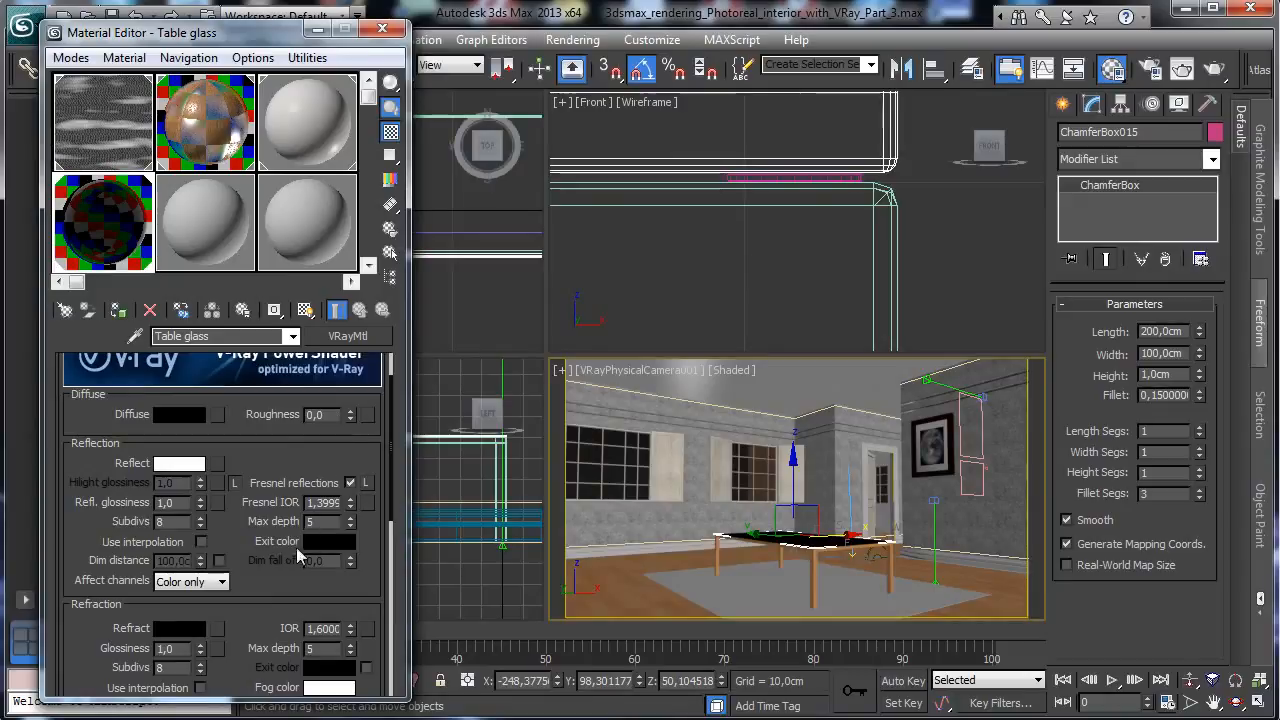
Set the glass material's refraction IOR to 1,01 and its refraction color to pure white
scroll(290, 546, "down", 1)
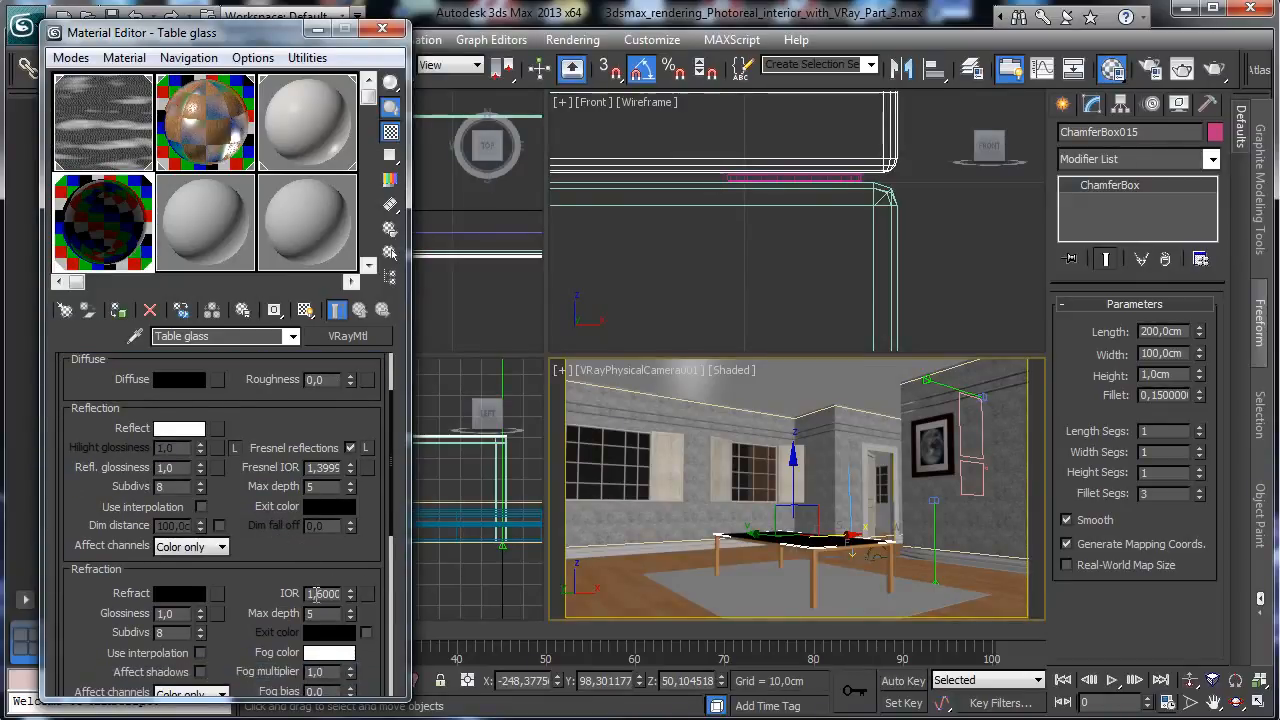
type("1,01")
key("Return")
left_click(180, 593)
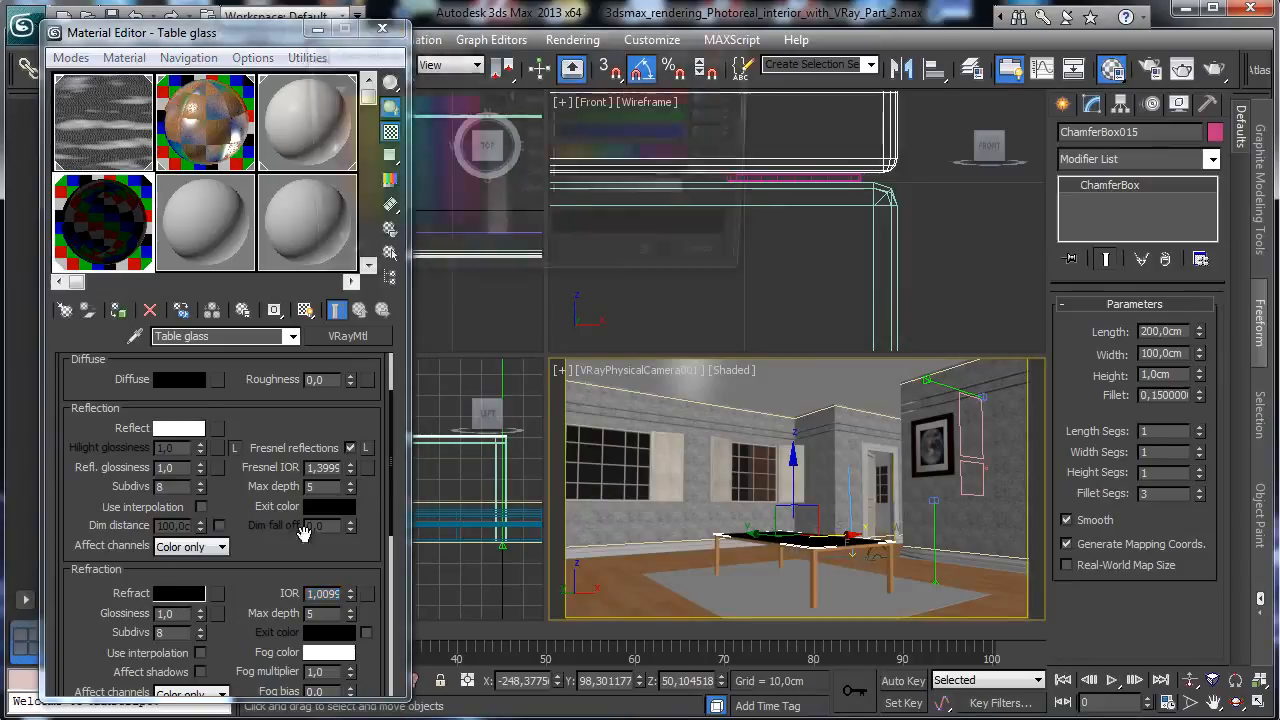
left_click_drag(518, 155, 510, 250)
left_click(658, 262)
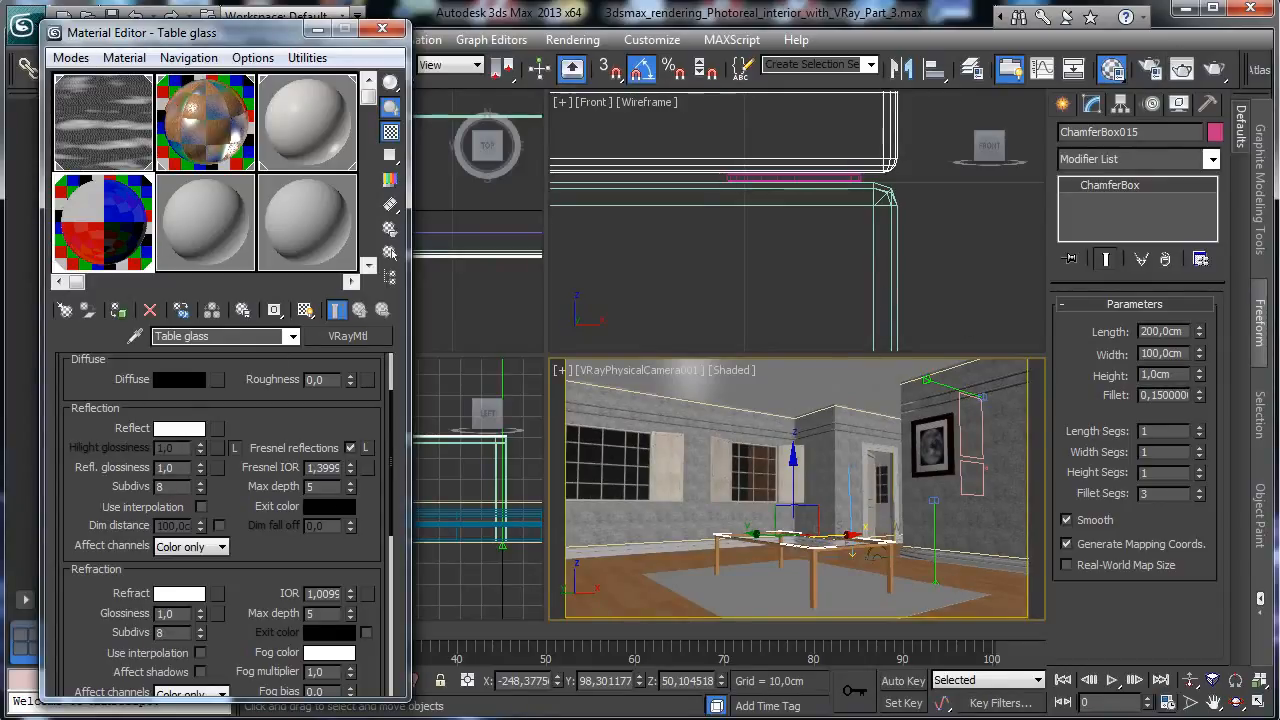
Render a region of the V-Ray frame buffer covering the table area, and minimize the frame buffer
left_click(812, 718)
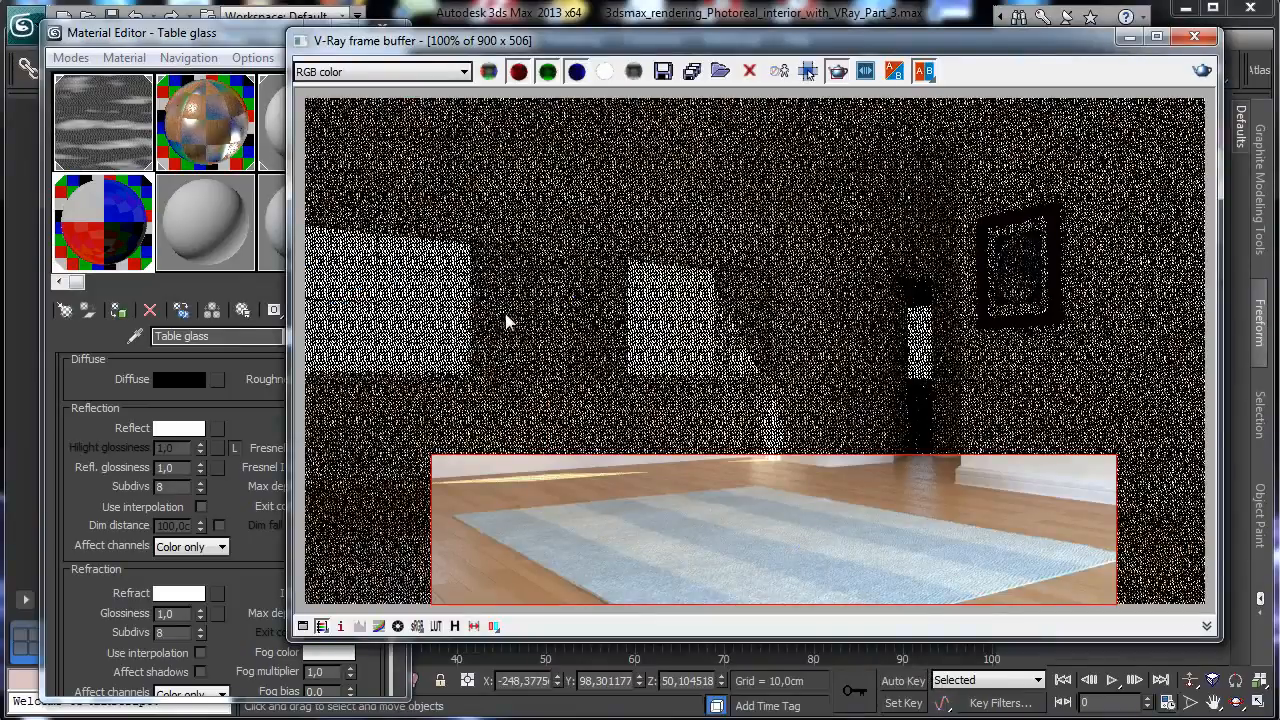
left_click_drag(505, 303, 1078, 628)
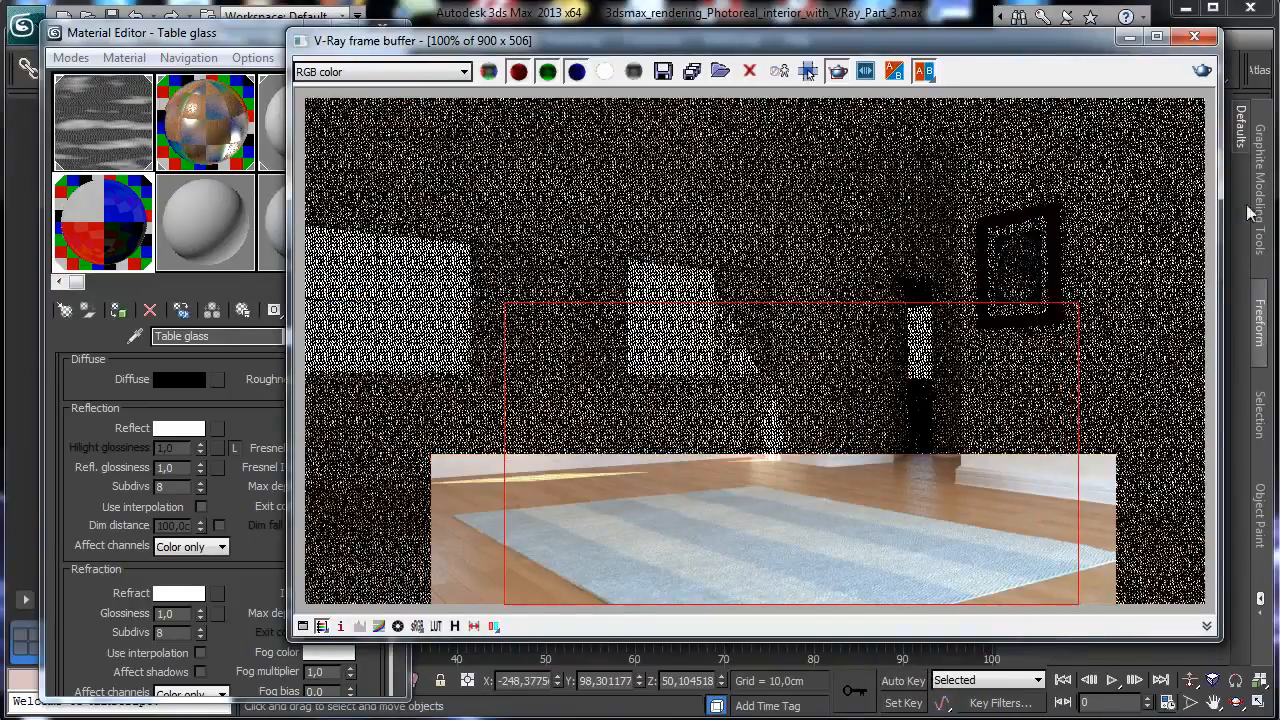
left_click(1203, 72)
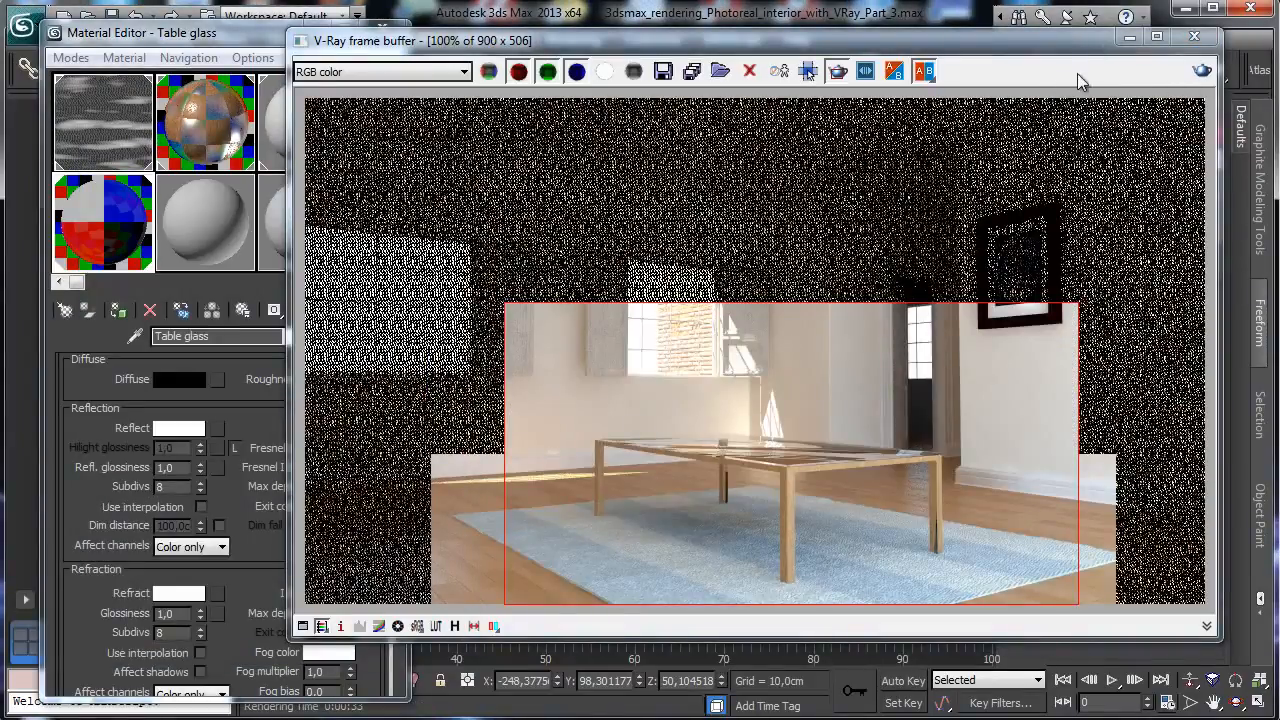
left_click(1129, 37)
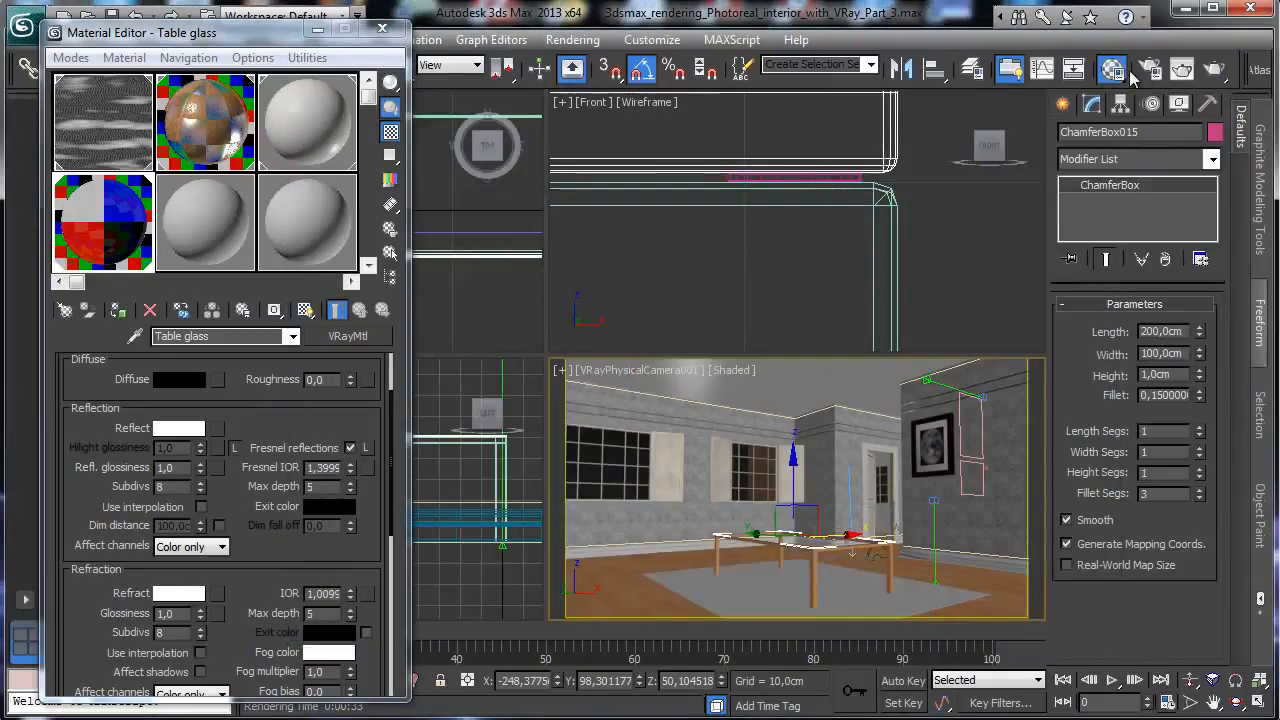
left_click(1149, 70)
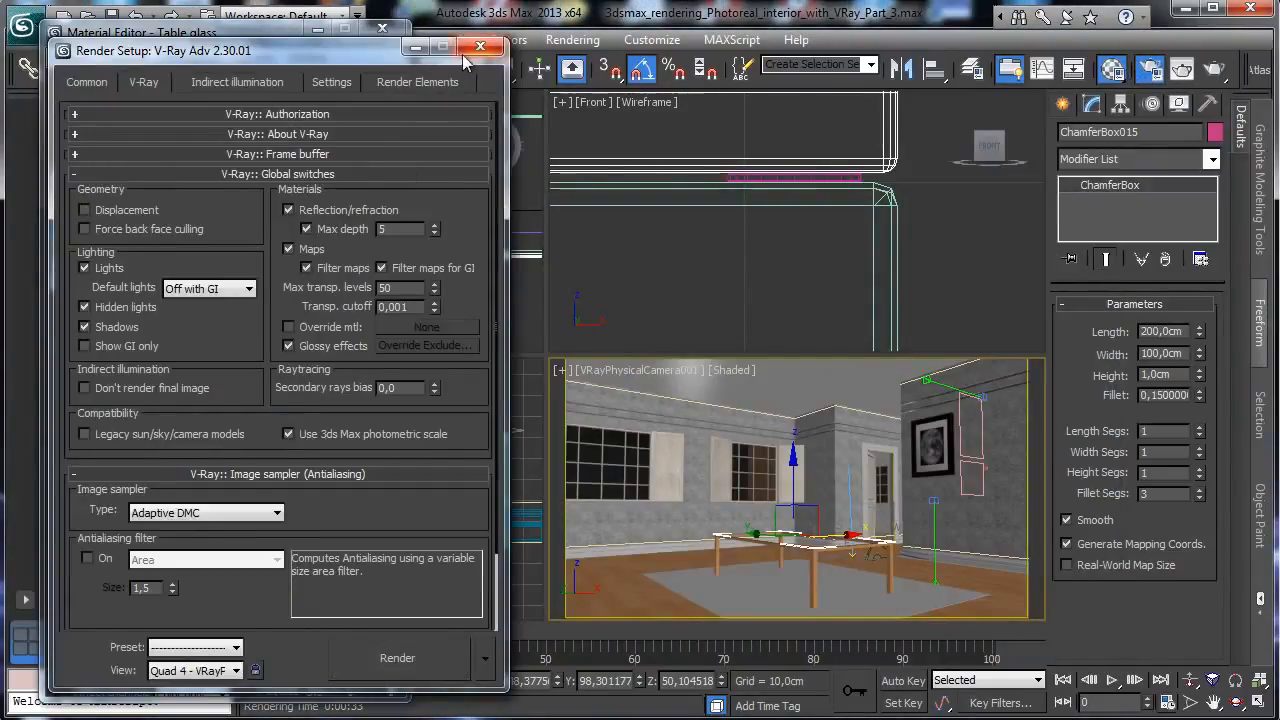
left_click(418, 49)
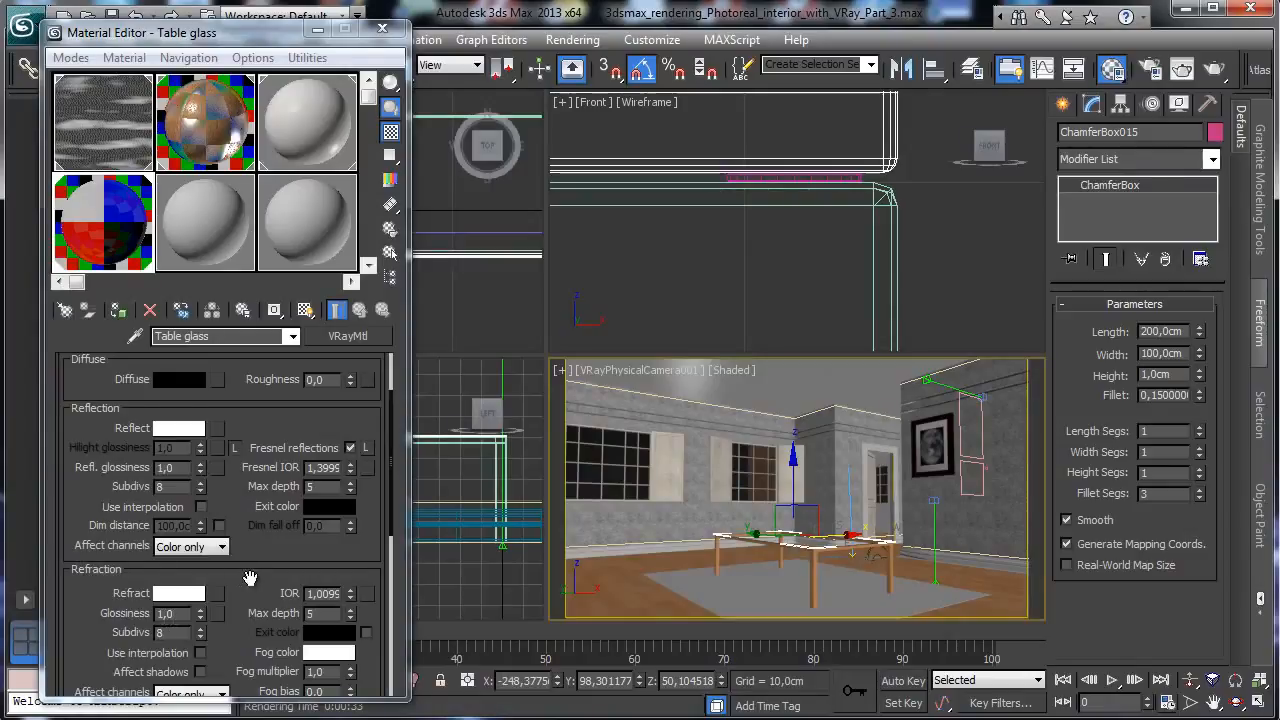
Enable Affect shadows for the glass refraction and set the fog color to a pale brown of RGB 164, 140, 119
left_click_drag(251, 577, 257, 458)
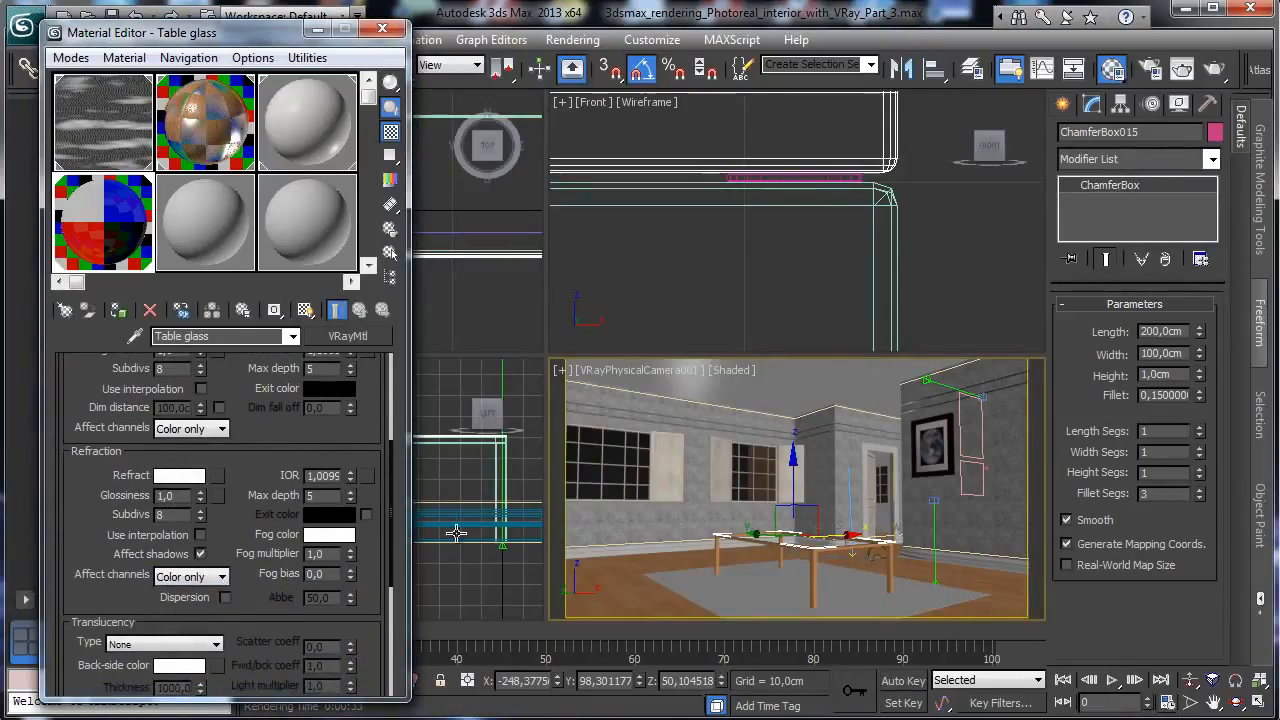
left_click(330, 535)
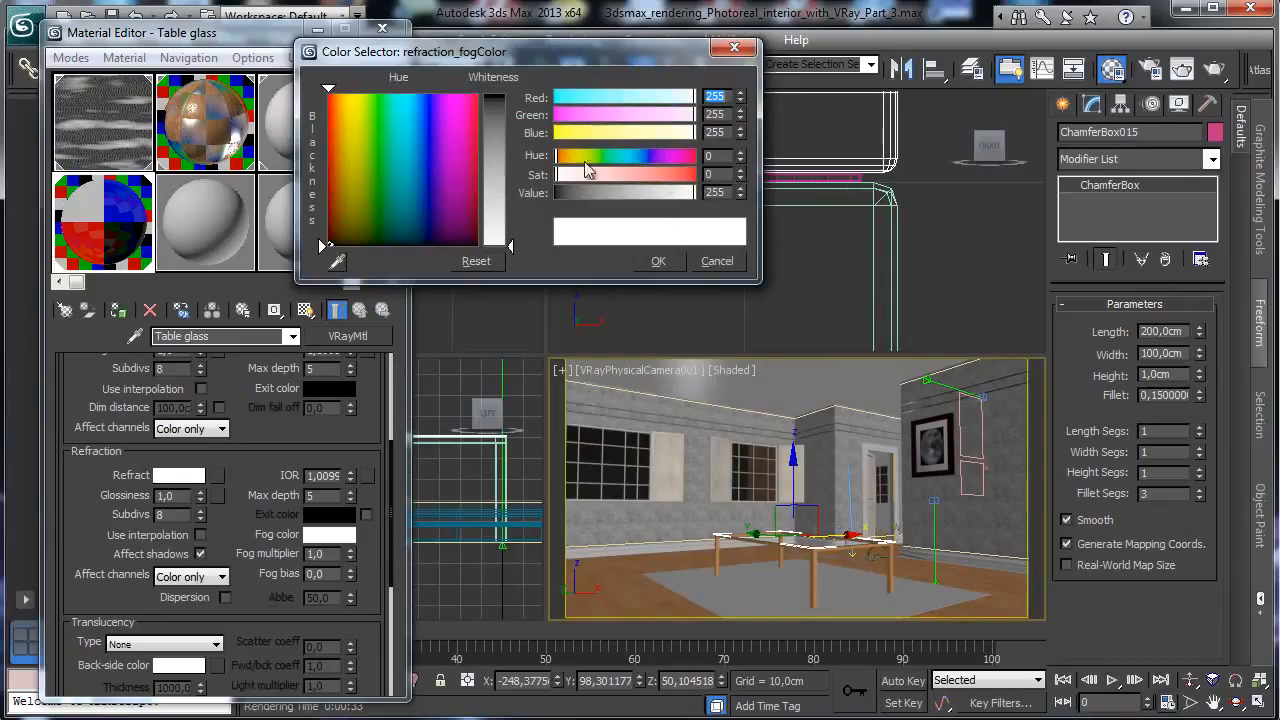
left_click(339, 217)
left_click_drag(502, 146, 509, 188)
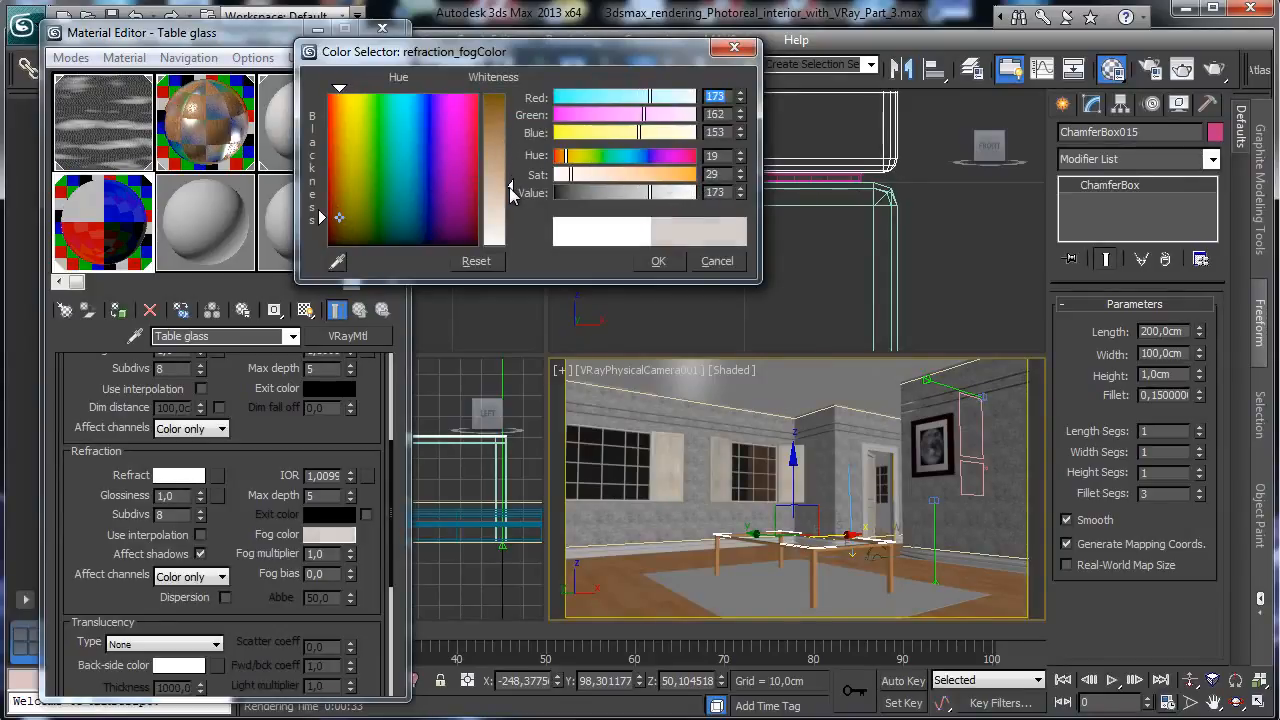
left_click(342, 197)
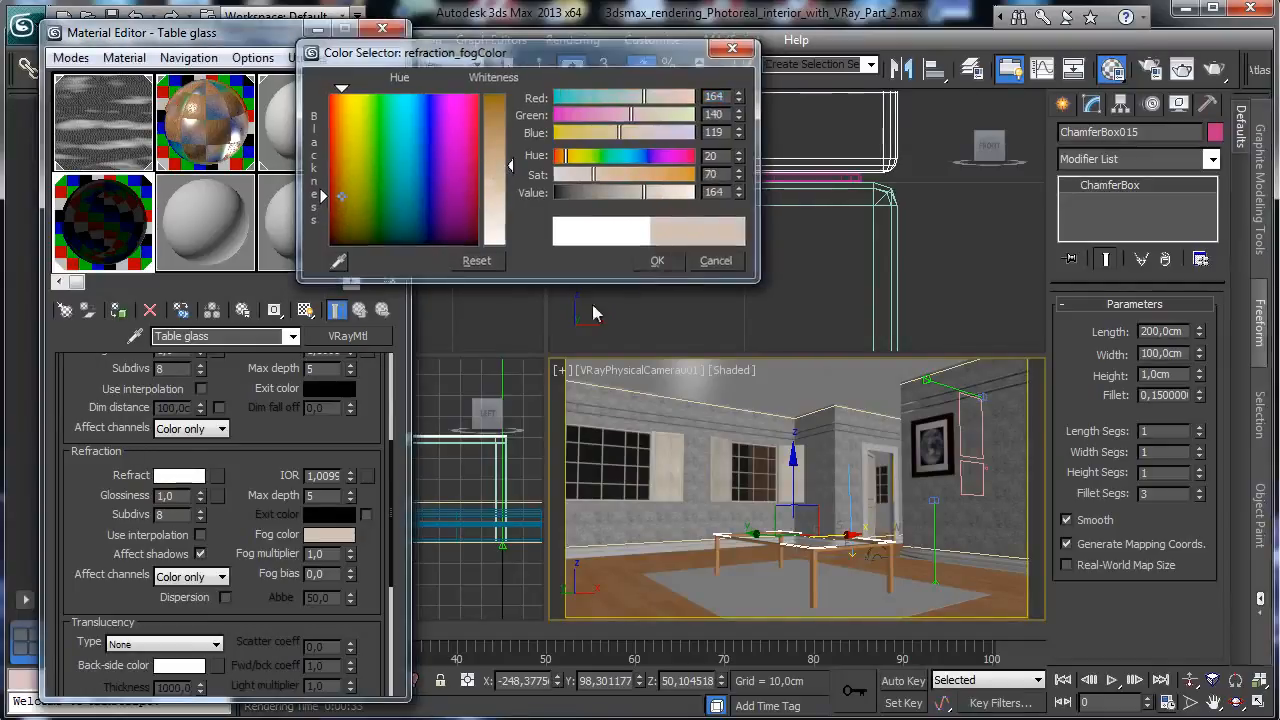
left_click(658, 261)
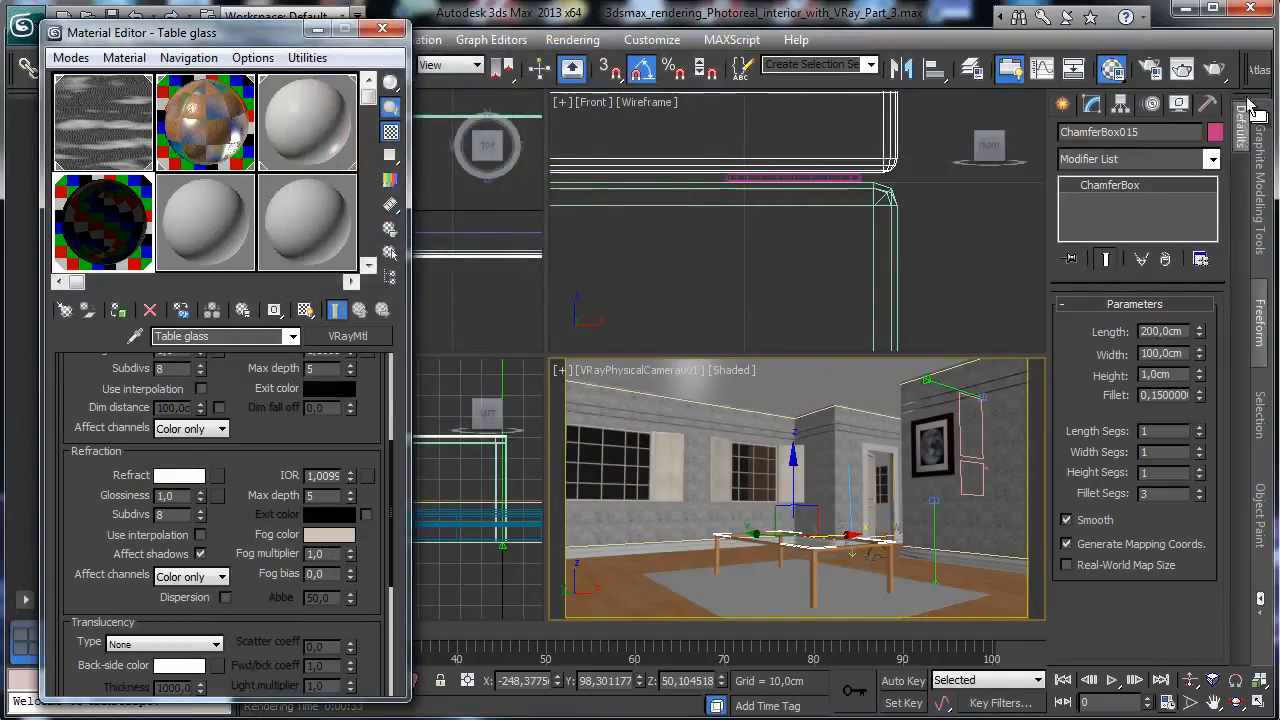
Render the region again with the tinted glass and set the fog multiplier to 0,3
left_click(1213, 74)
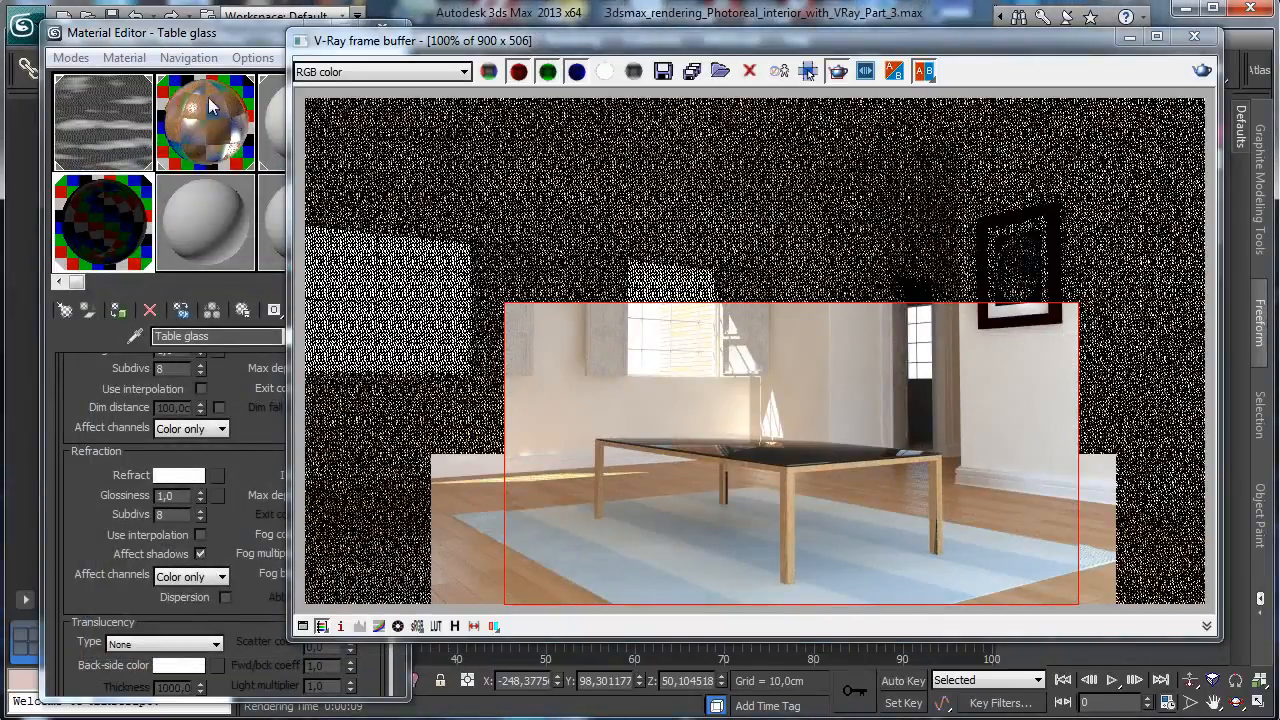
left_click(214, 34)
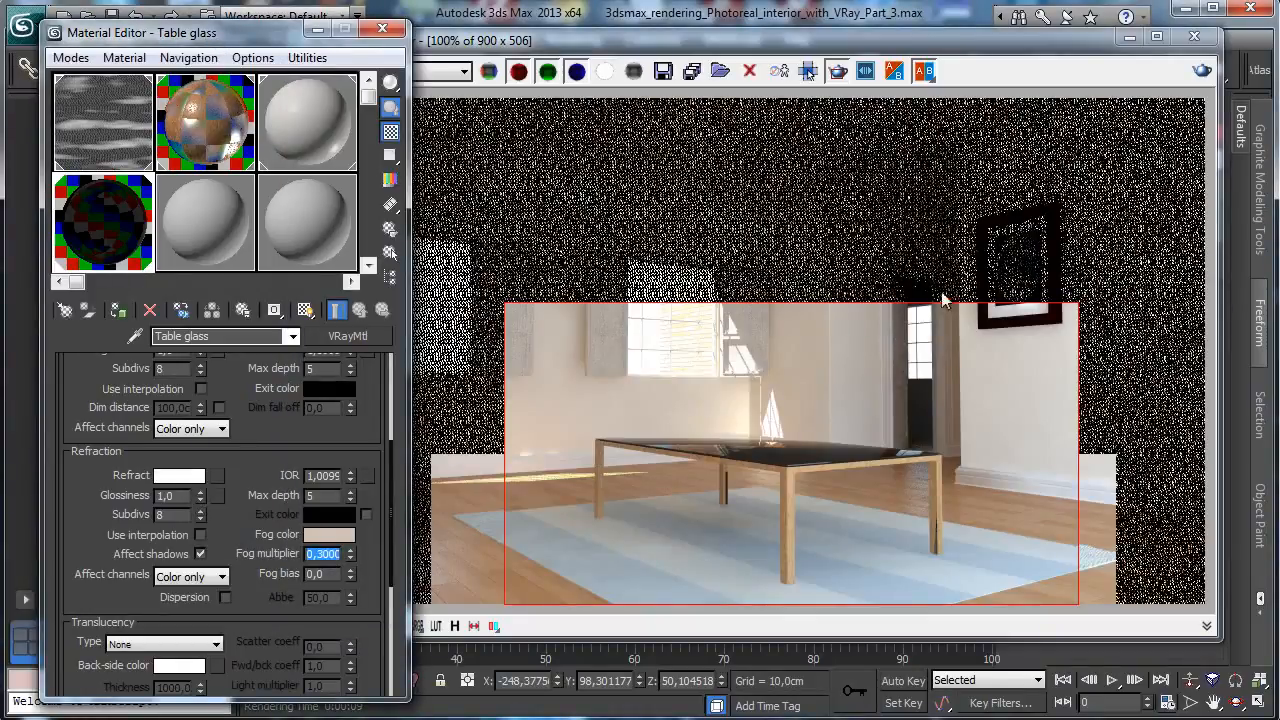
Draw a smaller render region tightly around the table in the frame buffer and render it
left_click_drag(540, 399, 760, 536)
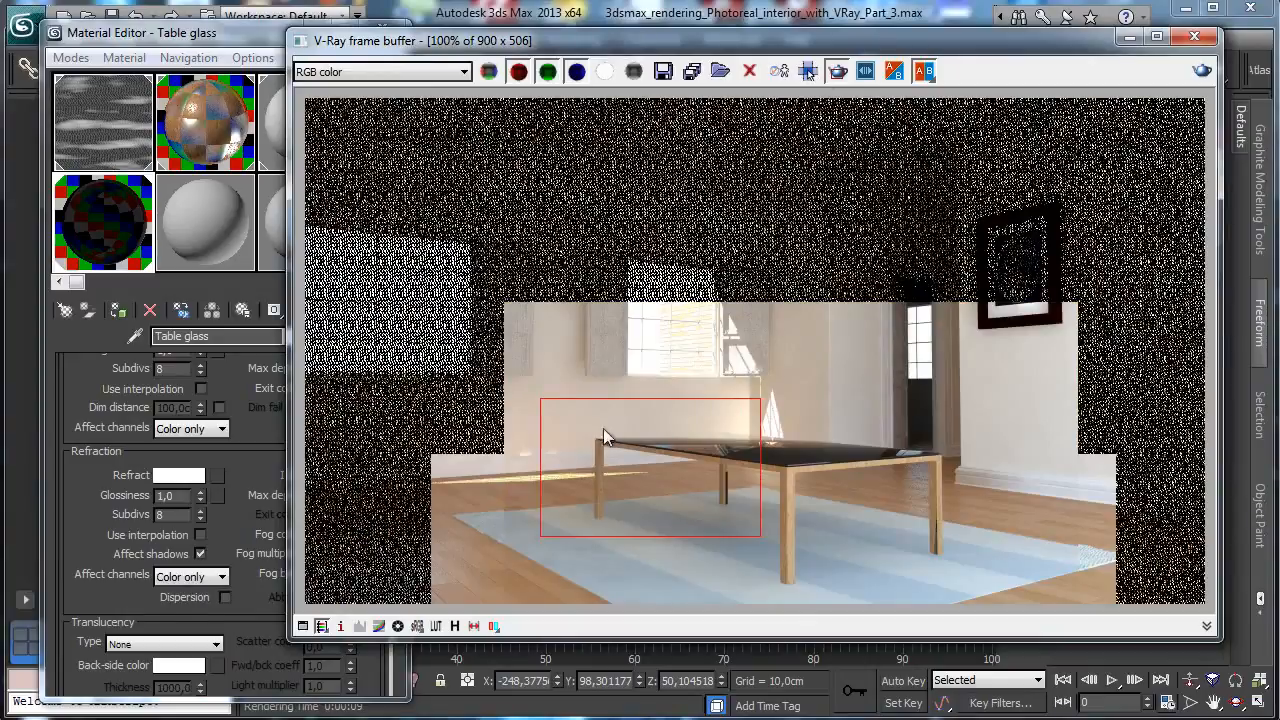
left_click_drag(578, 417, 965, 603)
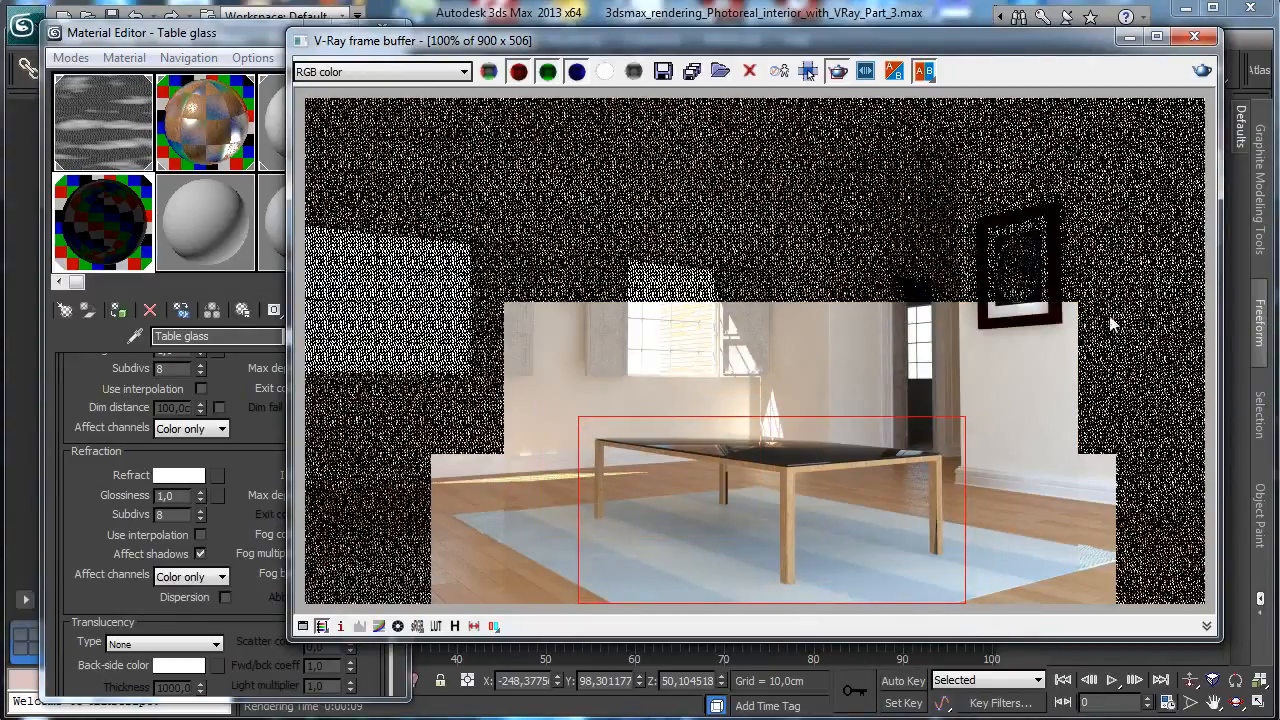
left_click(1190, 86)
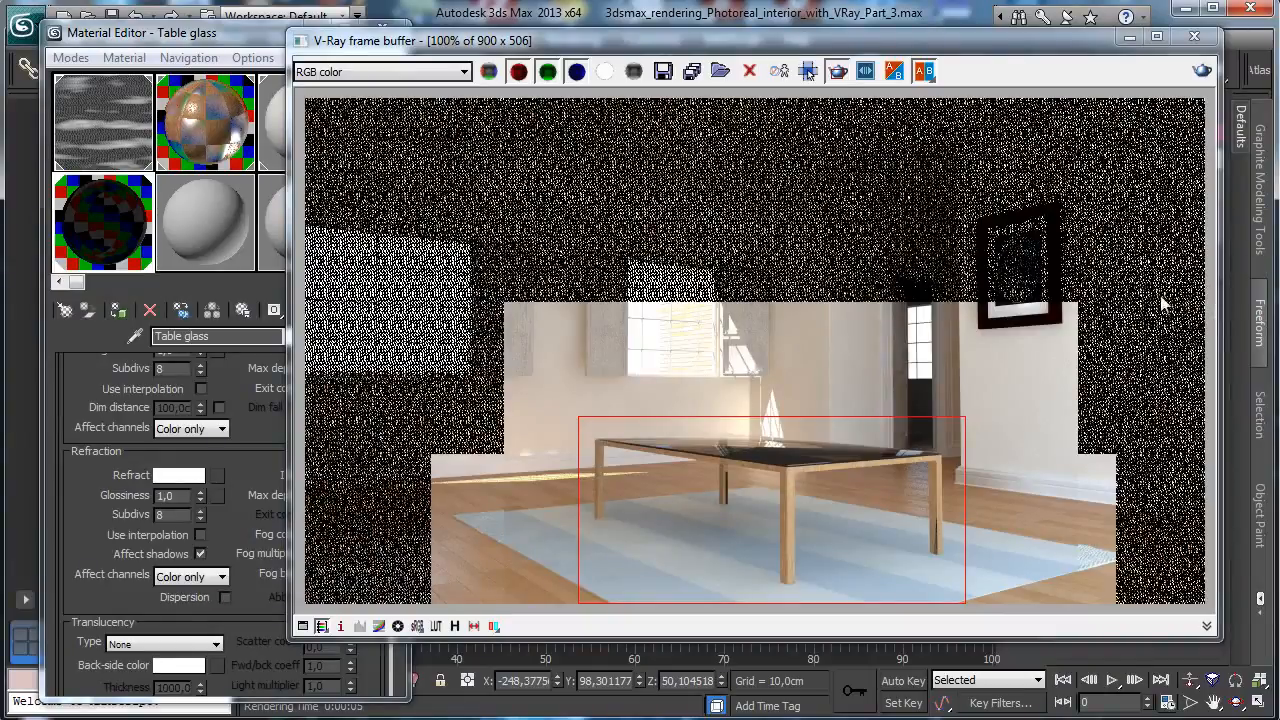
Set the glass material's refraction max depth to 10 and its refraction IOR to 1
left_click_drag(238, 472, 240, 526)
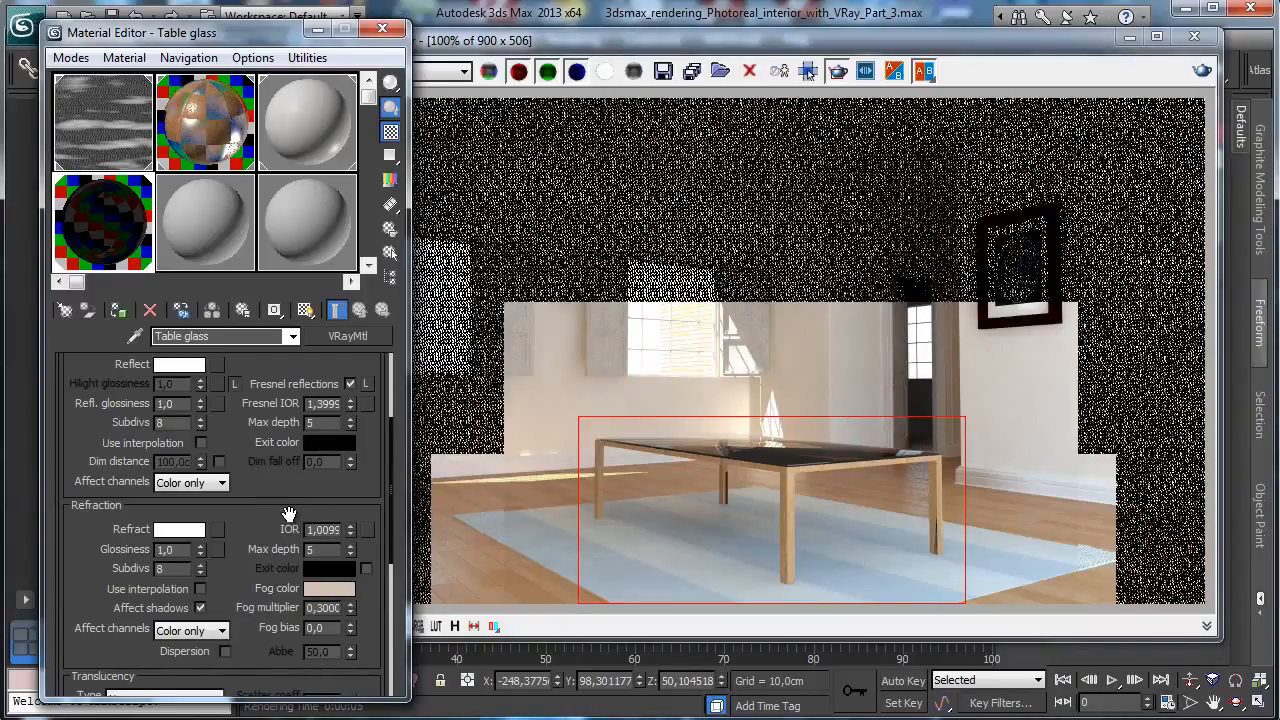
left_click_drag(293, 512, 279, 436)
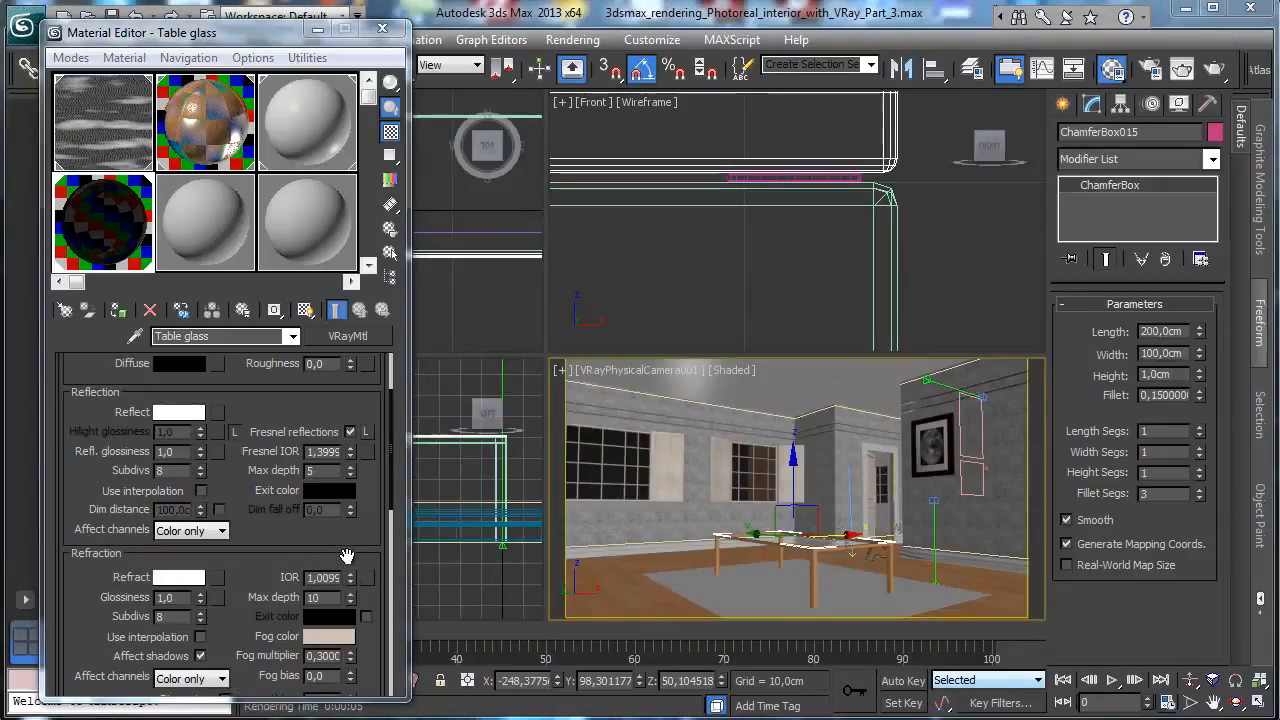
double_click(323, 578)
type("1")
key("Return")
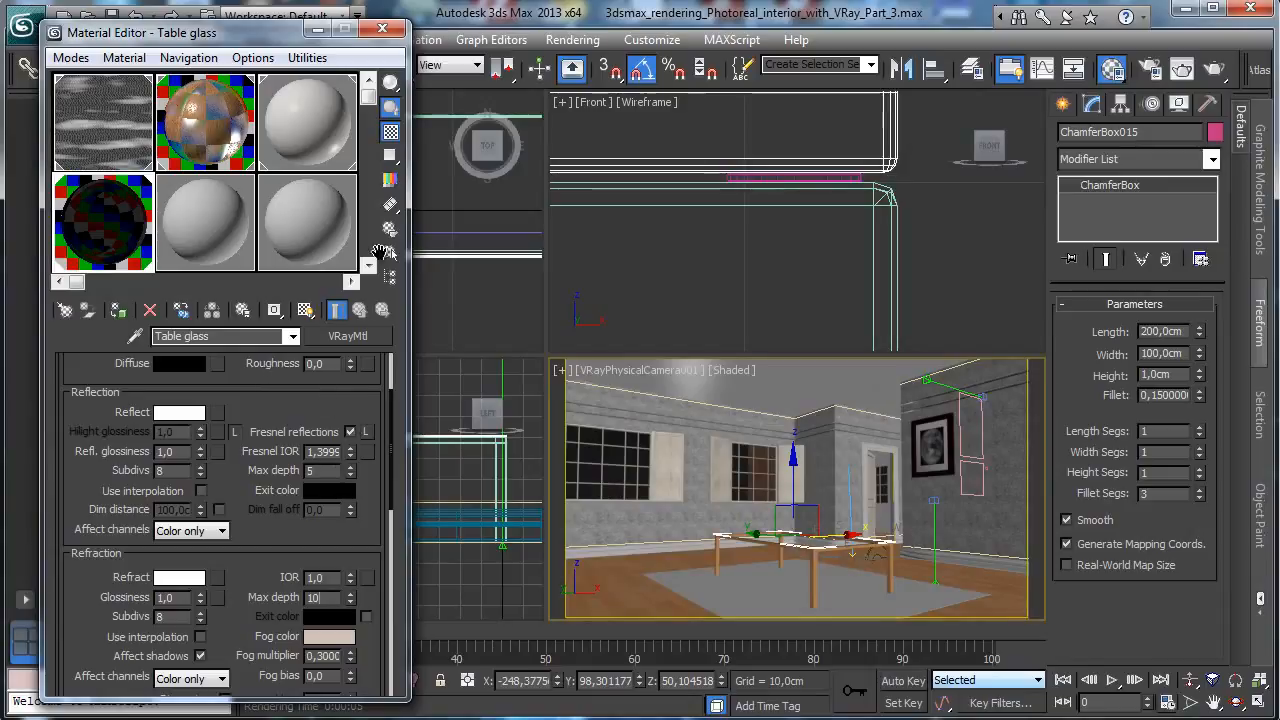
Create a standard box inside the table frame in the Top view, about 190 cm long, 93 cm wide and 36 cm high
left_click(316, 32)
right_click(436, 285)
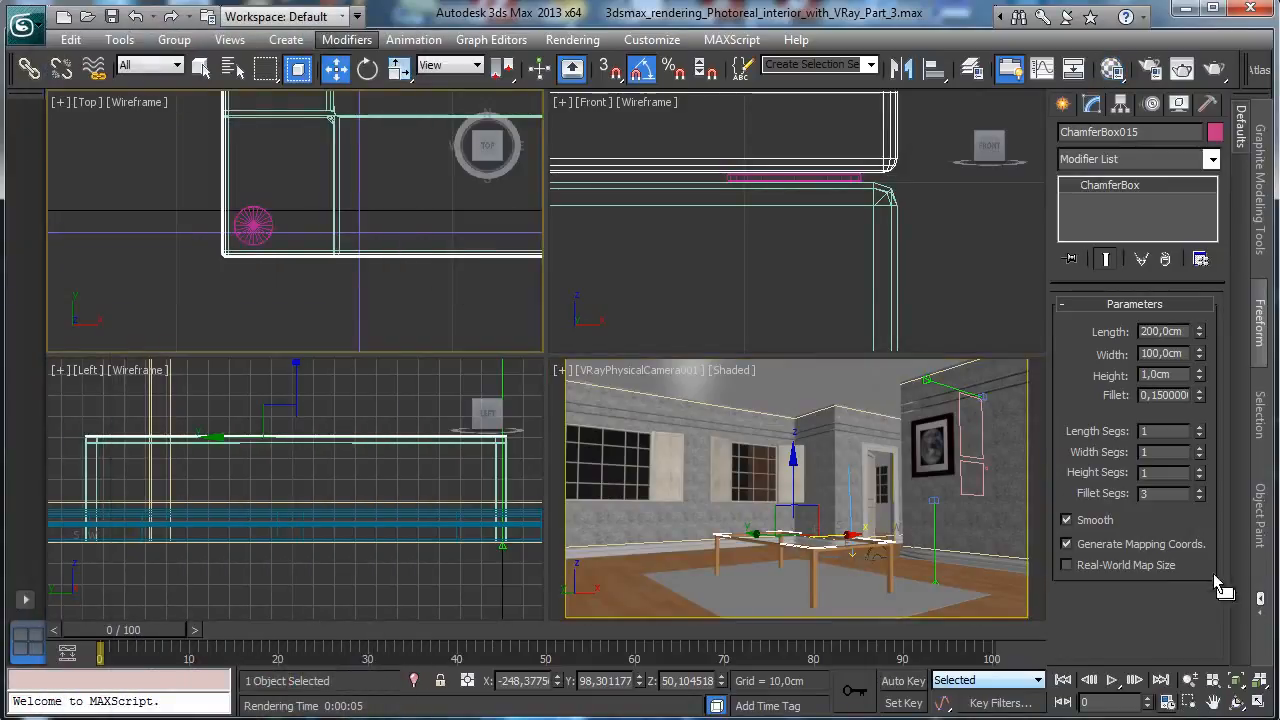
left_click(1190, 680)
left_click_drag(400, 237, 293, 440)
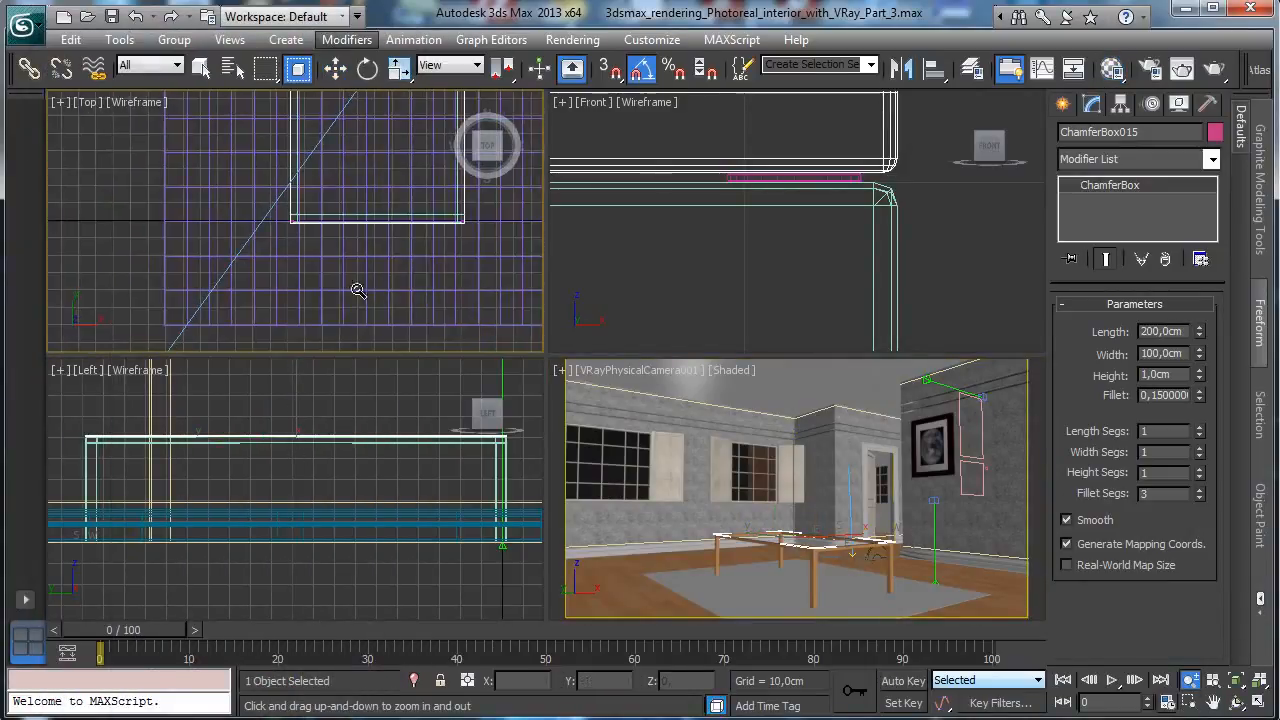
left_click_drag(357, 250, 361, 311)
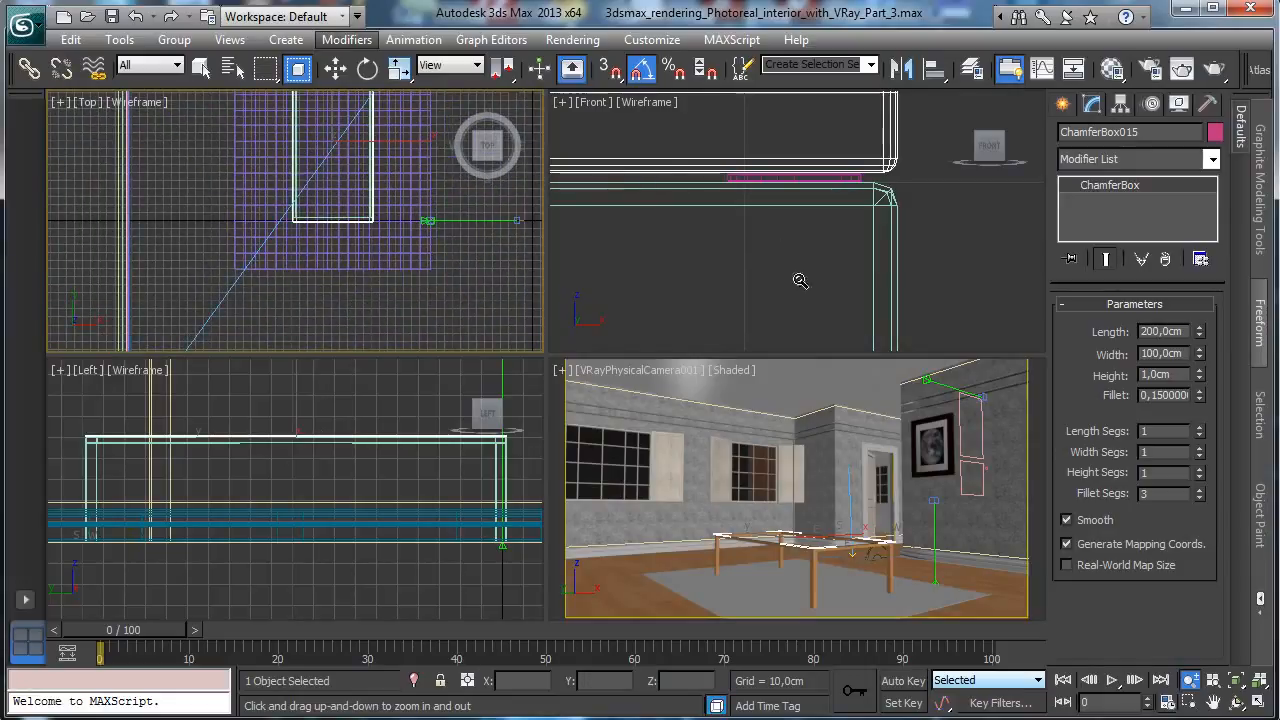
left_click(1066, 108)
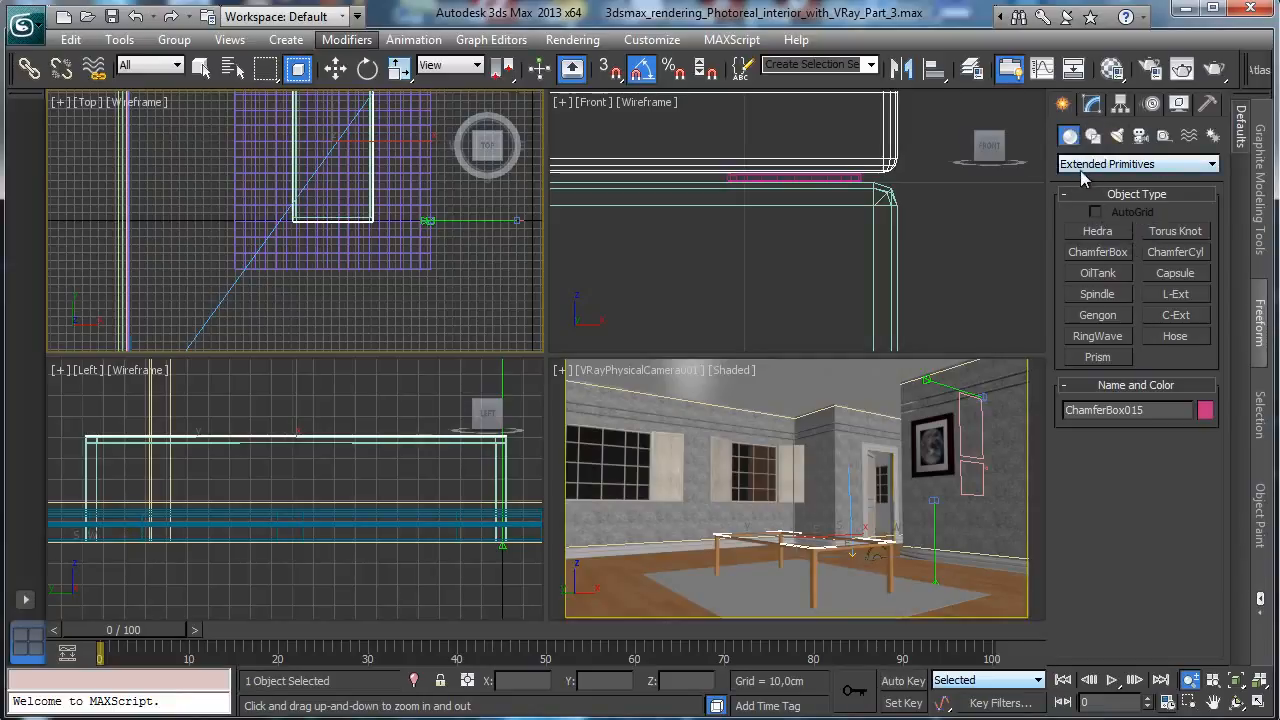
left_click(1086, 165)
left_click(1105, 182)
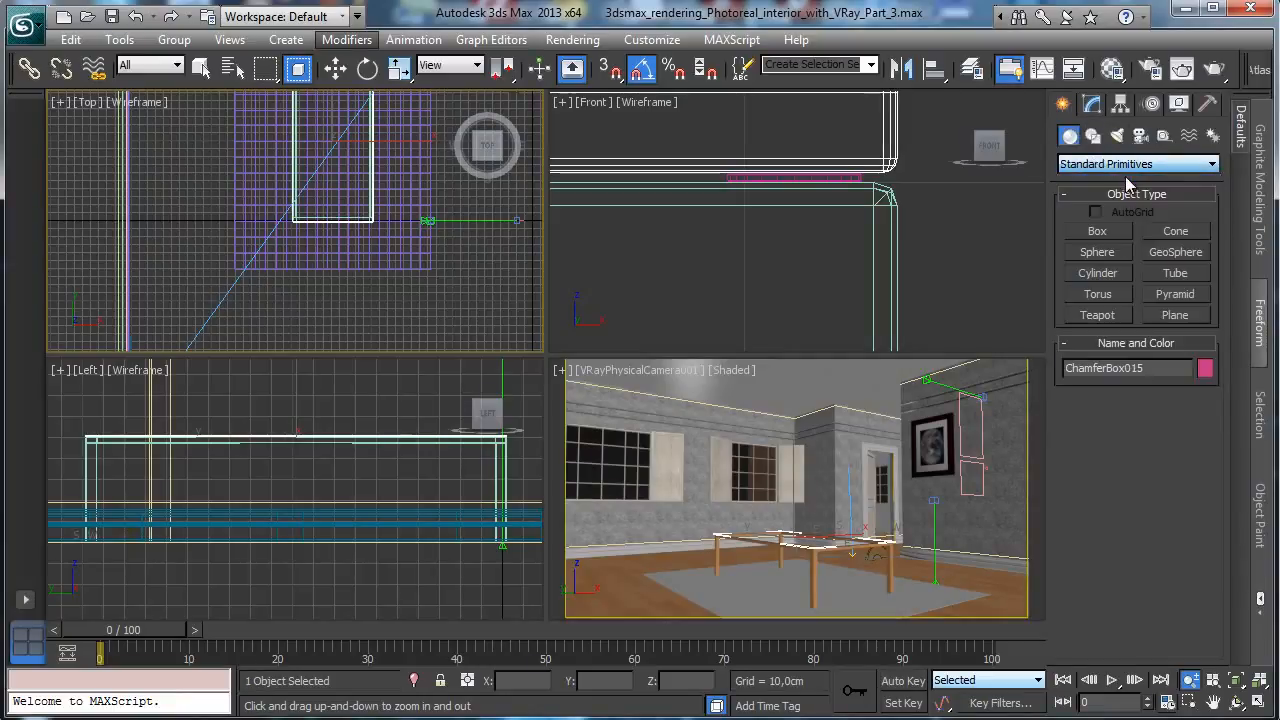
left_click(1122, 231)
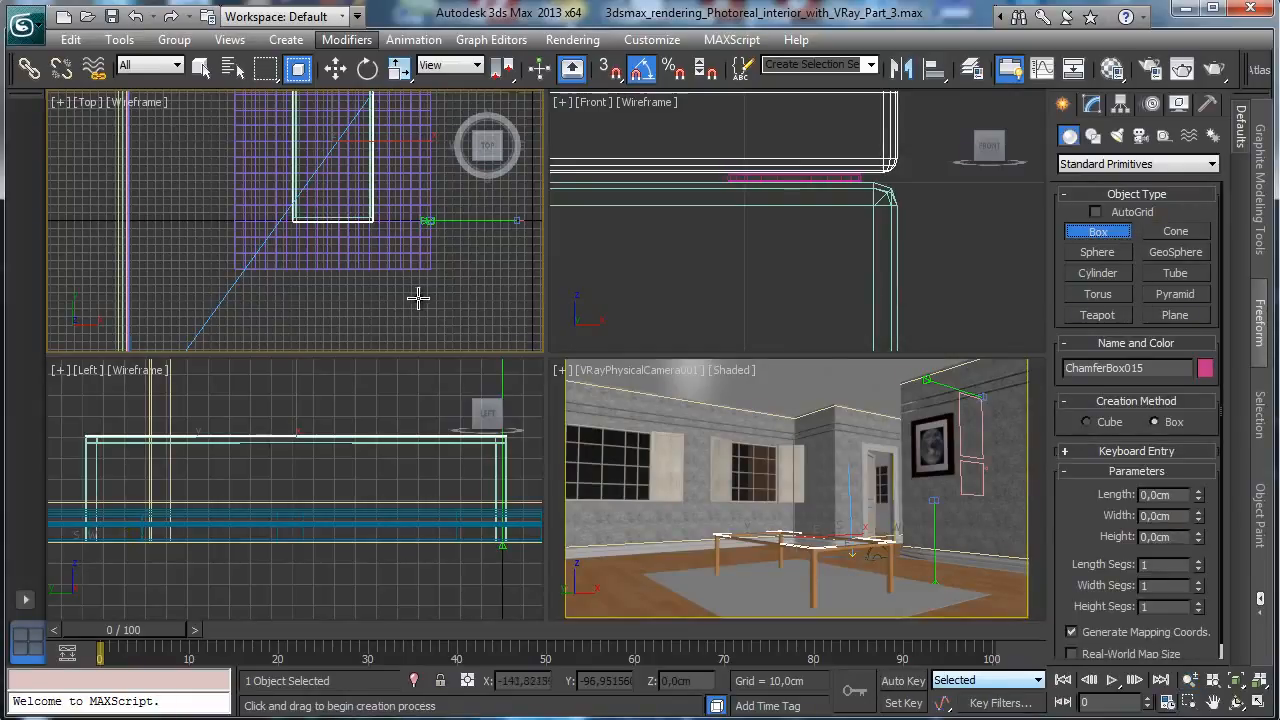
left_click(1213, 703)
left_click_drag(461, 247, 434, 323)
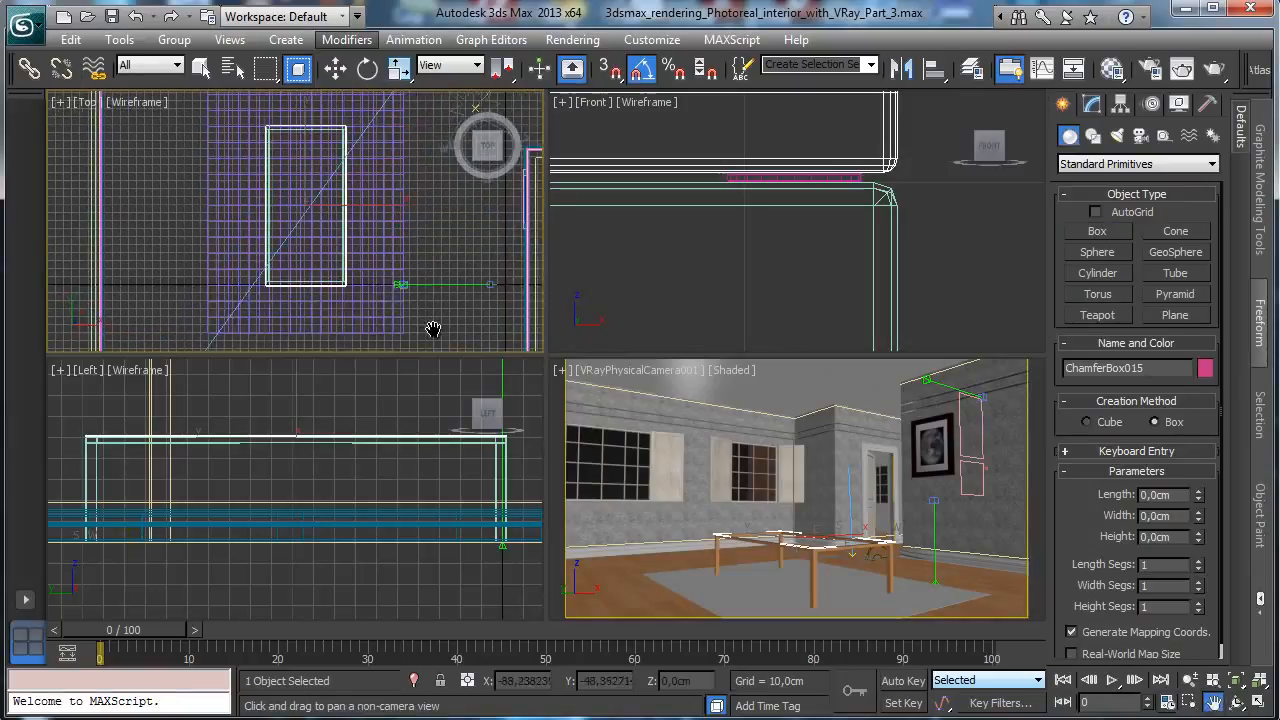
left_click(1097, 233)
key("alt+w")
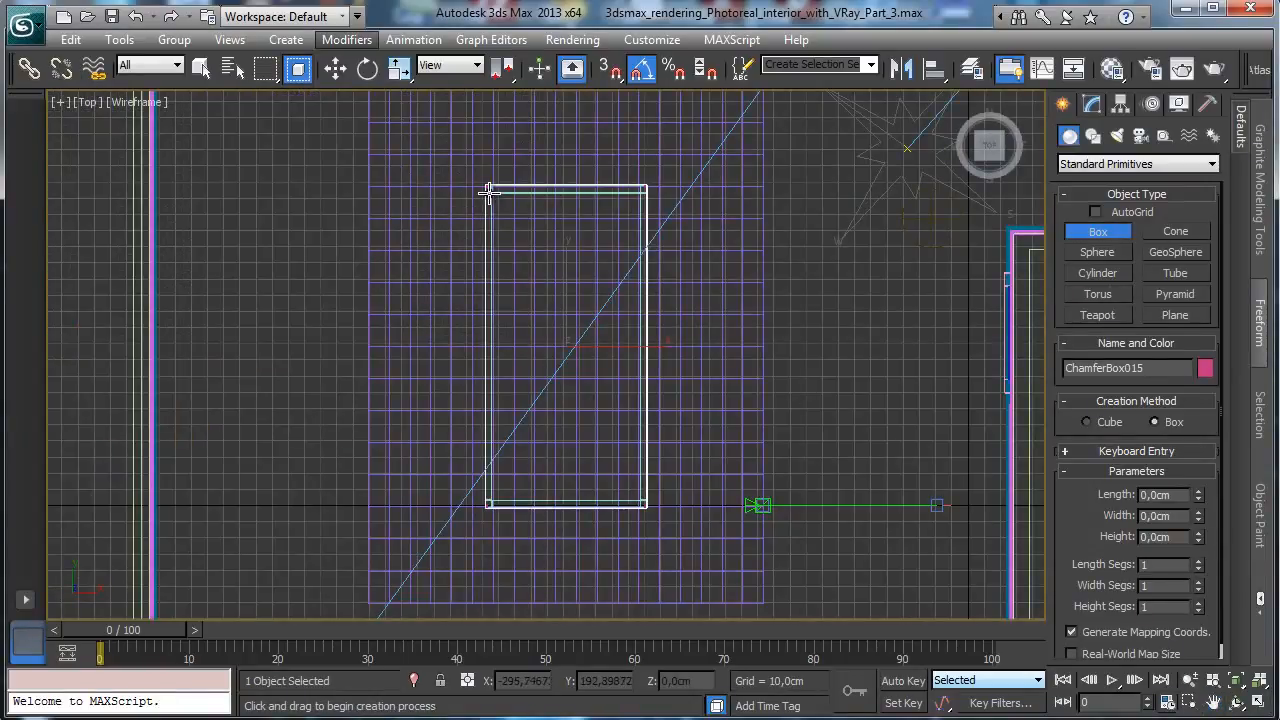
left_click_drag(490, 190, 640, 500)
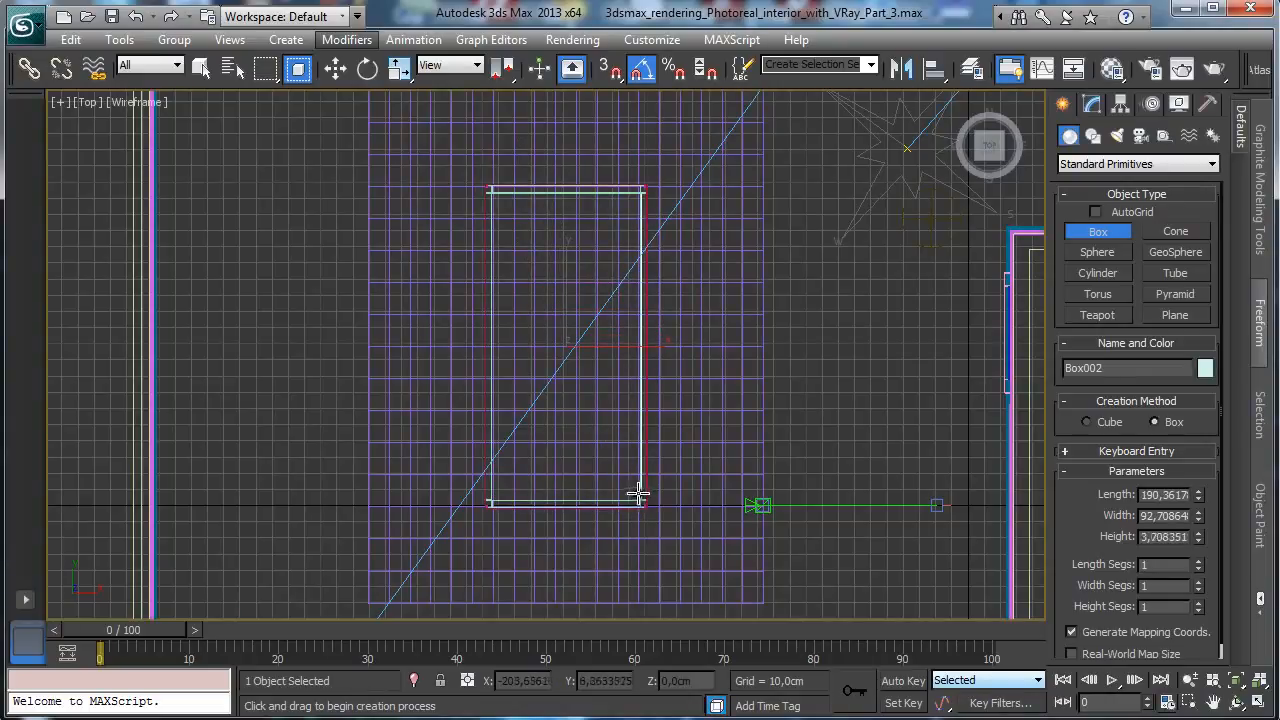
left_click(771, 491)
left_click(1251, 704)
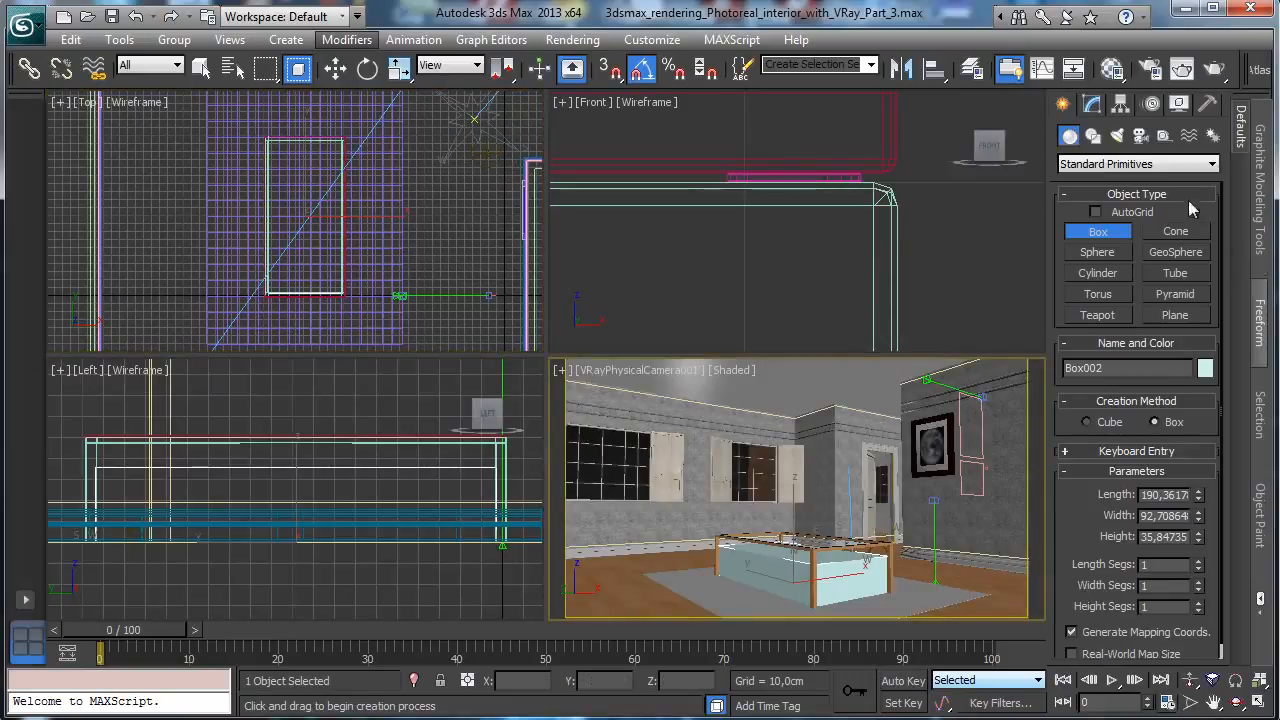
Flatten the new box under the table into a thin board by reducing its height to about 1,43 cm
left_click(1088, 107)
left_click_drag(1198, 335, 1198, 370)
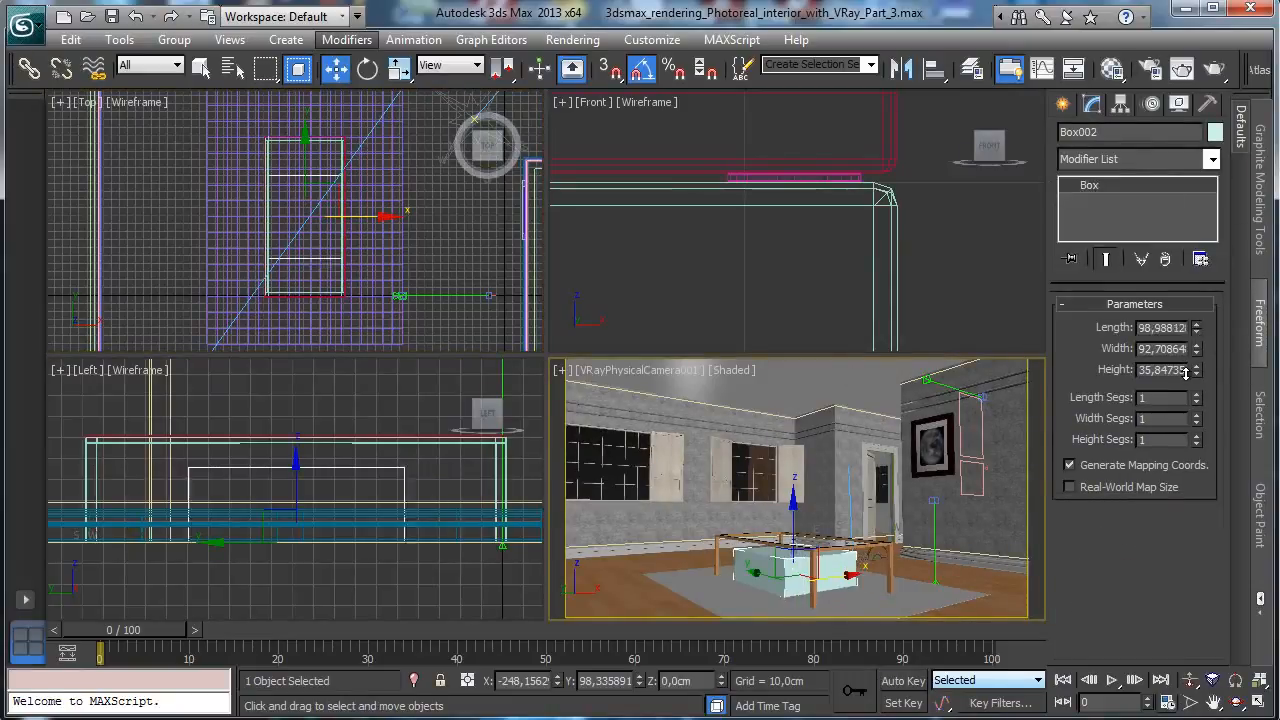
left_click(135, 16)
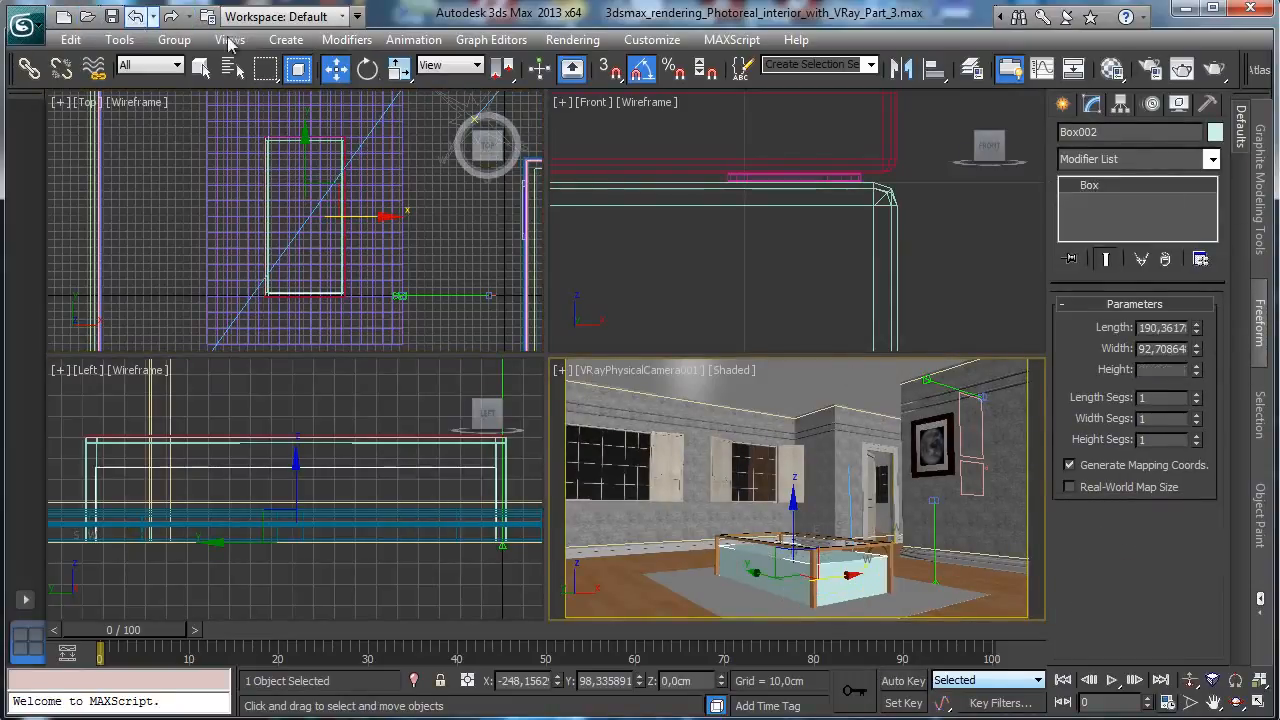
left_click_drag(1196, 370, 1188, 445)
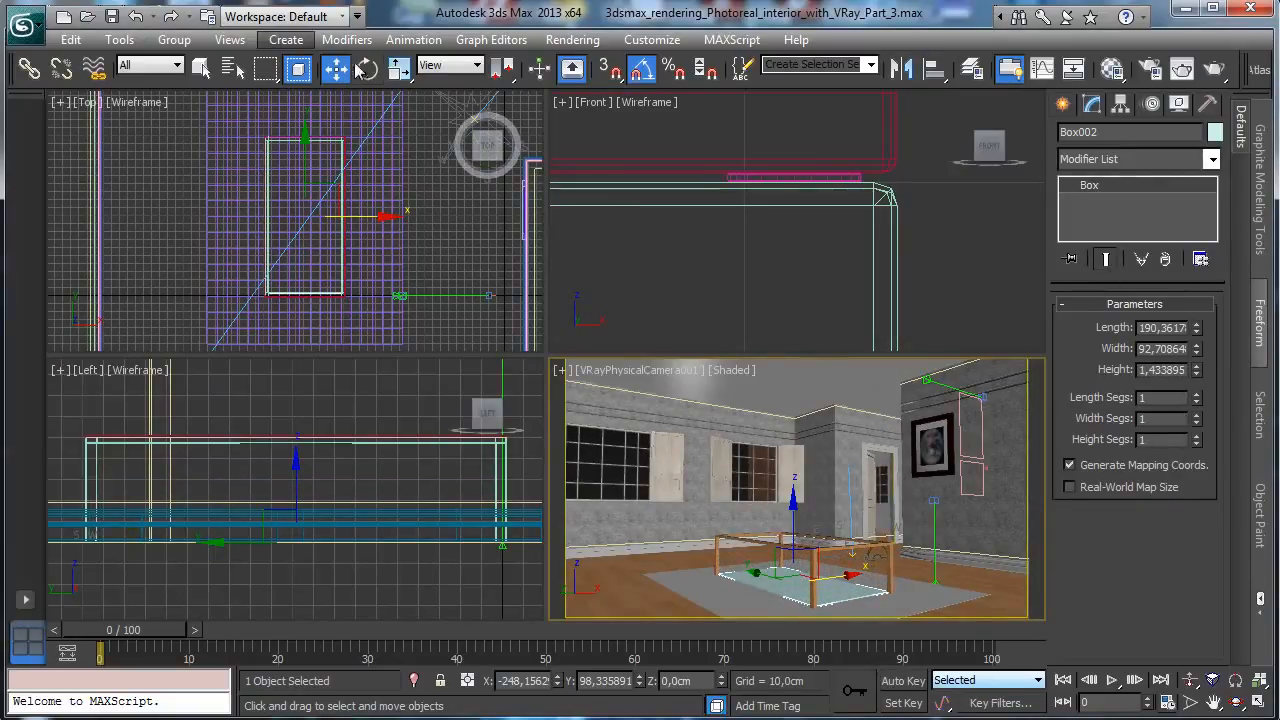
Raise the thin board between the table legs to a Z position of about 16,7 cm as a lower shelf
right_click(886, 490)
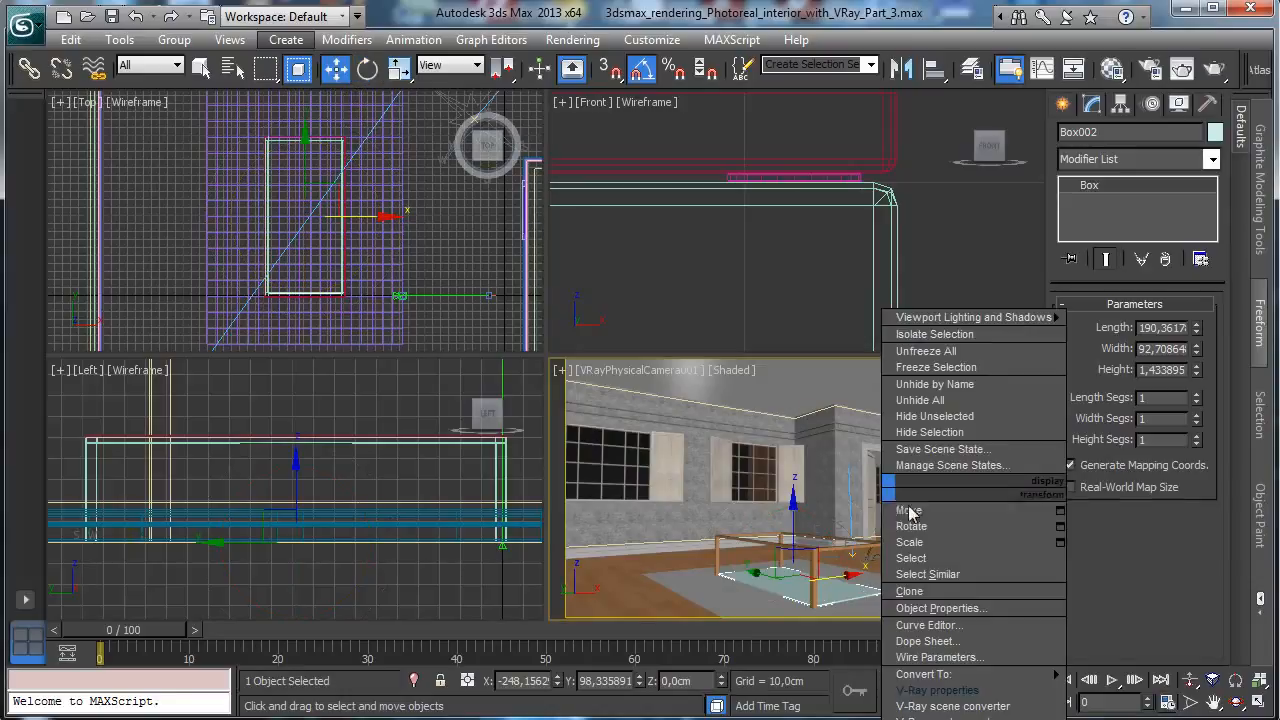
left_click(1252, 704)
left_click(1259, 703)
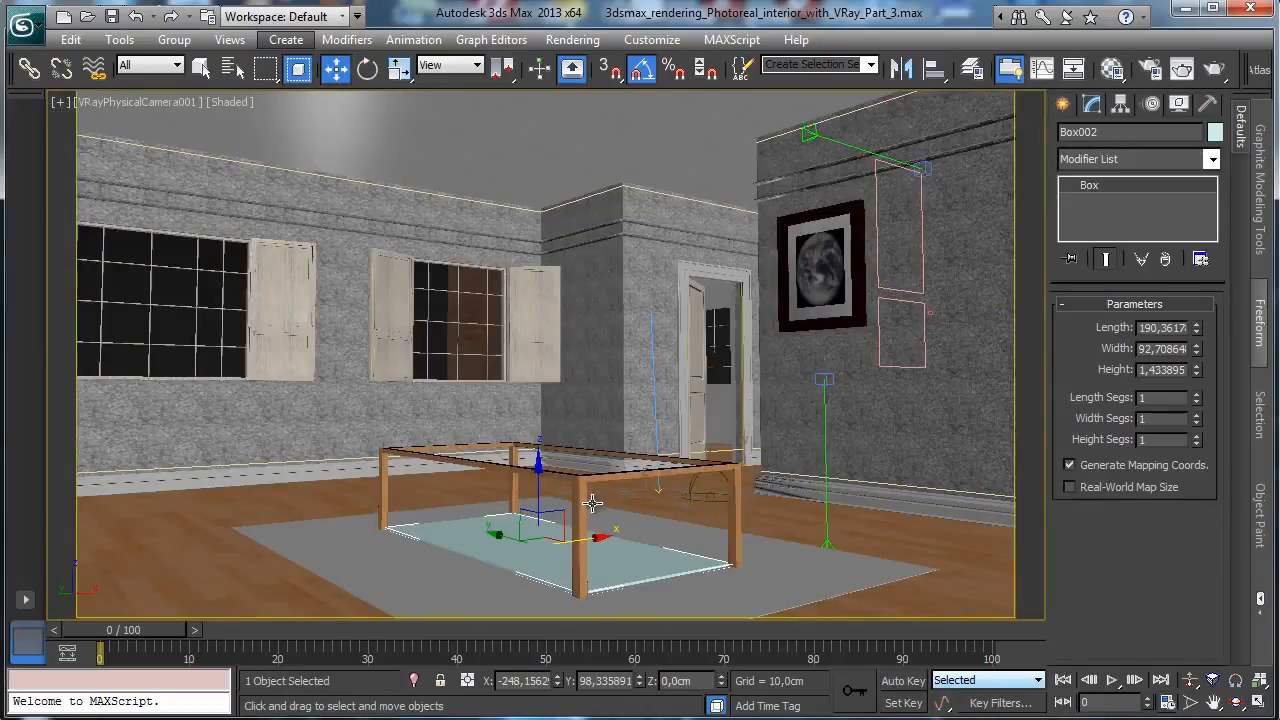
left_click_drag(532, 493, 555, 460)
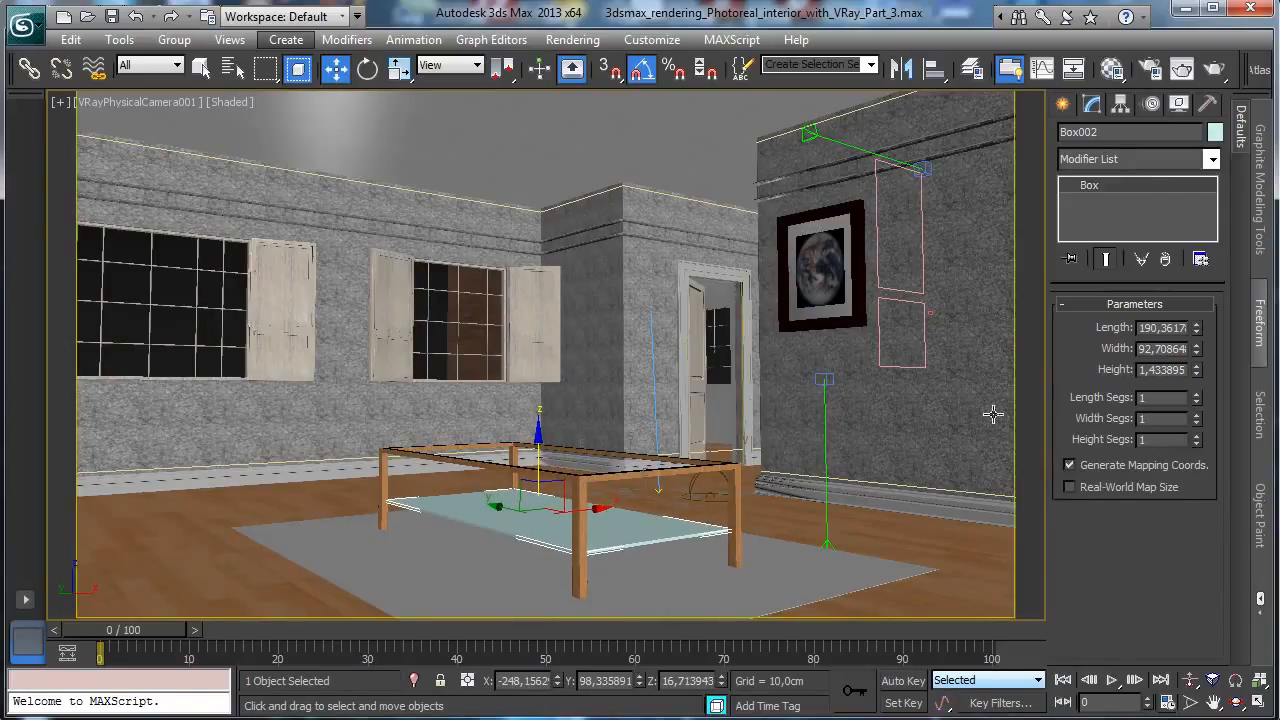
Set the shelf board's height to 2 cm and convert it to an Editable Poly
double_click(1170, 371)
type("2")
key("Return")
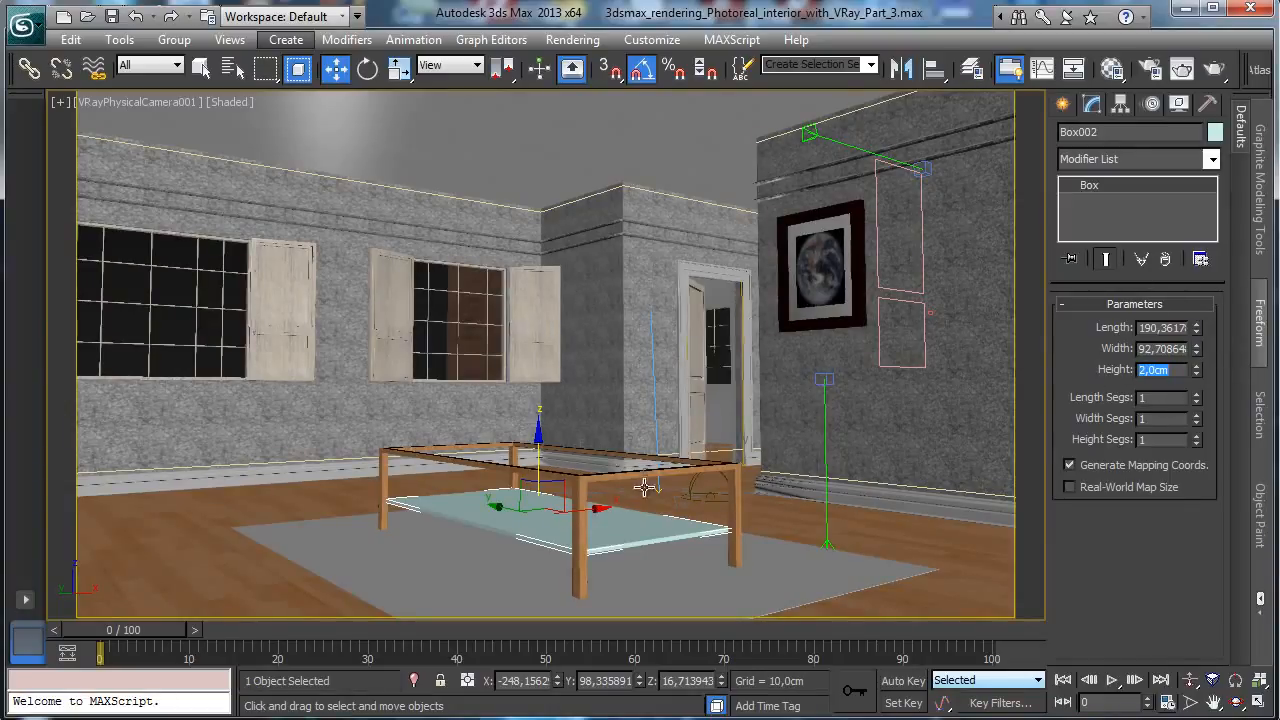
right_click(616, 500)
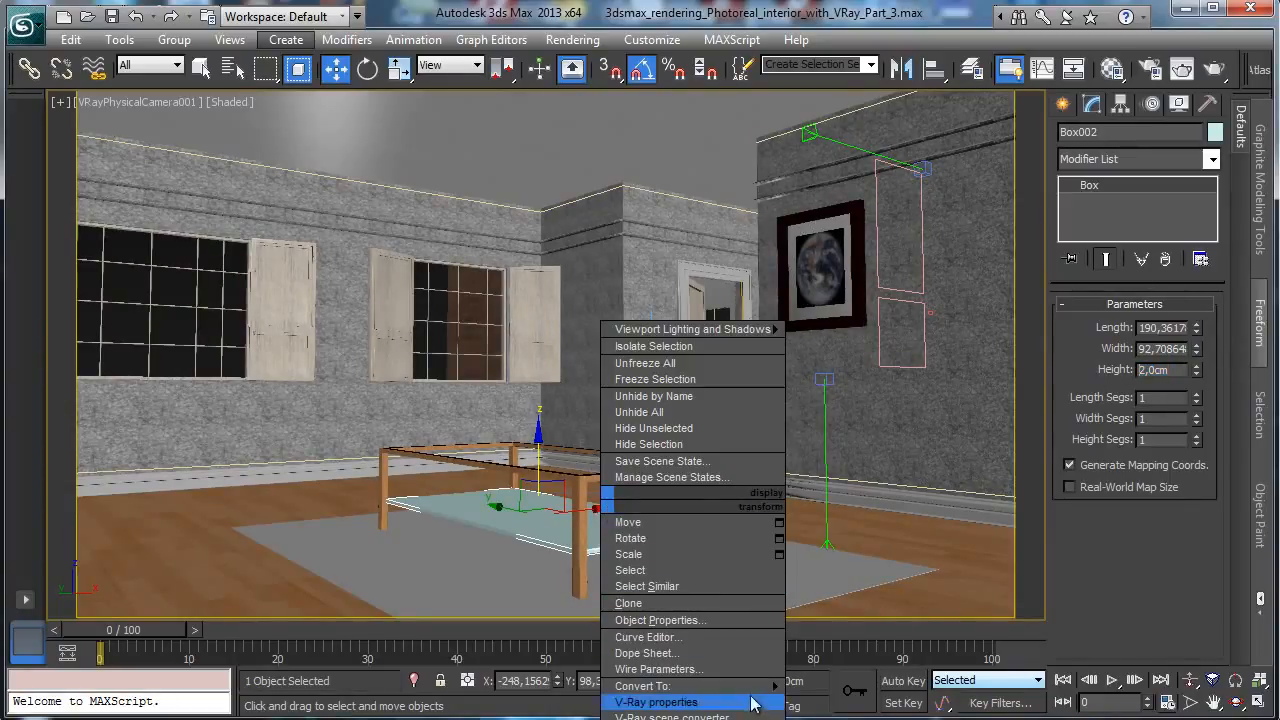
mouse_move(740, 686)
left_click(851, 703)
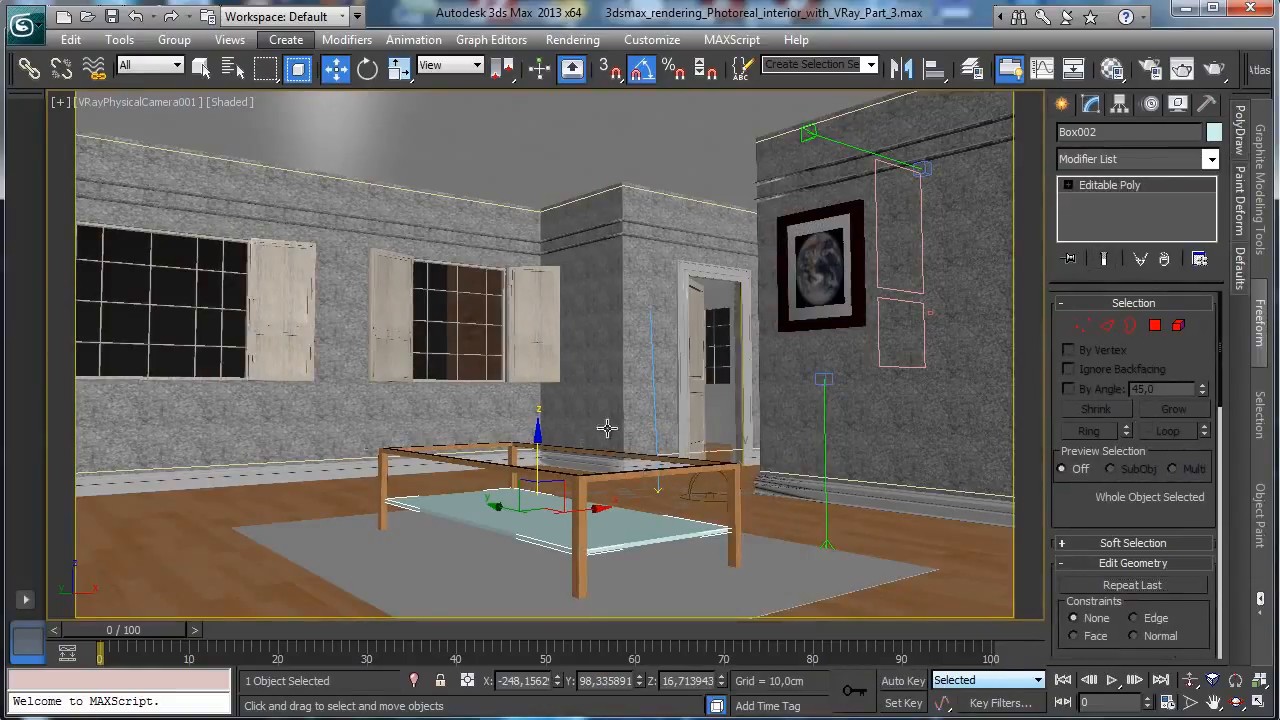
Chamfer all edges of the shelf board by 0,25 cm with 1 segment and leave edge editing
key("2")
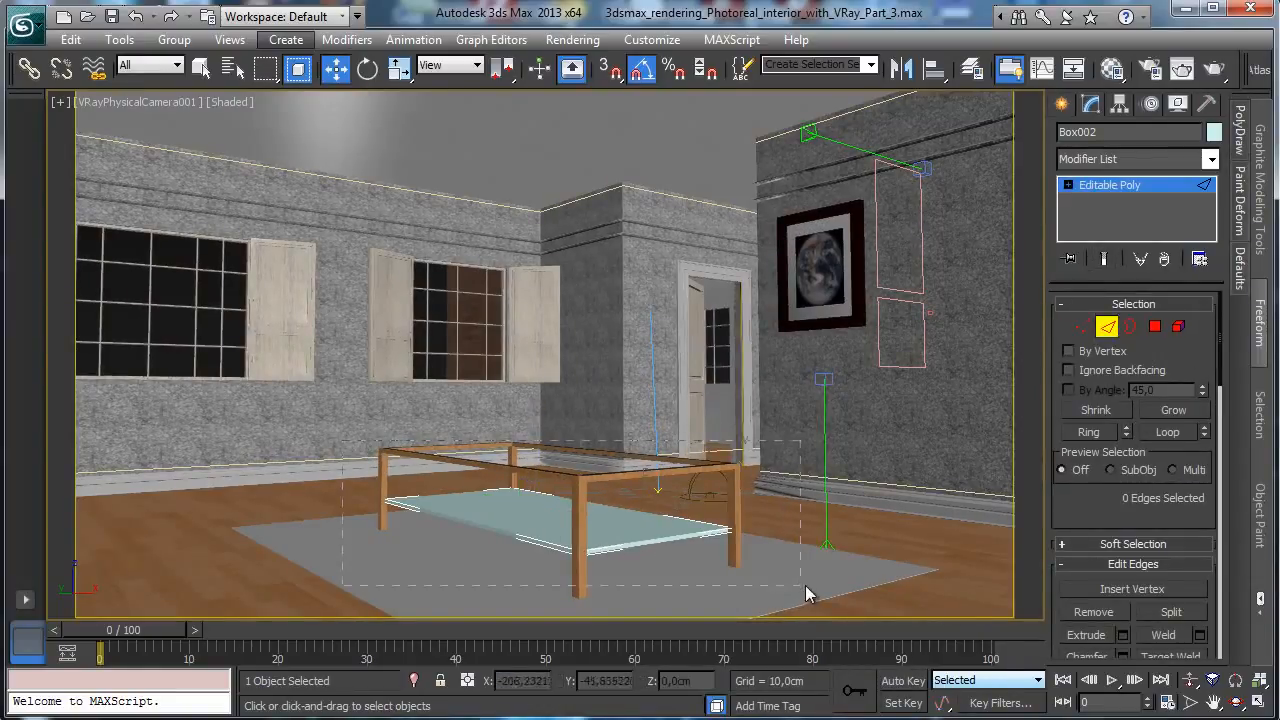
key("ctrl+a")
scroll(1160, 490, "down", 4)
left_click(1122, 466)
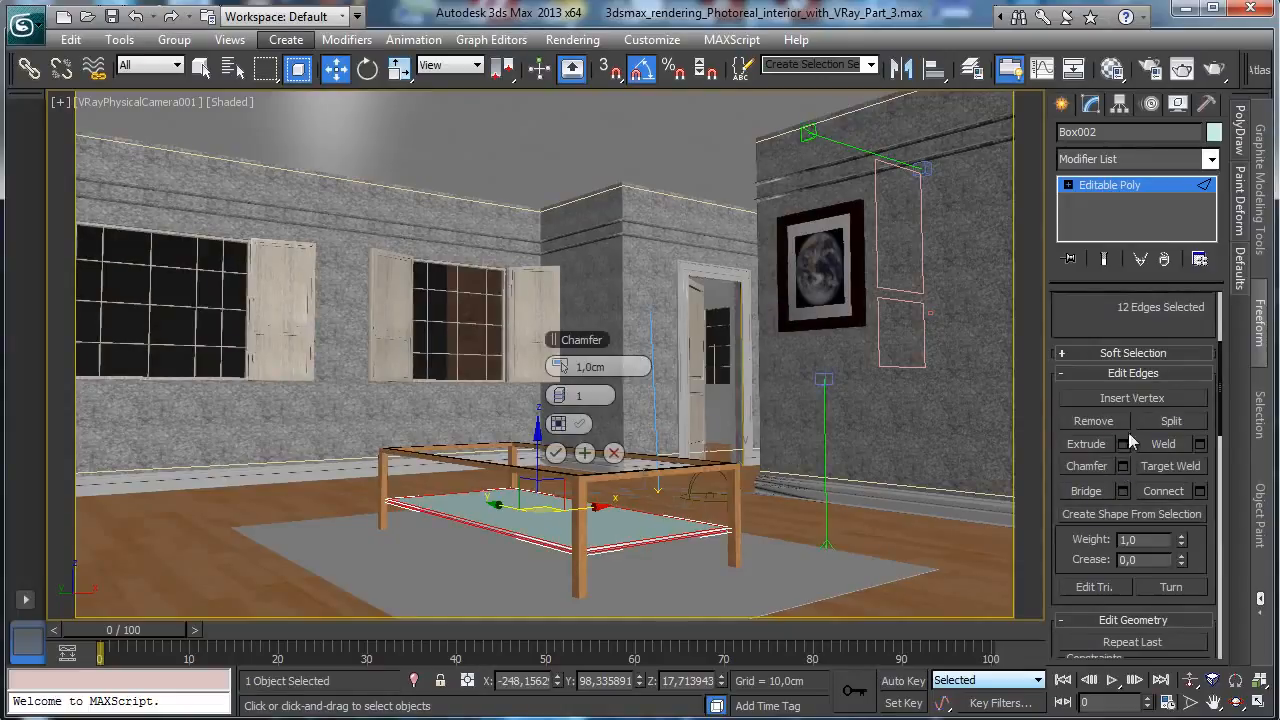
type("0")
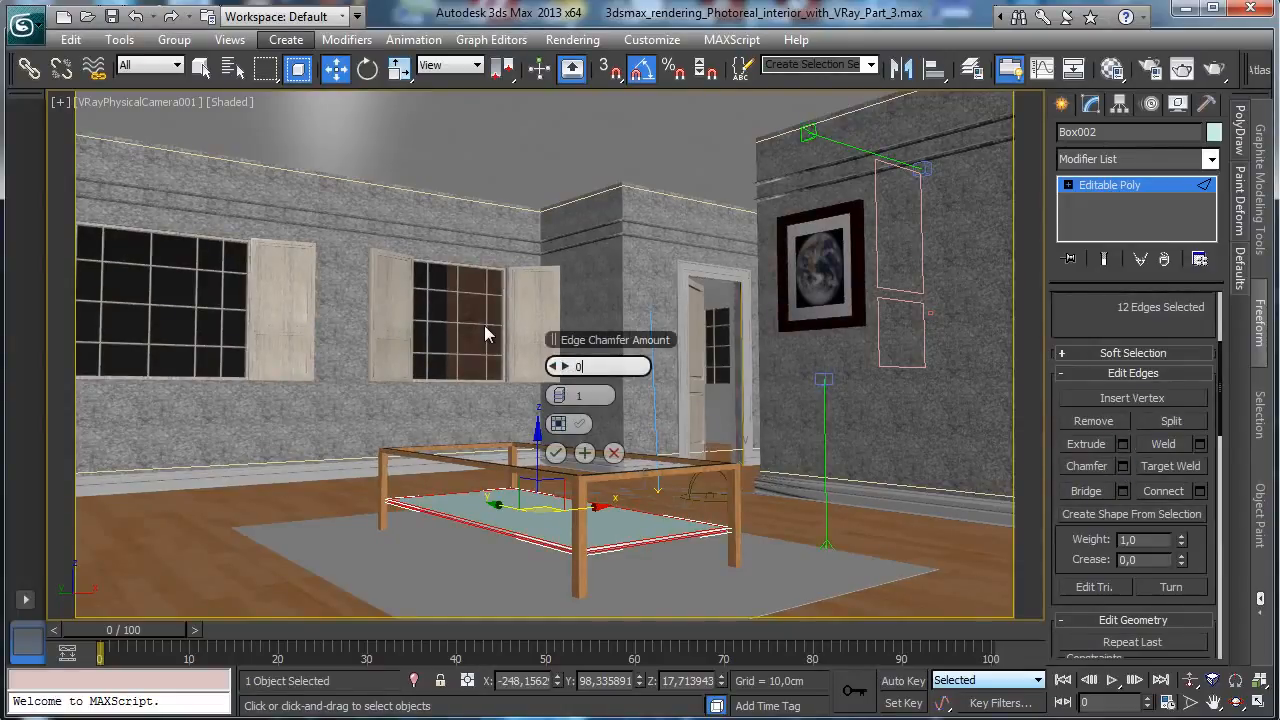
type(",25")
key("Return")
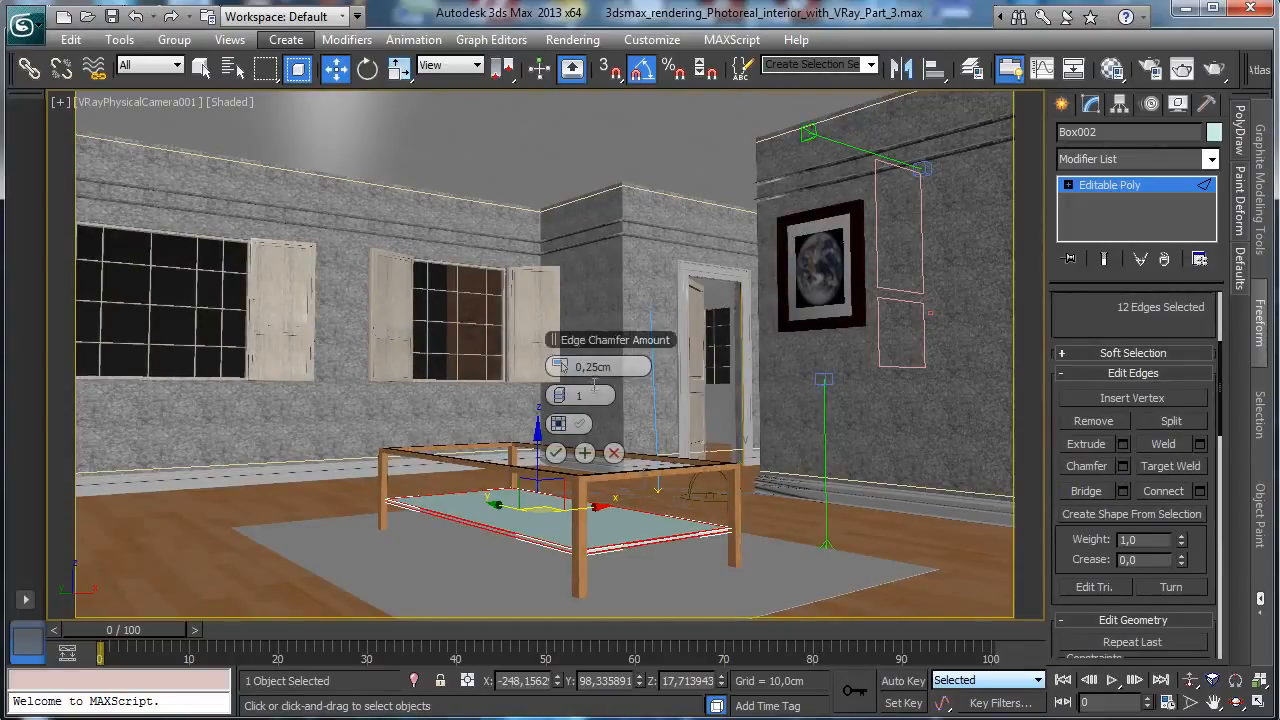
left_click(555, 452)
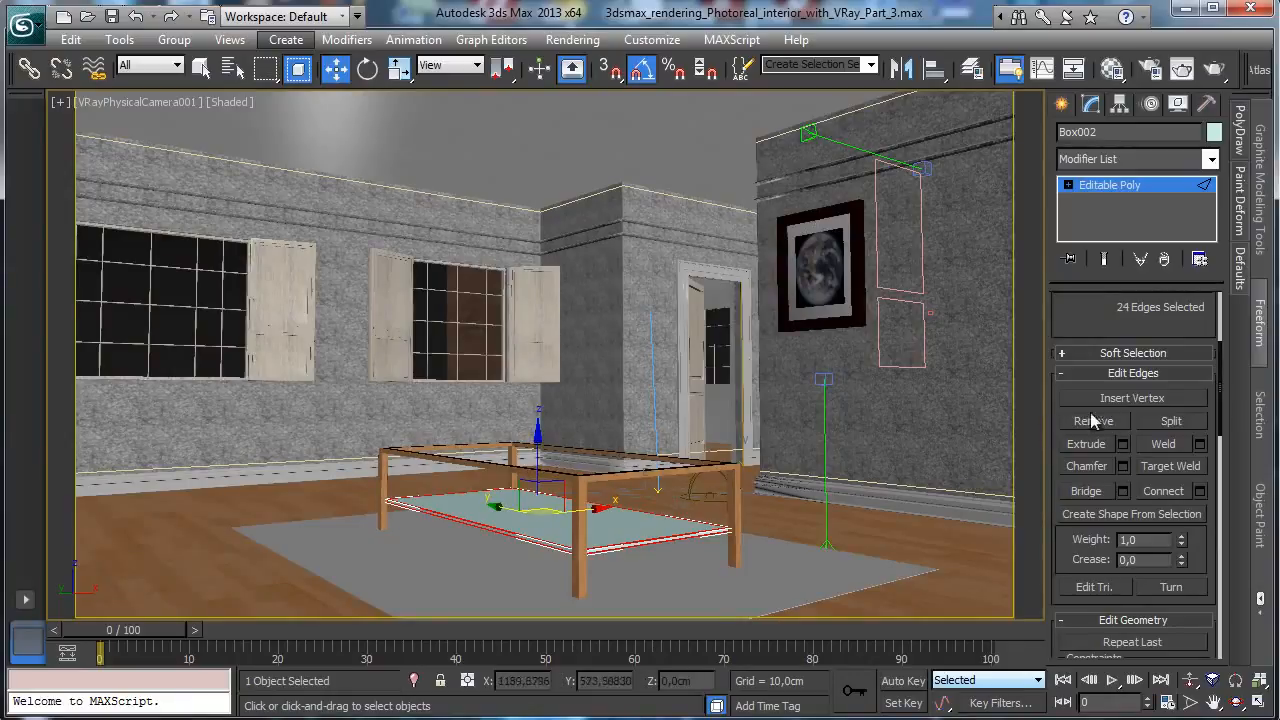
left_click(1130, 185)
Assign the Table center multi/sub-object material to the shelf board and close the Material Editor
left_click(1112, 68)
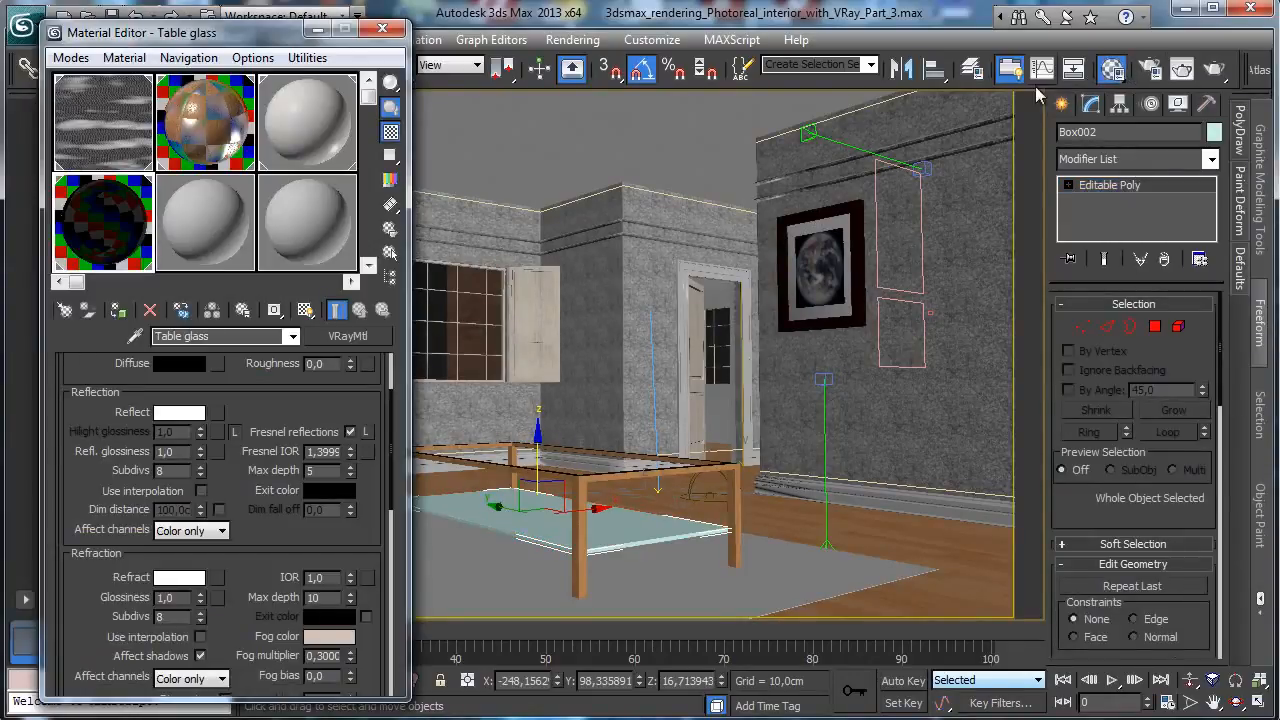
left_click(214, 155)
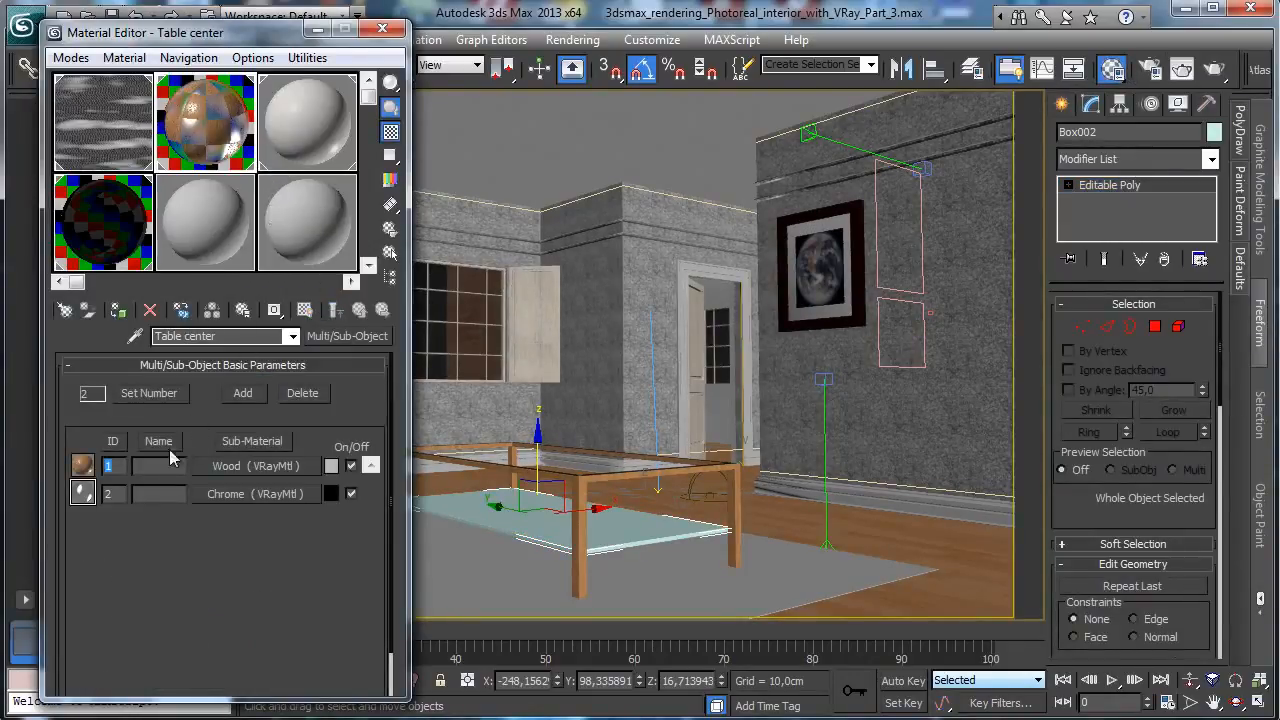
left_click(118, 310)
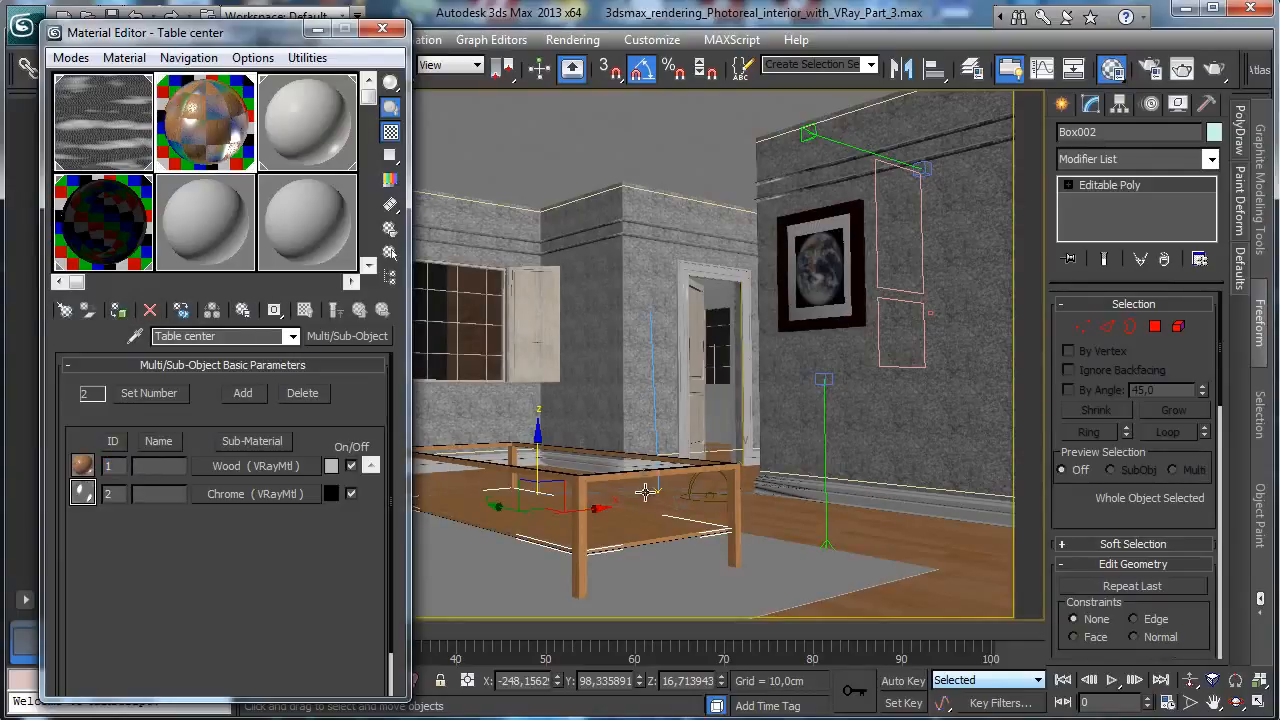
left_click(382, 28)
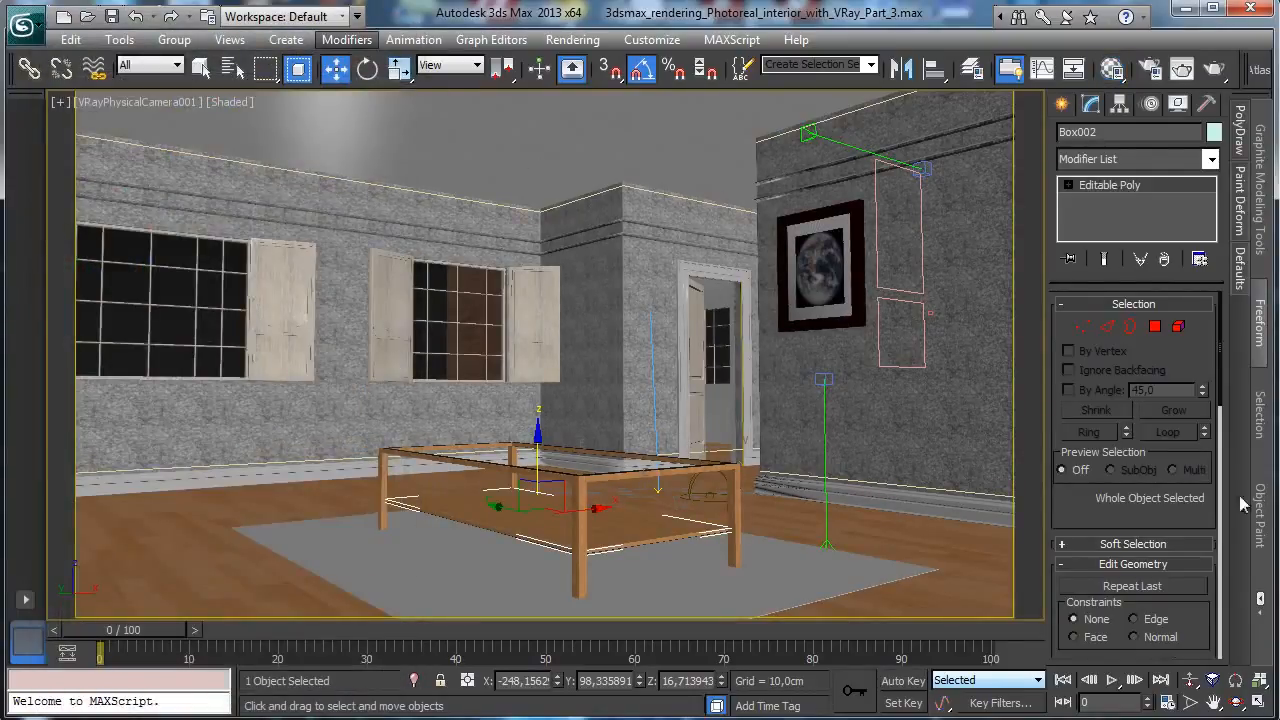
Create a ChamferBox around the table's upper-right leg in the top view, about 5,5 cm long, 4,7 cm wide and 0,25 cm high
left_click(1256, 703)
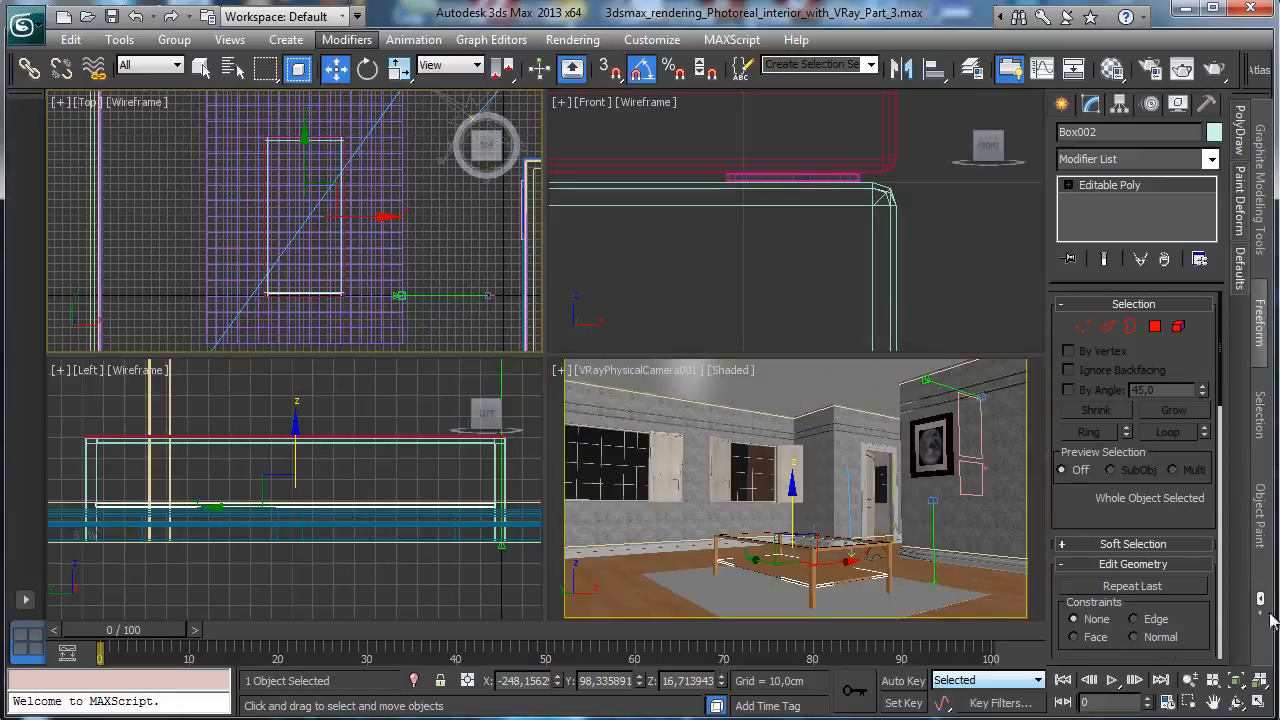
left_click(1236, 681)
left_click(1259, 703)
left_click(1189, 703)
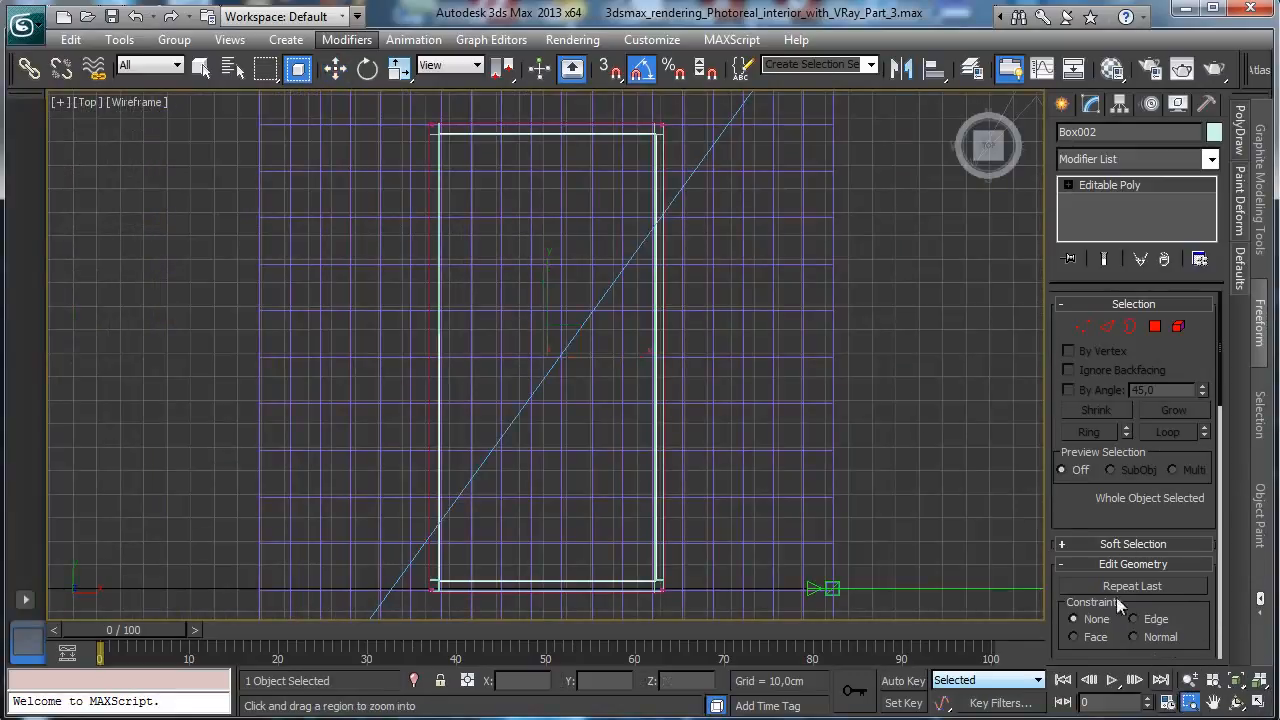
left_click_drag(660, 120, 681, 158)
left_click_drag(403, 149, 638, 370)
left_click(1062, 104)
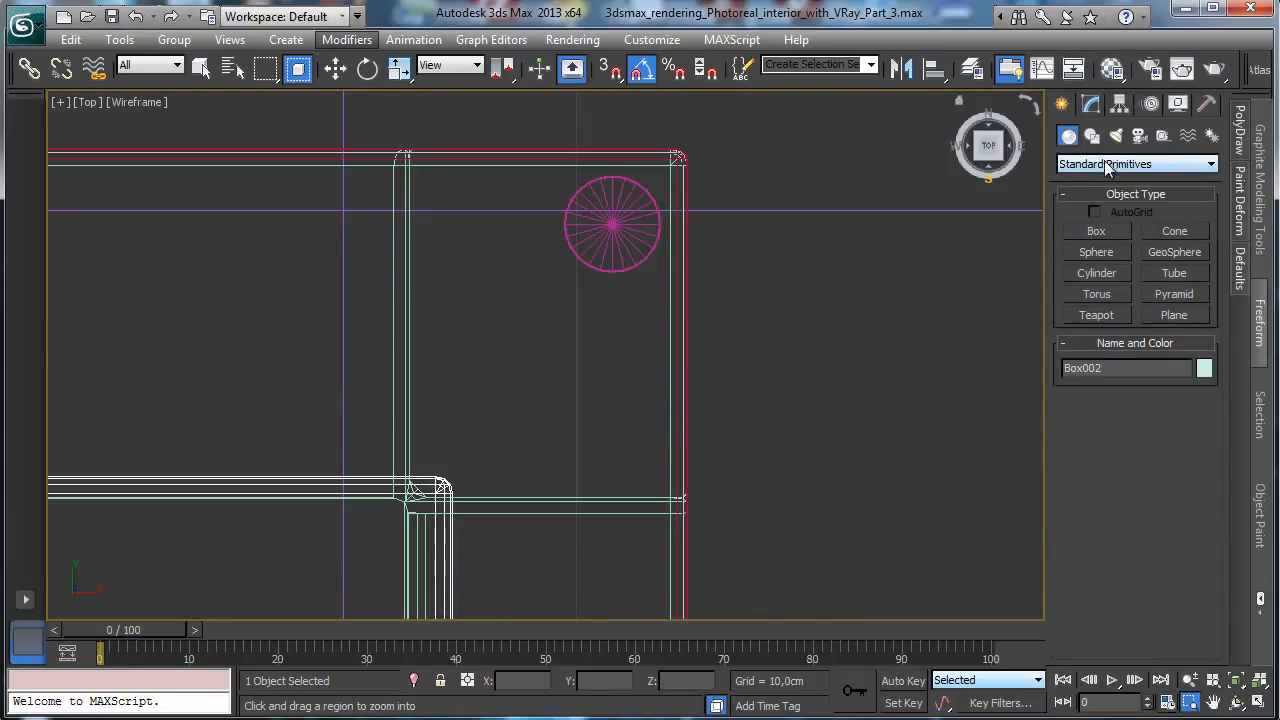
left_click(1097, 232)
left_click(1105, 164)
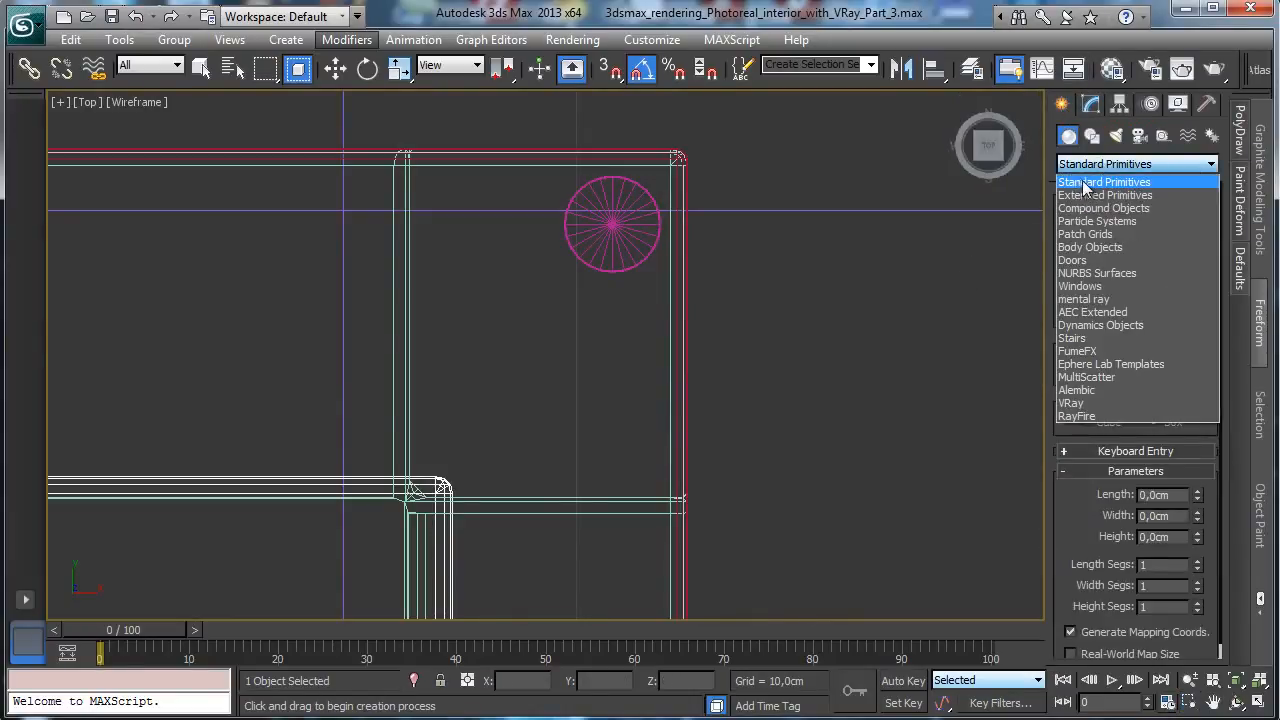
left_click(1097, 210)
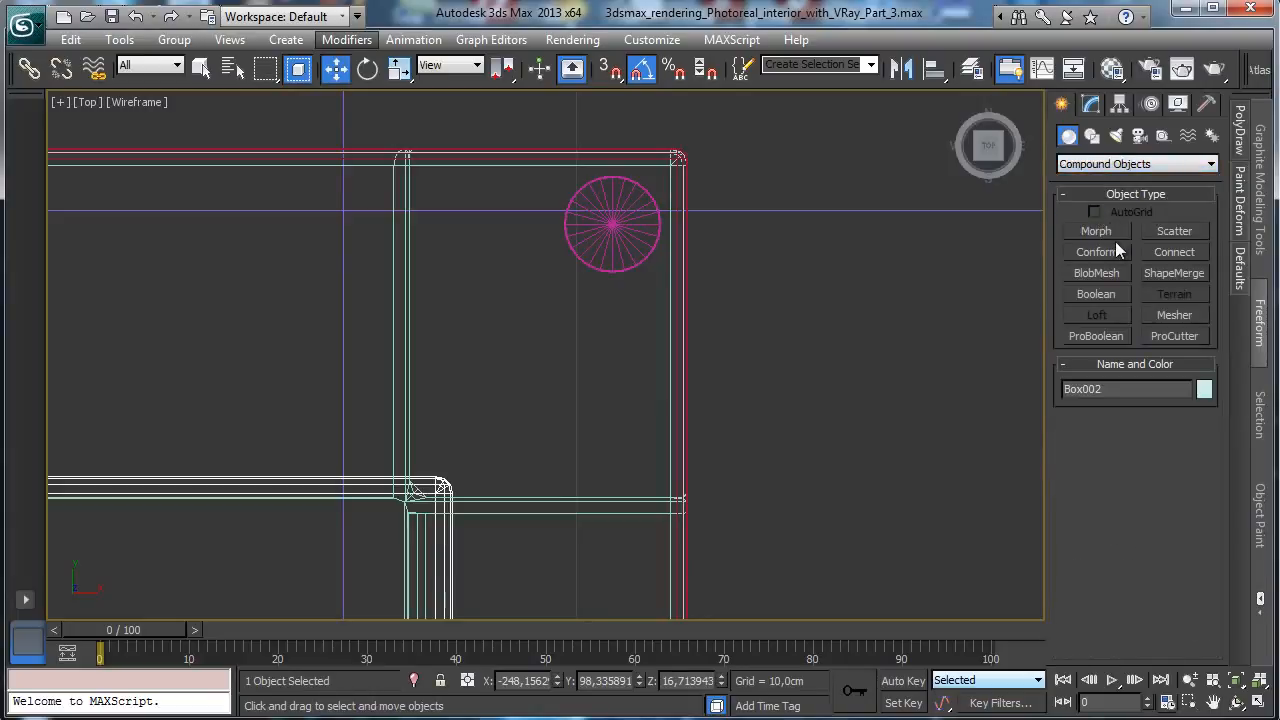
left_click(1083, 168)
left_click(1110, 191)
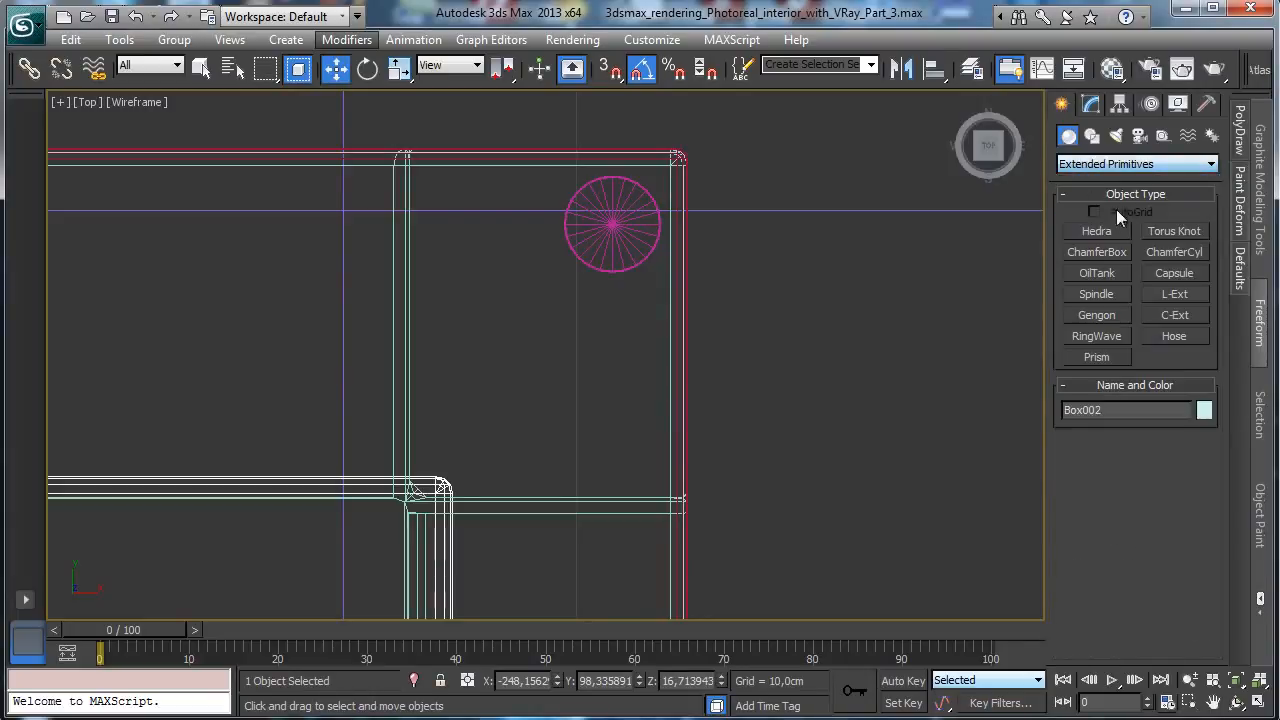
left_click(1096, 252)
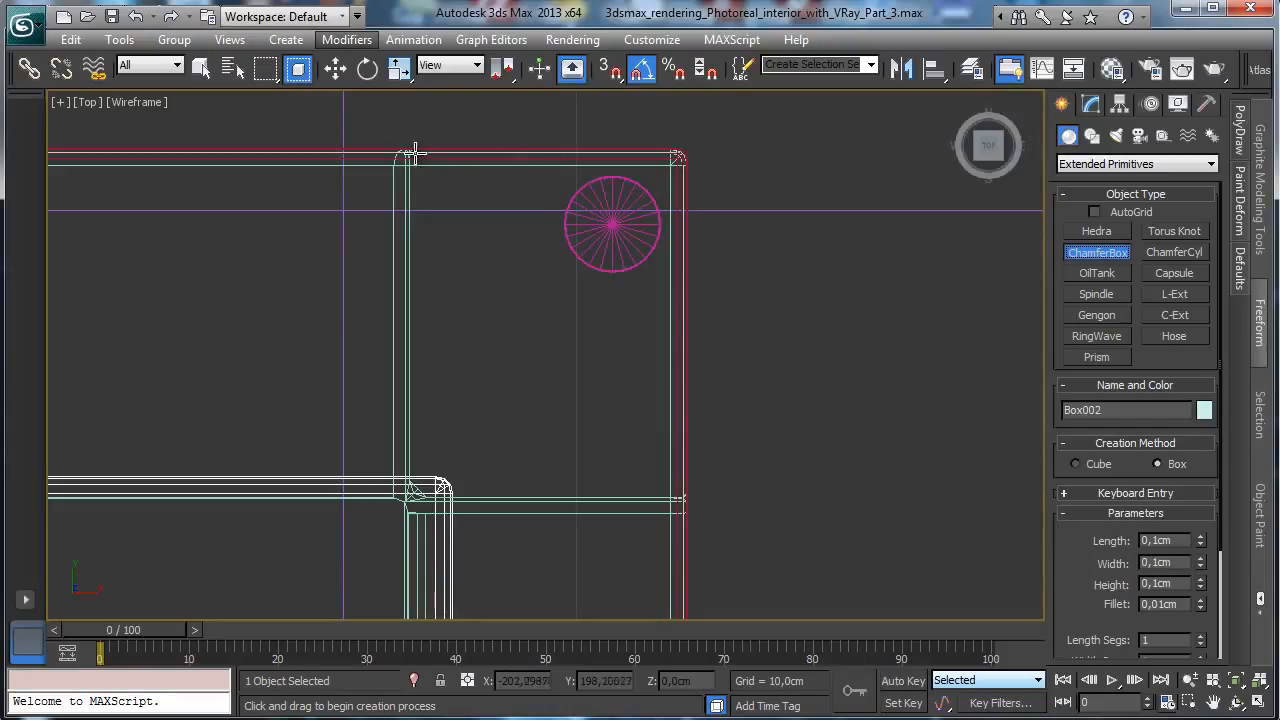
left_click_drag(378, 142, 487, 318)
left_click_drag(525, 373, 701, 515)
left_click(701, 505)
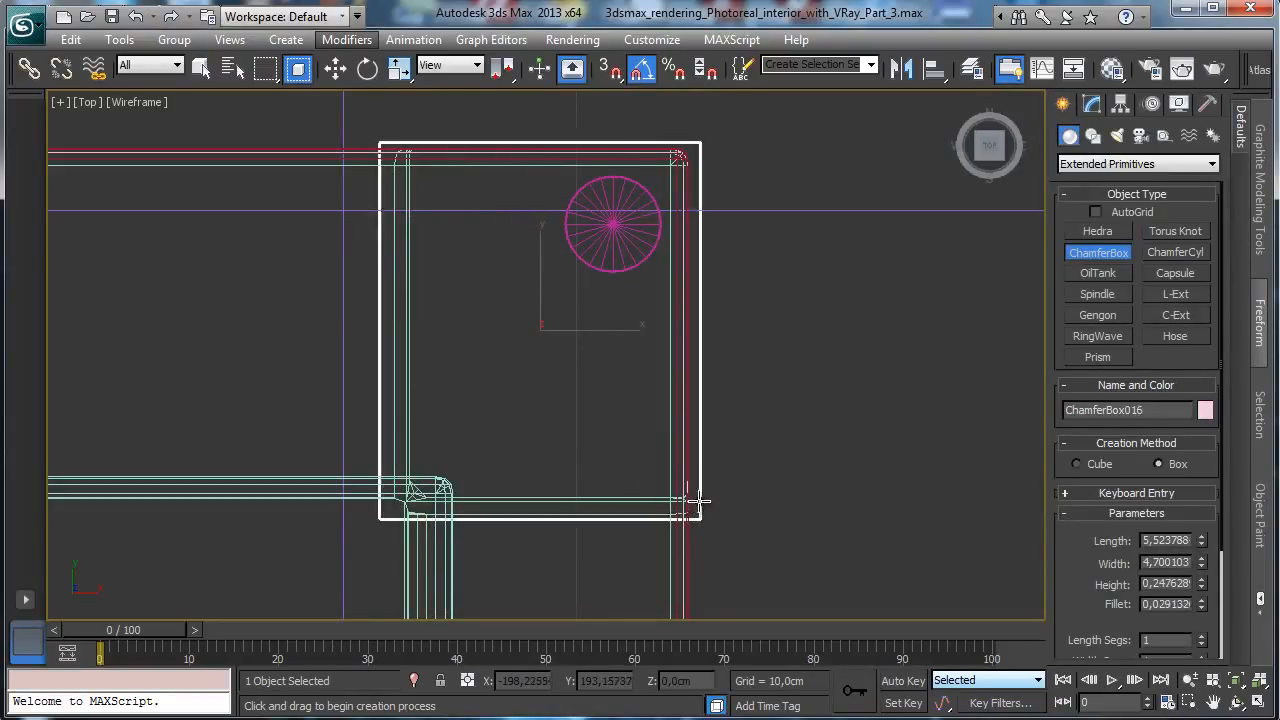
left_click(1092, 104)
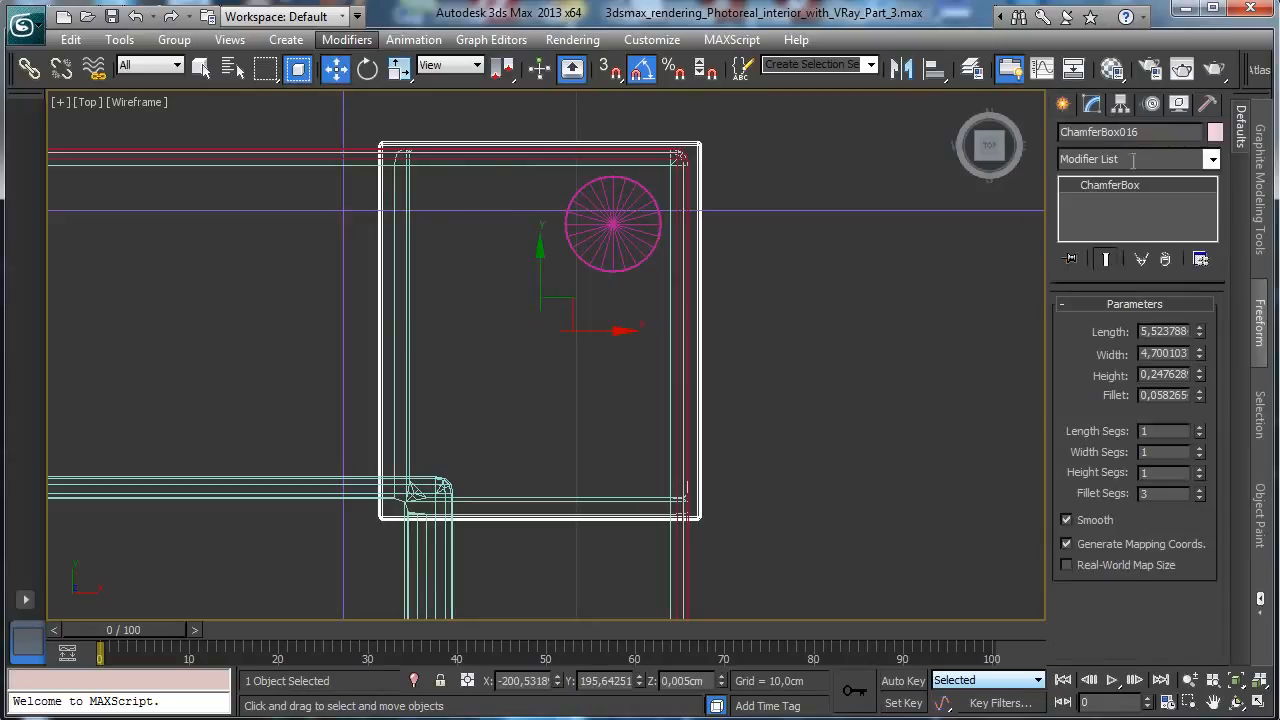
Raise the chamfer box to a Z position of about 16,6 cm at the lower shelf and set its height to about 2,25 cm
left_click(1257, 702)
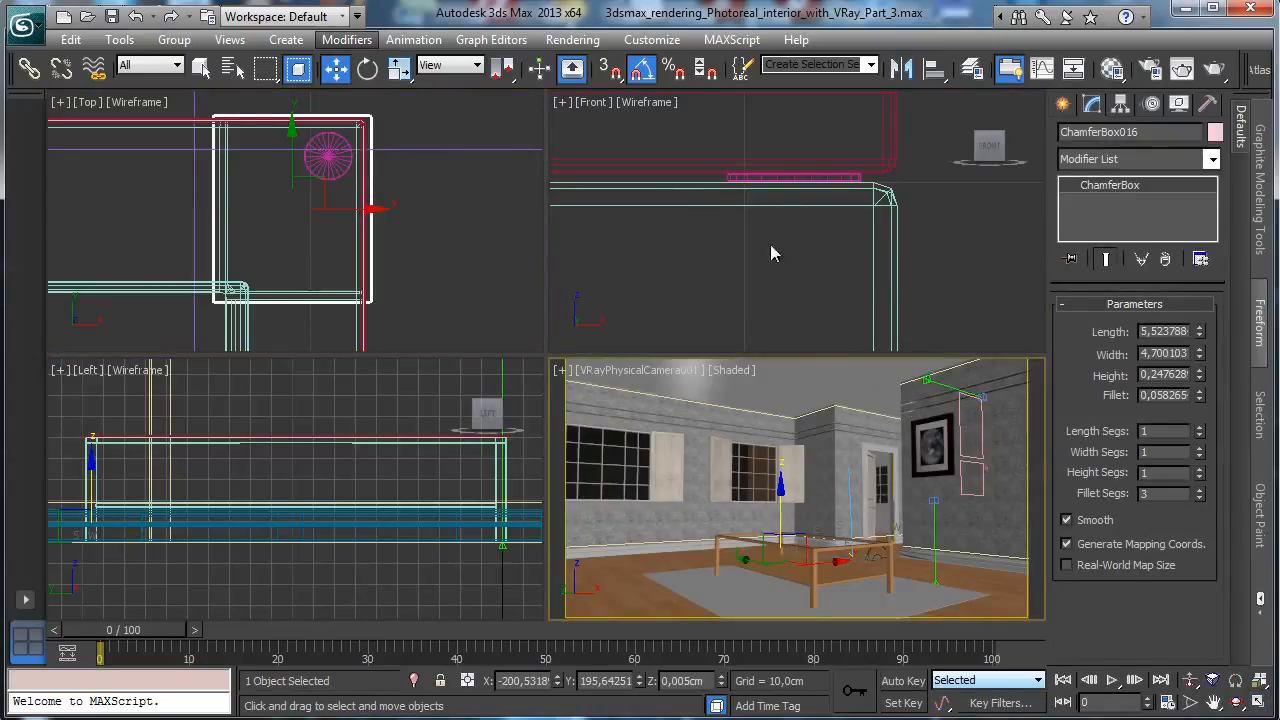
right_click(717, 250)
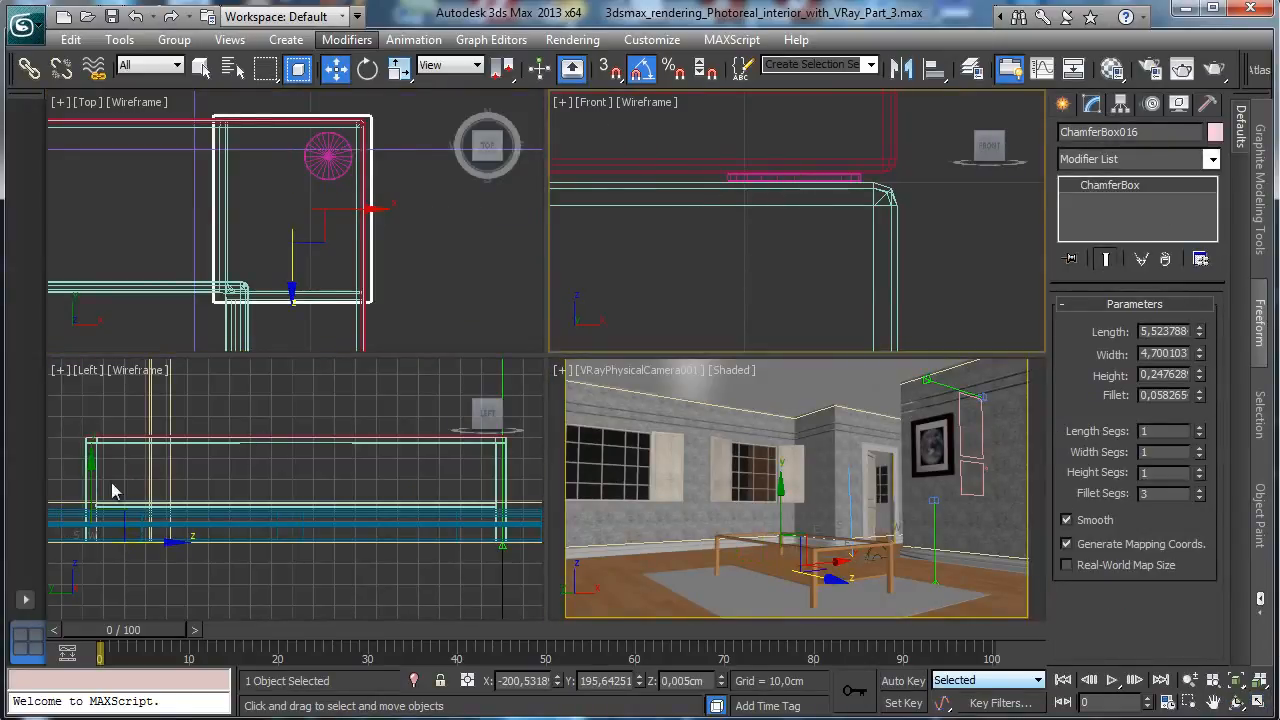
left_click_drag(92, 486, 104, 449)
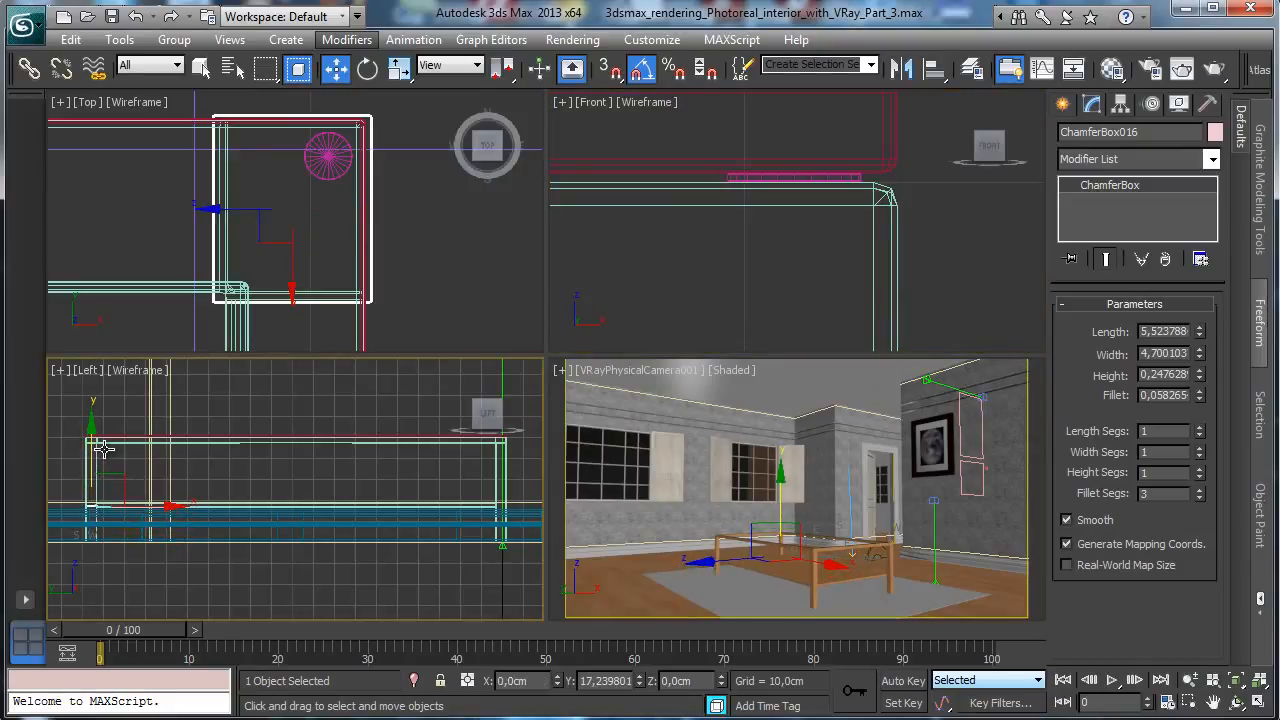
right_click(978, 344)
left_click(1237, 680)
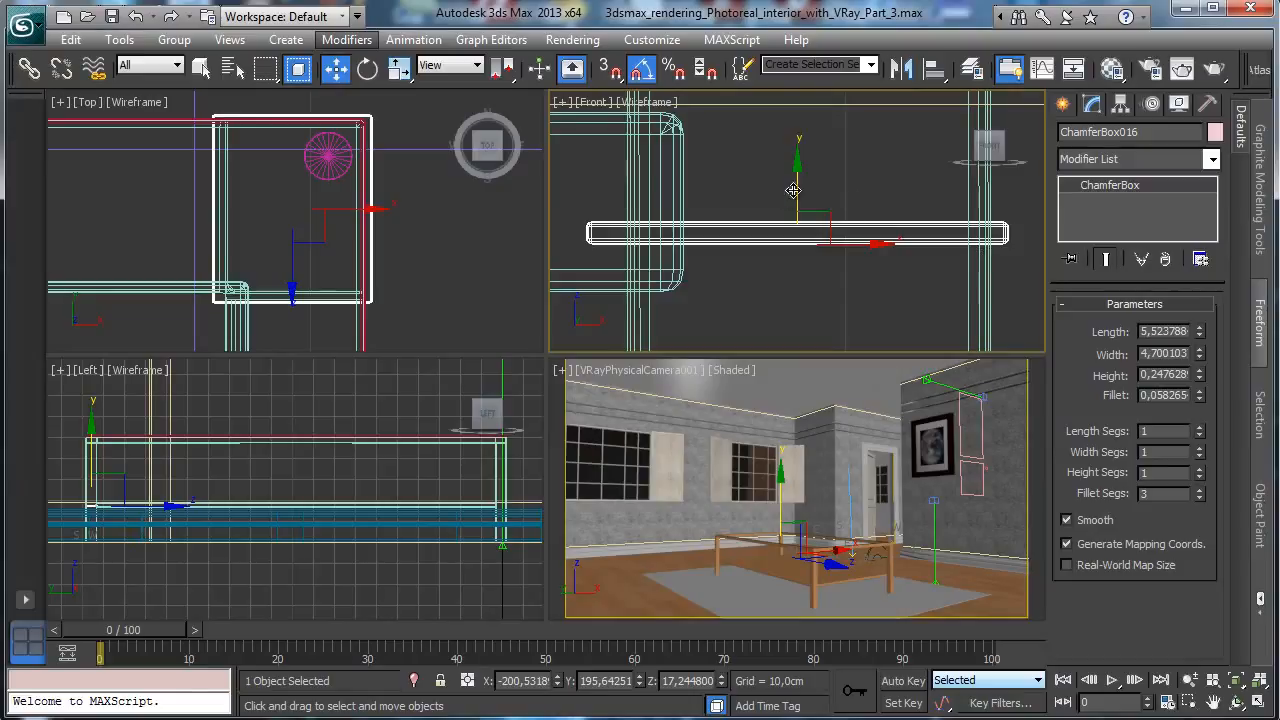
left_click_drag(790, 192, 787, 250)
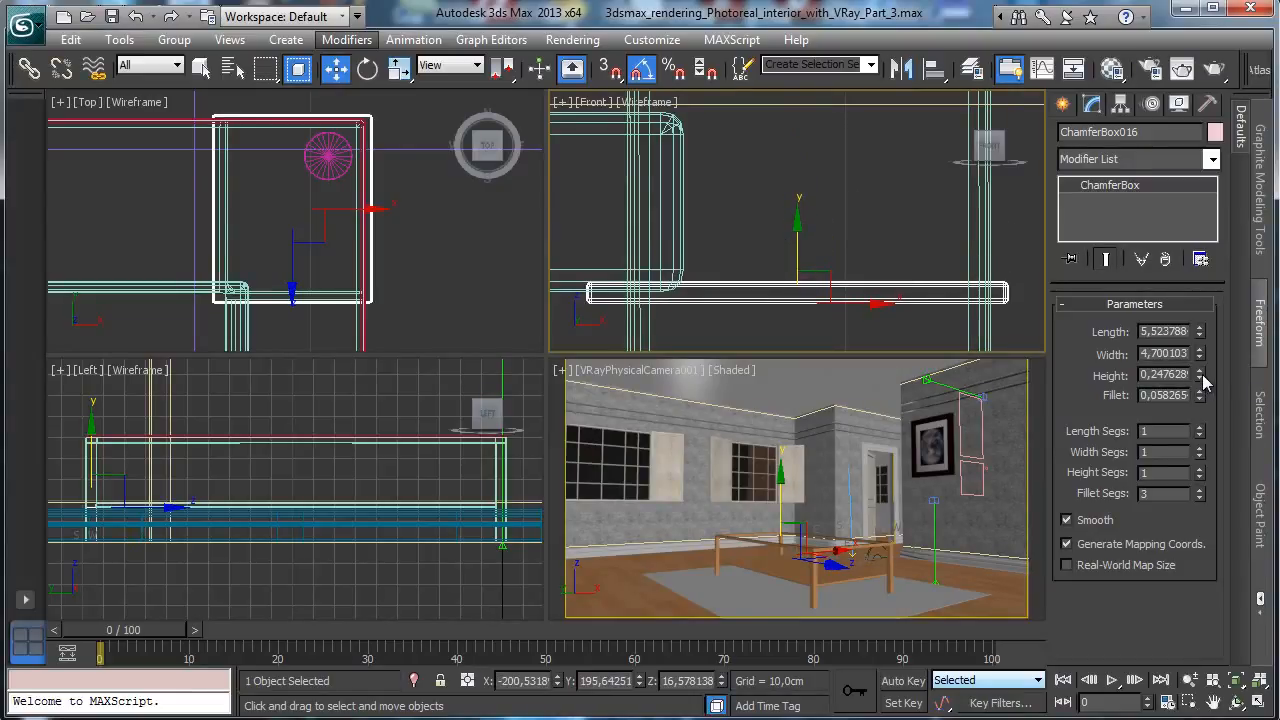
left_click_drag(1203, 376, 1221, 173)
left_click(778, 459)
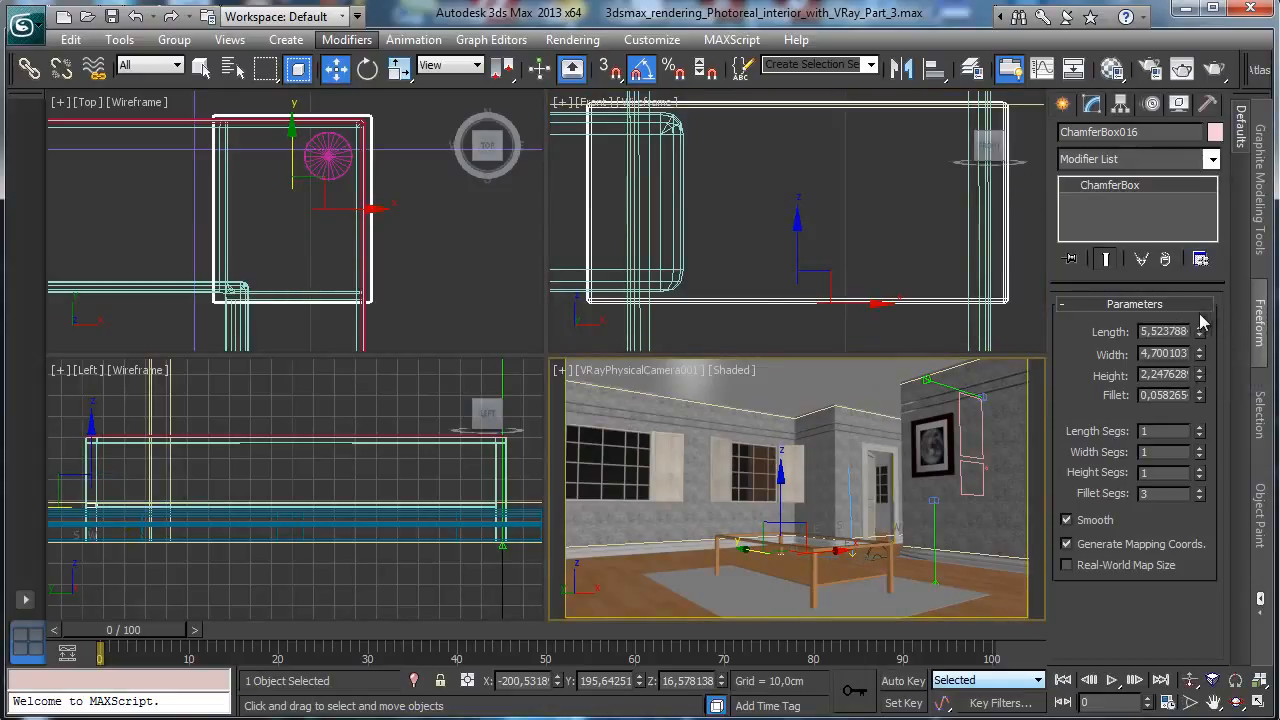
Add a Material modifier with material ID 2 to the chamfer box and give it the Table center multi/sub-object material
left_click(1211, 160)
left_click_drag(1213, 230, 1217, 549)
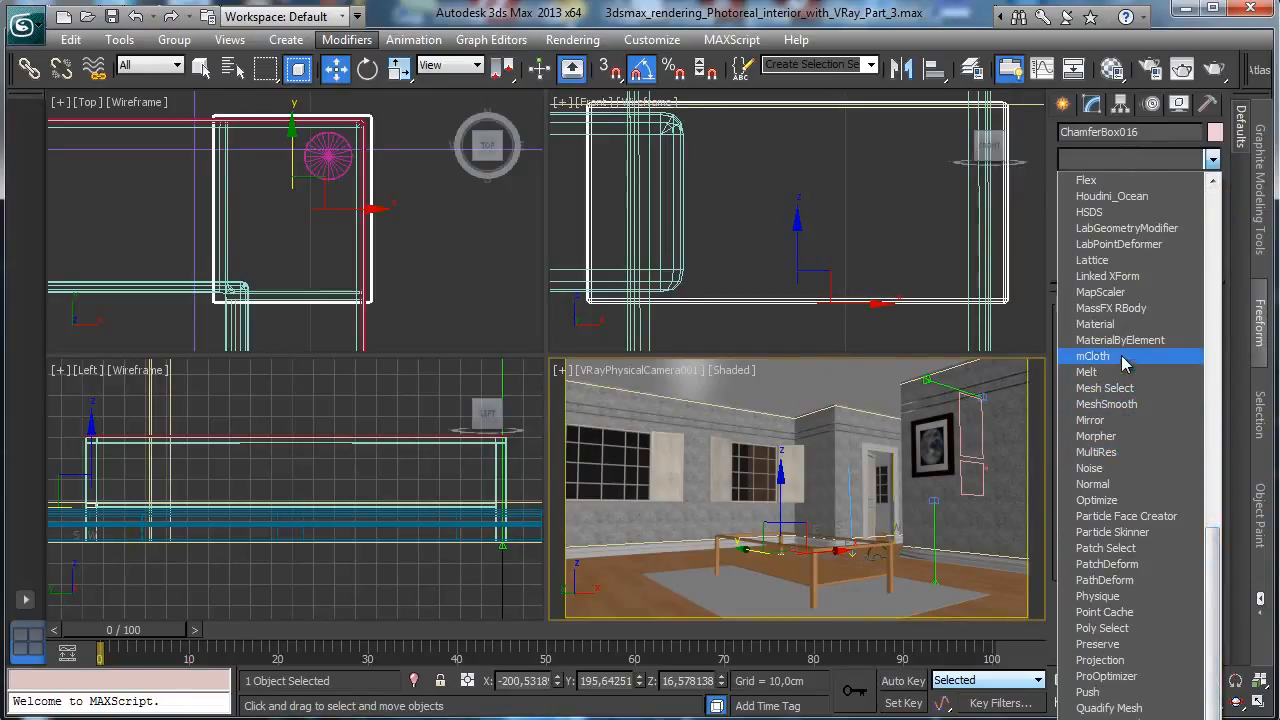
left_click(1100, 324)
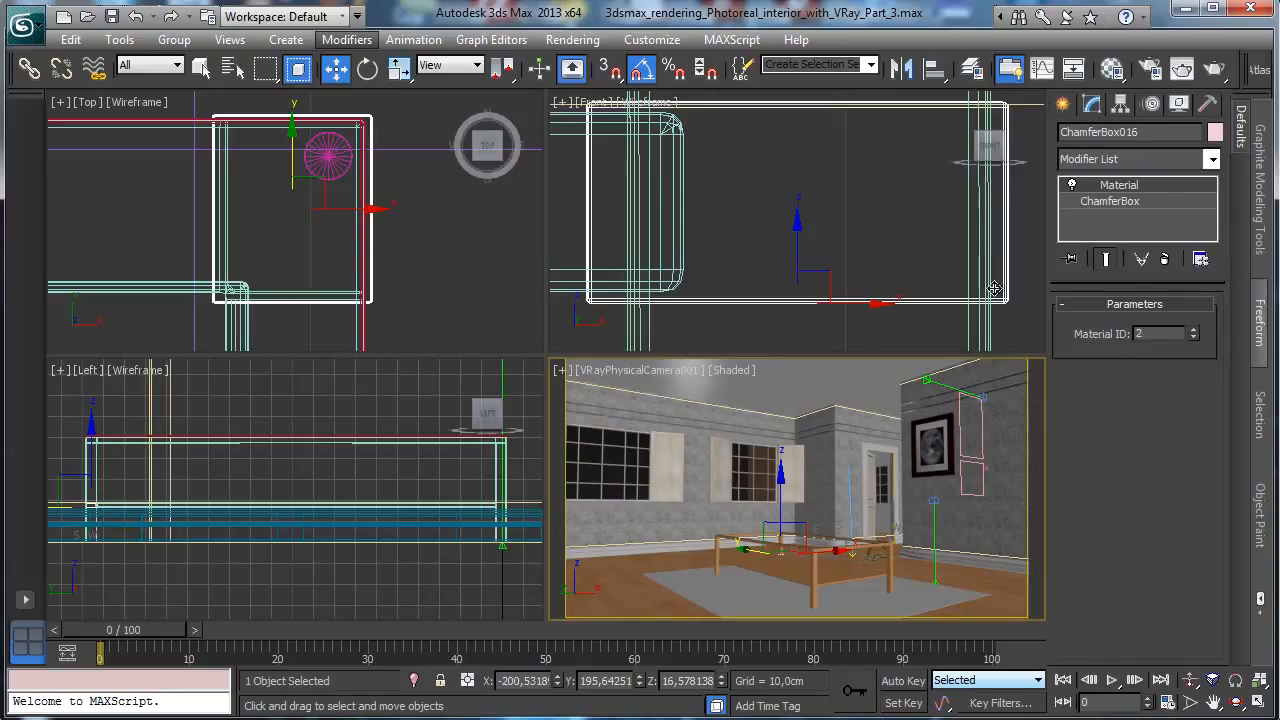
left_click(1112, 68)
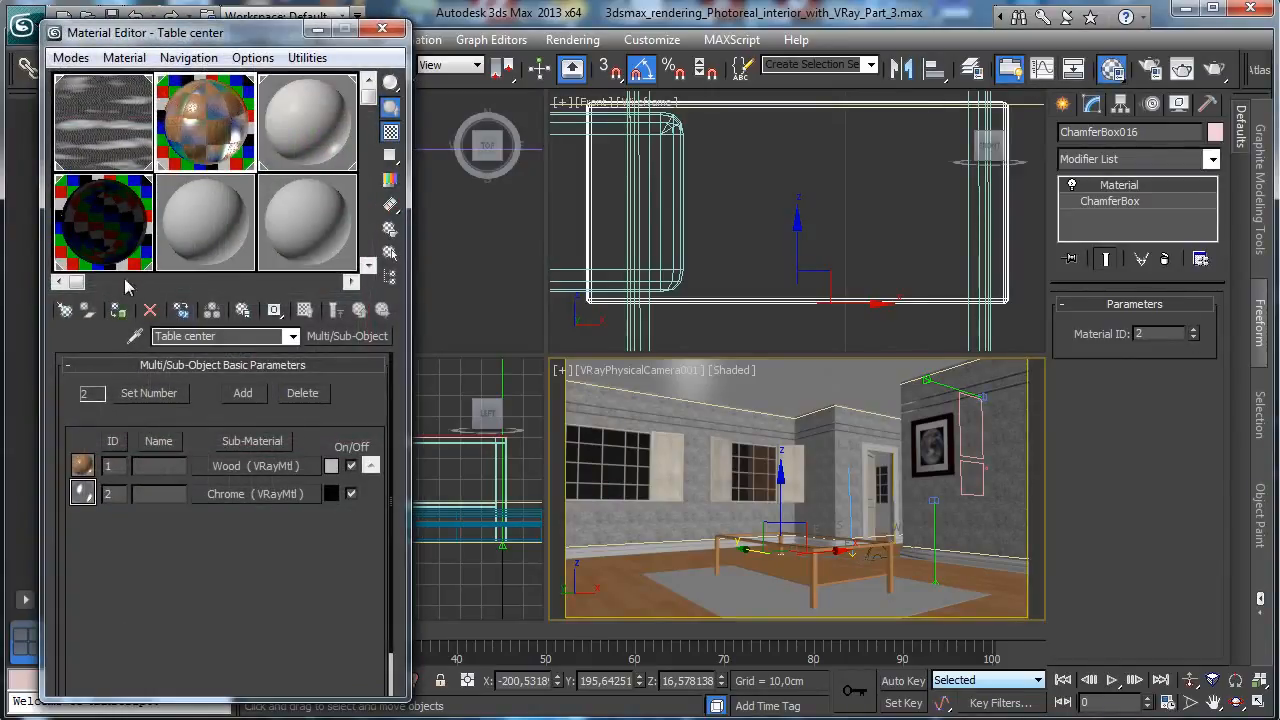
left_click(382, 28)
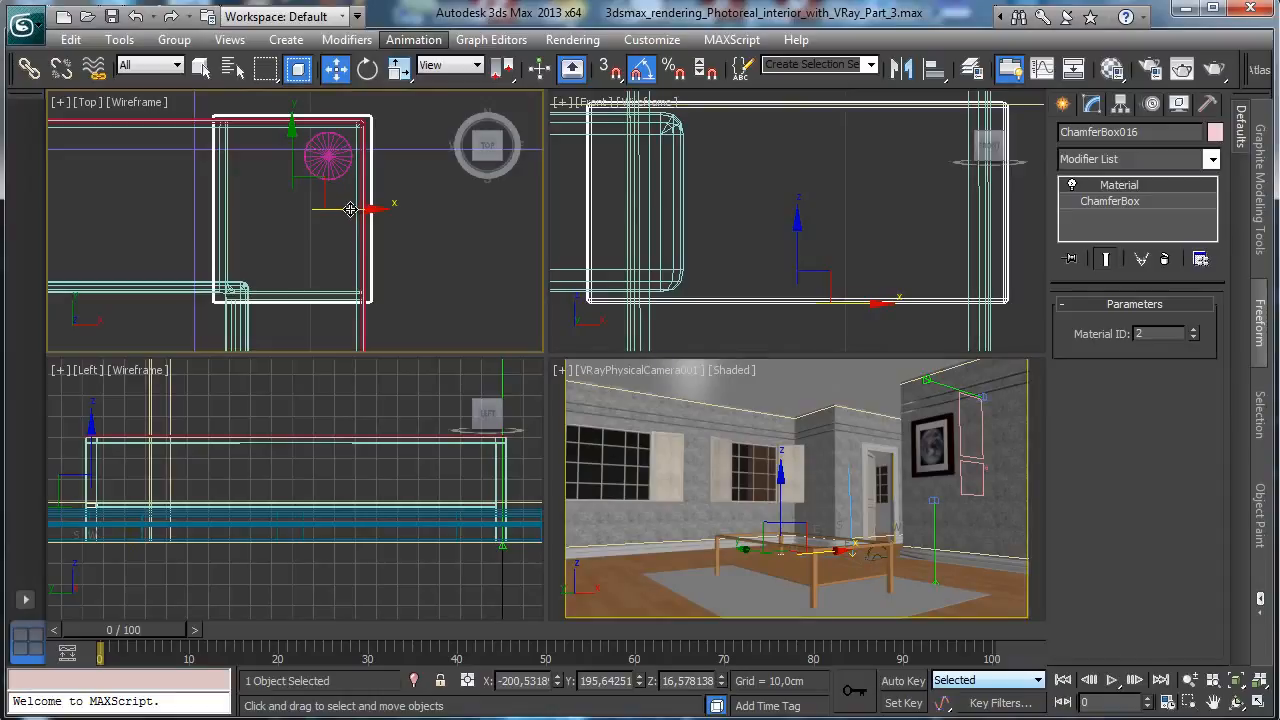
Clone the leg collar as one instance and move it along X to about -296,2 cm, around the opposite leg at the same table end
left_click_drag(350, 209, 147, 209, "shift")
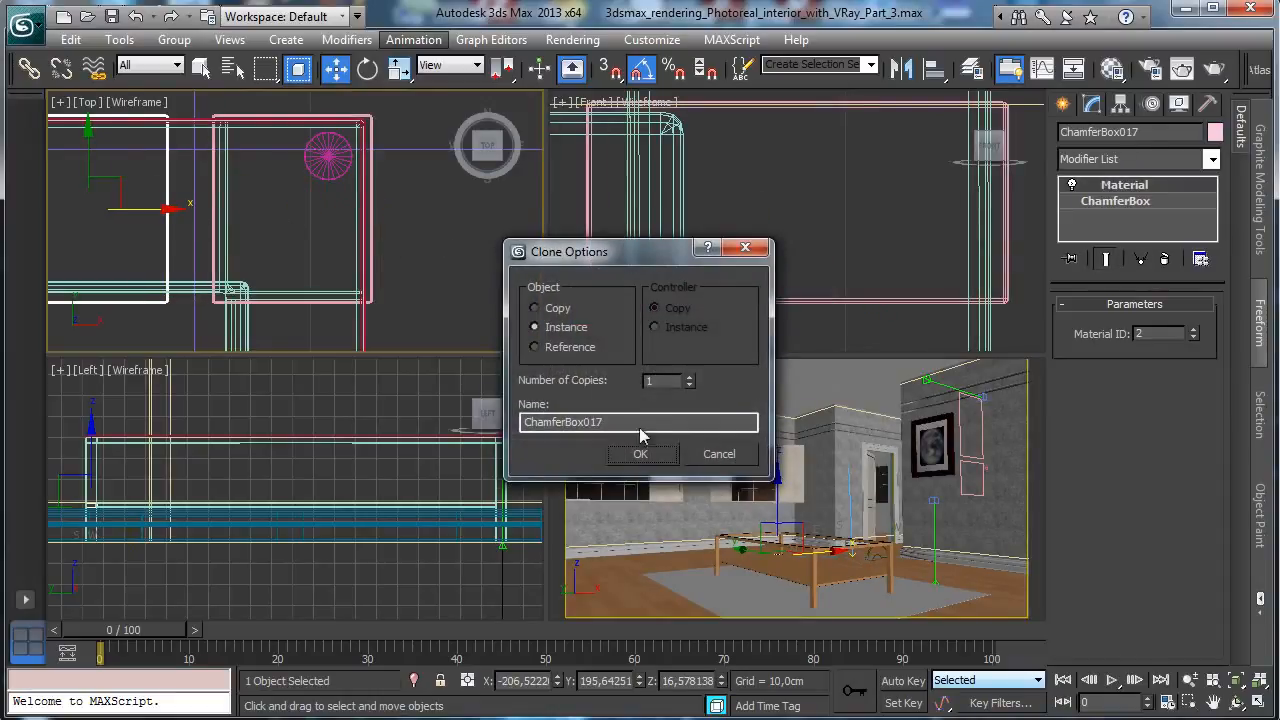
left_click(640, 453)
left_click(1235, 680)
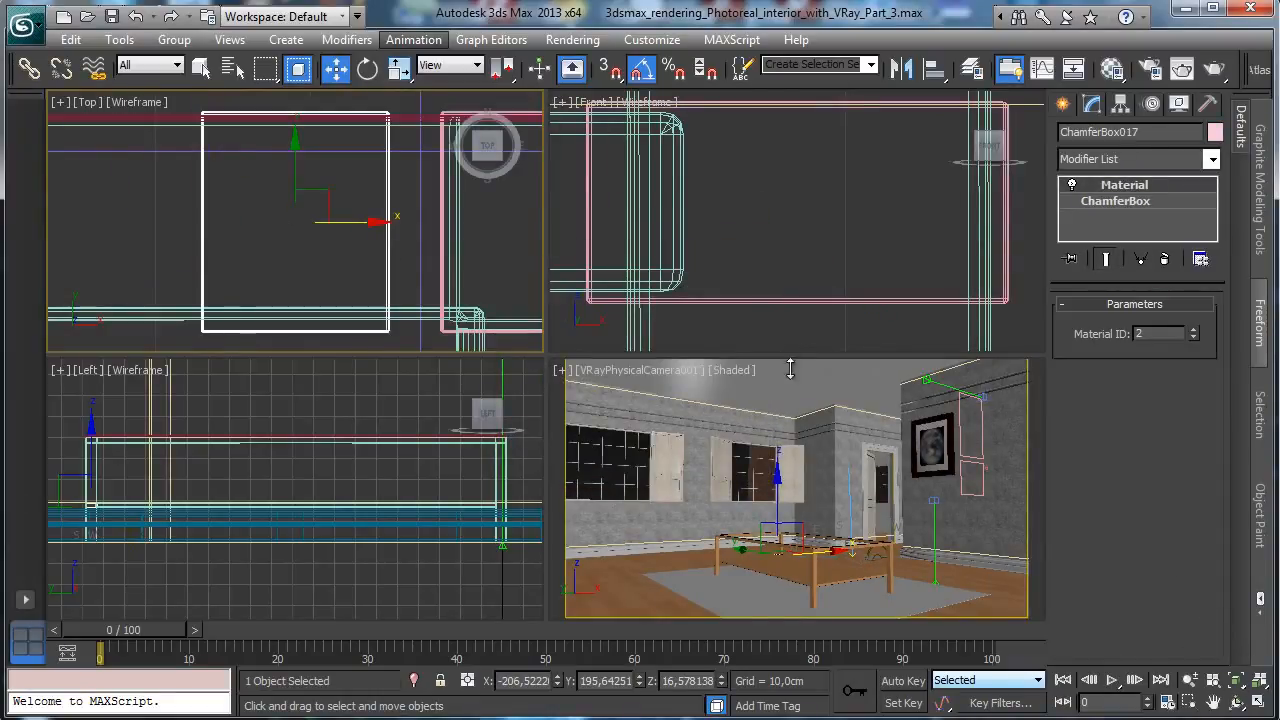
left_click(1190, 680)
left_click_drag(434, 251, 375, 497)
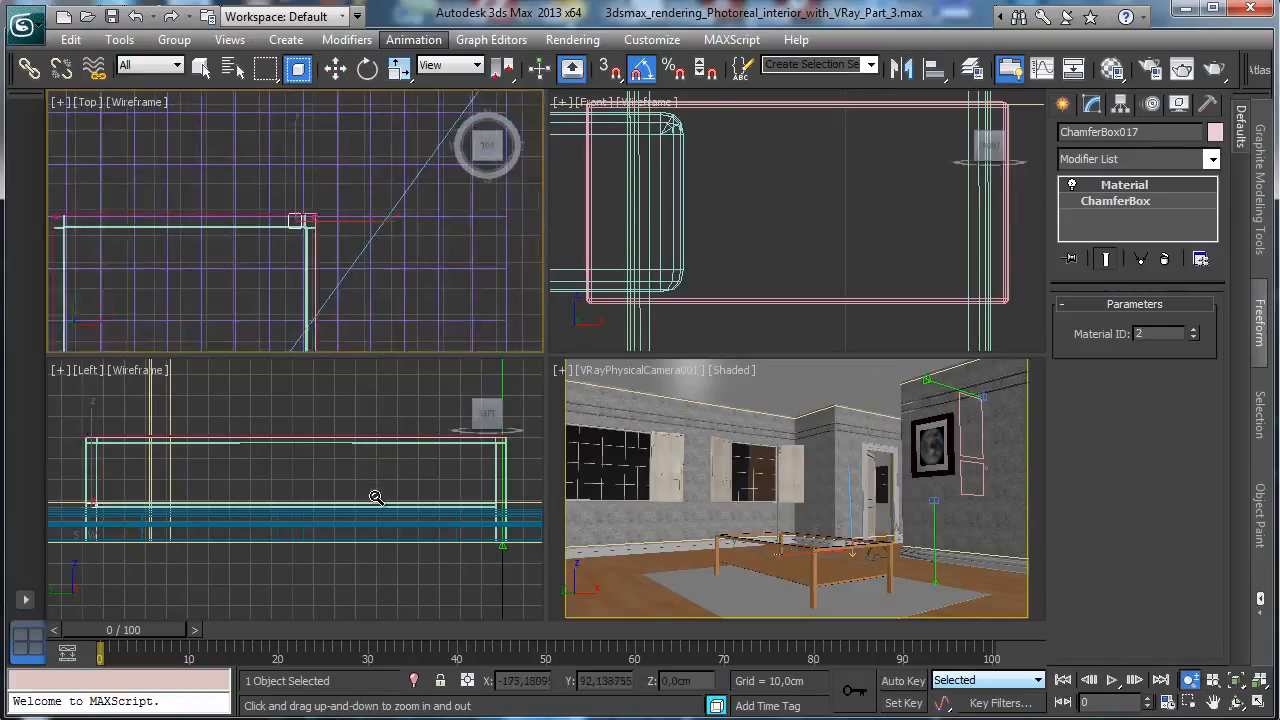
left_click(335, 68)
left_click_drag(357, 219, 120, 220)
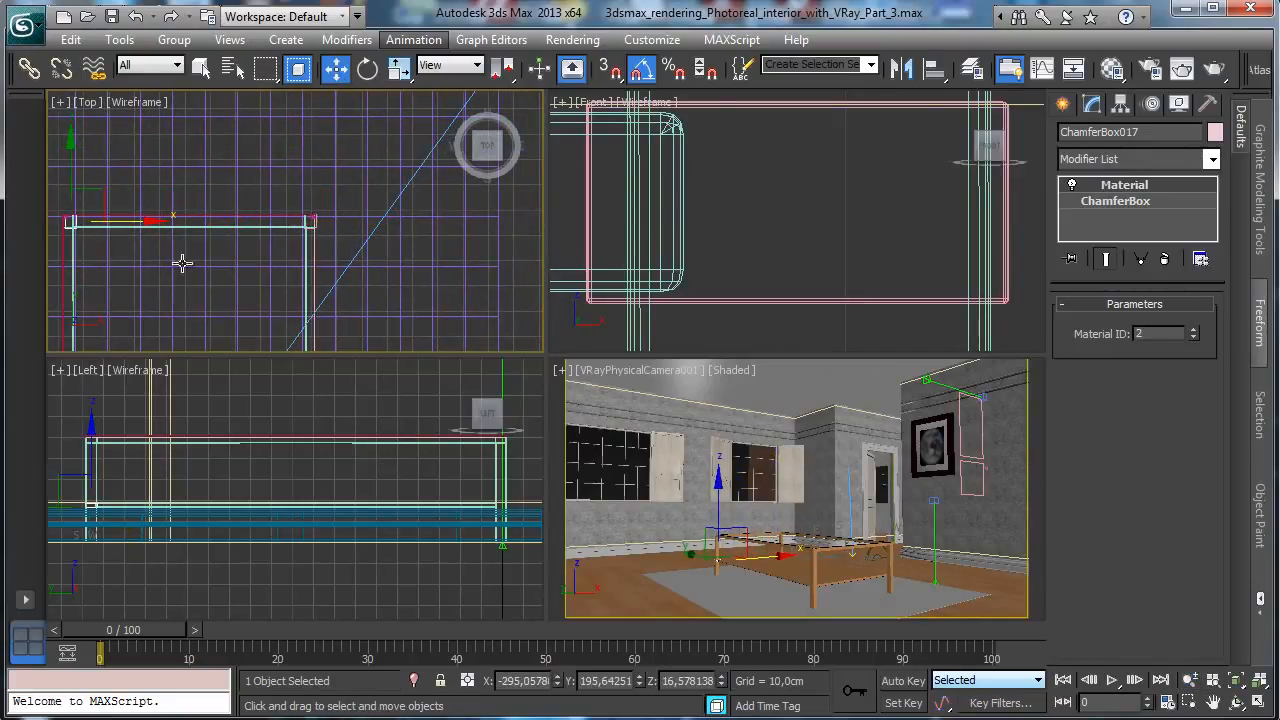
left_click(1238, 681)
left_click_drag(372, 238, 330, 240)
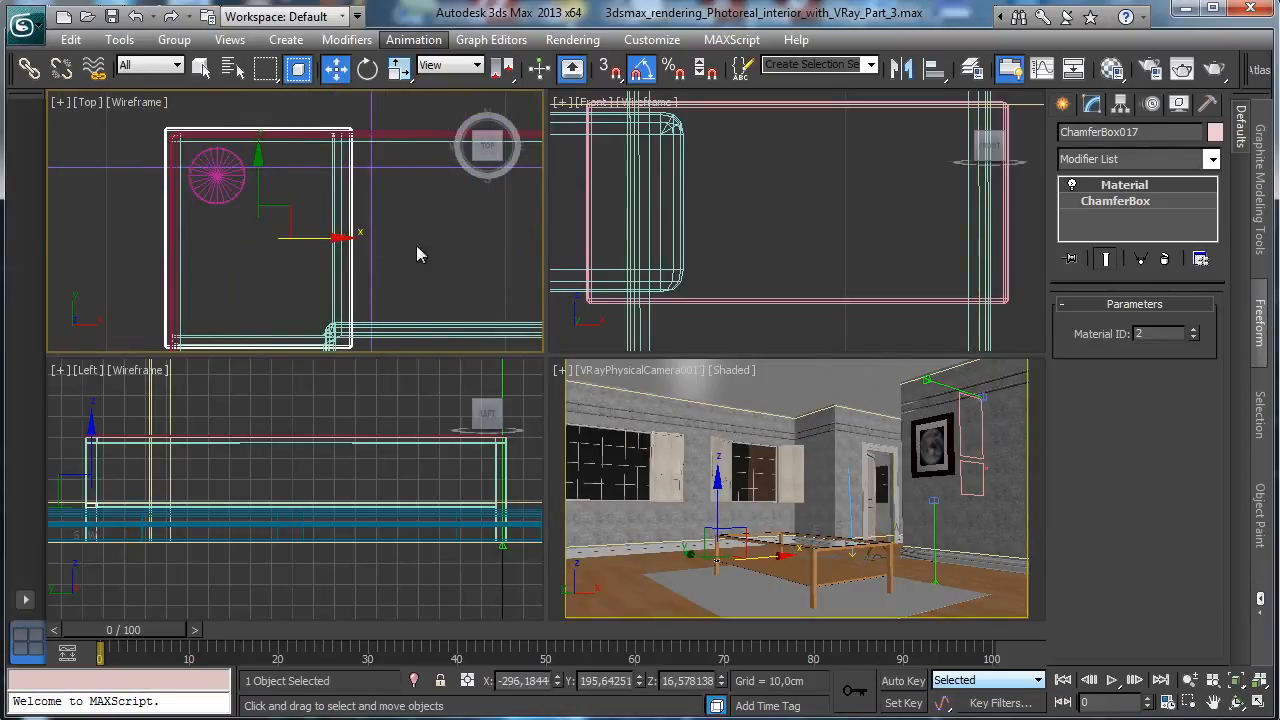
Select both leg collars, ChamferBox016 and ChamferBox017, and clone them along the table's length to the two legs at the other end
left_click(230, 67)
left_click(345, 278, "ctrl")
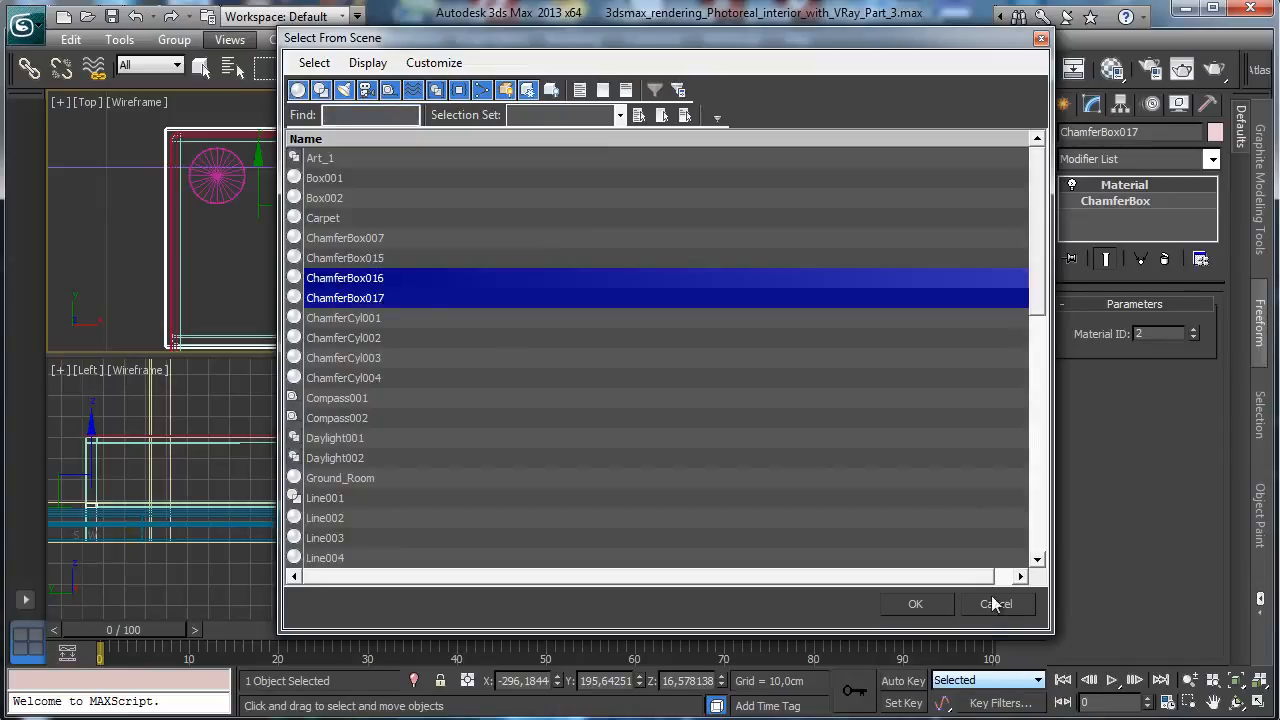
left_click(915, 603)
right_click(313, 503)
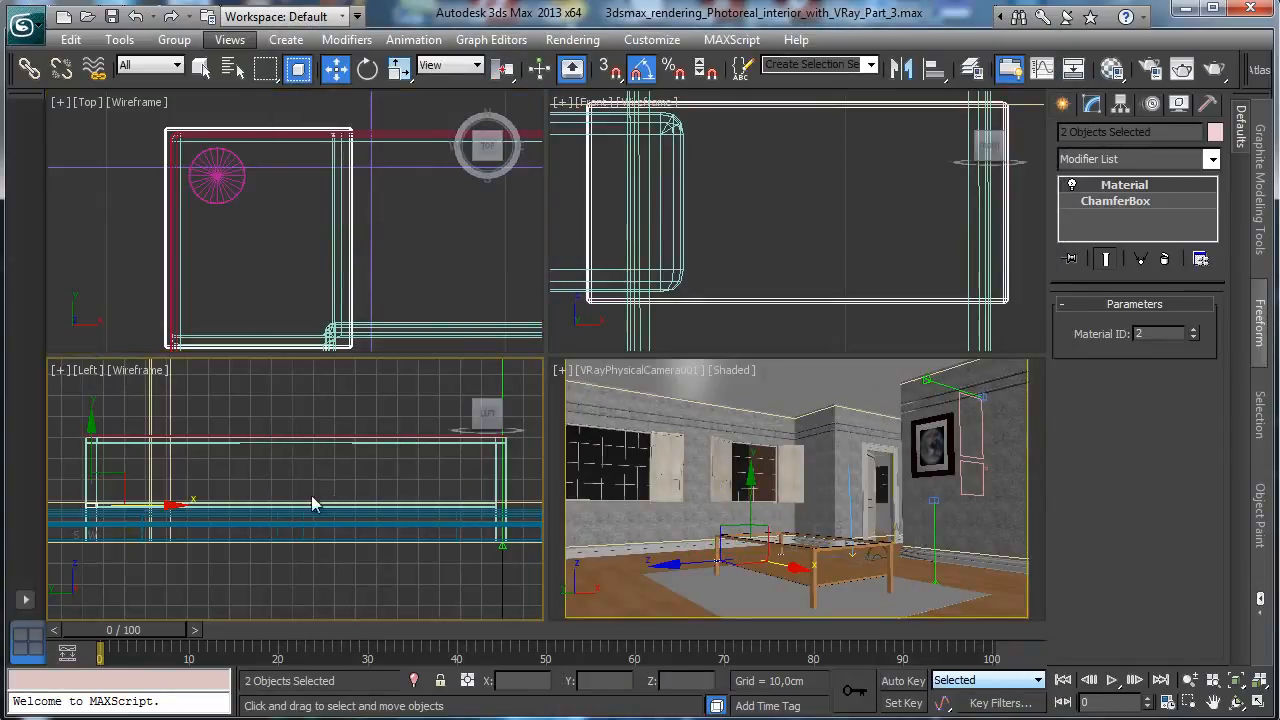
mouse_move(156, 506)
left_mouse_down("shift")
mouse_move(580, 515)
mouse_move(500, 490)
mouse_move(545, 479)
left_mouse_up("shift")
left_click(640, 451)
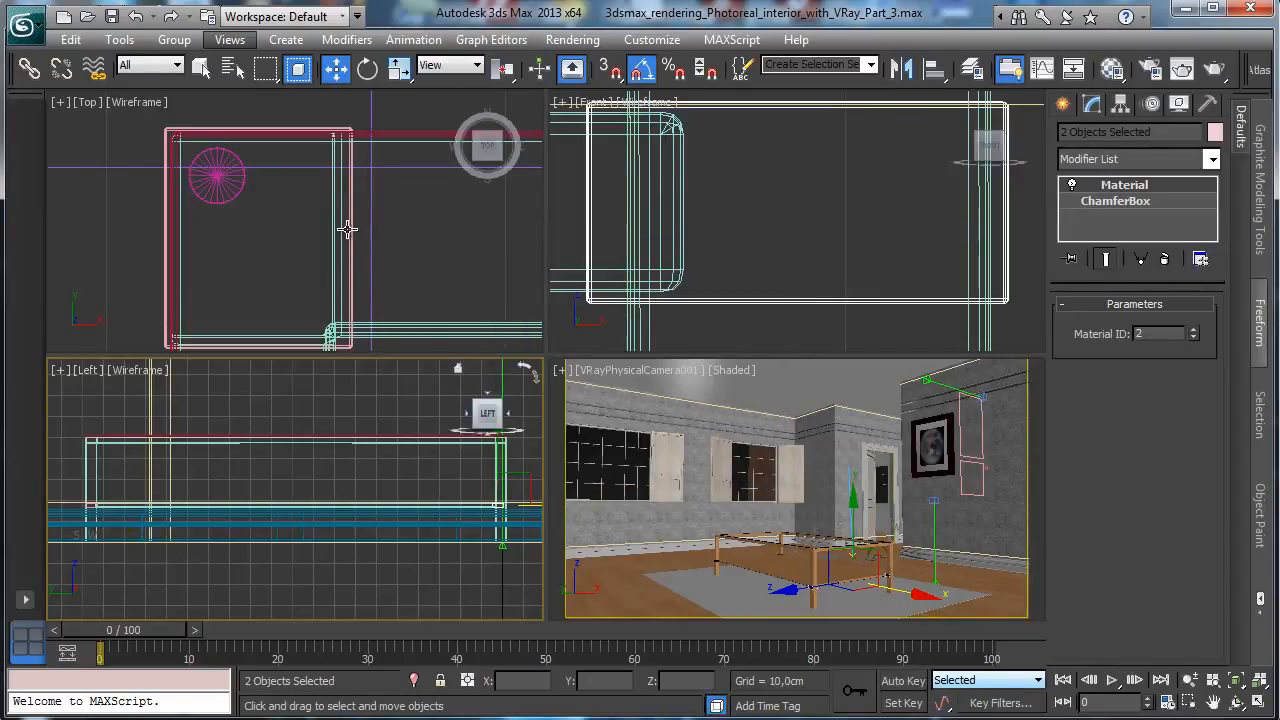
Offset the two cloned collars by about -1,3 cm in Y so they fit around their legs
left_click(1236, 680)
left_click(1190, 702)
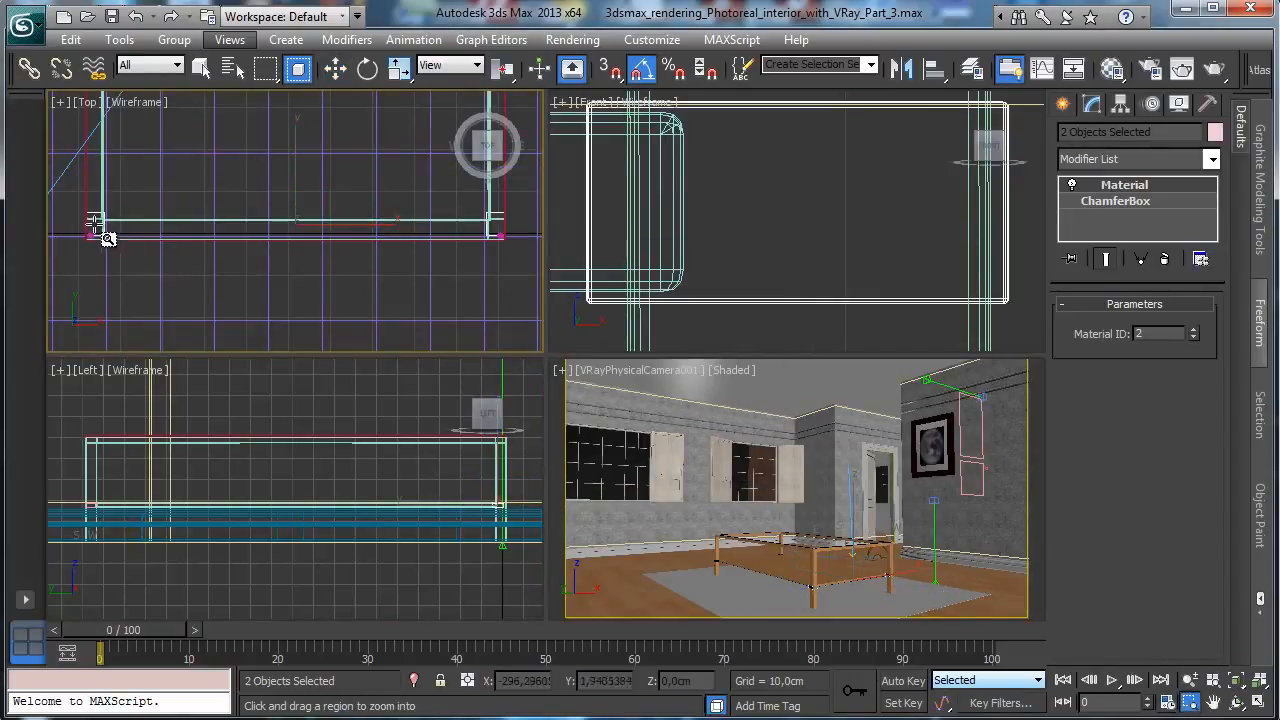
left_click_drag(93, 205, 150, 262)
left_click(343, 75)
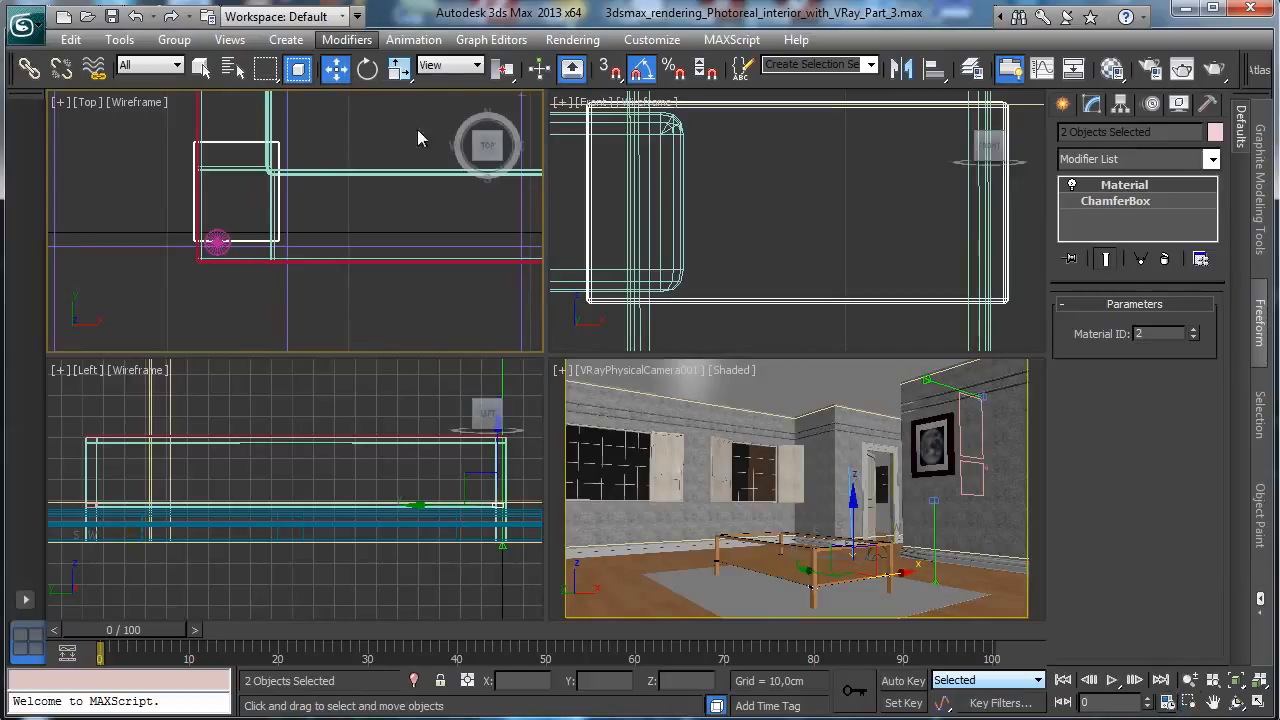
key("F12")
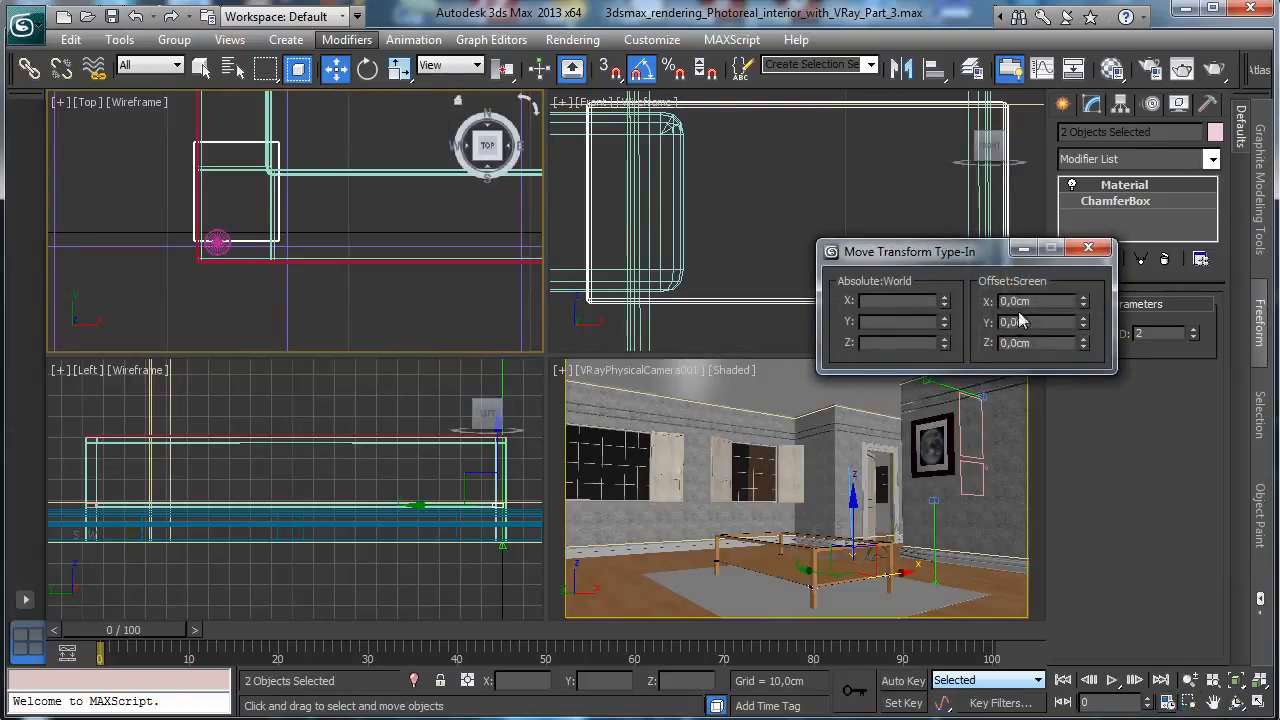
left_click_drag(1083, 323, 1082, 344)
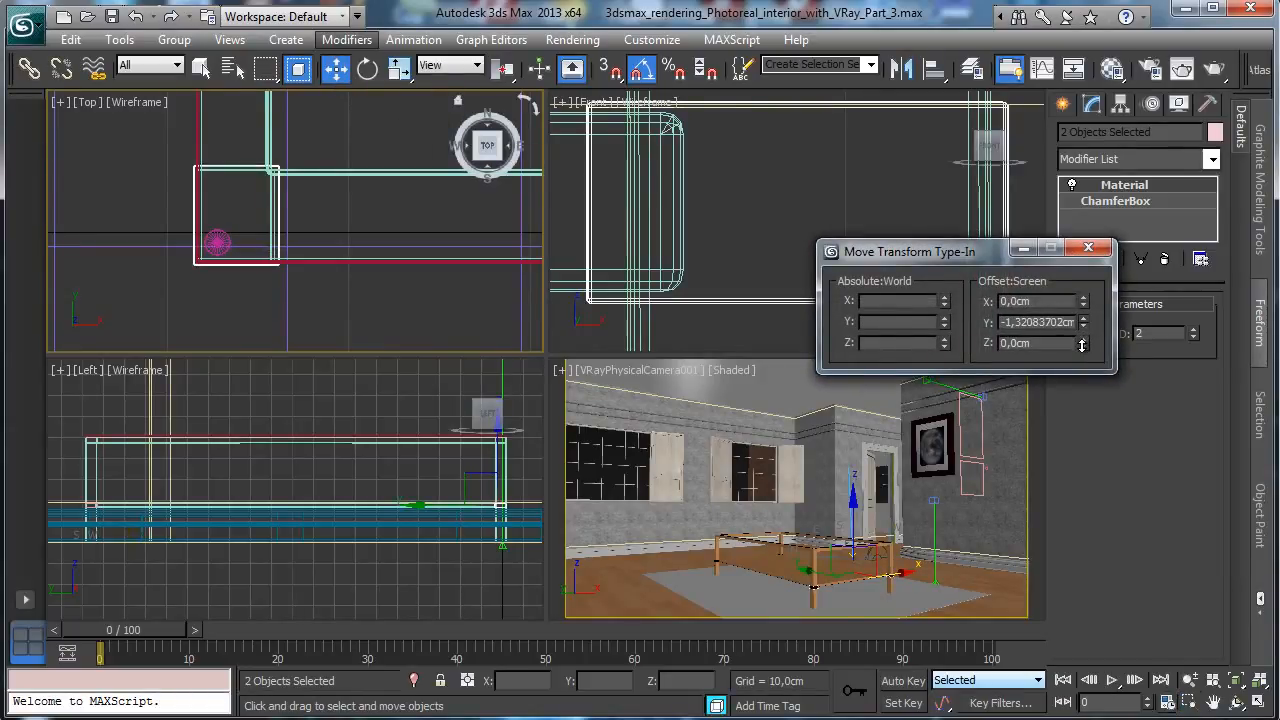
left_click(1088, 247)
Save the scene and render the table region of the VRayPhysicalCamera001 view to check the leg collars
right_click(624, 438)
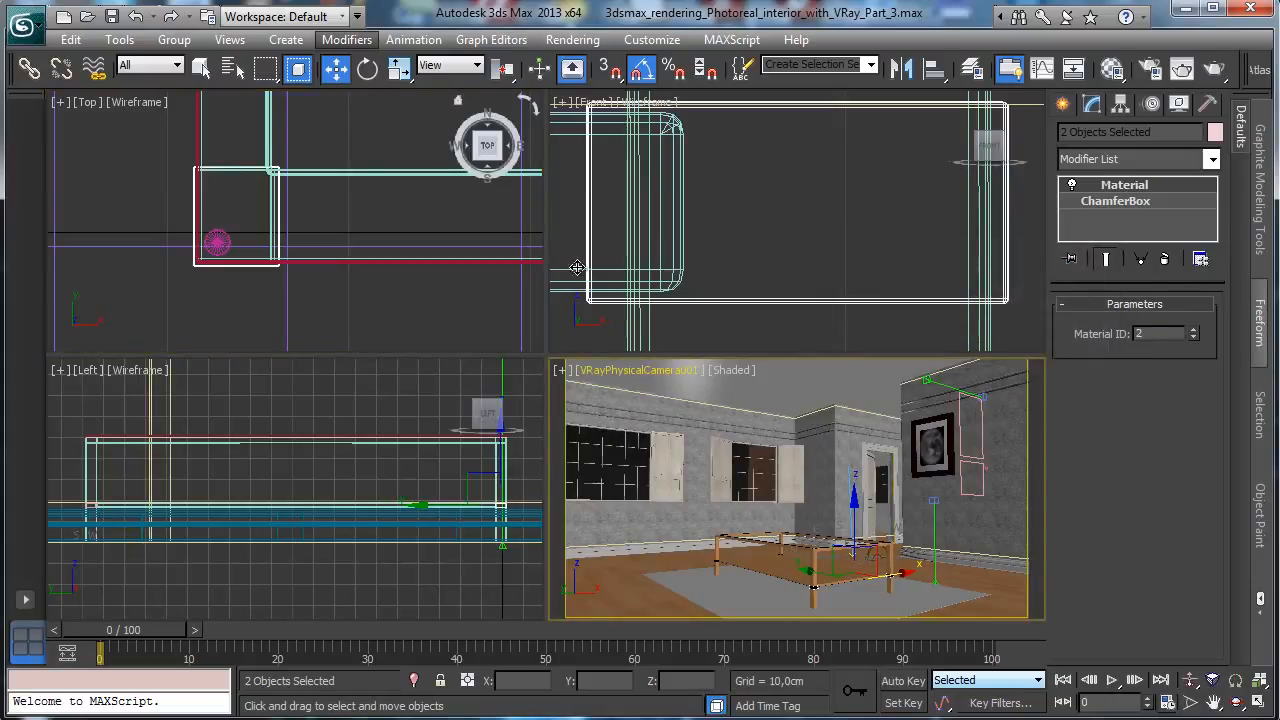
left_click(112, 17)
left_click(1215, 68)
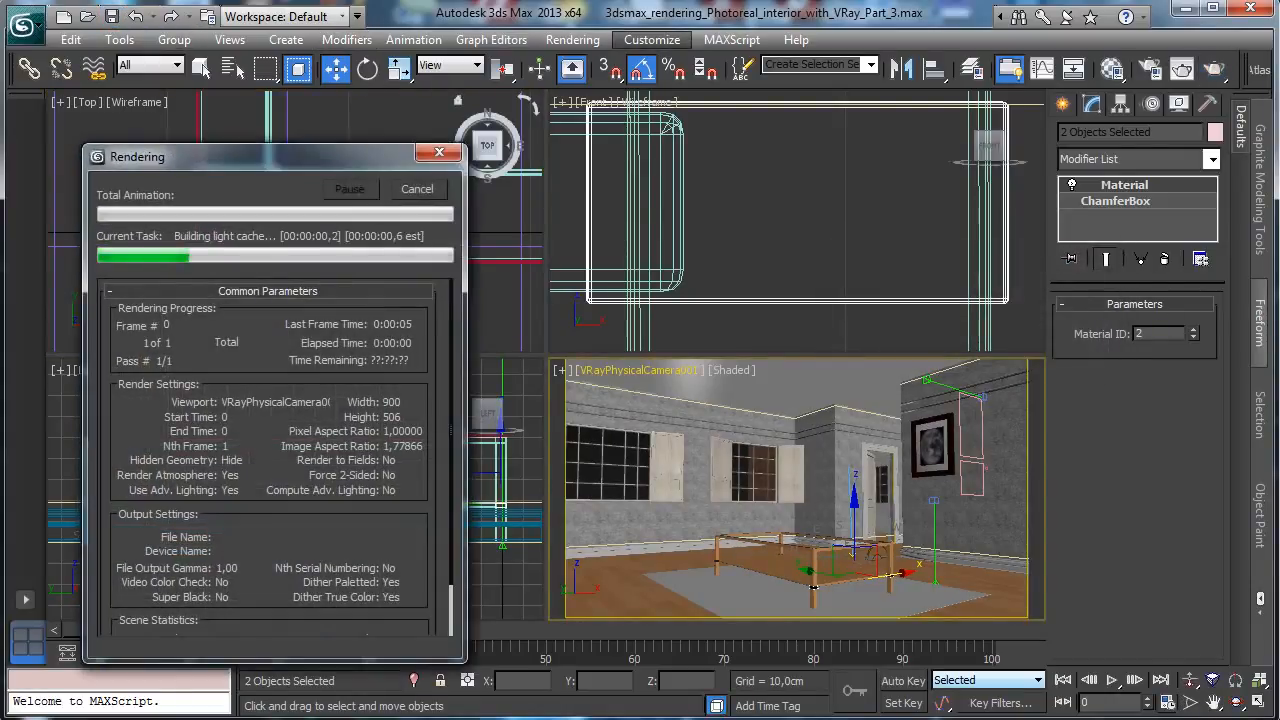
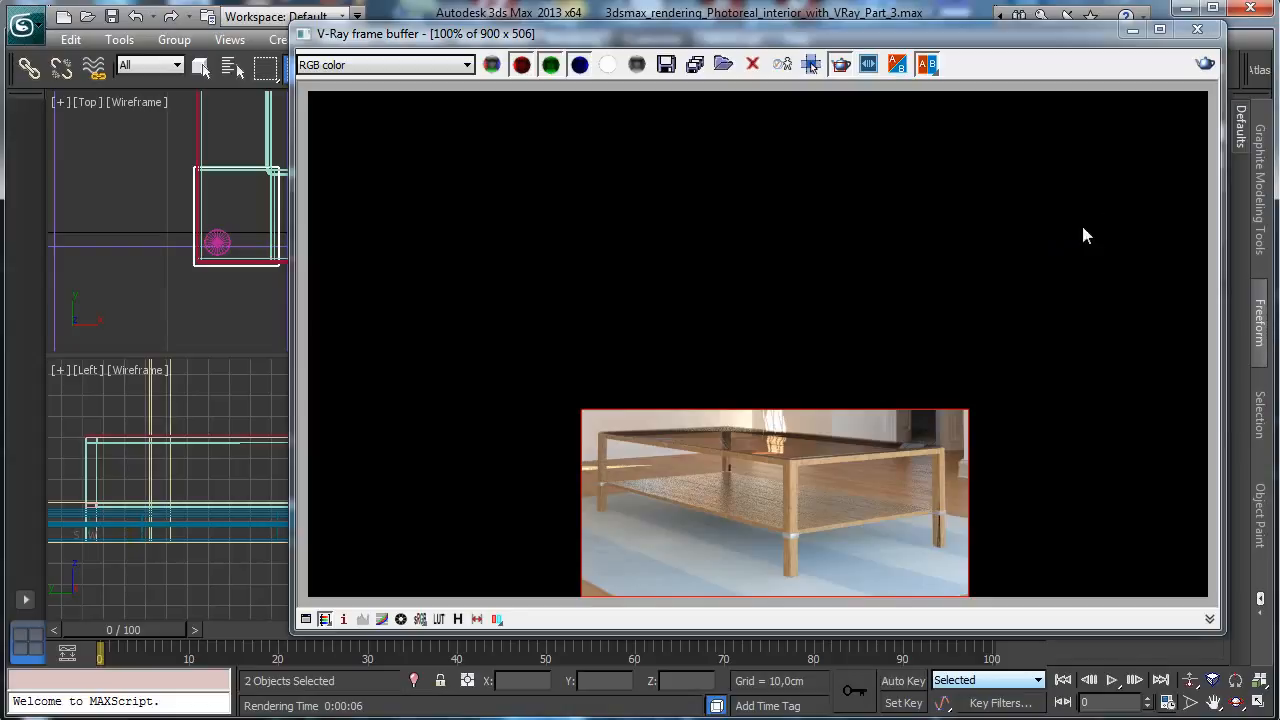
left_click_drag(1068, 44, 962, 86)
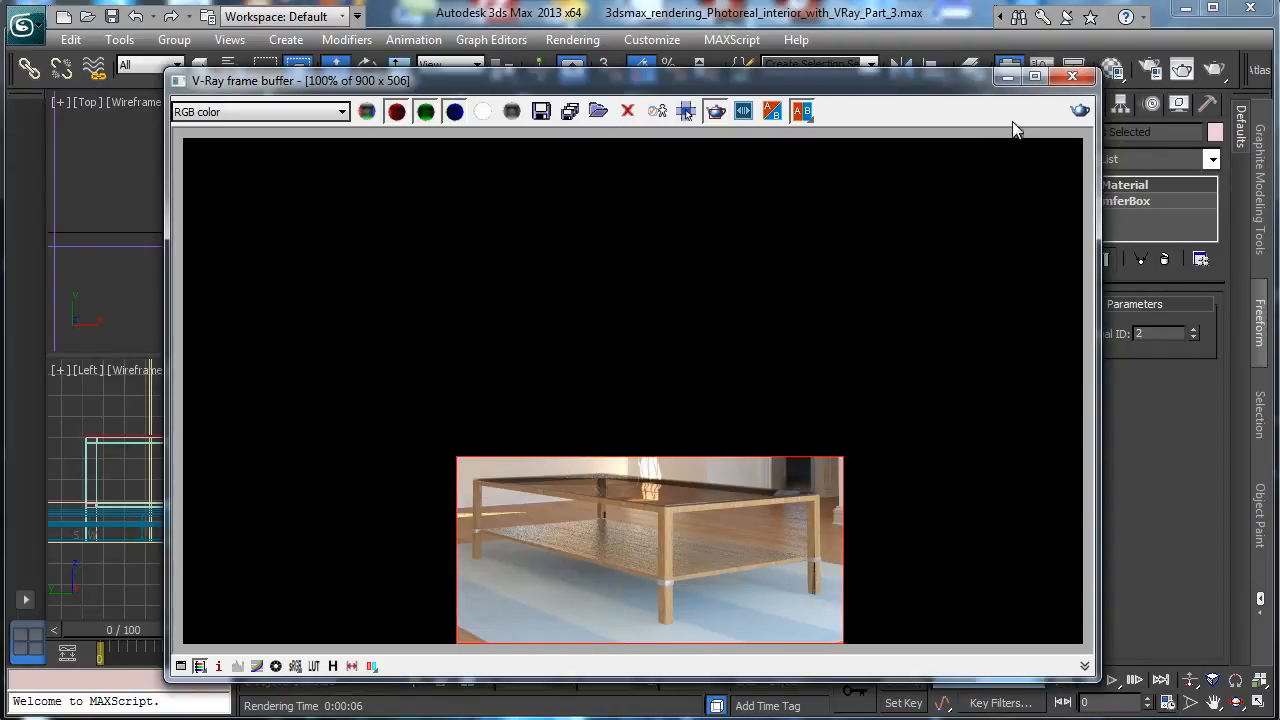
Create a standard sphere with a radius of about 15,5 cm above the tabletop's middle in the Front view
left_click(1008, 78)
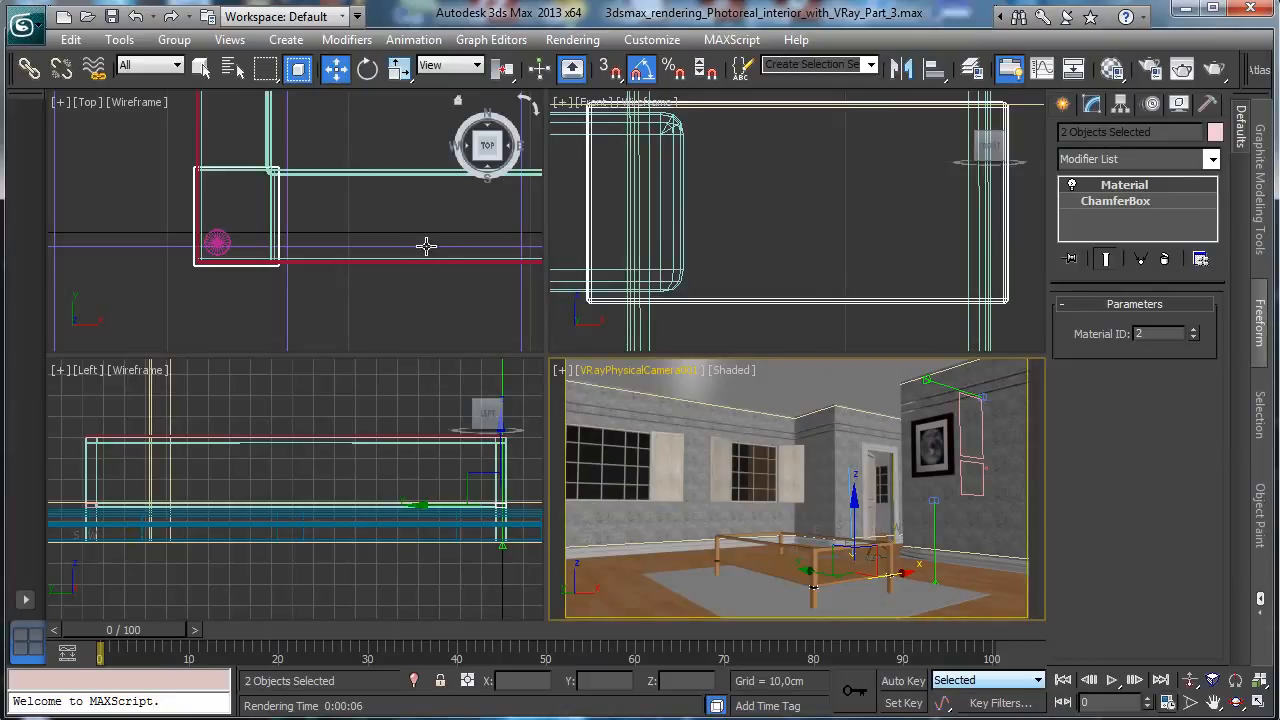
right_click(791, 266)
left_click(1235, 680)
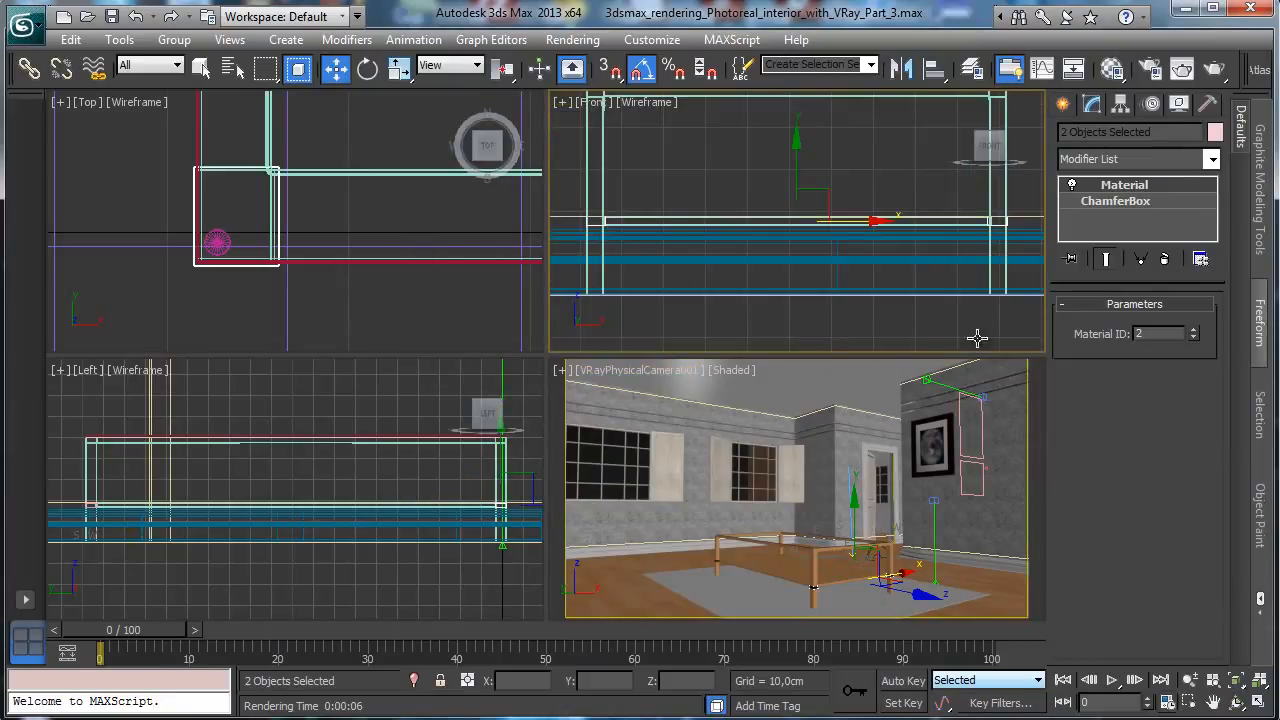
left_click(1213, 702)
left_click_drag(848, 208, 846, 293)
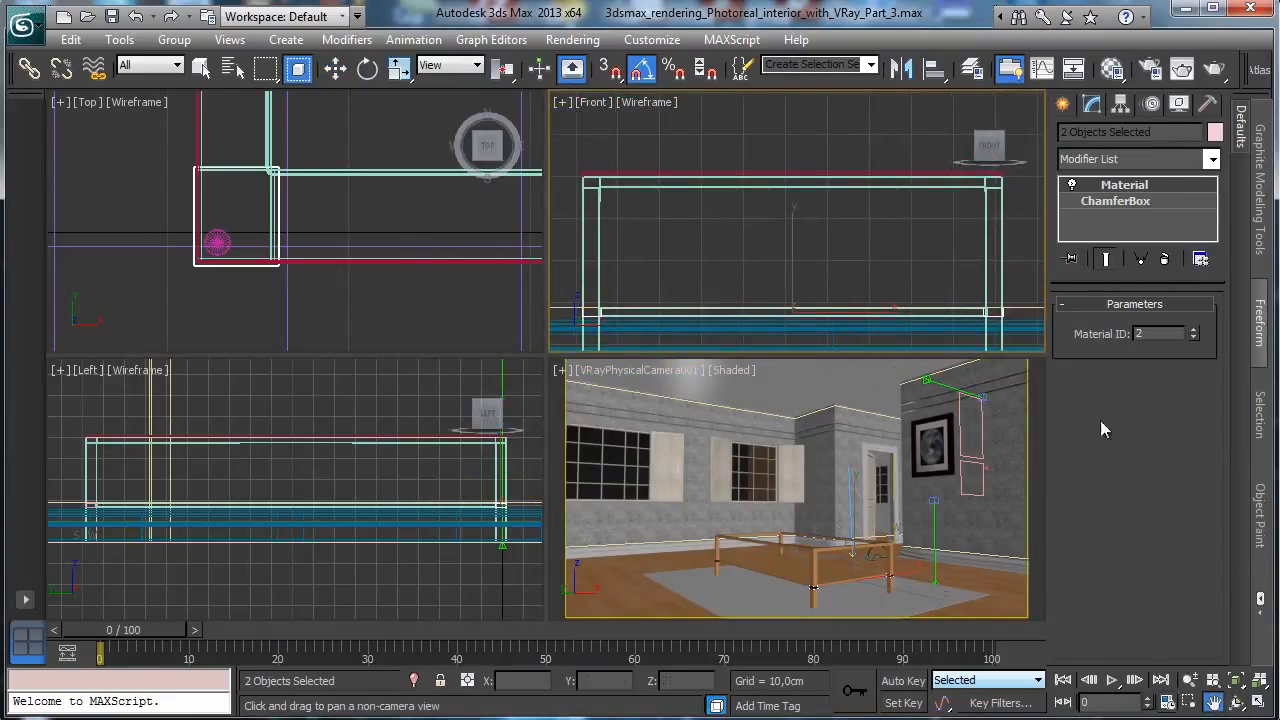
left_click(1258, 703)
left_click(1062, 103)
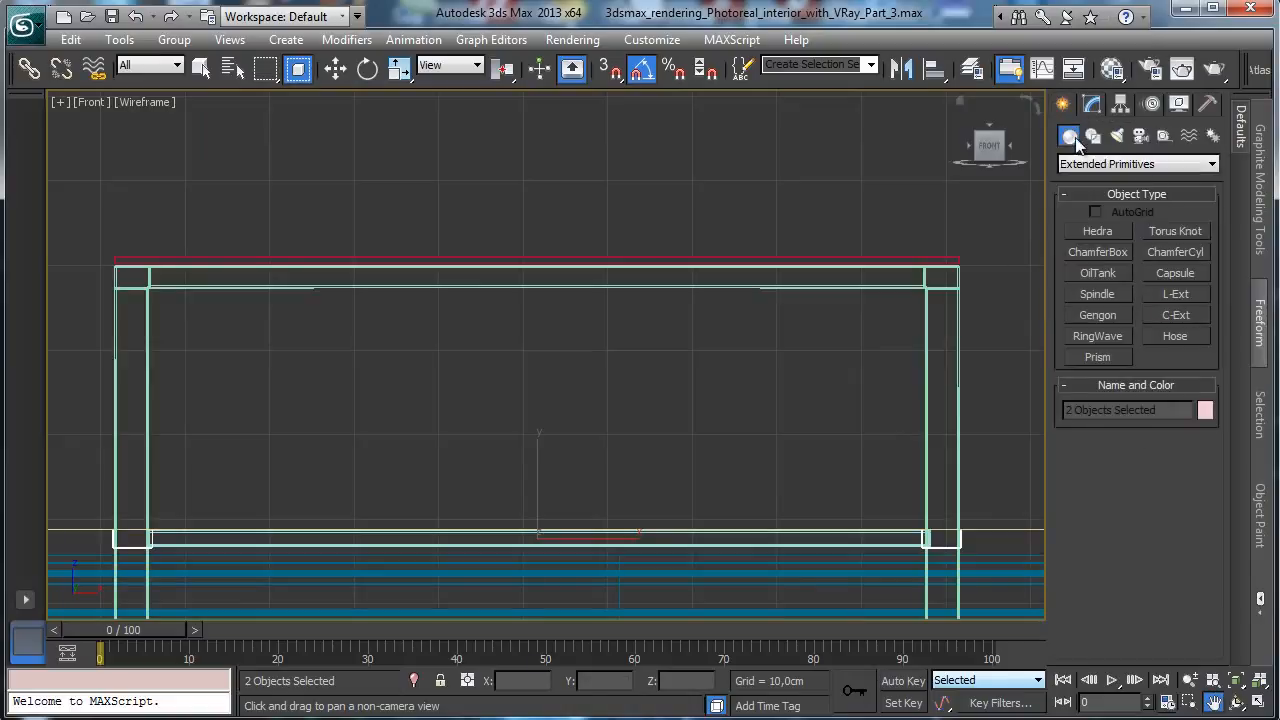
left_click(1093, 137)
left_click(1098, 247)
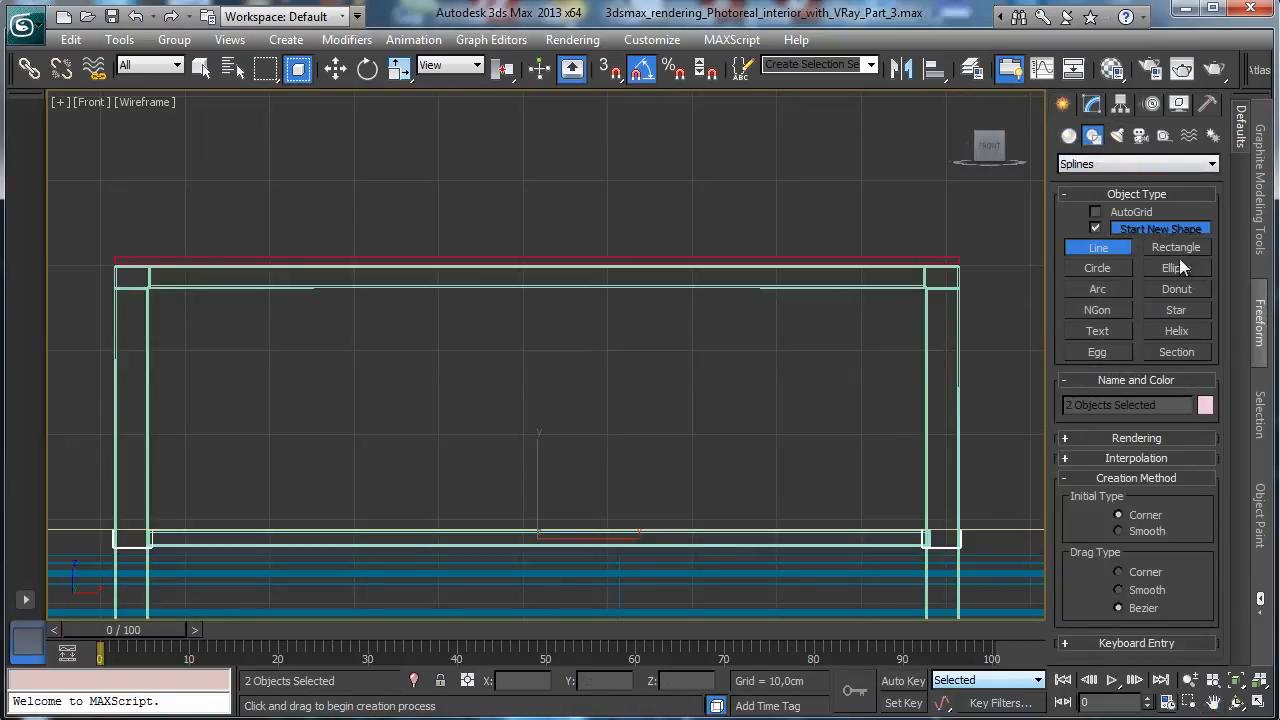
left_click(1069, 135)
left_click(1100, 164)
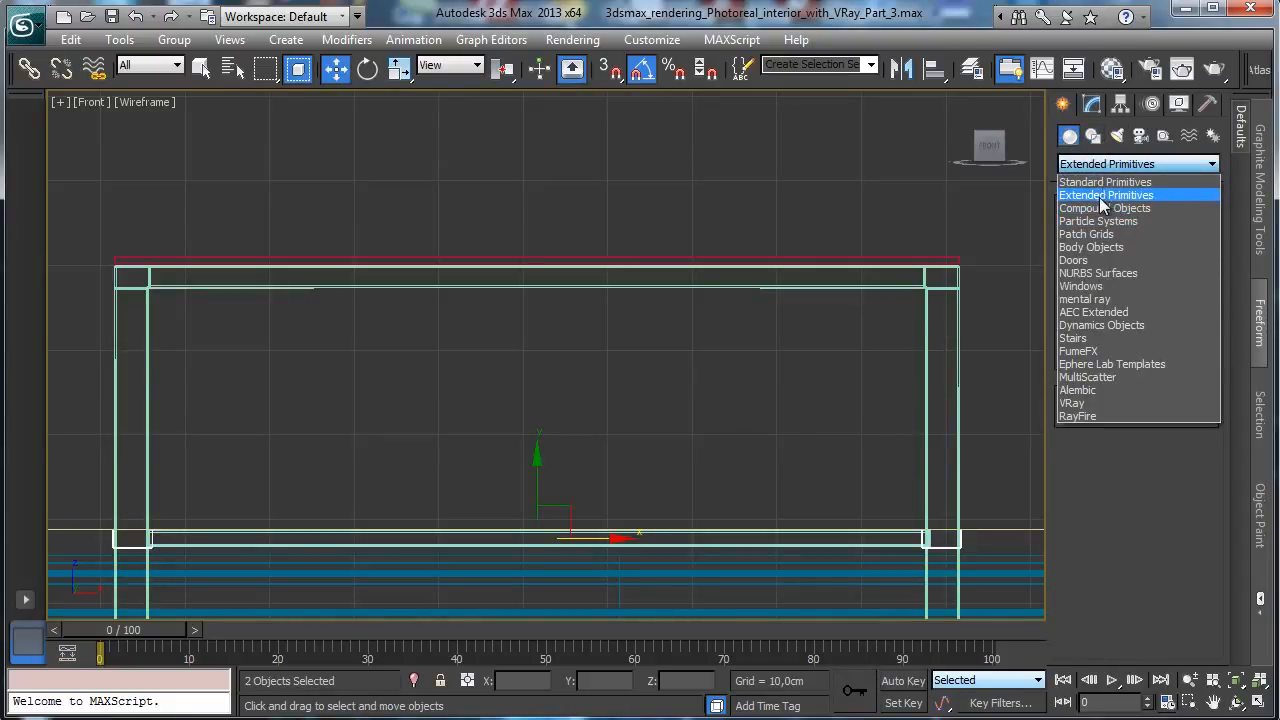
left_click(1108, 182)
left_click(1118, 252)
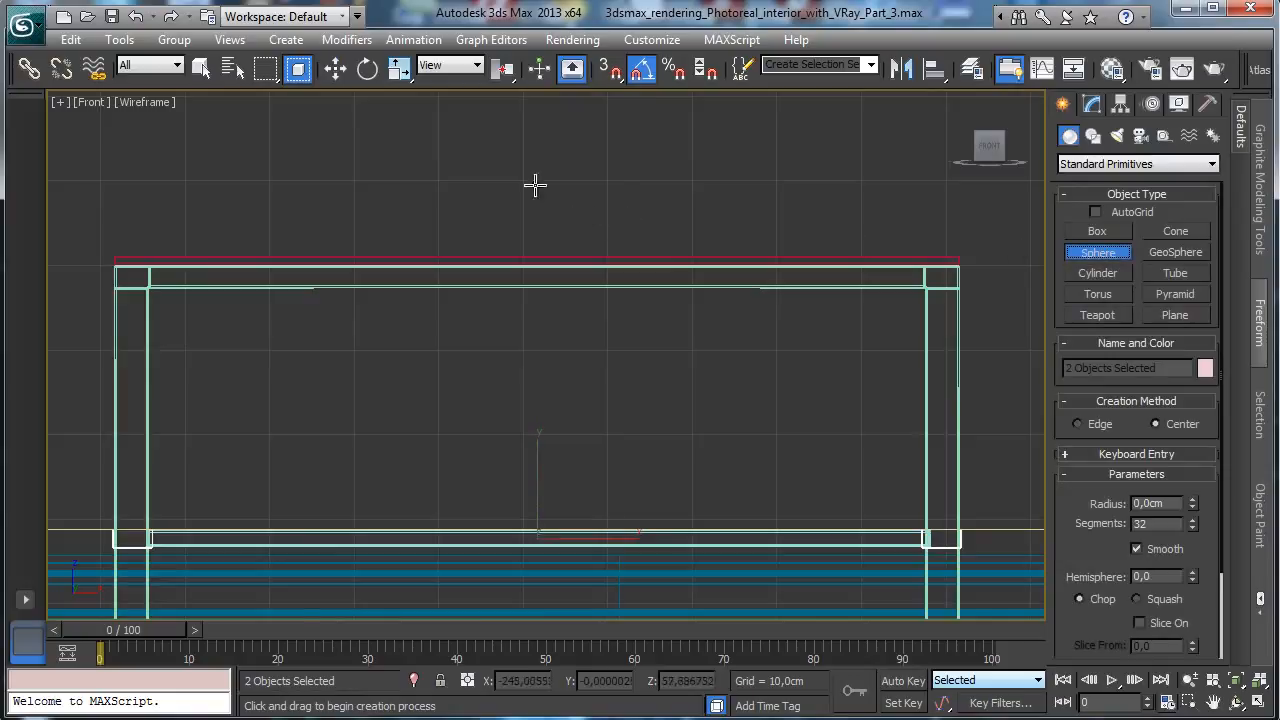
left_click_drag(522, 149, 615, 244)
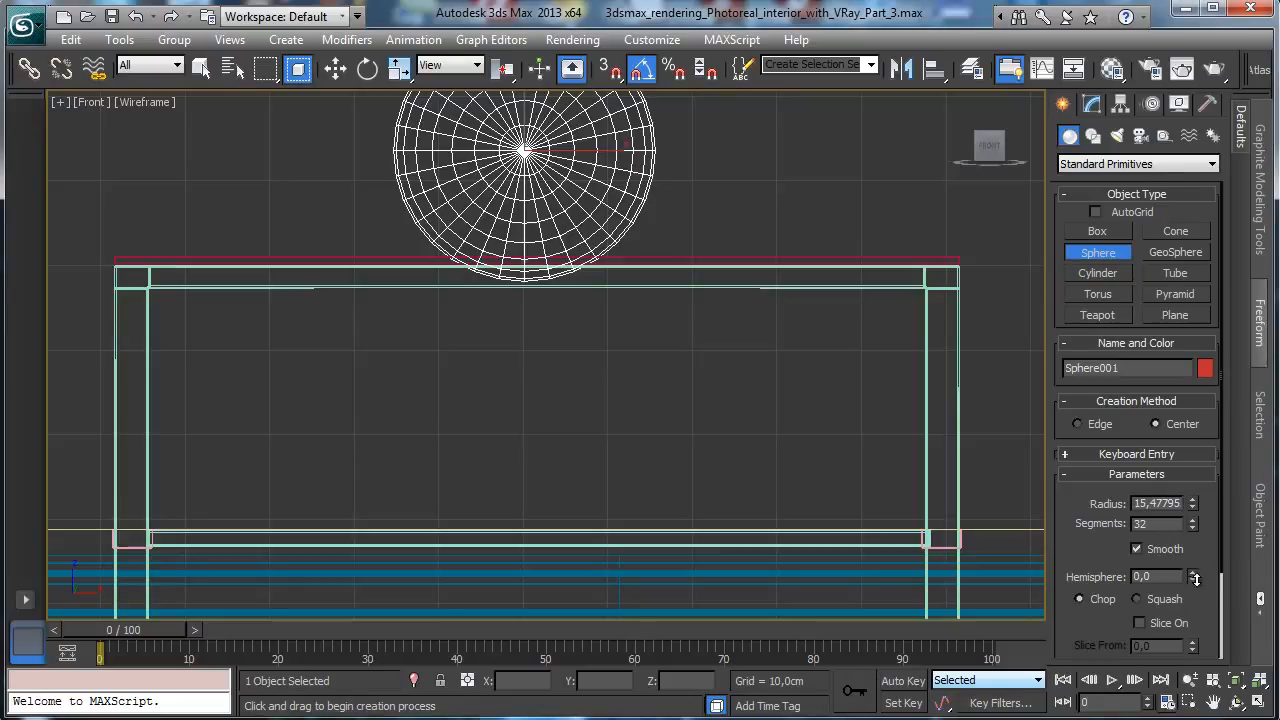
Set the sphere's Hemisphere value to about 0,325 to cut off part of it for a bowl shape
left_click_drag(1195, 579, 1218, 524)
left_click(1261, 704)
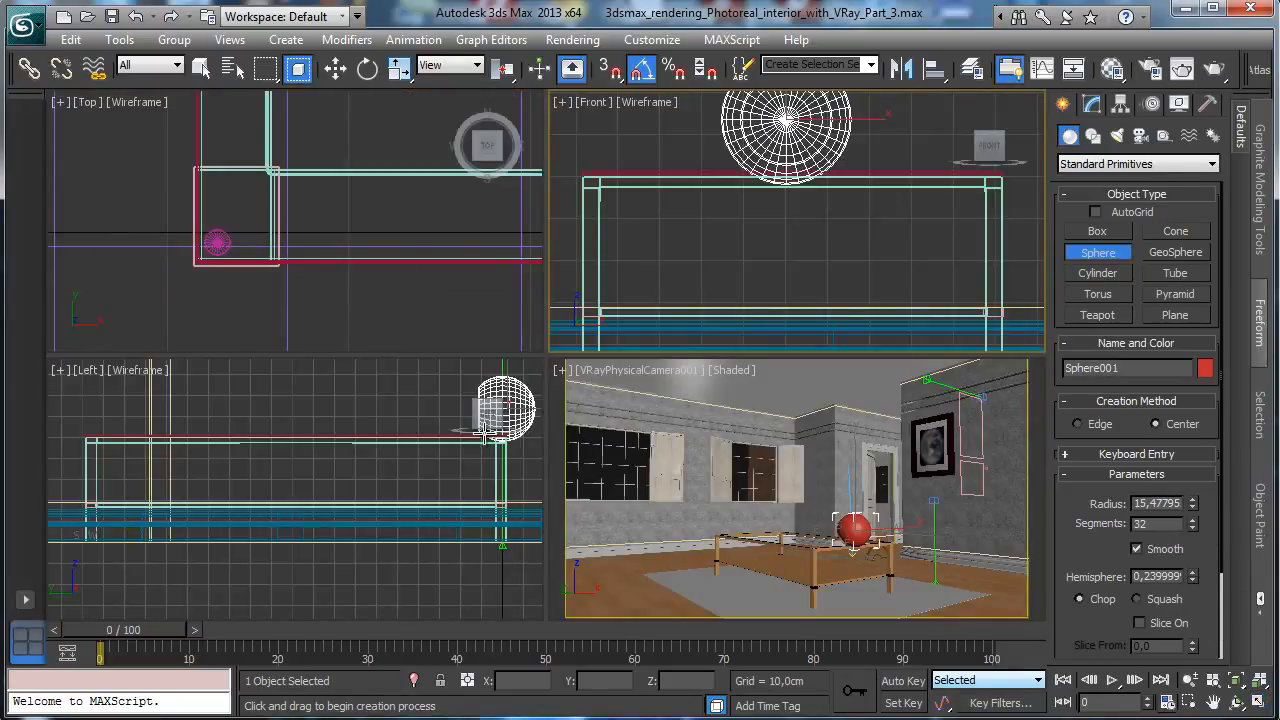
right_click(460, 436)
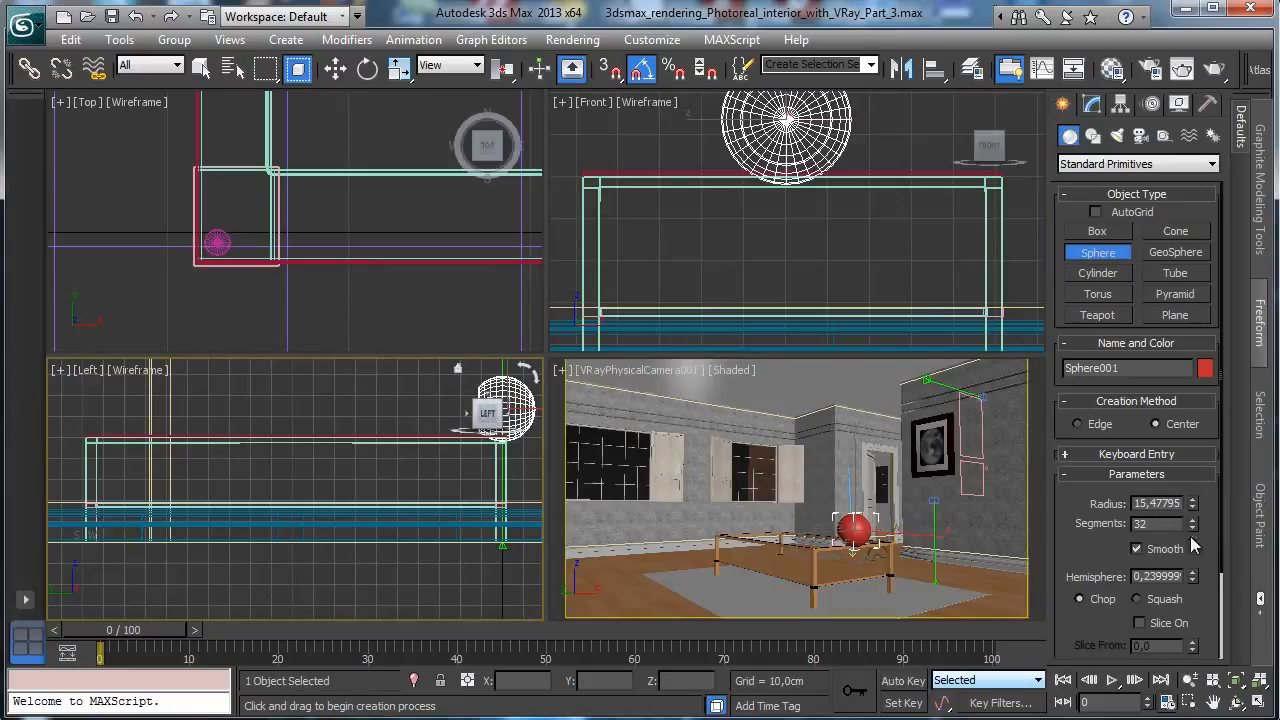
left_click_drag(1197, 580, 1196, 556)
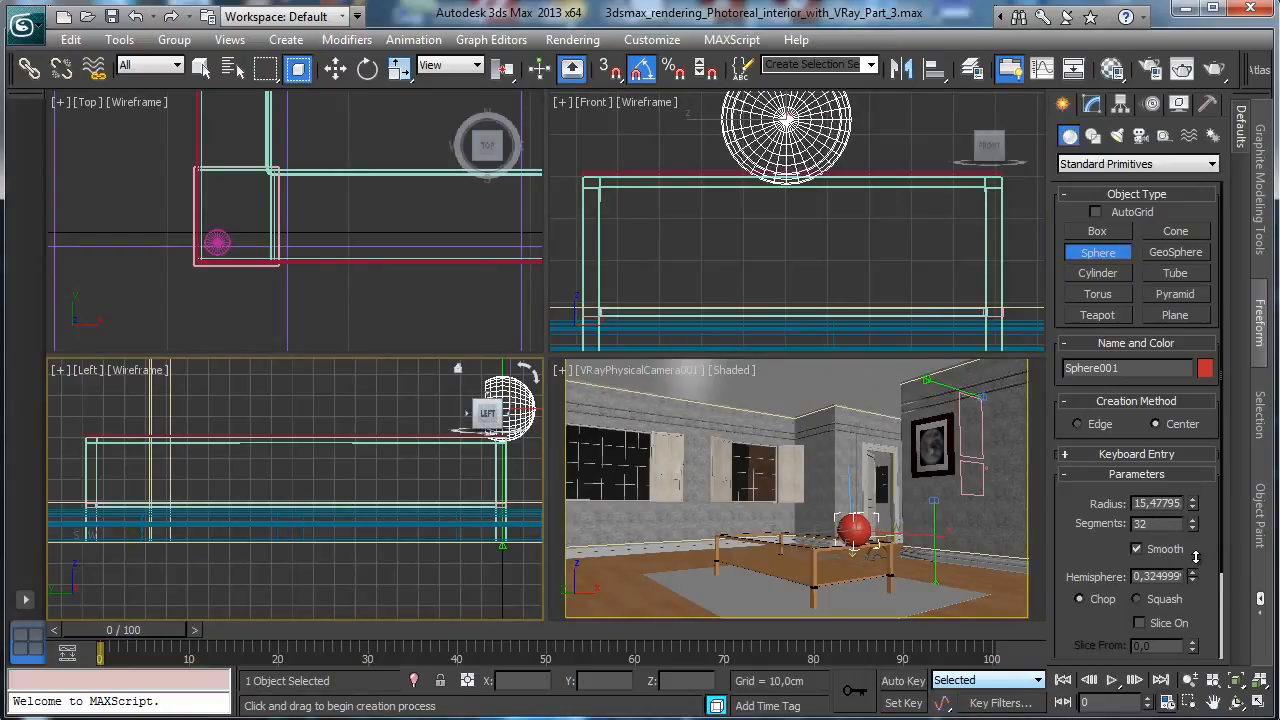
Rotate the cut sphere in the Left view so its flat cut side faces straight up
left_click(368, 68)
left_click_drag(468, 472, 410, 399)
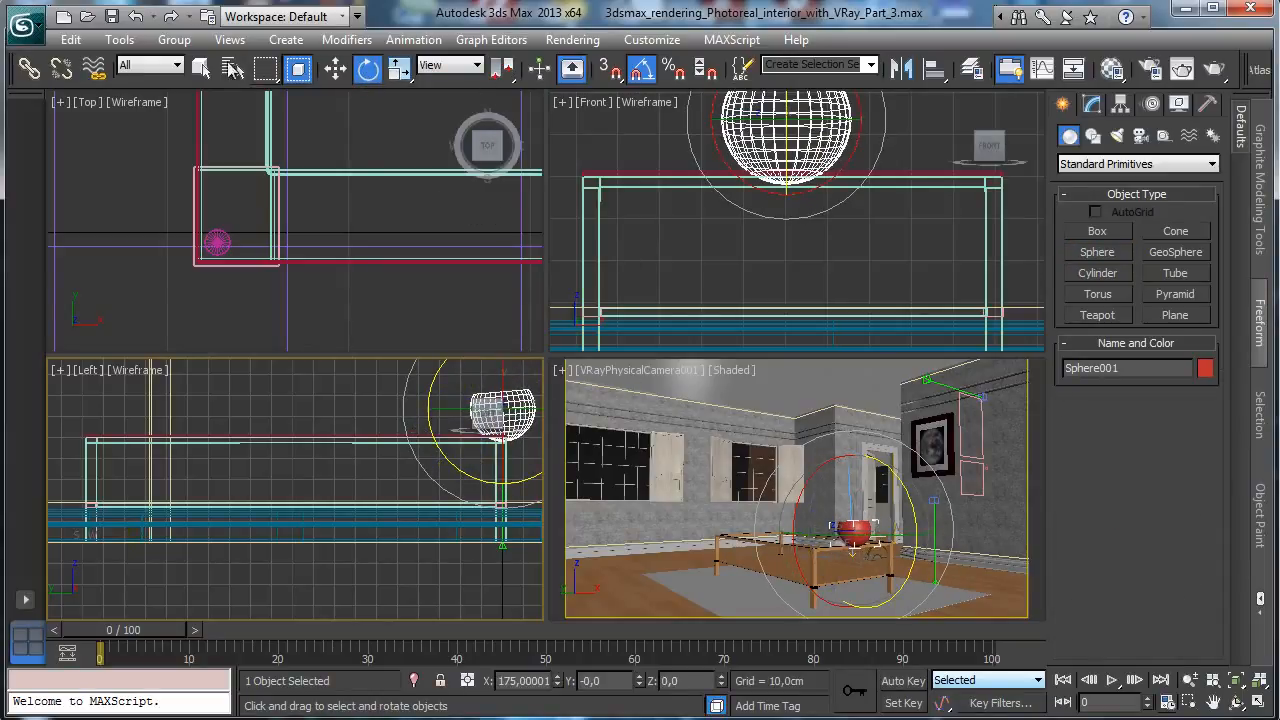
left_click_drag(466, 472, 468, 470)
Move the bowl along the table to Y about 85,8 cm and raise it to Z about 67,1 cm, just above the tabletop
left_click(336, 68)
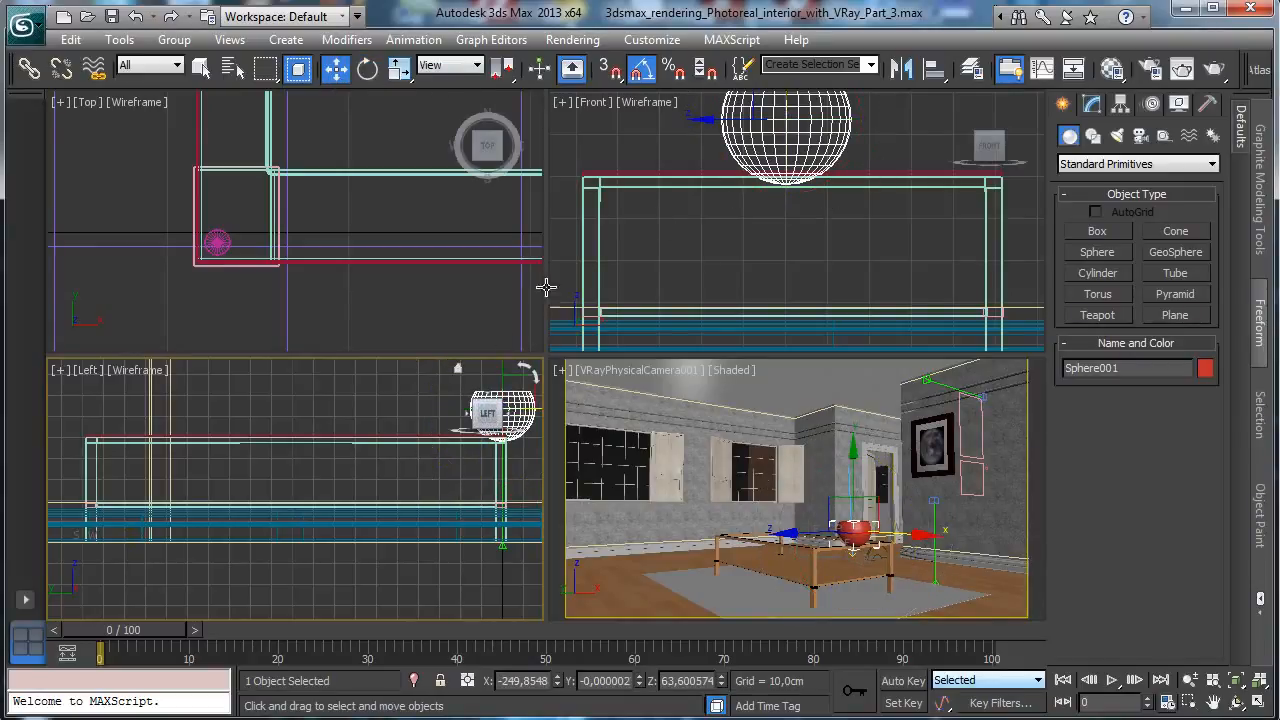
right_click(429, 400)
left_click(498, 423)
left_click_drag(537, 404, 359, 405)
right_click(853, 216)
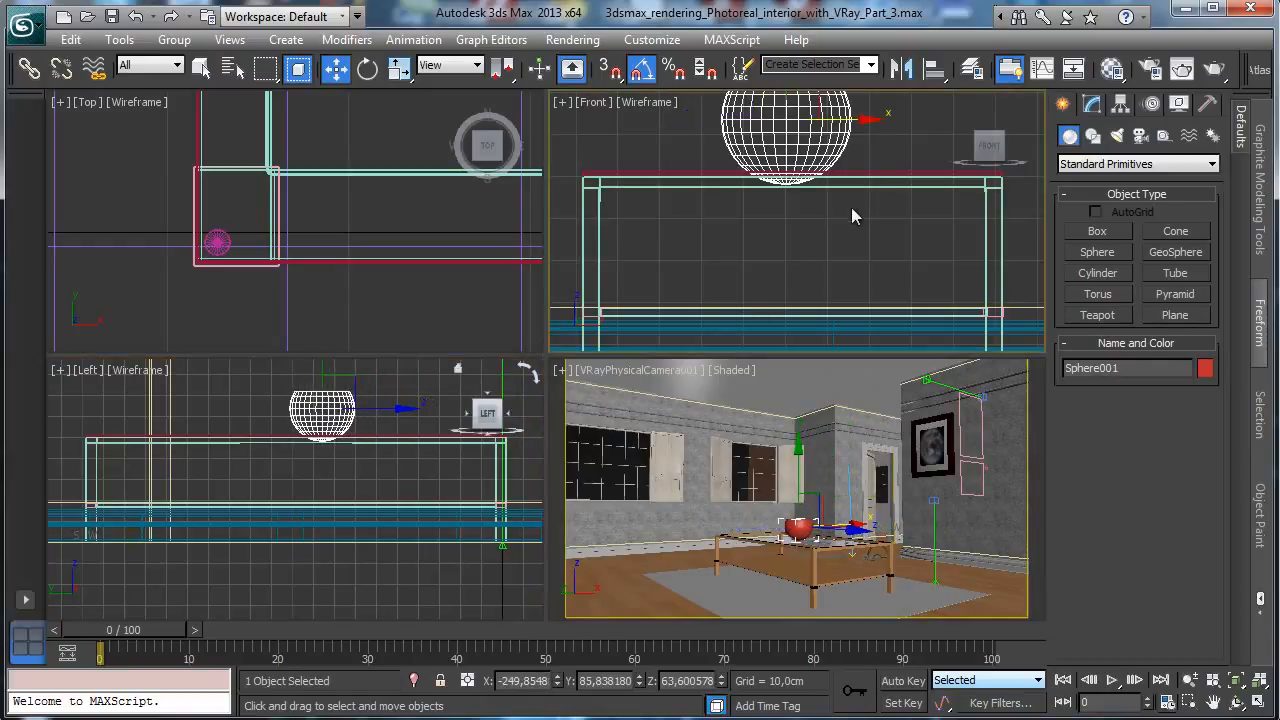
left_click(1234, 681)
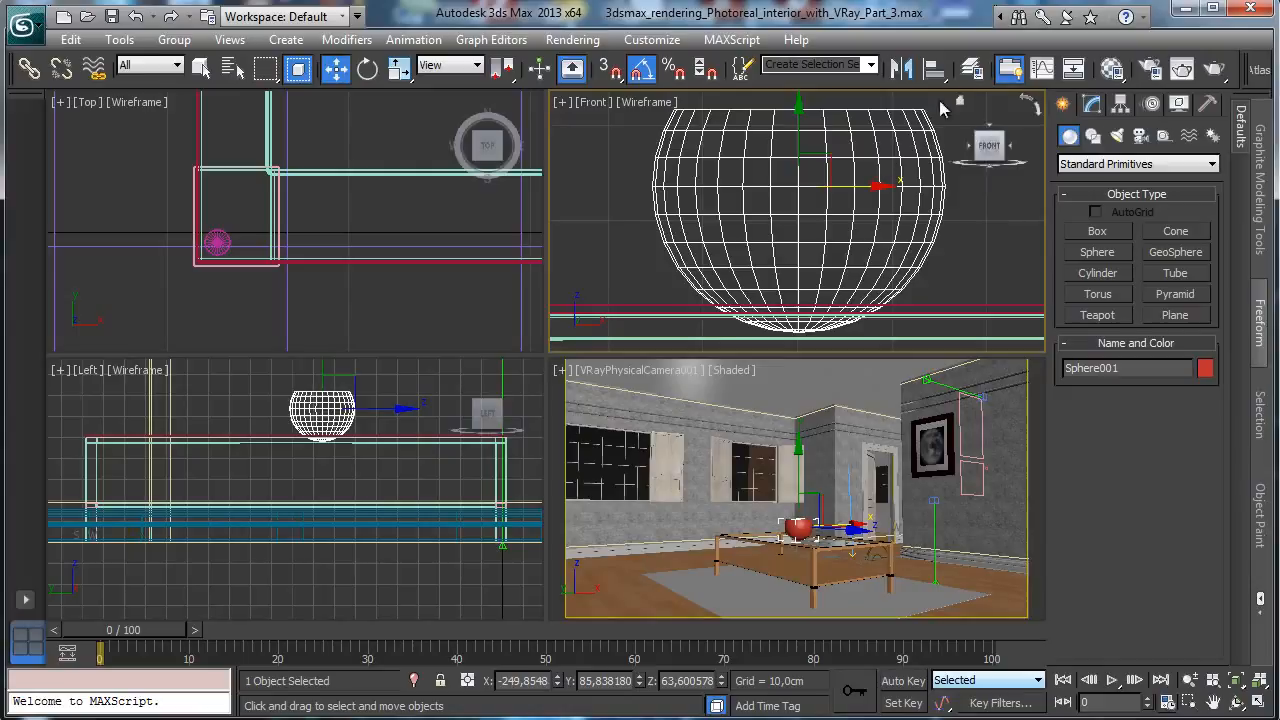
left_click_drag(801, 134, 802, 109)
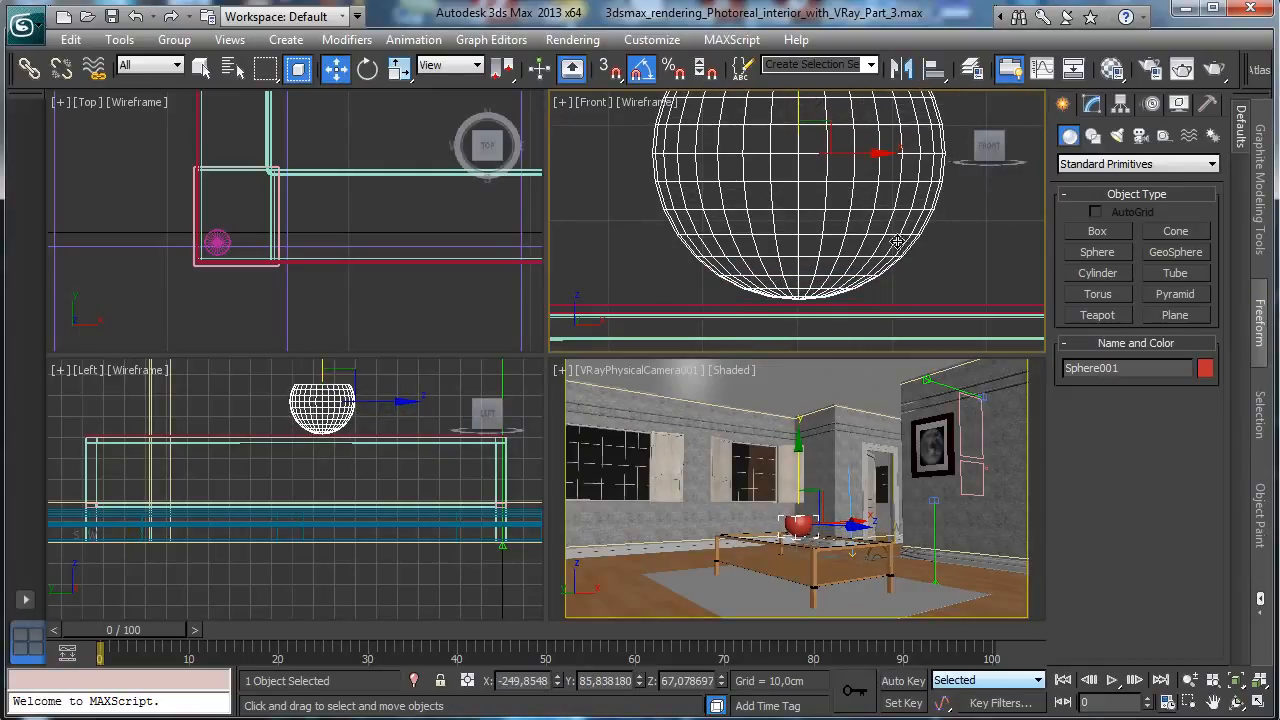
Switch the camera view to Perspective and isolate the bowl, framing it from above for editing
left_click(1092, 105)
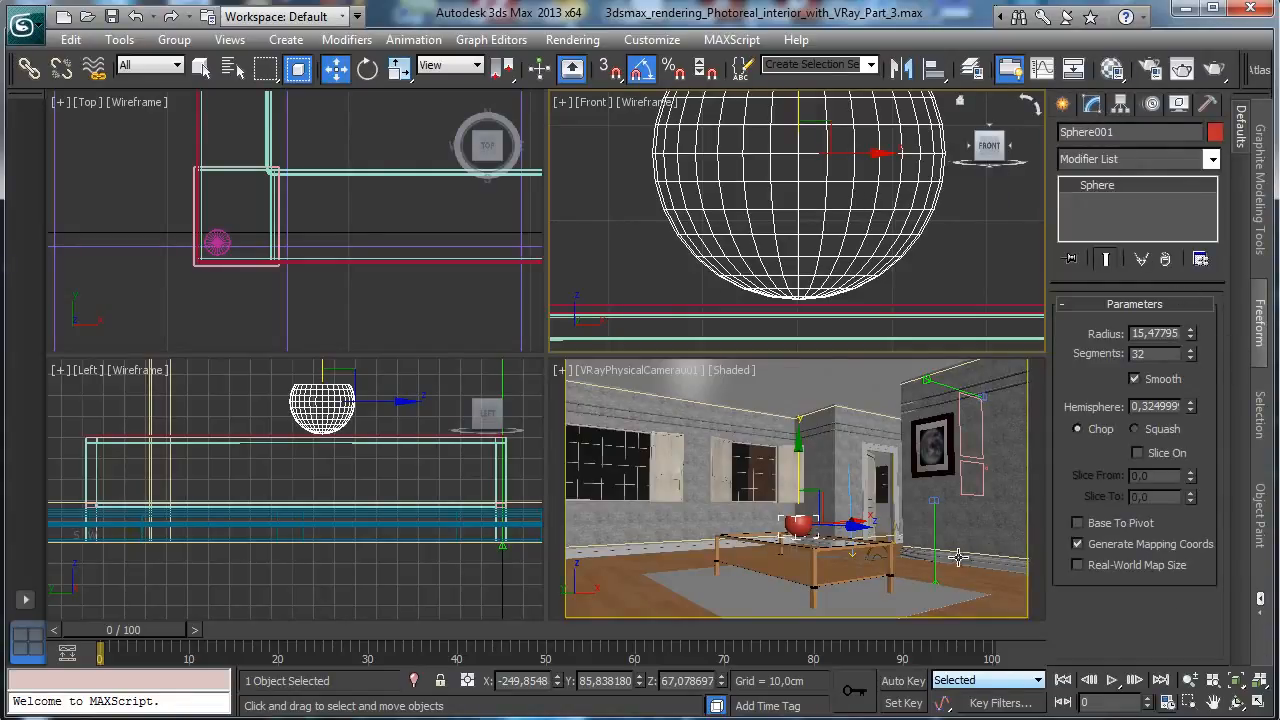
left_click(665, 372)
left_click(712, 443)
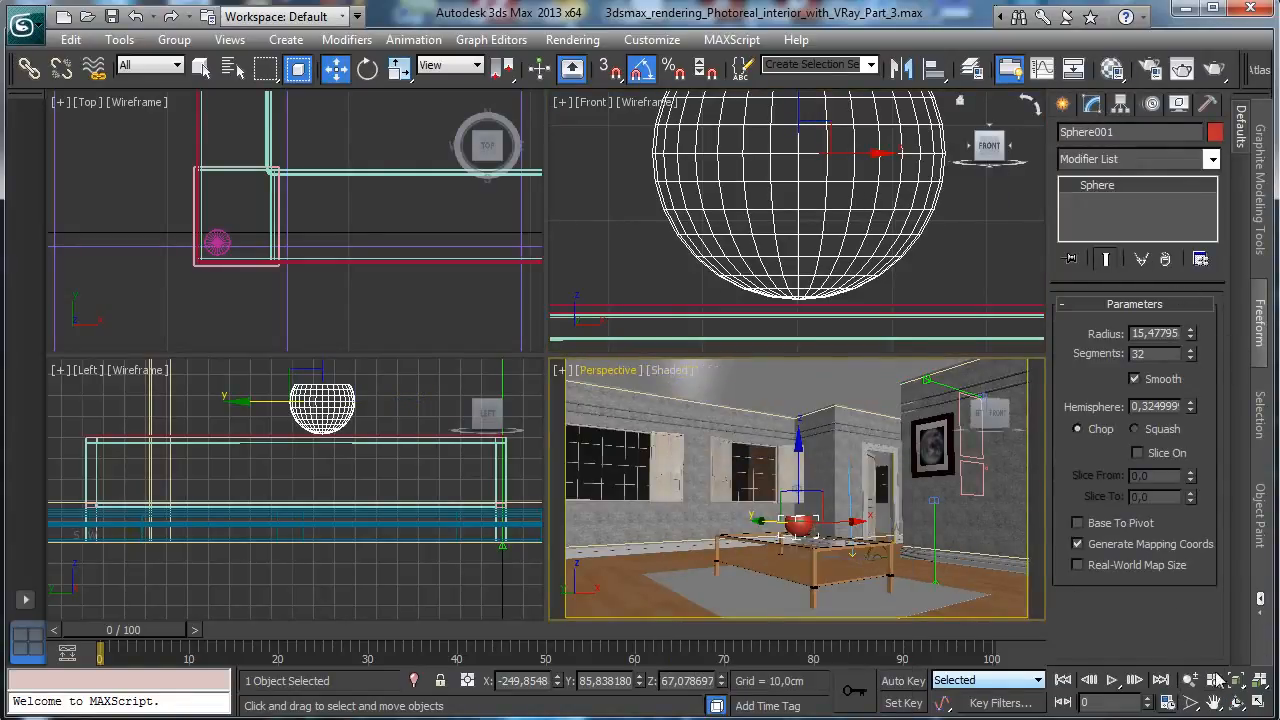
left_click(1217, 680)
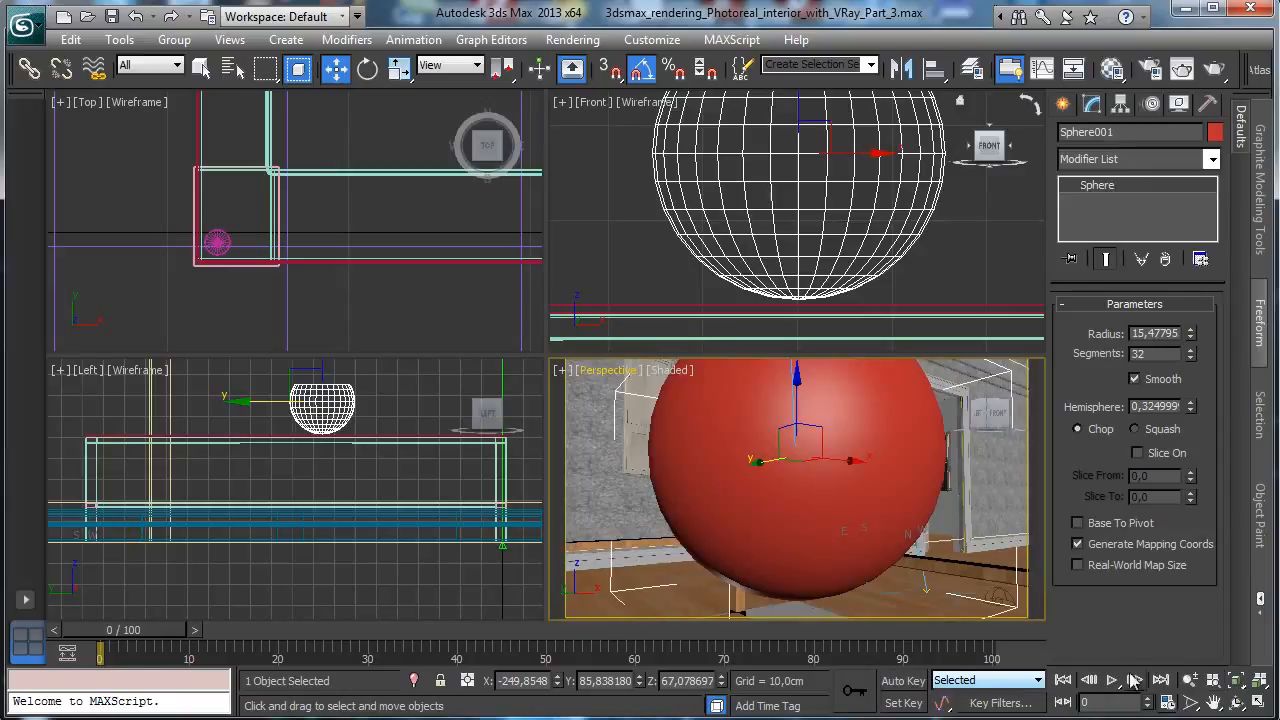
left_click(416, 681)
left_click(1190, 681)
left_click_drag(814, 475, 818, 600)
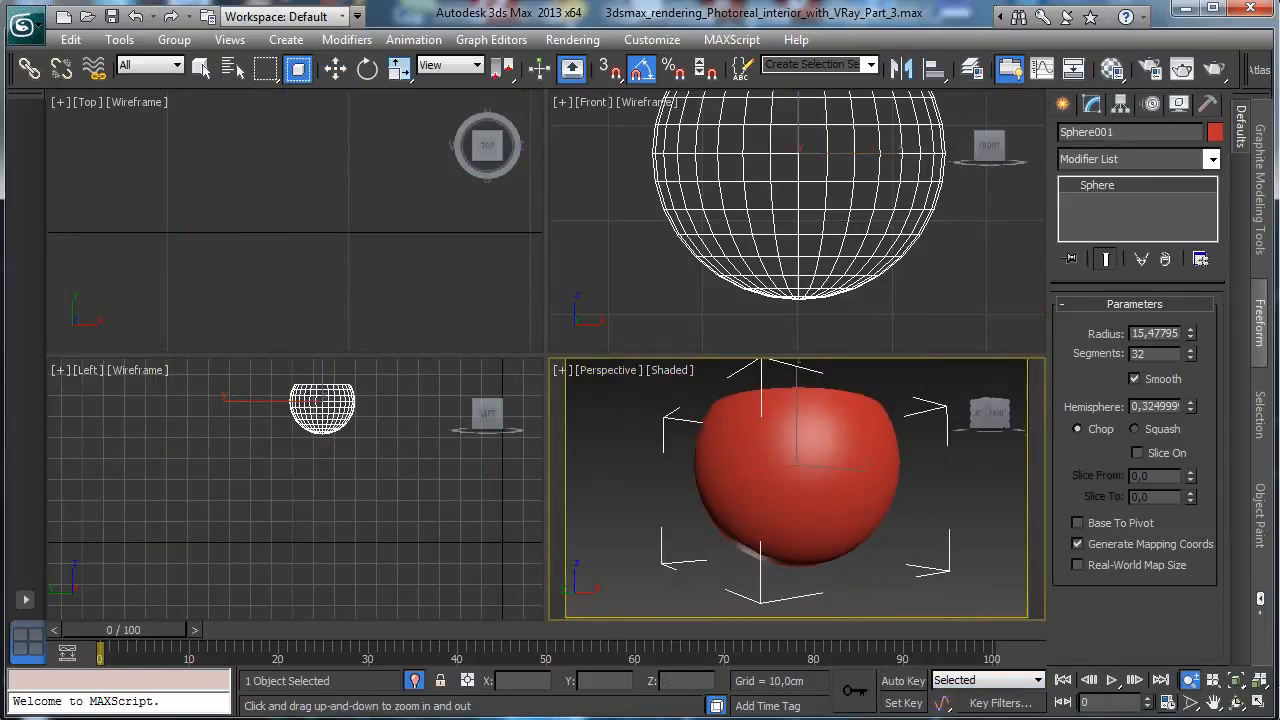
left_click(1237, 703)
left_click_drag(814, 491, 880, 569)
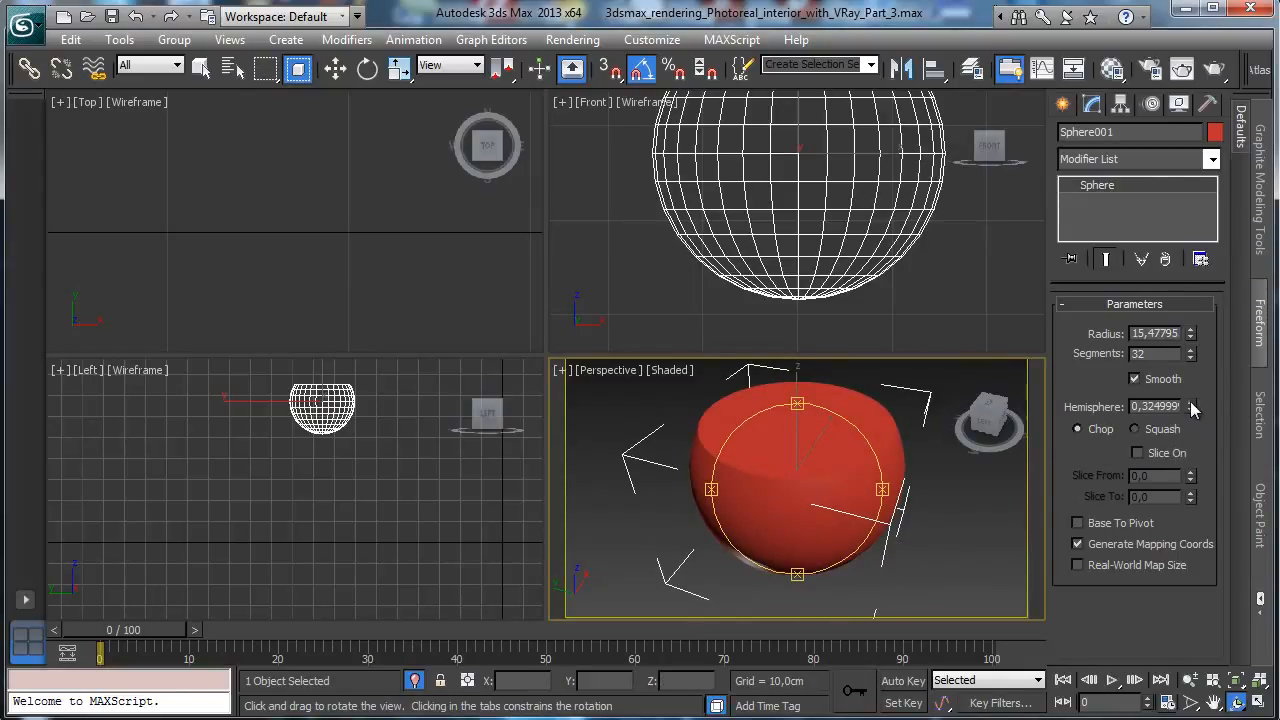
Set the bowl sphere's Segments to 64
left_click_drag(1158, 352, 1015, 299)
type("64")
key("Return")
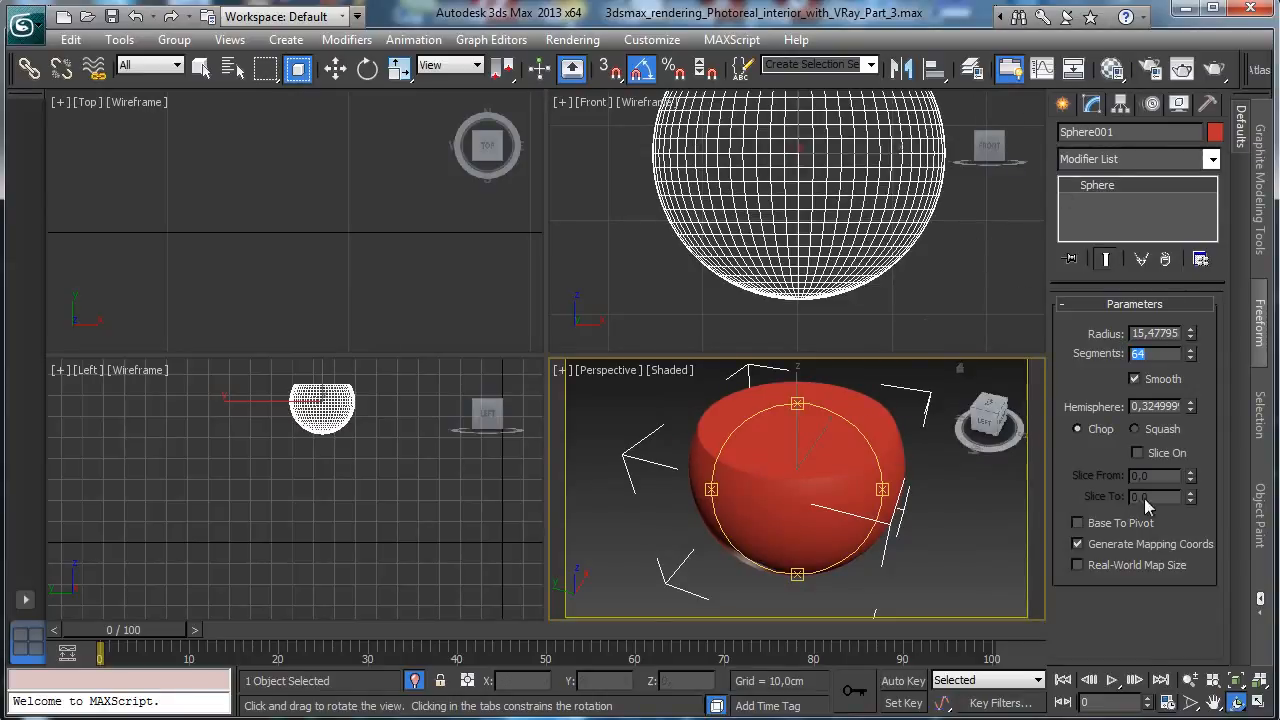
Convert the bowl sphere to an Editable Poly
key("w")
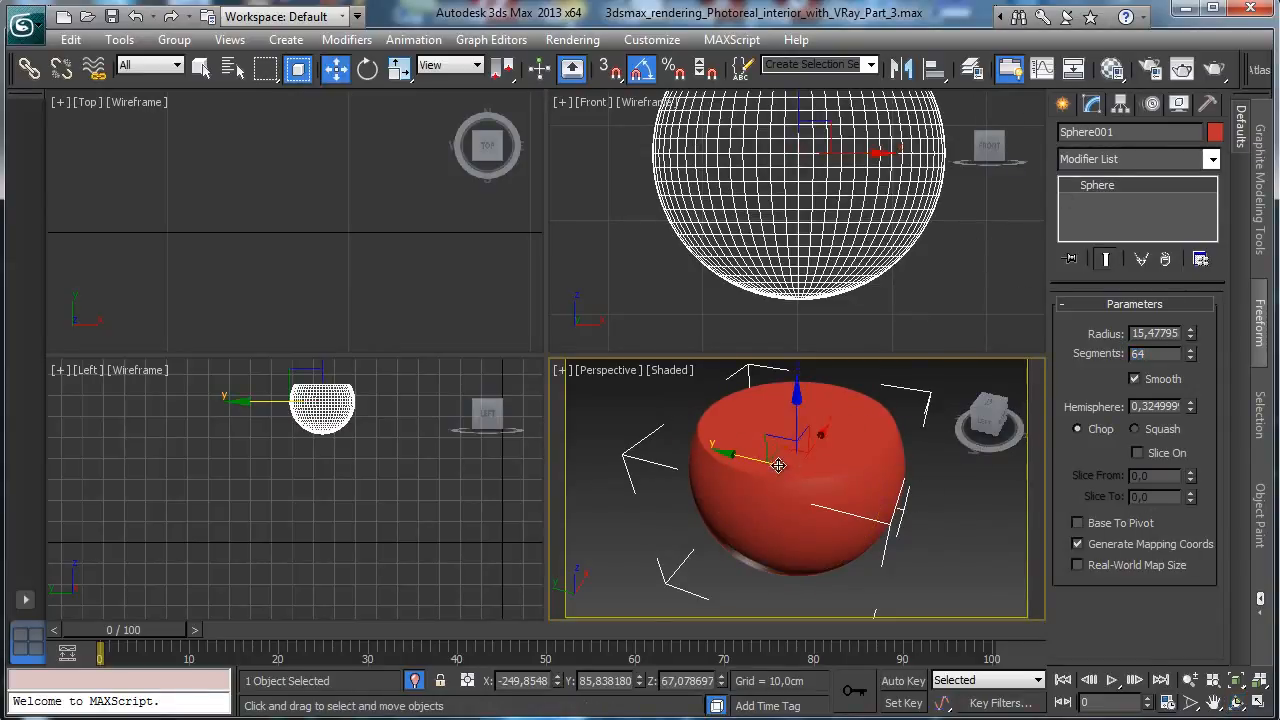
right_click(776, 478)
mouse_move(812, 653)
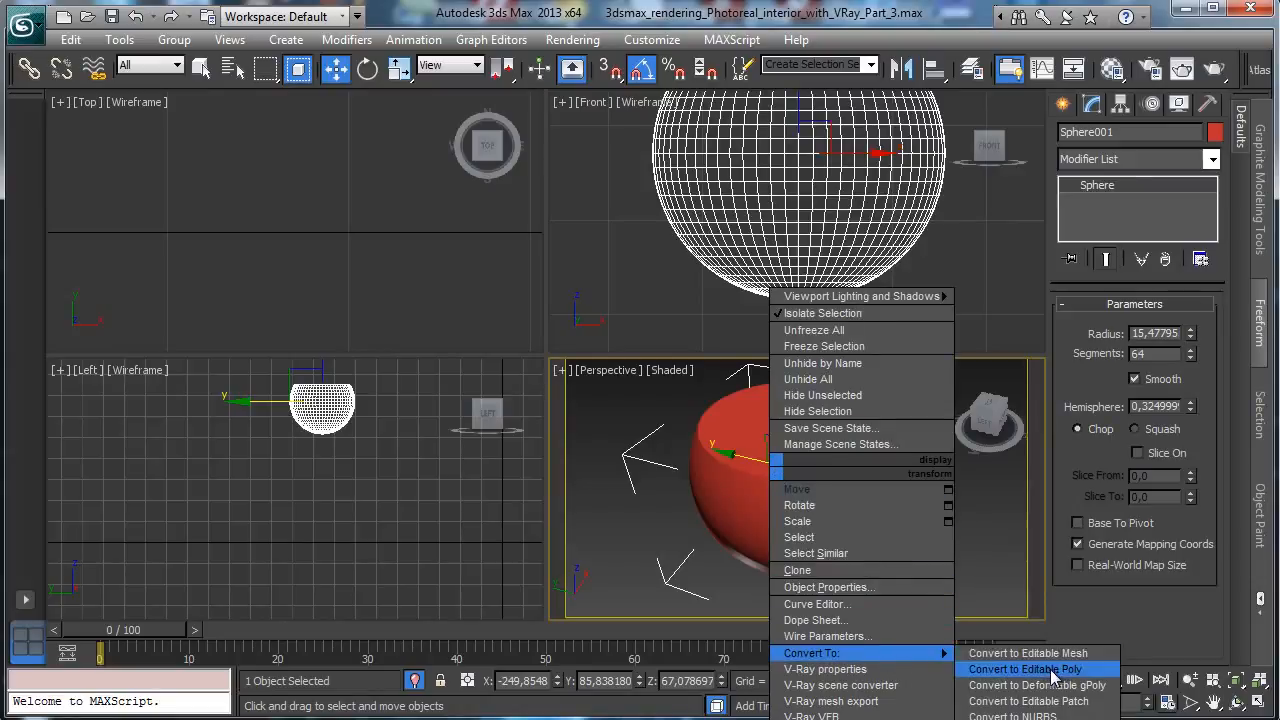
left_click(1010, 669)
Enable Ignore Backfacing for polygon selection and delete the polygons of the flat top cap to open the bowl
left_click(1155, 326)
left_click(821, 424)
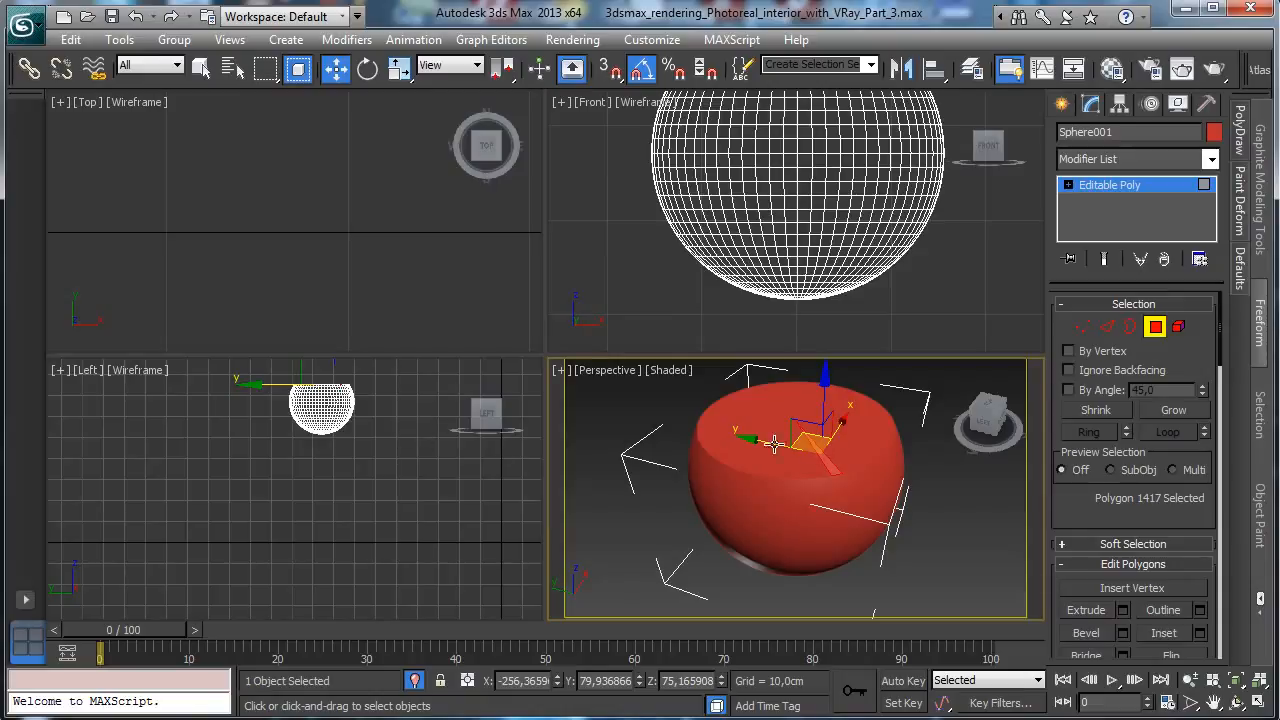
left_click(778, 412)
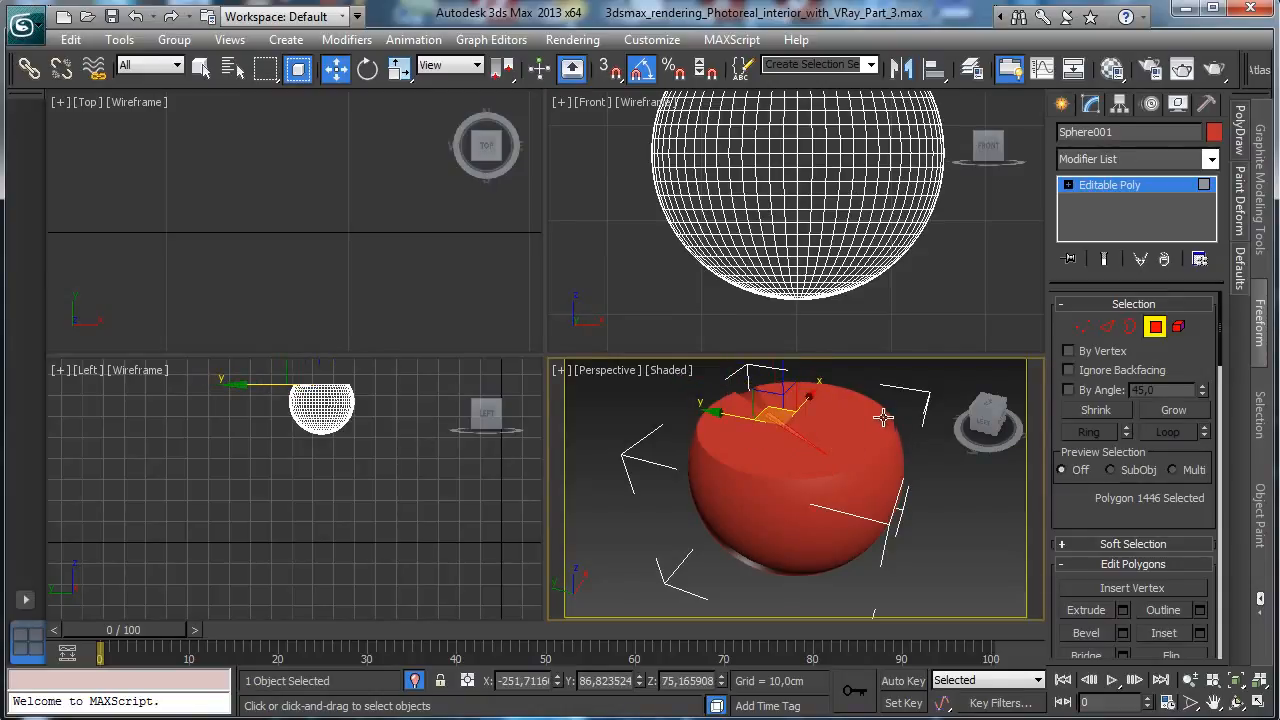
left_click(201, 67)
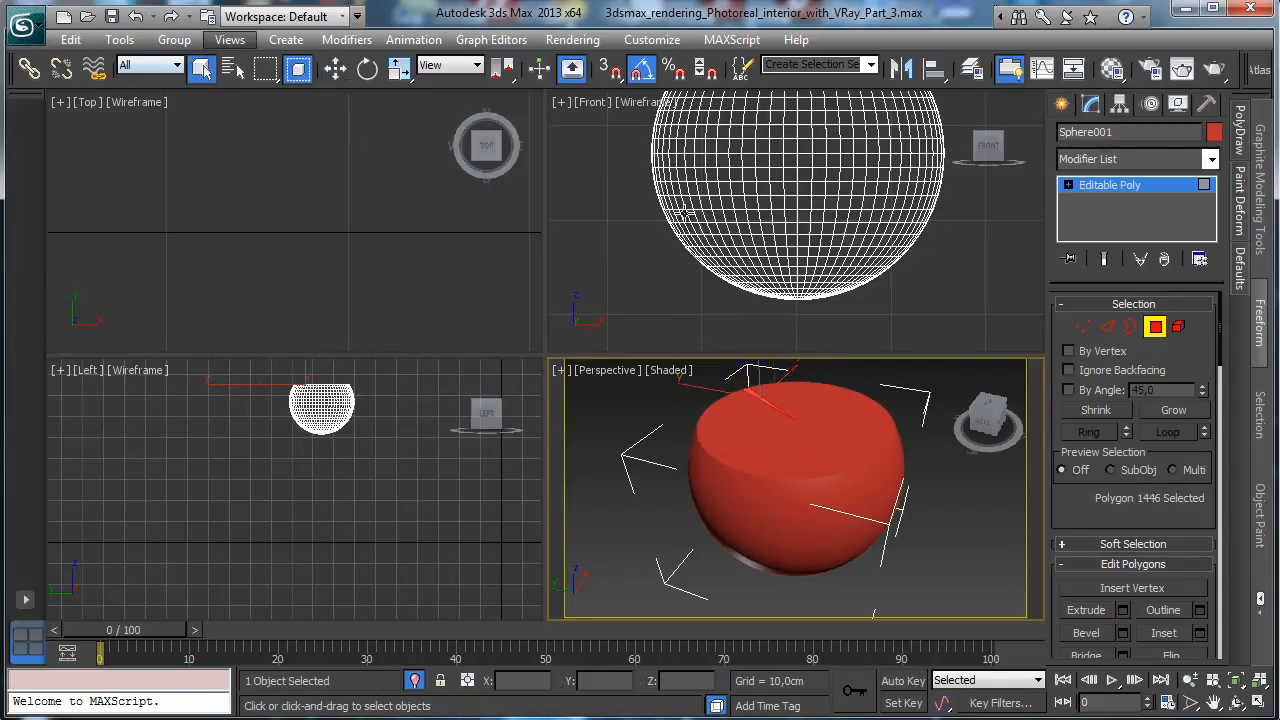
left_click(1128, 370)
left_click(905, 442)
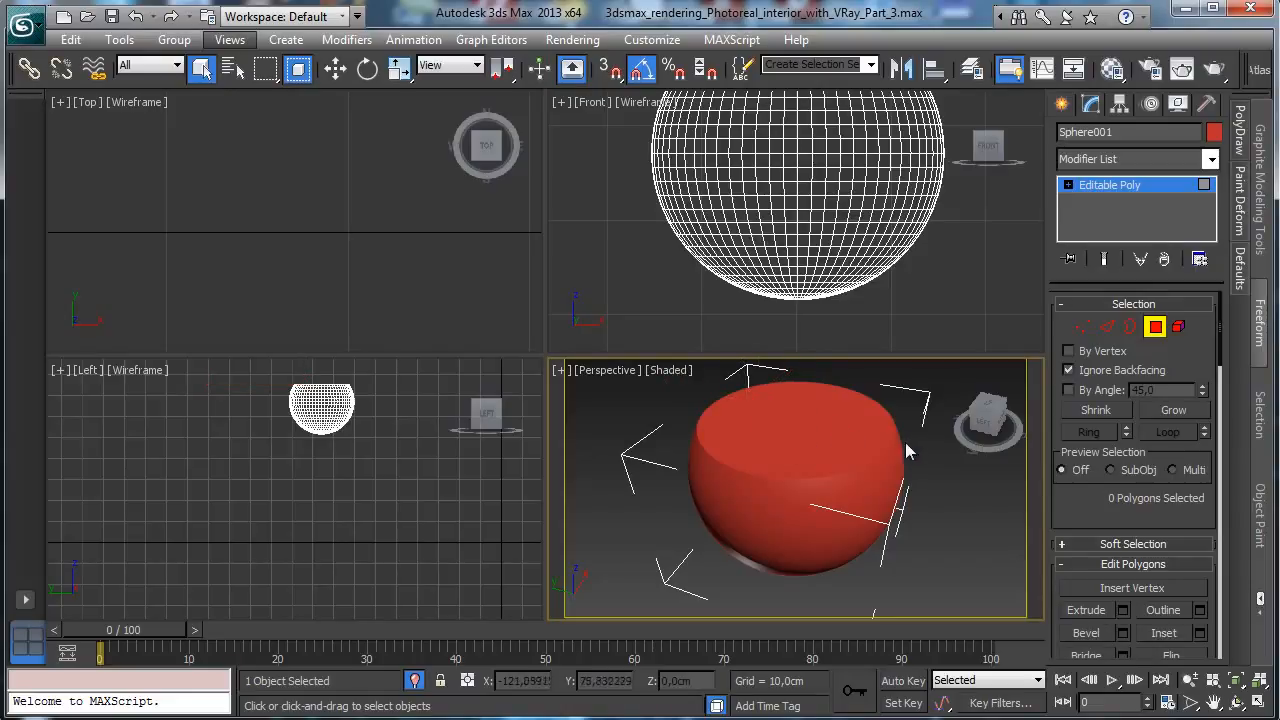
left_click_drag(768, 410, 832, 450)
key("Delete")
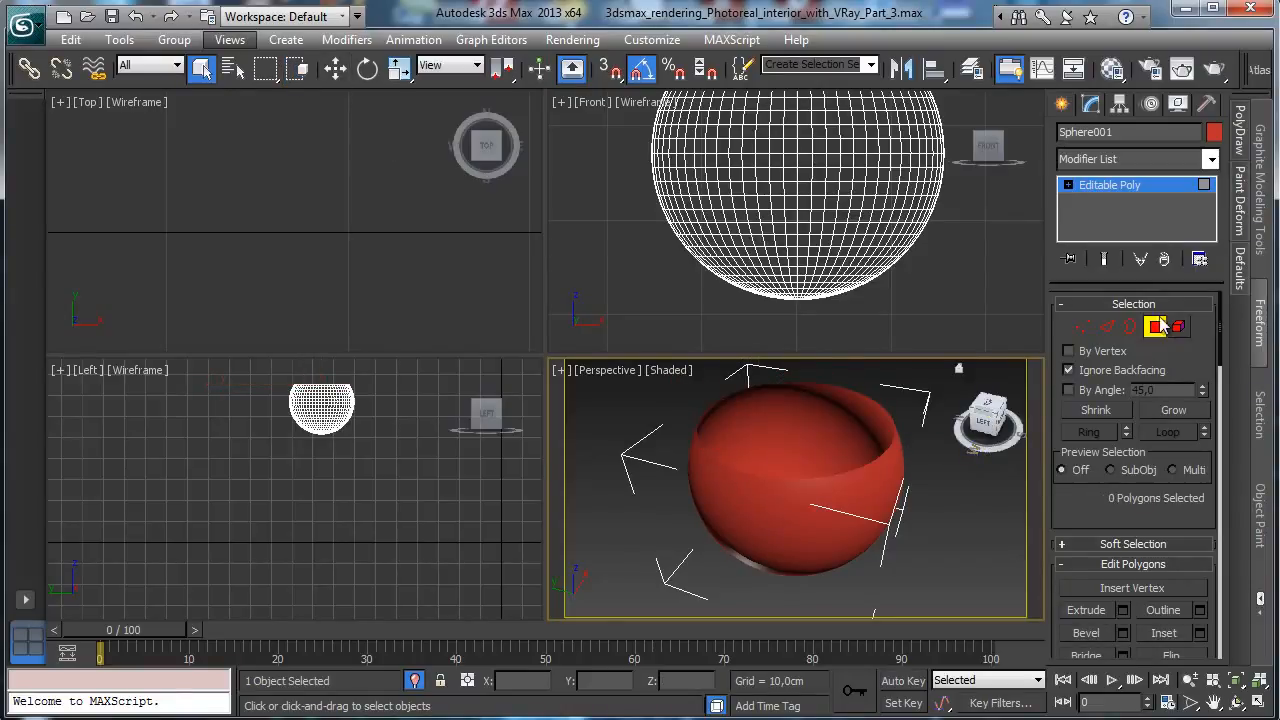
Select the vertices at the very bottom of the bowl in the Front view and enable Use Soft Selection
left_click(1155, 326)
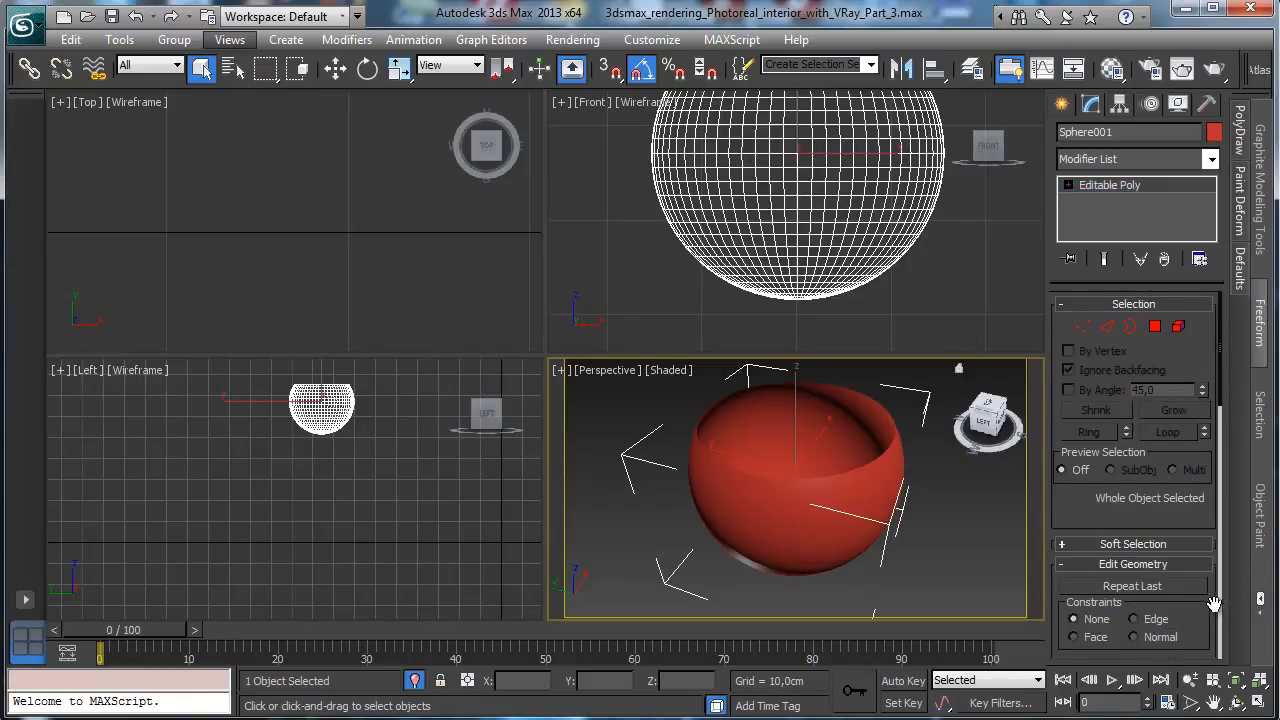
left_click(1082, 326)
left_click_drag(767, 322, 846, 292)
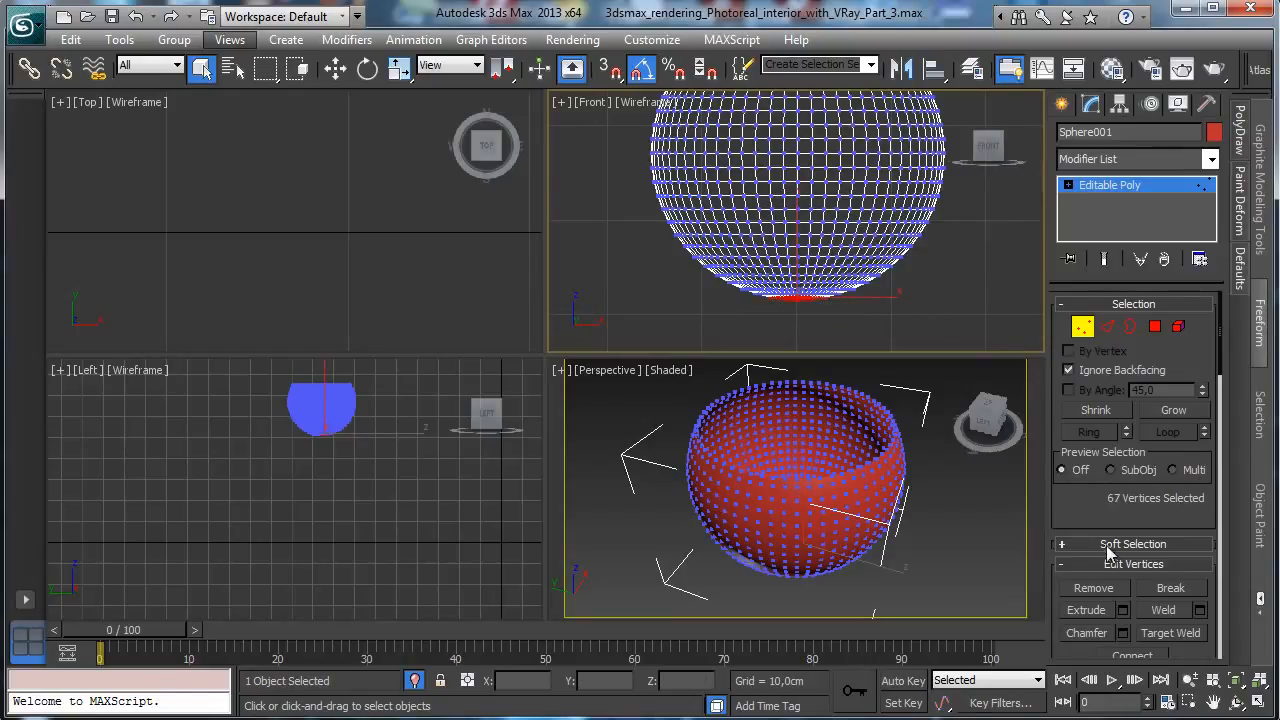
left_click(1107, 545)
left_click(1118, 324)
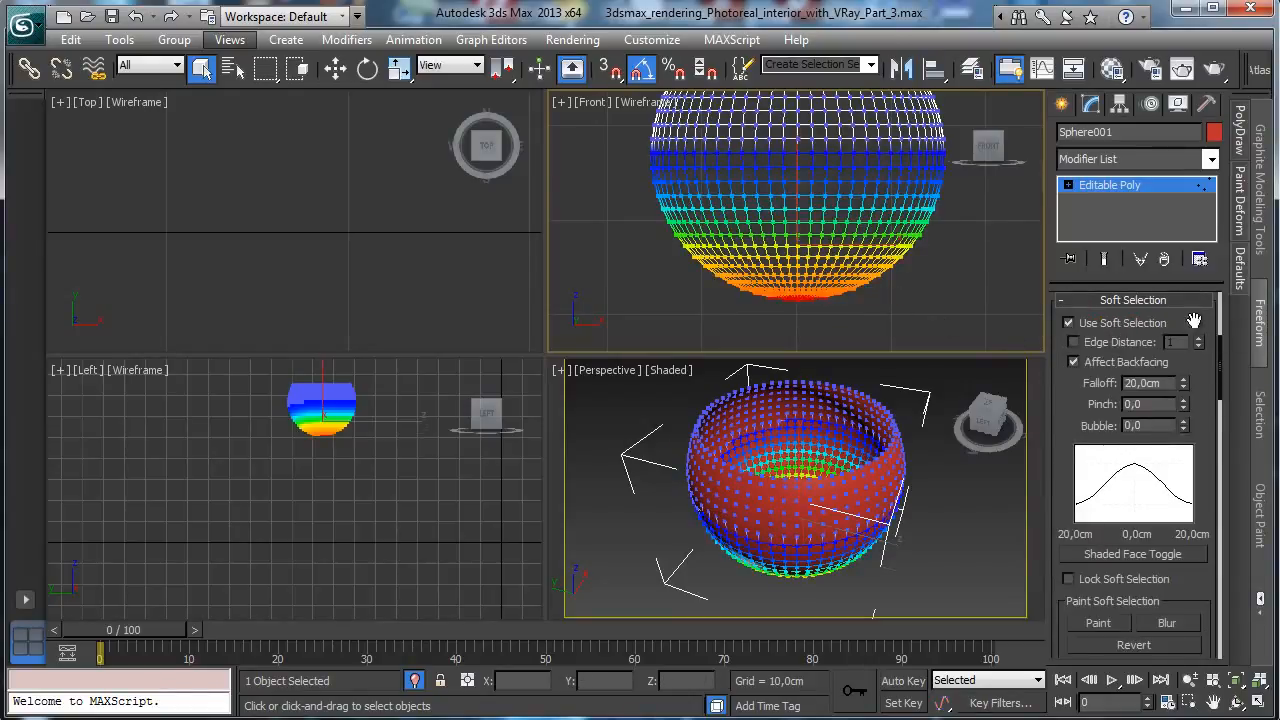
Set the soft selection's Falloff to about 6,6 cm, Pinch to about -0,27 and Bubble to 0,44
left_click_drag(1184, 390, 1178, 462)
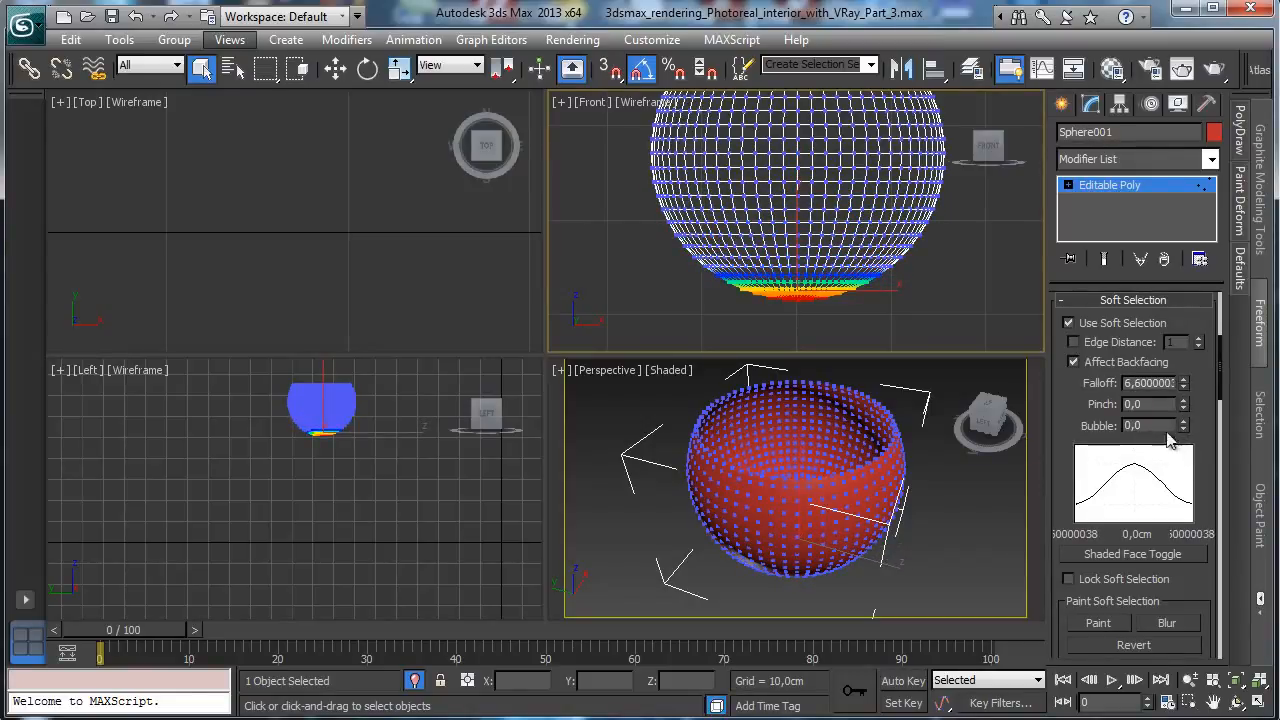
left_click_drag(1184, 412, 1195, 326)
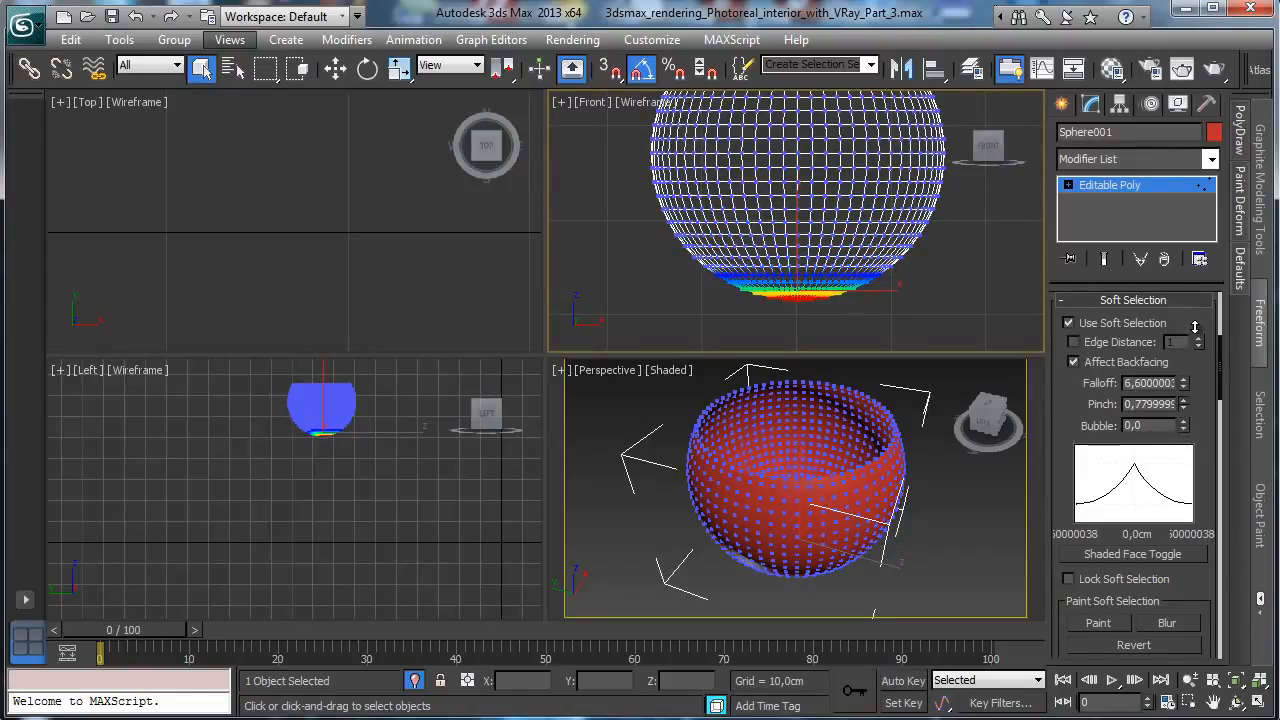
left_click_drag(1183, 404, 1182, 478)
left_click_drag(1184, 425, 1192, 383)
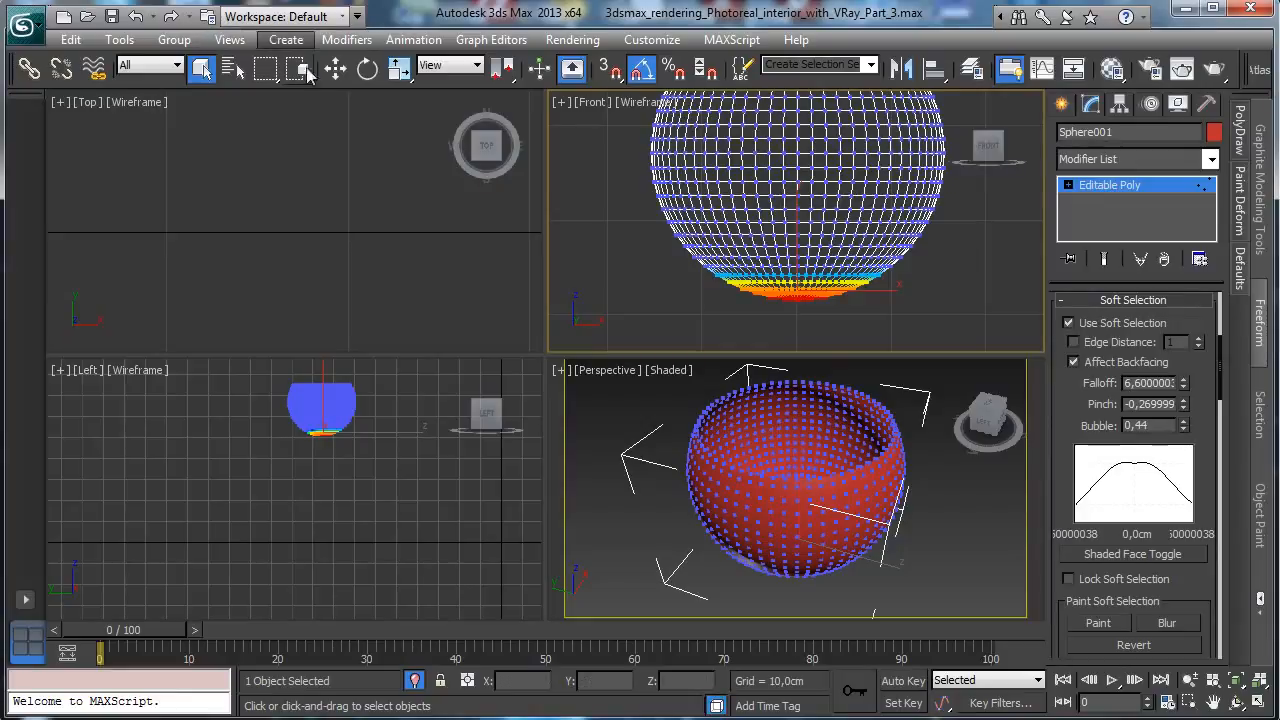
Move the soft-selected vertices at the bowl's bottom upward in the Front view to flatten the base
key("w")
mouse_move(796, 226)
left_mouse_down()
mouse_move(797, 215)
mouse_move(798, 226)
left_mouse_up()
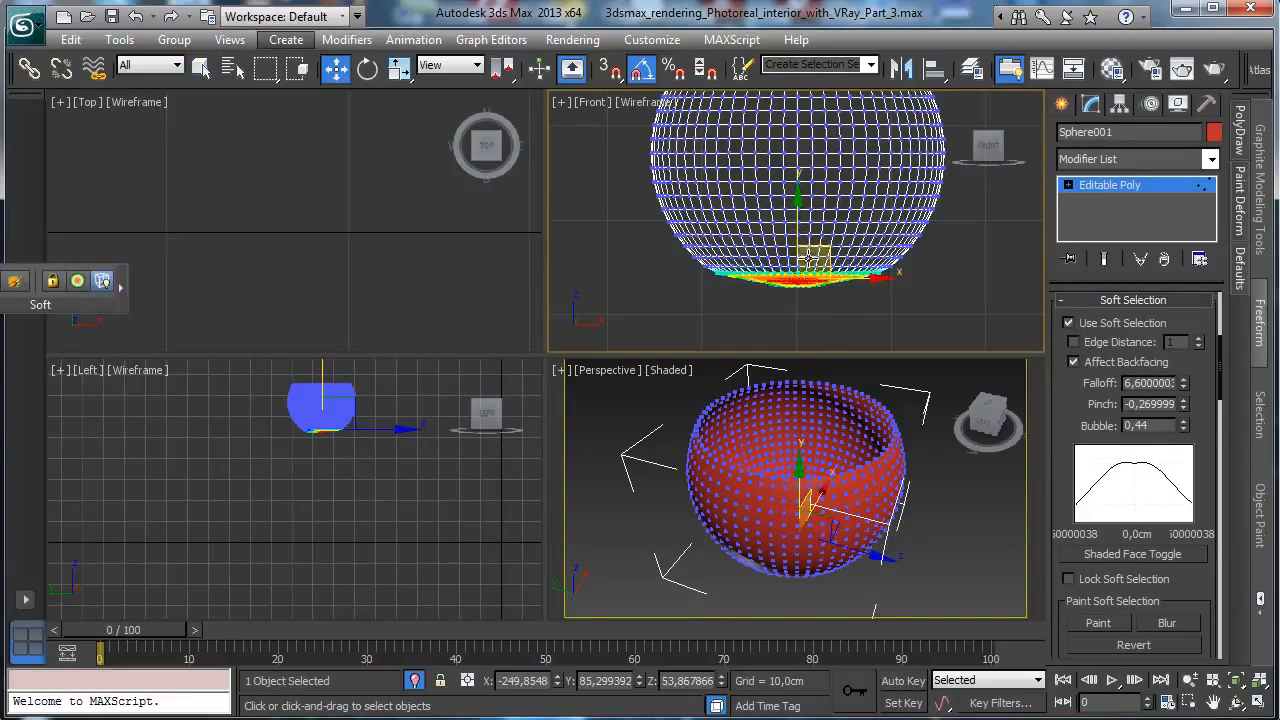
left_click_drag(778, 305, 822, 292)
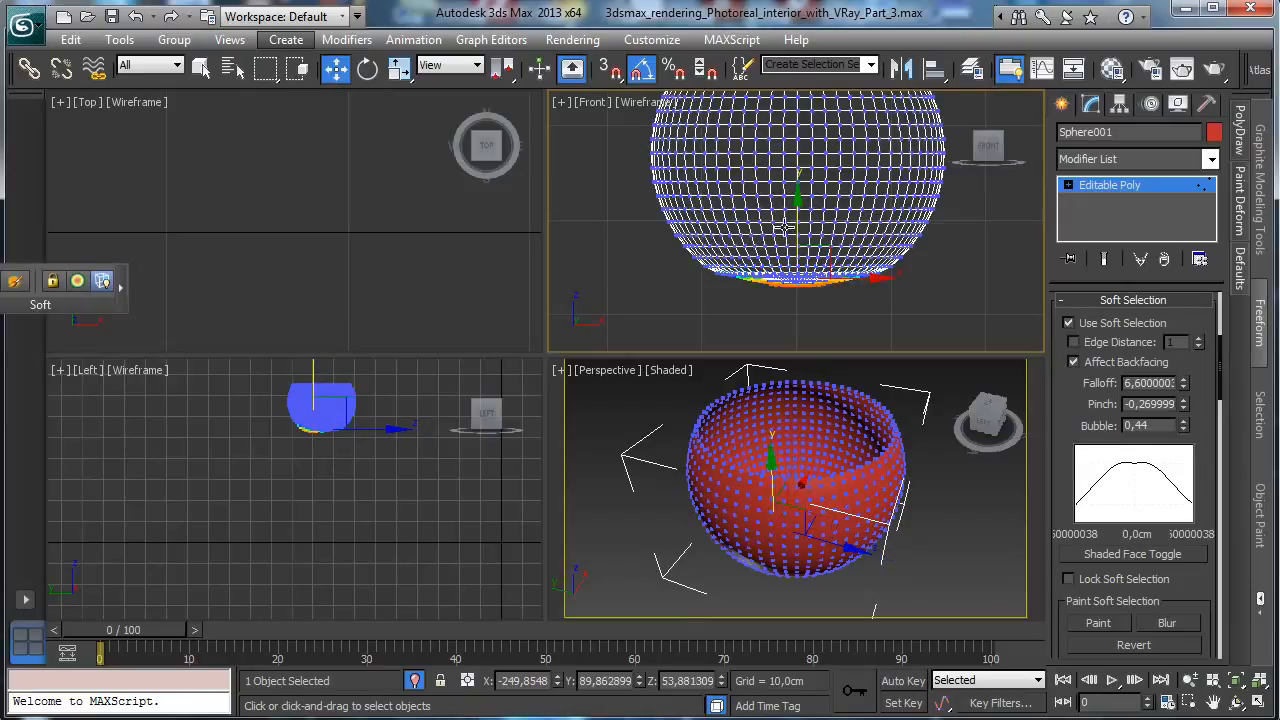
left_click_drag(797, 224, 799, 216)
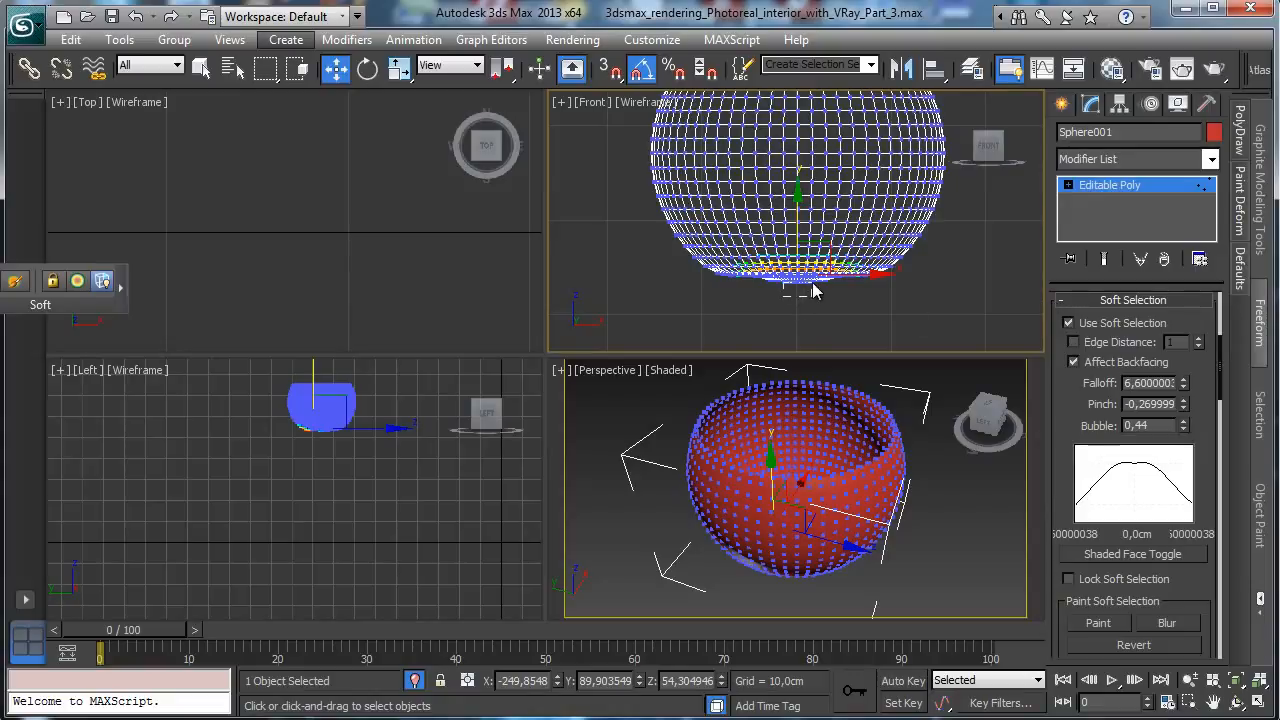
Set the soft selection's Pinch to 0,24, raise the lowest bottom vertices of the bowl further and leave vertex editing
left_click_drag(813, 290, 815, 292)
left_click_drag(1186, 404, 1158, 338)
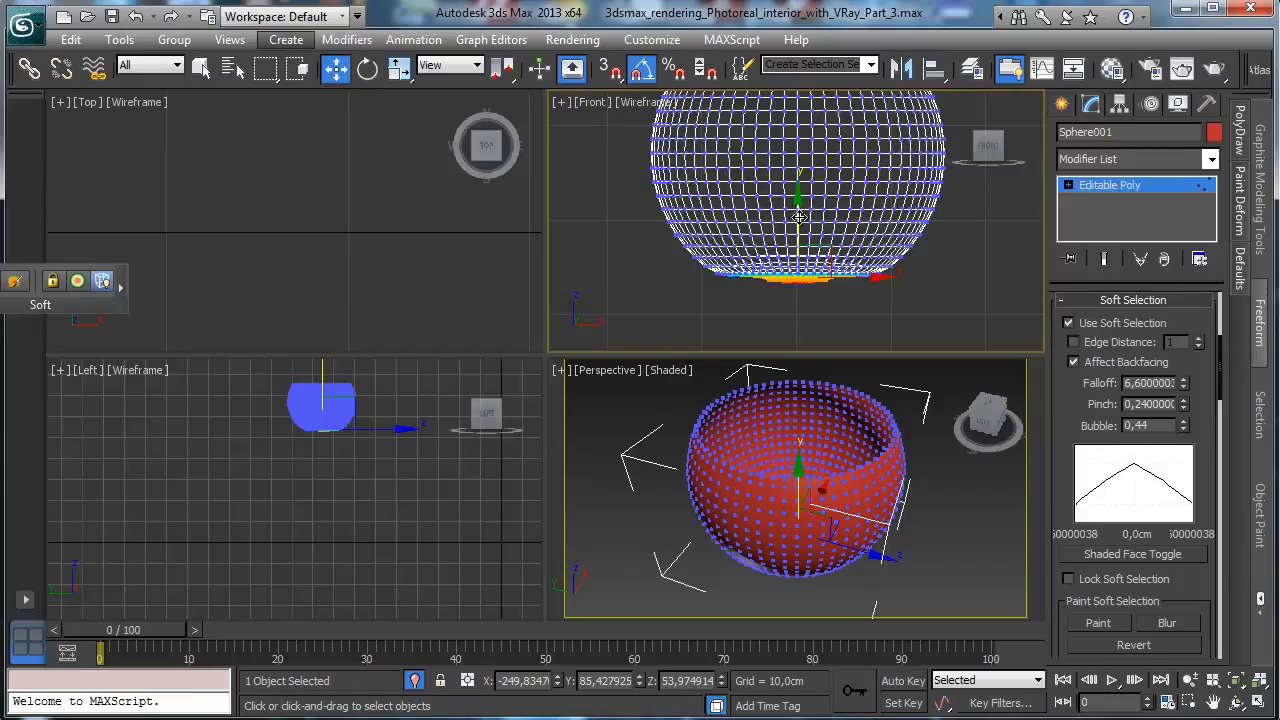
left_click_drag(799, 217, 799, 213)
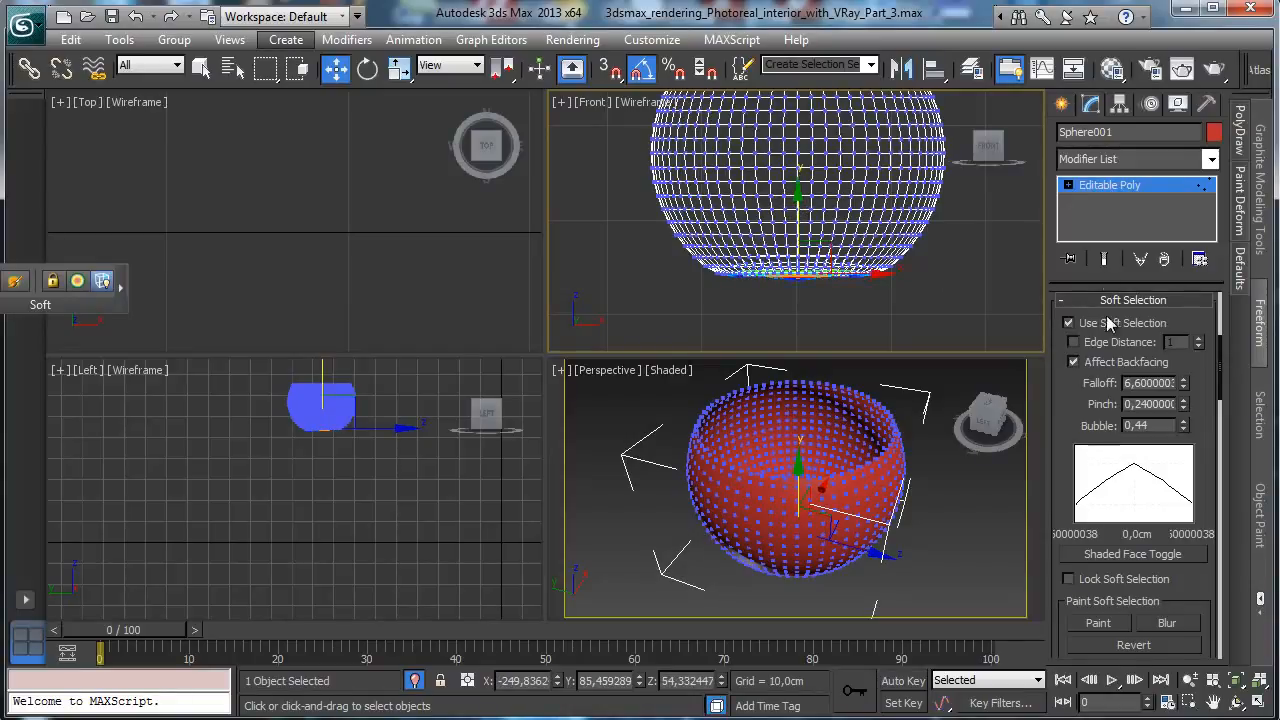
left_click(1105, 185)
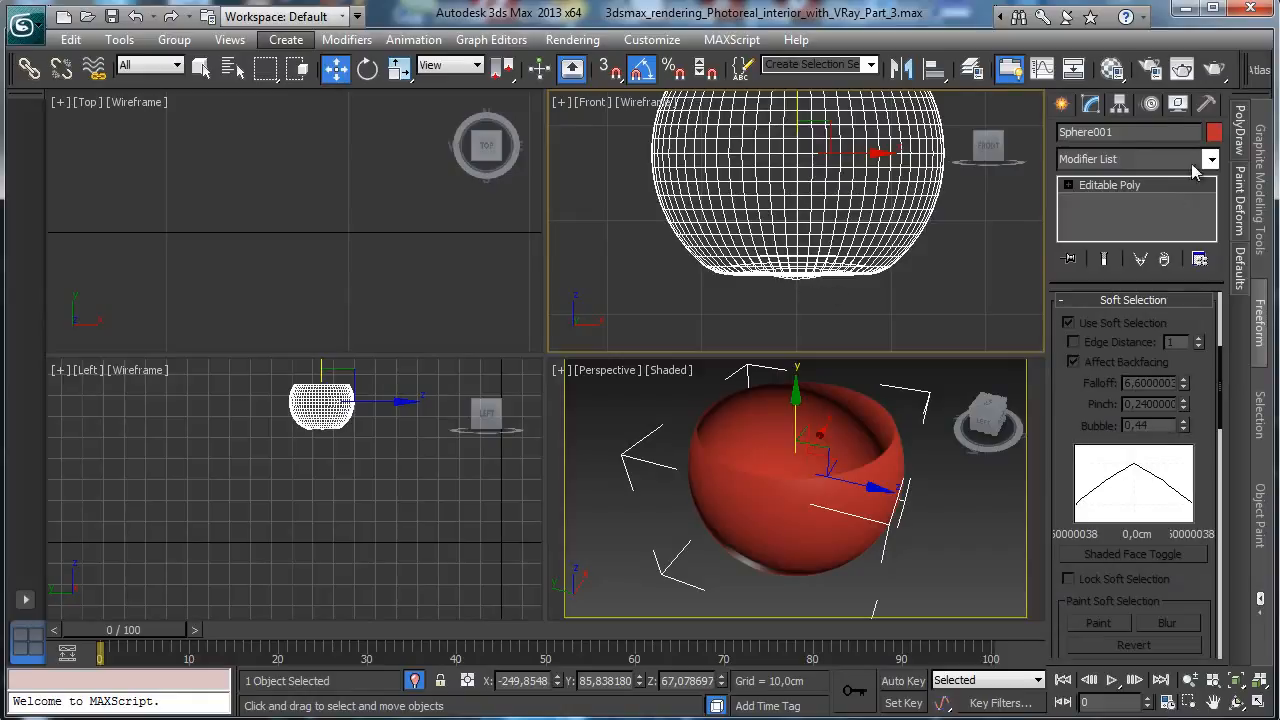
Return to vertex editing and raise the central bottom vertices again until the bowl's base curves slightly inward
left_click(1069, 185)
left_click(1105, 201)
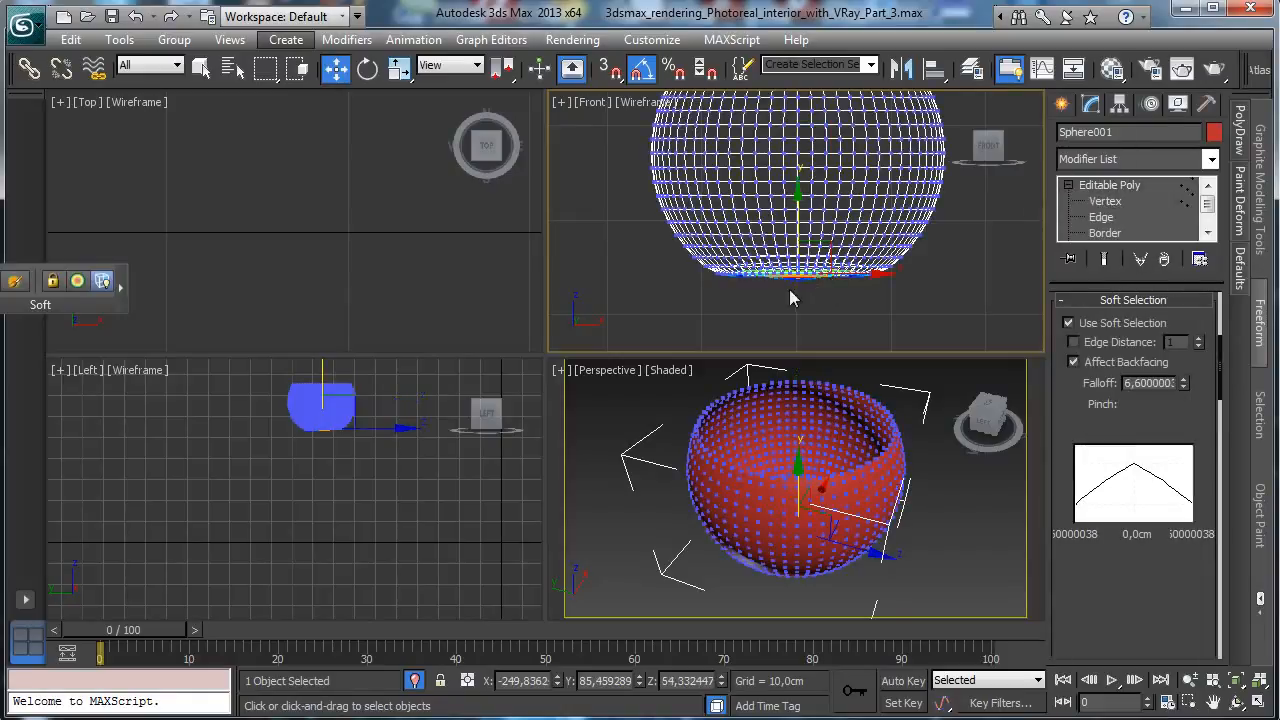
left_click_drag(799, 215, 799, 213)
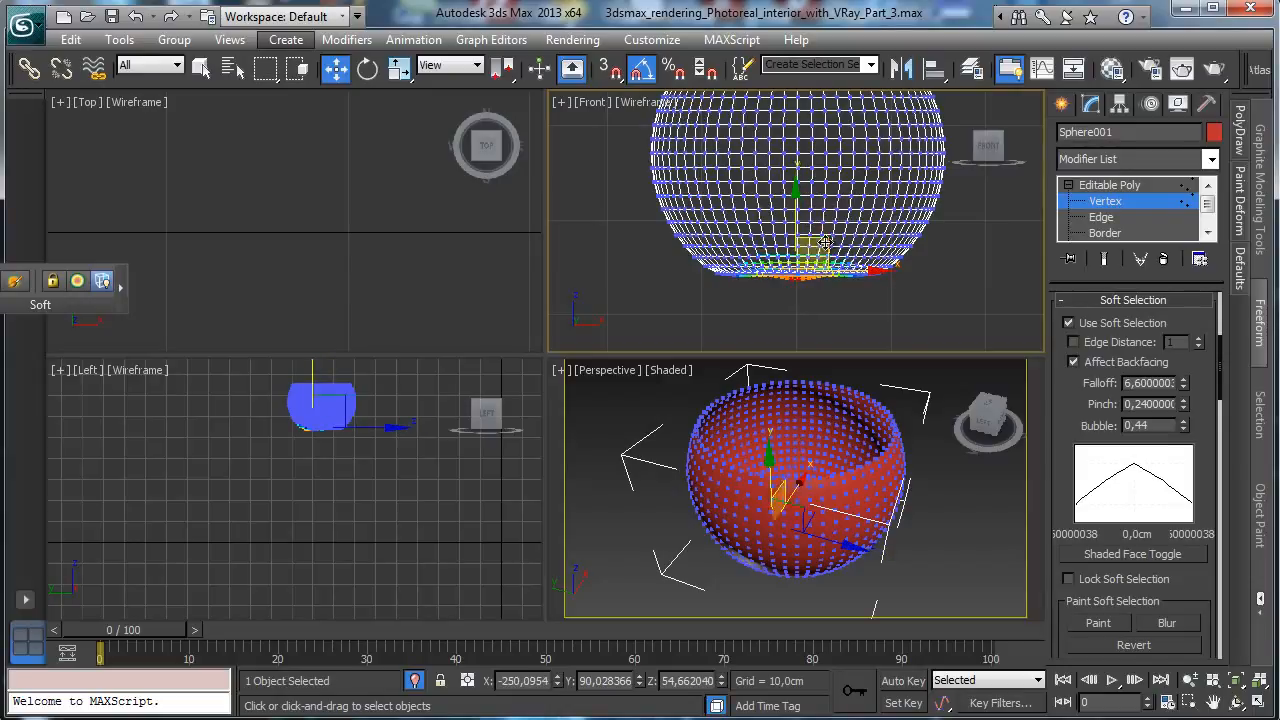
left_click_drag(799, 214, 799, 214)
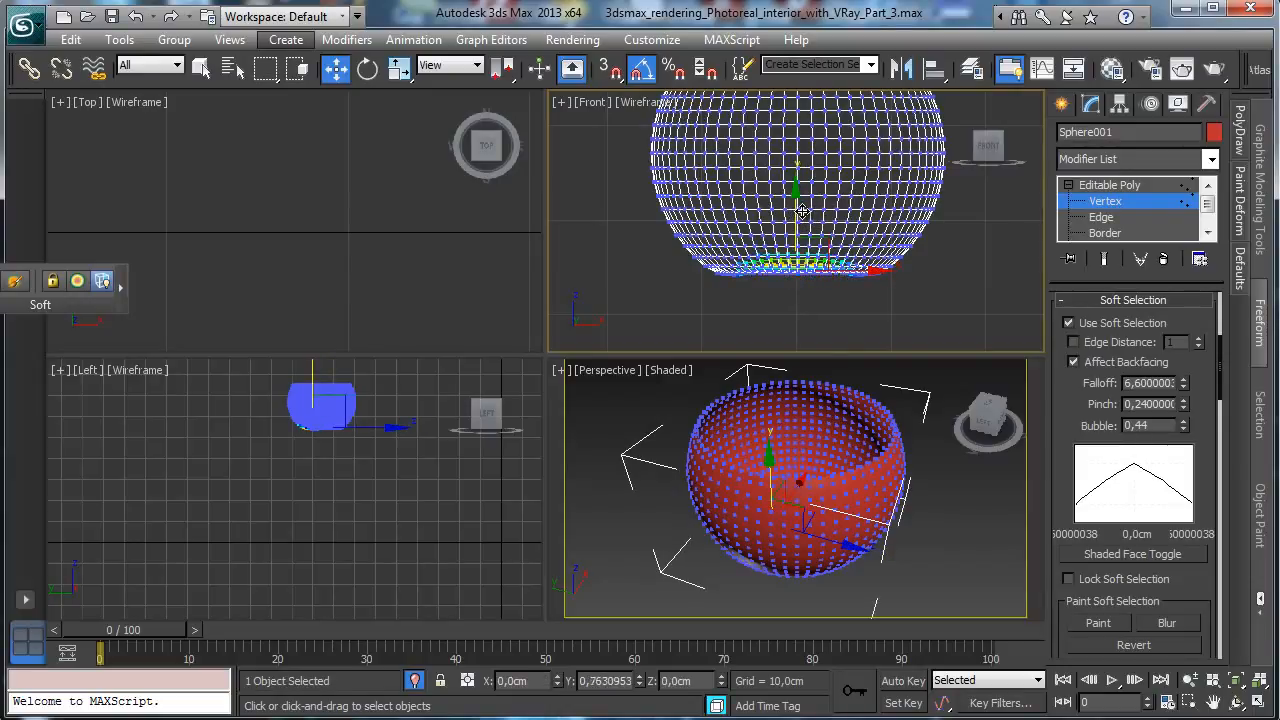
left_click(1120, 201)
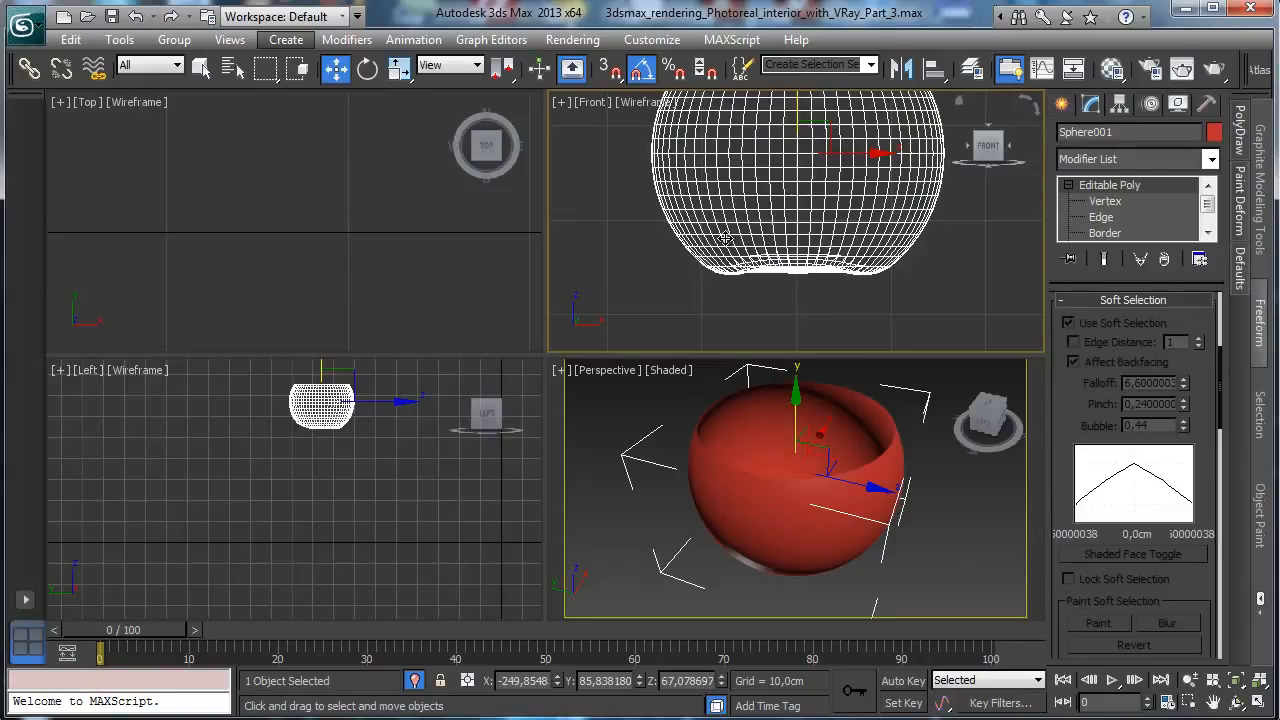
Apply a Shell modifier to the bowl with an Outer Amount of about 0,86 cm
left_click(1209, 160)
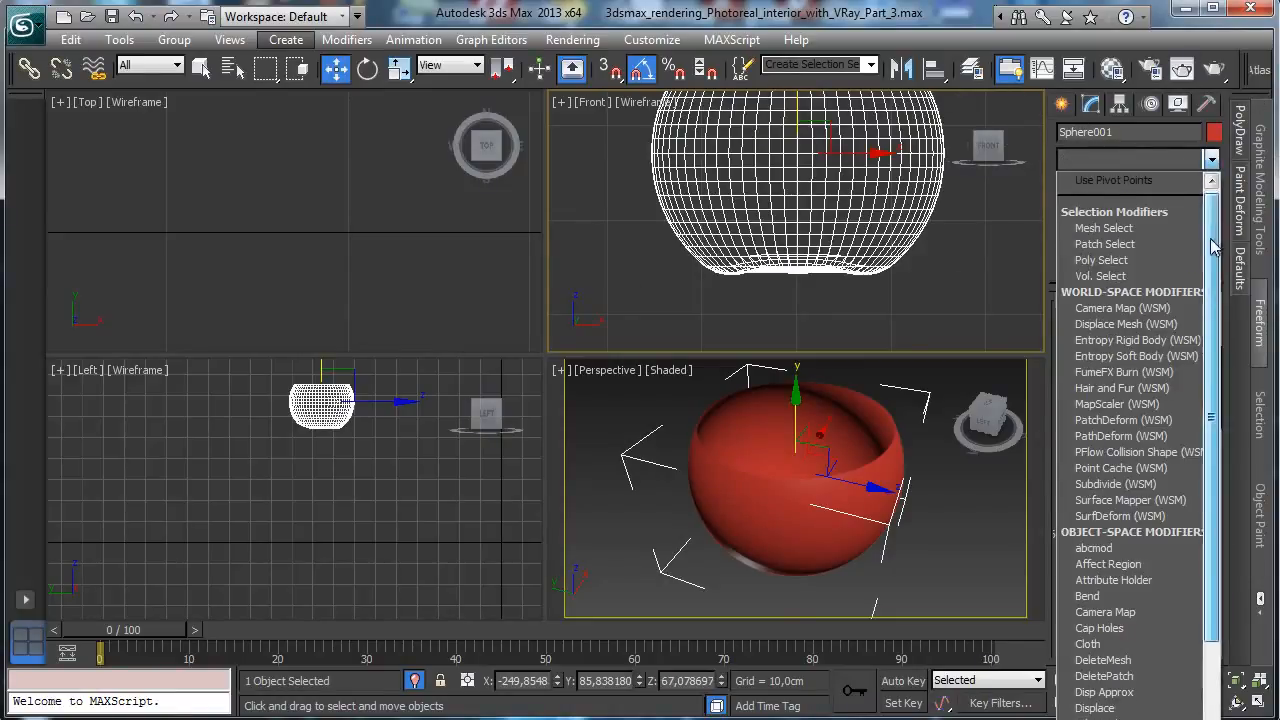
scroll(1189, 383, "down", 10)
scroll(1192, 436, "down", 9)
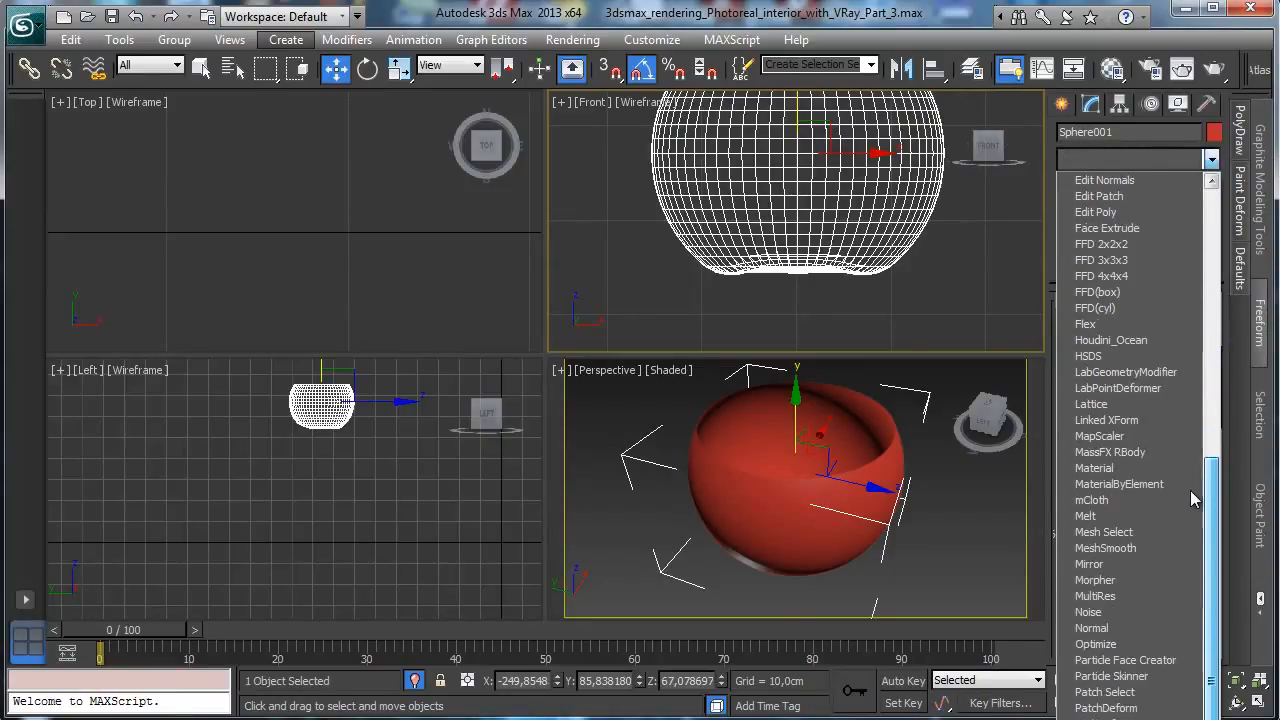
left_click(1140, 709)
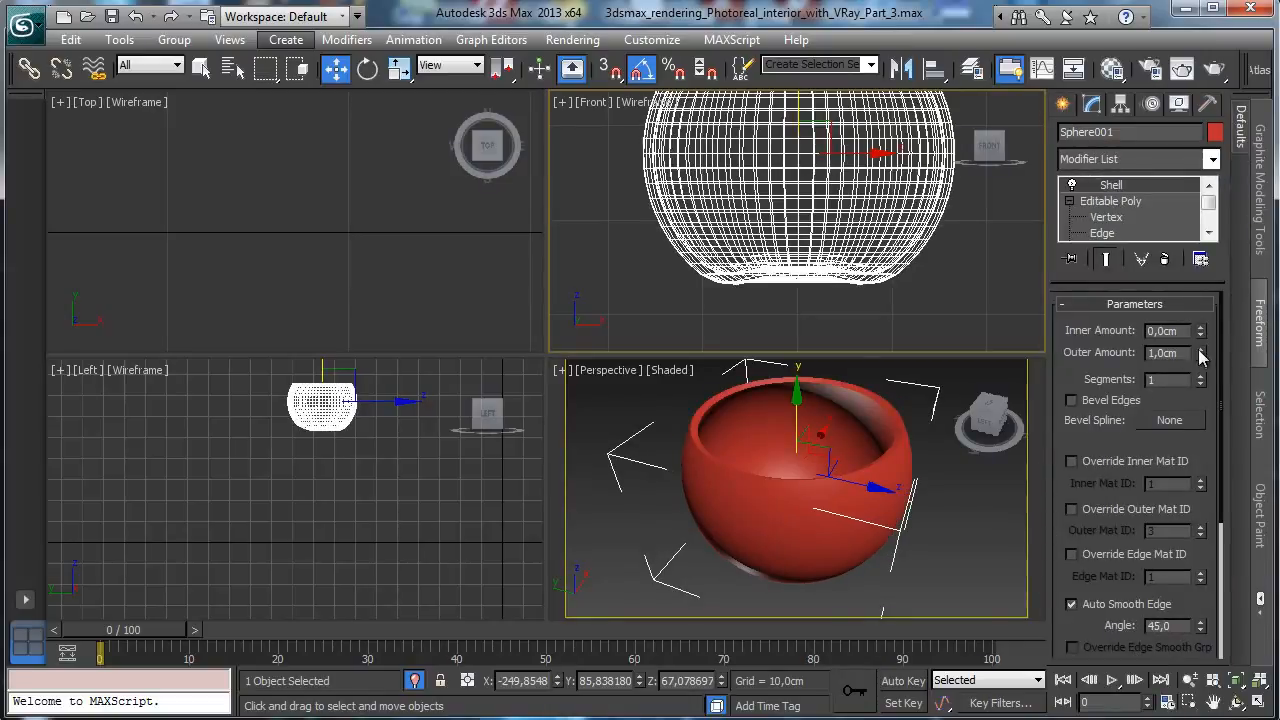
left_click_drag(1200, 357, 1204, 366)
left_click(813, 459)
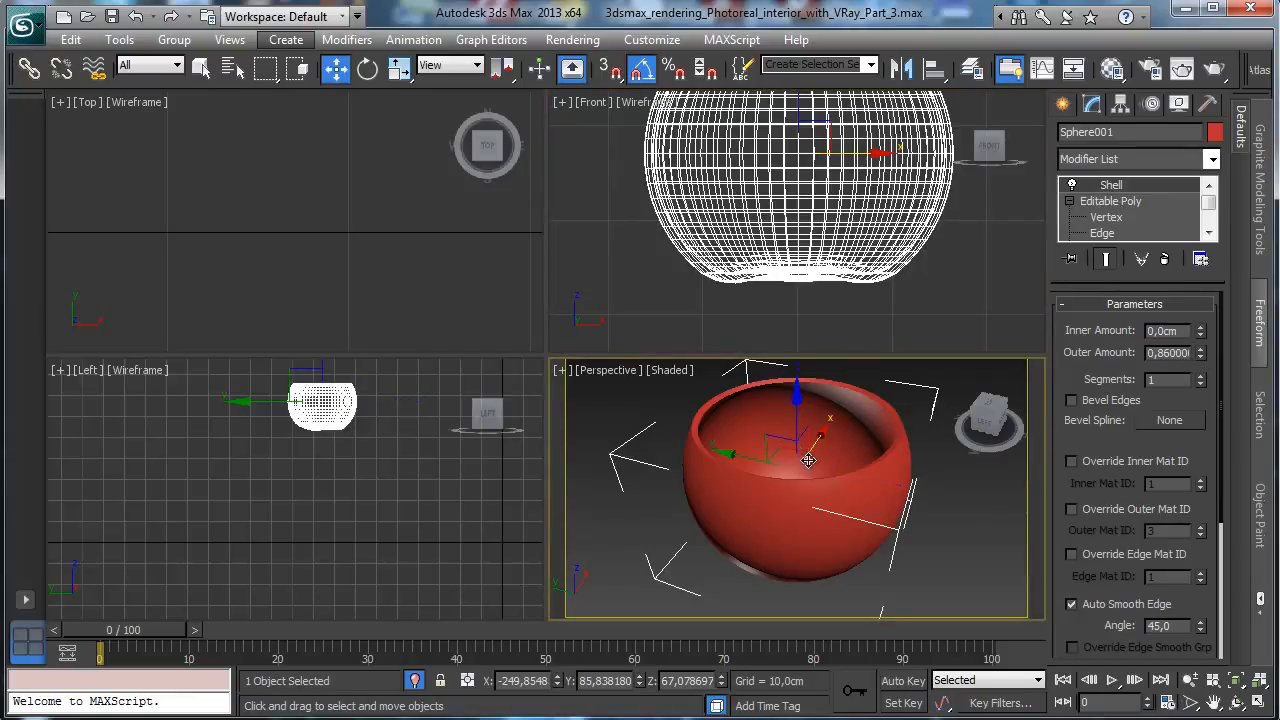
Add an Edit Poly modifier above the Shell and activate its edge selection level
left_click(1212, 160)
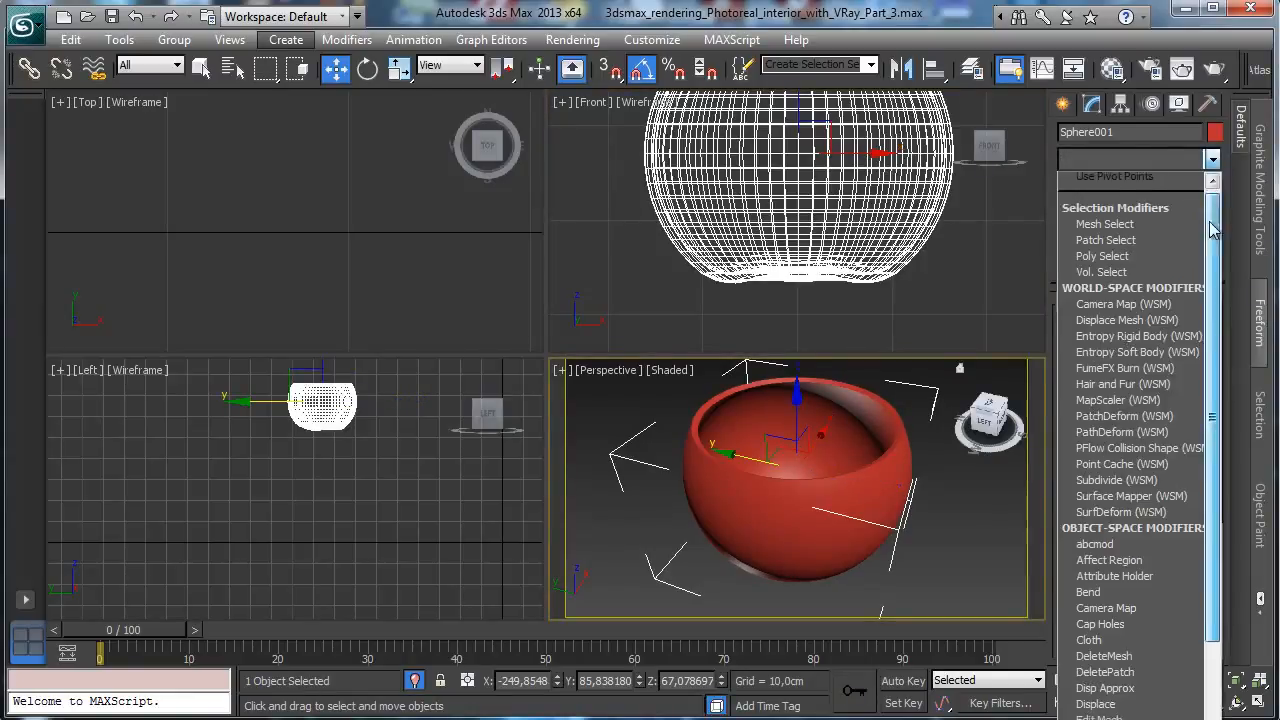
left_click_drag(1213, 211, 1217, 328)
left_click(1147, 516)
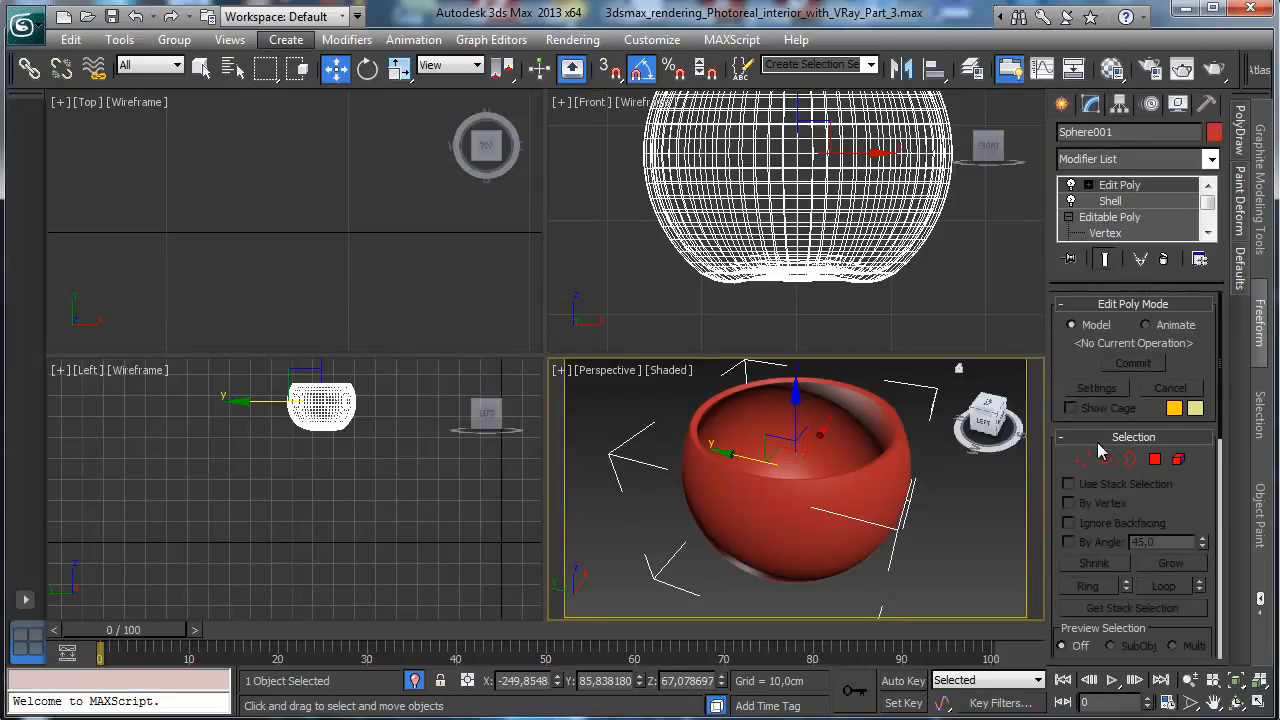
left_click(1106, 458)
Maximize the Perspective view and display the bowl with Edged Faces
left_click(1258, 706)
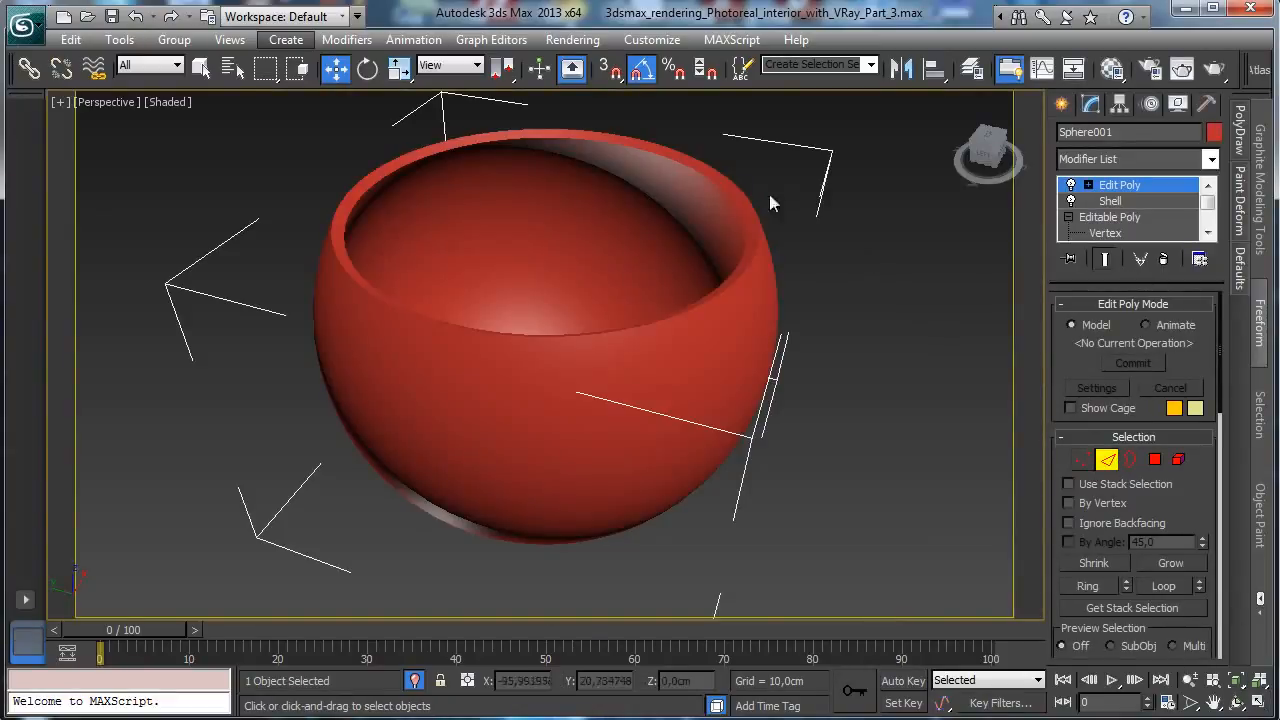
left_click(660, 172)
left_click(215, 100)
left_click(172, 104)
left_click(238, 188)
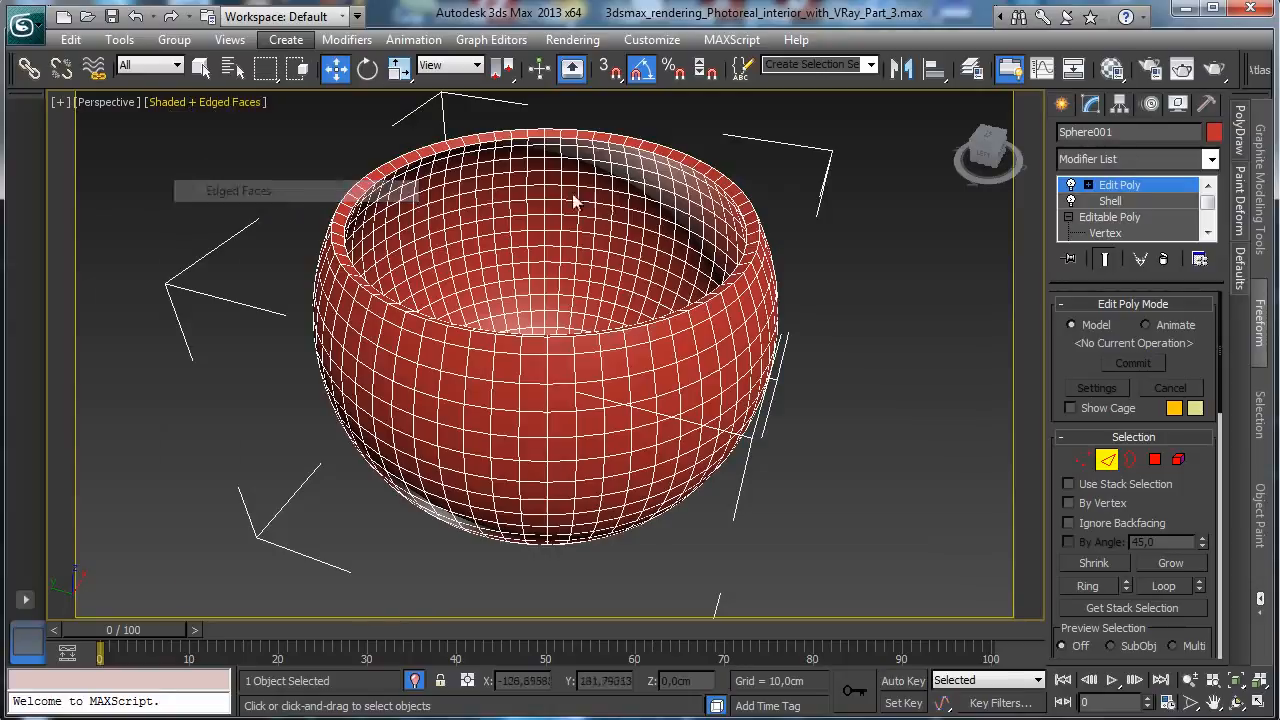
left_click(688, 163)
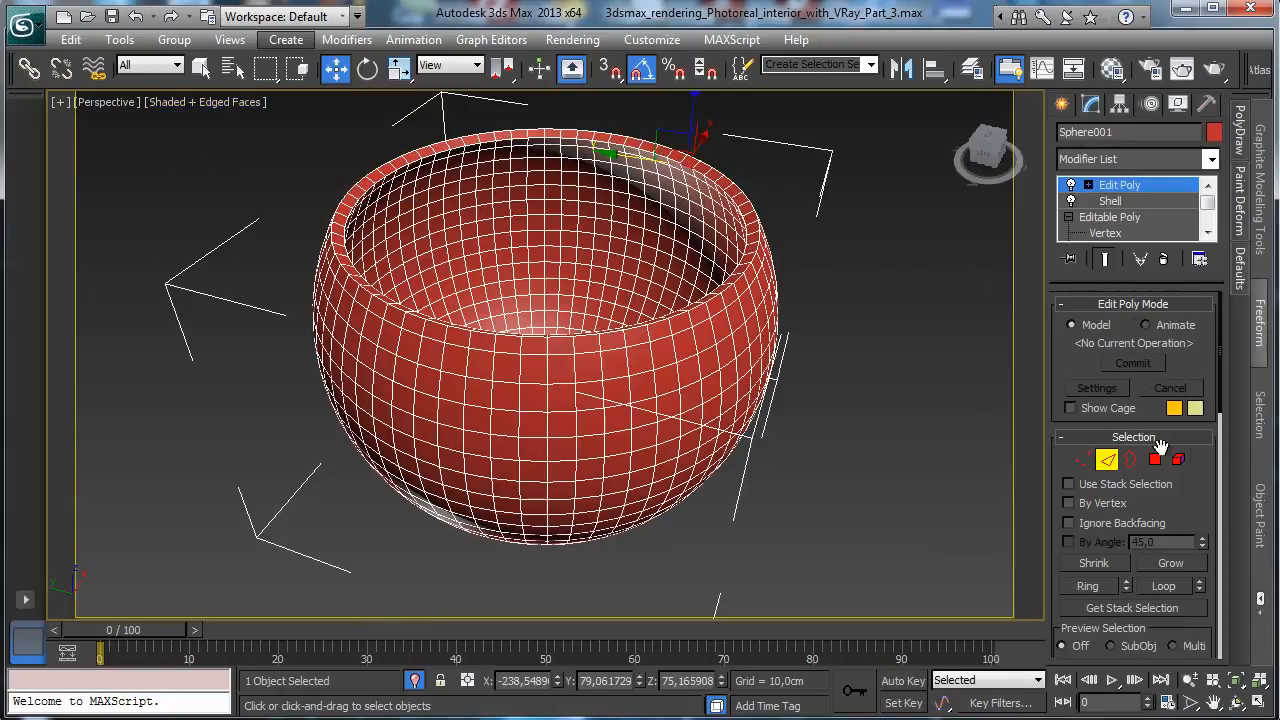
left_click(1101, 586)
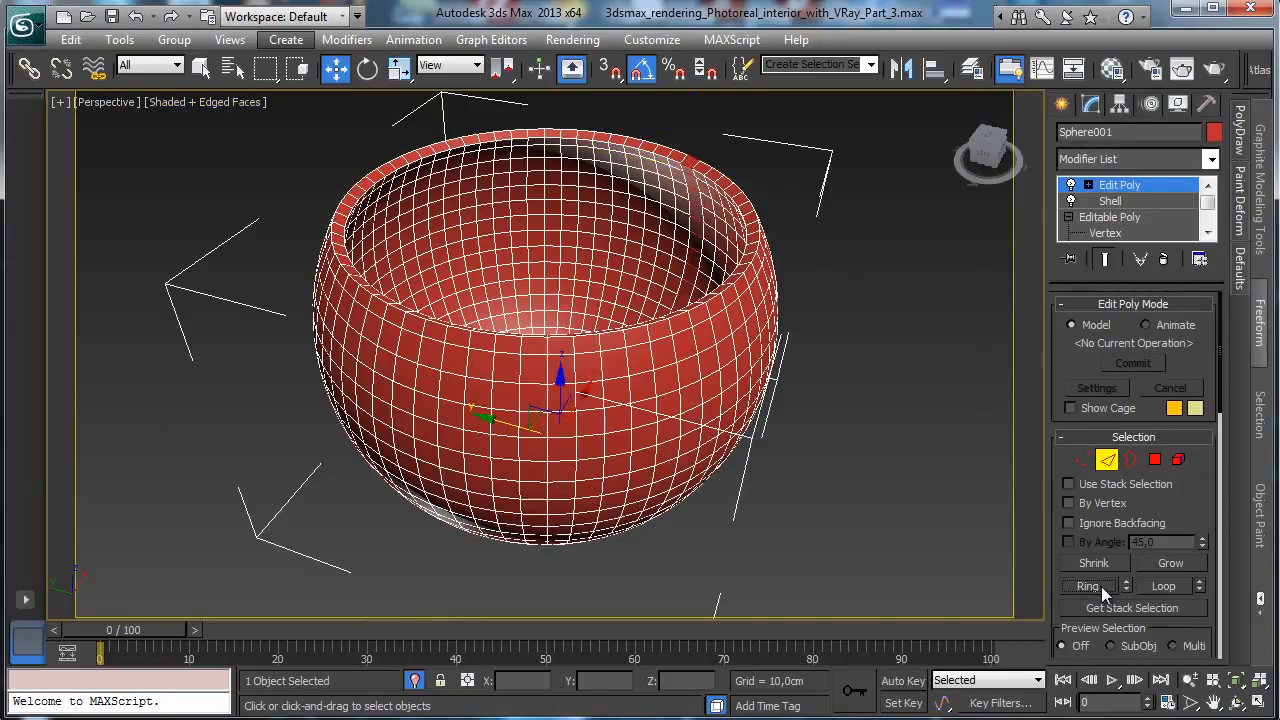
left_click(1165, 584)
left_click(859, 252)
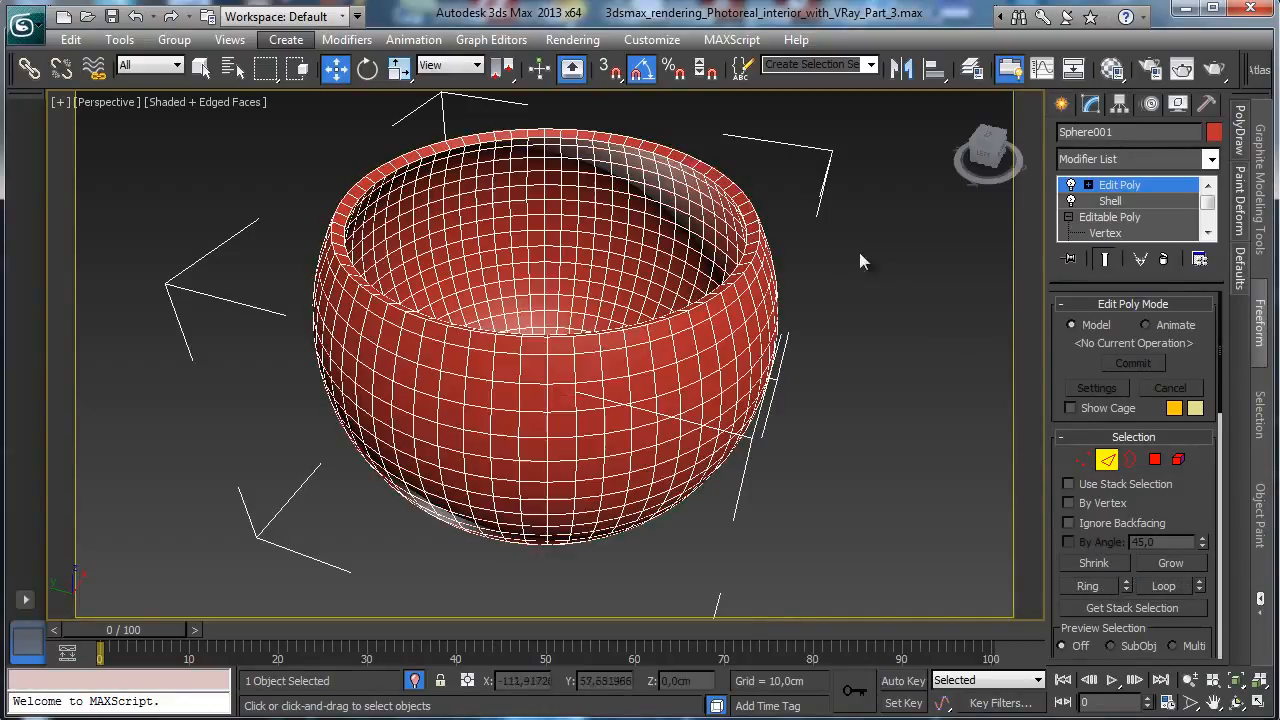
Select the two full edge loops around the inner and outer edges of the bowl's rim
left_click(665, 150)
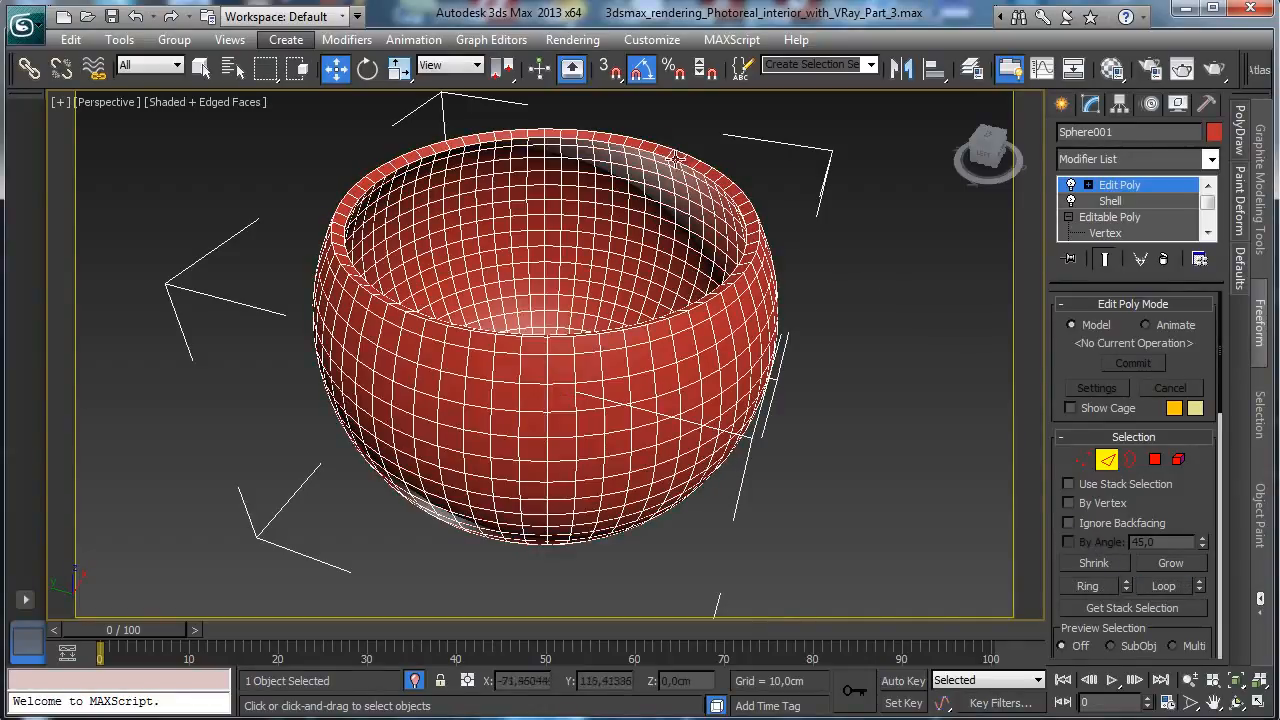
left_click(1165, 586)
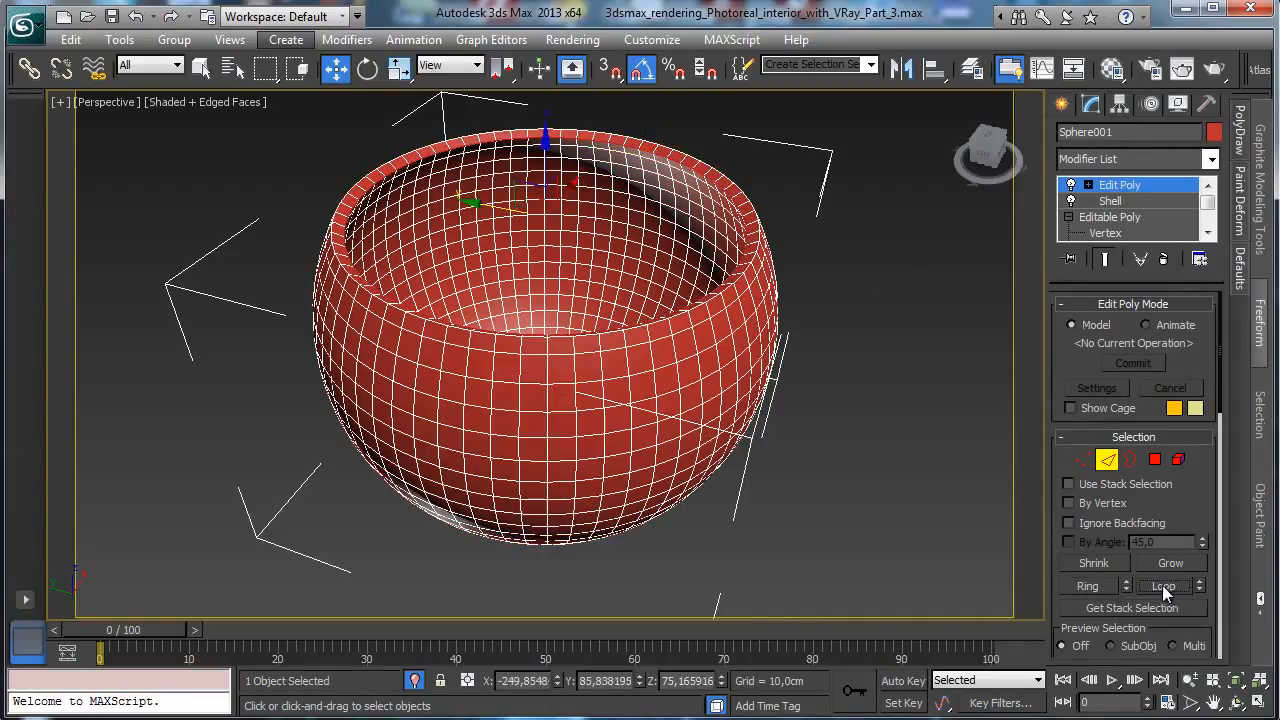
left_click(679, 150)
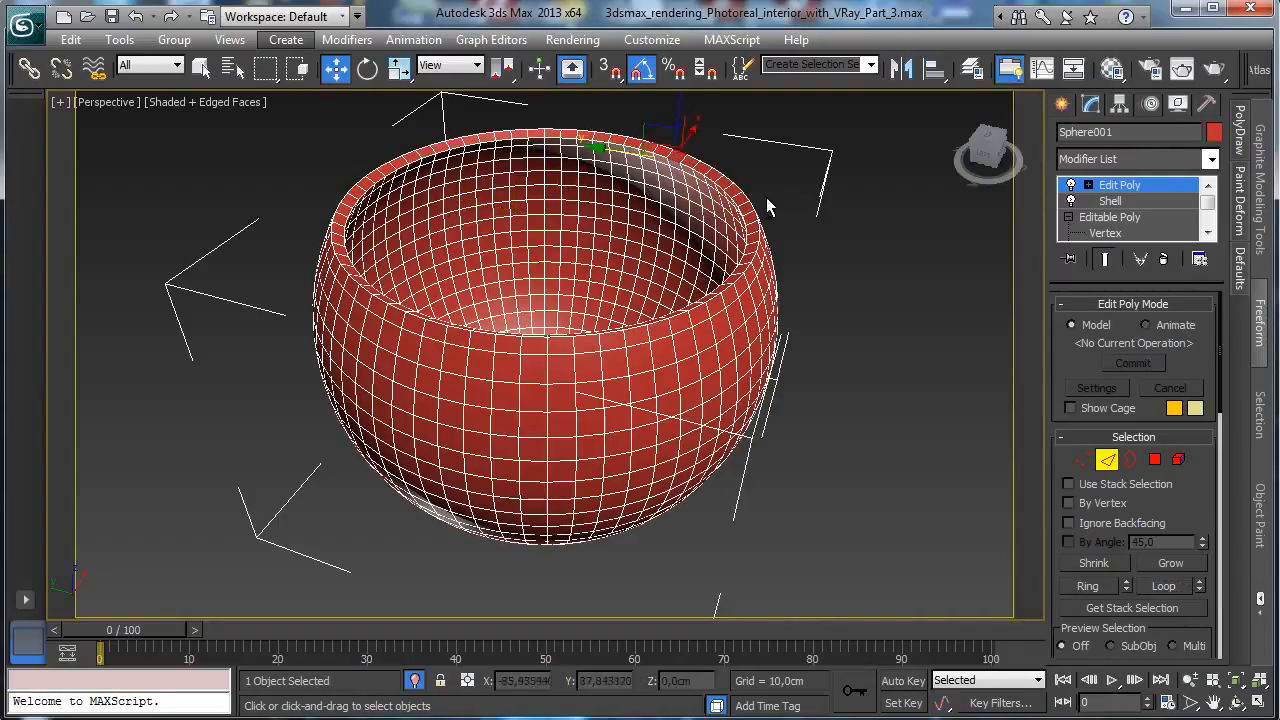
left_click(1184, 586)
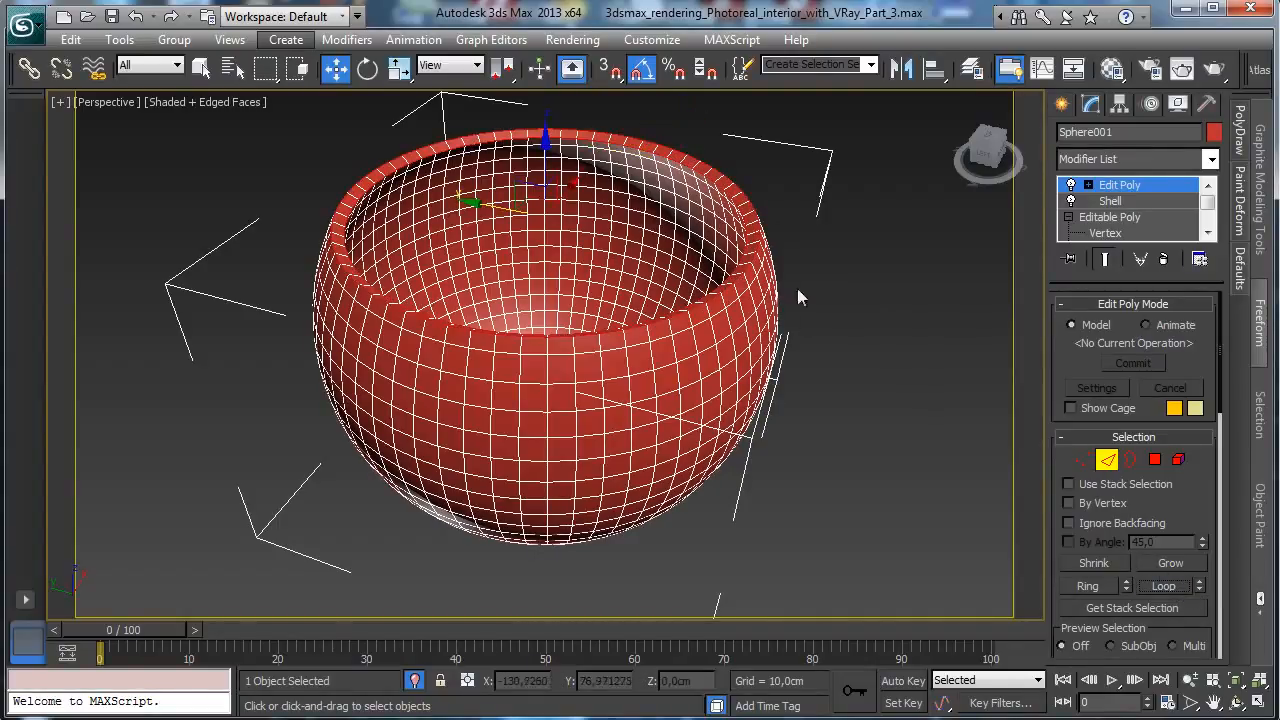
Chamfer the selected rim edges by 0,15 cm with 4 segments and leave edge editing
left_click(1190, 680)
left_click_drag(713, 380, 713, 260)
scroll(1122, 495, "down", 5)
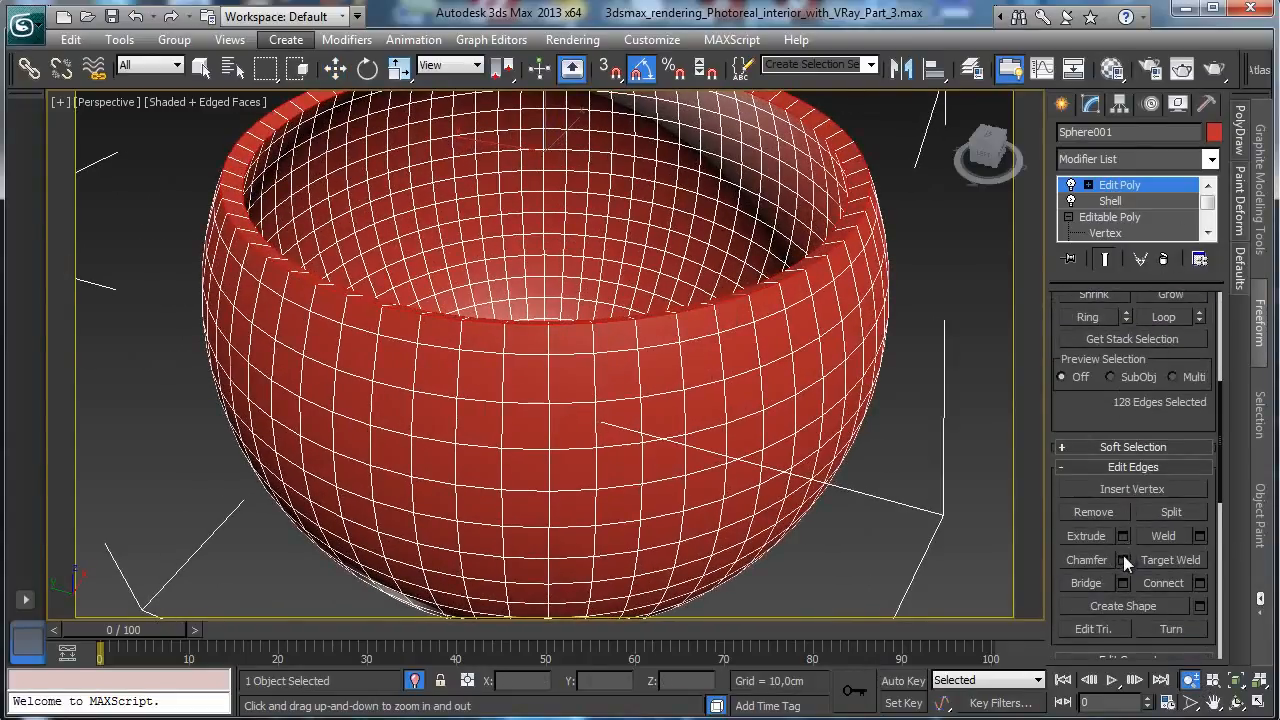
left_click(1123, 558)
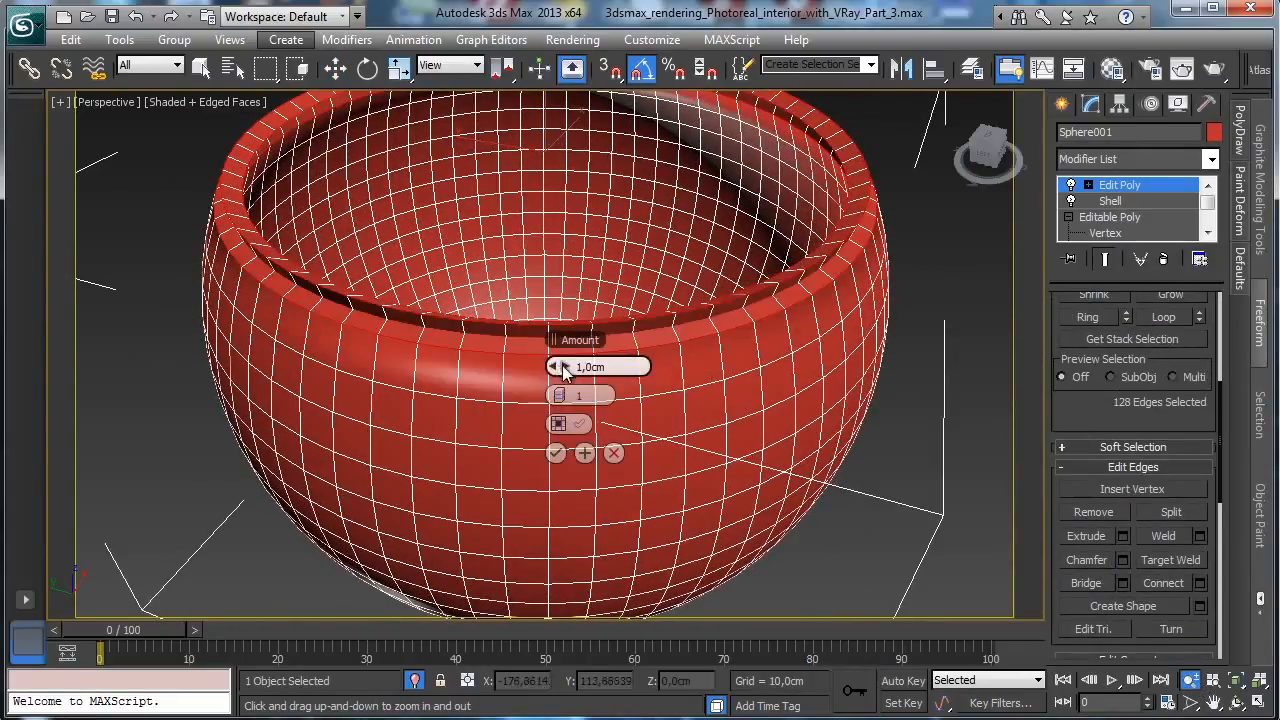
left_click_drag(563, 370, 571, 366)
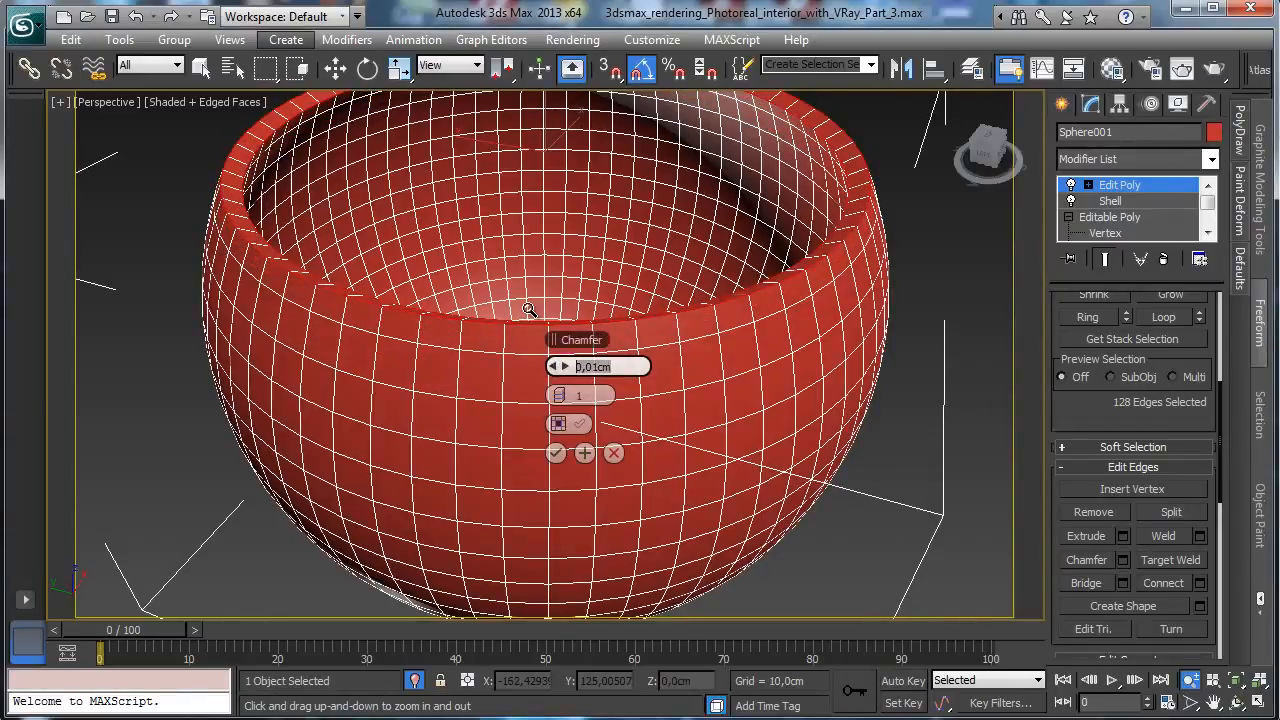
type("0,15")
key("Return")
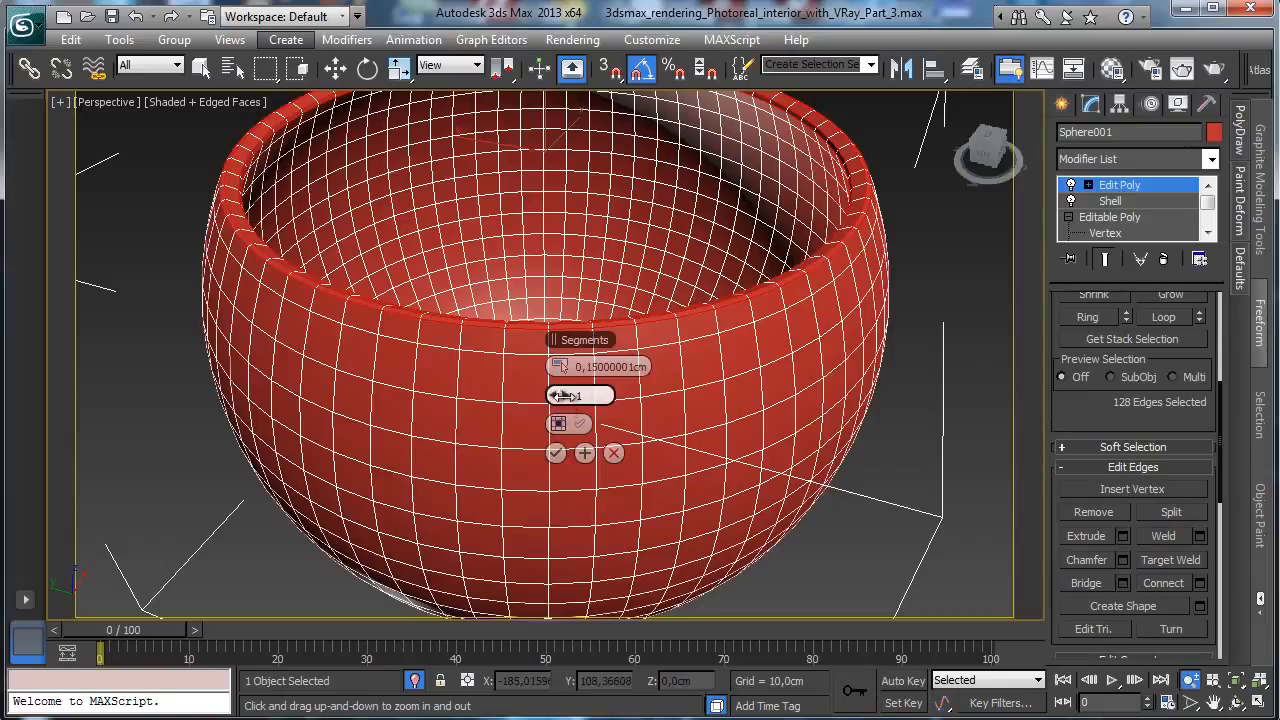
left_click_drag(562, 397, 566, 394)
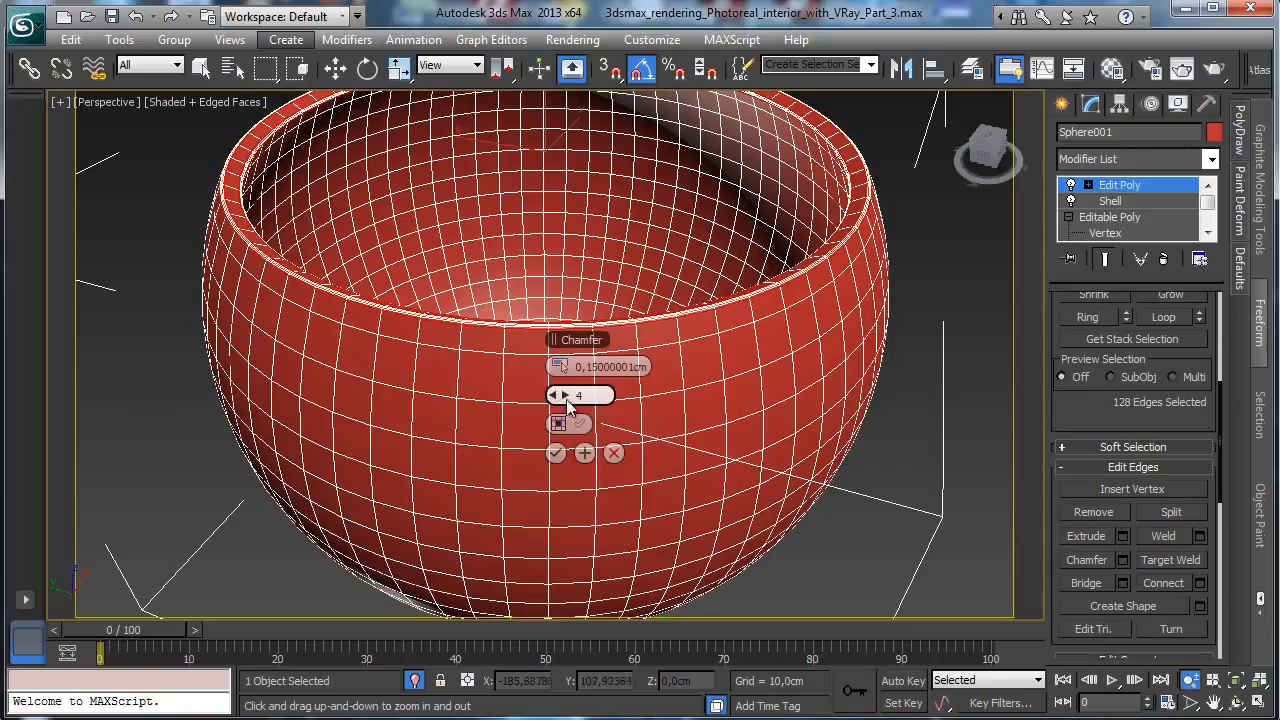
left_click(556, 453)
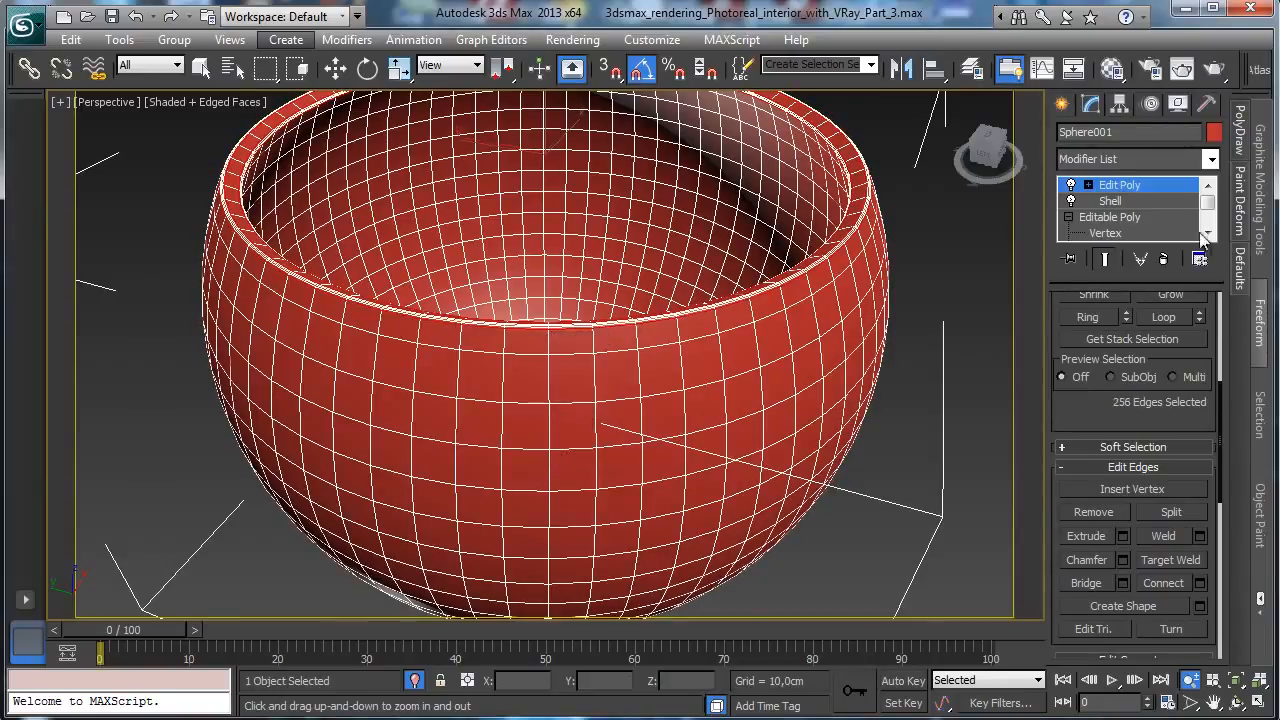
left_click(1120, 186)
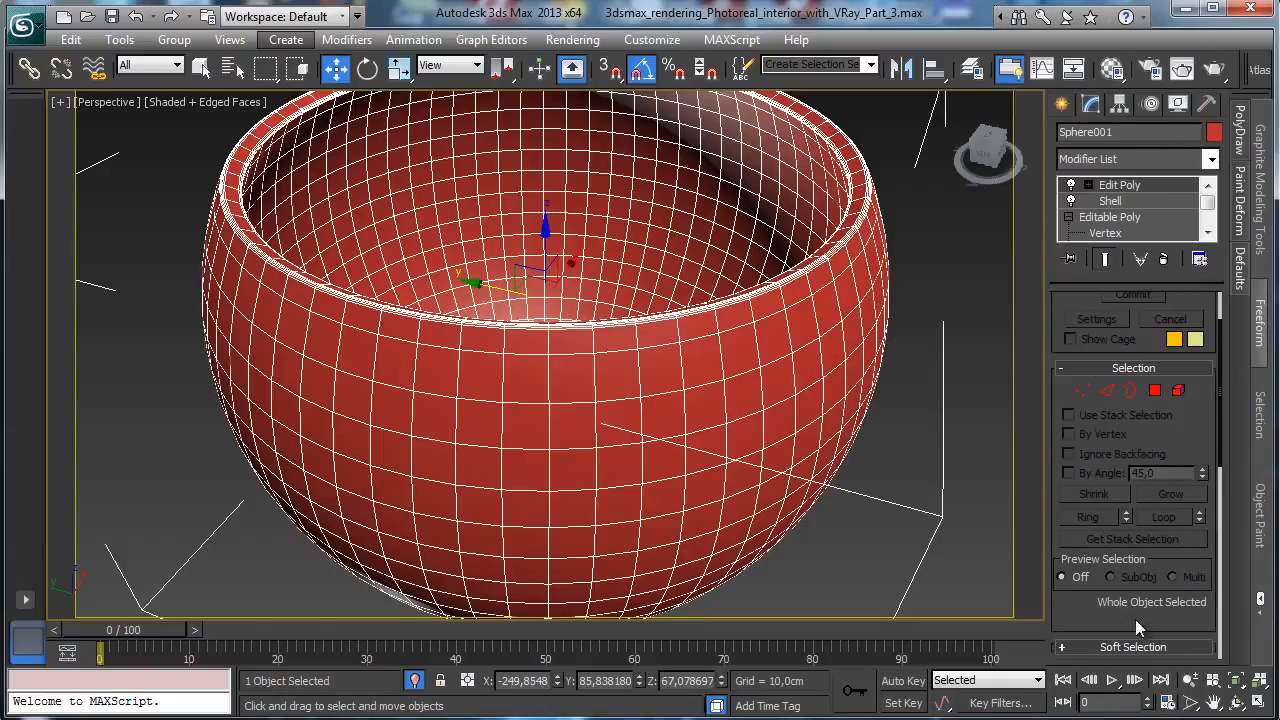
Show the bowl through VRayPhysicalCamera001 and turn off the Edged Faces display
left_click(1191, 680)
left_click_drag(556, 299, 572, 339)
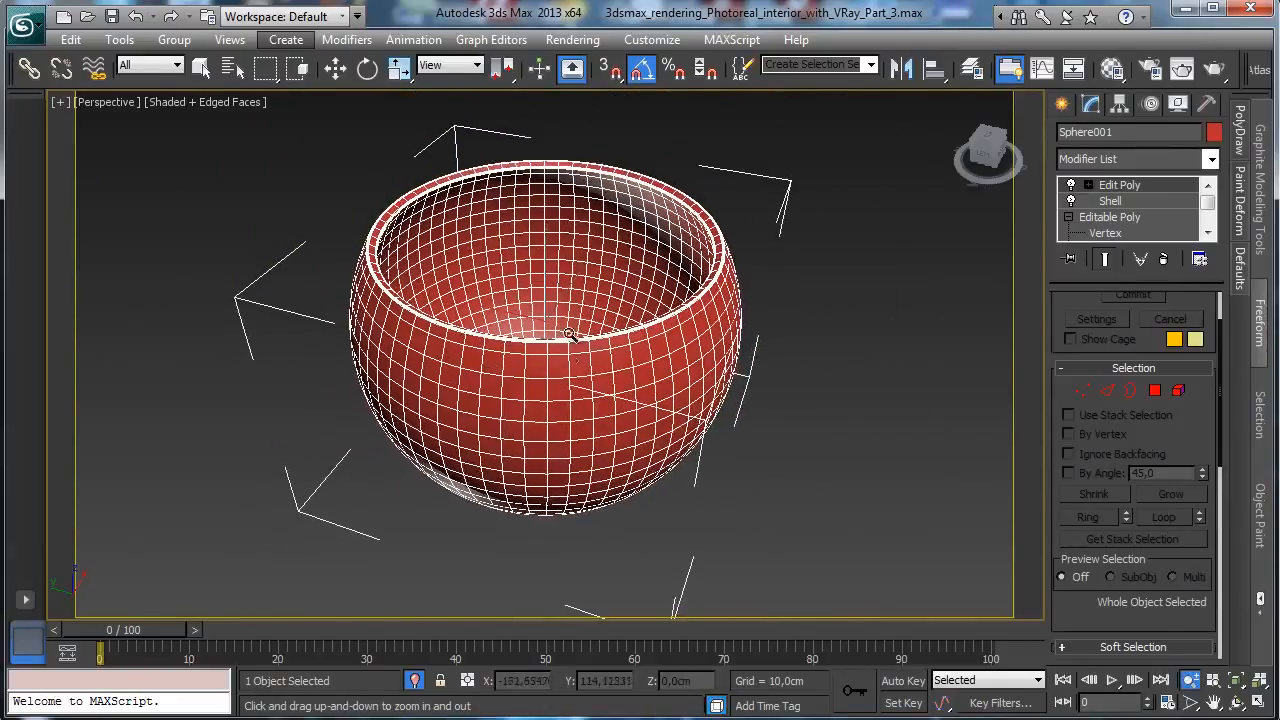
left_click(119, 104)
mouse_move(227, 124)
left_click(400, 123)
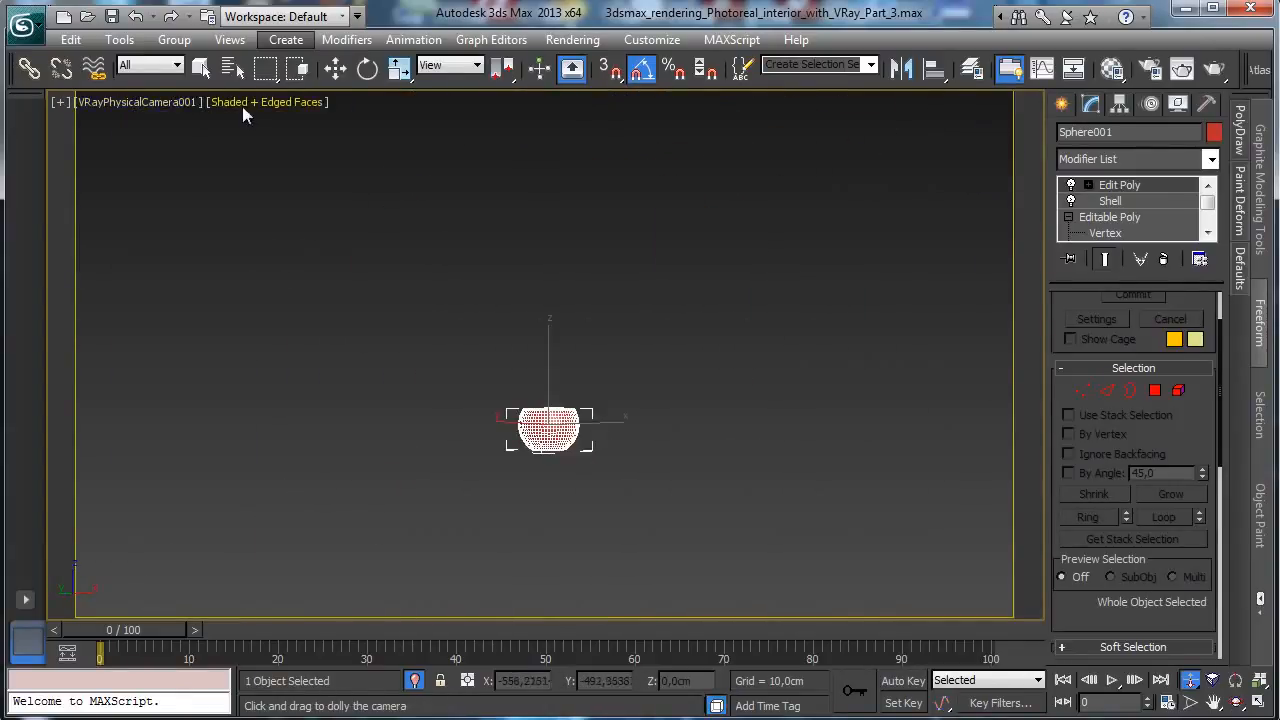
left_click(255, 104)
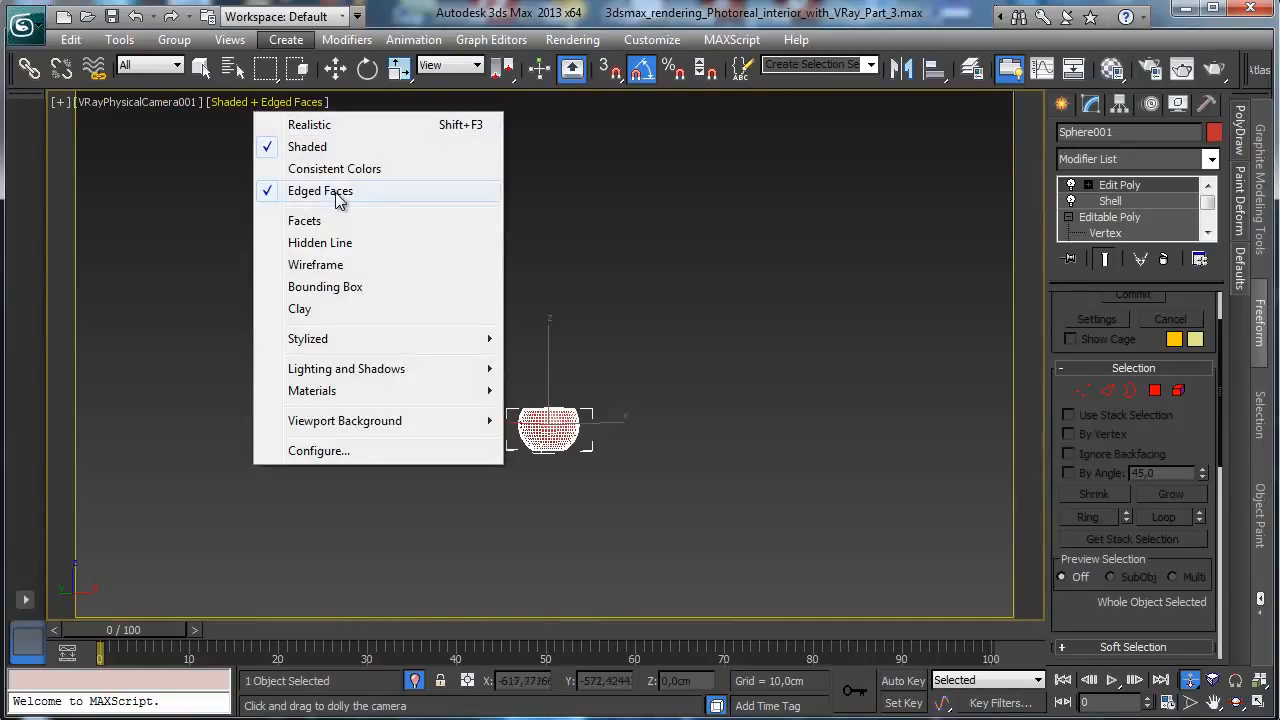
left_click(338, 199)
End the bowl's isolation and lower it along its vertical axis onto the glass table top
left_click(414, 680)
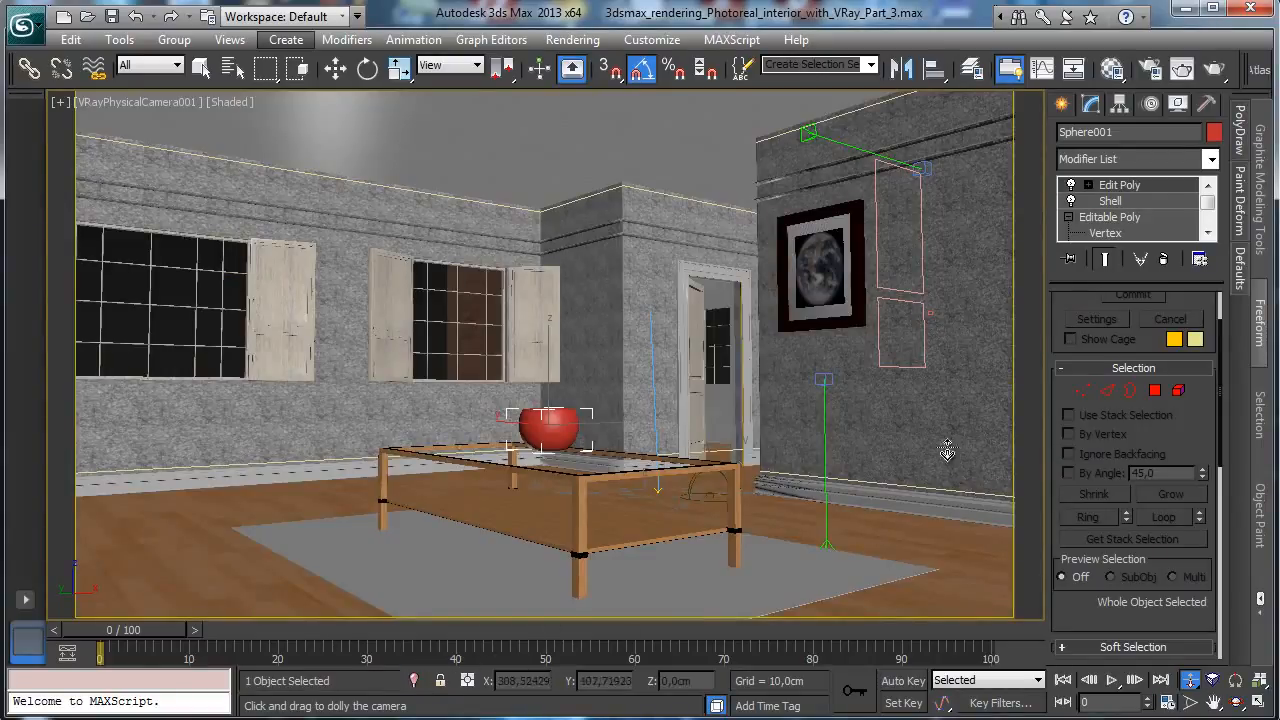
left_click(1259, 703)
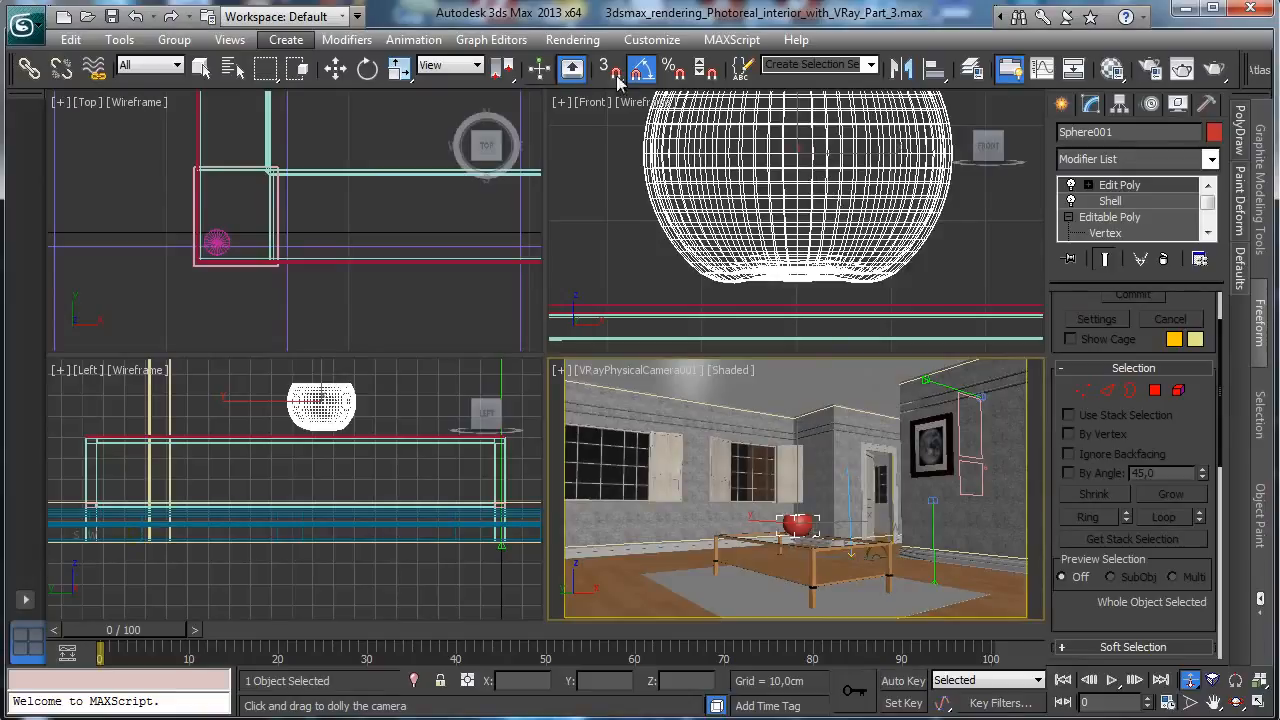
left_click(335, 67)
left_click(797, 118)
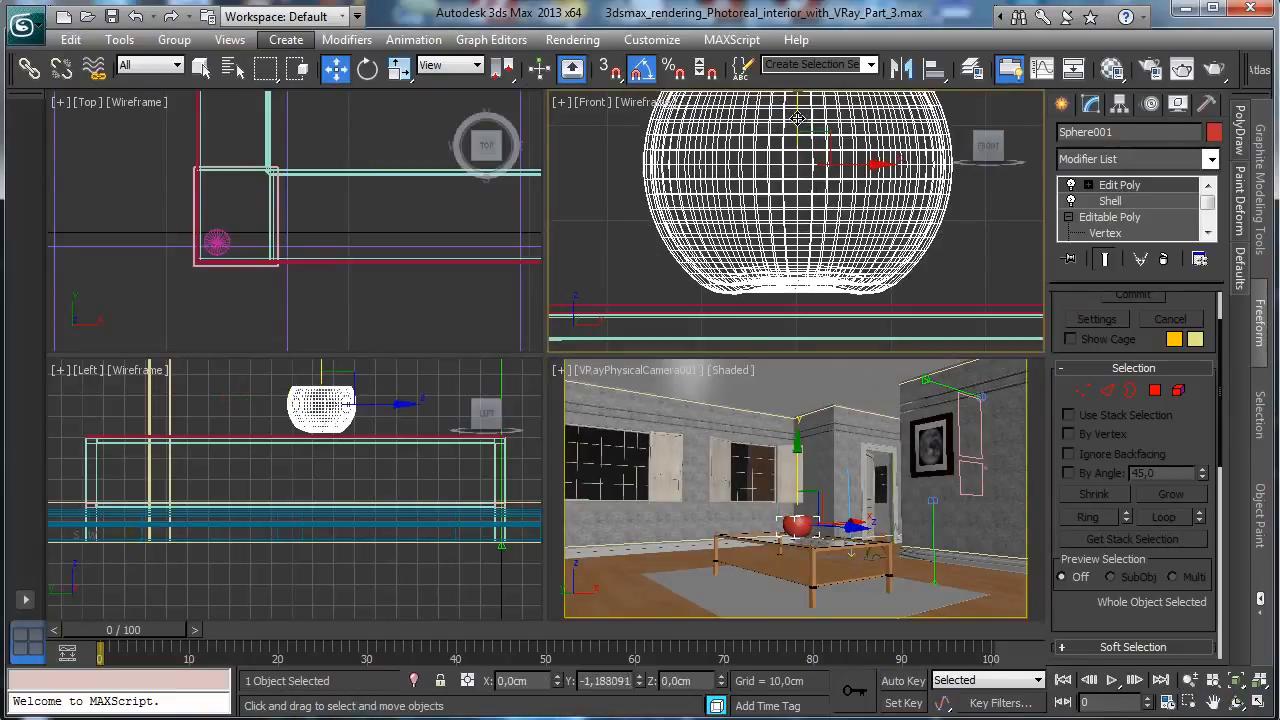
left_click_drag(797, 118, 797, 129)
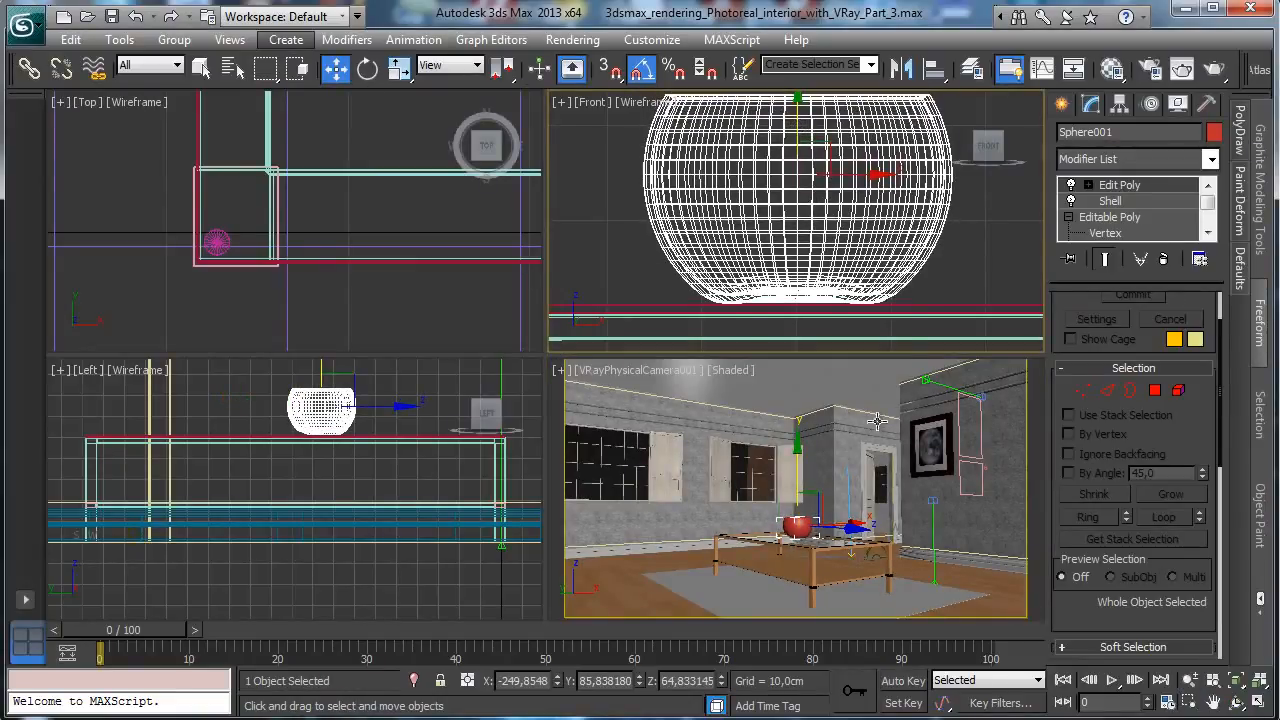
right_click(858, 446)
Move the bowl along the table to about Y 42,46 cm and check its placement from above and through the camera
right_click(358, 195)
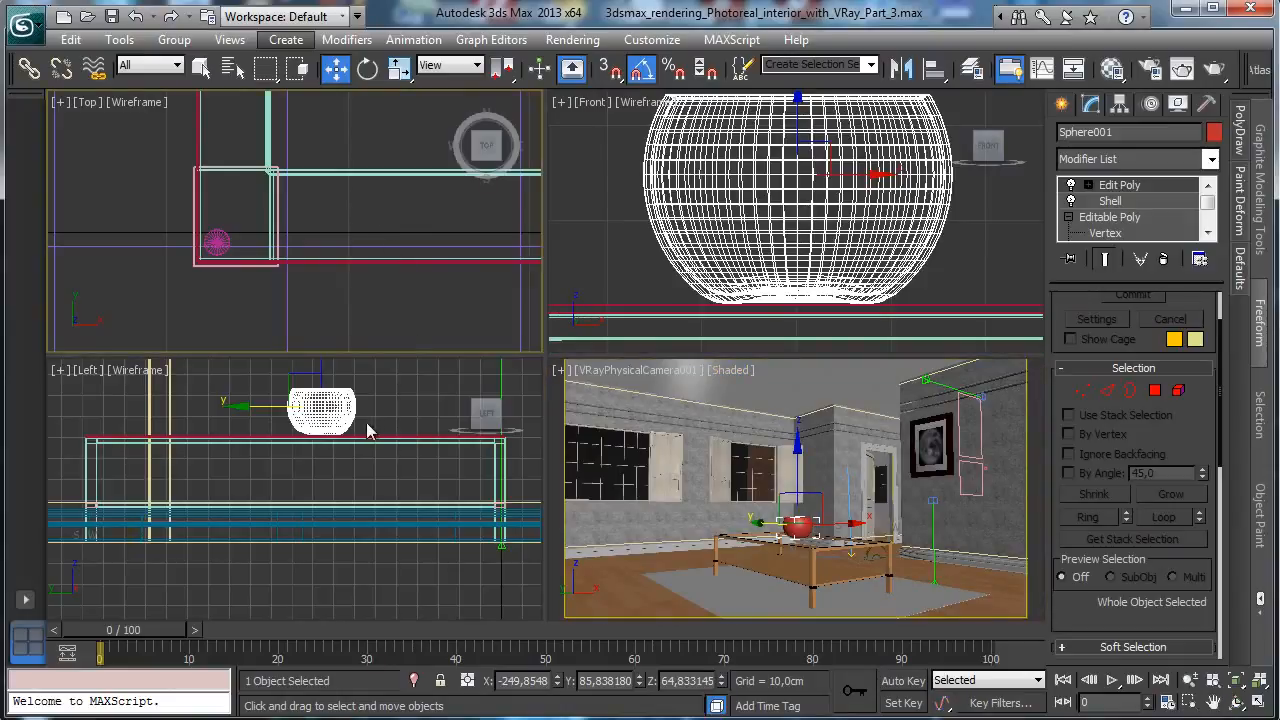
right_click(368, 430)
left_click_drag(390, 408, 479, 418)
right_click(389, 220)
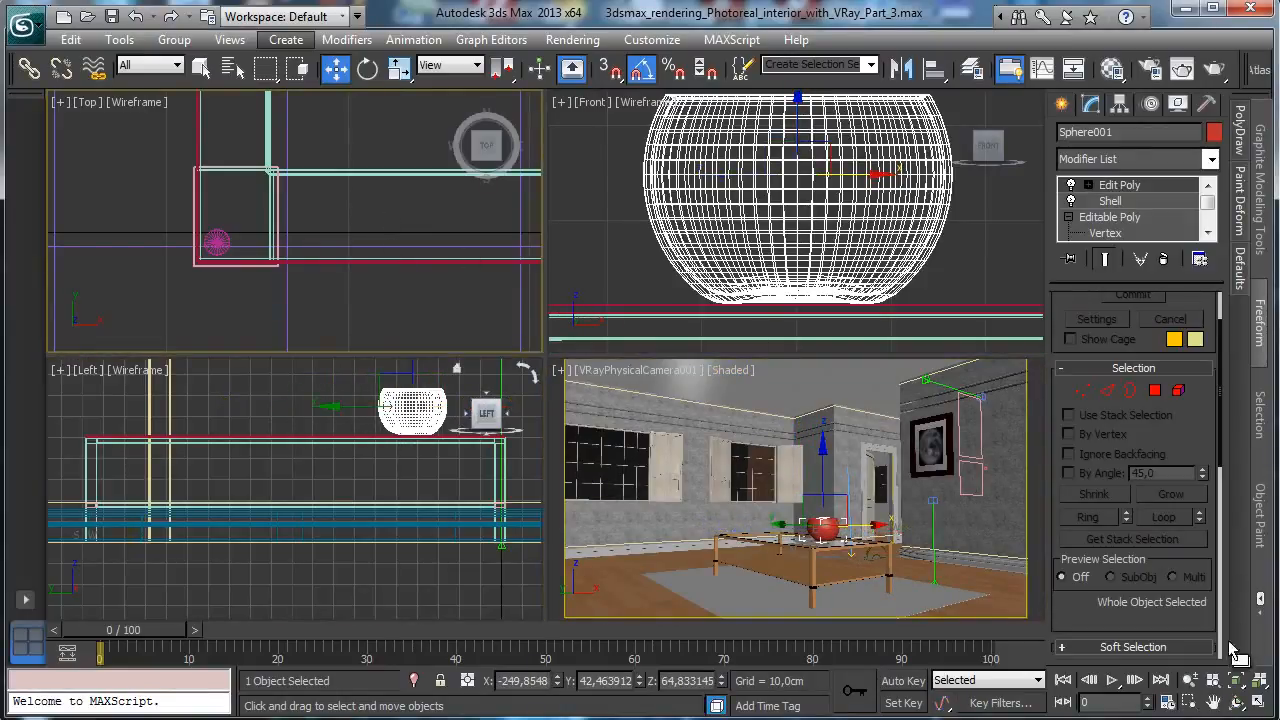
left_click(1220, 680)
left_click(1244, 680)
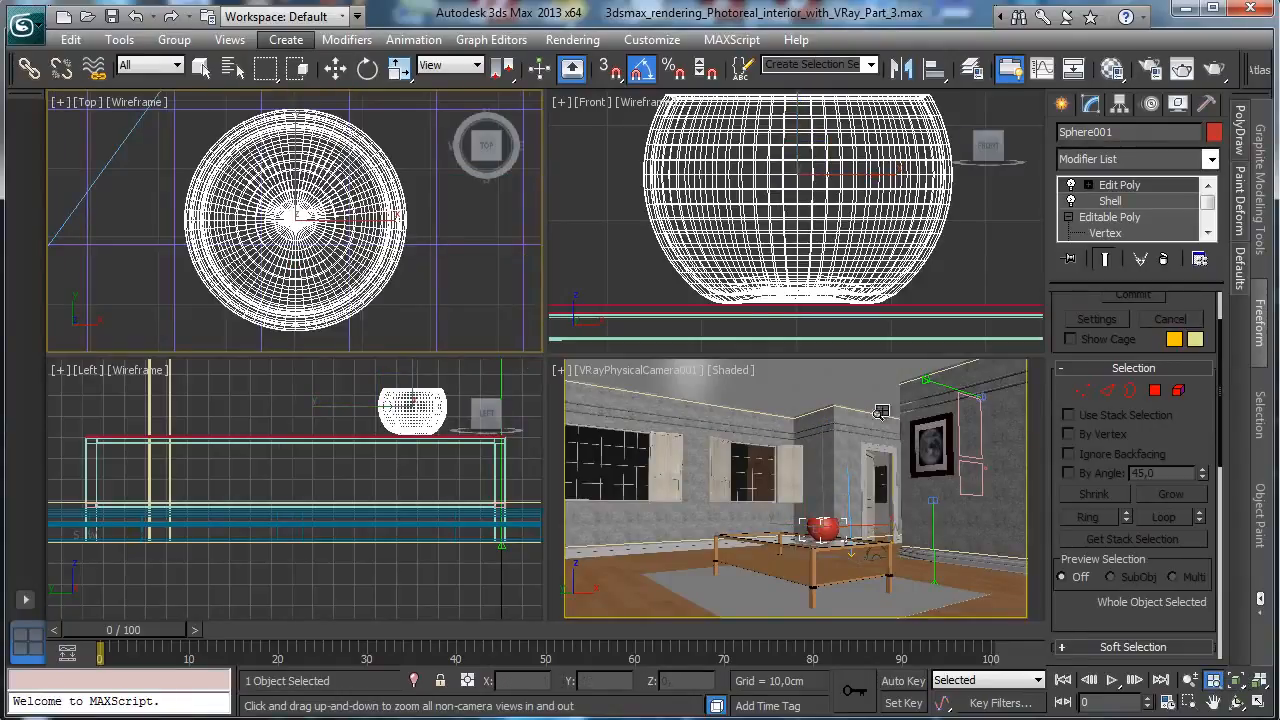
left_click(1189, 680)
mouse_move(266, 262)
left_mouse_down()
mouse_move(263, 311)
mouse_move(266, 256)
left_mouse_up()
right_click(835, 505)
right_click(835, 505)
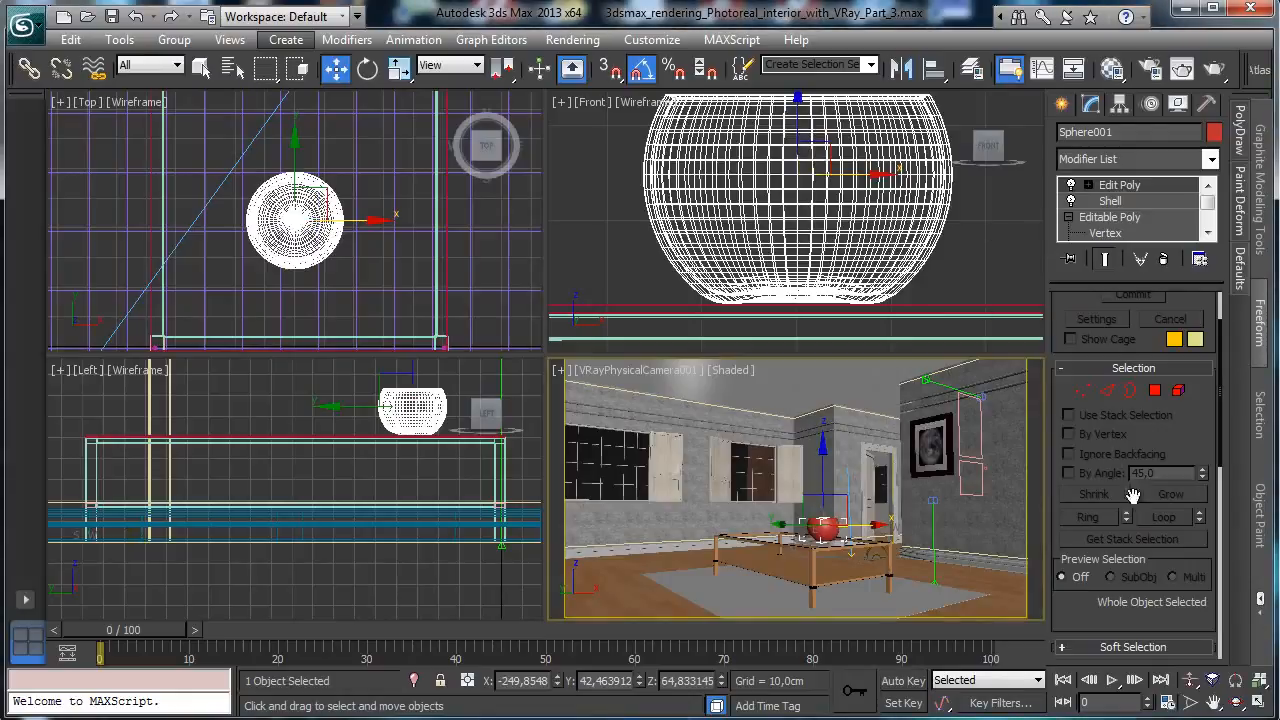
left_click(1257, 704)
Name an unused material slot "Sphere vase" in the Material Editor
left_click(1112, 67)
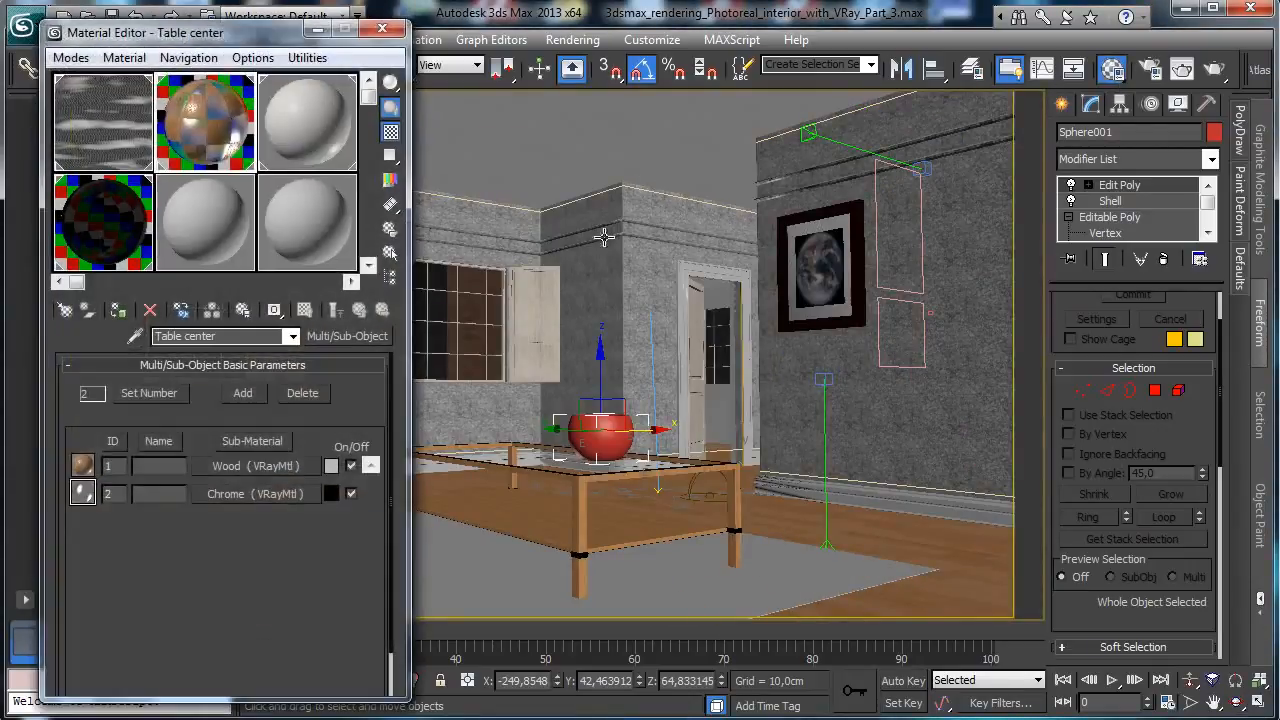
left_click(342, 145)
left_click(177, 239)
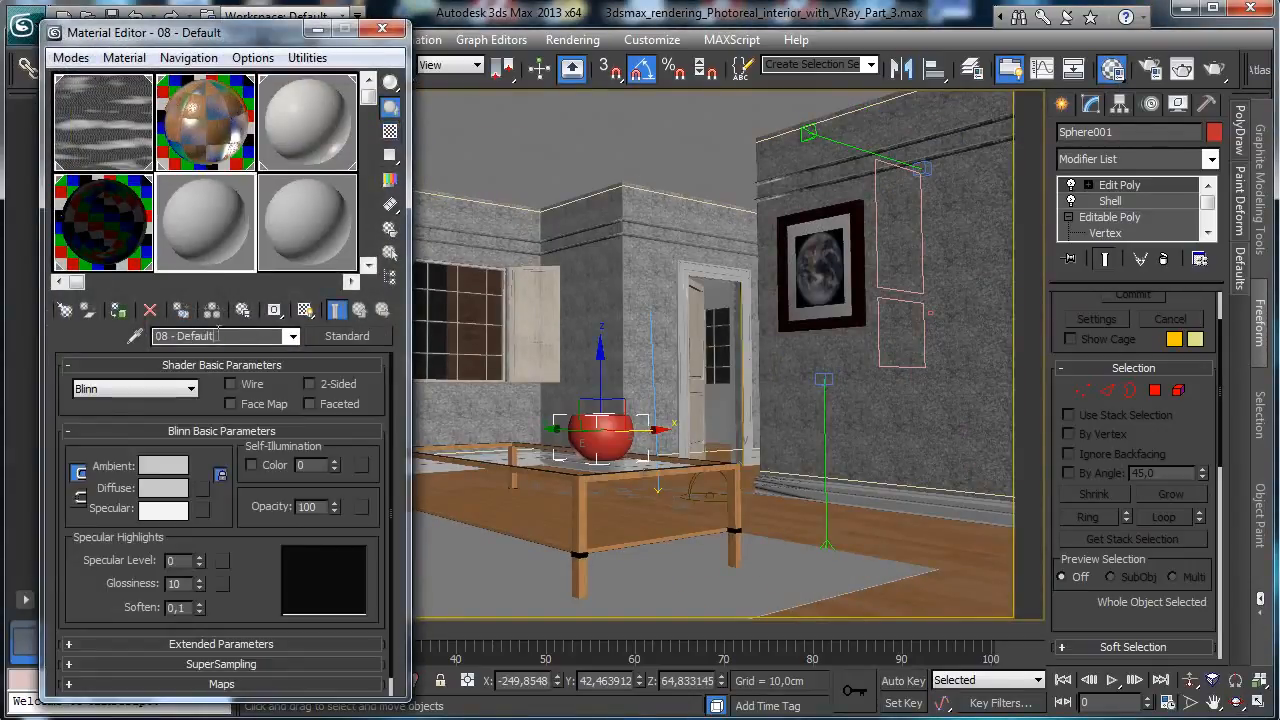
left_click_drag(217, 335, 152, 336)
type("Sphere ")
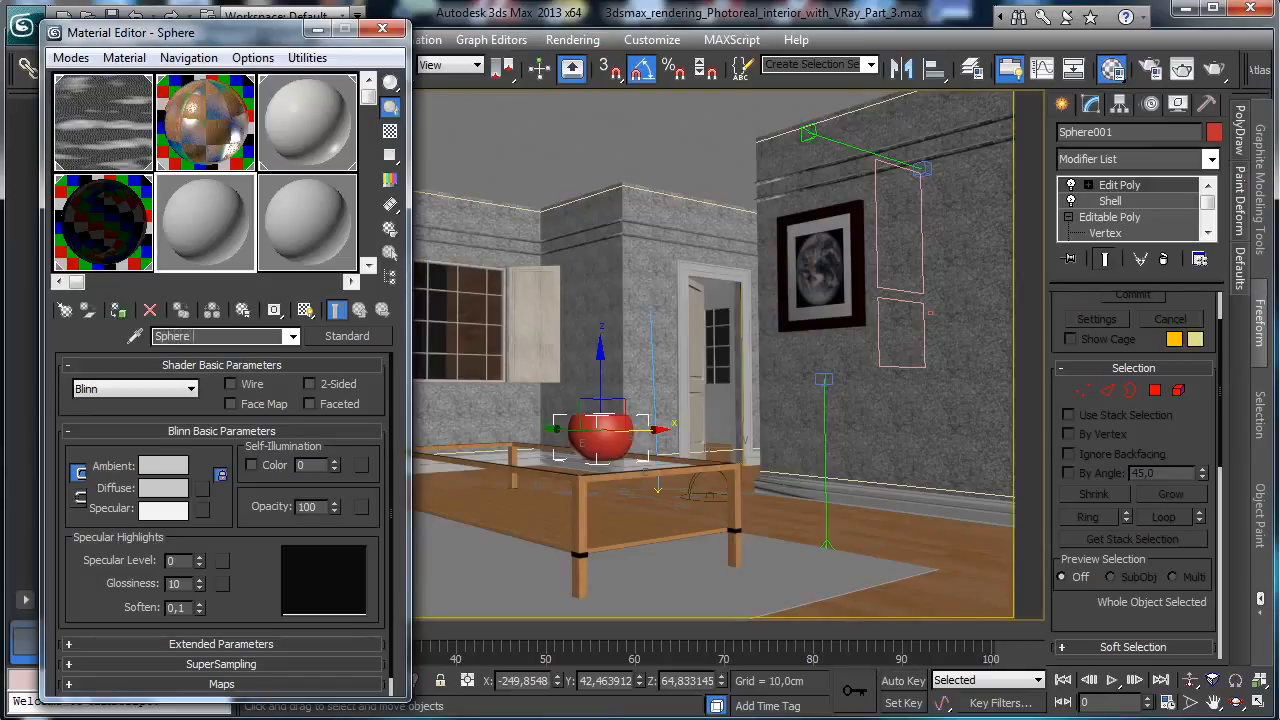
type("vase")
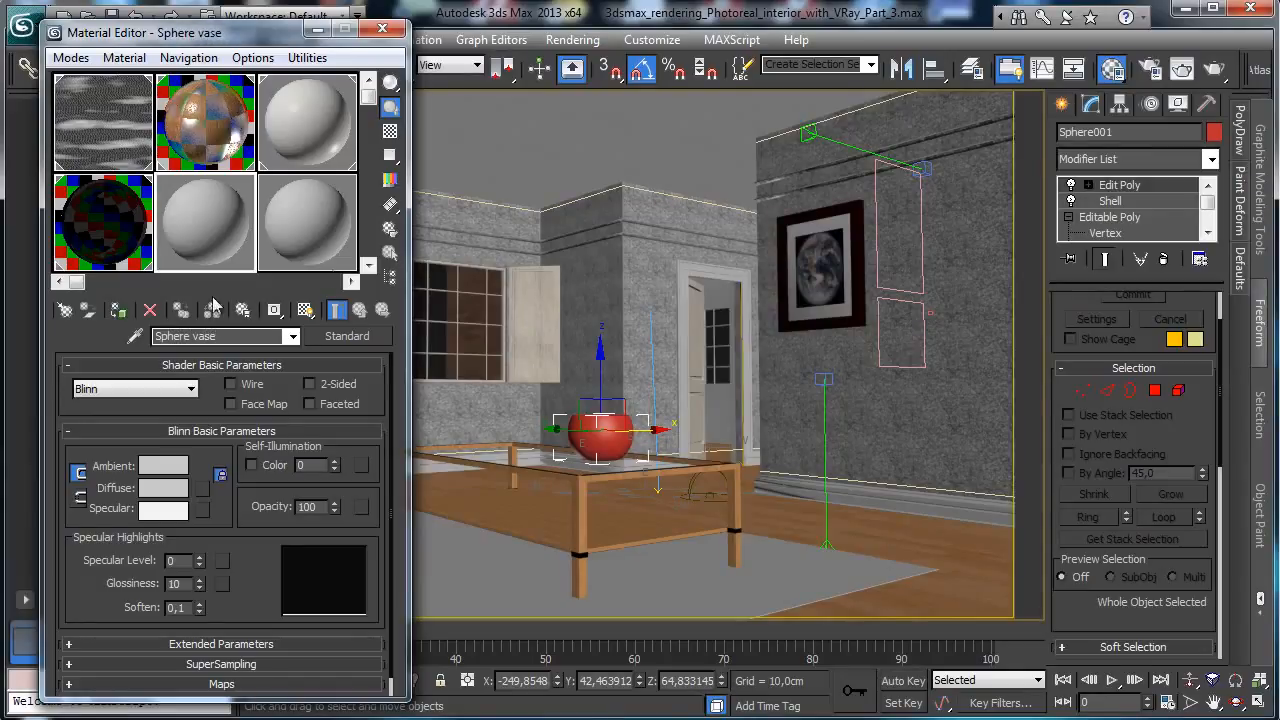
Assign the Sphere vase material to the bowl and change its type to VRayMtl
left_click(118, 310)
left_click(348, 337)
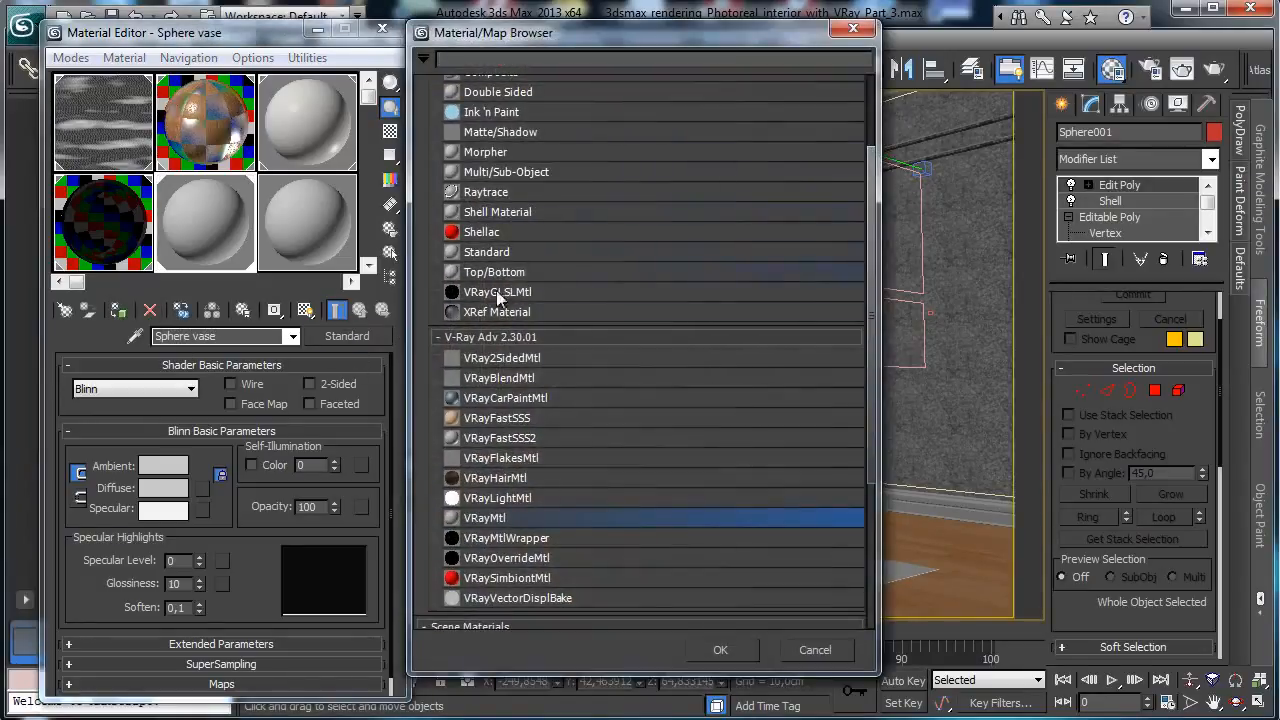
double_click(500, 514)
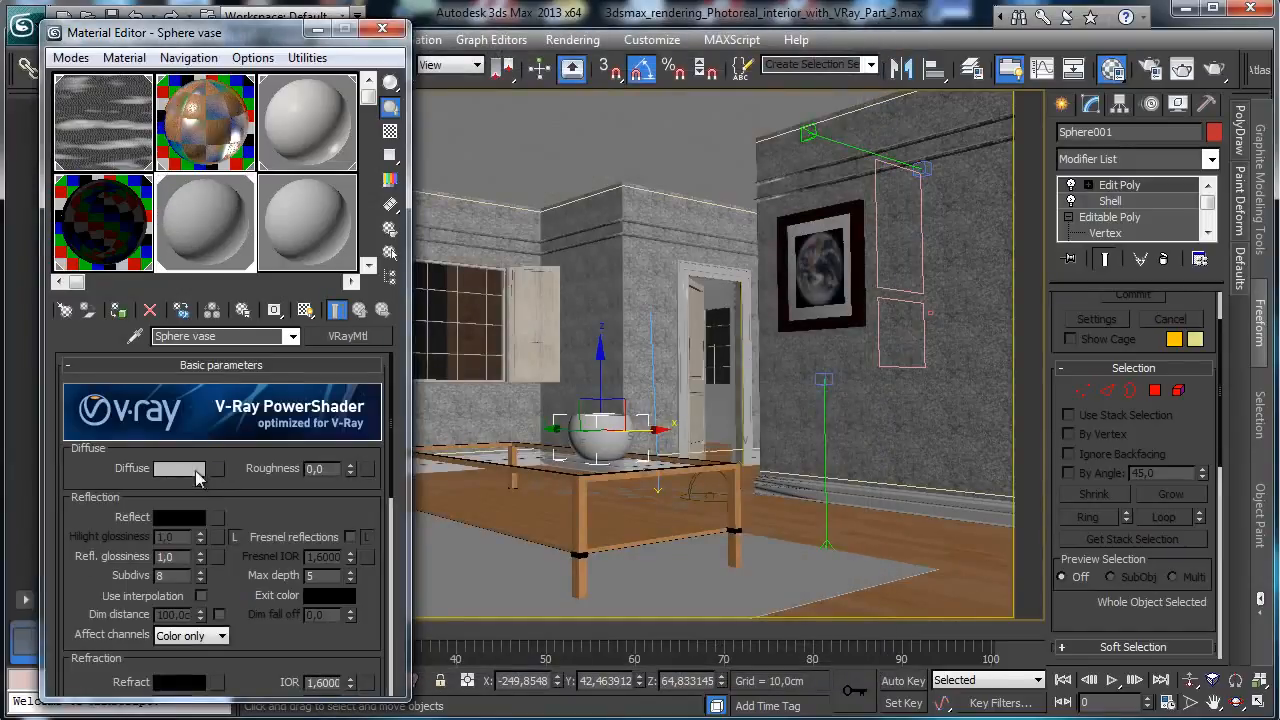
Set the Sphere vase material's diffuse color to a near-black grey
left_click(180, 468)
left_click(560, 195)
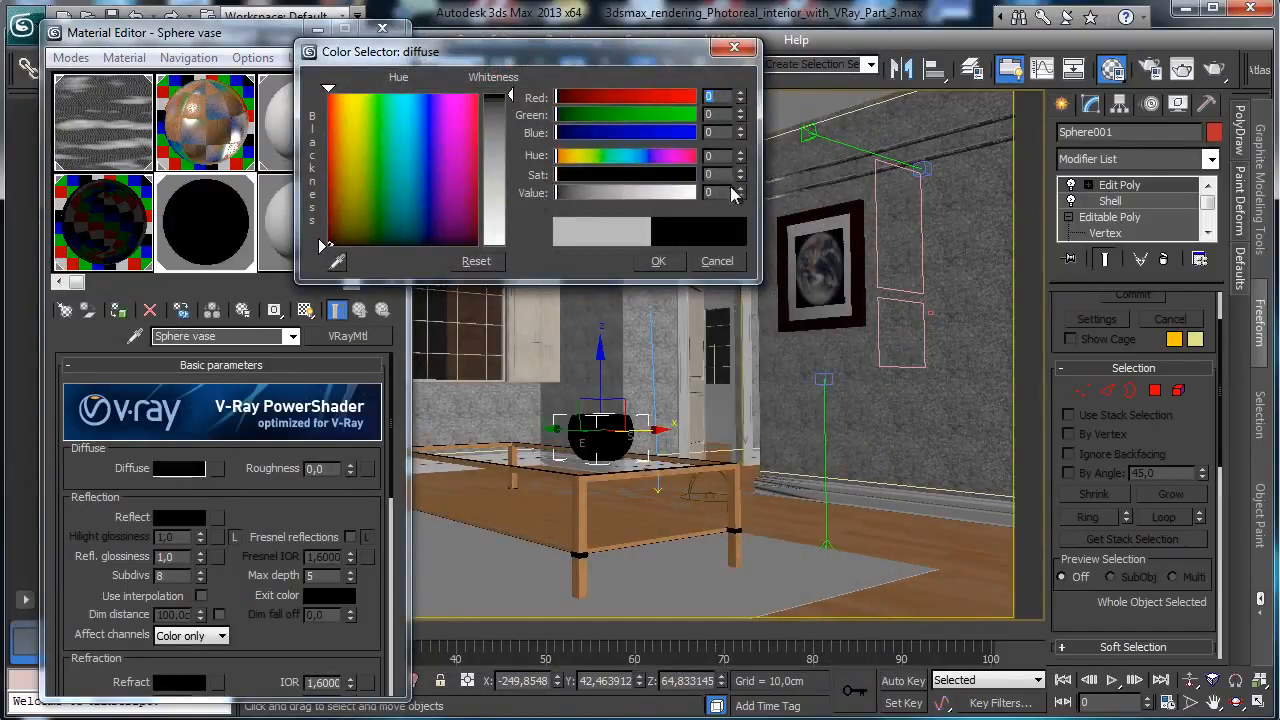
left_click(660, 260)
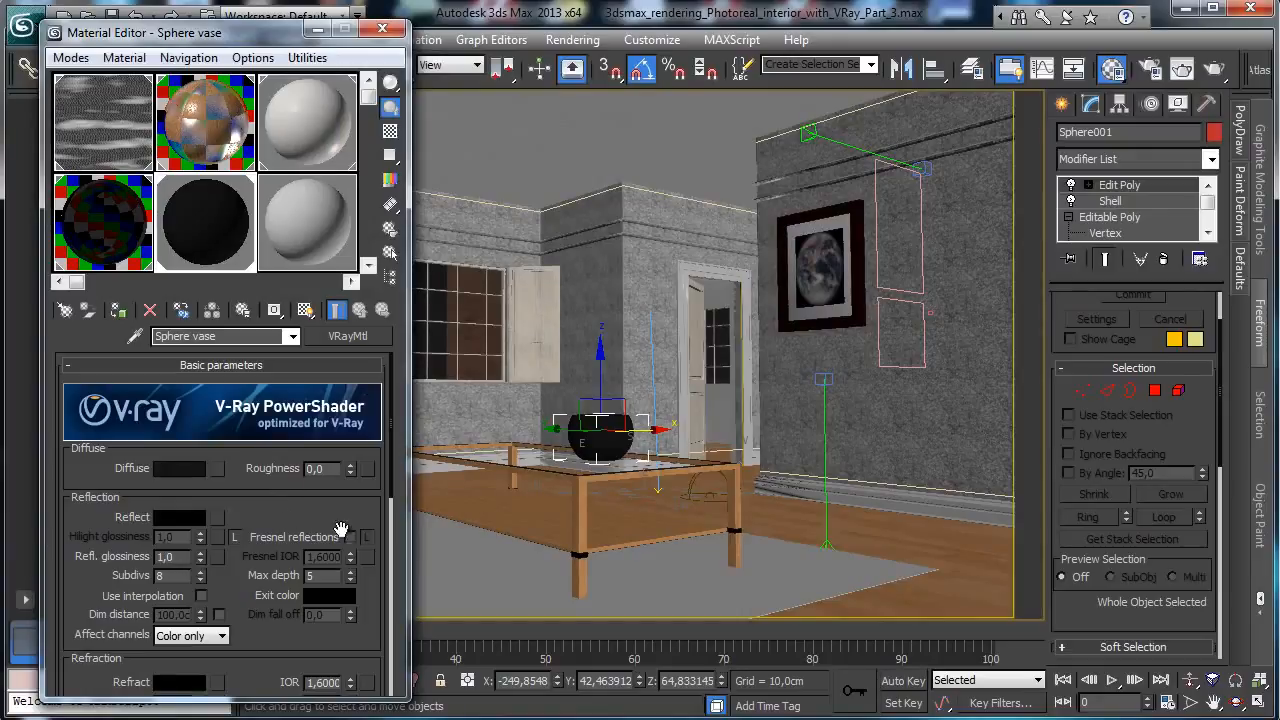
Enable Fresnel reflections with a near-white reflection color of about 247 and show the checkered background behind the material sample
left_click(350, 538)
left_click(183, 518)
left_click_drag(492, 98, 507, 251)
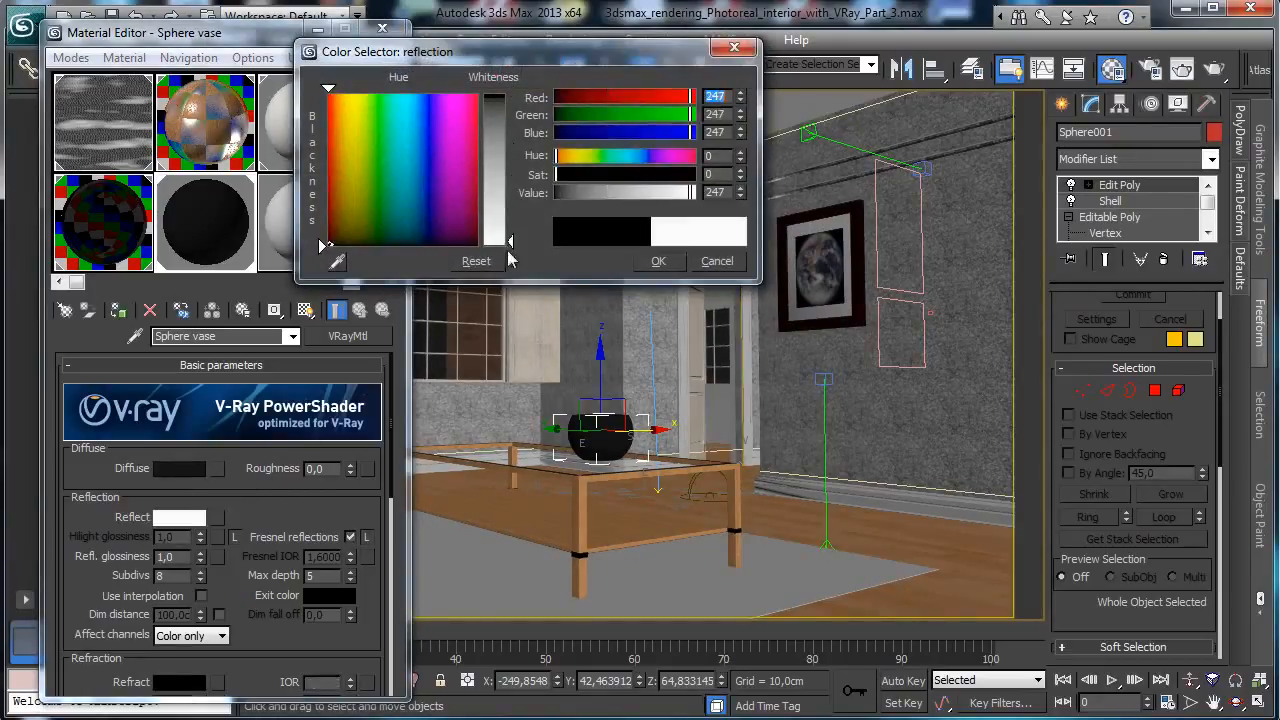
left_click(654, 257)
left_click(390, 131)
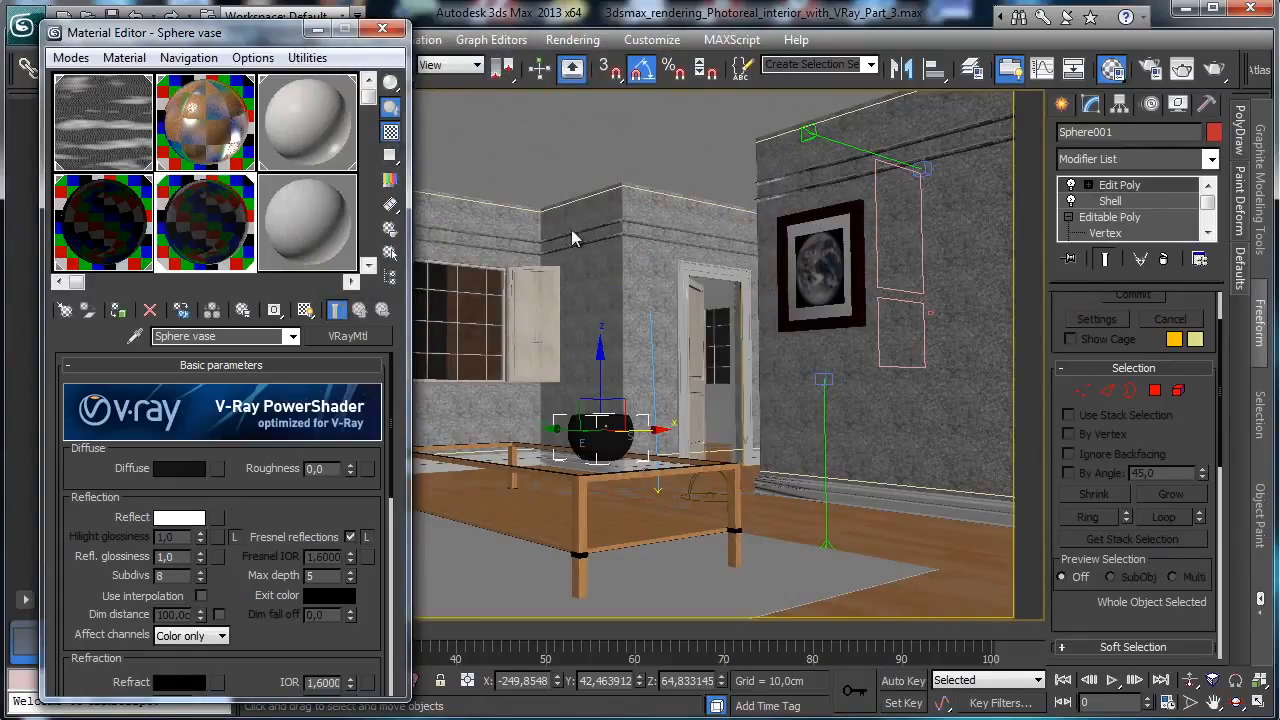
Set a new render region around the bowl and the adjoining table top in the V-Ray frame buffer and render it
left_click(1182, 68)
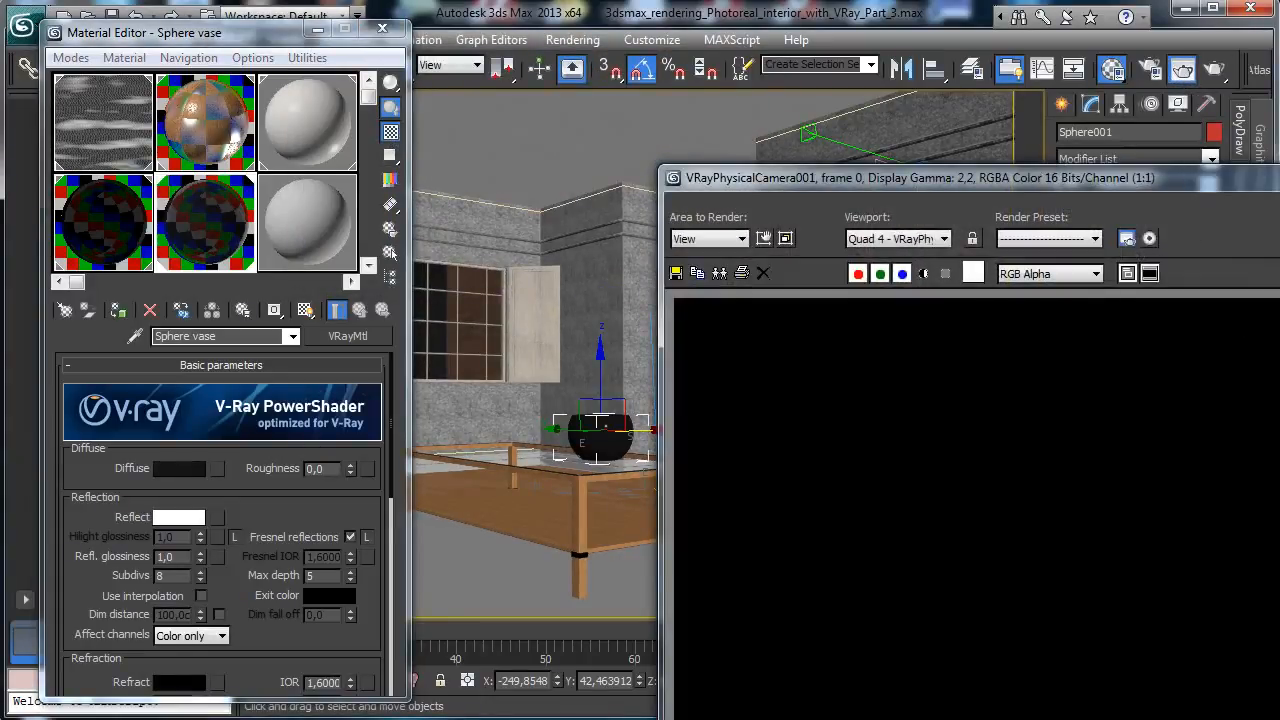
left_click(1182, 68)
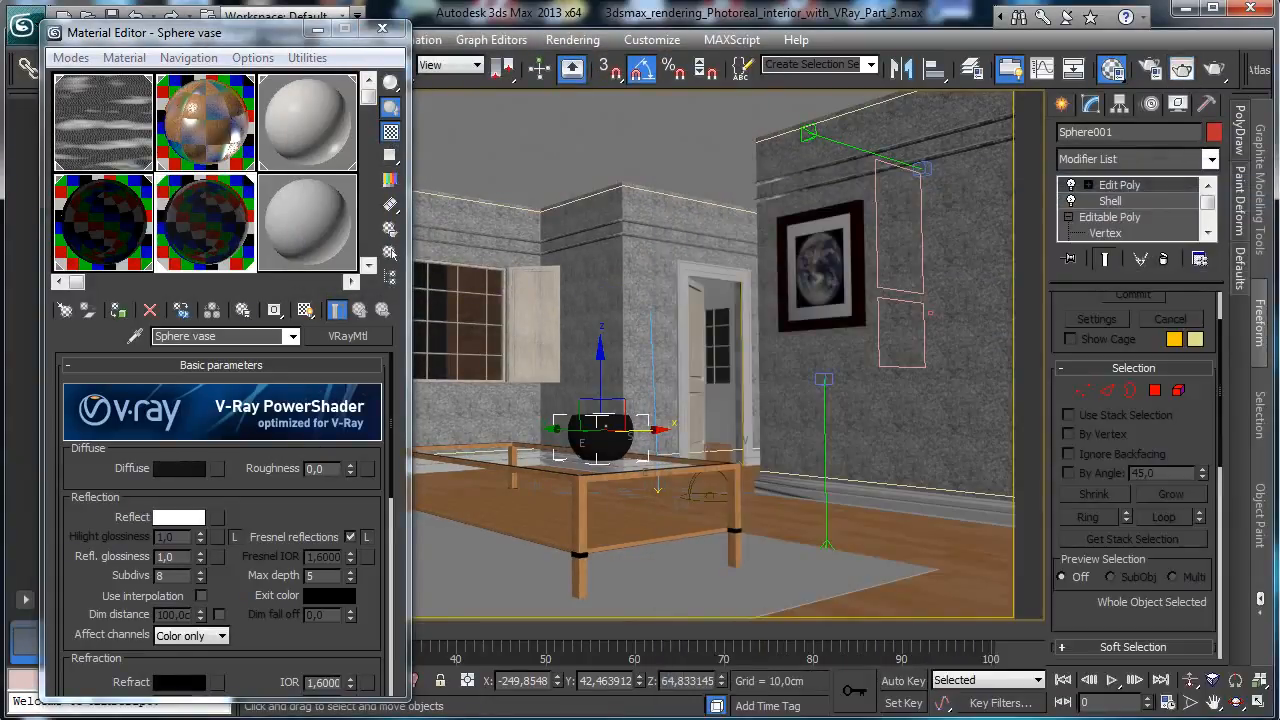
key("shift+q")
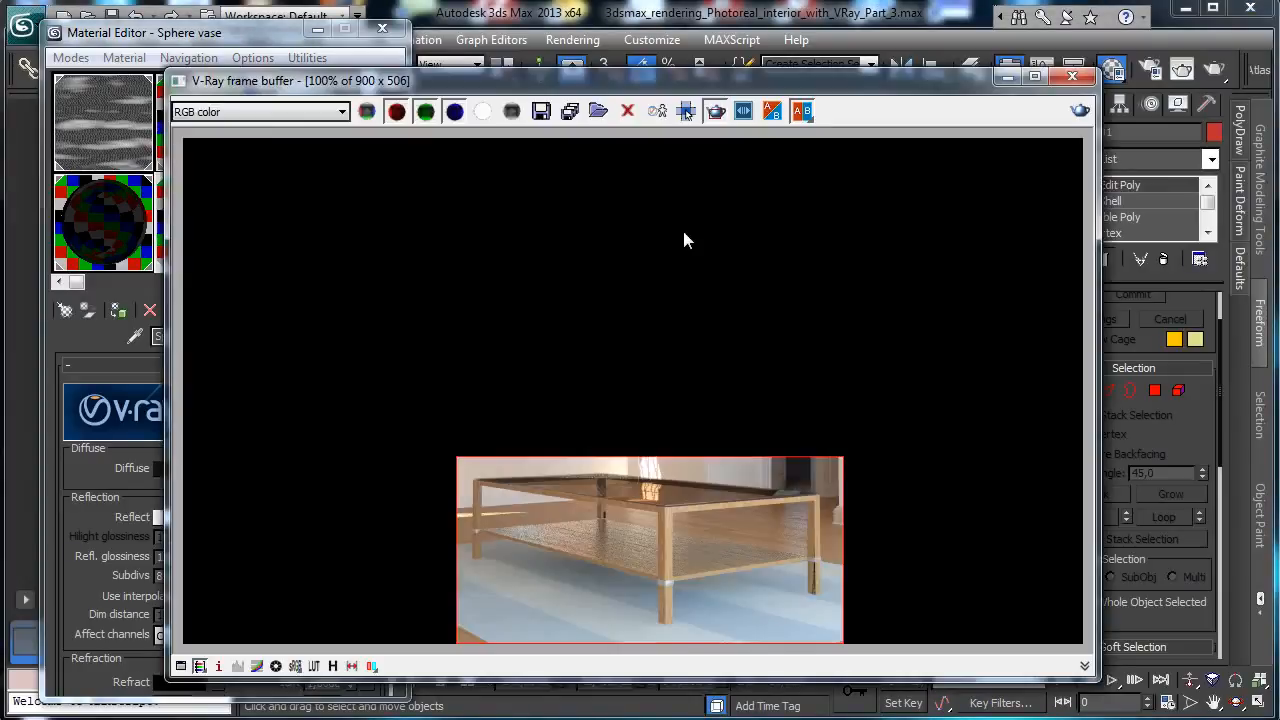
left_click_drag(598, 399, 828, 542)
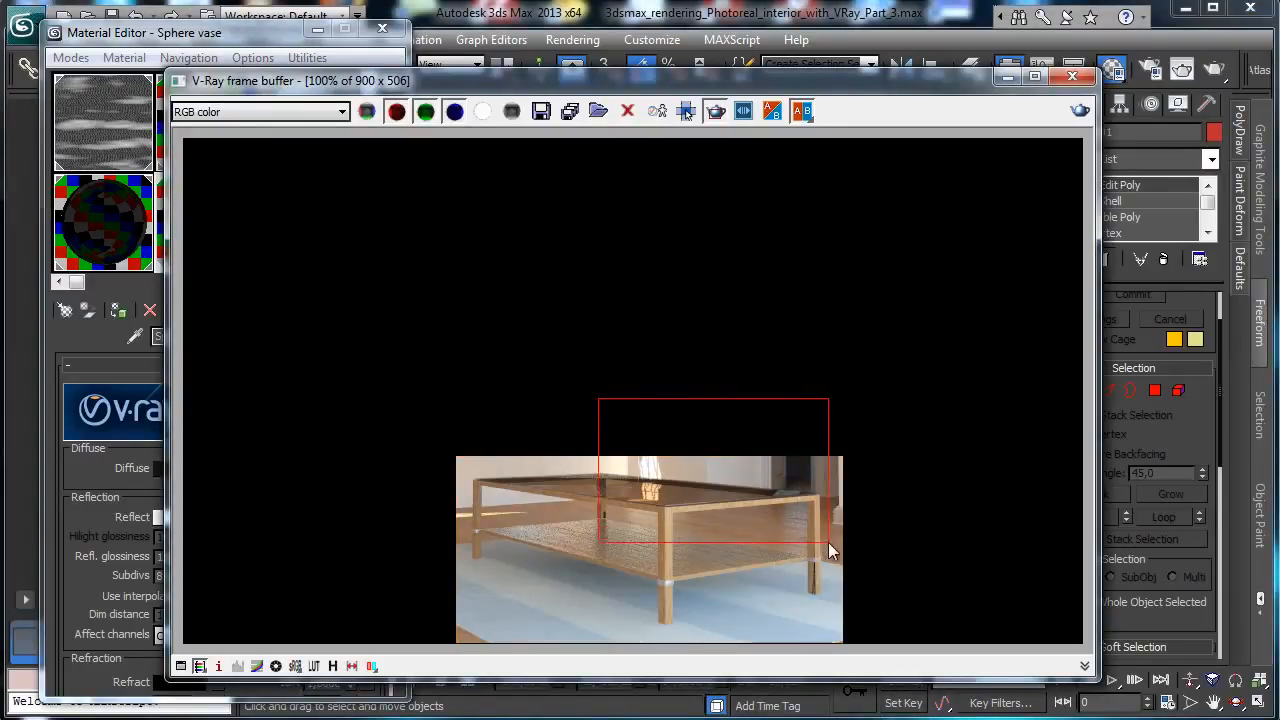
left_click(1080, 110)
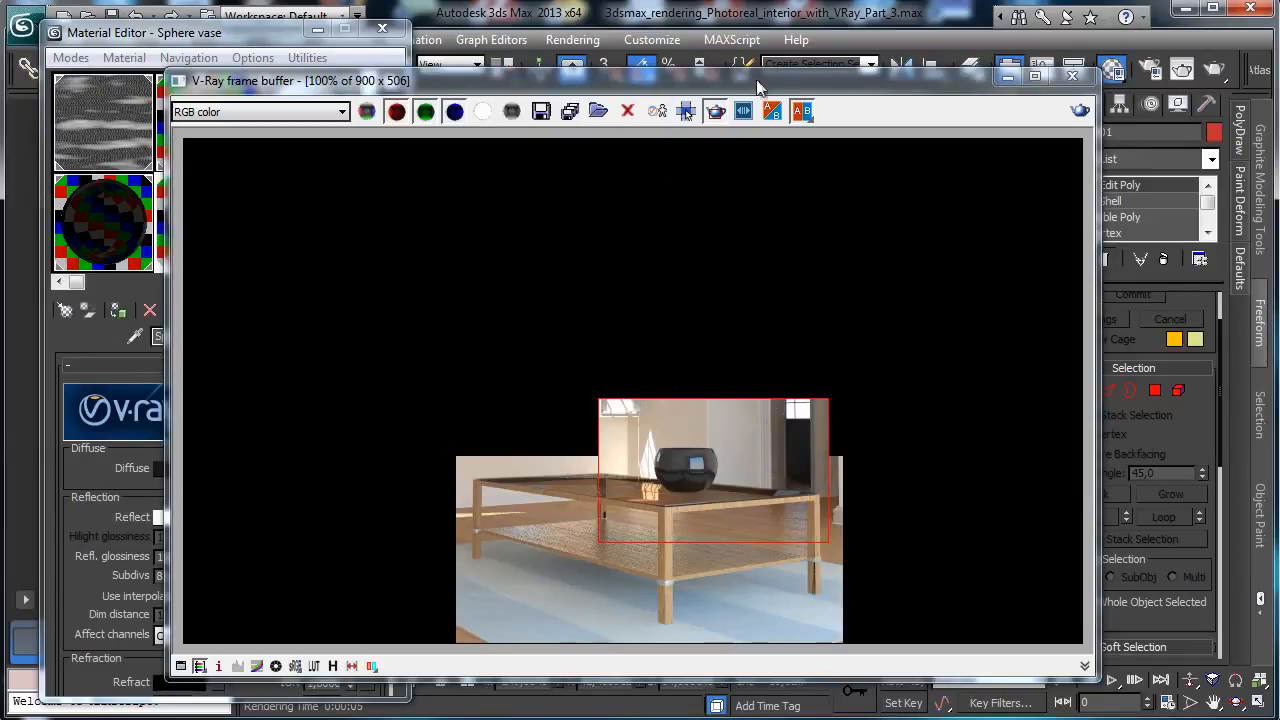
Set the Sphere vase material's reflection glossiness to 0,69 and re-render the bowl region
left_click_drag(656, 81, 856, 75)
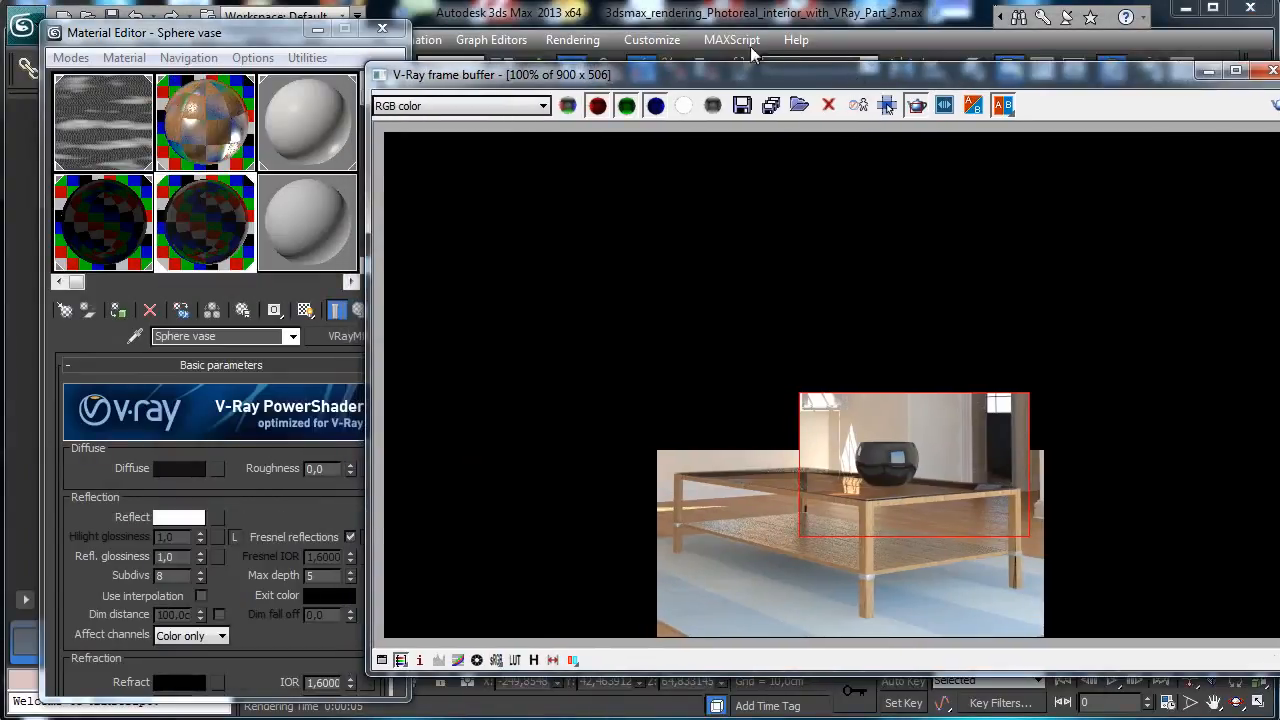
left_click(192, 38)
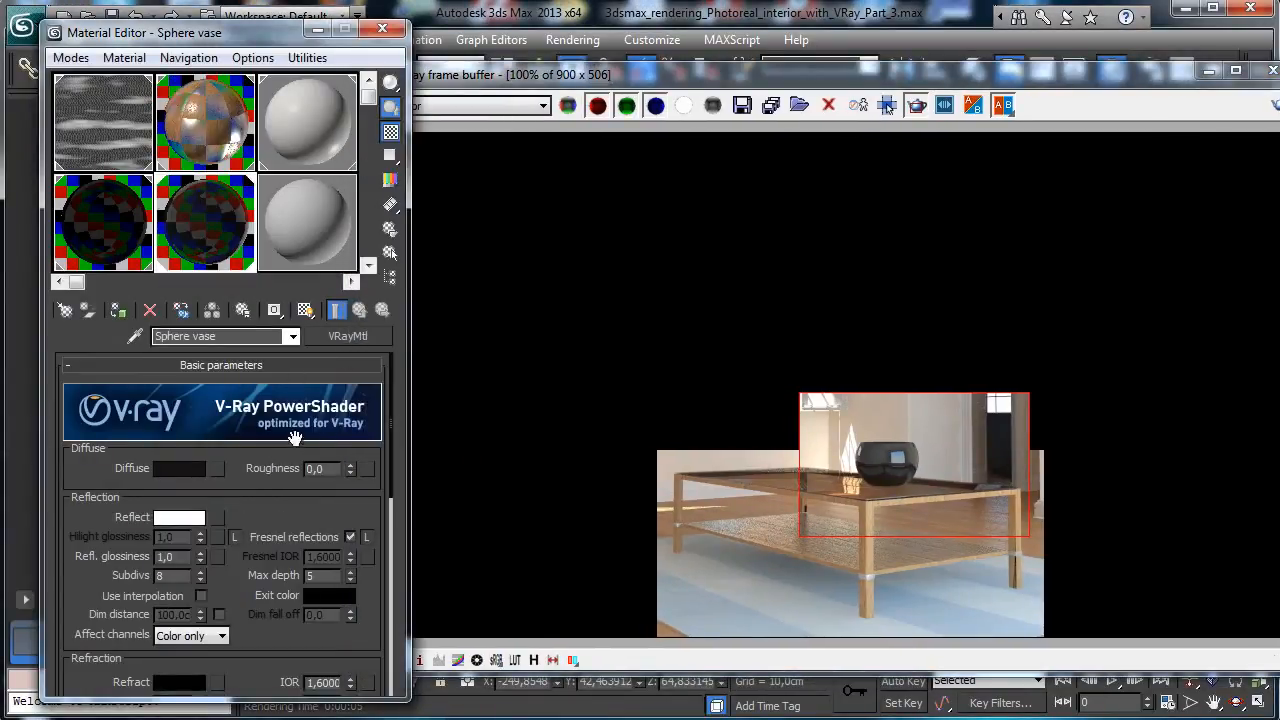
scroll(245, 470, "down", 2)
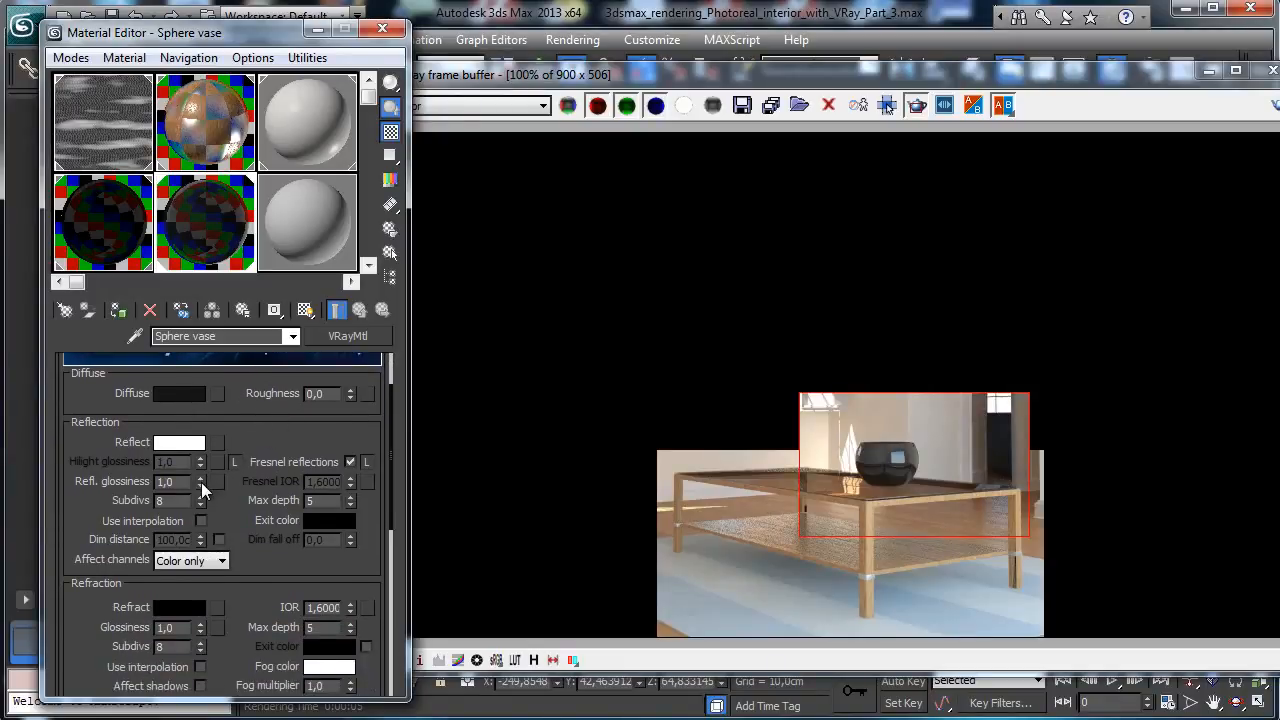
left_click_drag(199, 482, 201, 512)
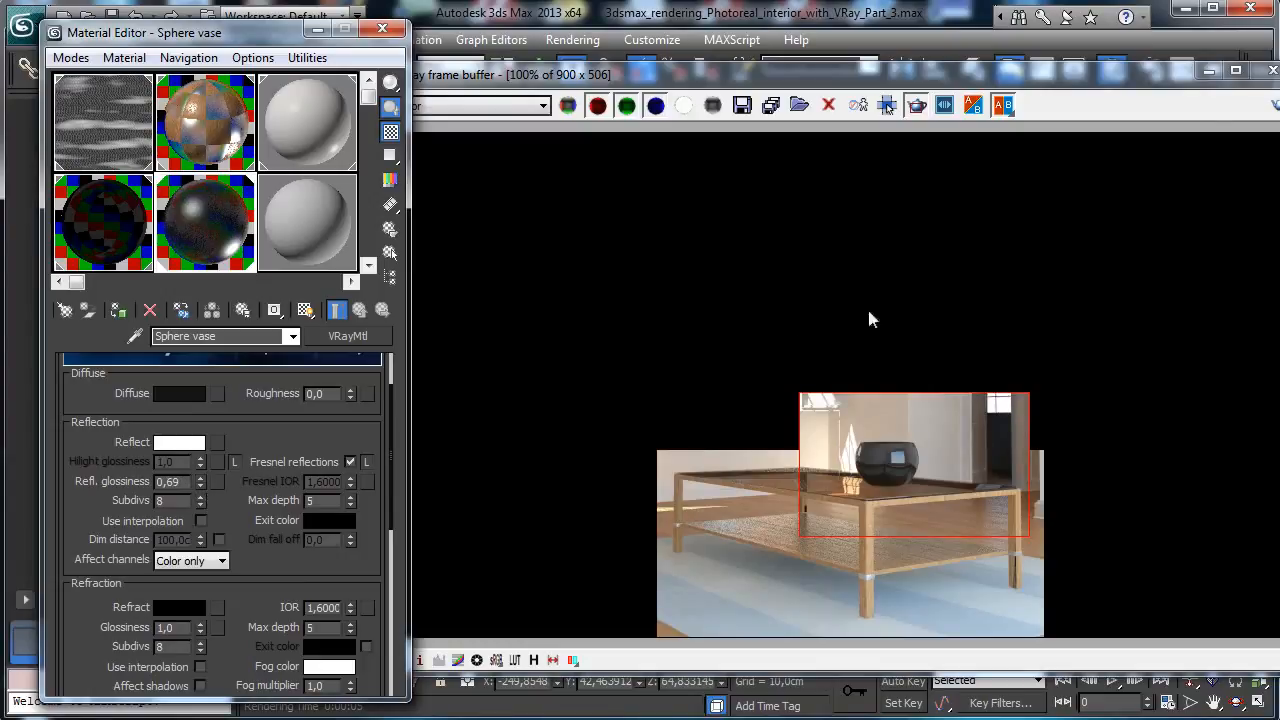
key("shift+q")
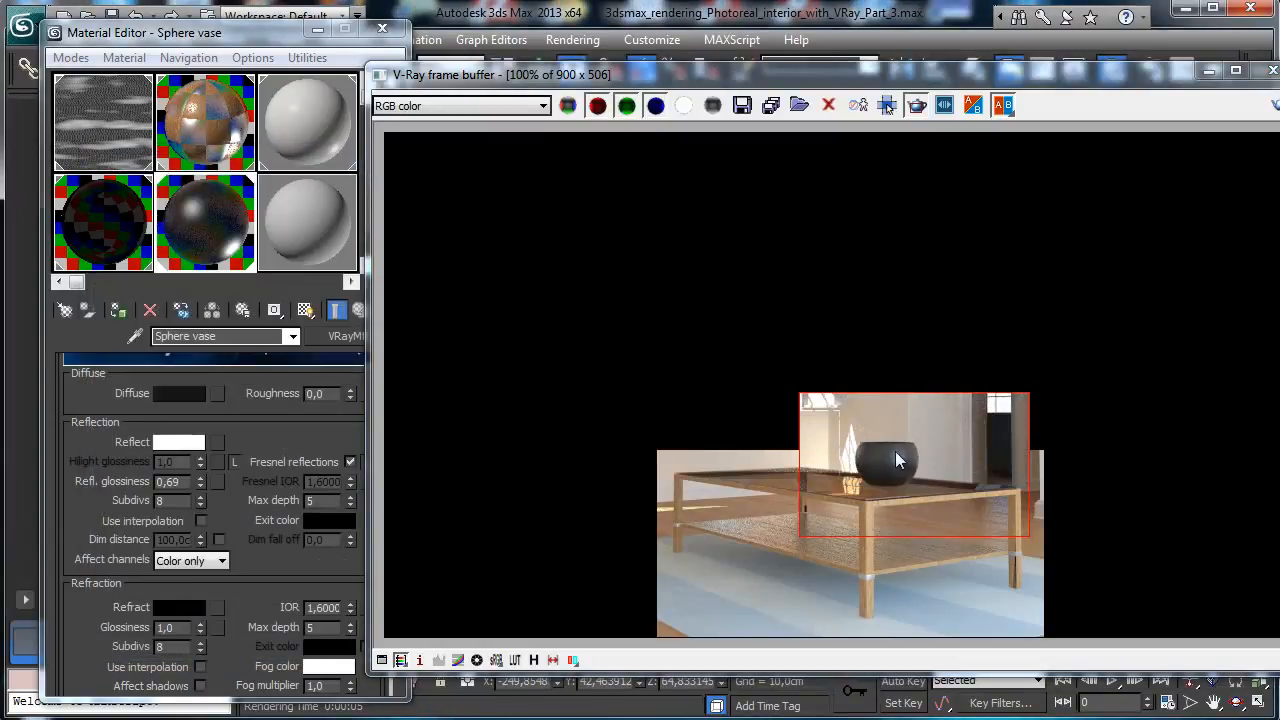
Set the BRDF anisotropy of the Sphere vase material to -0,3
left_click(240, 542)
scroll(240, 542, "down", 5)
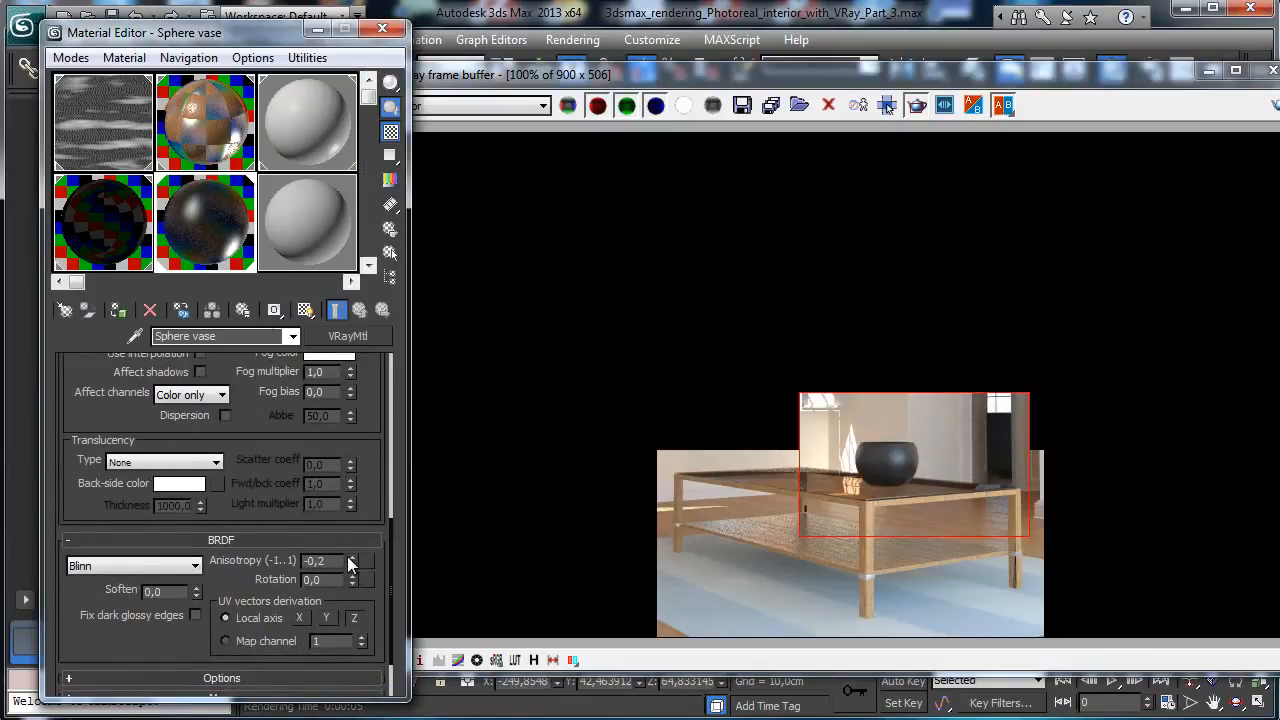
left_click(352, 565)
Load the bitmap Metals.Ornamental.Metals.Stainless.Patterned.2.Bump.jpg from the ArchMat folder into the Sphere vase material's bump slot
scroll(261, 492, "down", 2)
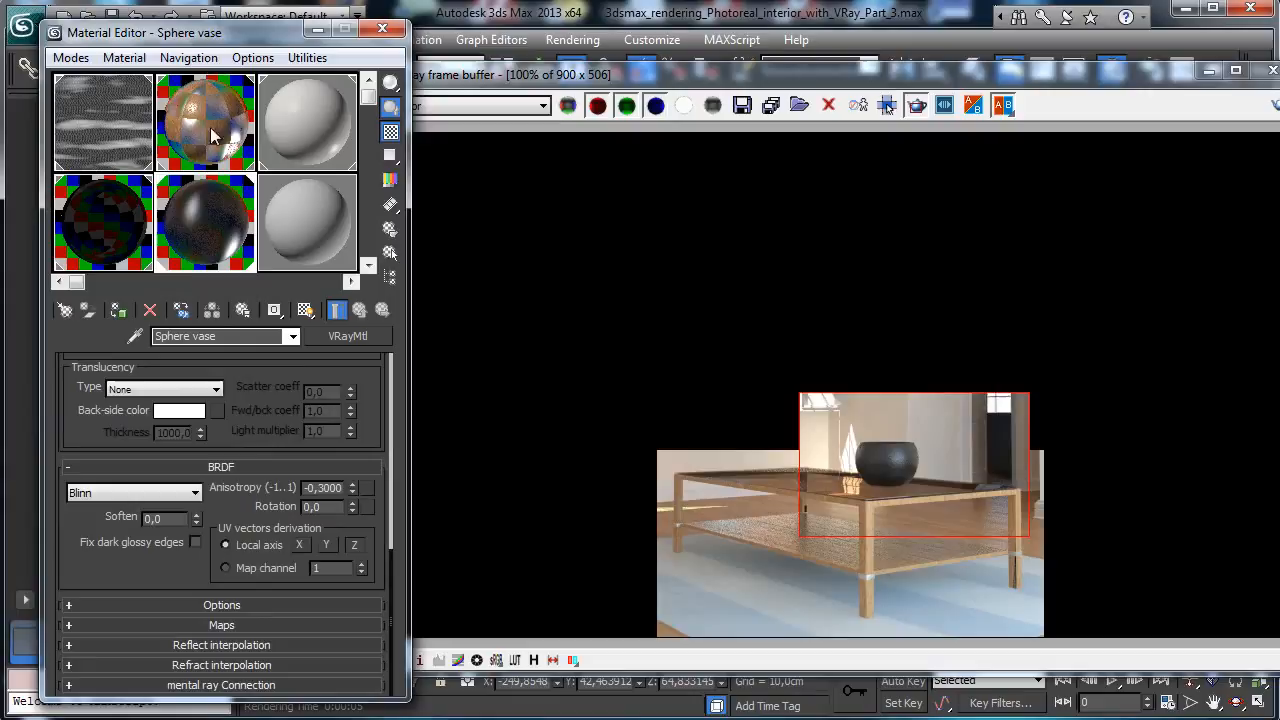
left_click(236, 622)
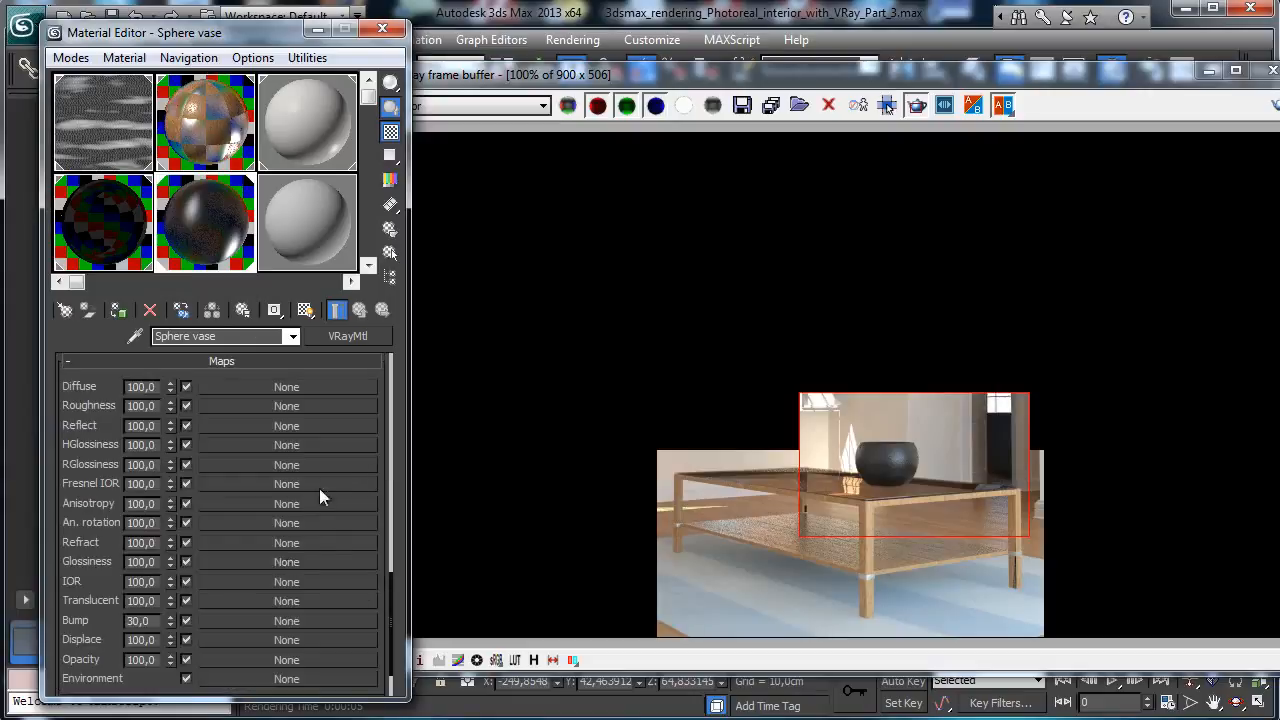
left_click(233, 620)
left_click_drag(609, 36, 501, 35)
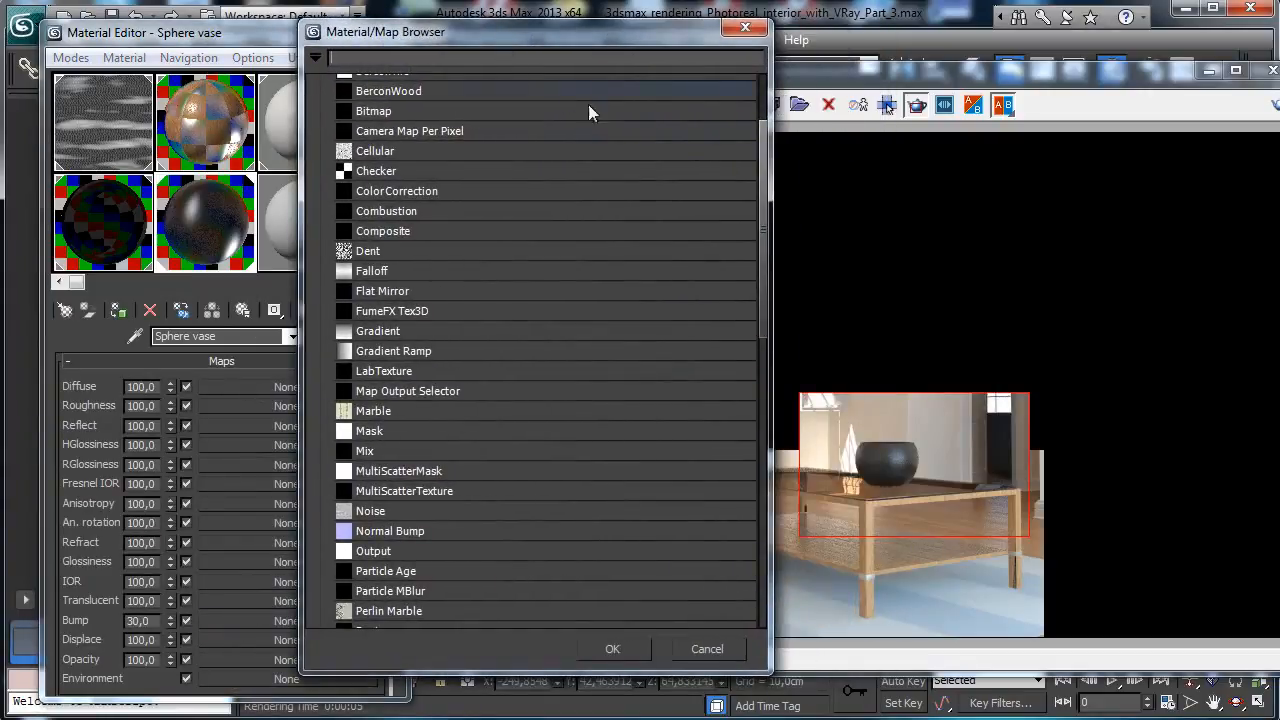
left_click_drag(764, 183, 781, 134)
double_click(392, 226)
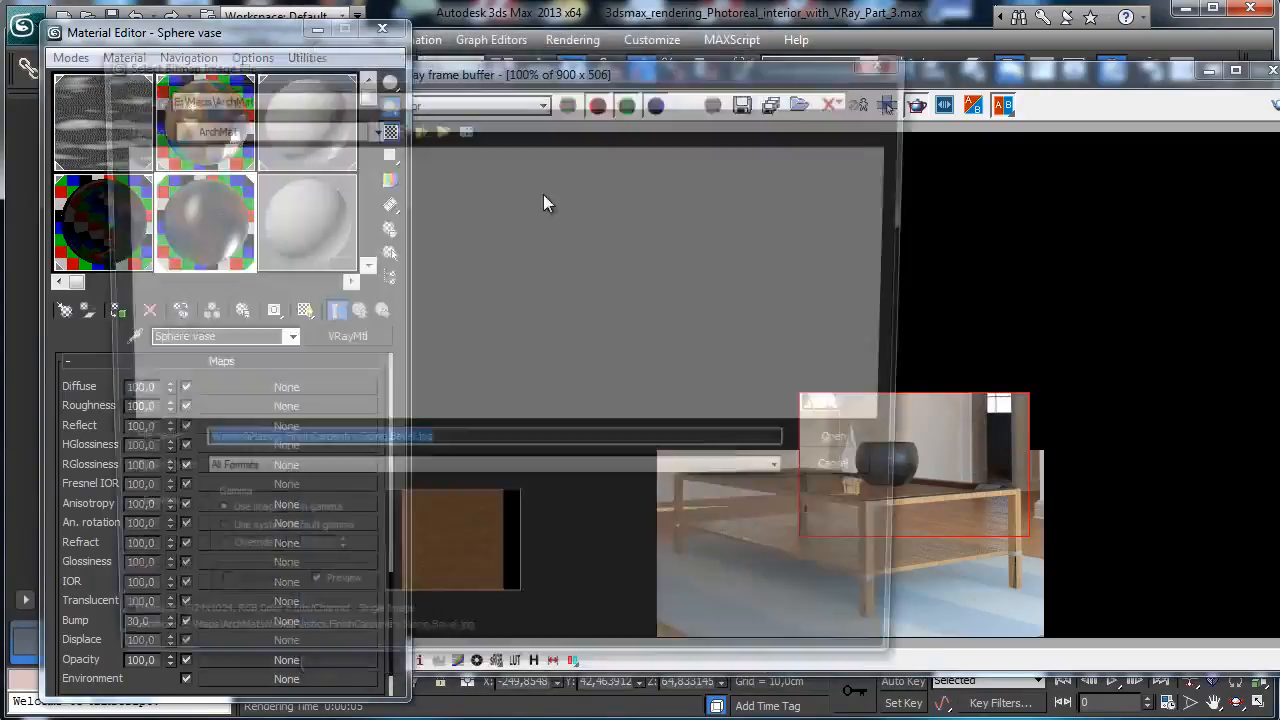
left_click_drag(895, 169, 893, 246)
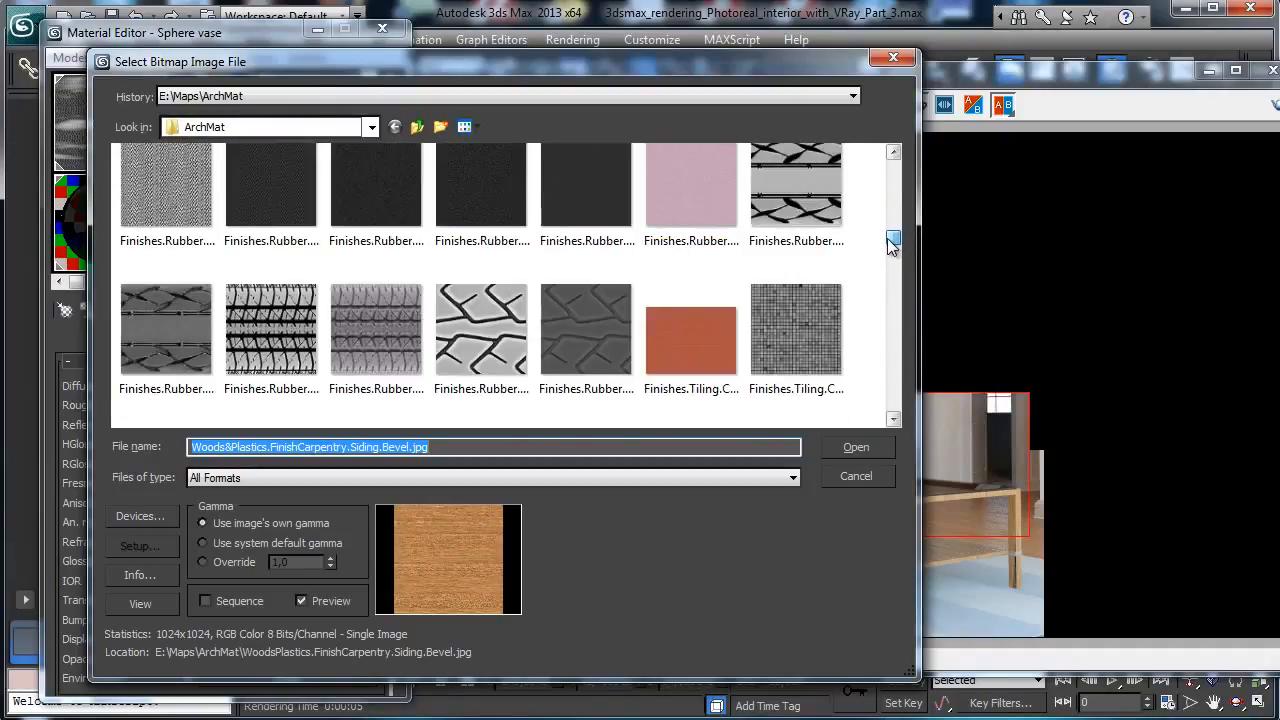
left_click_drag(893, 247, 893, 250)
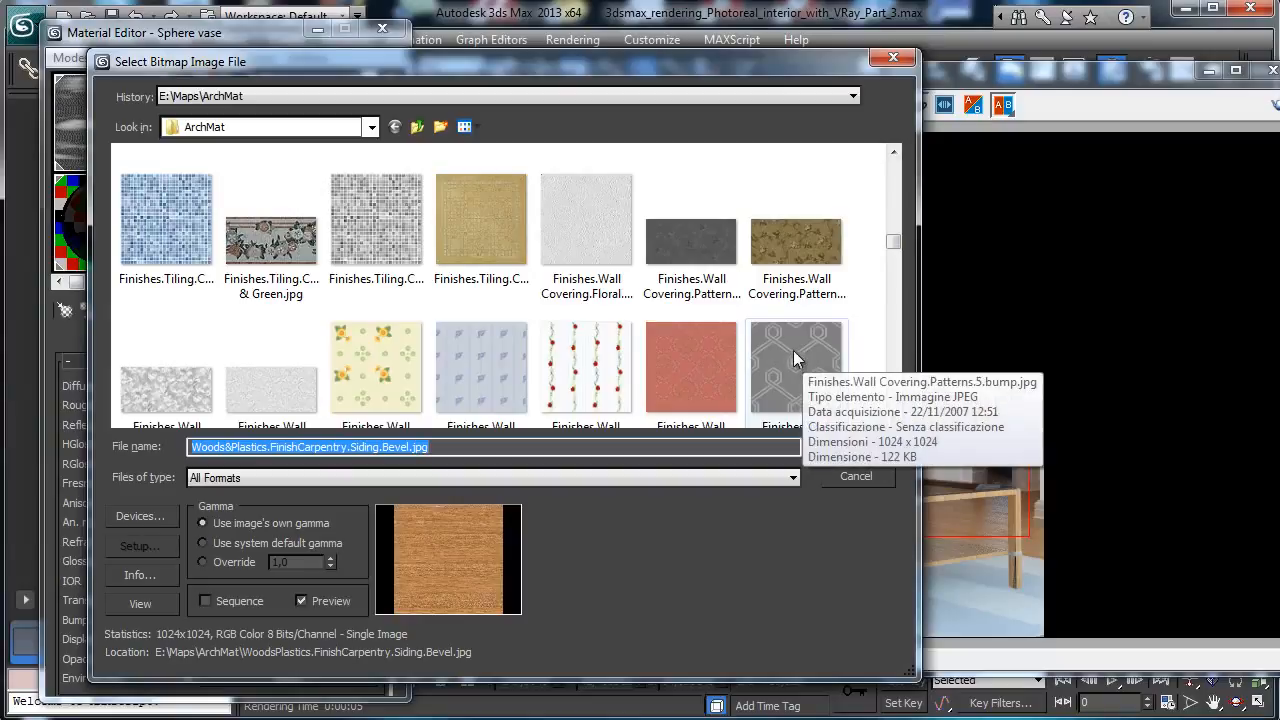
left_click_drag(893, 243, 872, 330)
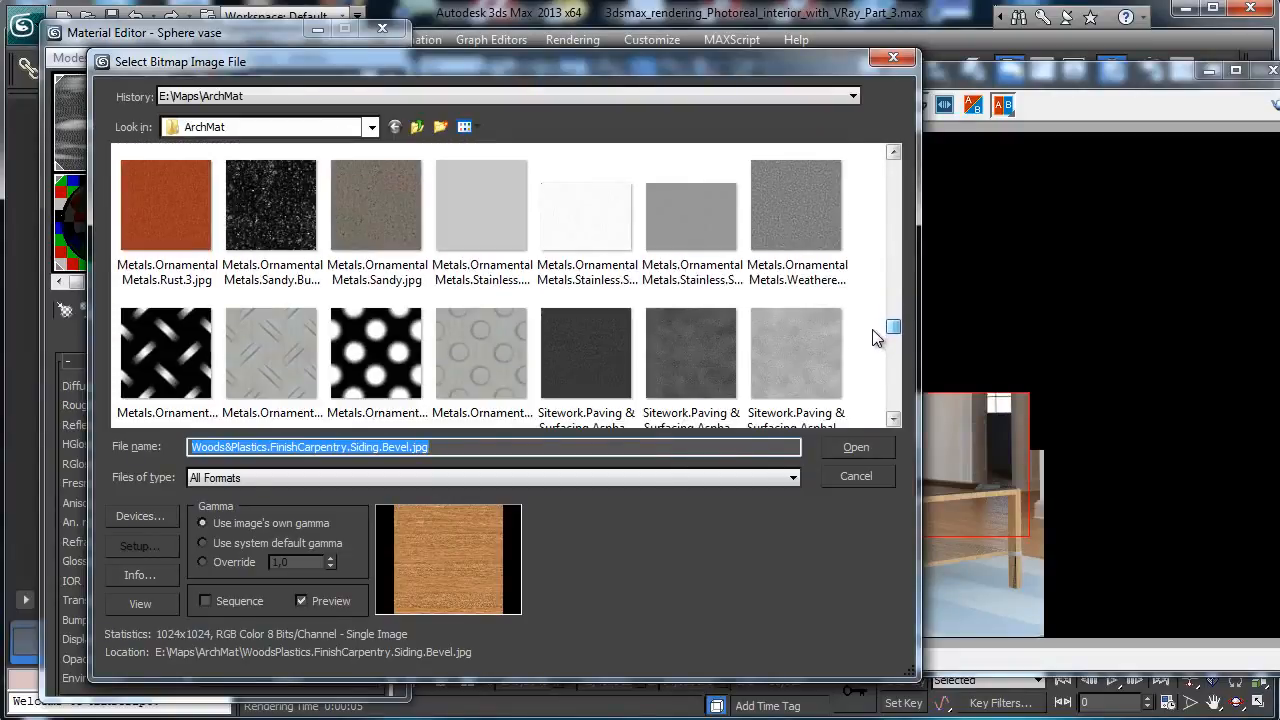
left_click(396, 354)
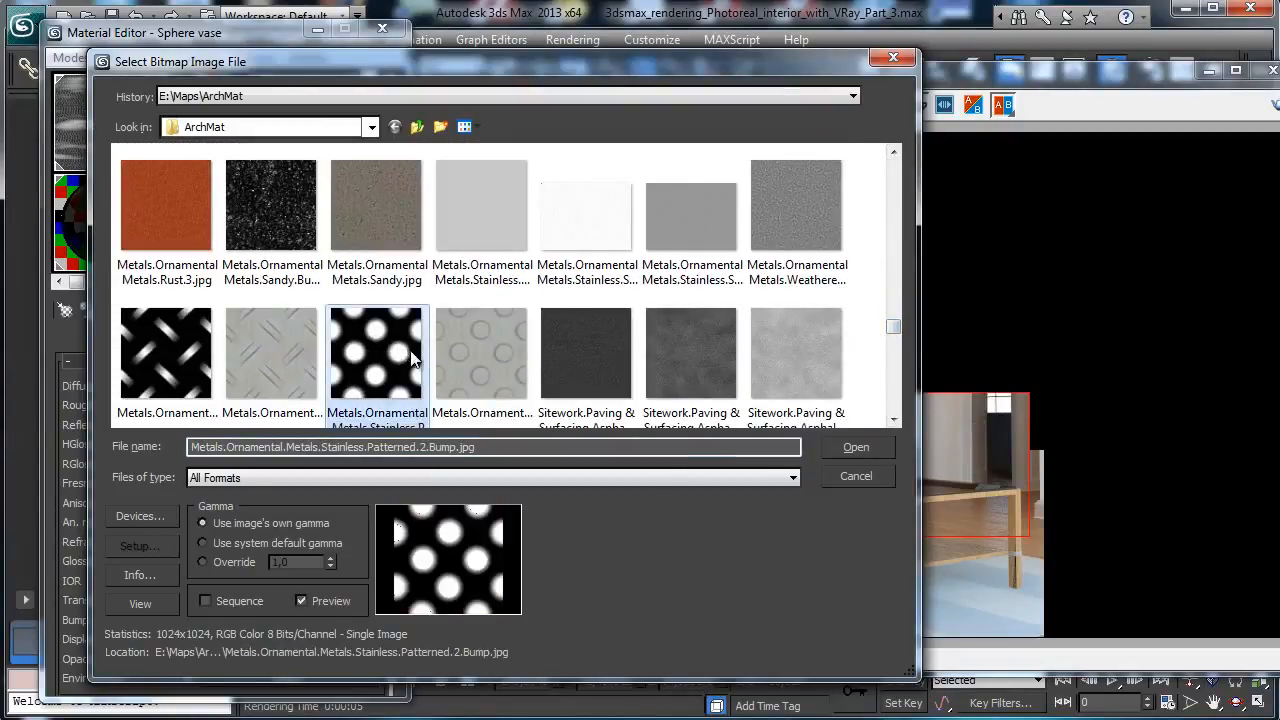
left_click(856, 448)
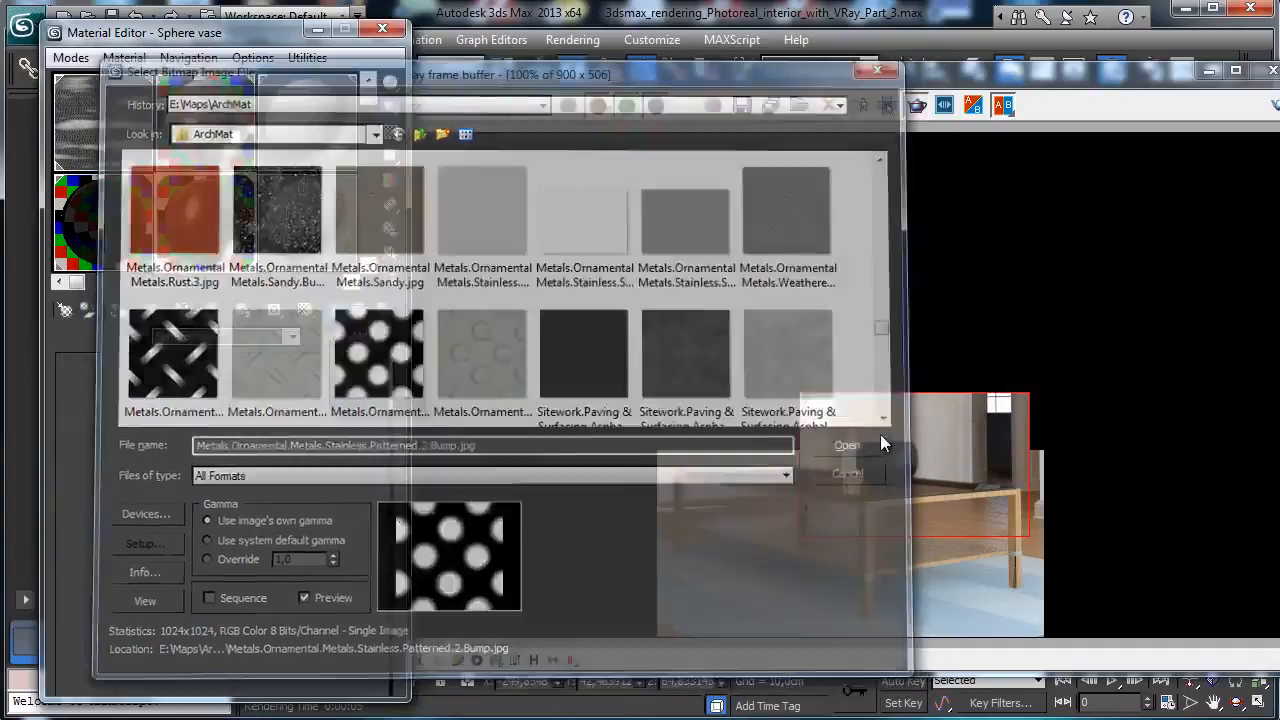
Show the bump bitmap on the bowl in the camera viewport and set its U and V tiling to 5
left_click(1209, 71)
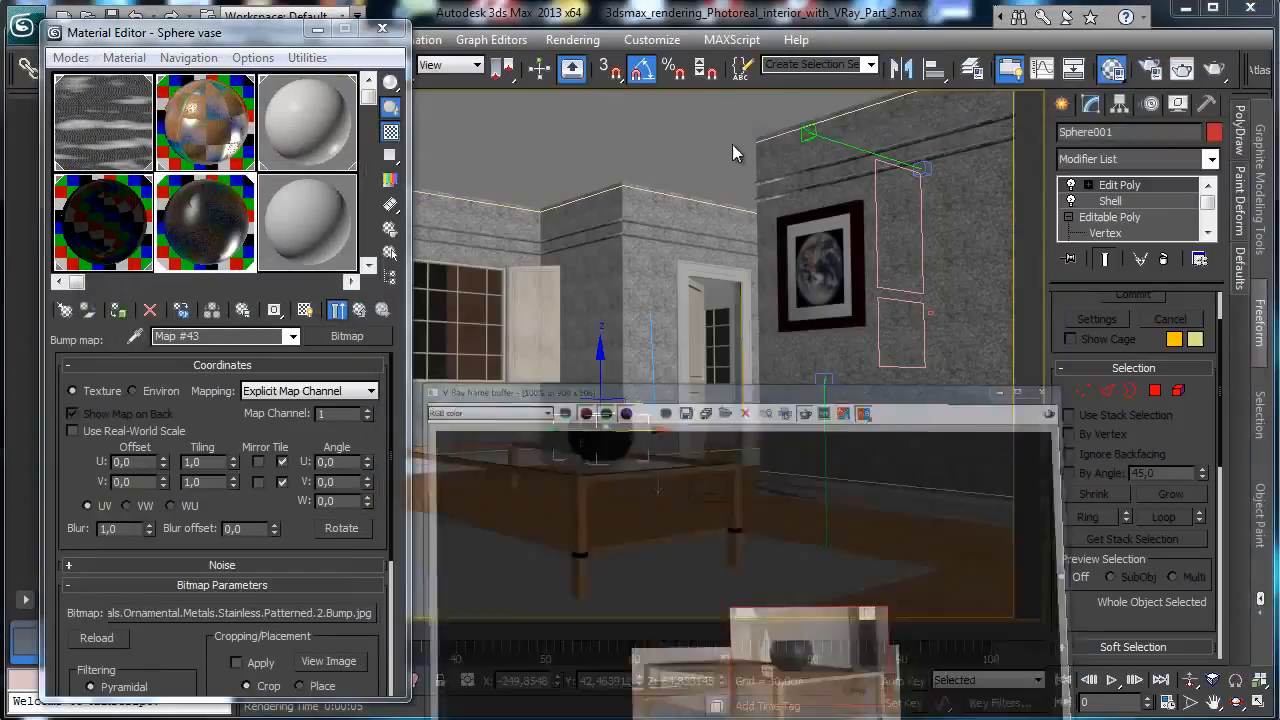
left_click(305, 310)
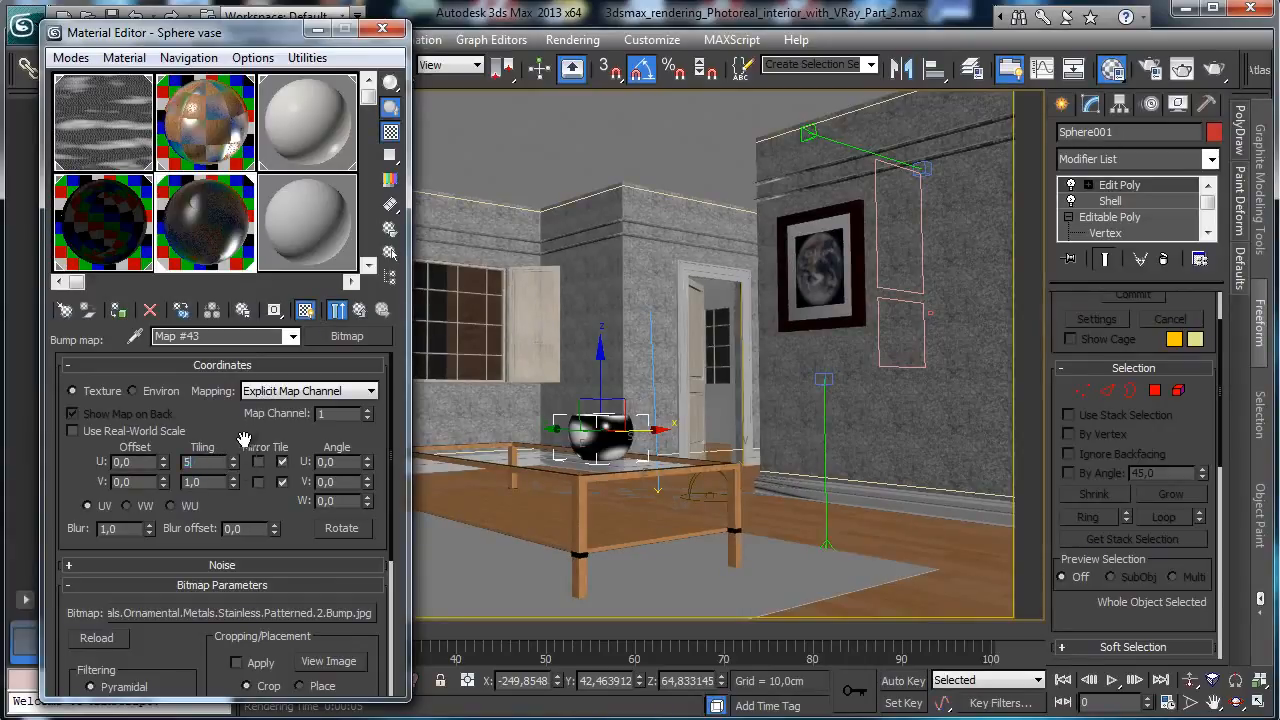
key("Return")
double_click(212, 482)
type("5")
key("Return")
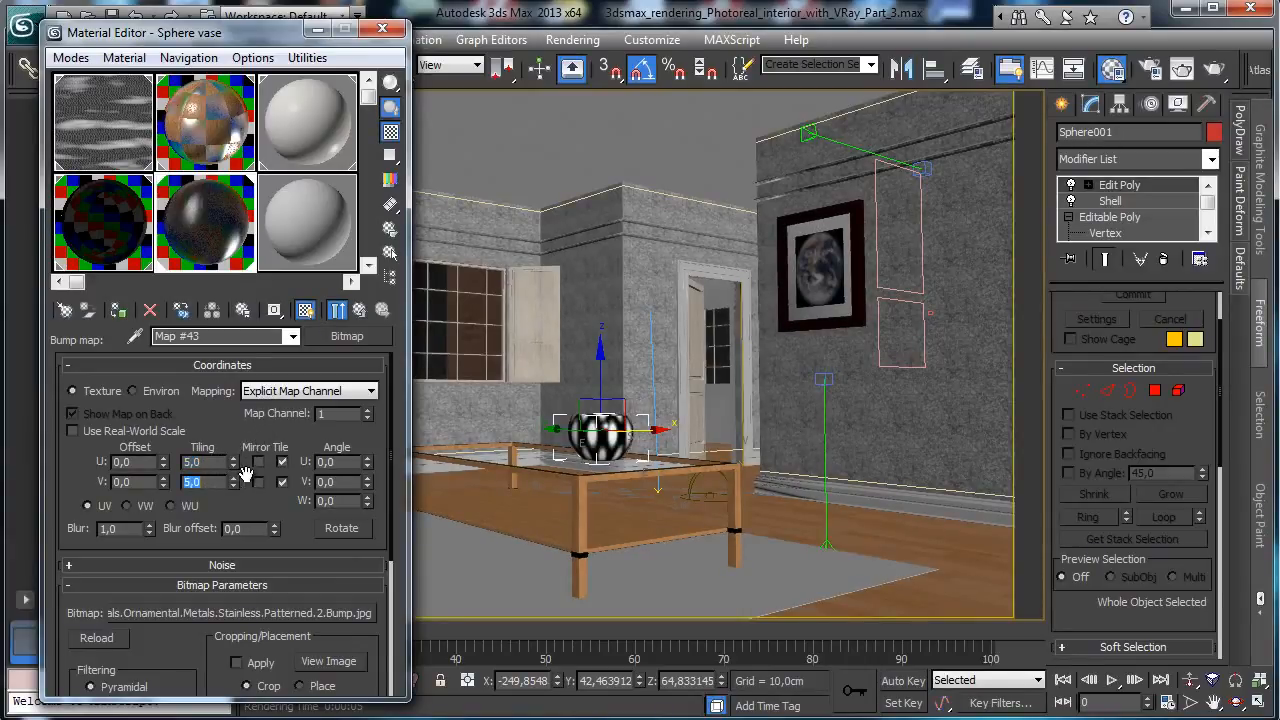
Increase the bump bitmap's tiling to 20 in U and 10 in V
double_click(195, 462)
type("10")
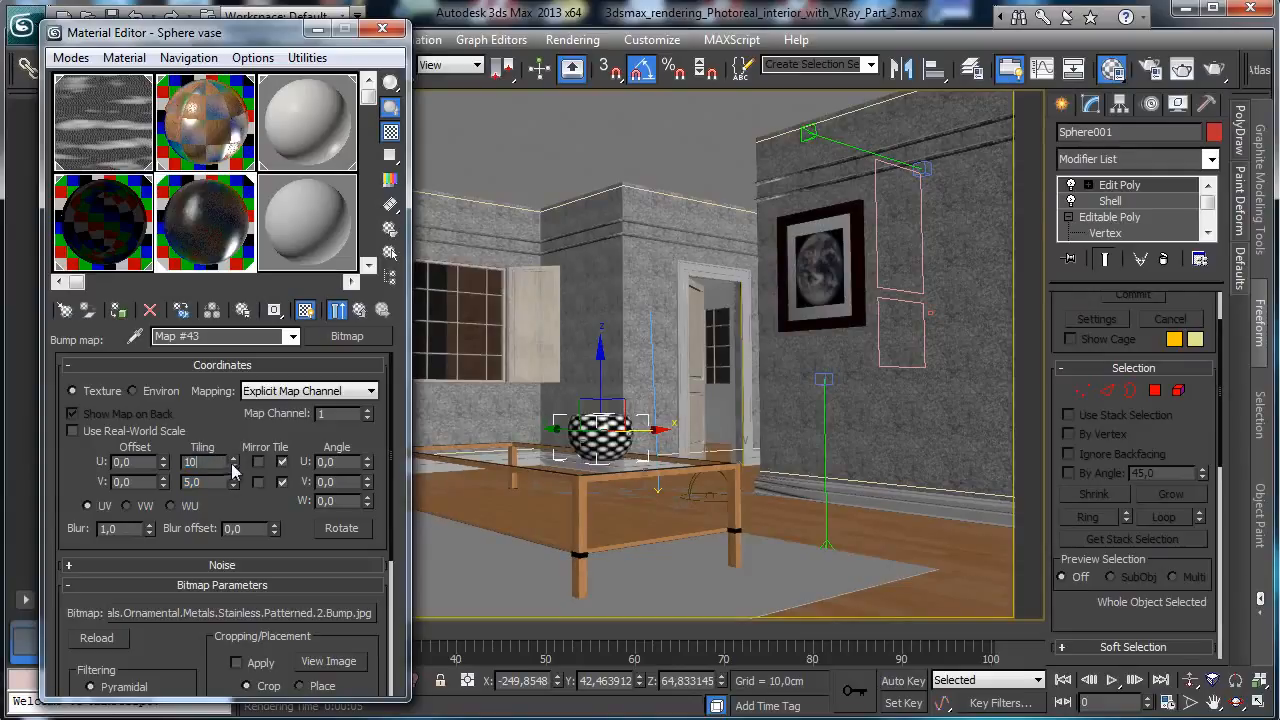
key("Return")
double_click(212, 482)
type("10")
key("Return")
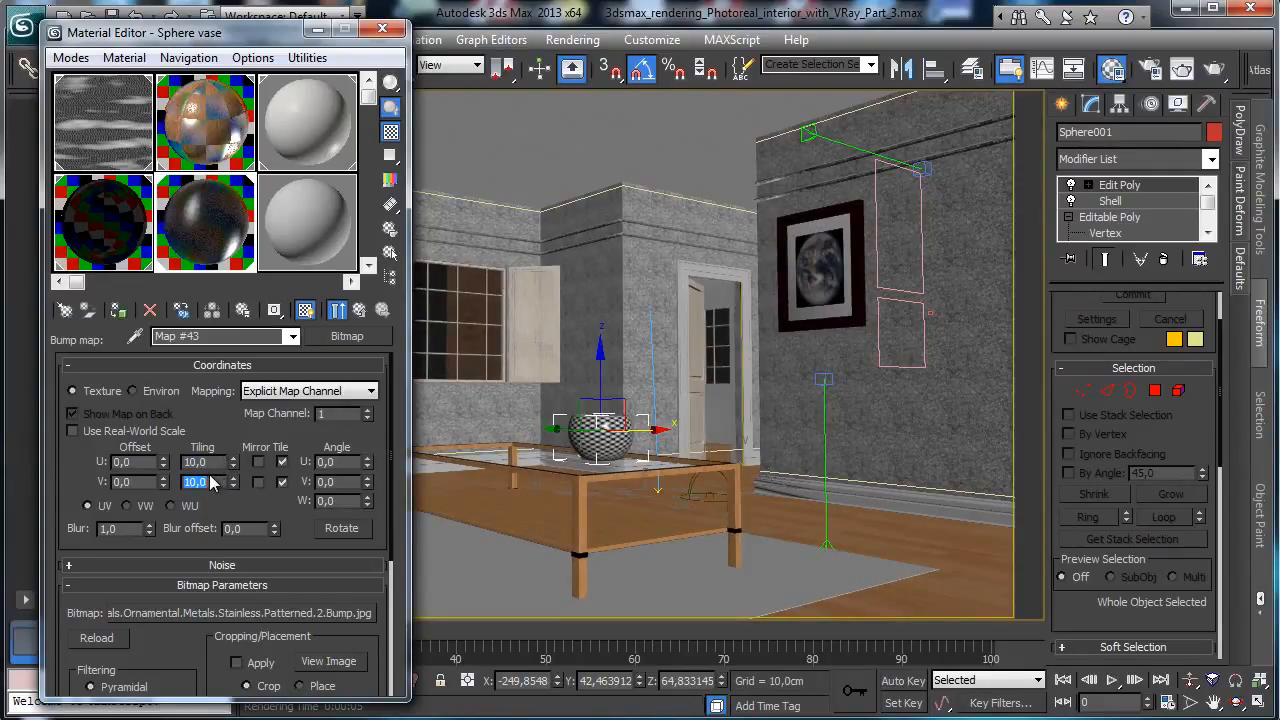
double_click(212, 462)
type("20")
key("Return")
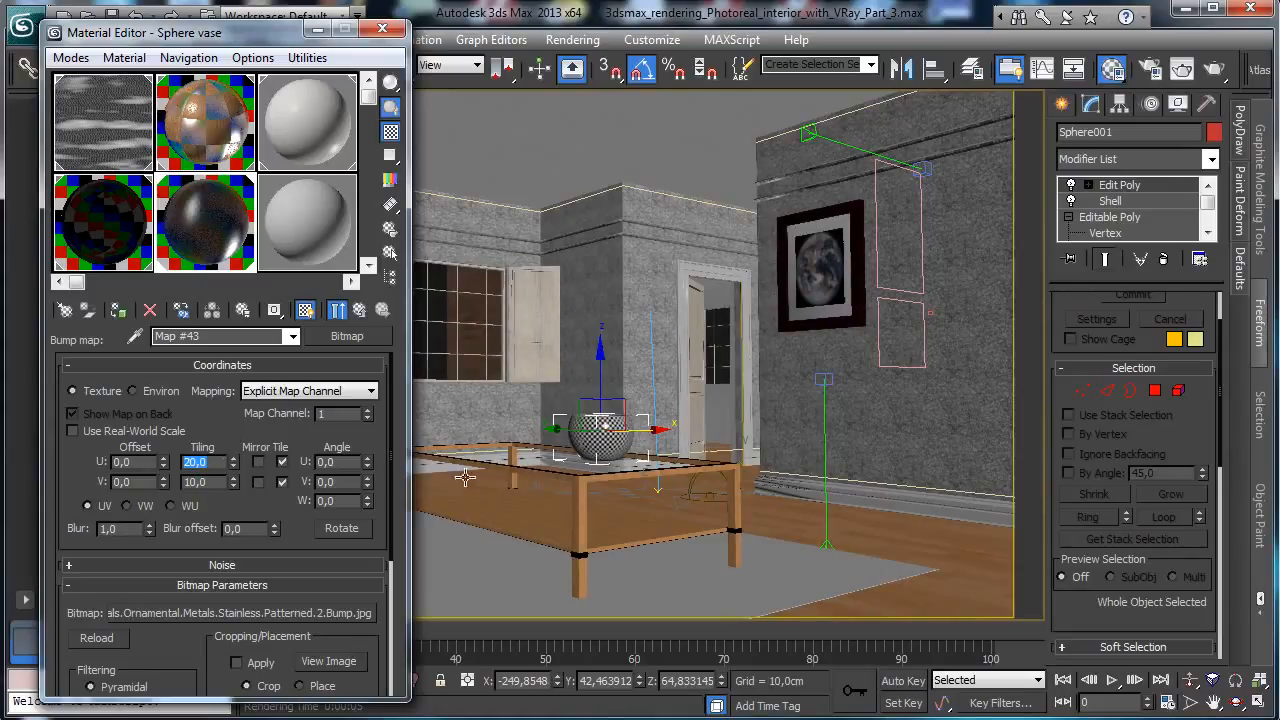
Set the bump bitmap's blur to 0,15 and the Sphere vase material's bump amount to -49
left_click(150, 598)
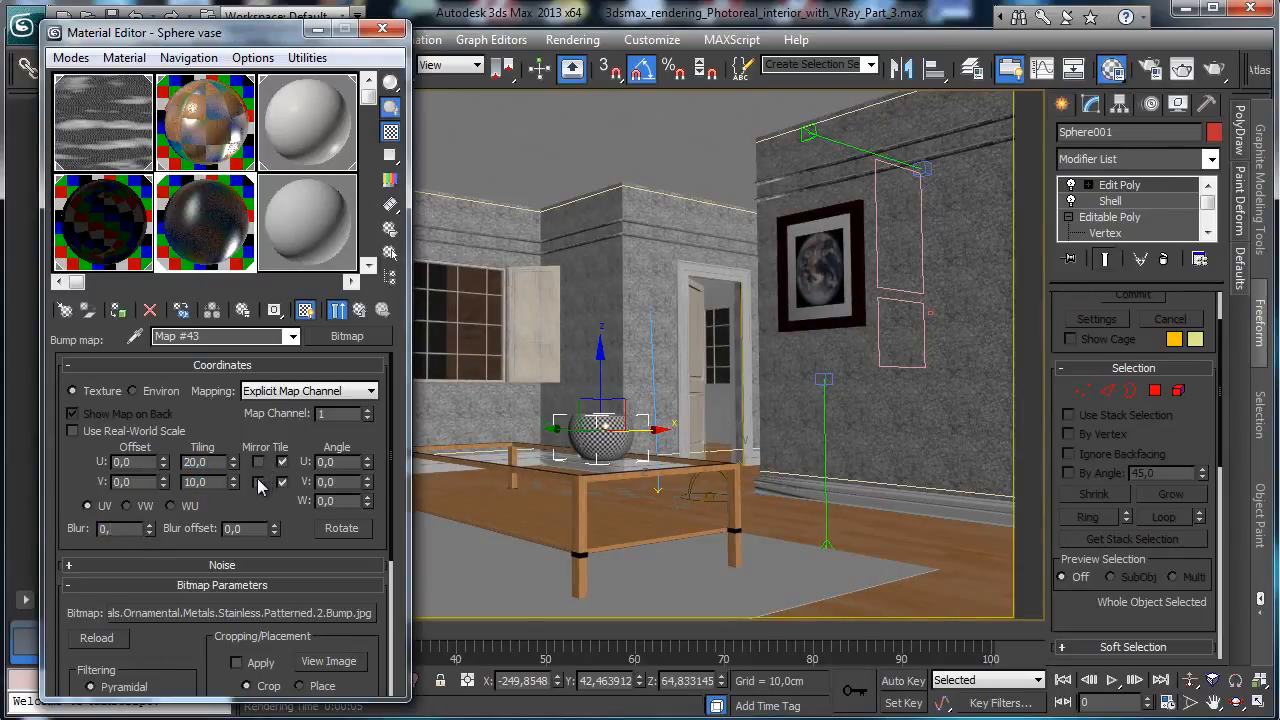
type("0,15")
key("Return")
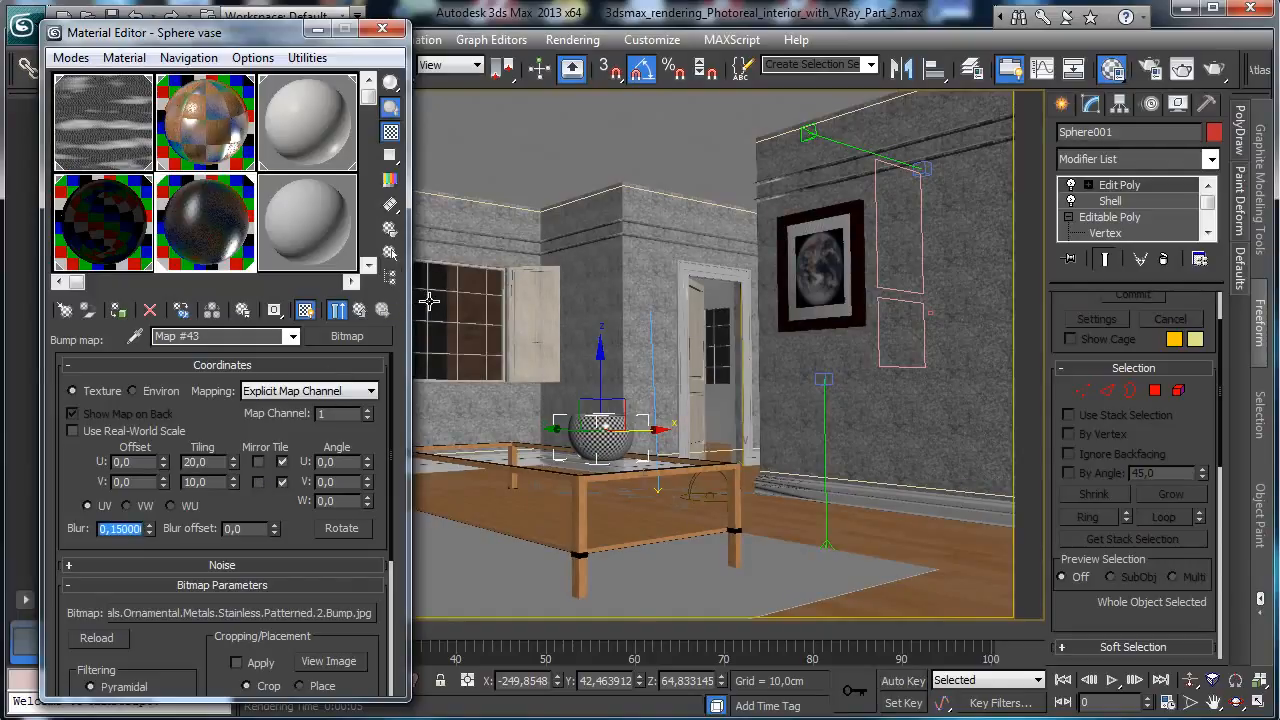
left_click(359, 310)
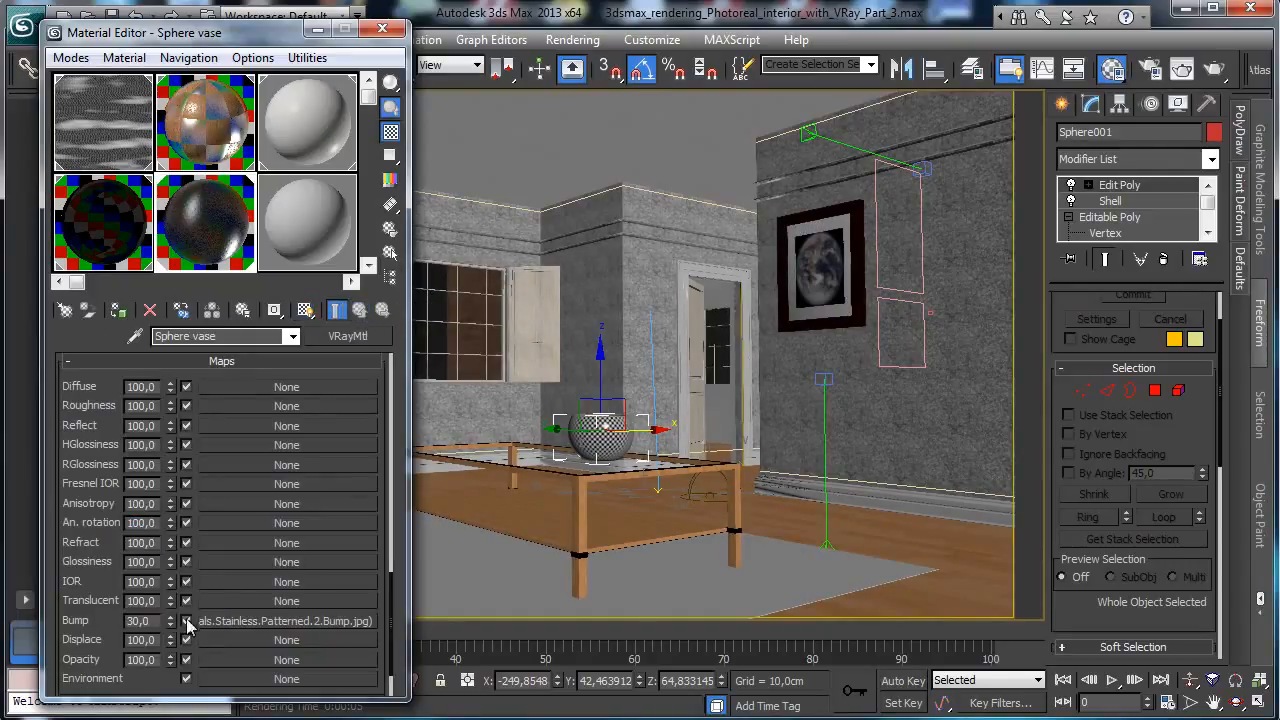
left_click_drag(170, 621, 173, 652)
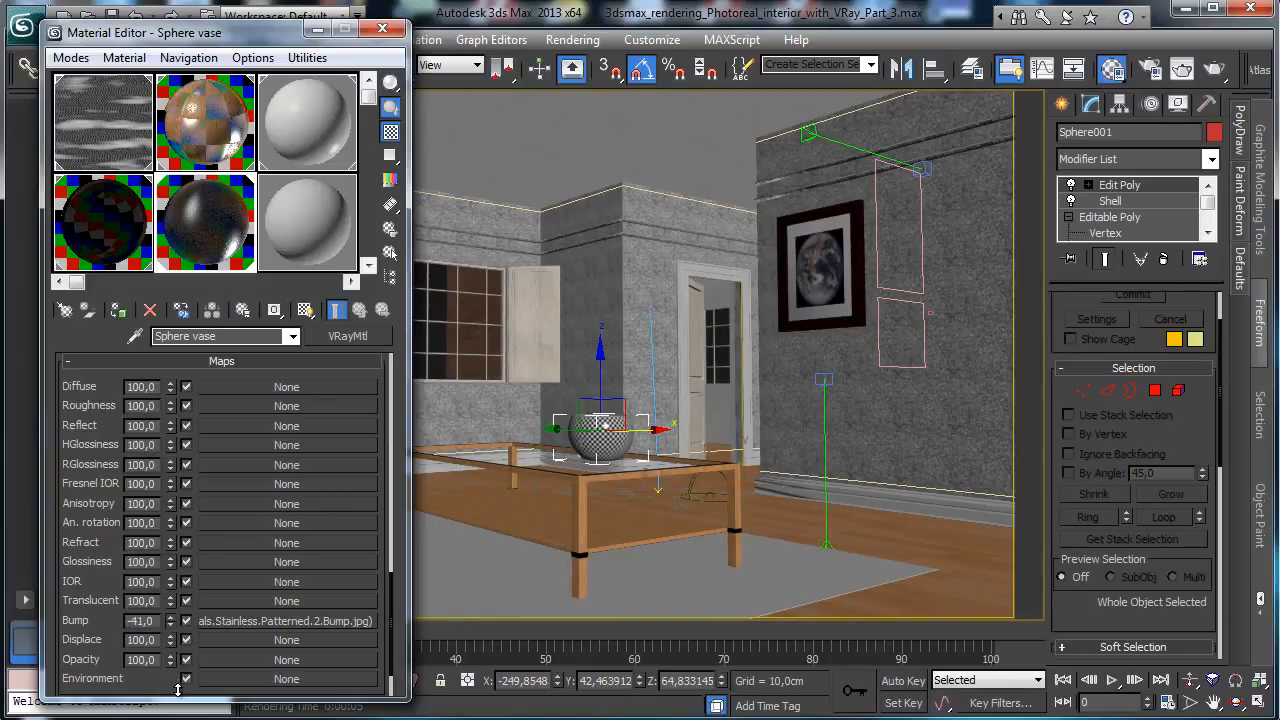
left_click_drag(181, 698, 181, 690)
Lower the Sphere vase material's reflection glossiness to about 0,58, then close the V-Ray frame buffer and the Material Editor
left_click(1212, 70)
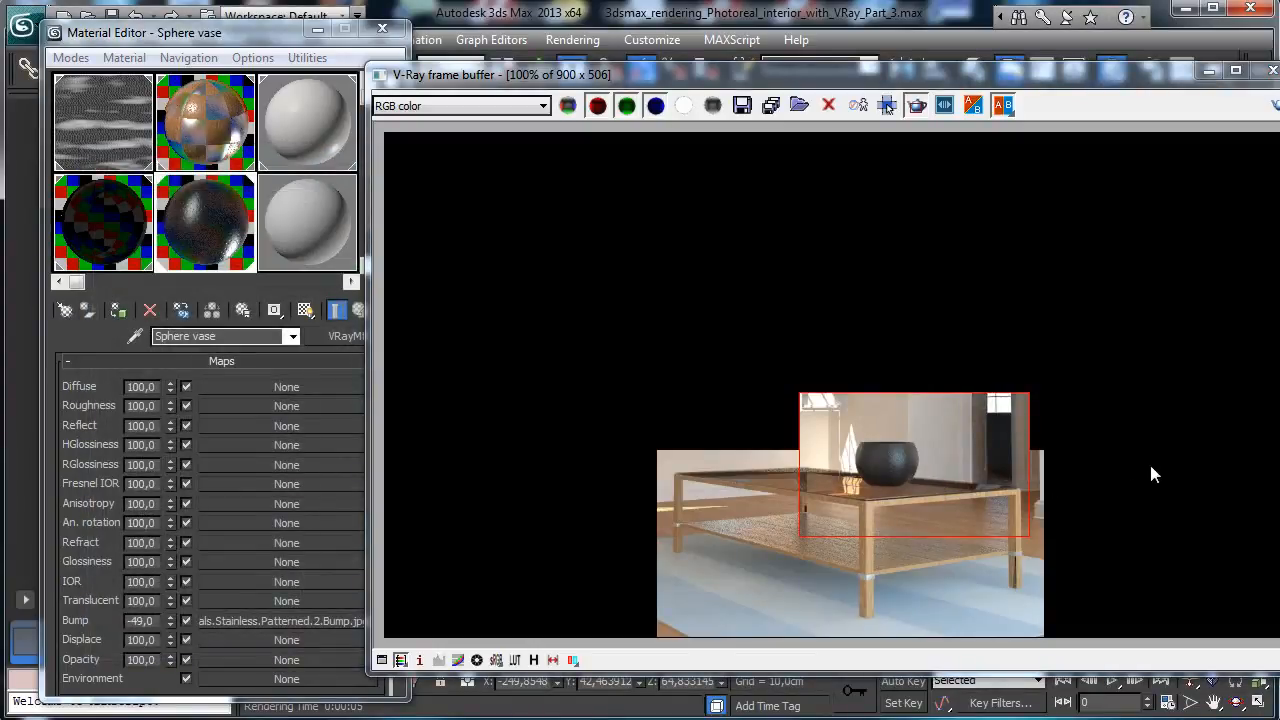
left_click(260, 46)
scroll(388, 390, "up", 5)
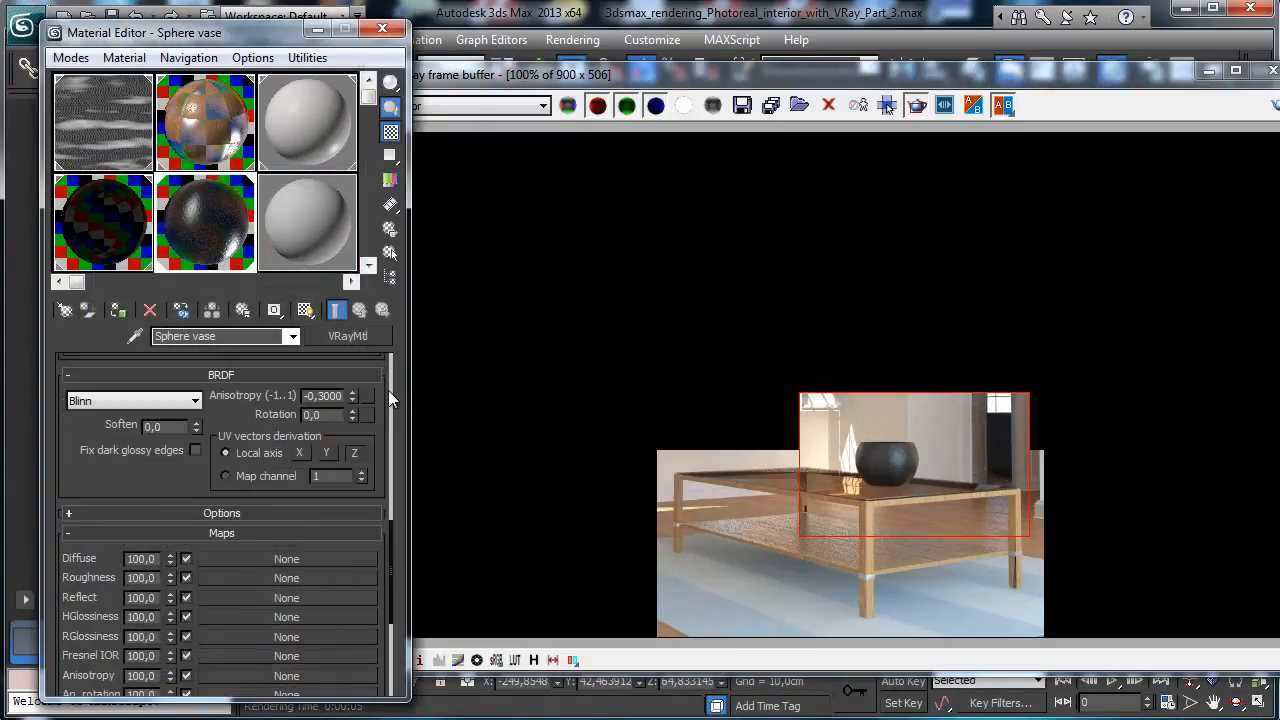
scroll(174, 488, "up", 10)
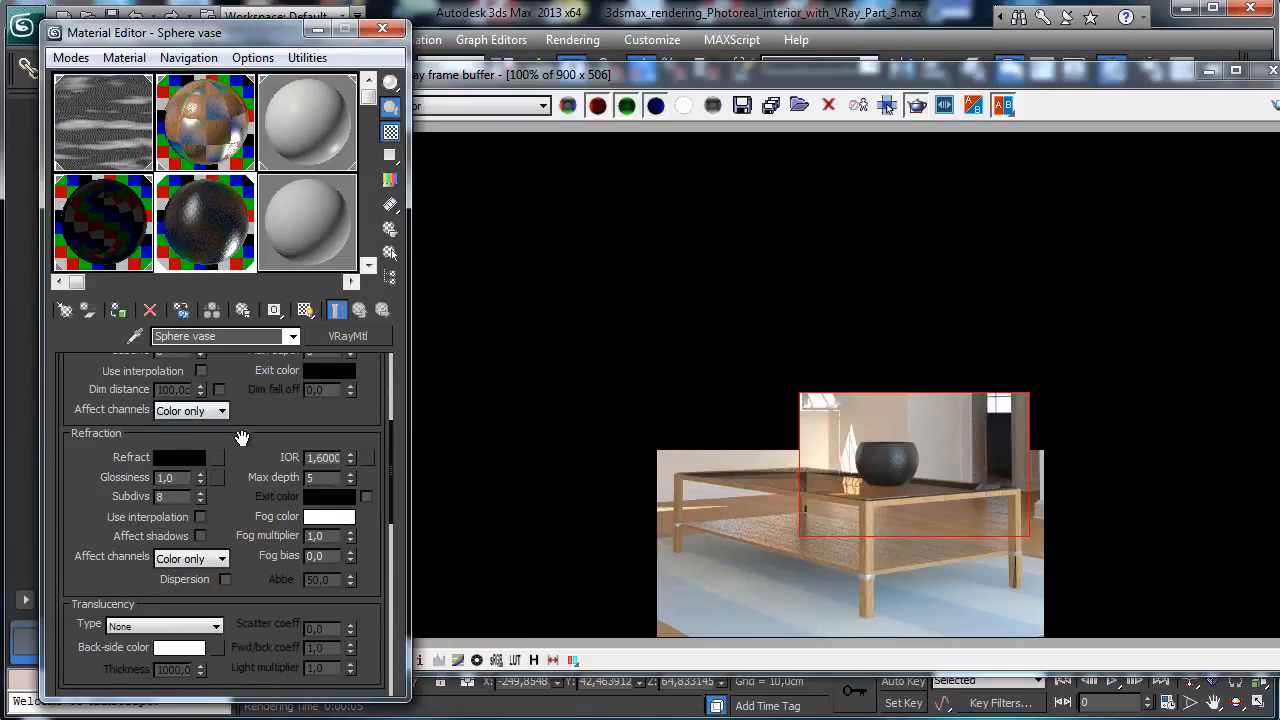
scroll(241, 438, "up", 5)
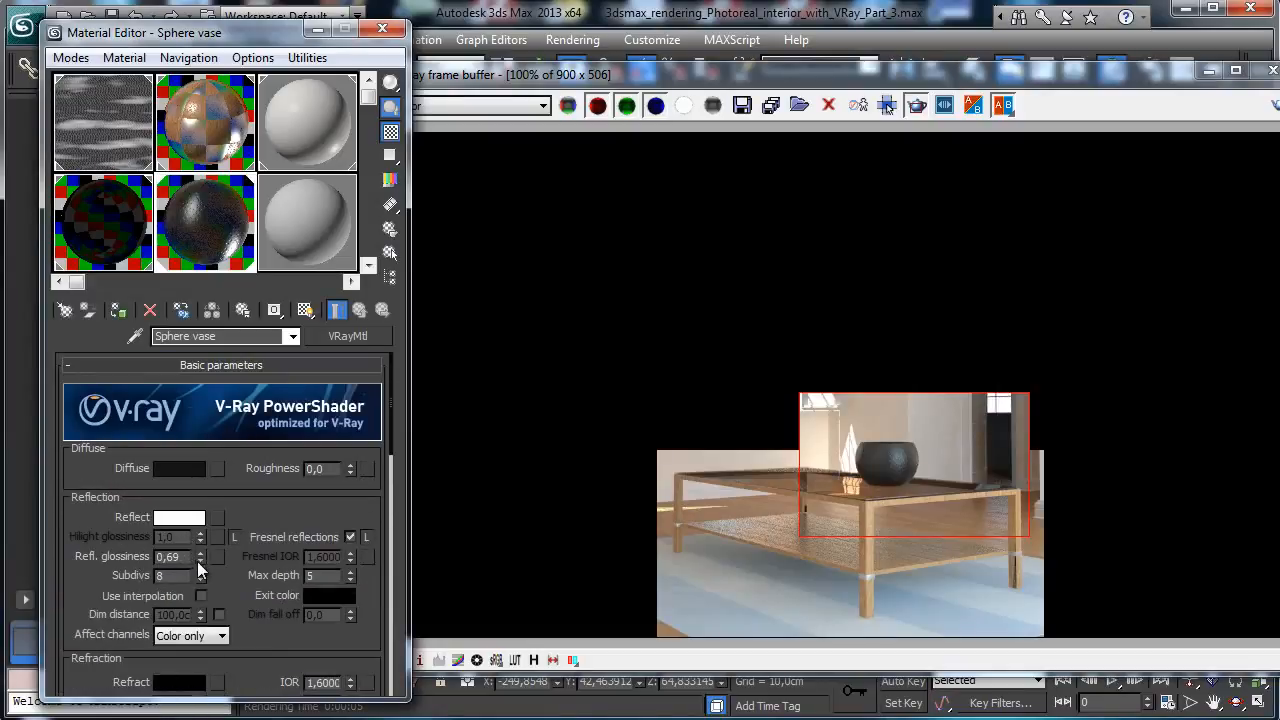
left_click_drag(200, 561, 198, 568)
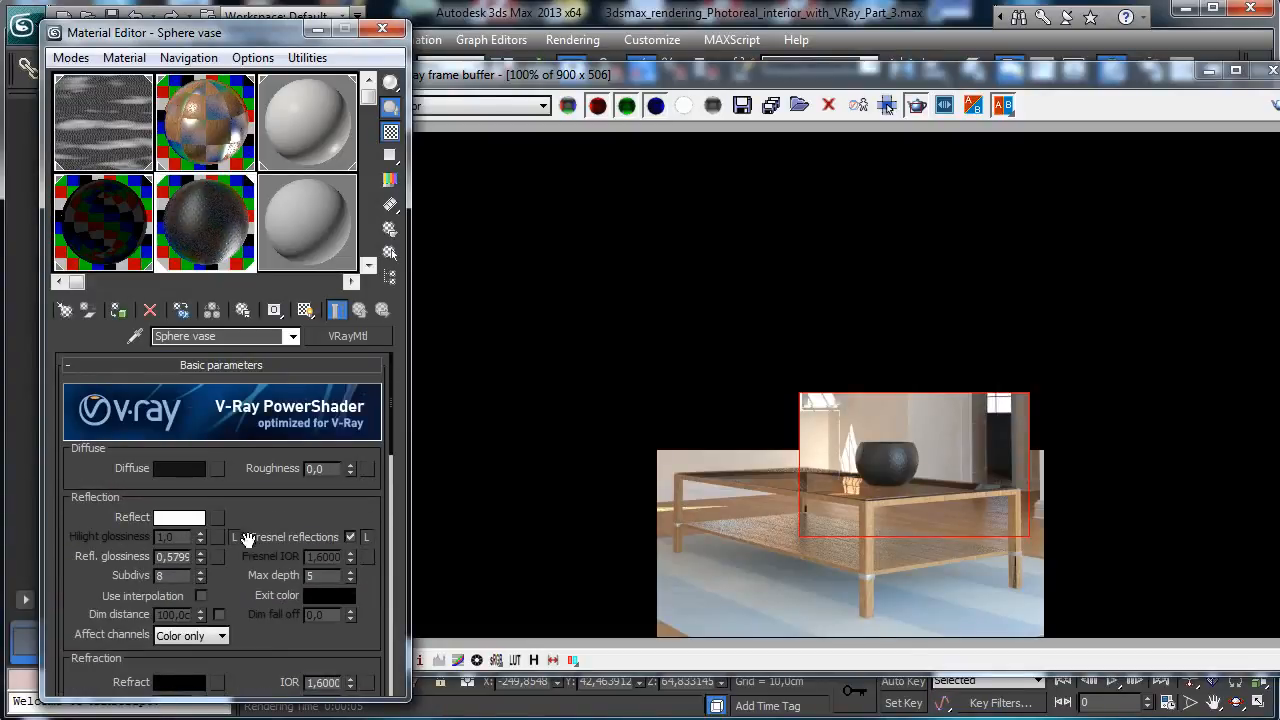
left_click(186, 28)
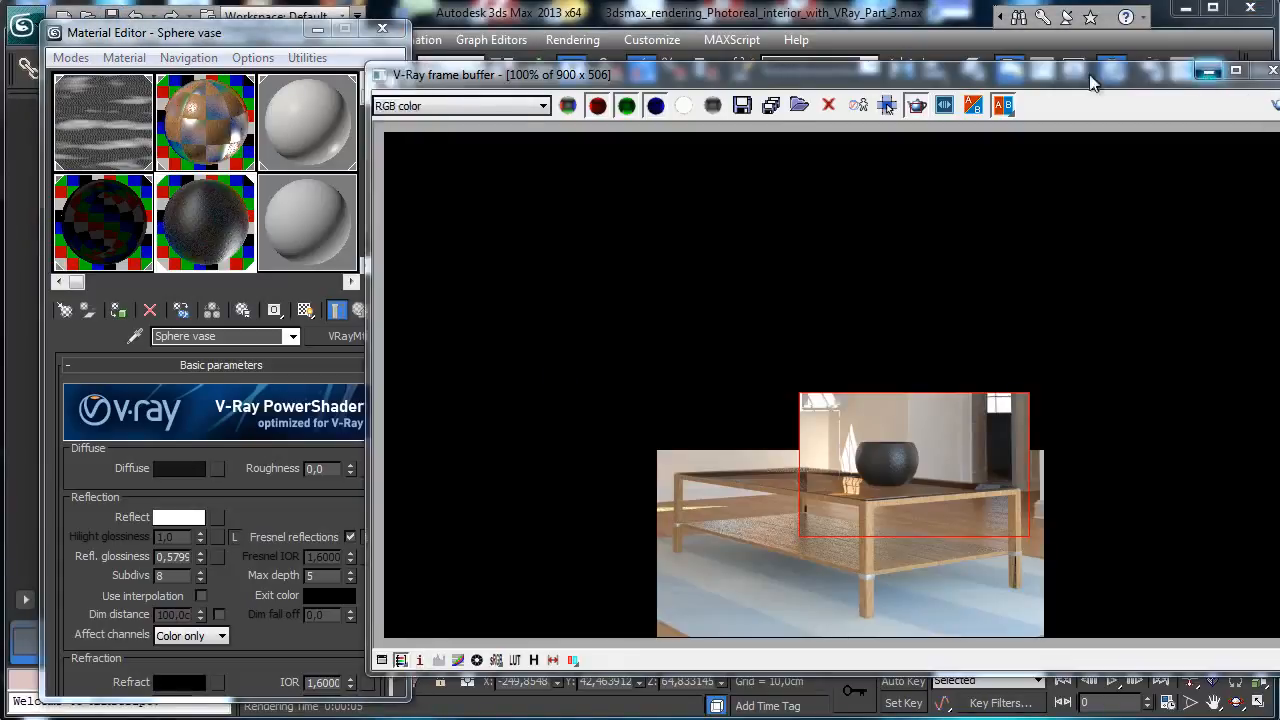
left_click(1272, 70)
left_click(382, 28)
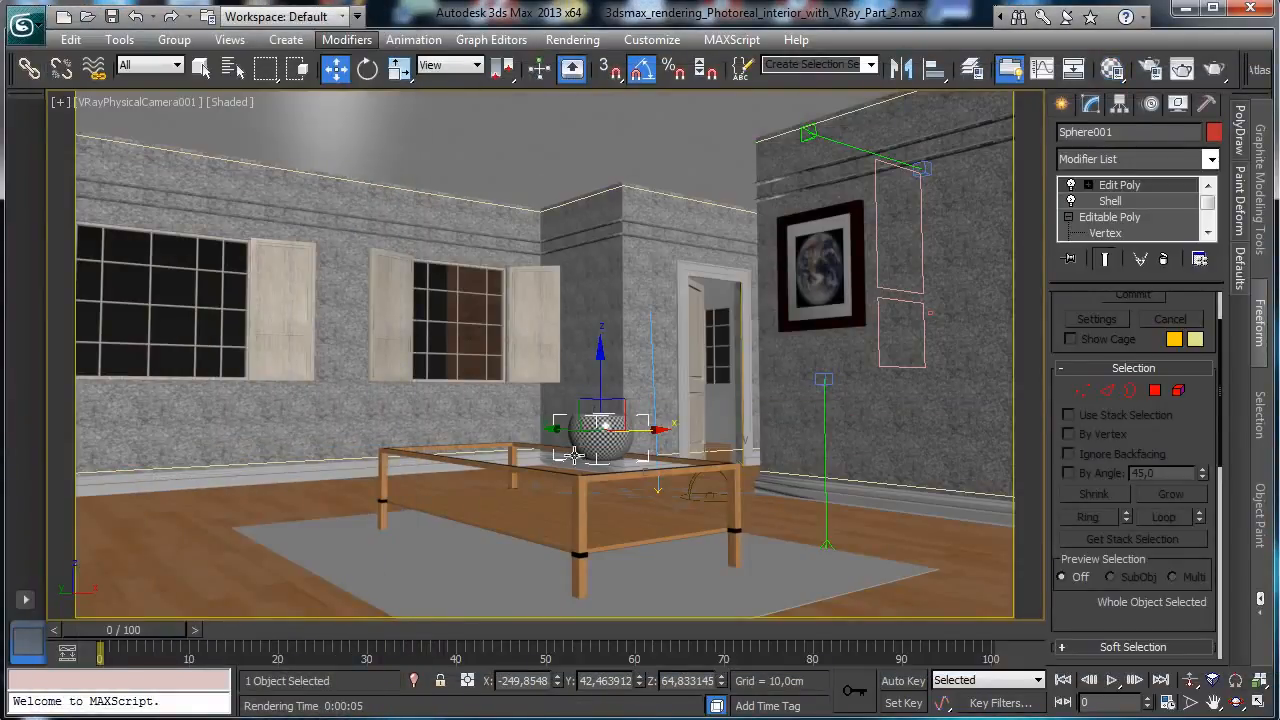
Isolate the bowl together with the glass table top and fit them in the four-viewport layout
left_click(484, 454, "ctrl")
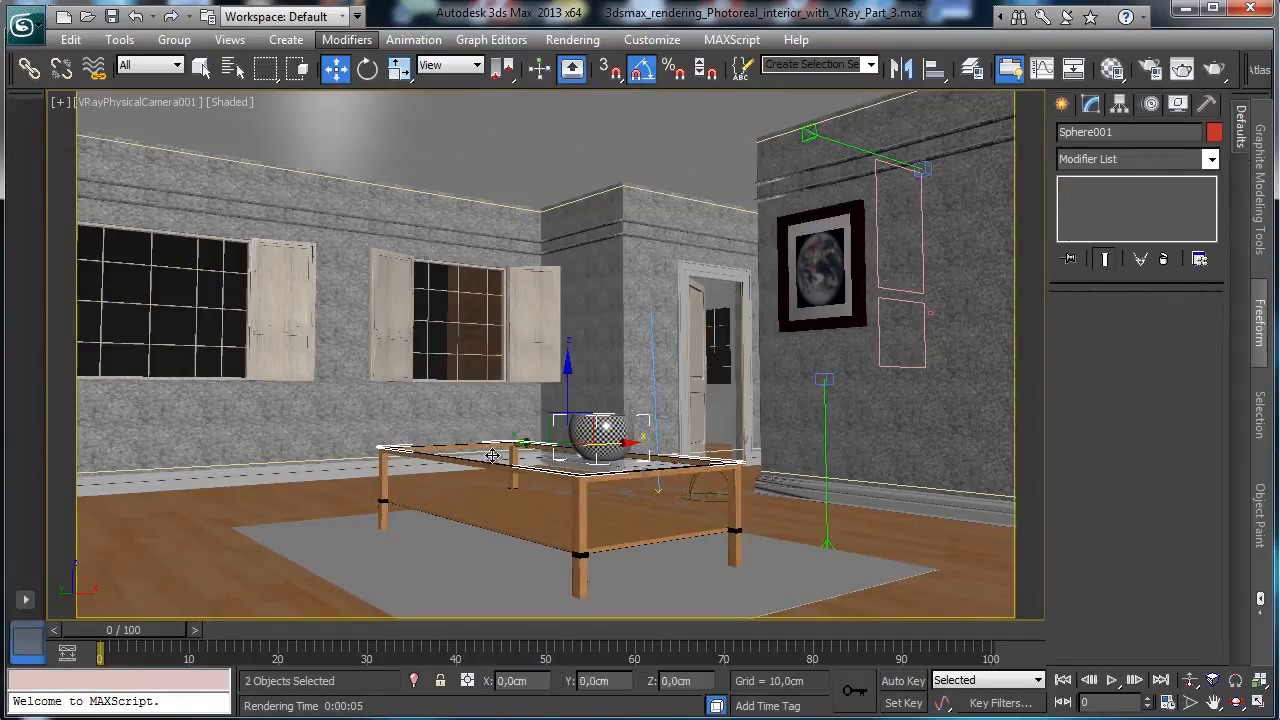
left_click(414, 680)
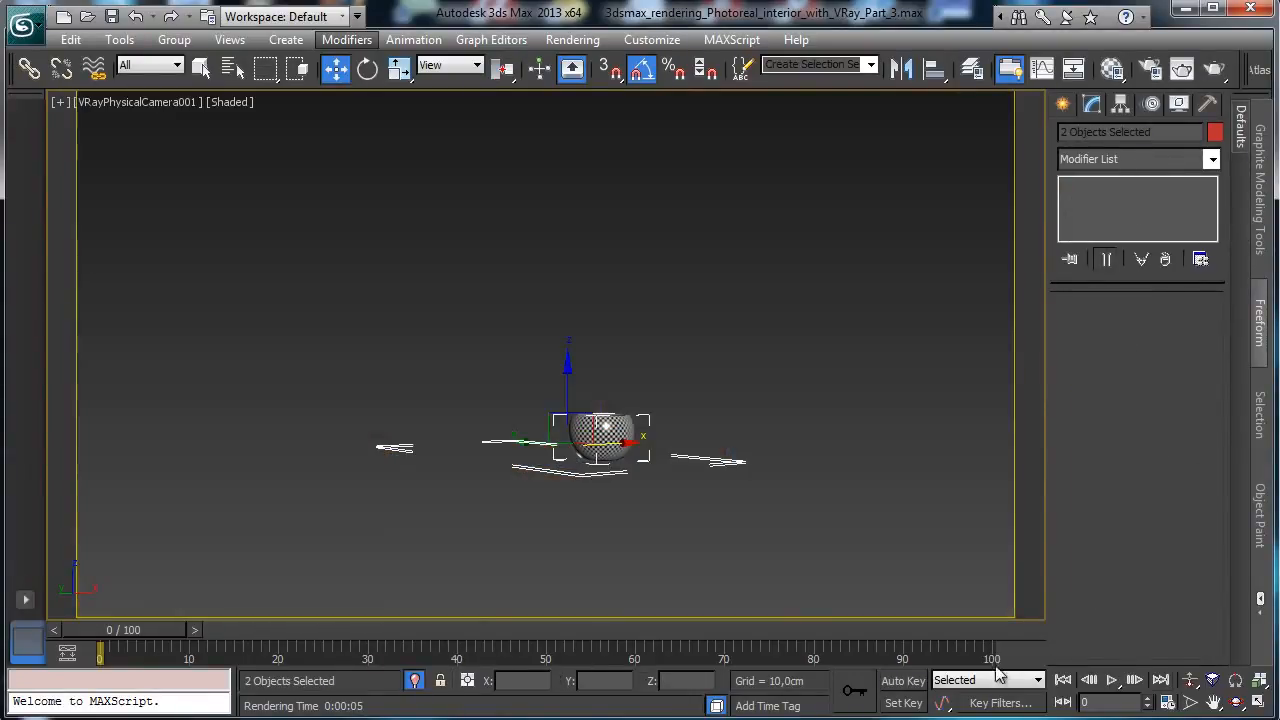
left_click(1257, 703)
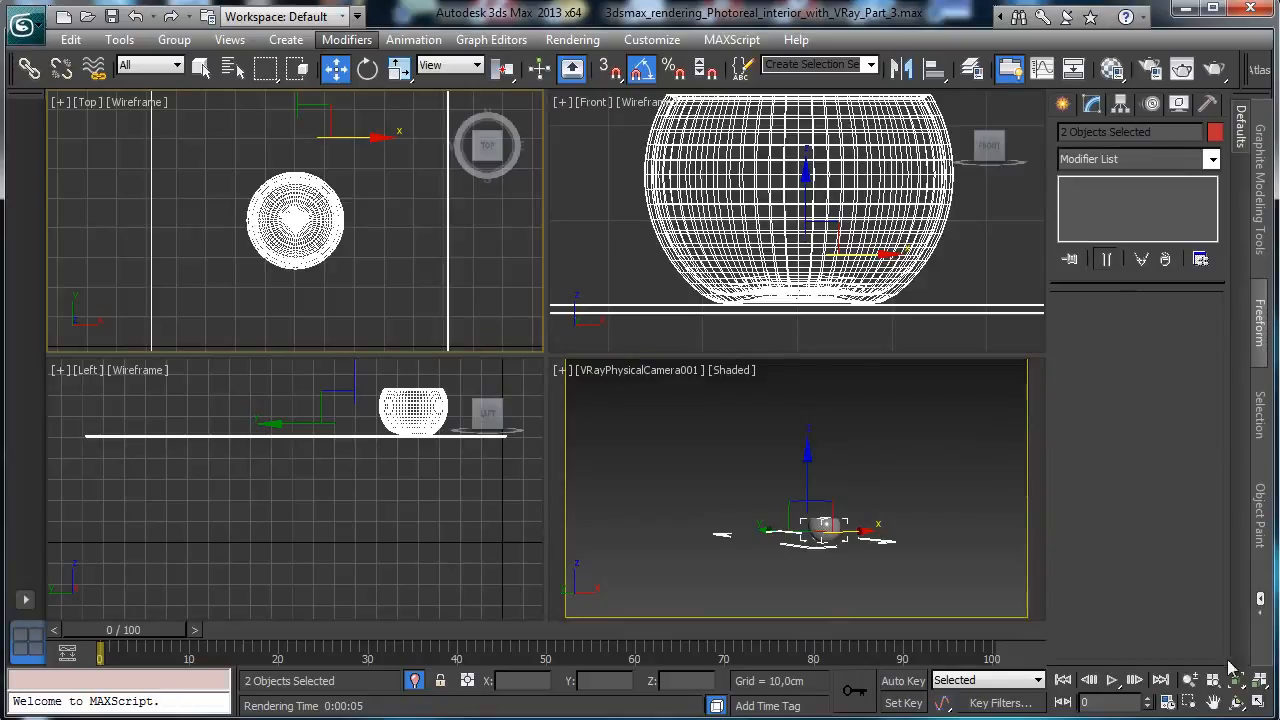
left_click(1235, 680)
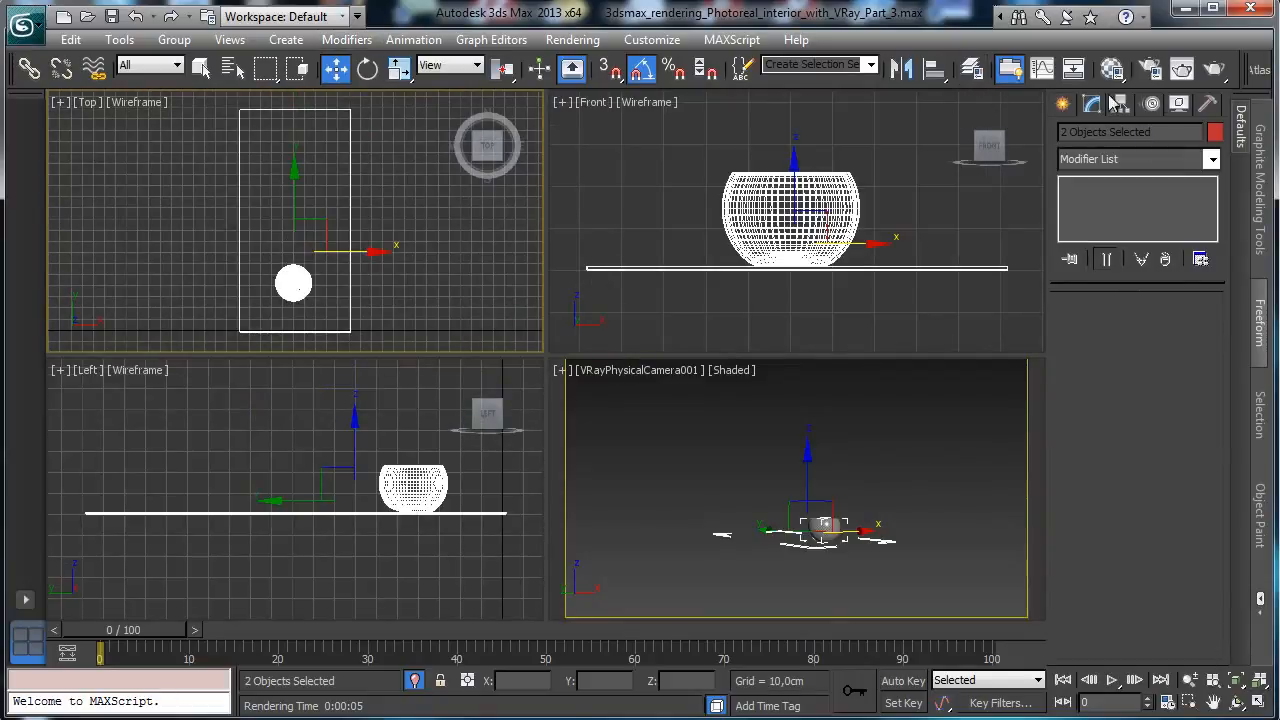
Draw a plate half-profile line beside the bowl in the Front view, with a flat base about 22 cm long and a curved rising rim
left_click(871, 211)
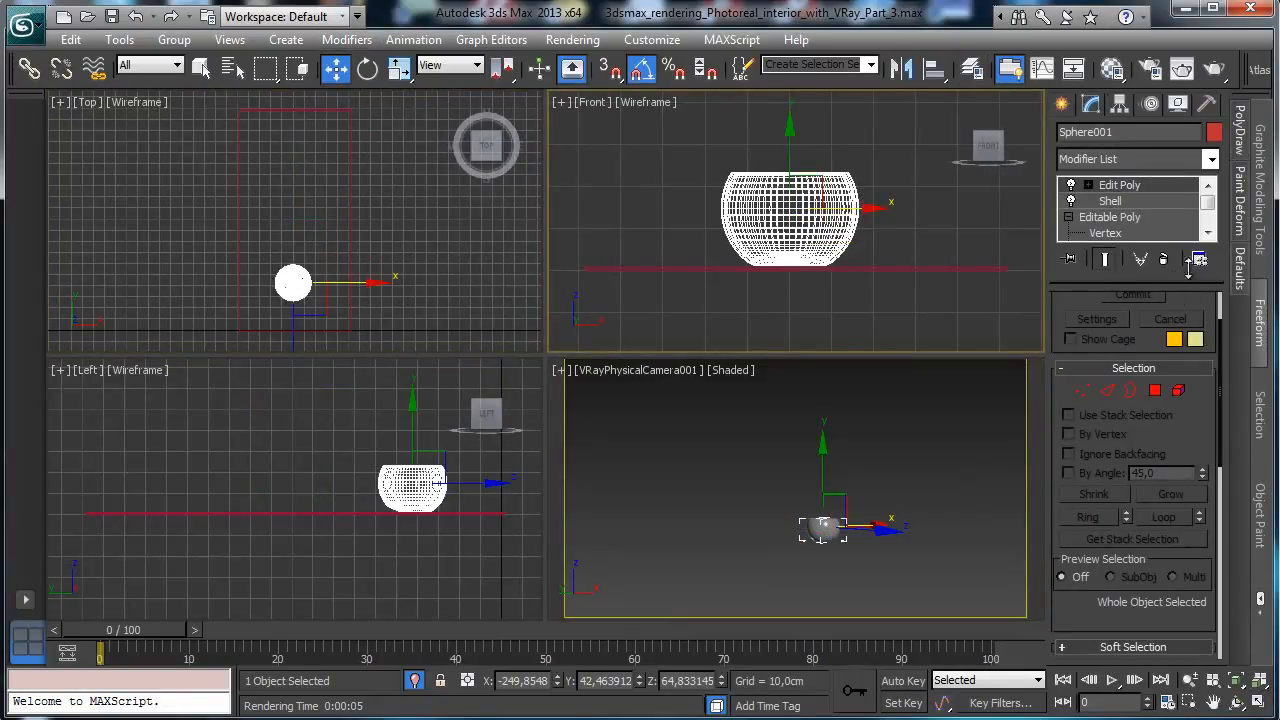
right_click(927, 224)
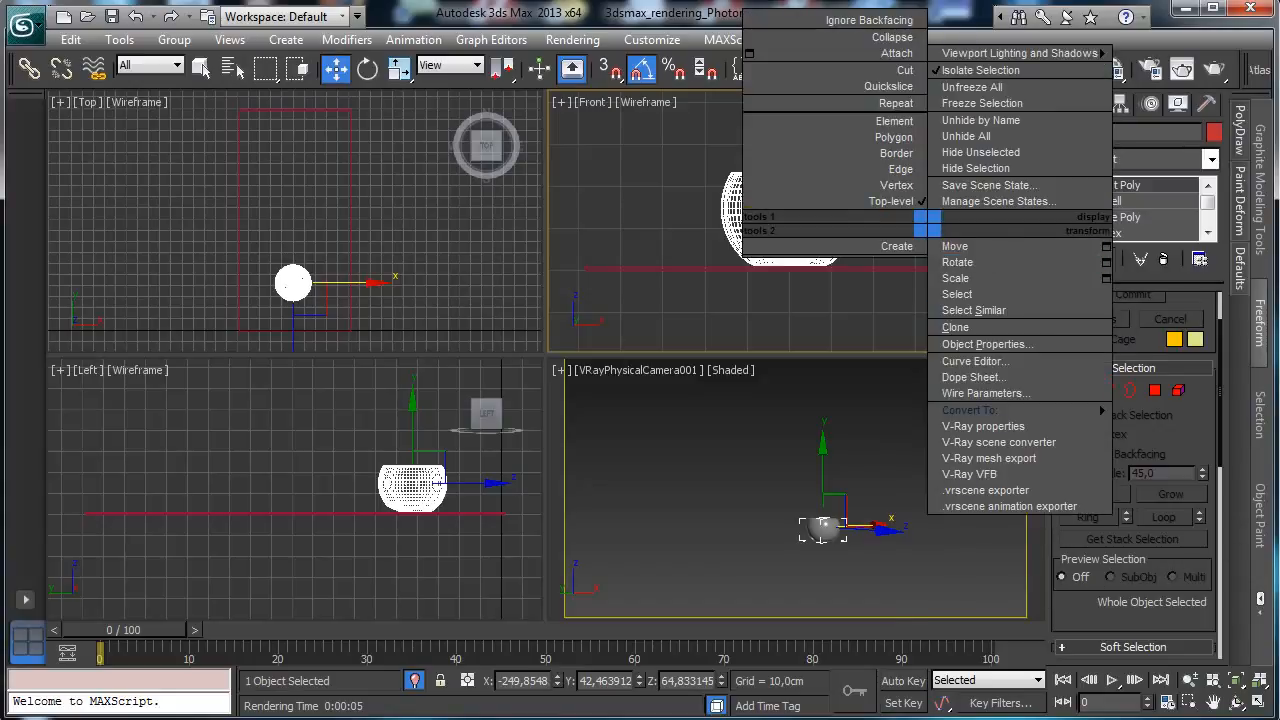
left_click(1258, 706)
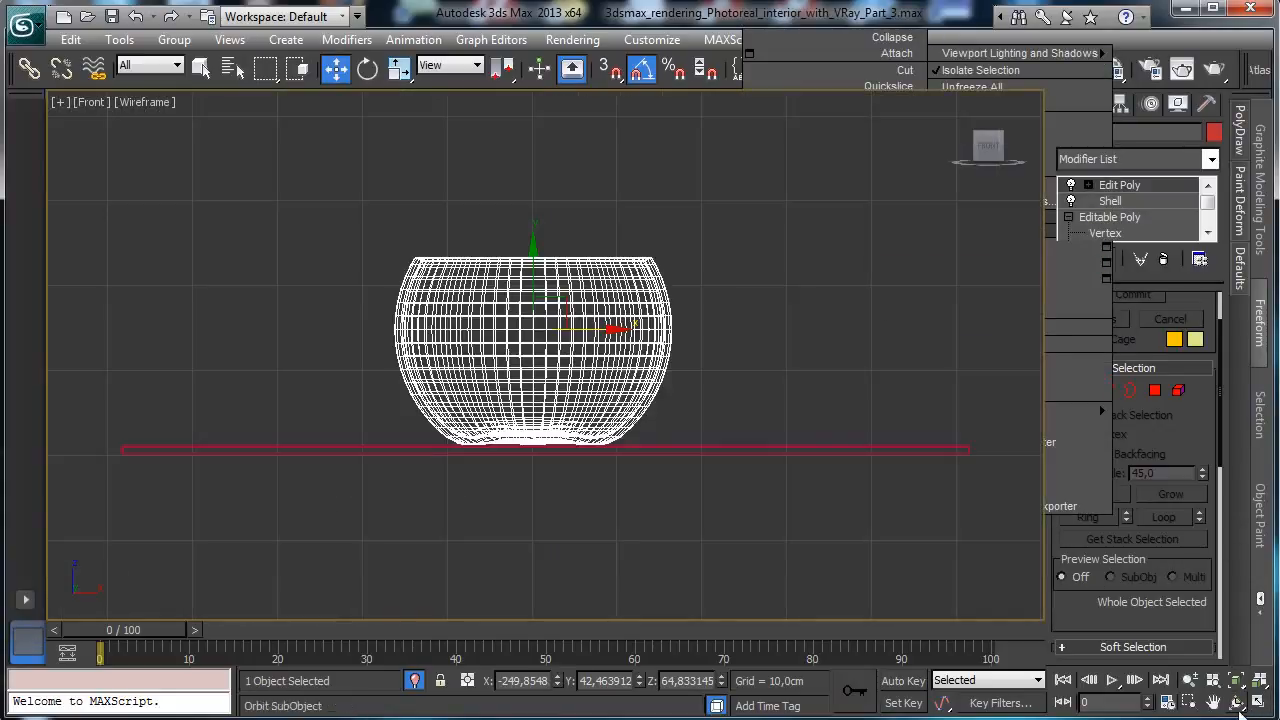
left_click(1066, 106)
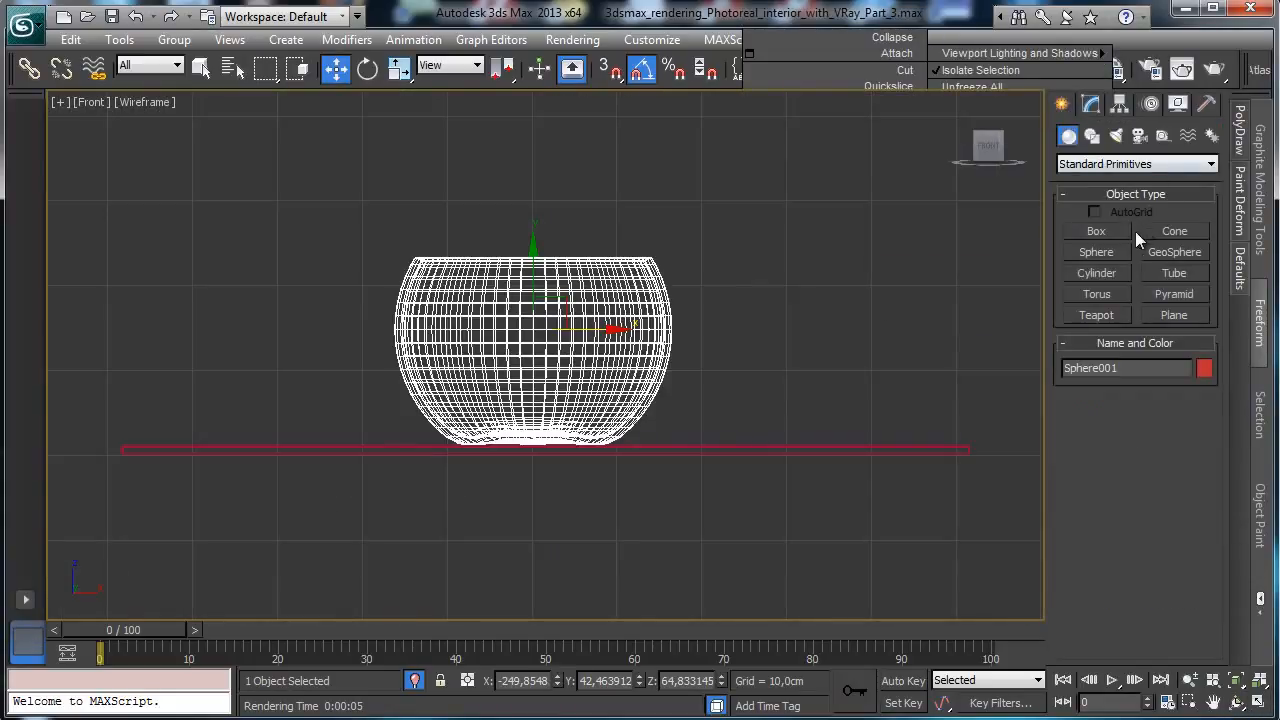
left_click(1091, 136)
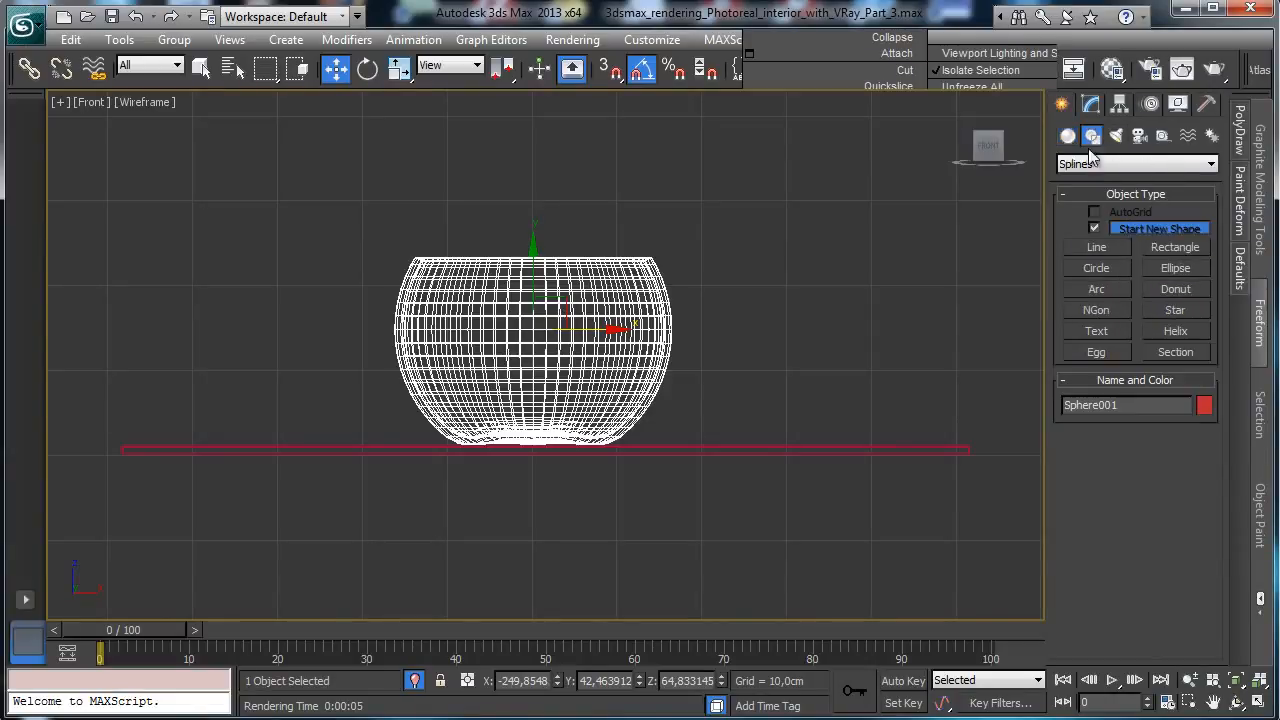
left_click(1072, 248)
left_click(701, 443)
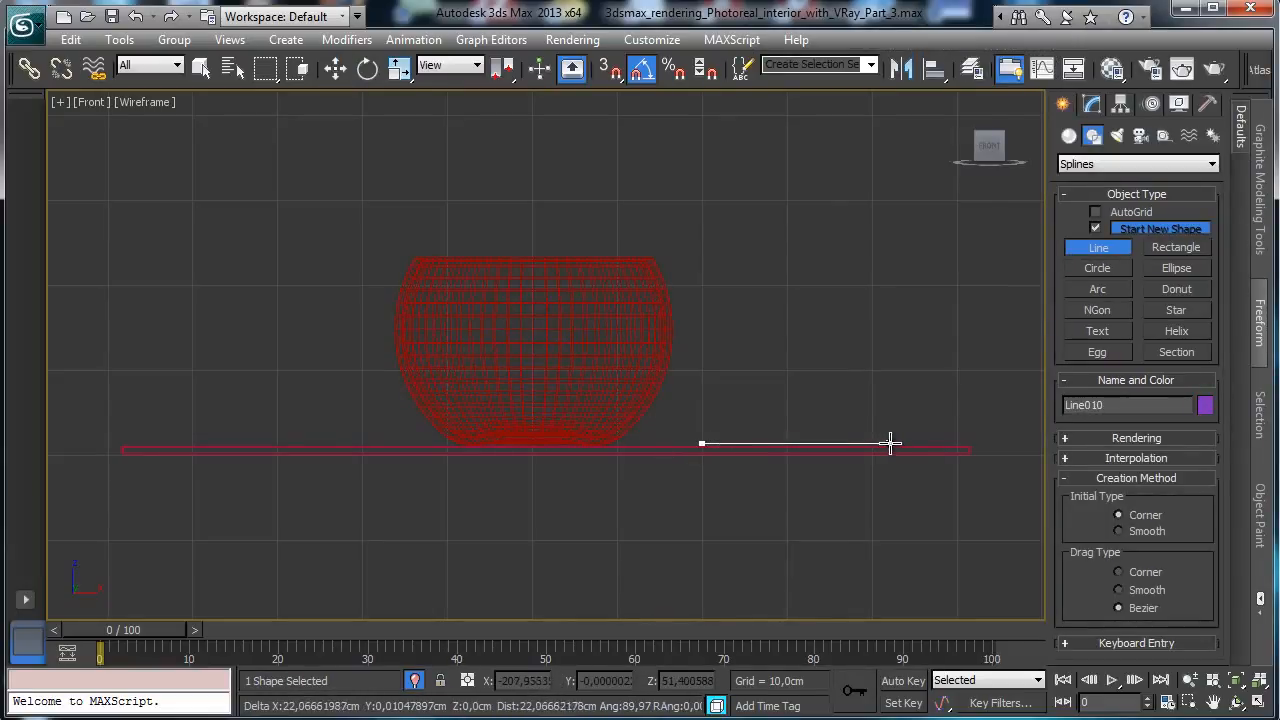
left_click(892, 443)
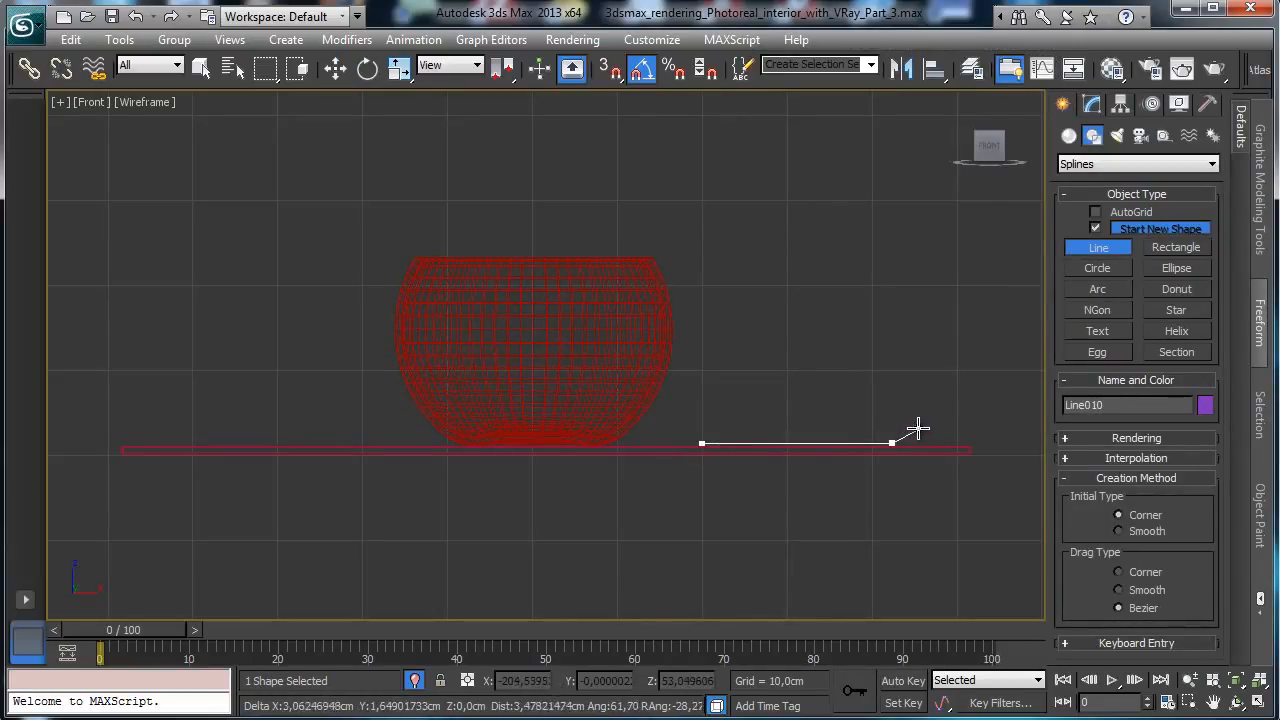
left_click(925, 418)
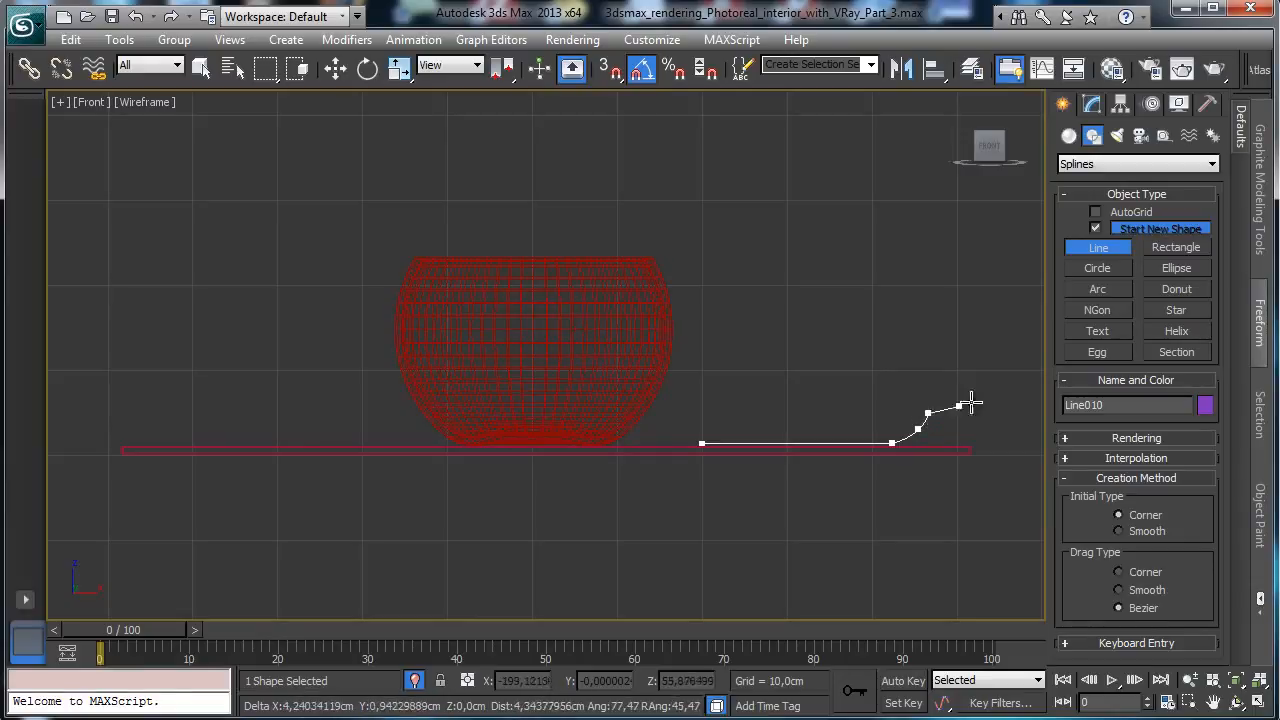
right_click(991, 317)
Lathe the profile line into a plate with Min alignment, Weld Core on and 36 segments
left_click(1091, 106)
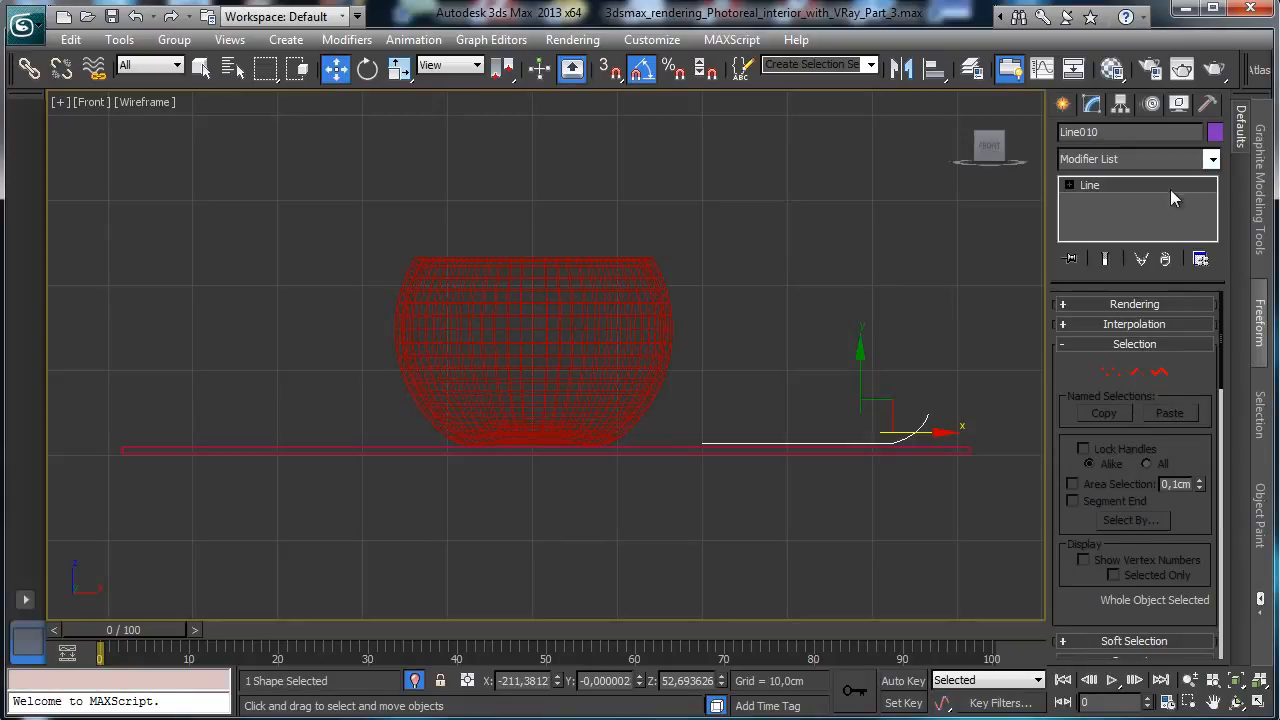
left_click(1211, 161)
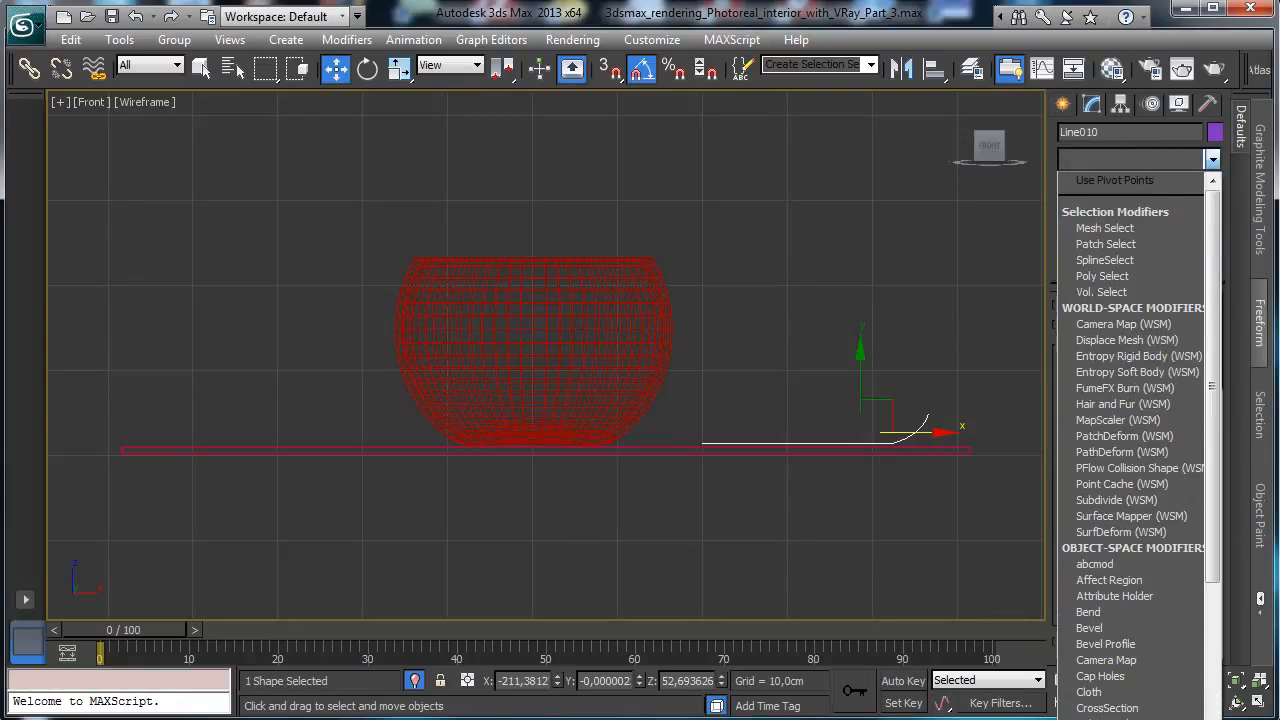
left_click(1094, 488)
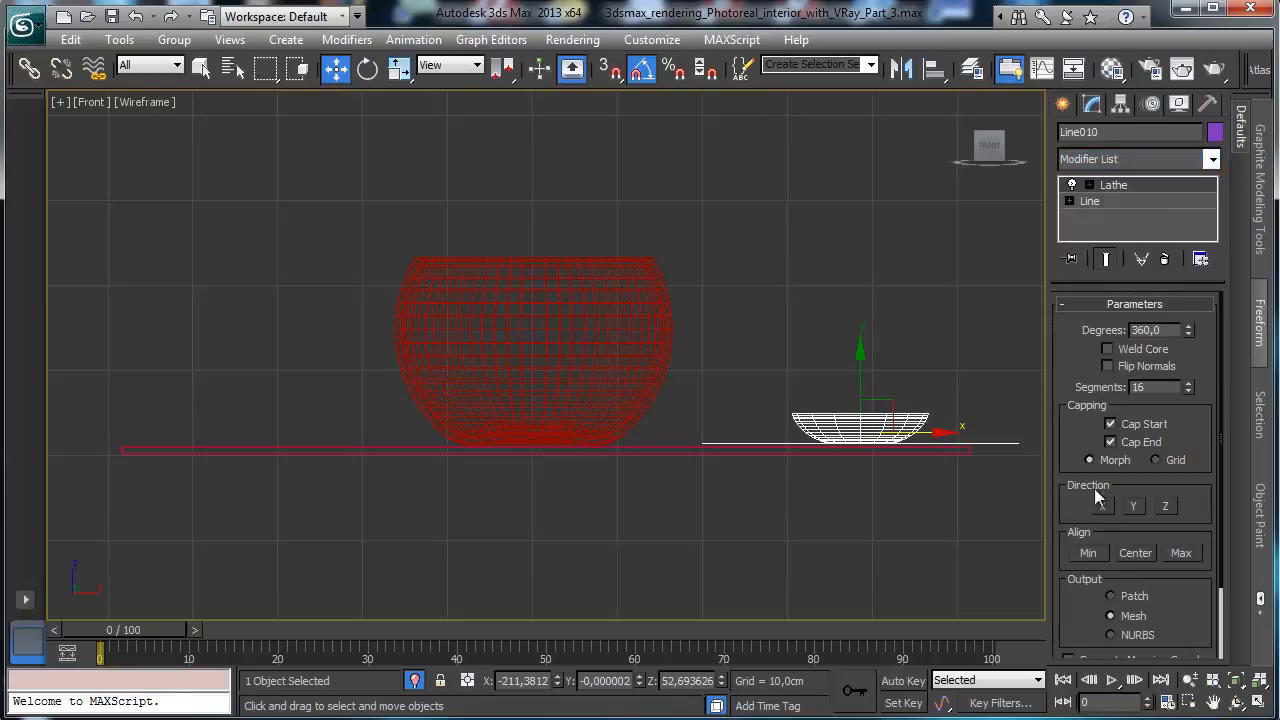
left_click(1088, 552)
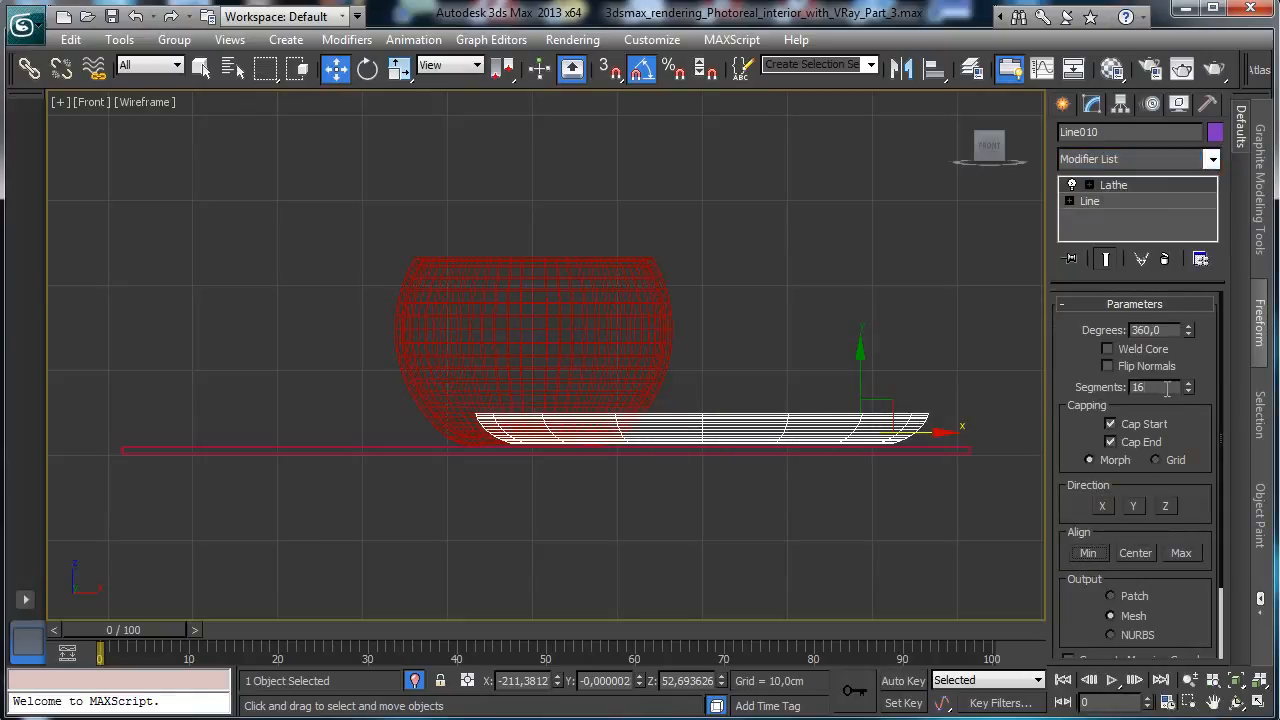
type("36")
key("Return")
Switch the camera viewport to an enlarged Perspective view and inspect the lathed plate from above and from the side
left_click(1260, 703)
right_click(967, 568)
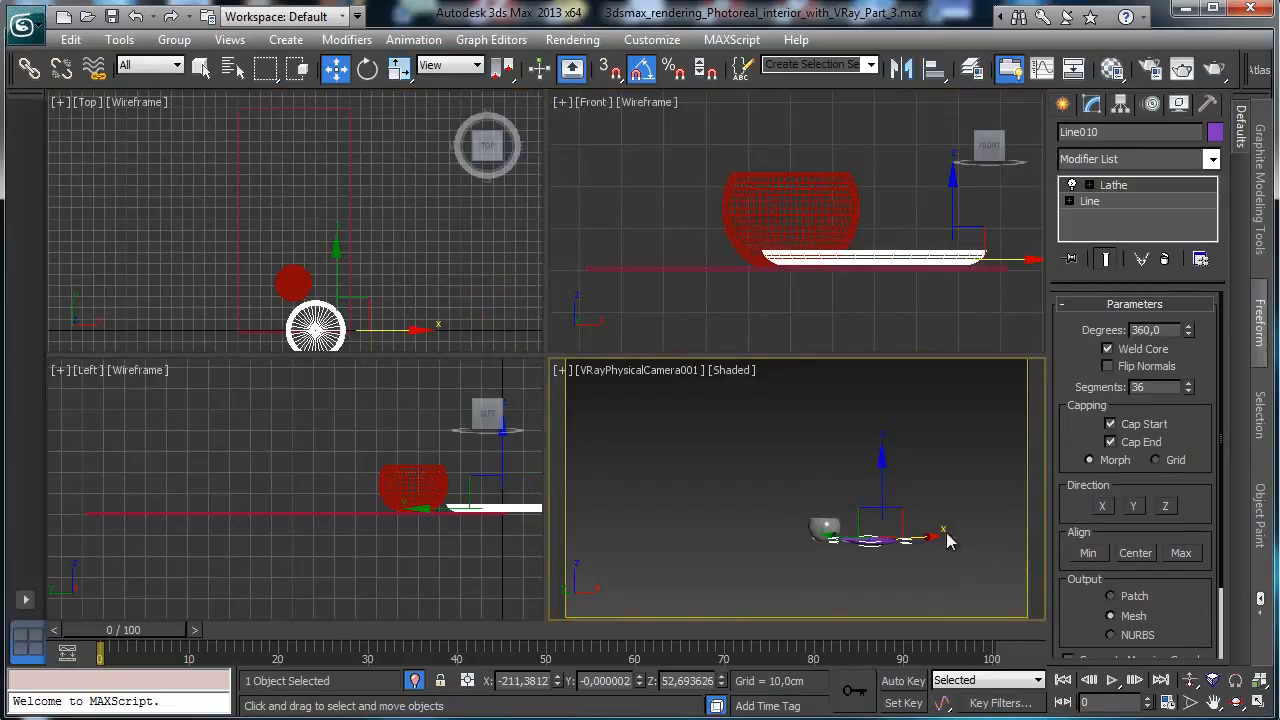
left_click(614, 374)
left_click(655, 443)
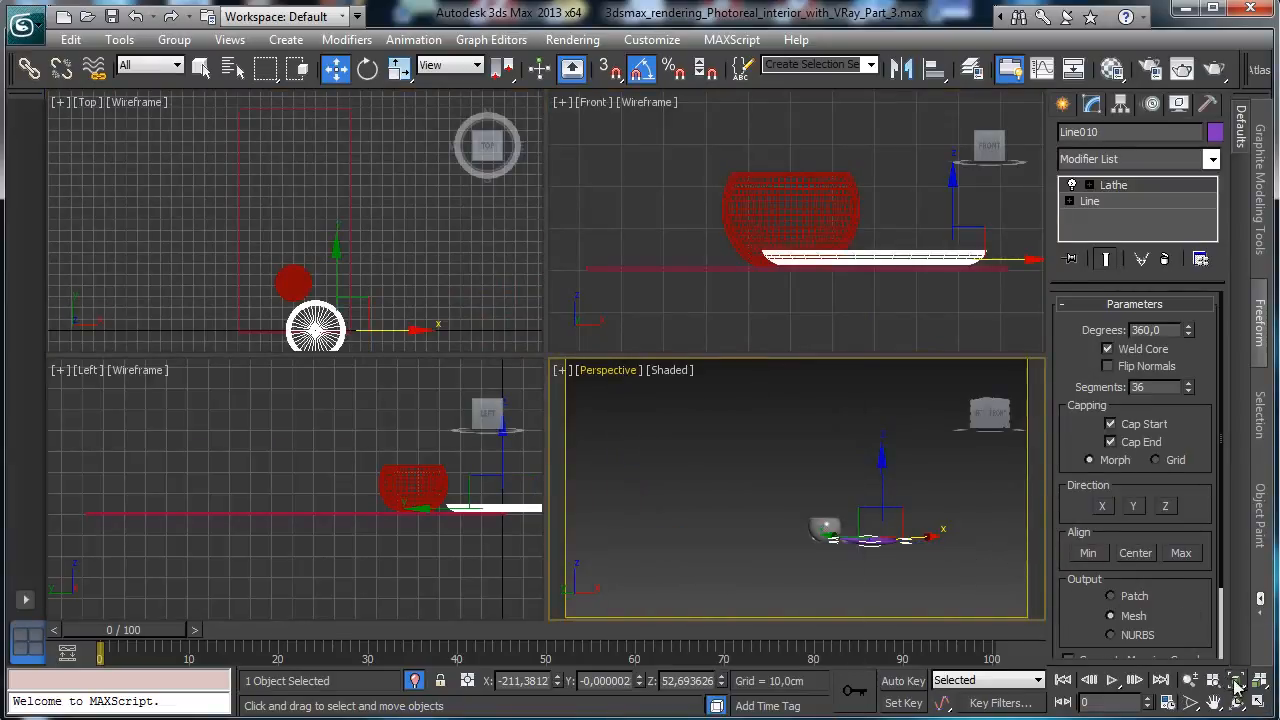
left_click(1258, 703)
left_click(1237, 703)
left_click_drag(686, 429, 662, 402)
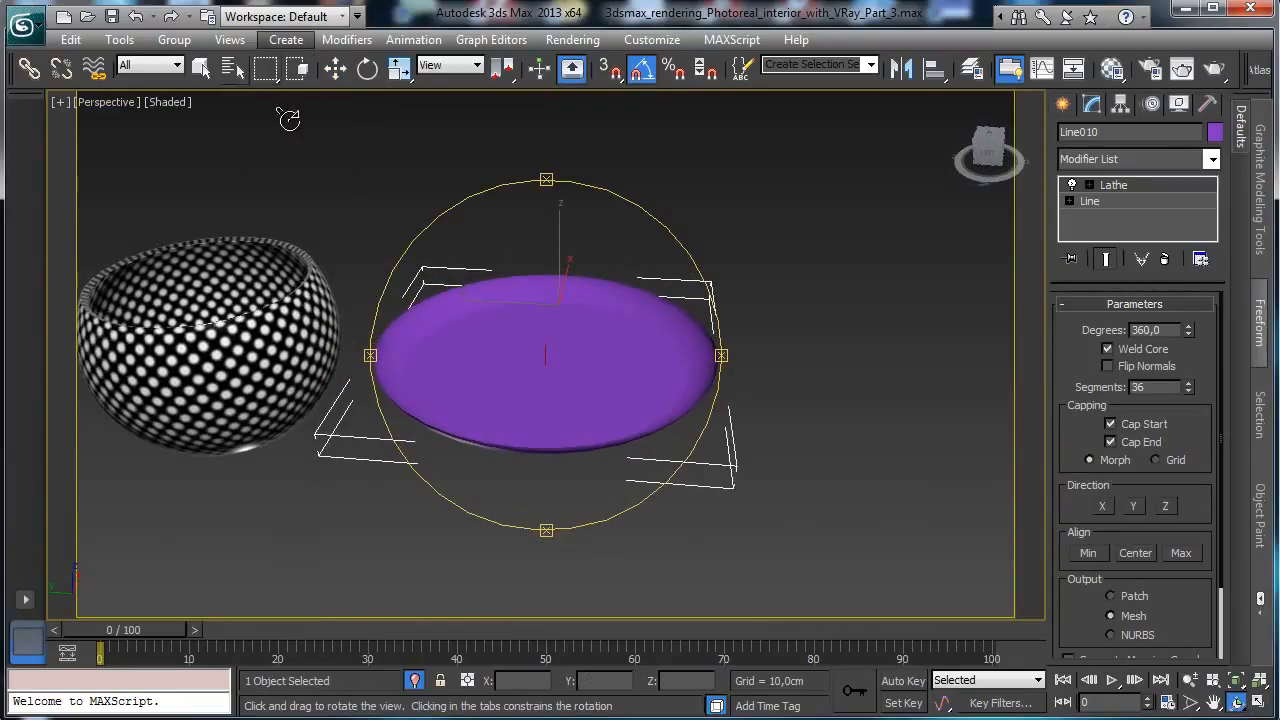
left_click_drag(512, 367, 490, 251)
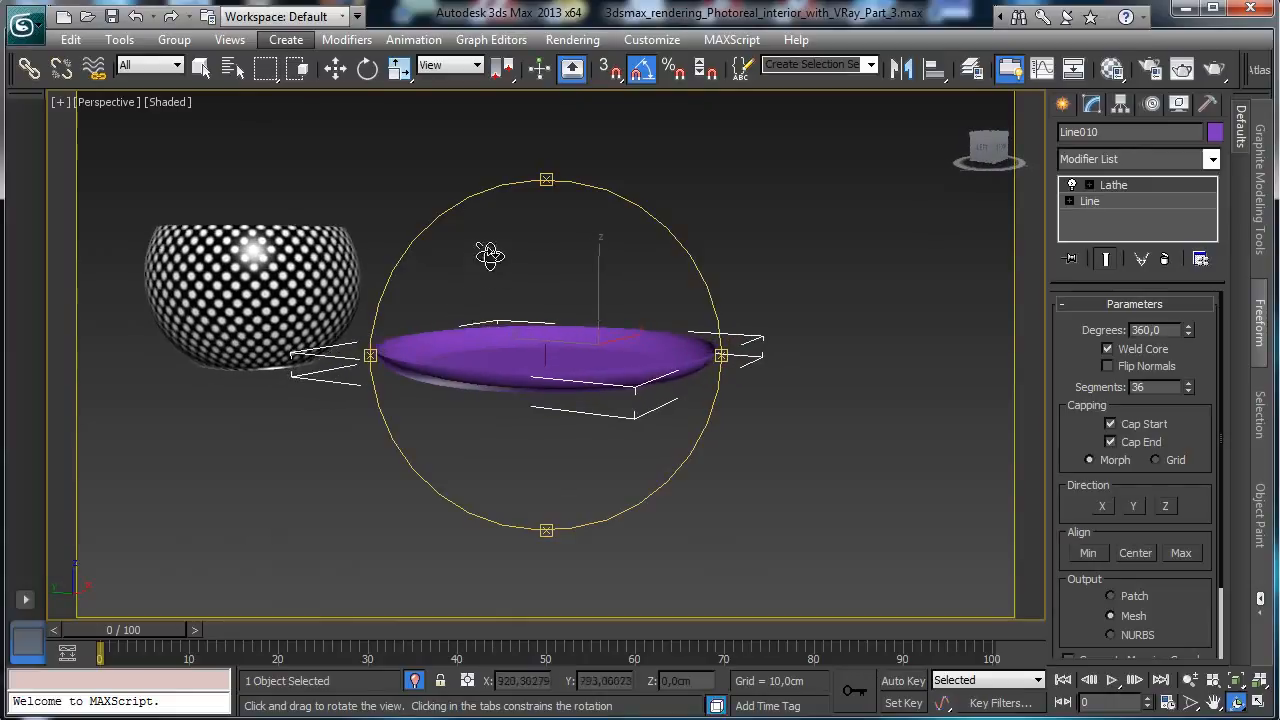
left_click(202, 67)
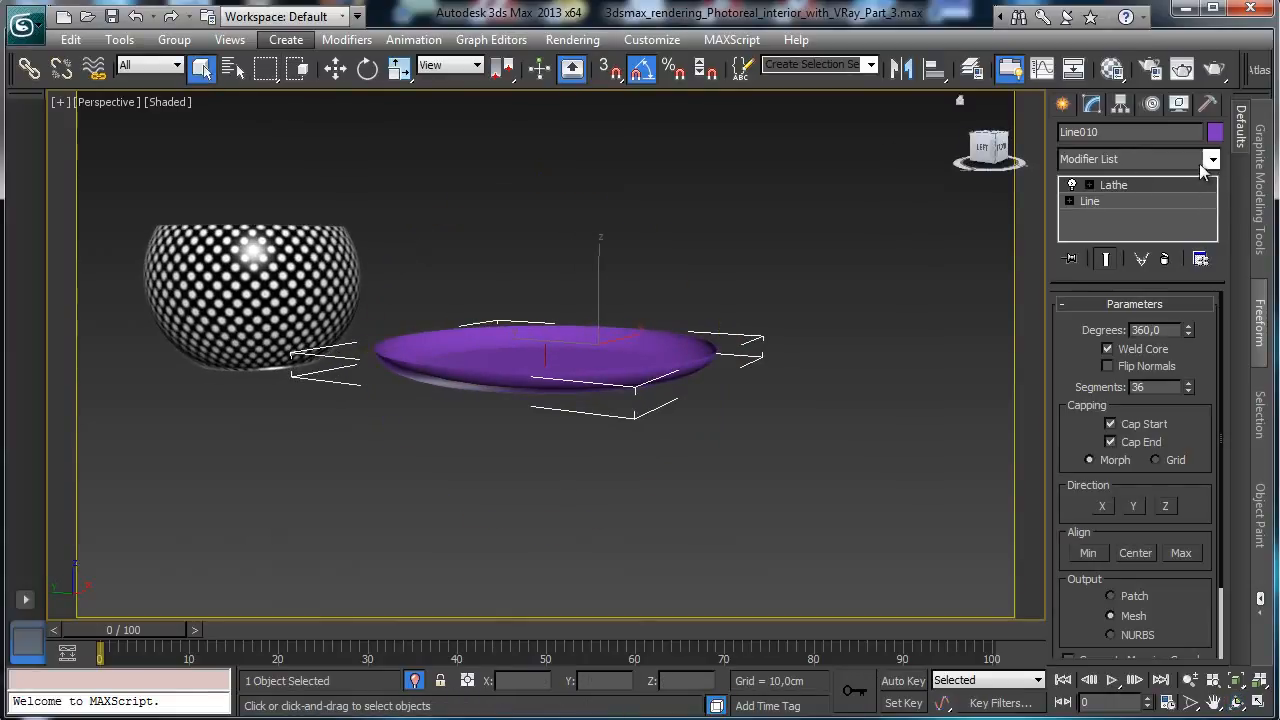
Thicken the plate with a Shell modifier using an outer amount of 0,86 cm
left_click(1259, 703)
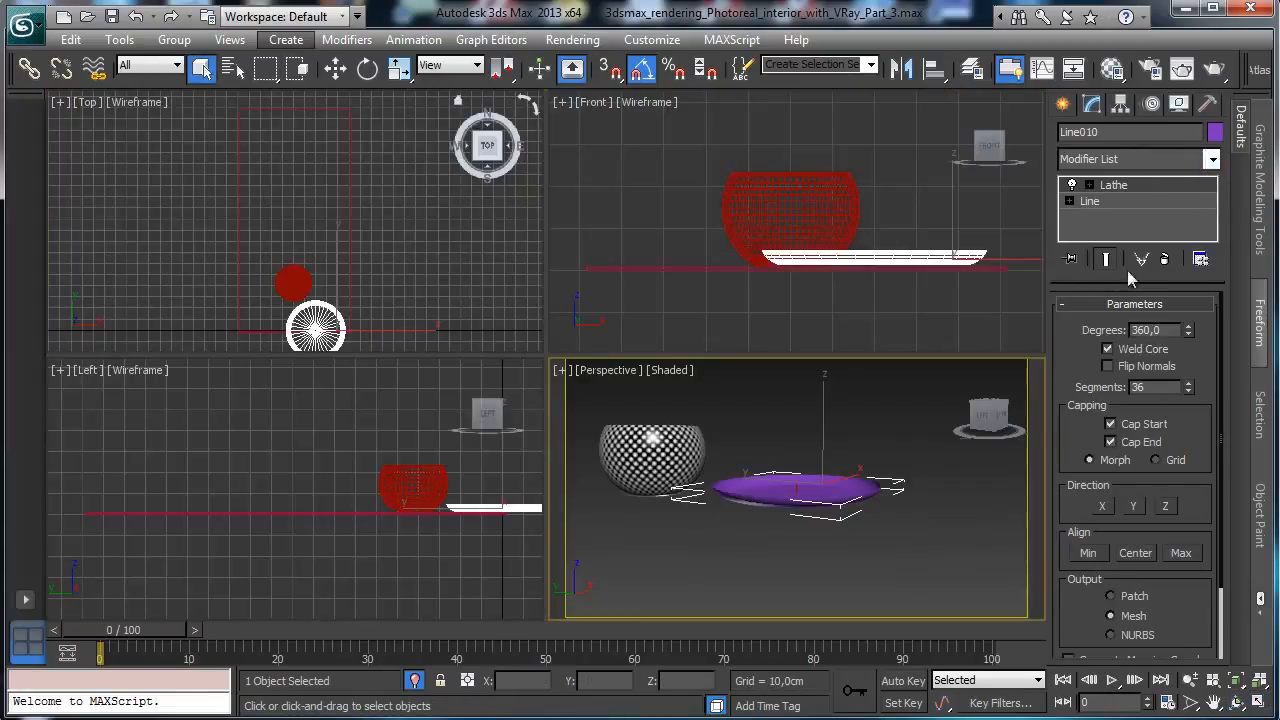
left_click(1211, 160)
scroll(1140, 400, "down", 15)
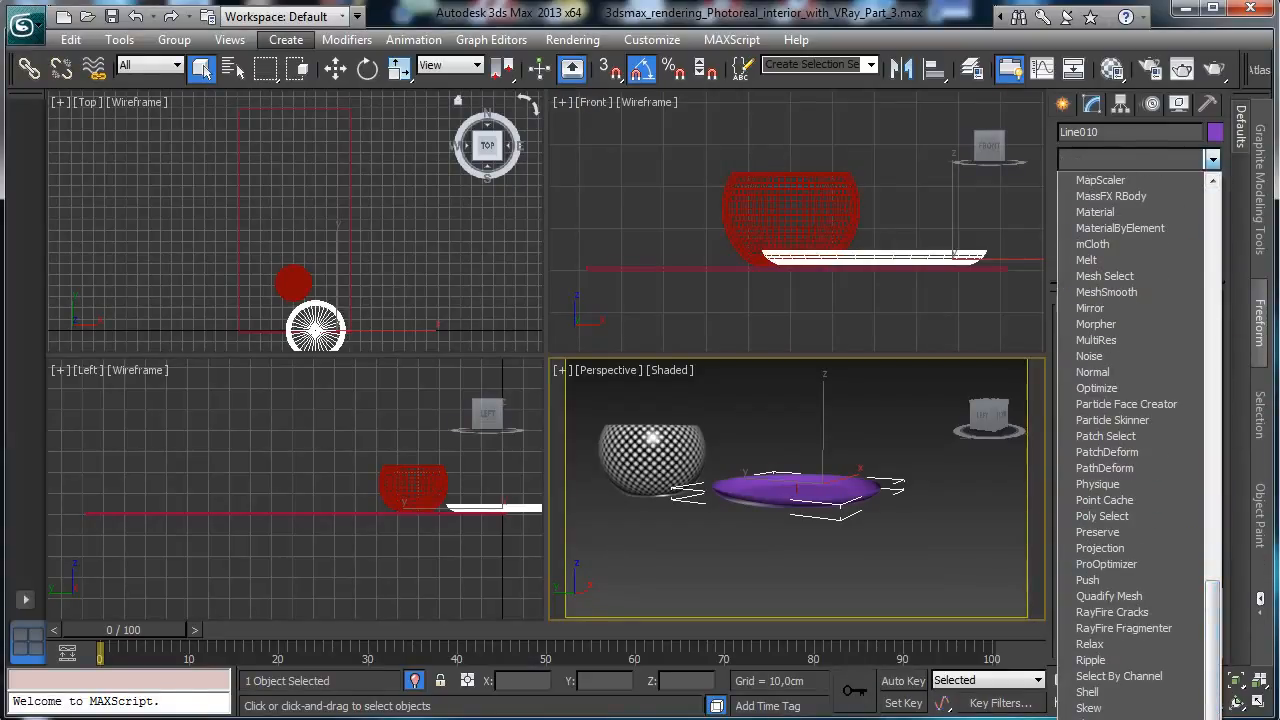
left_click(1088, 692)
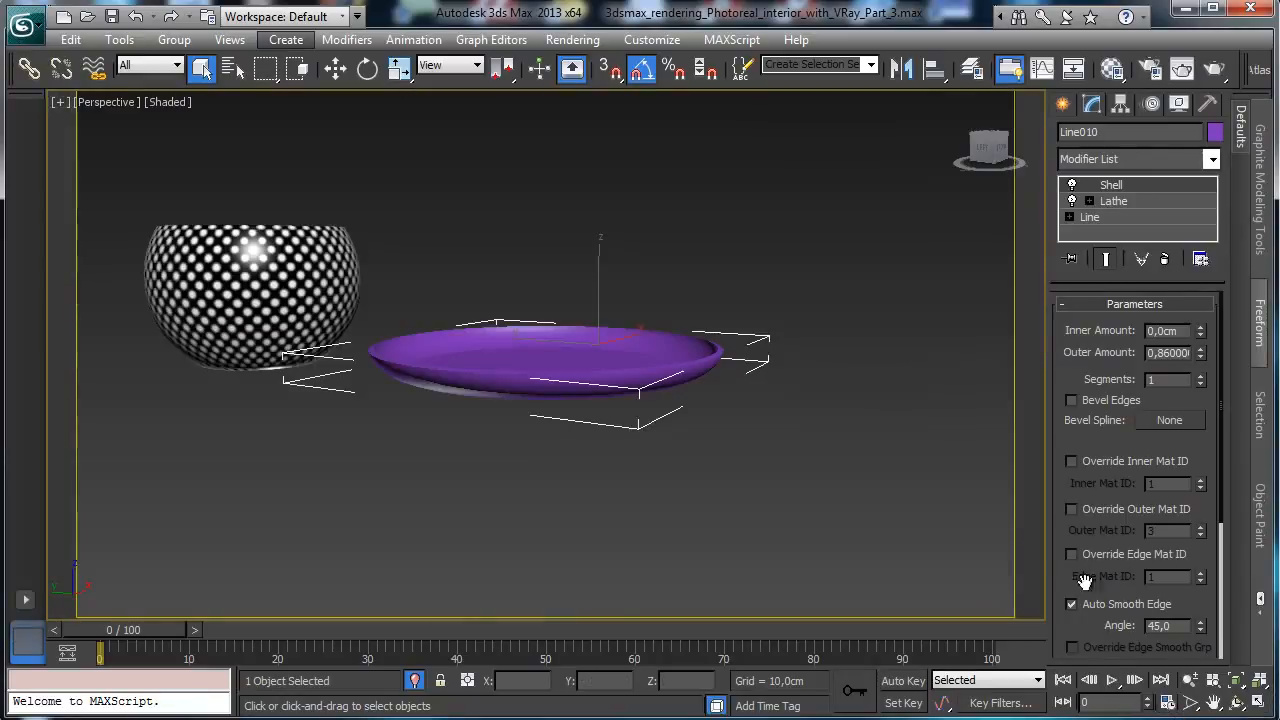
left_click(1259, 703)
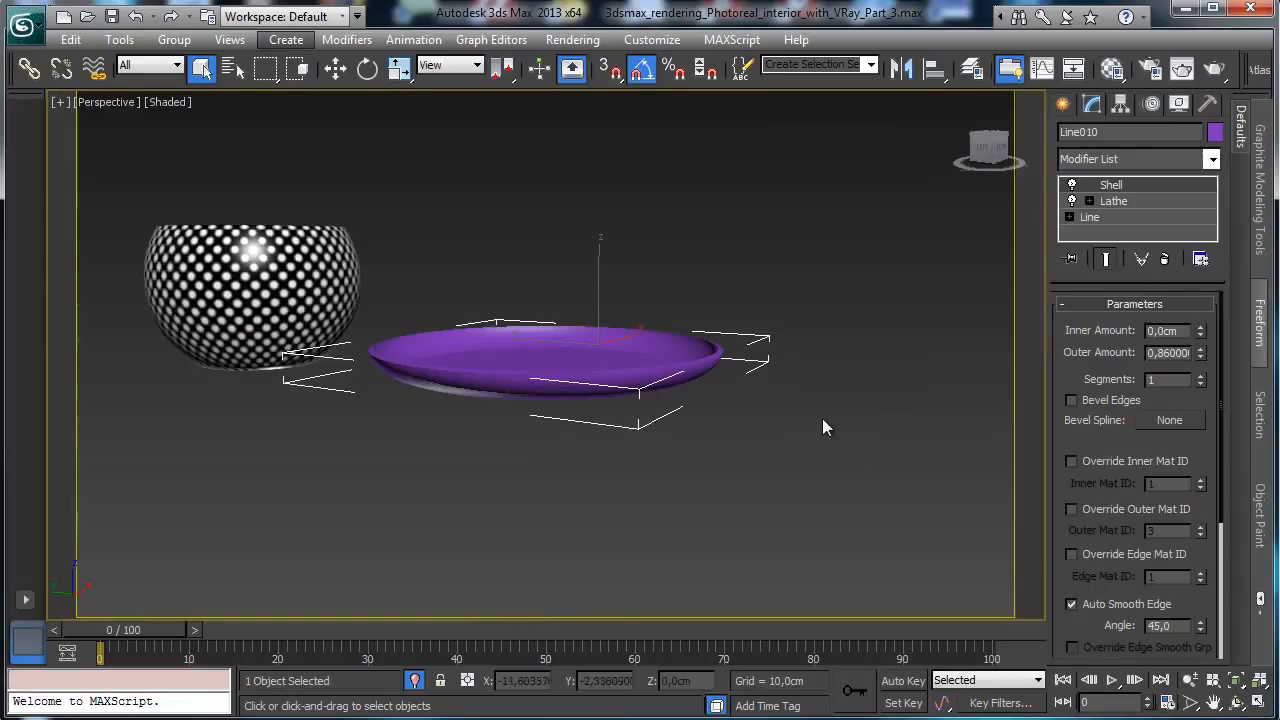
Add an Edit Poly modifier on top of the plate's Shell and enter edge editing
right_click(640, 344)
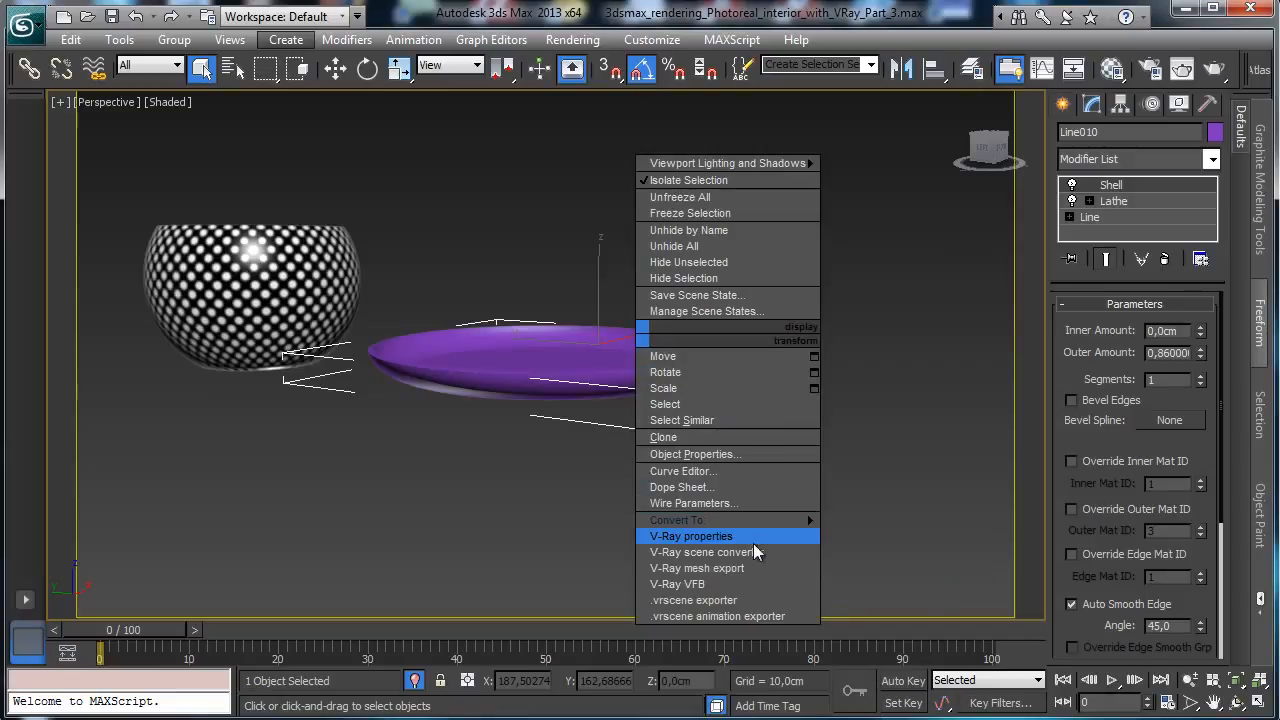
mouse_move(790, 521)
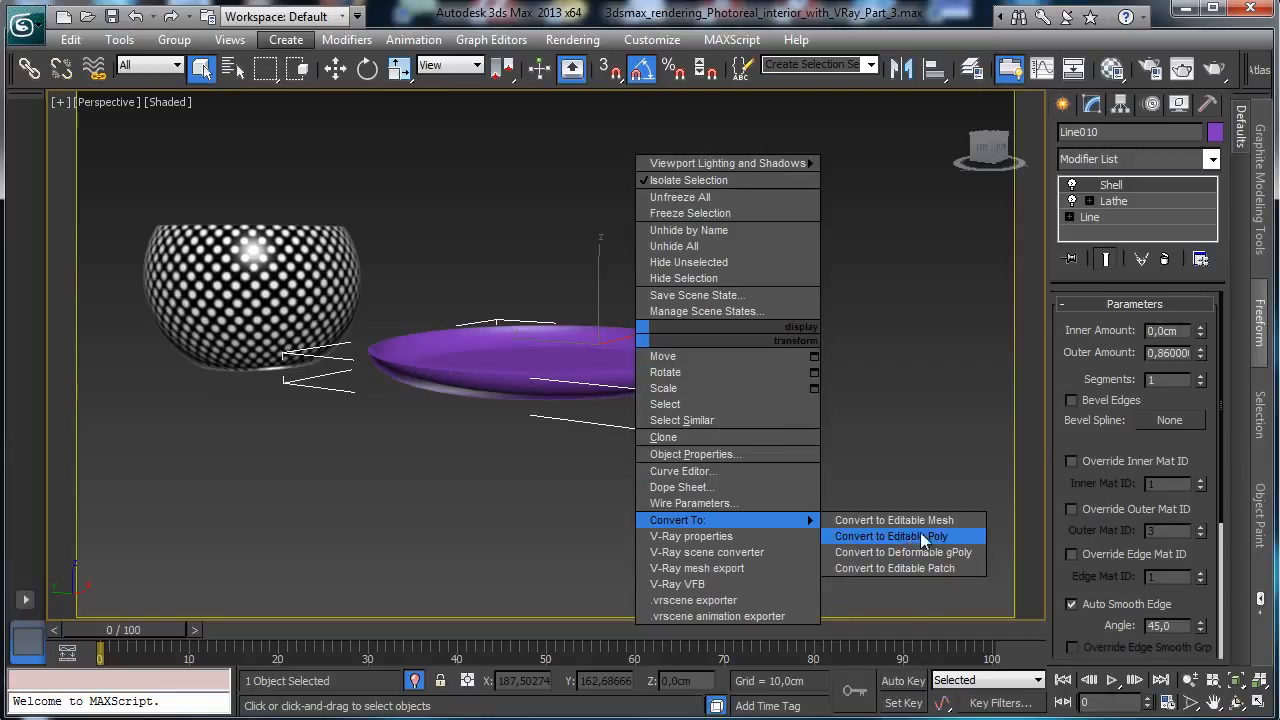
left_click(1210, 160)
left_click(1106, 718)
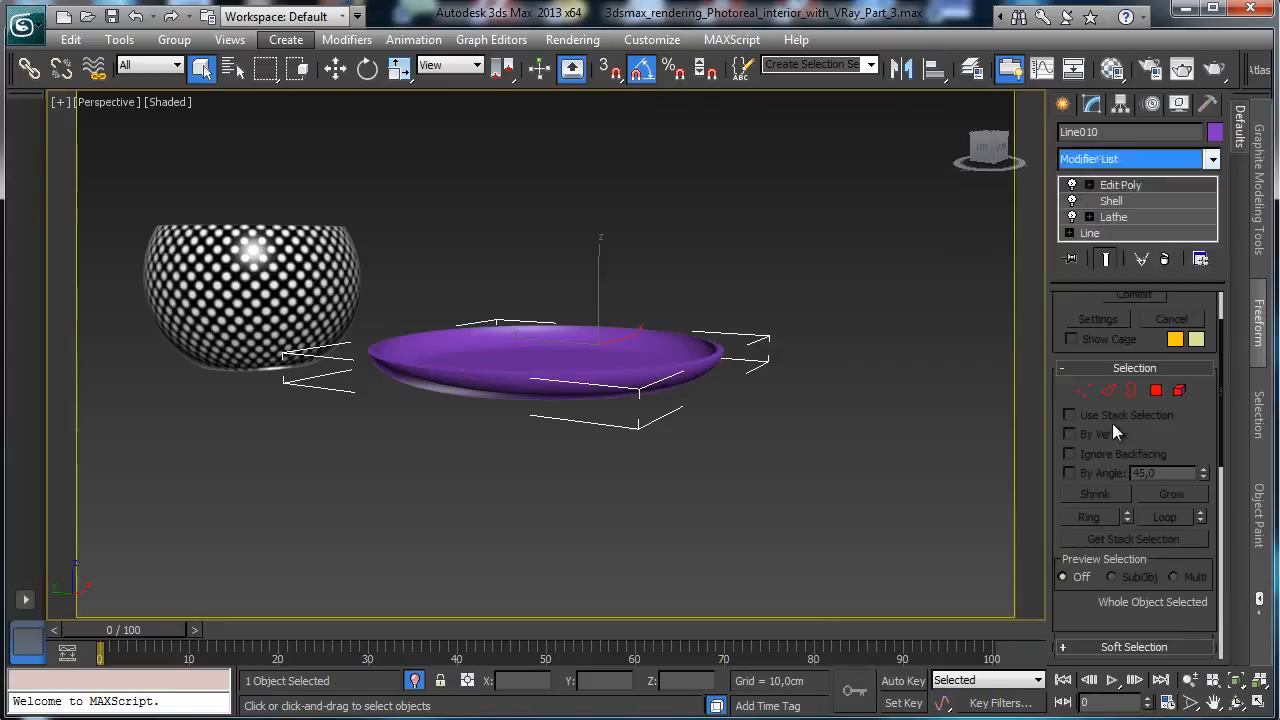
left_click(1107, 391)
Show edged faces in the Perspective view and select the two full edge loops along the inside and outside of the plate's rim
left_click(160, 102)
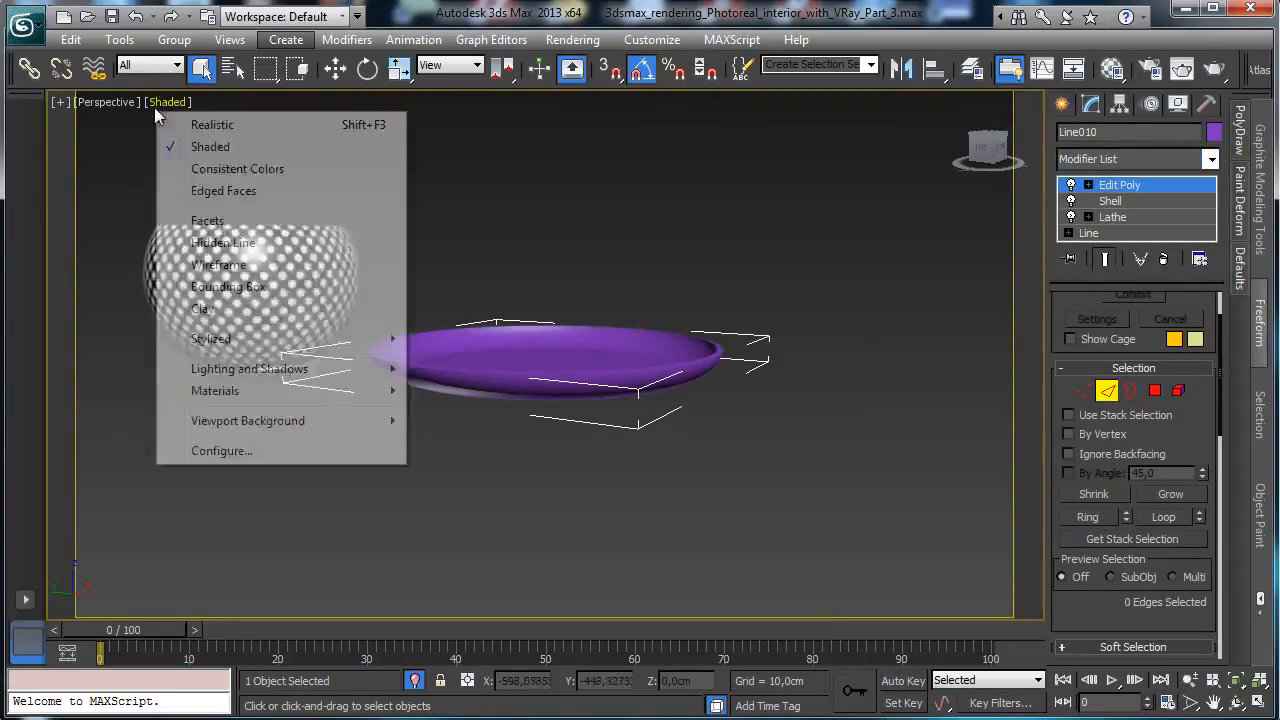
left_click(255, 194)
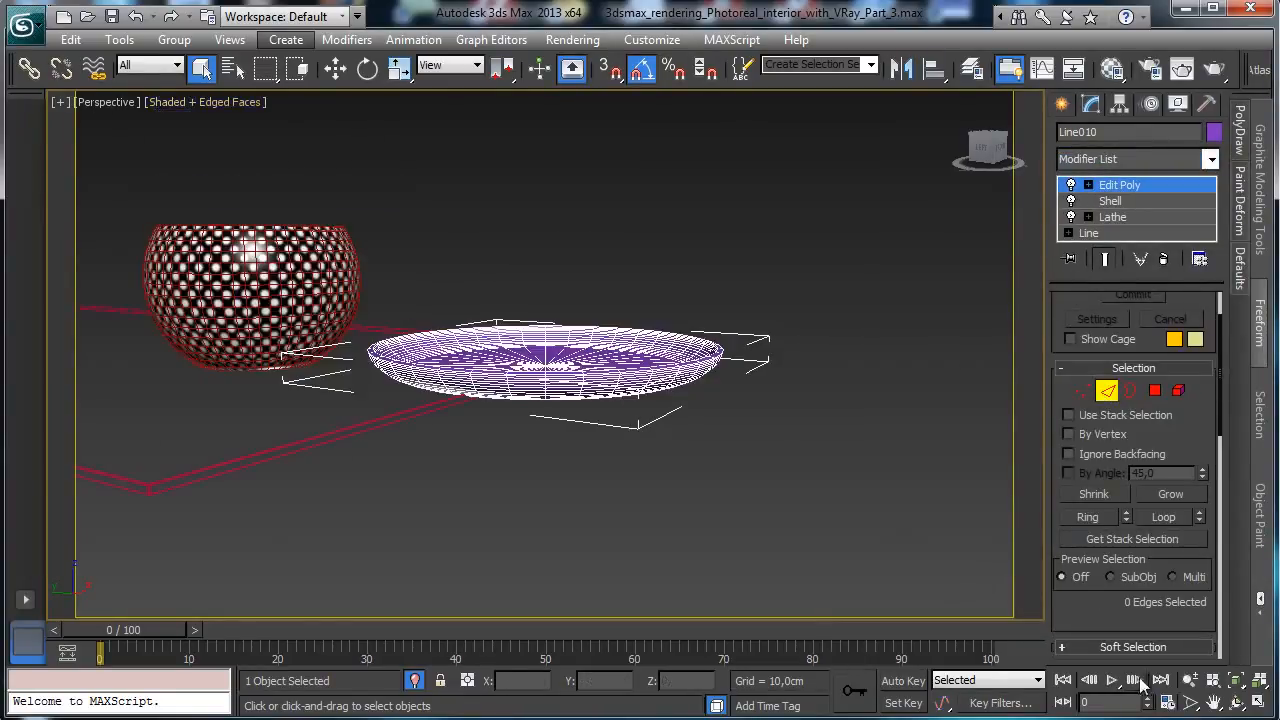
left_click(1236, 703)
left_click_drag(870, 460, 876, 513)
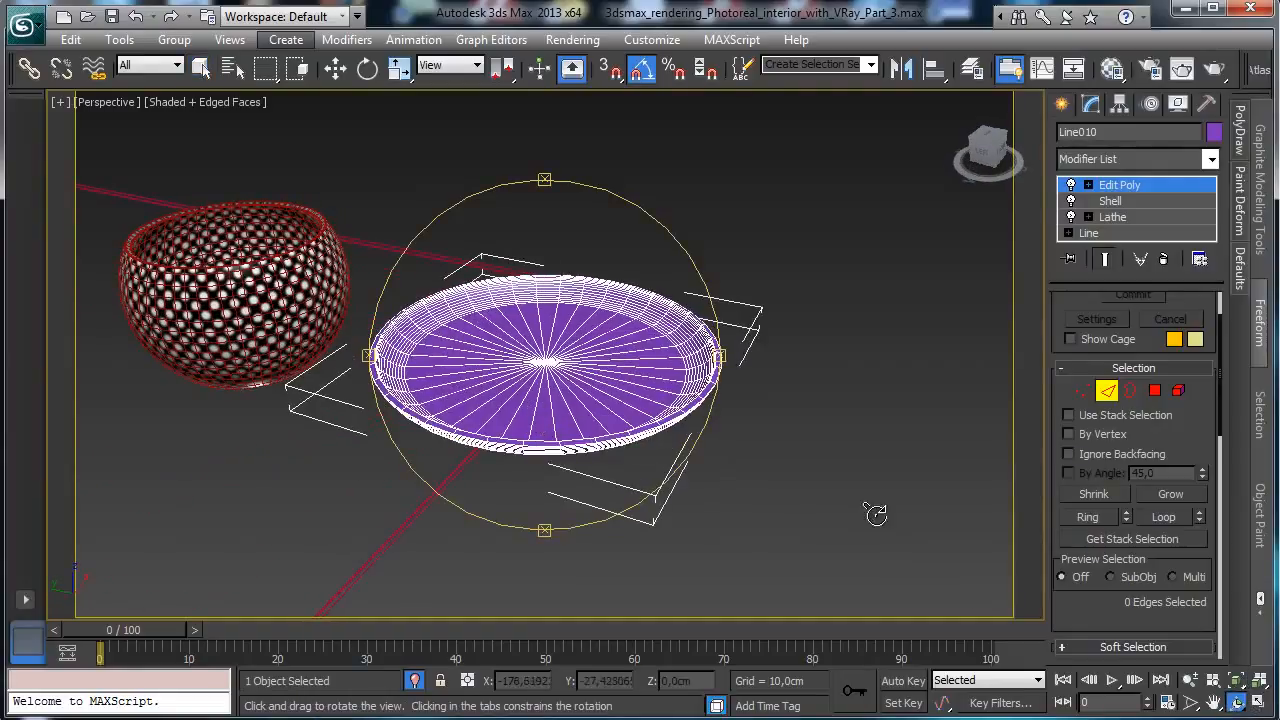
left_click(1190, 680)
left_click_drag(515, 420, 508, 362)
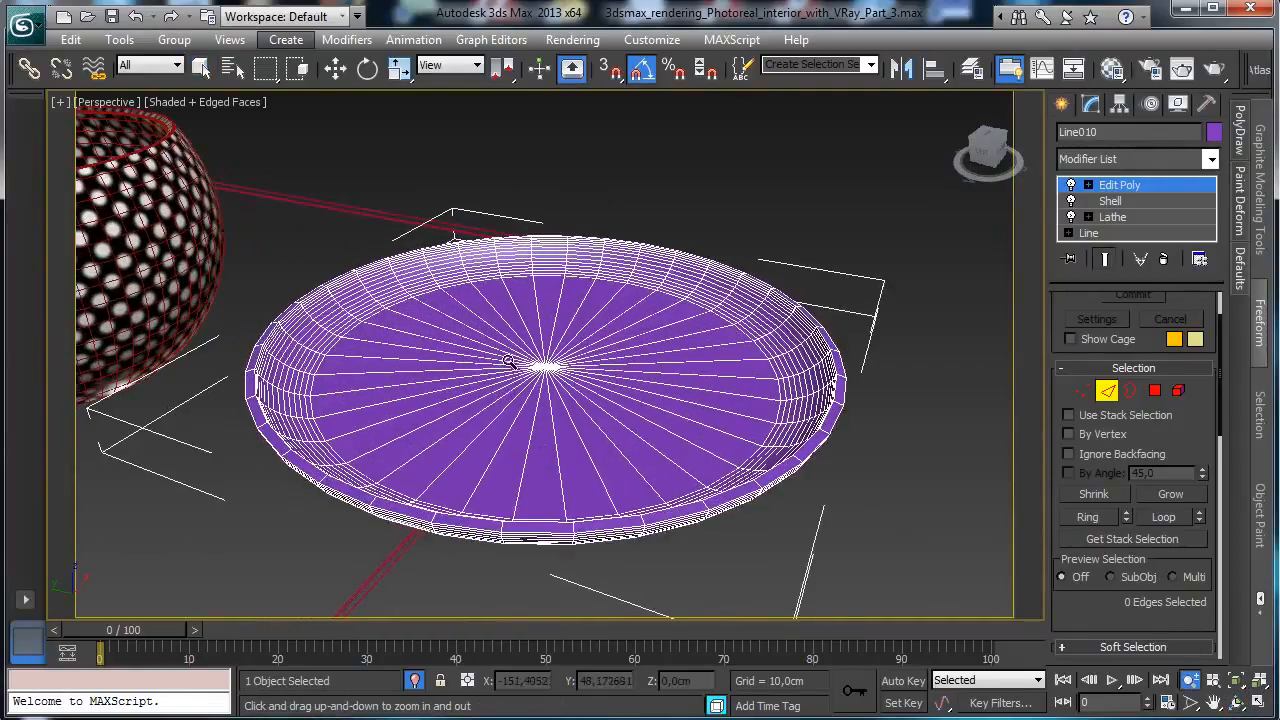
left_click(201, 67)
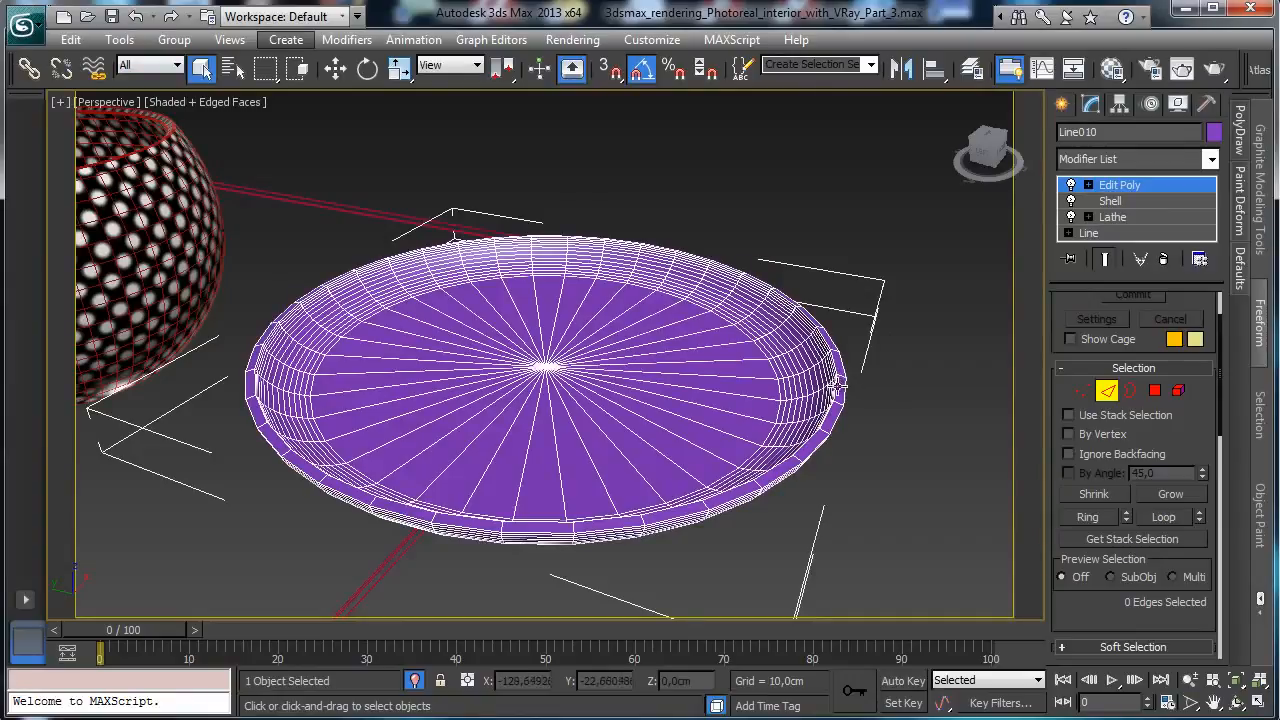
left_click(840, 384)
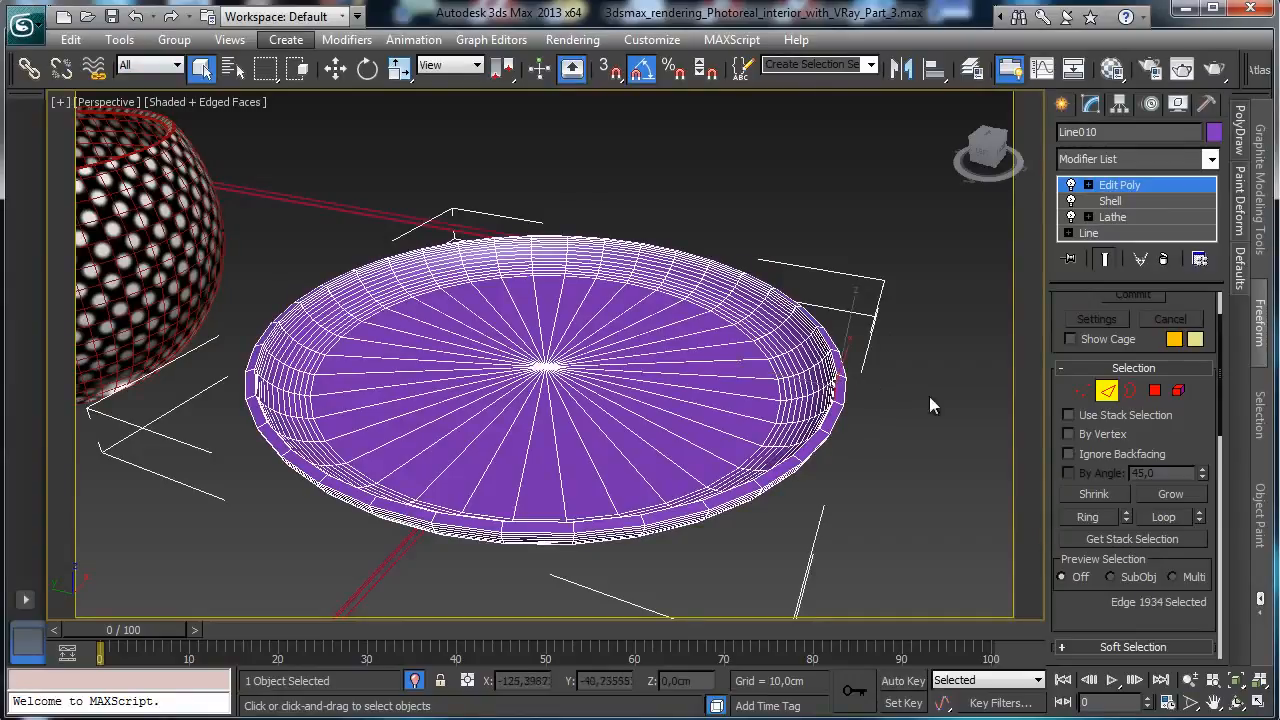
left_click(845, 392, "ctrl")
left_click(1170, 516)
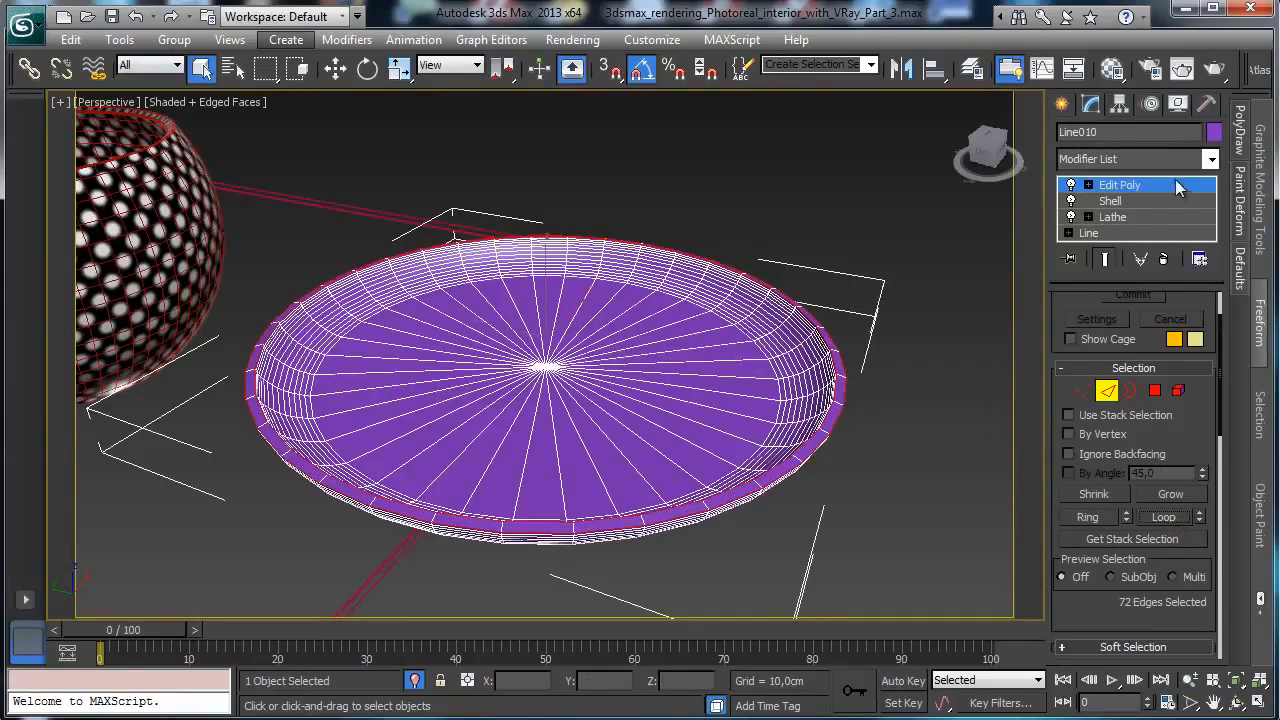
Chamfer the selected rim edge loops by 0,15 cm with 3 segments and leave edge editing
scroll(1151, 493, "down", 5)
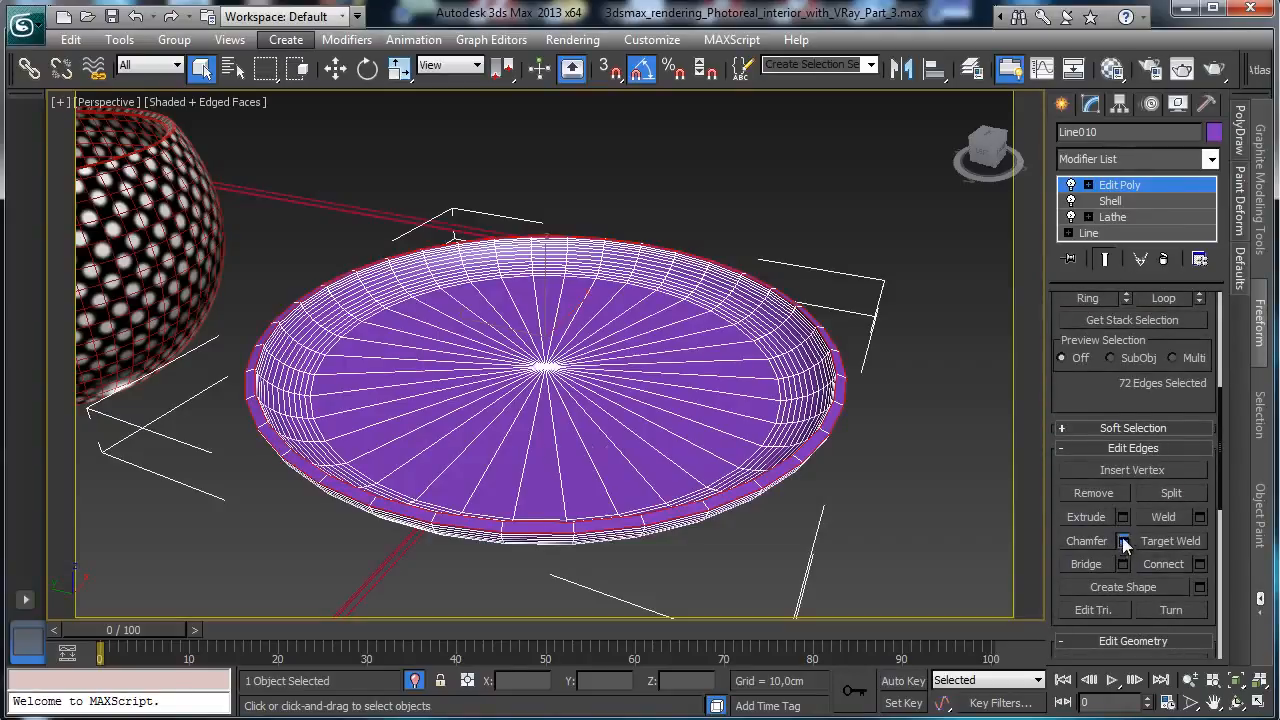
left_click(1122, 540)
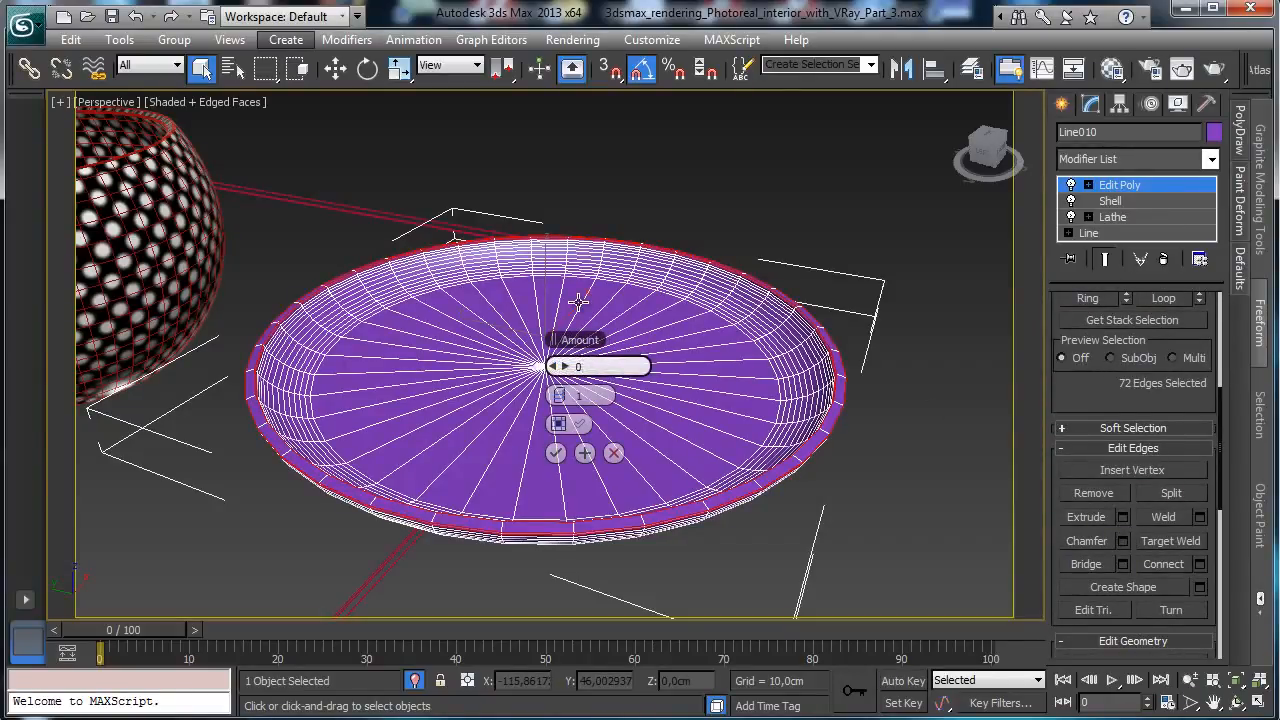
key("Return")
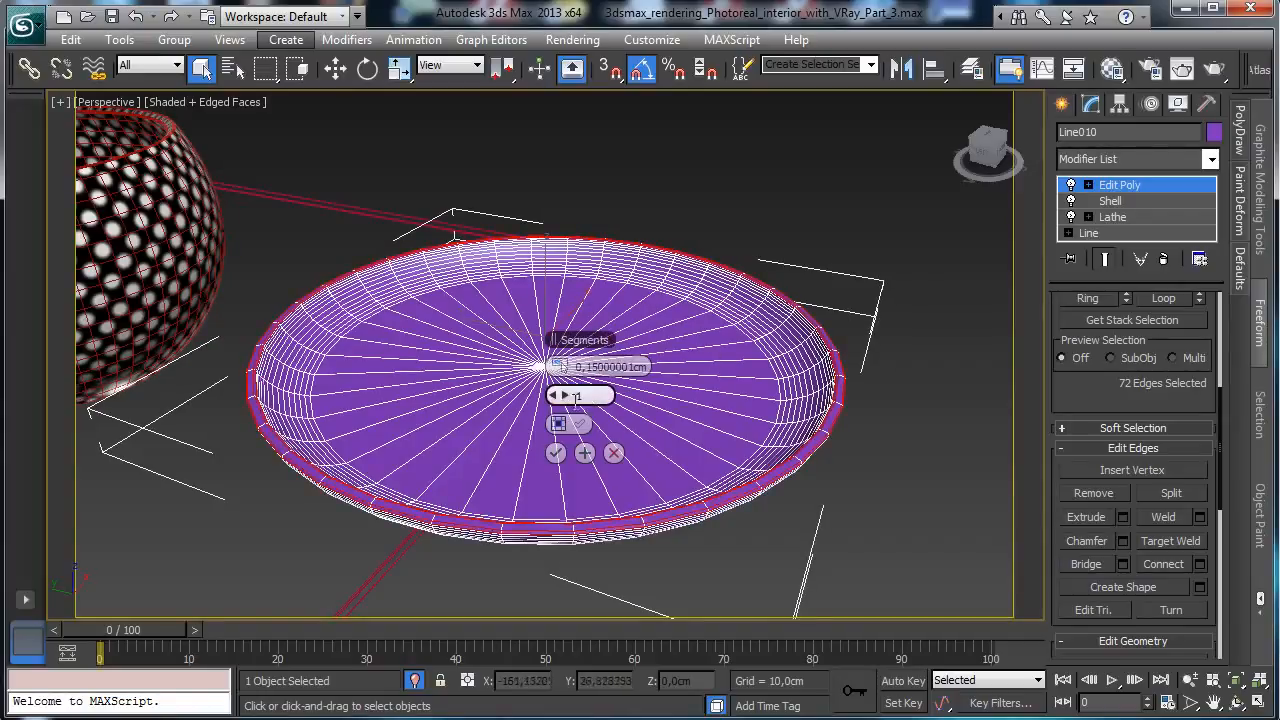
left_click(564, 396)
left_click(564, 396)
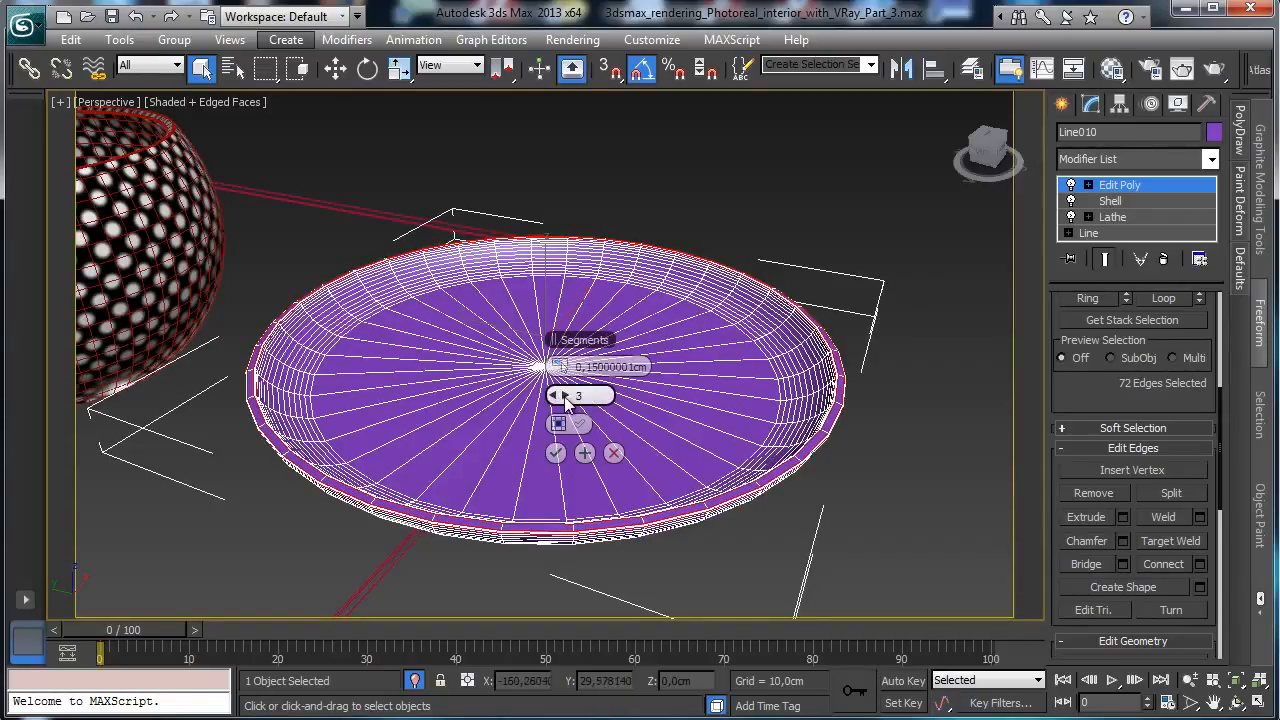
left_click(556, 453)
left_click(1136, 185)
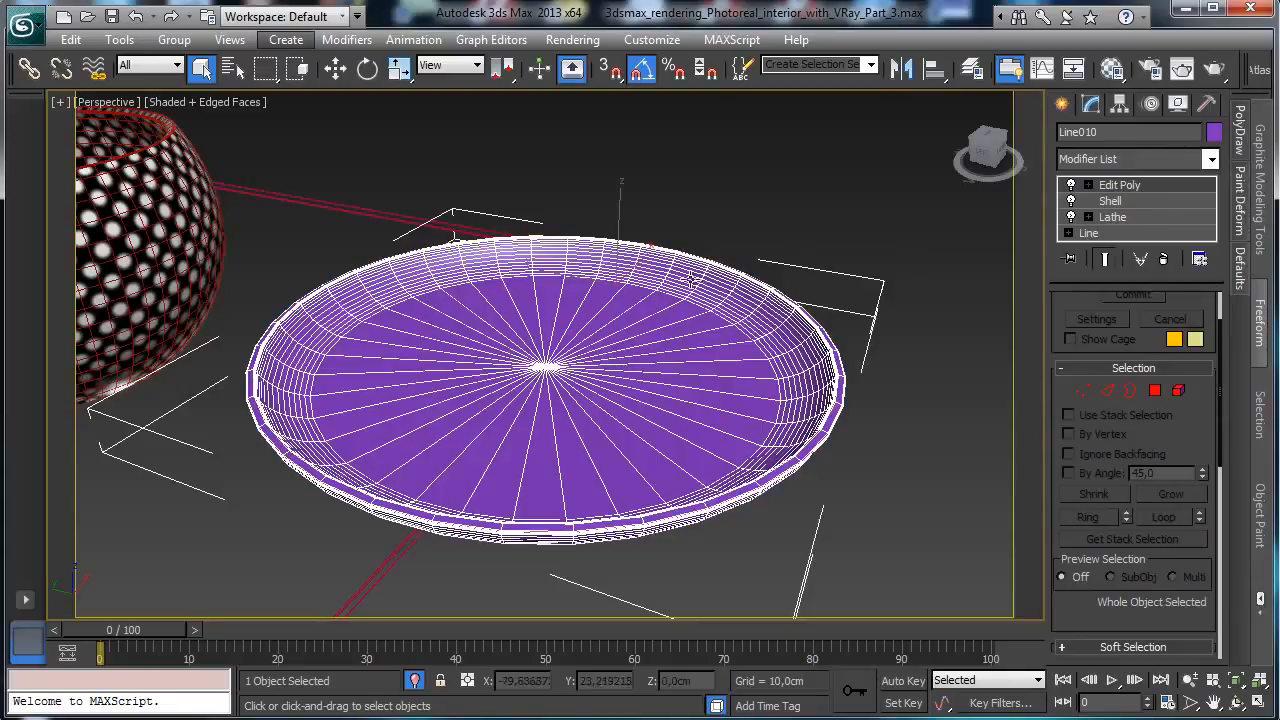
Make a copy of the plate directly above the original
left_click(1236, 703)
mouse_move(585, 385)
left_mouse_down()
mouse_move(580, 330)
mouse_move(596, 378)
left_mouse_up()
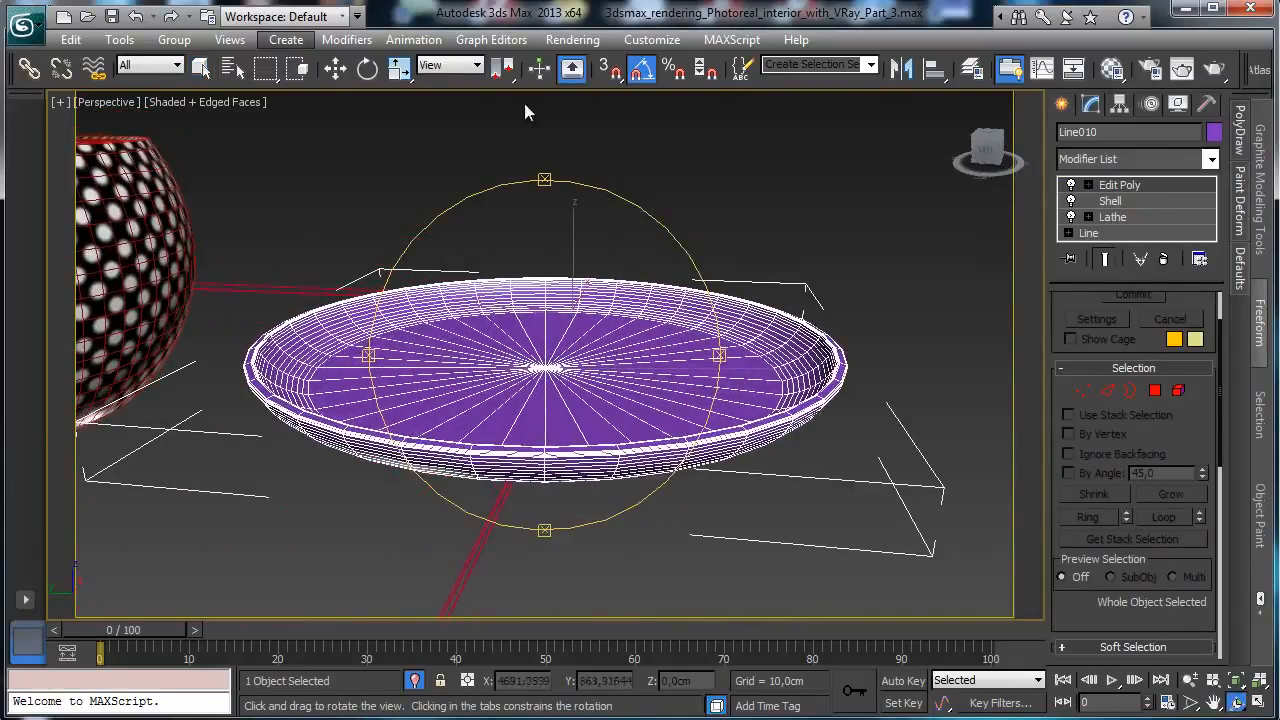
left_click(335, 67)
left_click_drag(574, 251, 574, 211, "shift")
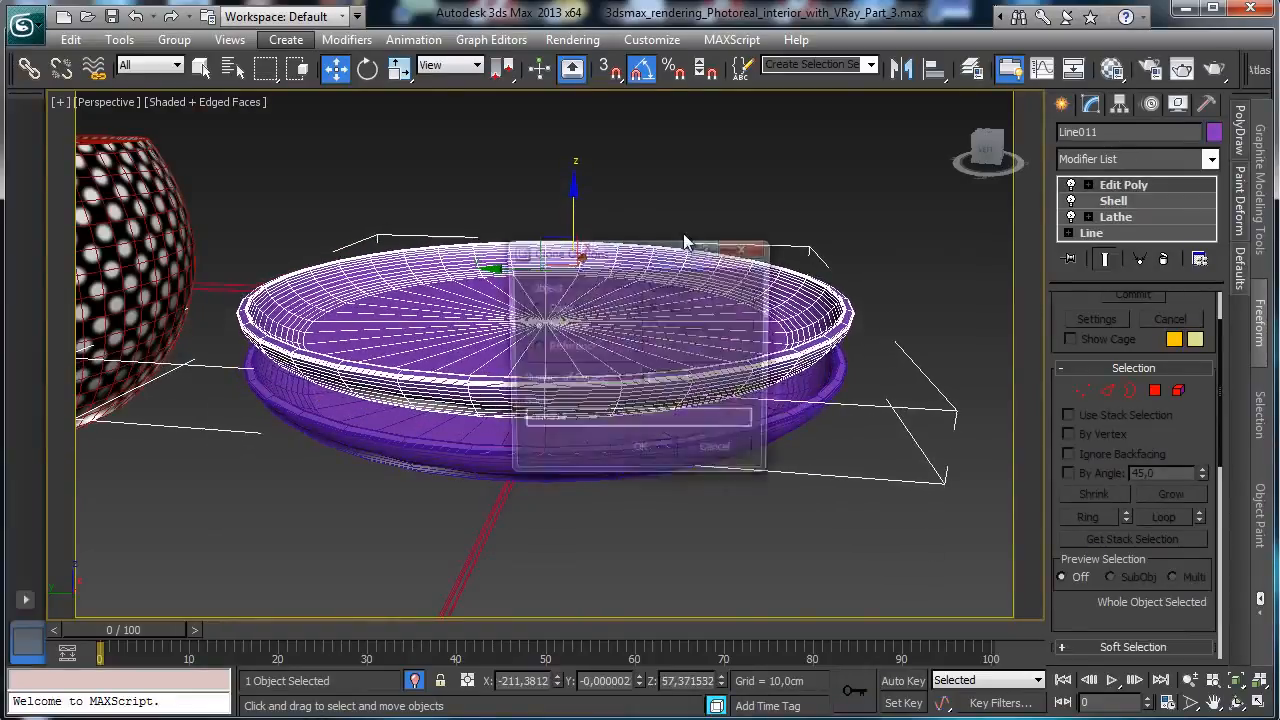
left_click(640, 455)
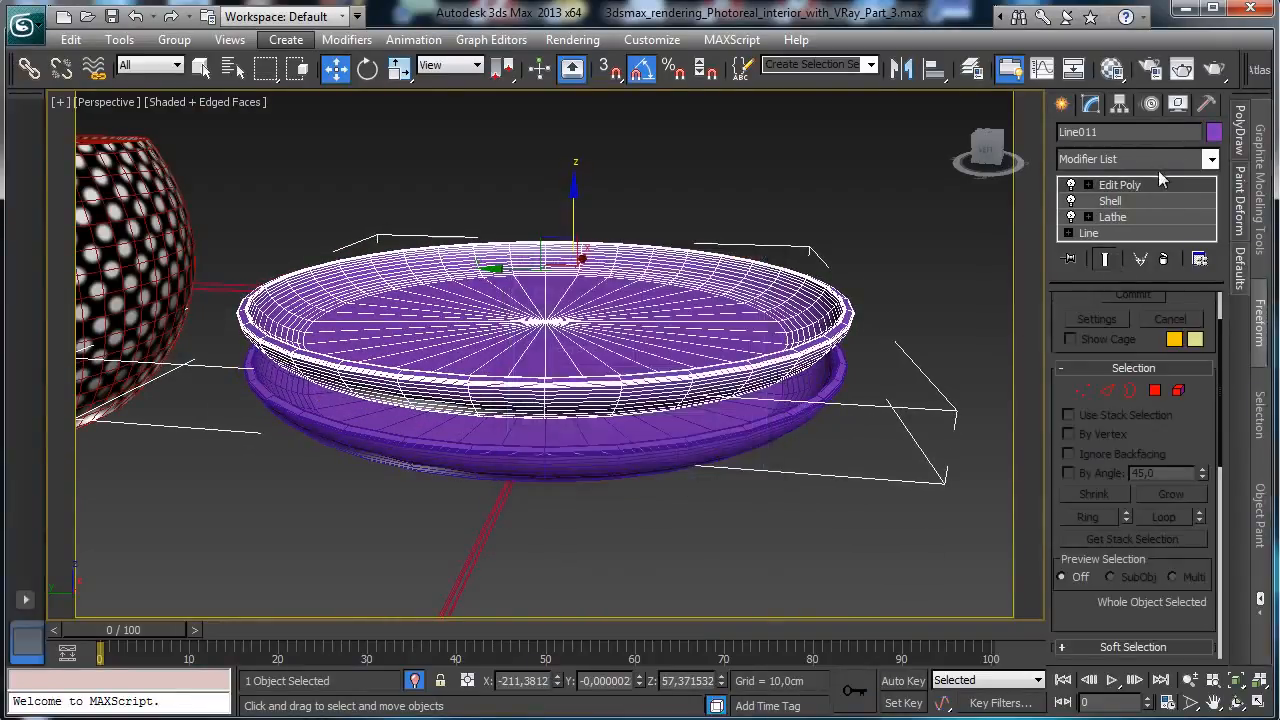
Switch off the copy's Edit Poly modifier and enter vertex editing of its base Line in the four-viewport layout
left_click(1085, 389)
left_click(1260, 701)
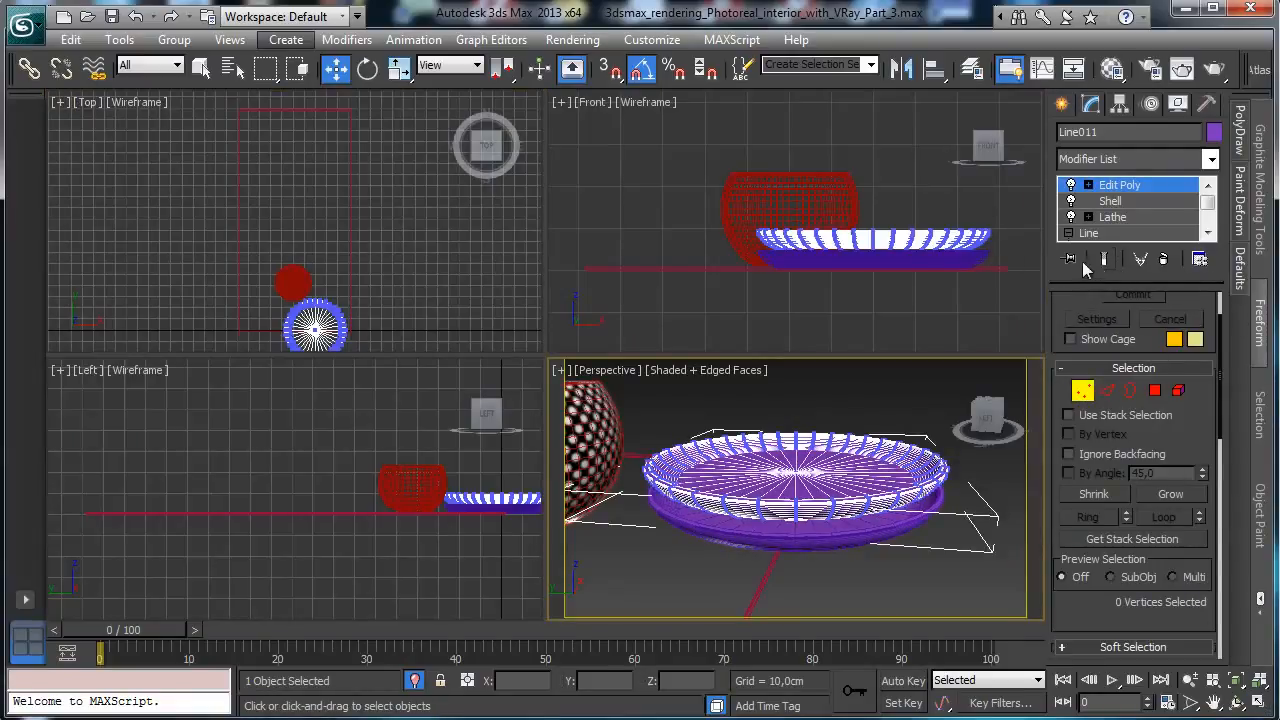
left_click(1071, 186)
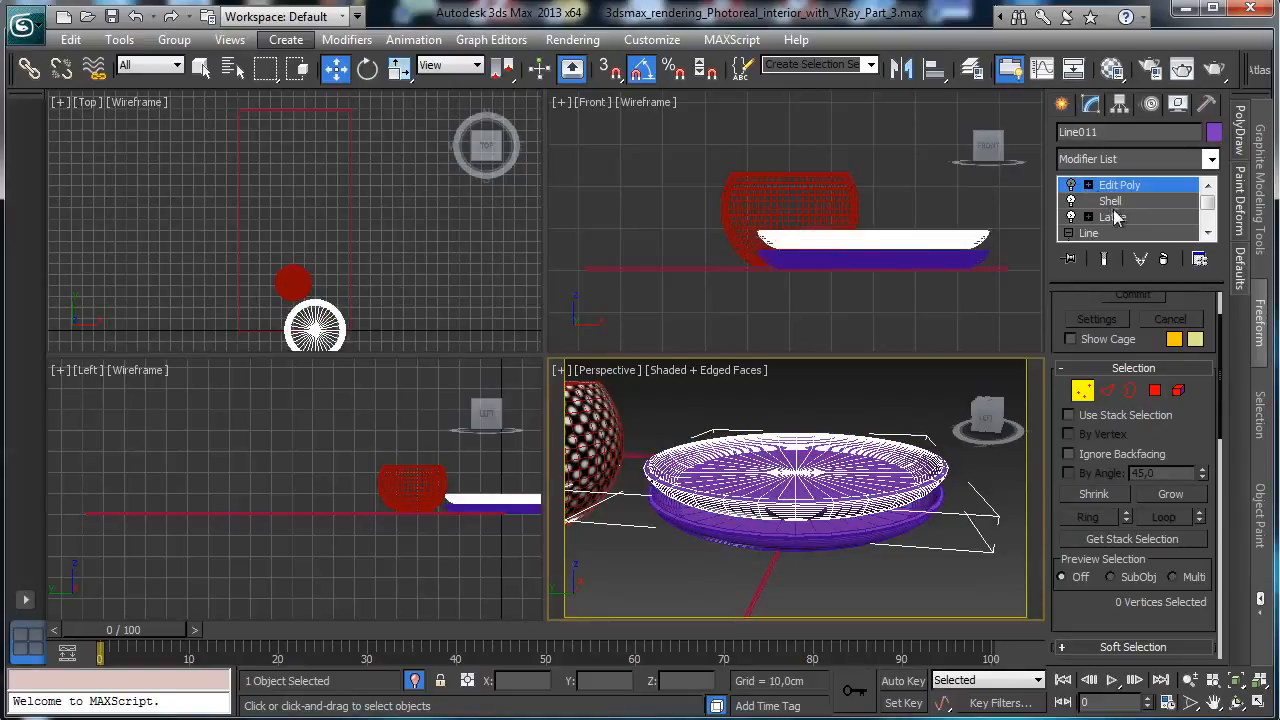
left_click(1207, 220)
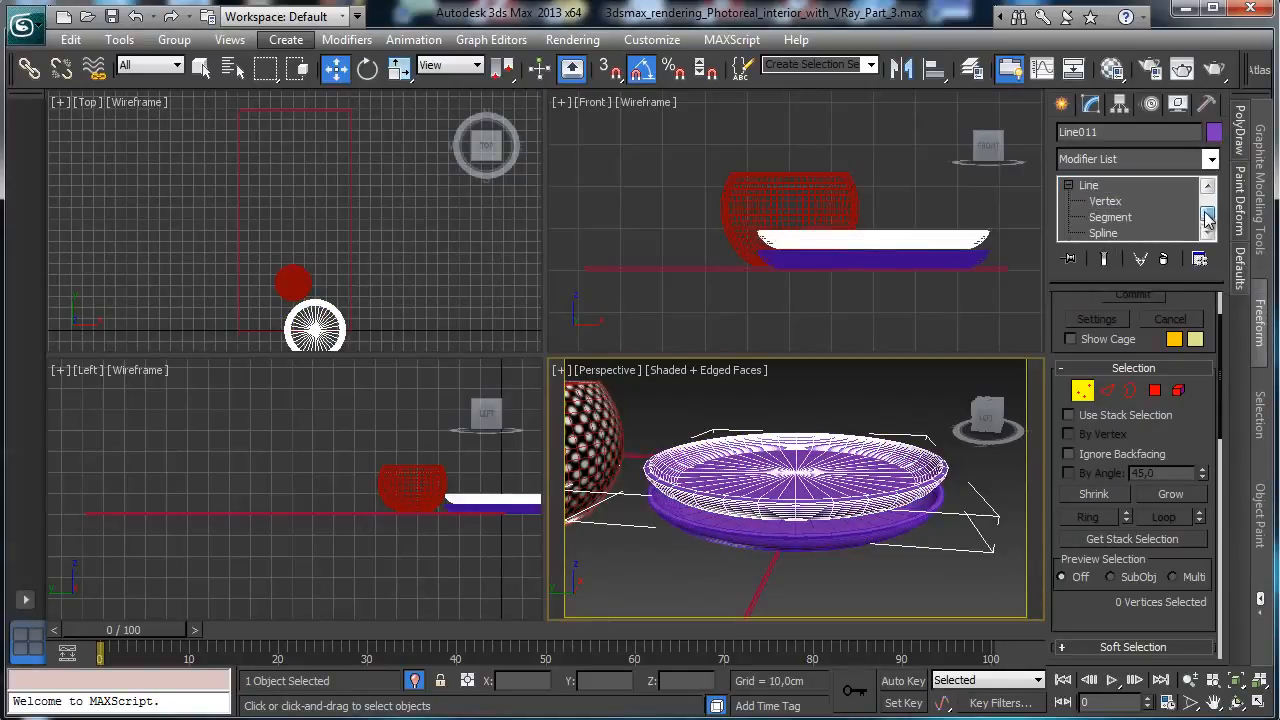
left_click(1105, 201)
left_click(727, 424)
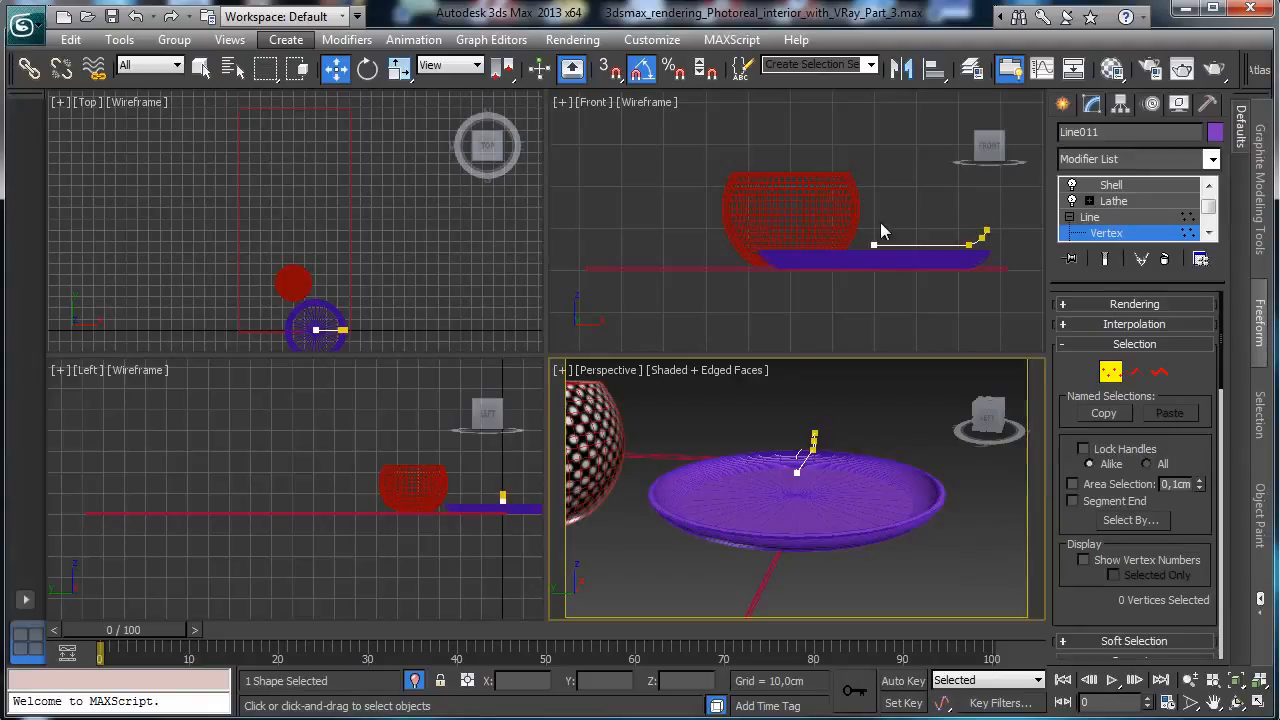
Reshape the copy's profile in the Front view by lowering its flat base, shifting the corner vertex outward and steepening the rim curve
left_click(995, 288)
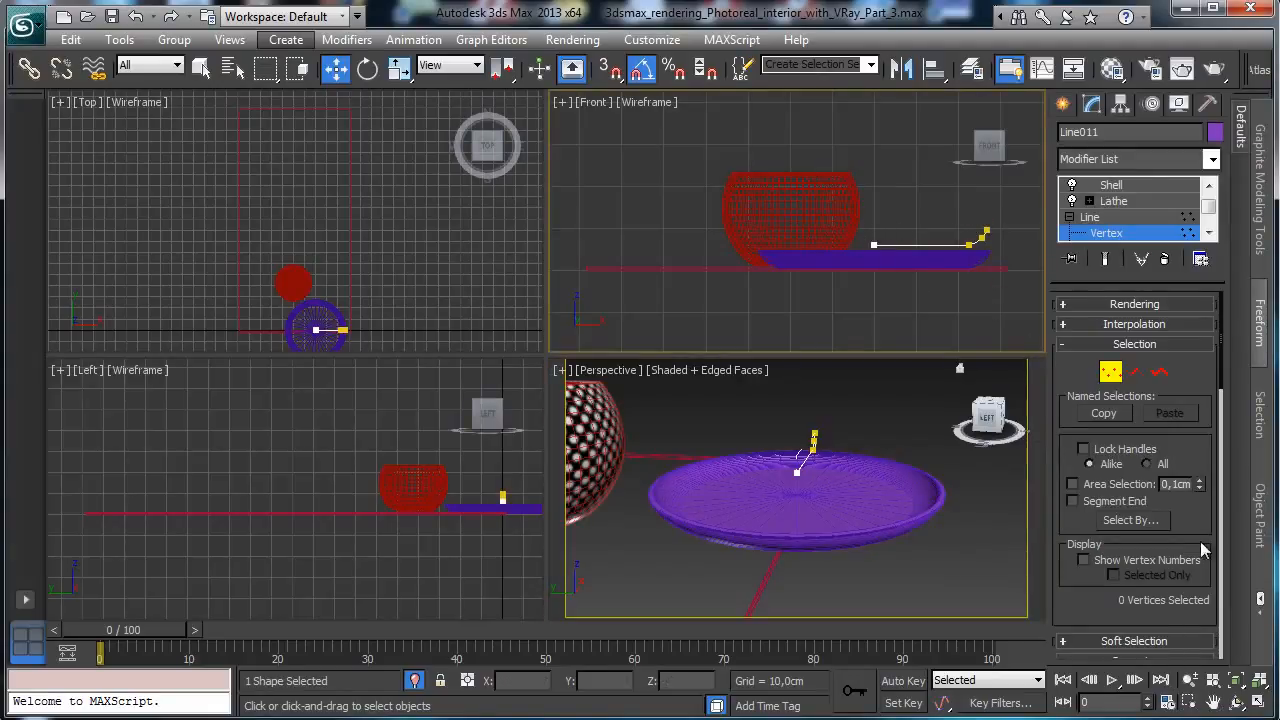
left_click(1189, 702)
left_click_drag(846, 202, 1023, 291)
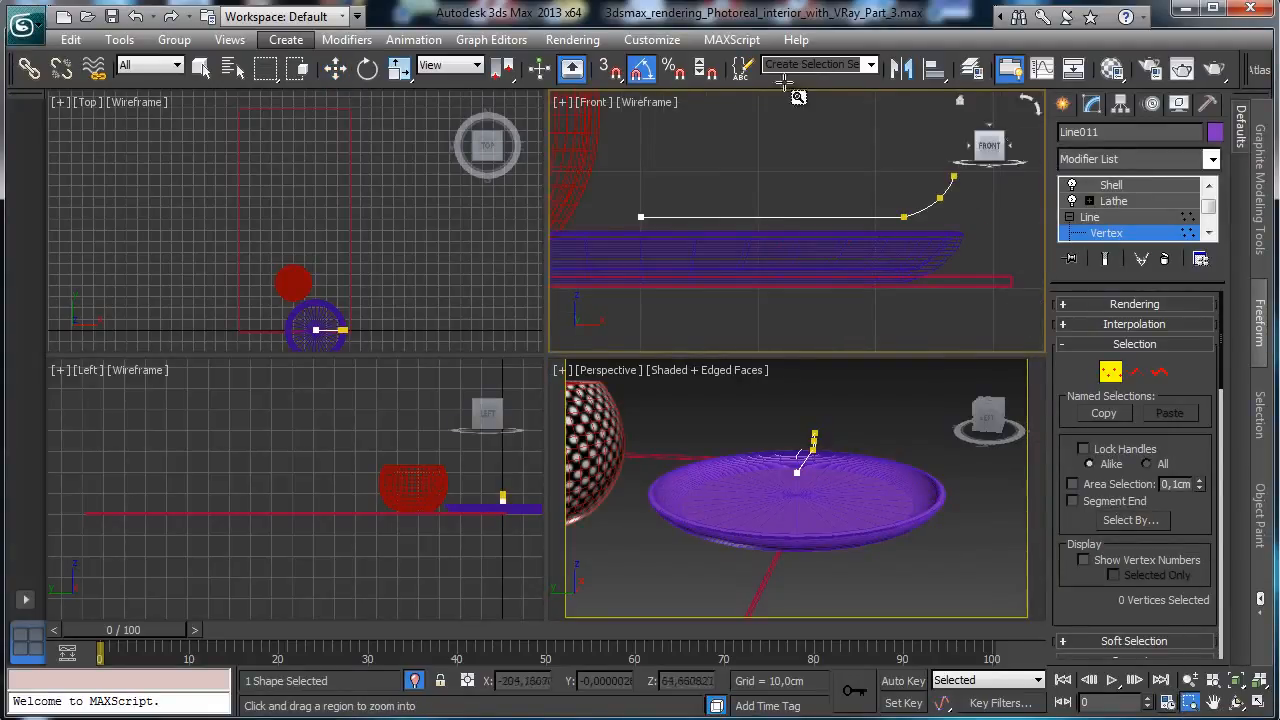
left_click(335, 68)
left_click_drag(594, 195, 915, 258)
left_click_drag(906, 148, 906, 160)
left_click(904, 228)
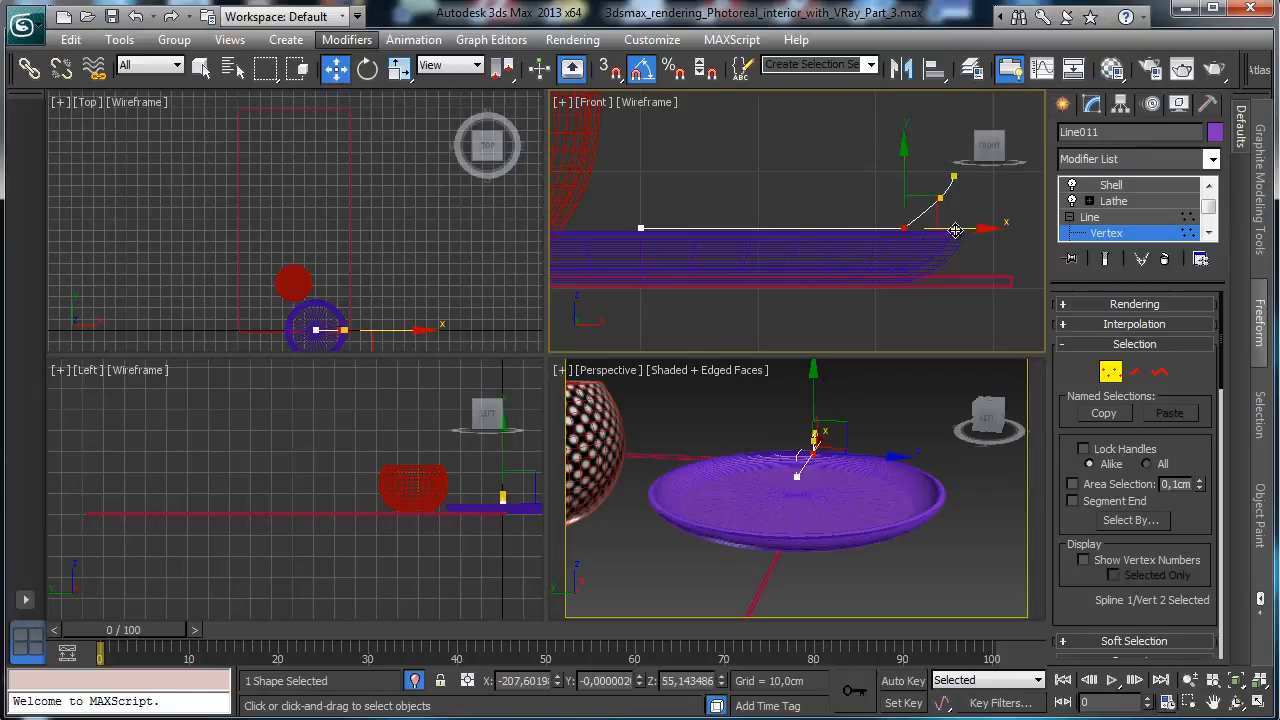
left_click_drag(970, 232, 974, 232)
left_click_drag(925, 185, 978, 190)
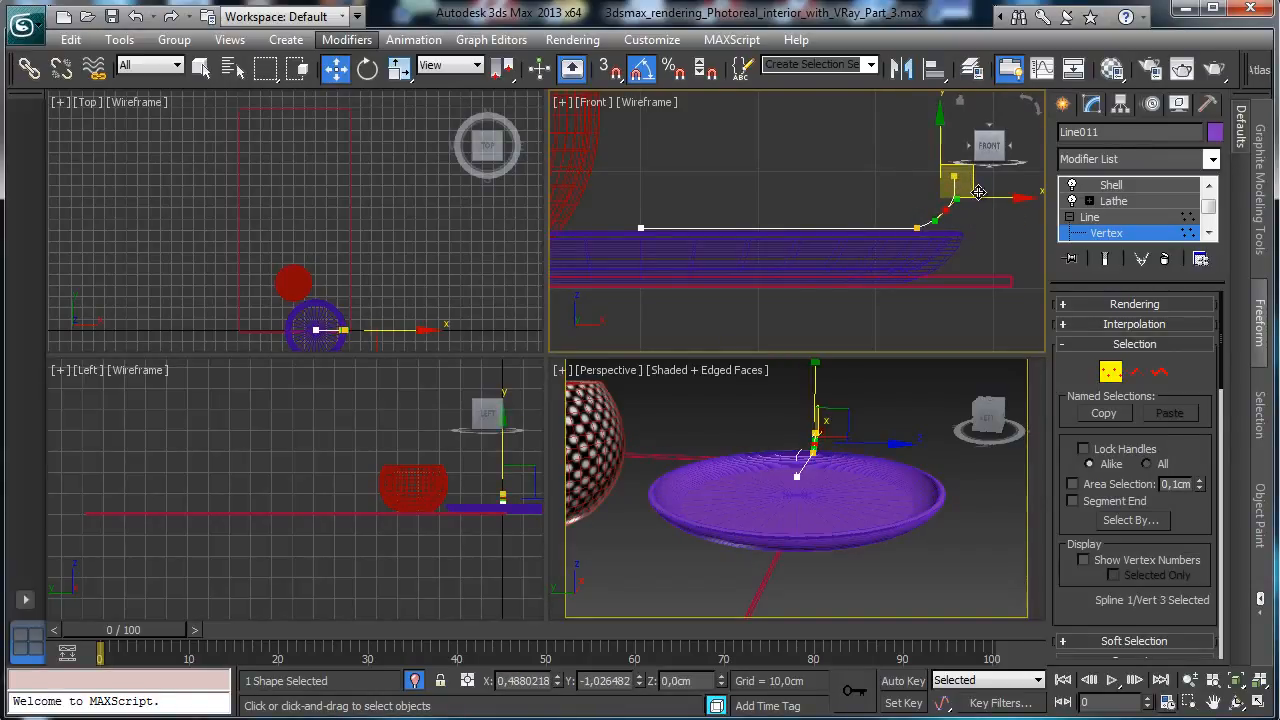
Leave profile editing, accept the topology change, and turn the copied plate's Edit Poly modifier back on outside vertex mode
left_click(1105, 226)
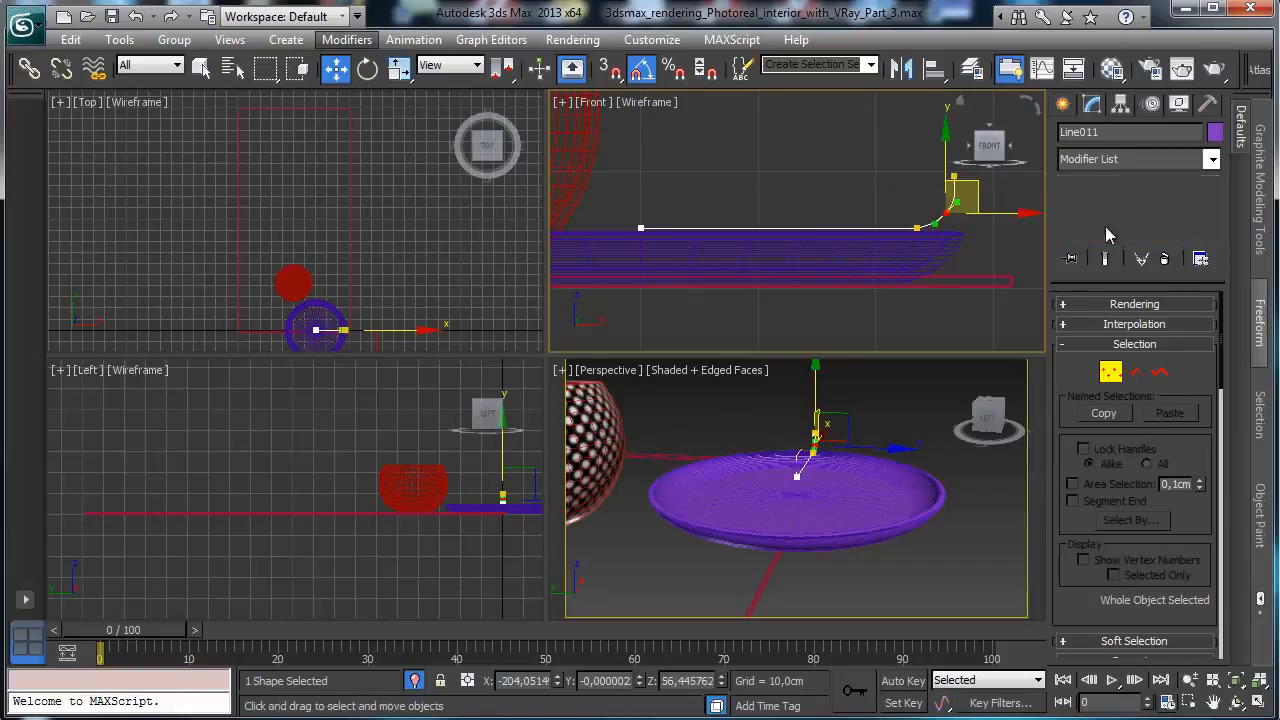
left_click(1115, 220)
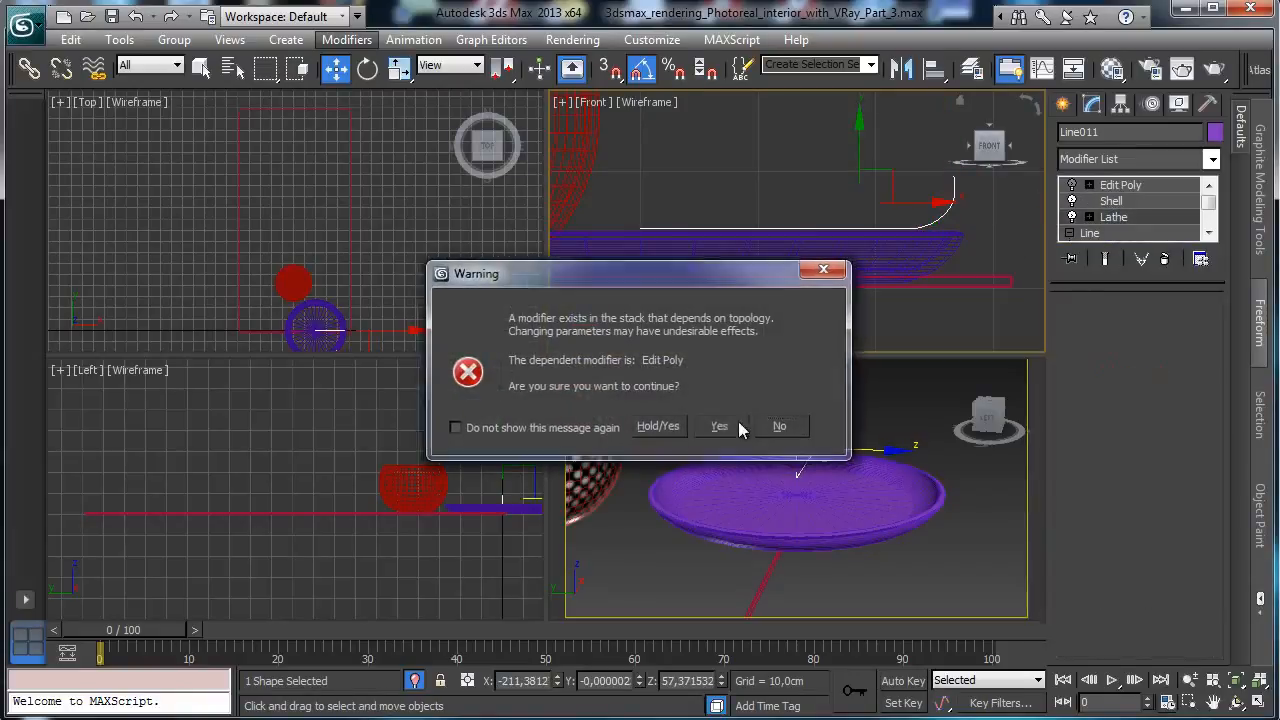
left_click(730, 423)
left_click(1112, 201)
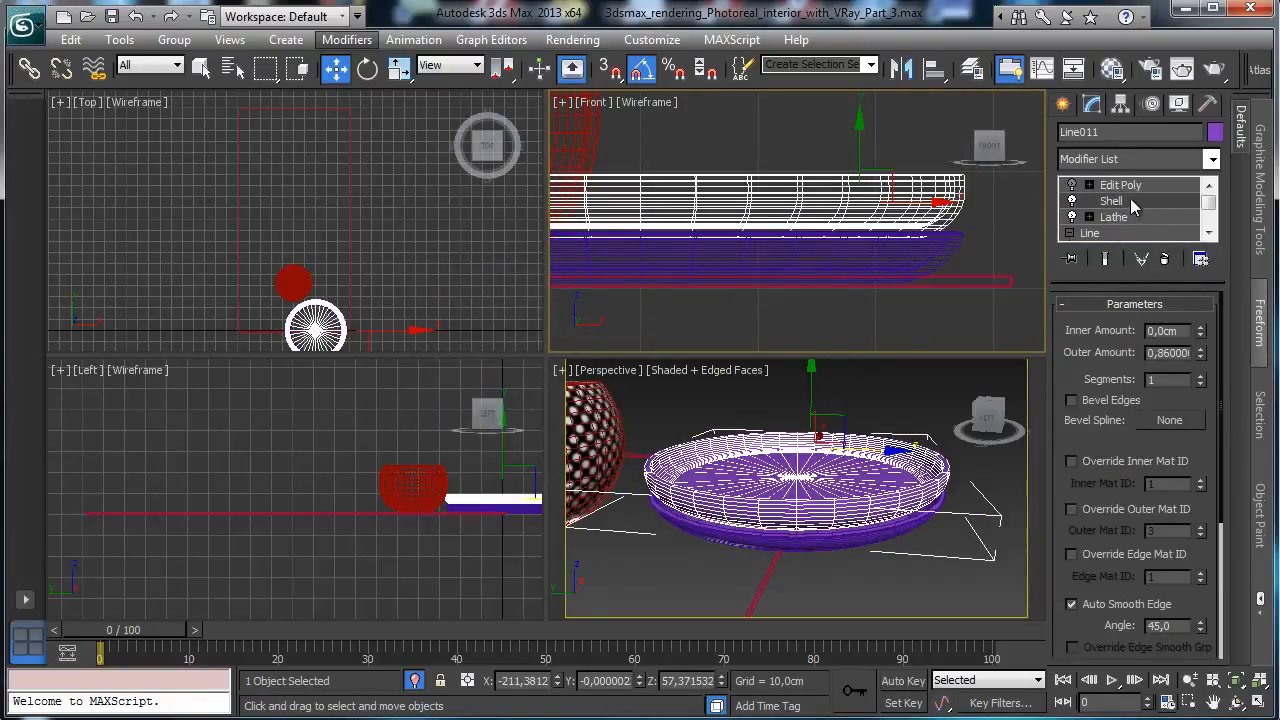
left_click(1131, 184)
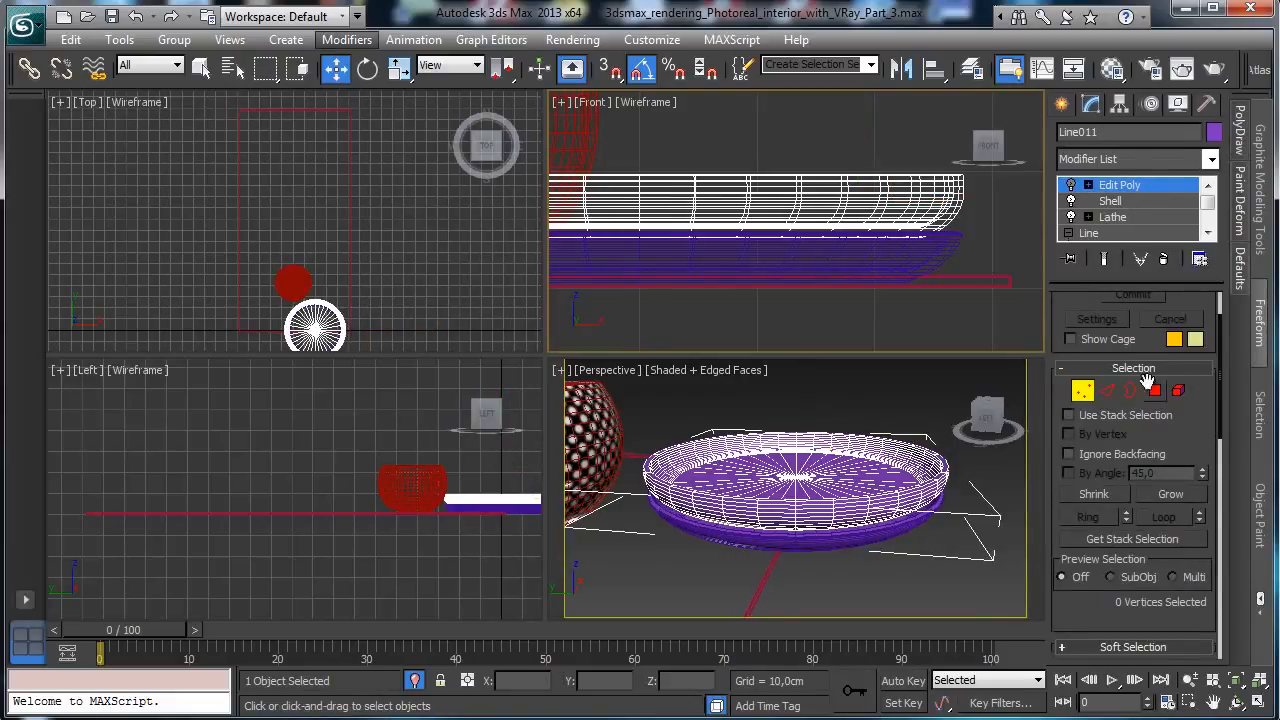
left_click(1070, 187)
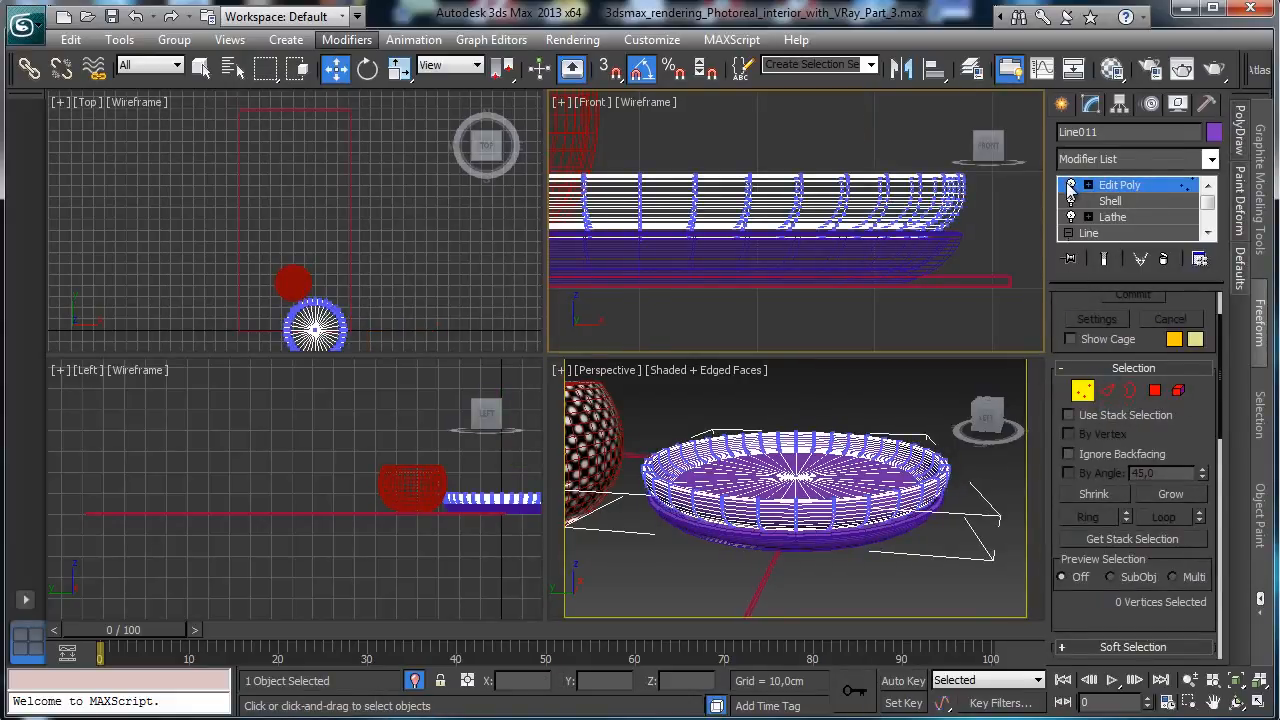
left_click(1084, 391)
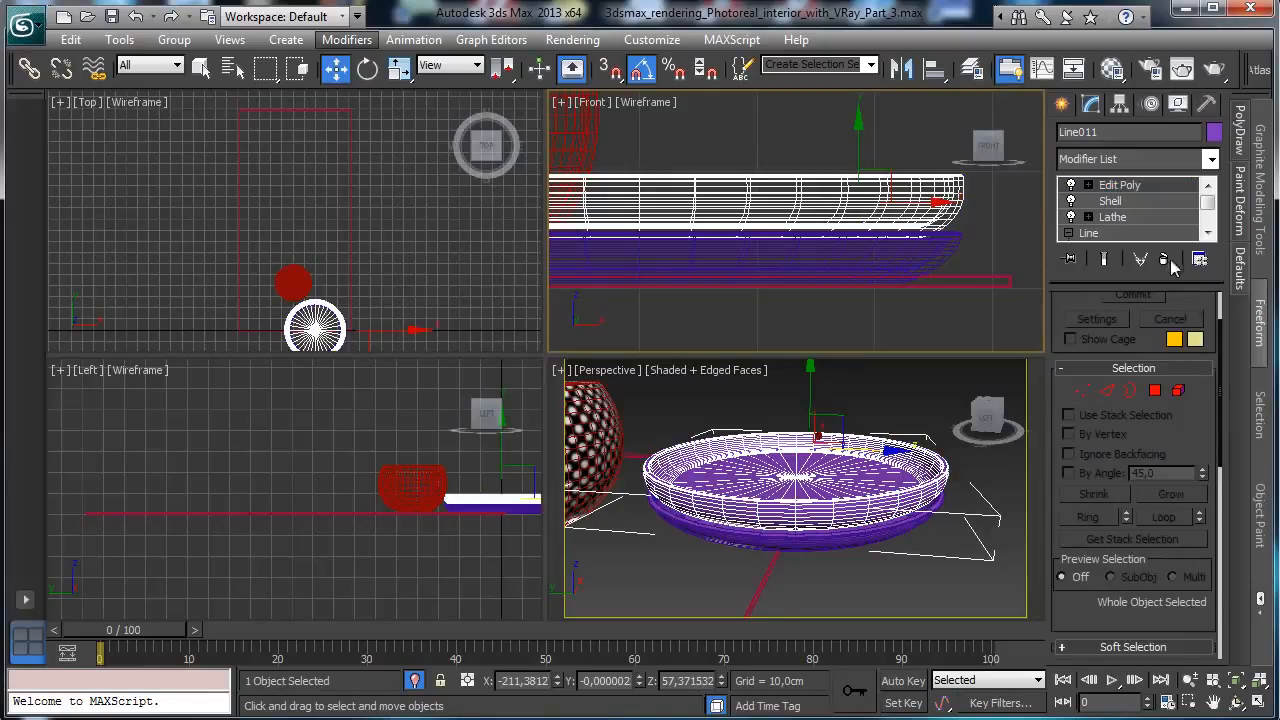
Center the pivots of both the upper and the lower plate to their objects
left_click(1121, 105)
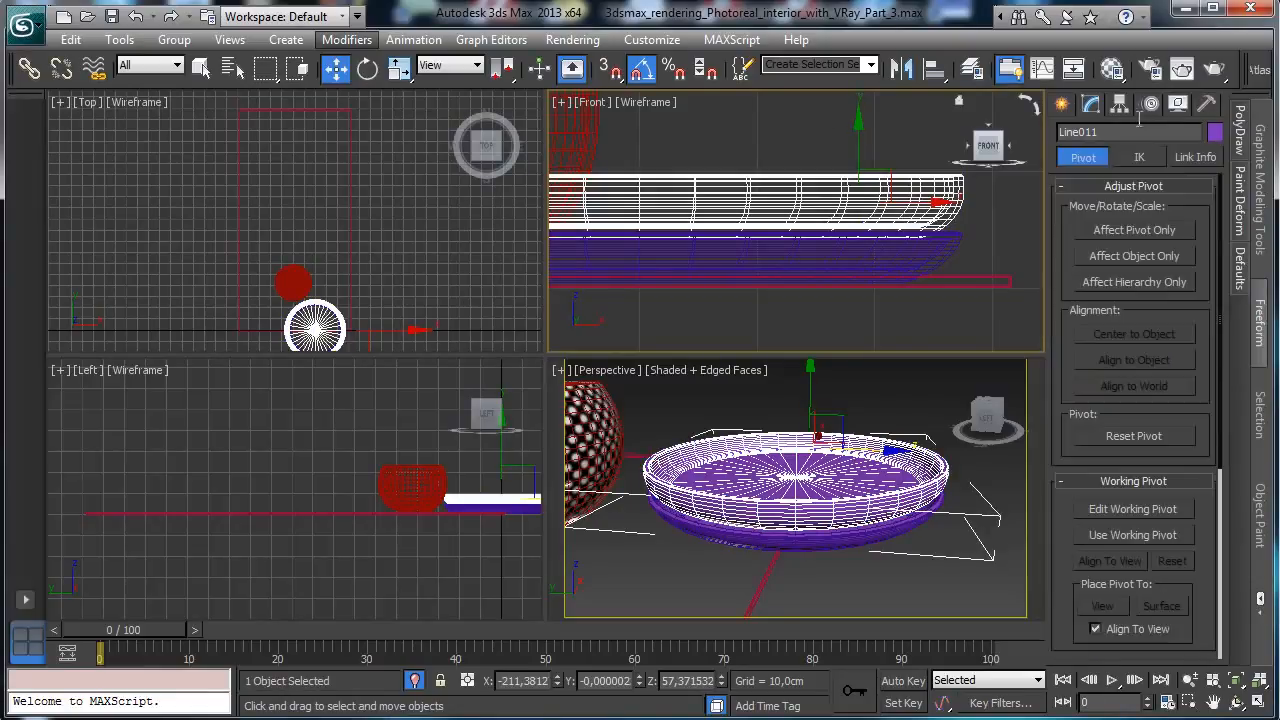
left_click(1132, 236)
left_click(1108, 333)
left_click(1133, 231)
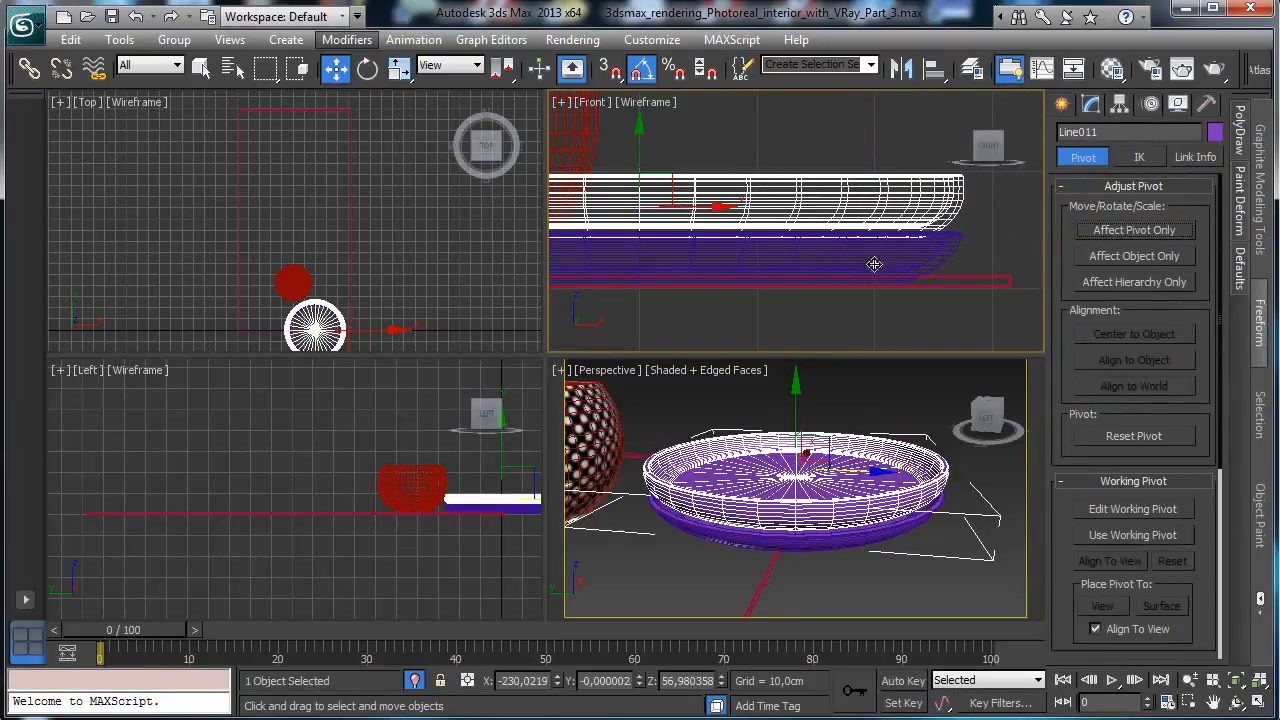
left_click(880, 258)
left_click(1130, 230)
left_click(1119, 333)
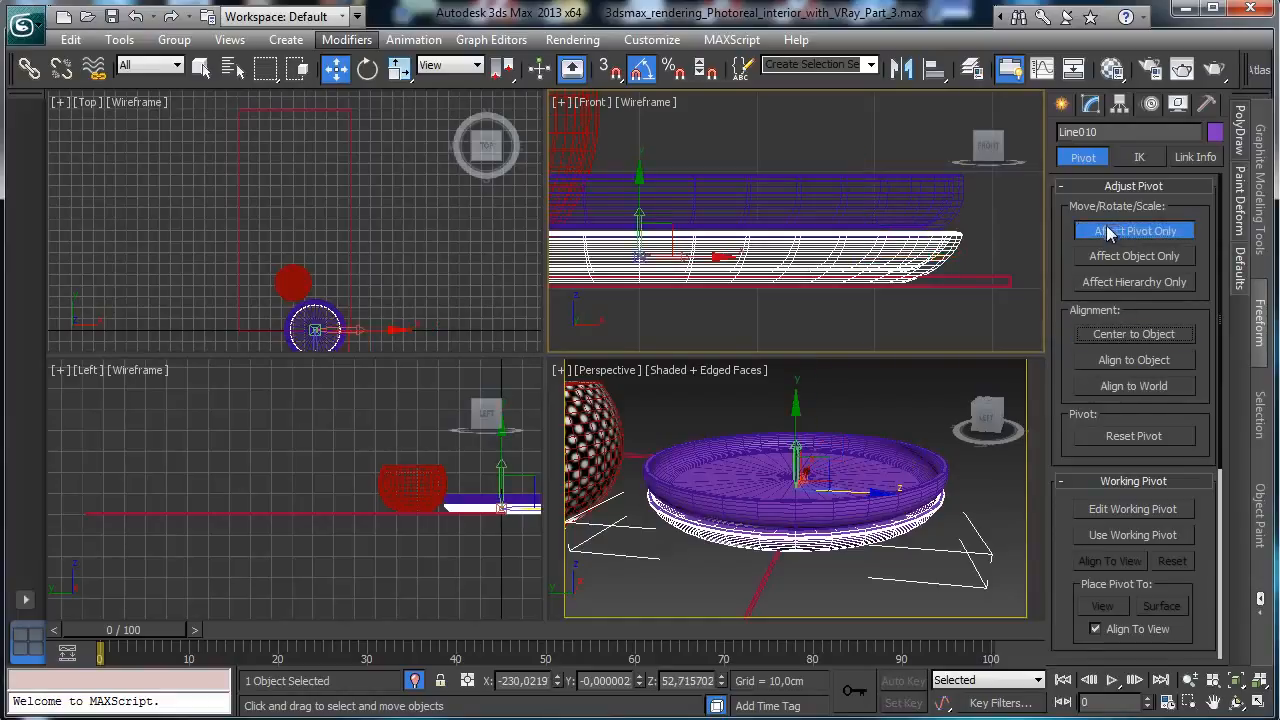
left_click(1133, 231)
Rotate the upper plate 180° to turn it upside down, then raise it slightly and offset it sideways on the lower plate
left_click(743, 180)
left_click(367, 67)
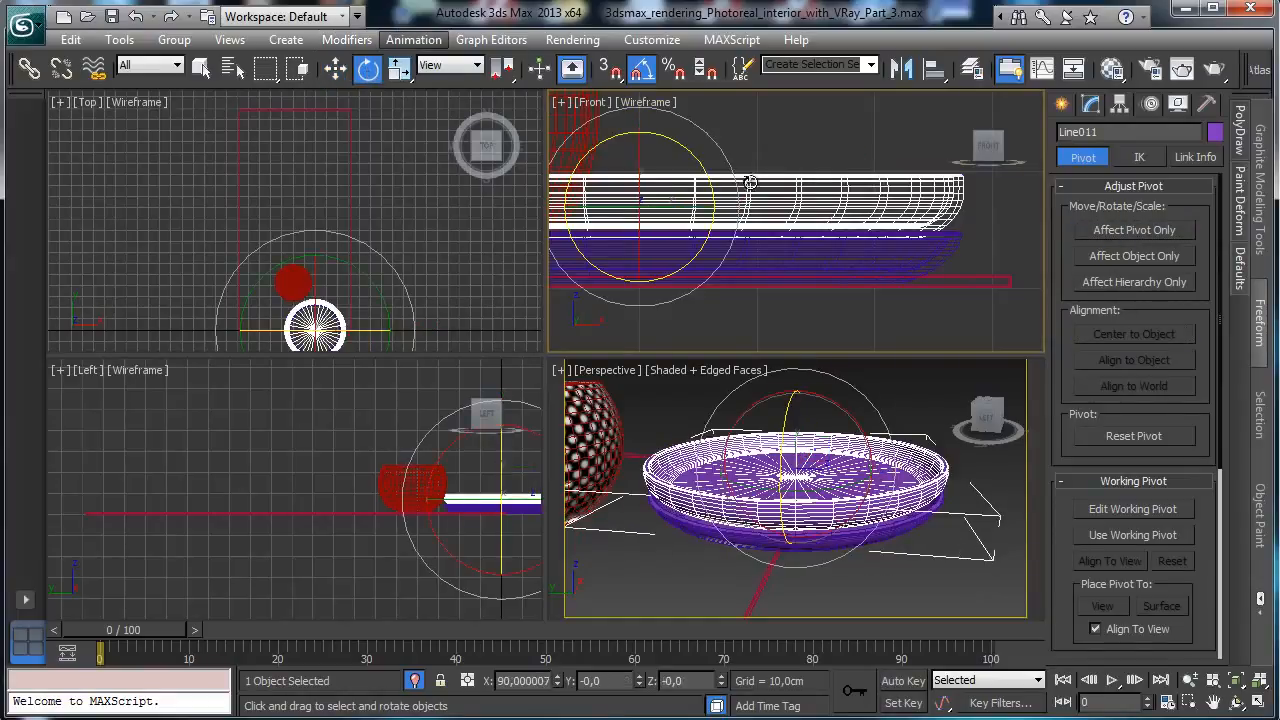
left_click_drag(698, 163, 818, 288)
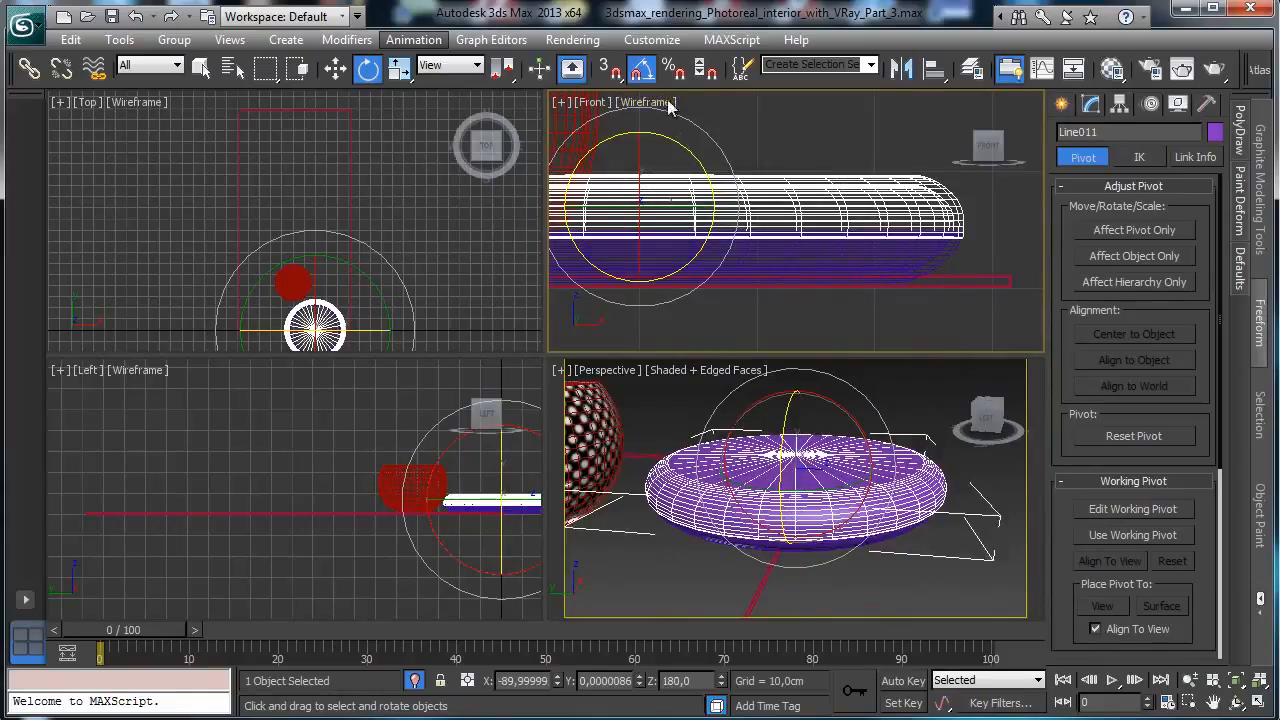
left_click(335, 67)
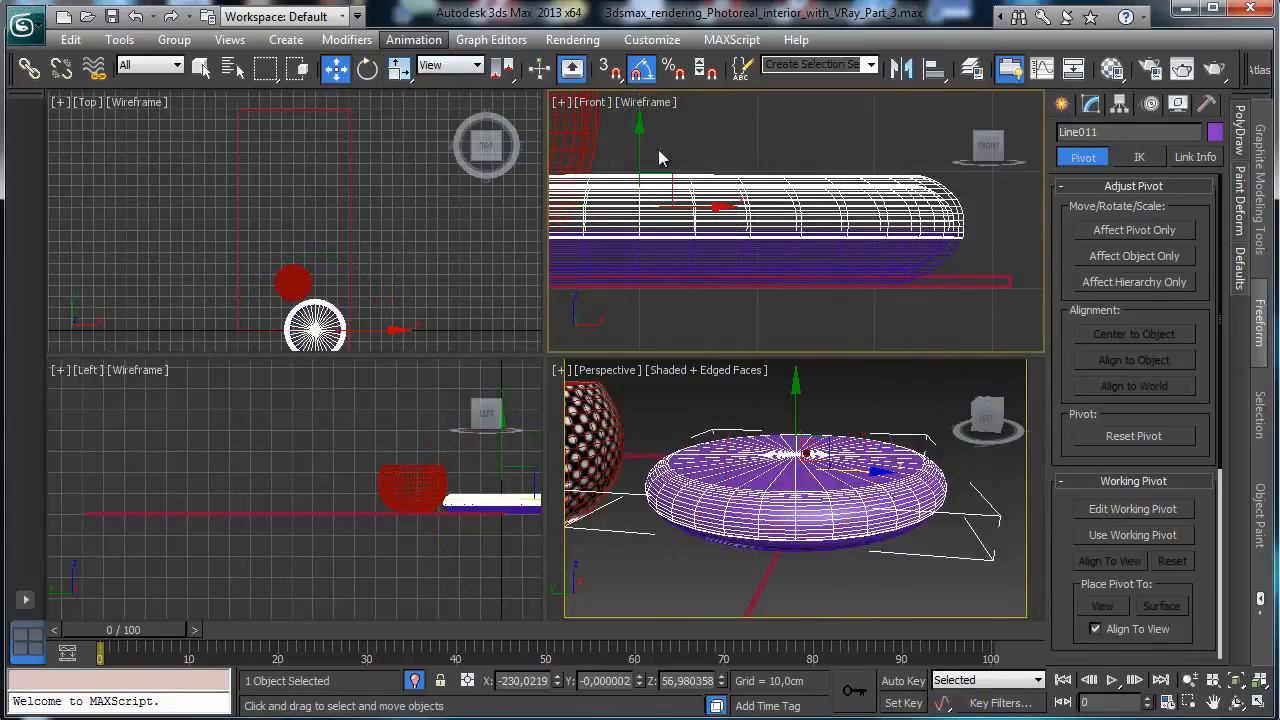
left_click_drag(641, 152, 642, 138)
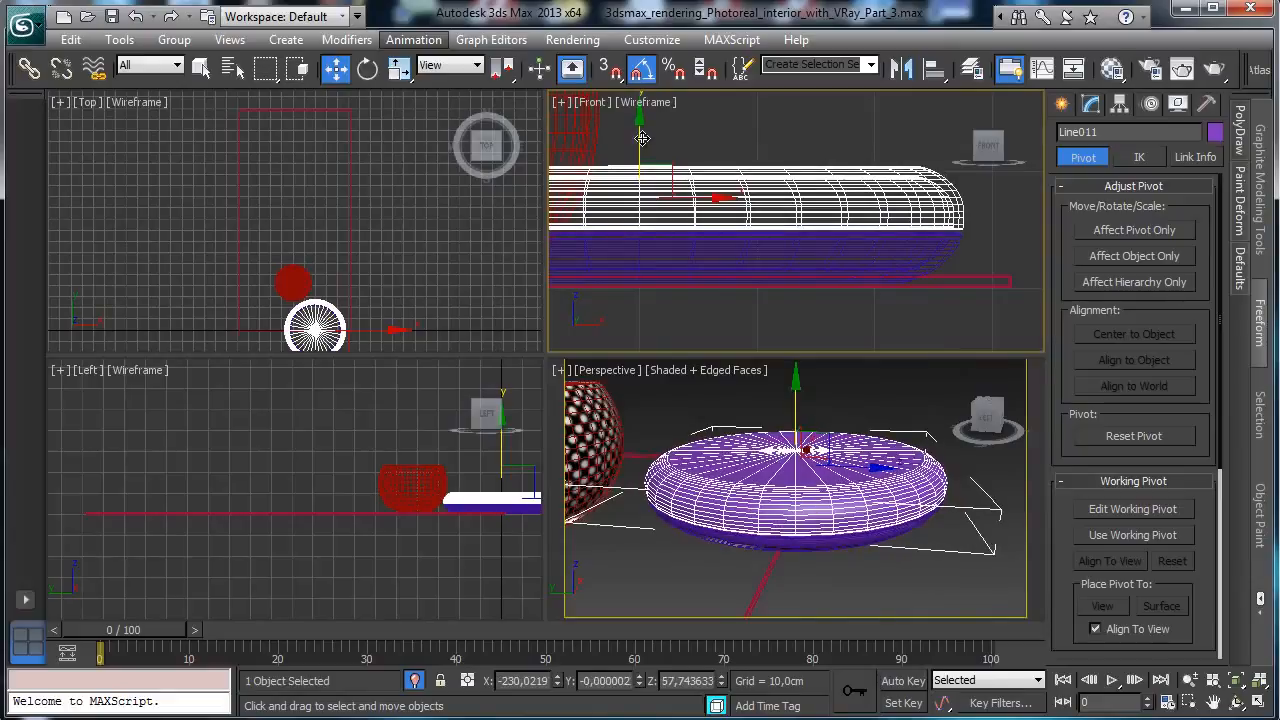
left_click_drag(730, 197, 675, 190)
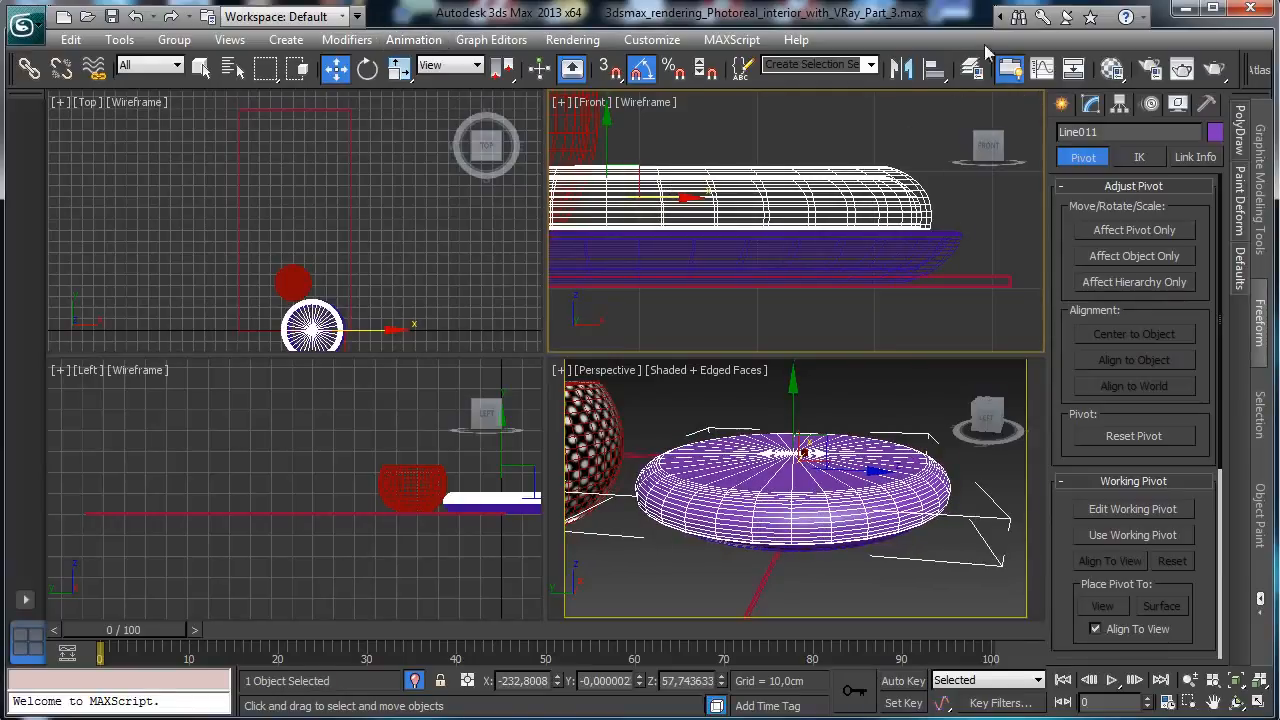
Name an unused material slot Chromic and assign it to both plates
left_click(1113, 70)
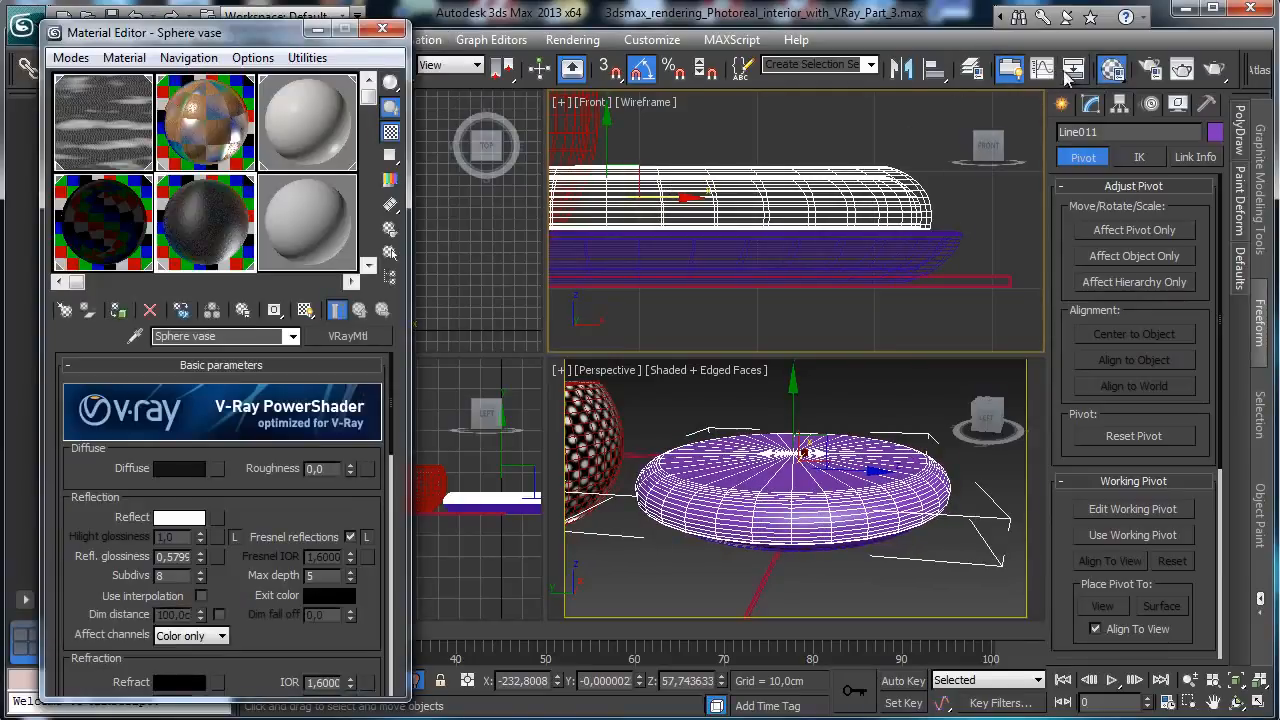
left_click(307, 220)
left_click(211, 336)
type("Chromic")
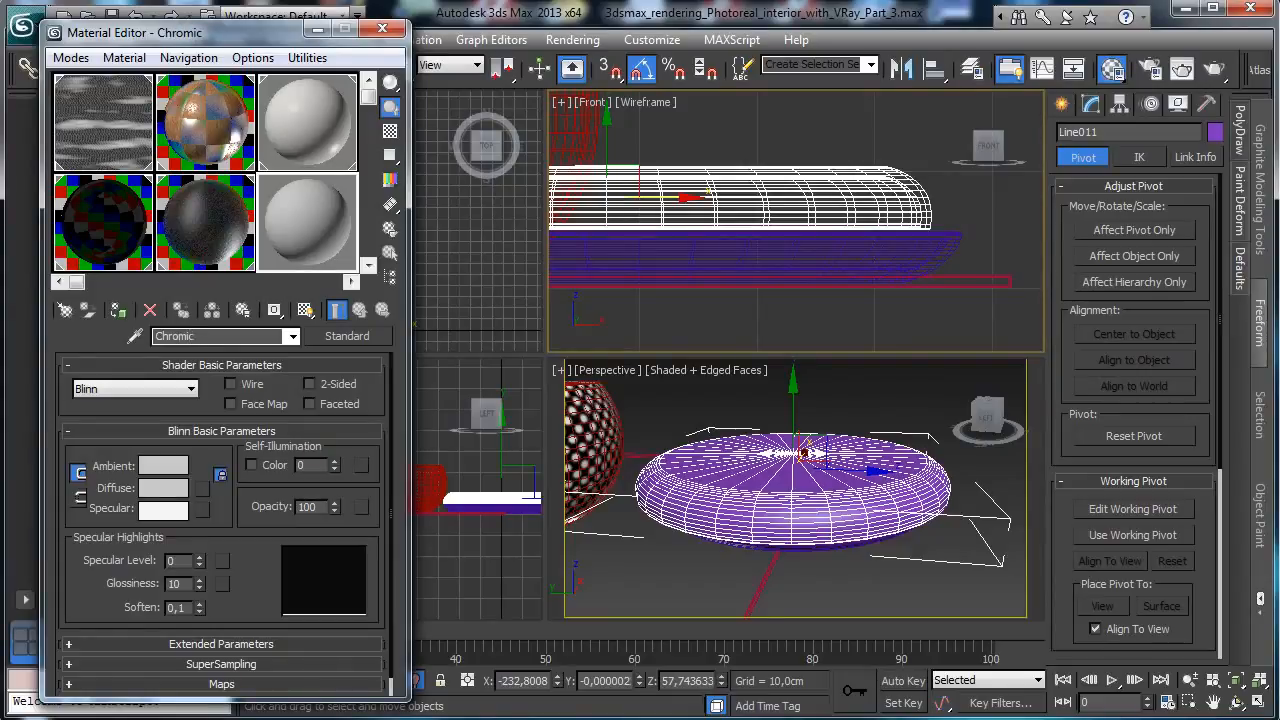
left_click(703, 244)
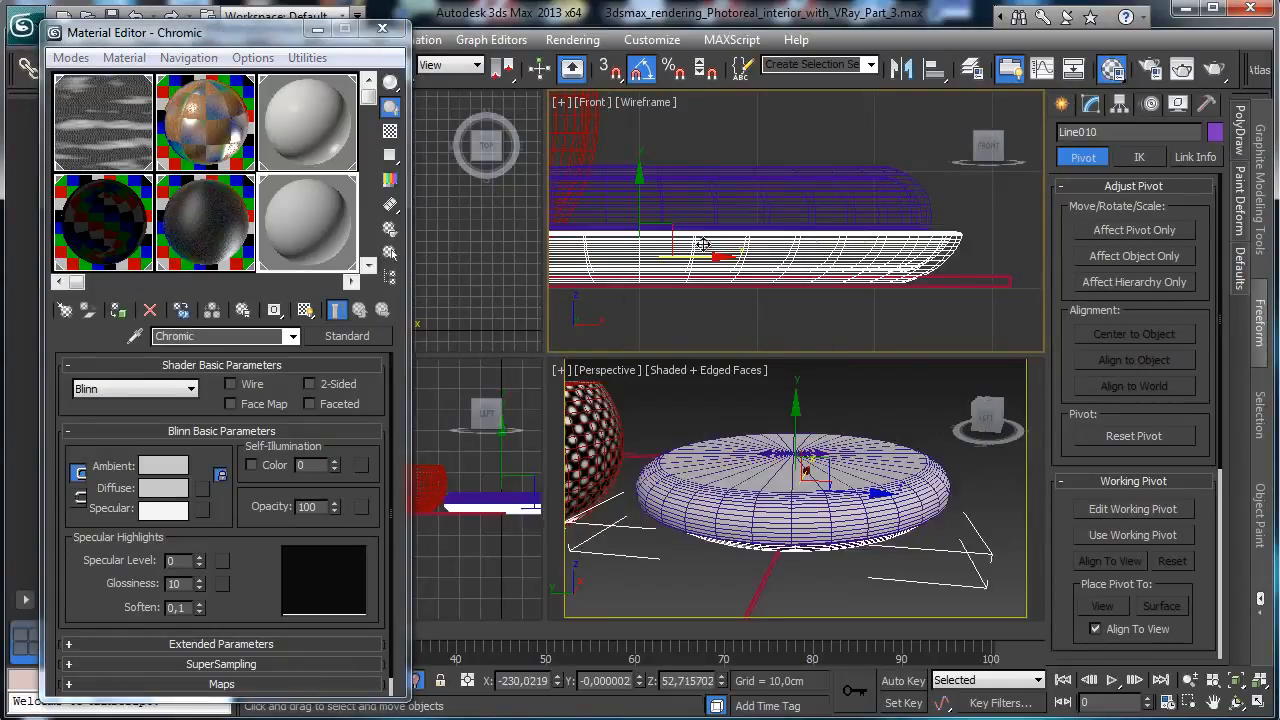
left_click(112, 310)
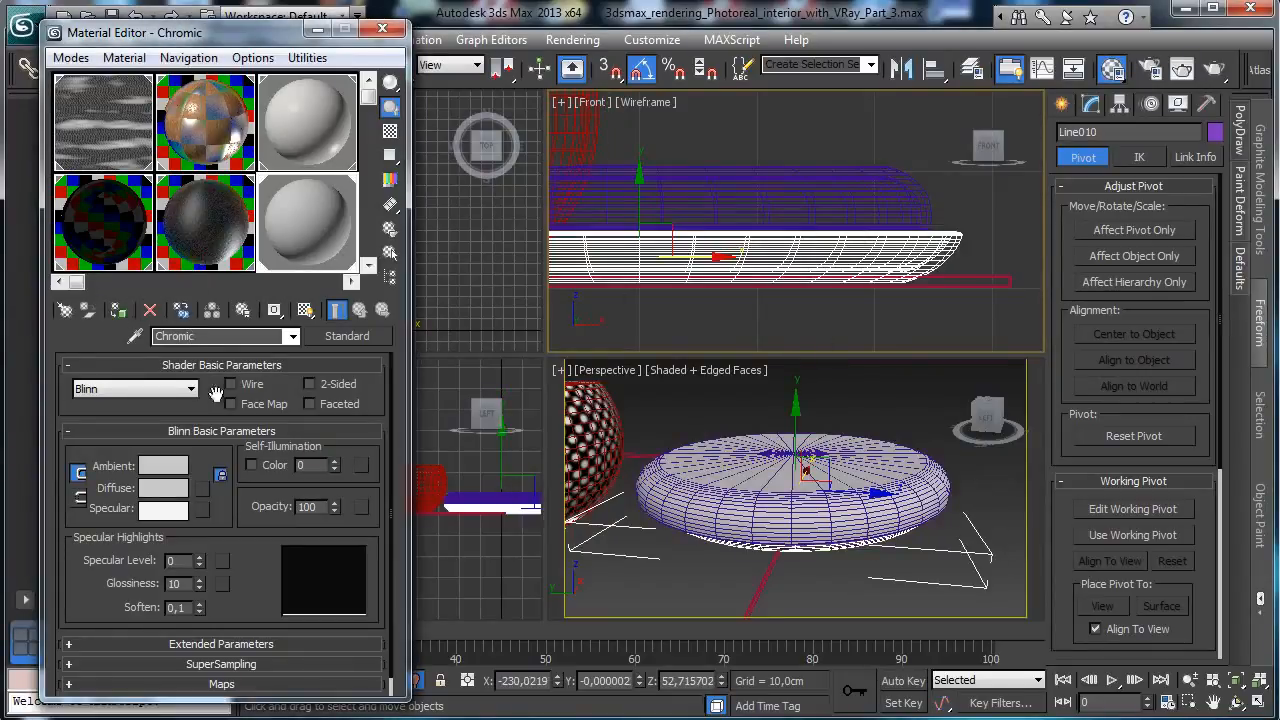
Change the Chromic material's type from Standard to VRayMtl
left_click(350, 339)
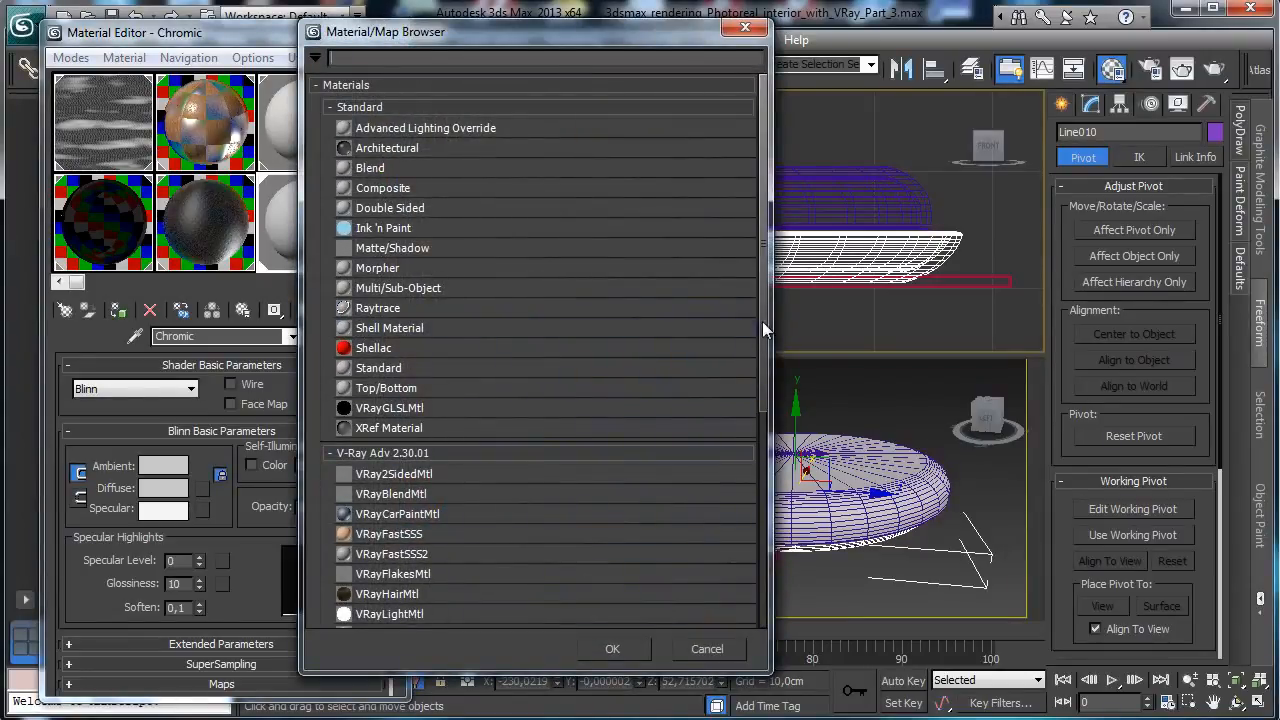
left_click_drag(762, 321, 762, 365)
double_click(380, 551)
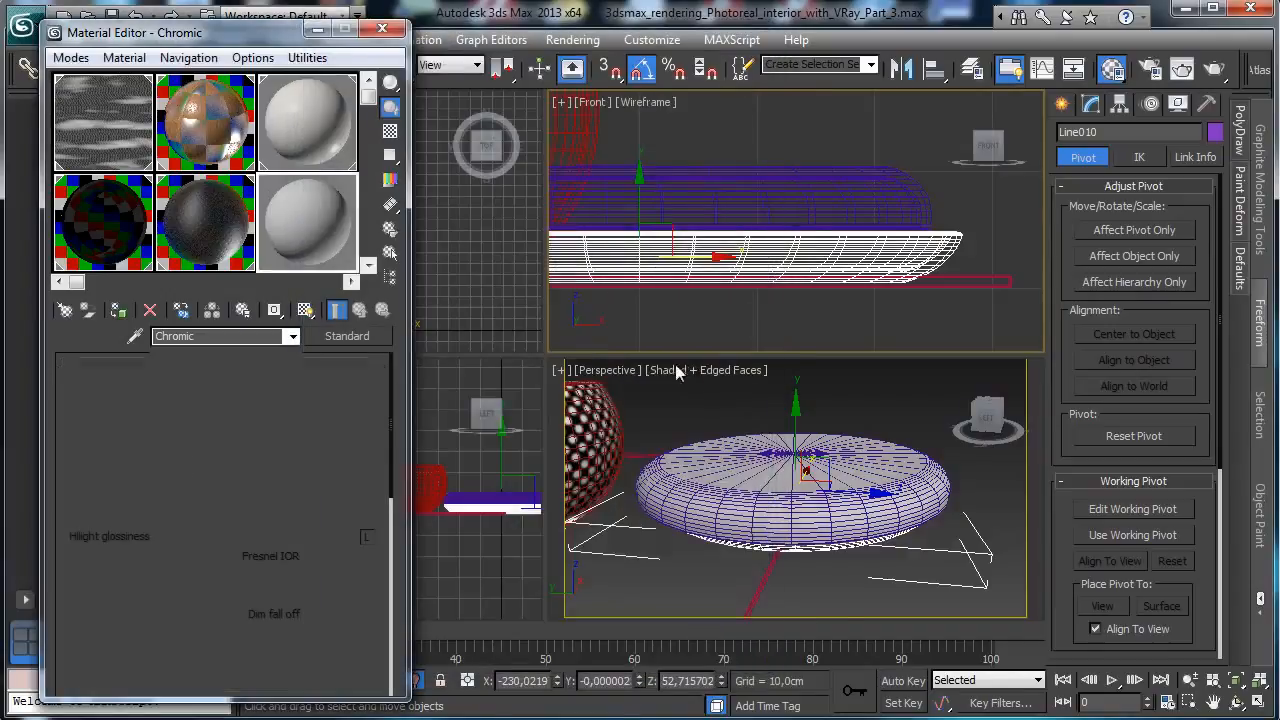
Switch the Perspective viewport to VRayPhysicalCamera001 and exit isolation to bring back the whole room
left_click(616, 370)
mouse_move(672, 393)
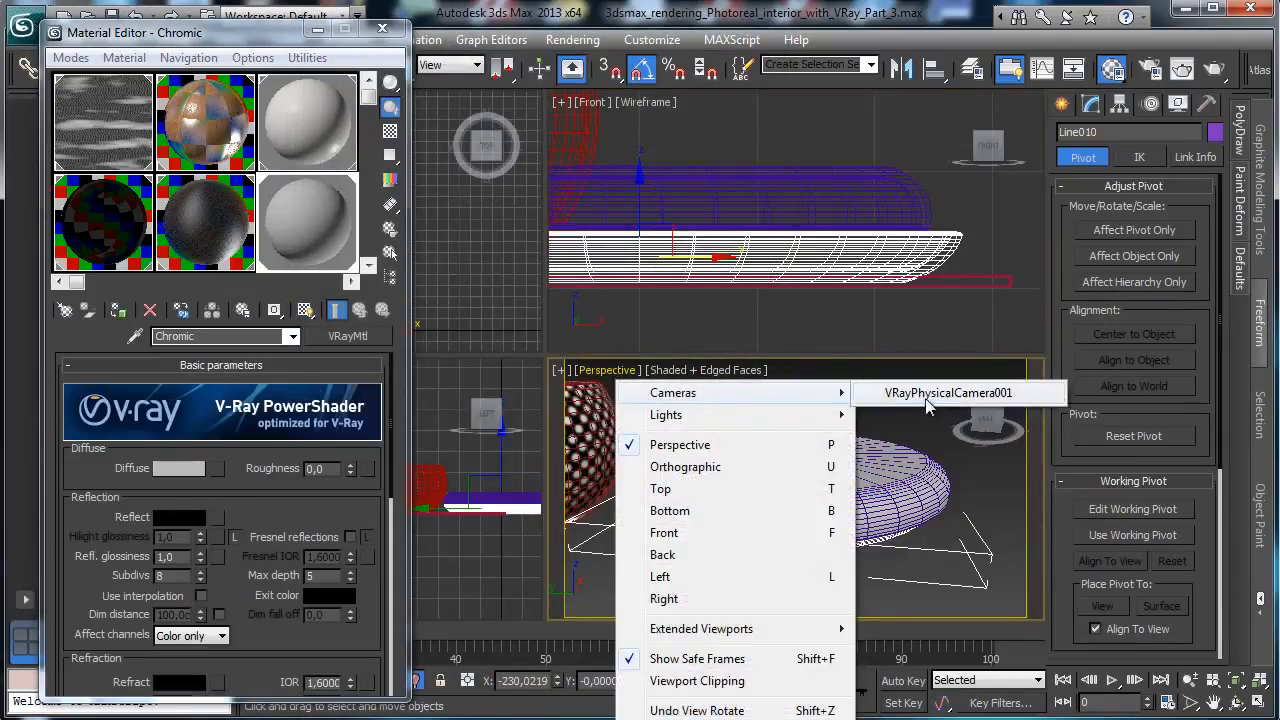
left_click(928, 395)
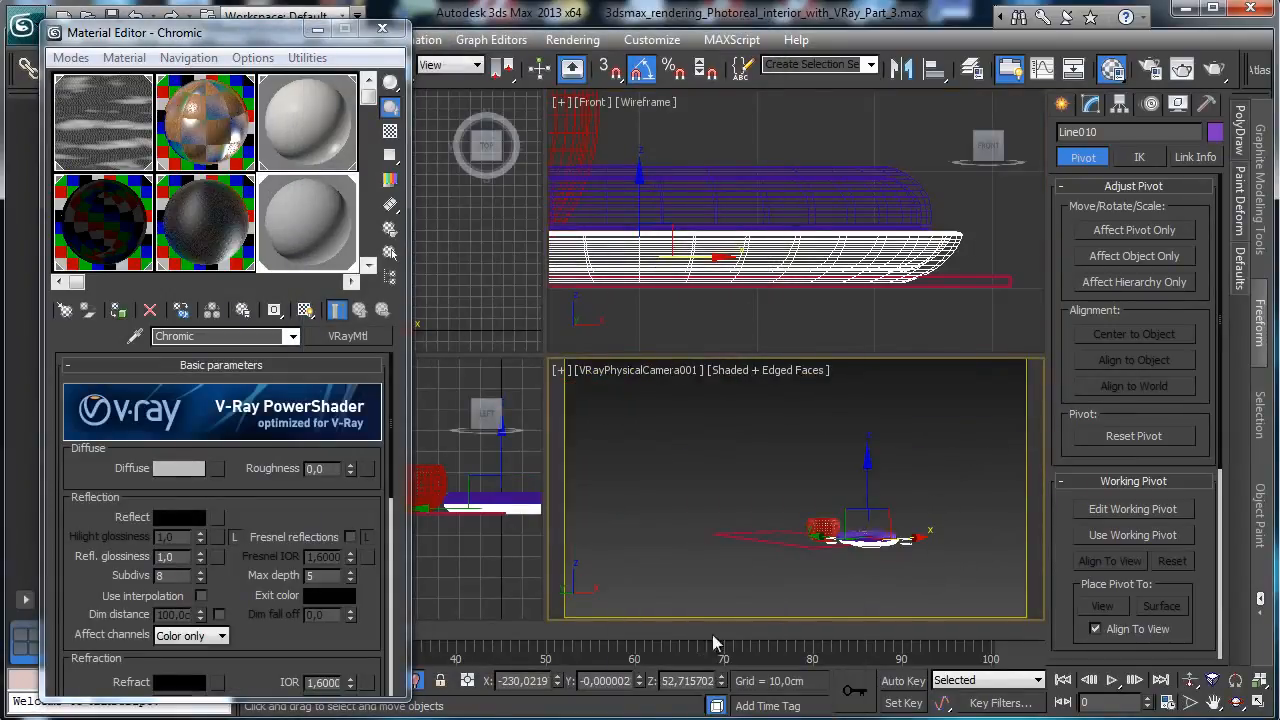
left_click(418, 680)
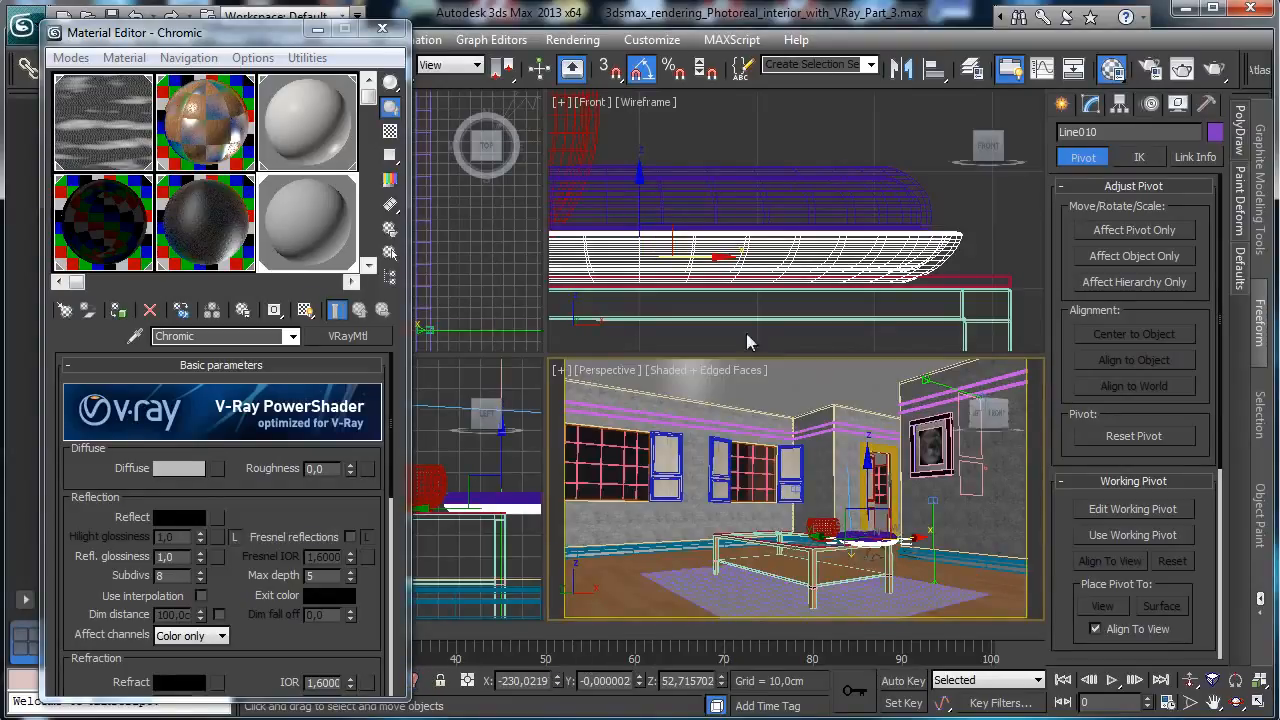
Set the Chromic material's diffuse color to black, enable Fresnel reflections, and set the refraction IOR to 8
left_click(179, 468)
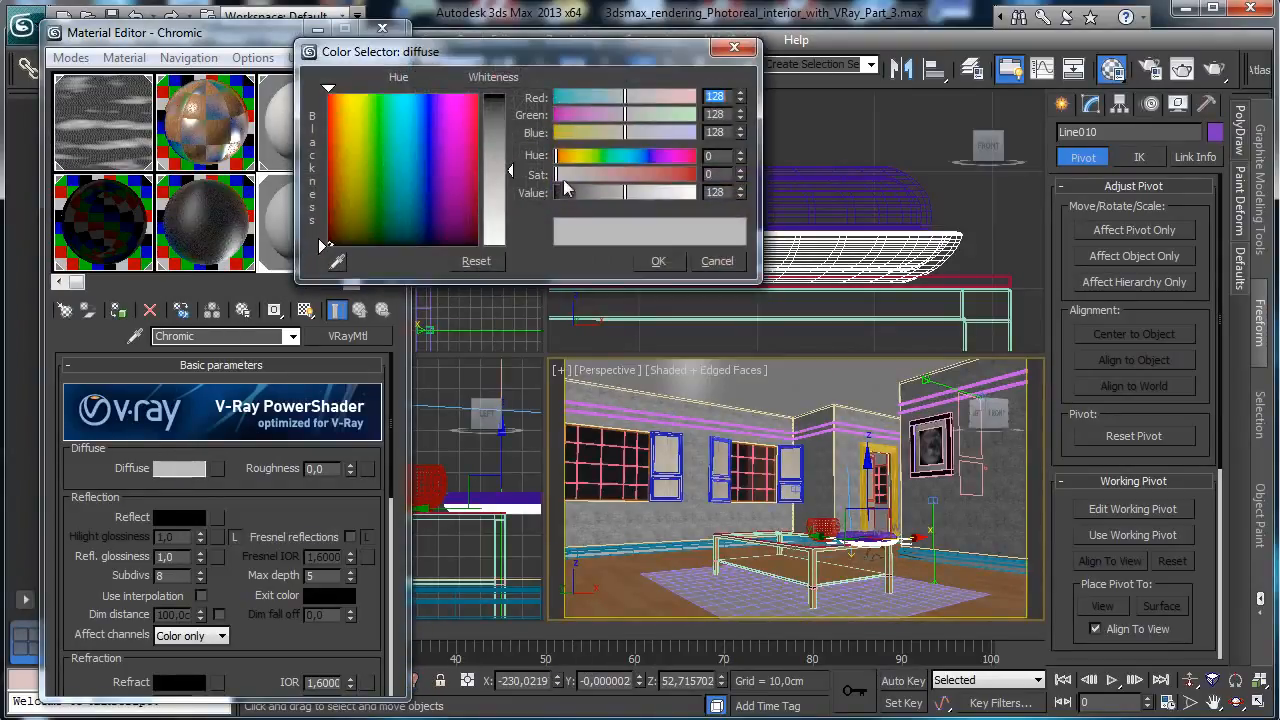
left_click_drag(690, 216, 555, 216)
left_click(657, 258)
left_click(350, 537)
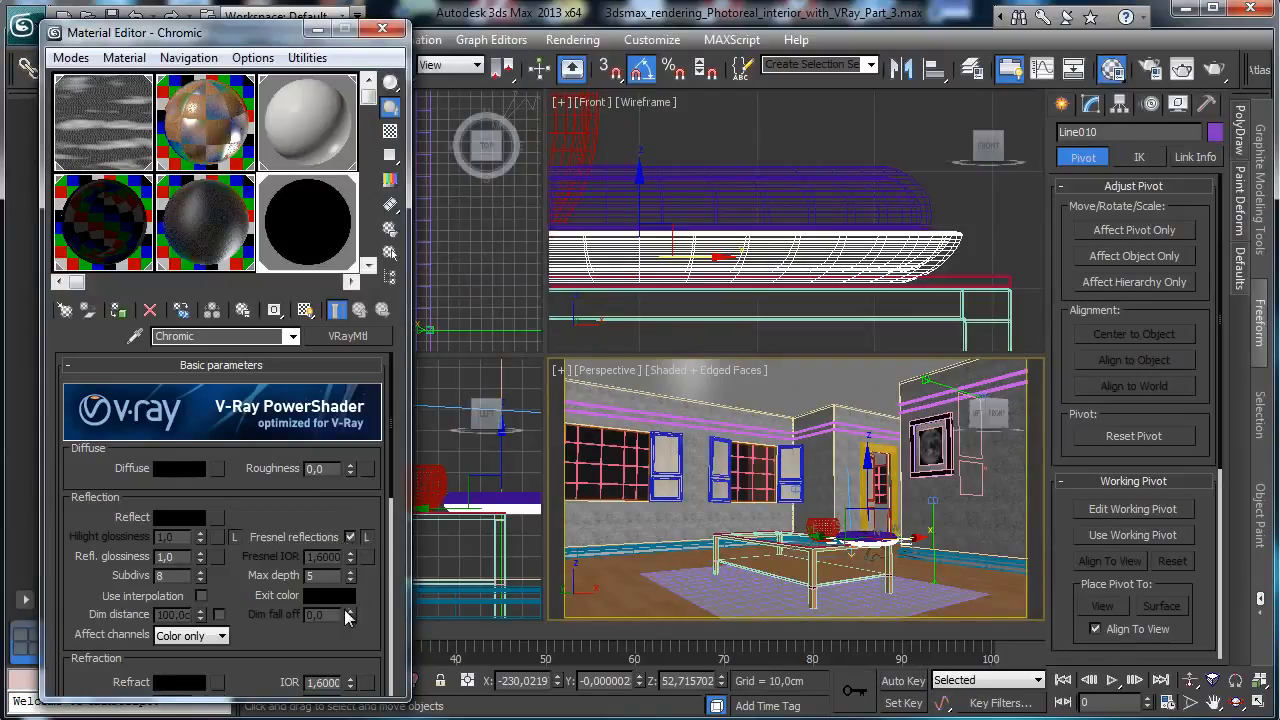
scroll(325, 628, "down", 2)
type("8")
key("Return")
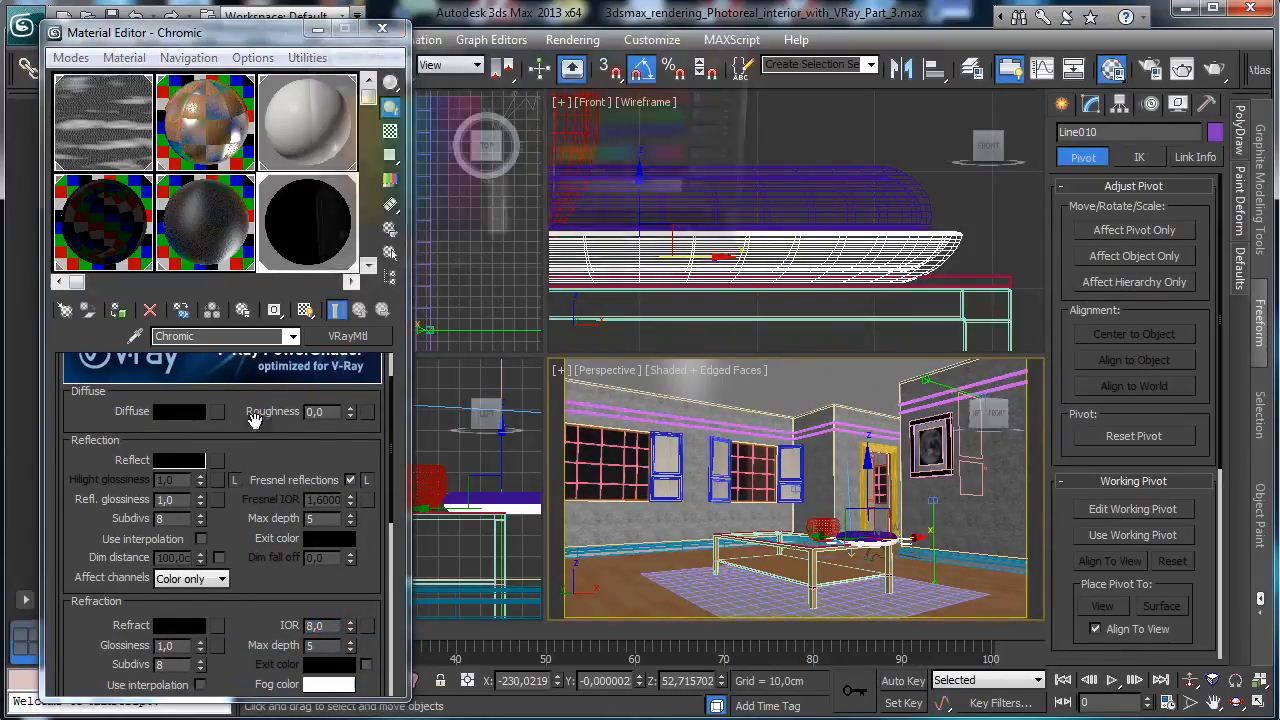
Set the Chromic material's reflect color to nearly white and its reflection glossiness to 0,8
left_click(178, 460)
left_click_drag(502, 161, 510, 214)
left_click(672, 261)
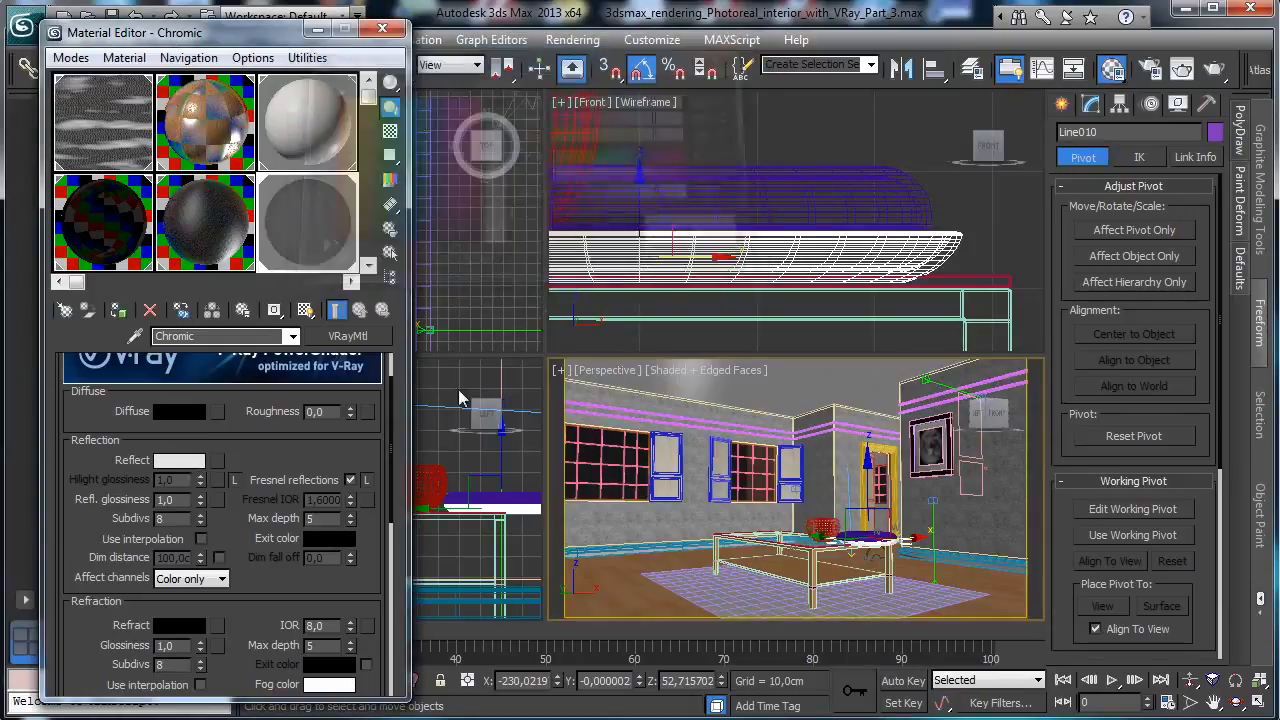
scroll(203, 513, "up", 1)
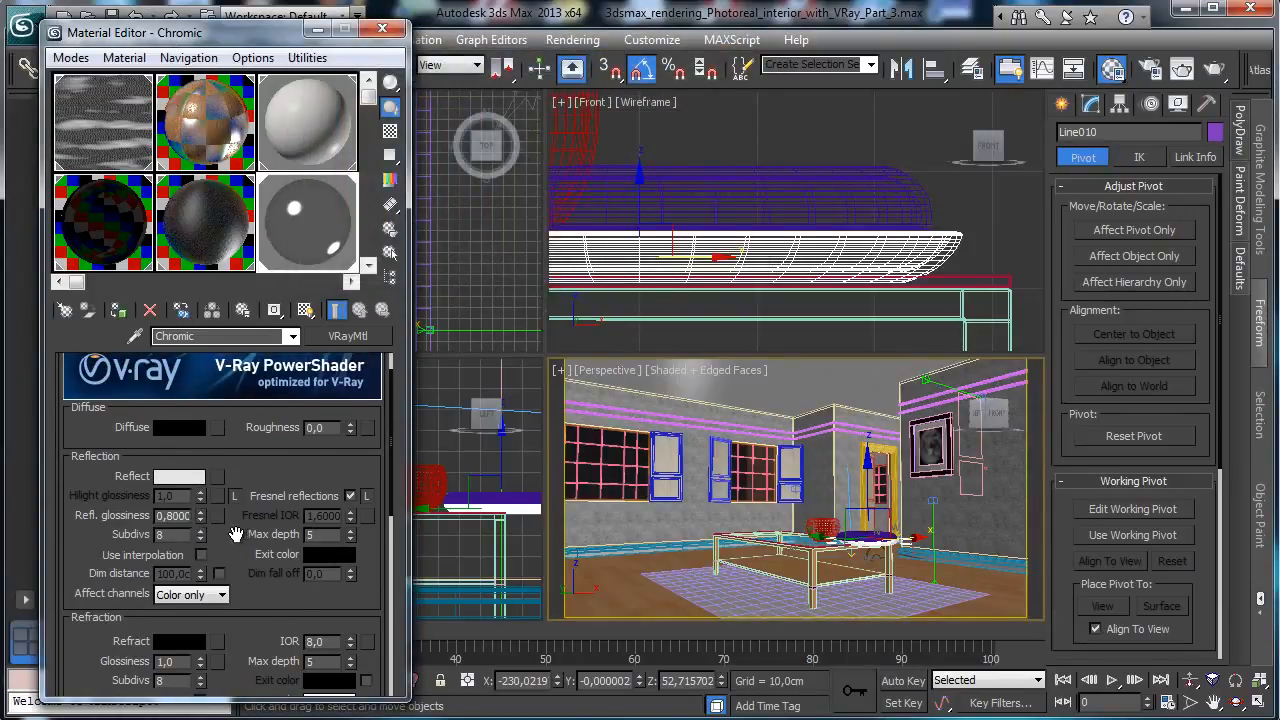
Set the BRDF anisotropy of the Chromic material to -0,5
scroll(235, 535, "down", 5)
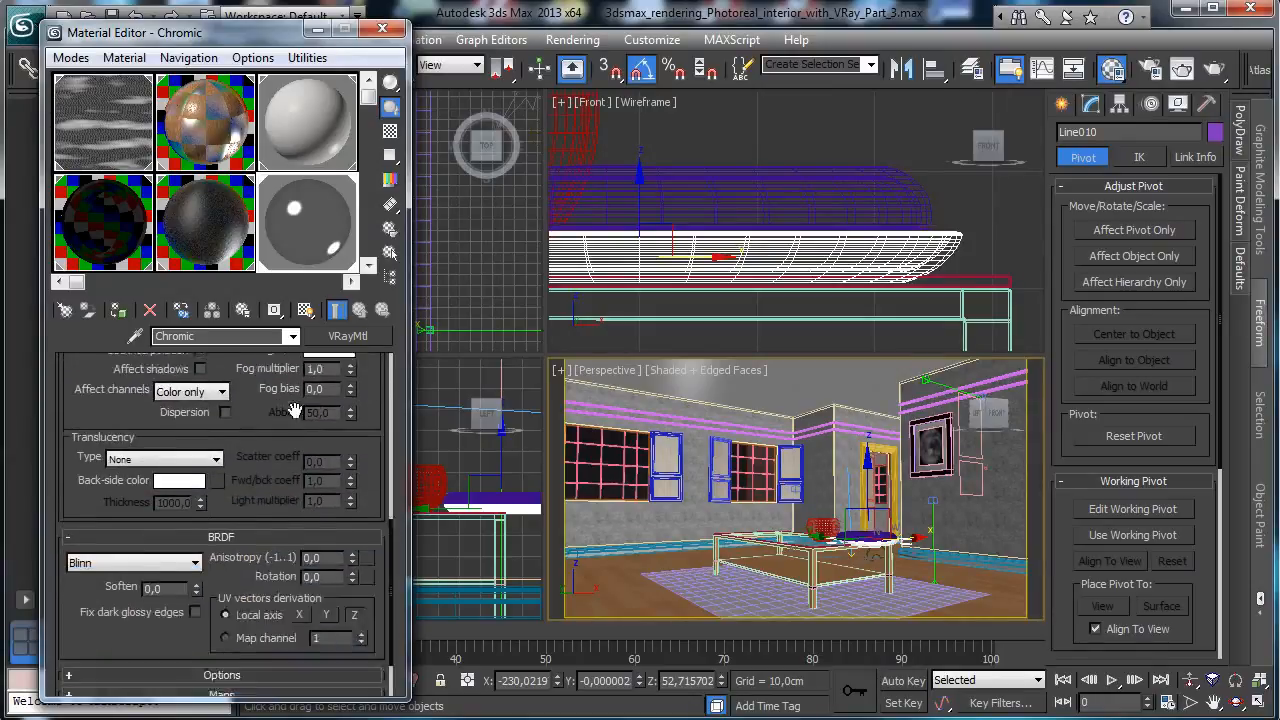
scroll(300, 408, "down", 1)
left_click(352, 508)
left_click(352, 508)
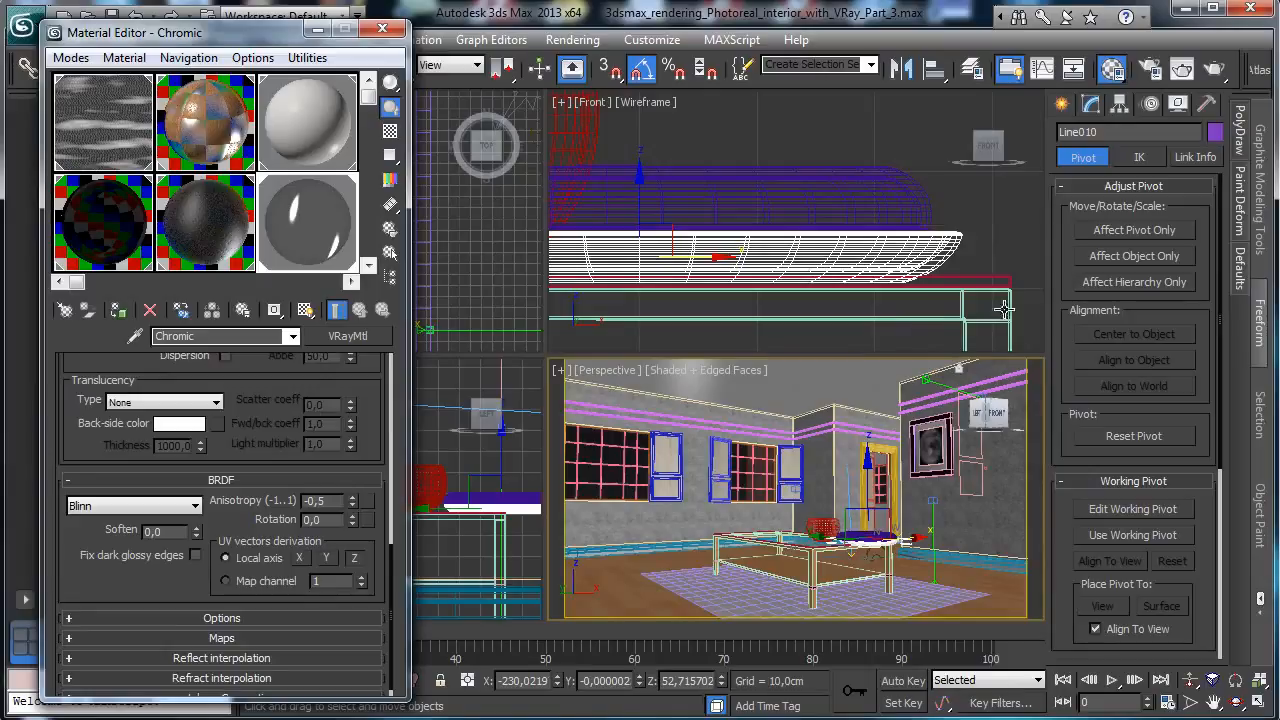
Show the scene through VRayPhysicalCamera001 and render the region around the bowl and plates in the V-Ray frame buffer
left_click(610, 370)
mouse_move(694, 394)
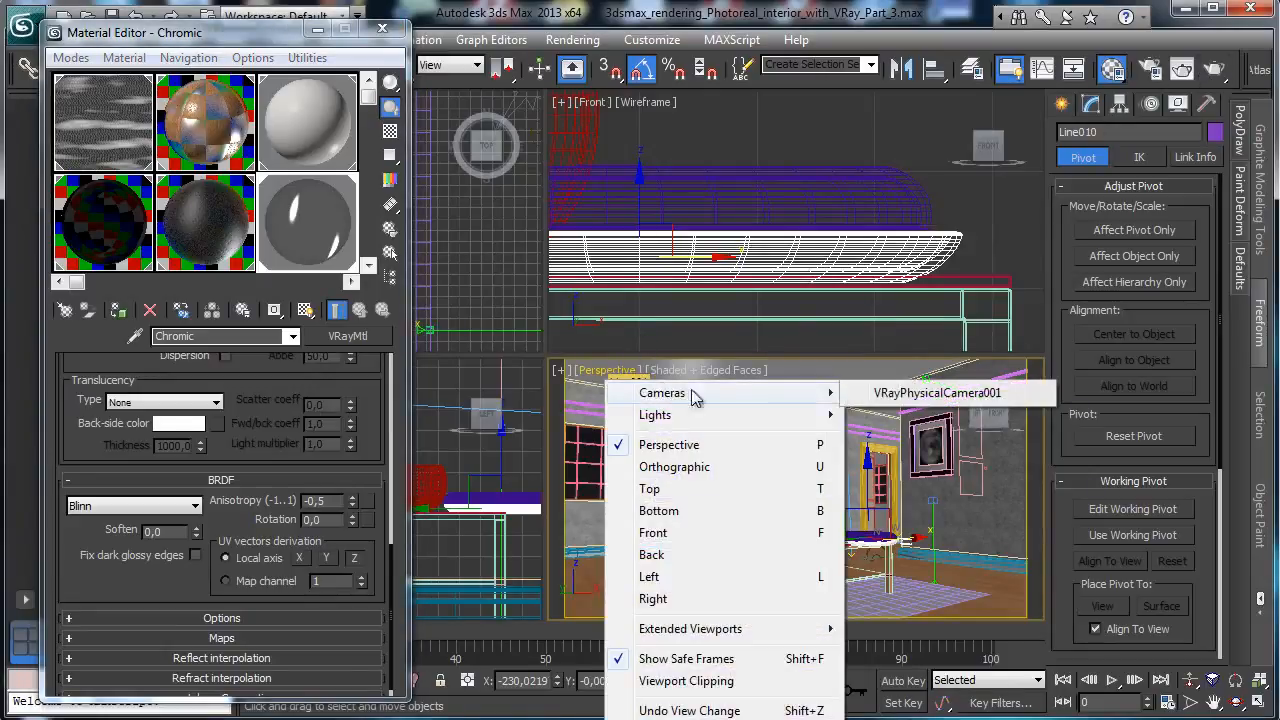
left_click(900, 395)
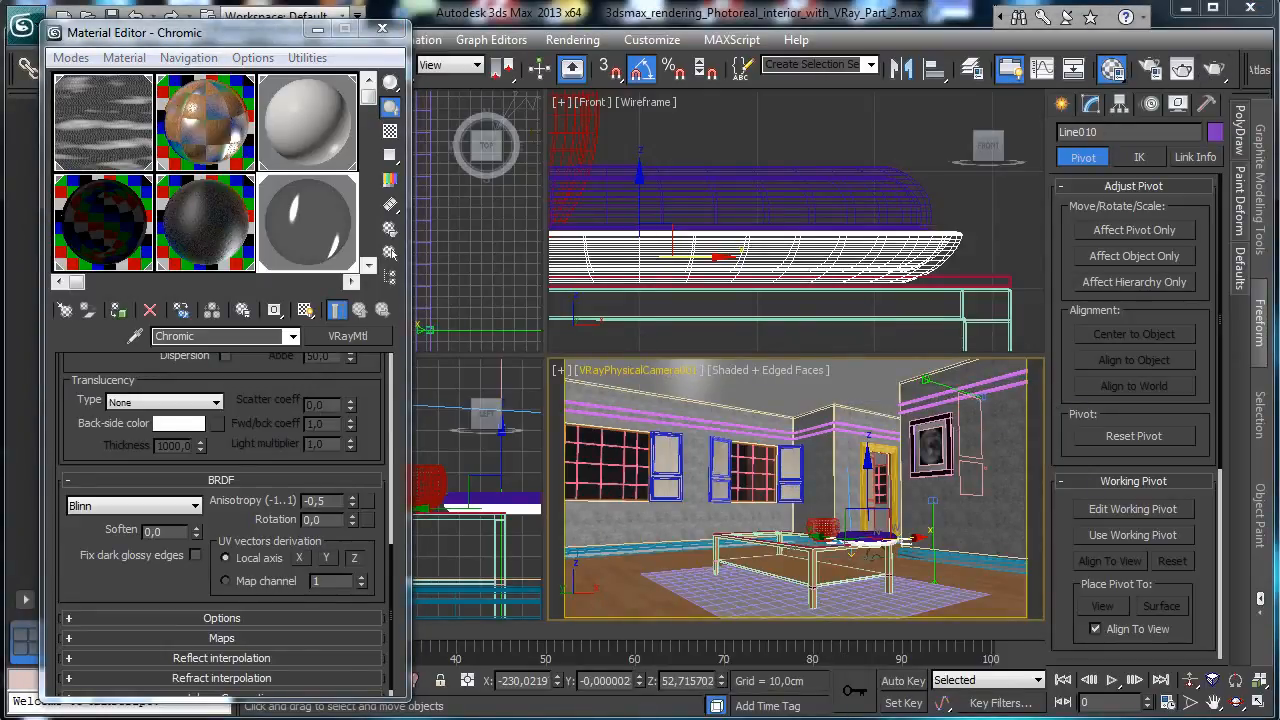
key("shift+q")
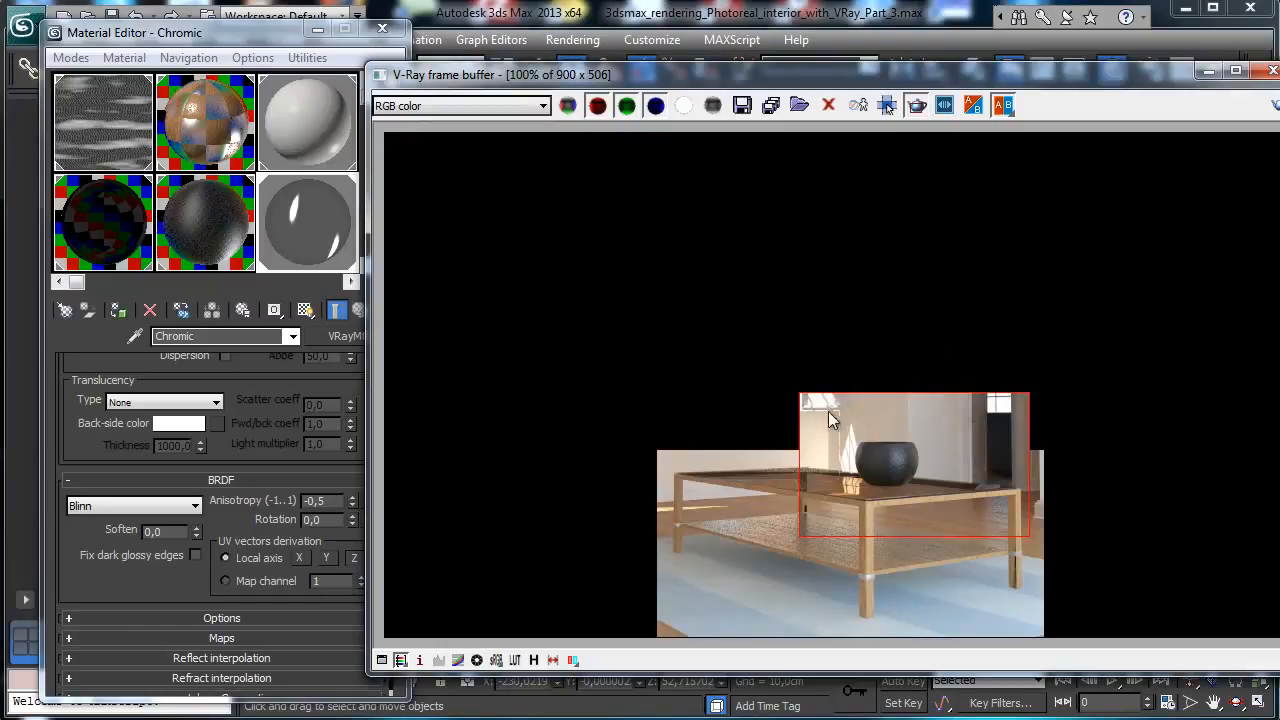
left_click(1277, 106)
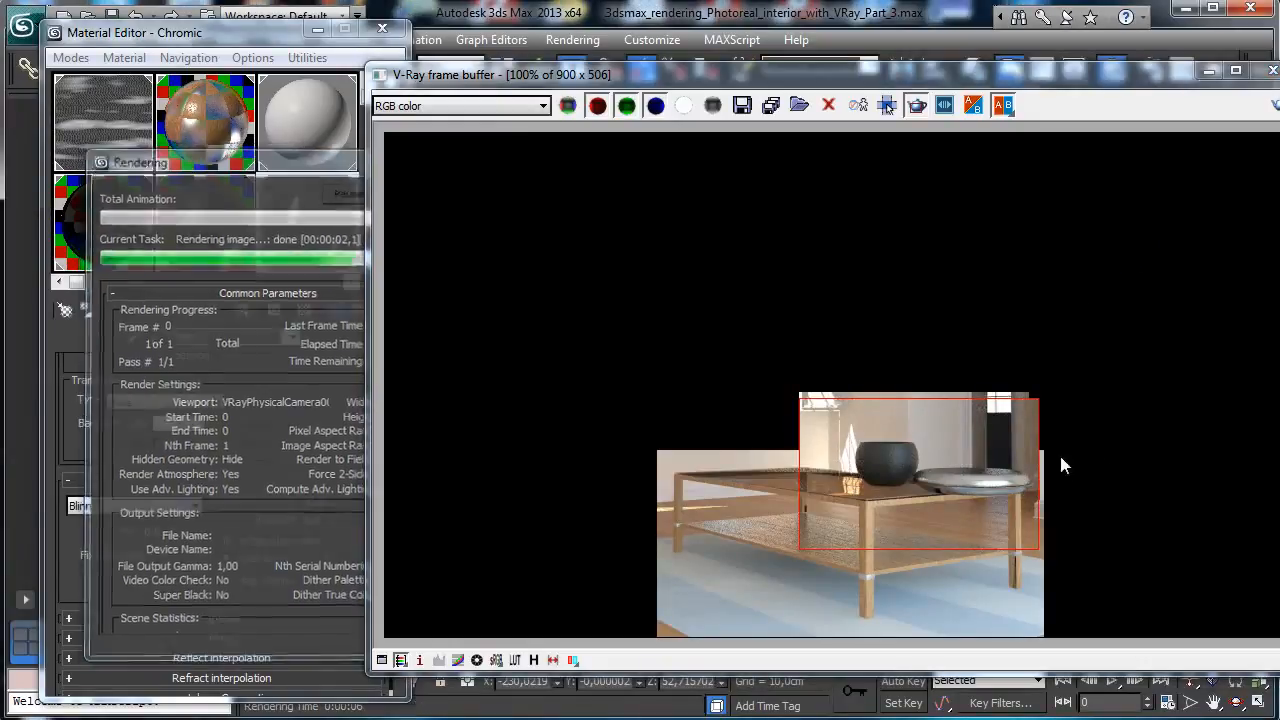
Set the Chromic material's reflection glossiness to 0,92 and render the region again
mouse_move(255, 450)
left_mouse_down()
mouse_move(192, 670)
mouse_move(224, 555)
left_mouse_up()
double_click(171, 469)
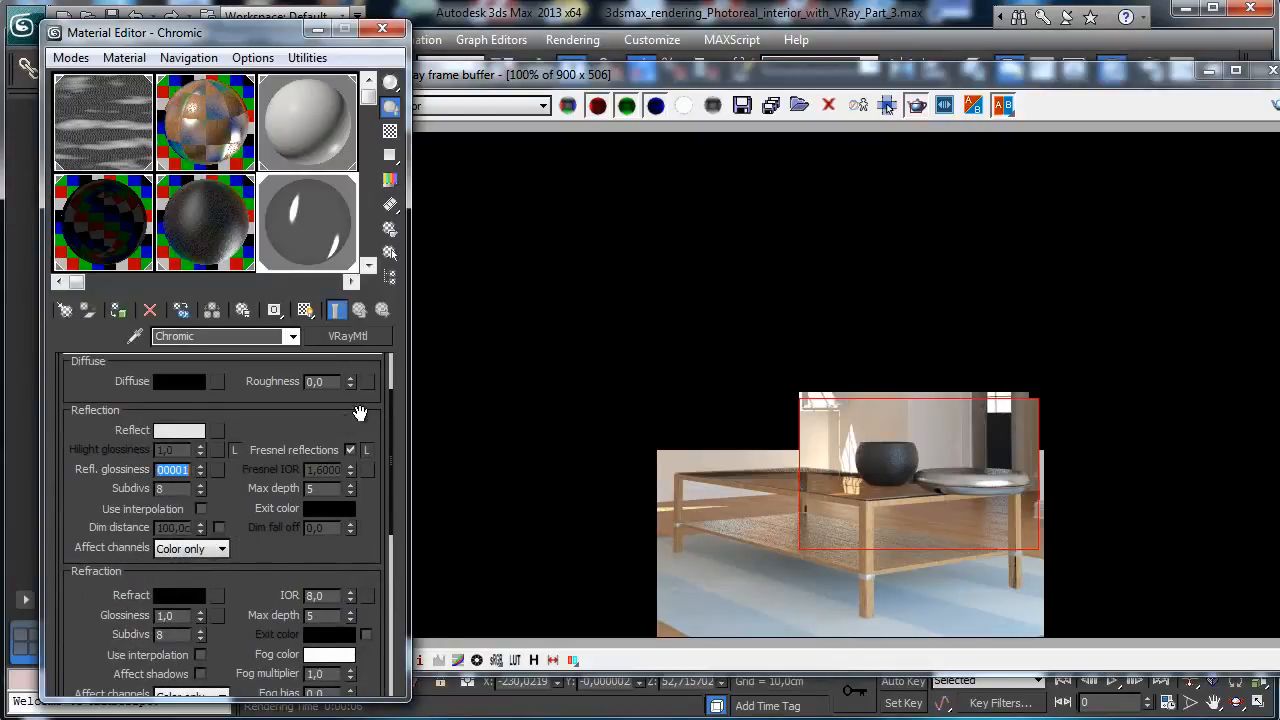
type("0,92")
key("Return")
left_click(1276, 107)
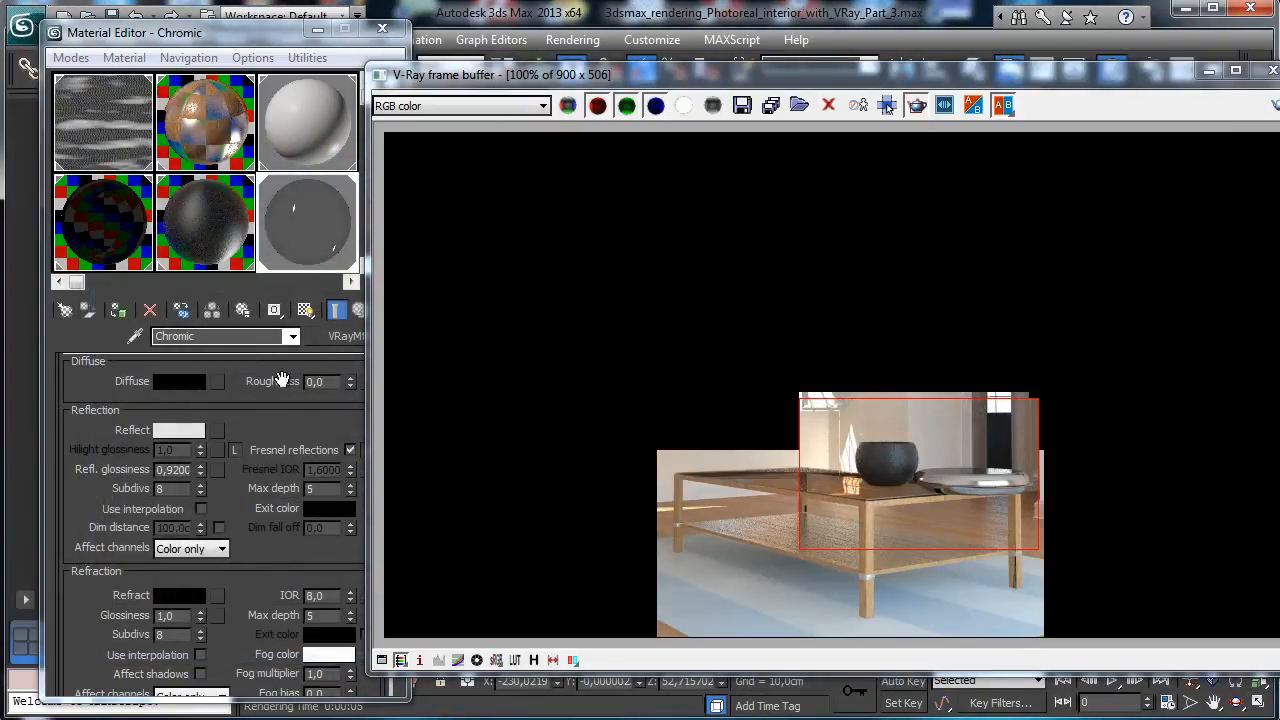
Set the Chromic material's reflection glossiness to 0,98, render the region again, and put away the frame buffer and Material Editor
left_click(283, 381)
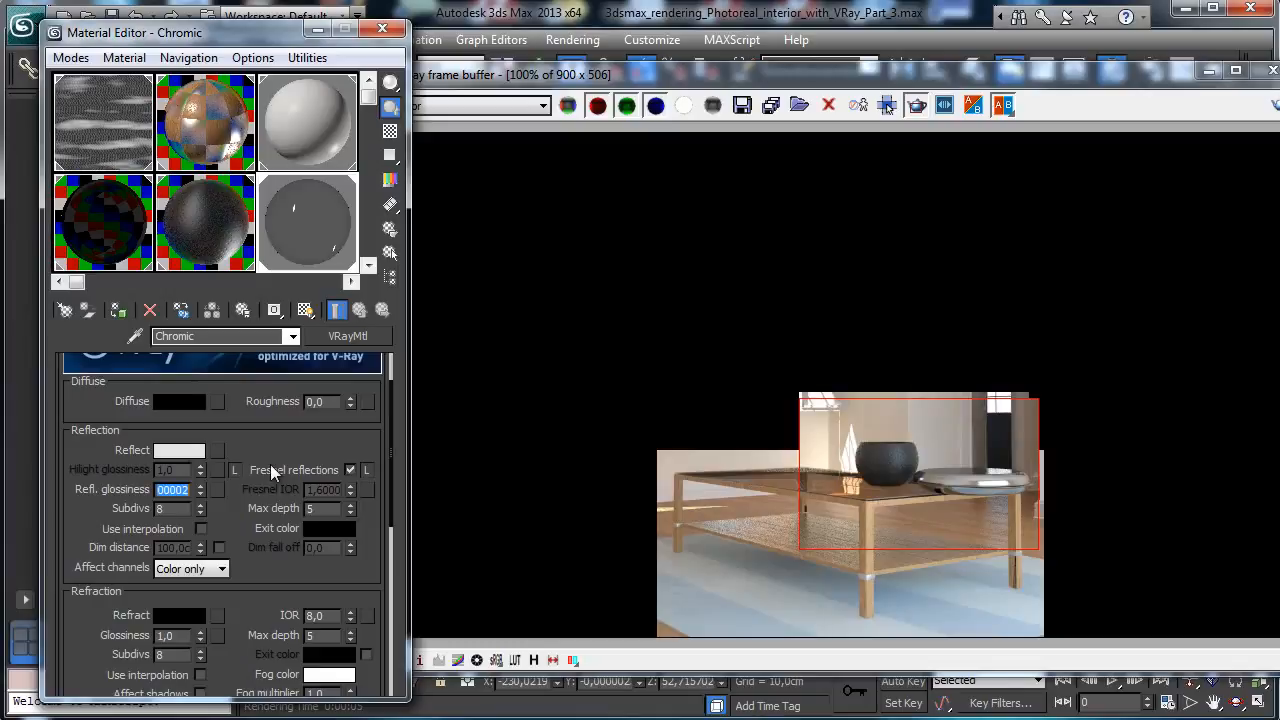
type("0,98")
key("Return")
left_click(1276, 105)
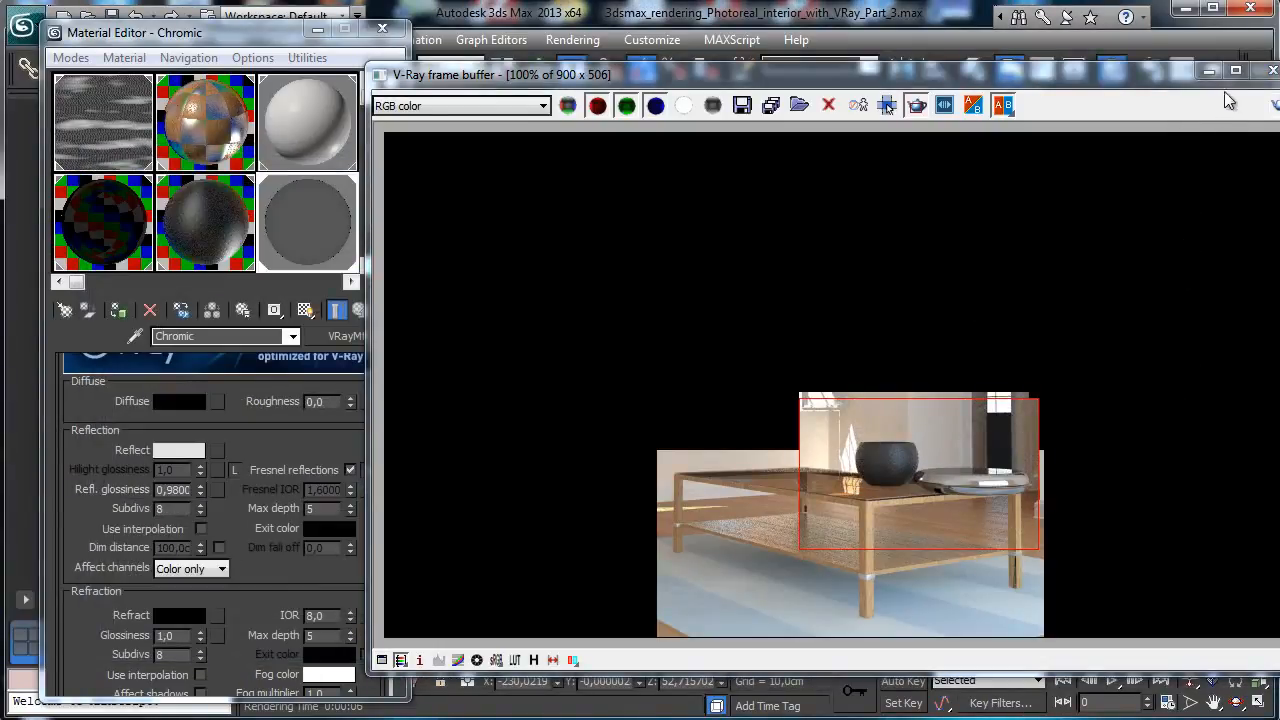
left_click(1209, 70)
left_click(382, 27)
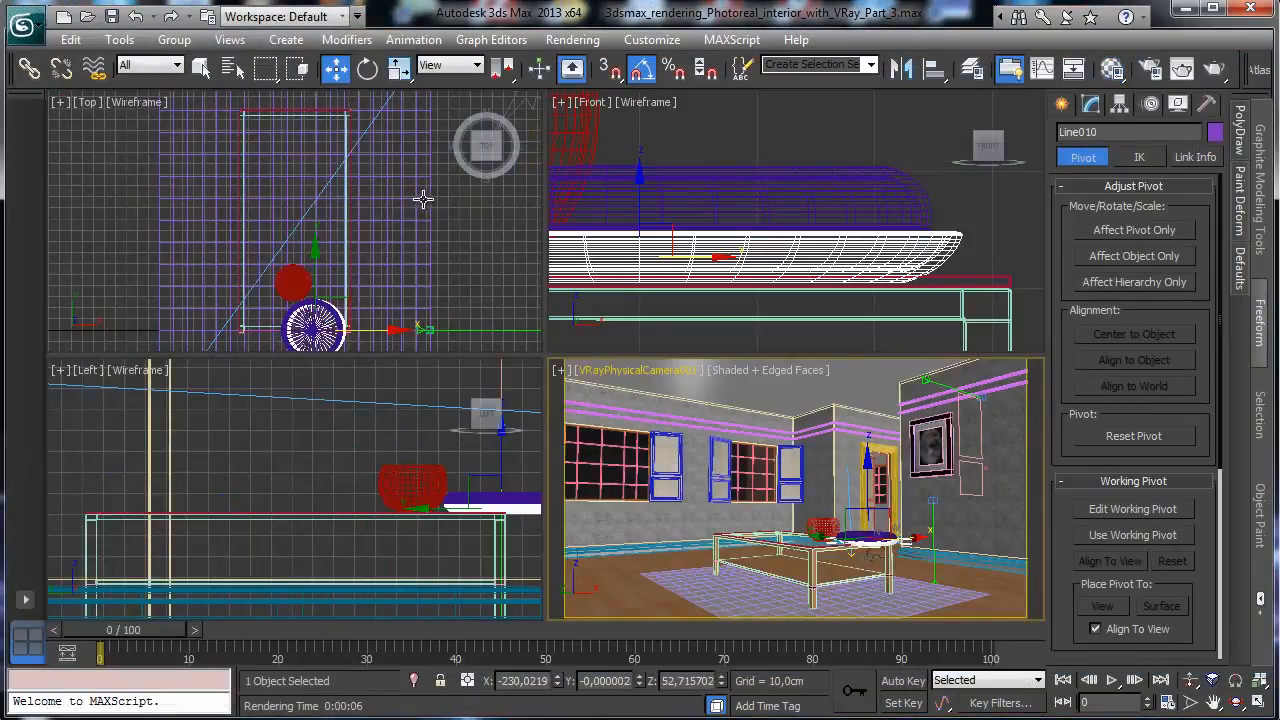
Select both plates and raise them slightly in the Front view so they rest on the tabletop
right_click(422, 200)
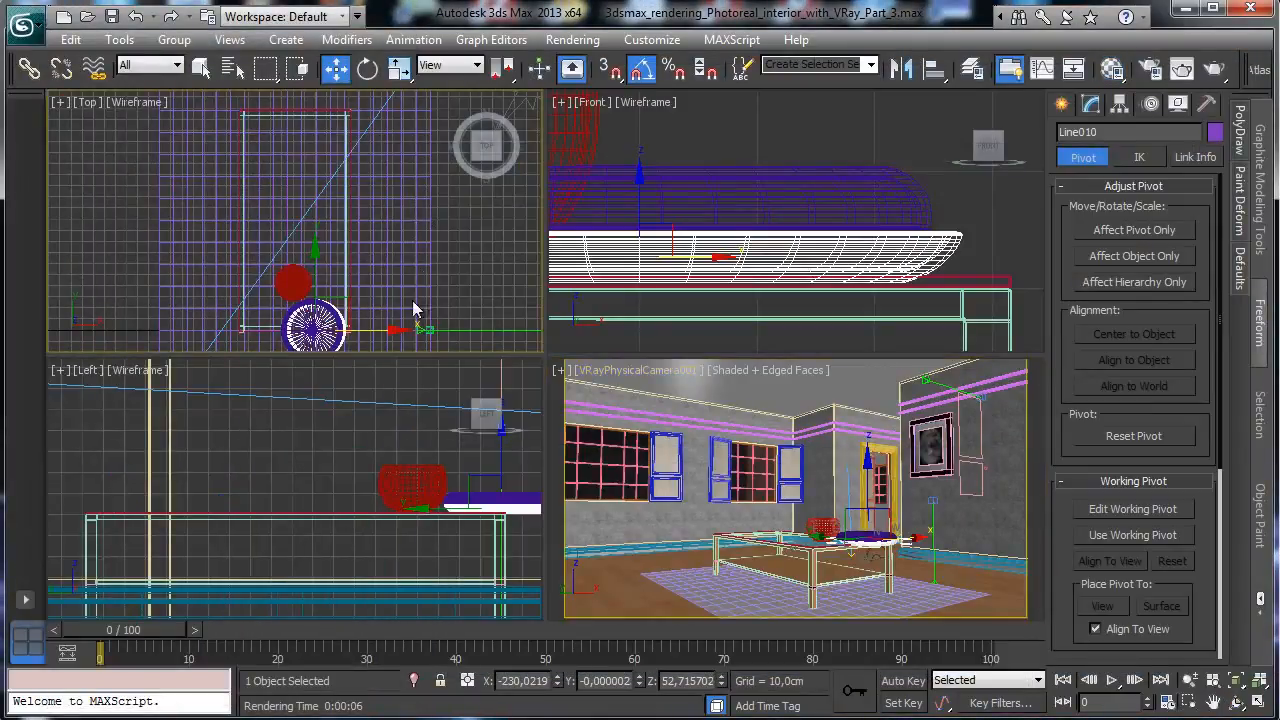
left_click(898, 194, "ctrl")
left_click_drag(631, 170, 630, 163)
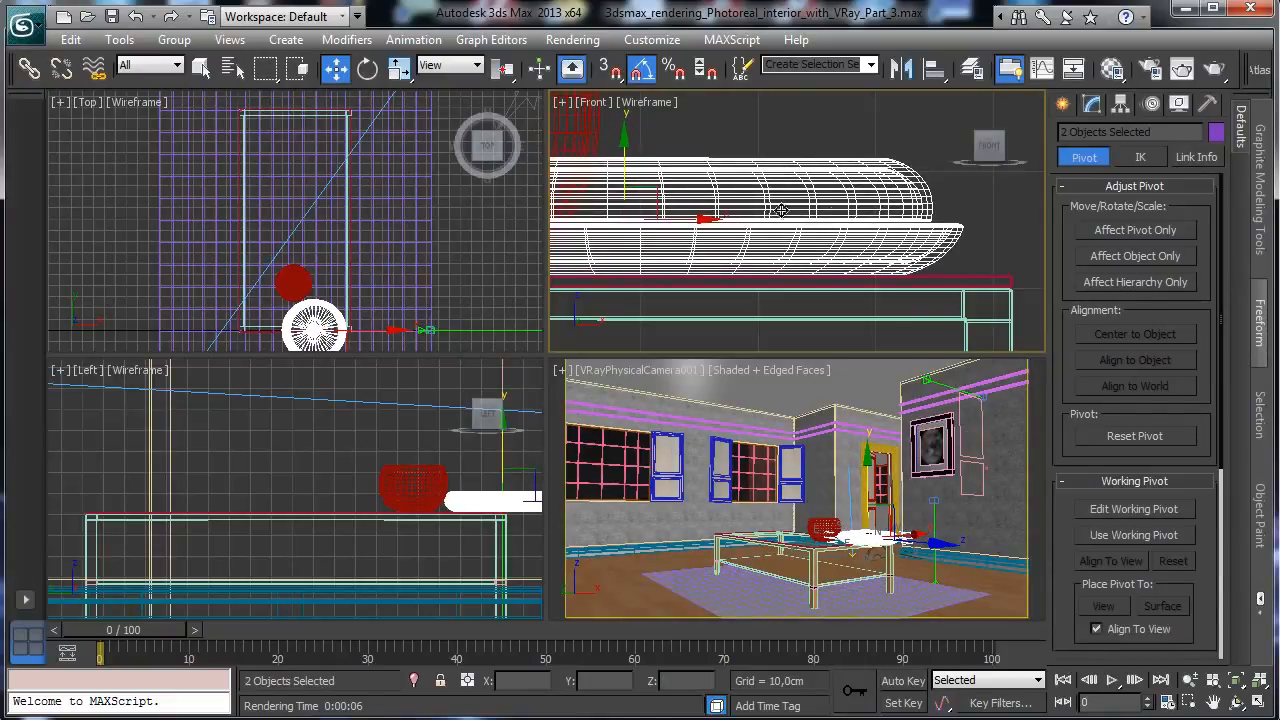
Scale both plates to 77% in X and Y and move them past the bowl to the opposite end of the table
left_click(404, 68)
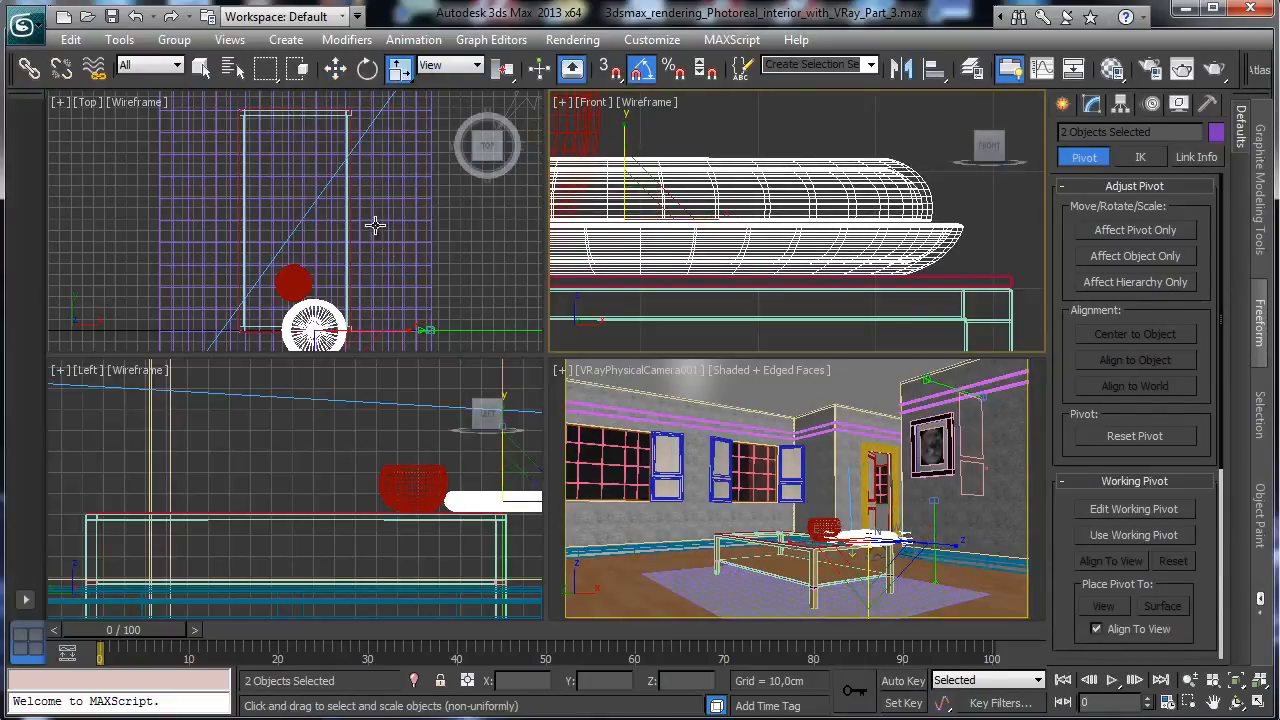
right_click(375, 226)
left_click_drag(344, 300, 335, 344)
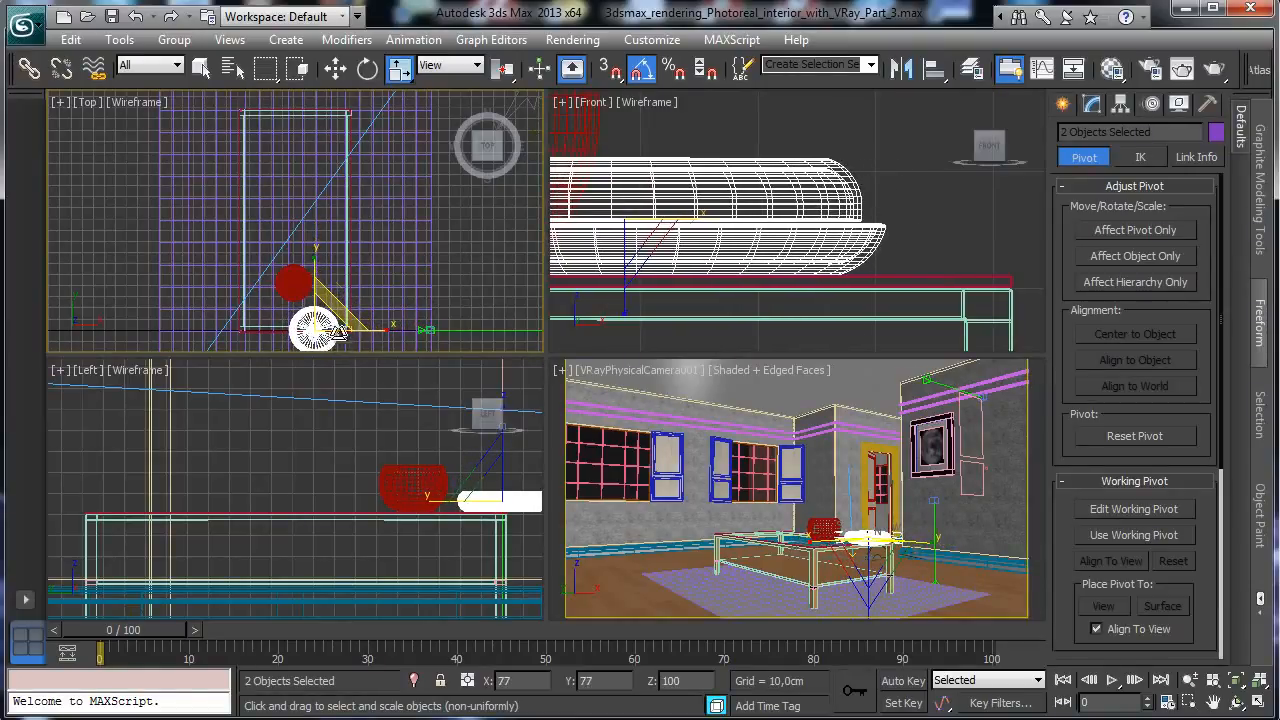
key("w")
key("ctrl+z")
left_click_drag(360, 270, 312, 129)
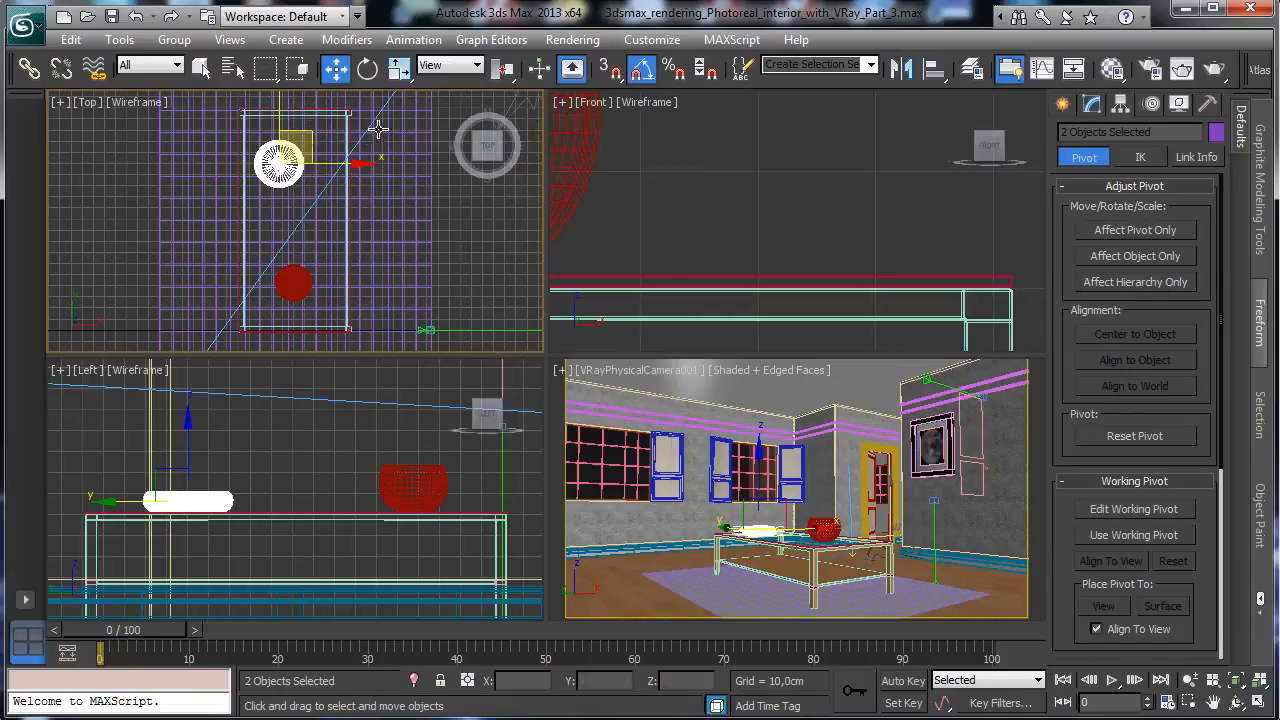
Maximize the camera viewport and turn off its edged faces display in preparation for rotating the plates
left_click(367, 69)
right_click(912, 487)
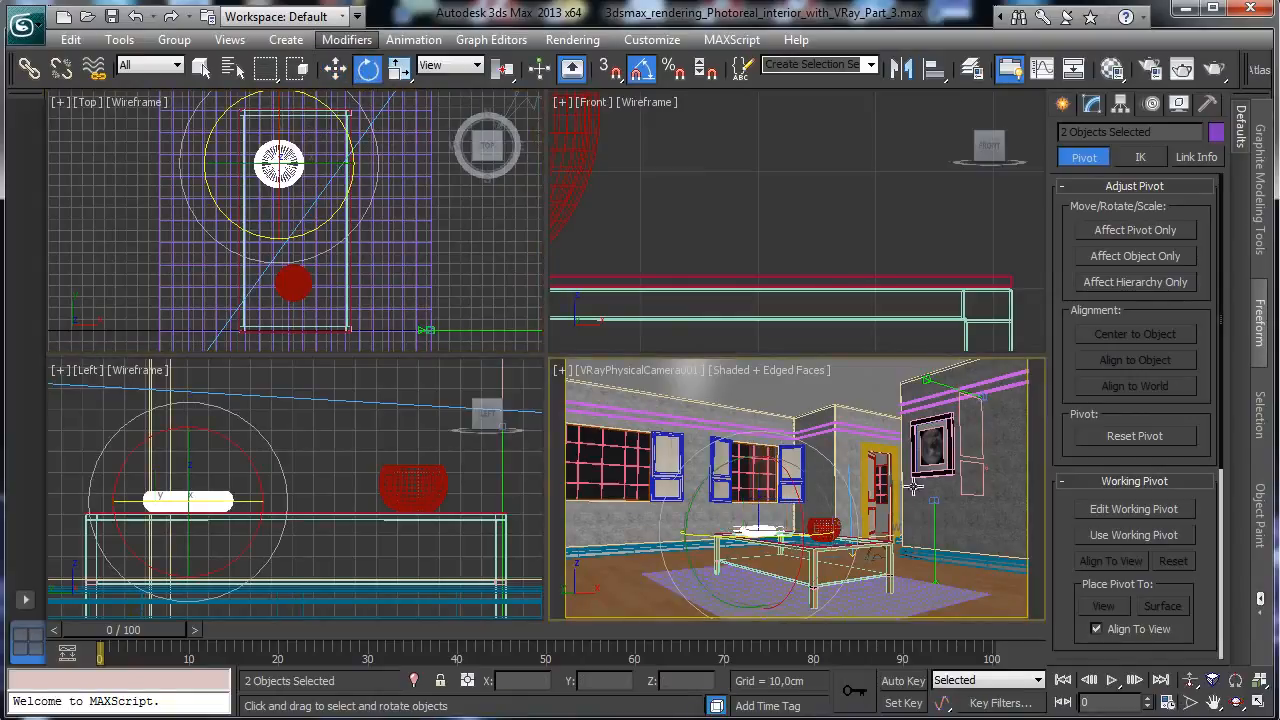
left_click(1258, 703)
left_click(290, 102)
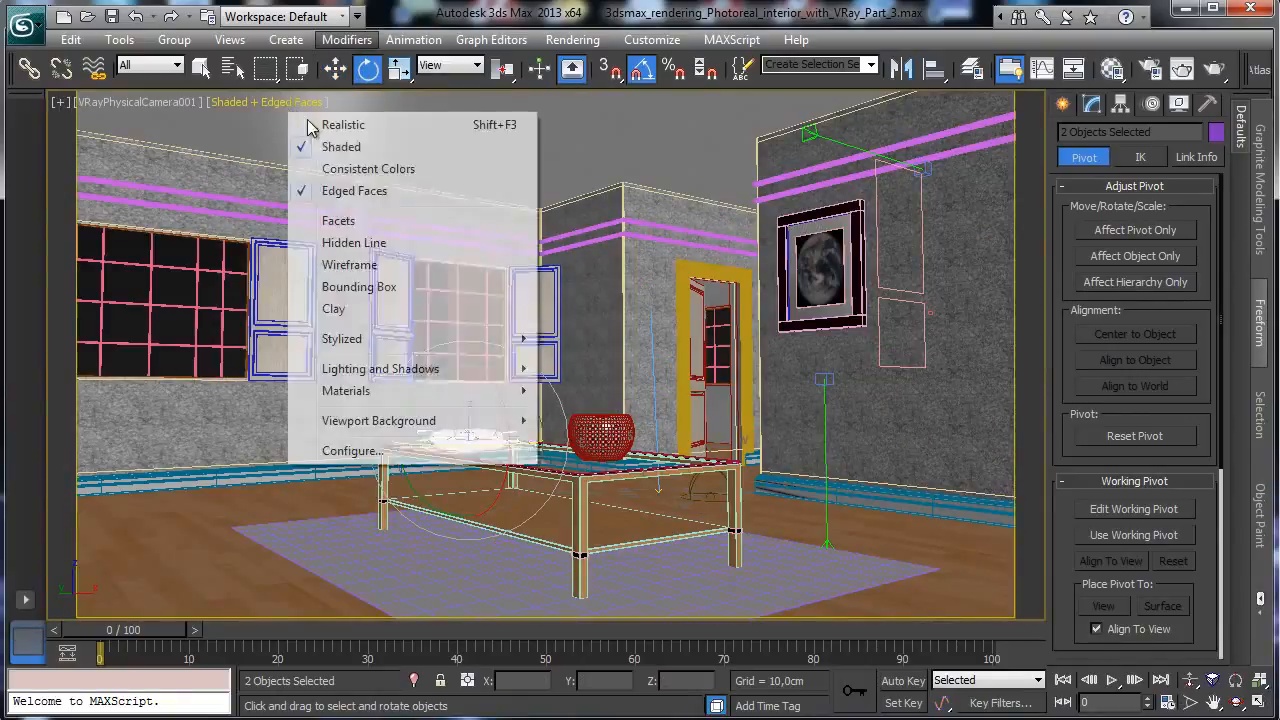
left_click(342, 190)
Rotate both plates -60° about the Z axis, save the scene, and return to the four-viewport layout
left_click_drag(500, 449, 424, 444)
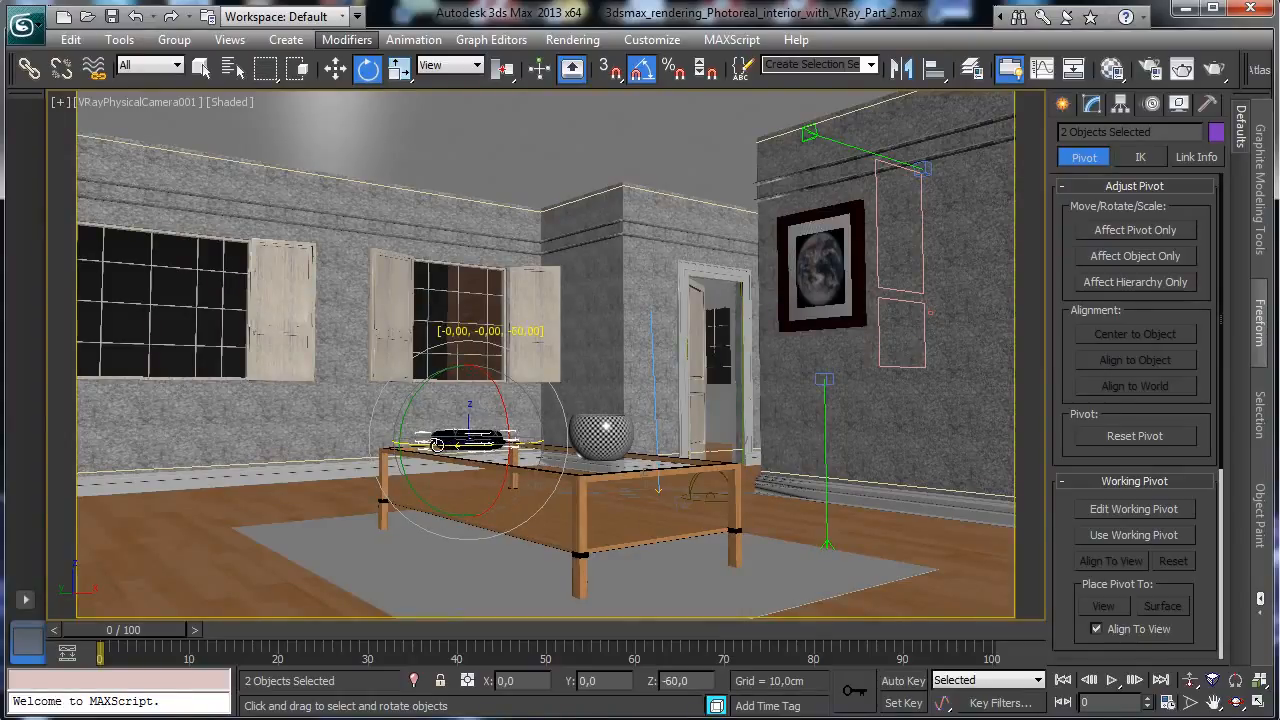
left_click(201, 67)
left_click(110, 18)
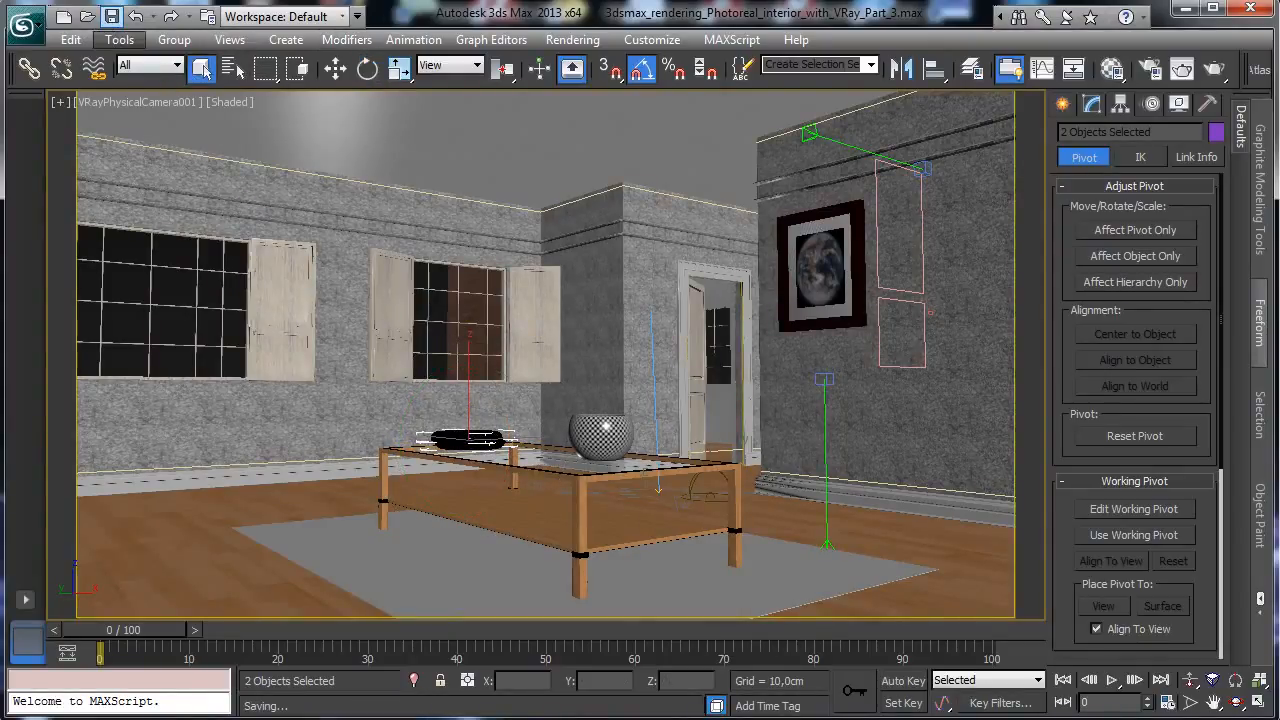
left_click(1259, 703)
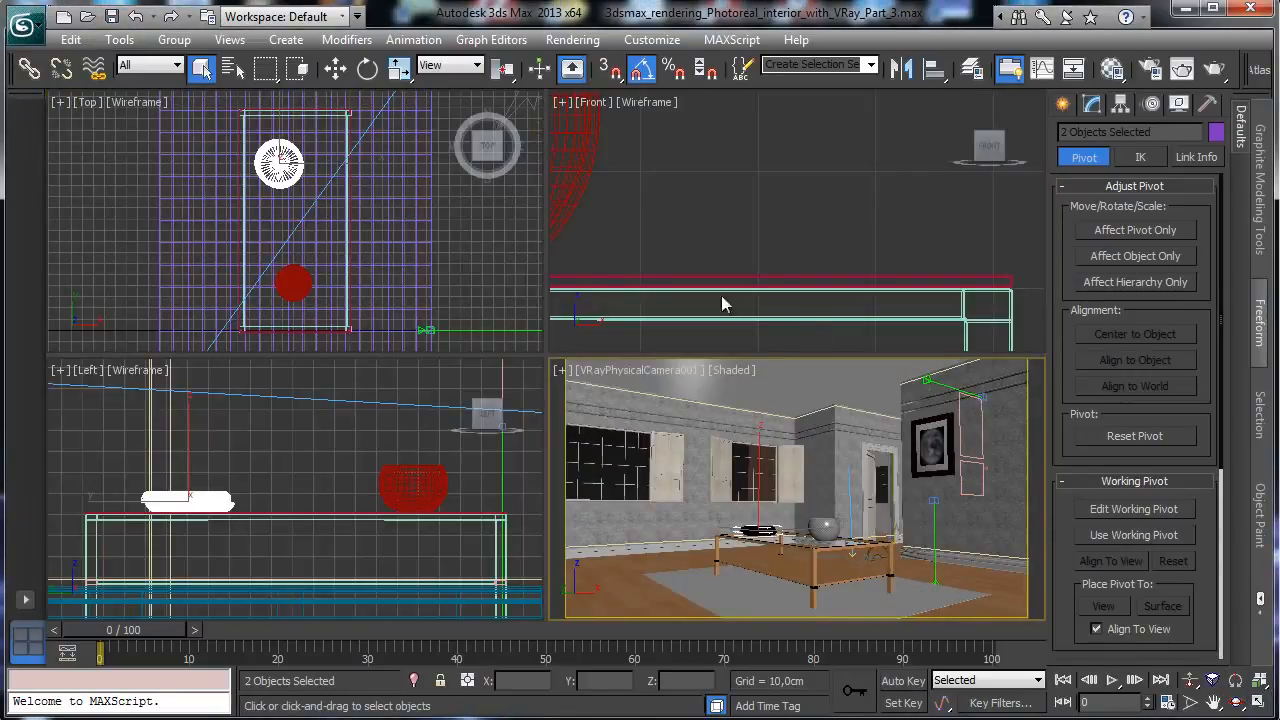
Draw an L-shaped Line profile in the Front view just above the tabletop, with a long base and a short upright wall
left_click(1062, 104)
left_click(1092, 135)
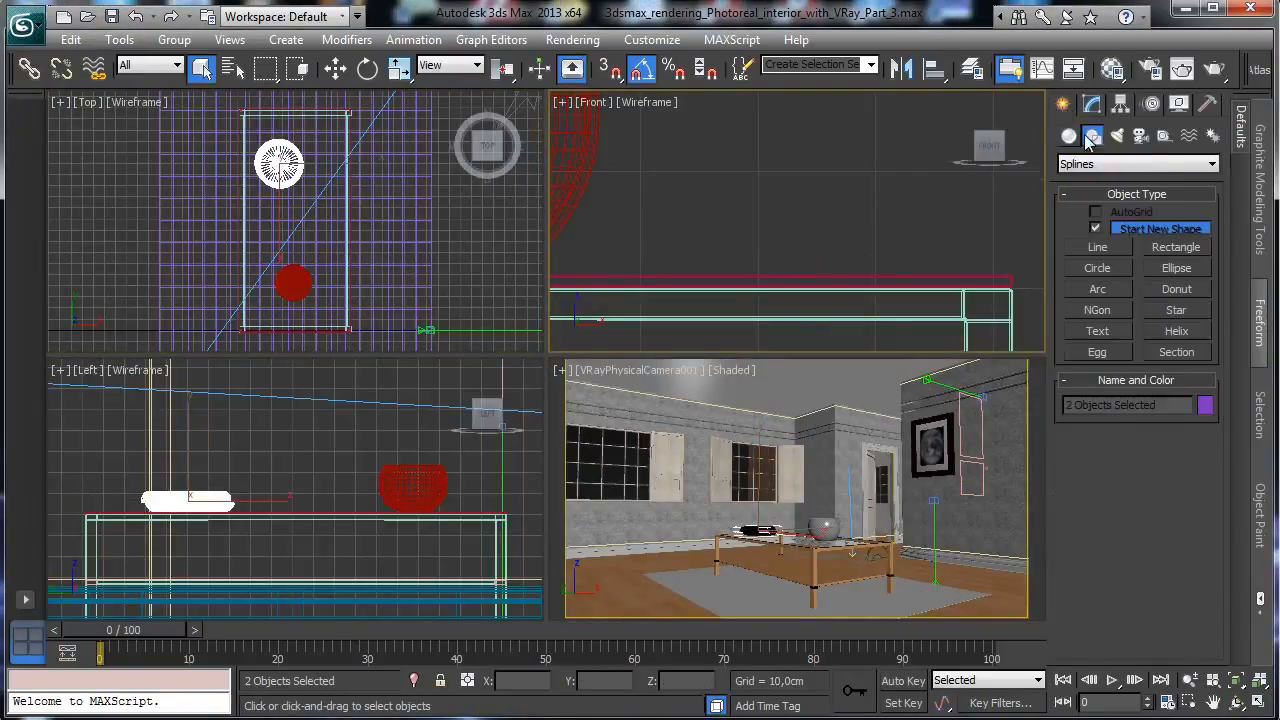
left_click(1102, 249)
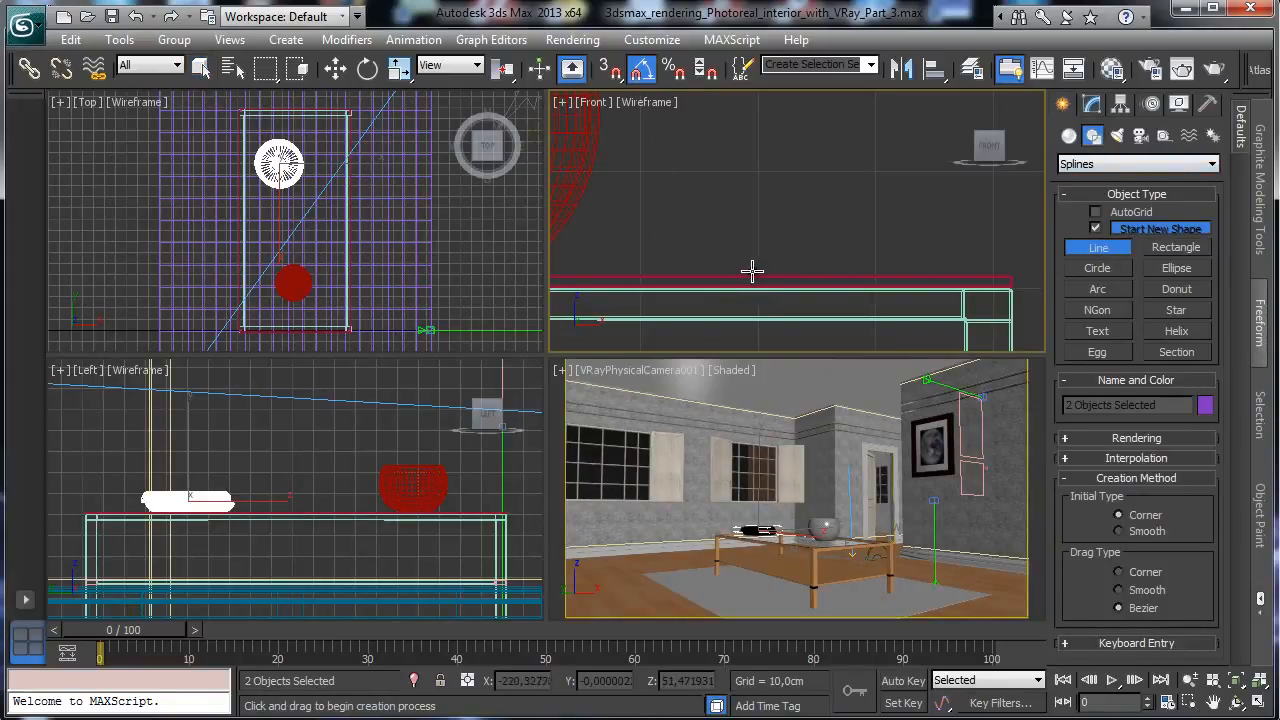
left_click(744, 272)
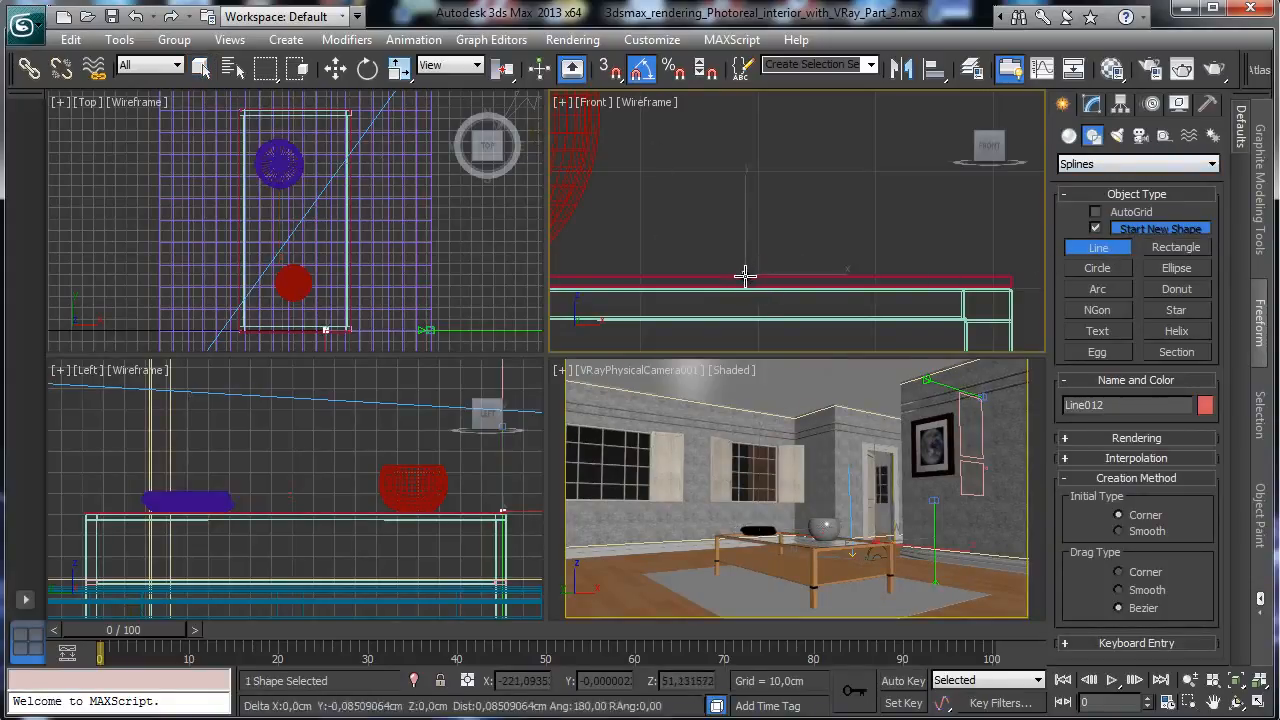
left_click(849, 273)
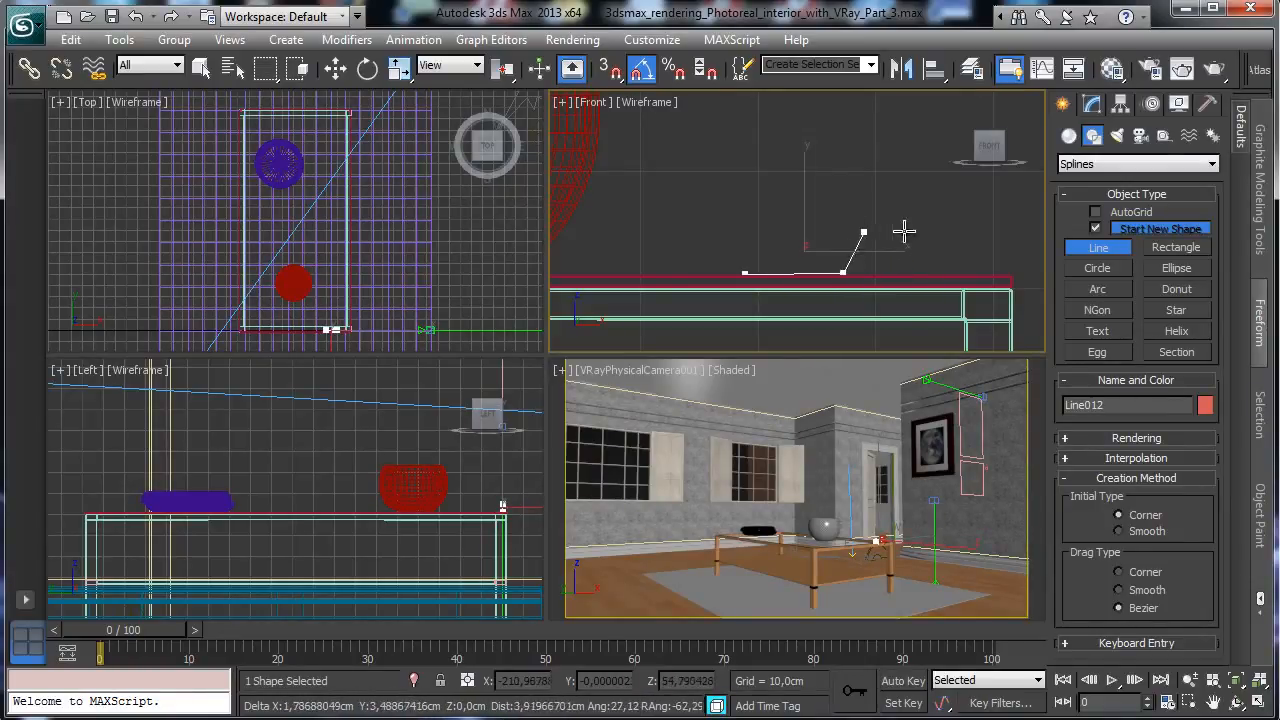
left_click(843, 243)
right_click(843, 248)
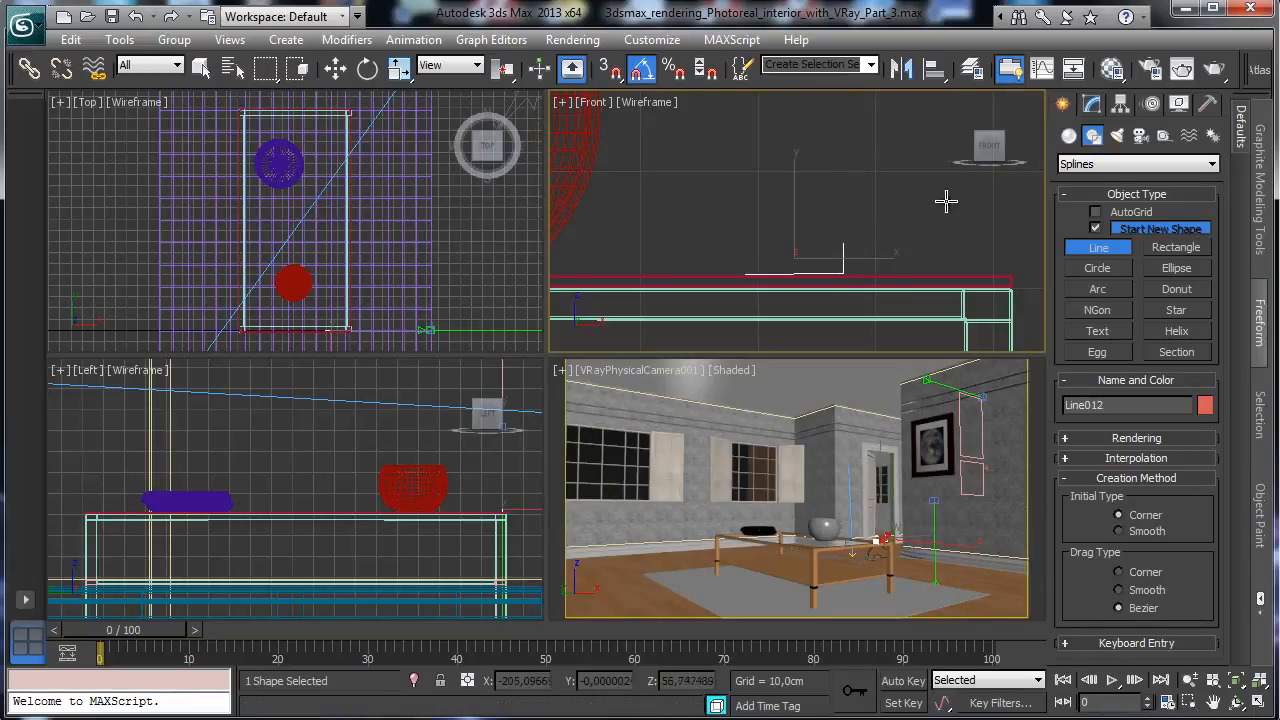
Enlarge the new profile in a maximized Front view and lower its corner vertex until the base segment is level
left_click(1098, 112)
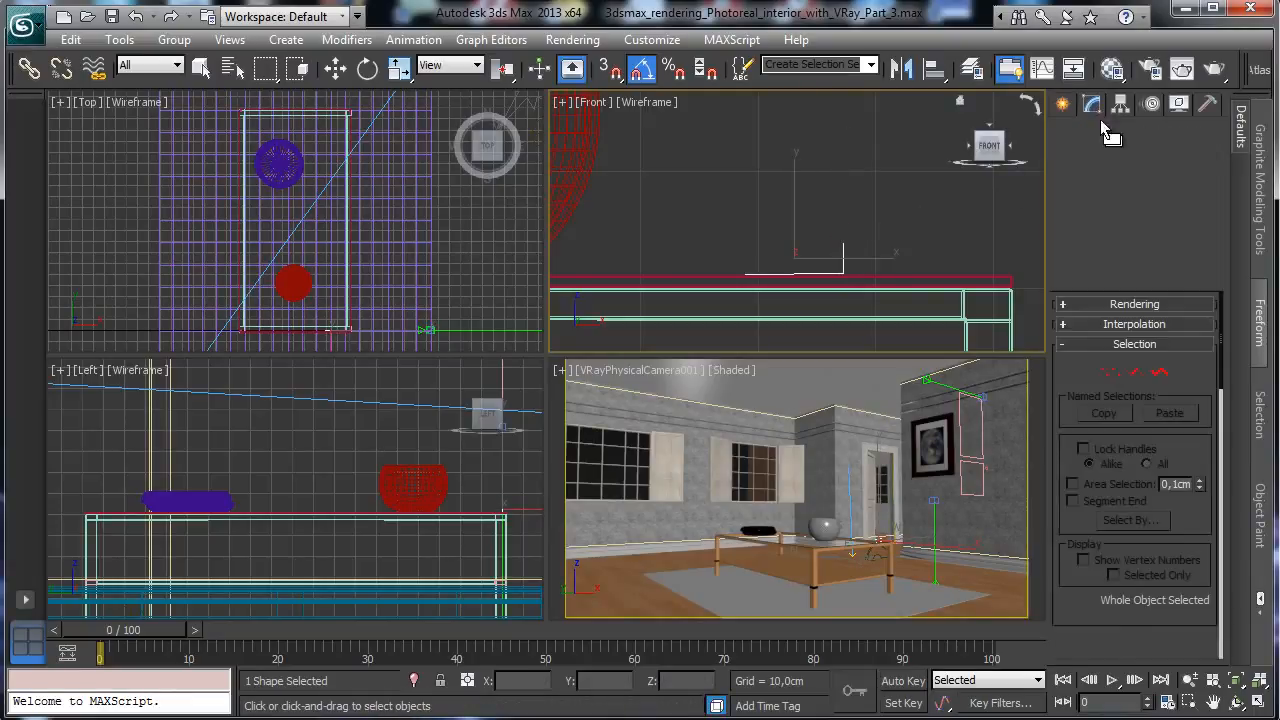
left_click(1237, 680)
left_click(1259, 680)
left_click(1118, 374)
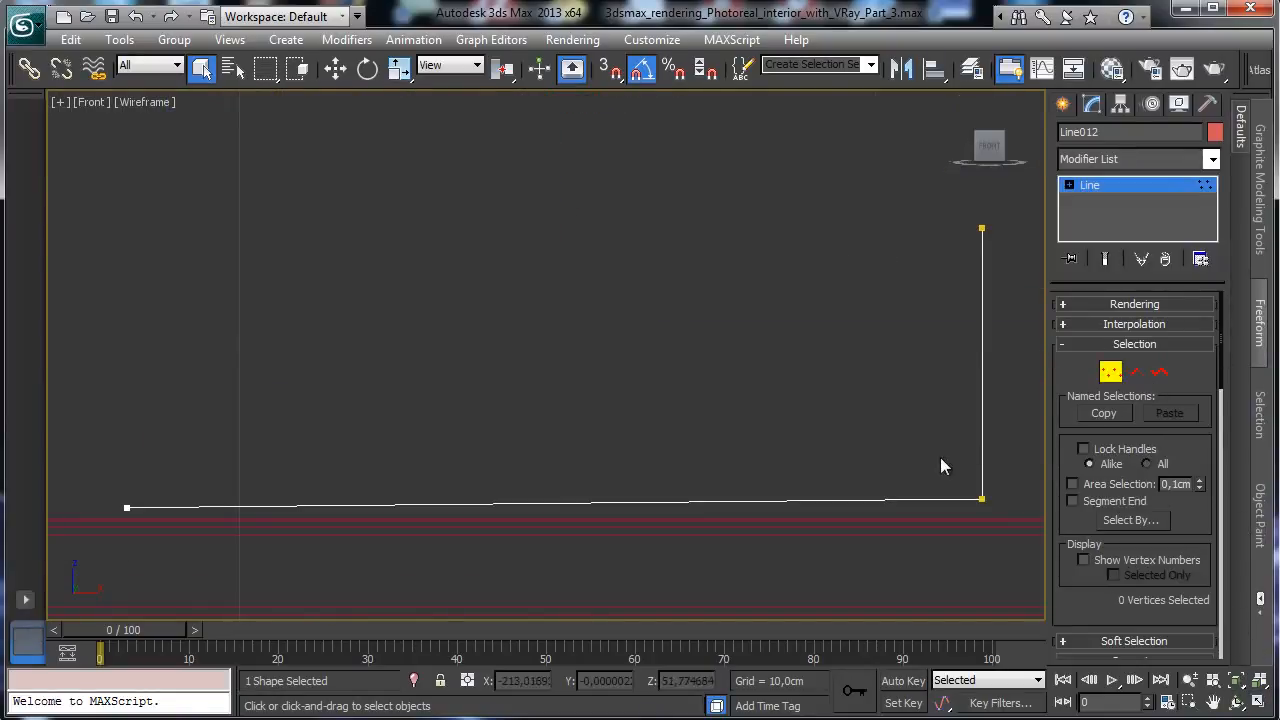
left_click(981, 497)
key("w")
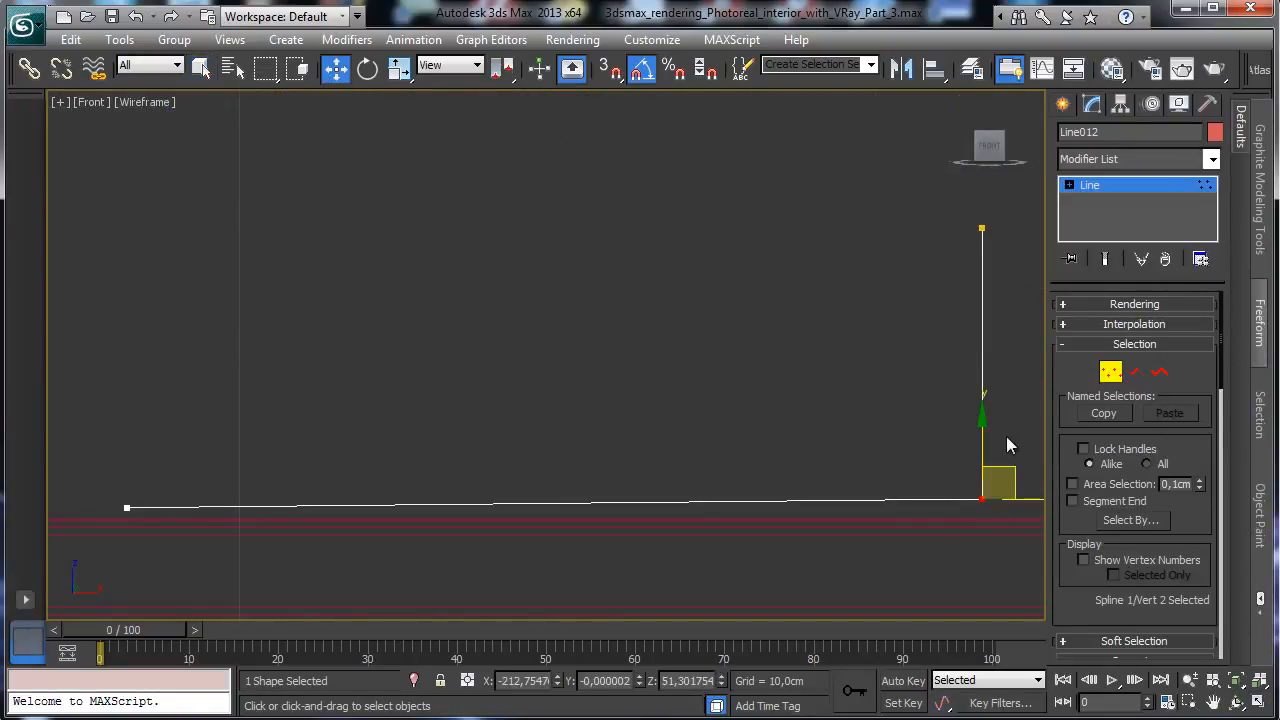
left_click_drag(983, 431, 982, 438)
Refine the upright segment with ten extra vertices: two near the base, groups of three at lower and upper height, and two near the rim
left_click_drag(1198, 517, 1191, 450)
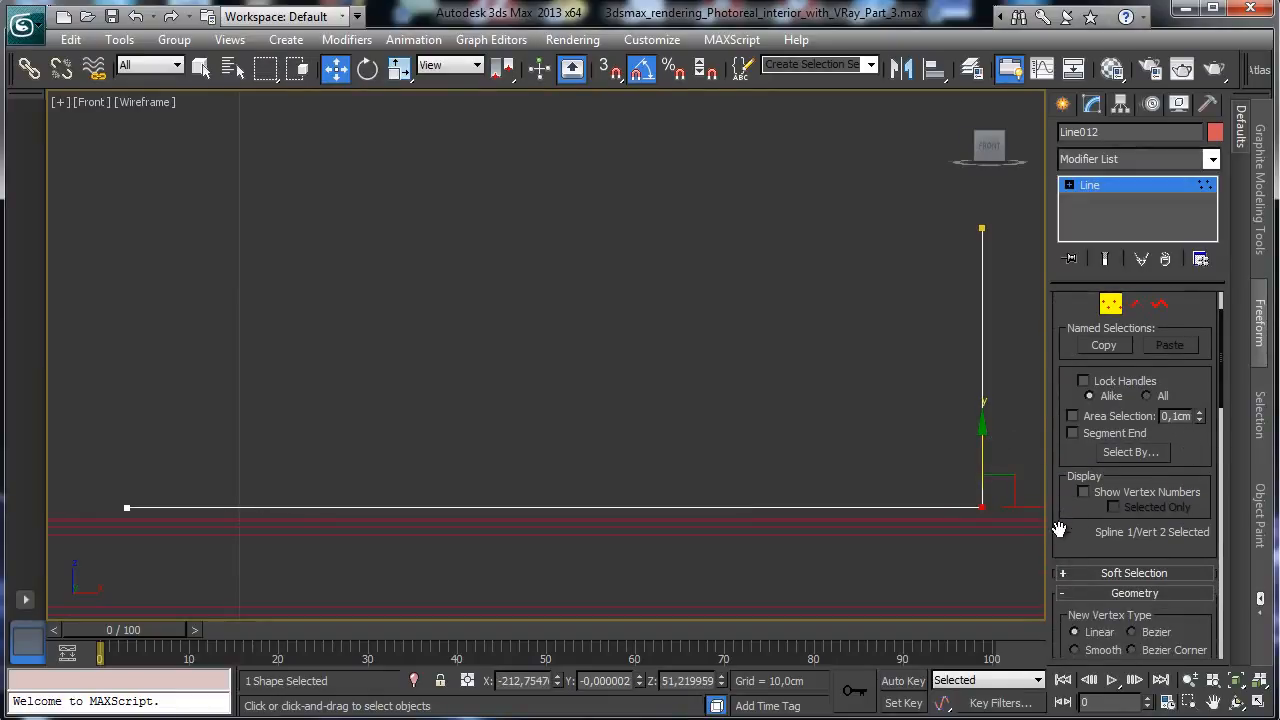
left_click_drag(1068, 536, 1094, 407)
left_click(1095, 642)
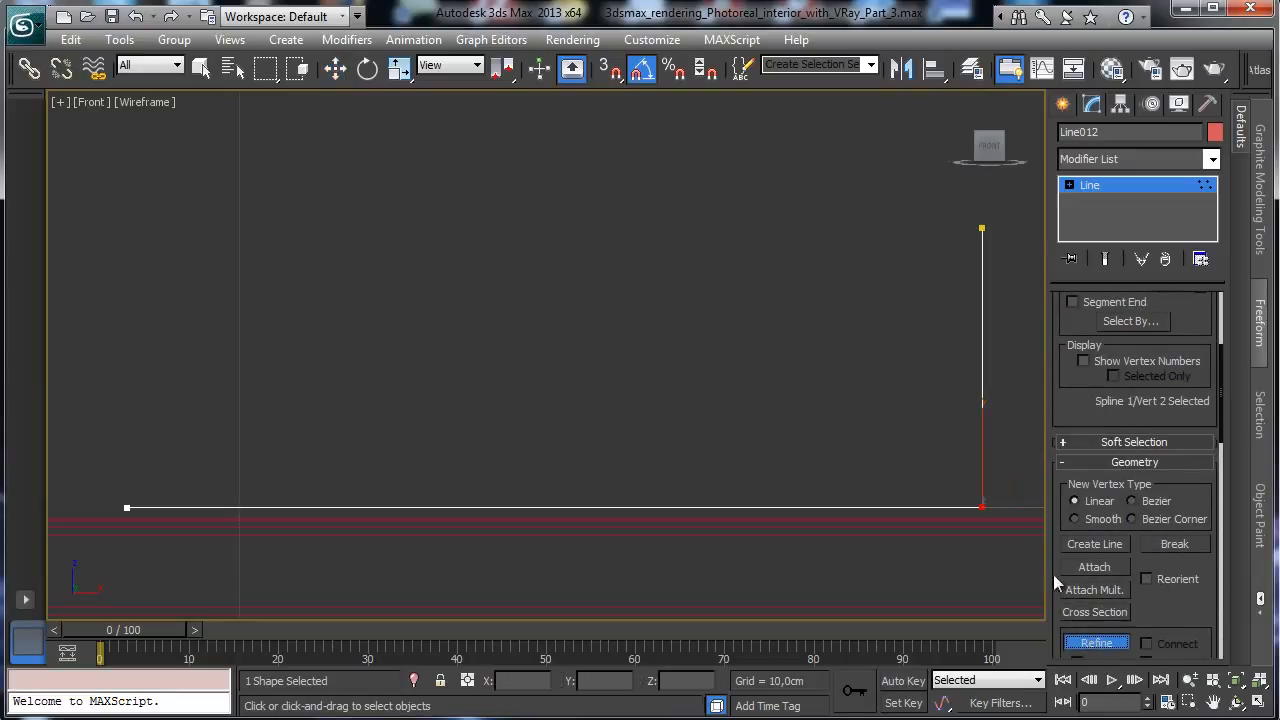
left_click(981, 482)
left_click(982, 459)
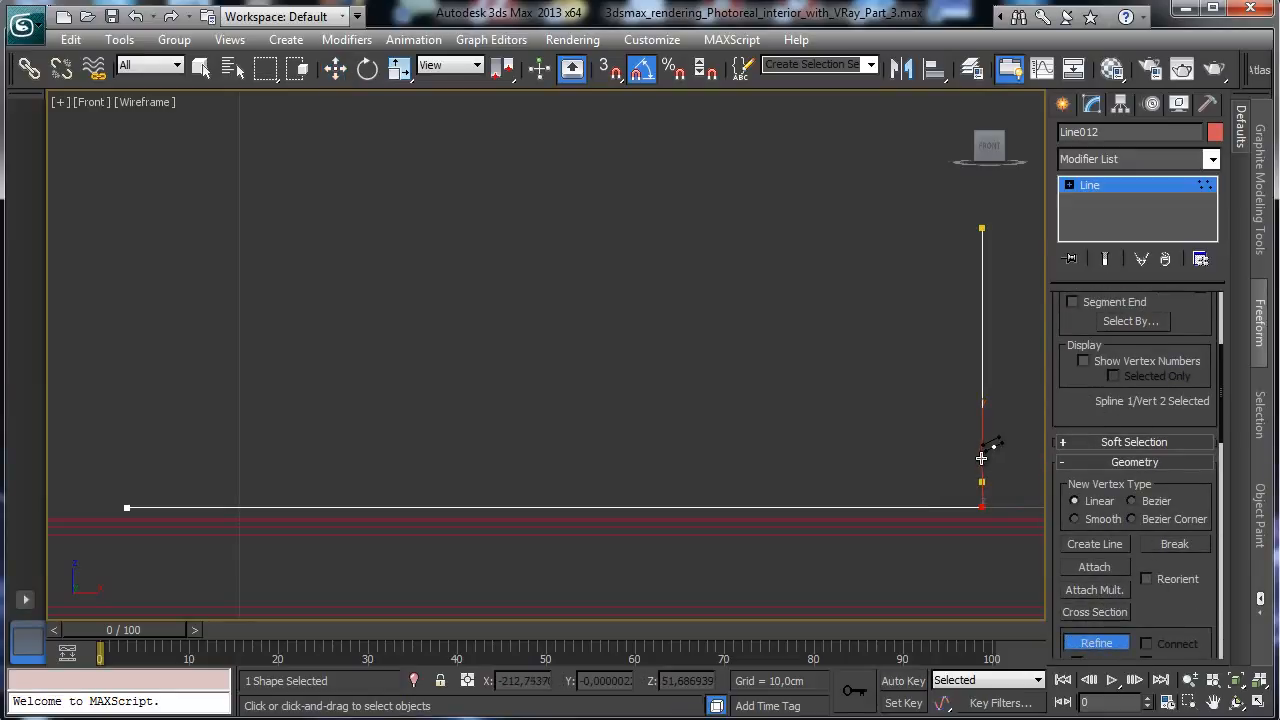
left_click(982, 260)
left_click(982, 245)
left_click(982, 293)
left_click(982, 305)
left_click(982, 428)
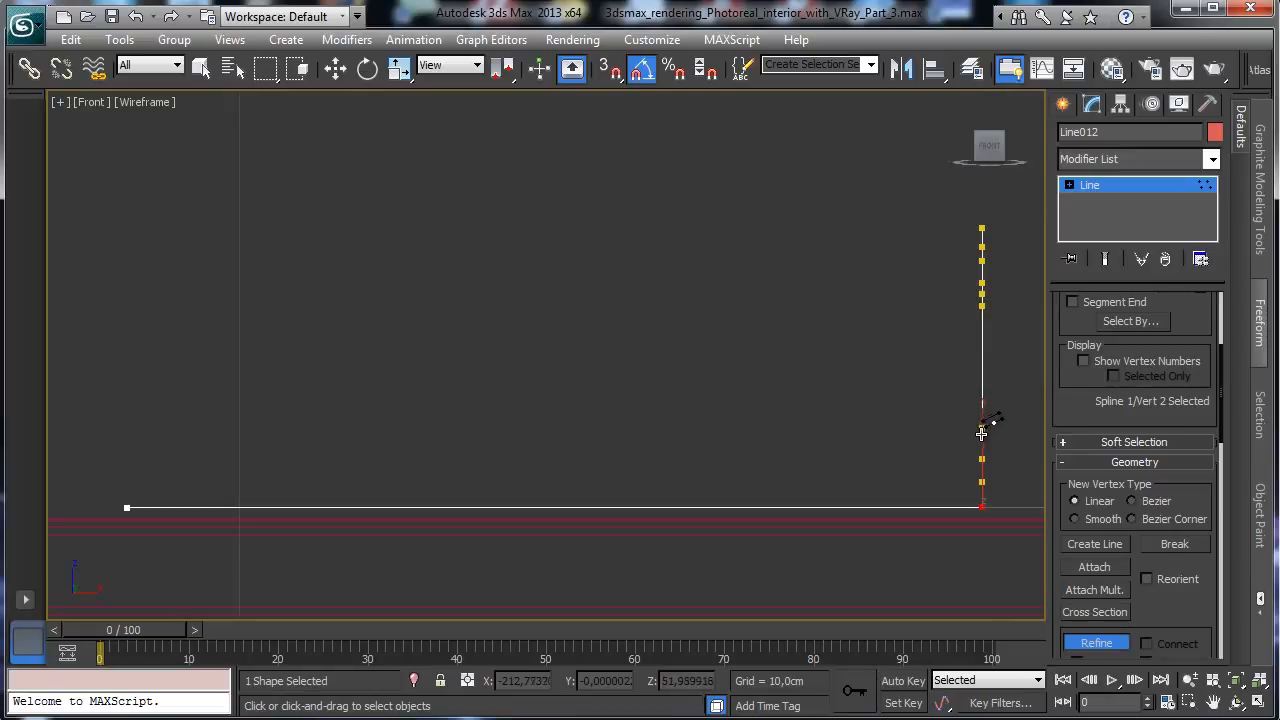
left_click(982, 438)
left_click(982, 446)
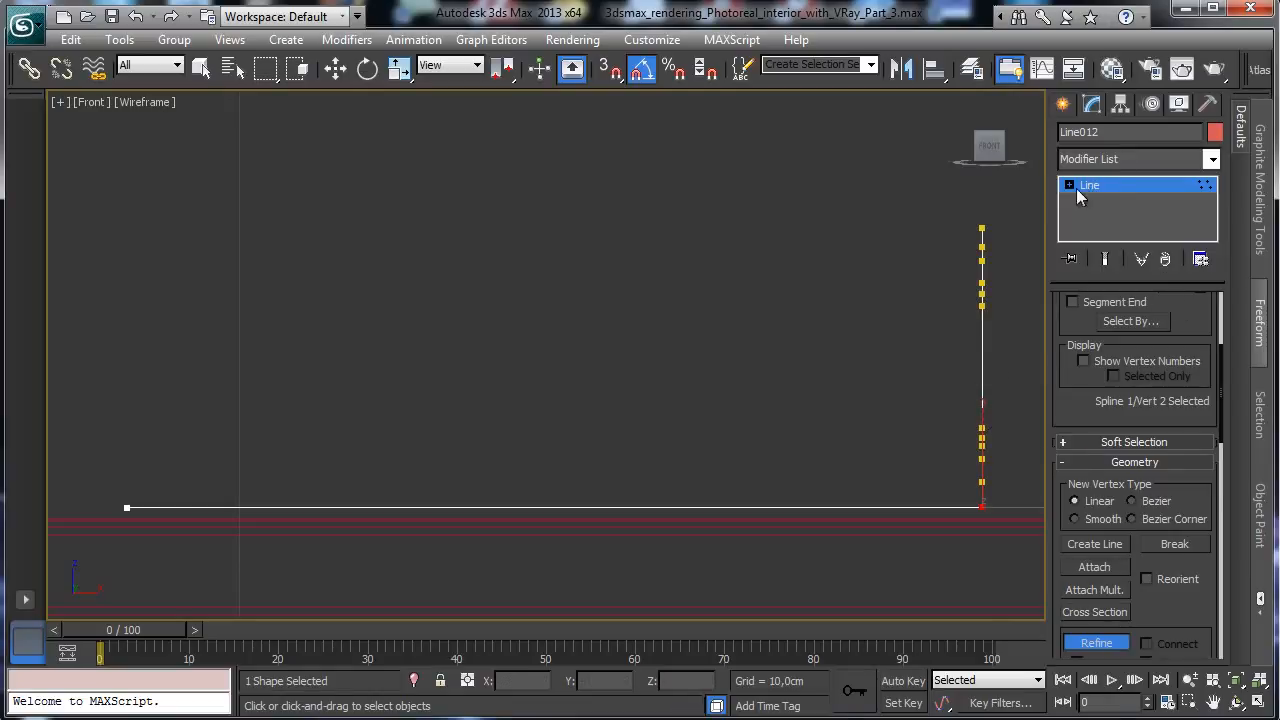
left_click_drag(1187, 309, 1165, 430)
left_click_drag(1200, 389, 1170, 204)
Lower the two lowest added vertices toward the corner and push the first one outward to form a pointed foot ridge
key("w")
left_click(978, 481)
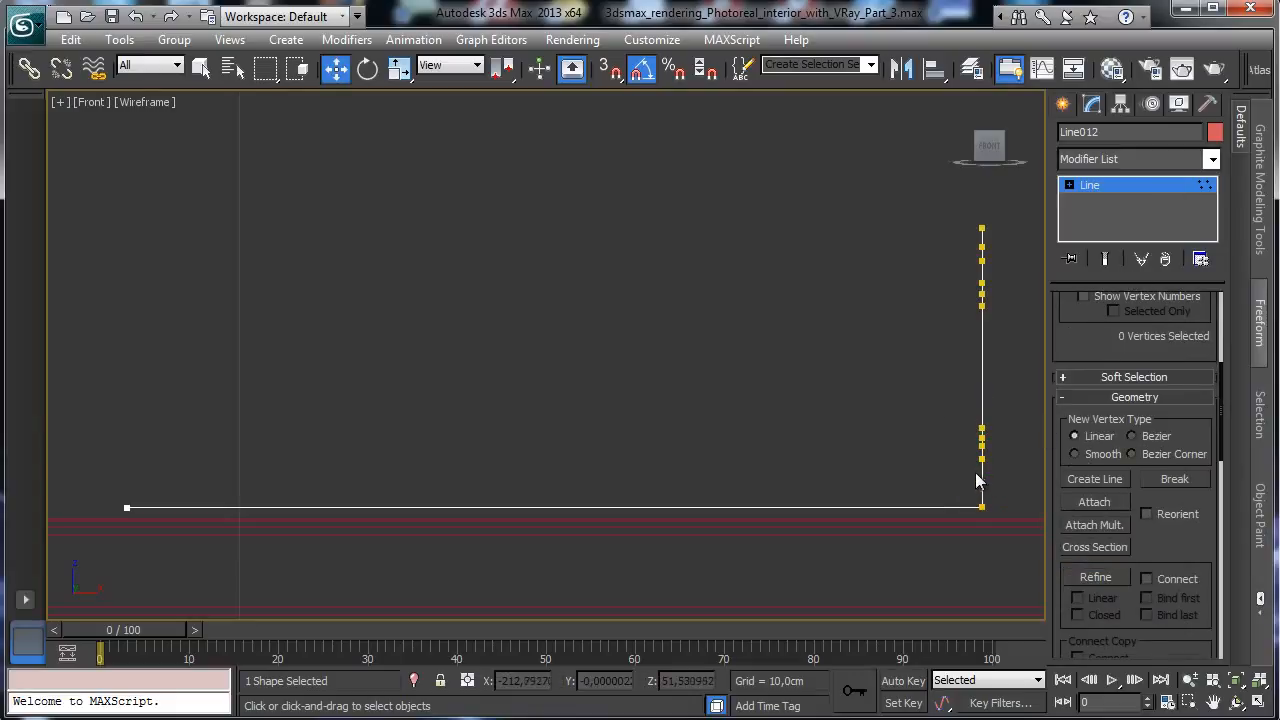
left_click(984, 438)
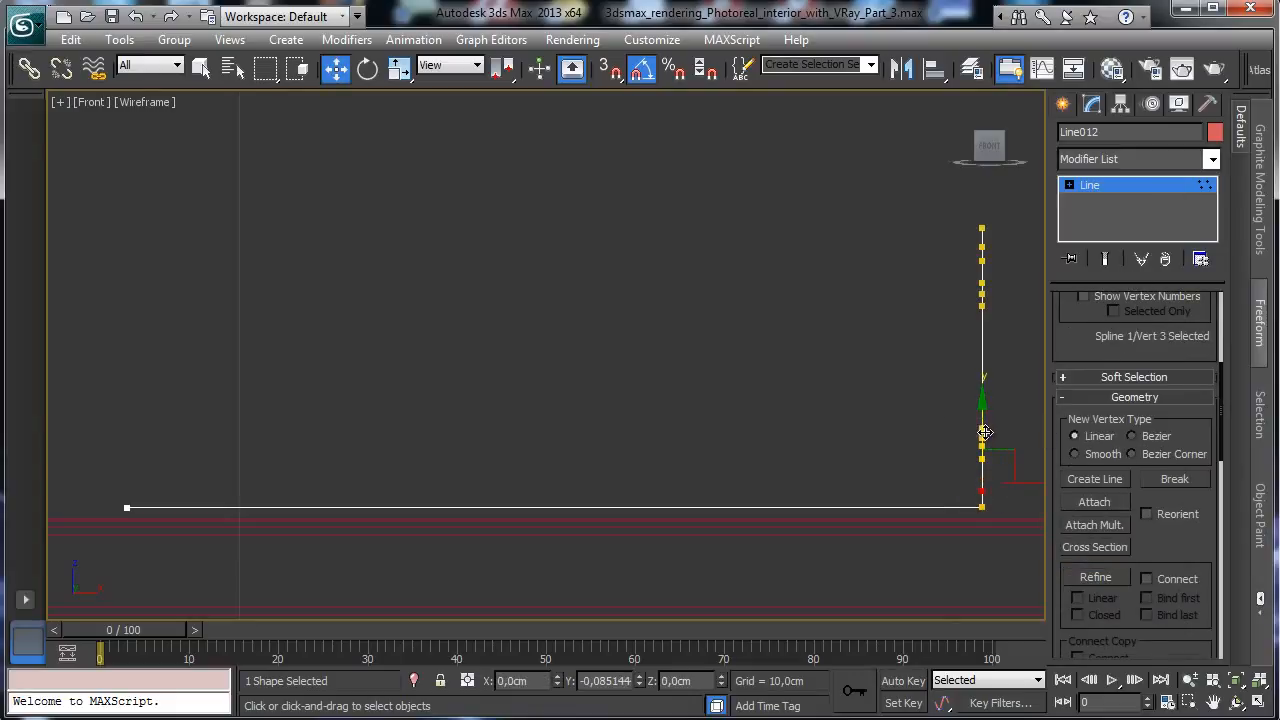
left_click_drag(985, 432, 971, 462)
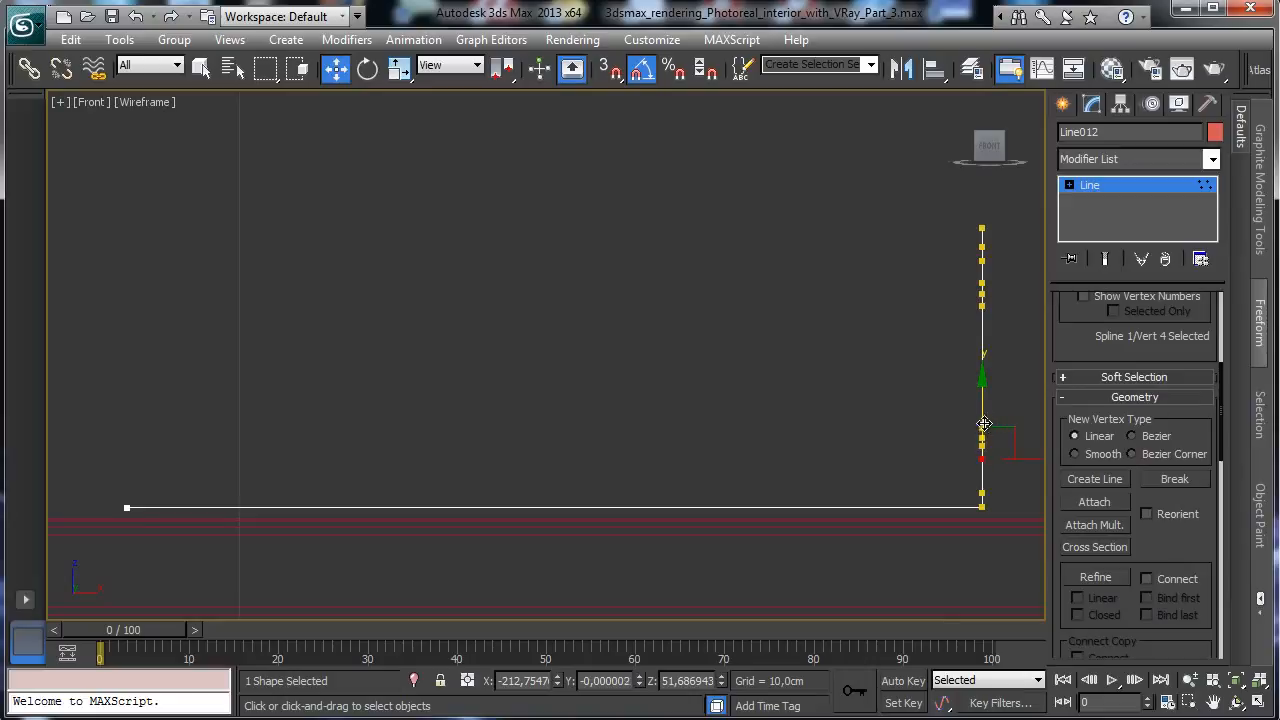
left_click(985, 437)
left_click_drag(986, 437, 958, 494)
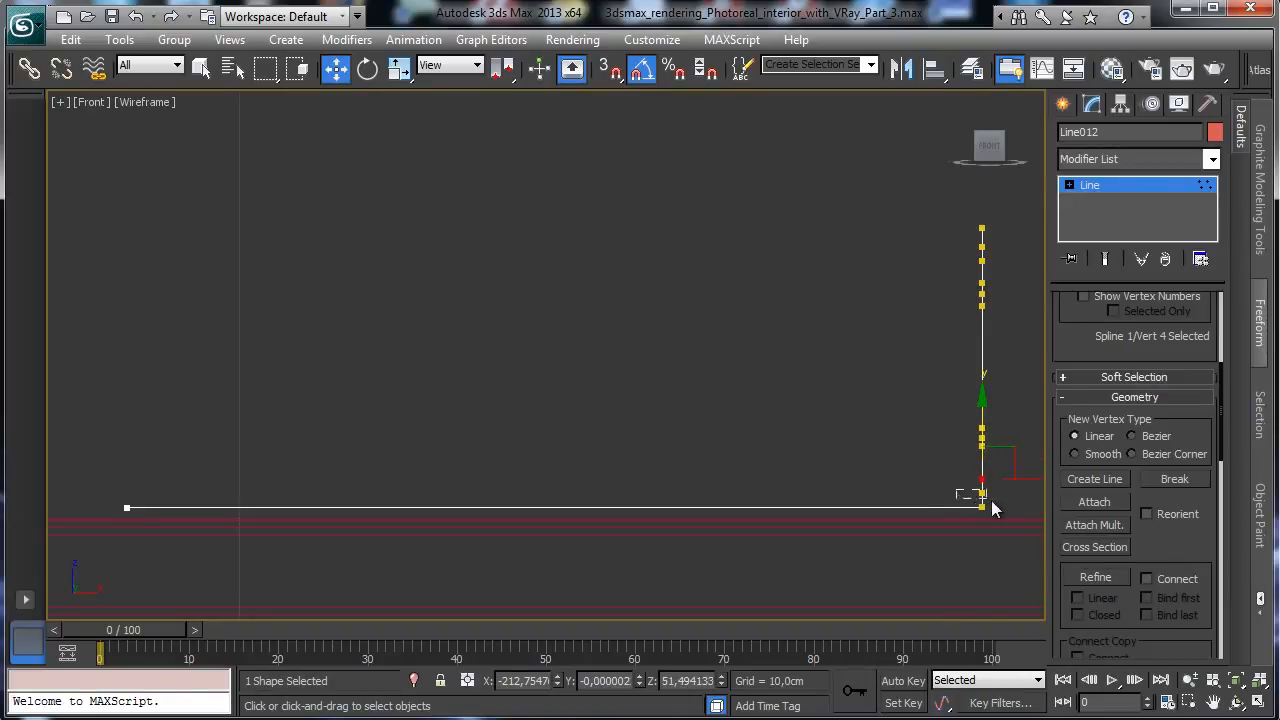
left_click(985, 494)
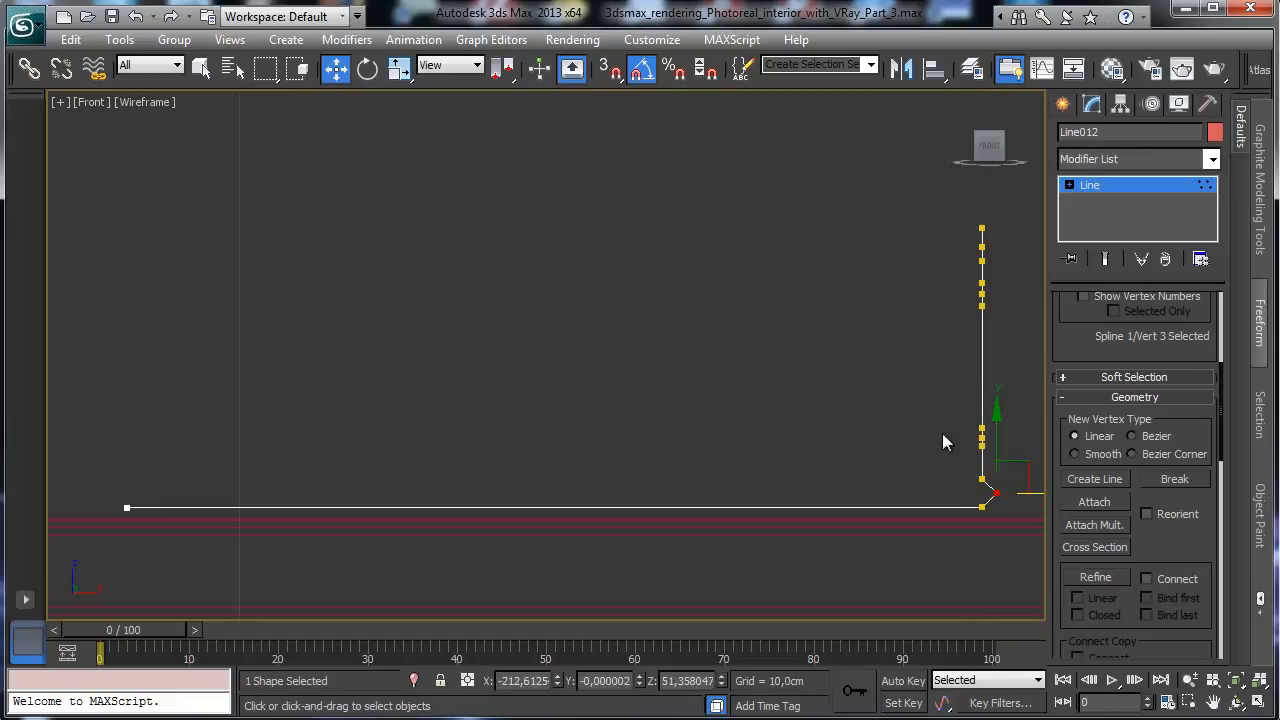
Lower the group of three vertices above the foot ridge and push its middle vertex slightly inward as a groove
left_click(976, 435)
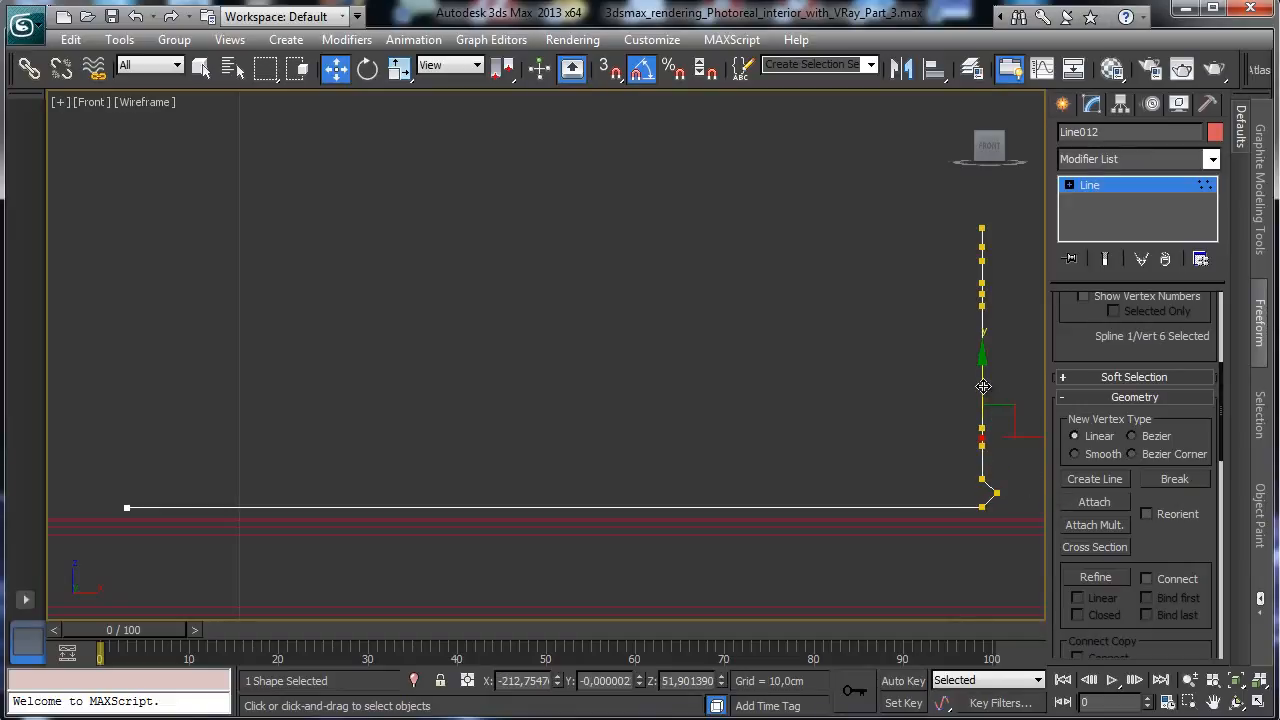
left_click_drag(983, 386, 1003, 461)
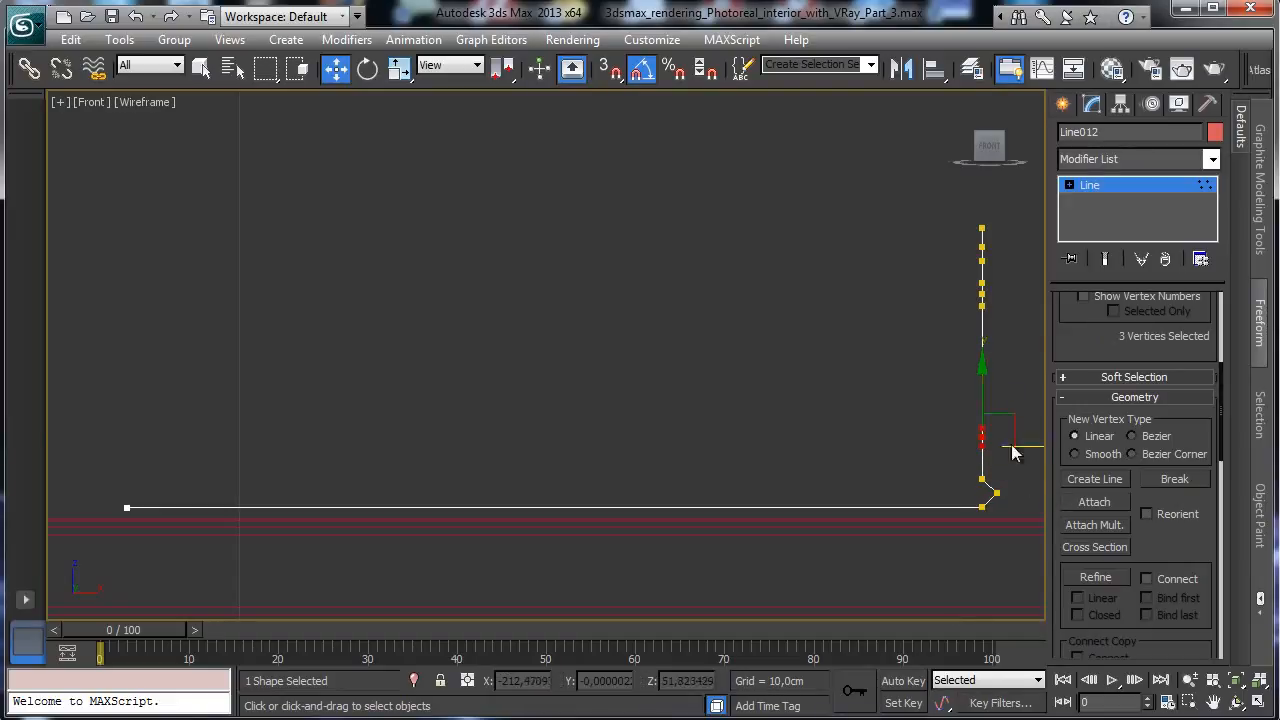
left_click_drag(984, 381, 988, 392)
left_click(981, 442)
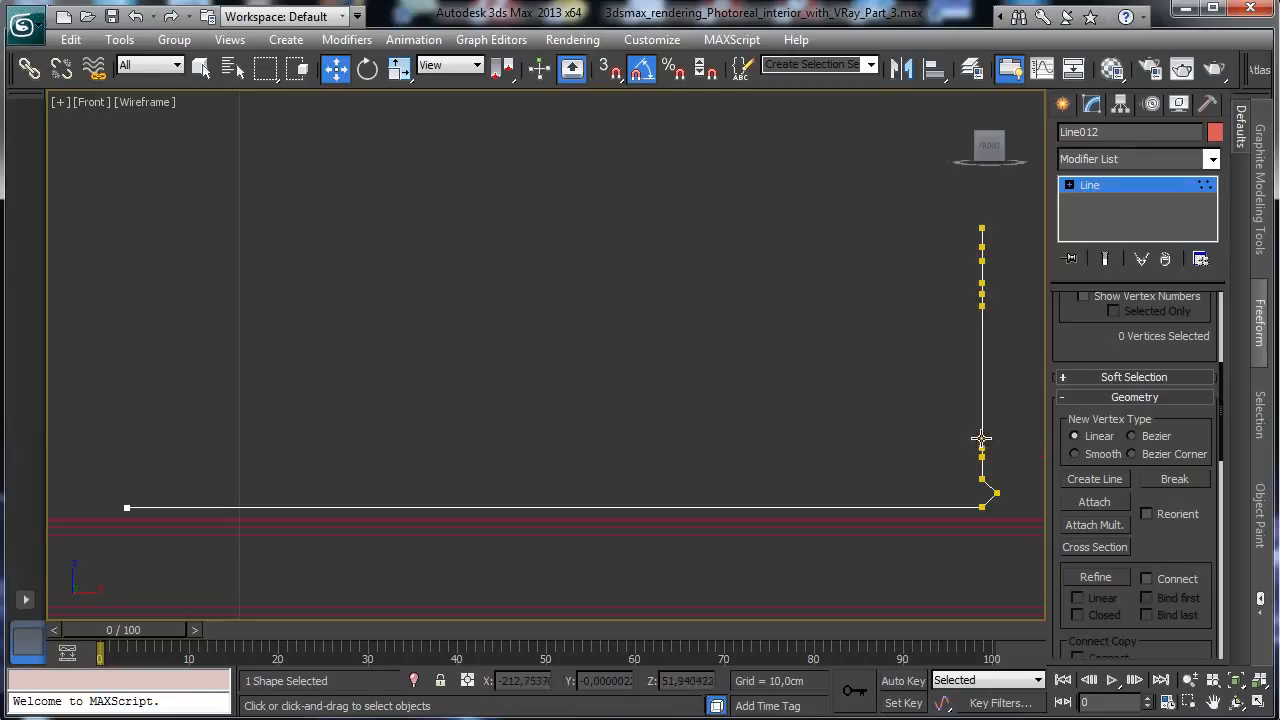
left_click_drag(1024, 452, 1020, 450)
left_click(1033, 368)
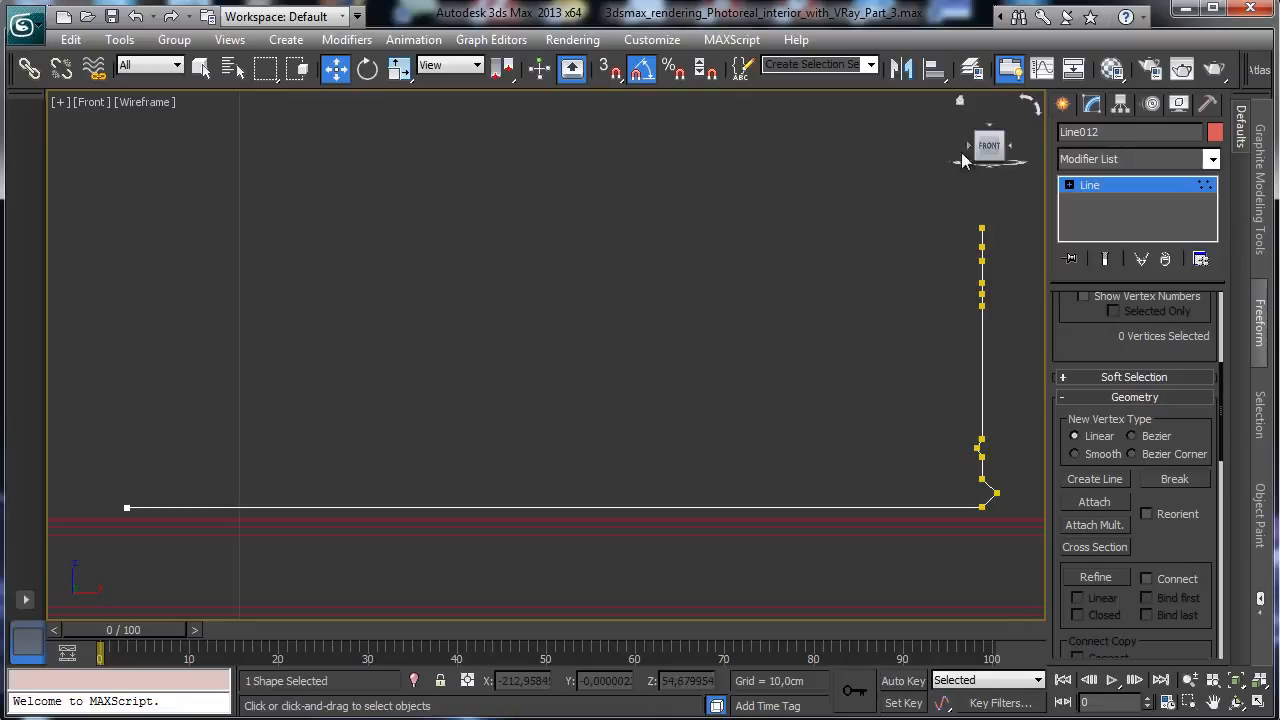
Shape an outward ridge at the rim from the two top added vertices, and push the upper group's middle vertex inward as a groove
left_click(982, 246)
left_click_drag(984, 201, 988, 197)
left_click(981, 261)
left_click_drag(970, 235, 1029, 244)
left_click(982, 294)
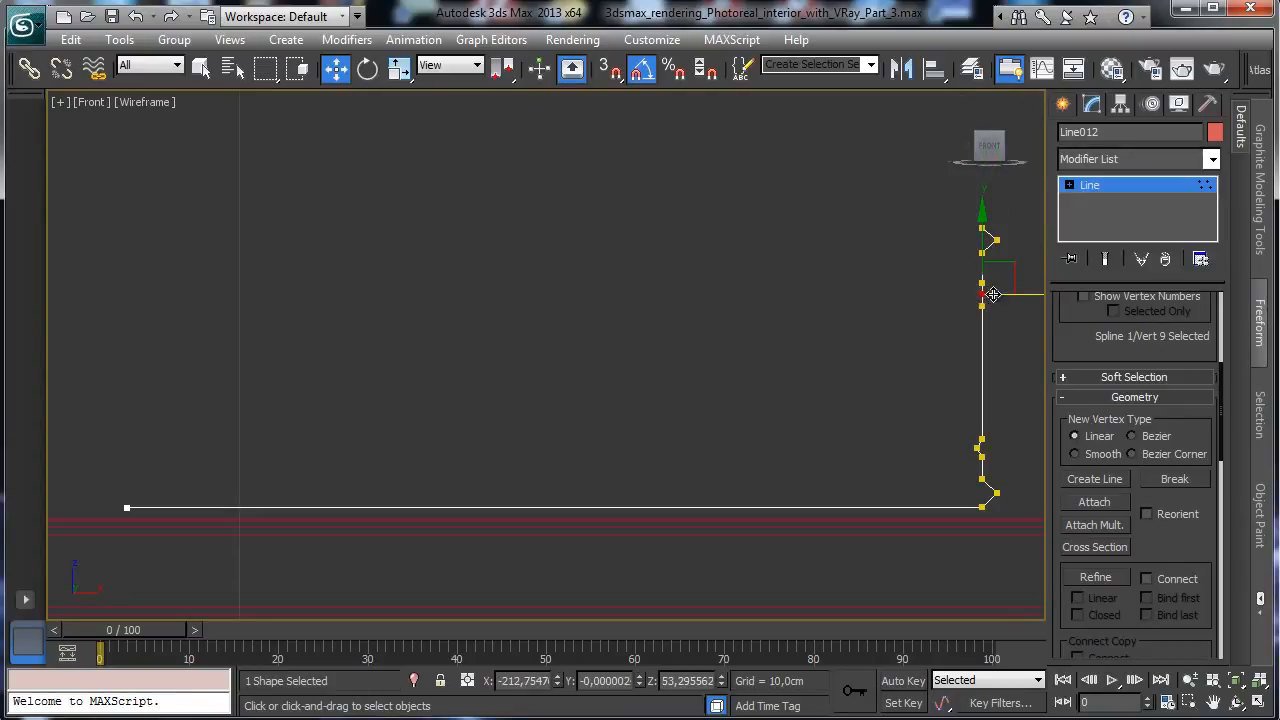
left_click_drag(1020, 298, 1014, 298)
Fillet the bottom corner and all wall vertices except the rim's end vertex by about 0.03 cm, and leave vertex editing
left_click_drag(963, 235, 1016, 301)
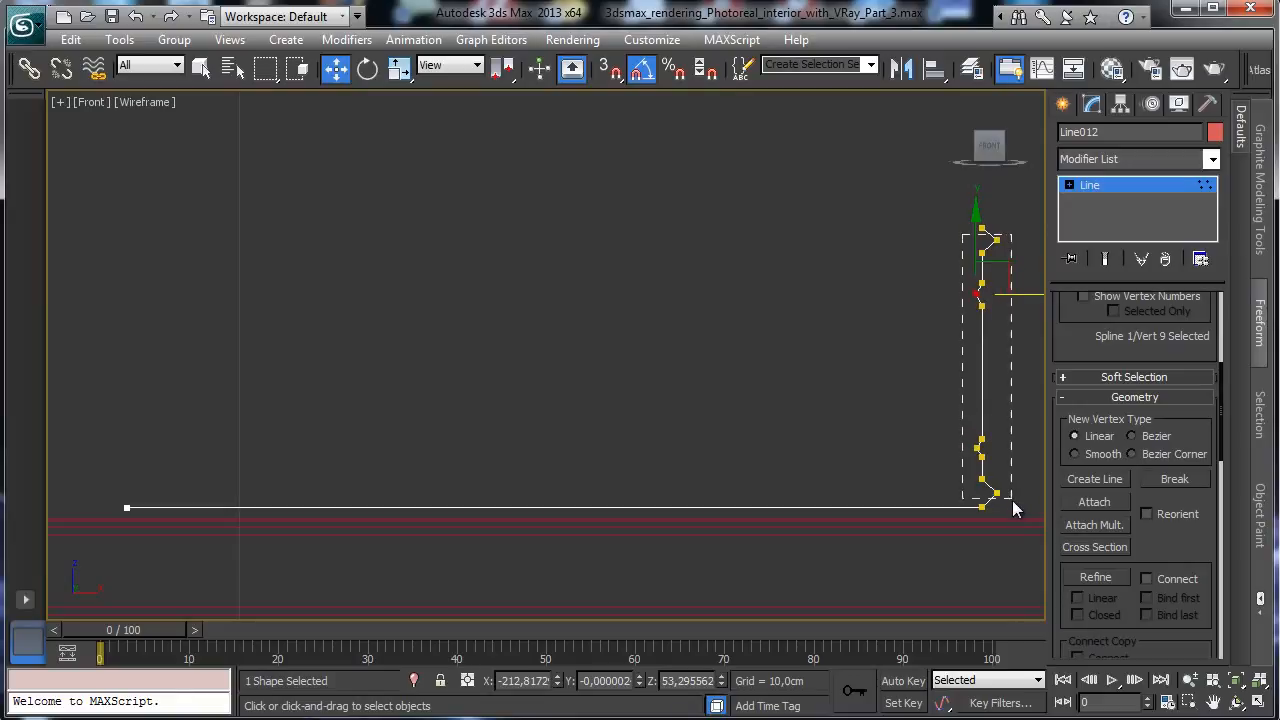
left_click_drag(1013, 509, 1014, 510)
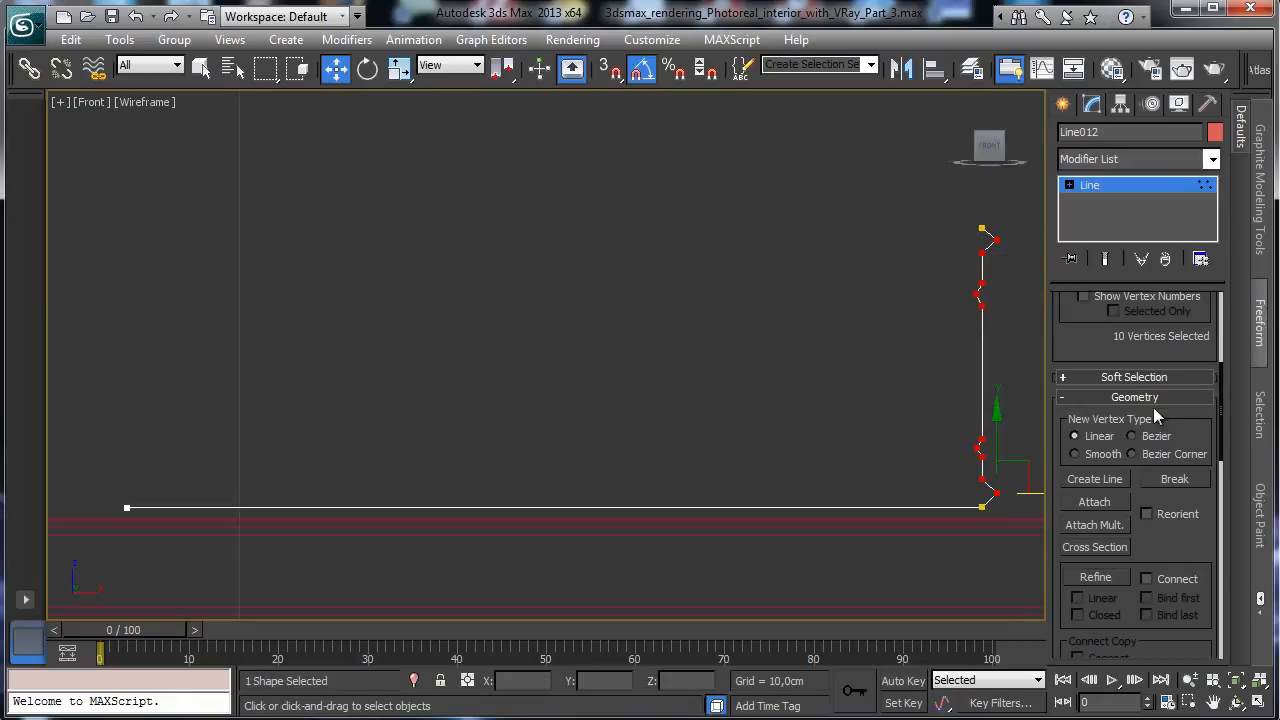
left_click(982, 509, "ctrl")
scroll(1179, 487, "down", 3)
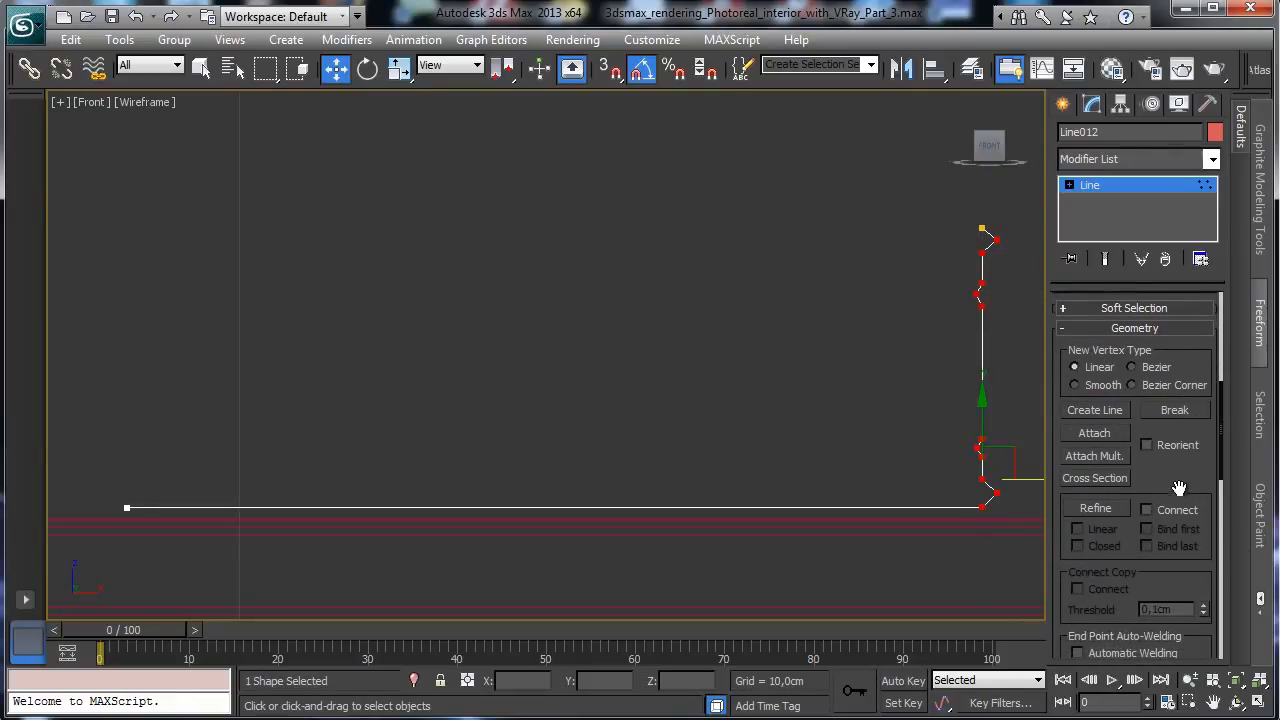
scroll(1179, 487, "down", 8)
left_click(1095, 577)
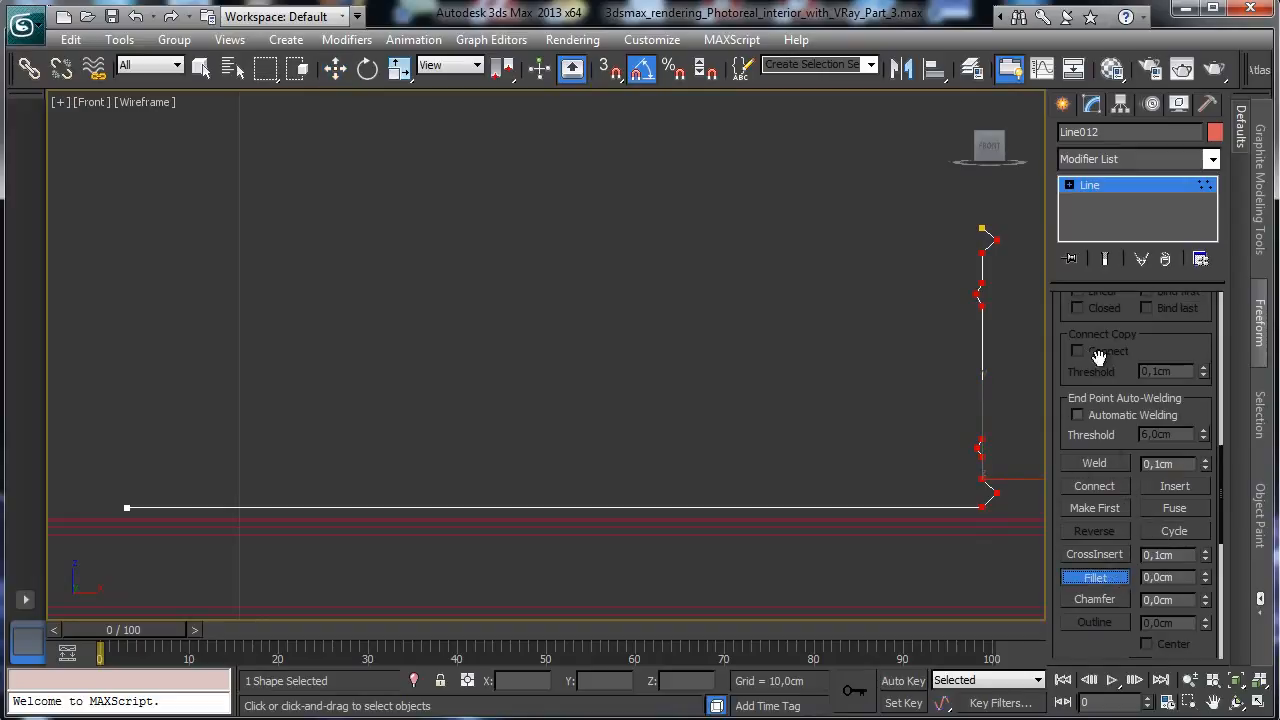
left_click_drag(997, 491, 1007, 491)
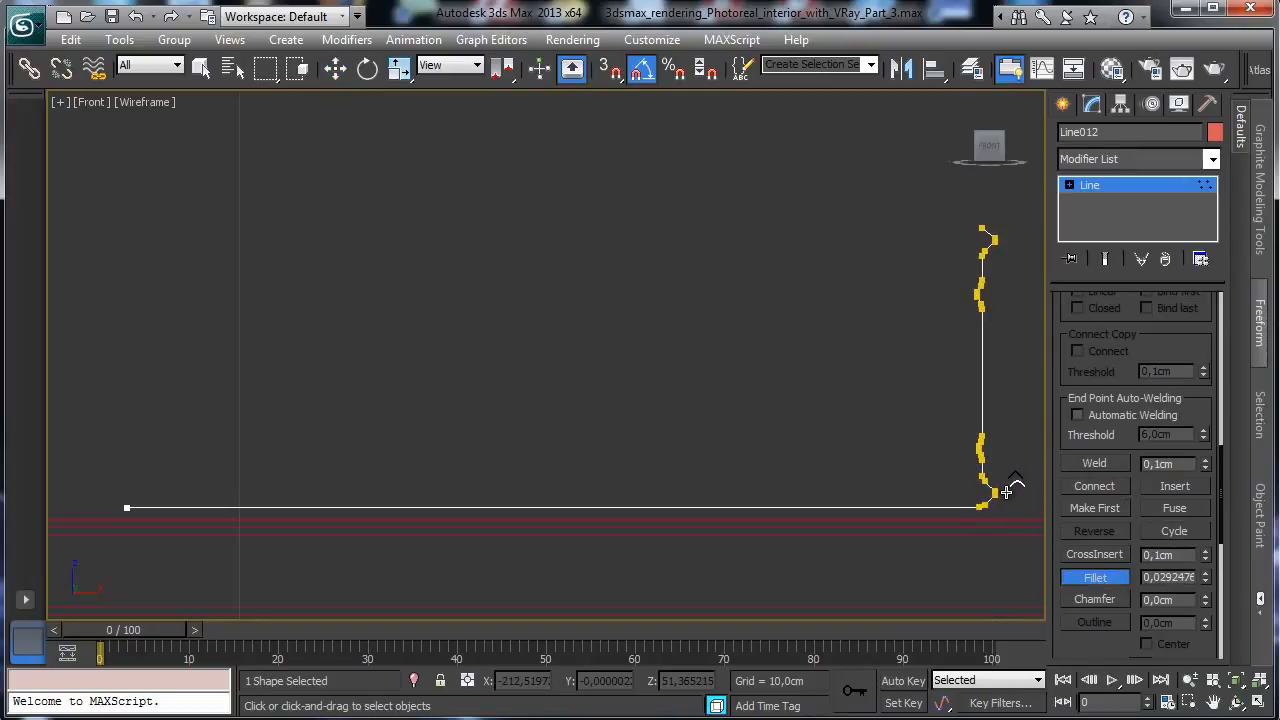
left_click(1119, 201)
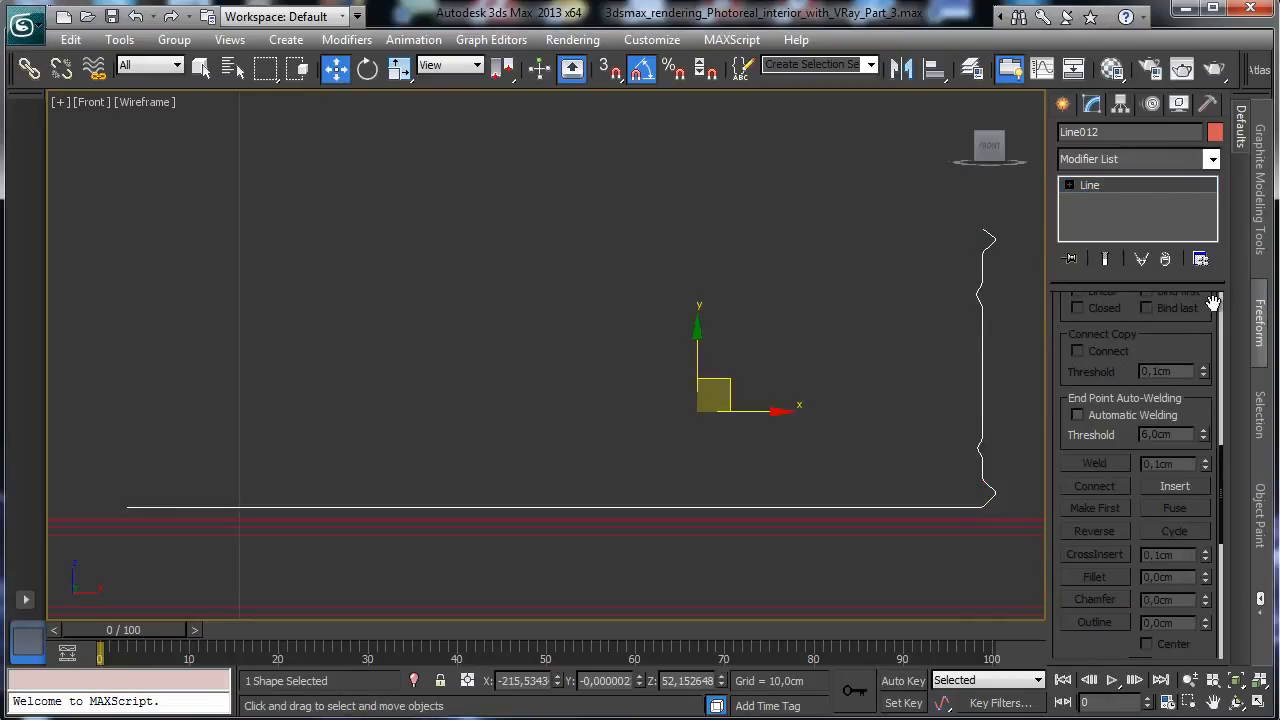
Apply a Lathe modifier to the profile with Min alignment and return to the four-viewport layout
left_click(1211, 160)
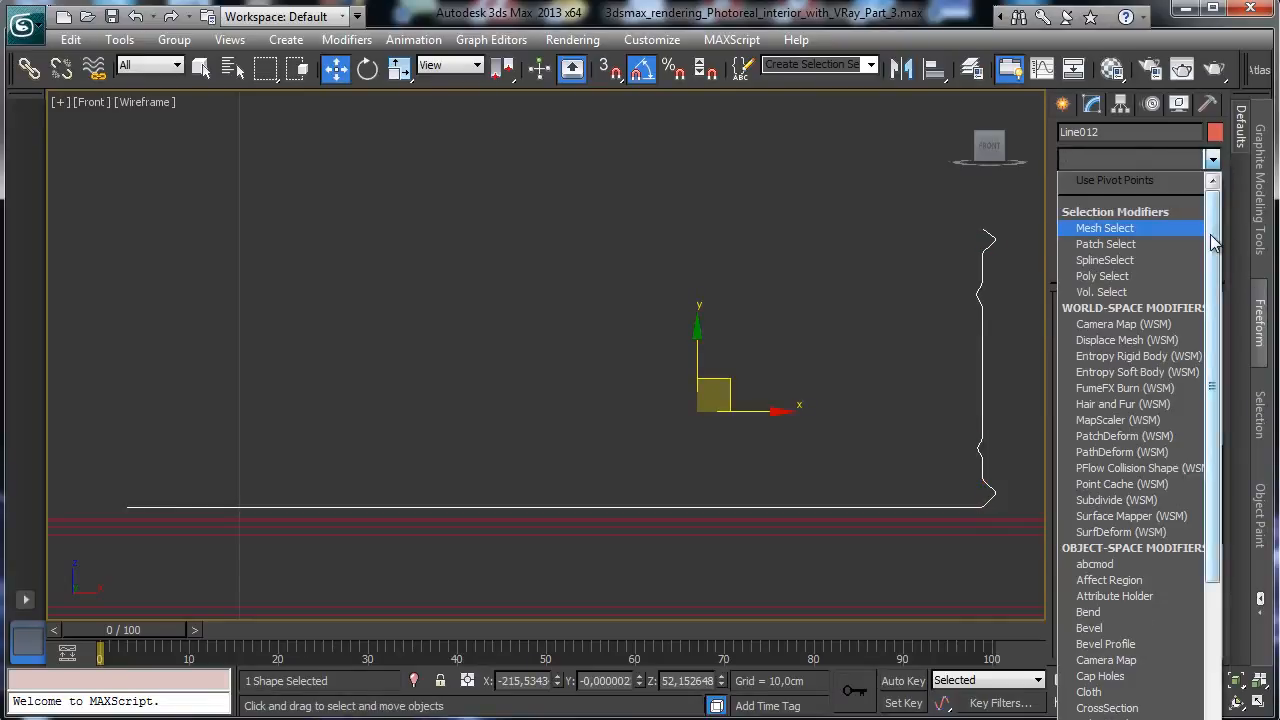
scroll(1211, 237, "down", 15)
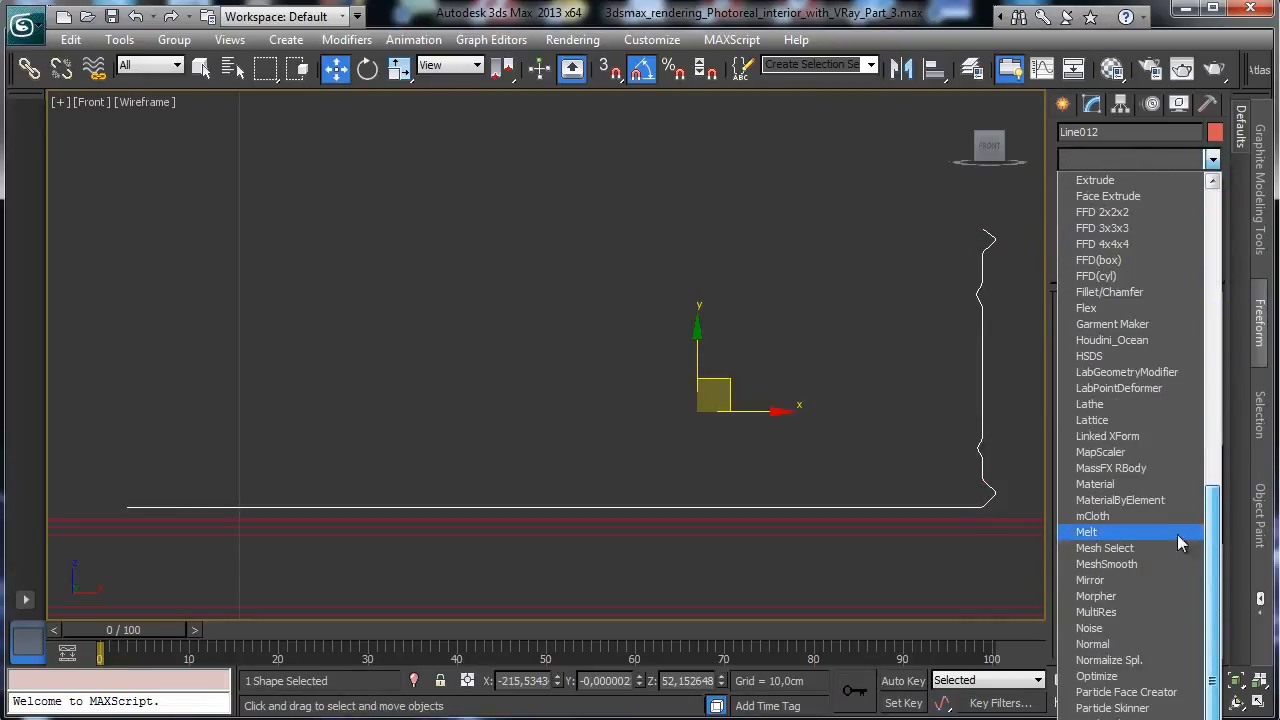
left_click(1095, 404)
left_click(1088, 553)
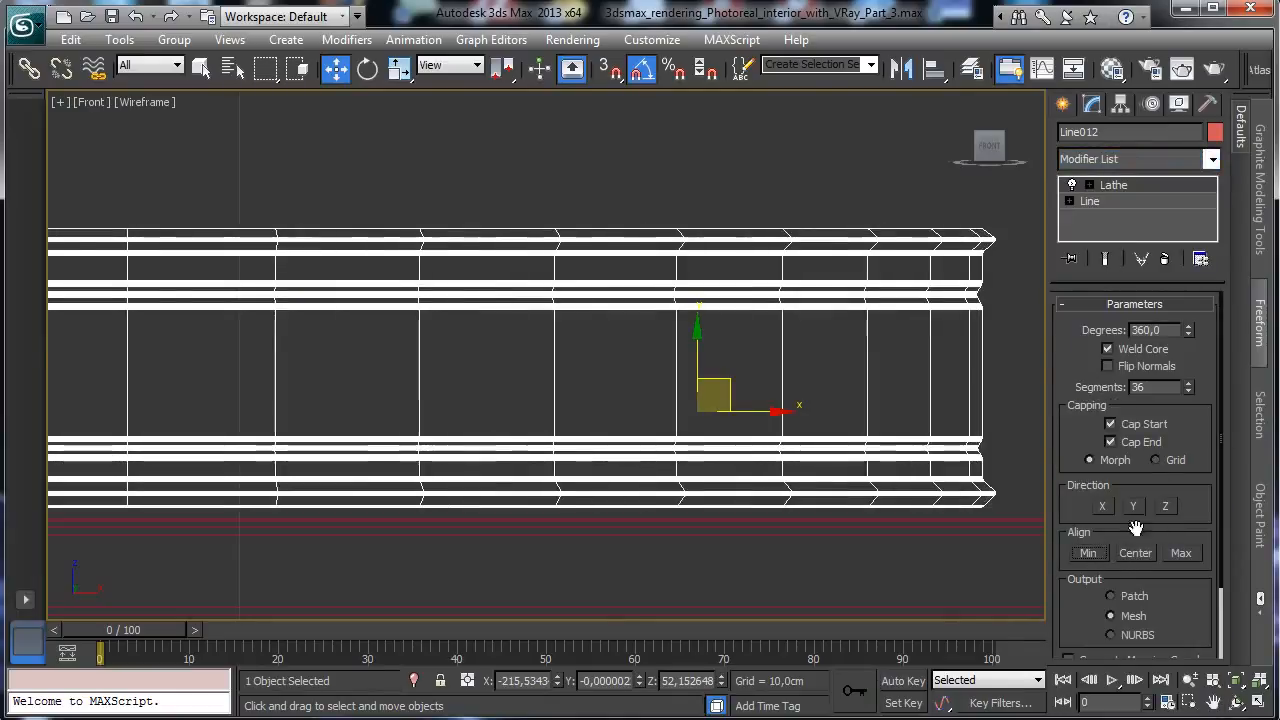
double_click(1145, 387)
left_click(1259, 680)
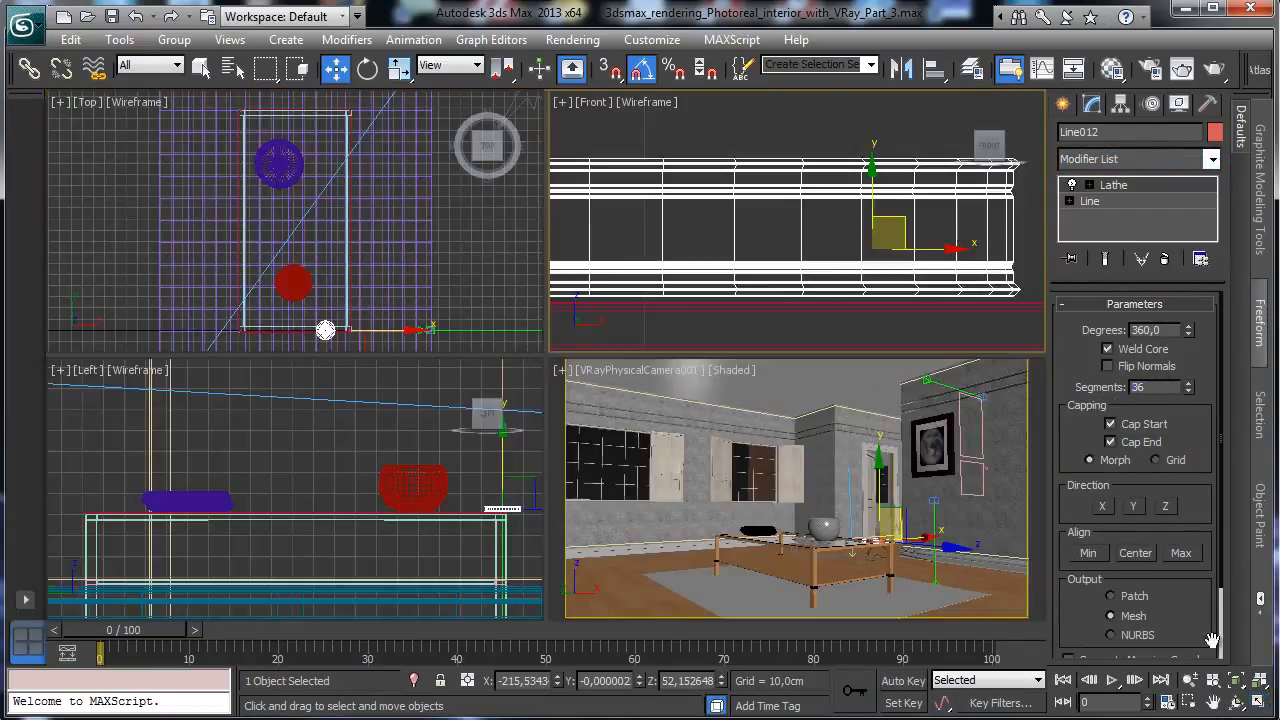
Switch the camera viewport to Perspective and isolate the lathed dish
right_click(970, 525)
left_click(656, 375)
left_click(700, 443)
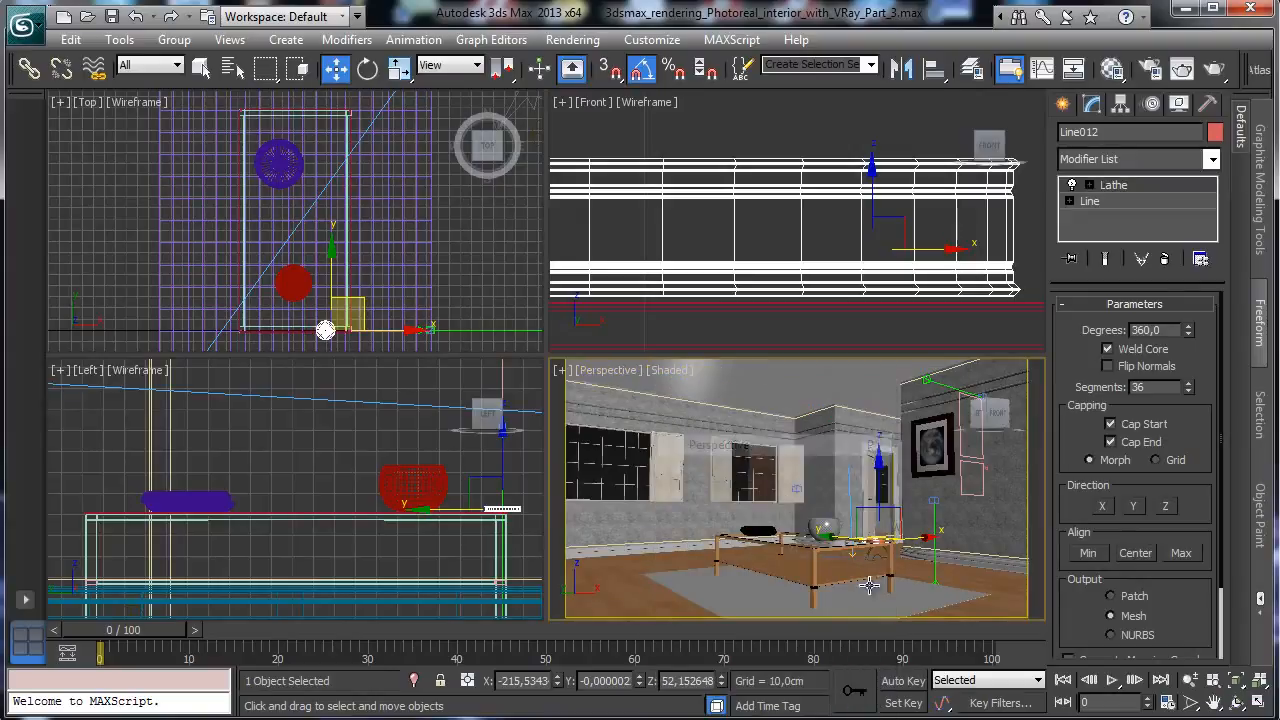
left_click(414, 681)
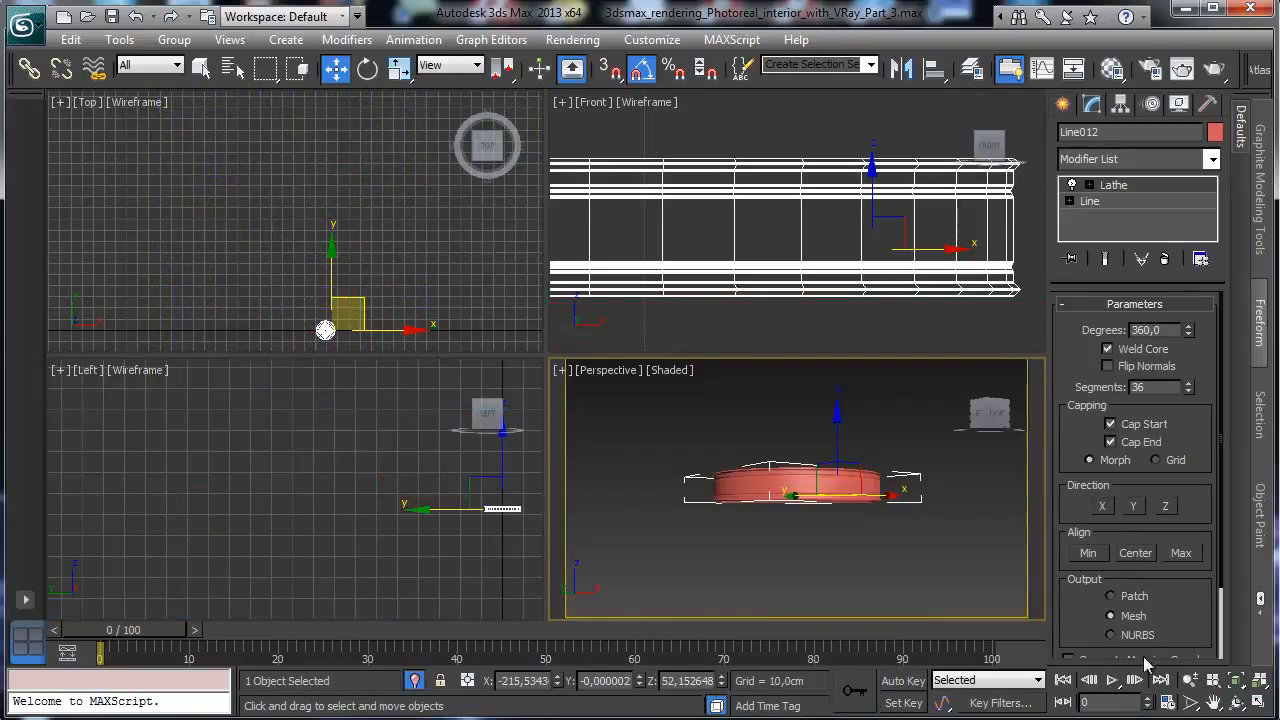
Add a Shell modifier to the lathed dish
left_click(1236, 706)
left_click_drag(814, 487, 930, 545)
left_click(1212, 159)
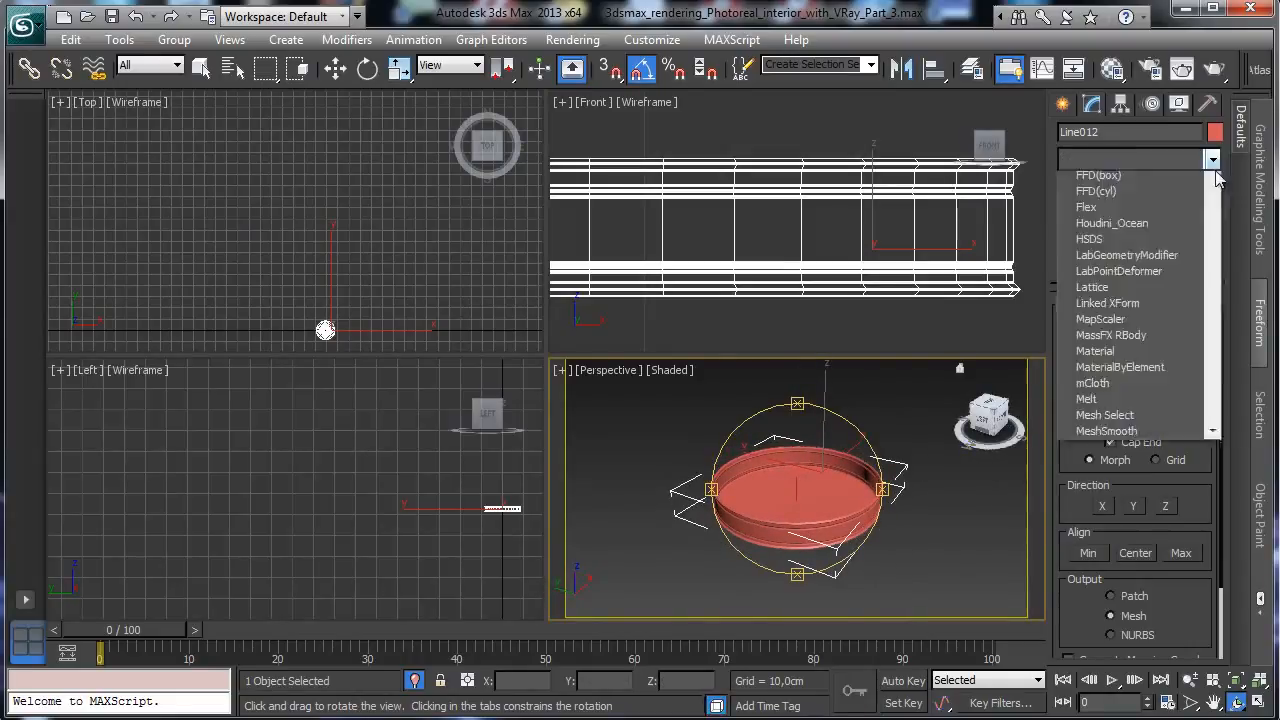
scroll(1220, 213, "up", 10)
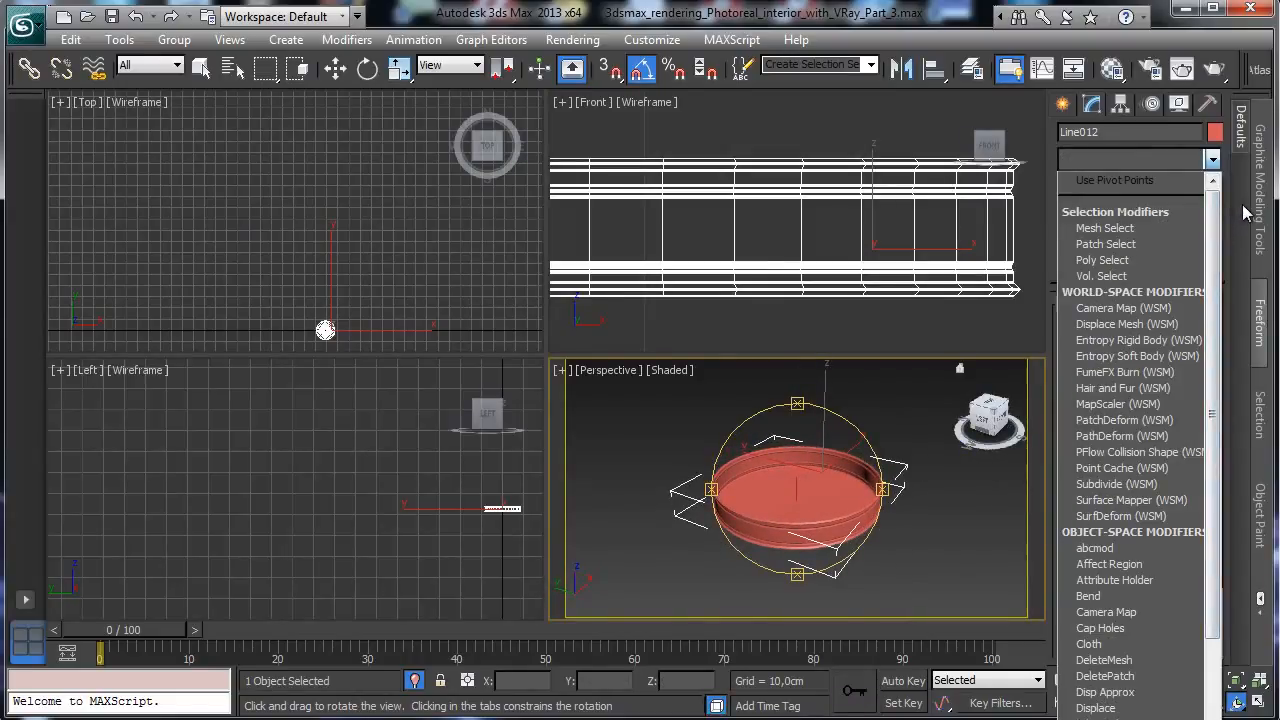
left_click_drag(1220, 229, 1220, 508)
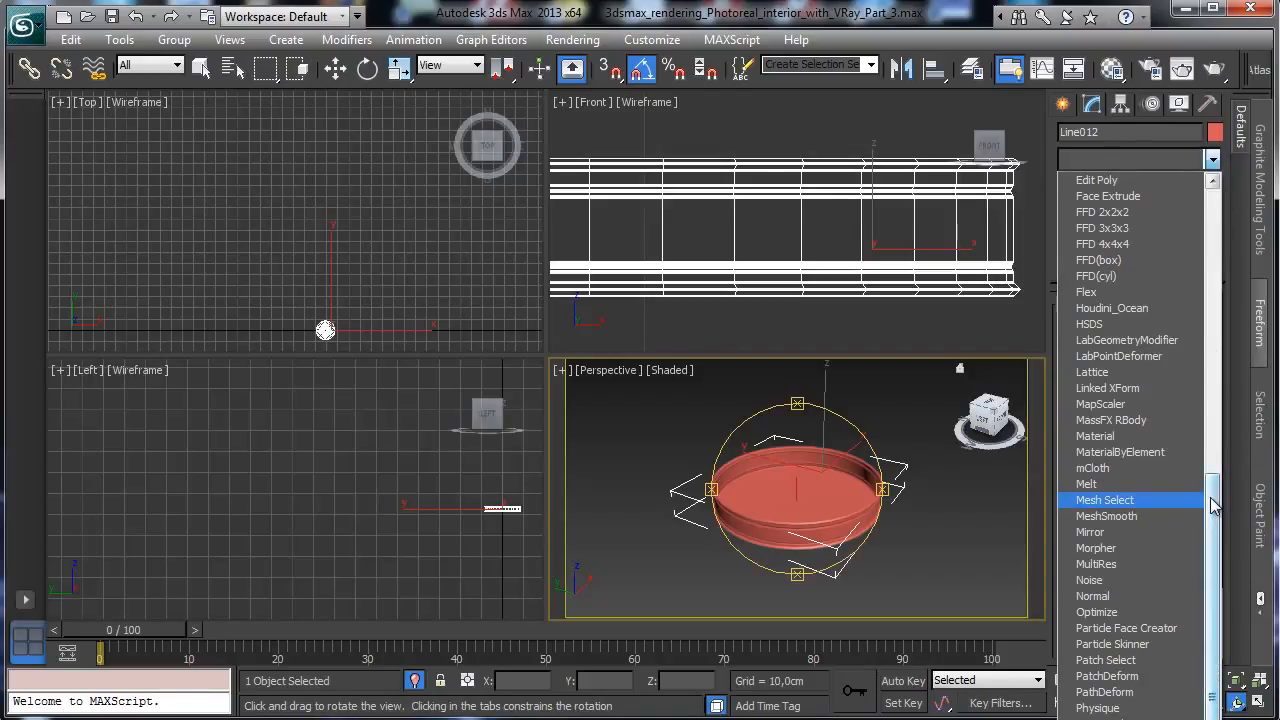
left_click_drag(1213, 505, 1212, 360)
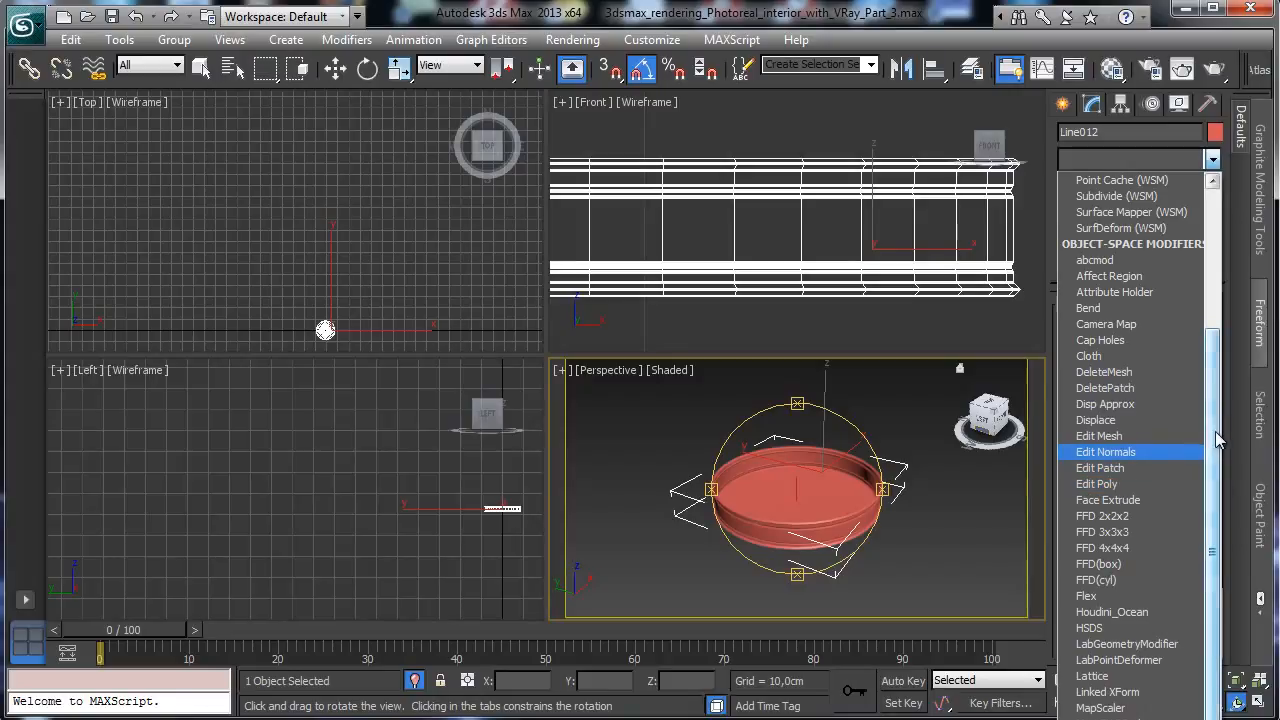
left_click_drag(1216, 440, 1218, 648)
scroll(1218, 648, "down", 3)
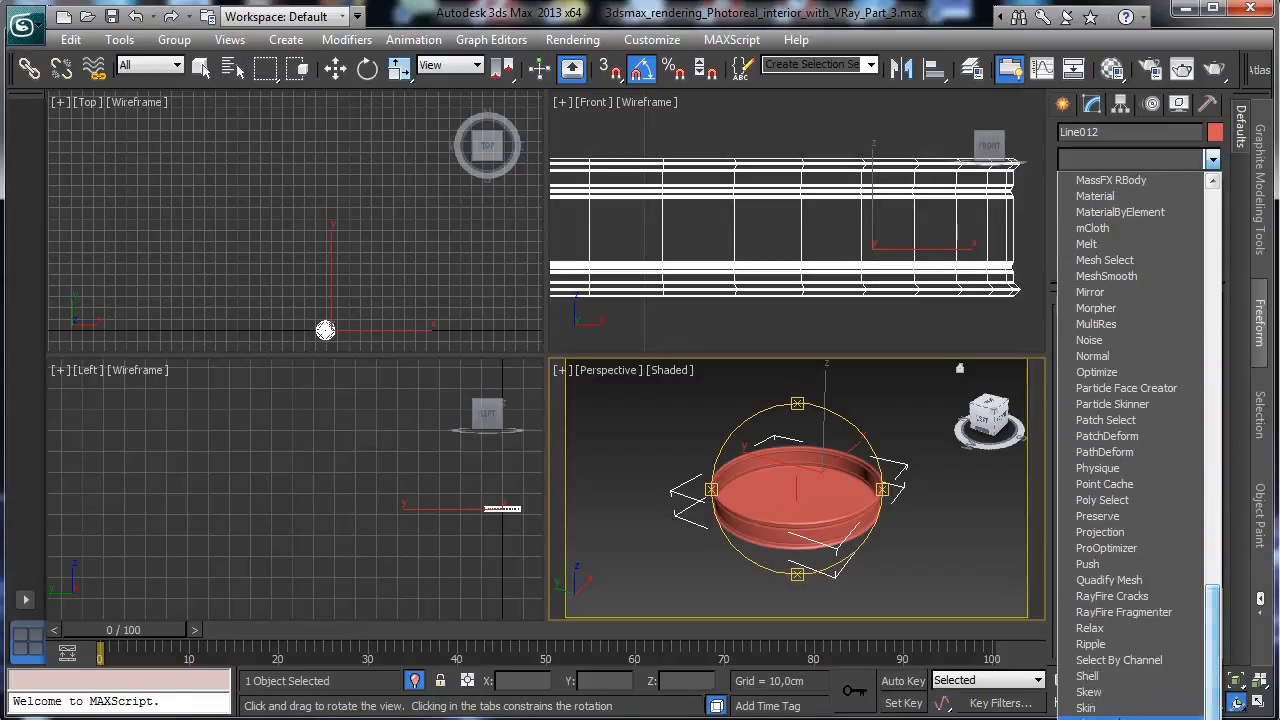
left_click(1100, 680)
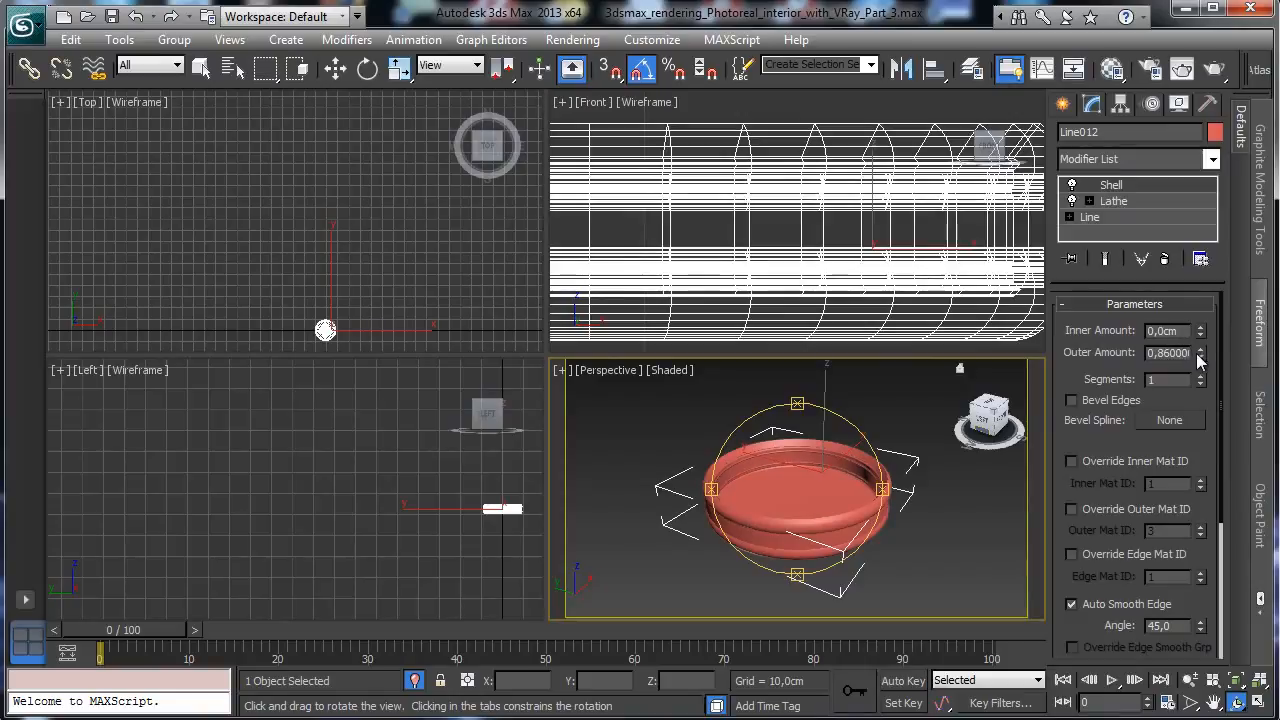
Give the dish wall thickness with a Shell inner amount of 0 cm and outer amount of 0.09 cm
right_click(1200, 353)
mouse_move(1200, 330)
left_mouse_down()
mouse_move(1203, 300)
mouse_move(1208, 315)
left_mouse_up()
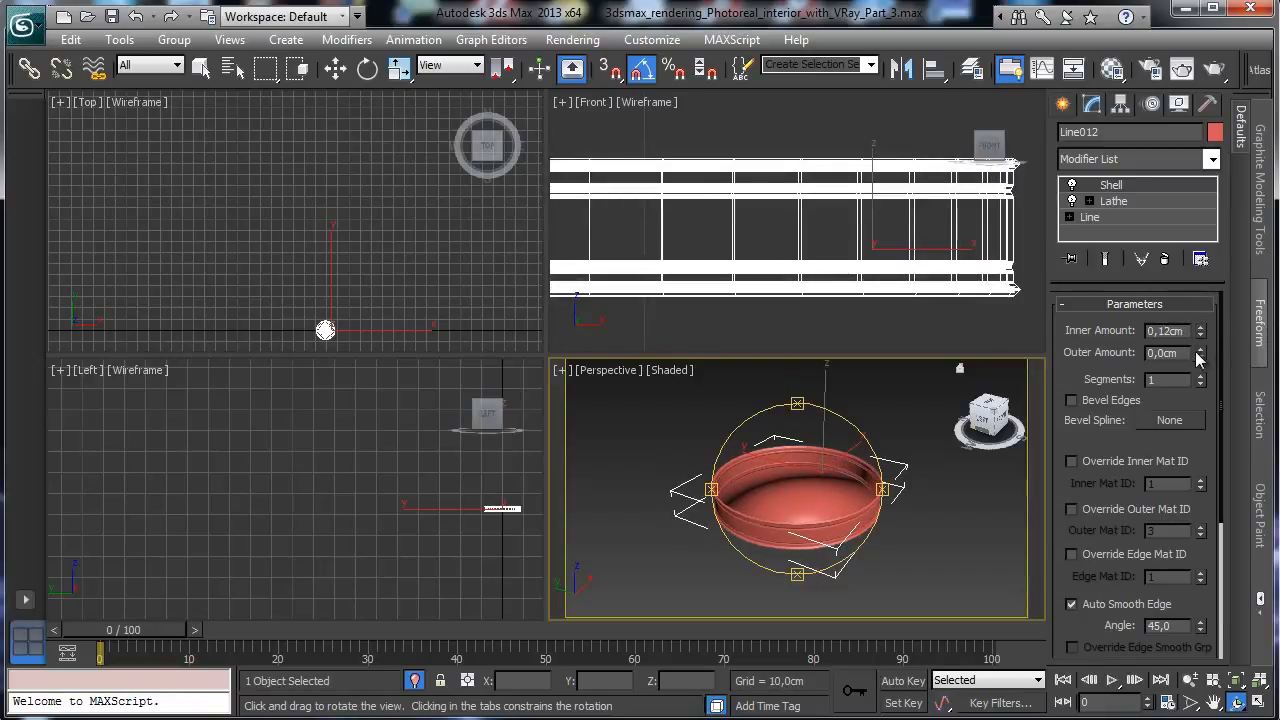
left_click_drag(835, 440, 888, 488)
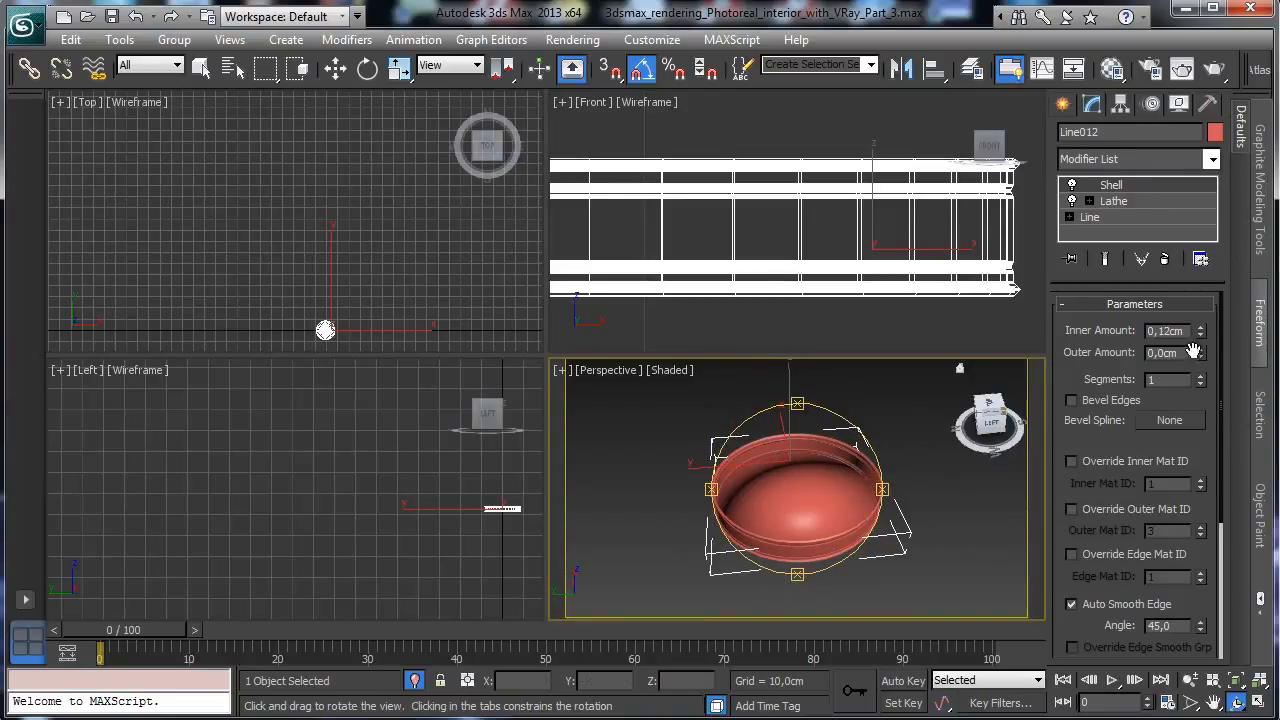
mouse_move(1202, 338)
left_mouse_down()
mouse_move(1196, 392)
mouse_move(1204, 342)
left_mouse_up()
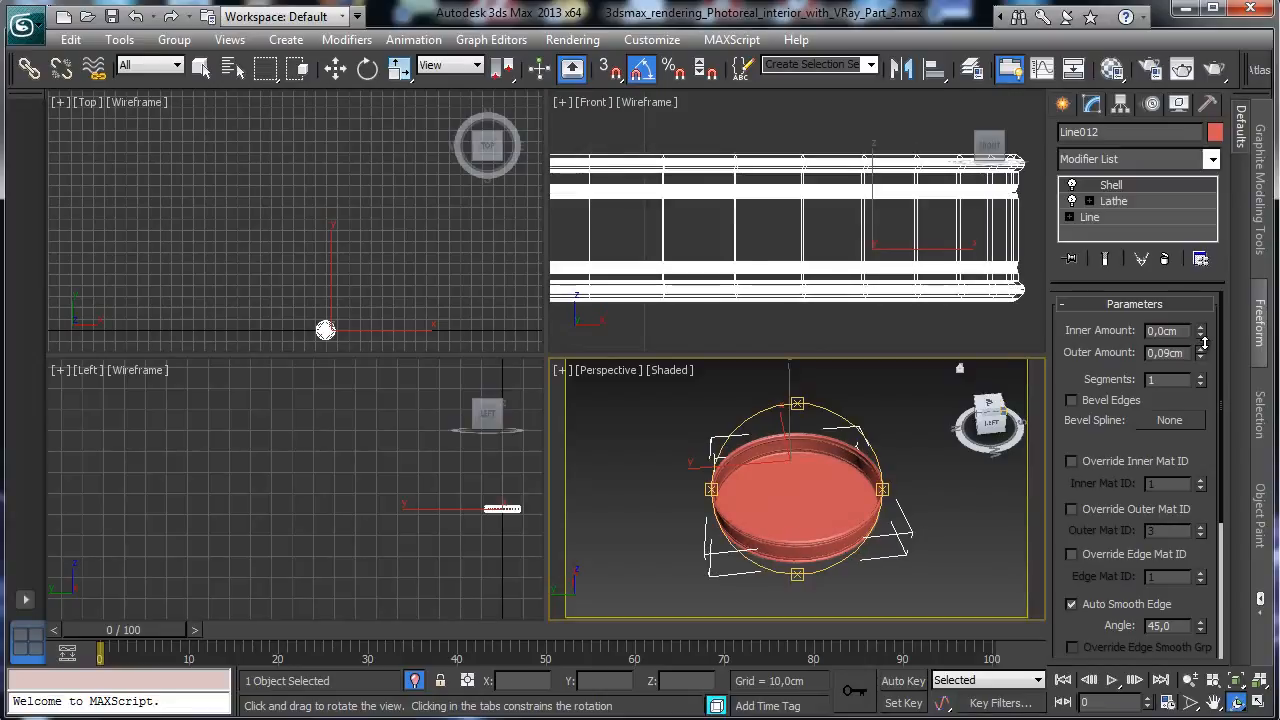
Add an Edit Poly modifier above the Shell and enter polygon editing
left_click(1211, 160)
key("Return")
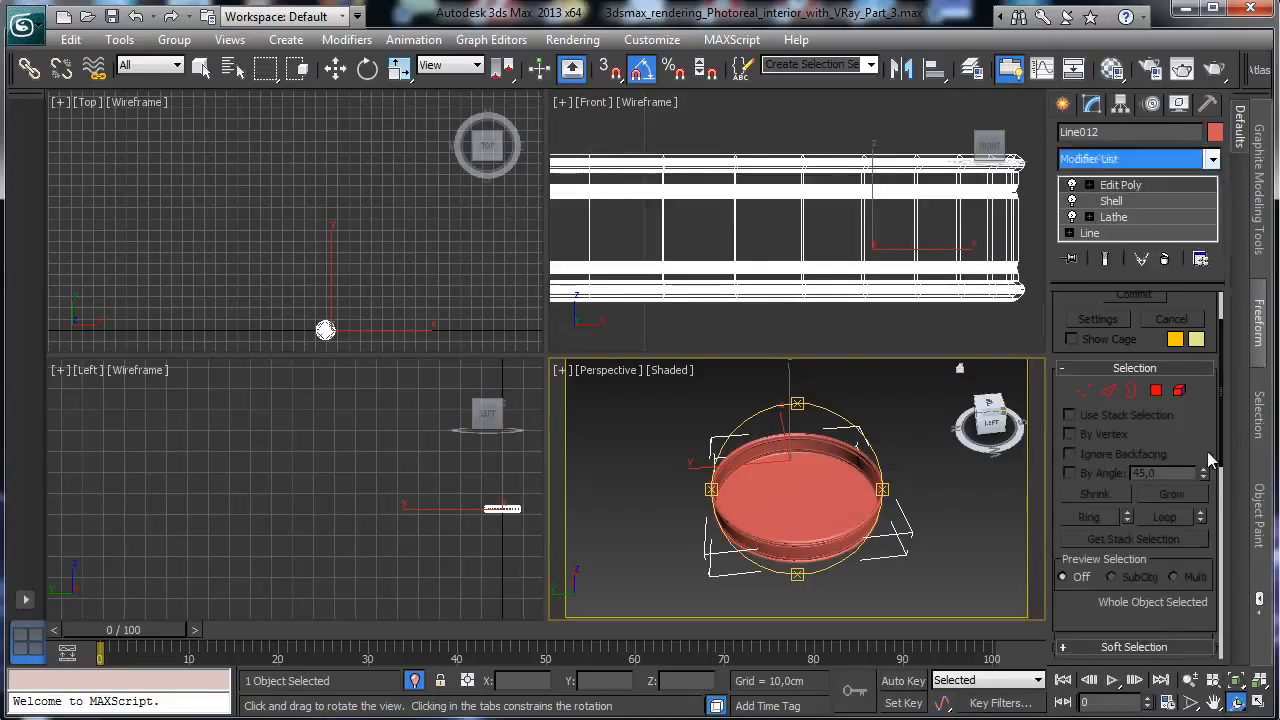
left_click(1156, 391)
Select all polygons of the dish's inner floor and set their material ID to 2
left_click(801, 502)
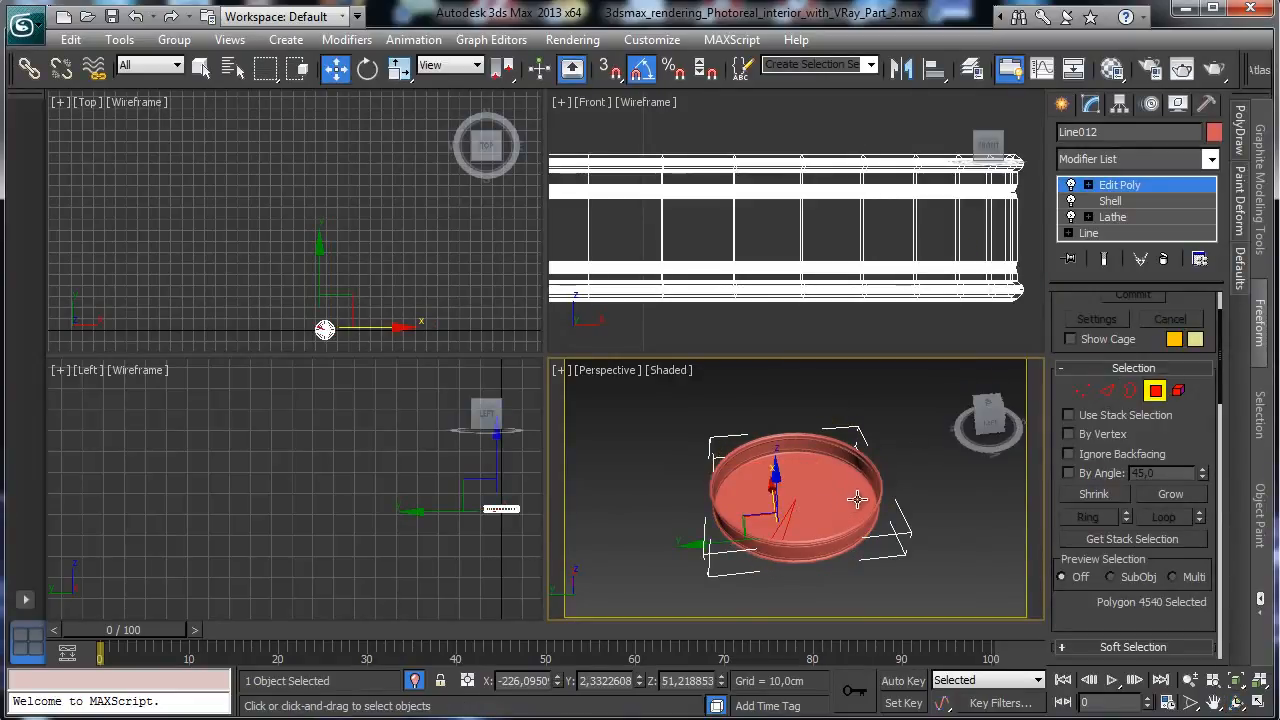
left_click(817, 477)
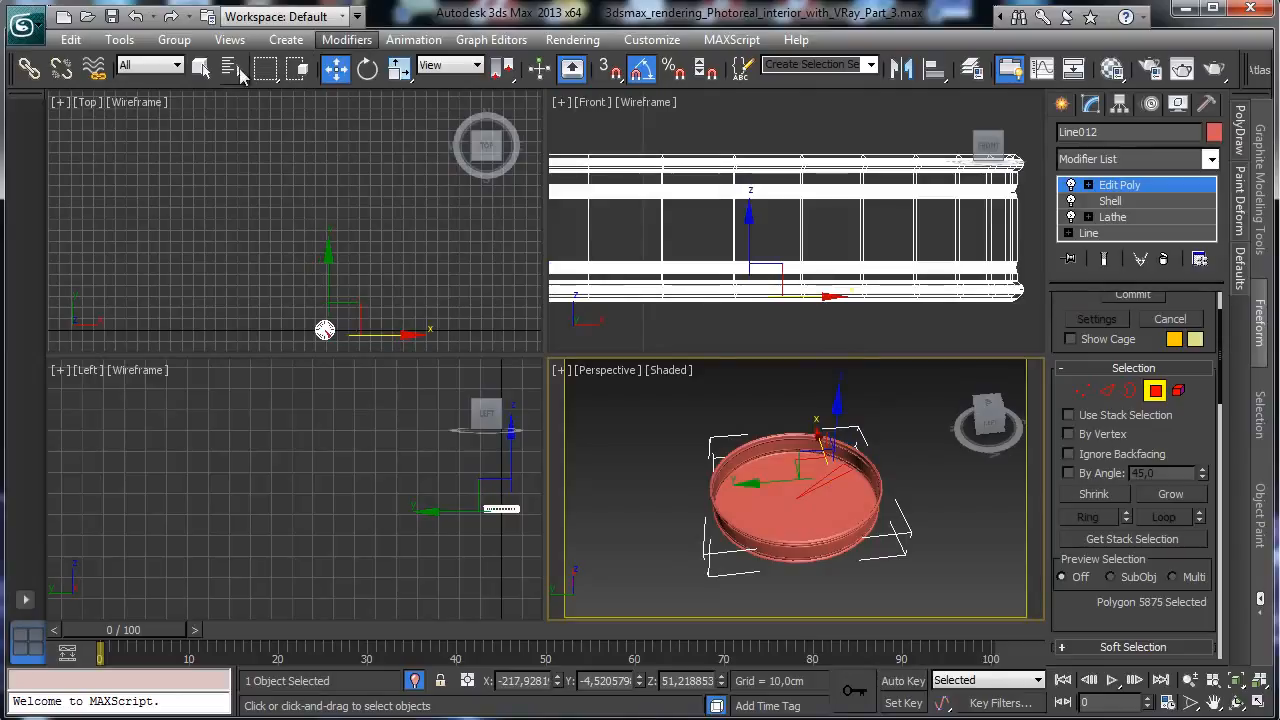
left_click(200, 67)
left_click(806, 486)
left_click(770, 511, "shift")
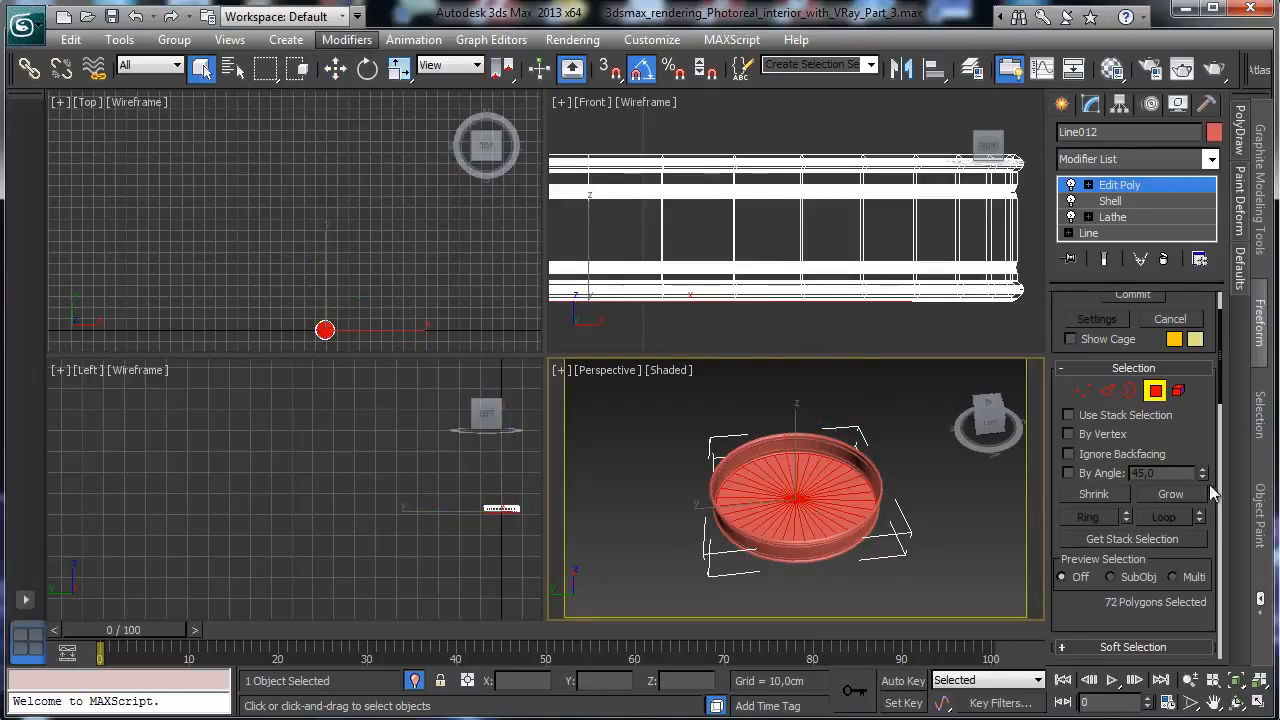
left_click_drag(1196, 437, 1164, 368)
scroll(1188, 612, "down", 5)
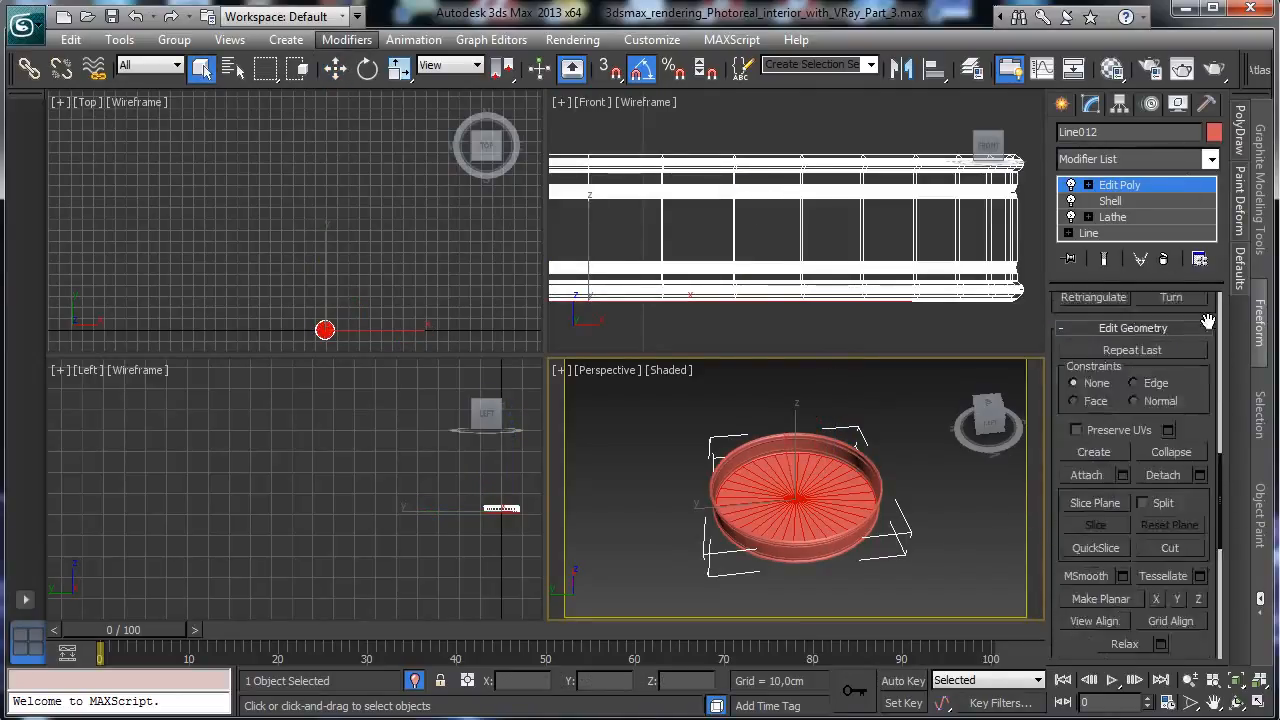
scroll(1190, 600, "down", 5)
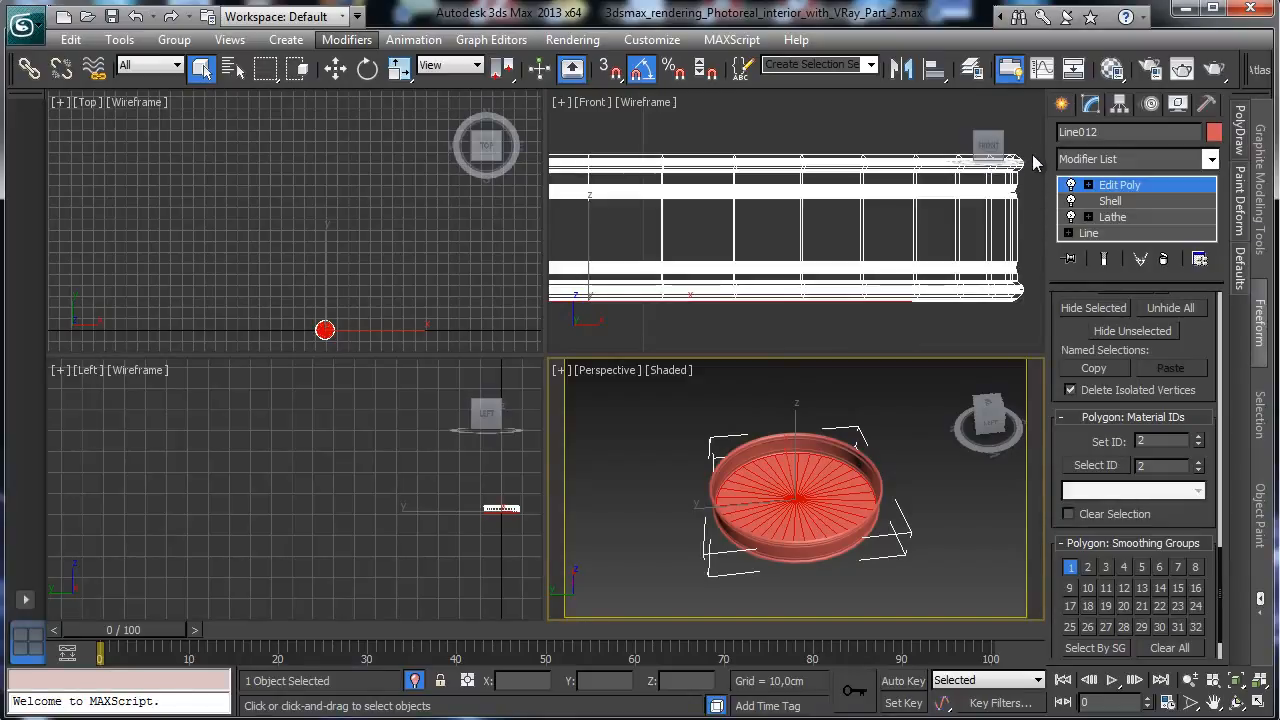
Assign material ID 3 to the dish's top rim polygons and its bottom polygons, using window selection in the Front viewport
right_click(956, 314)
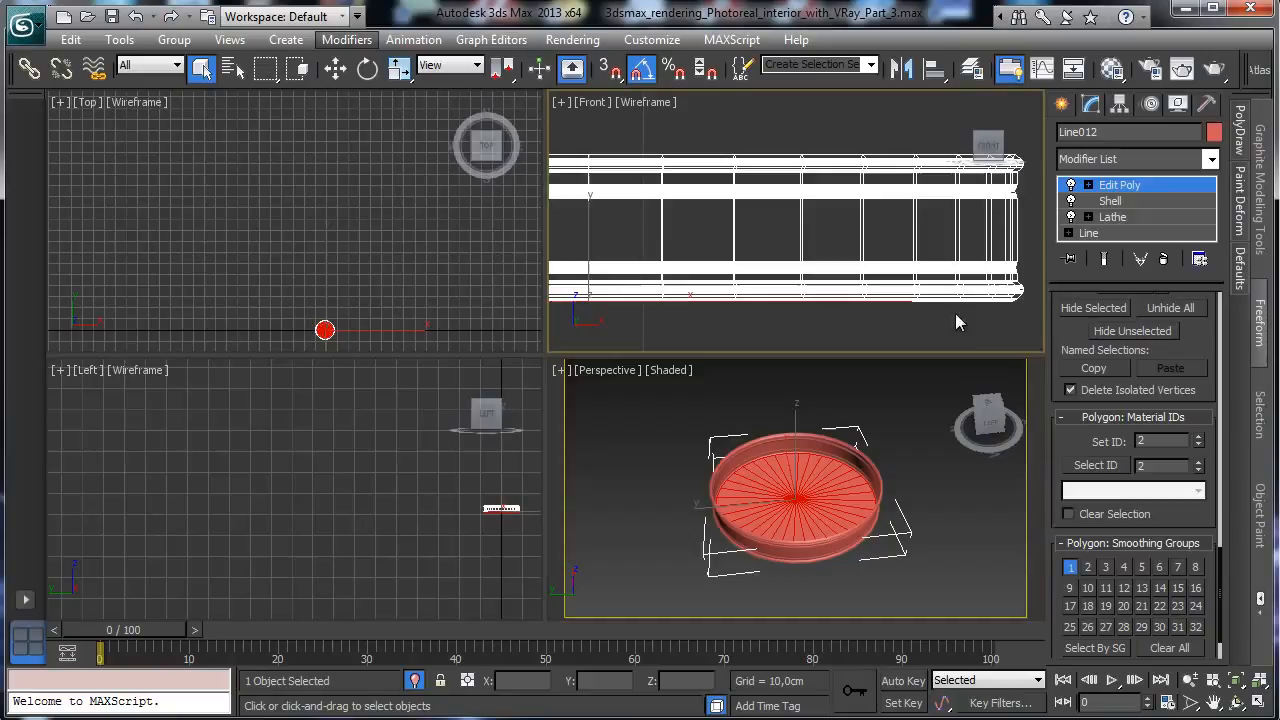
left_click(1236, 684)
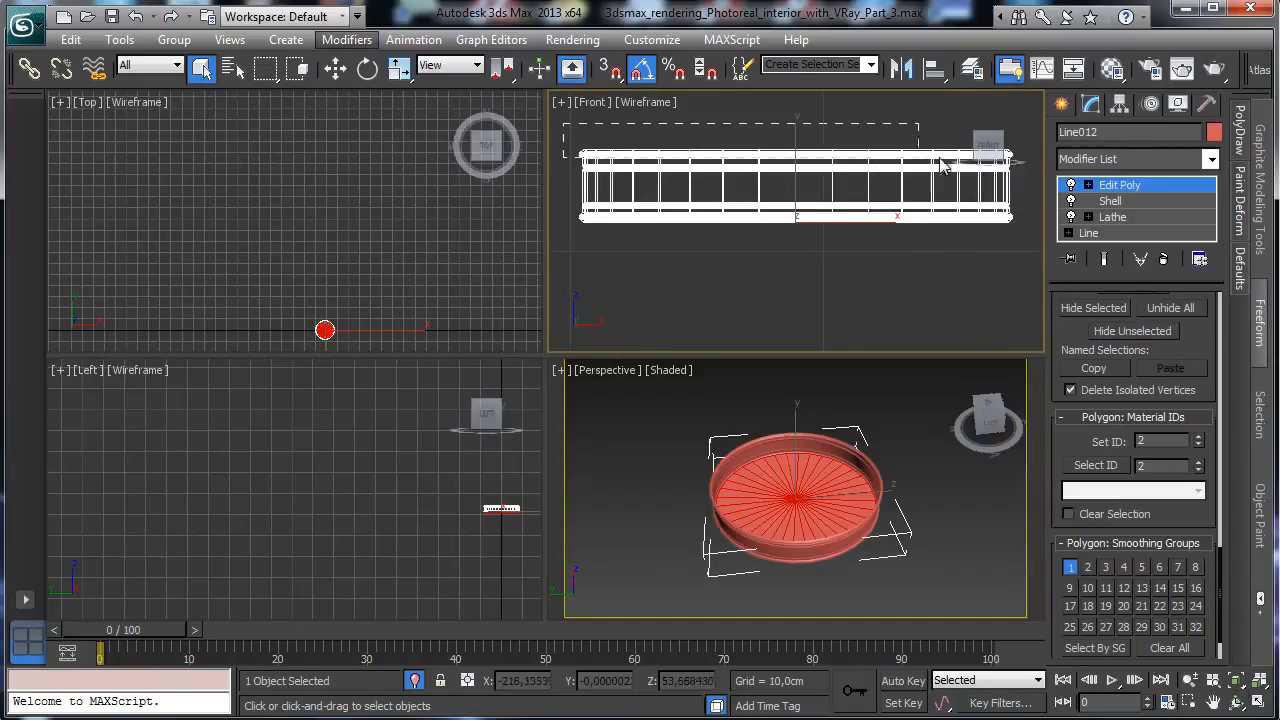
left_click(1031, 166)
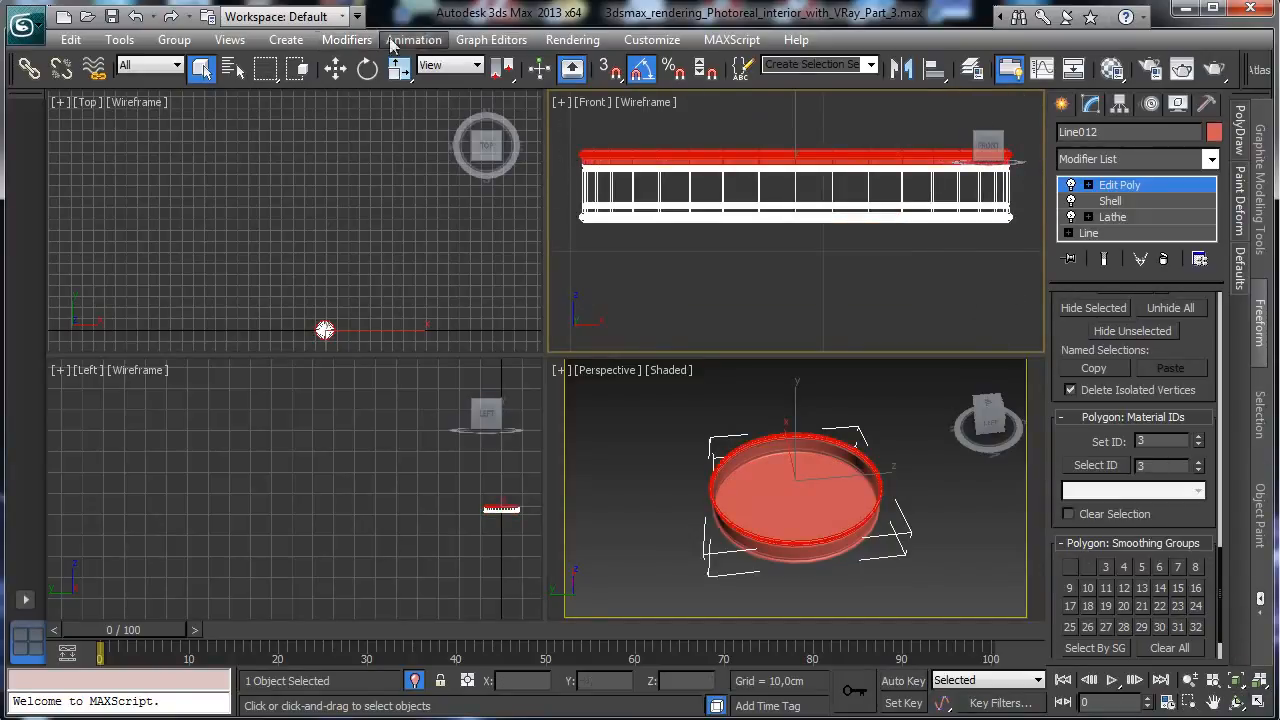
left_click(298, 67)
left_click_drag(568, 129, 1033, 160)
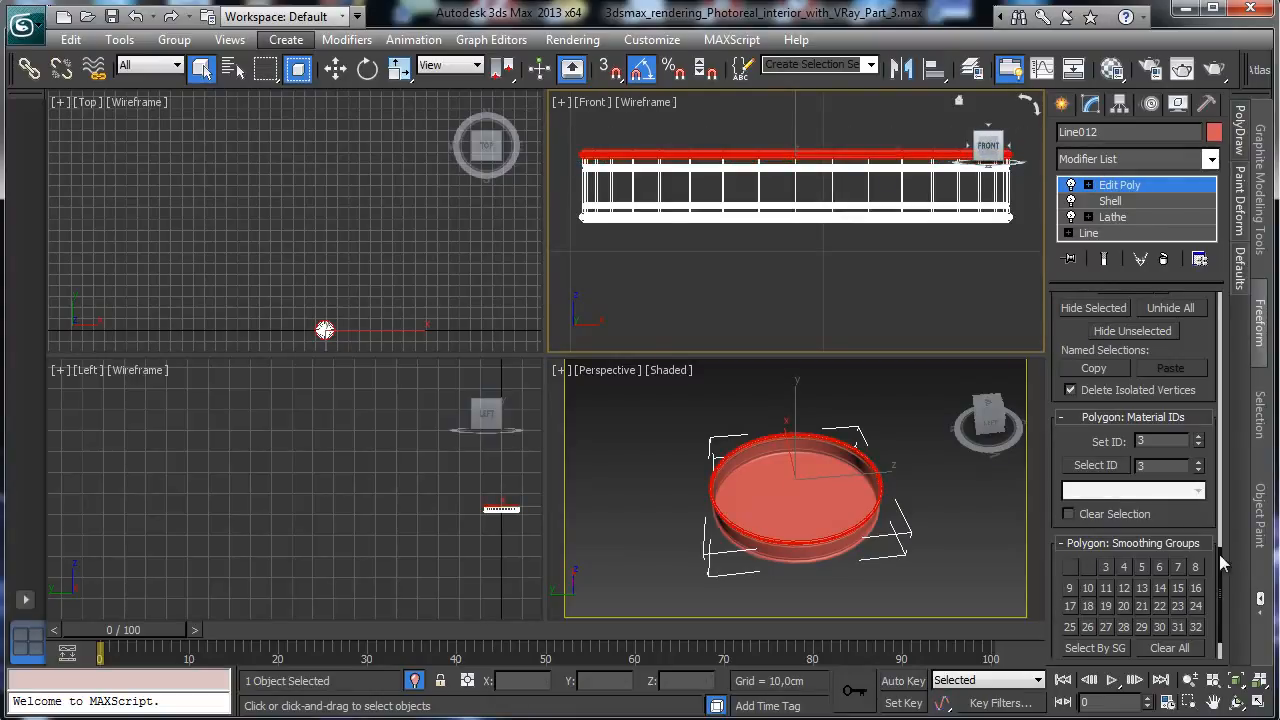
left_click(1199, 439)
left_click_drag(560, 246, 1064, 217)
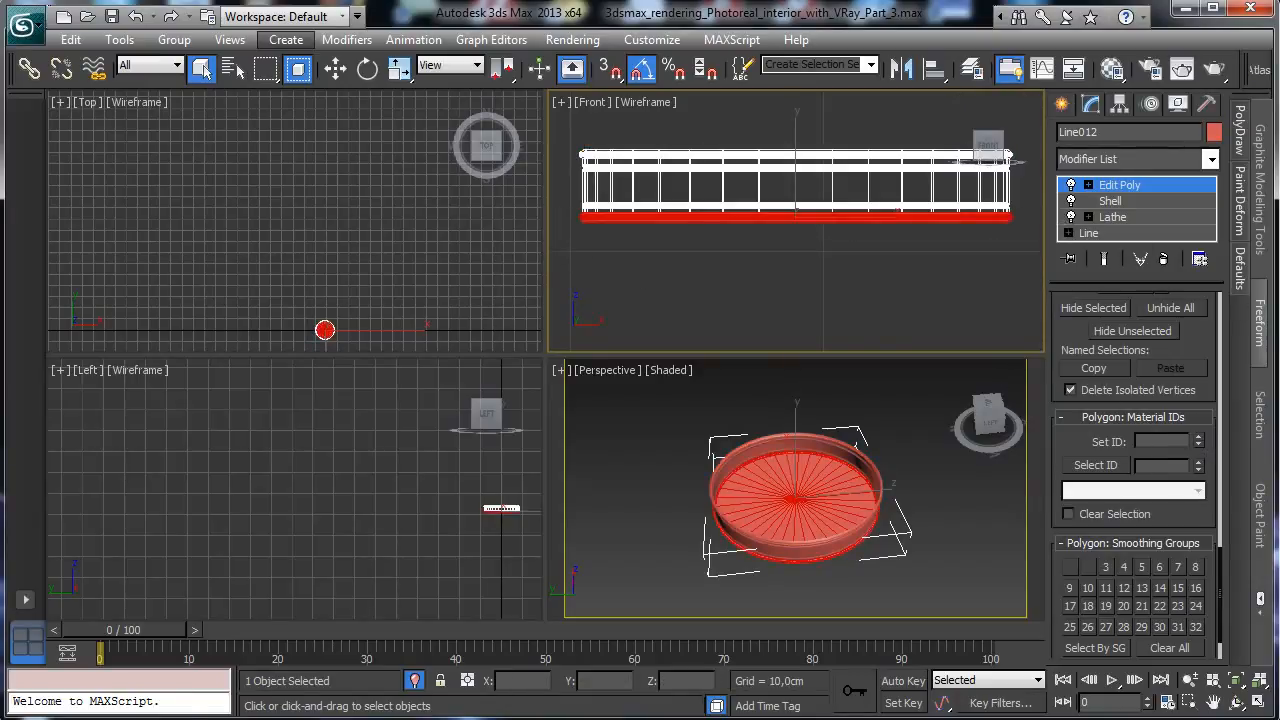
left_click(1199, 440)
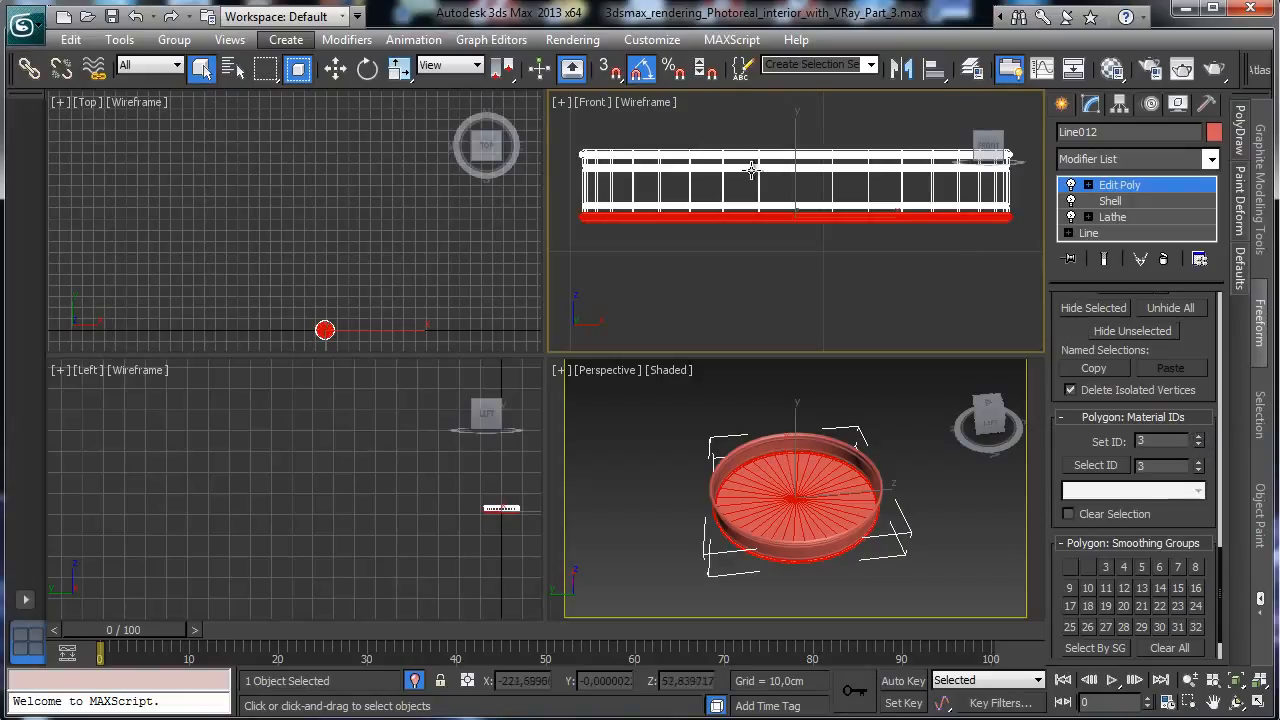
Add the rim to the selected bottom polygons, invert the selection to the side wall, and set its material ID to 2
left_click_drag(571, 124, 1028, 161, "ctrl")
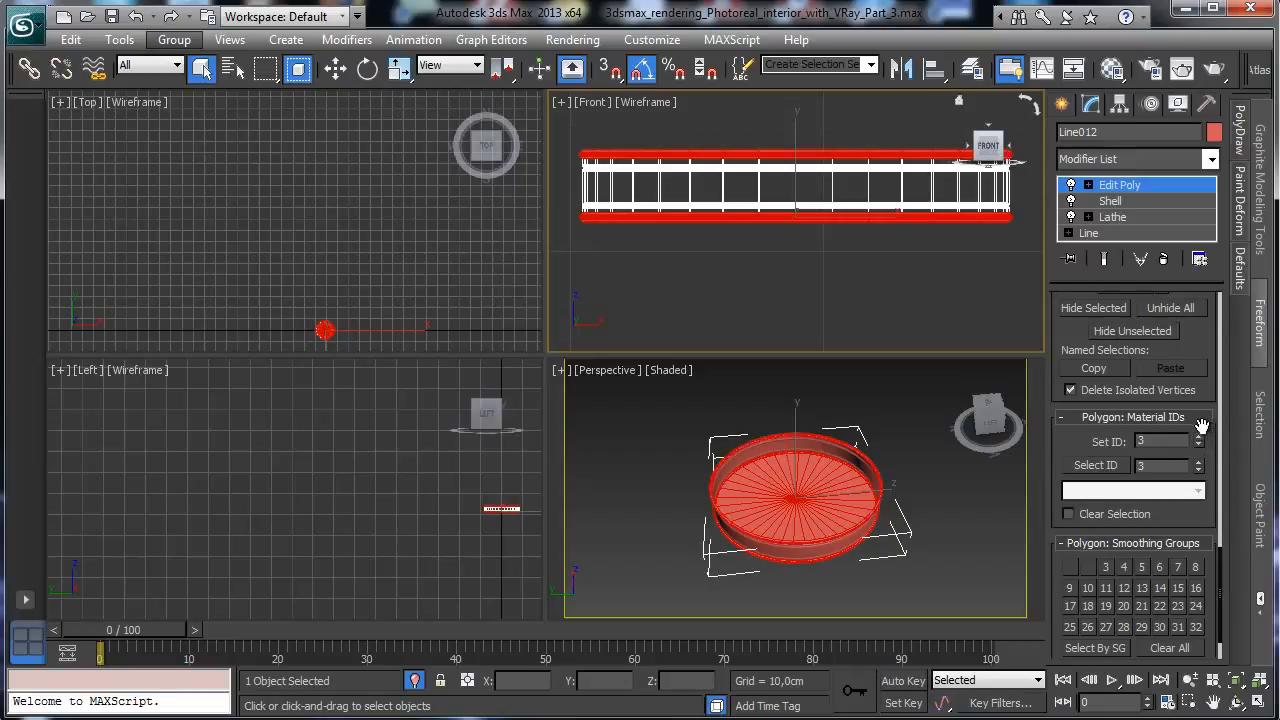
left_click(71, 40)
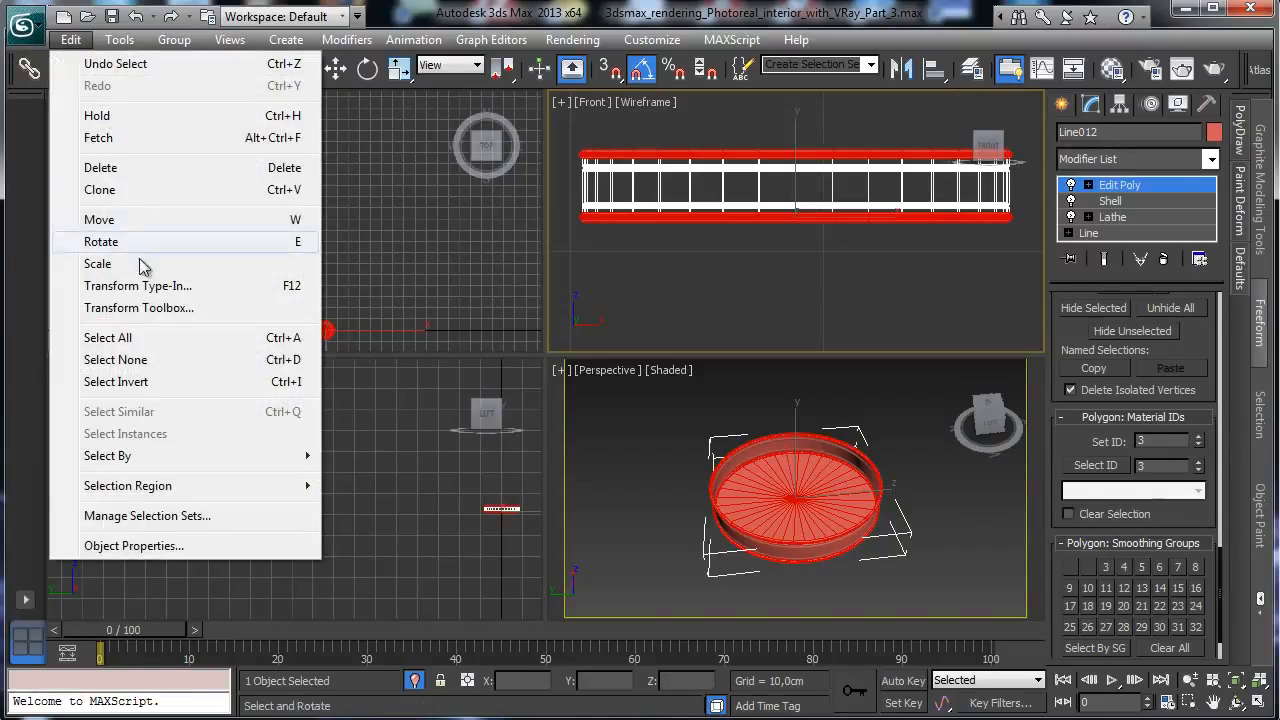
left_click(140, 381)
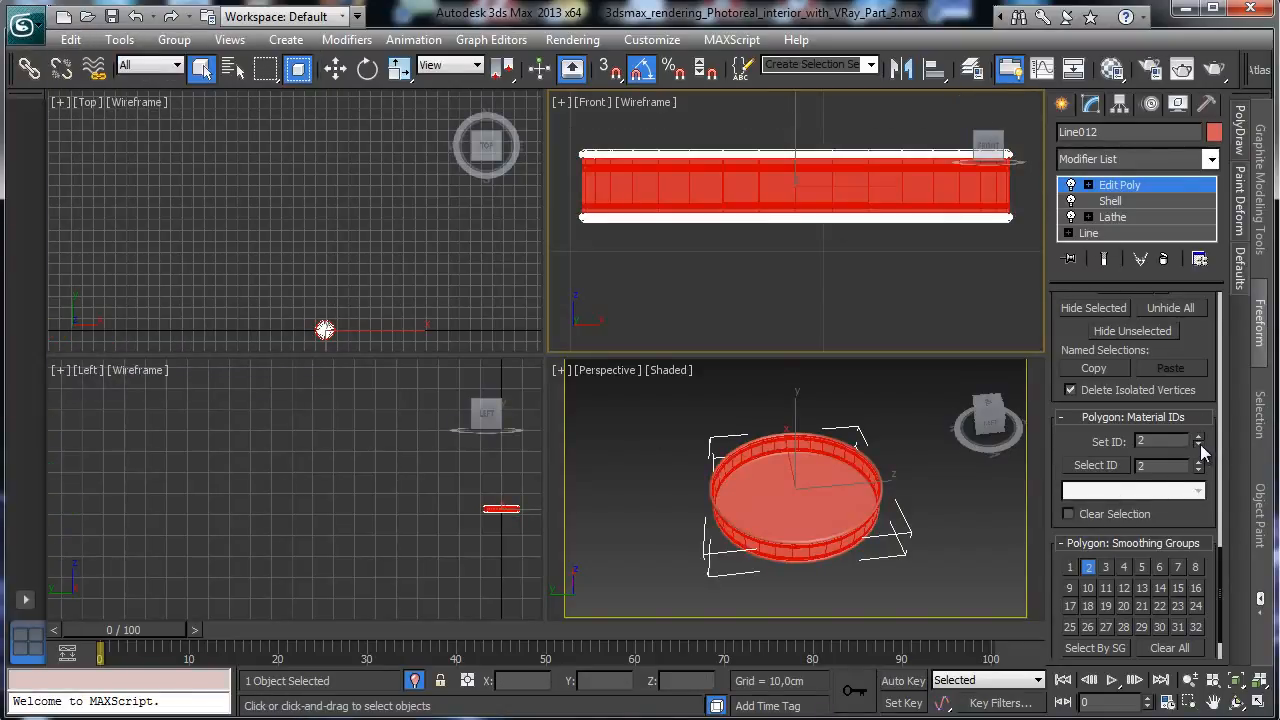
Select the dish's flat round base polygons using crossing selection, and leave polygon sub-object editing
left_click(804, 508)
left_click_drag(804, 507, 806, 508)
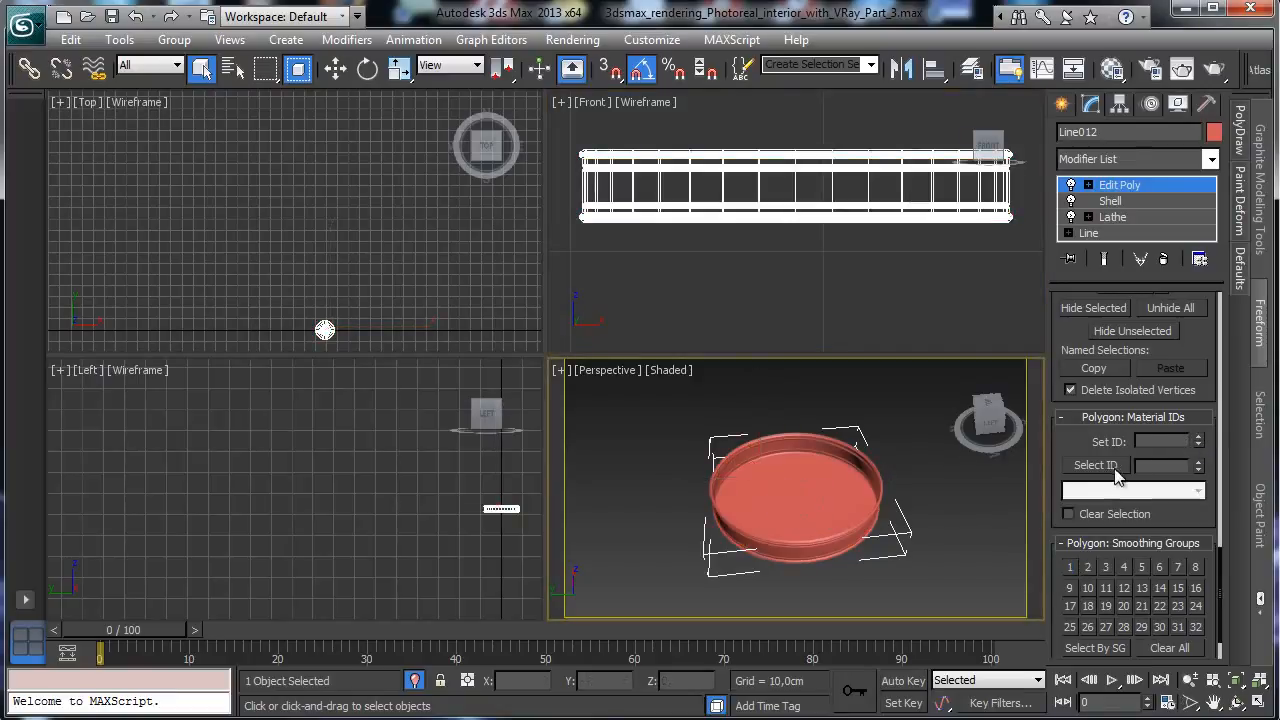
left_click(772, 477)
left_click(801, 387)
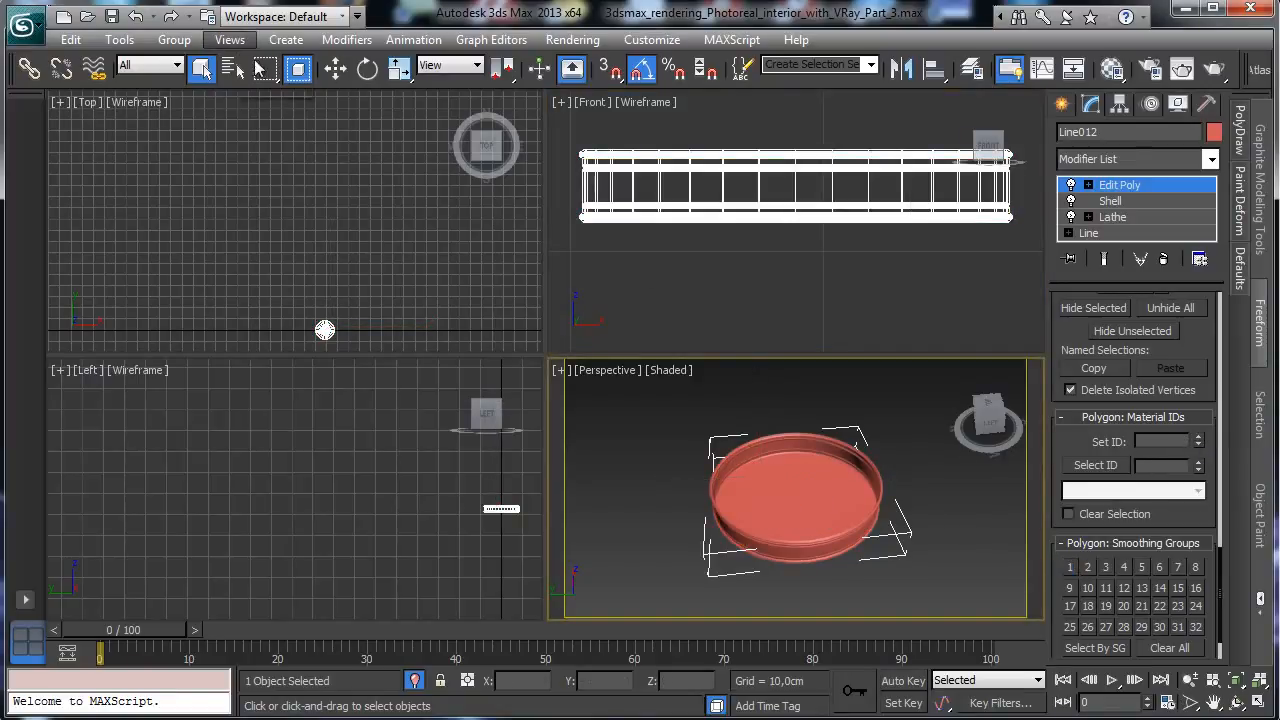
left_click(298, 69)
left_click_drag(775, 479, 817, 514)
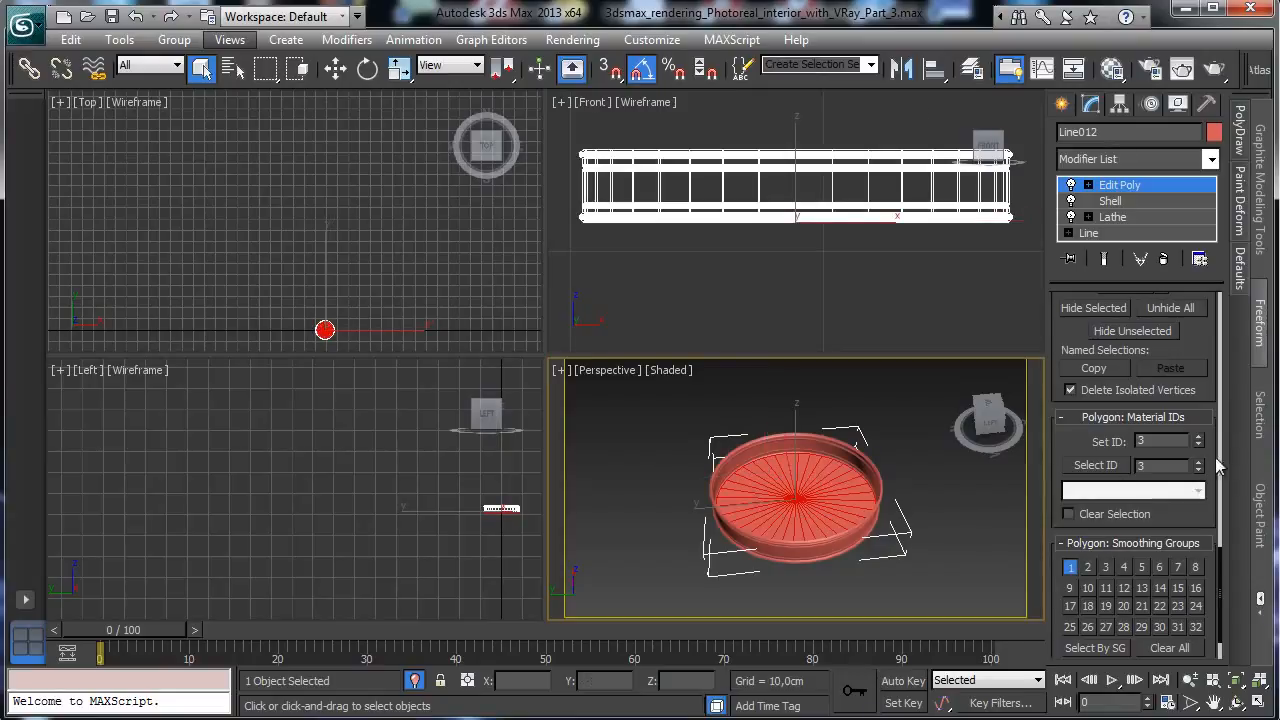
left_click(1163, 185)
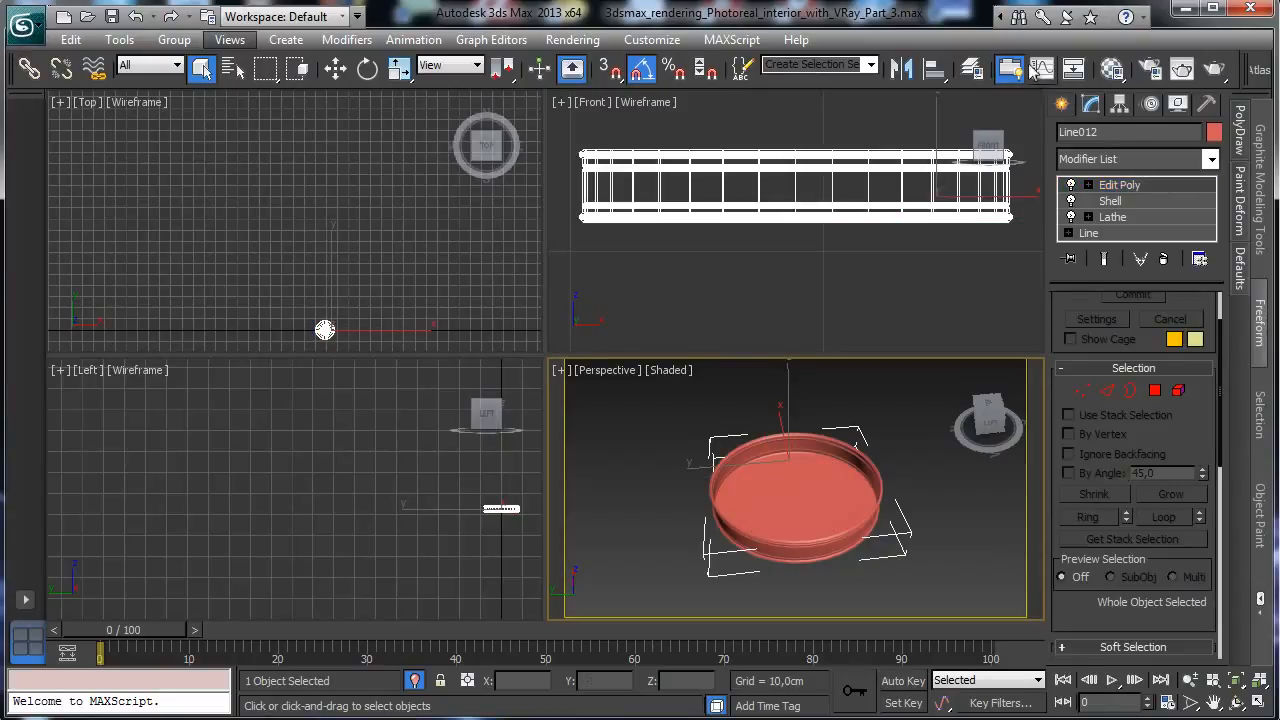
Name an unused material slot Candle glass and assign that material to the selected dish
left_click(1112, 68)
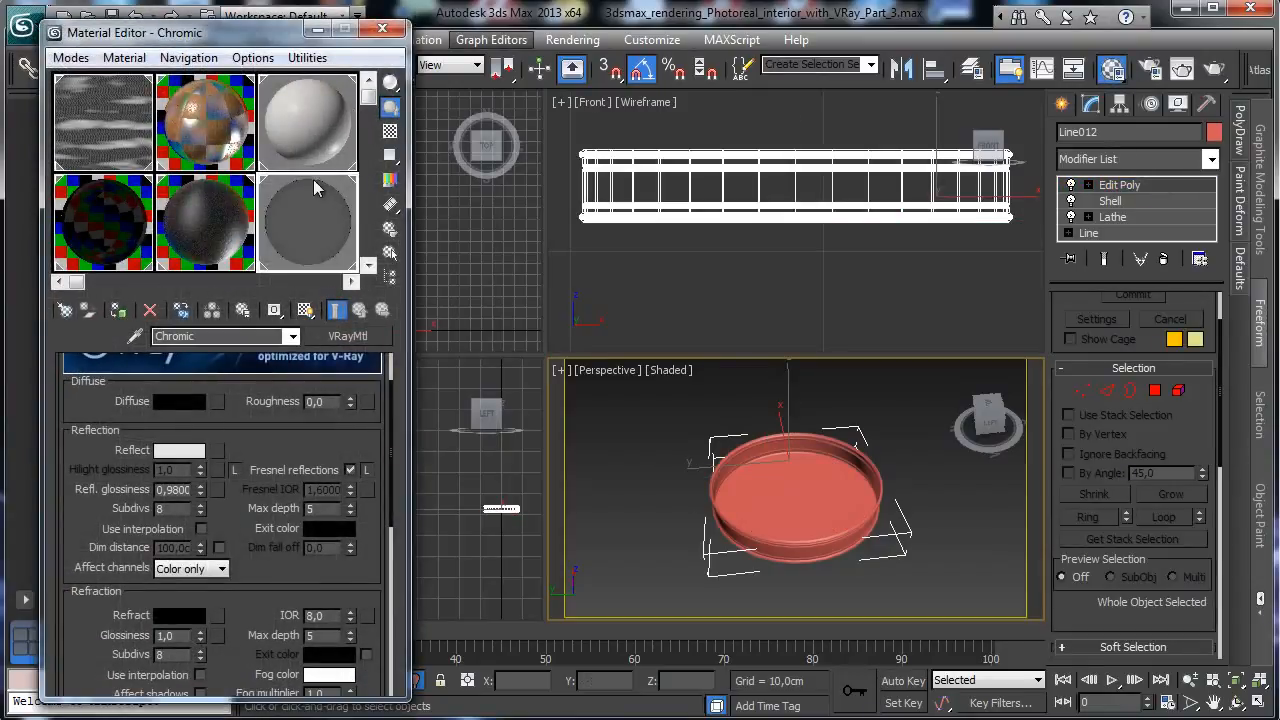
left_click_drag(321, 174, 321, 64)
left_click(110, 215)
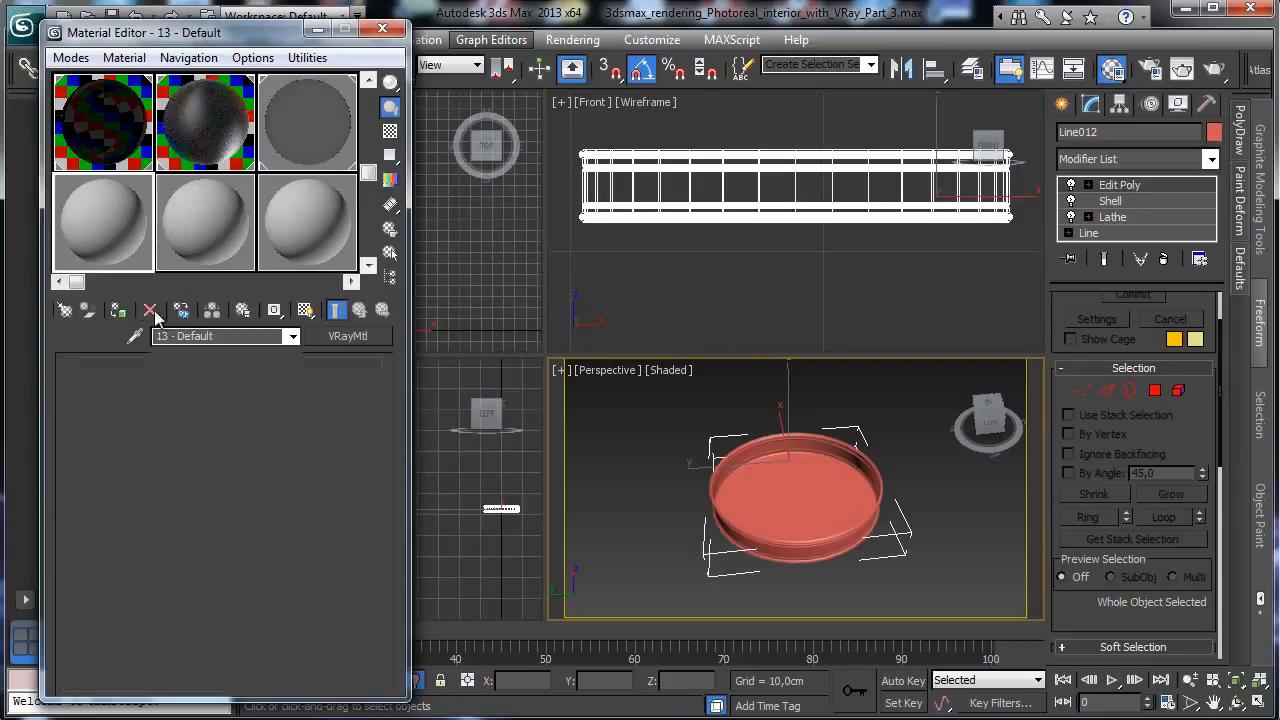
left_click(240, 336)
type("Candle glass")
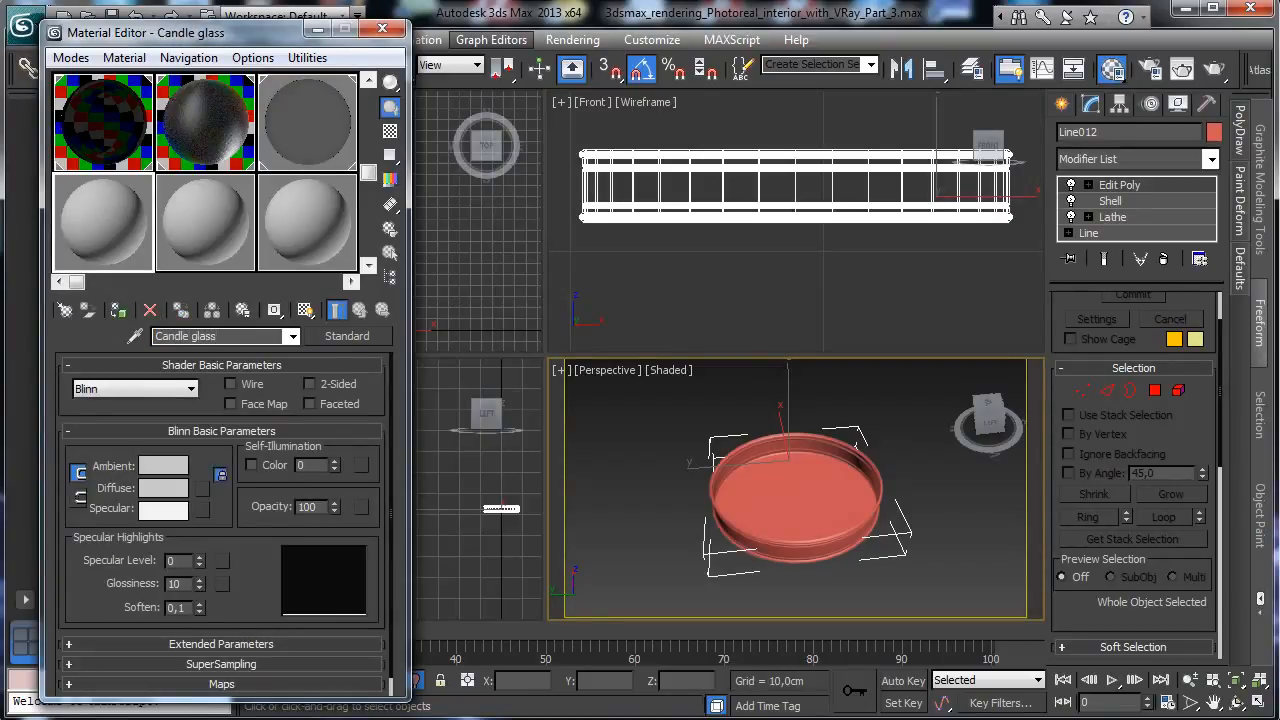
left_click(118, 310)
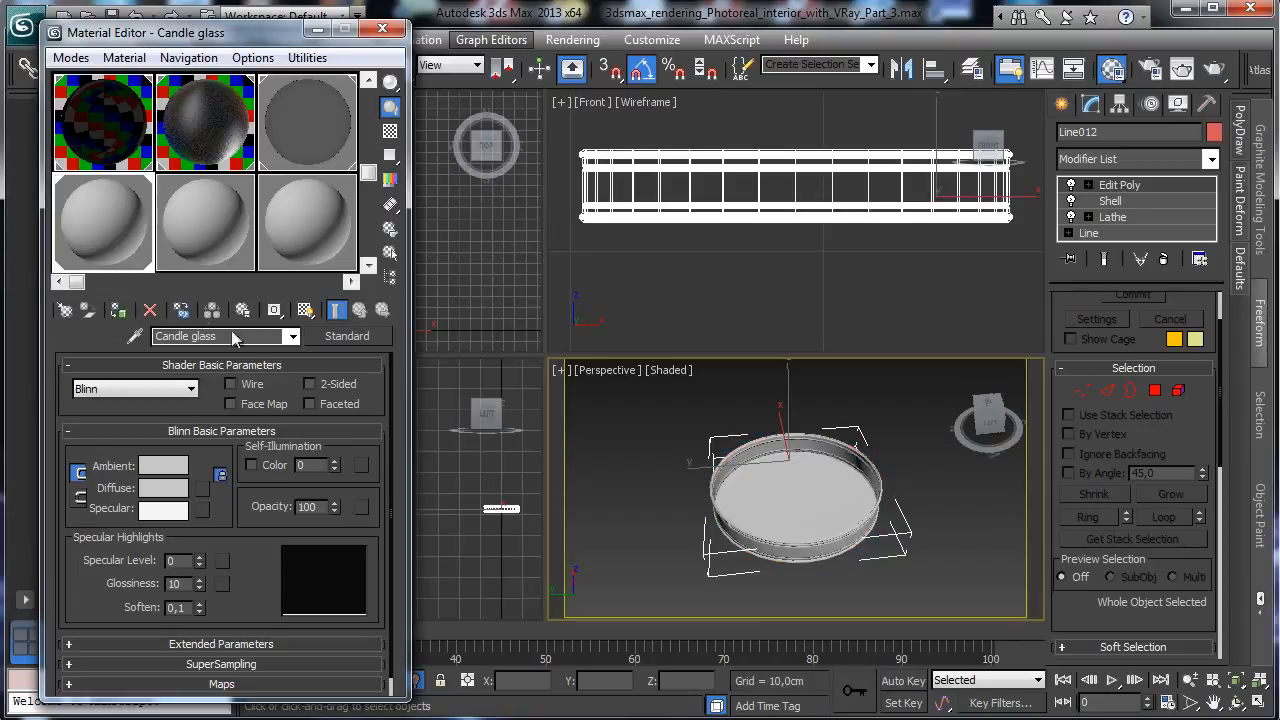
Convert Candle glass to a Multi/Sub-Object material and set the number of materials to 3
left_click(320, 340)
double_click(411, 210)
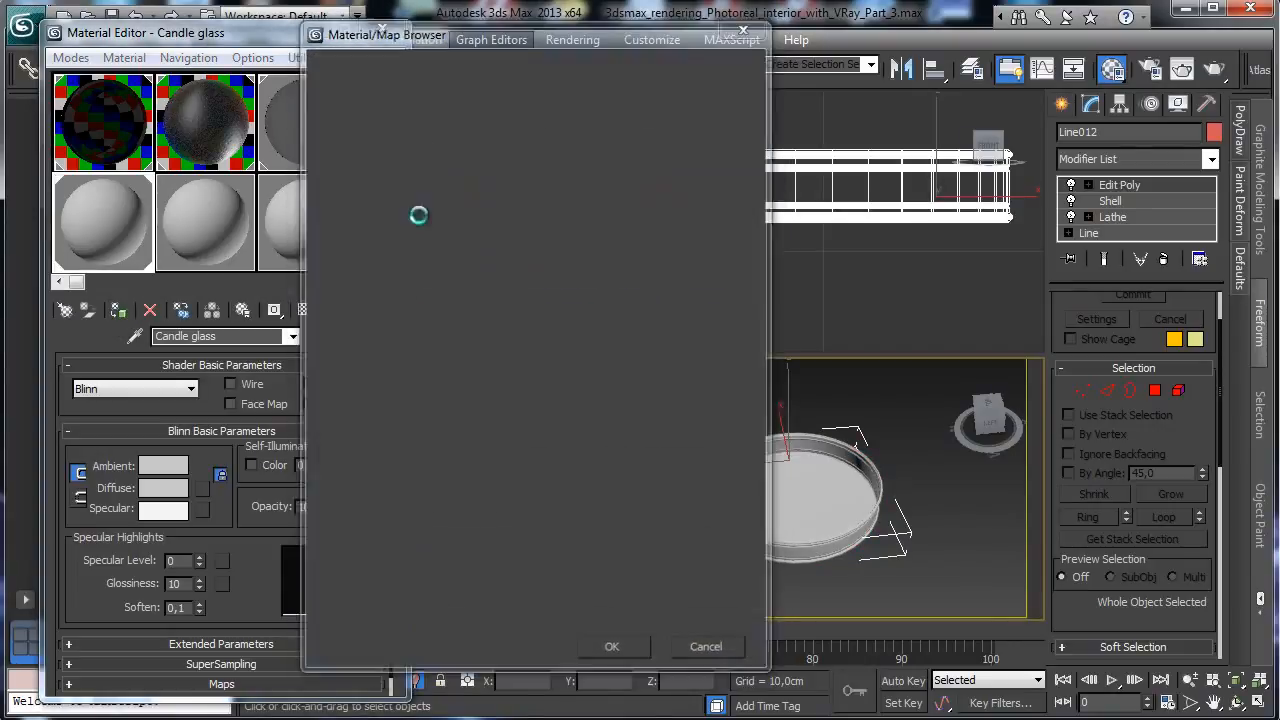
left_click(177, 418)
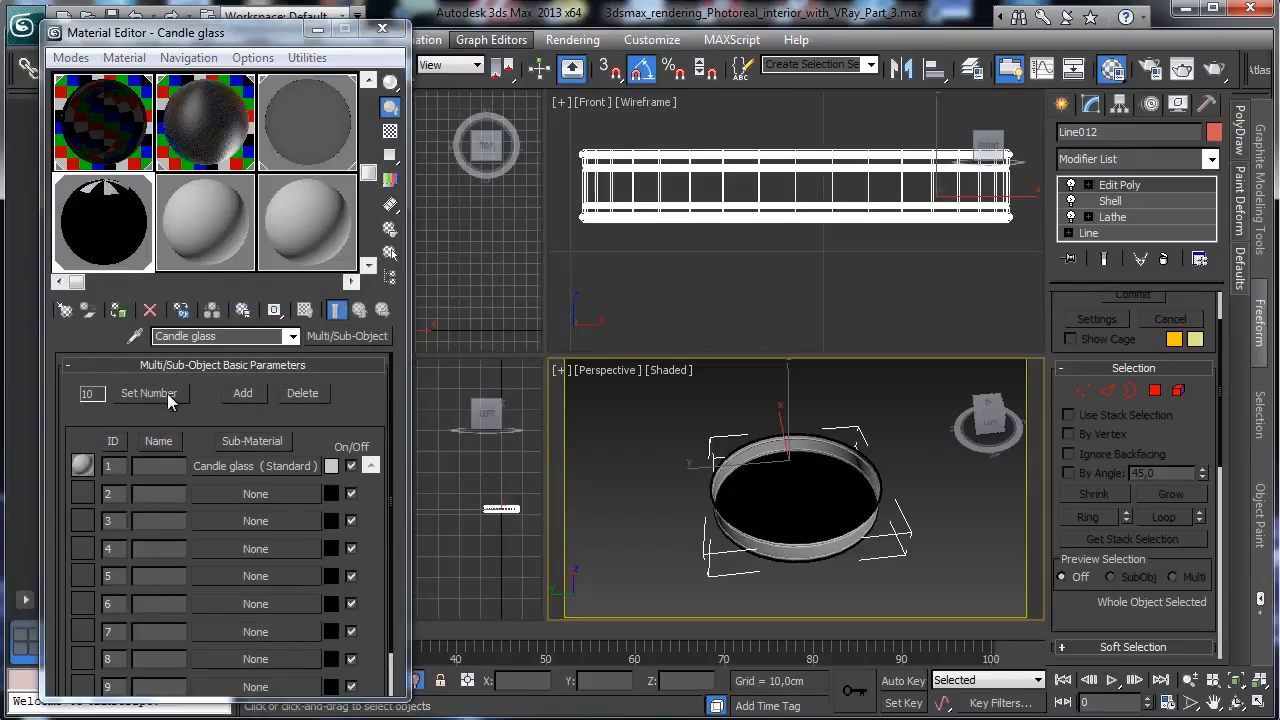
left_click(166, 391)
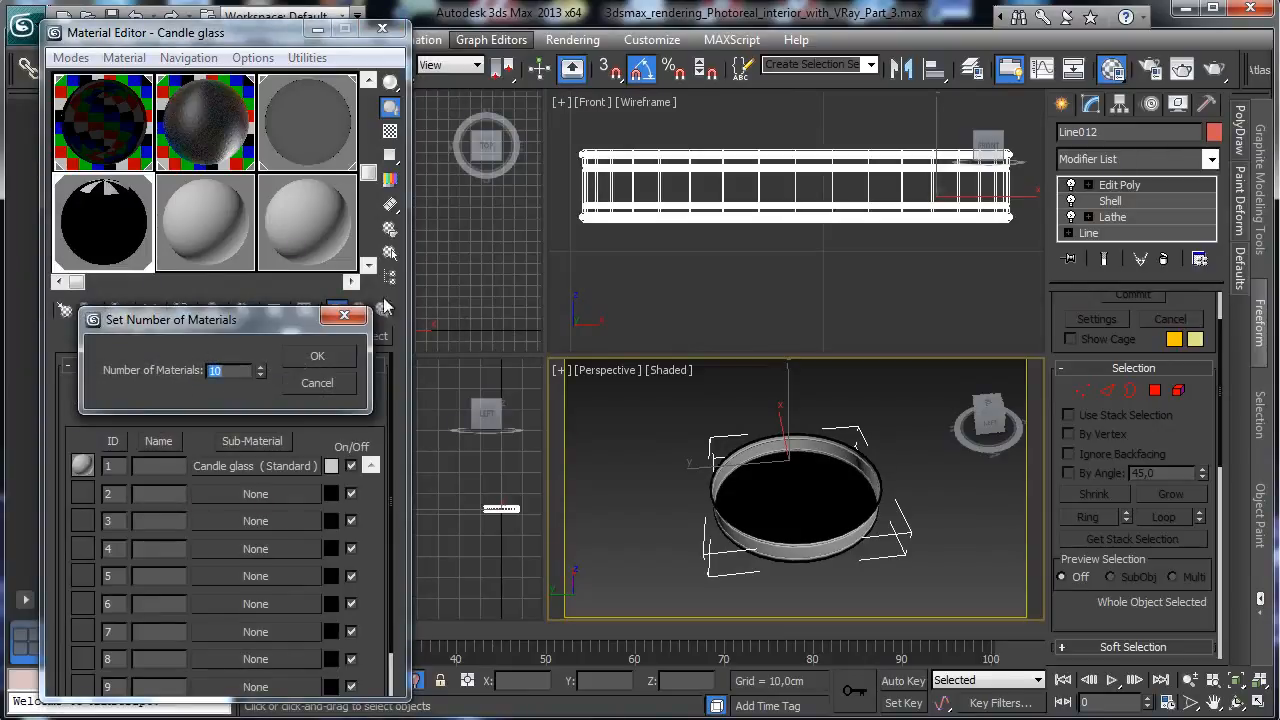
left_click(339, 360)
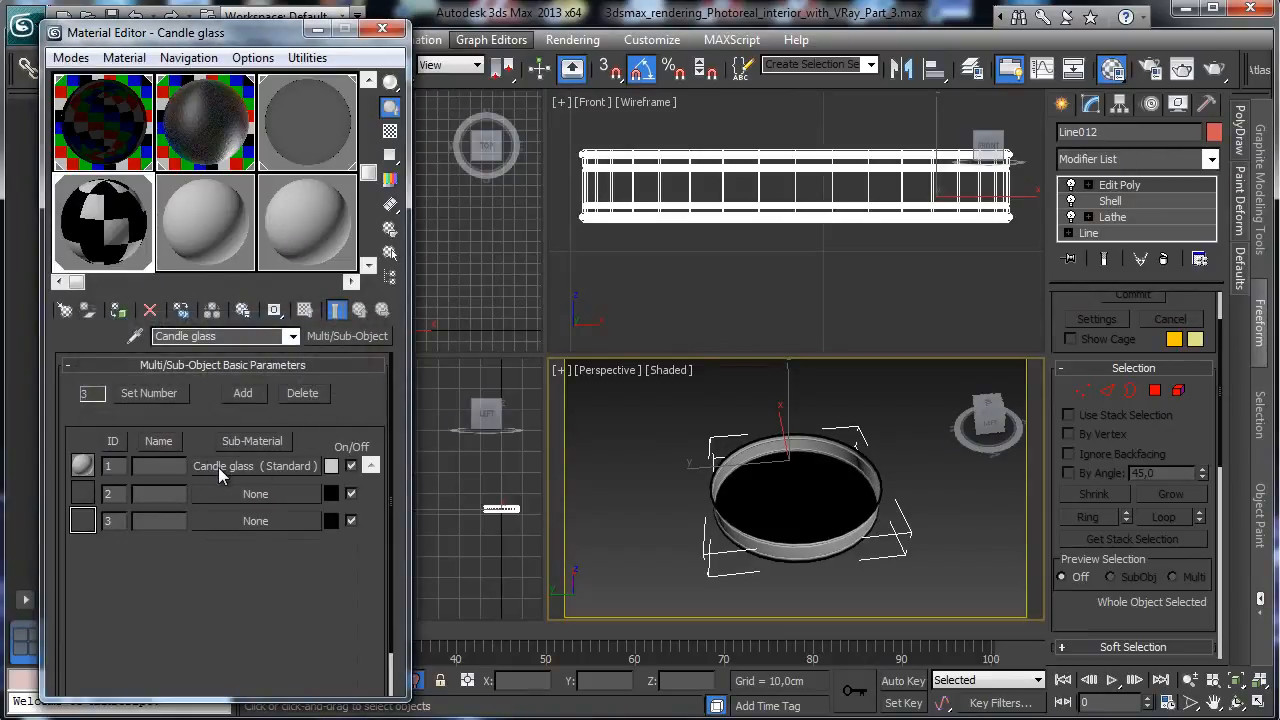
Rename the sub-material of ID 1 as Gold and change its type to VRayMtl
left_click(220, 467)
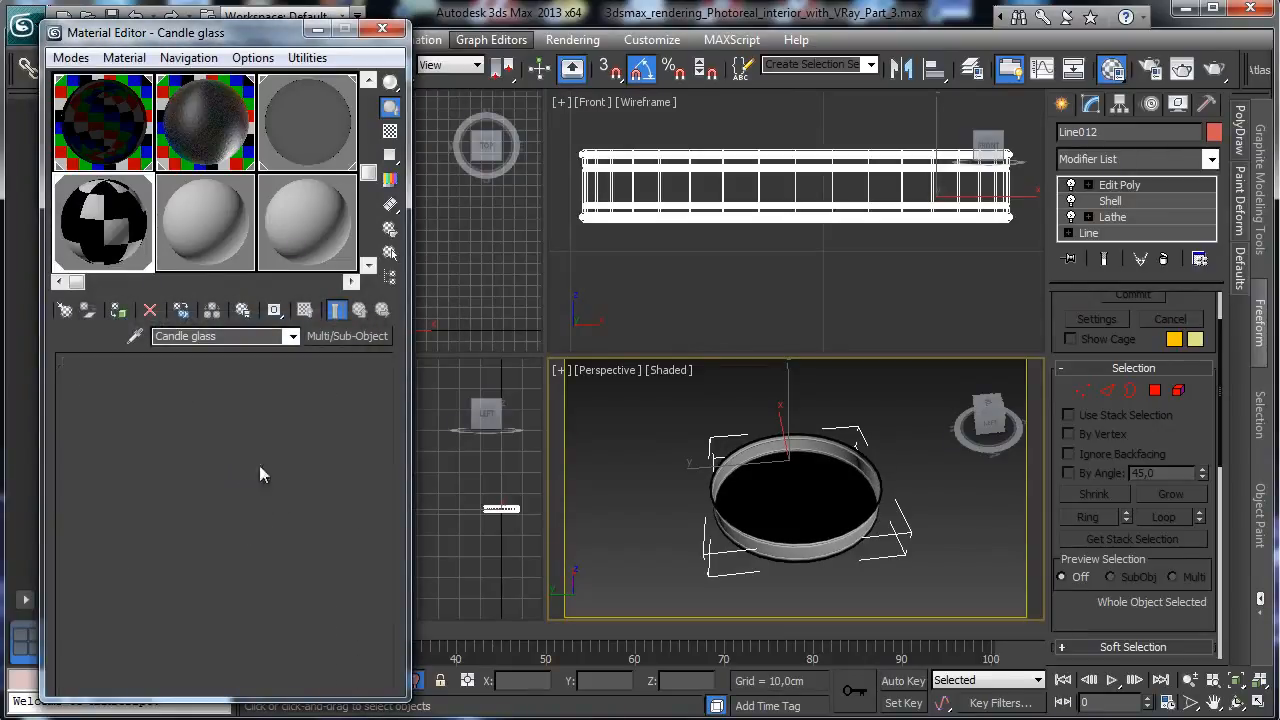
left_click(242, 338)
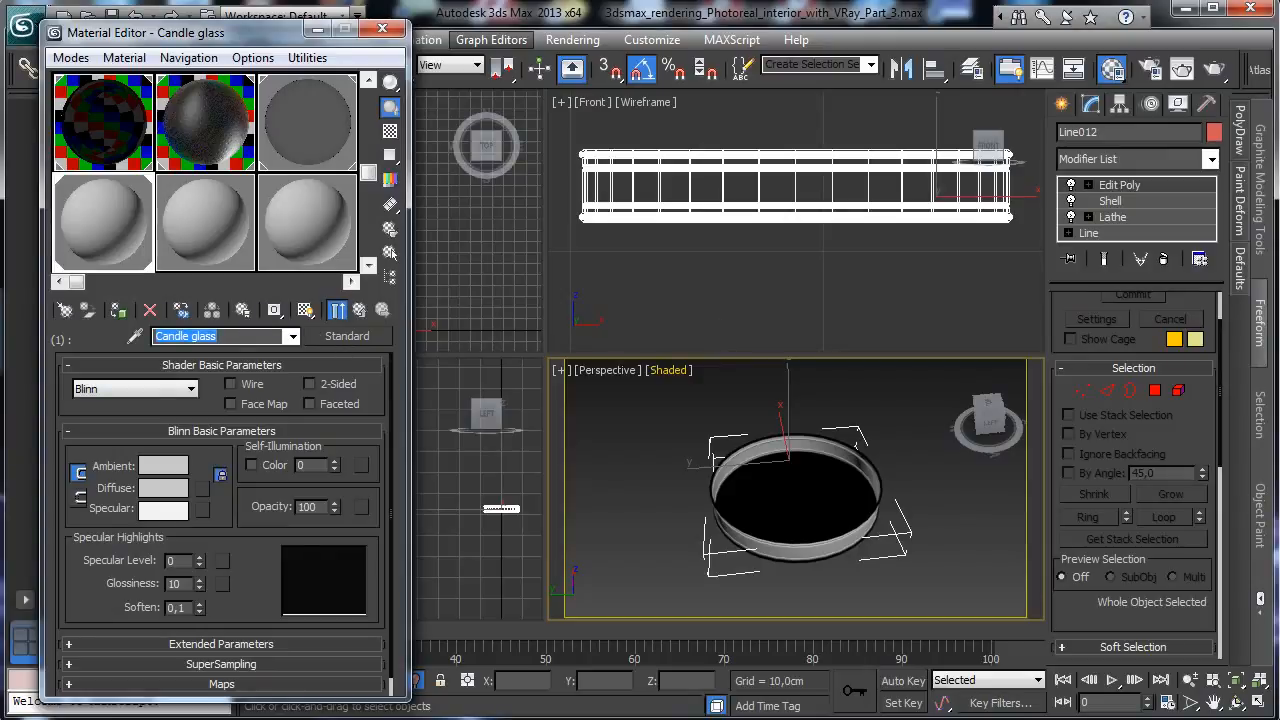
type("Gold")
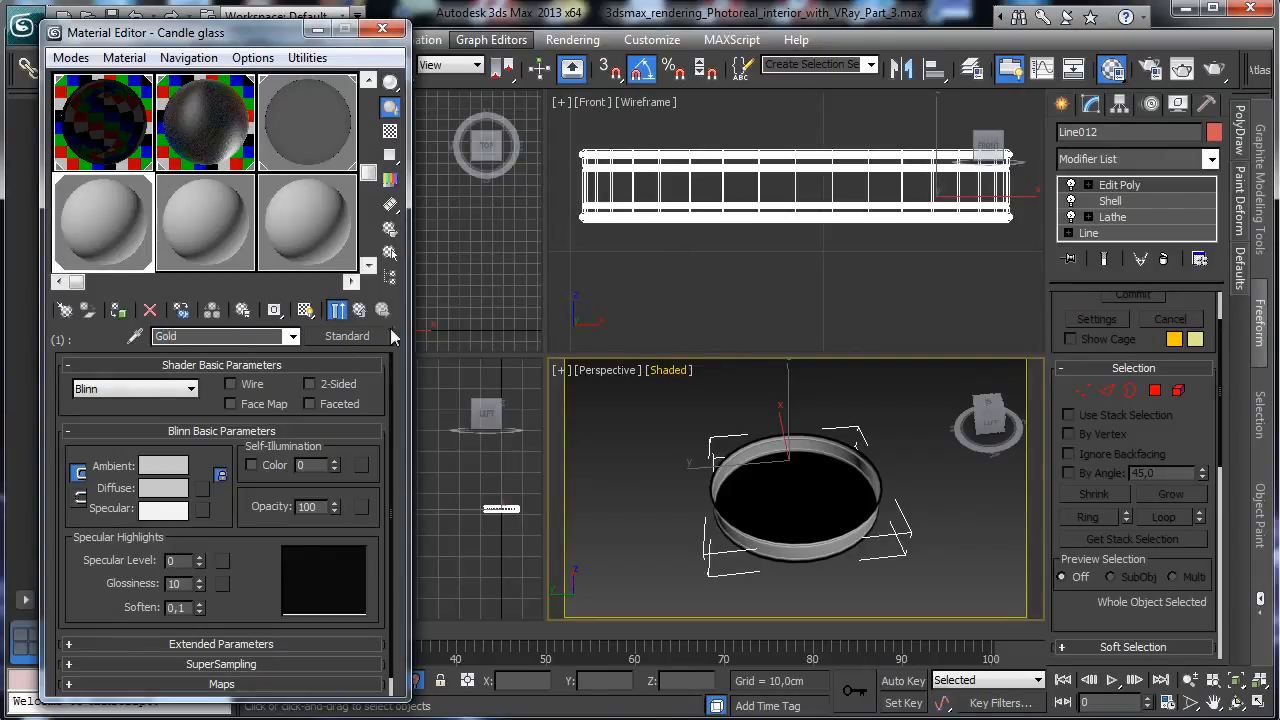
left_click(390, 337)
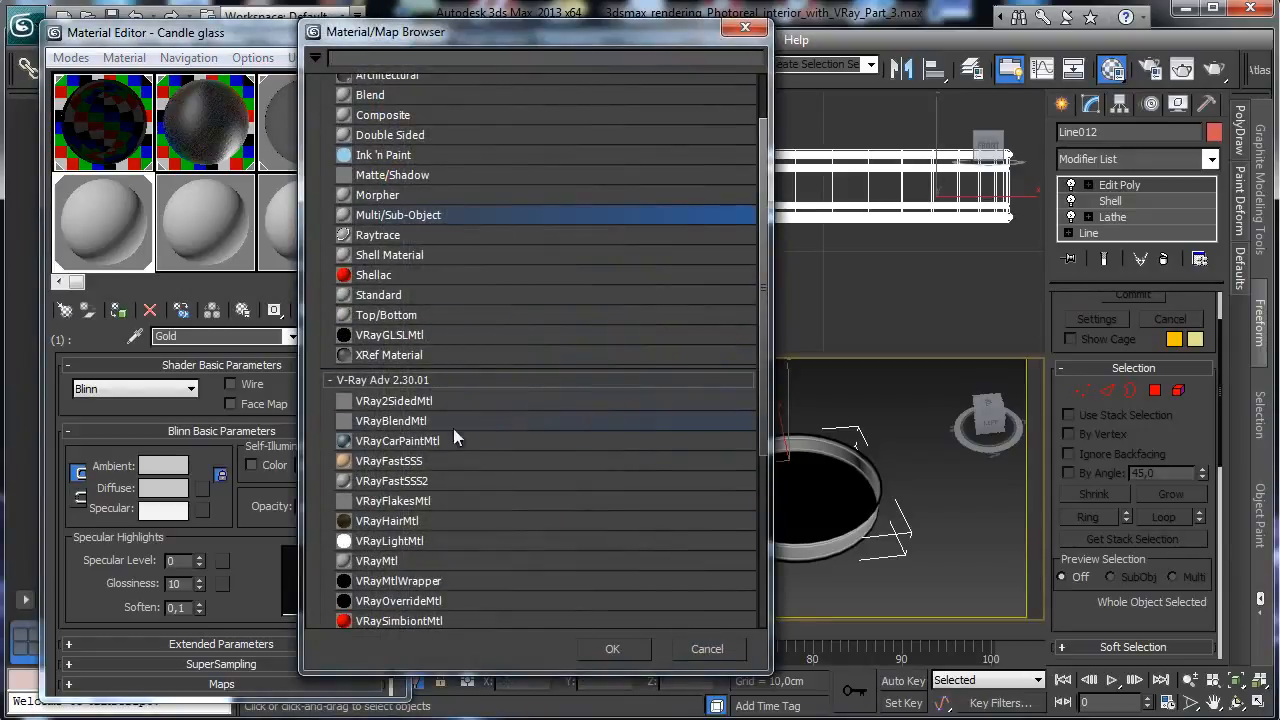
double_click(397, 561)
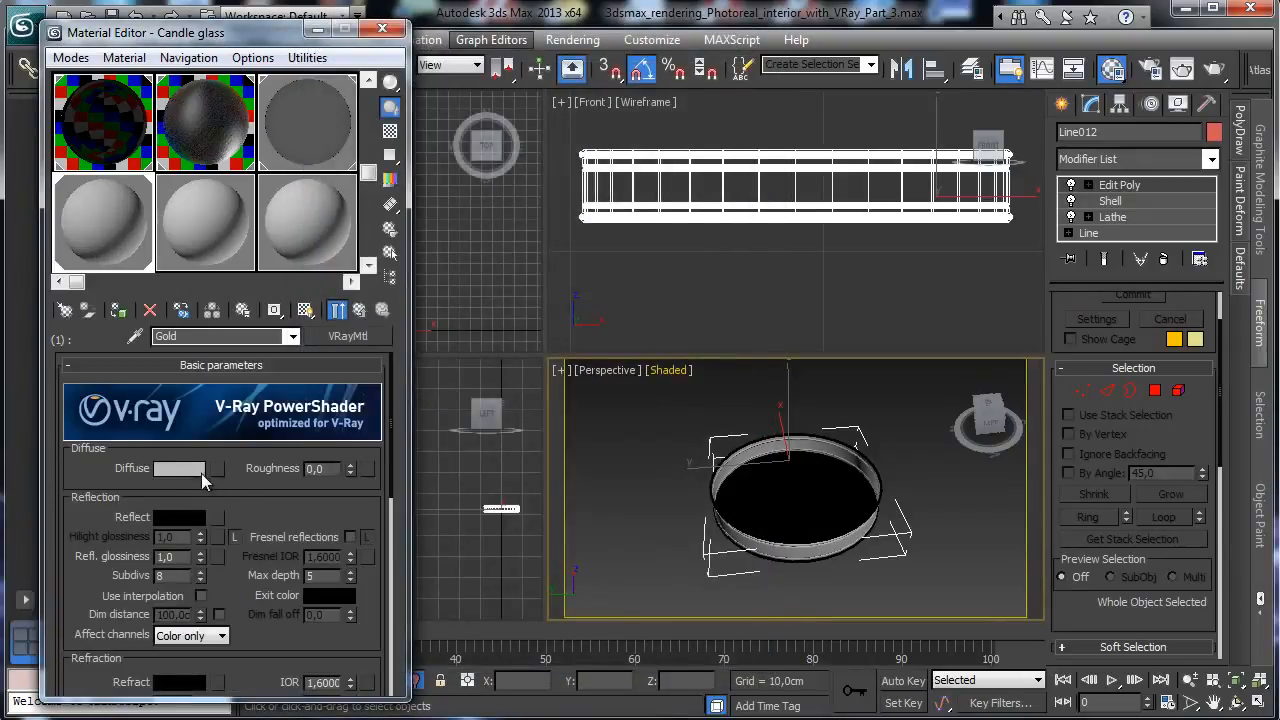
Set the Gold material's diffuse colour to black
left_click(195, 469)
left_click_drag(510, 169, 508, 44)
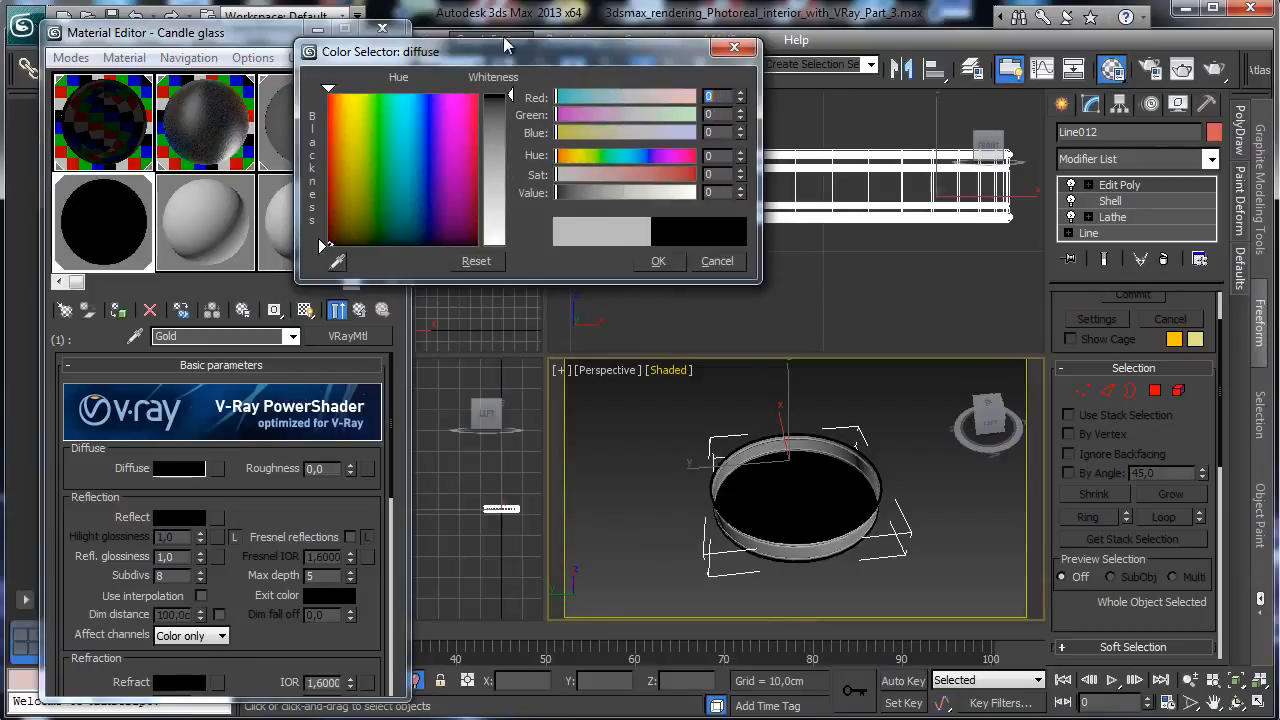
left_click(659, 261)
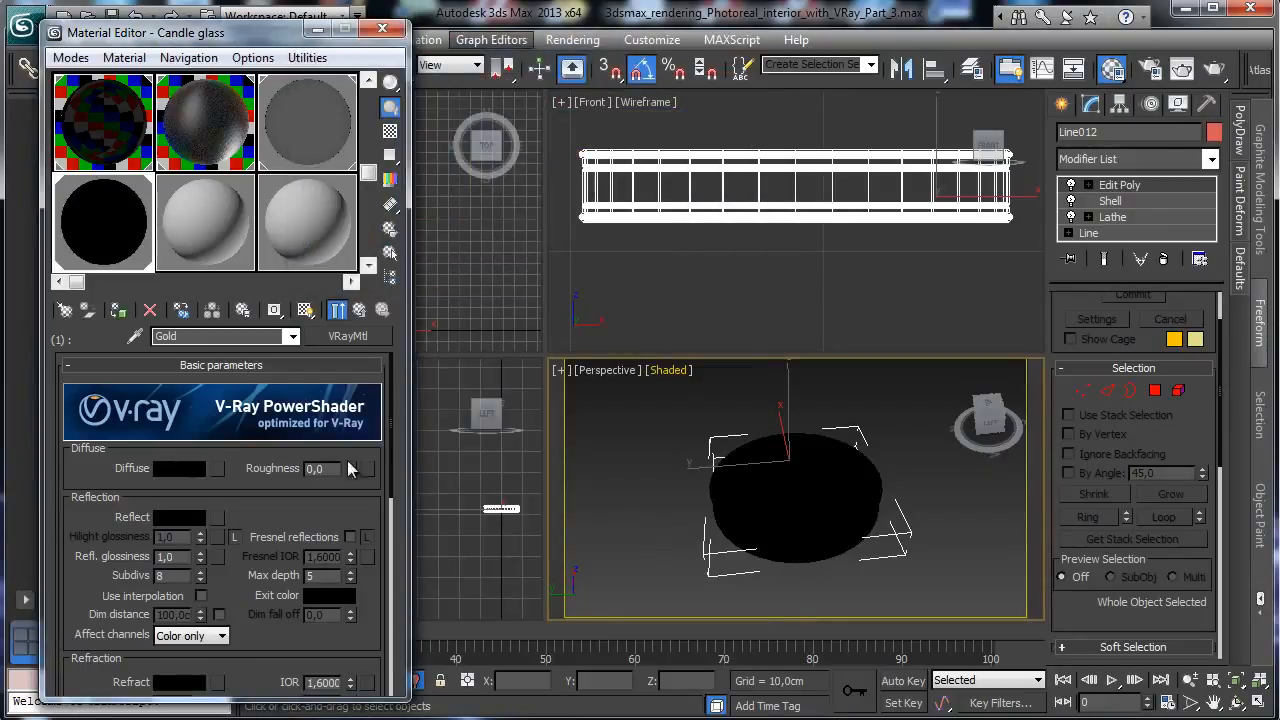
Enable Fresnel reflections for Gold and set its refraction IOR to 2,4
left_click(350, 537)
scroll(337, 594, "down", 1)
double_click(321, 641)
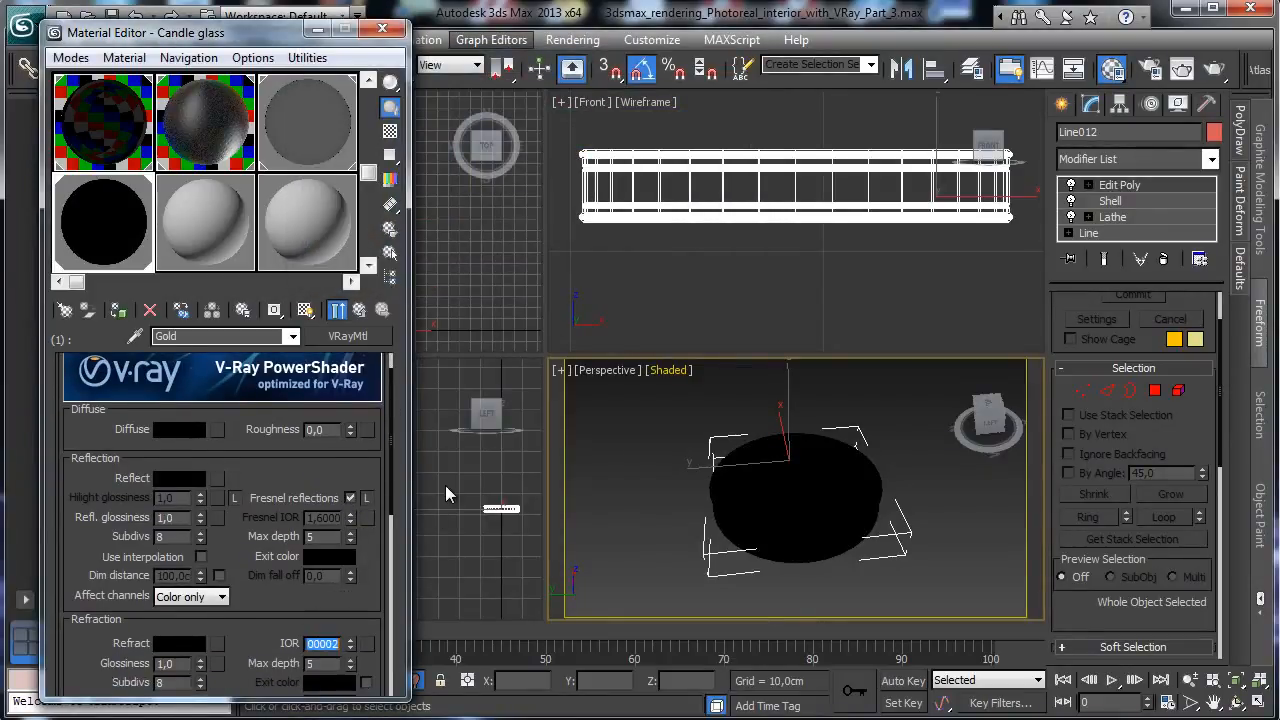
type("2,4")
key("Return")
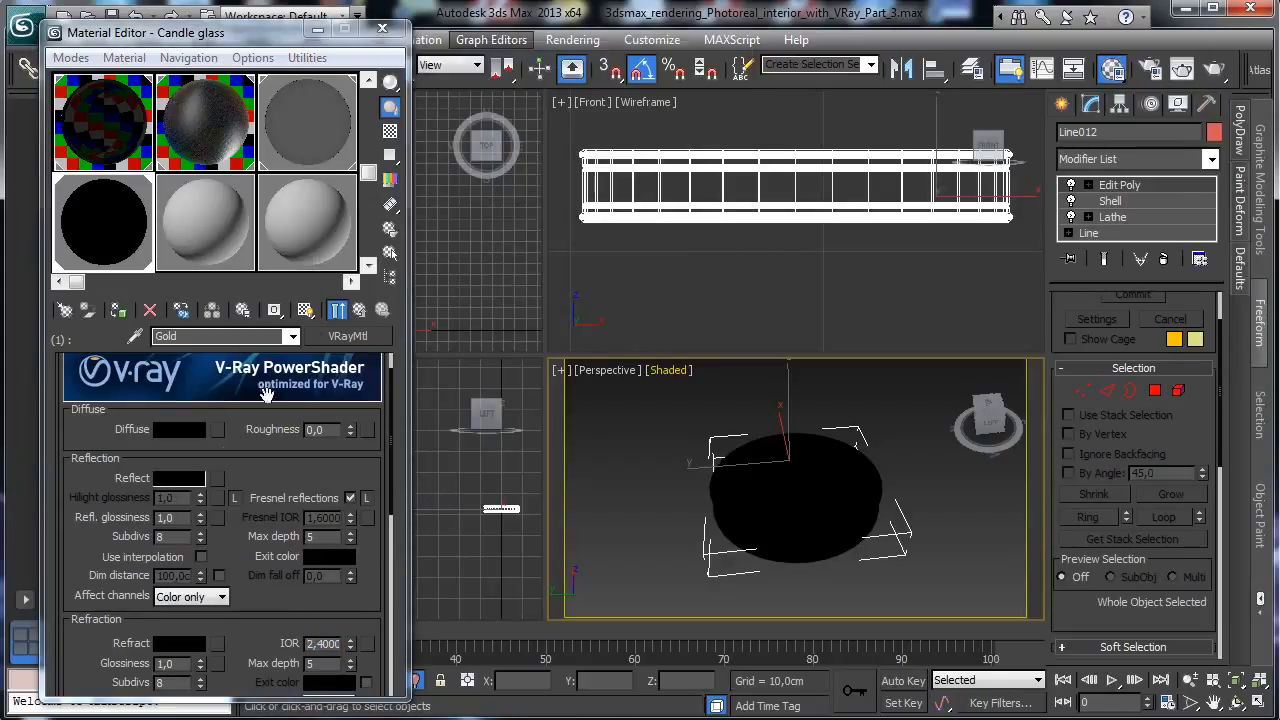
Set Gold's reflection colour to red 255, green 156, blue 0, and show the checkered background in the sample preview
left_click(179, 478)
left_click(330, 97)
left_click_drag(330, 97, 343, 96)
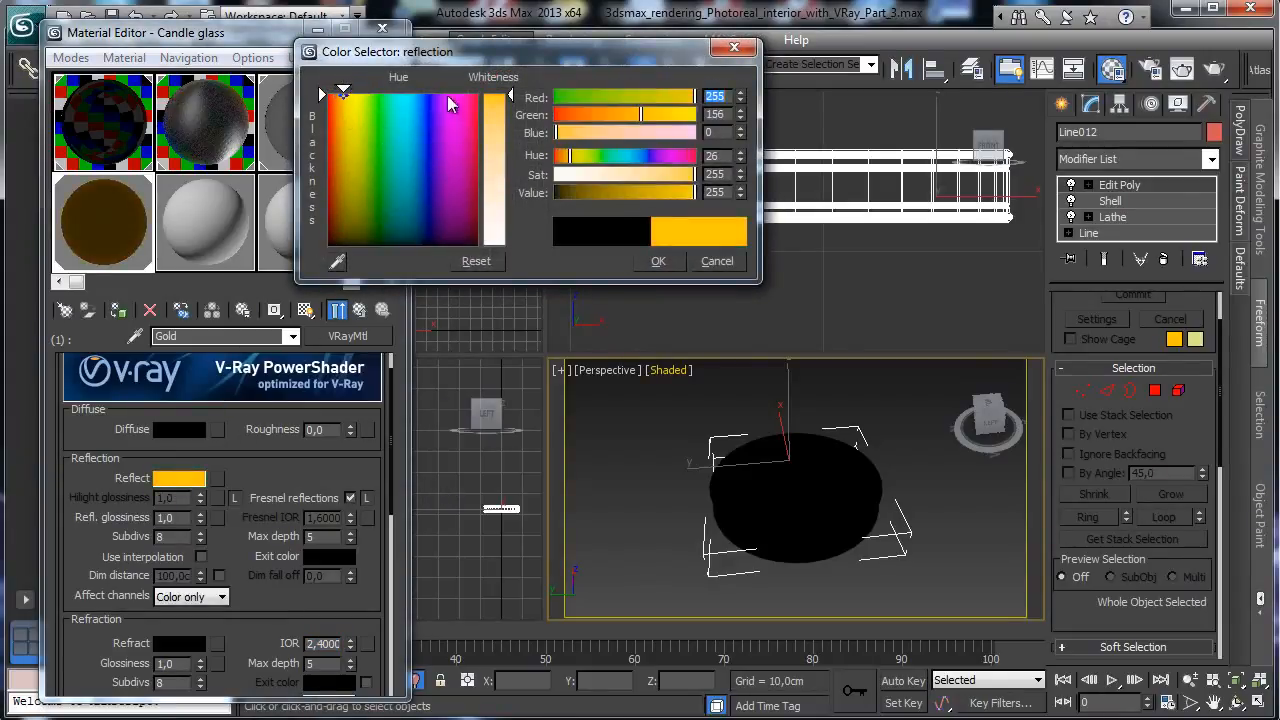
left_click(658, 261)
left_click(390, 132)
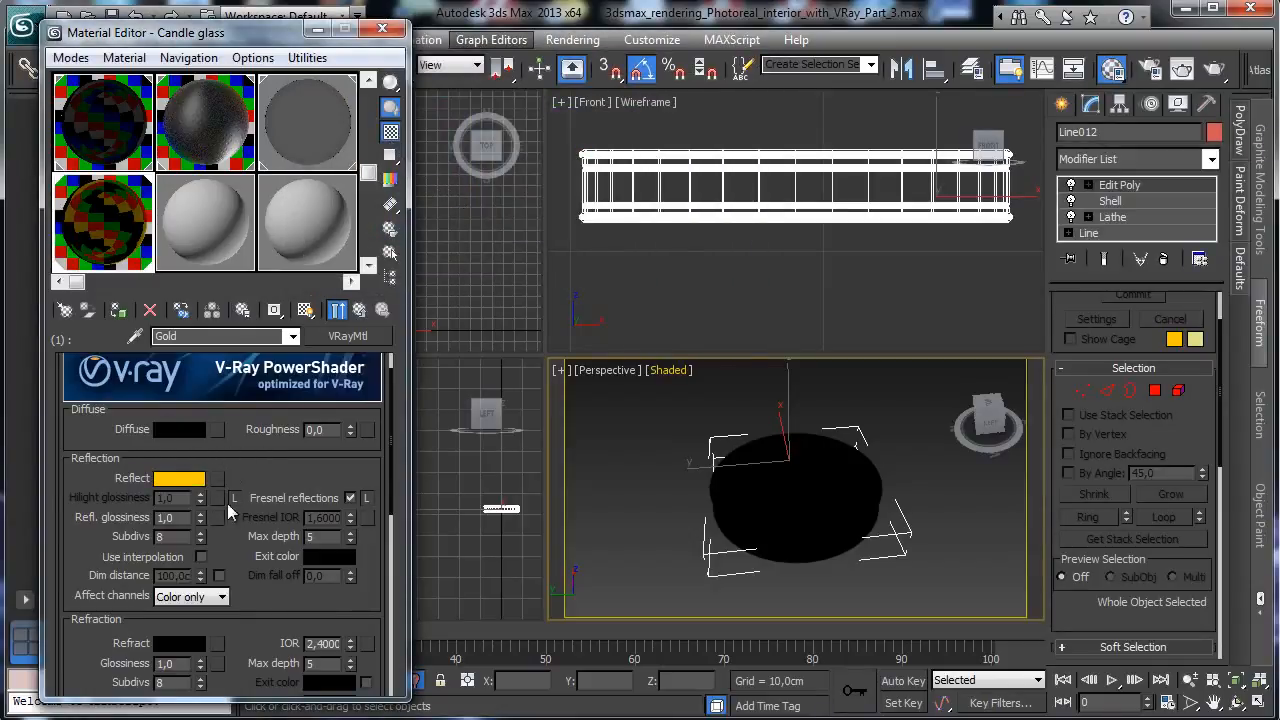
Set Gold's reflection glossiness to 0,84 and its reflection colour's green value to about 117
left_click_drag(203, 515, 203, 517)
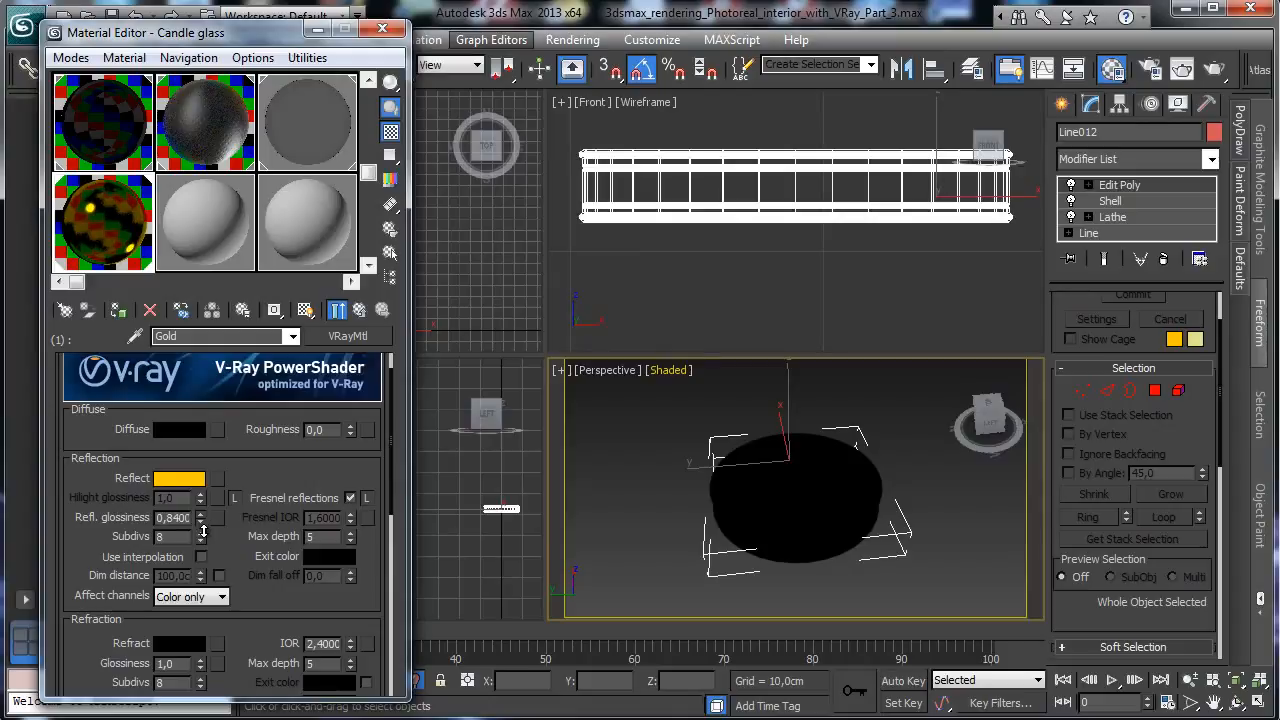
left_click(180, 481)
left_click_drag(608, 114, 618, 115)
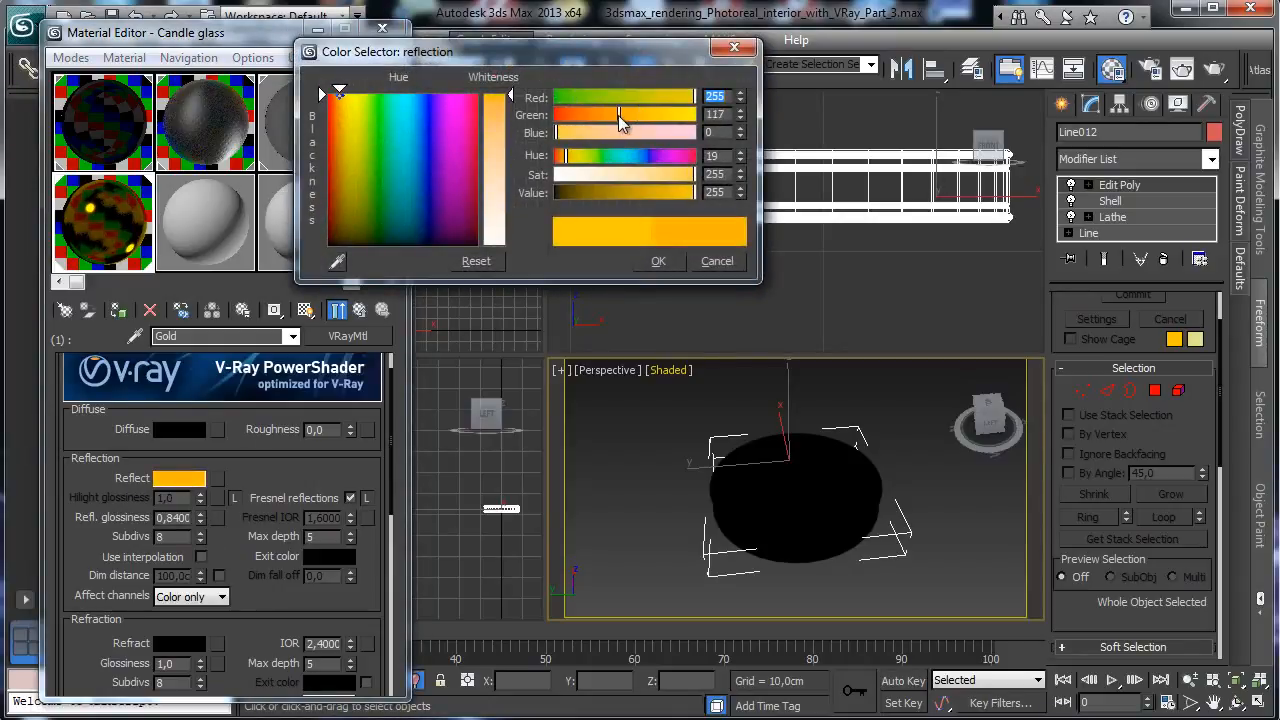
left_click(670, 261)
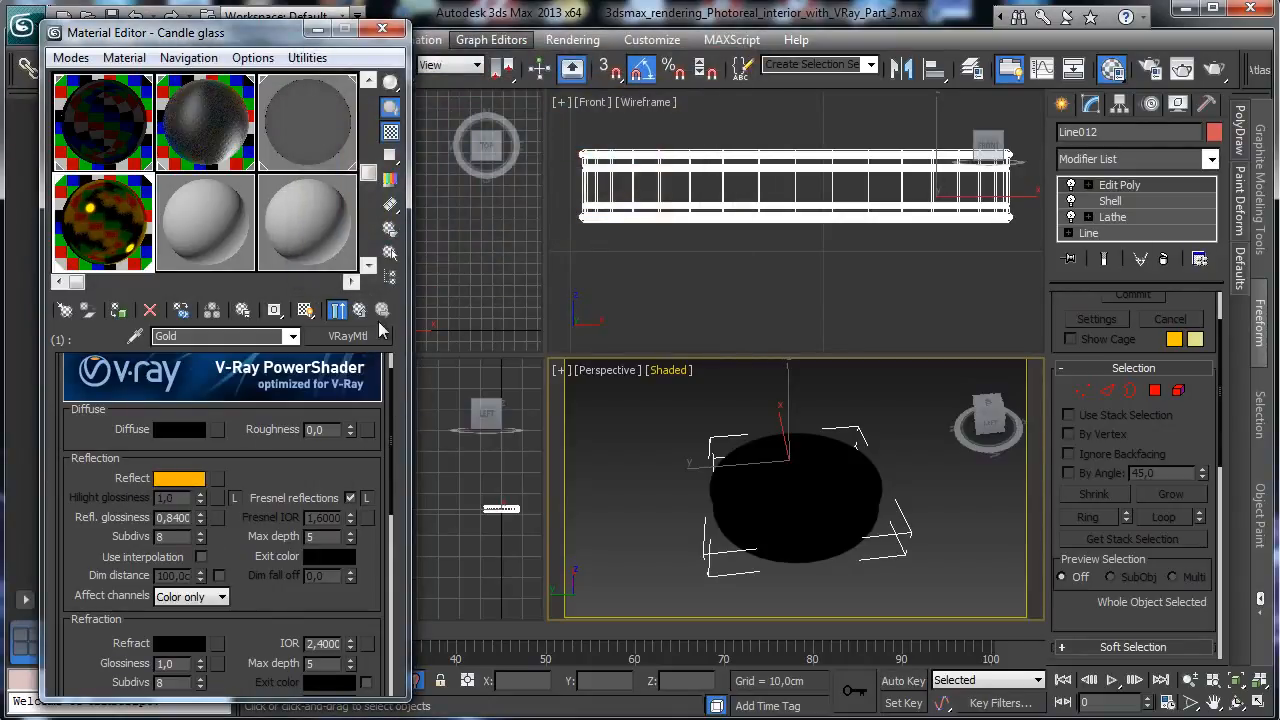
Return to the parent Candle glass material and set the Gold sub-material's colour swatch to golden yellow
left_click(381, 311)
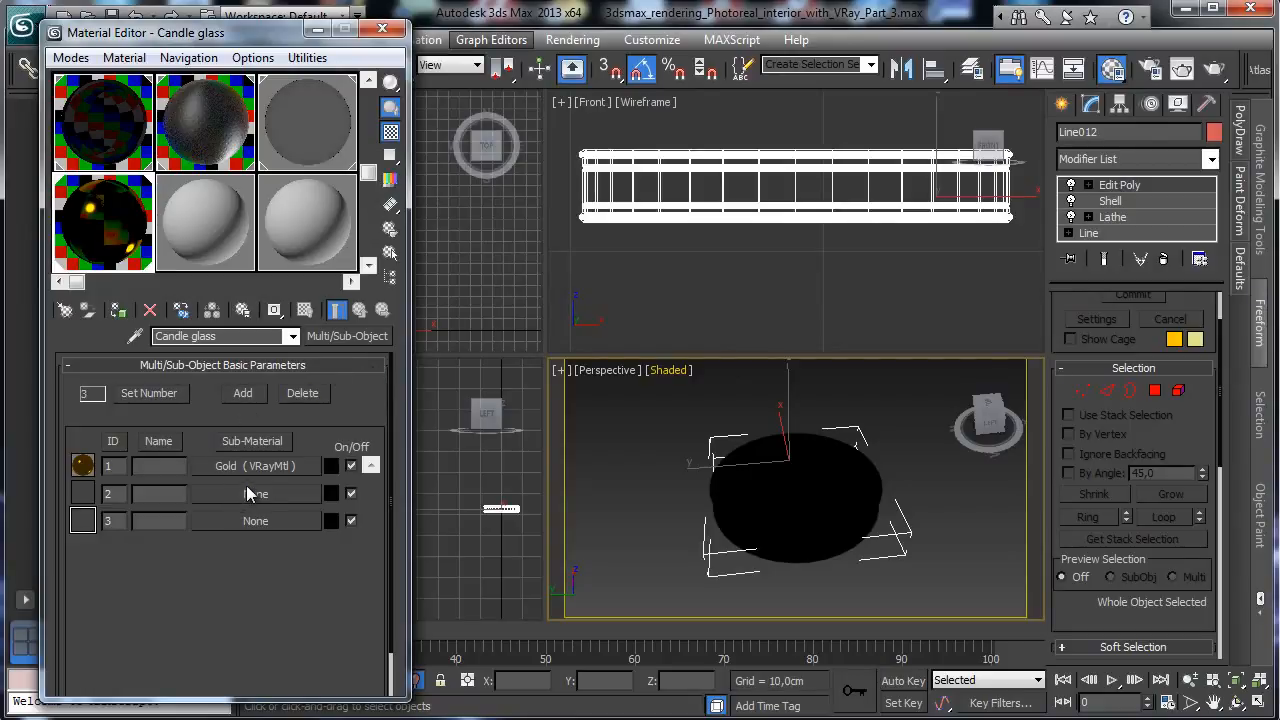
left_click(331, 466)
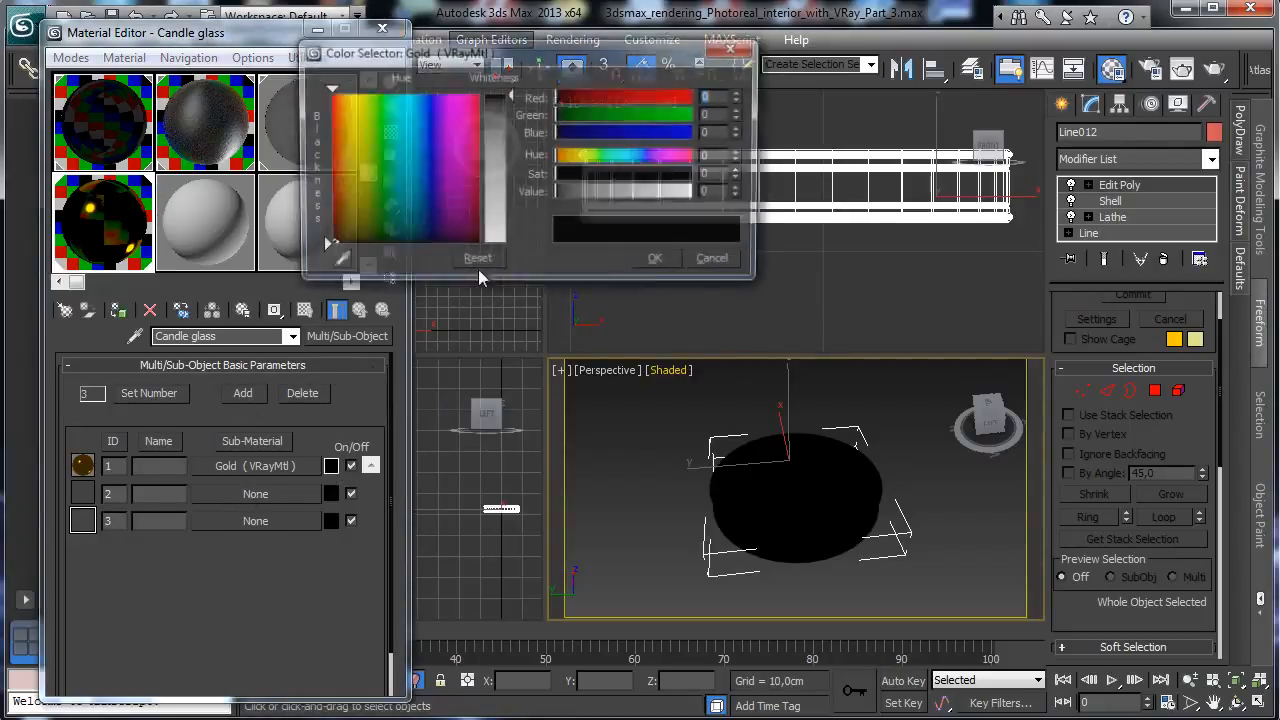
left_click(348, 114)
left_click(658, 261)
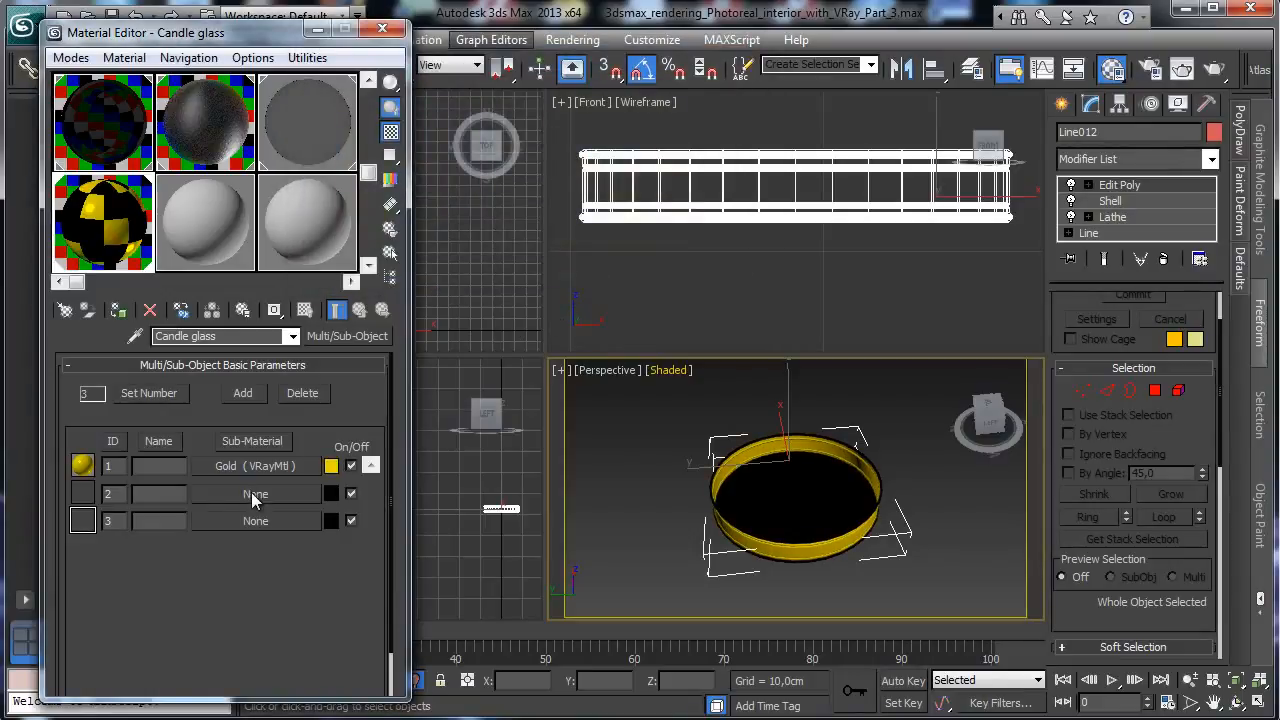
Add a VRayMtl as the sub-material of ID 2 and name it Glass
left_click(259, 494)
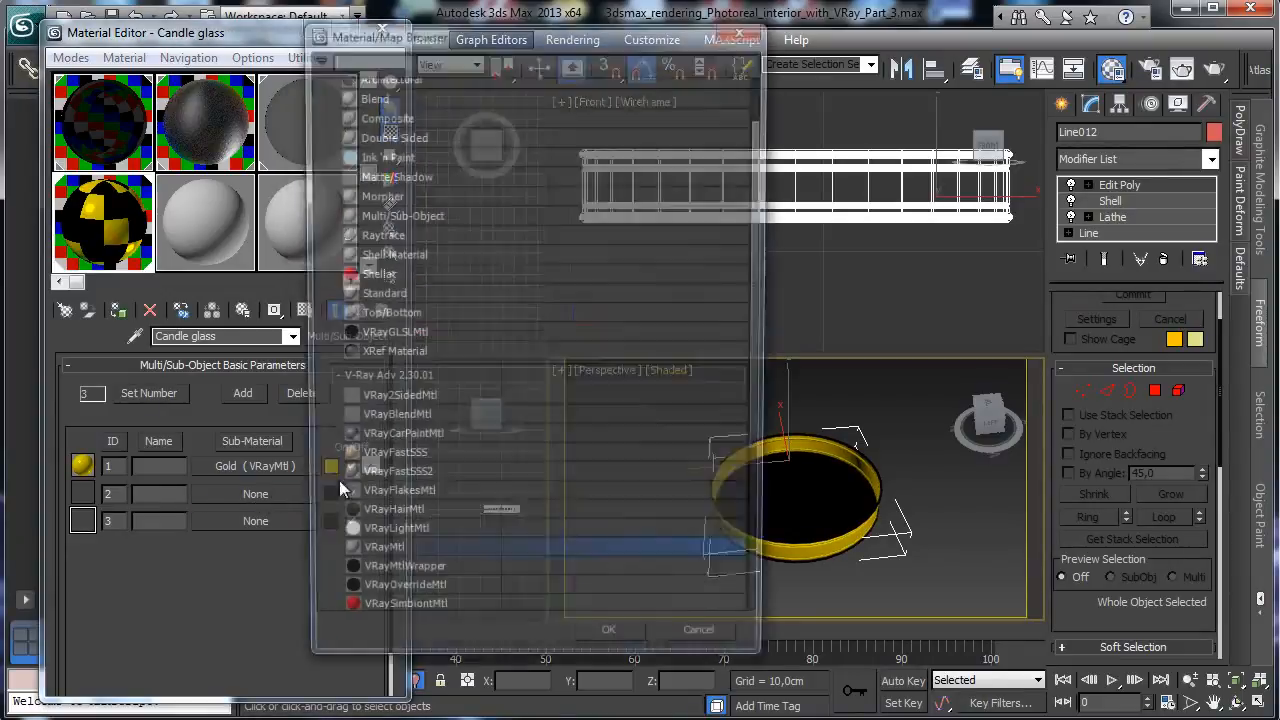
double_click(383, 561)
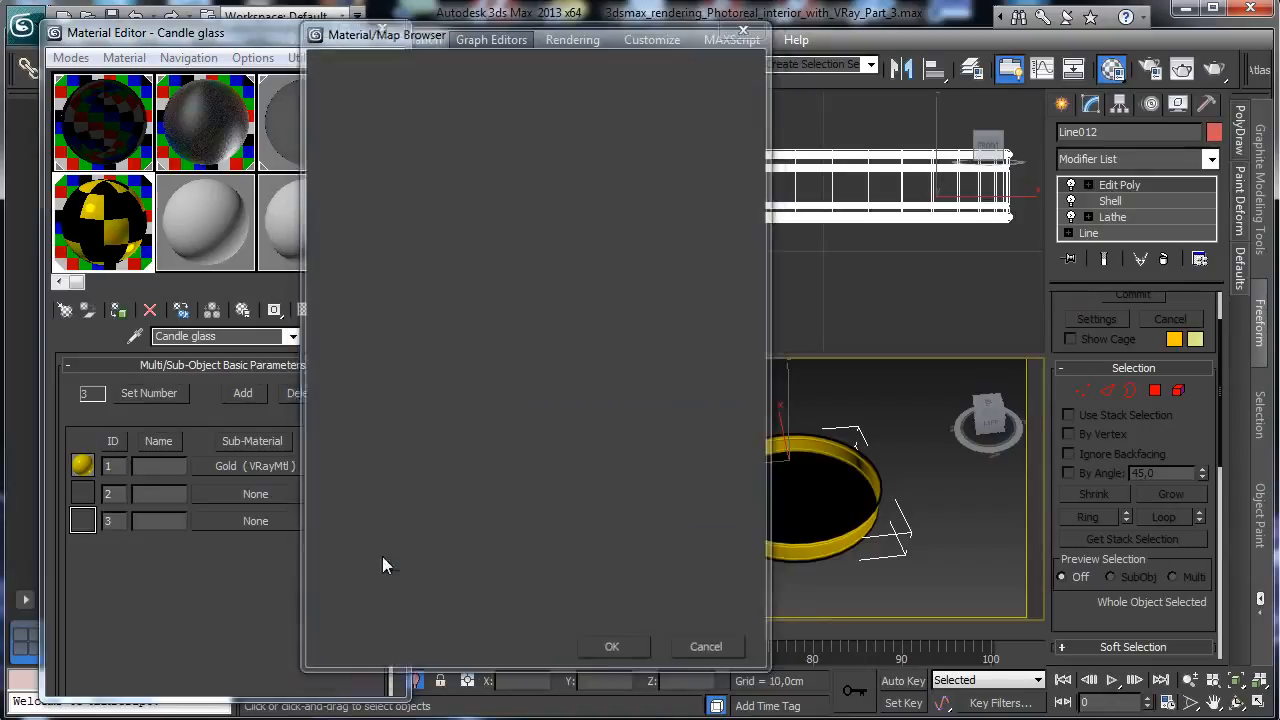
left_click(205, 336)
type("G")
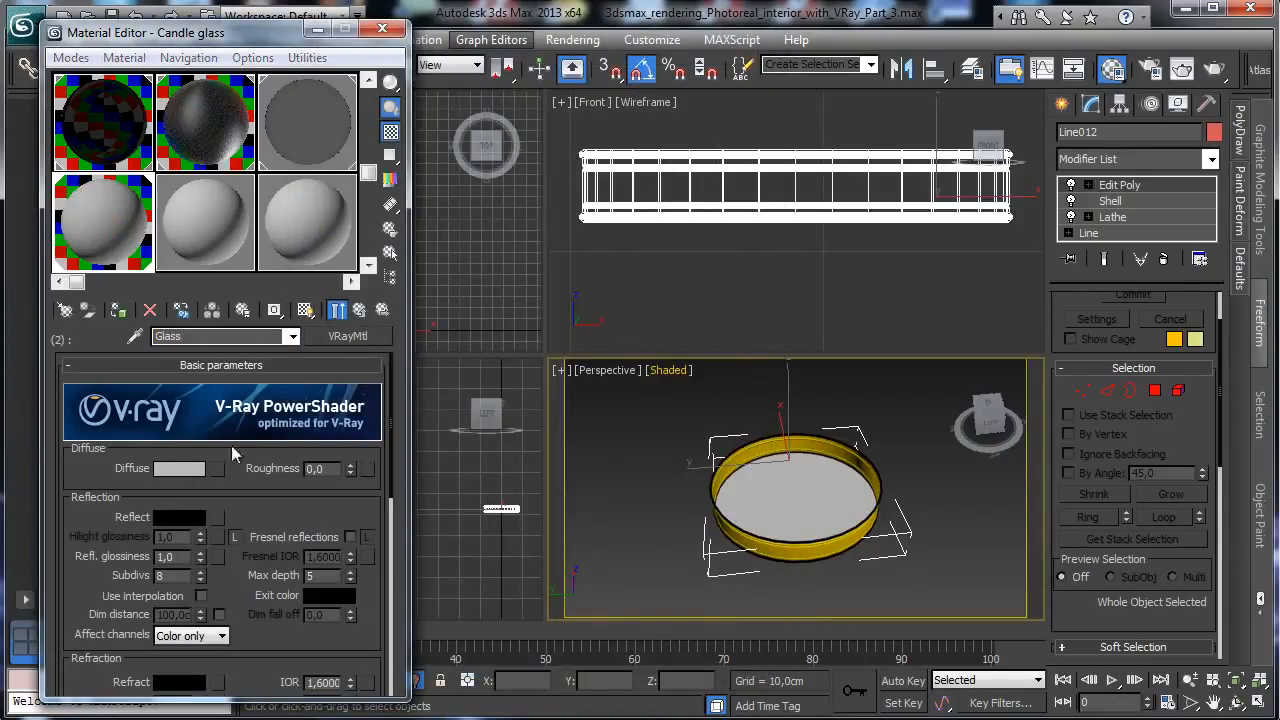
Set the Glass sub-material's diffuse colour to black by lowering its value to 0
left_click(179, 468)
left_click_drag(600, 192, 519, 199)
left_click(658, 261)
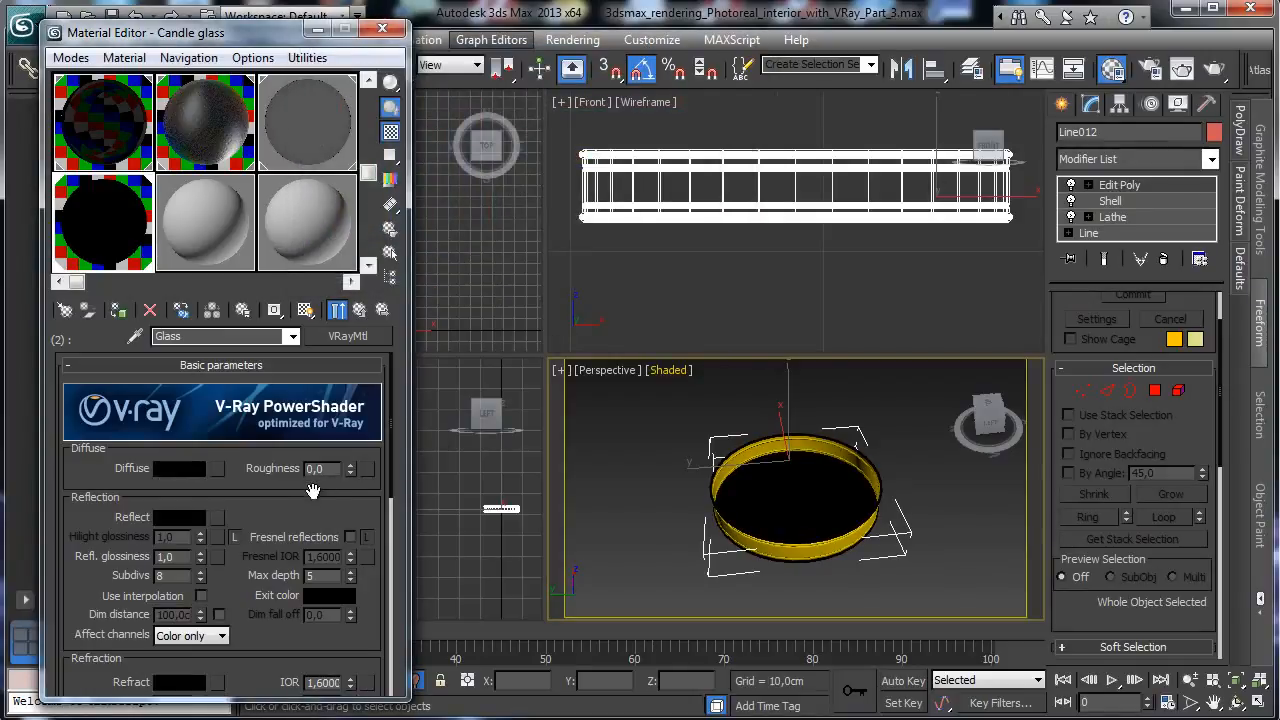
Give Glass Fresnel reflections with an unlocked Fresnel IOR of about 1,4, a white reflection colour and reflection glossiness of 0,93
left_click(366, 537)
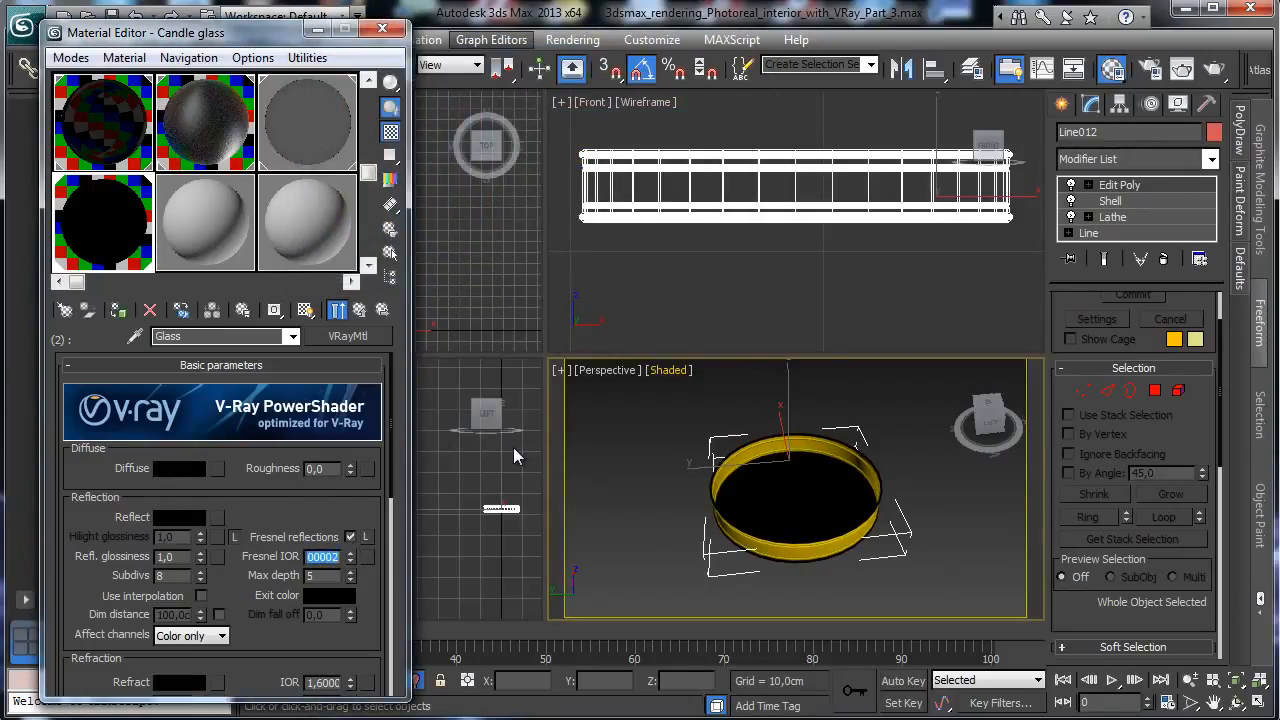
left_click(179, 517)
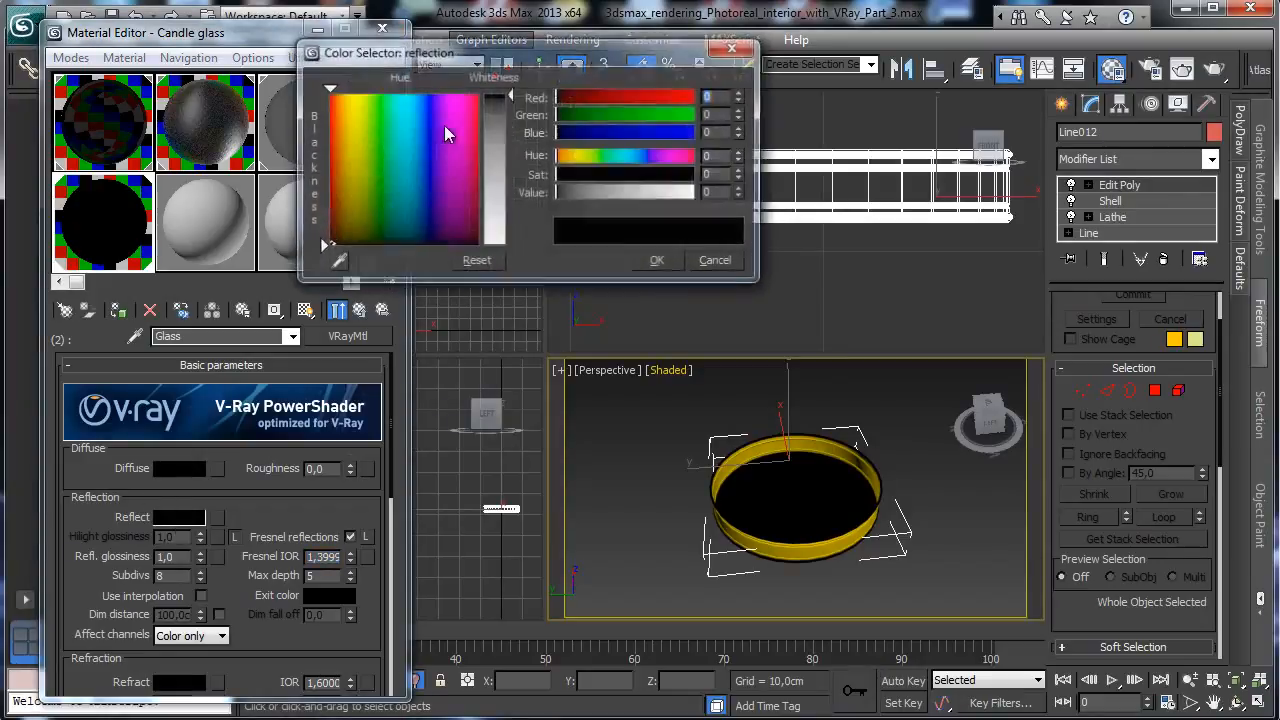
left_click_drag(494, 240, 500, 96)
left_click(658, 261)
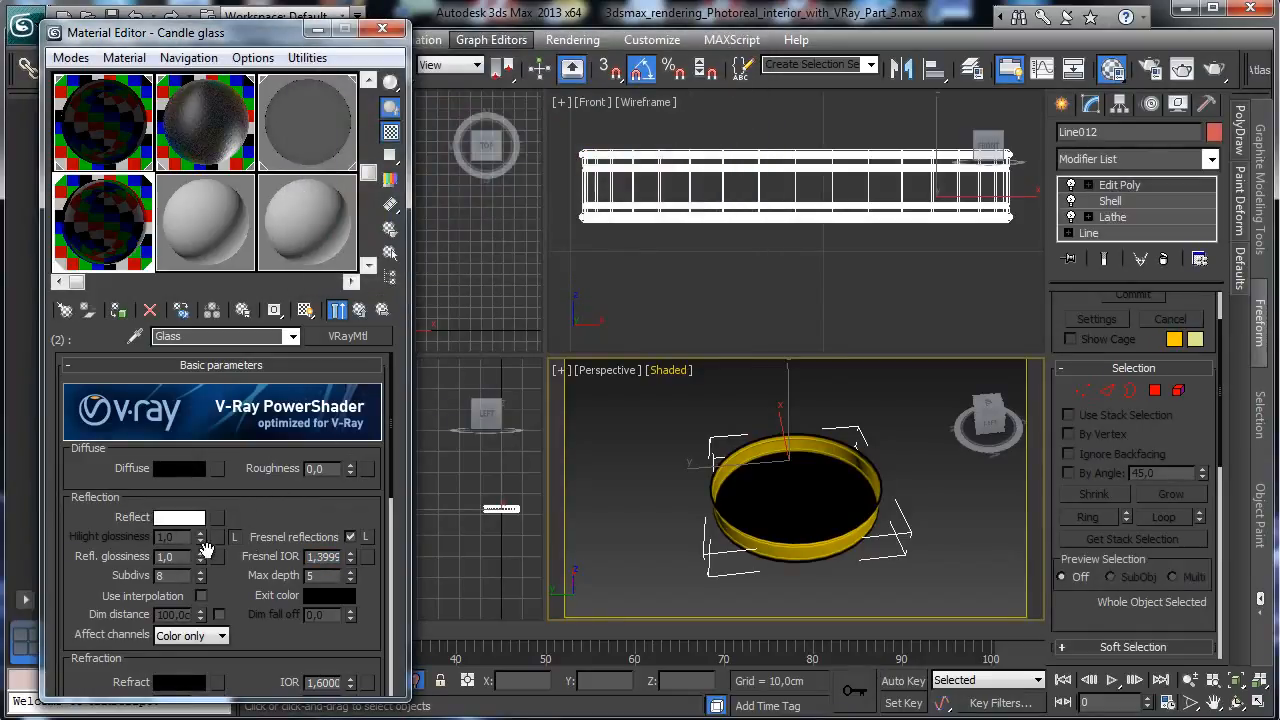
left_click_drag(199, 557, 200, 570)
Make Glass transparent with a white refraction colour, Affect shadows enabled and a refraction IOR of 1,0
left_click_drag(275, 503, 285, 388)
scroll(285, 390, "down", 1)
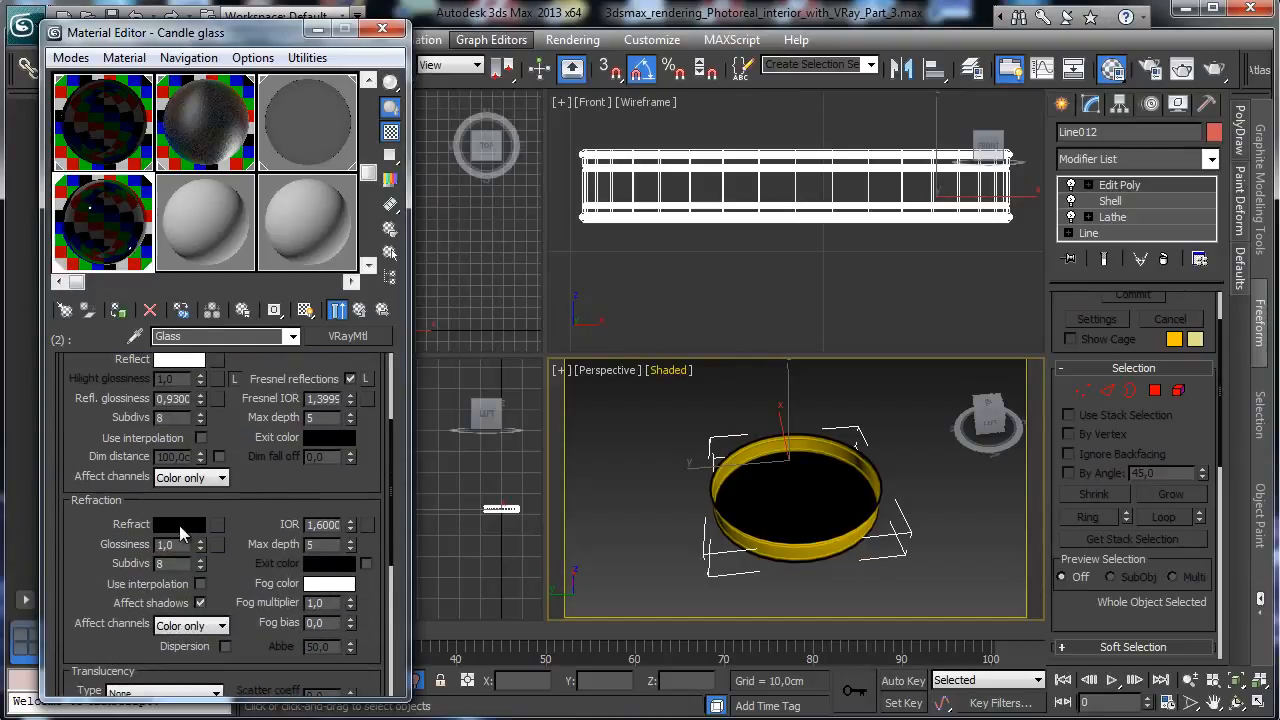
left_click(180, 531)
left_click_drag(508, 164, 510, 302)
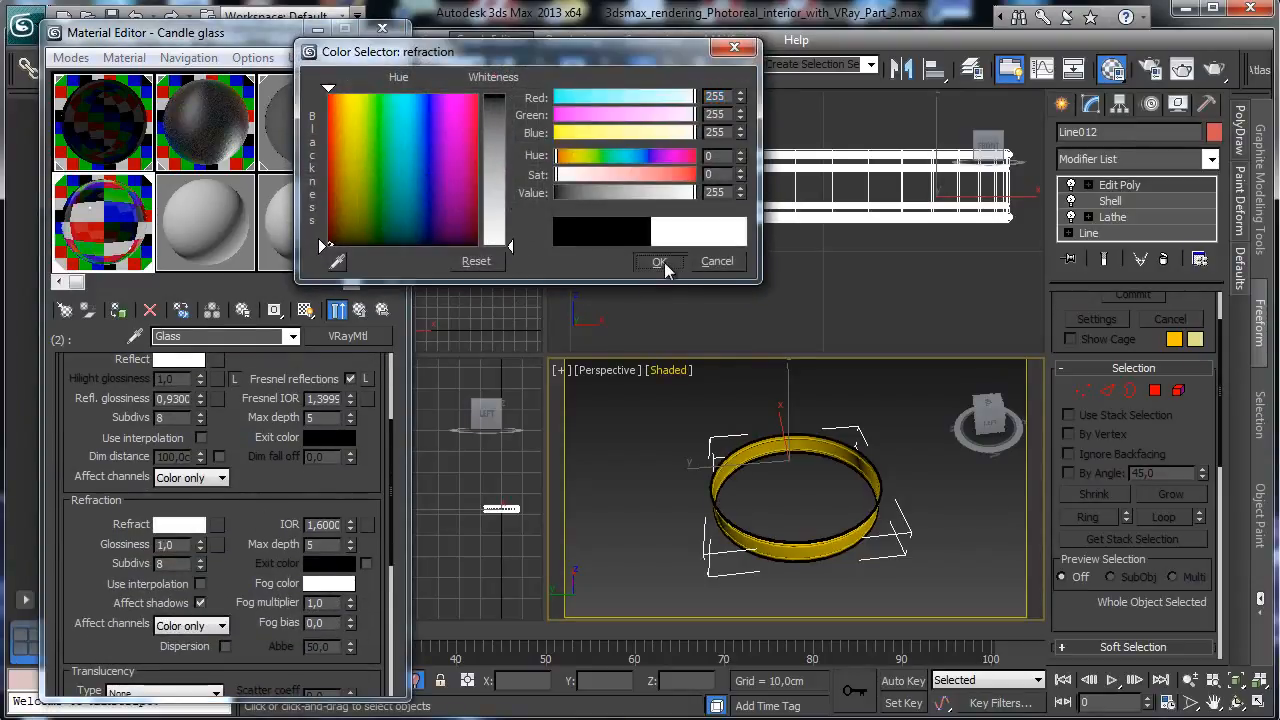
left_click(660, 262)
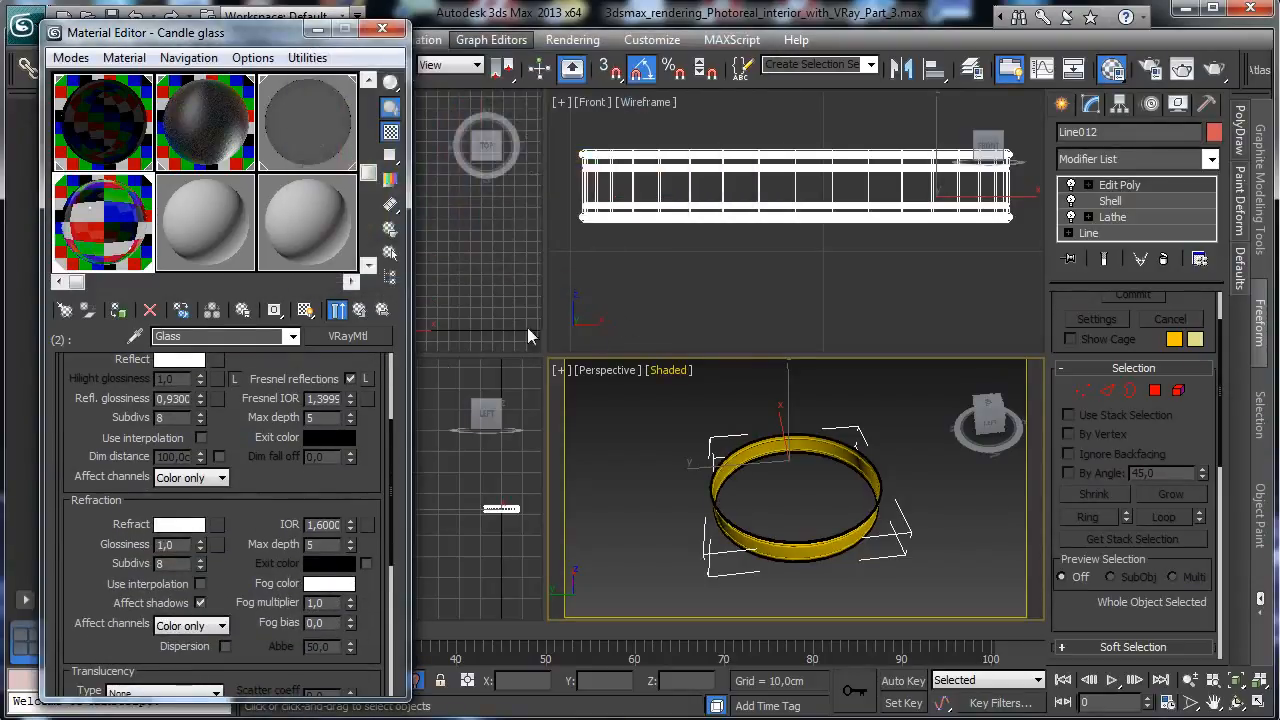
double_click(318, 525)
type("1")
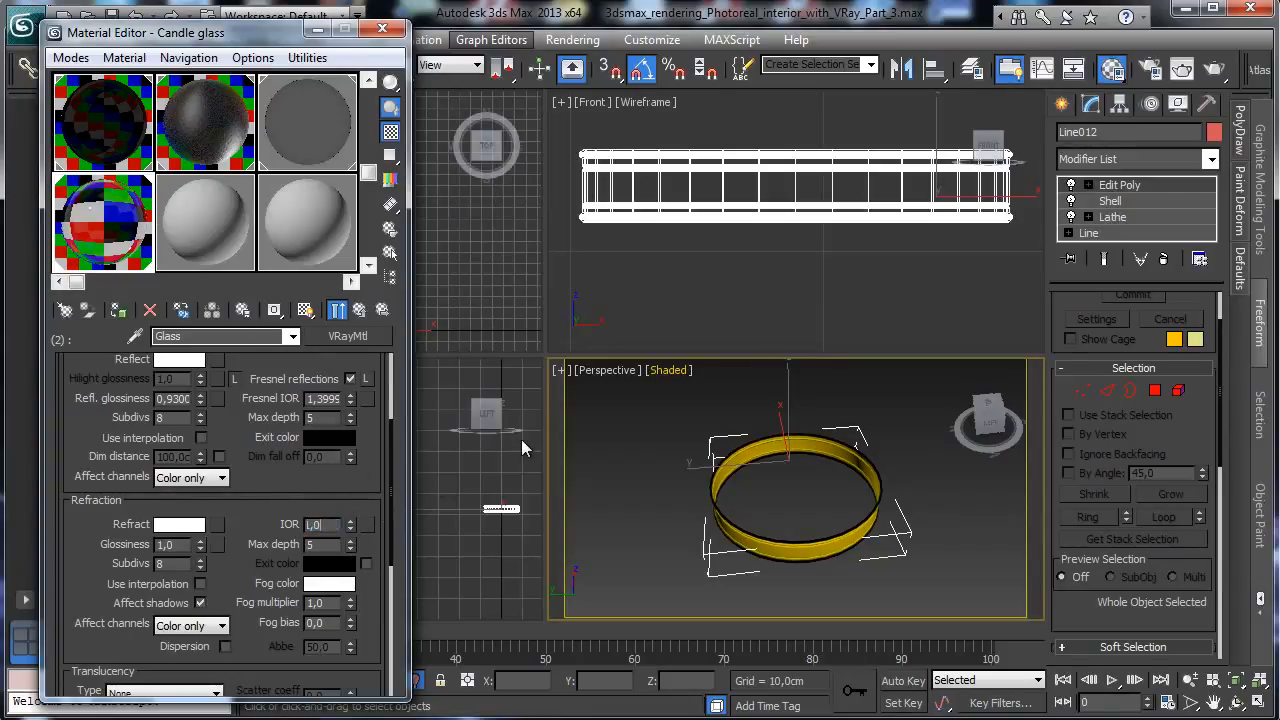
key("Return")
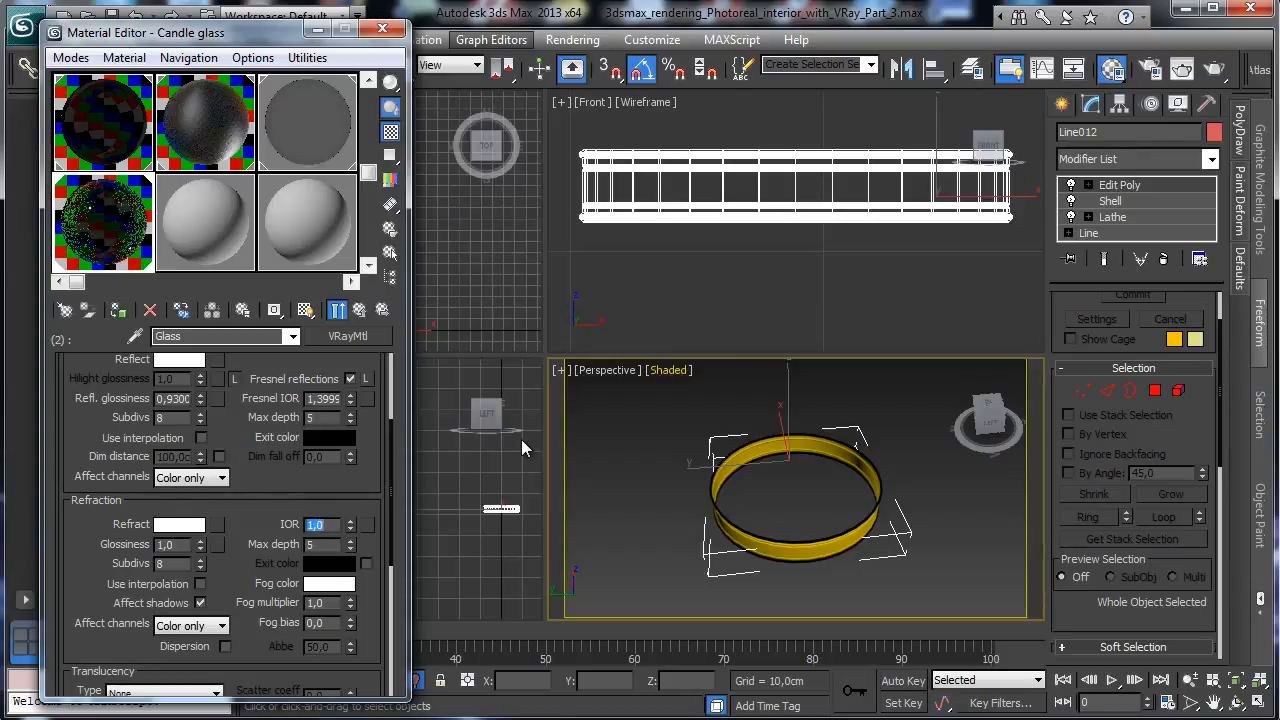
Set Glass's fog colour to a pale green and its fog multiplier to 0,25
left_click(327, 584)
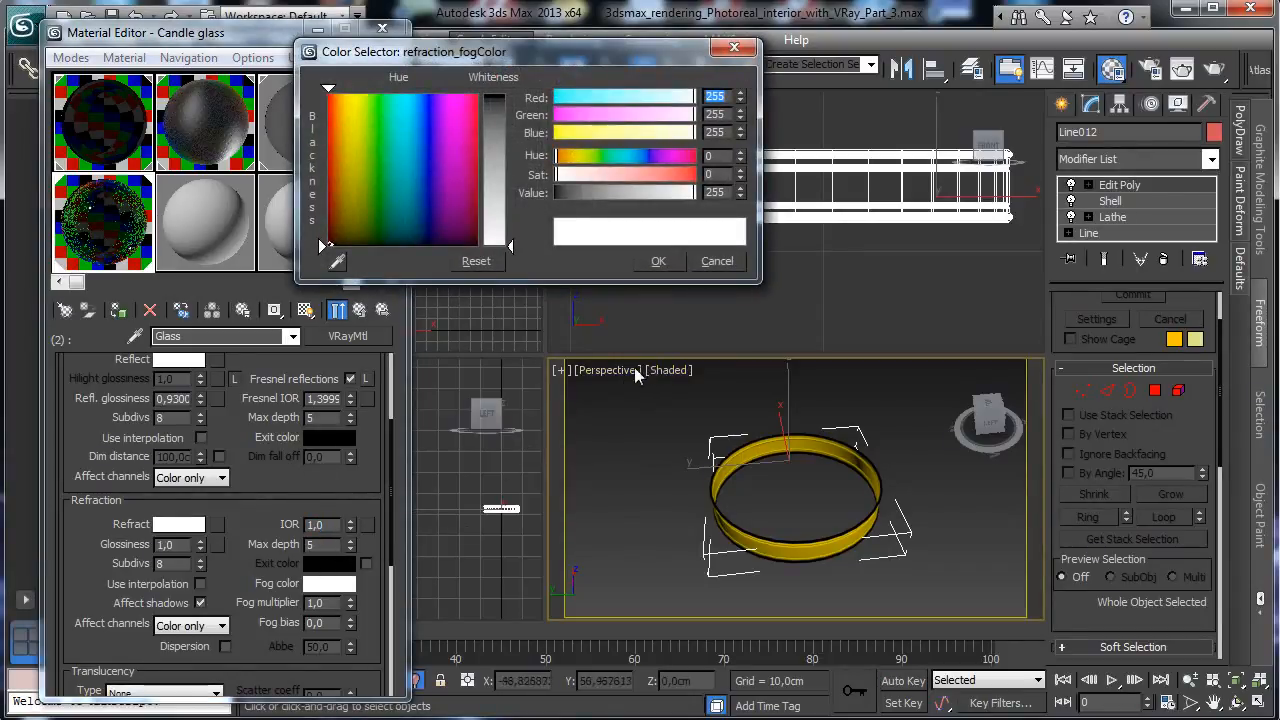
left_click(384, 108)
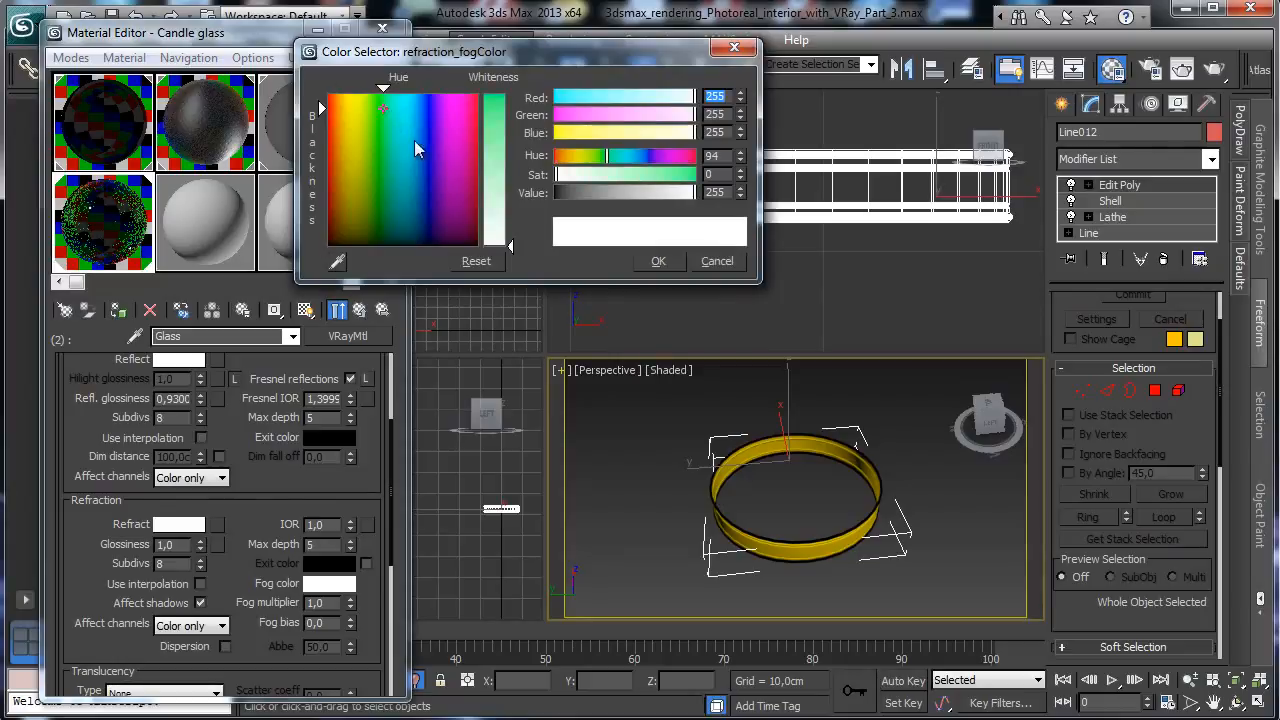
left_click_drag(510, 245, 511, 191)
left_click(658, 261)
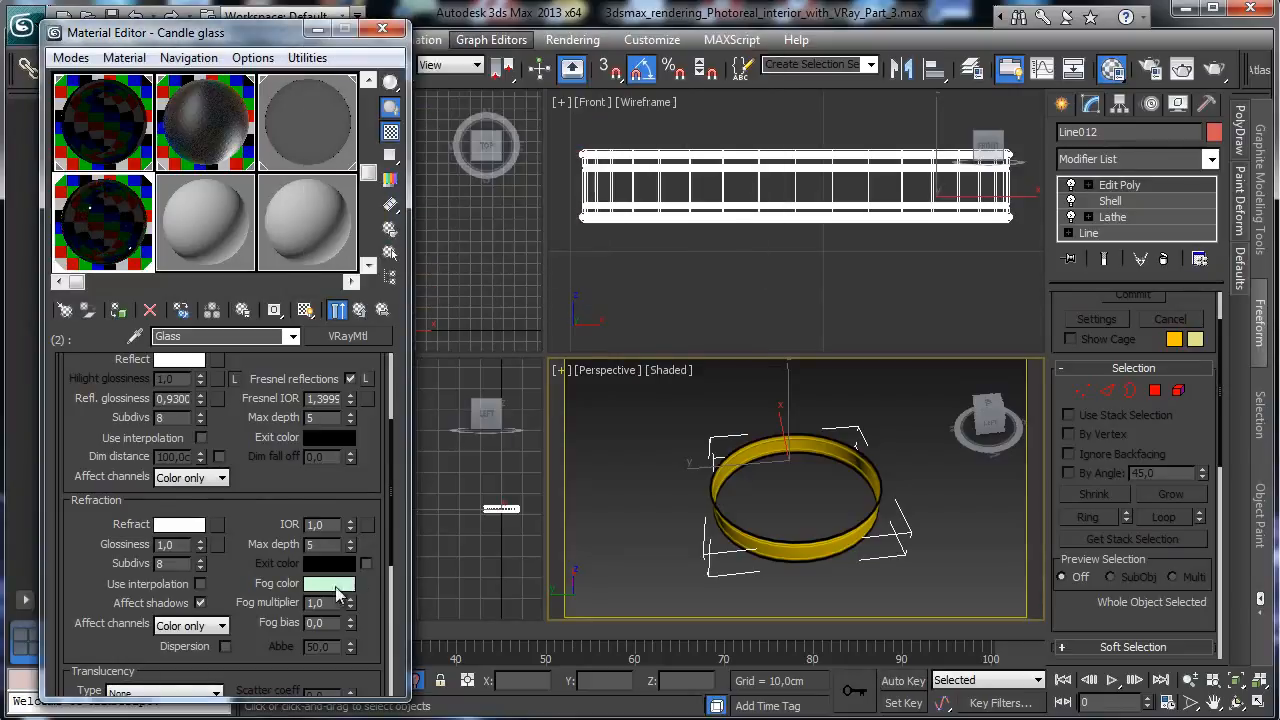
double_click(330, 603)
type("0,25")
key("Return")
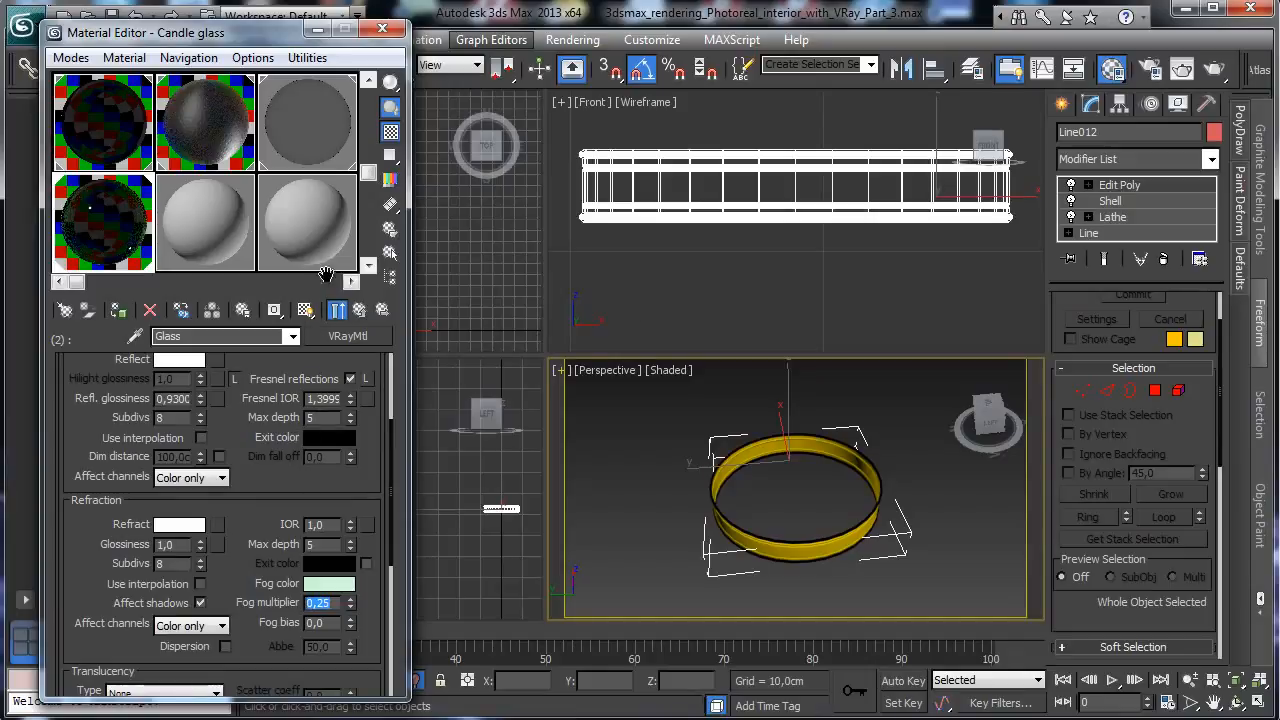
Add a VRayMtl as Candle glass's sub-material for ID 3 and set its diffuse colour to black
left_click(359, 312)
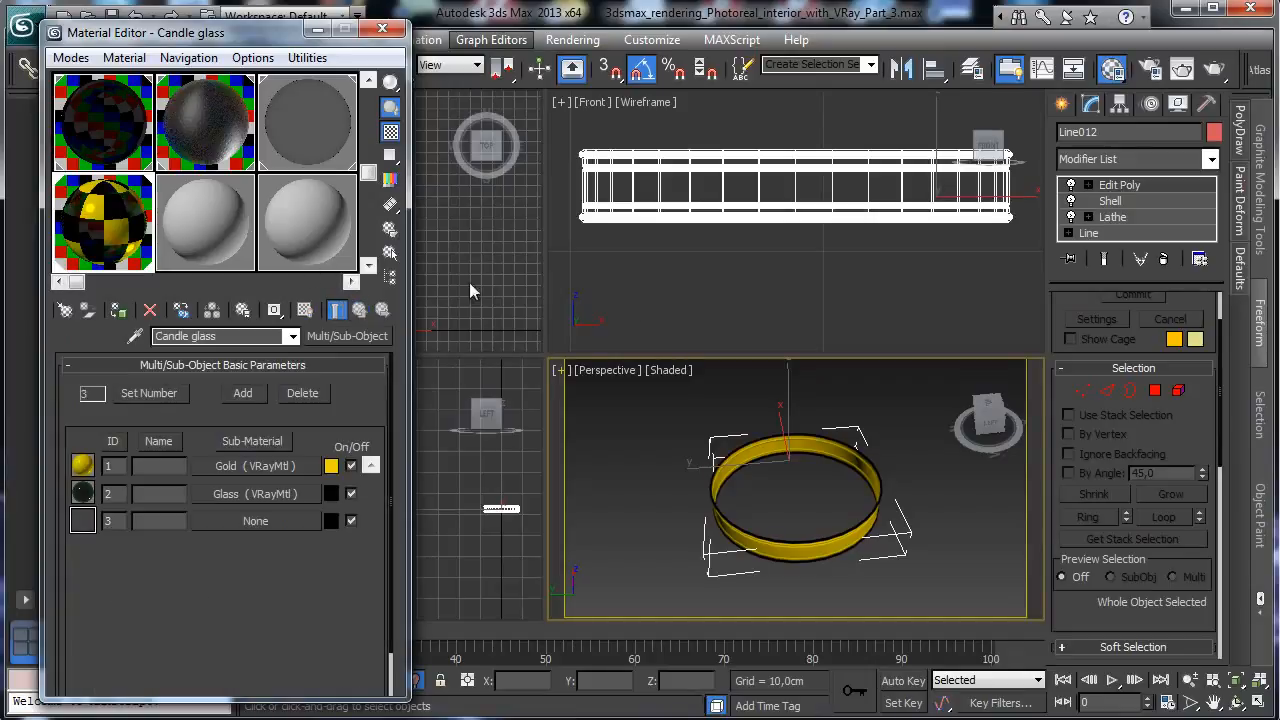
left_click(272, 521)
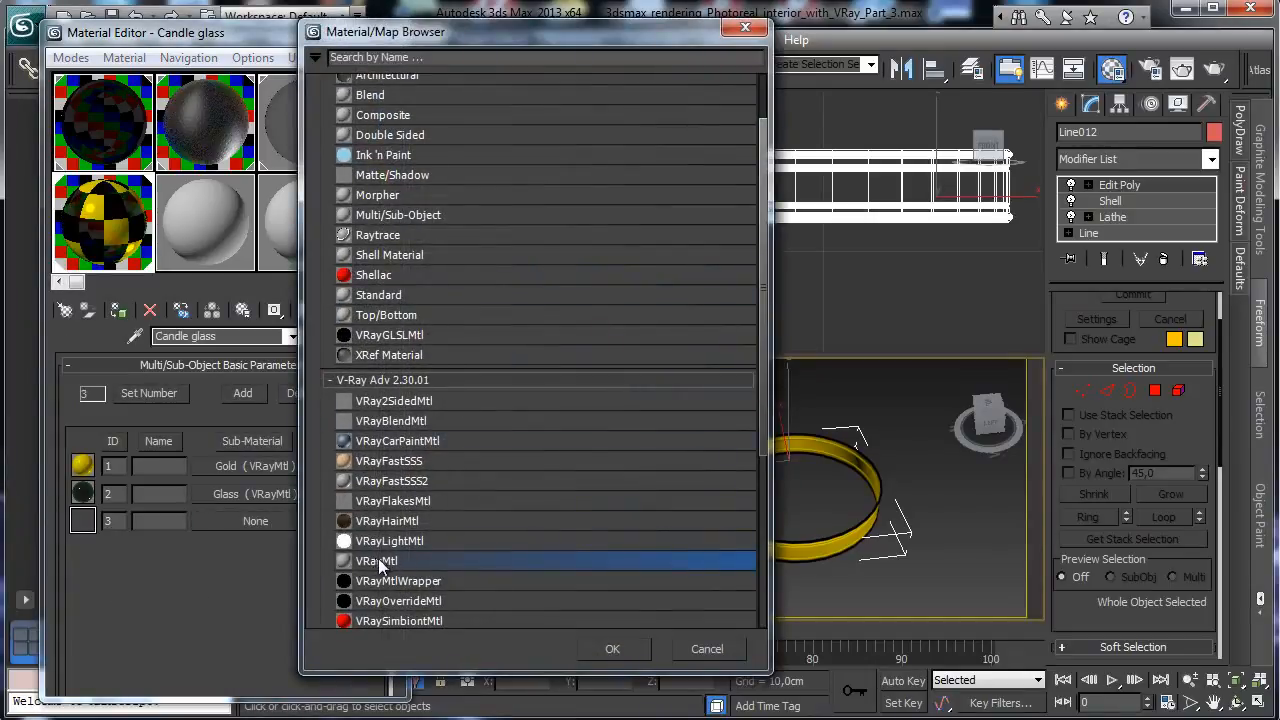
double_click(378, 560)
left_click(180, 468)
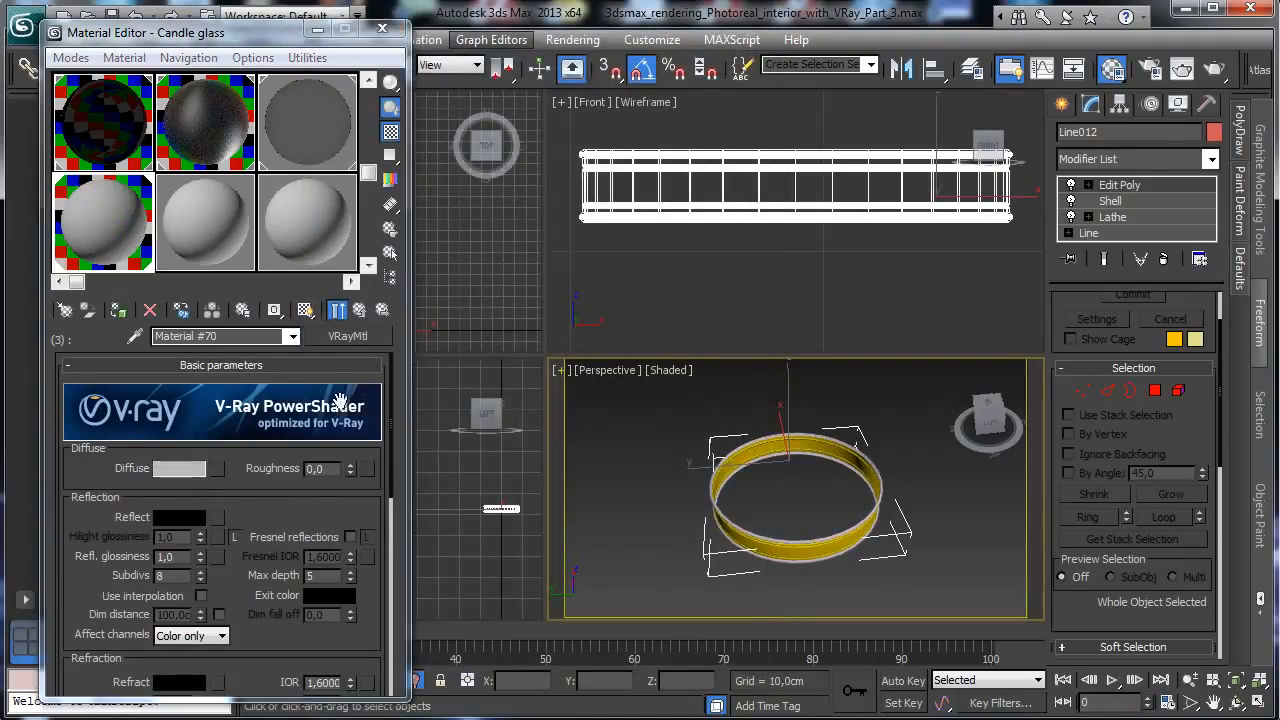
left_click_drag(585, 190, 556, 192)
left_click(657, 261)
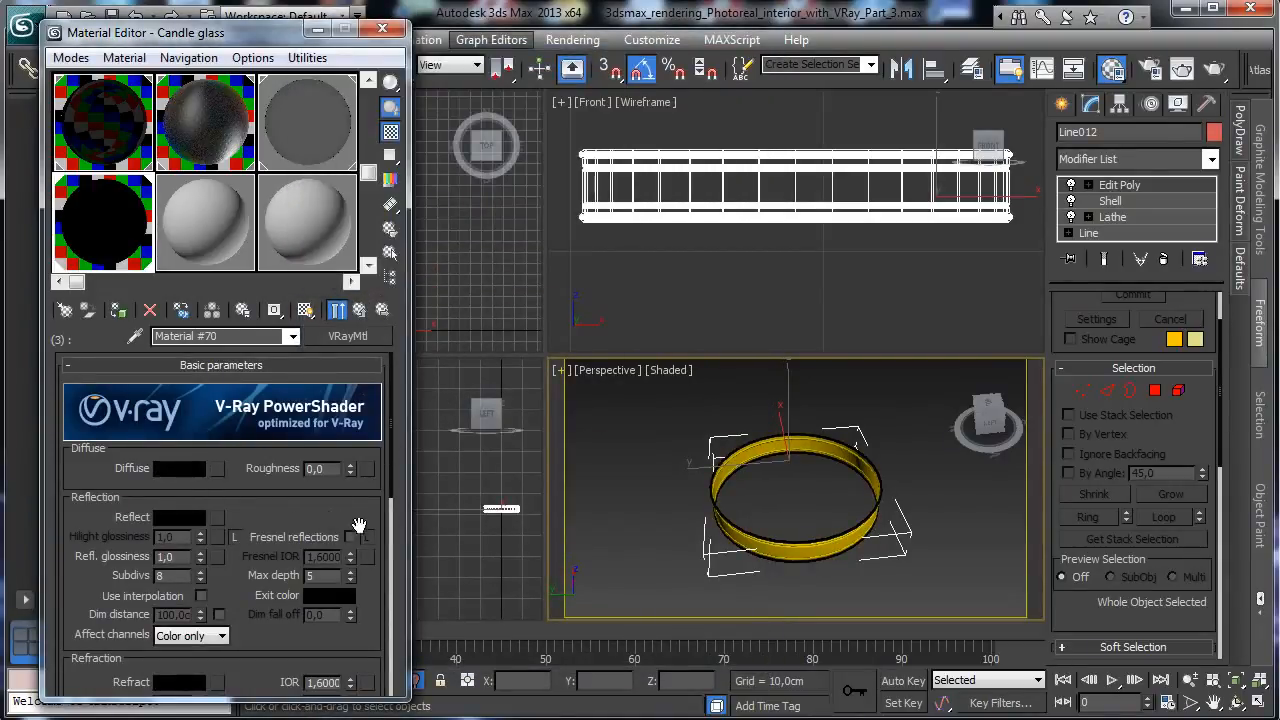
Give the ID 3 sub-material Fresnel reflections, an IOR of 18, a white reflection colour and reflection glossiness of 0,92
left_click_drag(347, 565, 350, 491)
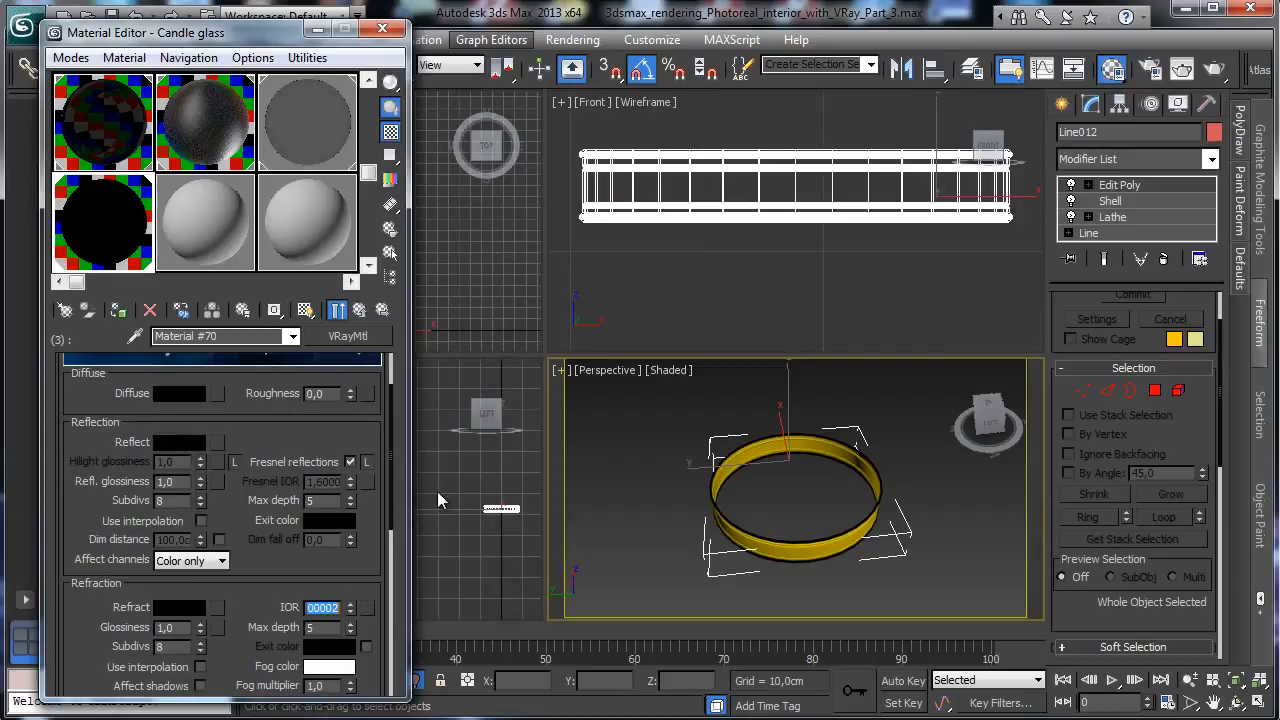
type("18")
key("Return")
left_click(183, 443)
left_click_drag(504, 172, 507, 256)
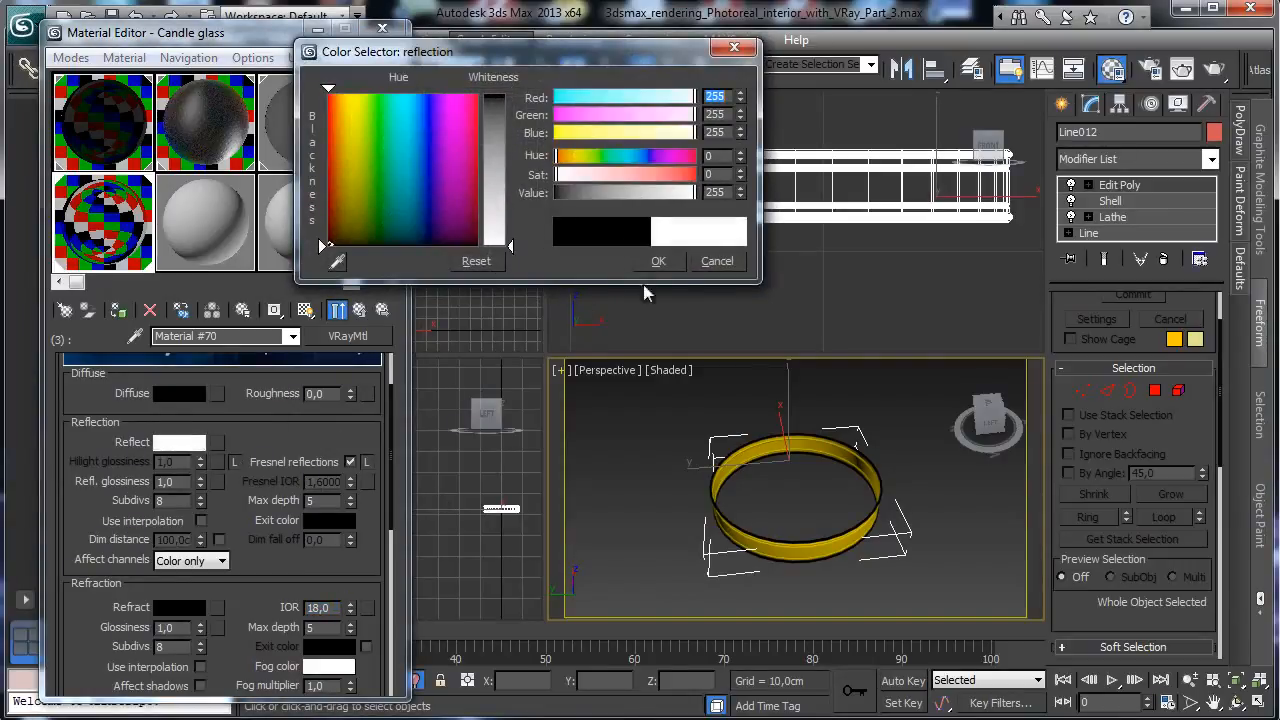
left_click(646, 260)
left_click_drag(201, 485, 205, 488)
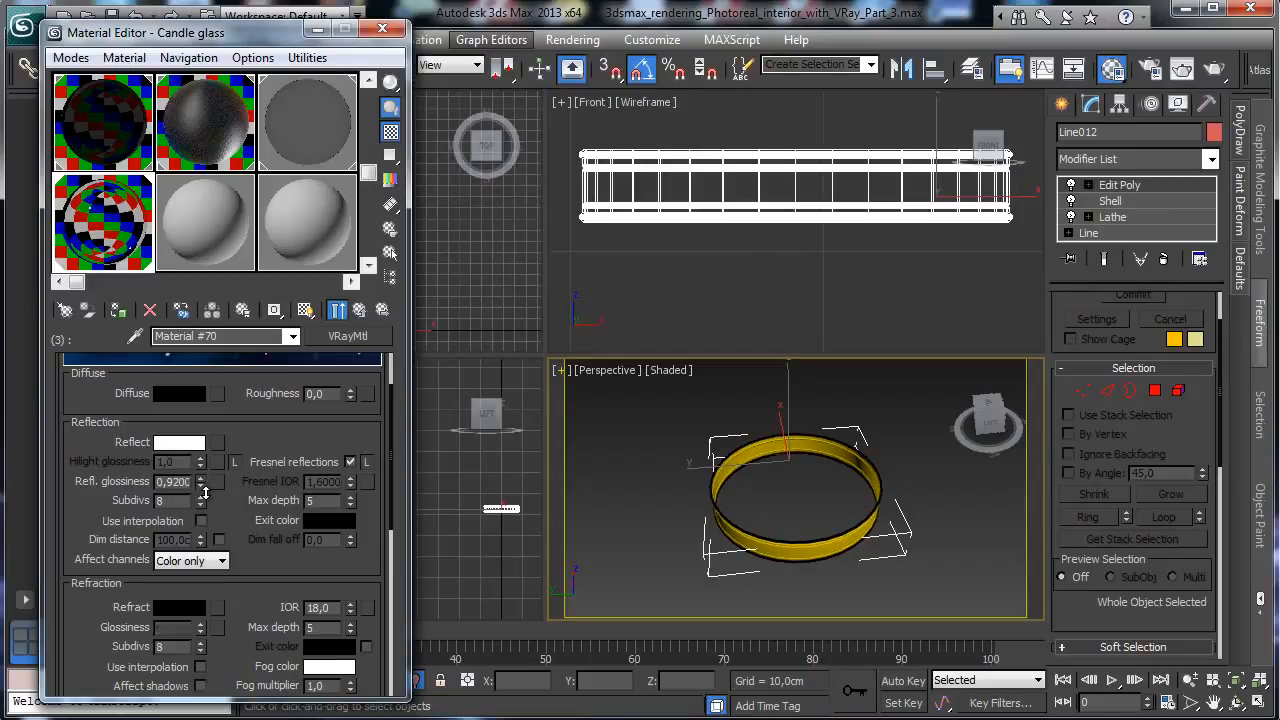
Set the ID 3 sub-material's BRDF anisotropy to -0,1 and return to the parent Candle glass material
scroll(309, 575, "down", 5)
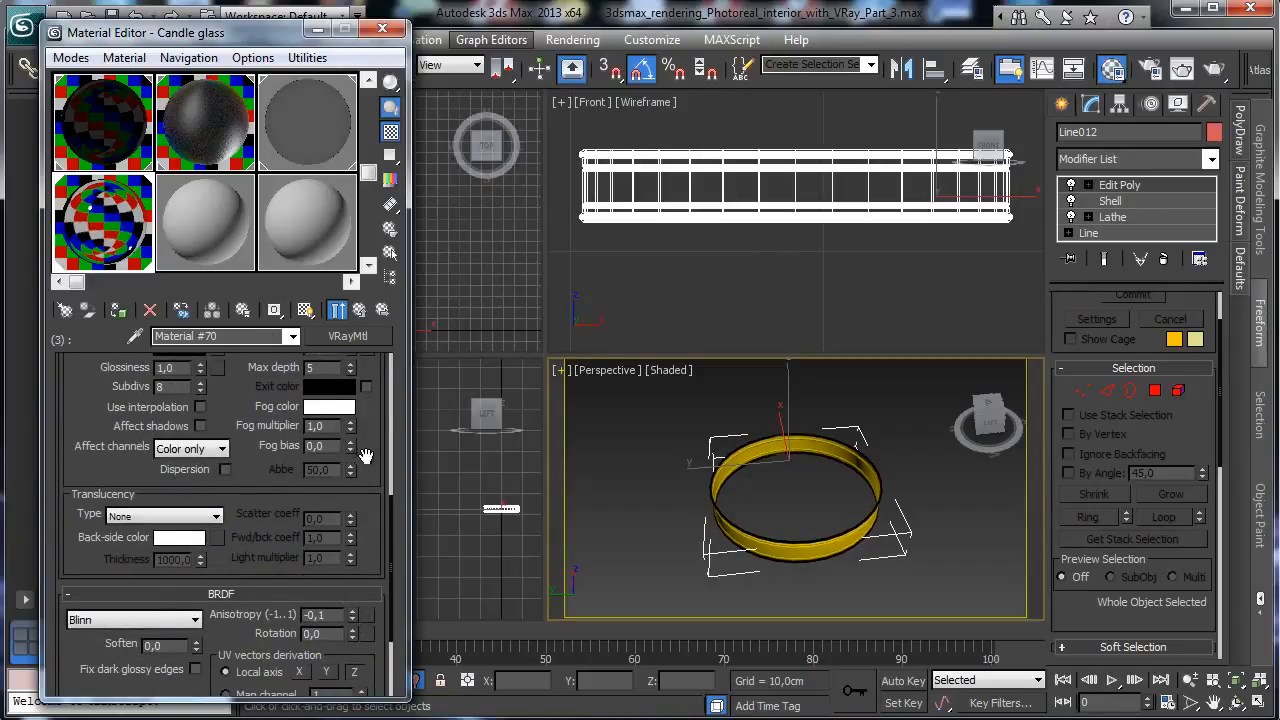
scroll(297, 614, "up", 5)
left_click(340, 311)
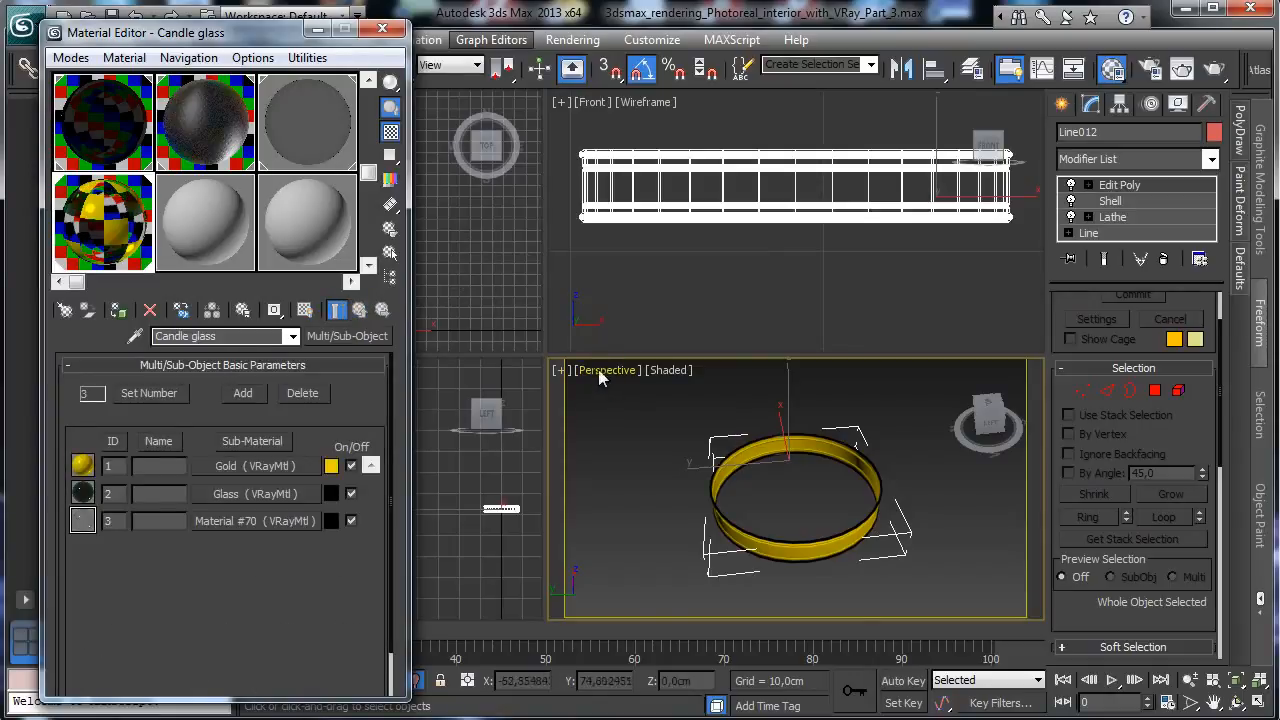
Switch the Perspective viewport to the VRayPhysicalCamera001 view and save the scene
left_click(600, 371)
mouse_move(665, 393)
left_click(921, 395)
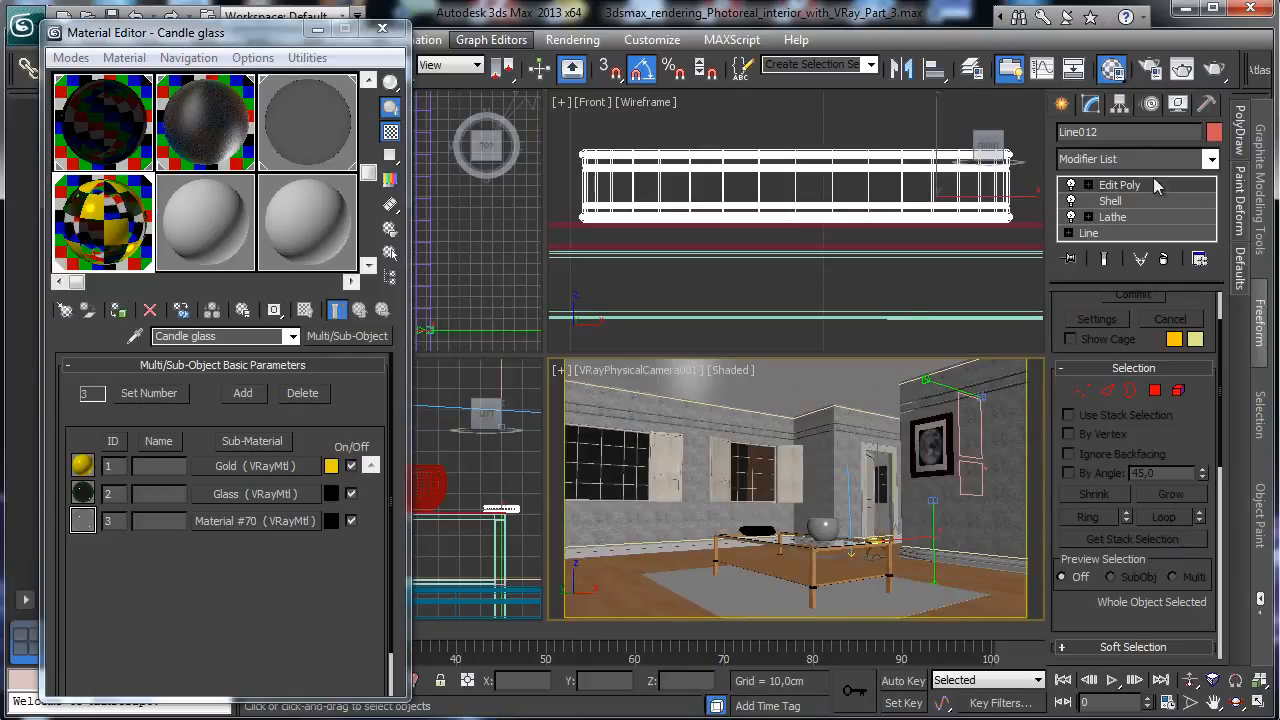
left_click(112, 14)
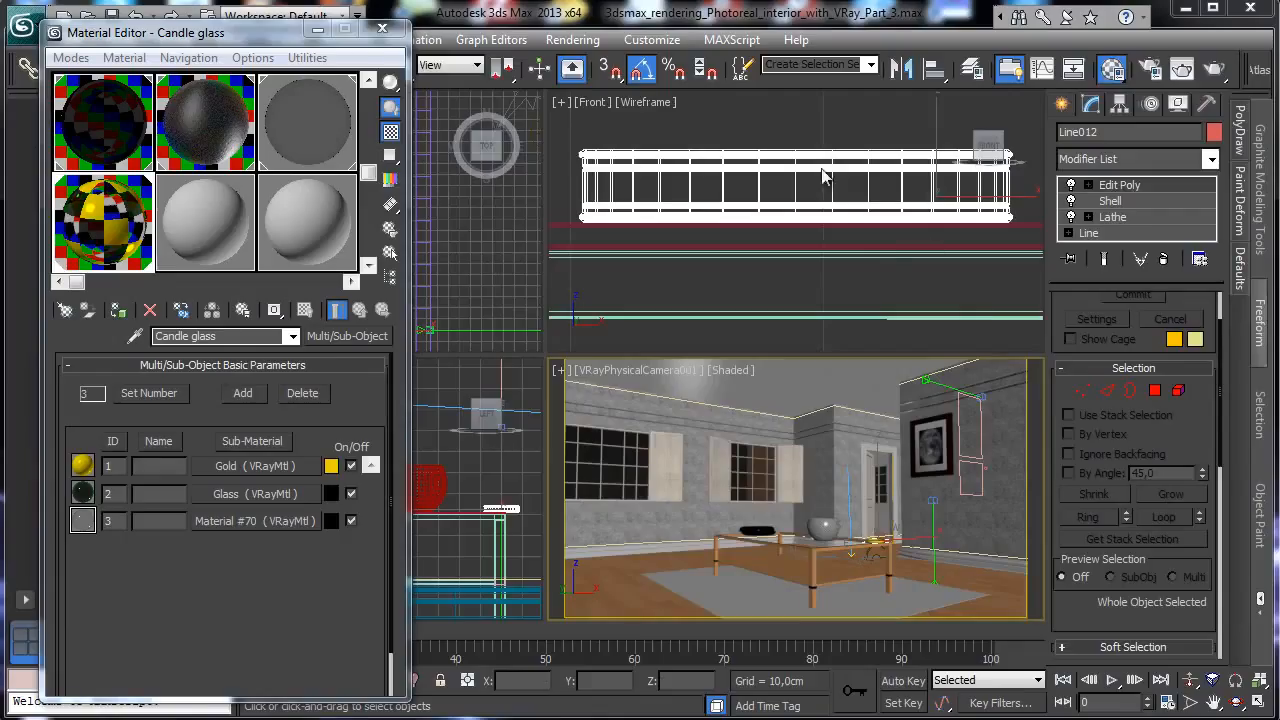
Render the existing region around the bowl and candle dish from the camera view
key("shift+q")
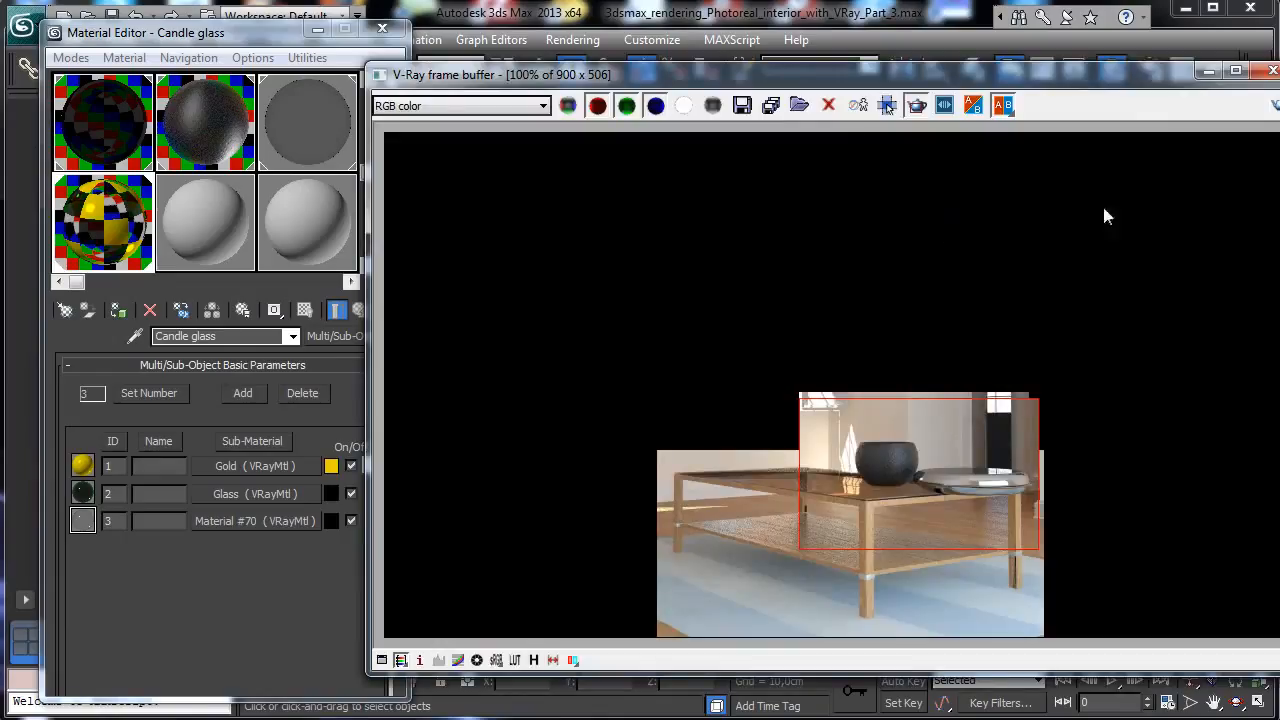
left_click_drag(1116, 85, 1023, 82)
left_click(1189, 104)
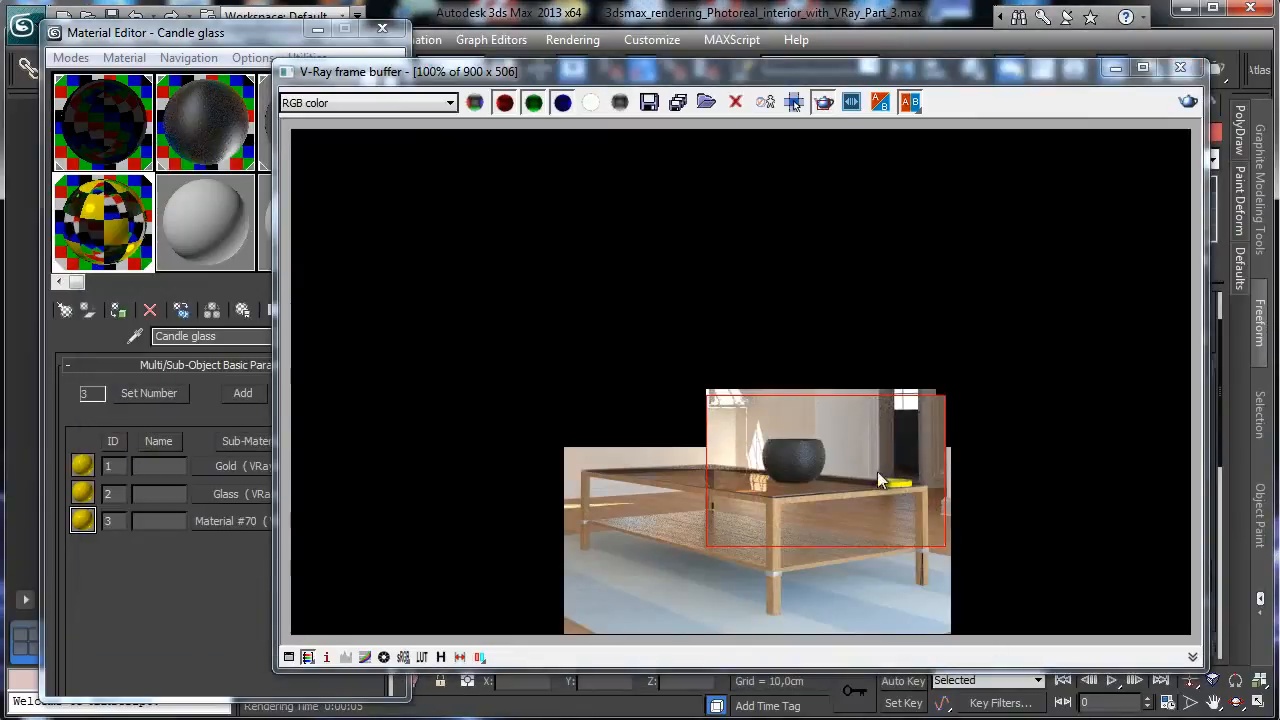
Darken the Gold sub-material's diffuse colour to black
left_click(190, 428)
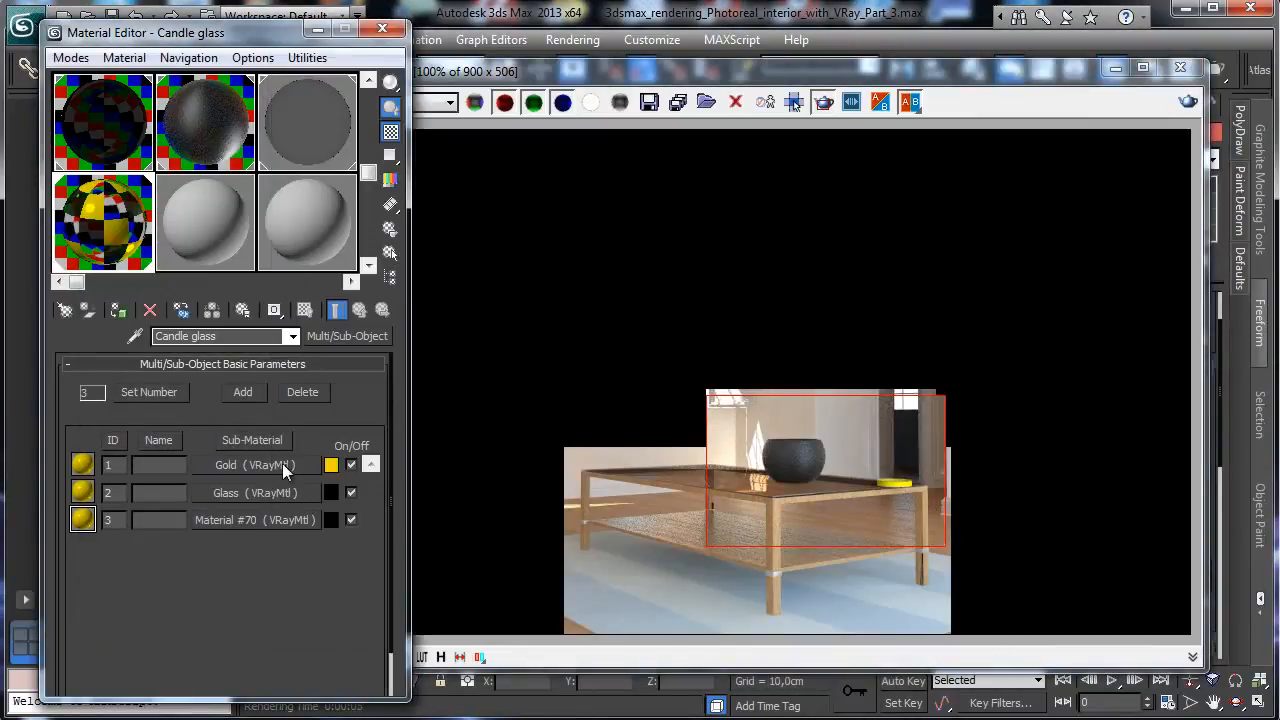
left_click(282, 463)
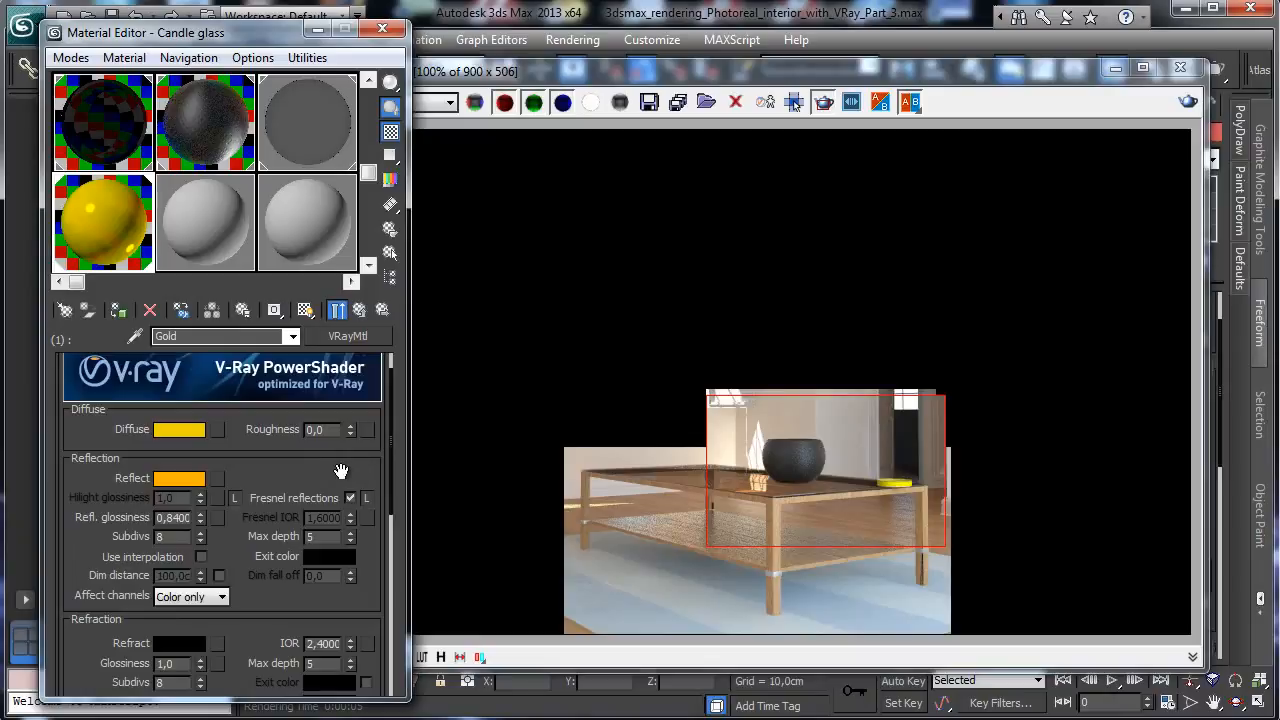
left_click(178, 430)
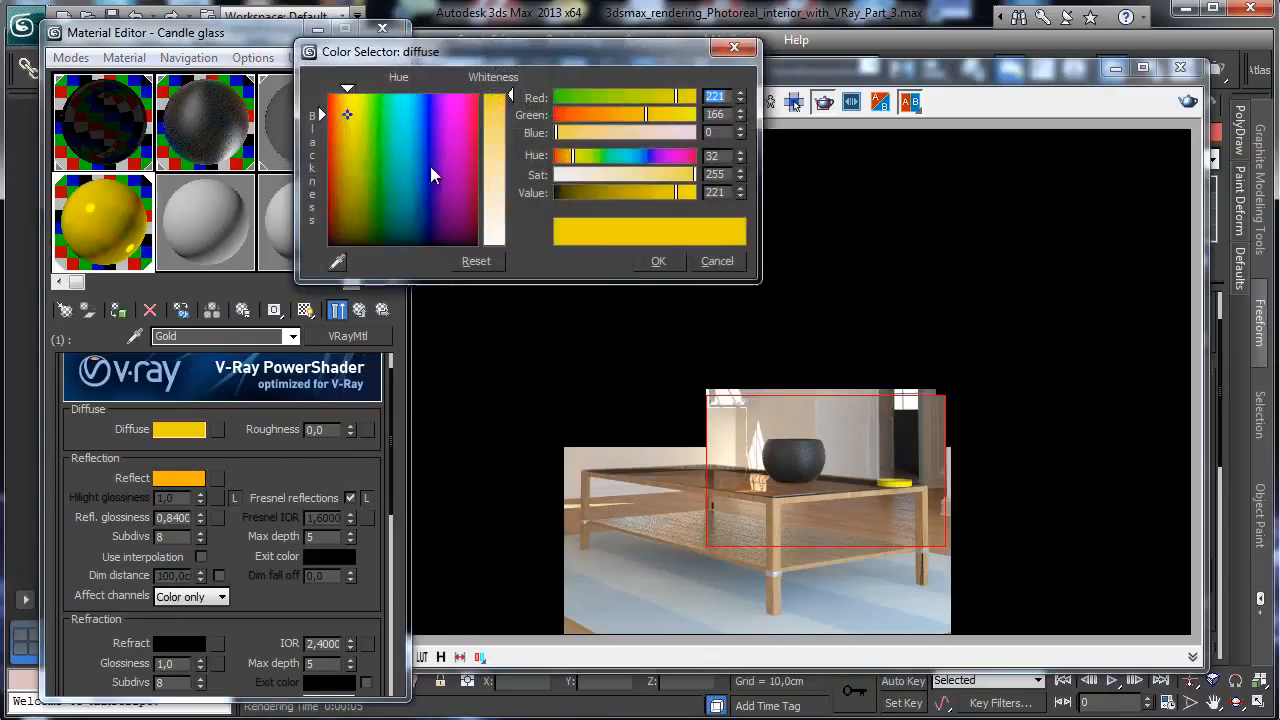
left_click(589, 193)
left_click(658, 261)
Return to the parent Candle glass material and re-render a tighter region around just the candle dish
left_click(383, 312)
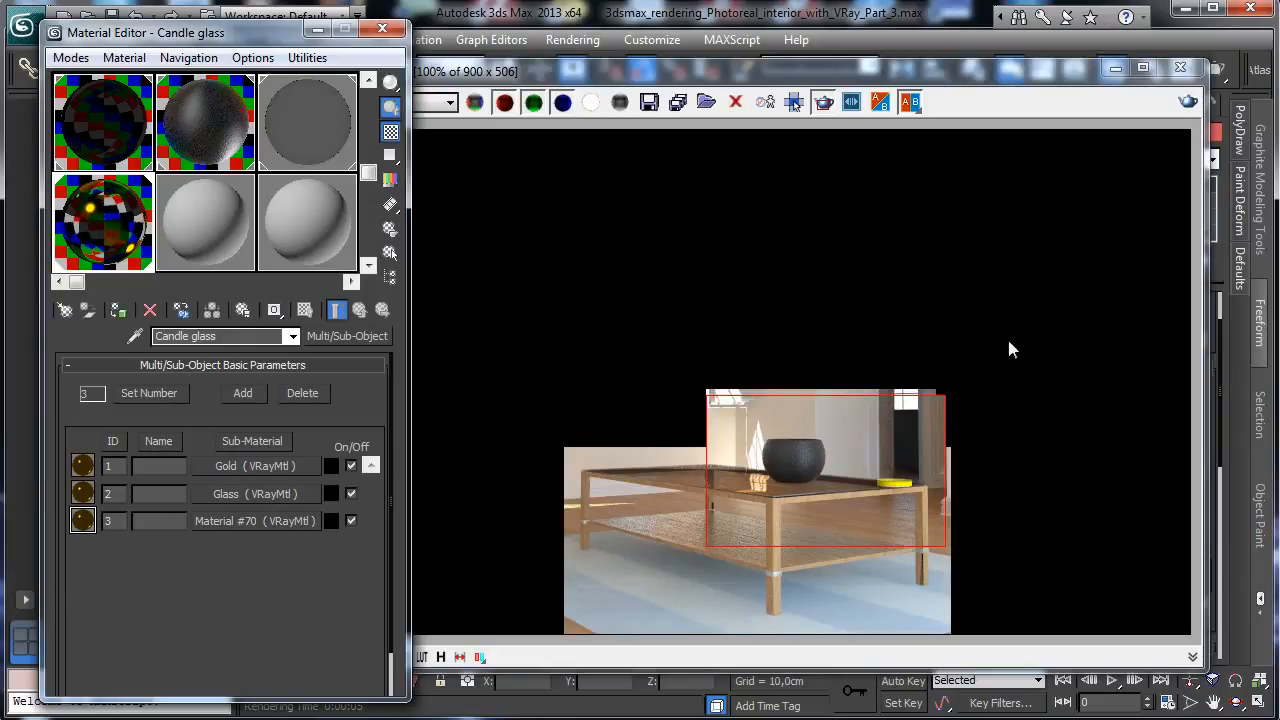
left_click_drag(859, 458, 922, 504)
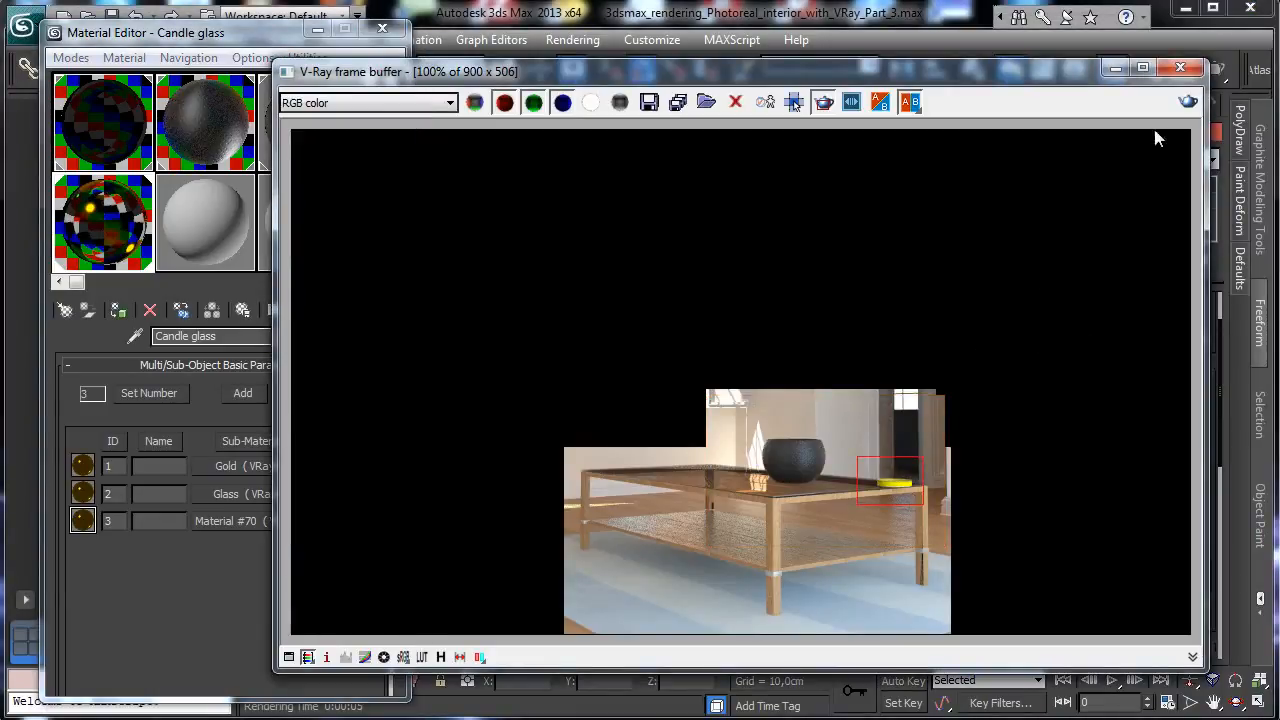
left_click(1188, 102)
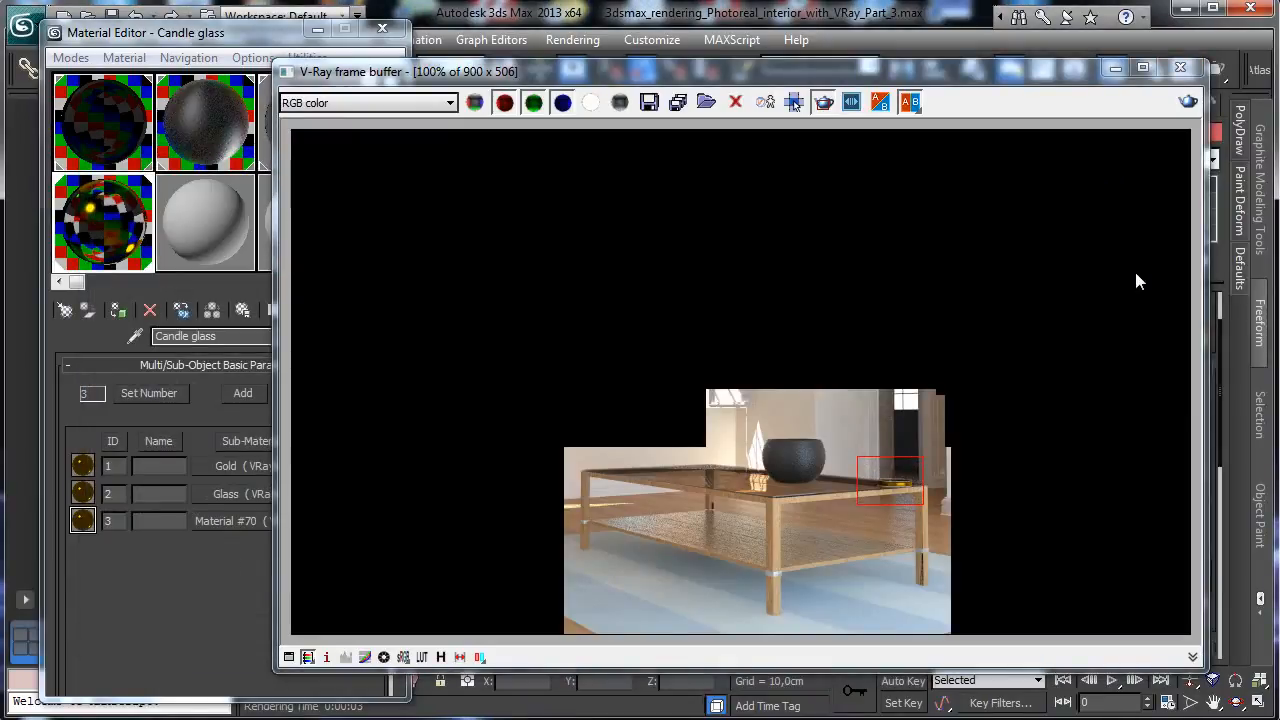
Darken Gold's reflection colour to a value of 89 and set its reflection glossiness to 0,79
left_click(233, 465)
left_click(182, 480)
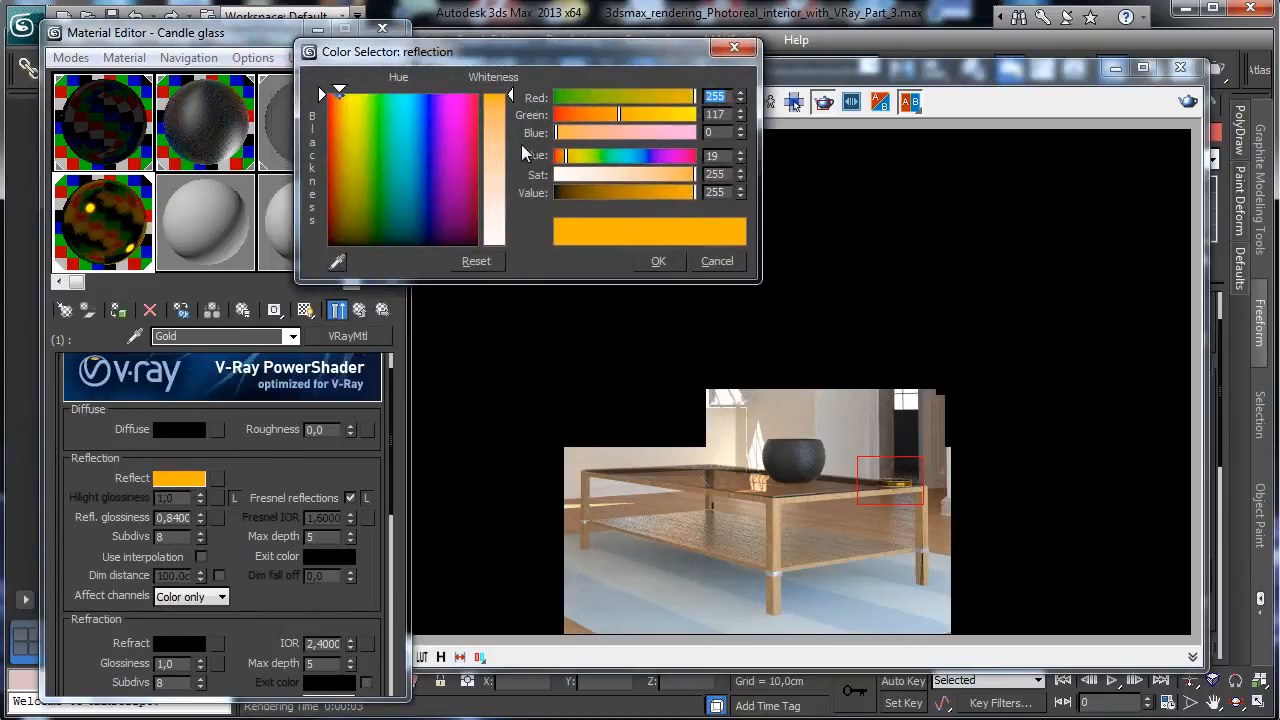
left_click(616, 193)
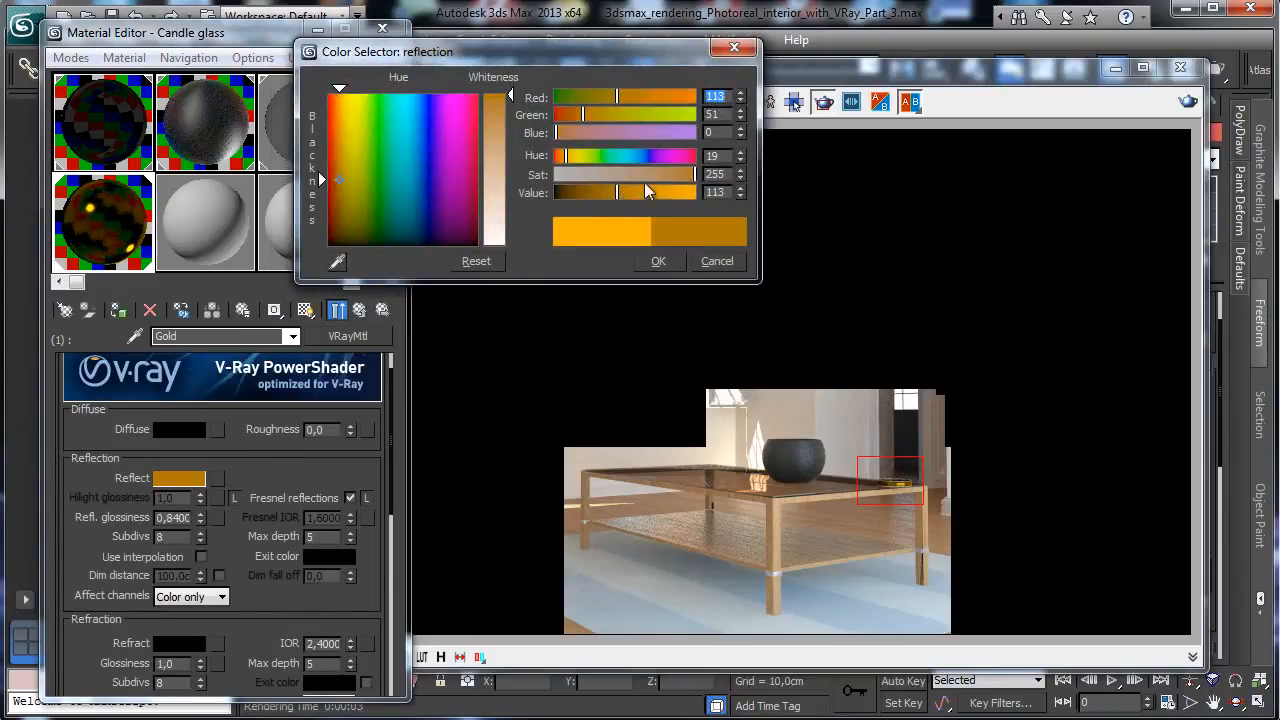
left_click(603, 193)
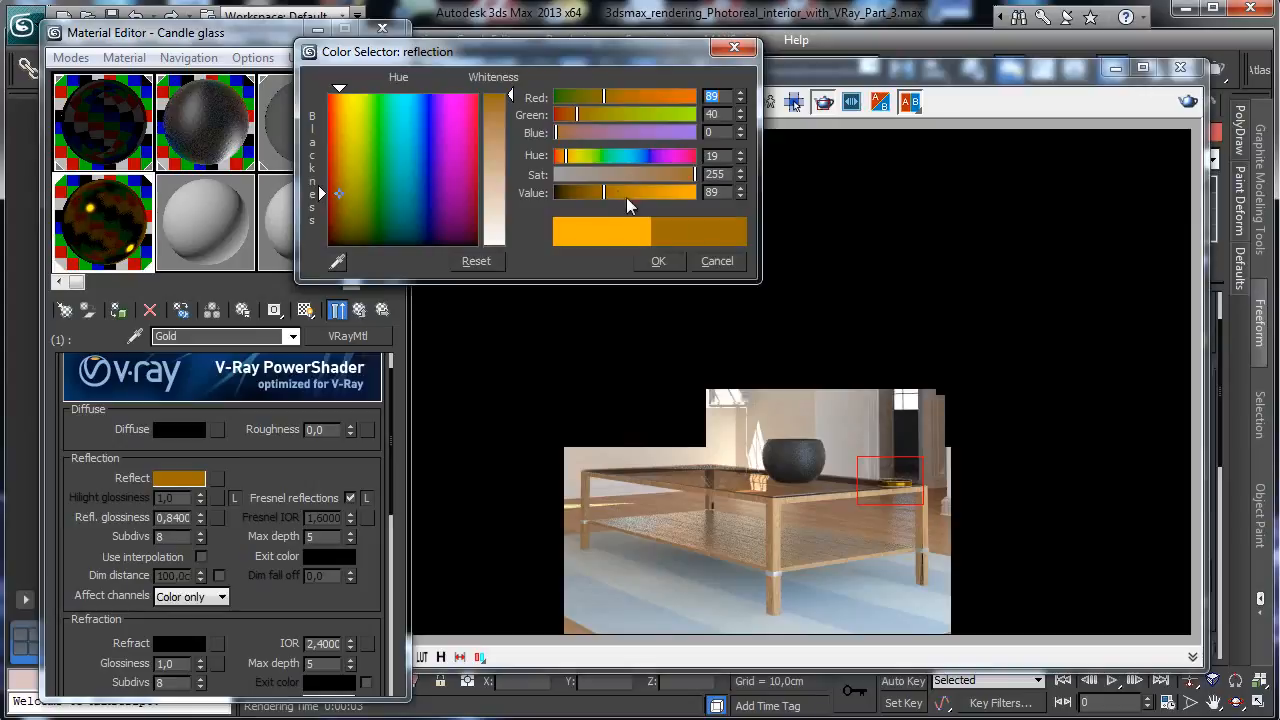
left_click(666, 262)
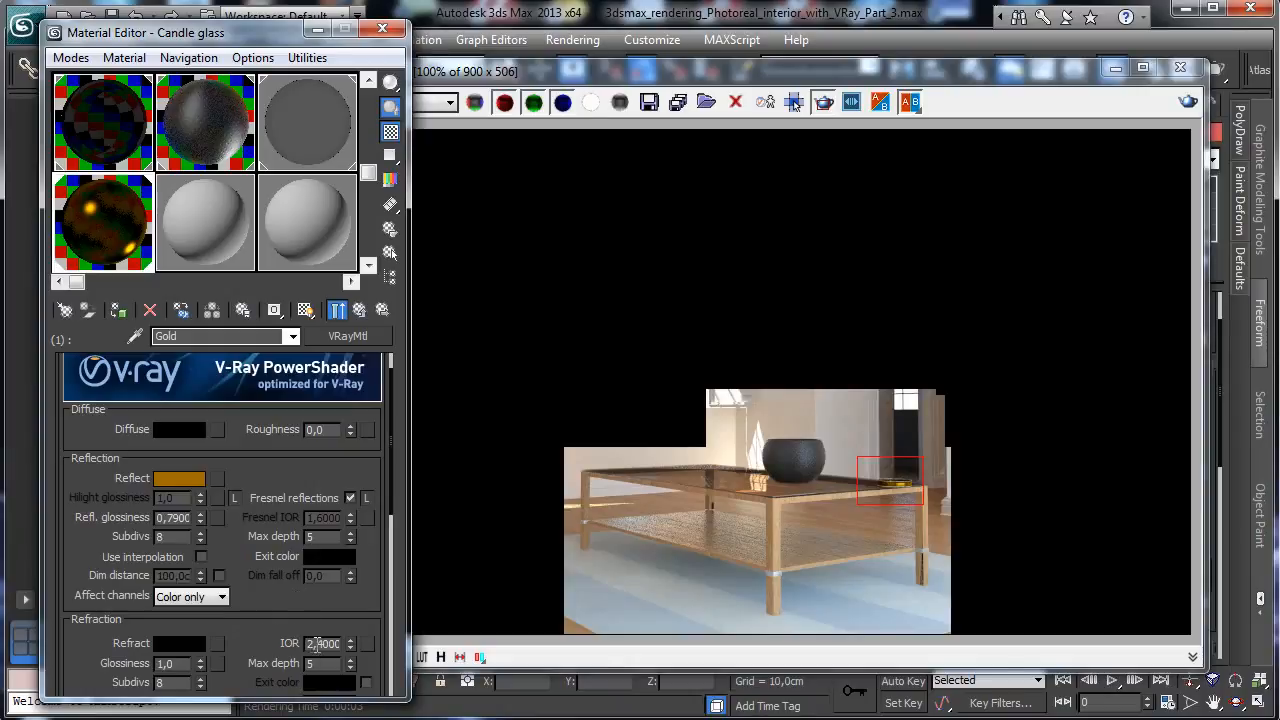
Set the Gold sub-material's refraction IOR to 4,0 and re-render the candle dish region
left_click_drag(310, 643, 395, 645)
key("Return")
left_click(1188, 101)
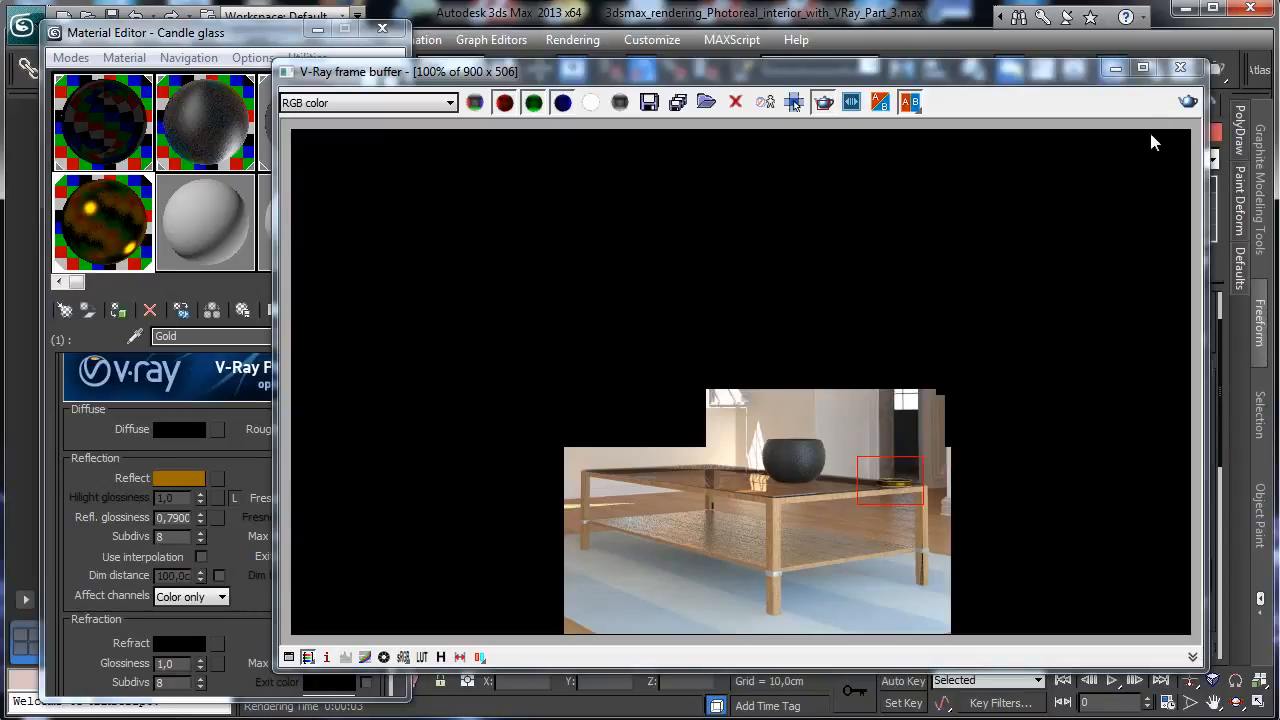
Raise the whiteness of Gold's reflection colour to a pale beige and re-render the candle dish region
left_click(196, 486)
left_click_drag(504, 178, 503, 141)
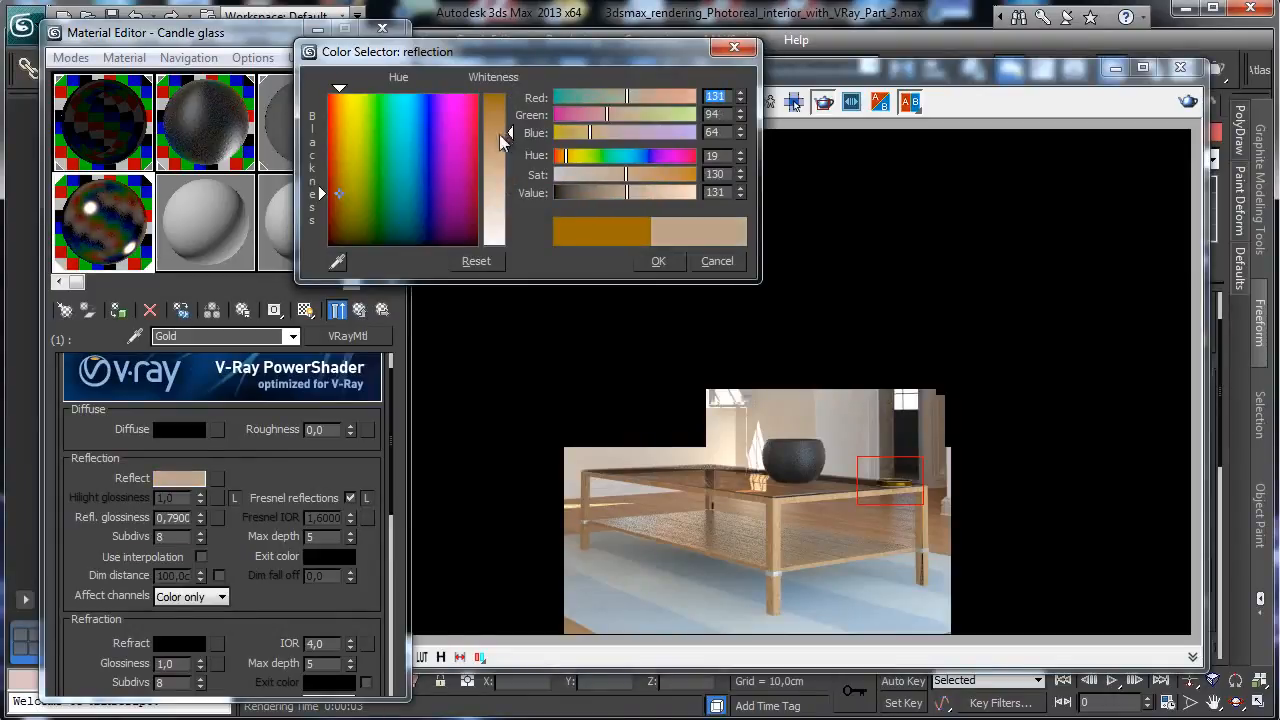
left_click(678, 262)
left_click(1188, 102)
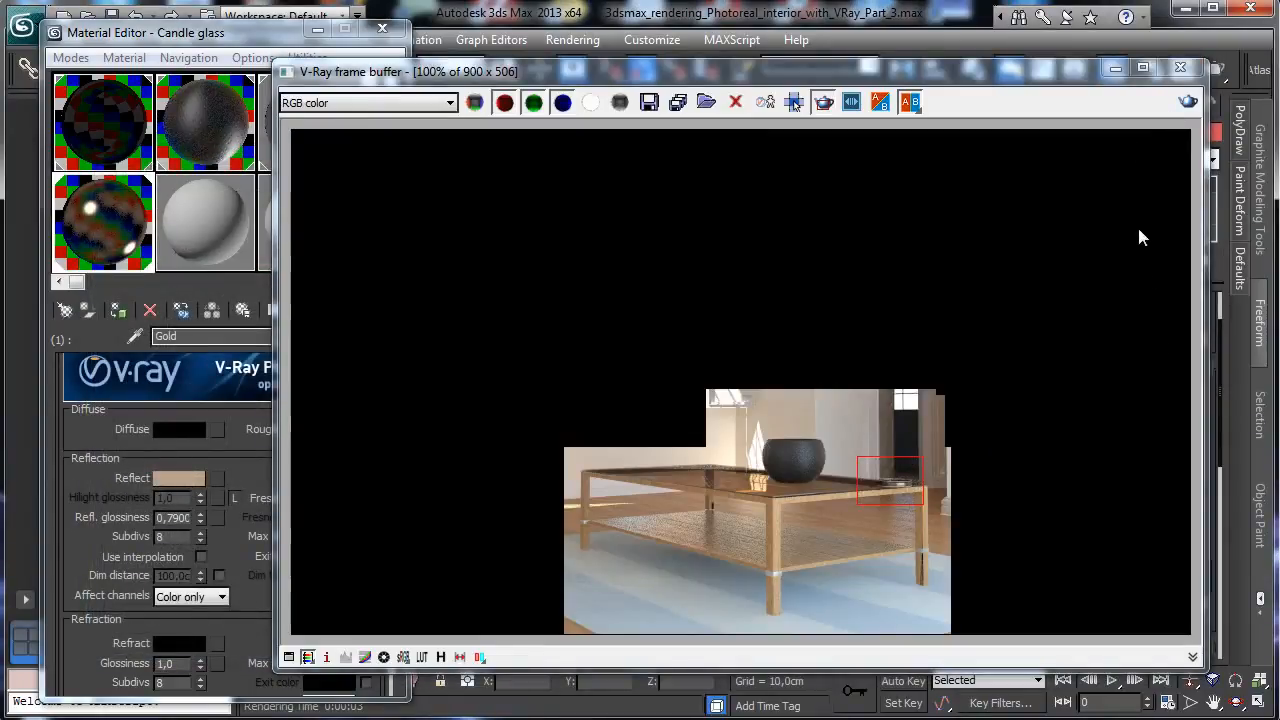
Put away the frame buffer and Material Editor and centre the candle dish's pivot to the object
left_click(1114, 68)
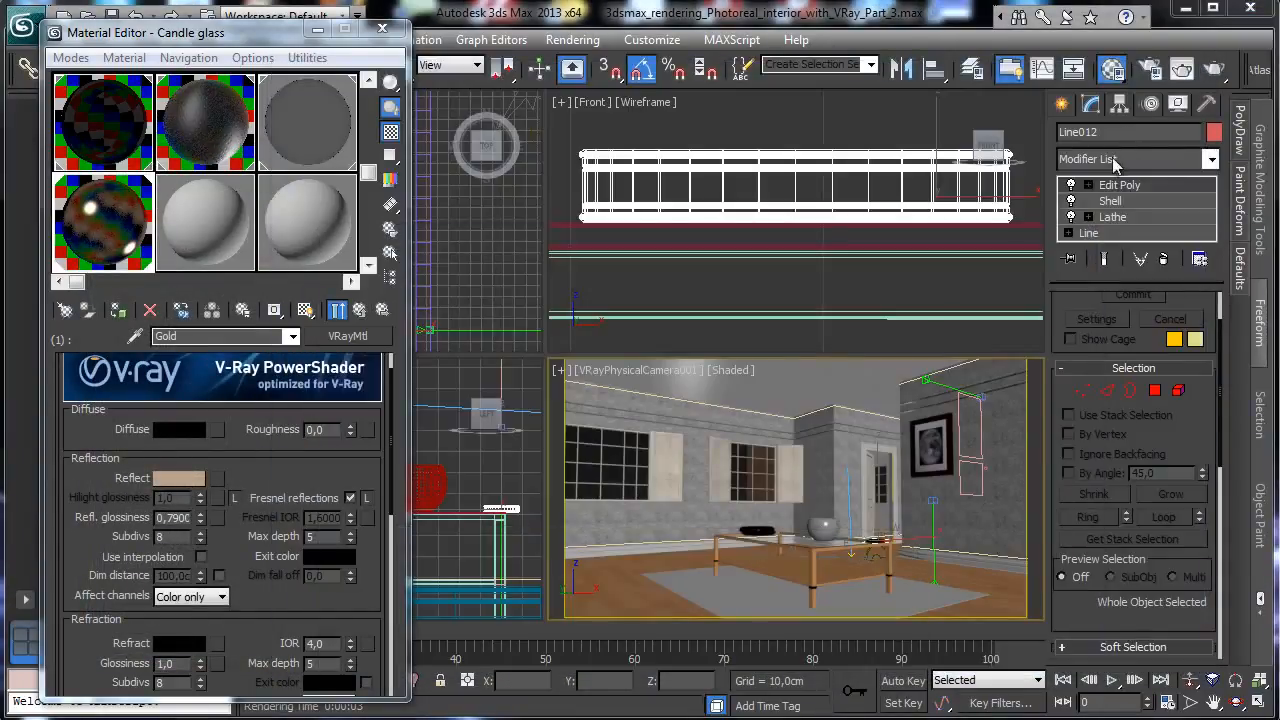
left_click(316, 29)
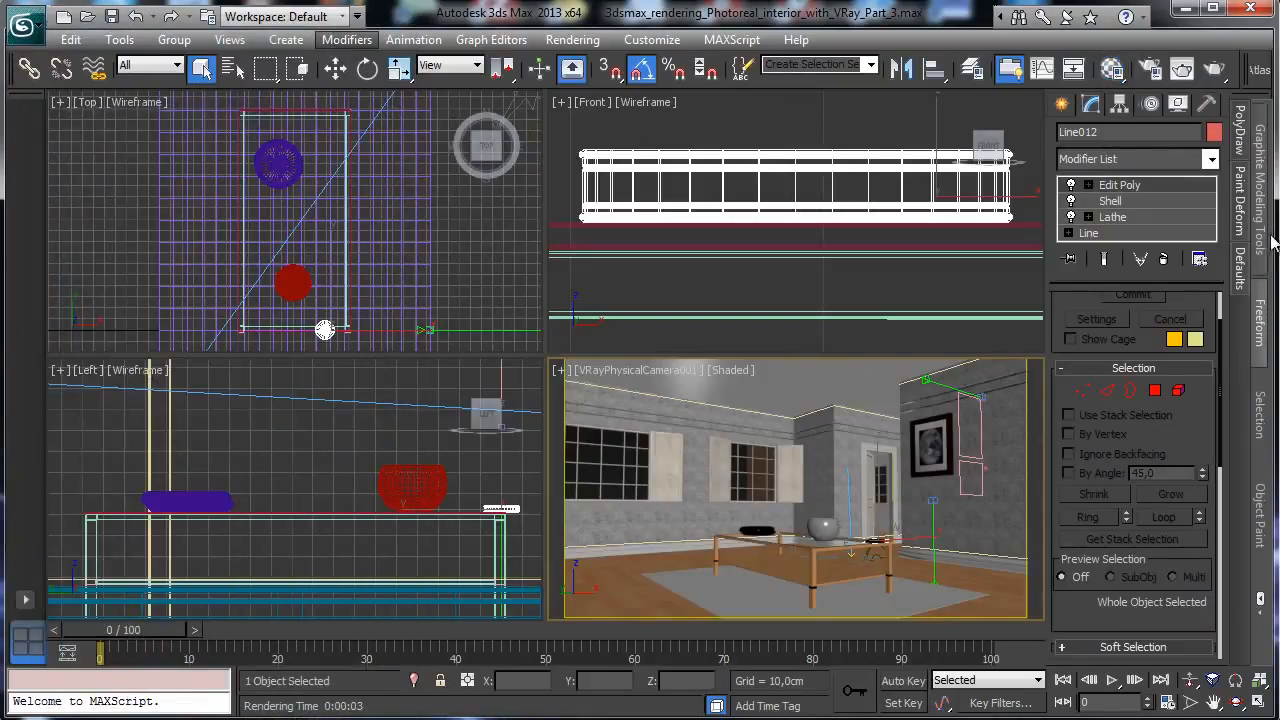
left_click(1119, 104)
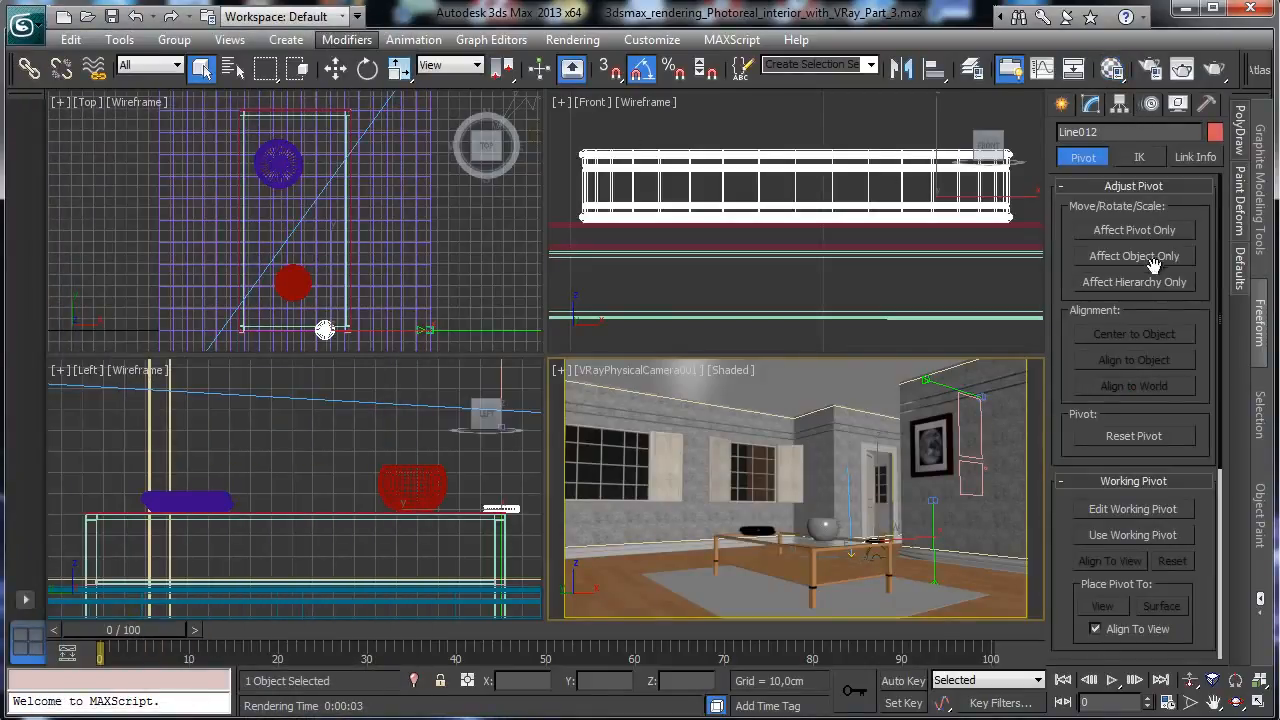
left_click(1135, 231)
left_click(1160, 336)
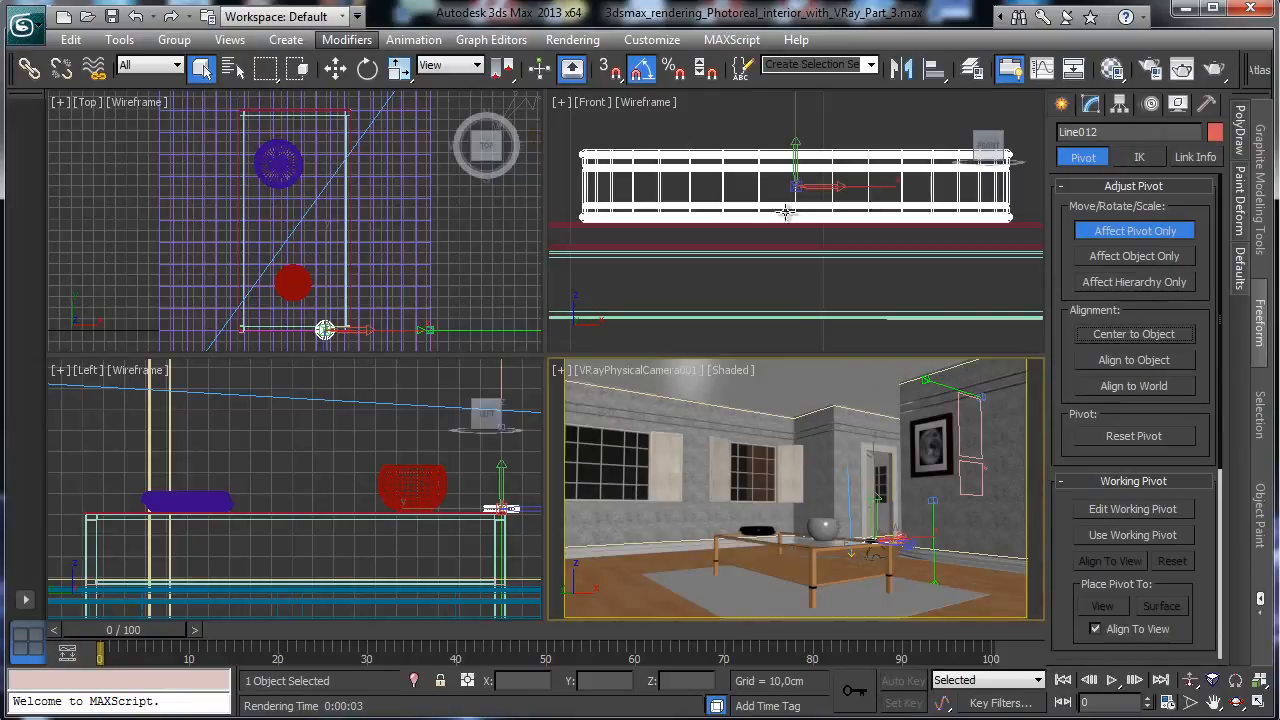
Create a chamfer cylinder at the dish's centre in the Top view, about 5,7 cm in radius and 9,4 cm high
left_click(1062, 104)
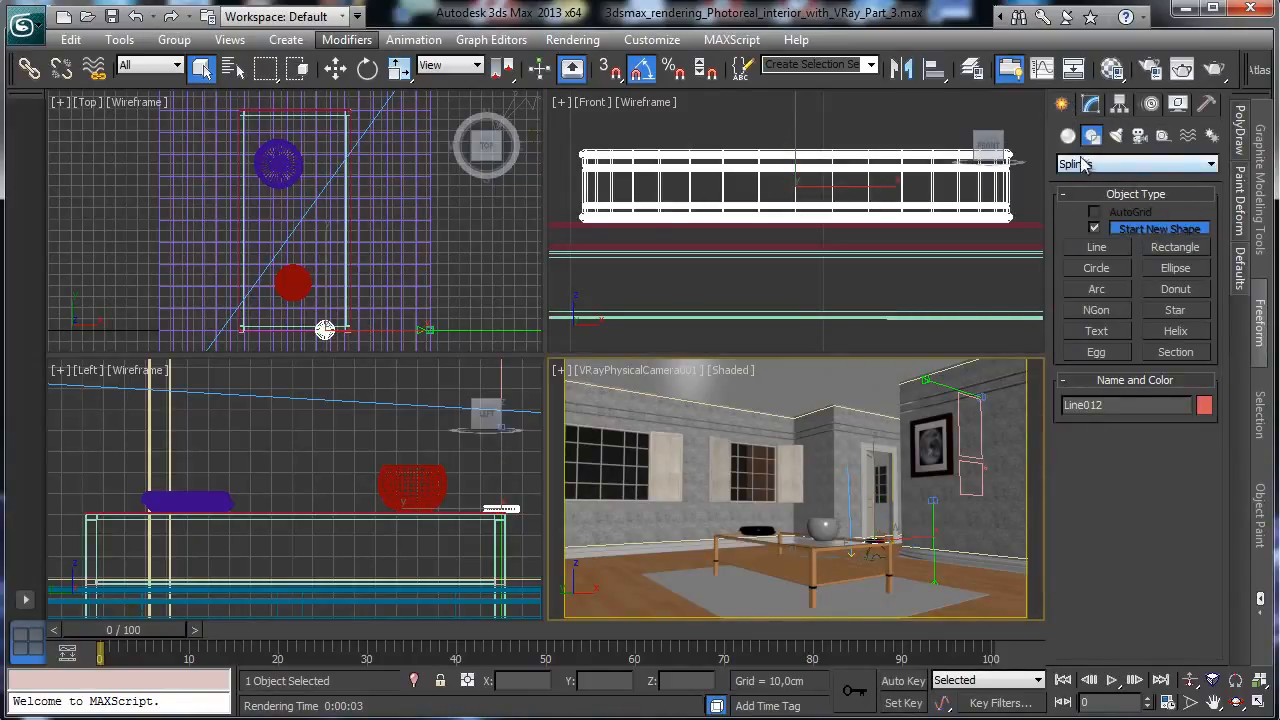
left_click(1068, 135)
left_click(1112, 164)
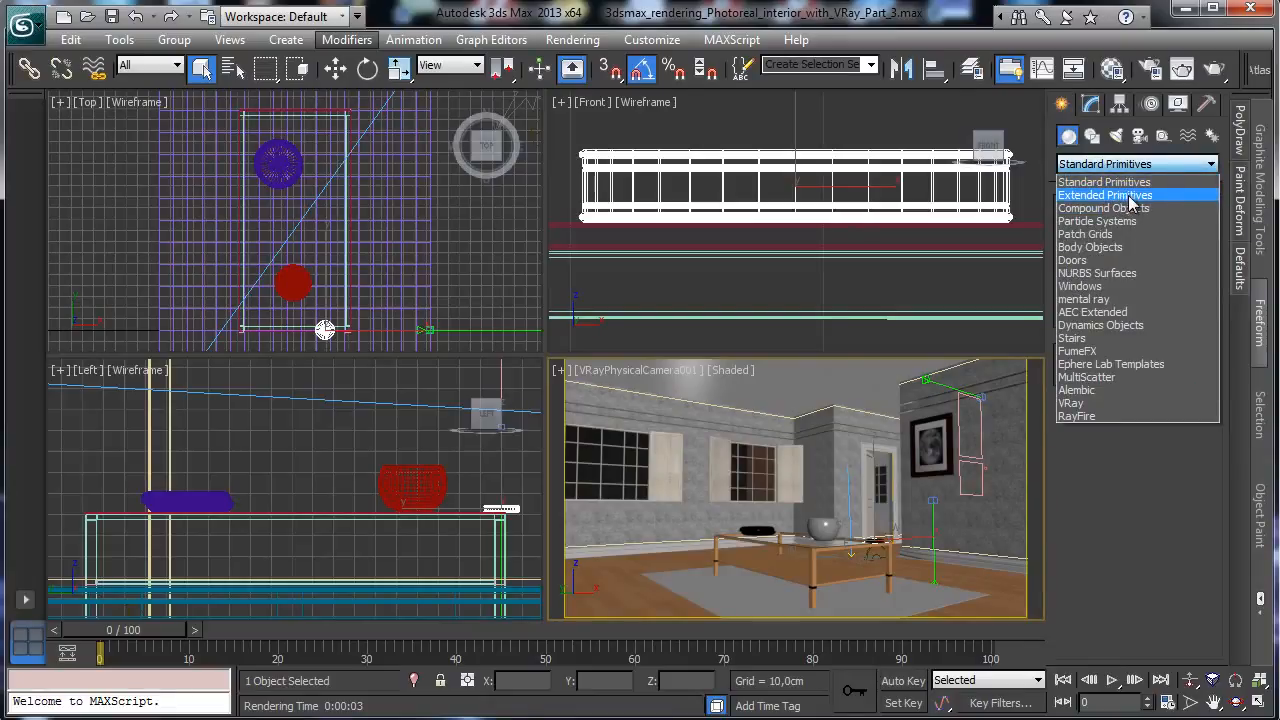
left_click(1130, 197)
left_click(1175, 252)
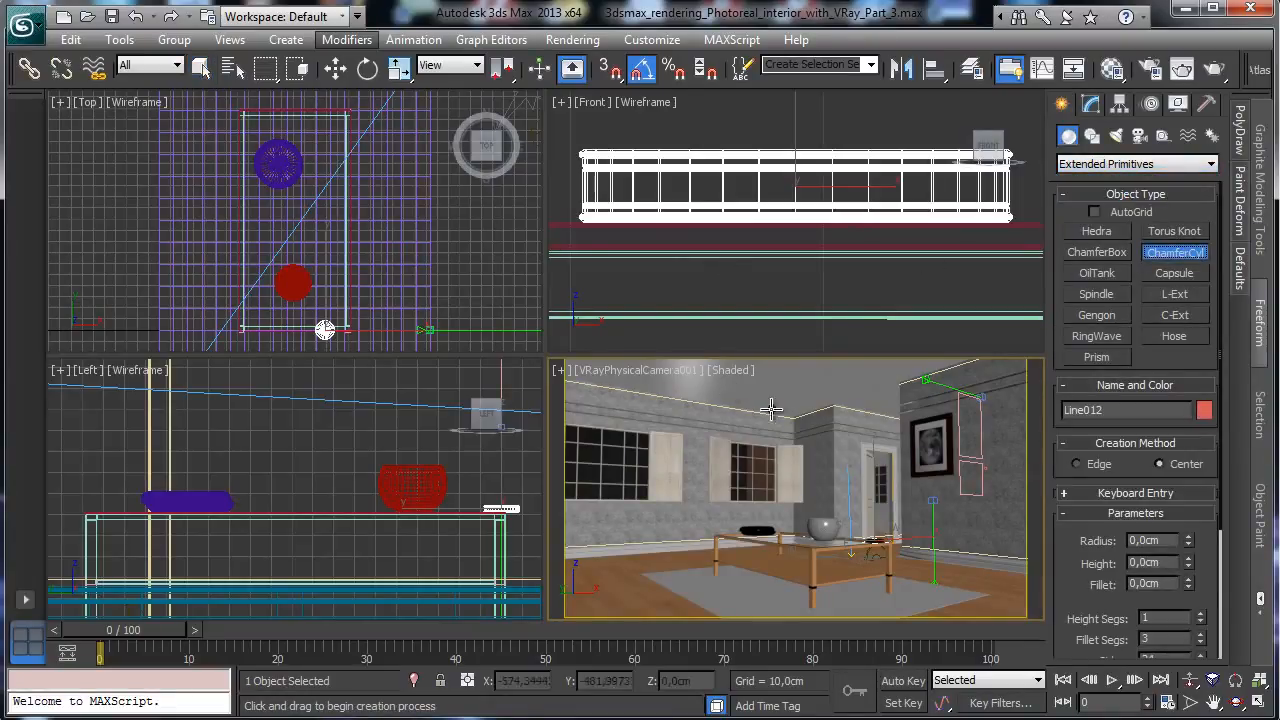
left_click(423, 297)
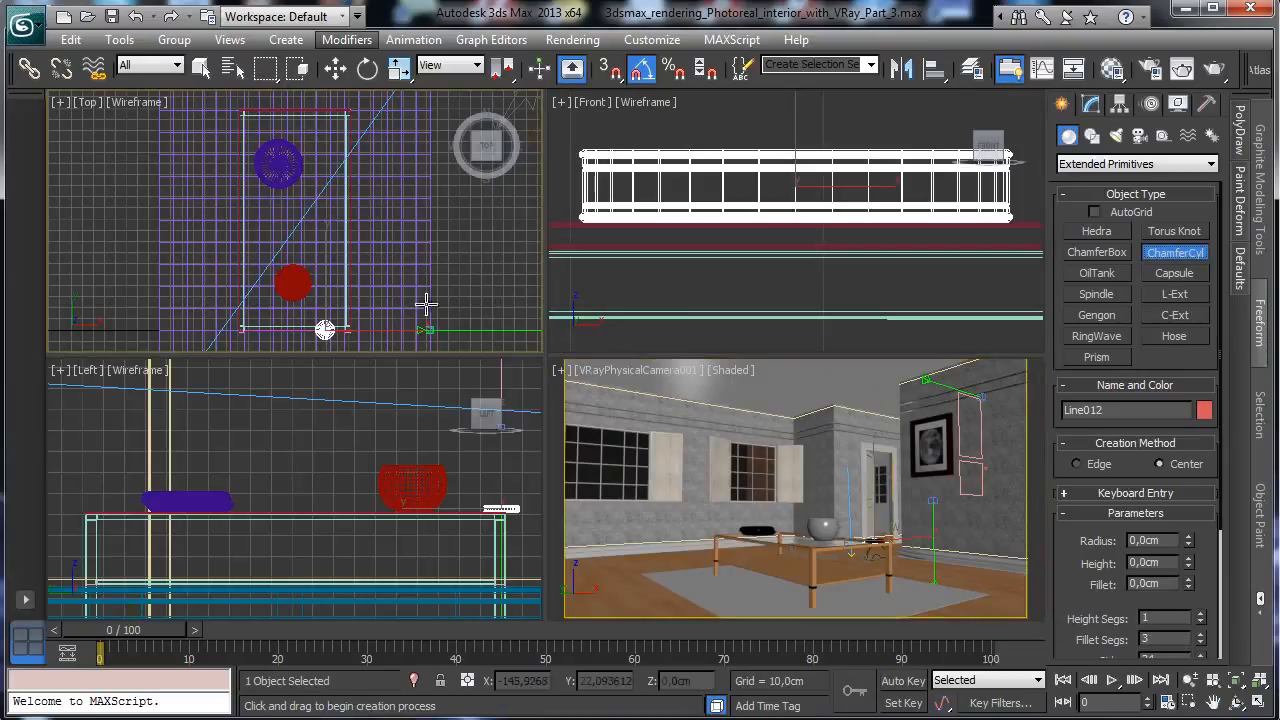
left_click(1246, 685)
left_click_drag(310, 239, 363, 290)
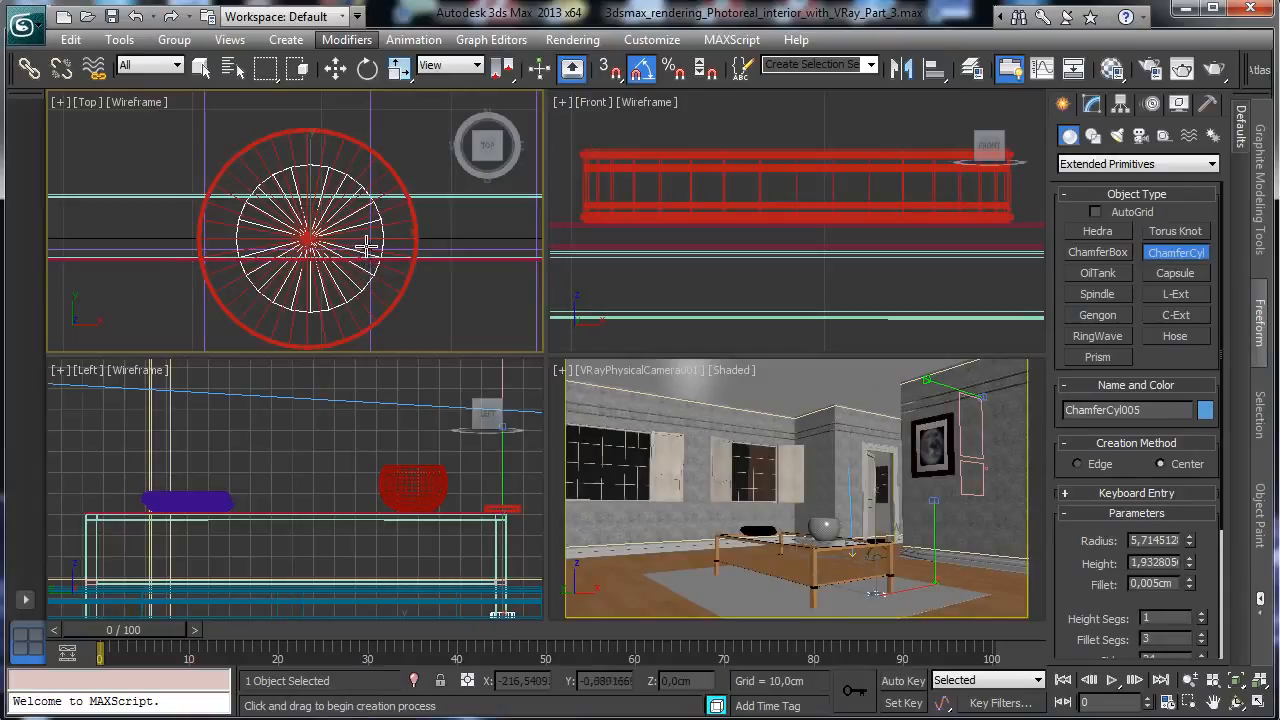
left_click(396, 166)
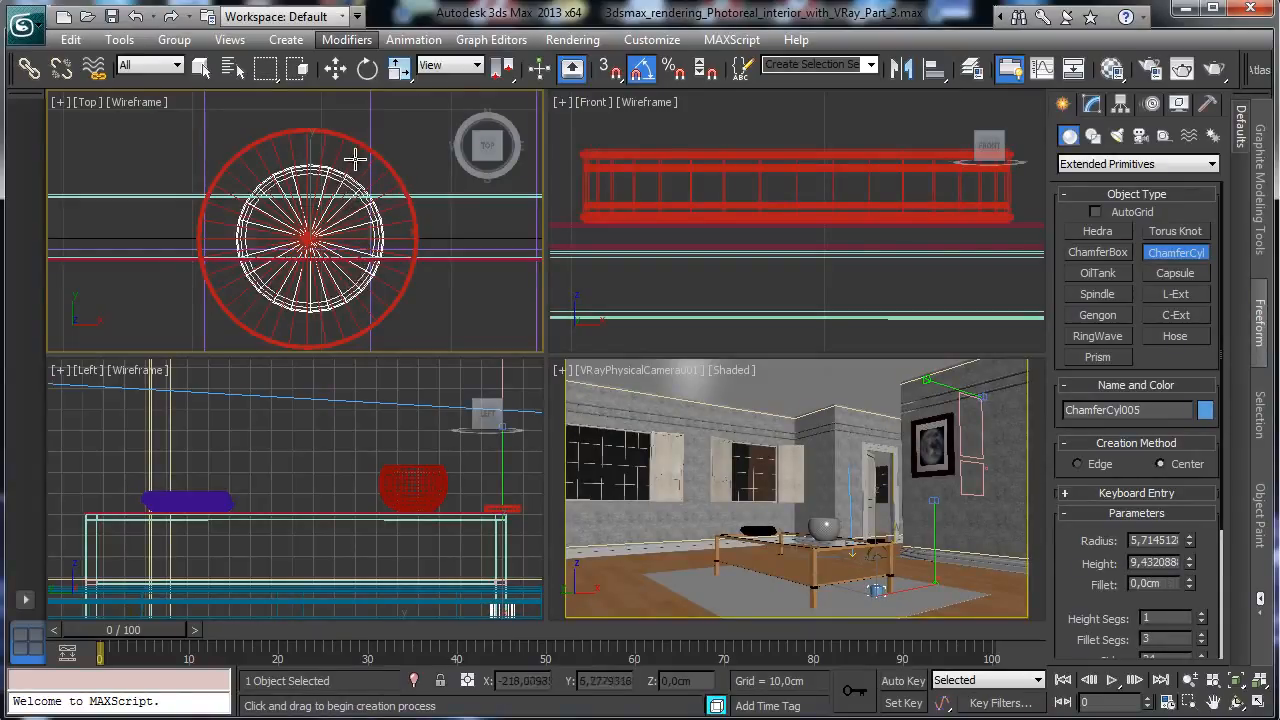
left_click(355, 158)
Raise the new cylinder in the Left view from the floor to the candle dish on the table
left_click(335, 69)
right_click(509, 560)
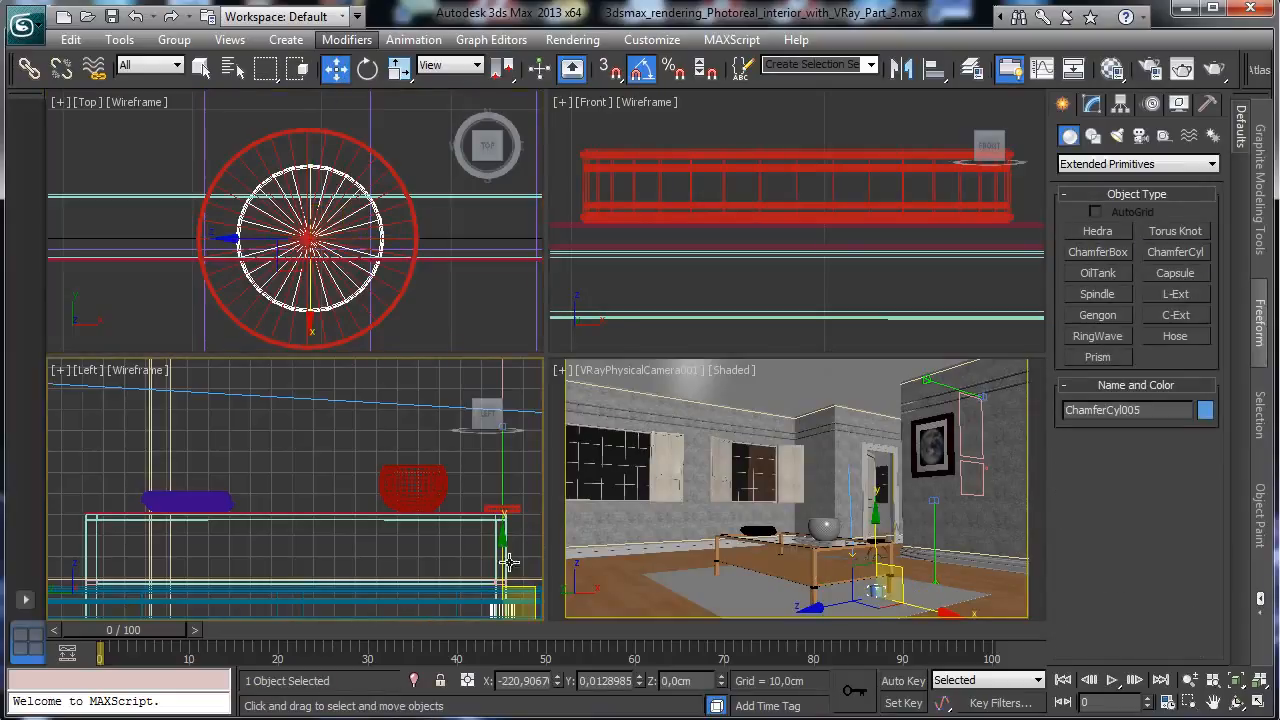
left_click_drag(509, 560, 508, 452)
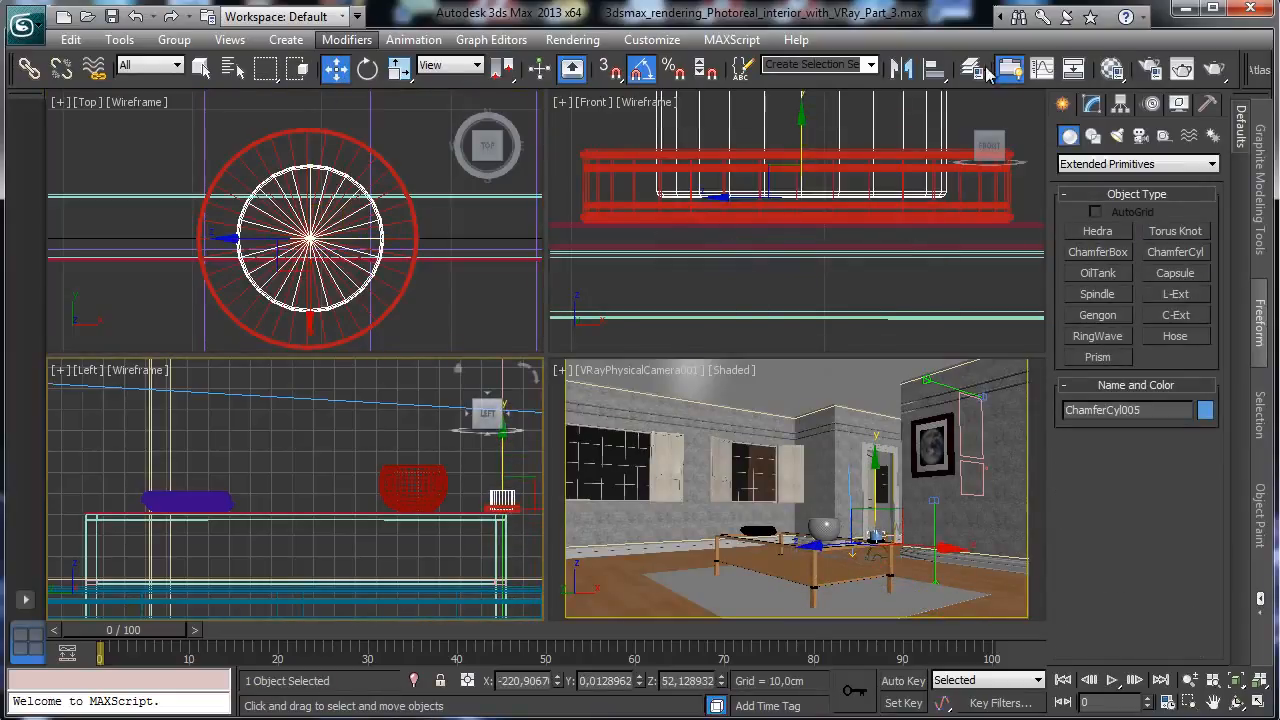
Align the cylinder to the dish's pivot point in X, Y and Z, then lower it into the dish to about Z 51,4 cm
left_click(933, 68)
left_click(645, 160)
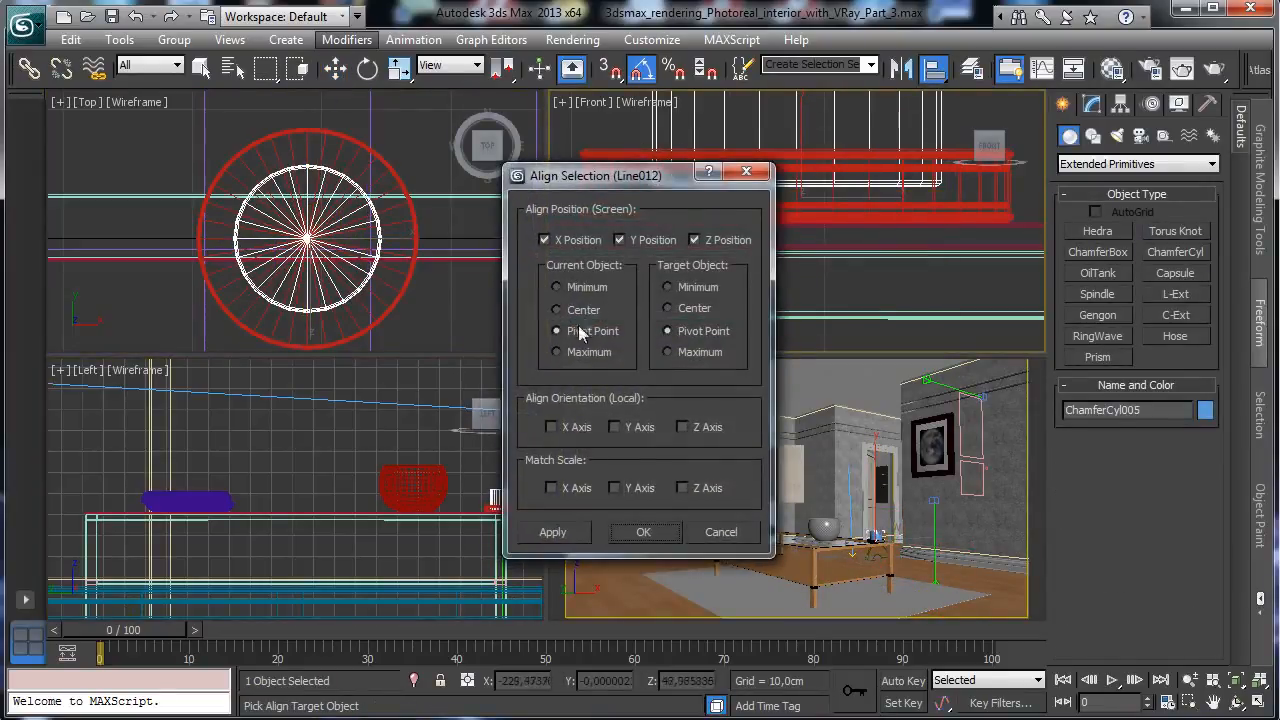
left_click(643, 532)
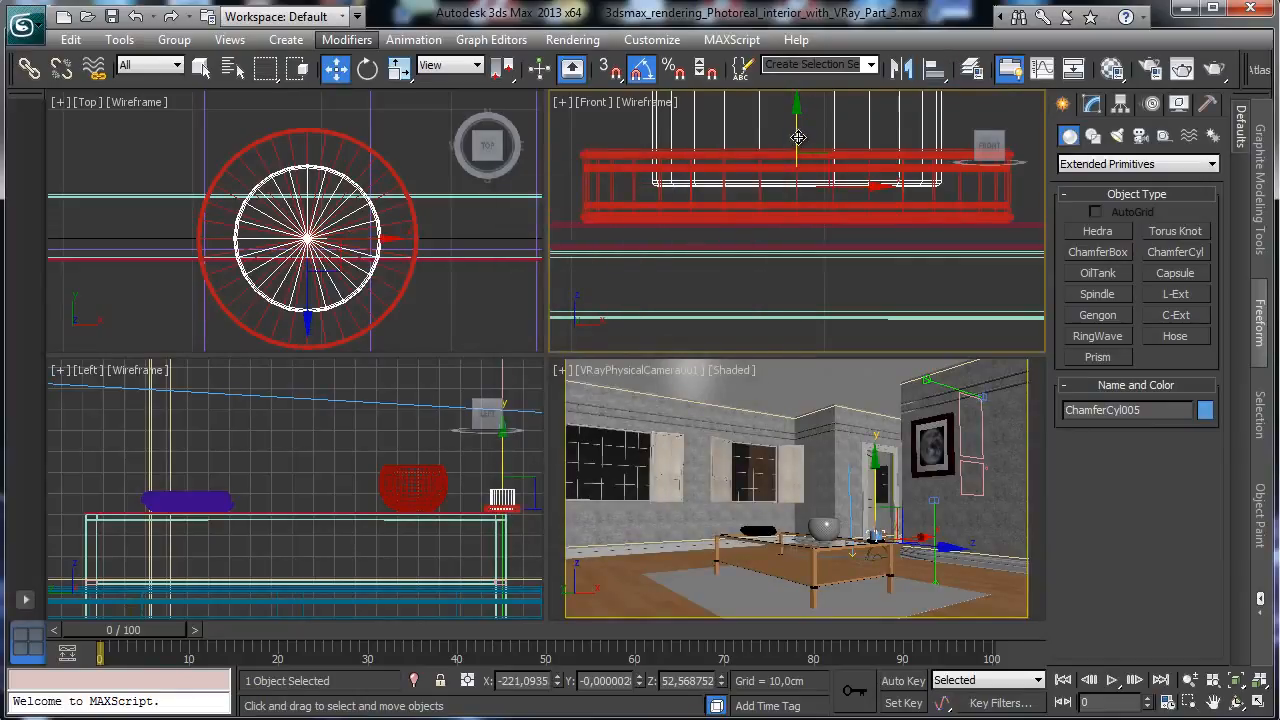
left_click_drag(798, 137, 794, 167)
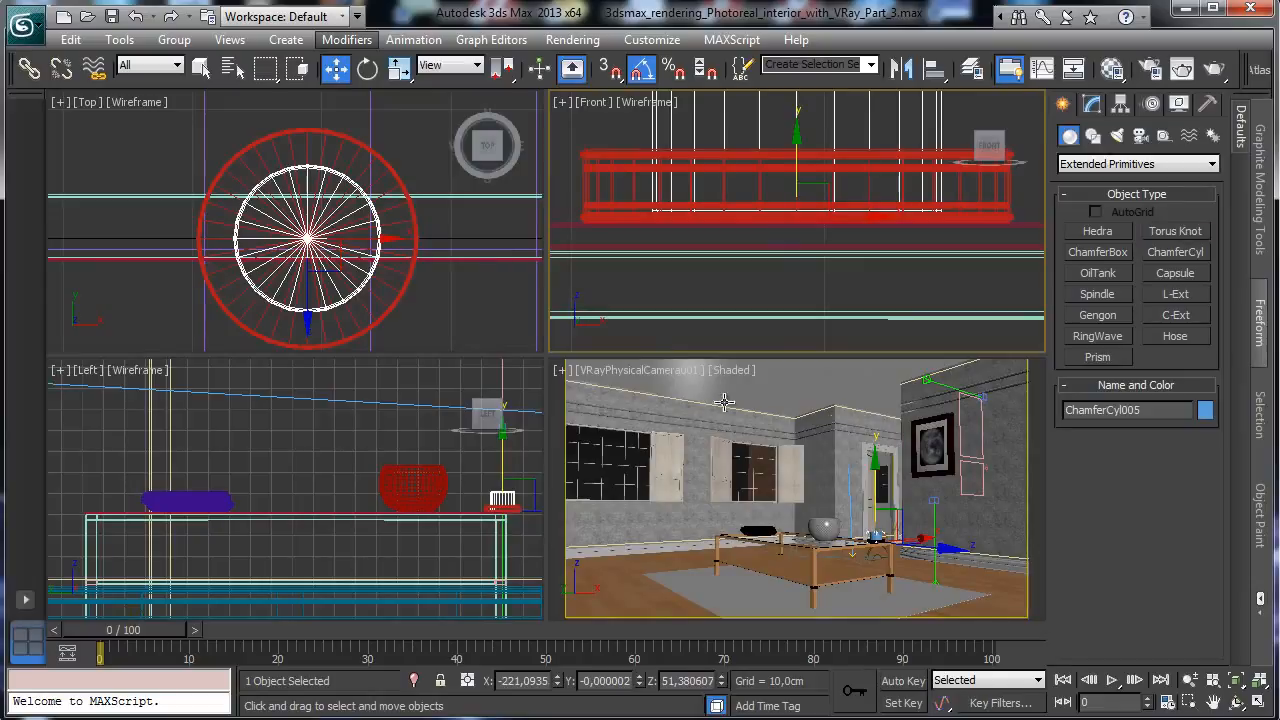
Activate the camera view and select its camera, VRayPhysicalCamera001
right_click(640, 429)
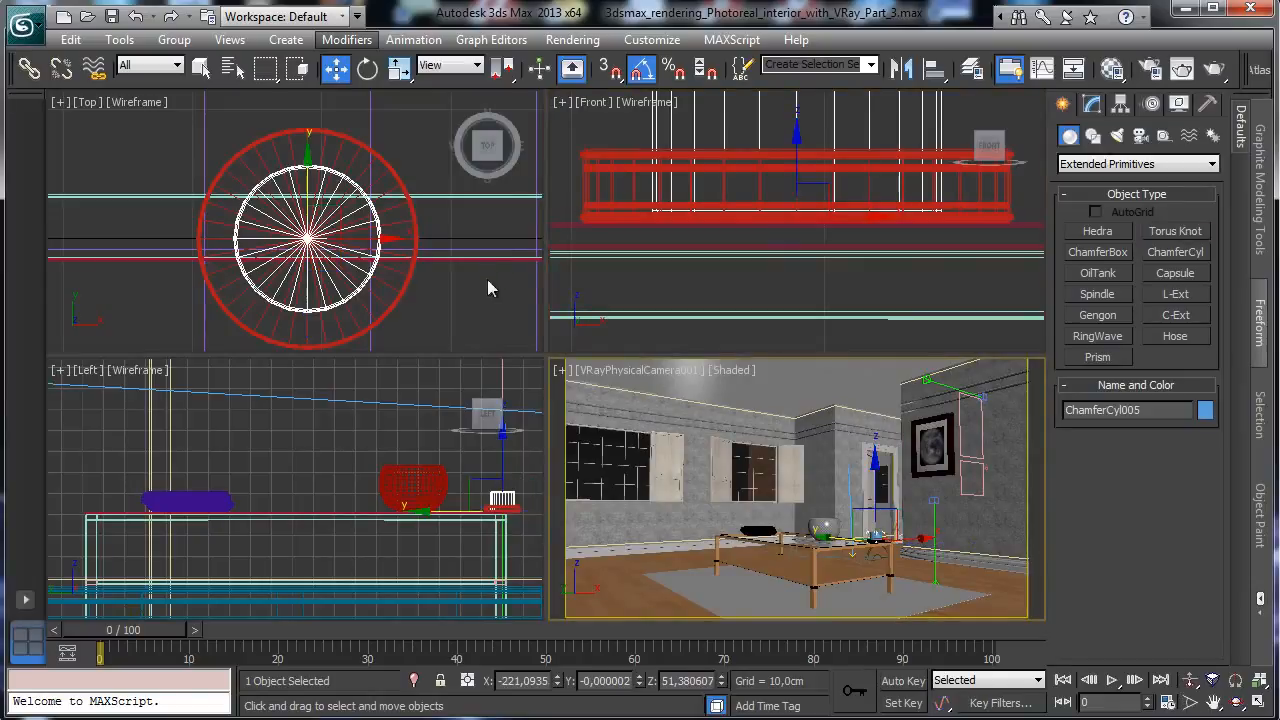
left_click(588, 368)
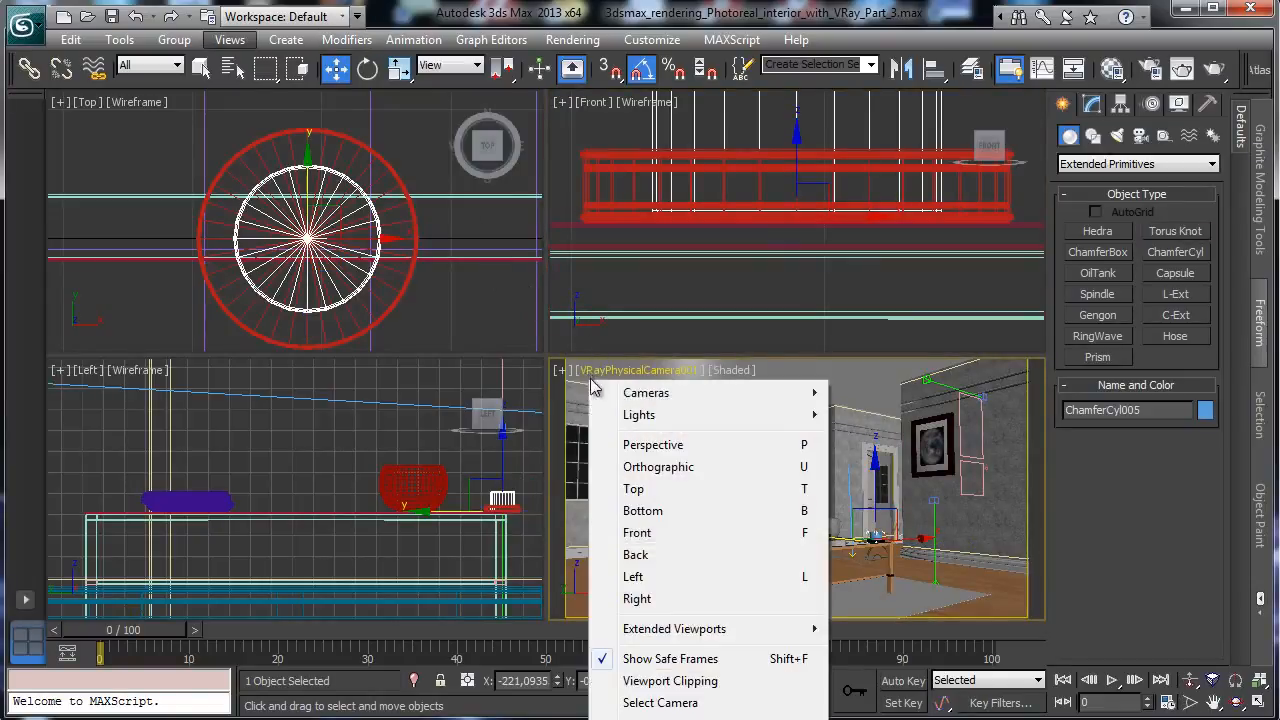
left_click(660, 703)
left_click(70, 39)
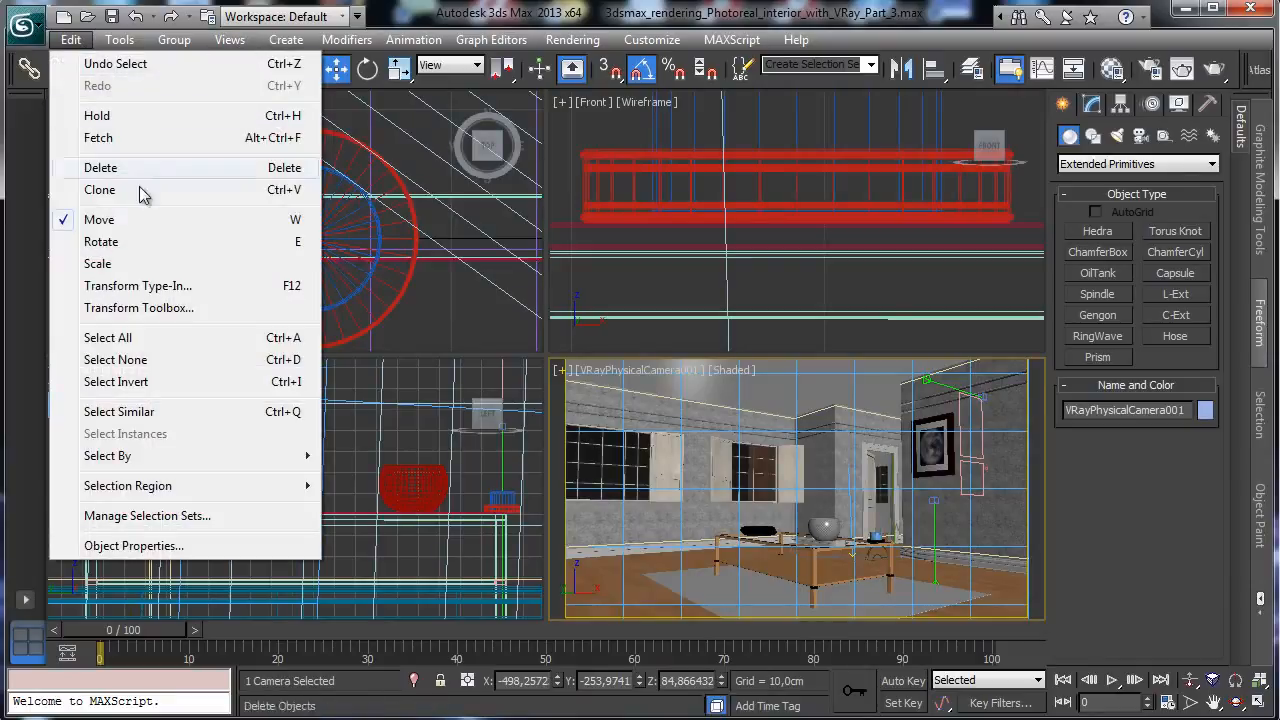
left_click(141, 191)
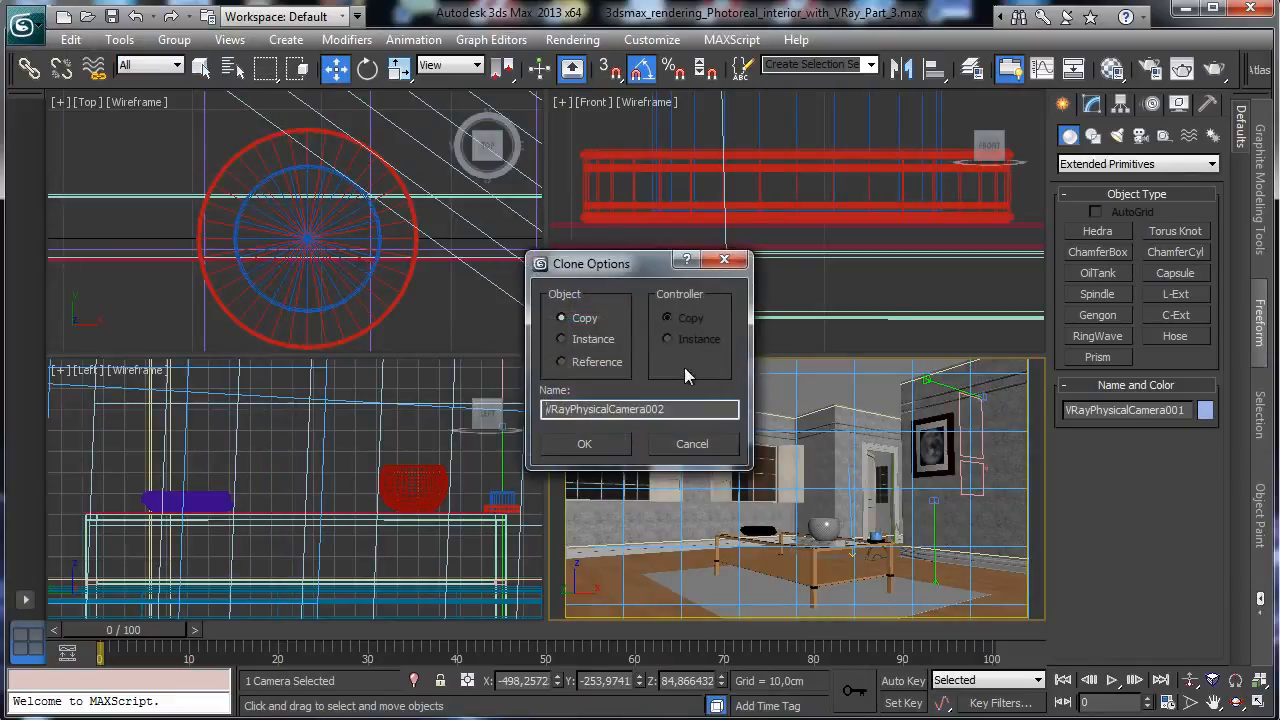
left_click(665, 446)
Clone the selected camera as a copy named VRayPhysicalCamera002 and switch the camera view to it
left_click(70, 39)
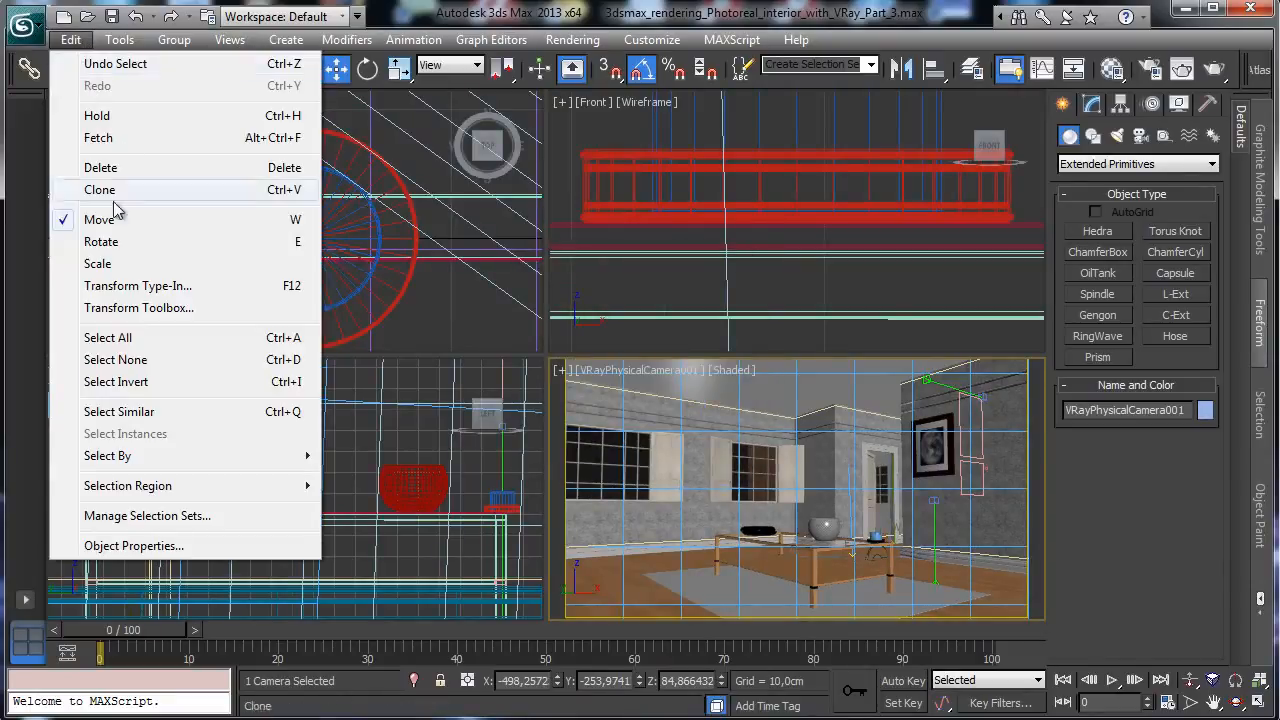
left_click(112, 190)
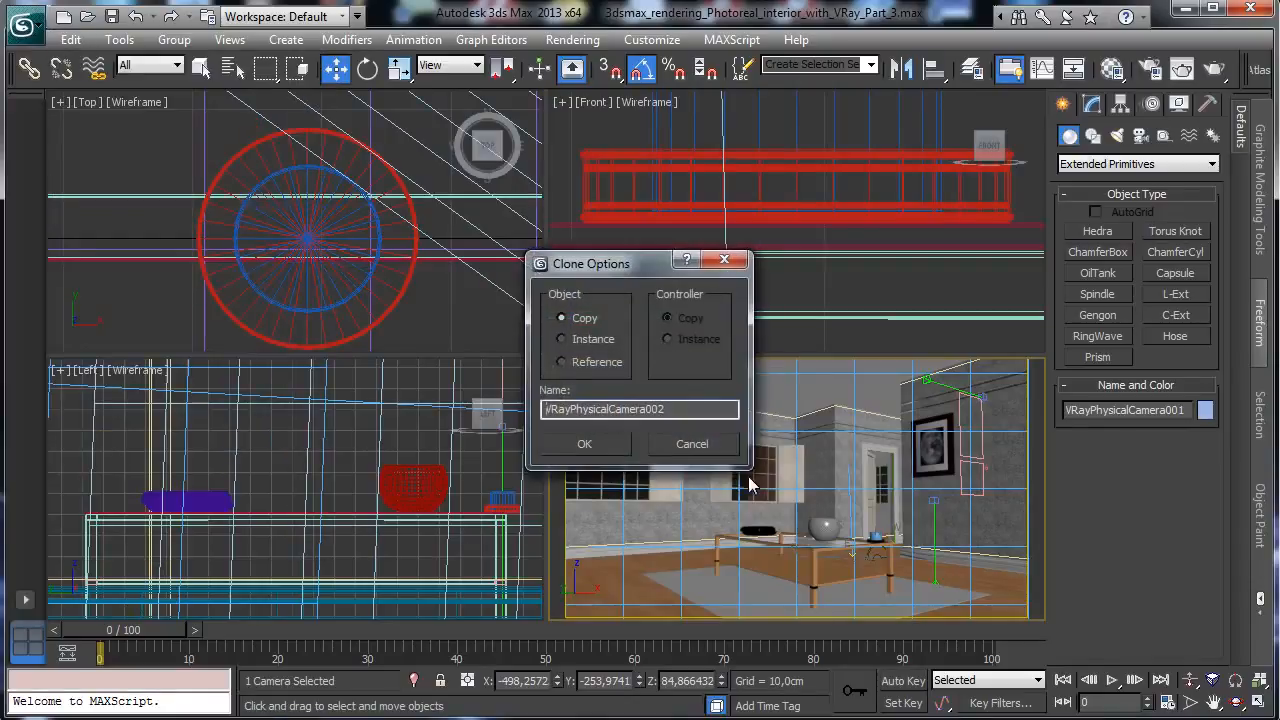
left_click(570, 444)
left_click(600, 371)
mouse_move(735, 393)
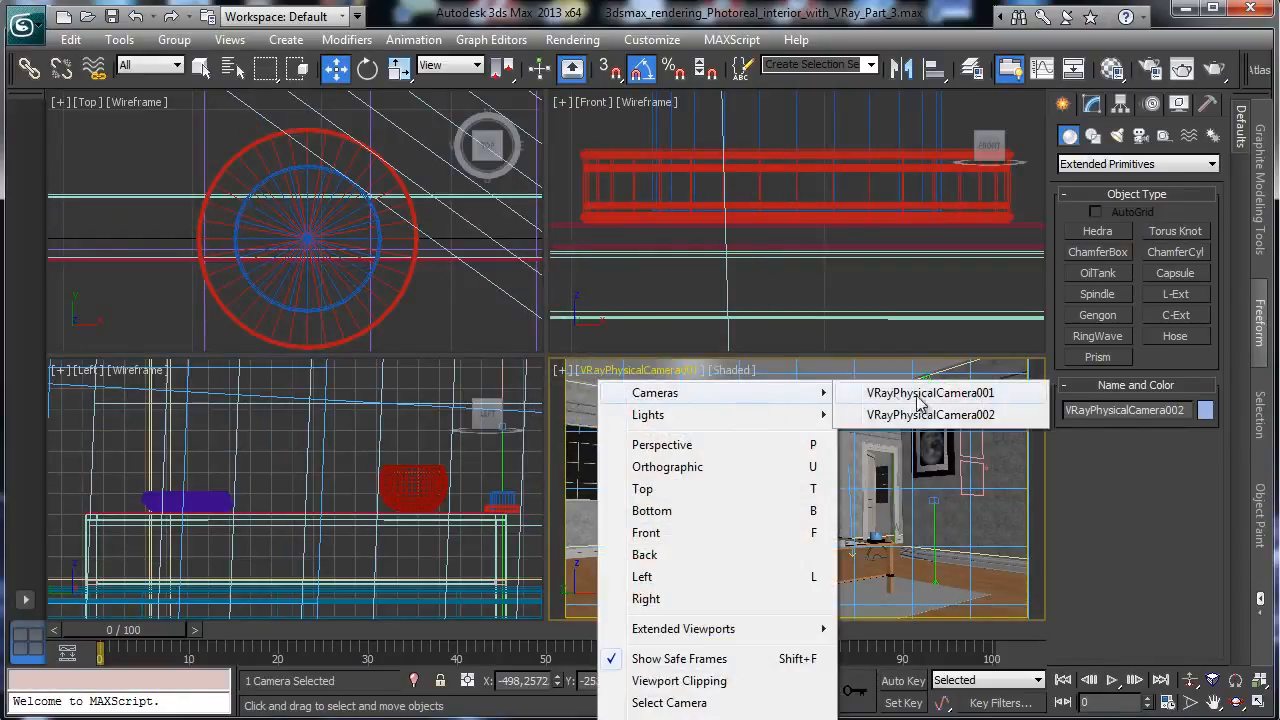
left_click(880, 411)
left_click(620, 372)
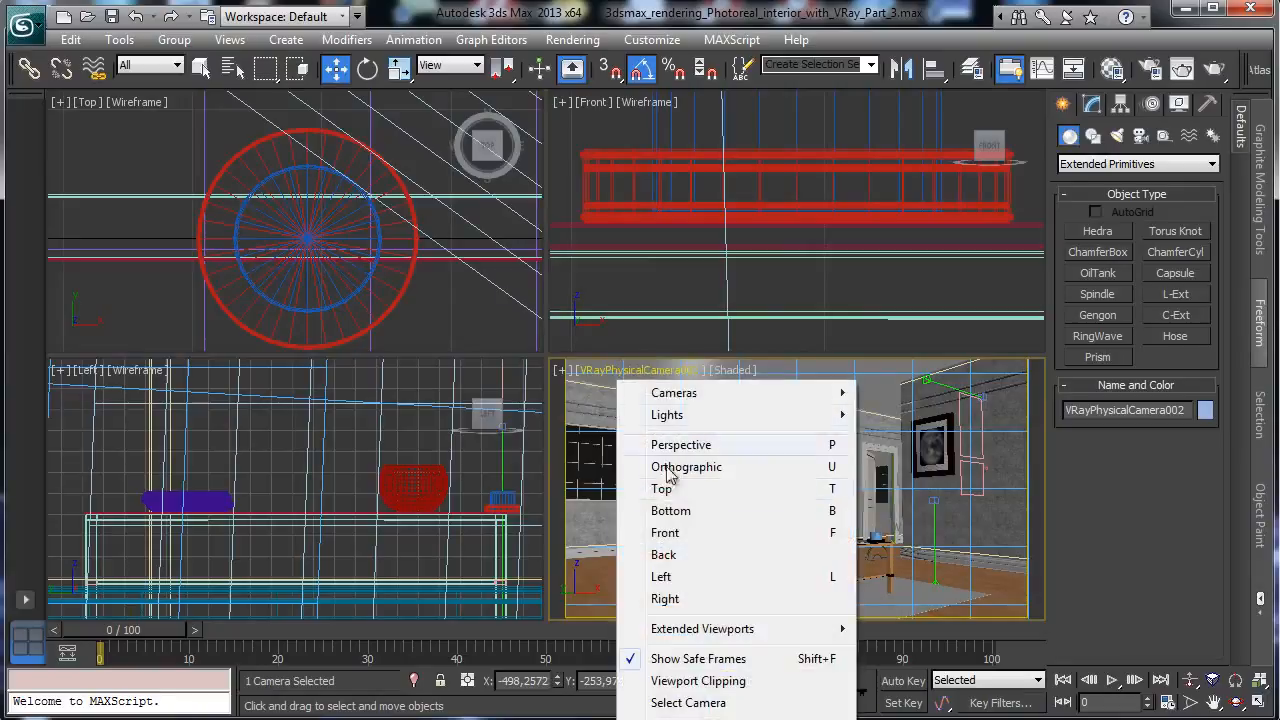
left_click(386, 194)
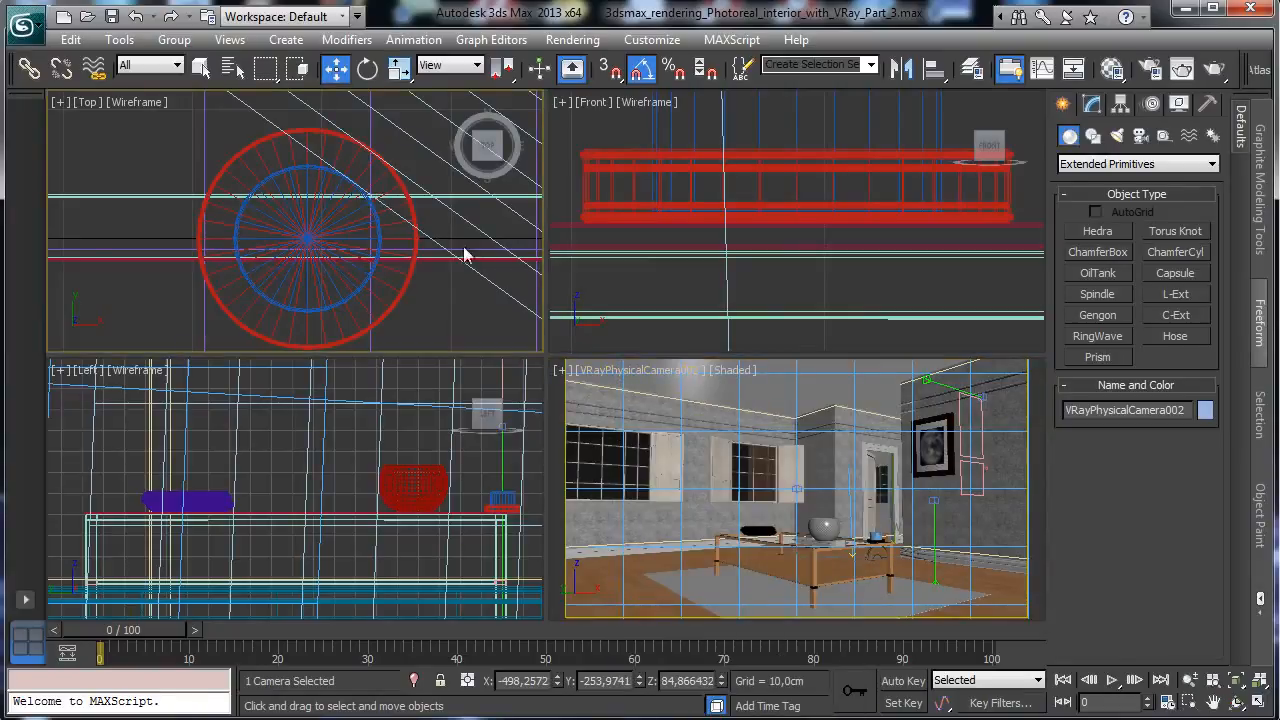
Move VRayPhysicalCamera002 closer to the coffee table in the Top view, to about X -374, Y -51 cm
left_click(1238, 681)
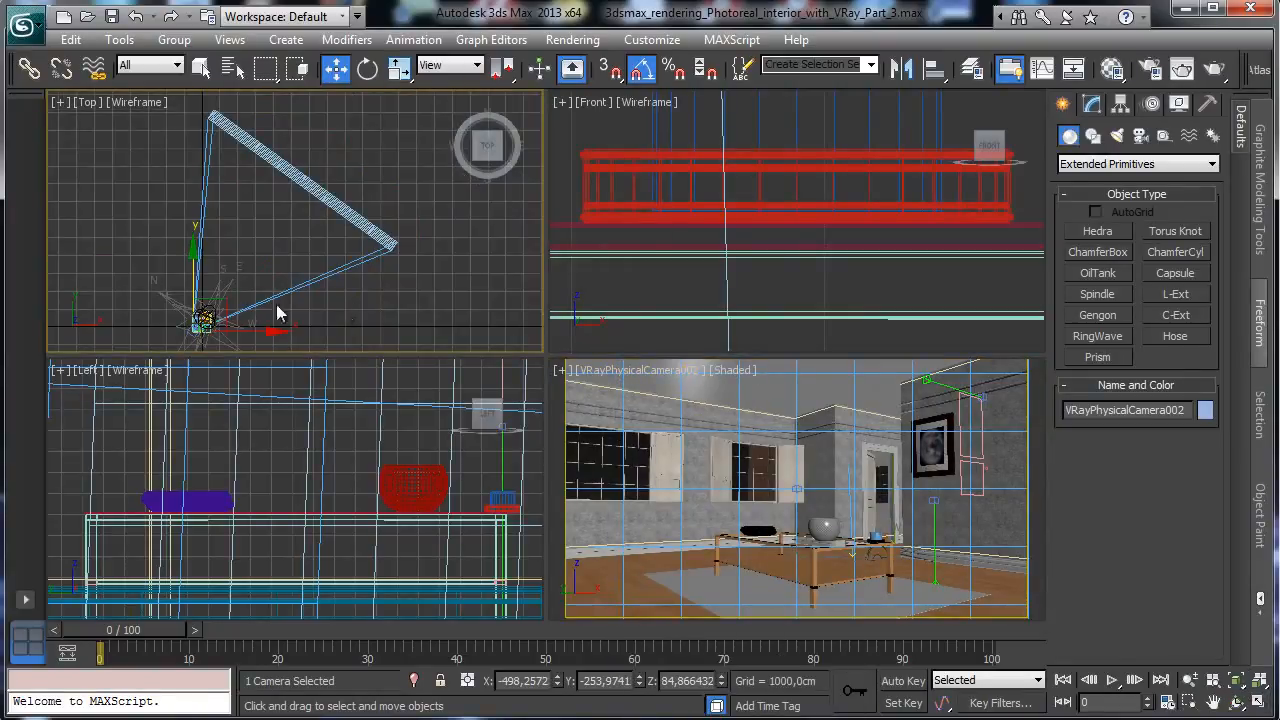
left_click(1190, 703)
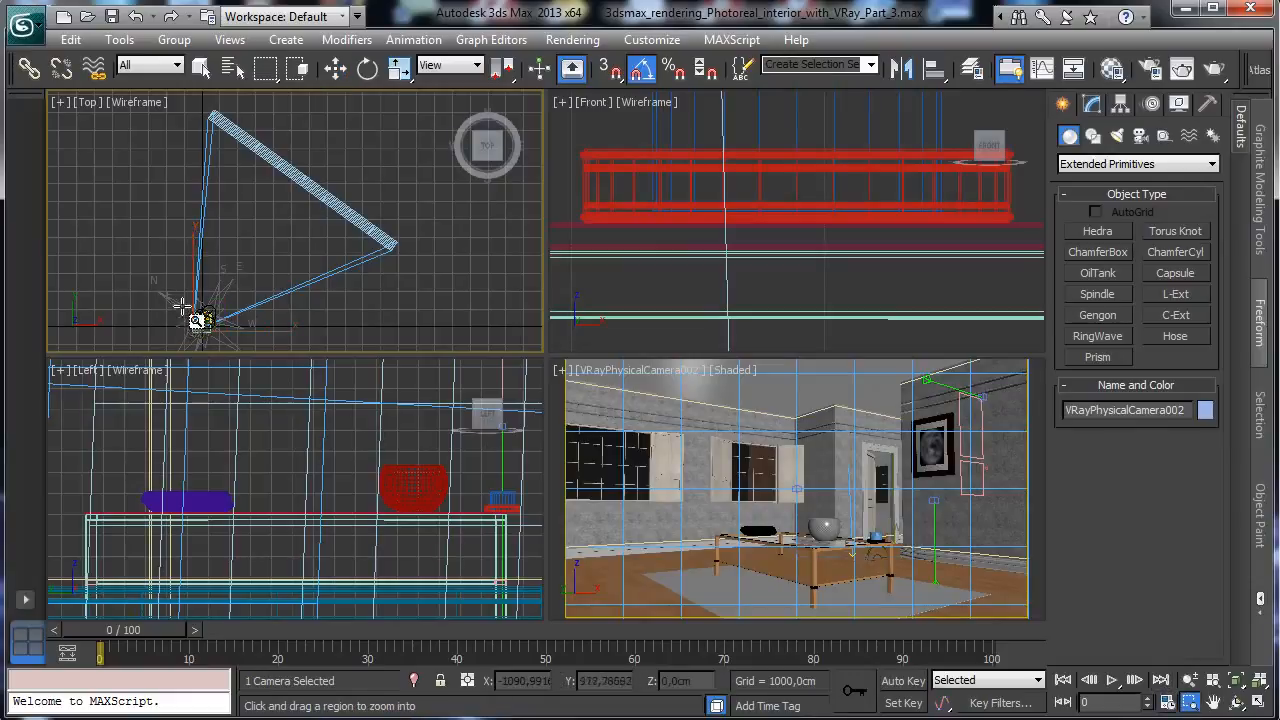
left_click_drag(182, 306, 238, 342)
left_click_drag(172, 172, 289, 239)
left_click(335, 68)
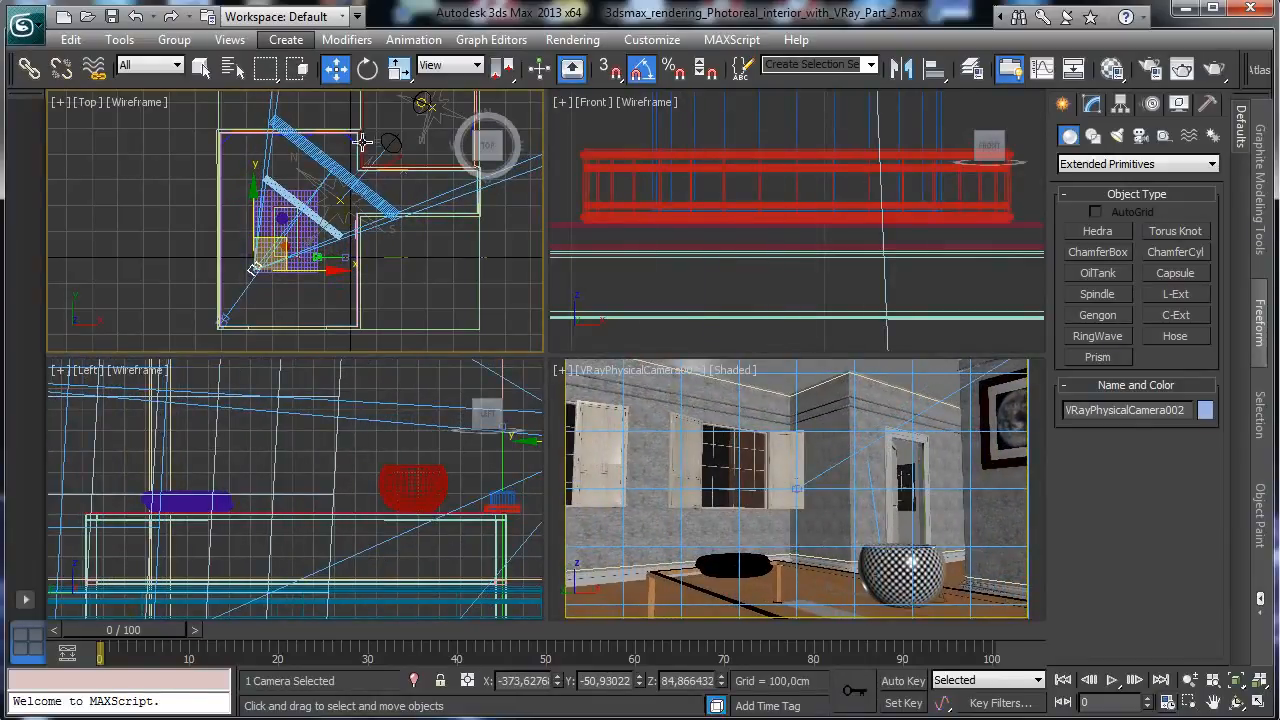
Move VRayPhysicalCamera002's target near the candle dish and lower it to about Z 67 cm to aim at the tabletop
right_click(605, 378)
left_click(605, 378)
left_click(376, 204)
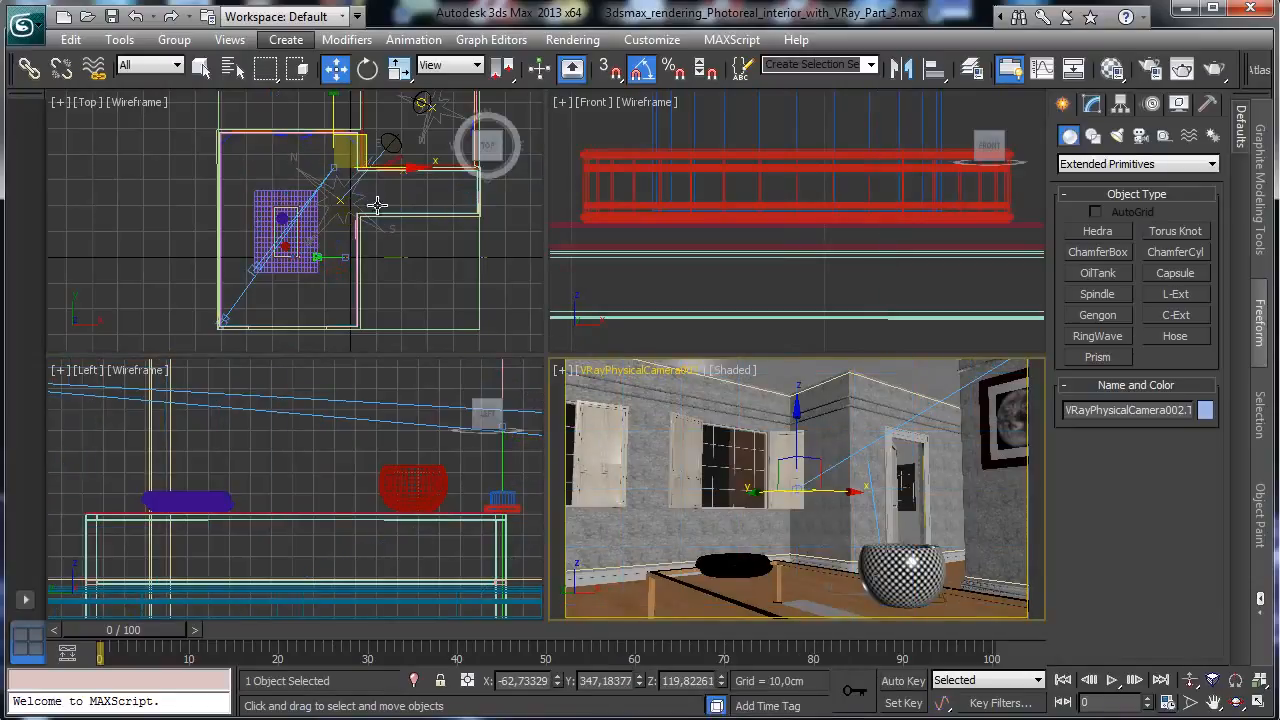
left_click_drag(357, 143, 337, 211)
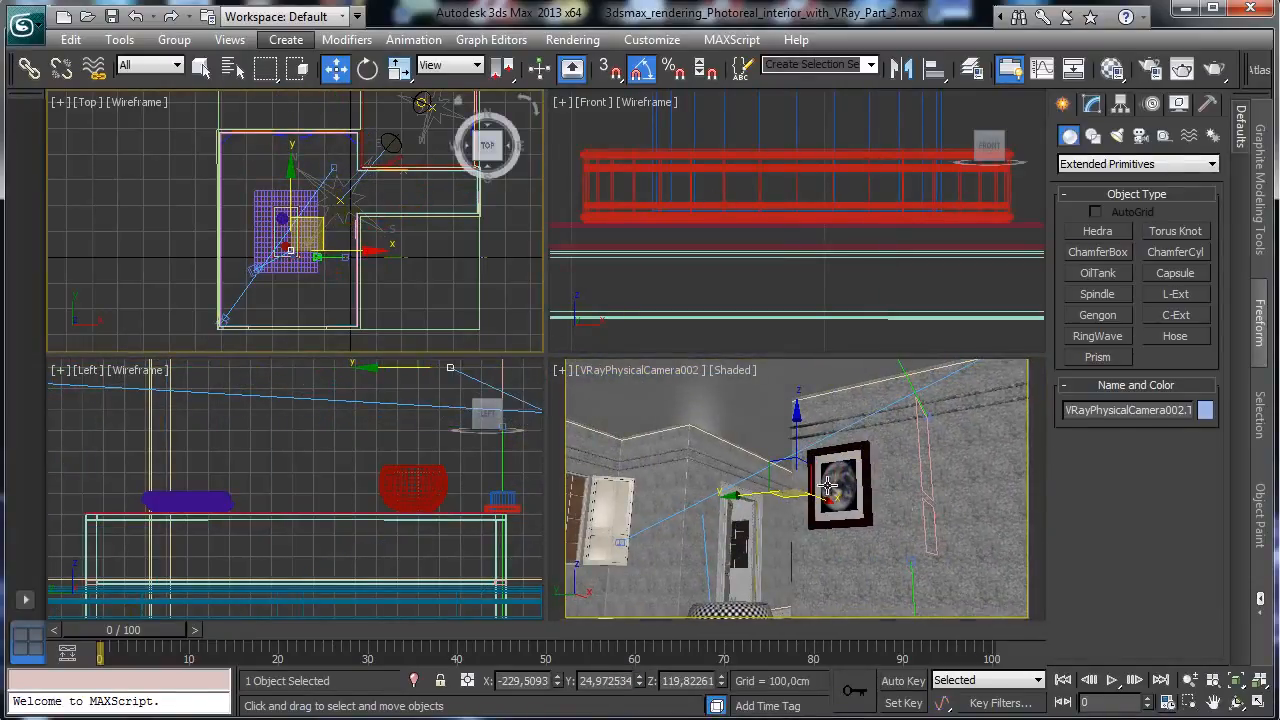
left_click(795, 430)
left_click_drag(795, 430, 781, 555)
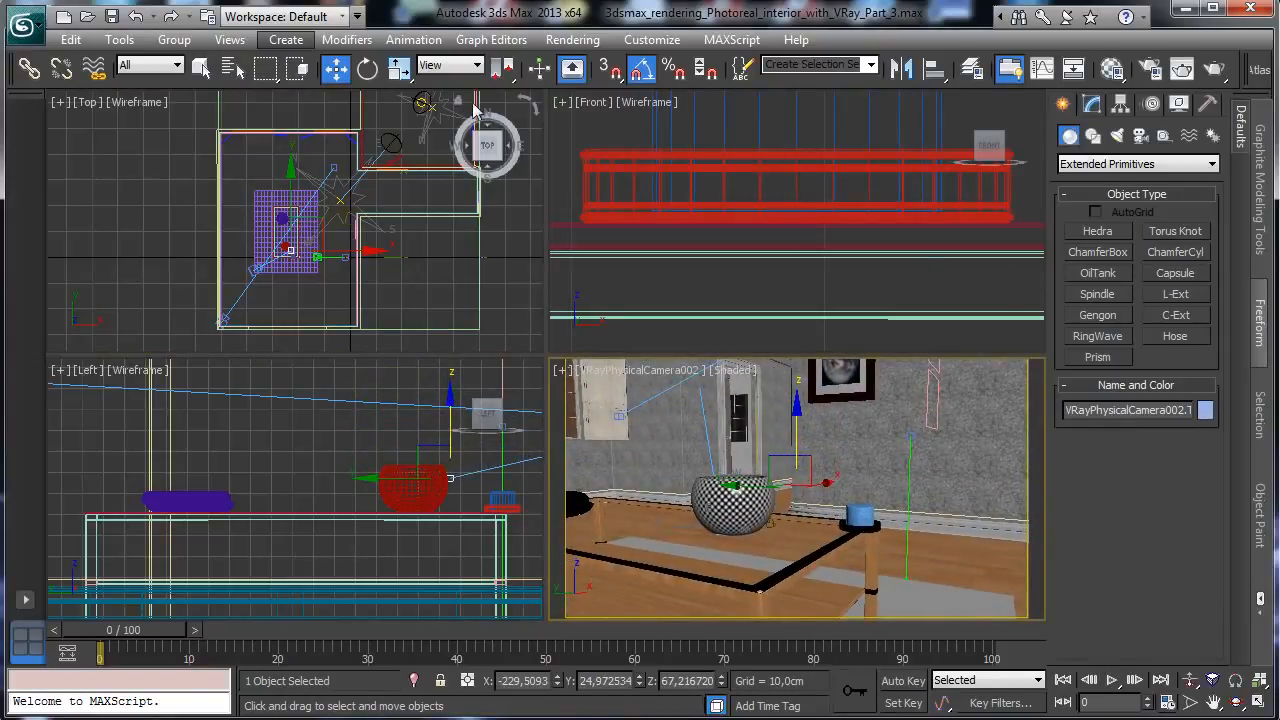
Select the candle cylinder and its dish together and move them inward from the coffee table's edge in the Top view
left_click(312, 252)
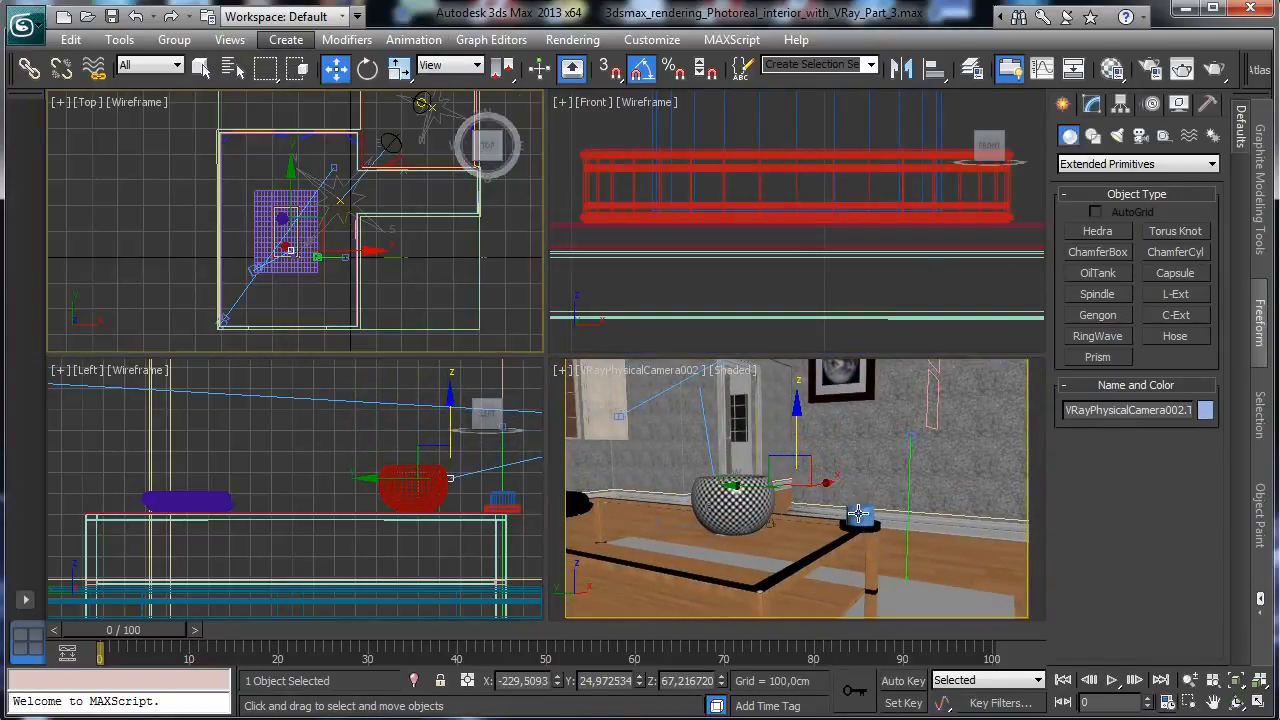
left_click(858, 513)
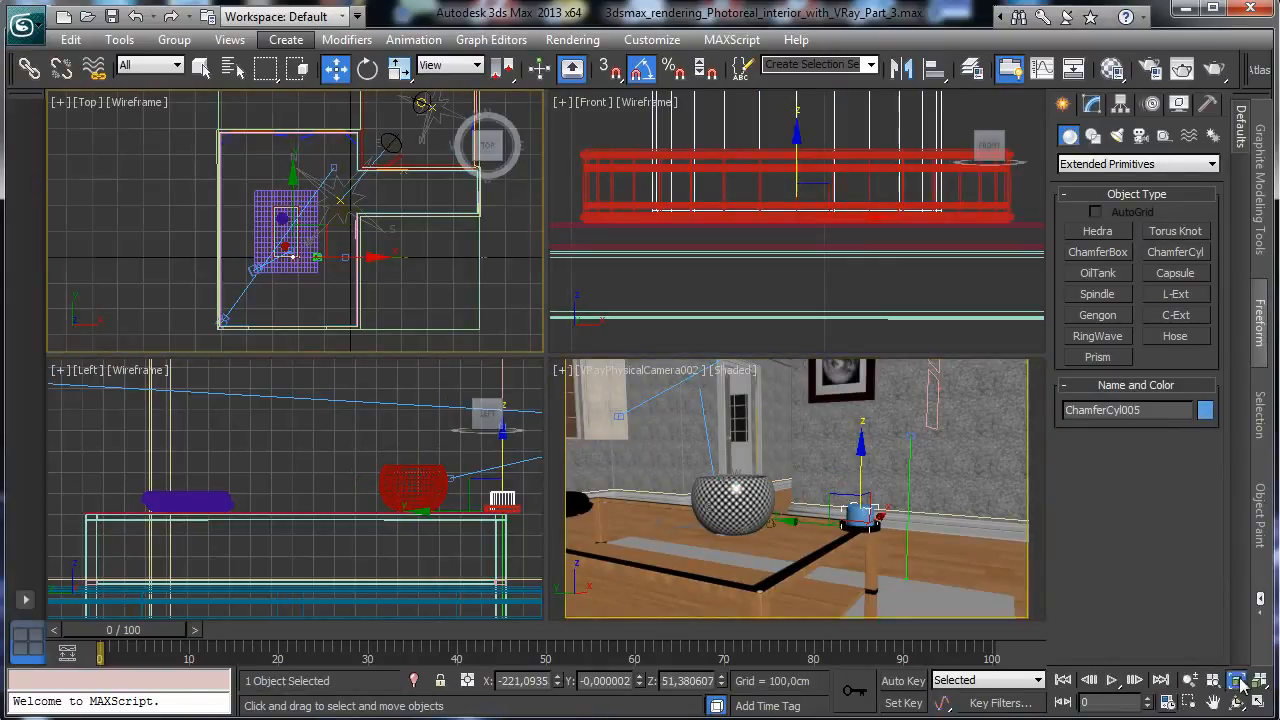
left_click(1238, 681)
left_click(497, 256, "ctrl")
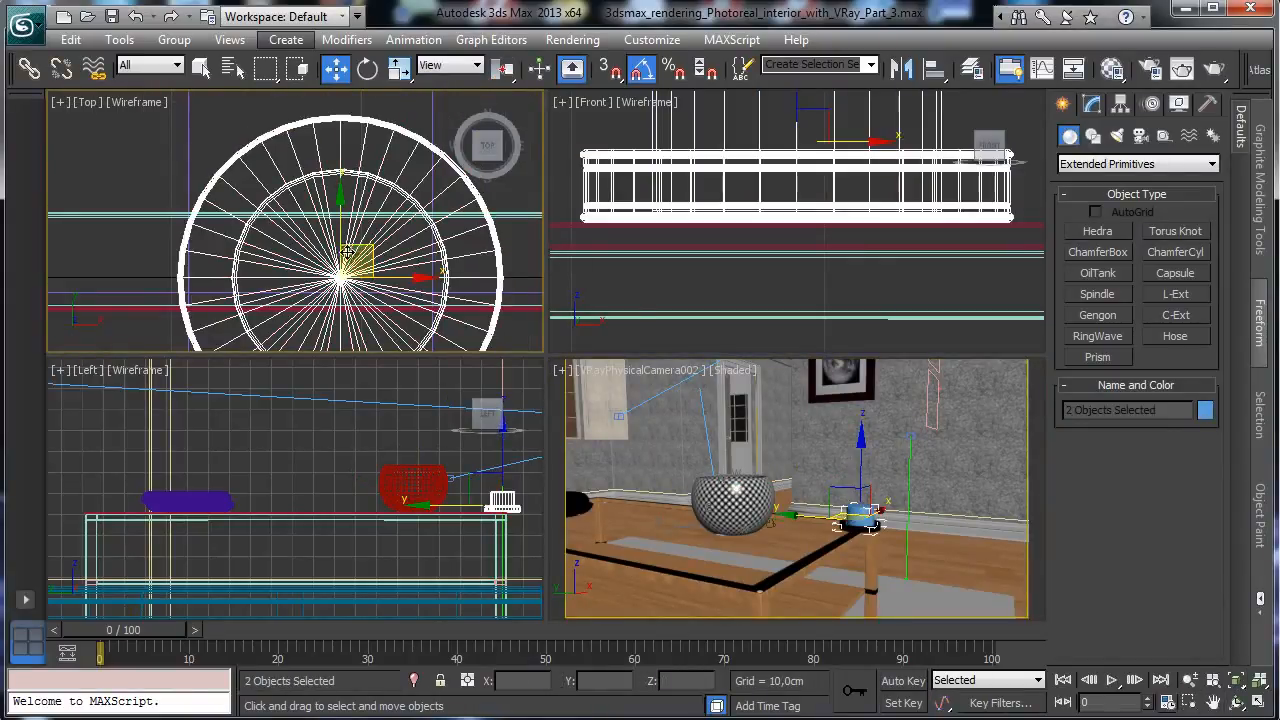
left_click_drag(390, 246, 322, 31)
Select only the candle cylinder, enlarge the camera view to full size and open the candle's parameters
left_click(852, 183)
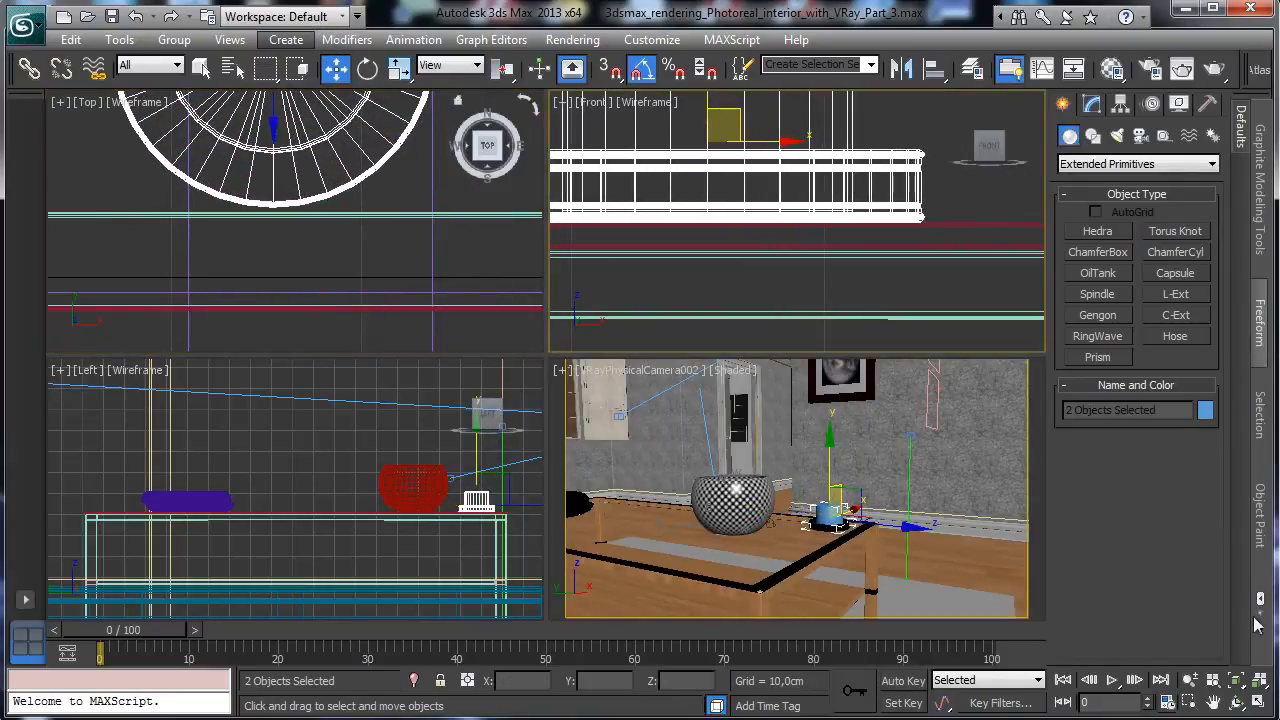
left_click(1236, 678)
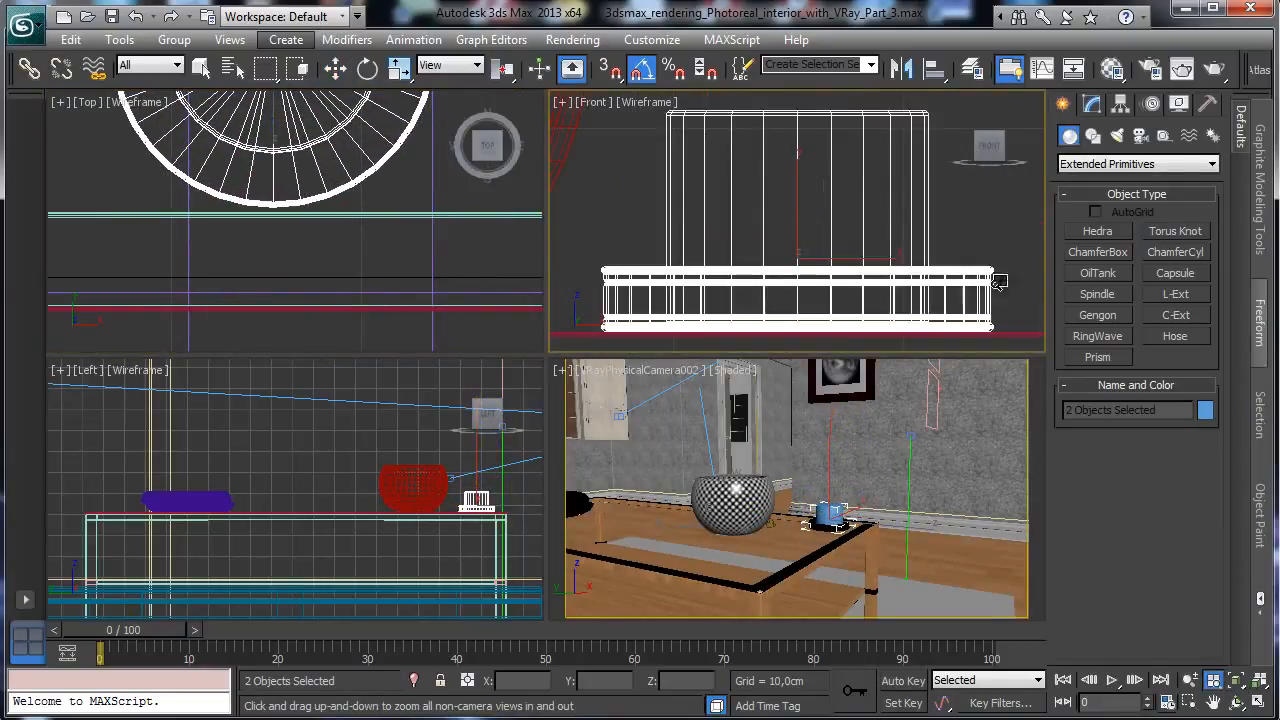
left_click(201, 67)
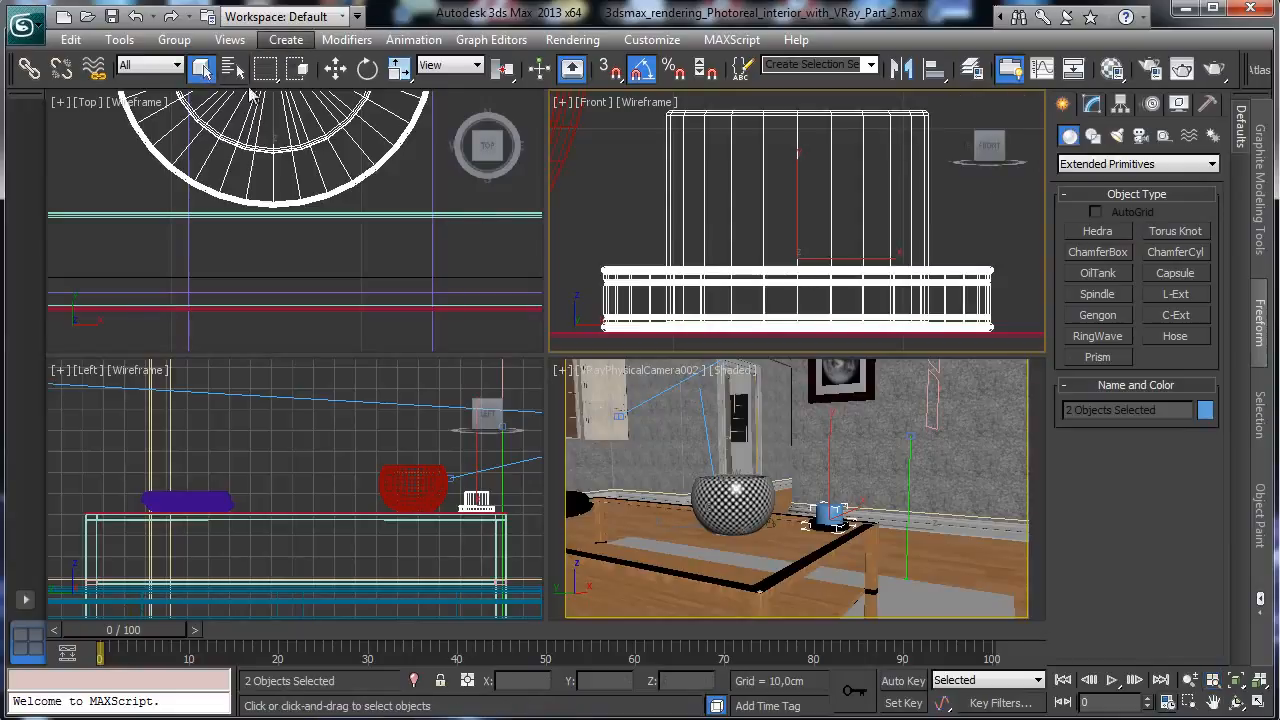
left_click(846, 289)
right_click(920, 549)
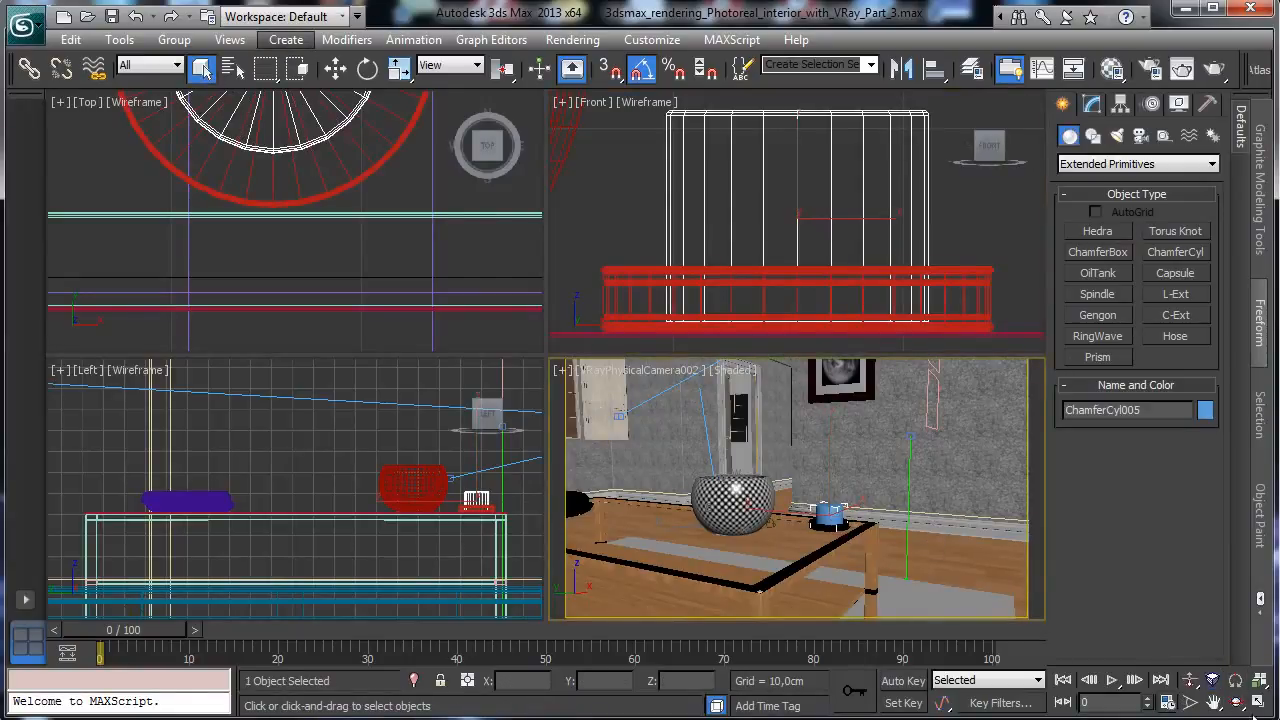
left_click(1257, 702)
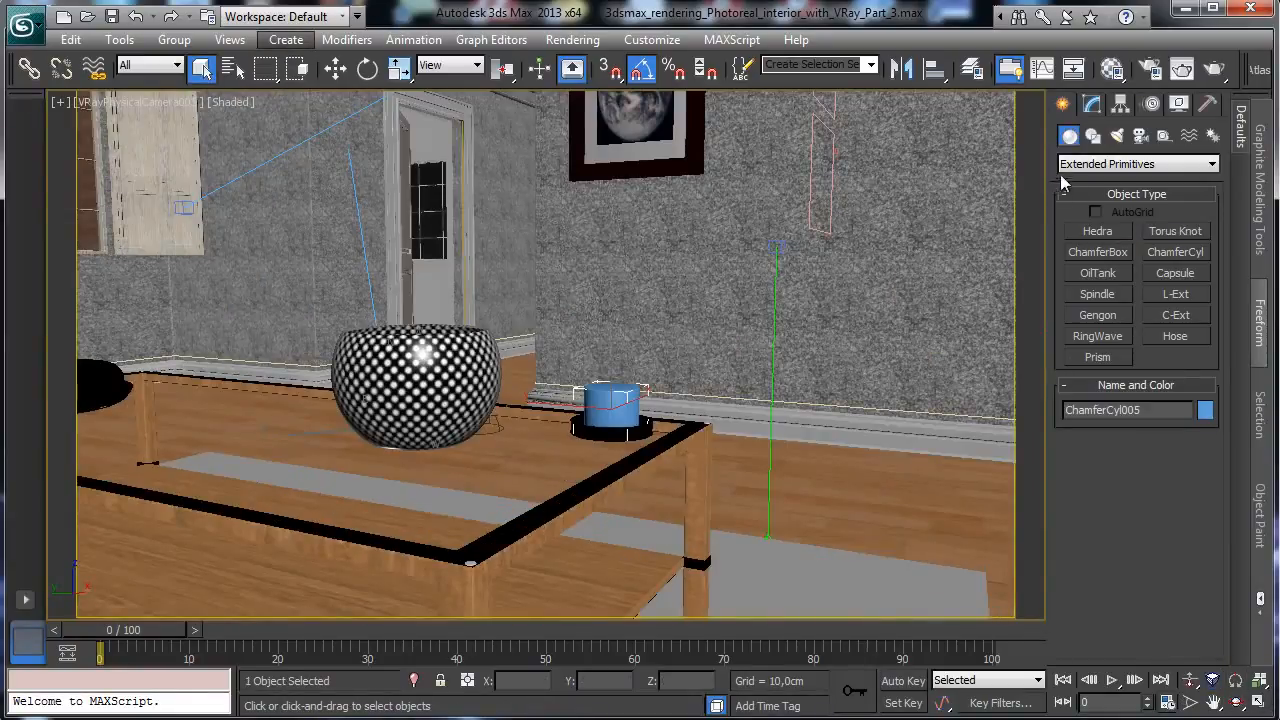
left_click(1092, 104)
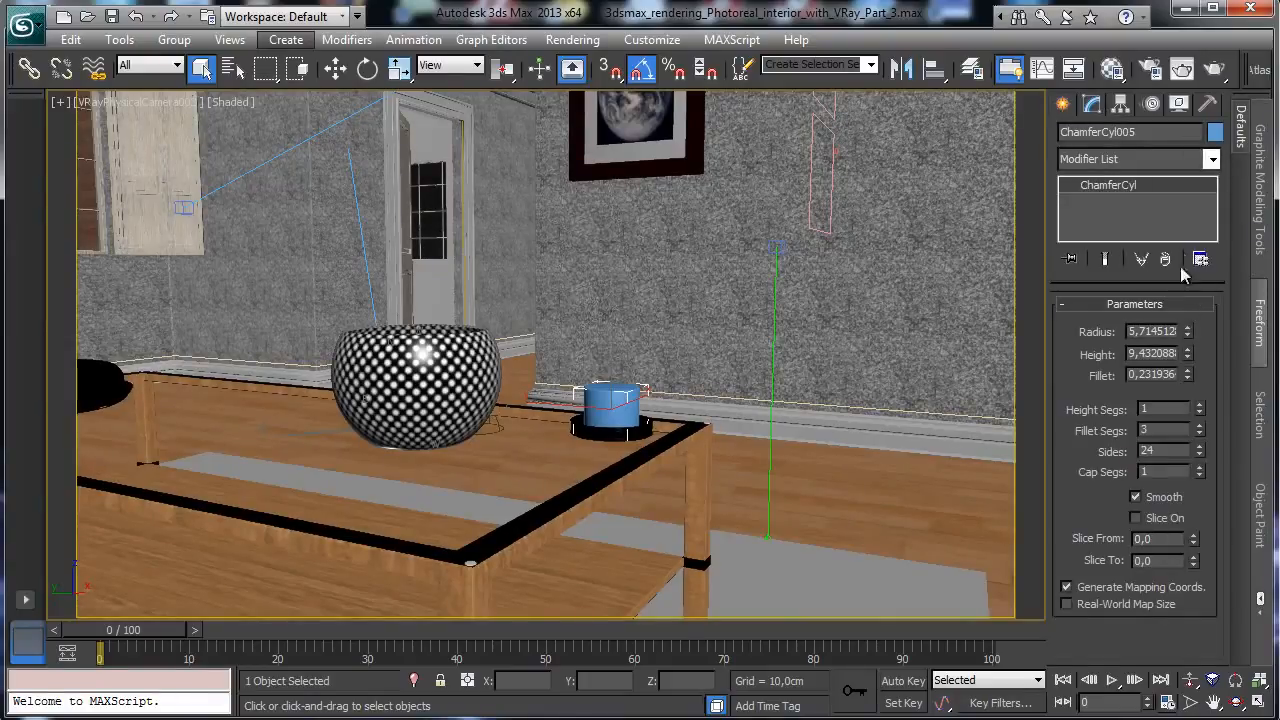
Display the enlarged view with edged faces, switch it to Perspective and frame the candle from slightly above
left_click(246, 104)
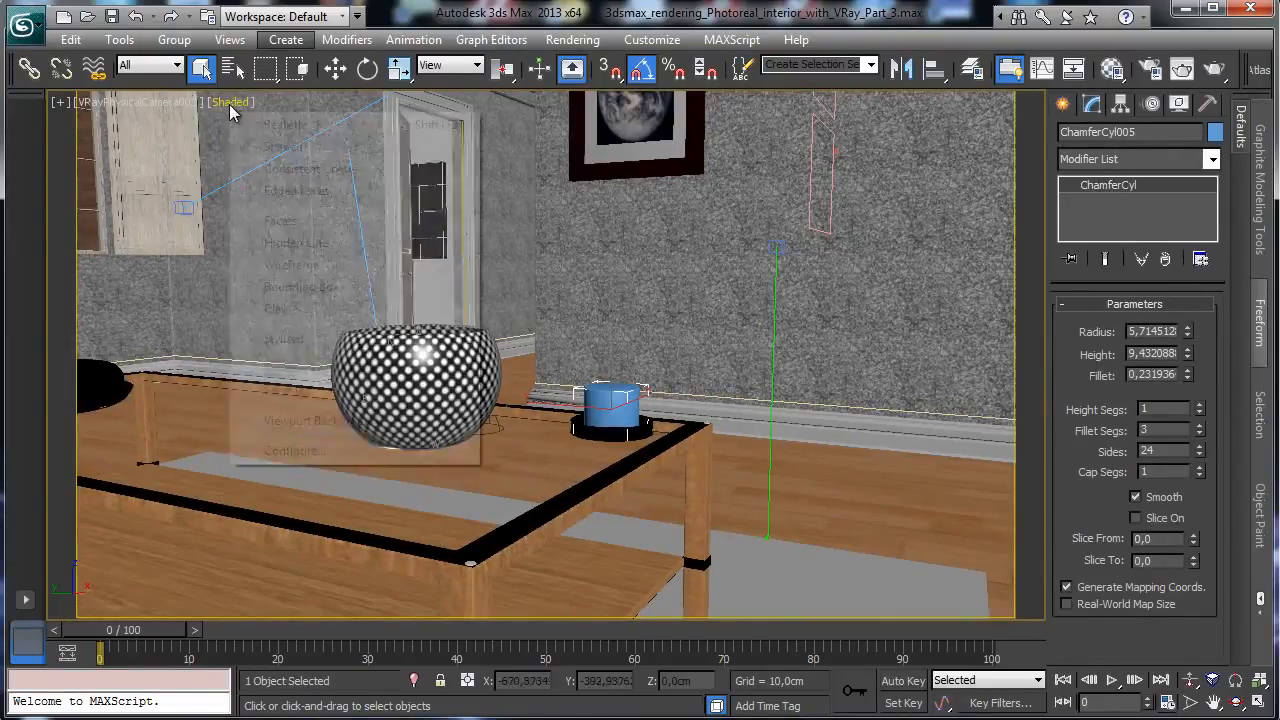
left_click(300, 191)
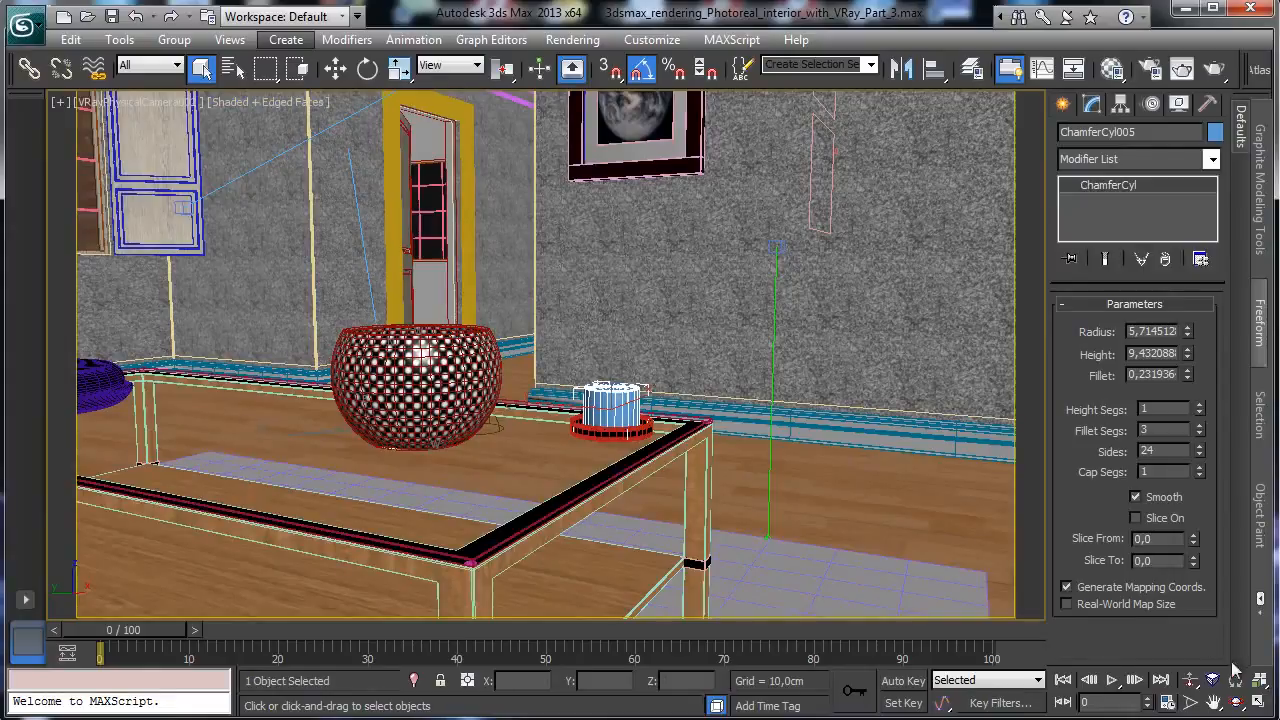
left_click(145, 103)
left_click(210, 176)
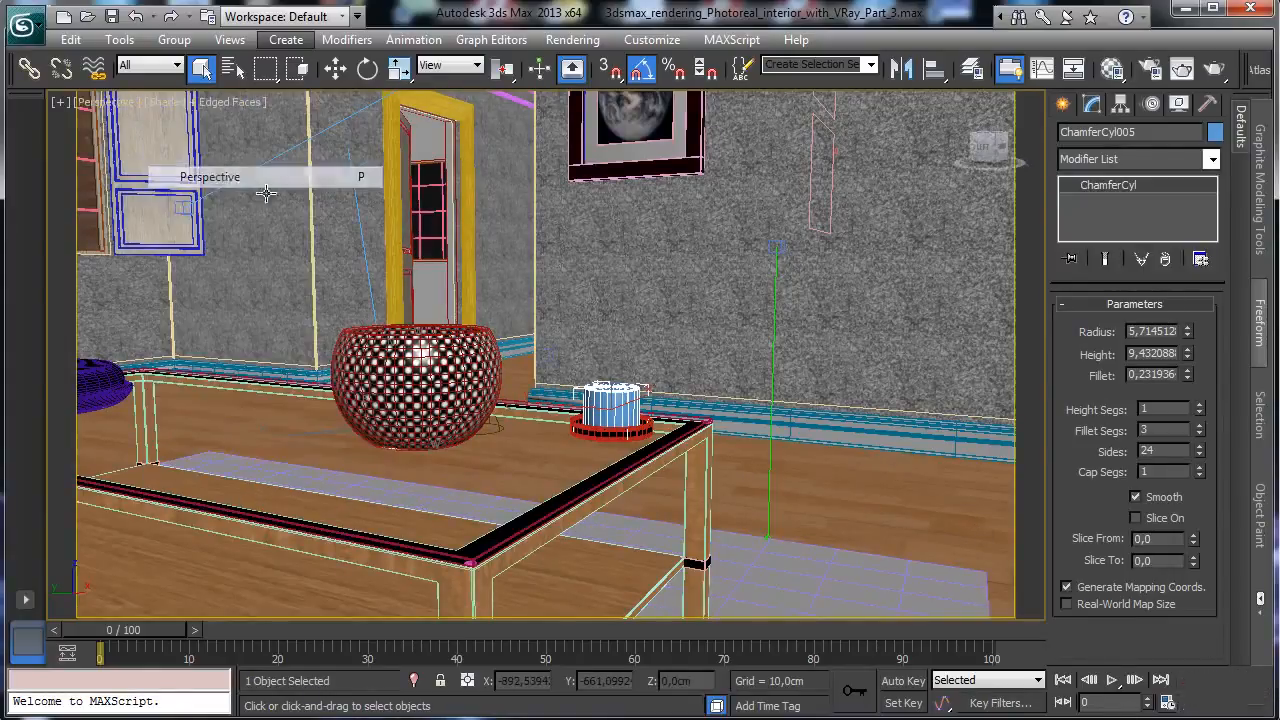
left_click(1236, 680)
left_click(1236, 706)
left_click_drag(667, 389, 606, 403)
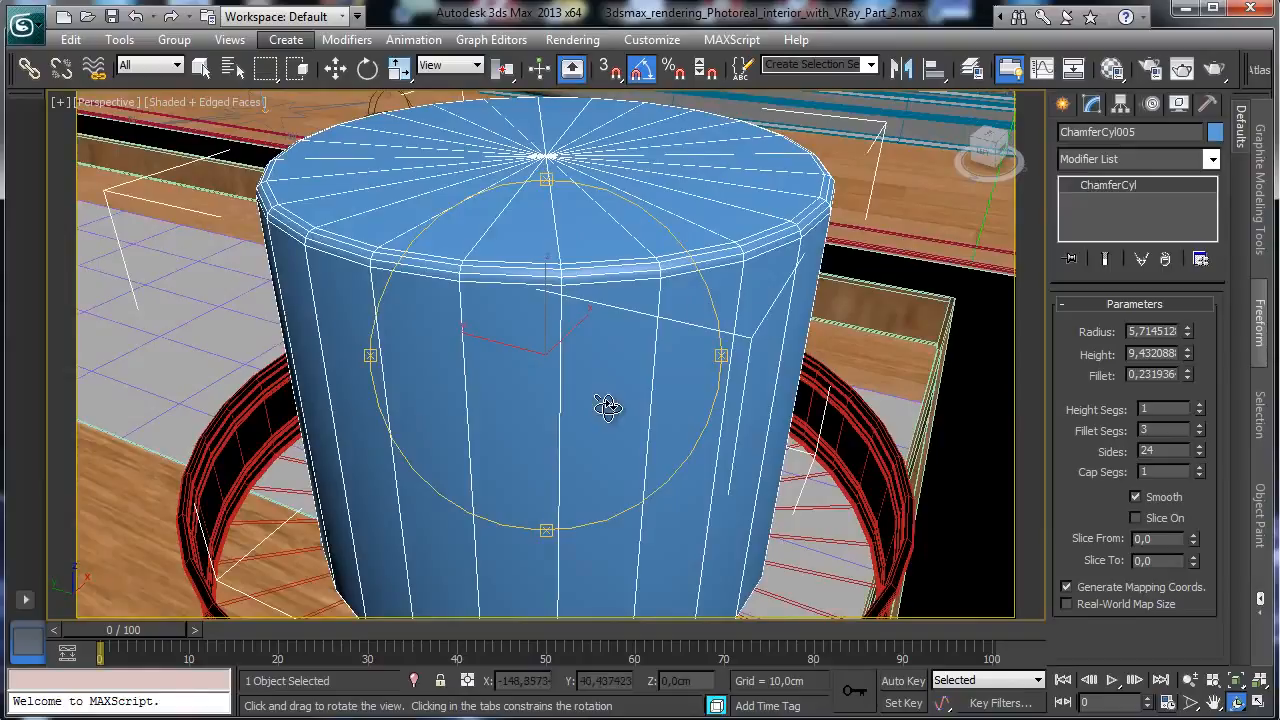
Set the candle cylinder's cap segments to 5 and its sides to 32
left_click(1199, 468)
left_click(1199, 468)
left_click(1199, 468)
left_click(1199, 468)
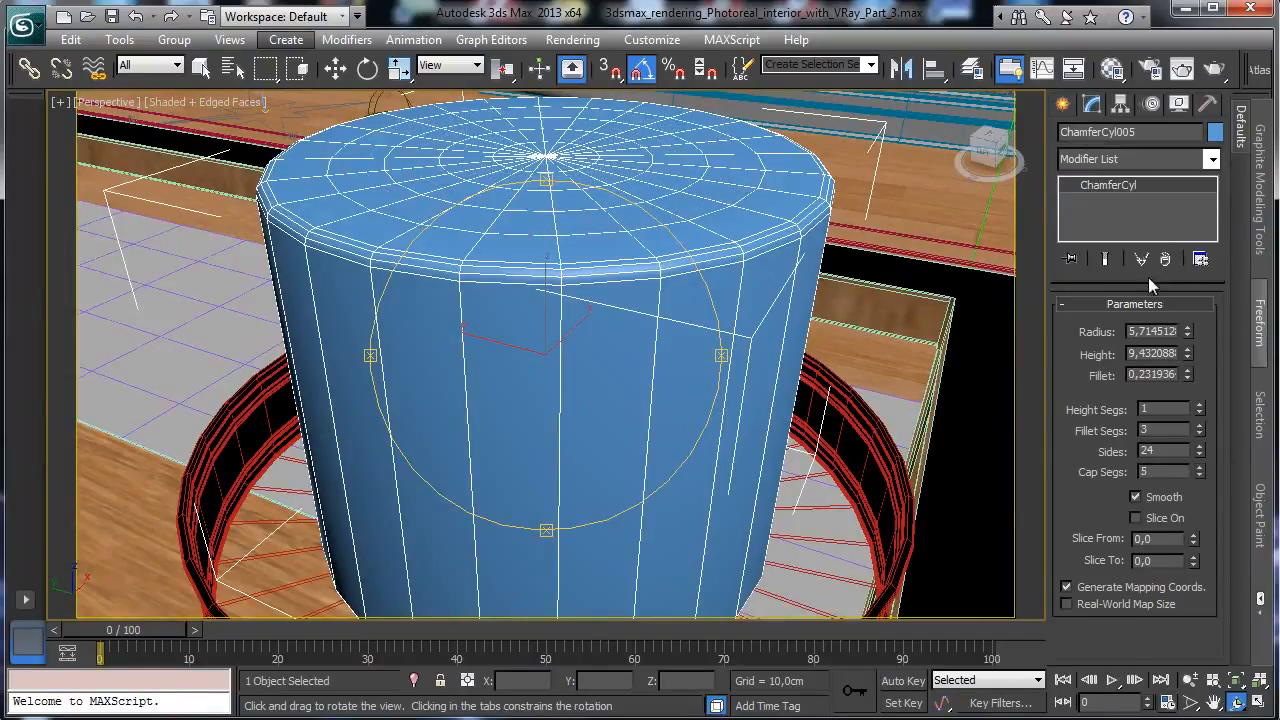
left_click(1212, 159)
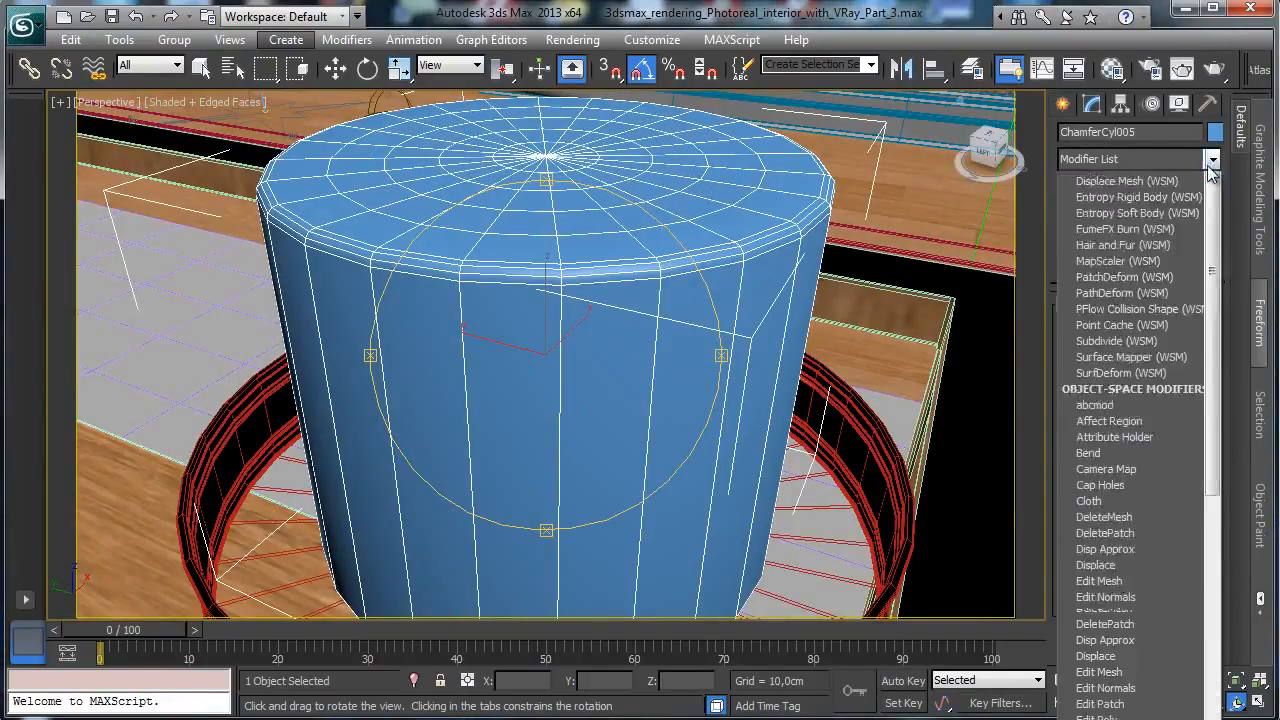
left_click(1225, 190)
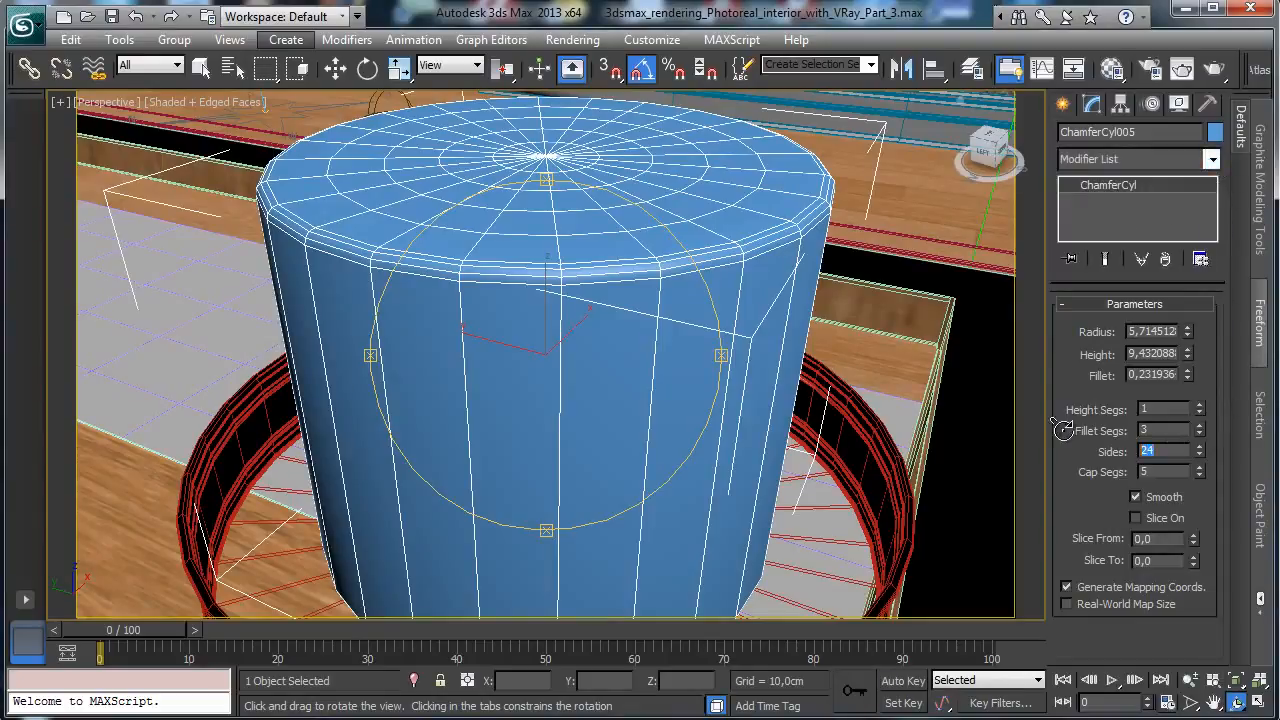
key("Return")
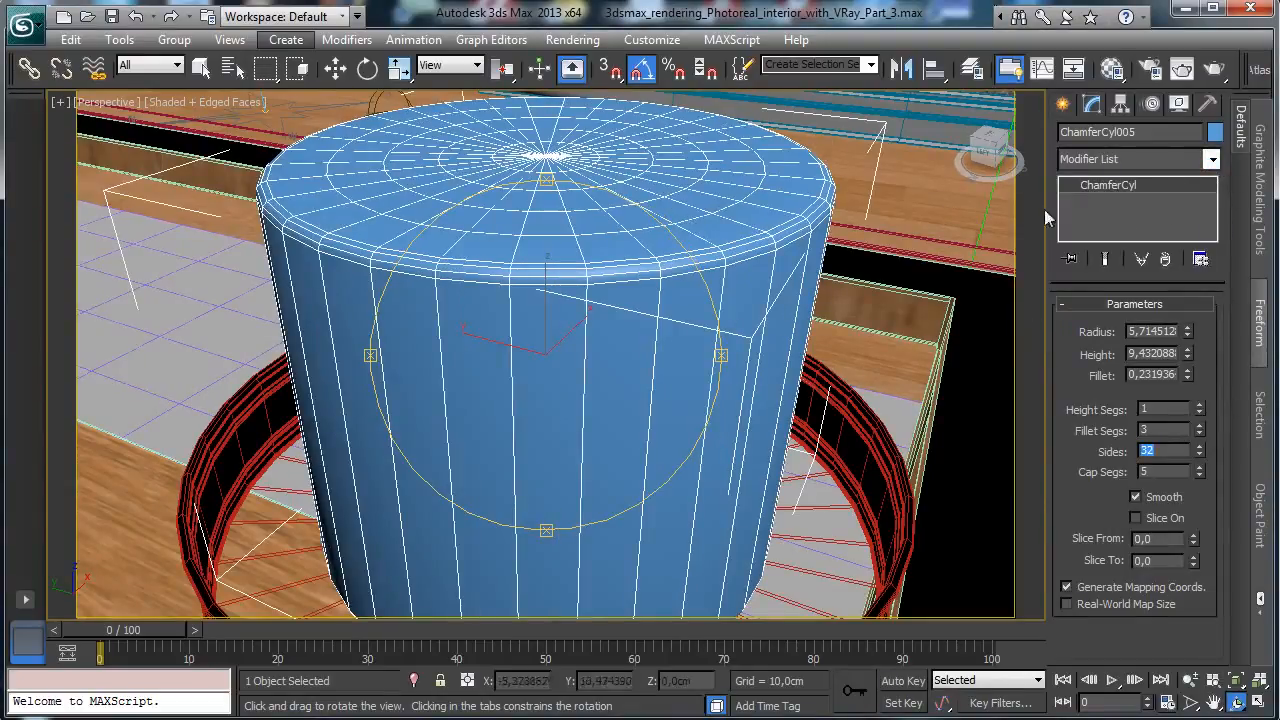
Add an Edit Poly modifier to the candle and select the centre vertex of its top cap
left_click(1211, 161)
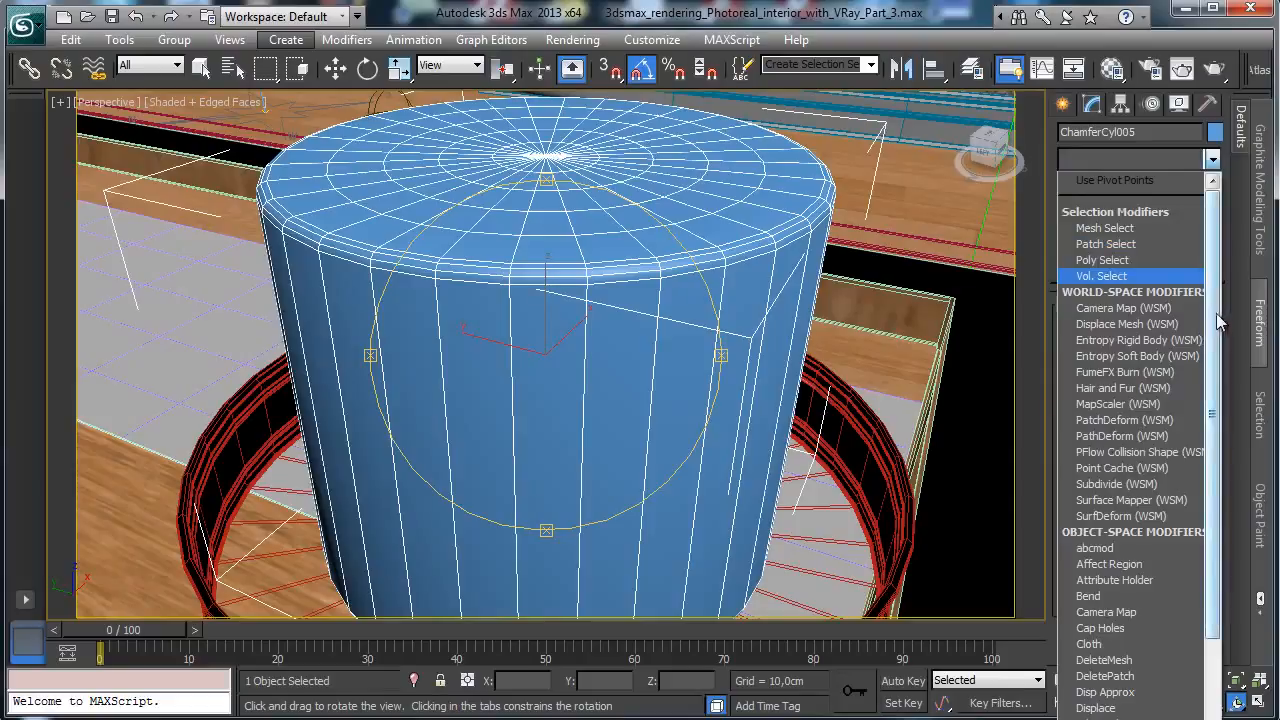
scroll(1229, 420, "down", 3)
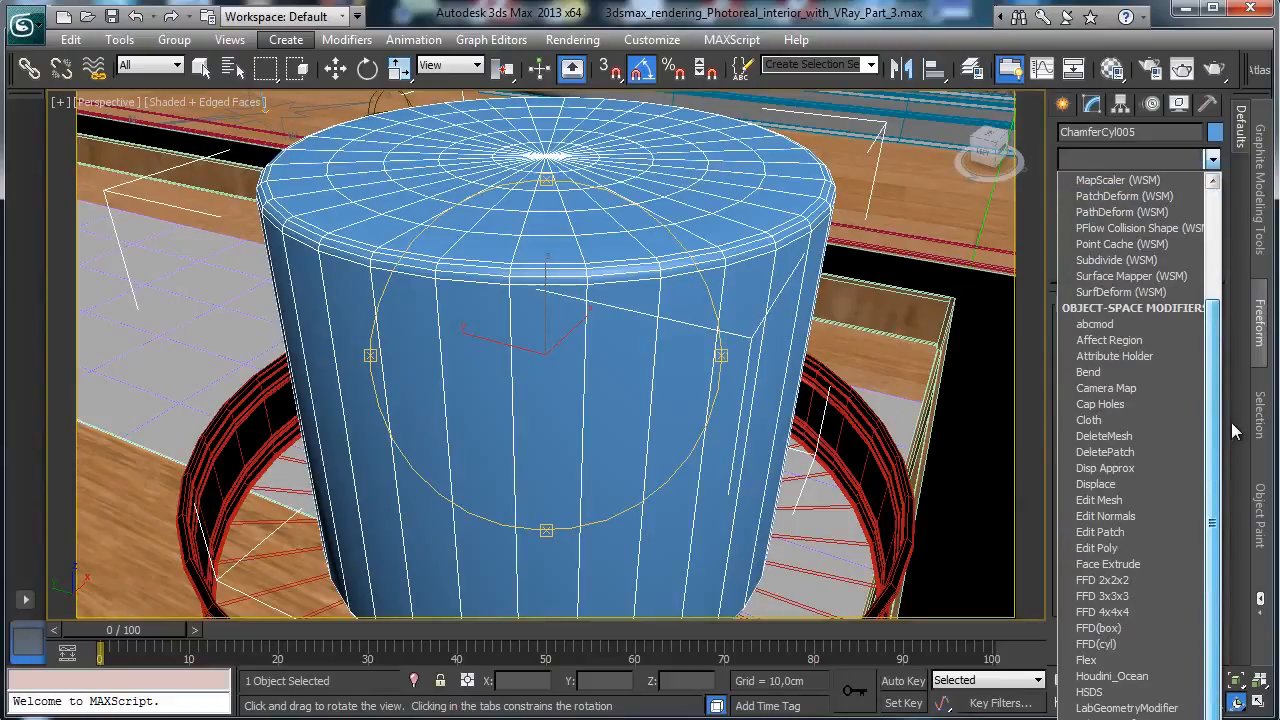
scroll(1231, 422, "down", 1)
left_click(1096, 500)
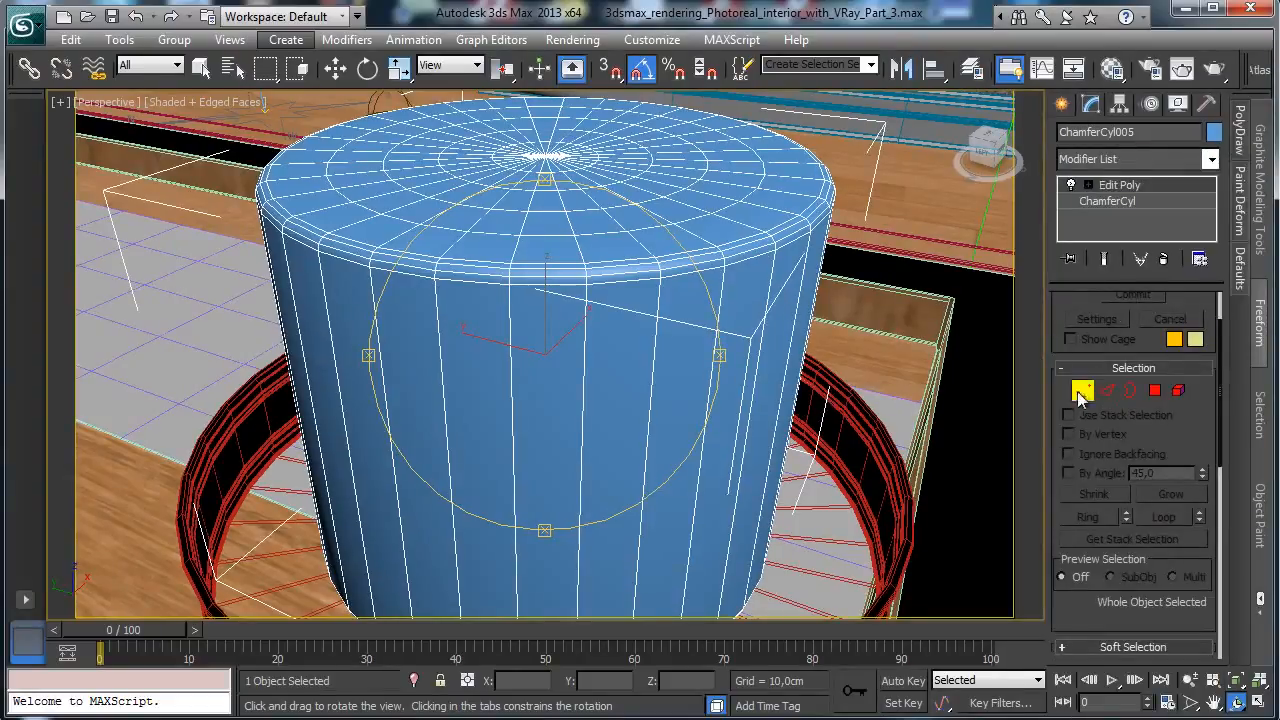
left_click(1082, 391)
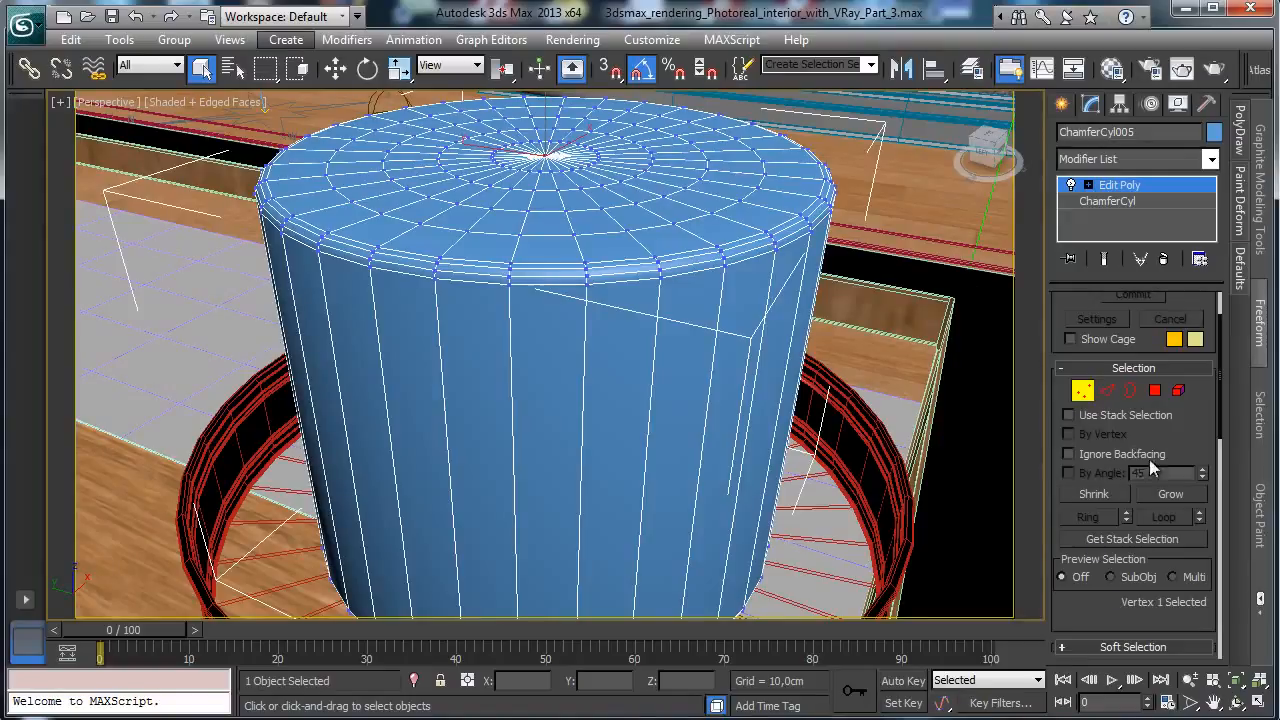
Enable soft selection for the centre vertex with a falloff of about 6.2 cm
left_click_drag(1219, 428, 1228, 254)
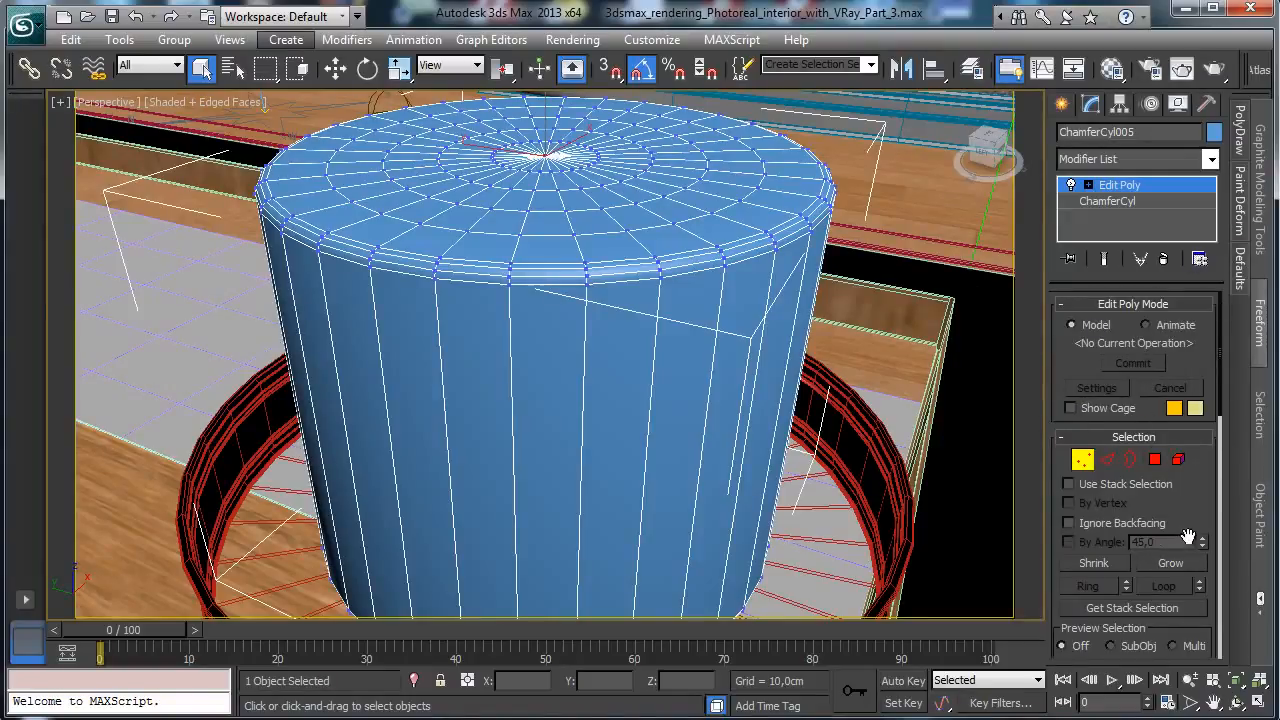
scroll(1213, 500, "down", 8)
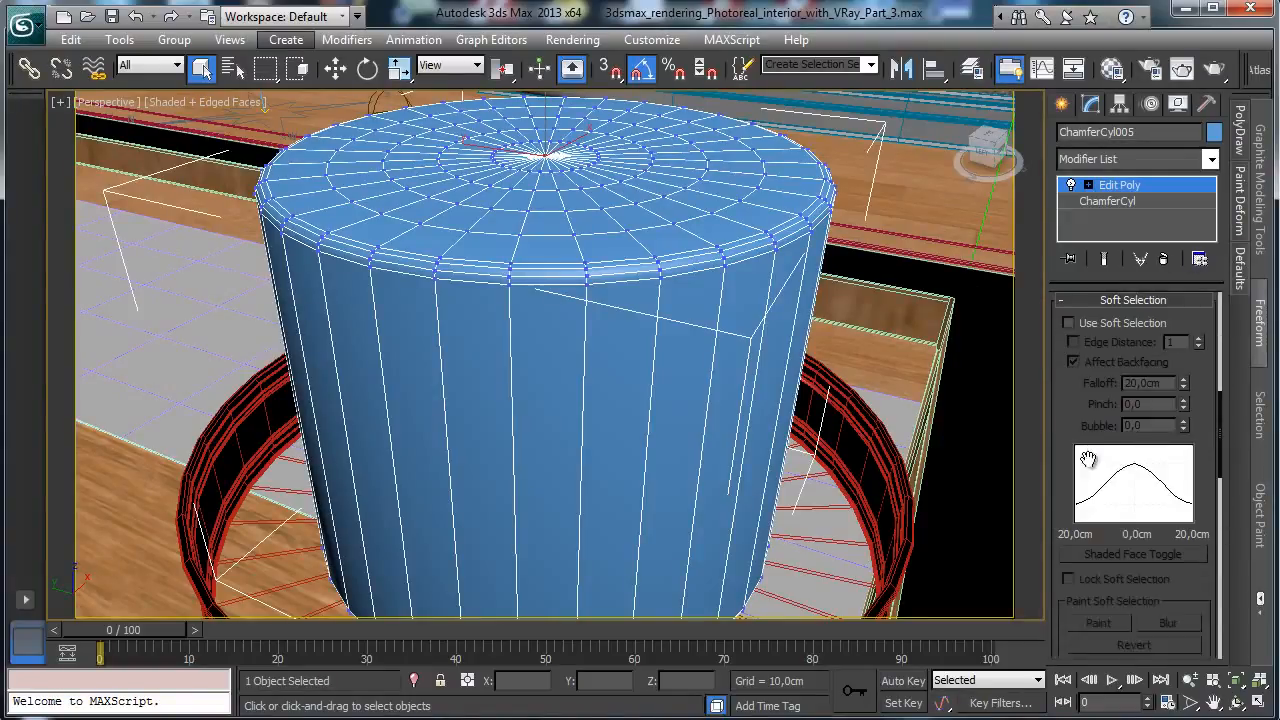
left_click(1095, 323)
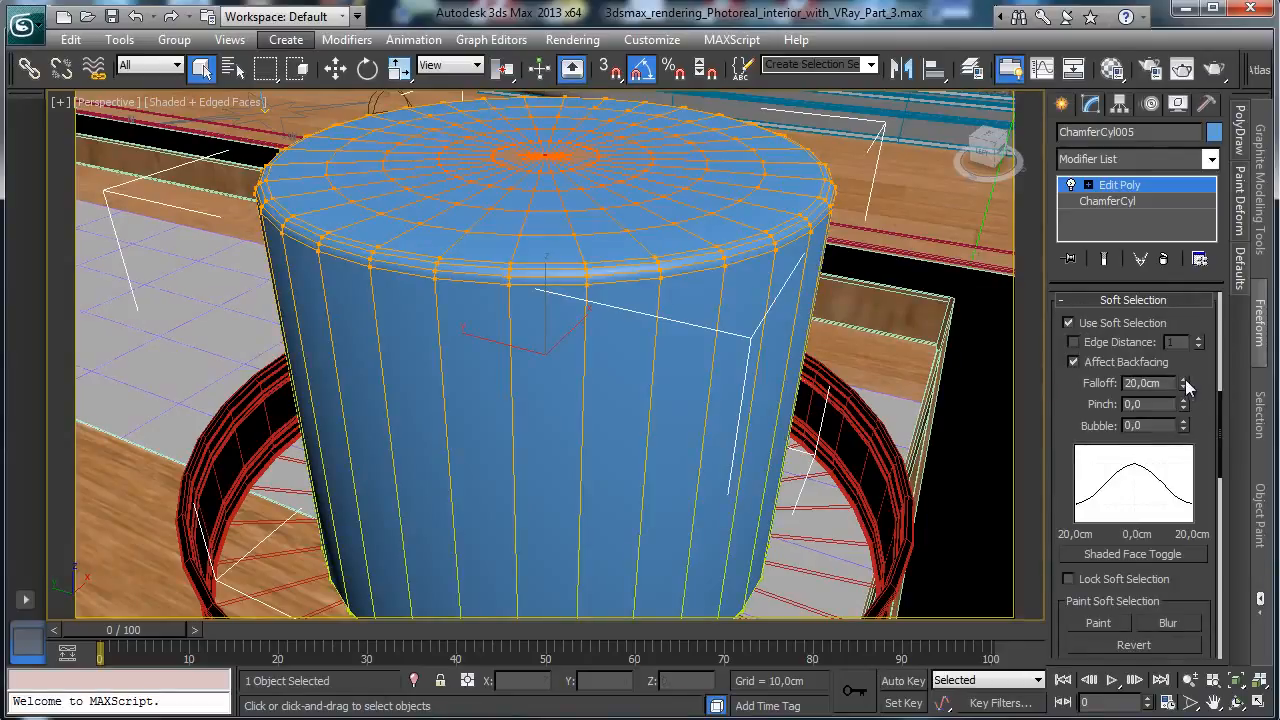
left_click_drag(1184, 384, 1174, 452)
Raise the softly selected centre vertex to form a peaked candle top, check the shape and leave vertex editing
left_click(335, 67)
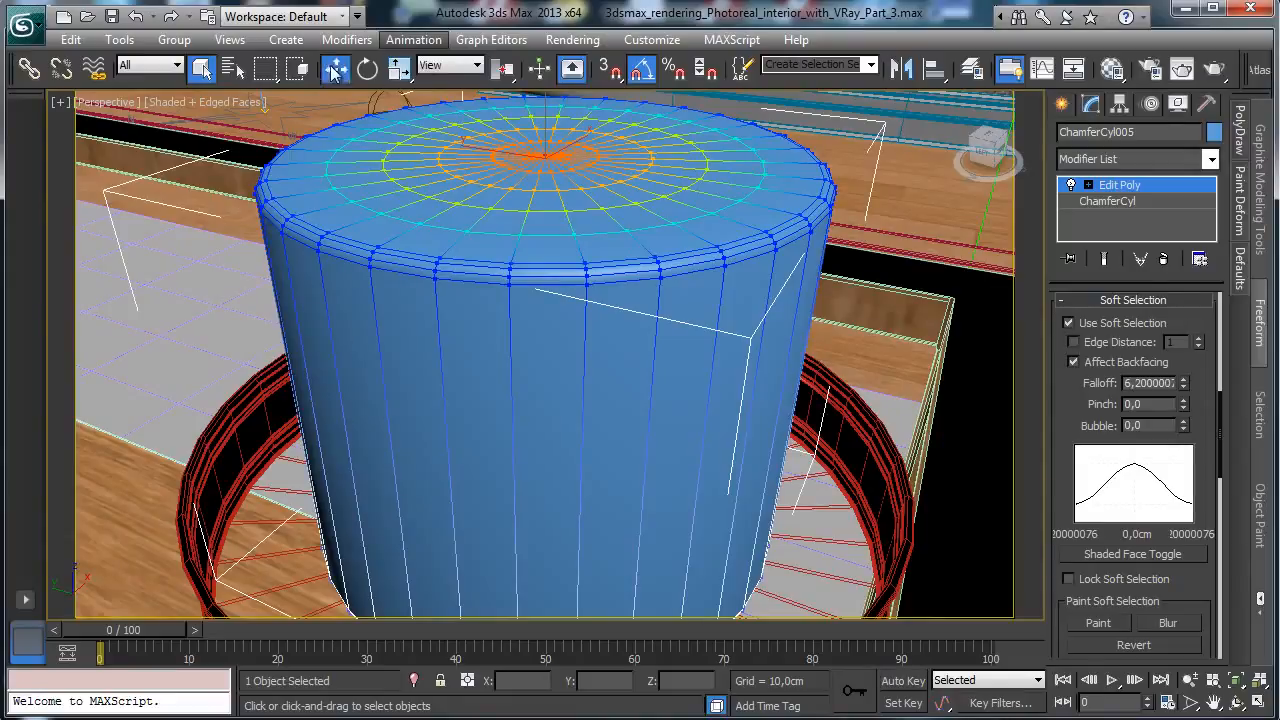
left_click_drag(545, 104, 561, 39)
left_click(1189, 680)
left_click_drag(590, 300, 694, 383)
left_click(1237, 703)
left_click_drag(601, 404, 586, 358)
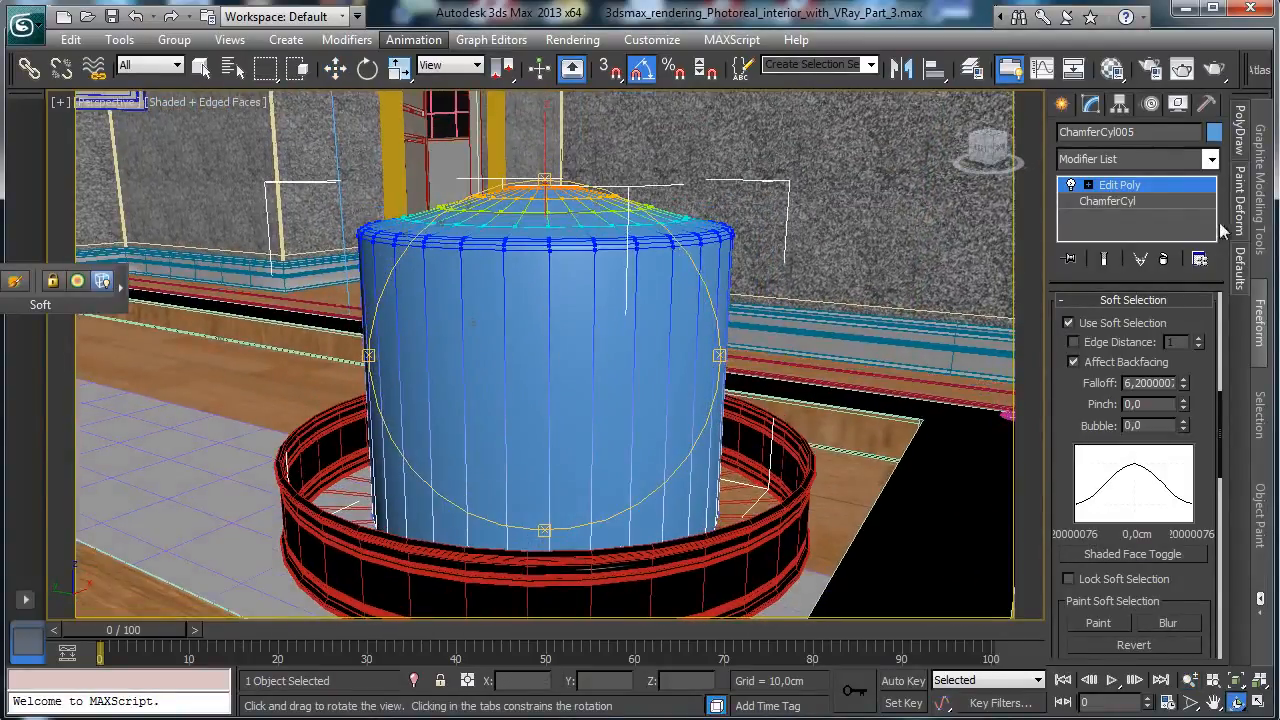
left_click(1130, 186)
Return to the four-view layout and create a thin ChamferCyl wick about 0.25 cm in radius and 2 cm high in the Top view
left_click(1258, 703)
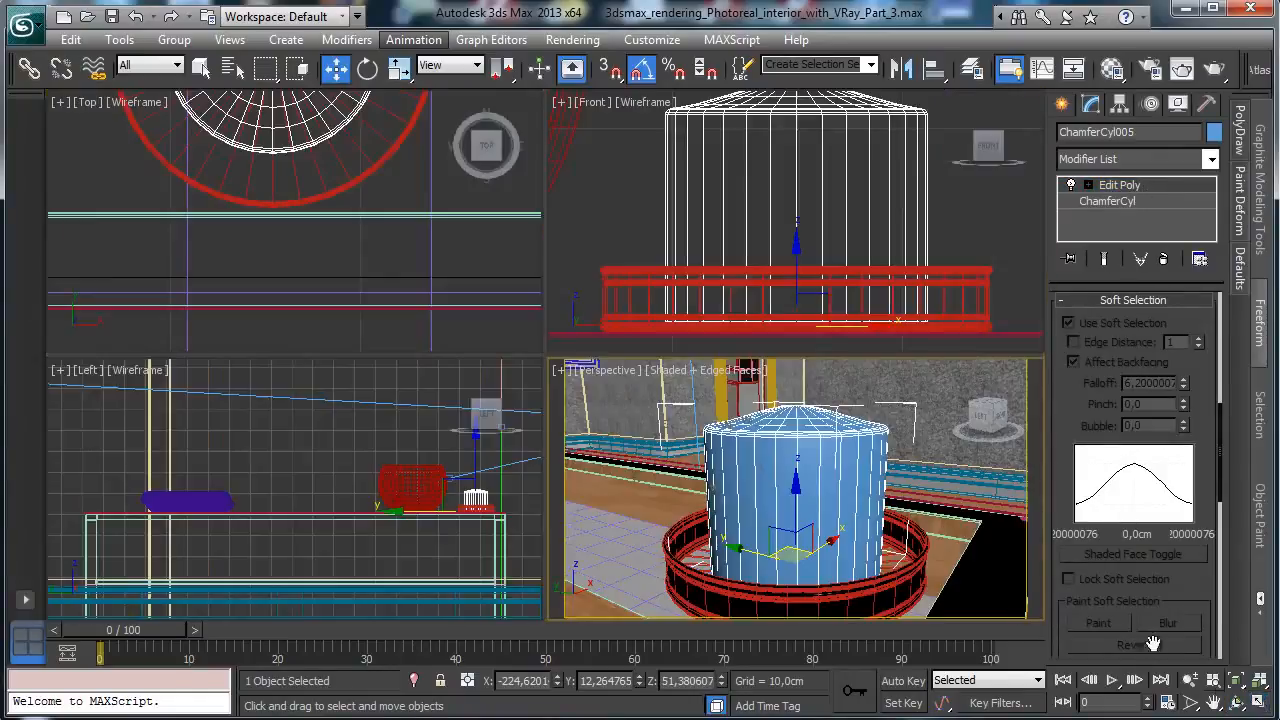
left_click(1062, 106)
left_click(1189, 252)
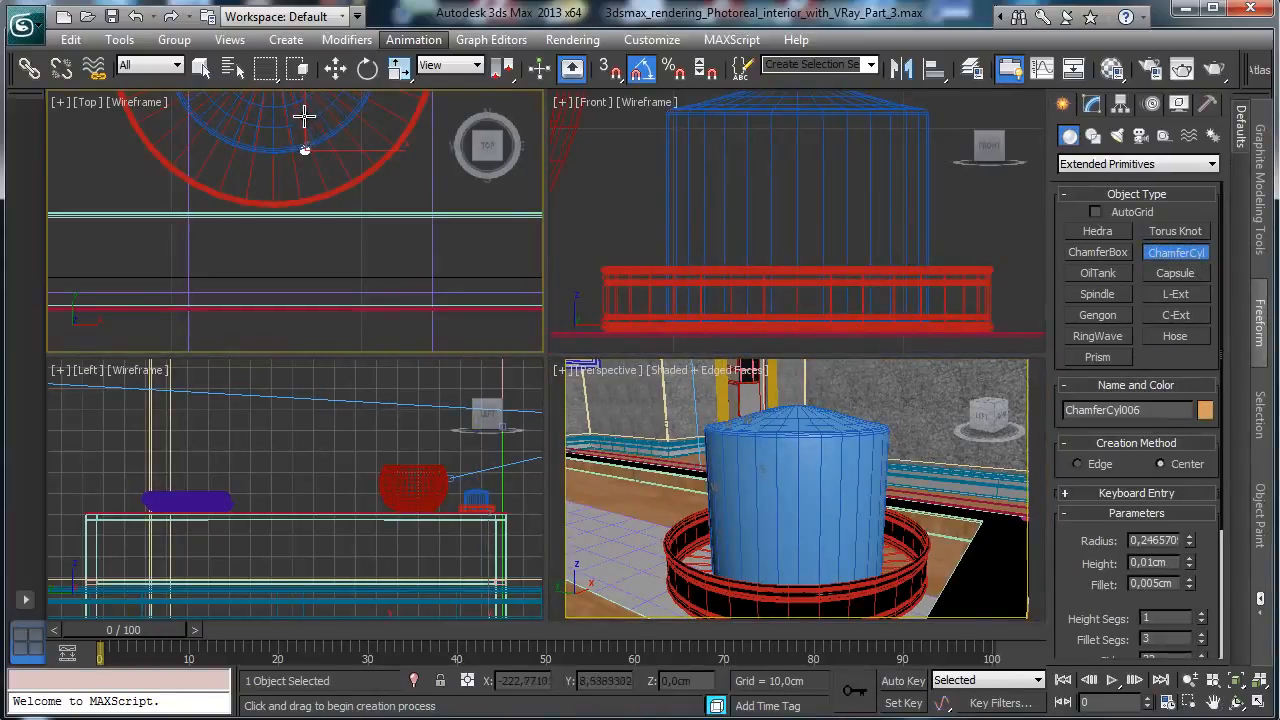
Align the wick to the candle on the X, Y and Z positions, pivot point to pivot point
left_click(335, 68)
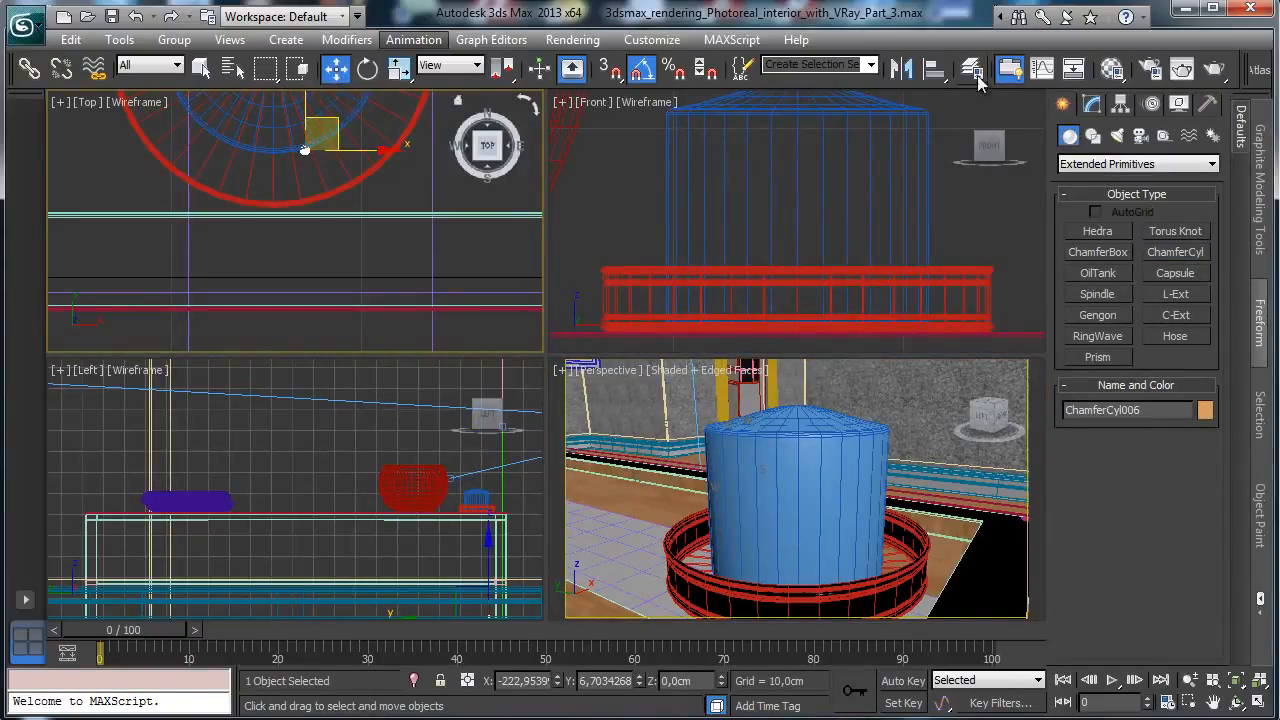
left_click(933, 68)
left_click(812, 168)
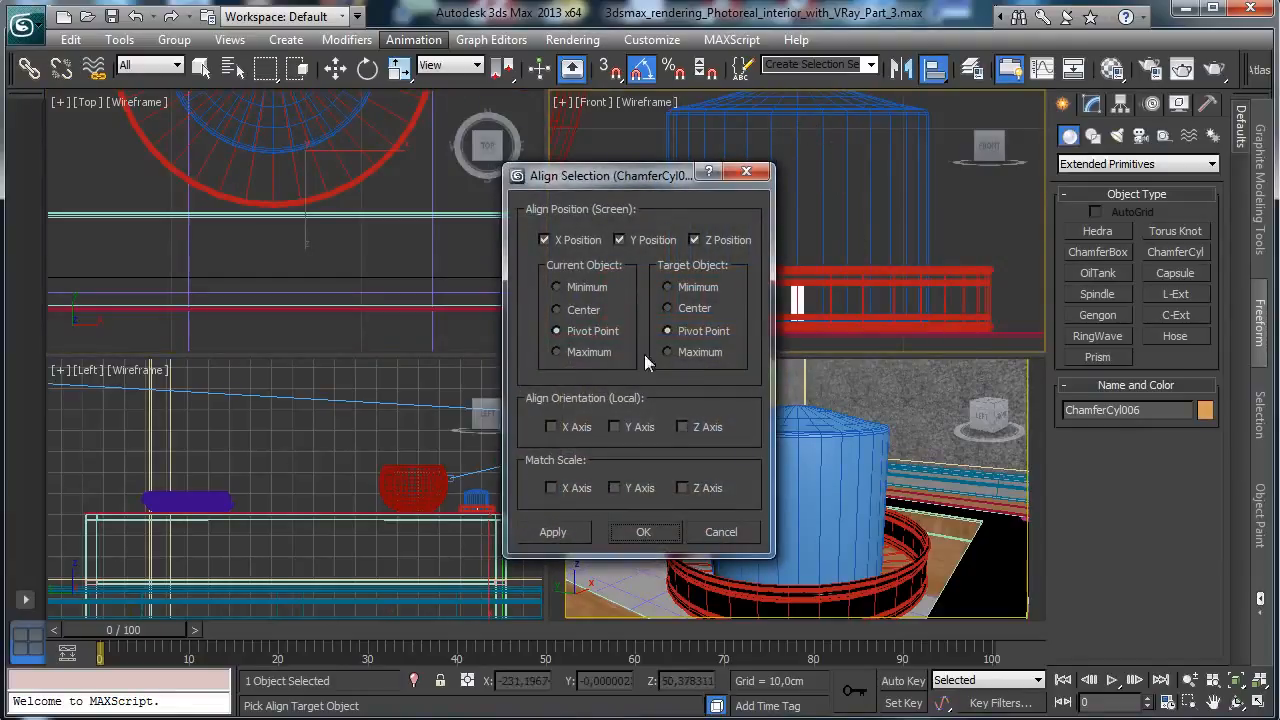
left_click(643, 524)
Raise the wick along Z onto the candle's peak and inspect it from the front in the enlarged Perspective view
left_click_drag(797, 515, 797, 392)
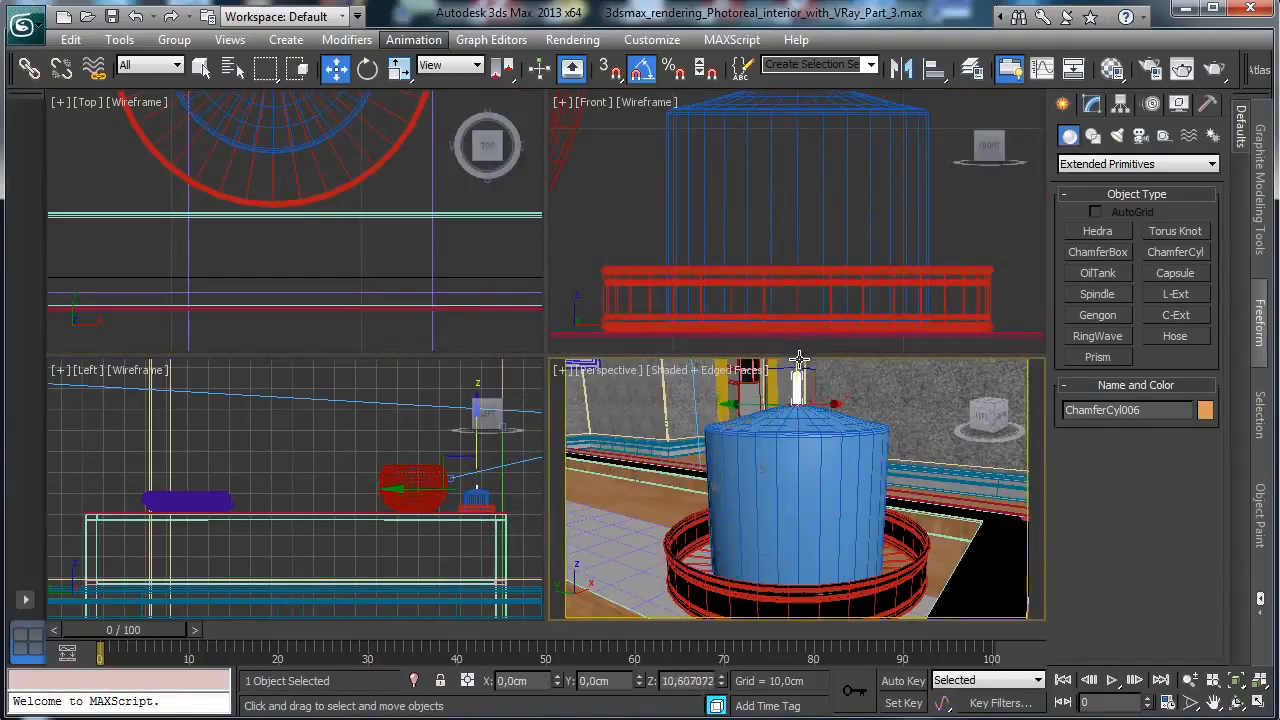
right_click(926, 453)
left_click(1261, 704)
left_click(1261, 704)
left_click(1237, 703)
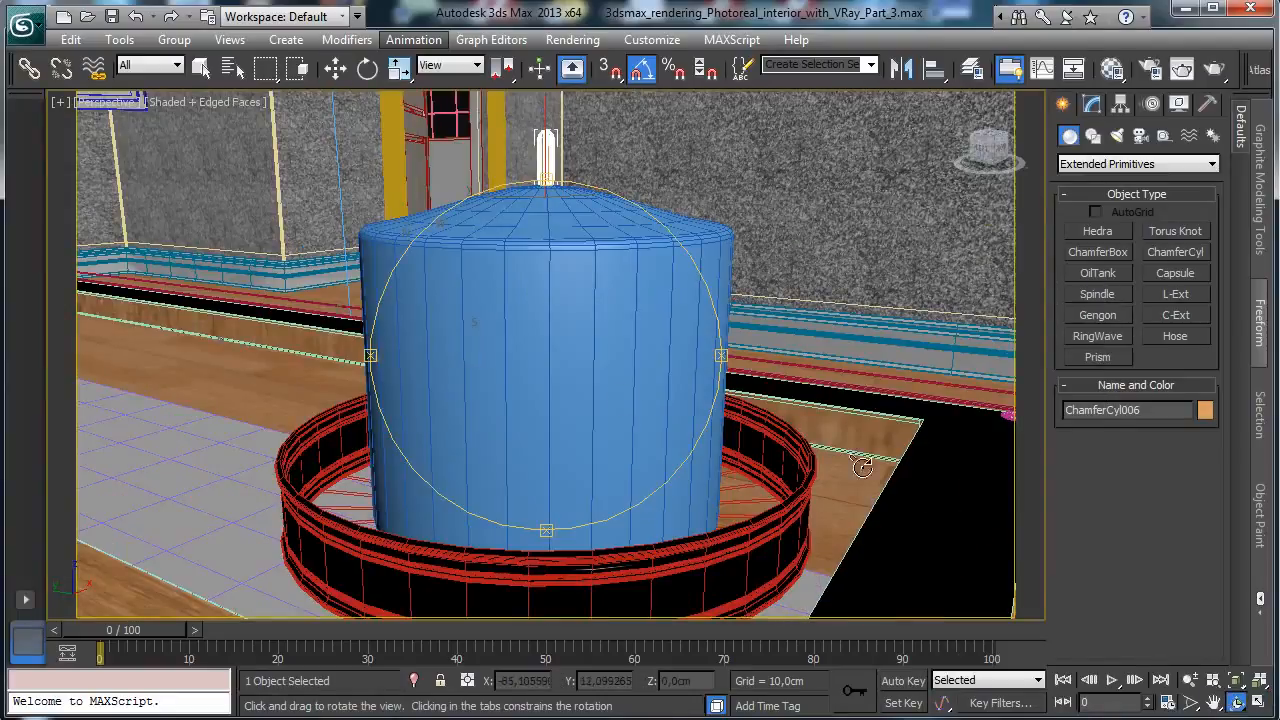
left_click_drag(862, 467, 501, 428)
Set the wick's radius to about 0.107 cm, height to about 2.258 cm and fillet to 0.04 cm
left_click(1091, 104)
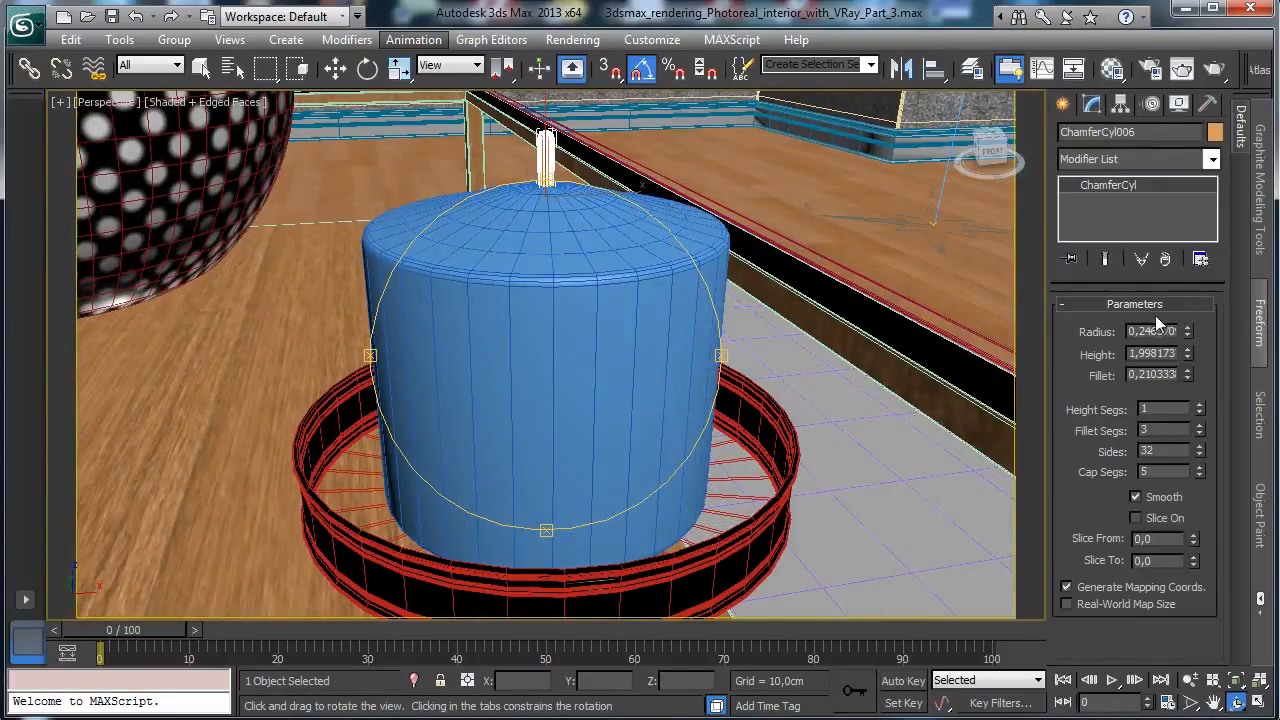
left_click_drag(1187, 340, 1189, 379)
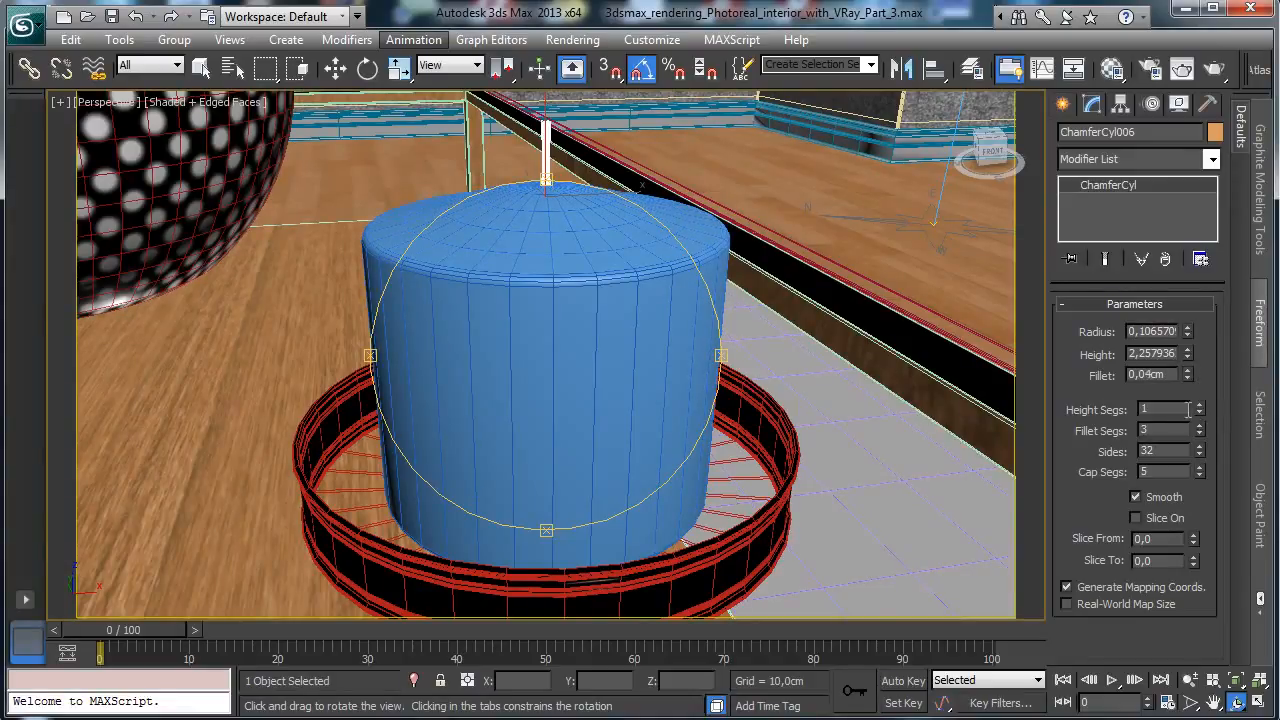
double_click(1155, 451)
Add a Bend modifier to the wick and set its bend angle to 9.5 on the Z axis
left_click(1212, 160)
left_click_drag(1211, 215, 1208, 312)
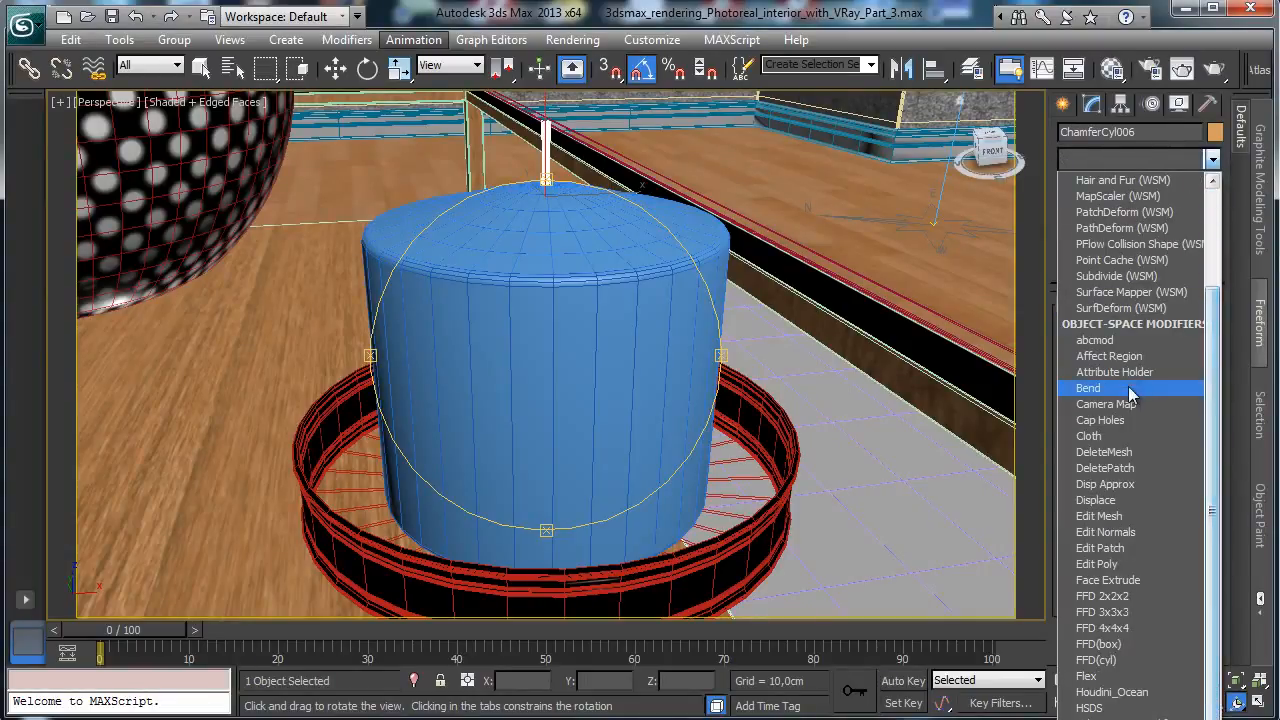
left_click(1088, 388)
left_click_drag(1188, 340, 1194, 316)
left_click(201, 67)
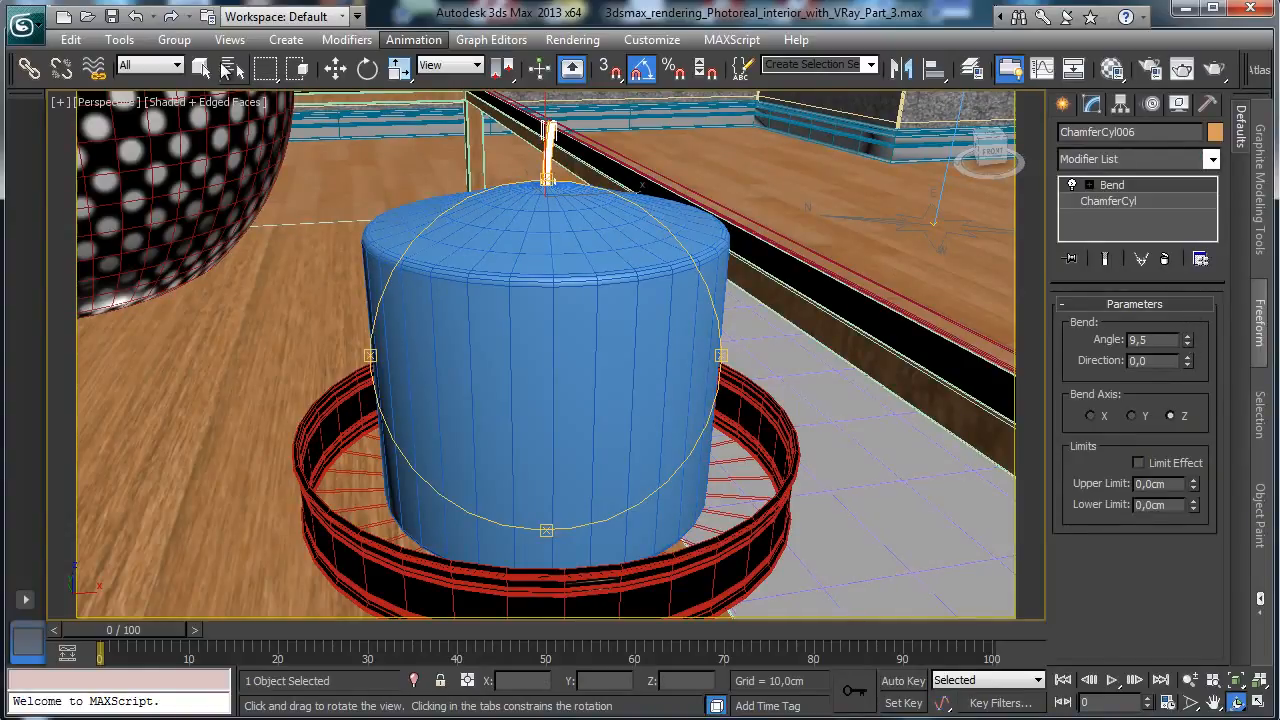
Create a VRayMtl material named Black candle for the wick and give it a near-black diffuse colour
left_click(1112, 67)
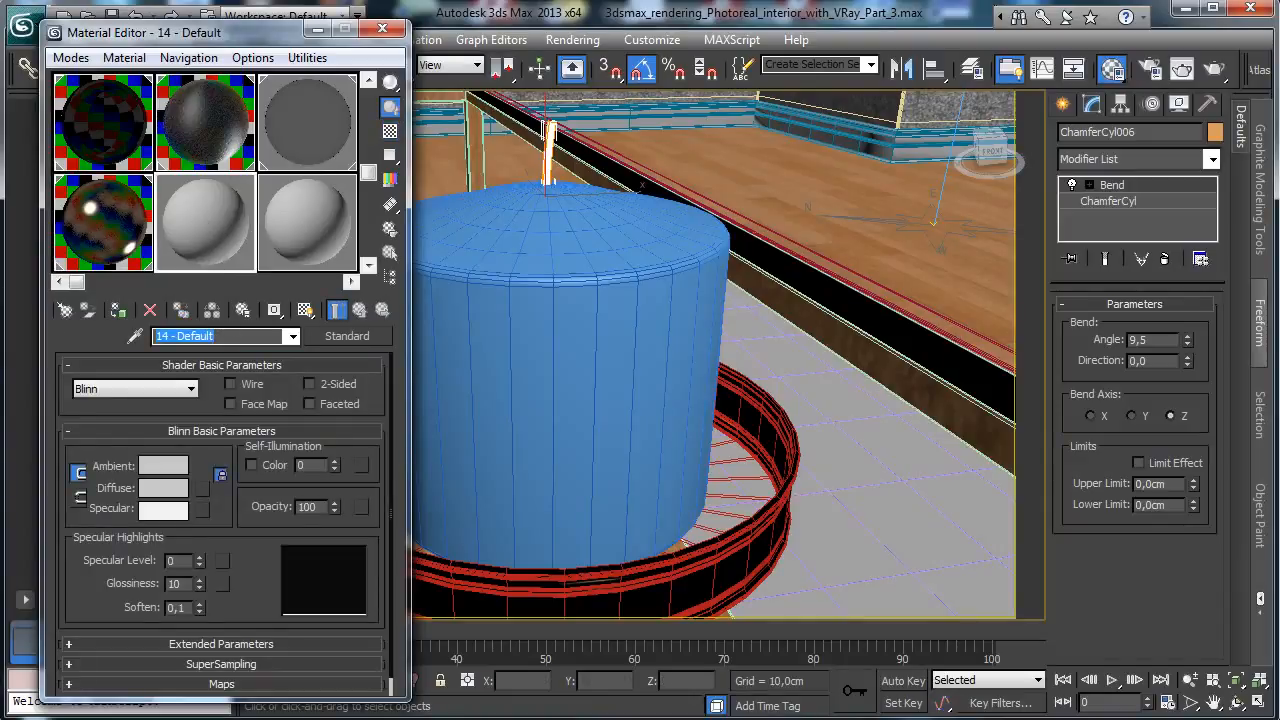
type("Black candle")
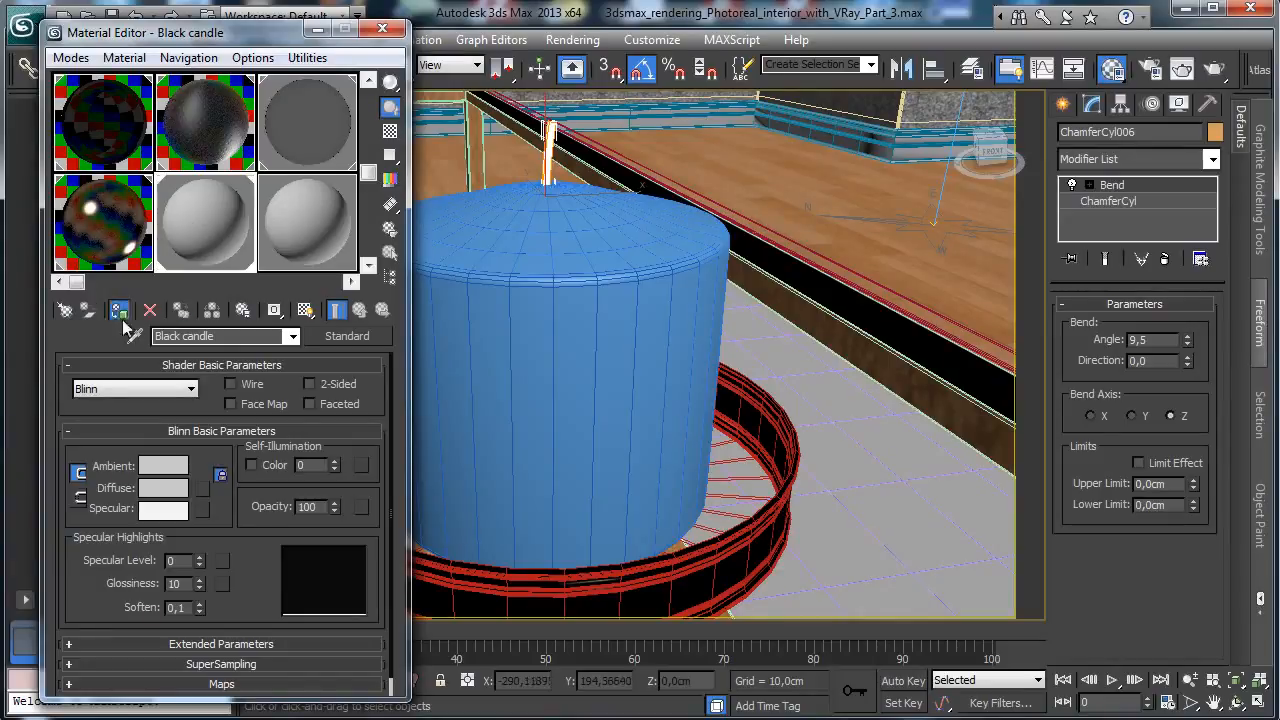
left_click(321, 342)
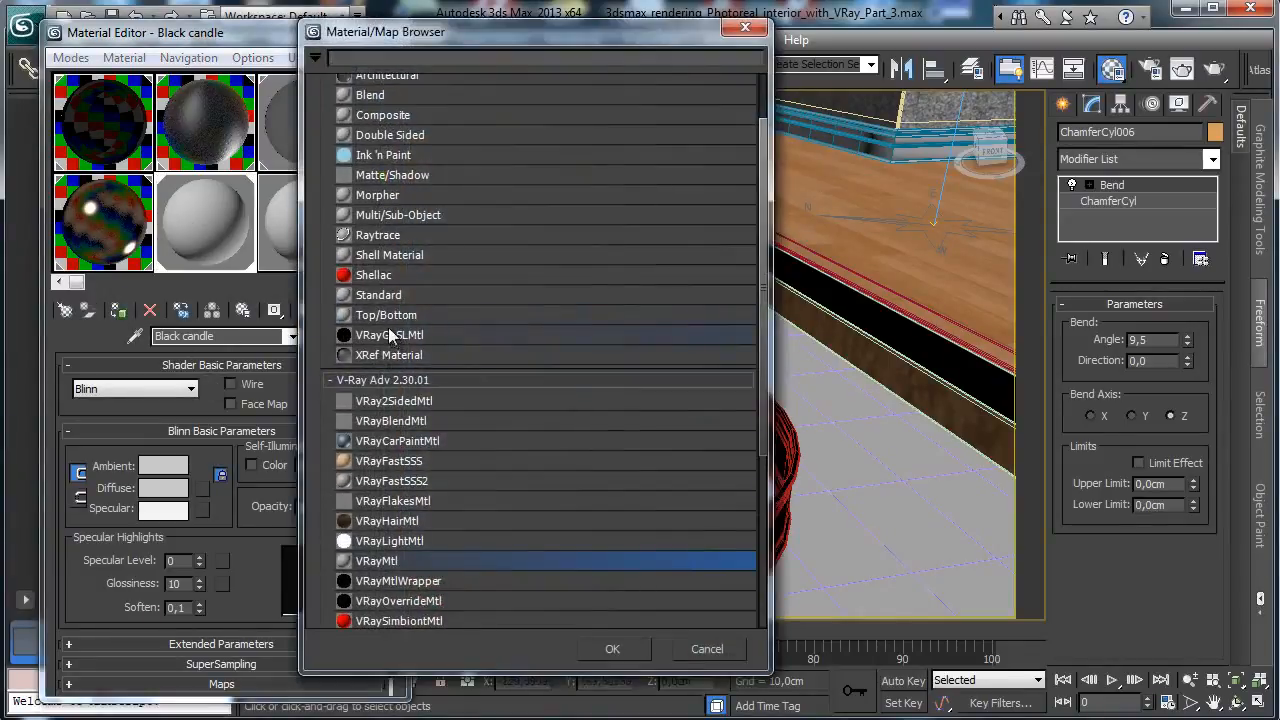
double_click(383, 561)
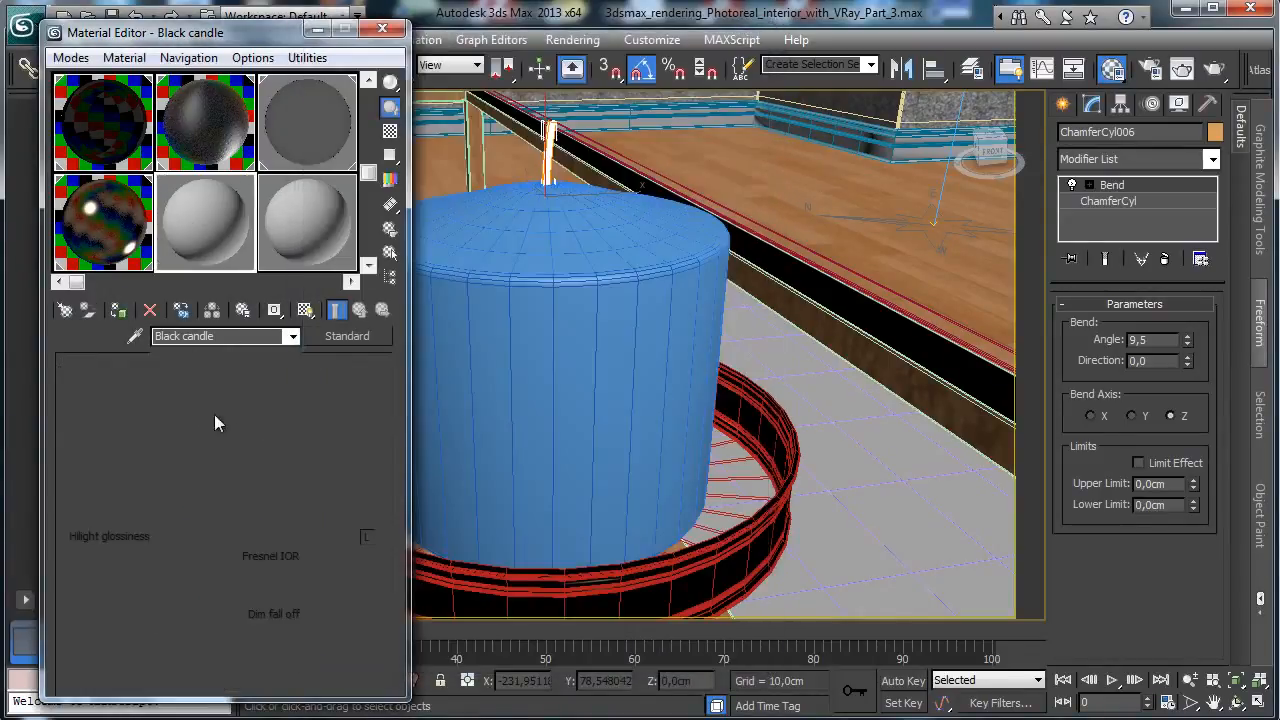
left_click(180, 469)
left_click_drag(514, 171, 515, 82)
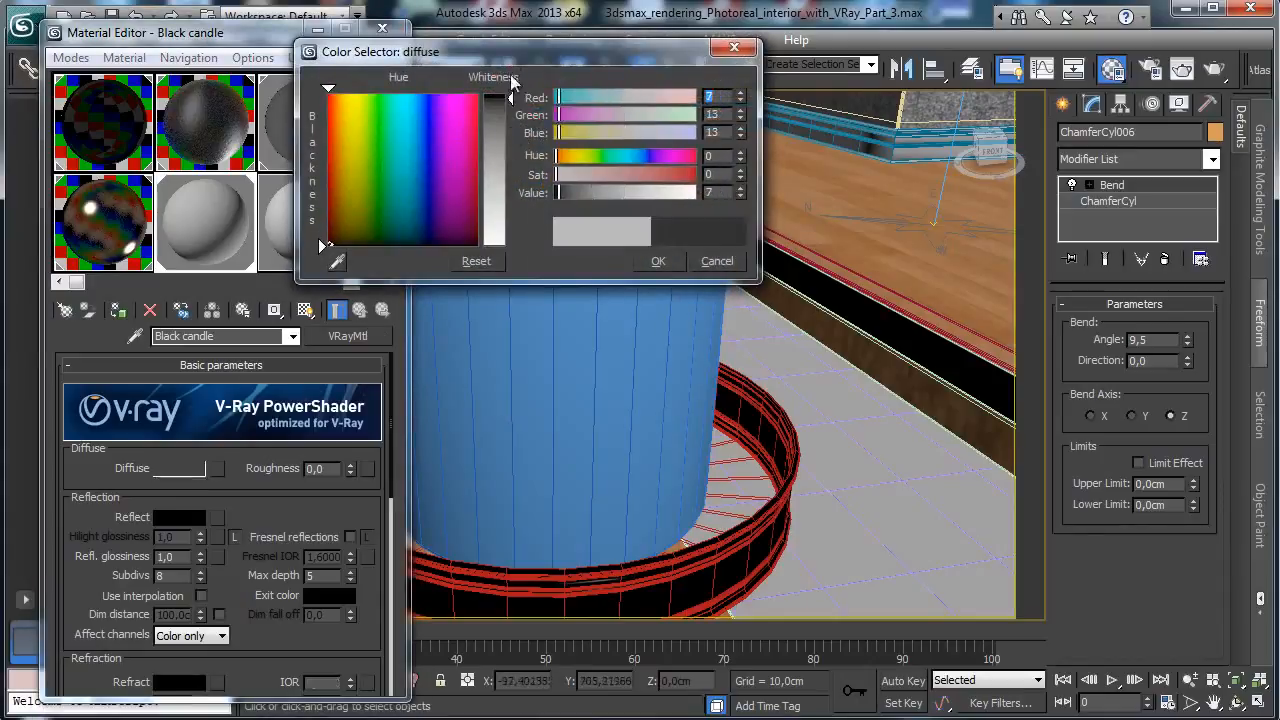
left_click(657, 262)
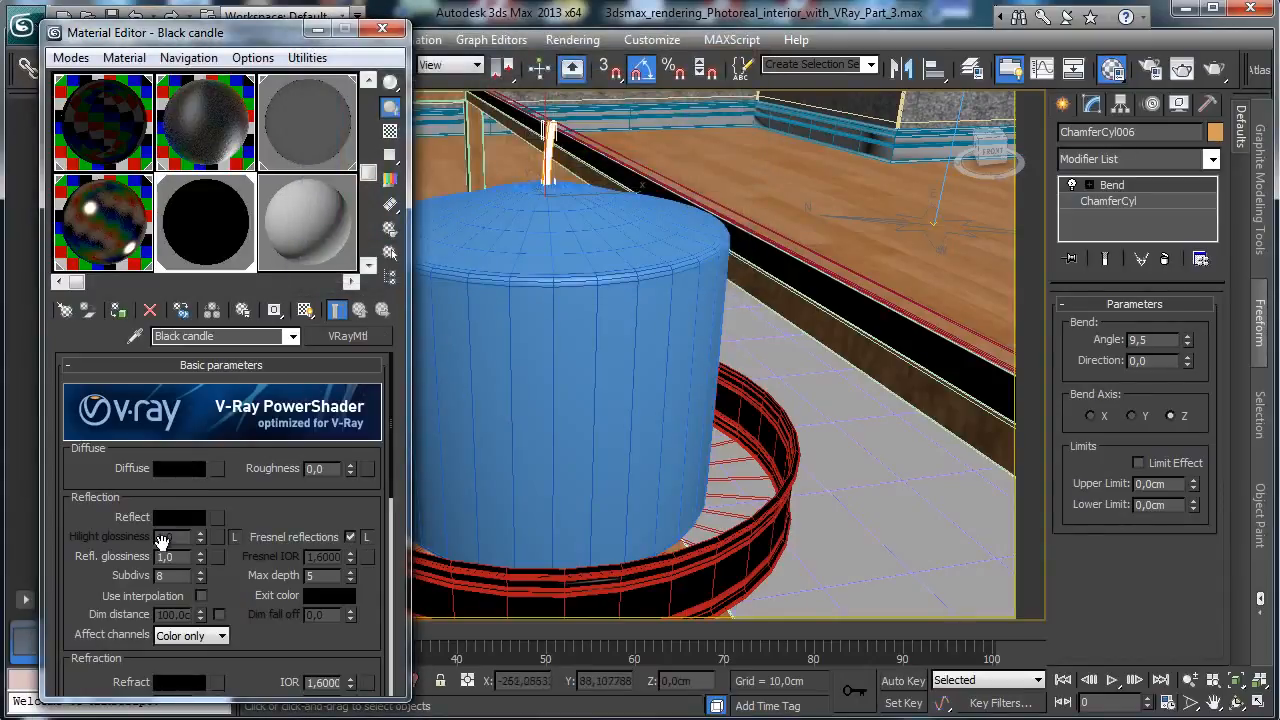
Give the Black candle material a grey reflection with Fresnel reflections and a reflection glossiness of 0.68
left_click(180, 517)
left_click_drag(515, 84, 513, 124)
left_click(658, 262)
left_click_drag(199, 557, 200, 590)
Select the candle body, name an unused material slot Candle and assign that material to it
left_click_drag(278, 40, 254, 167)
left_click(600, 249)
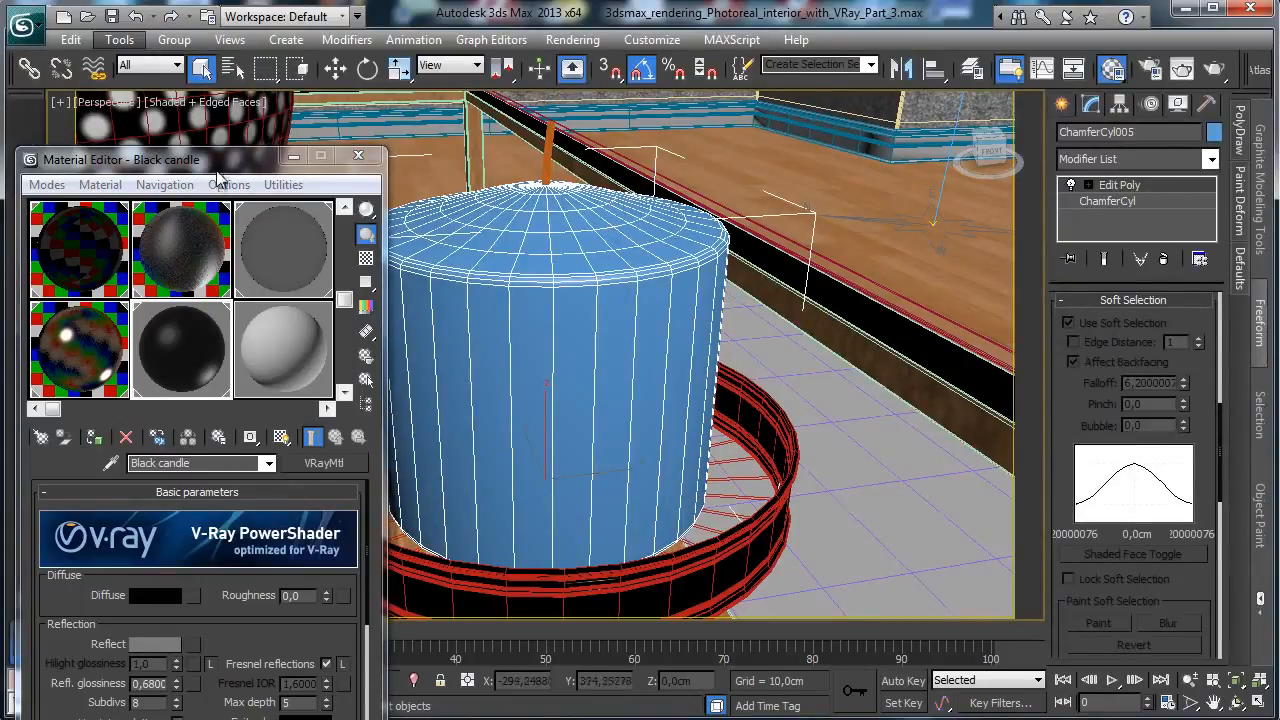
left_click_drag(219, 161, 249, 24)
left_click(295, 203)
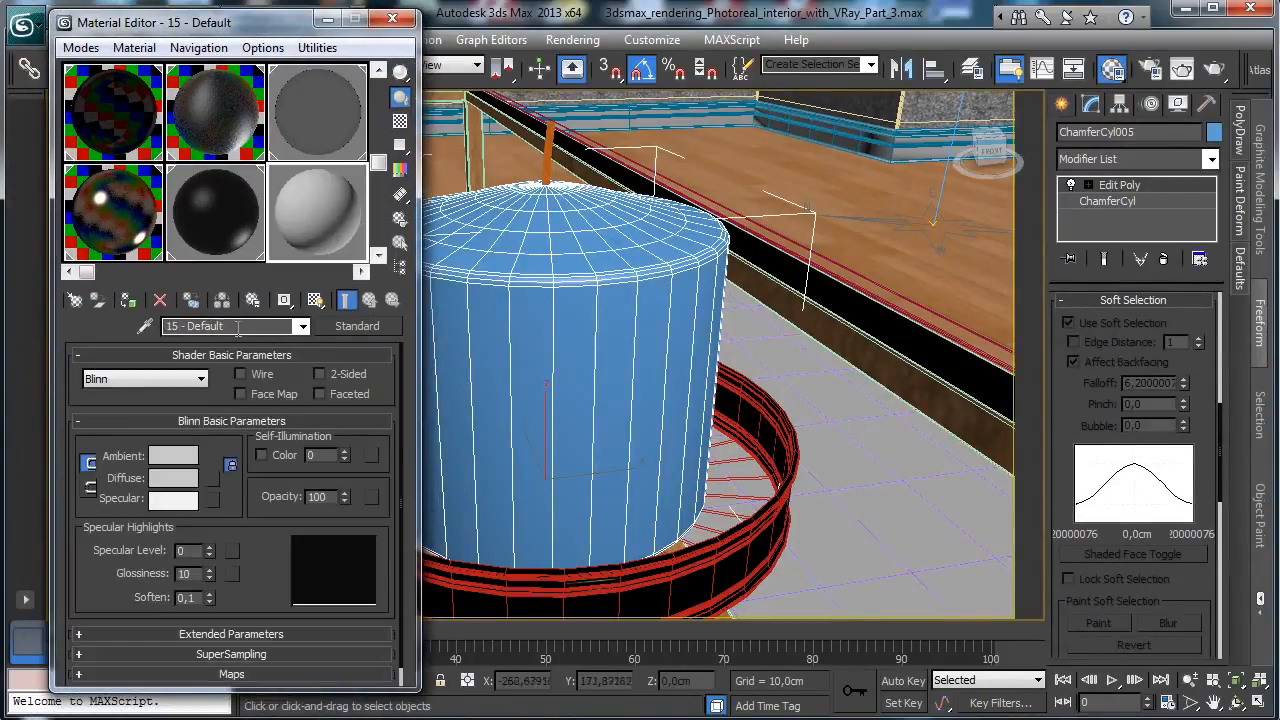
left_click(238, 330)
type("Candle")
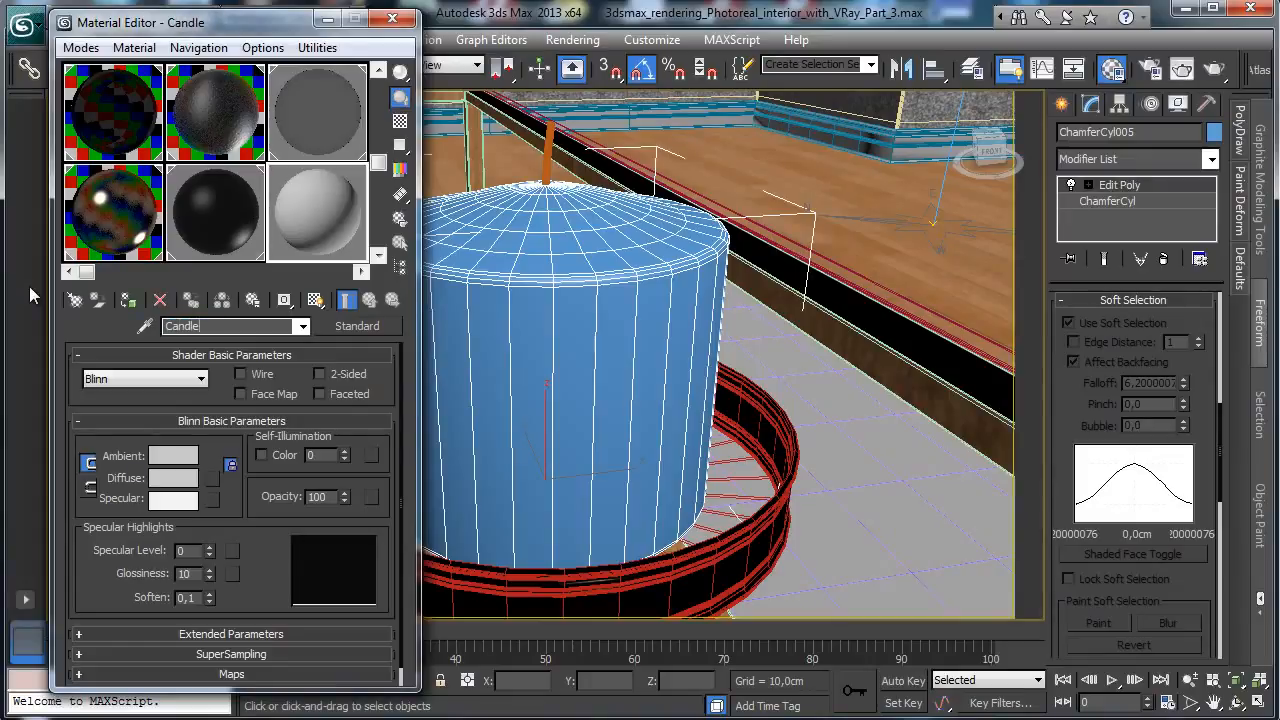
left_click(128, 299)
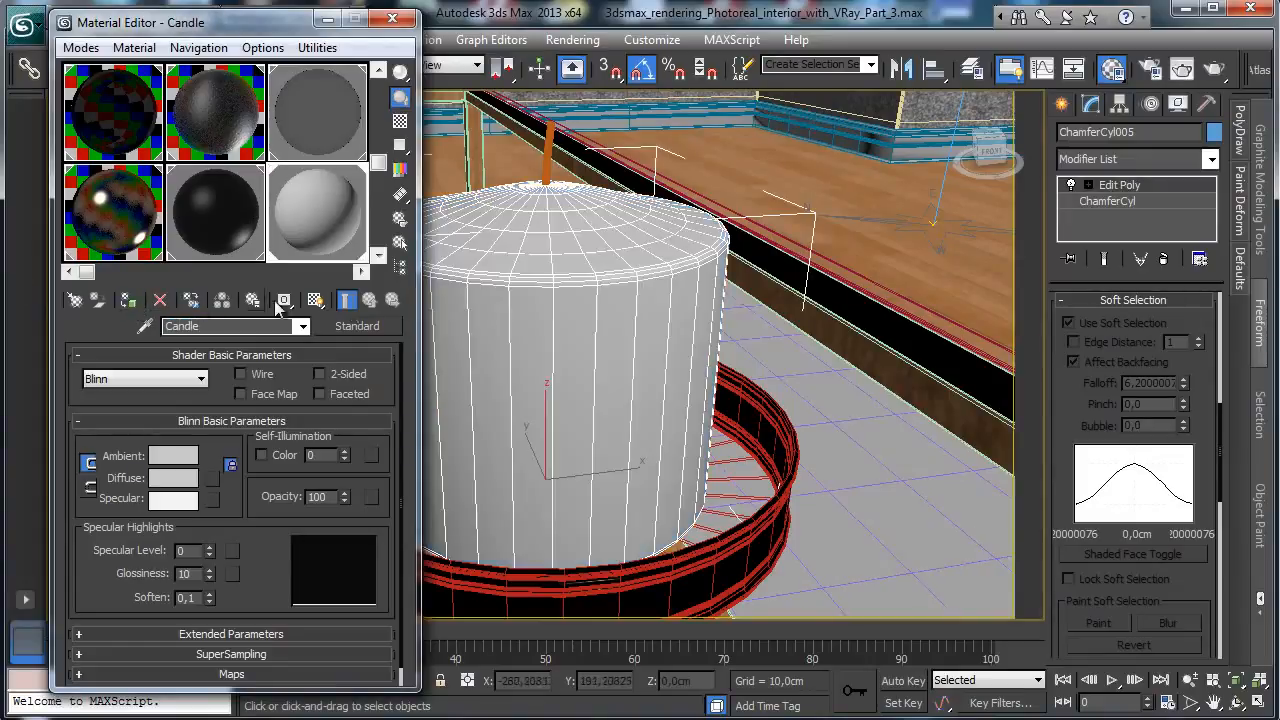
Try VRayFastSSS2 as the Candle material's type and check its preset options
left_click(355, 326)
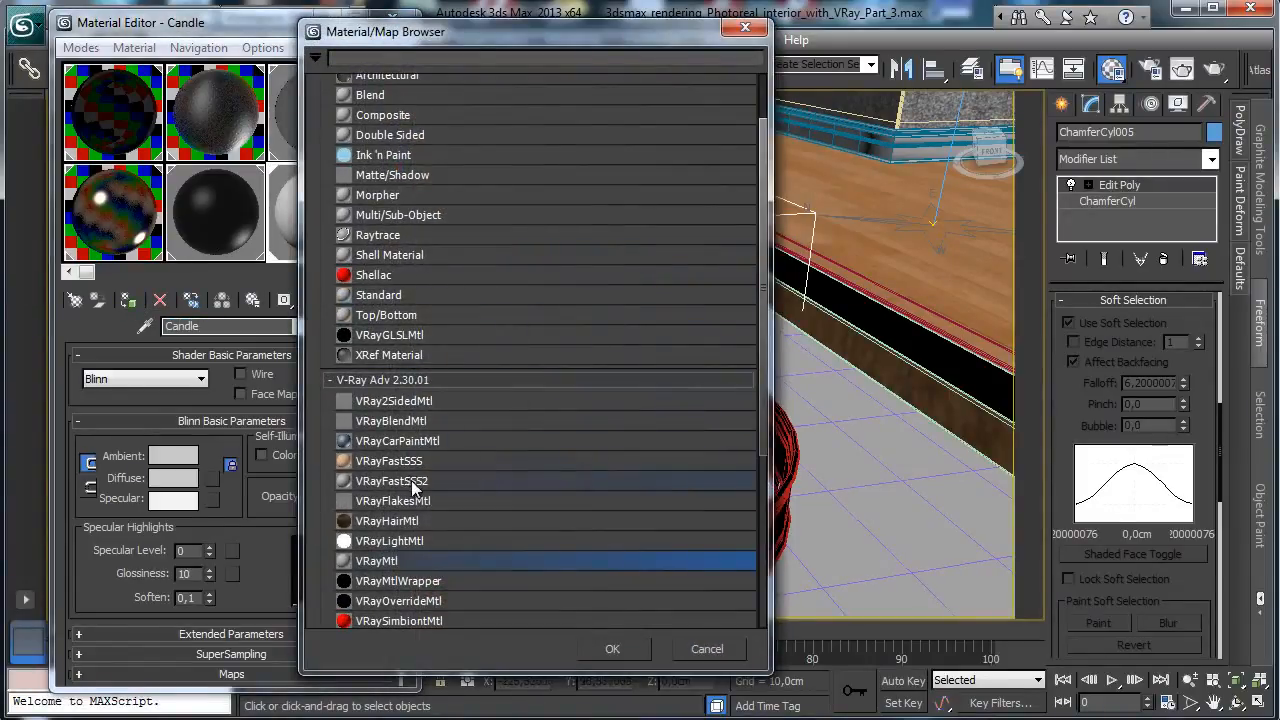
double_click(413, 483)
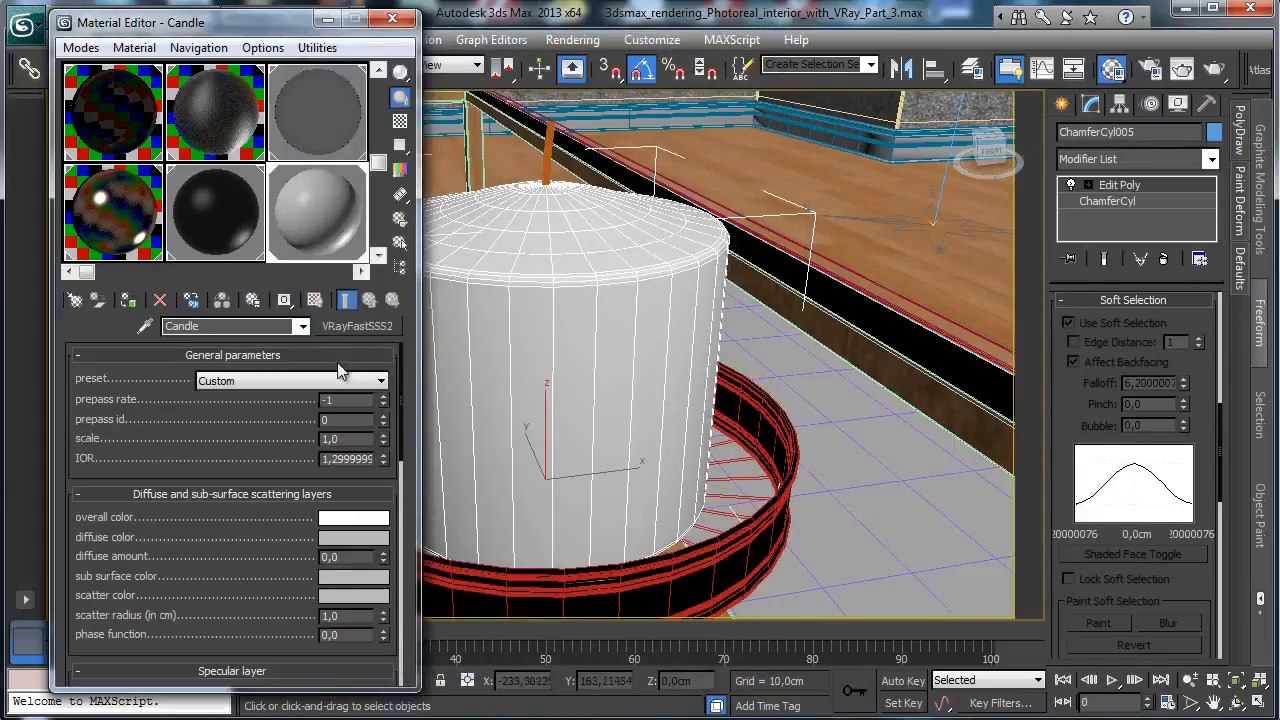
left_click(280, 382)
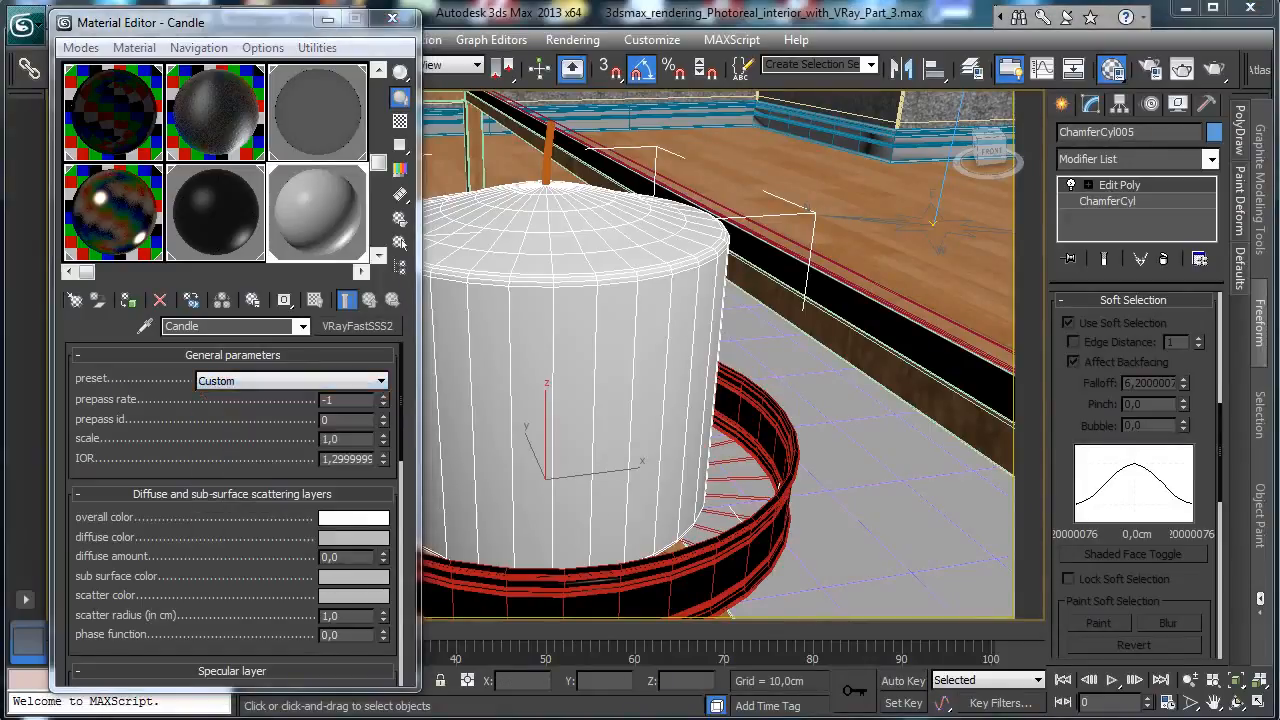
Change the Candle material's type to VRayMtl and set its diffuse to a light off-white
left_click(368, 327)
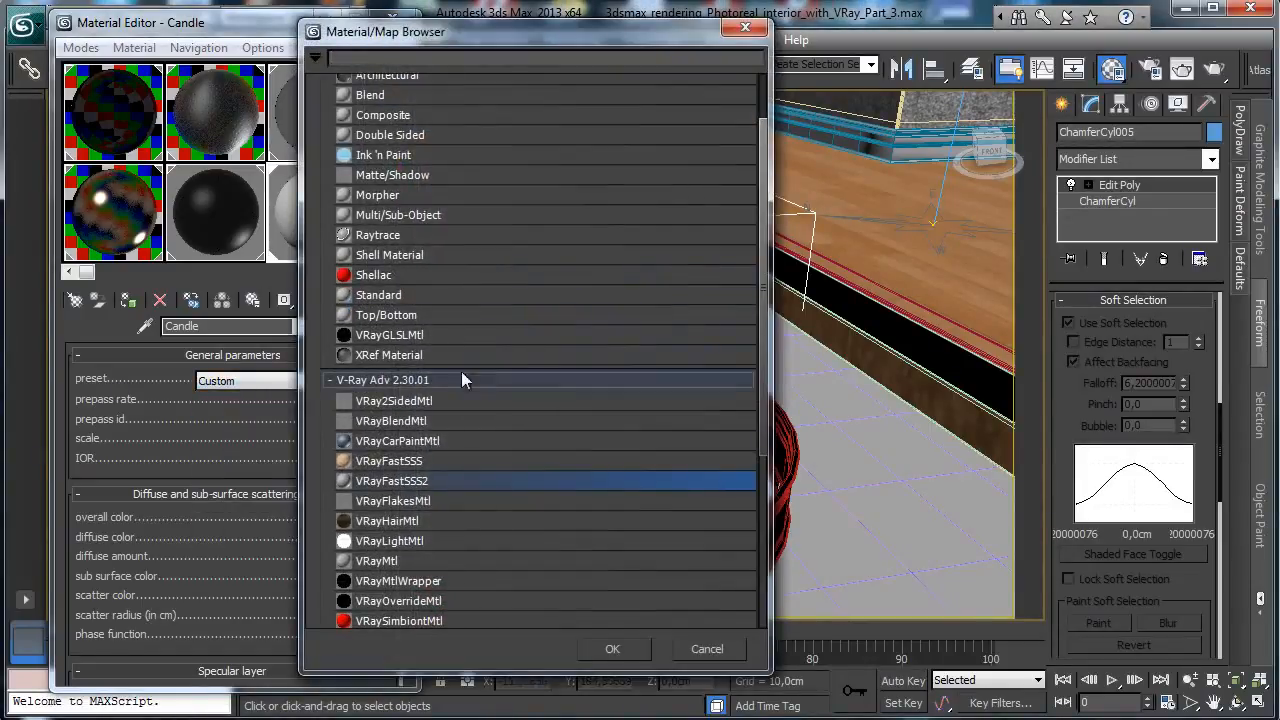
double_click(394, 560)
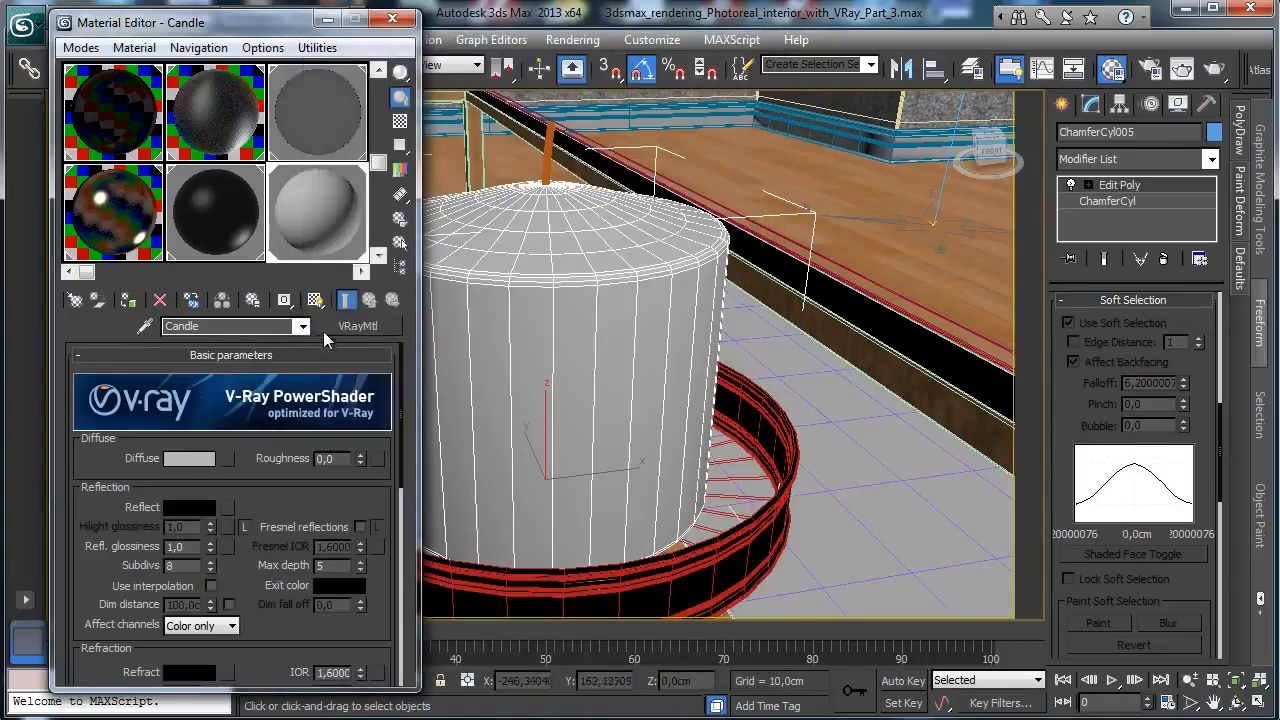
left_click(199, 458)
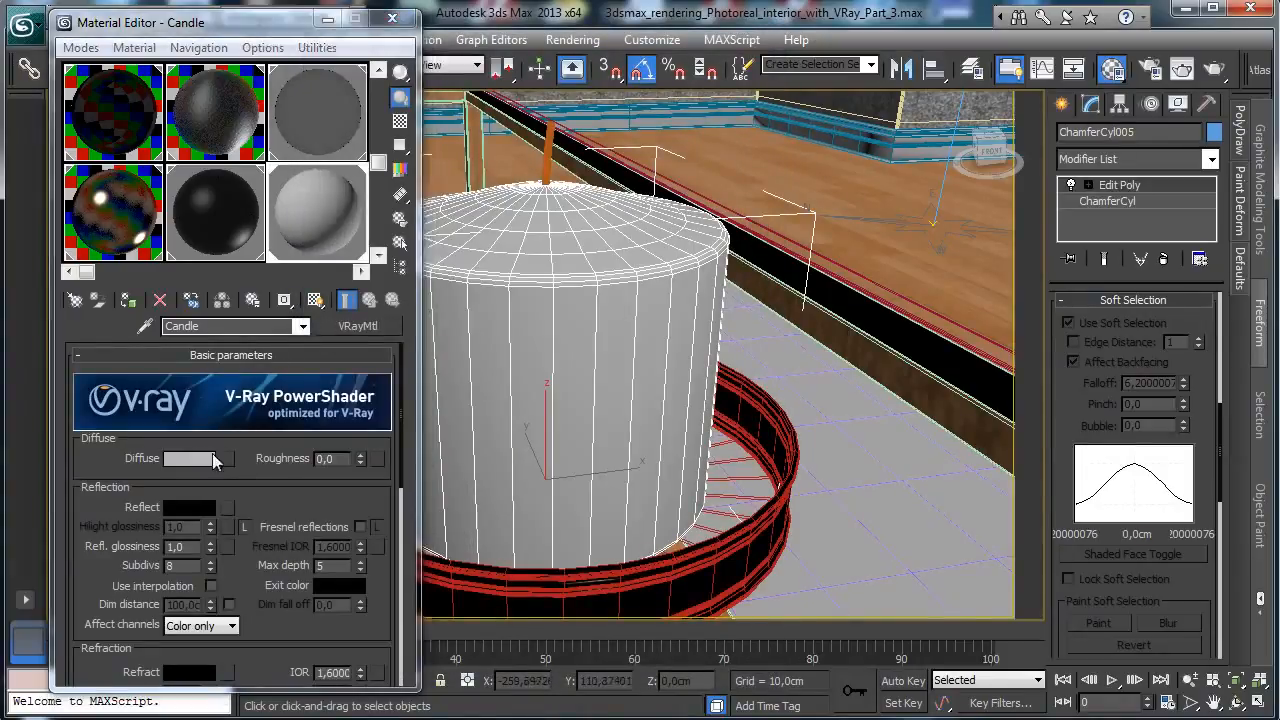
left_click_drag(517, 175, 513, 211)
left_click(659, 261)
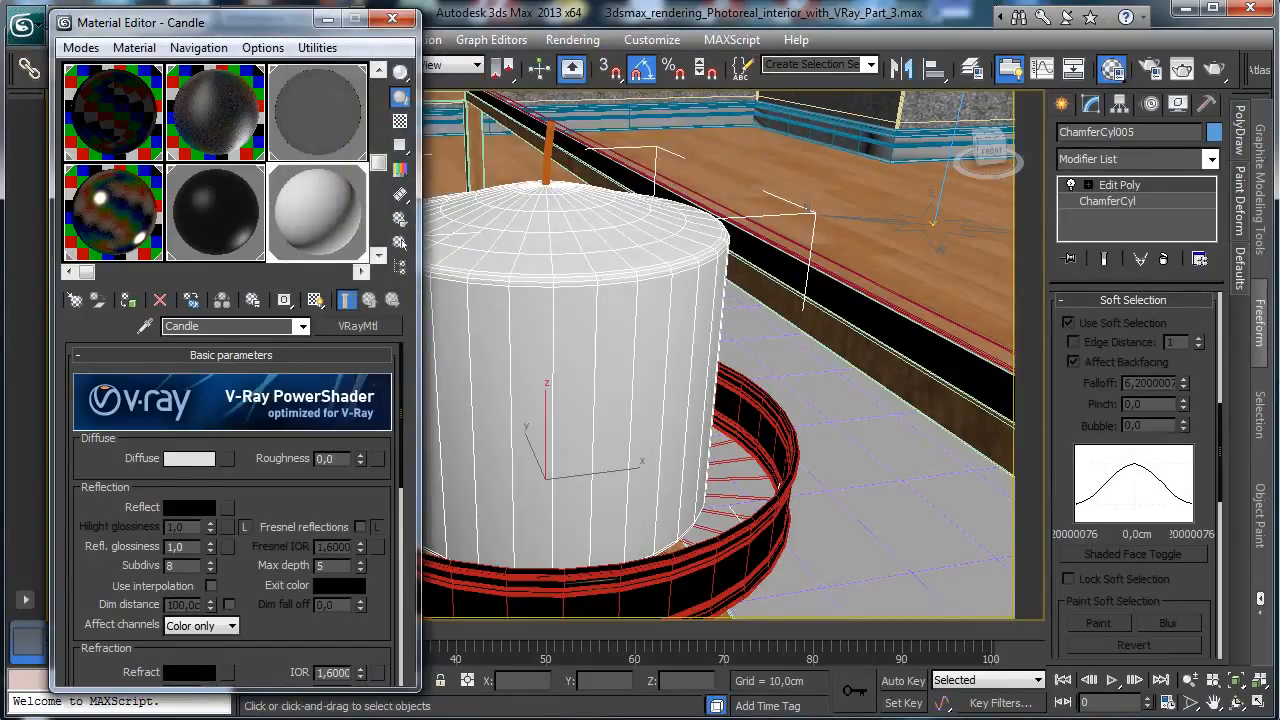
Set the Candle material's reflection to grey value 129 with Fresnel reflections and a reflection glossiness of 0.76
left_click(189, 507)
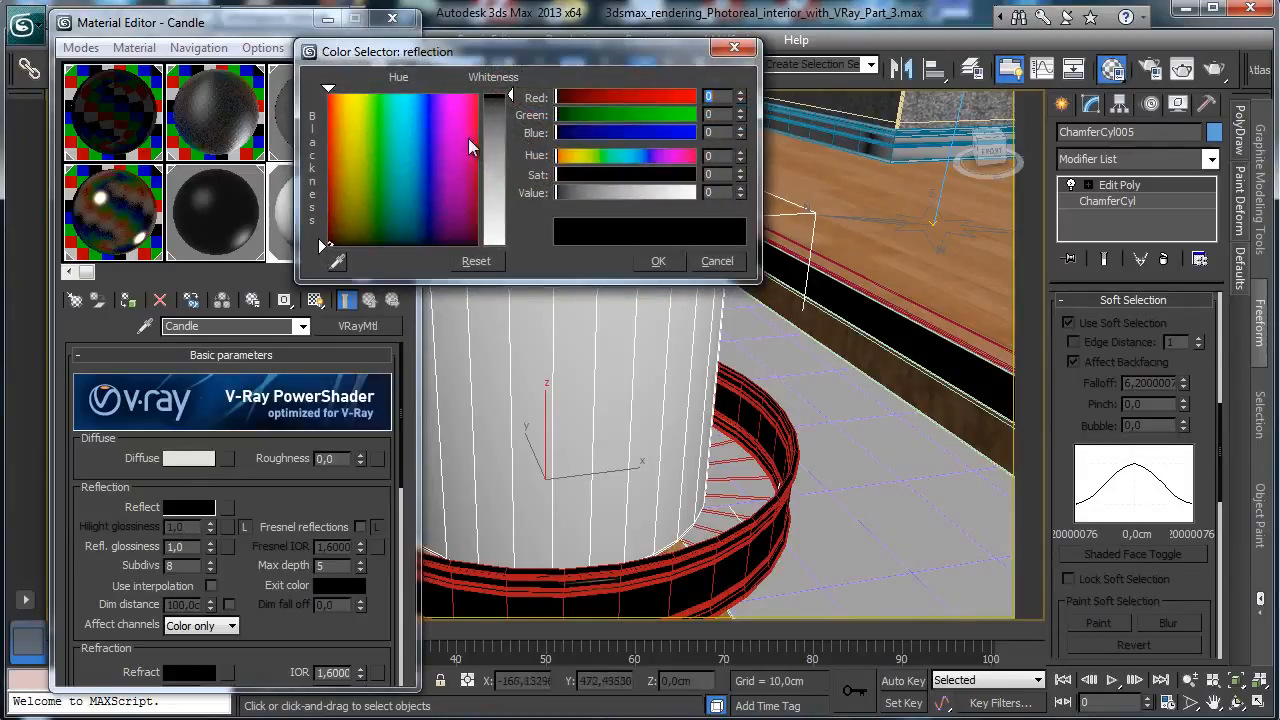
left_click_drag(511, 95, 510, 171)
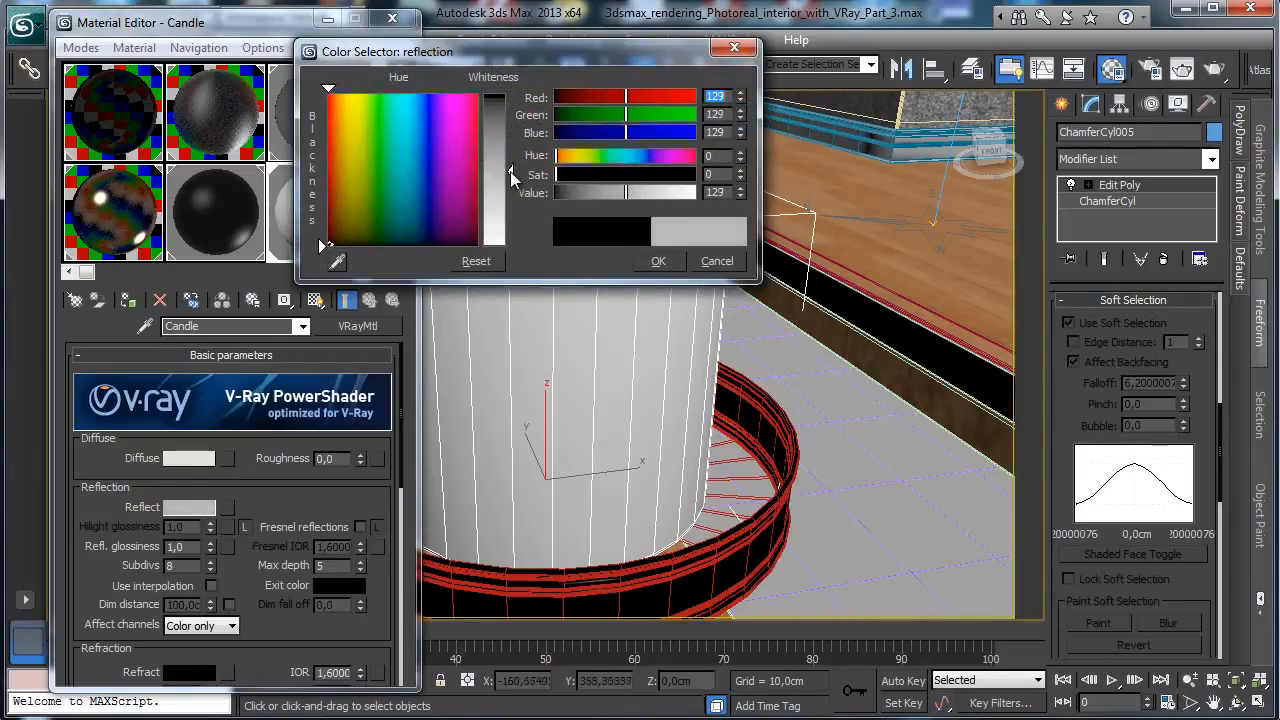
left_click(658, 261)
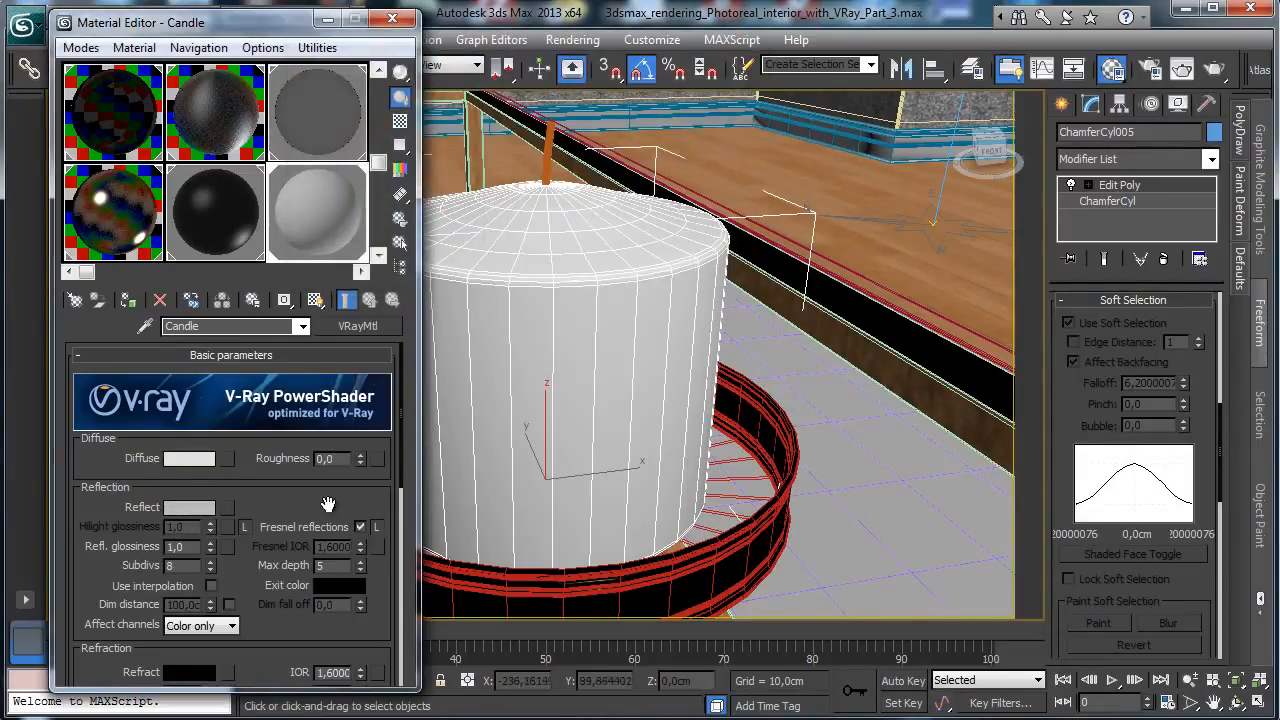
left_click_drag(328, 503, 326, 425)
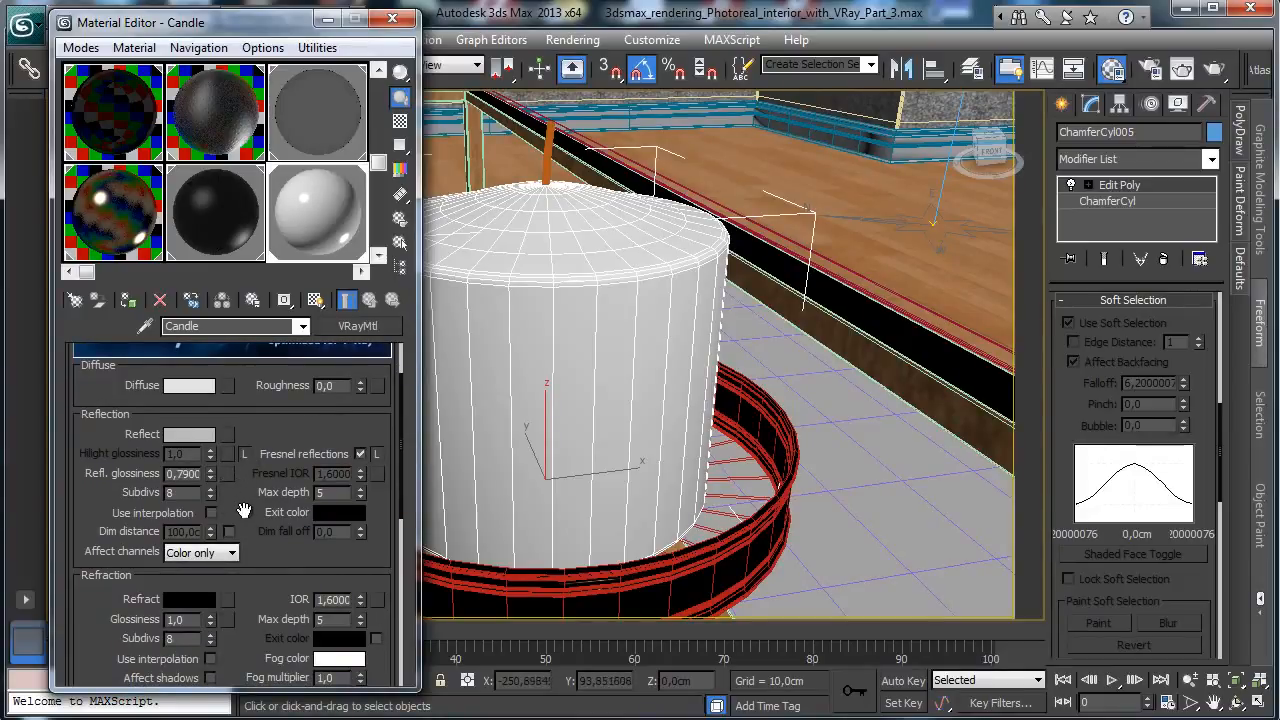
left_click_drag(220, 486, 224, 463)
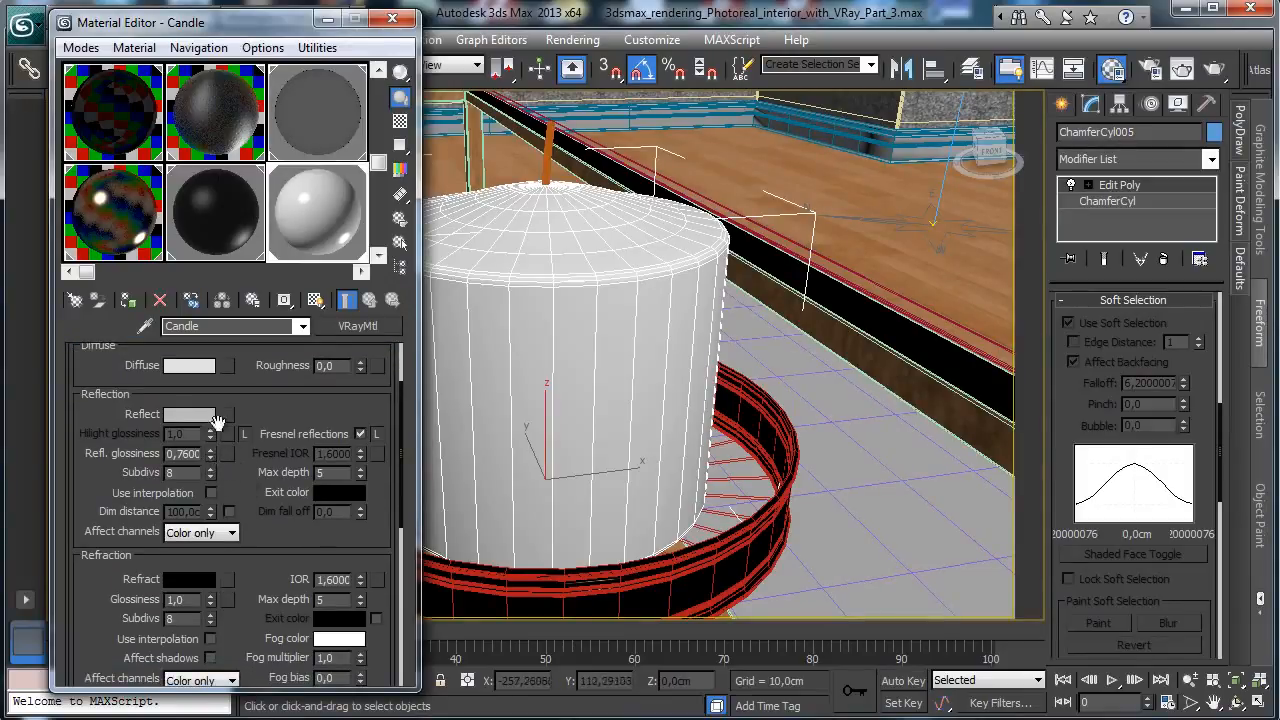
Set the Candle material's refraction colour to grey value 67 and its refraction glossiness to 0.4
scroll(330, 488, "down", 3)
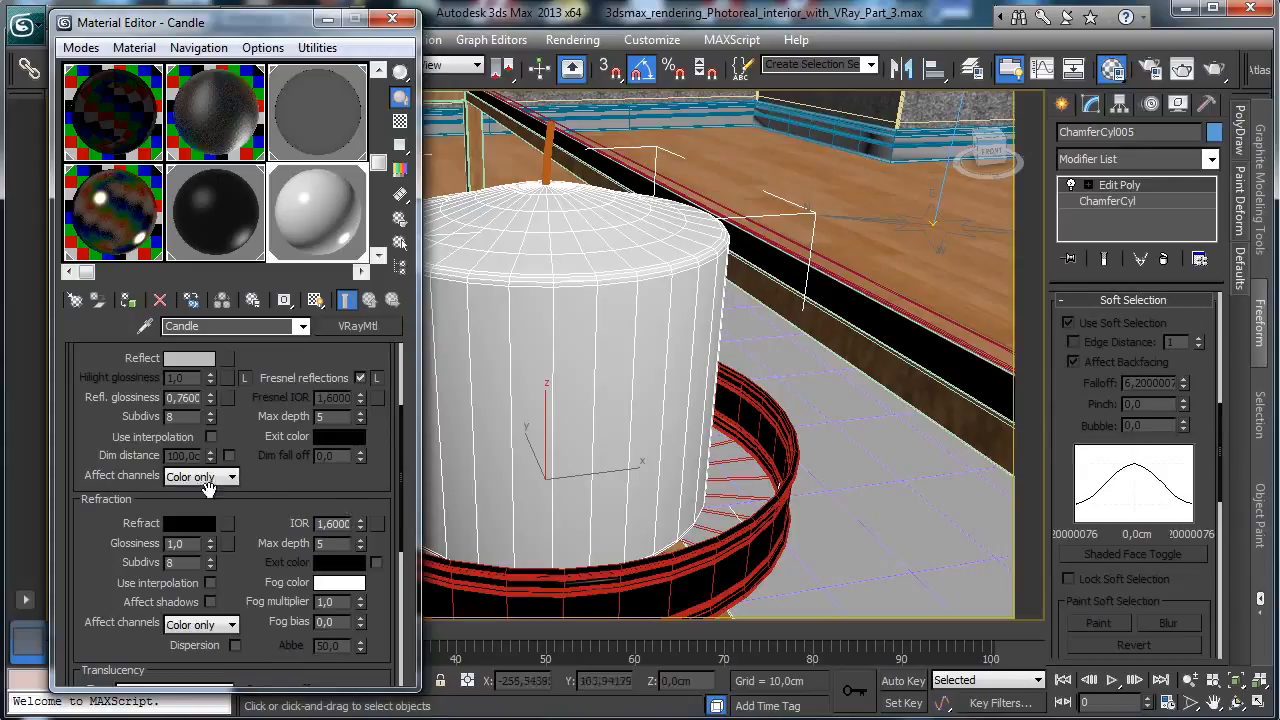
left_click(190, 526)
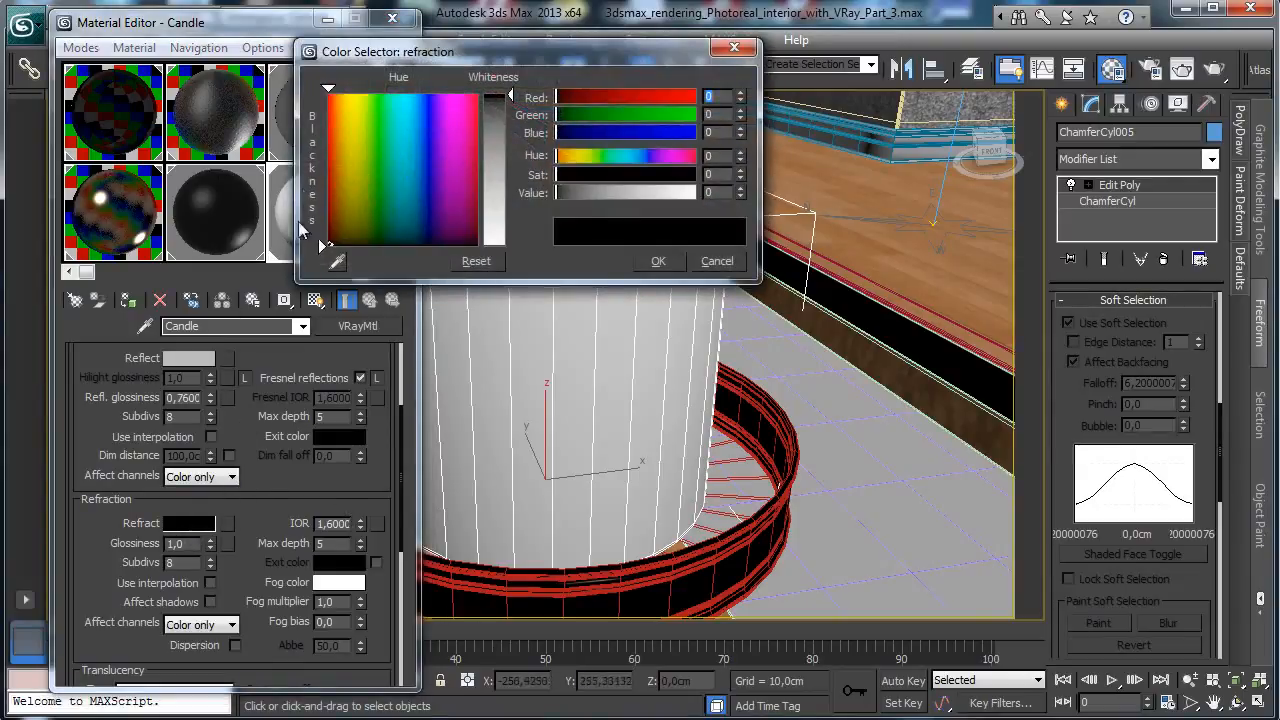
left_click(497, 152)
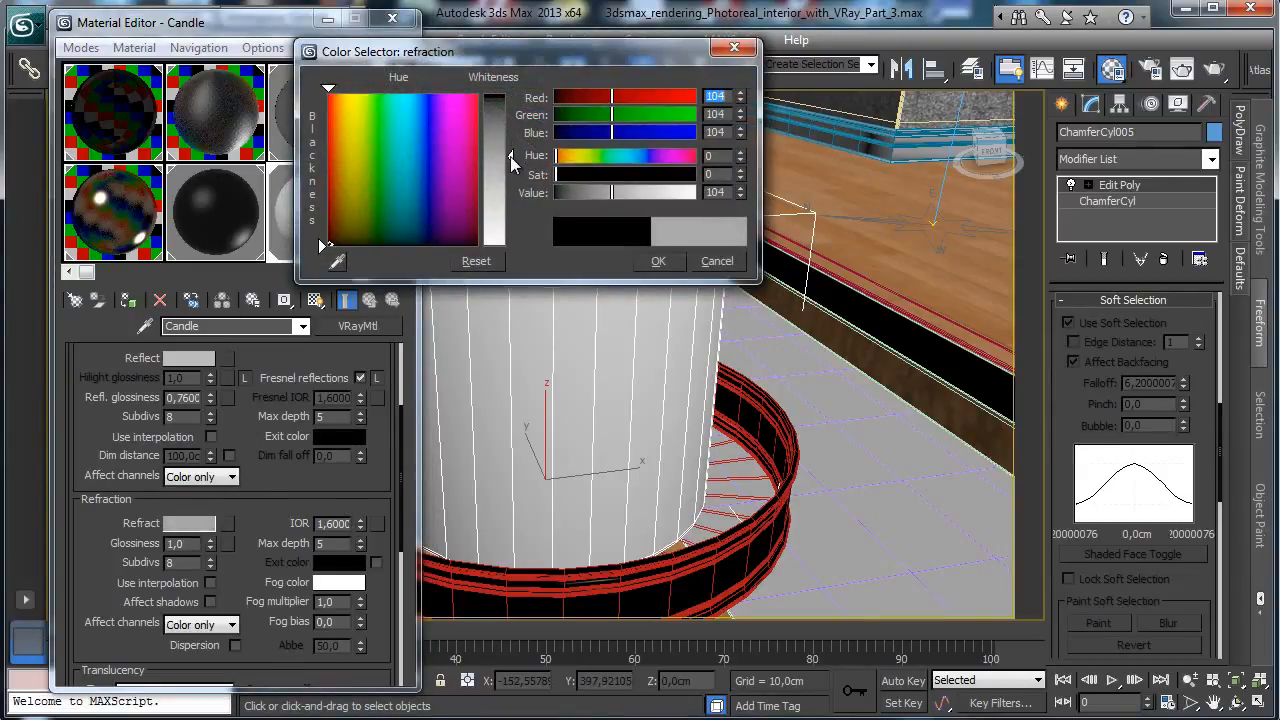
left_click_drag(511, 153, 520, 134)
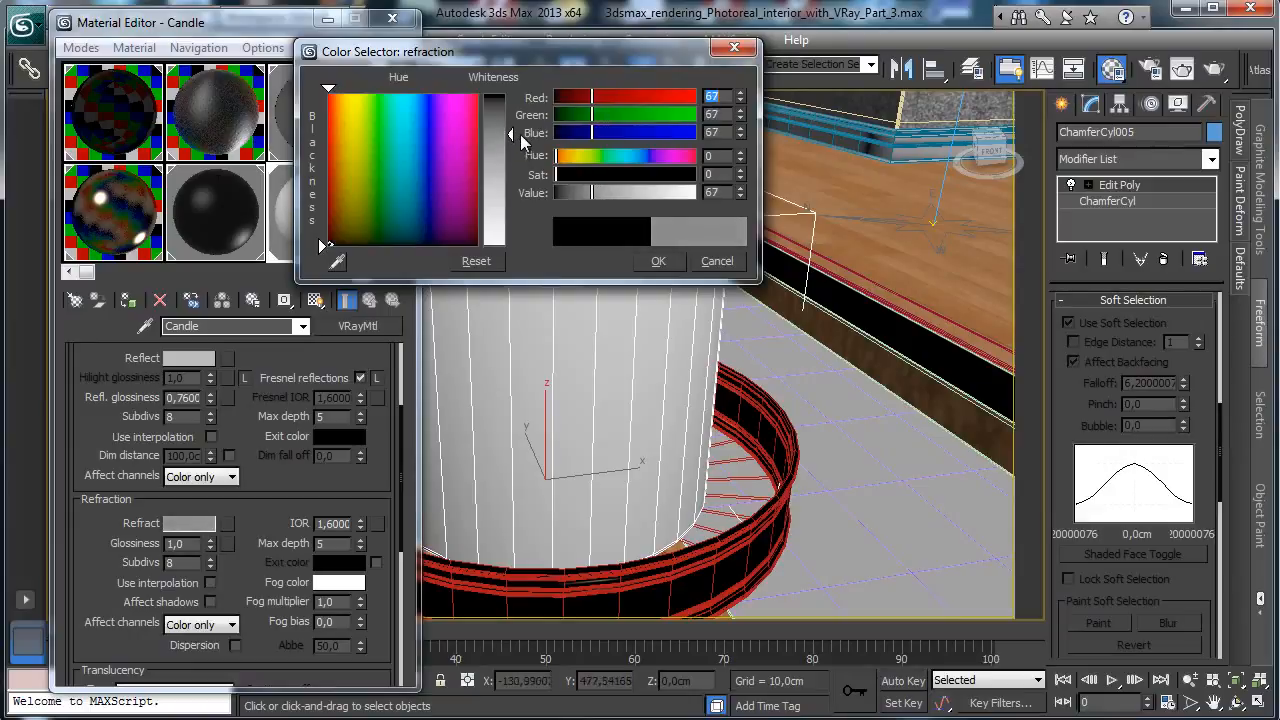
left_click(658, 261)
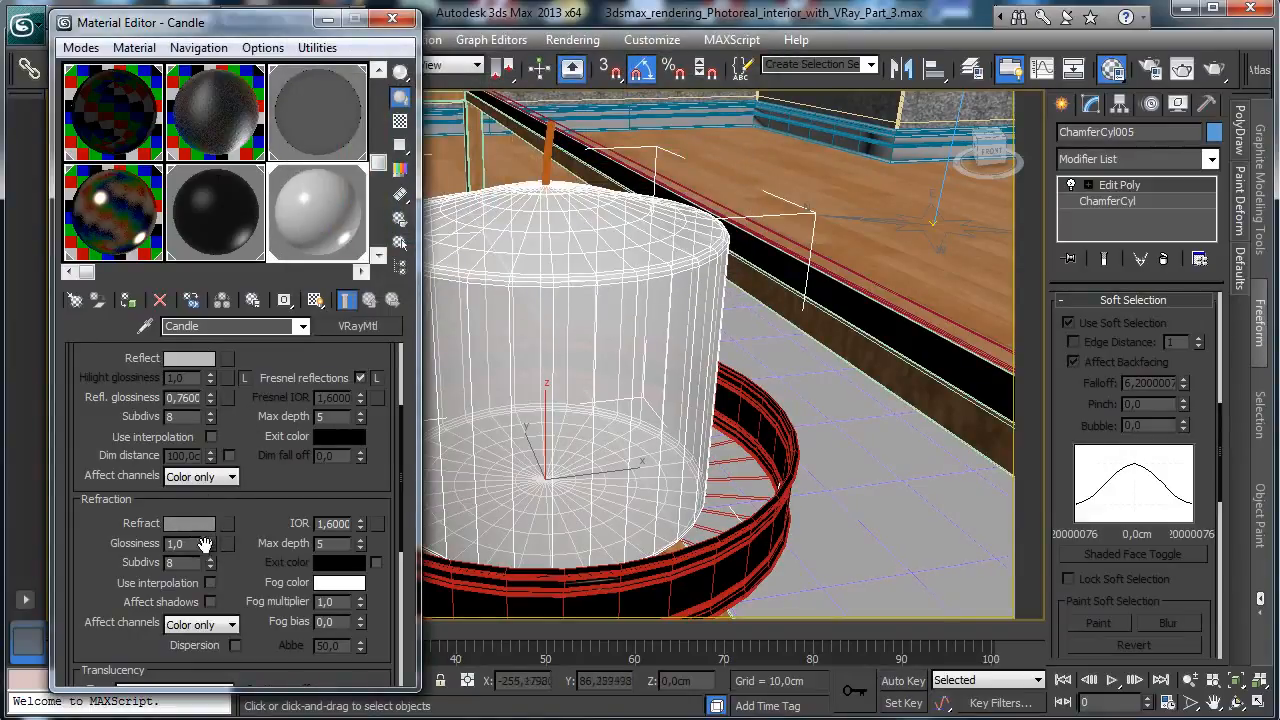
left_click_drag(209, 543, 209, 570)
left_click_drag(209, 546, 209, 543)
Set the Candle material's fog colour to a warm cream of RGB 228, 200, 156 and reduce the fog multiplier
left_click_drag(278, 548, 268, 438)
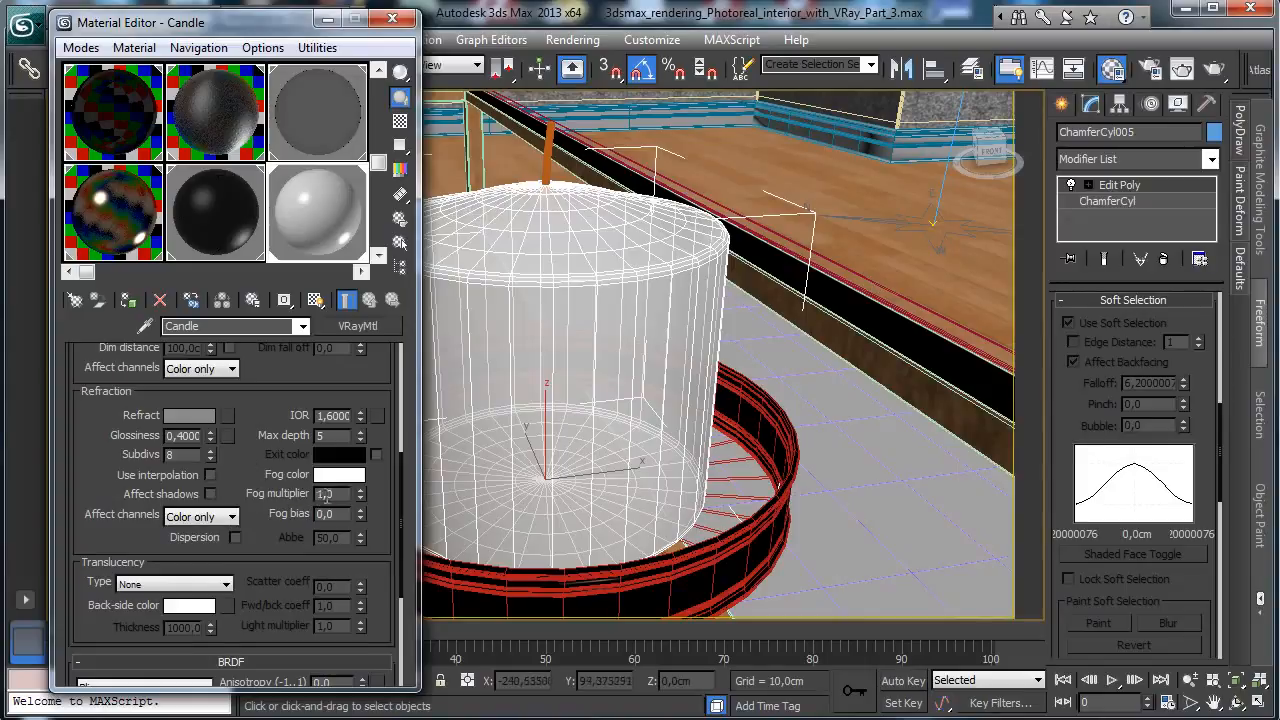
left_click(338, 476)
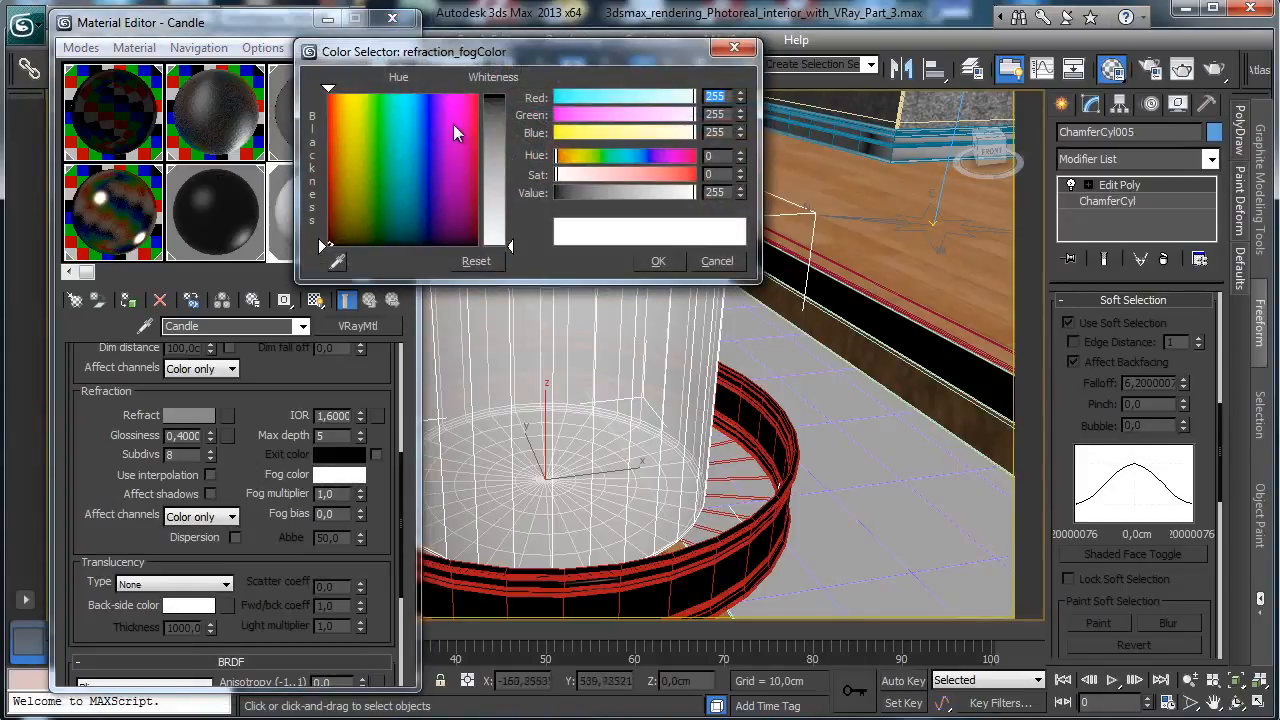
left_click(343, 135)
left_click(510, 189)
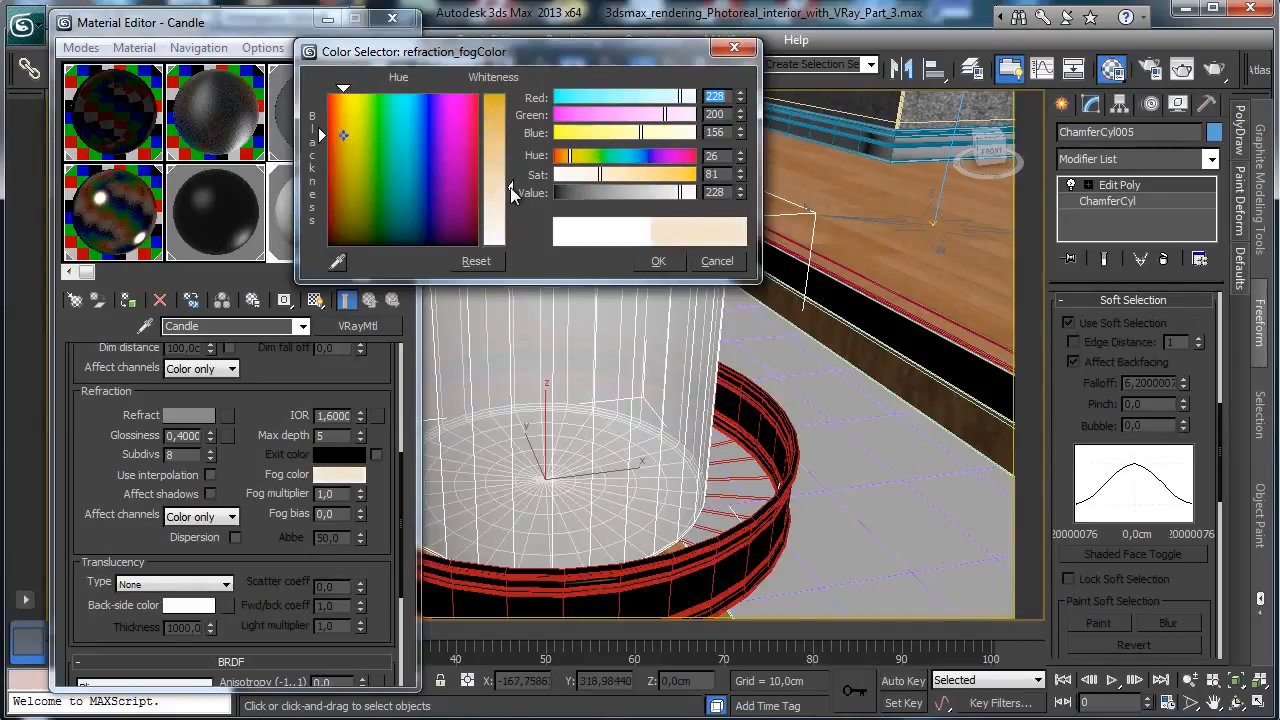
left_click(656, 261)
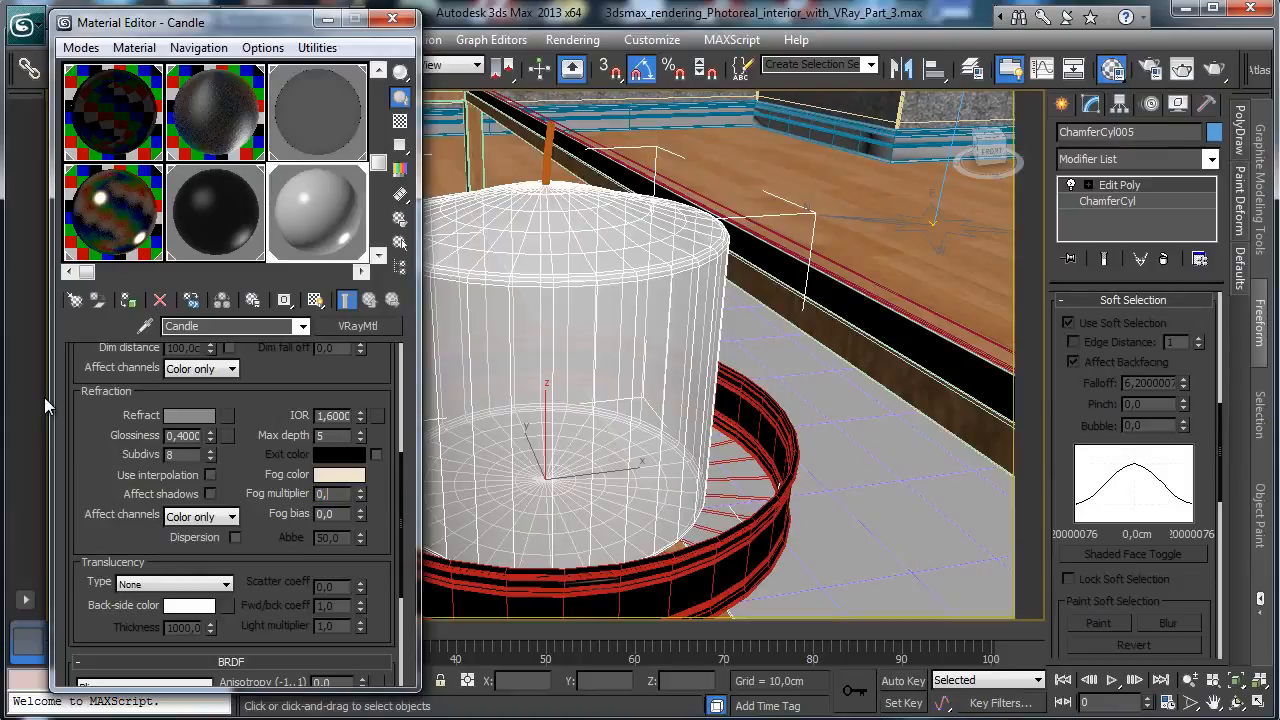
Switch the viewport to VRayPhysicalCamera002 and render only a region around the candle and the table corner
left_click_drag(282, 24, 247, 325)
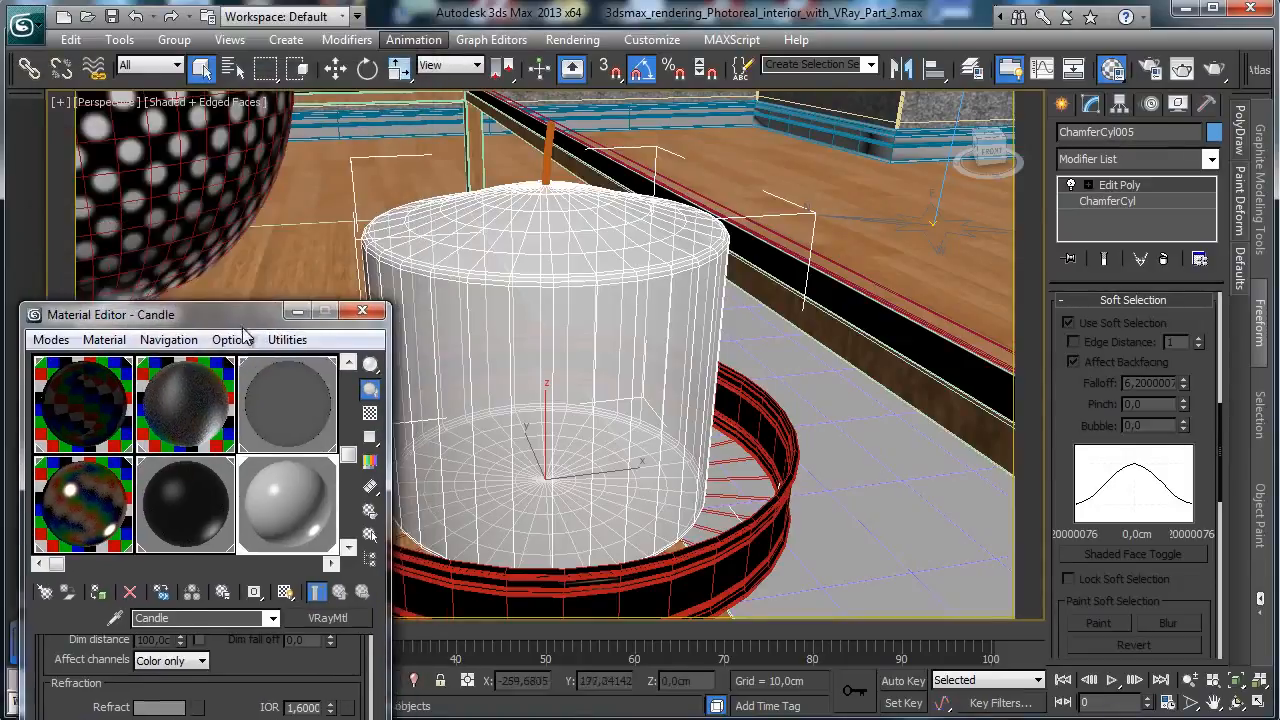
left_click(110, 102)
mouse_move(195, 127)
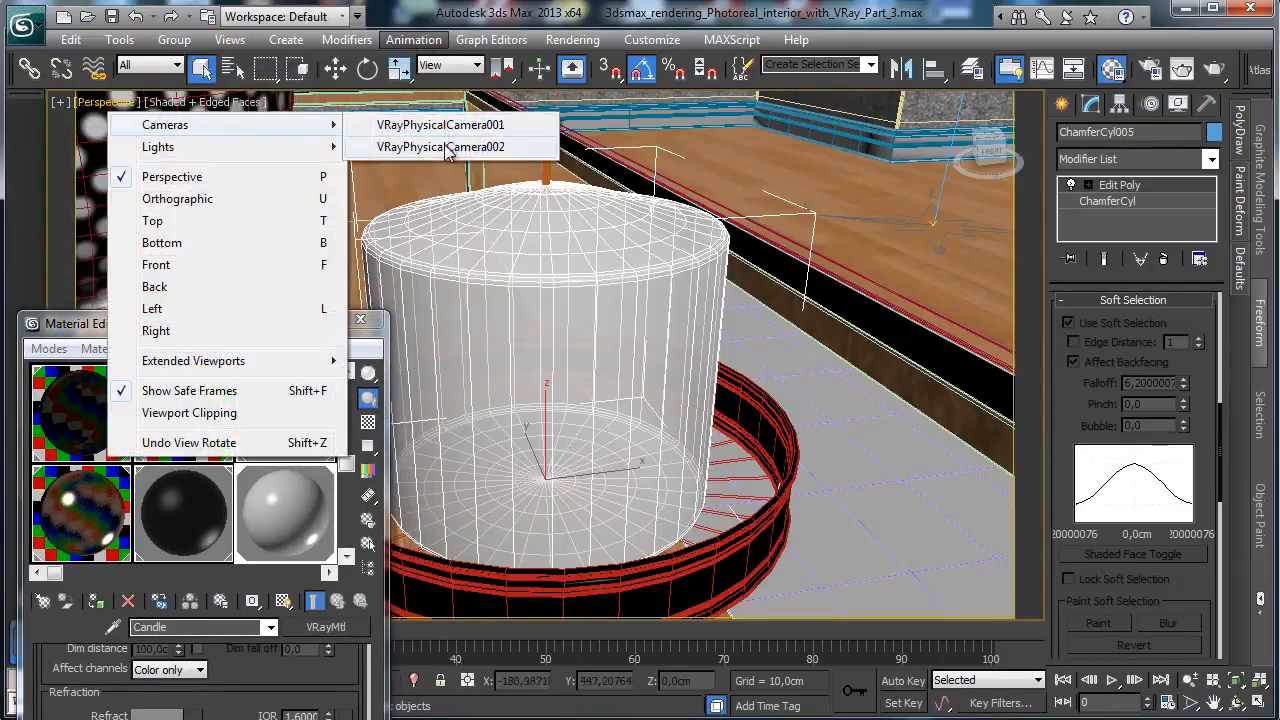
left_click(450, 148)
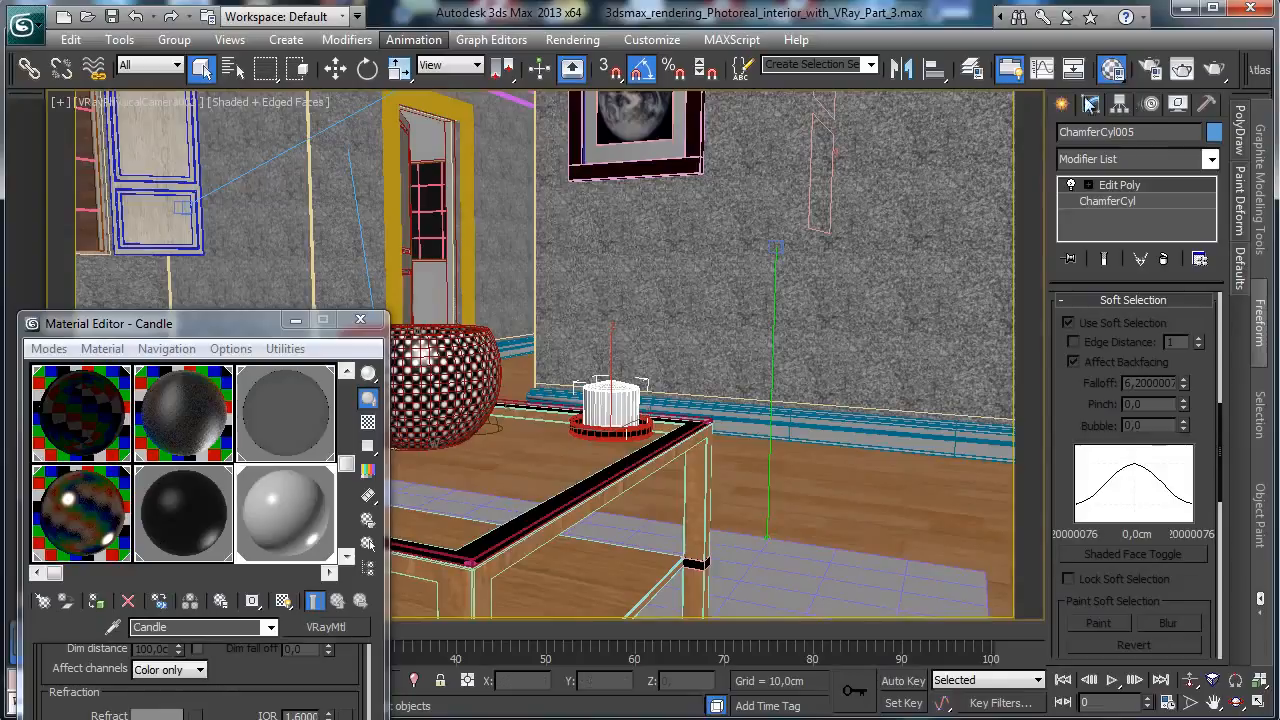
left_click(1182, 68)
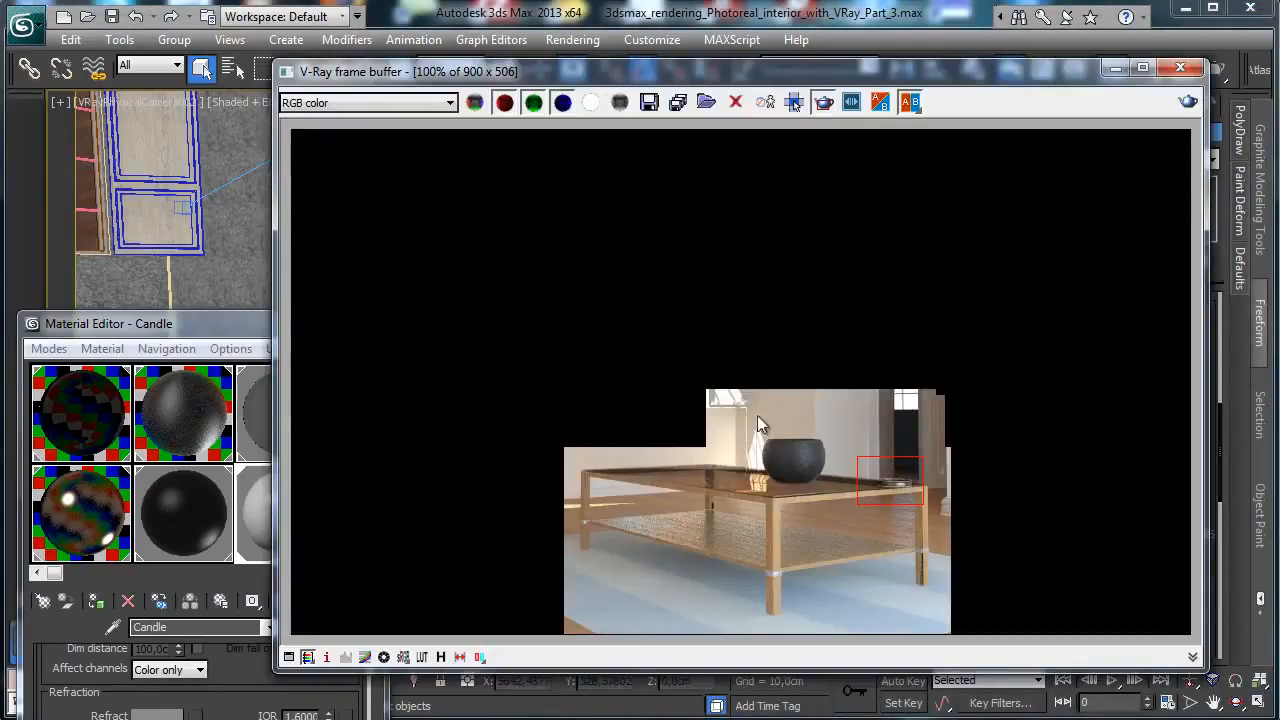
left_click_drag(689, 366, 967, 557)
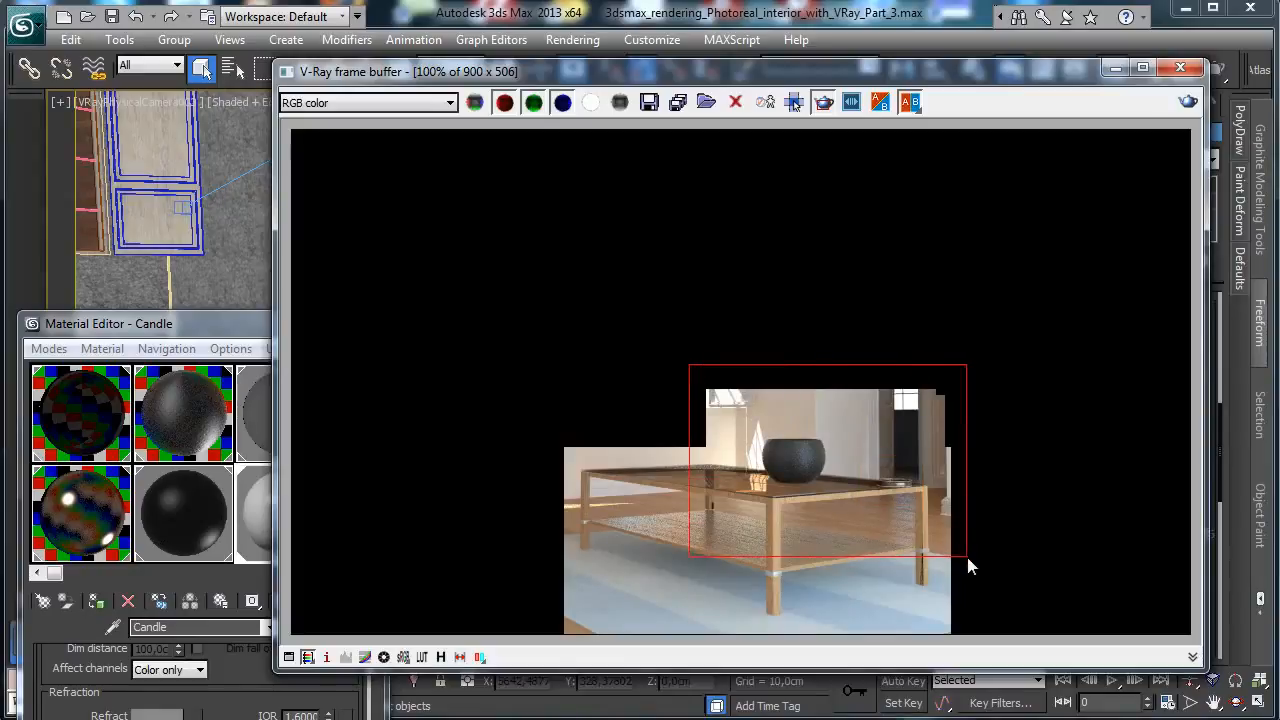
left_click(1188, 101)
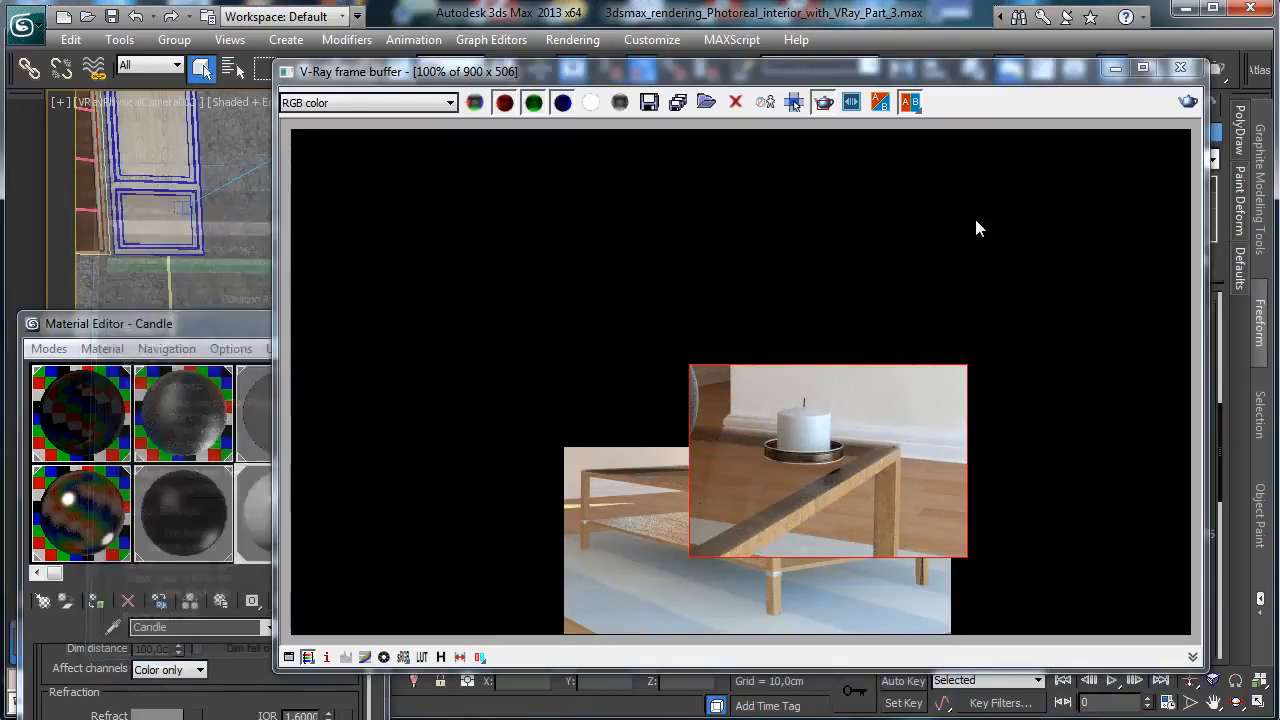
Set the Candle material's translucency to Hard (wax) model with a peach back-side colour of RGB 226, 189, 149
left_click_drag(230, 330, 282, 85)
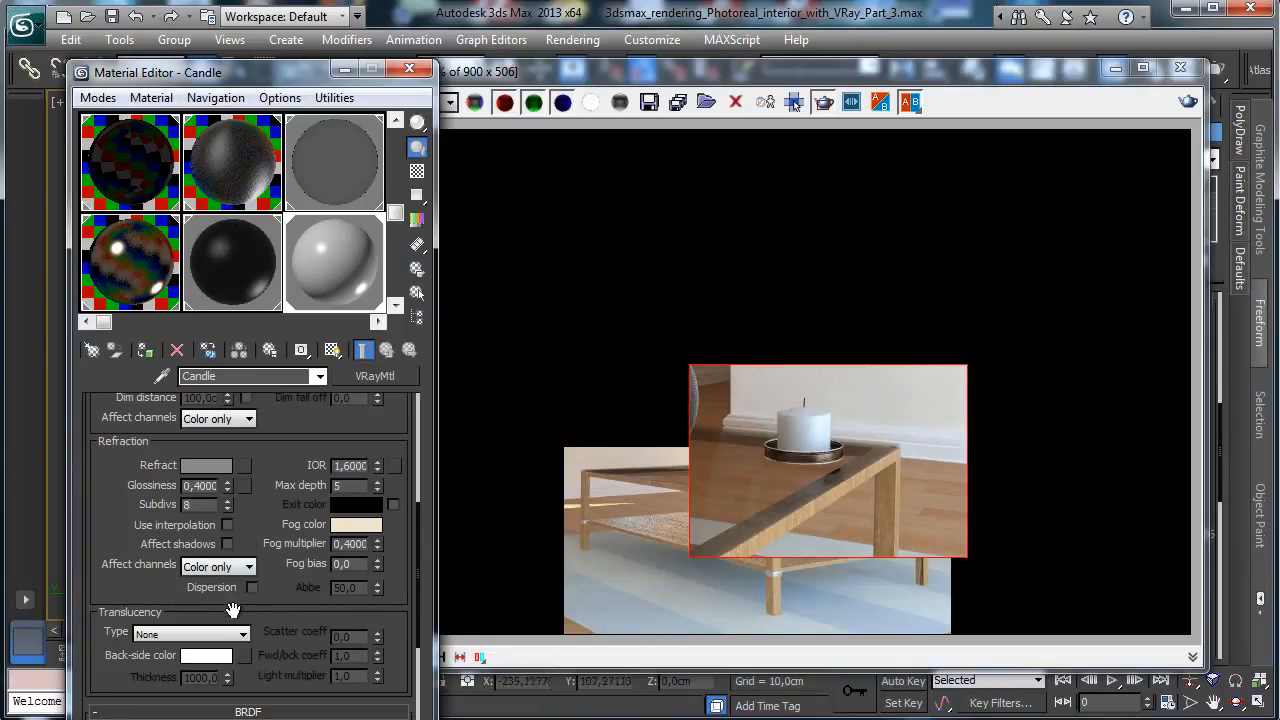
left_click_drag(283, 80, 266, 40)
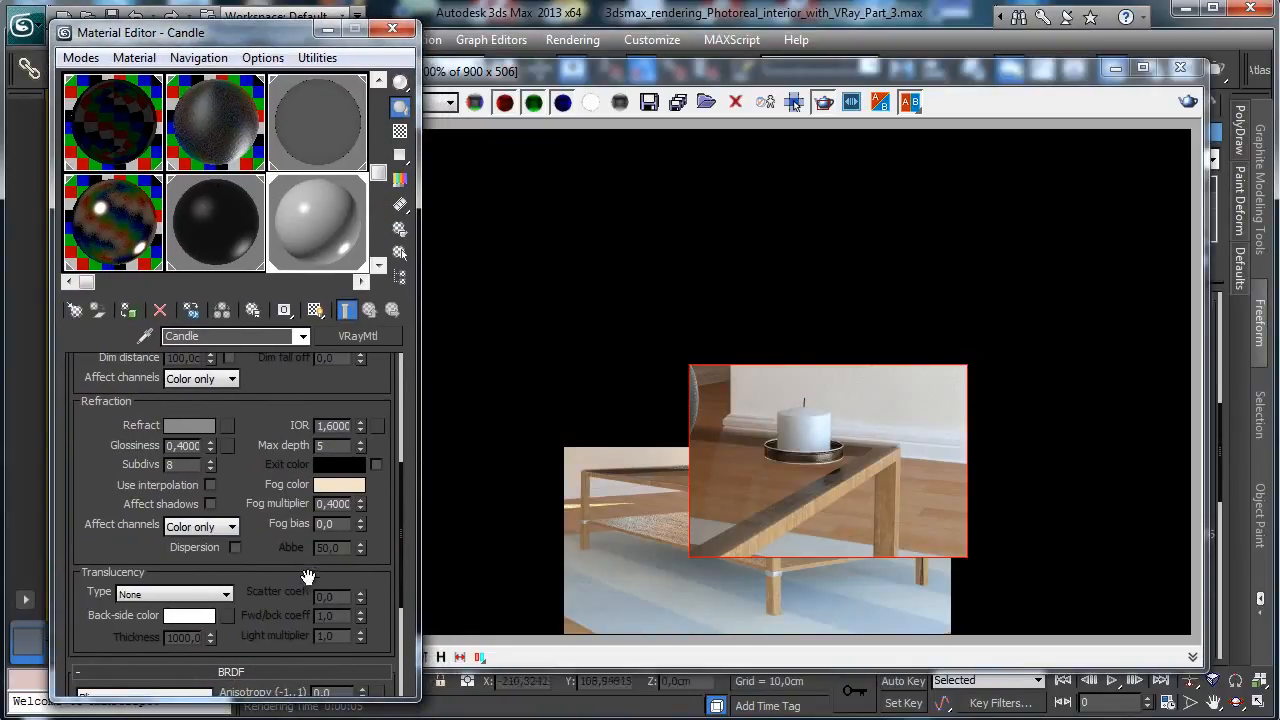
left_click(166, 597)
left_click(174, 623)
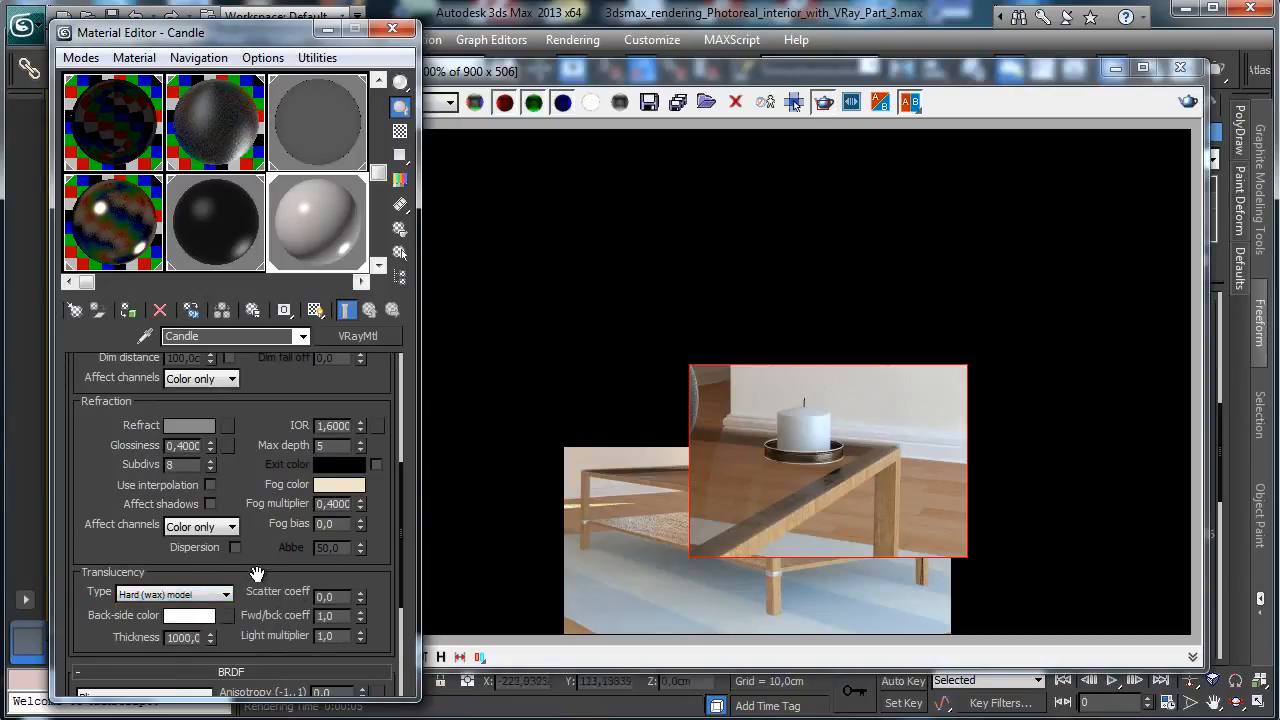
left_click_drag(263, 578, 326, 492)
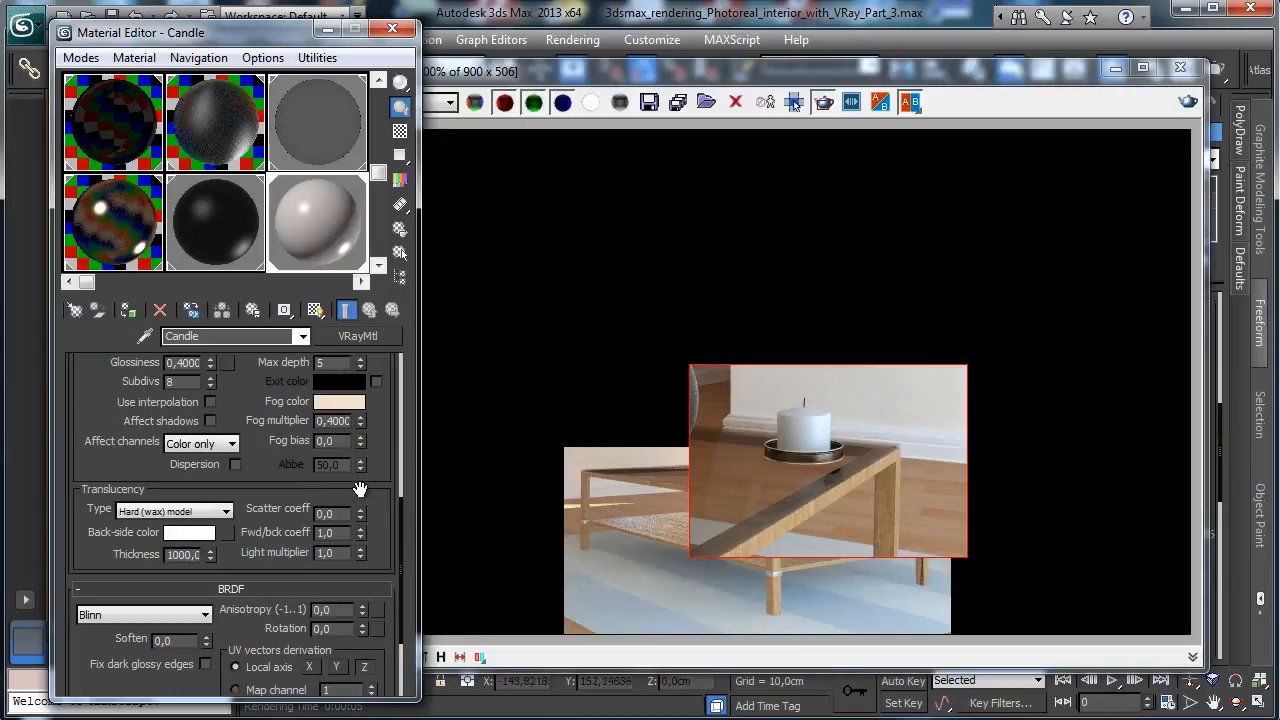
left_click(190, 532)
left_click(340, 130)
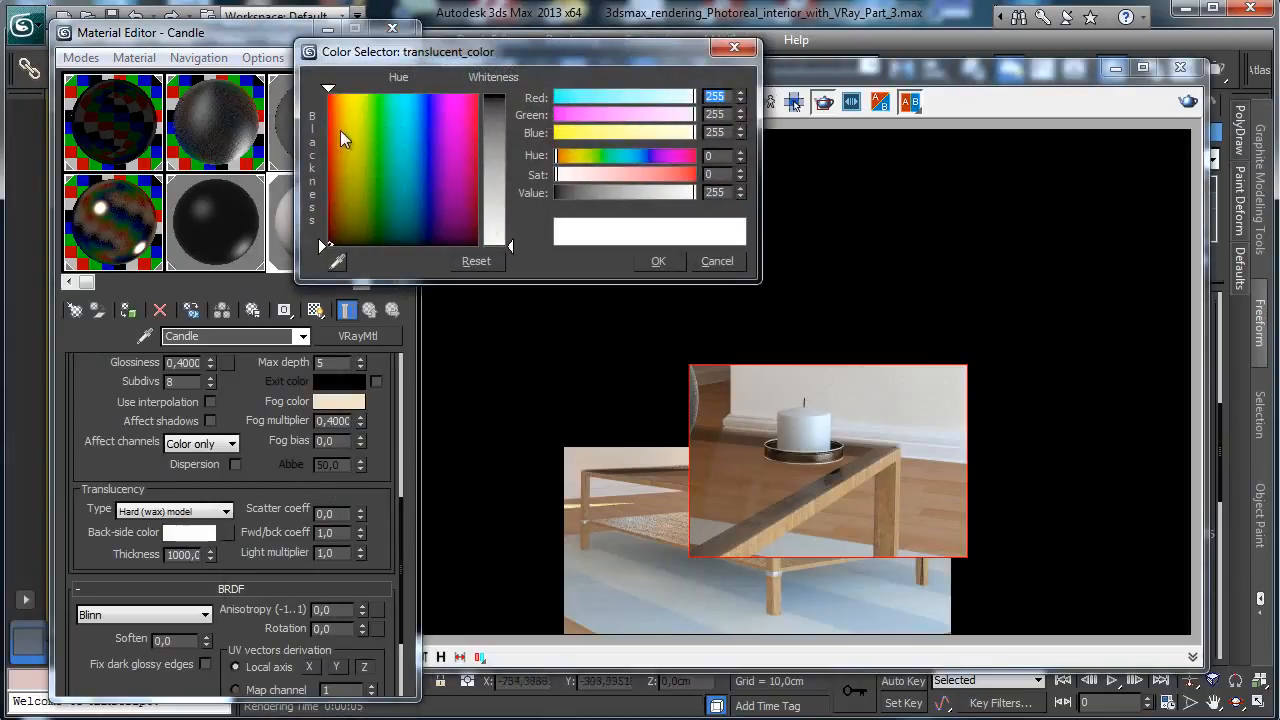
left_click_drag(498, 128, 507, 183)
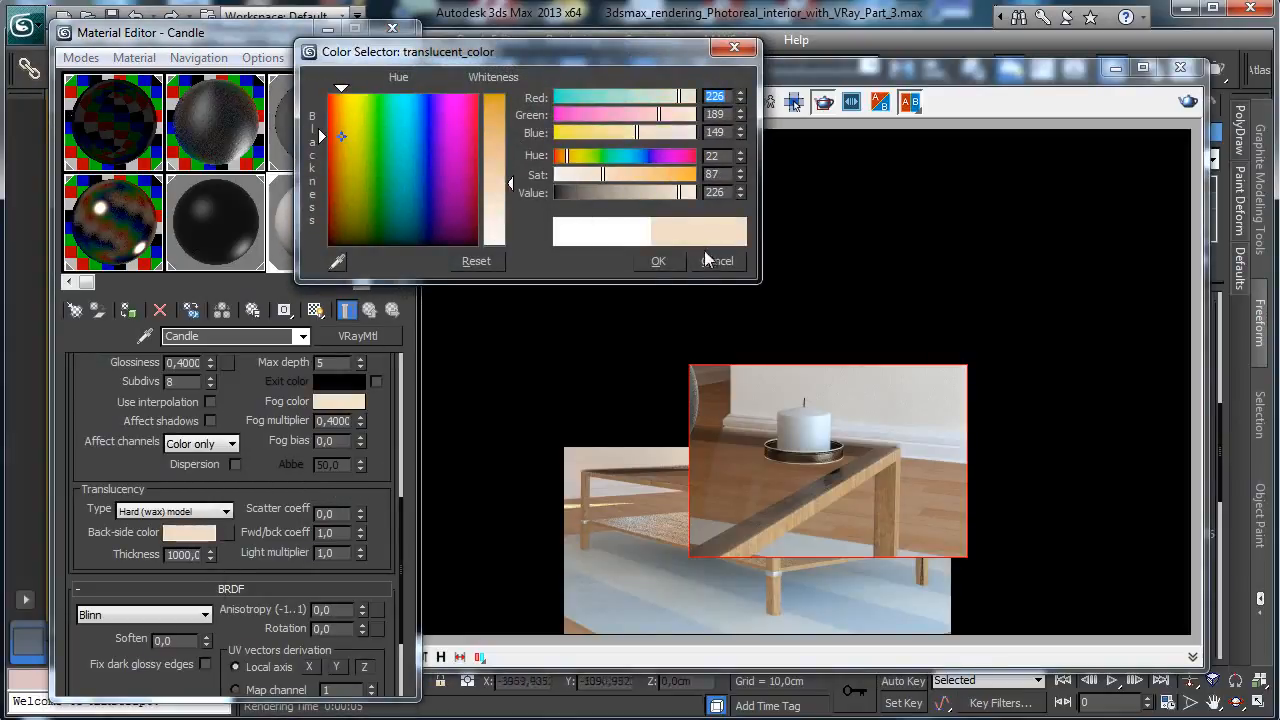
left_click(665, 261)
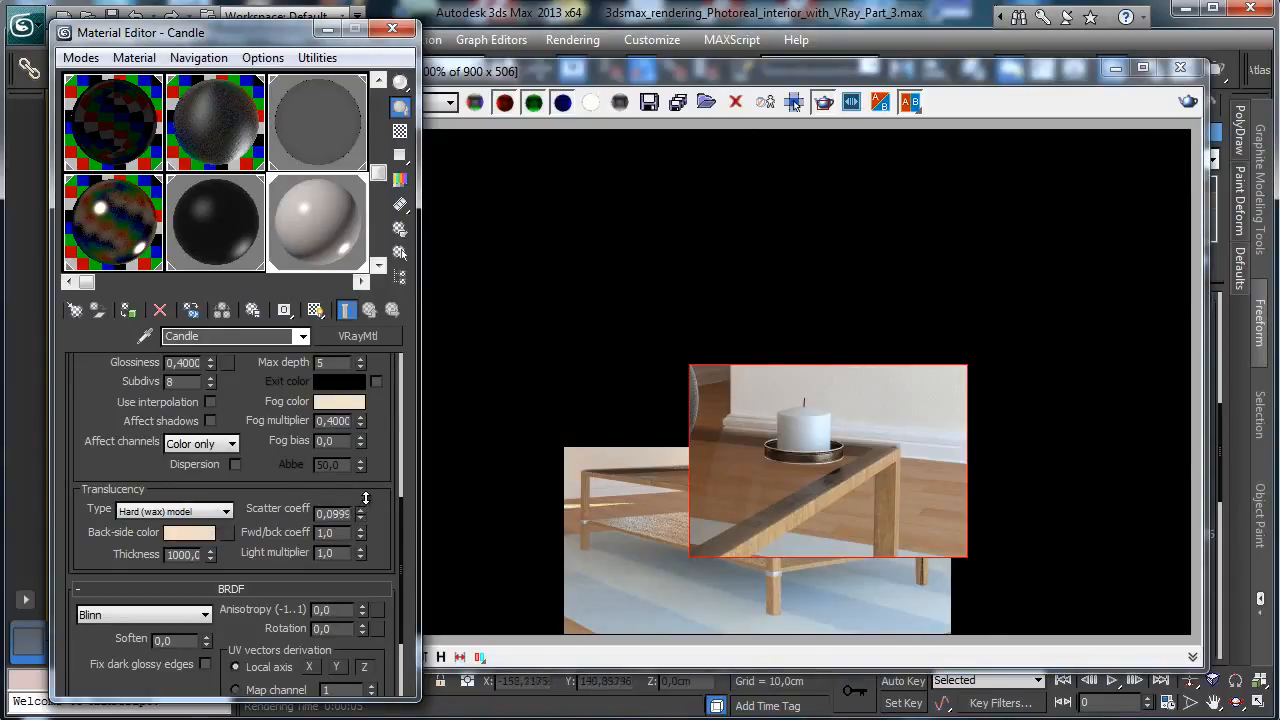
Set the Candle material's scatter coefficient to about 0.71 and forward/back coefficient to 0.75, and re-render the candle region
left_click_drag(379, 478, 383, 464)
left_click_drag(361, 536, 361, 552)
left_click(1188, 101)
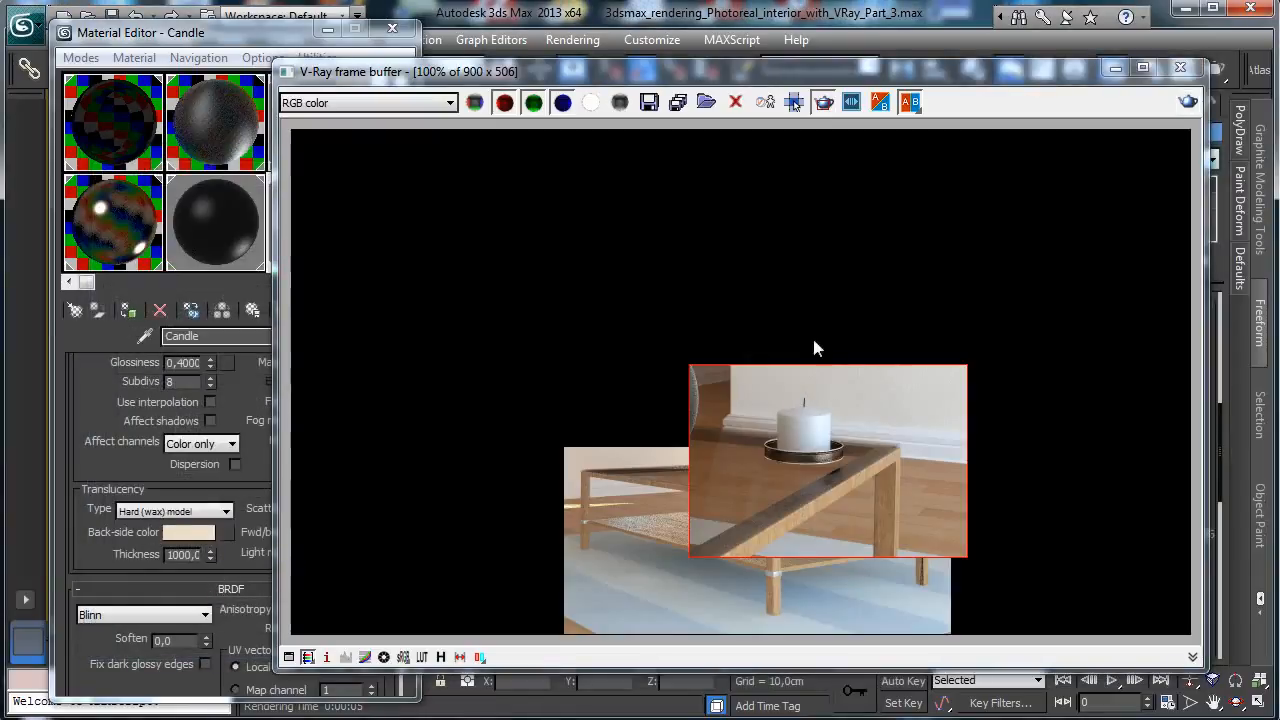
Set the Candle material's translucency light multiplier to 5 and re-render the candle region
left_click(240, 568)
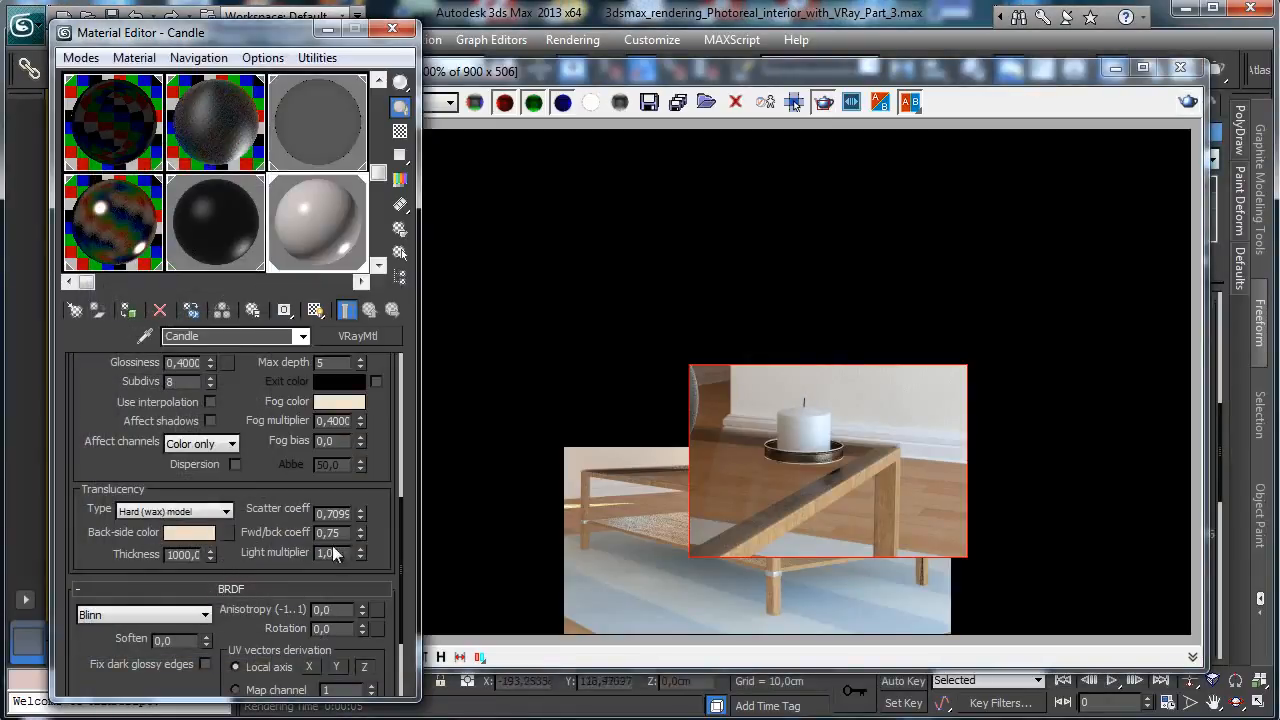
key("Return")
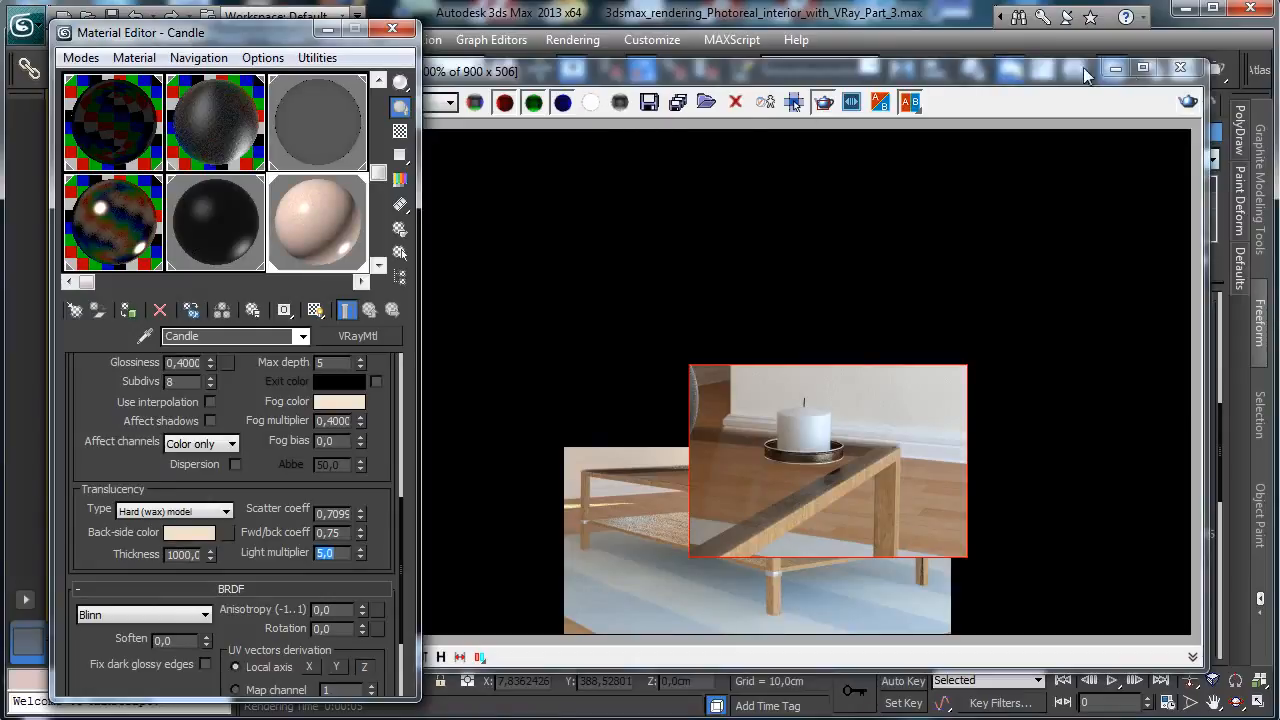
left_click(1188, 101)
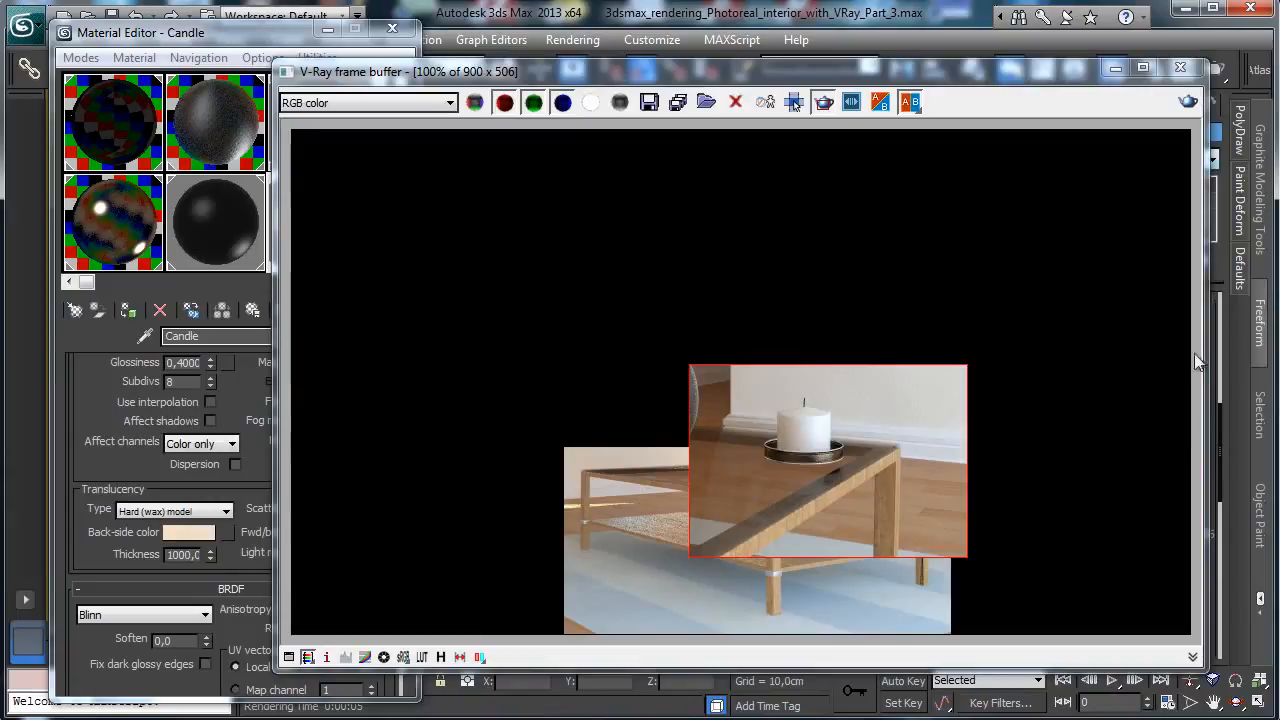
Group the candle body, its round holder and the wick under the name Candle 1
left_click(1114, 69)
key("m")
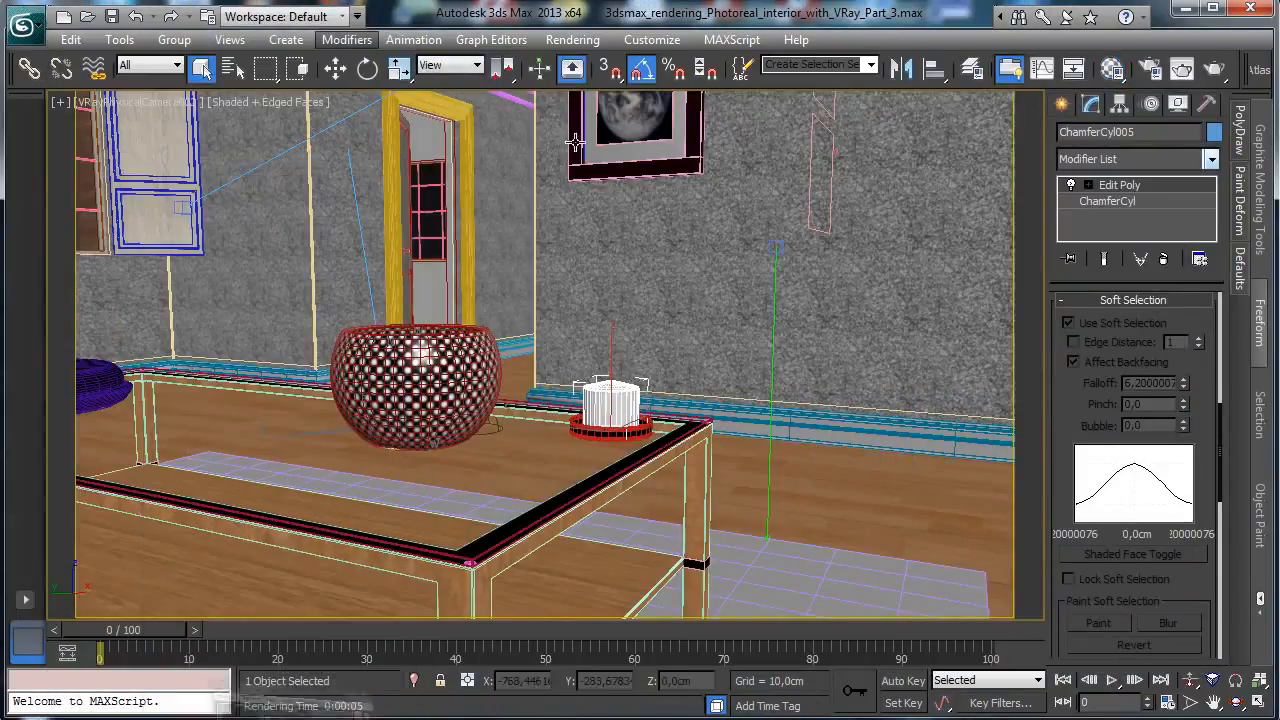
left_click(1260, 702)
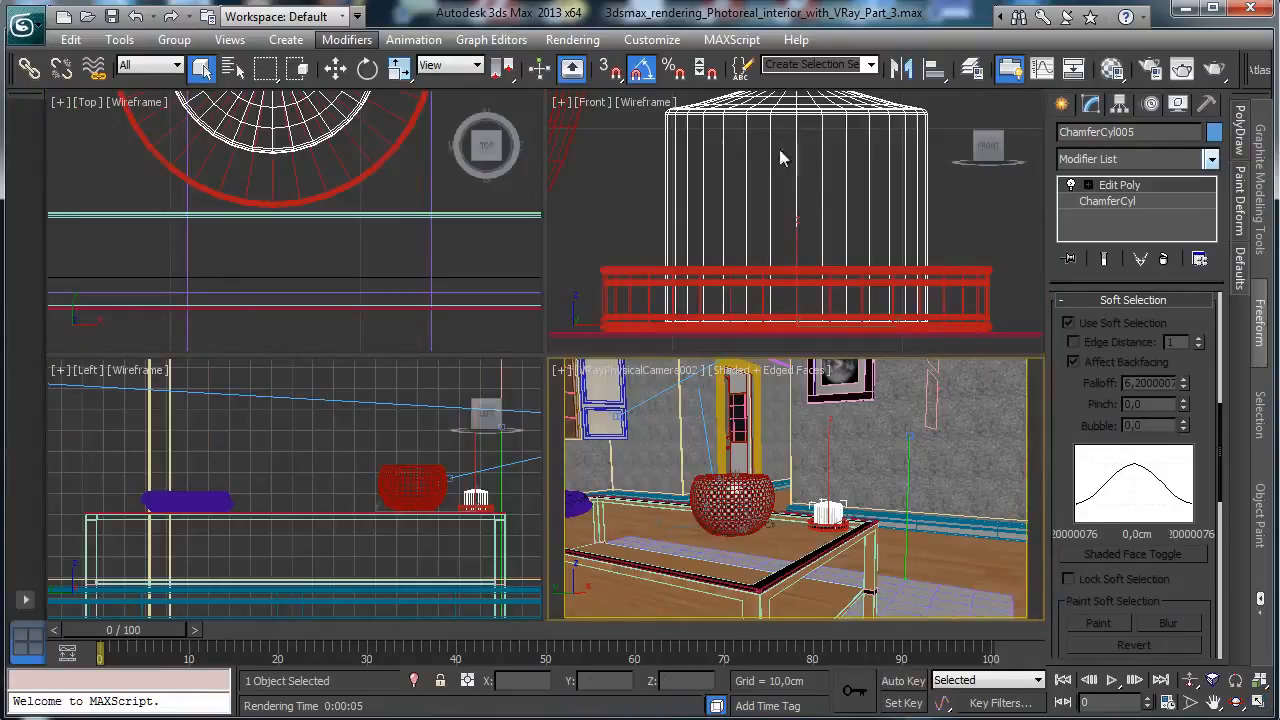
left_click(977, 270, "ctrl")
left_click(1213, 702)
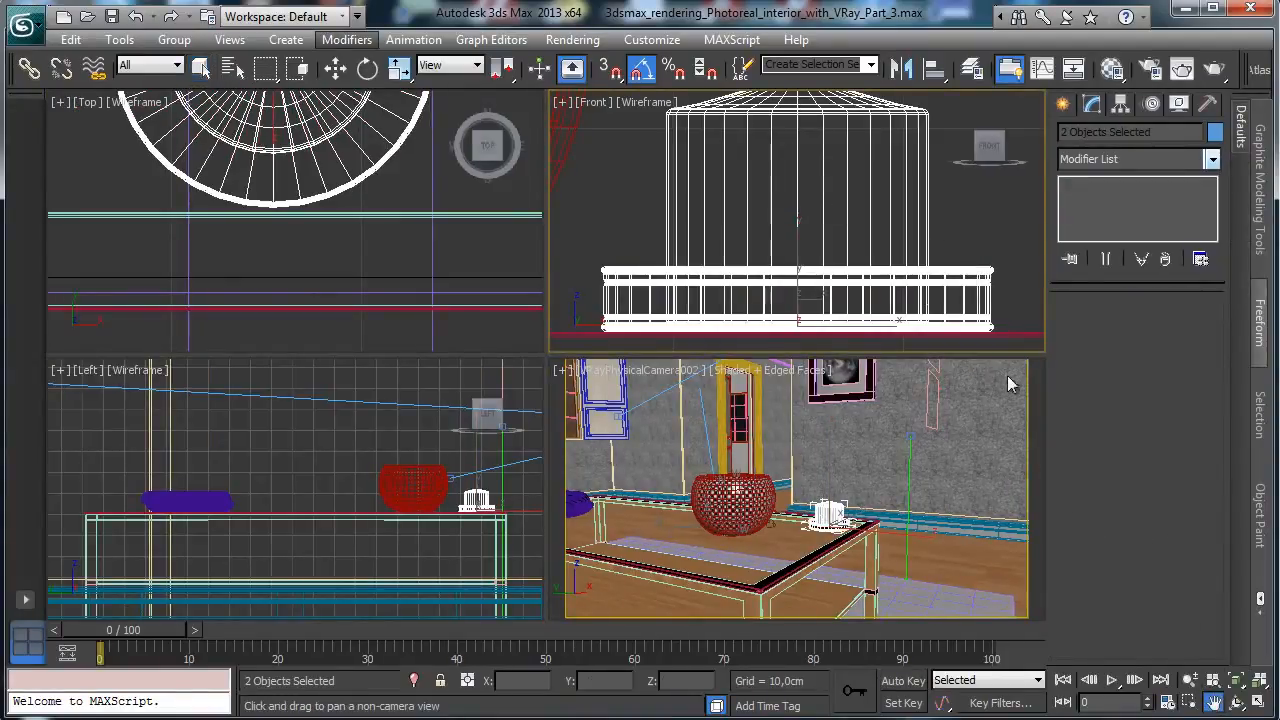
left_click_drag(830, 188, 797, 276)
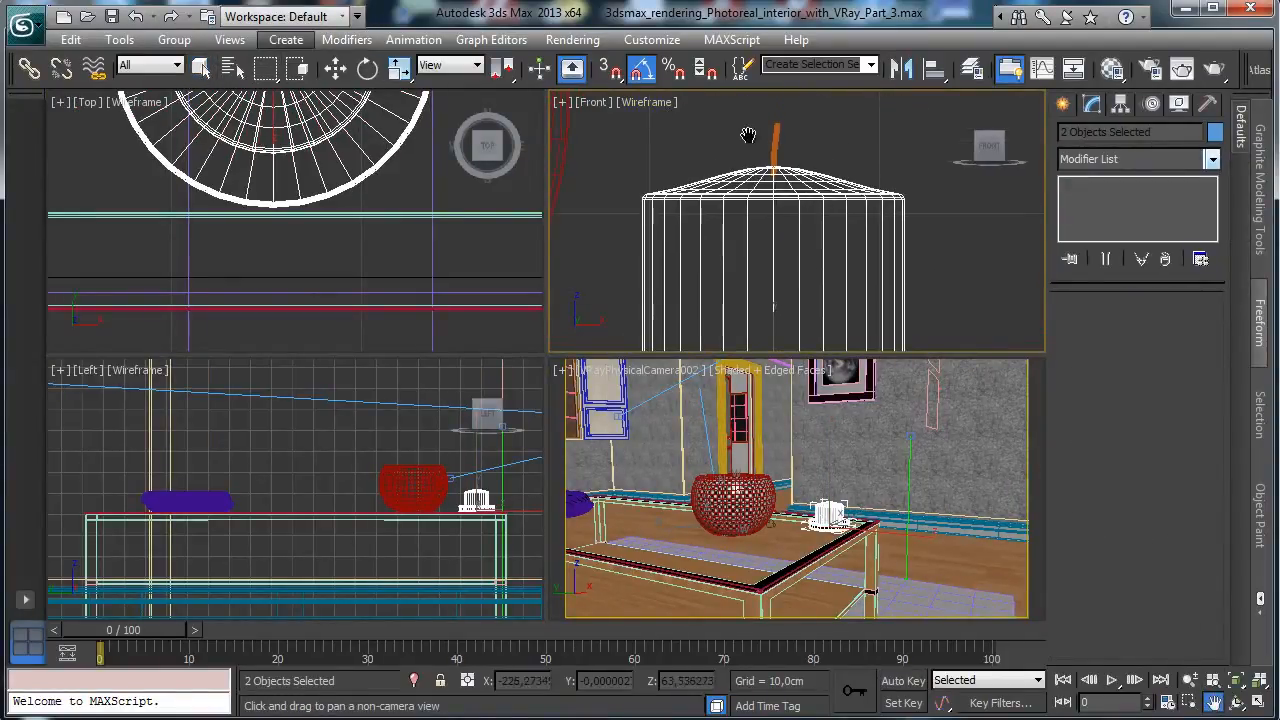
left_click(201, 67)
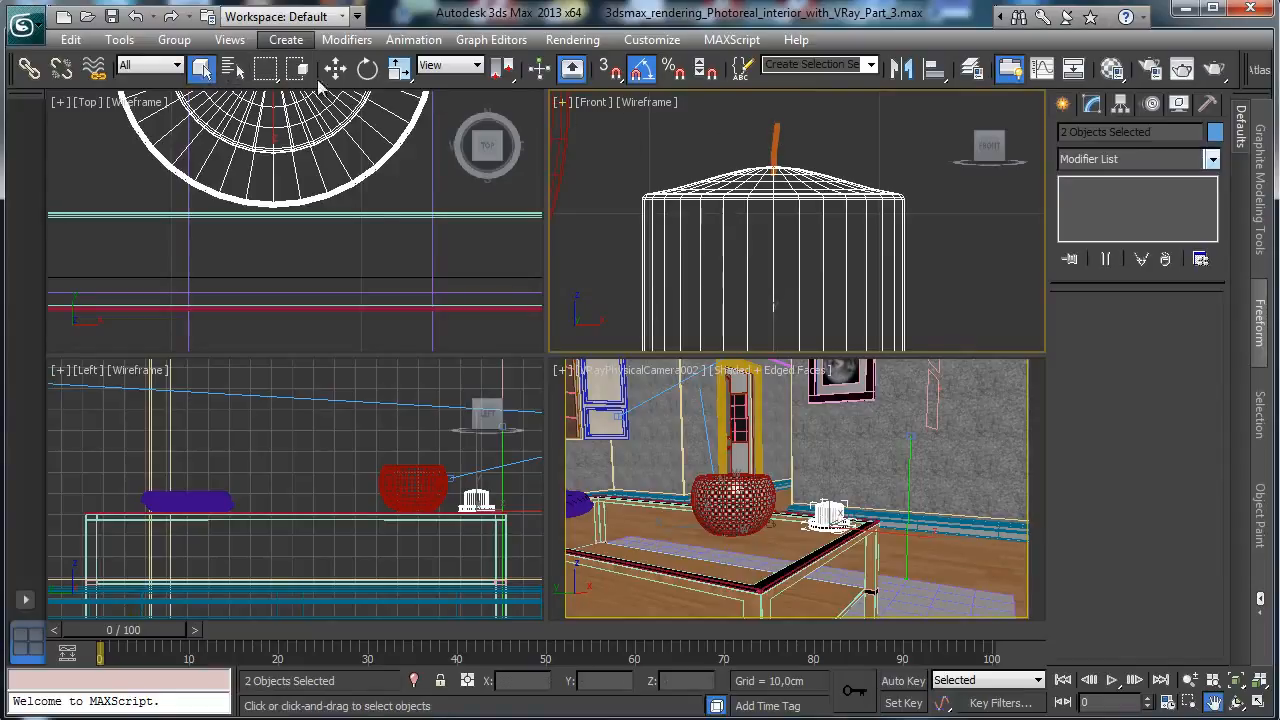
left_click(776, 138, "ctrl")
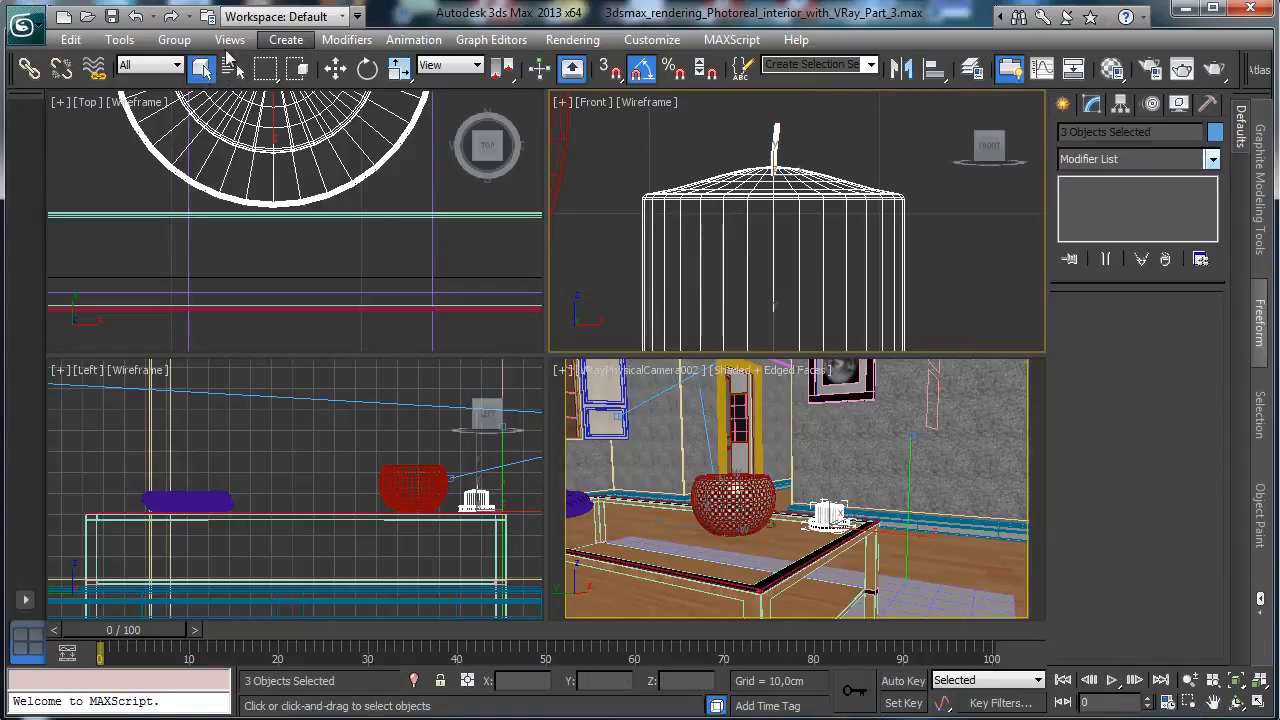
left_click(174, 39)
left_click(205, 62)
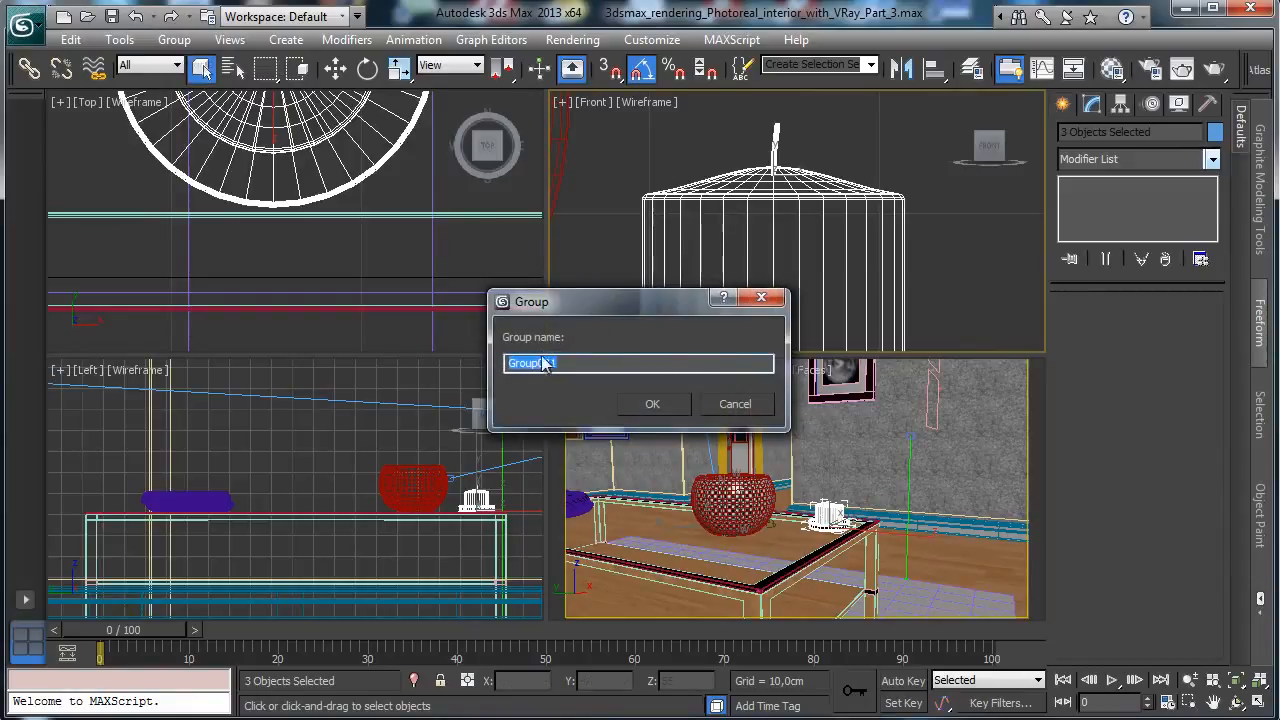
type("Candle 1")
key("Return")
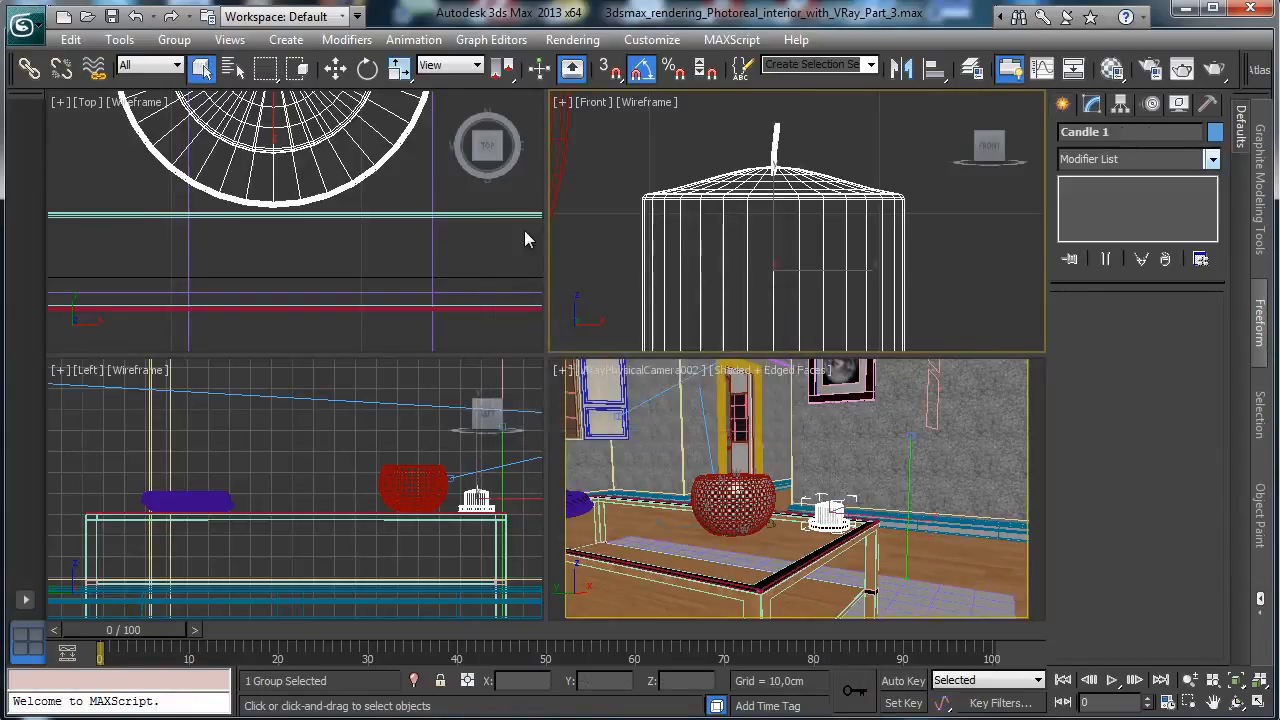
Move the Candle 1 group on the tabletop to about X -215.17, Y 16.29 in the Top view
left_click(313, 205)
left_click(1190, 681)
left_click_drag(300, 180, 302, 388)
left_click(341, 75)
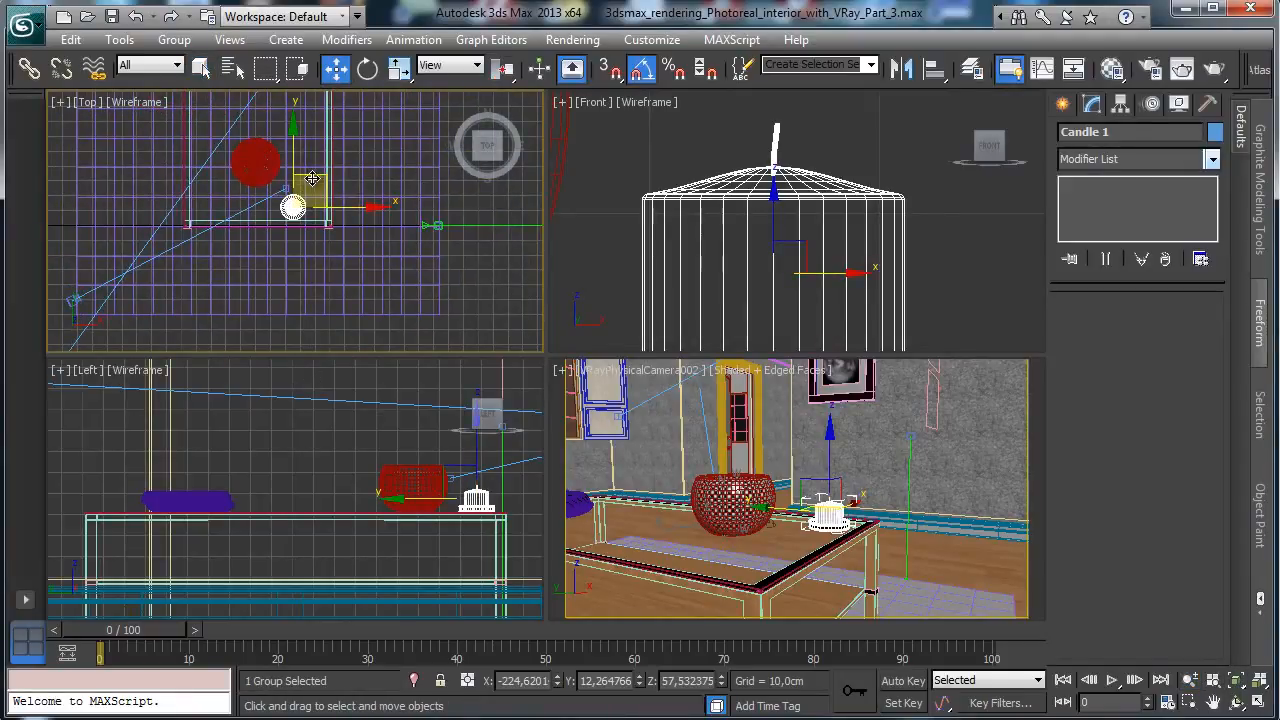
left_click_drag(313, 176, 328, 172)
right_click(782, 411)
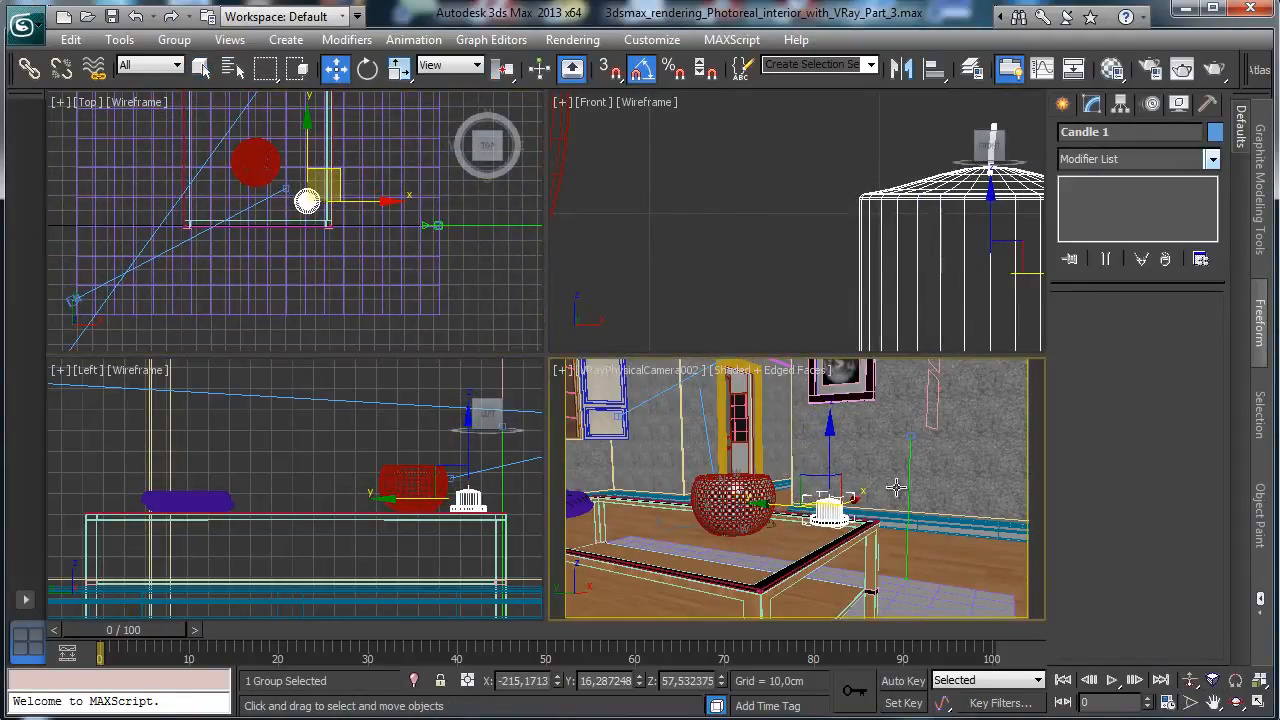
Clone Candle 1 as an independent copy named Candle 002 on the bowl's other side, at about X -278.49, Y 22.99
left_click(328, 170)
left_click(306, 199)
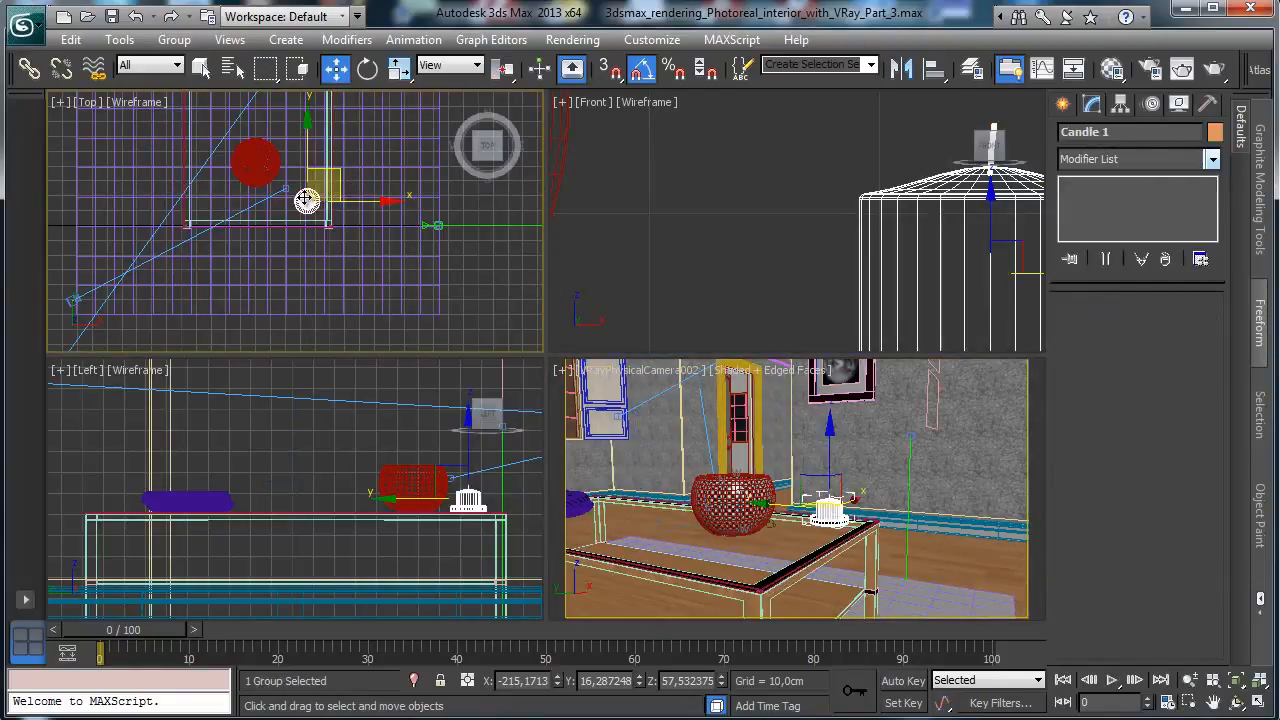
mouse_move(332, 180)
left_mouse_down()
mouse_move(285, 191)
mouse_move(240, 178)
mouse_move(244, 167)
left_mouse_up()
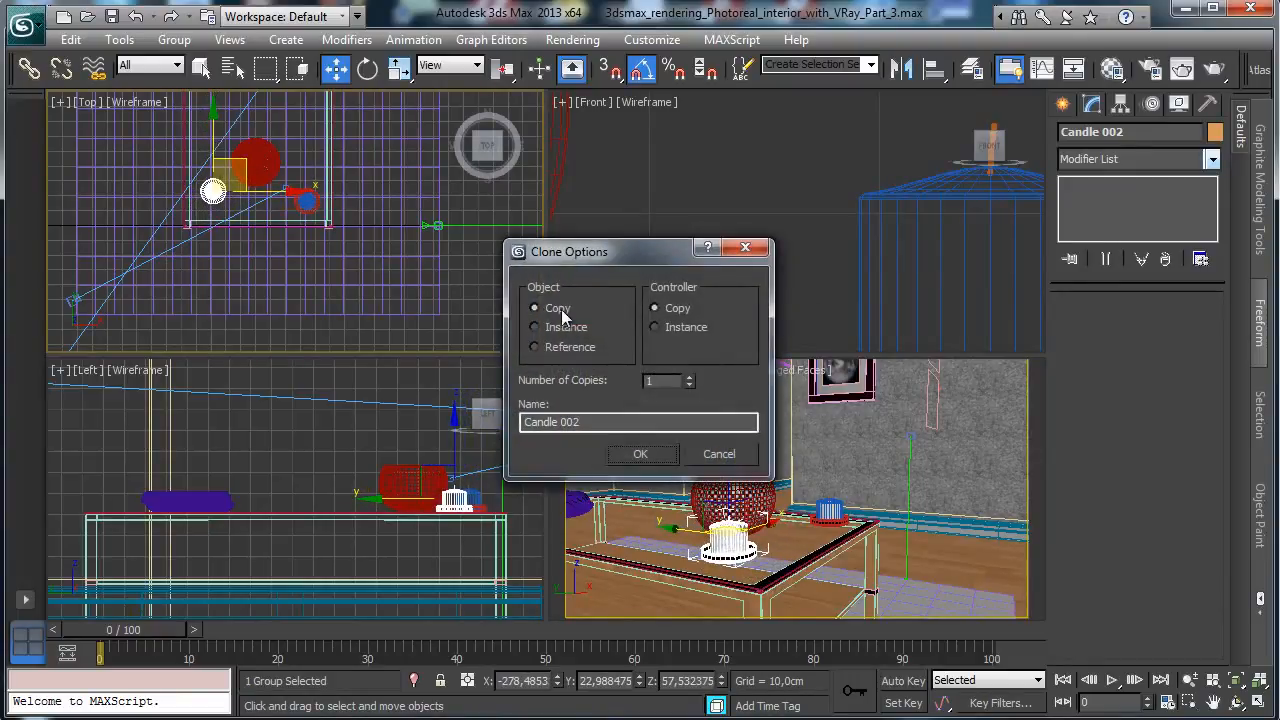
left_click(640, 453)
Open the Candle 002 group and select its candle body in an enlarged Perspective view framed closely on it
left_click(180, 42)
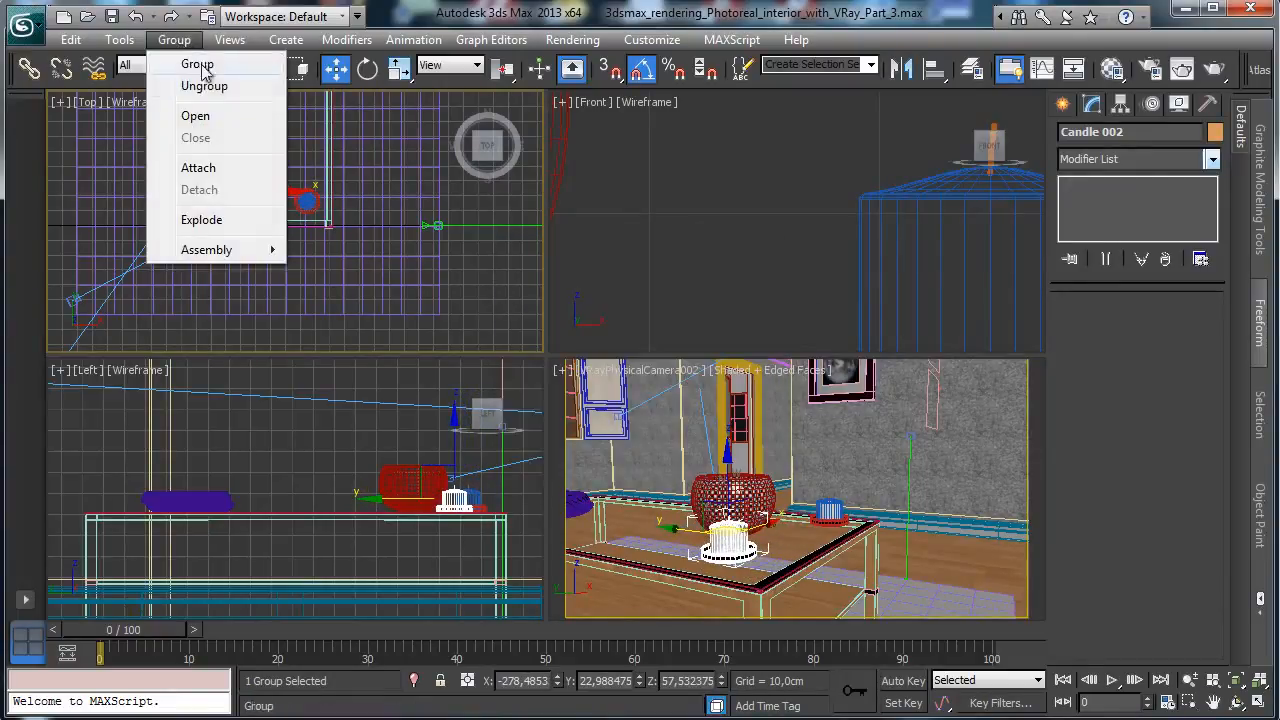
left_click(204, 115)
left_click(945, 573)
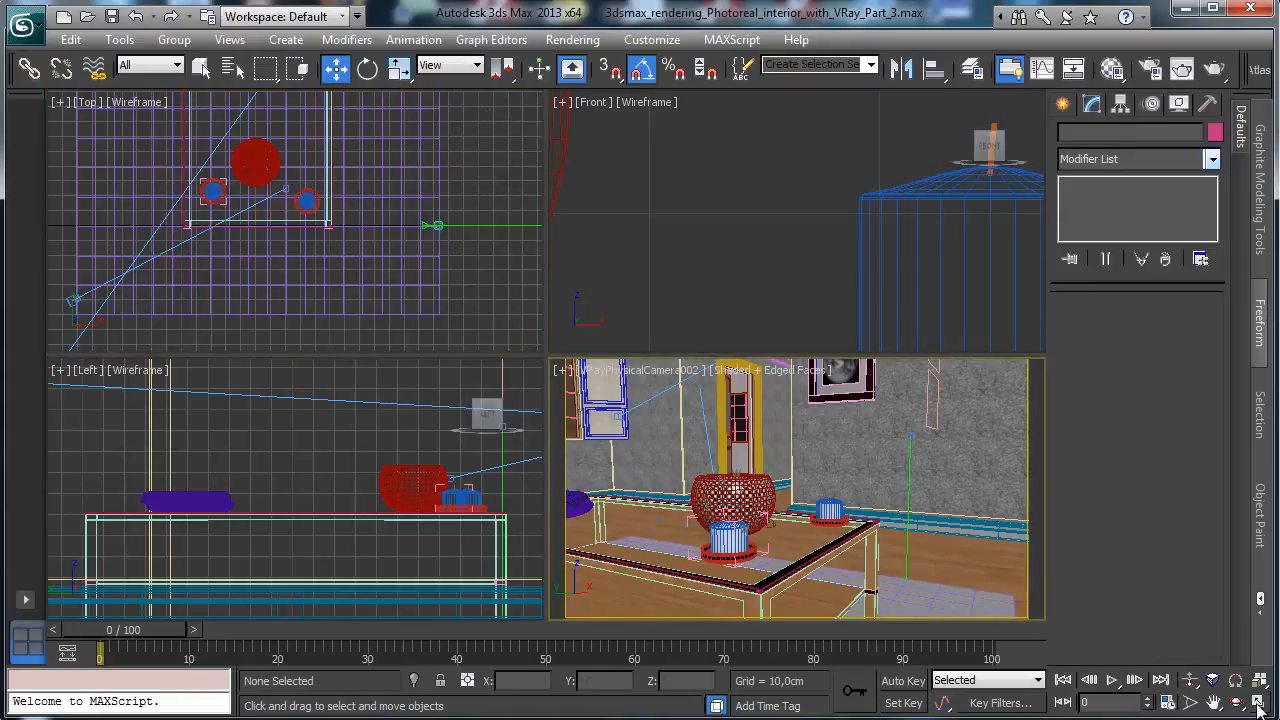
left_click(1260, 704)
left_click(372, 441)
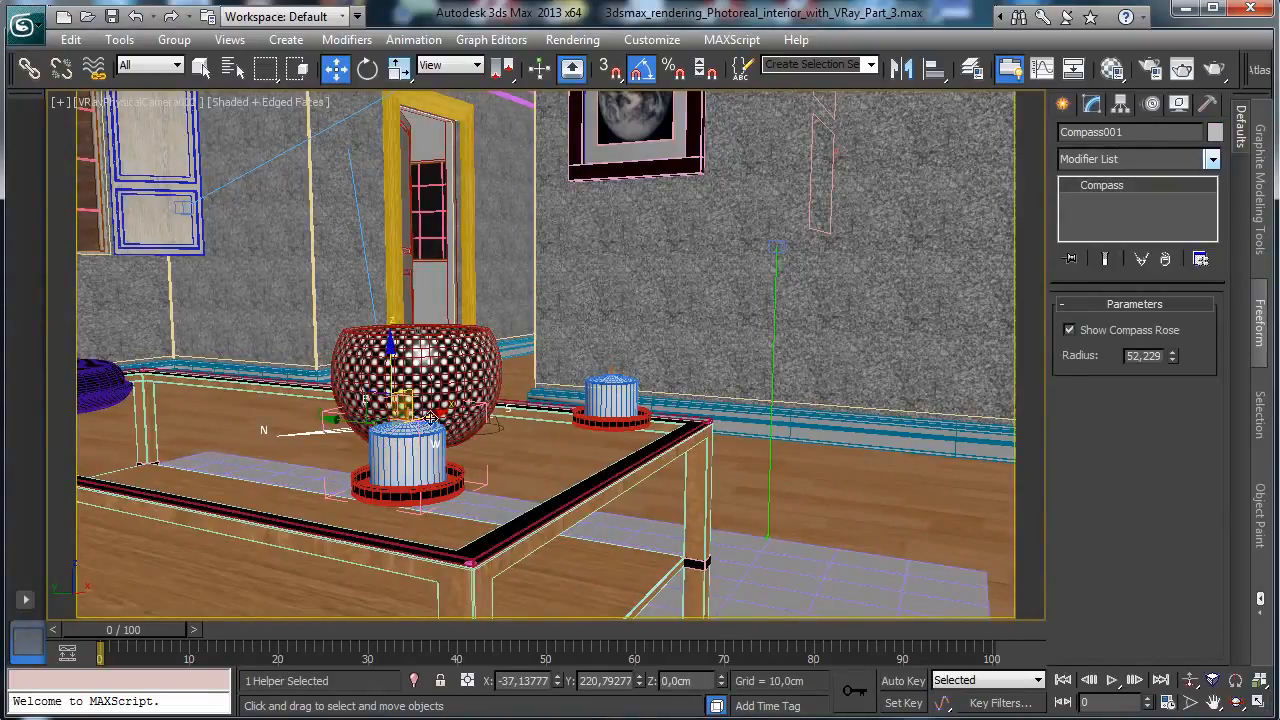
left_click(140, 104)
left_click(258, 176)
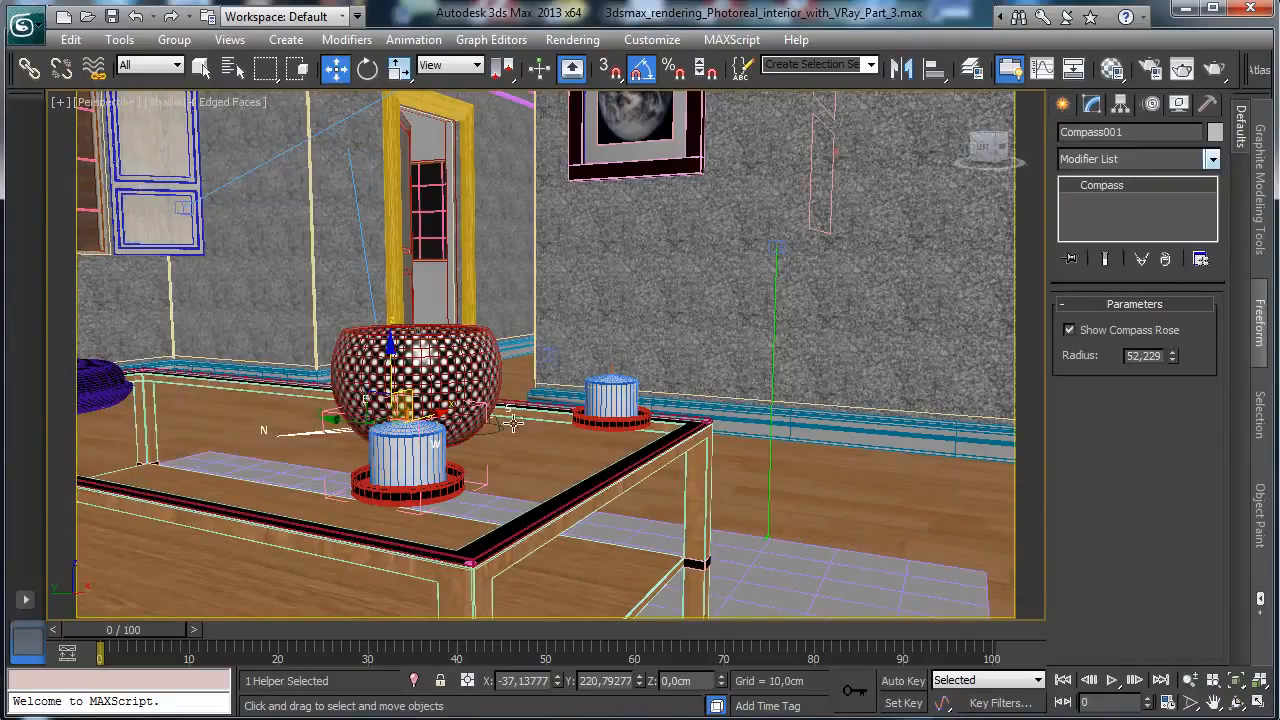
left_click(393, 450)
left_click(1236, 682)
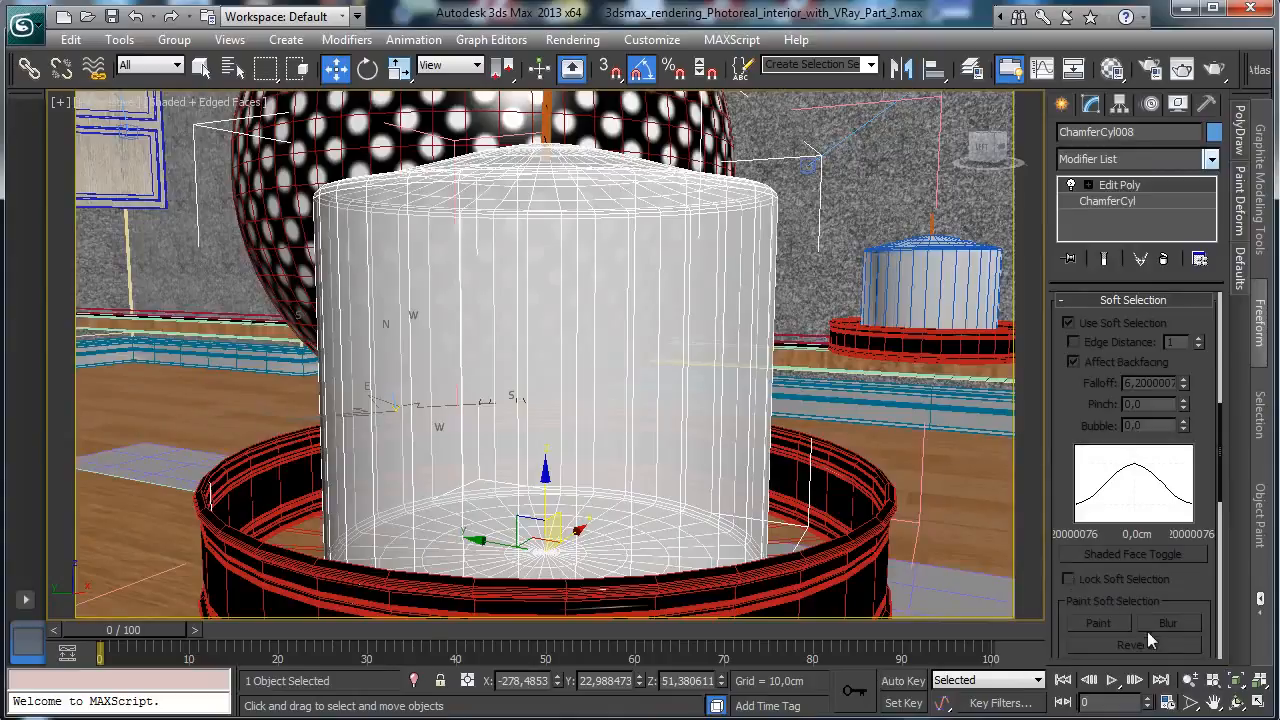
left_click(1190, 680)
left_click_drag(631, 329, 523, 386)
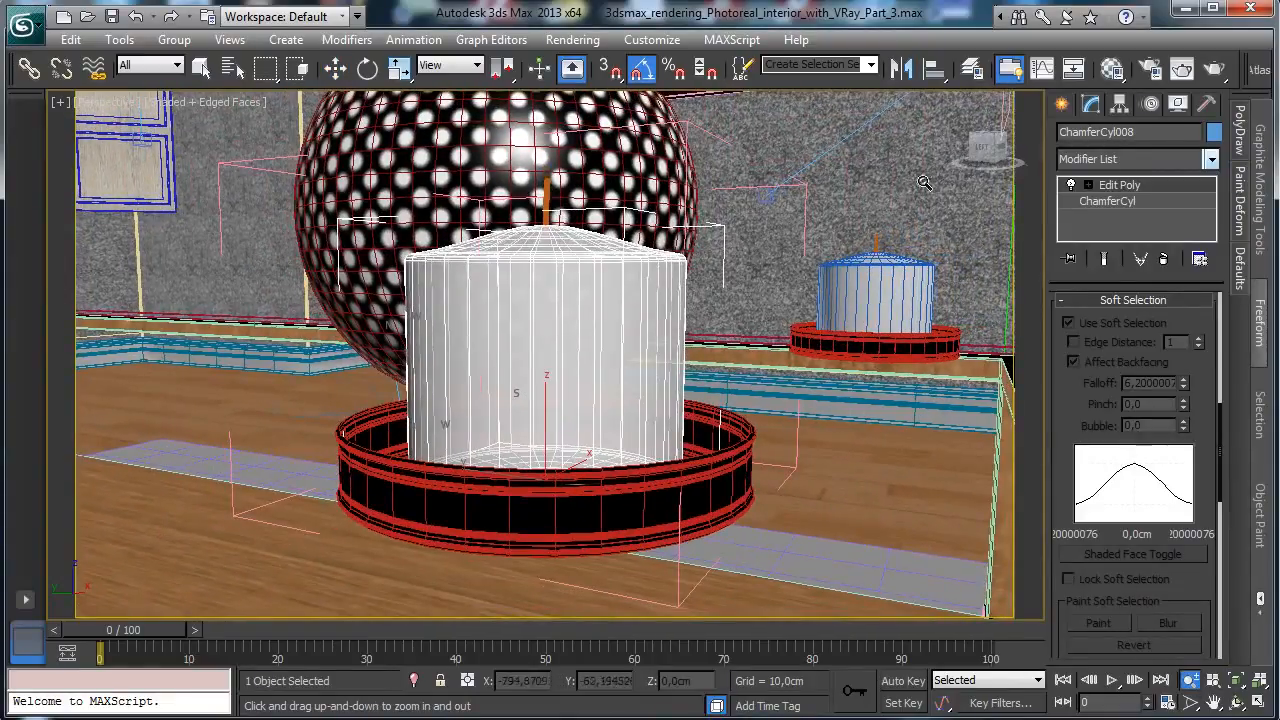
Raise the candle body's ChamferCyl height to about 16.13 with the Edit Poly result shown, and return to the Edit Poly level
left_click(1117, 200)
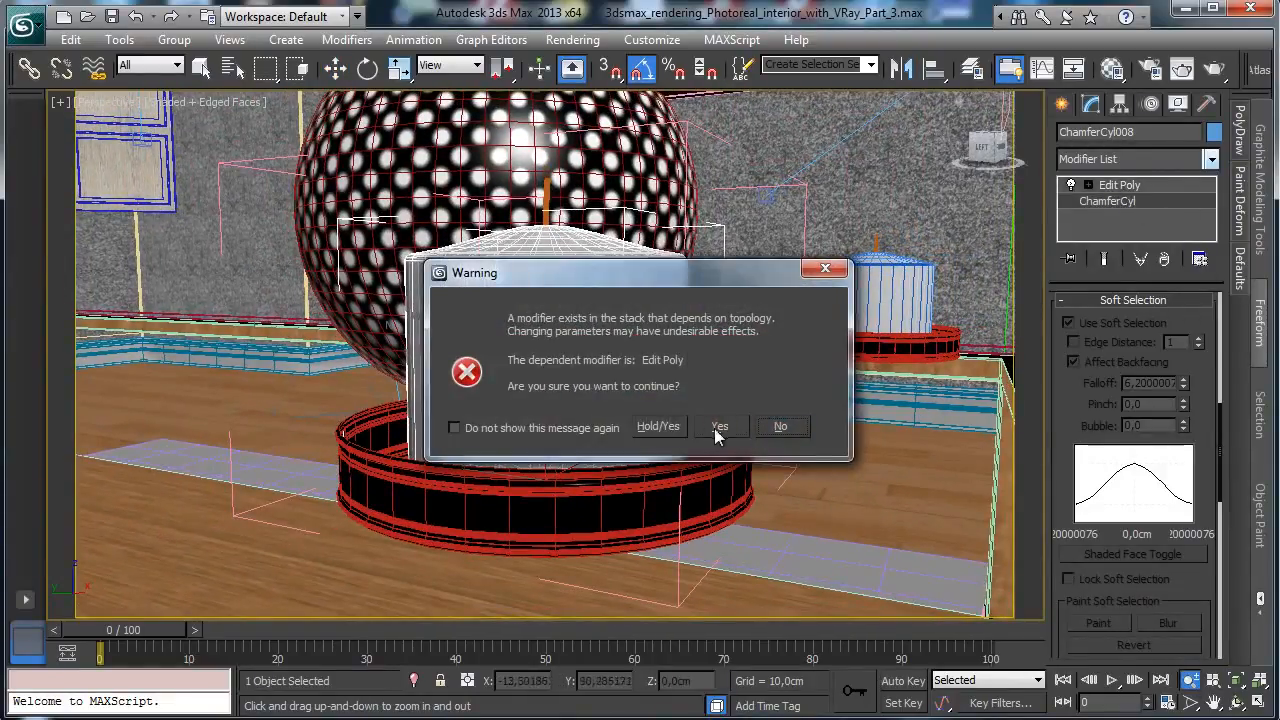
left_click(714, 428)
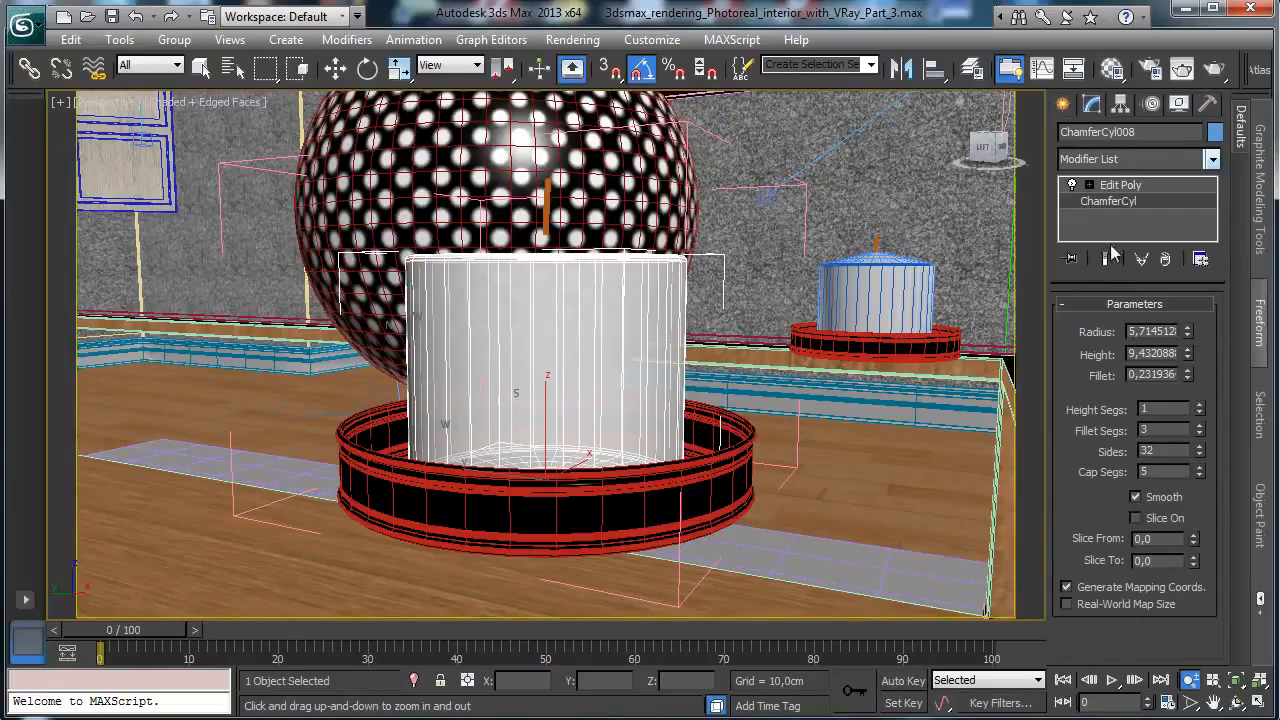
left_click(1107, 258)
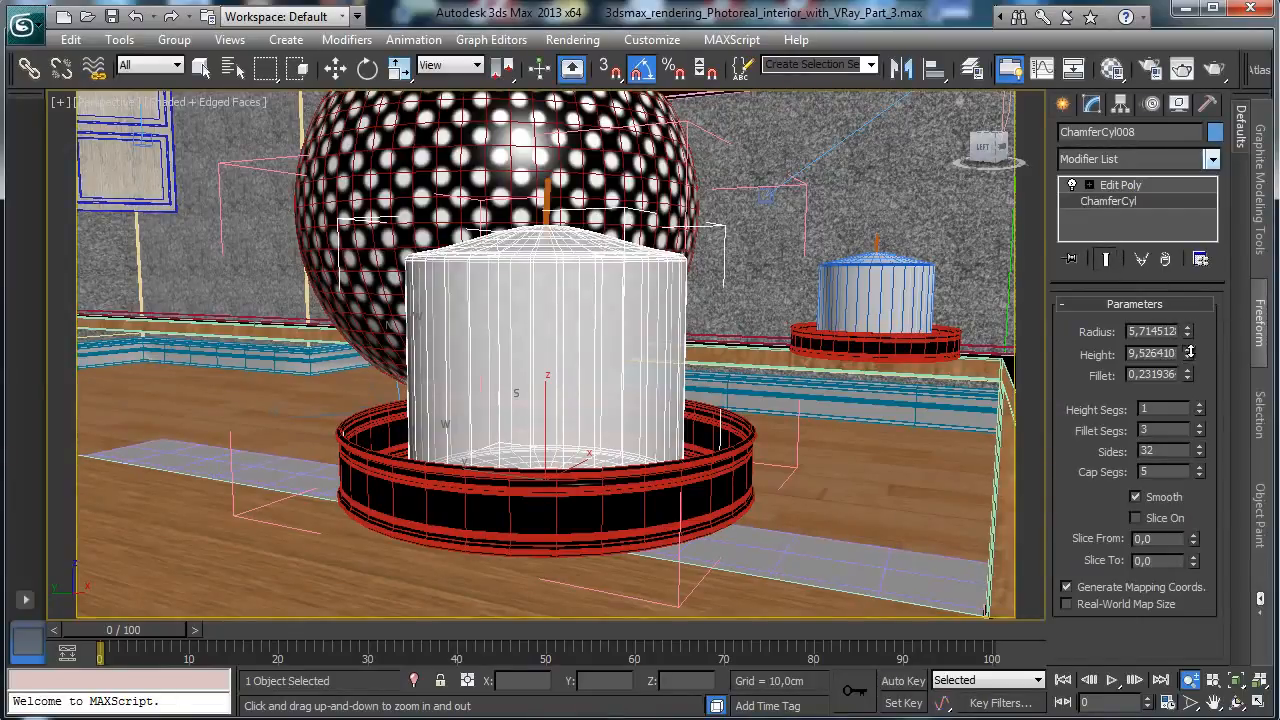
left_click_drag(1189, 352, 1197, 277)
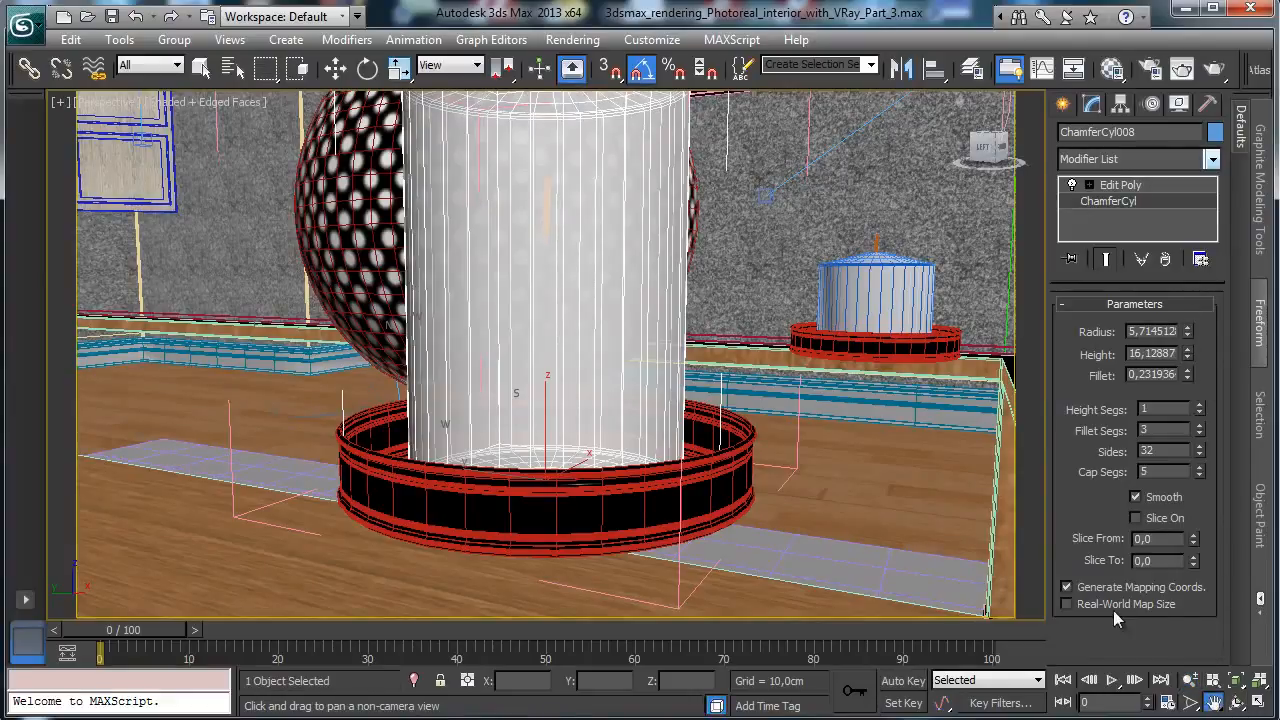
middle_click_drag(685, 335, 698, 497)
left_click(1237, 703)
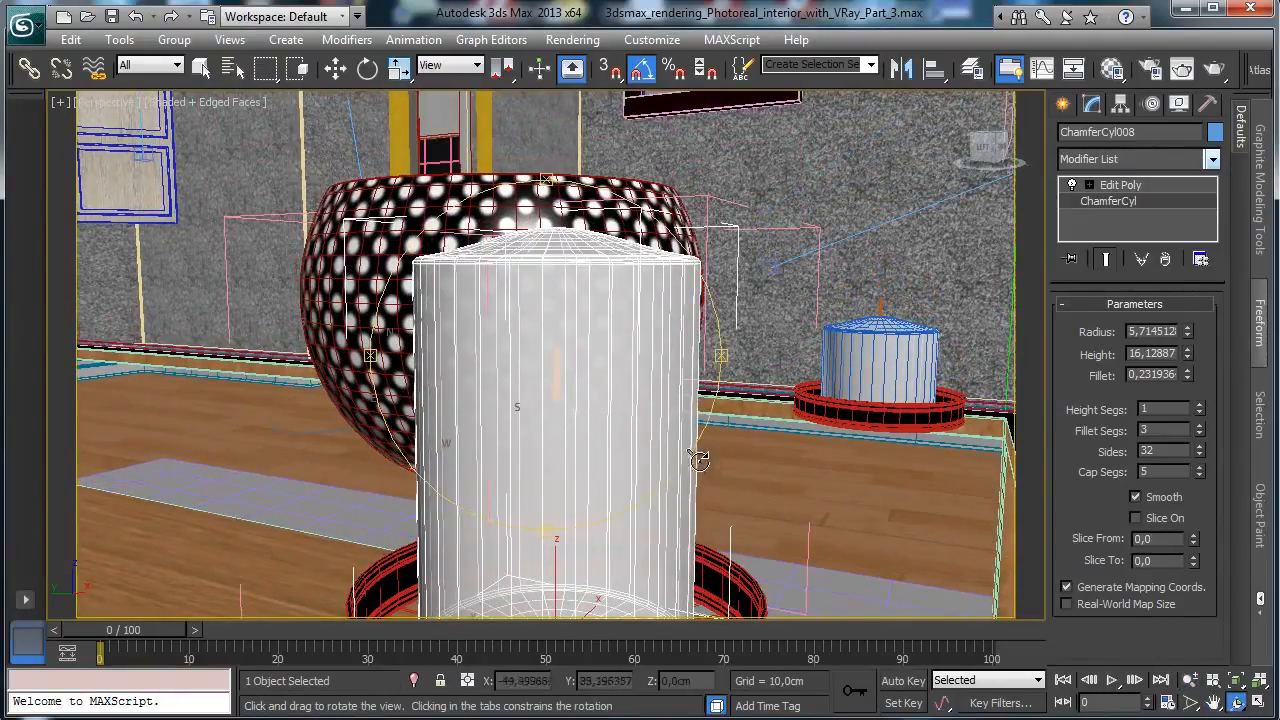
left_click_drag(694, 457, 703, 503)
left_click(1120, 185)
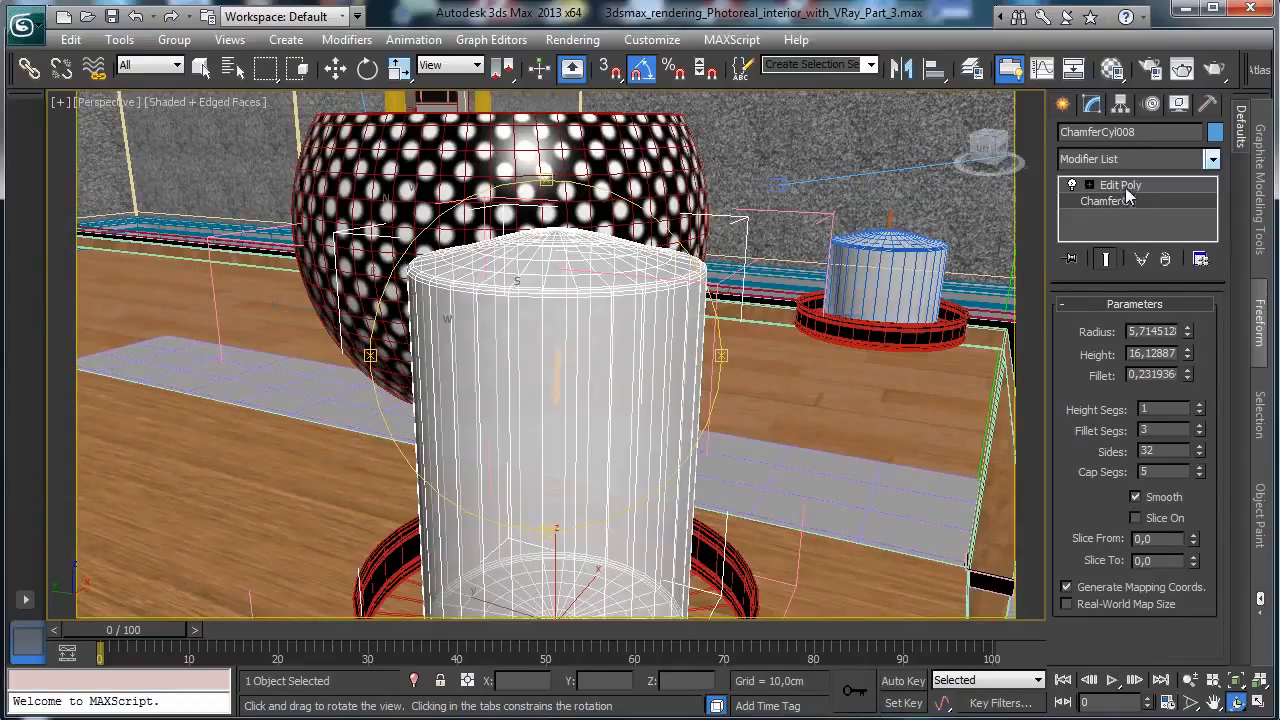
Move the wick up onto the top of the taller candle and rotate it about 85 degrees around Z
left_click(200, 67)
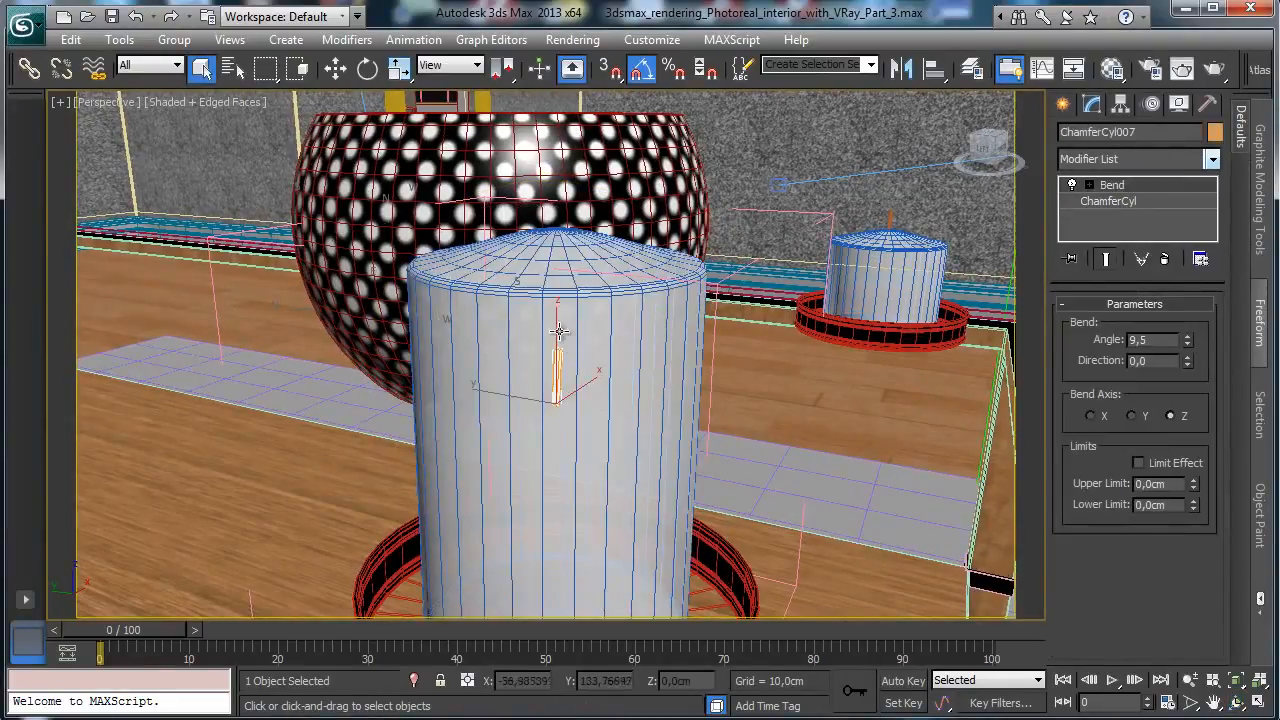
left_click(335, 67)
left_click_drag(560, 344, 558, 180)
left_click(367, 70)
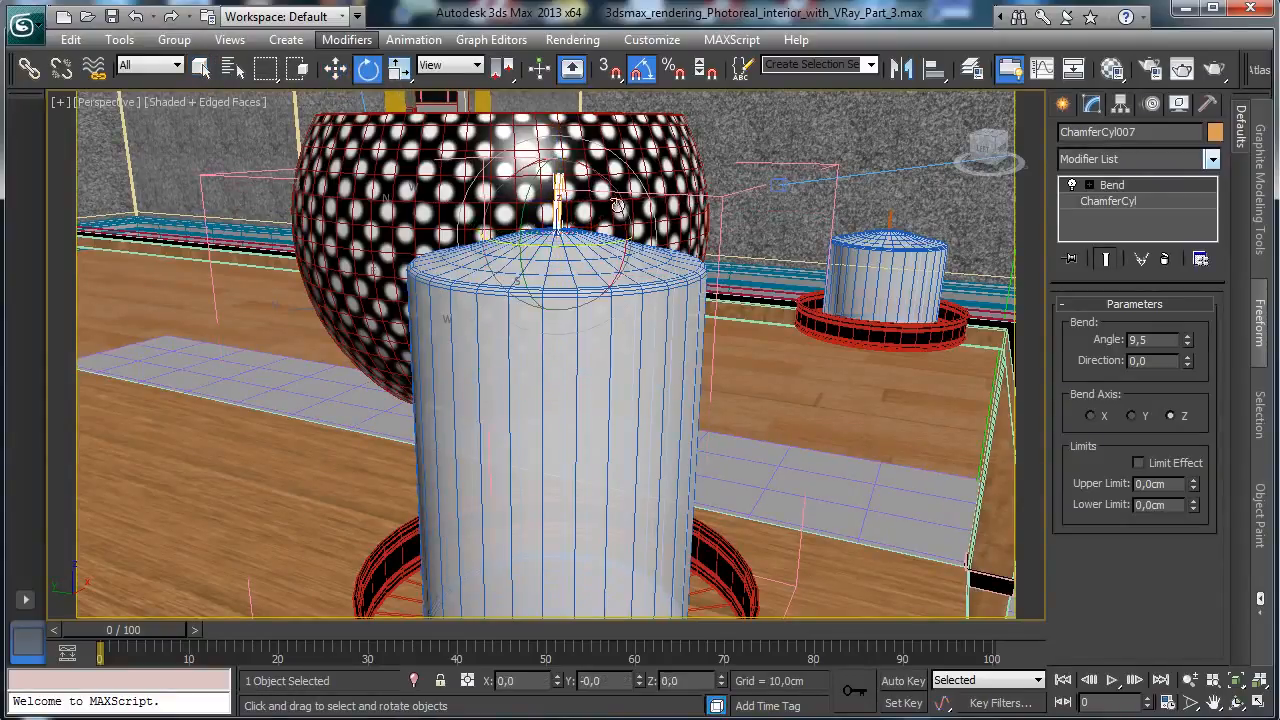
left_click_drag(550, 247, 638, 252)
Enlarge the wick's cylinder slightly and set its Bend angle to 14.5
left_click(1110, 201)
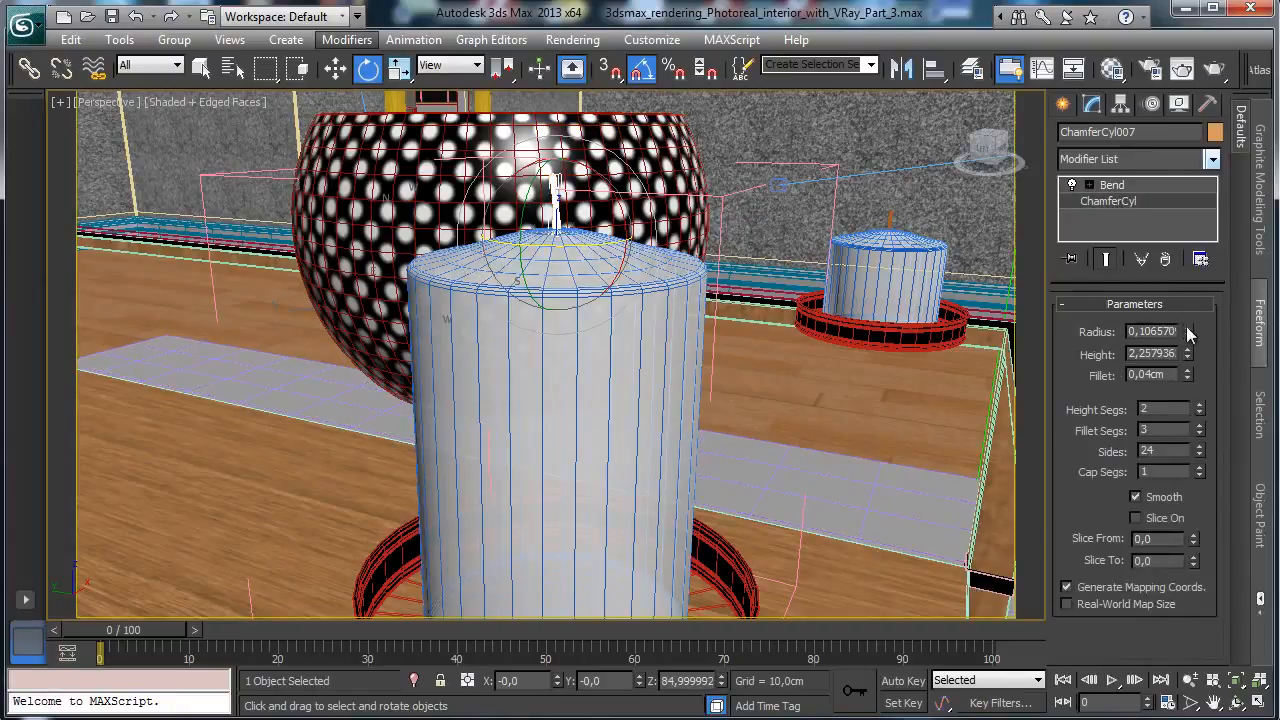
mouse_move(1188, 336)
left_mouse_down()
mouse_move(1198, 345)
mouse_move(1180, 320)
mouse_move(1189, 327)
left_mouse_up()
left_click(1112, 185)
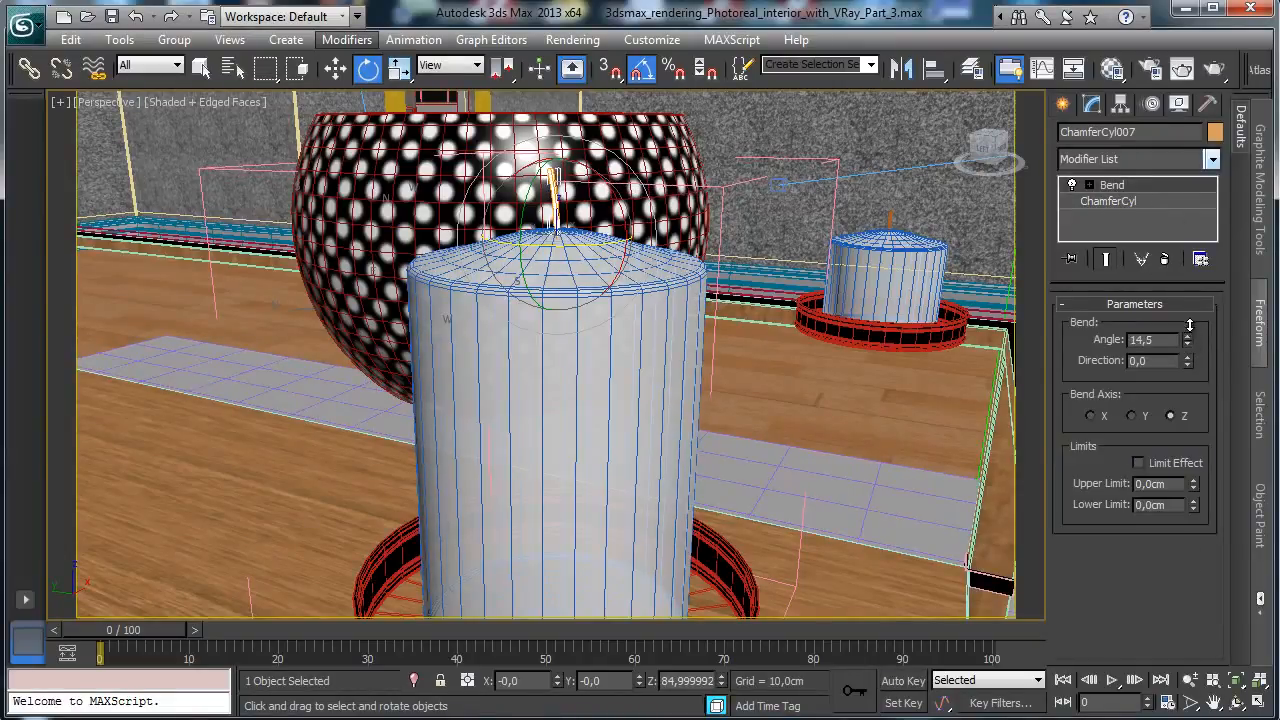
Close the Candle 002 group and return to the VRayPhysicalCamera002 view
left_click(174, 39)
left_click(196, 138)
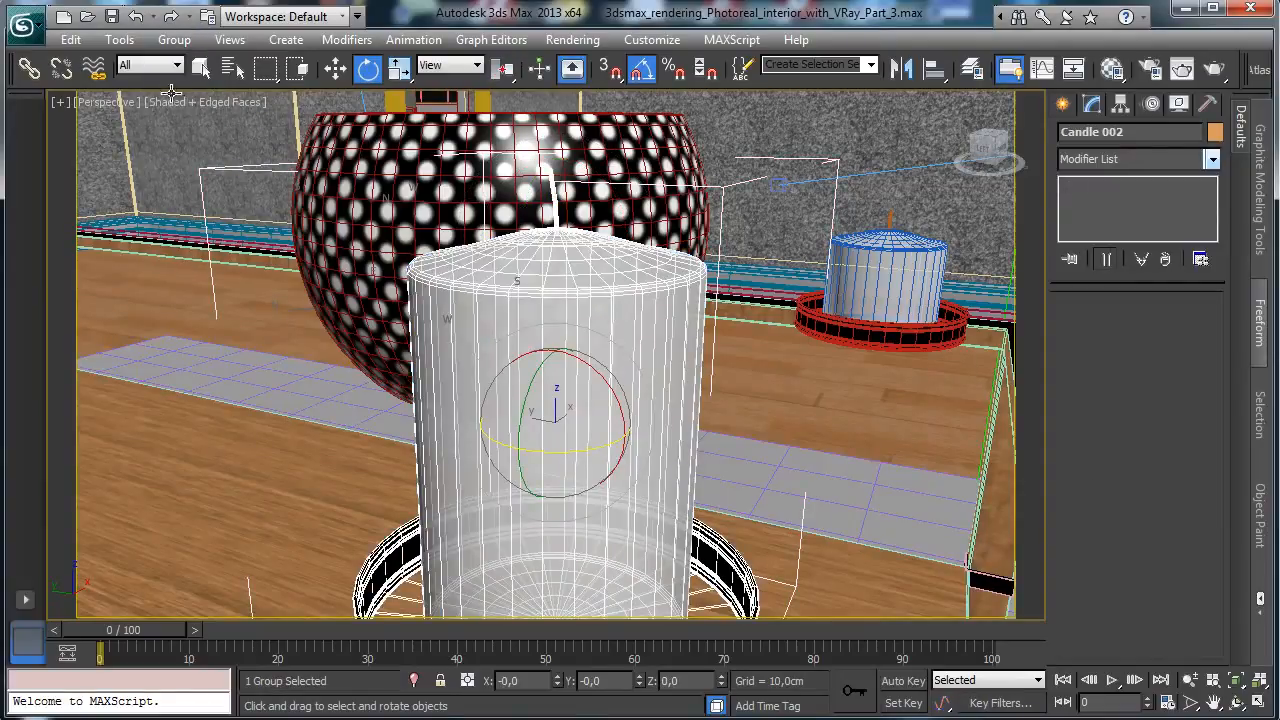
left_click(103, 106)
mouse_move(134, 126)
left_click(470, 150)
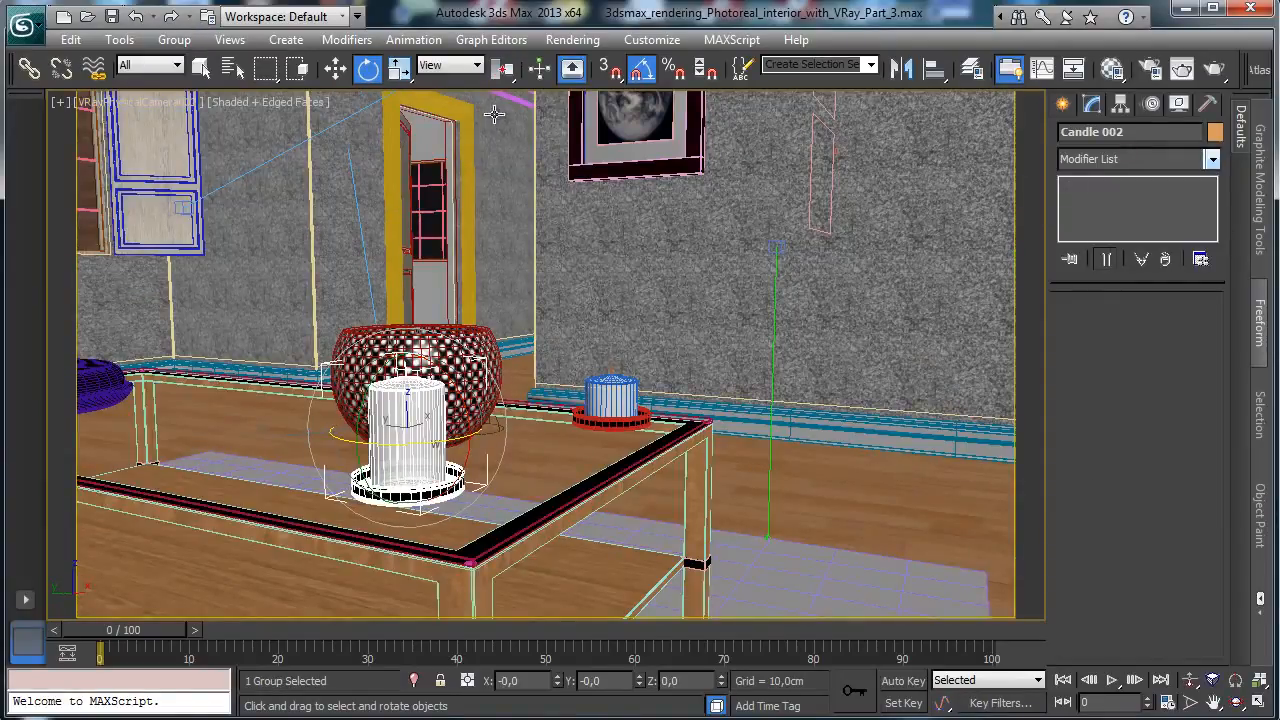
Reopen the Candle 002 group and reduce the candle body's ChamferCyl radius to about 4.29
left_click(200, 67)
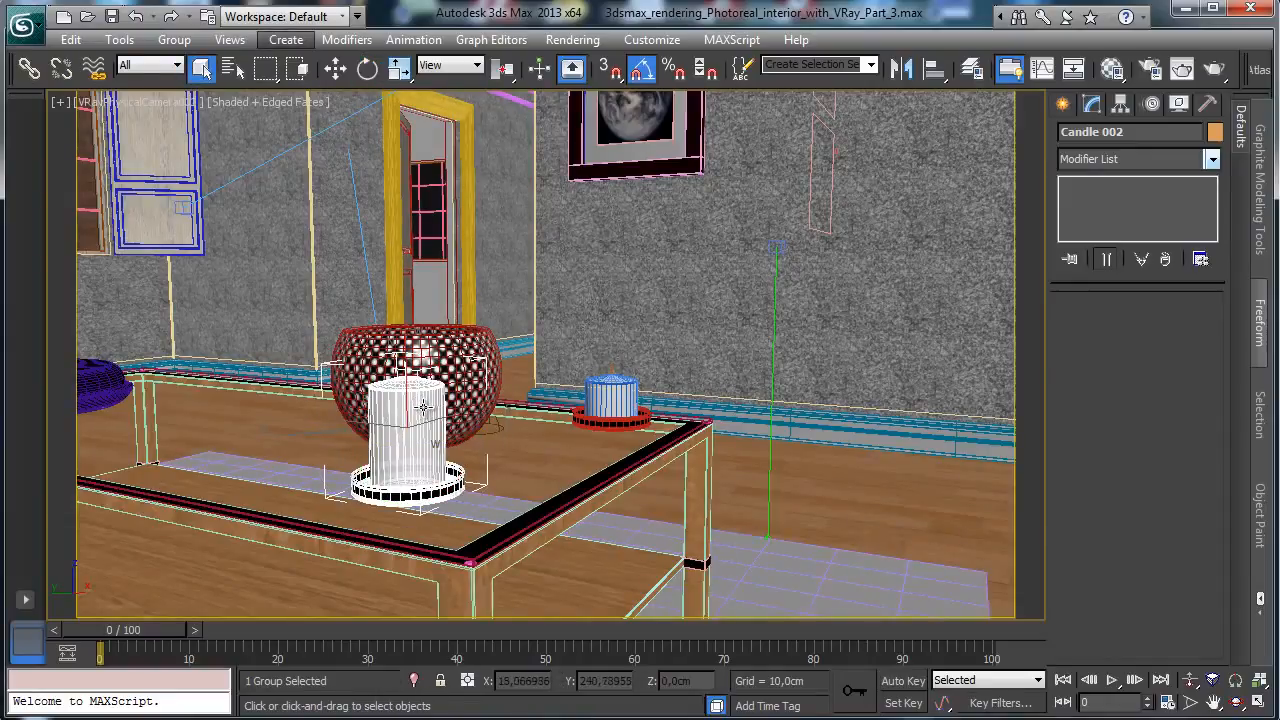
left_click(174, 40)
left_click(204, 95)
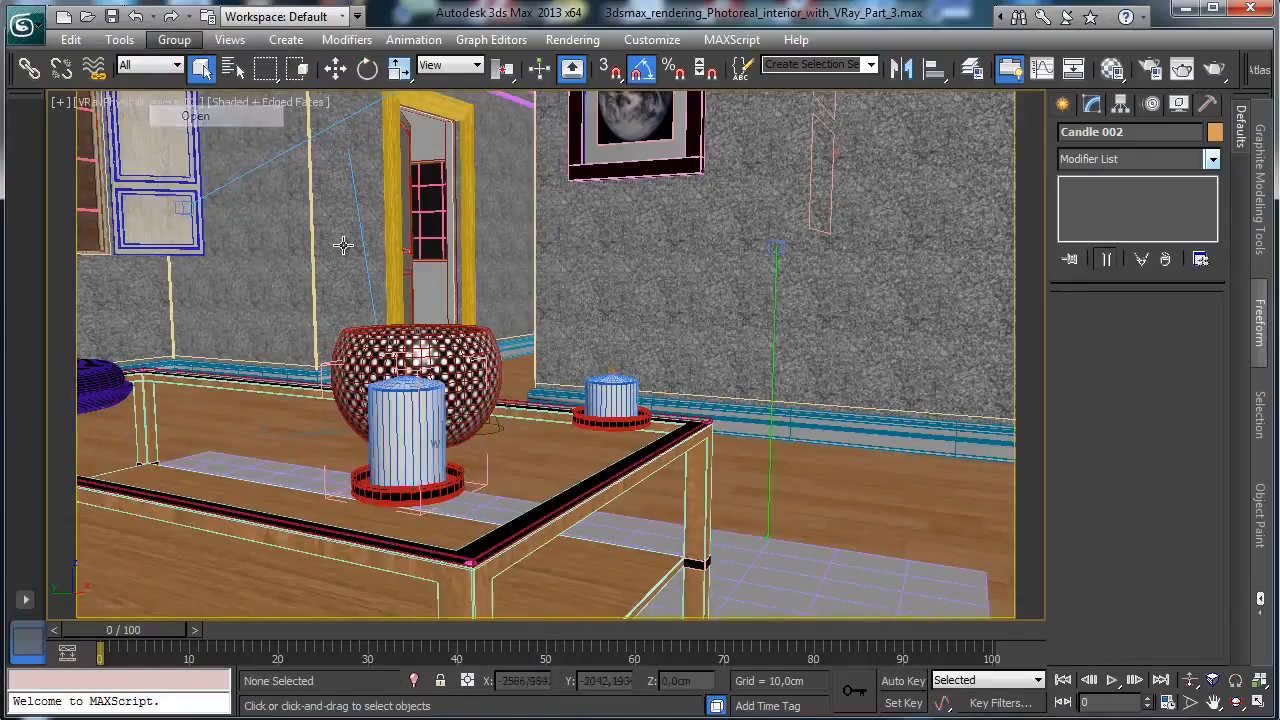
left_click(396, 408)
left_click(1107, 201)
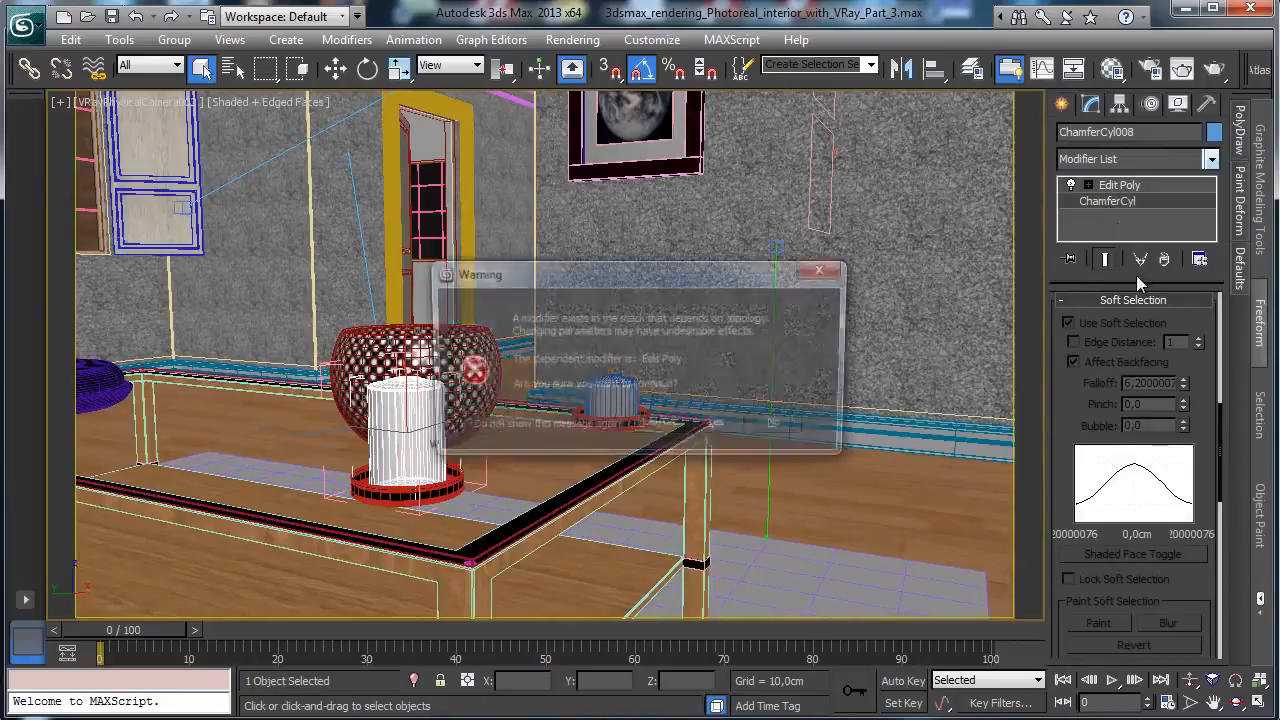
left_click(723, 425)
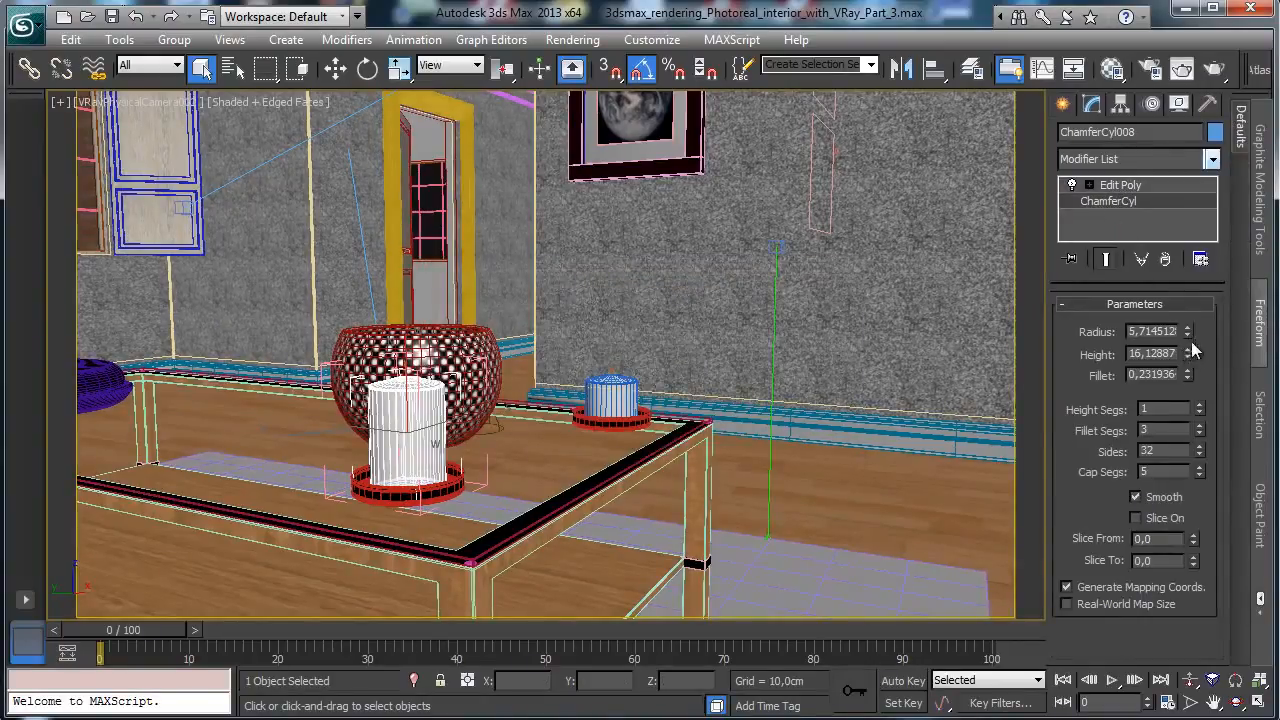
left_click_drag(1190, 332, 1190, 353)
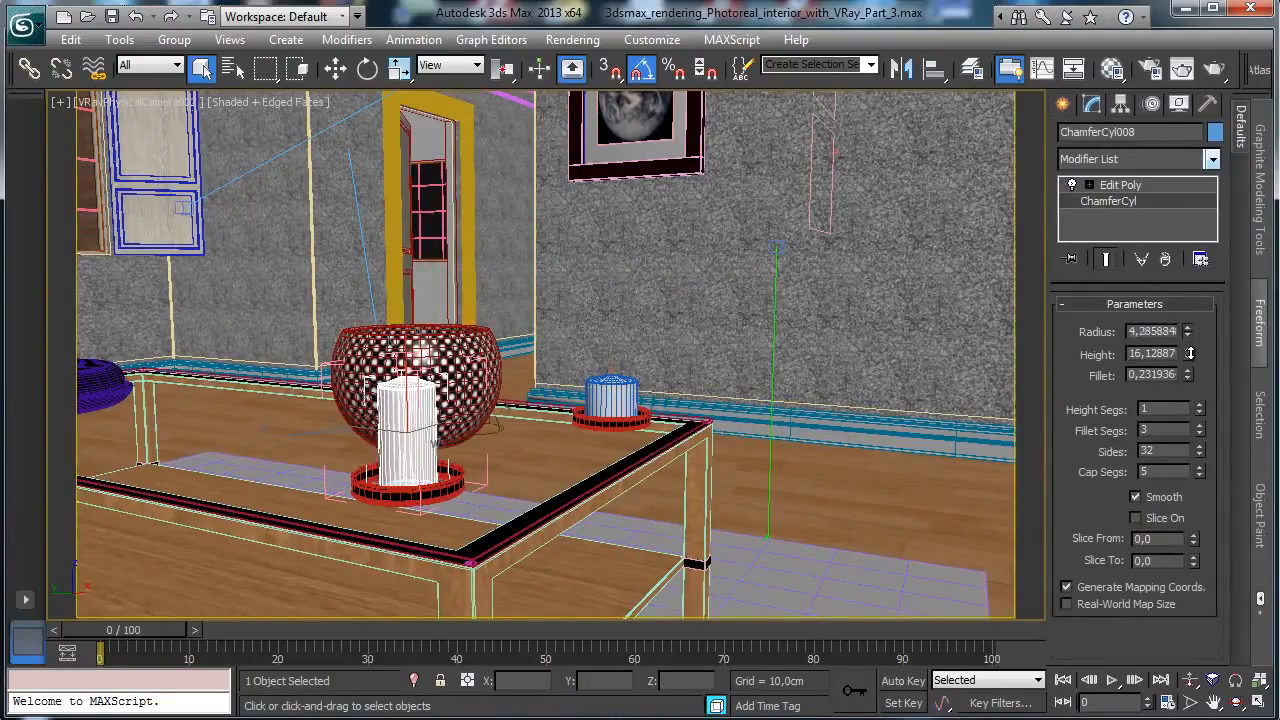
left_click(1120, 185)
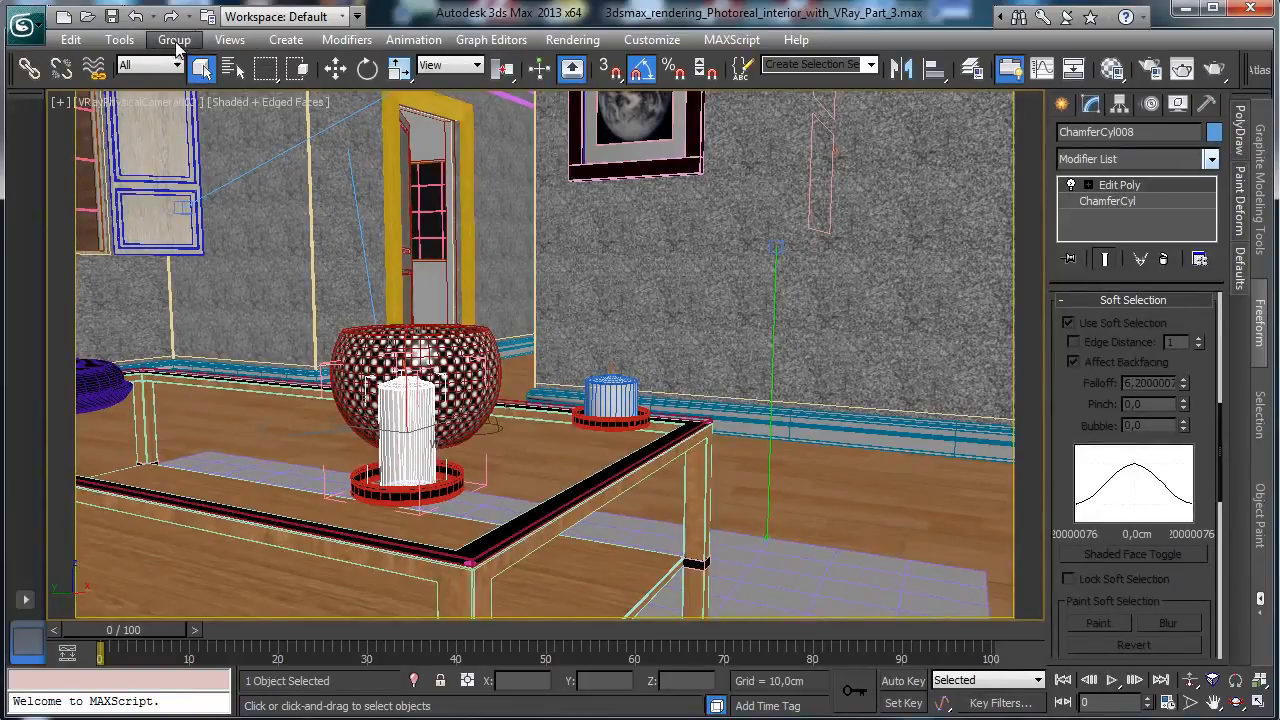
Close the Candle 002 group and save the scene
left_click(174, 39)
left_click(186, 133)
left_click(111, 18)
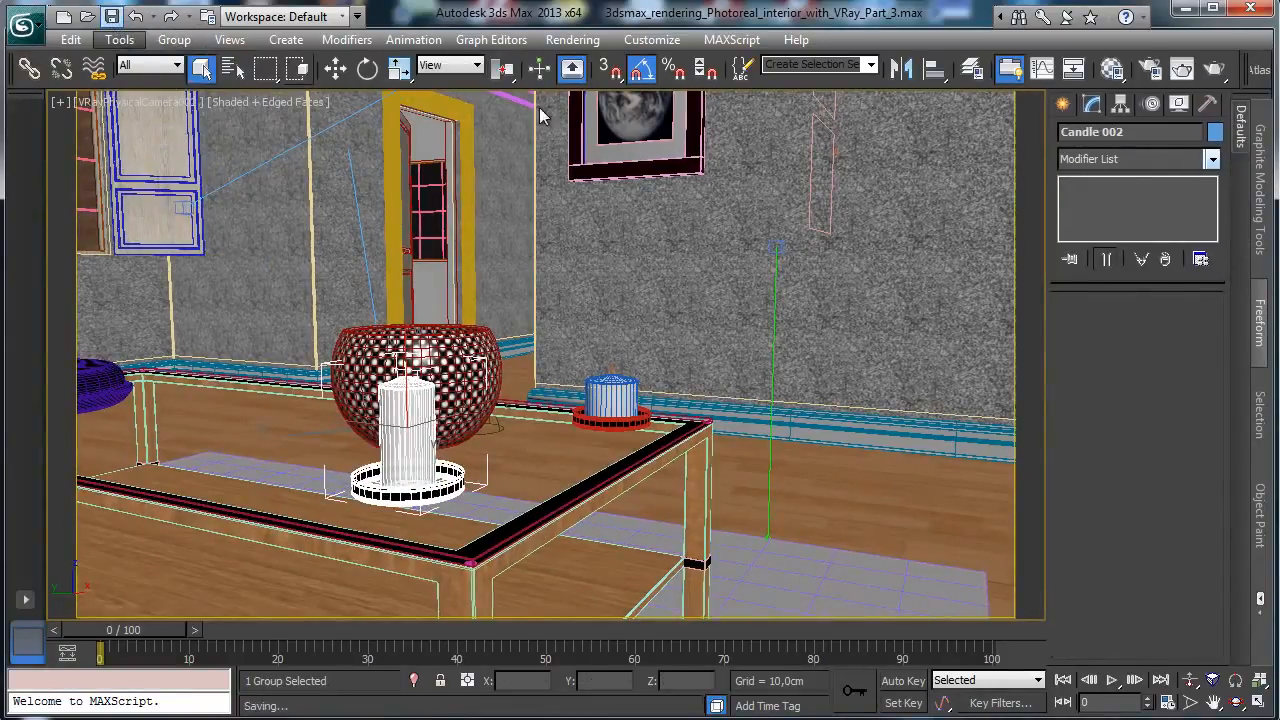
Render a new region of the camera view covering the bowl and both candles on the table
left_click(1182, 68)
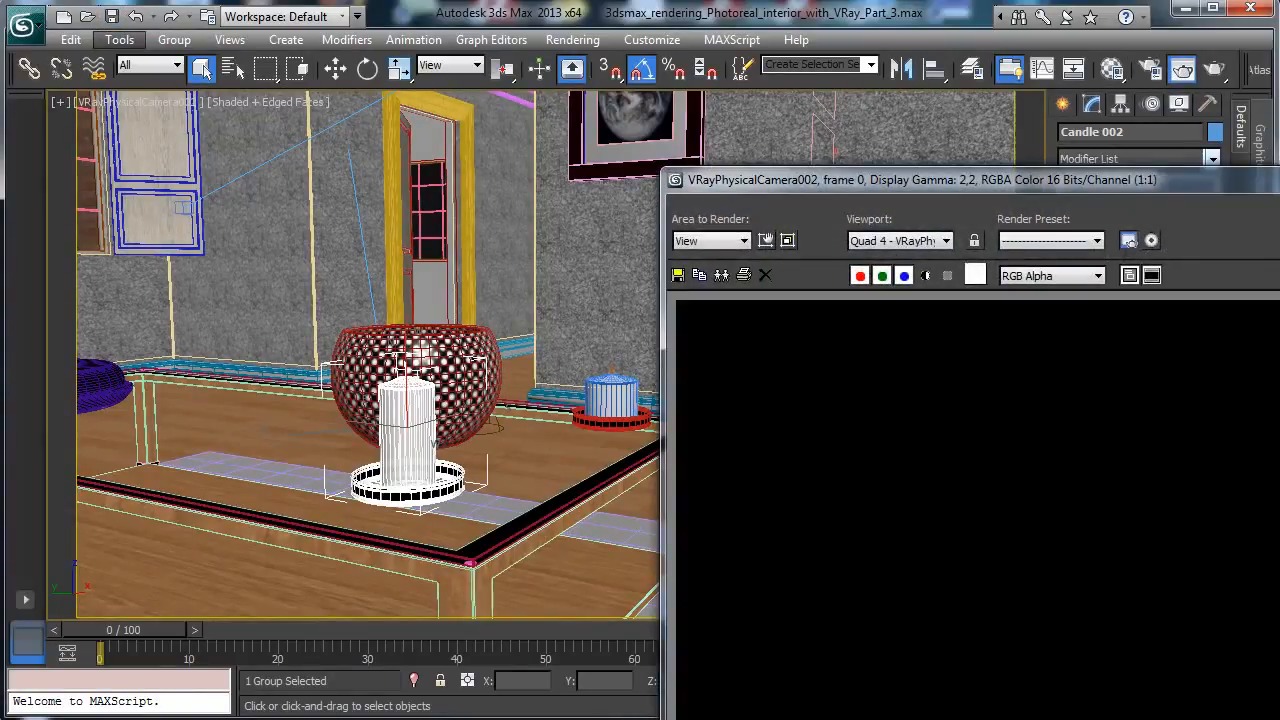
left_click(1182, 68)
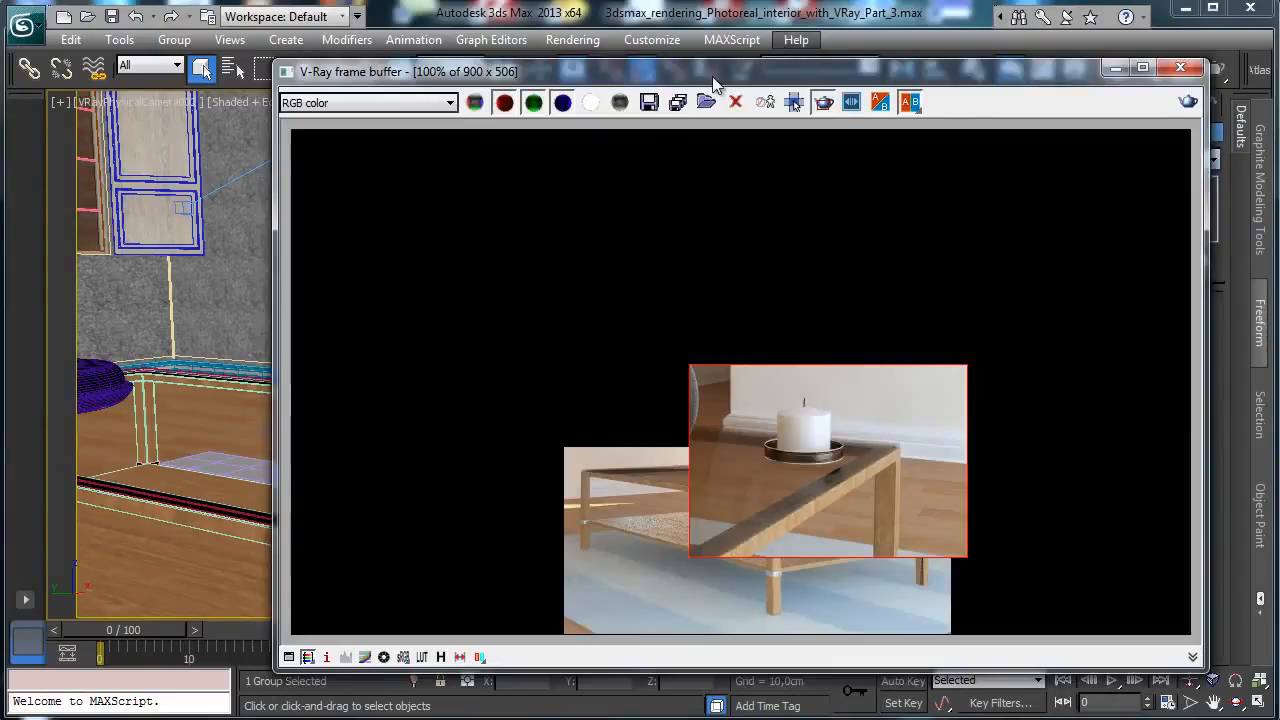
left_click_drag(713, 78, 733, 47)
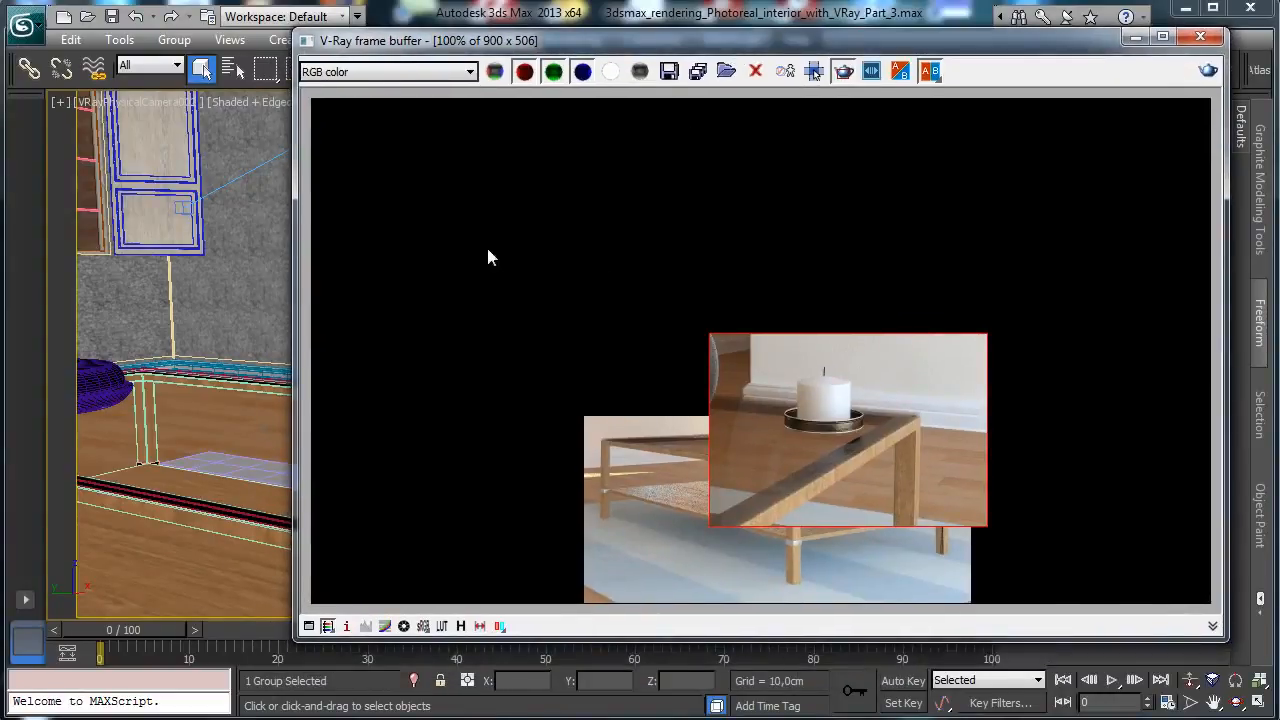
left_click_drag(488, 250, 975, 569)
left_click(1208, 70)
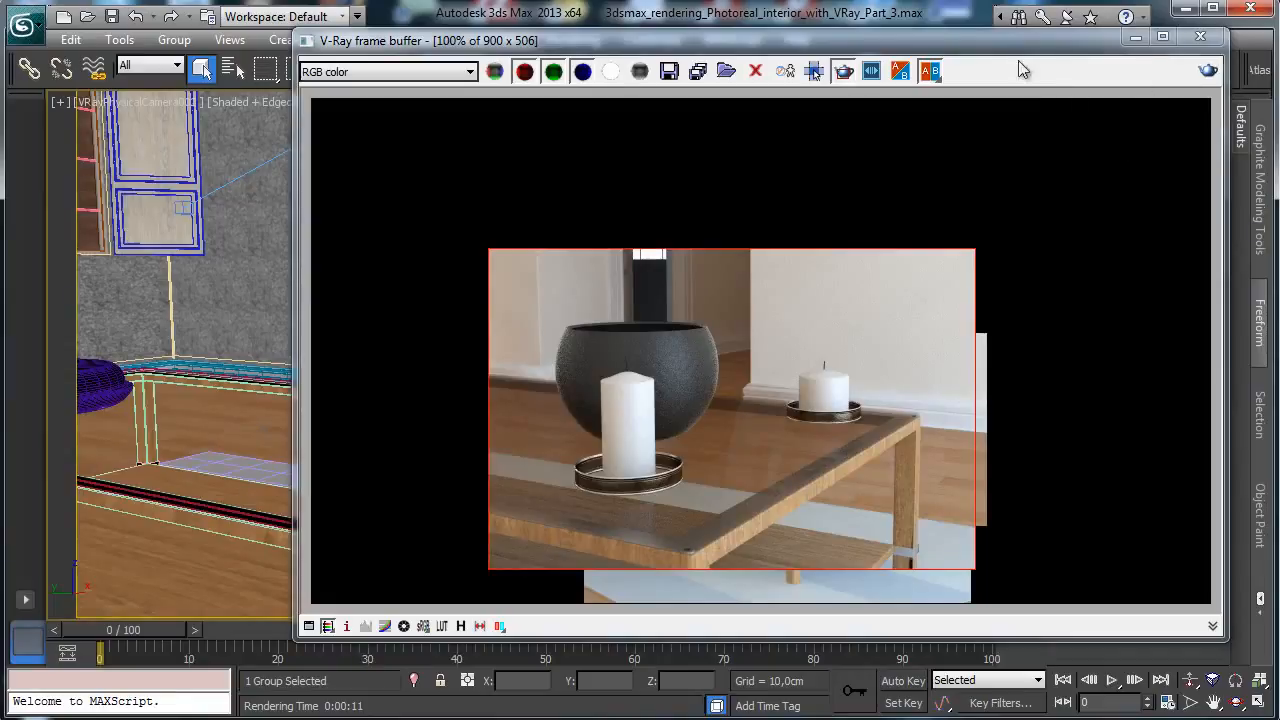
Set the Table glass material's Fresnel IOR to 1,65 and re-render the tabletop region
left_click(1138, 39)
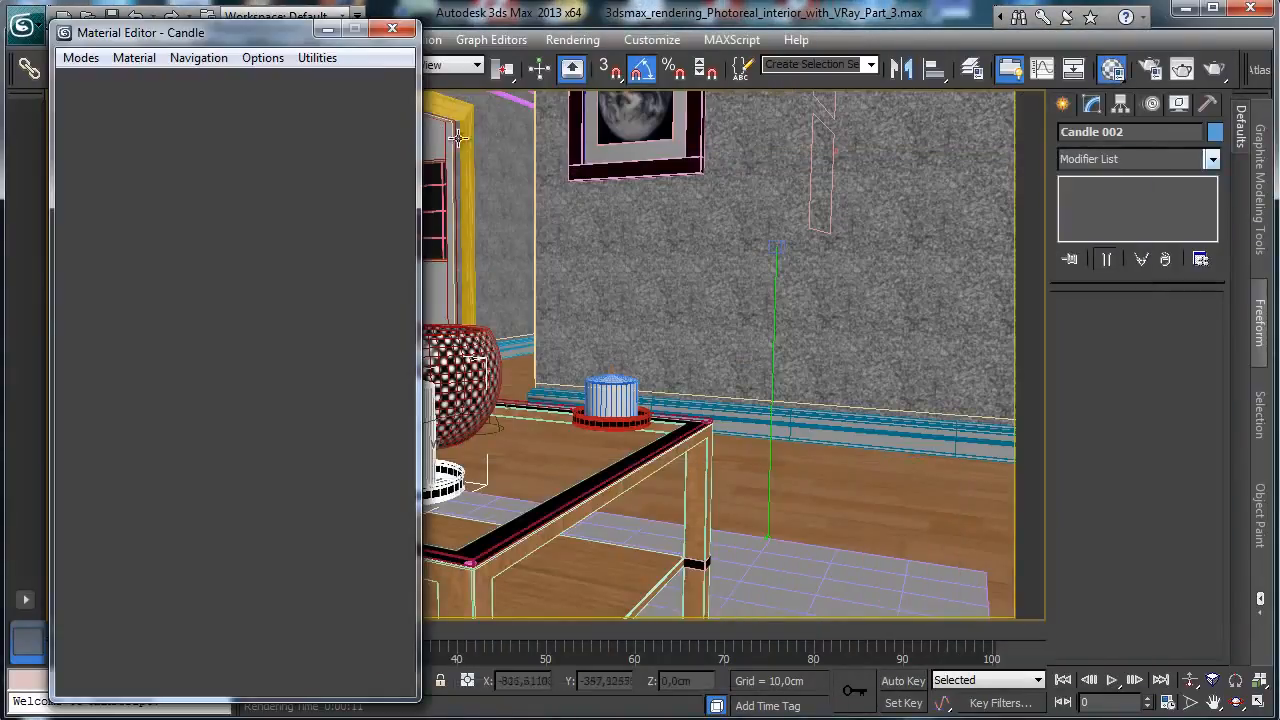
left_click(142, 134)
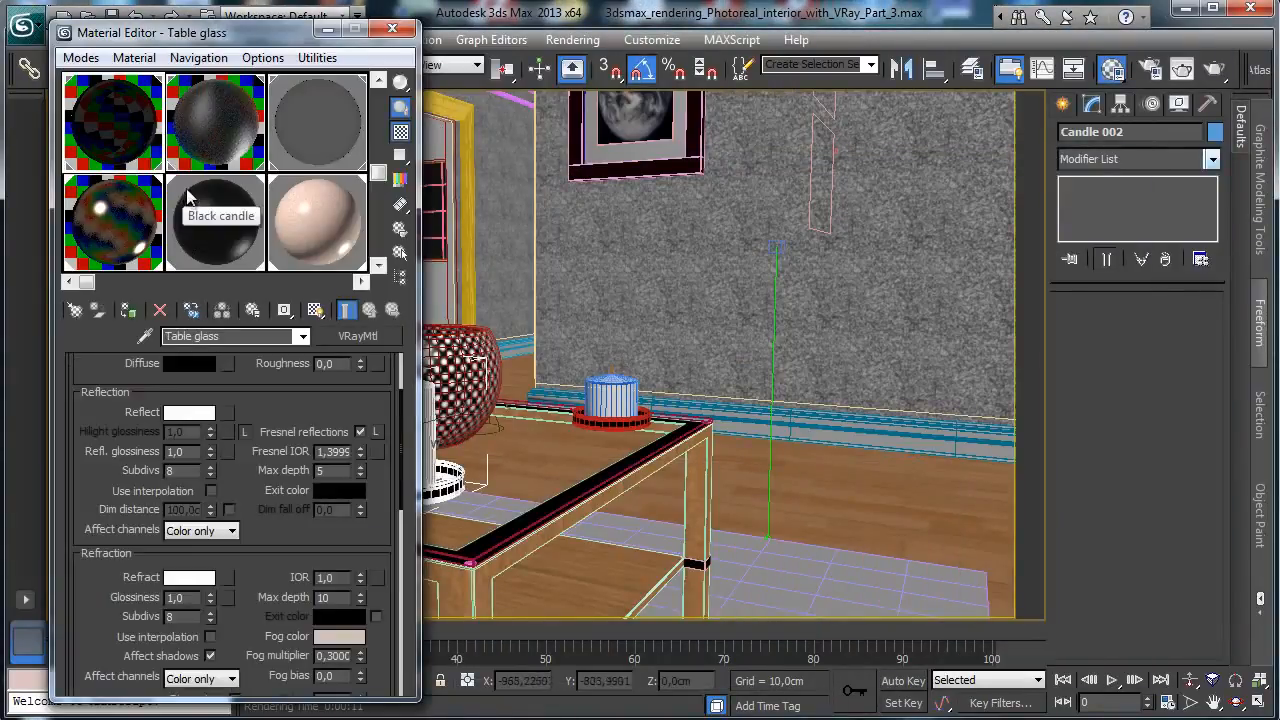
left_click_drag(331, 421, 342, 352)
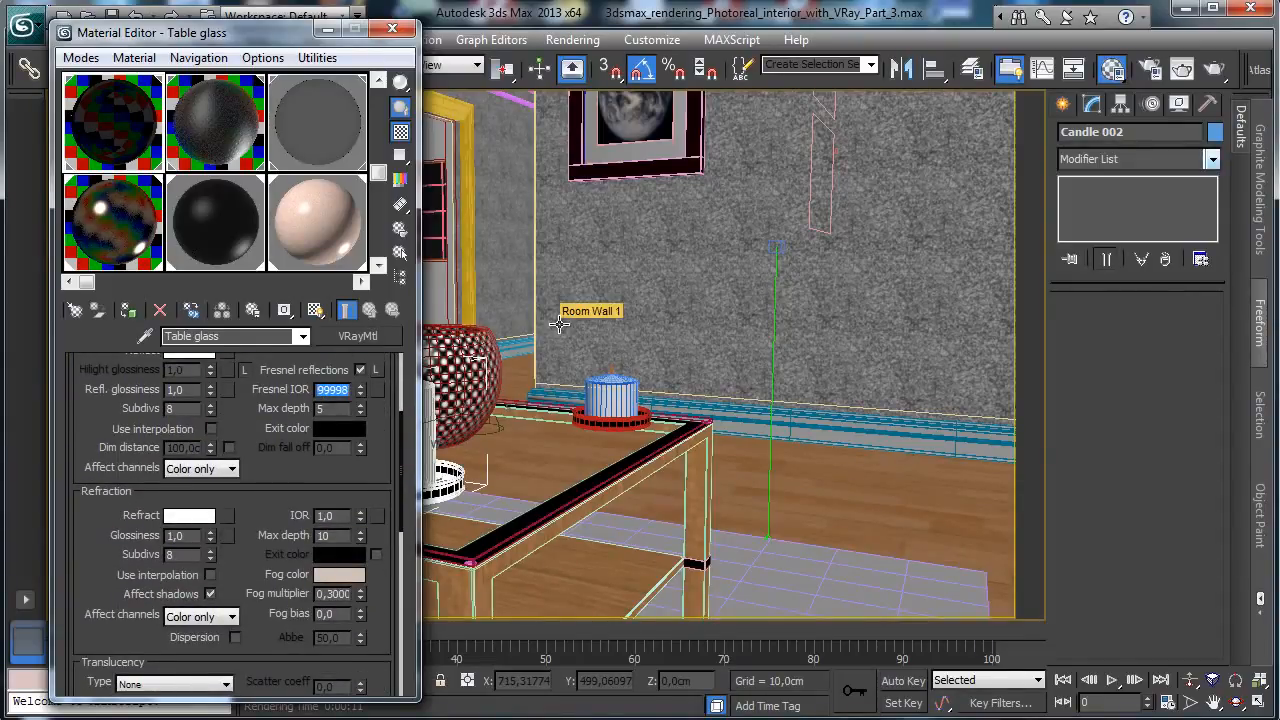
type("1,65")
key("Return")
left_click(1222, 72)
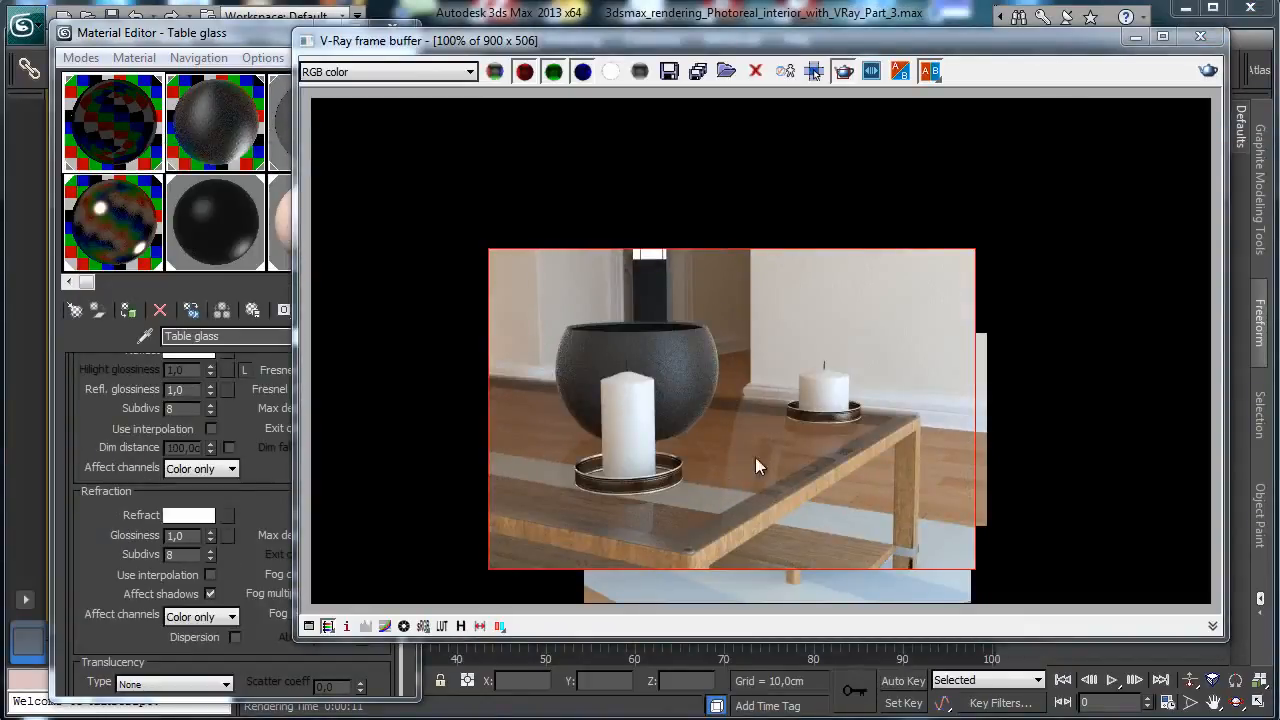
Set the Table glass material's refraction fog multiplier to 0,5
left_click(262, 450)
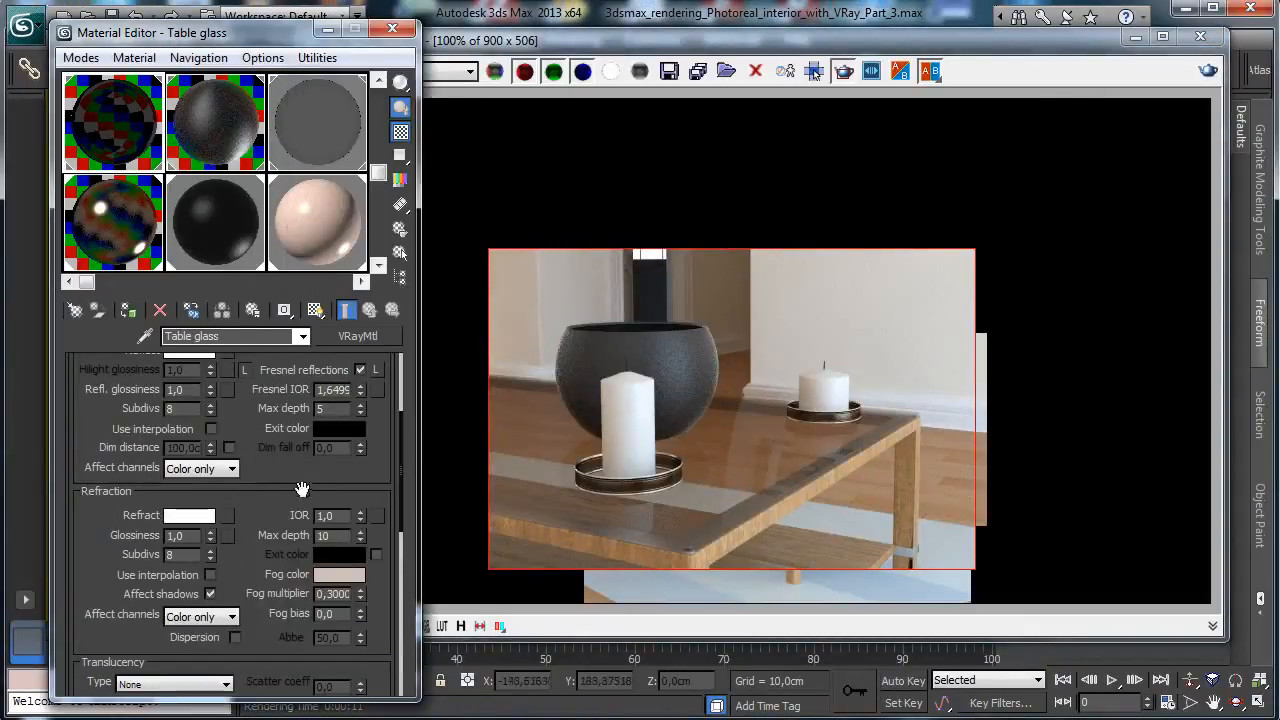
double_click(328, 594)
type("0,5")
key("Return")
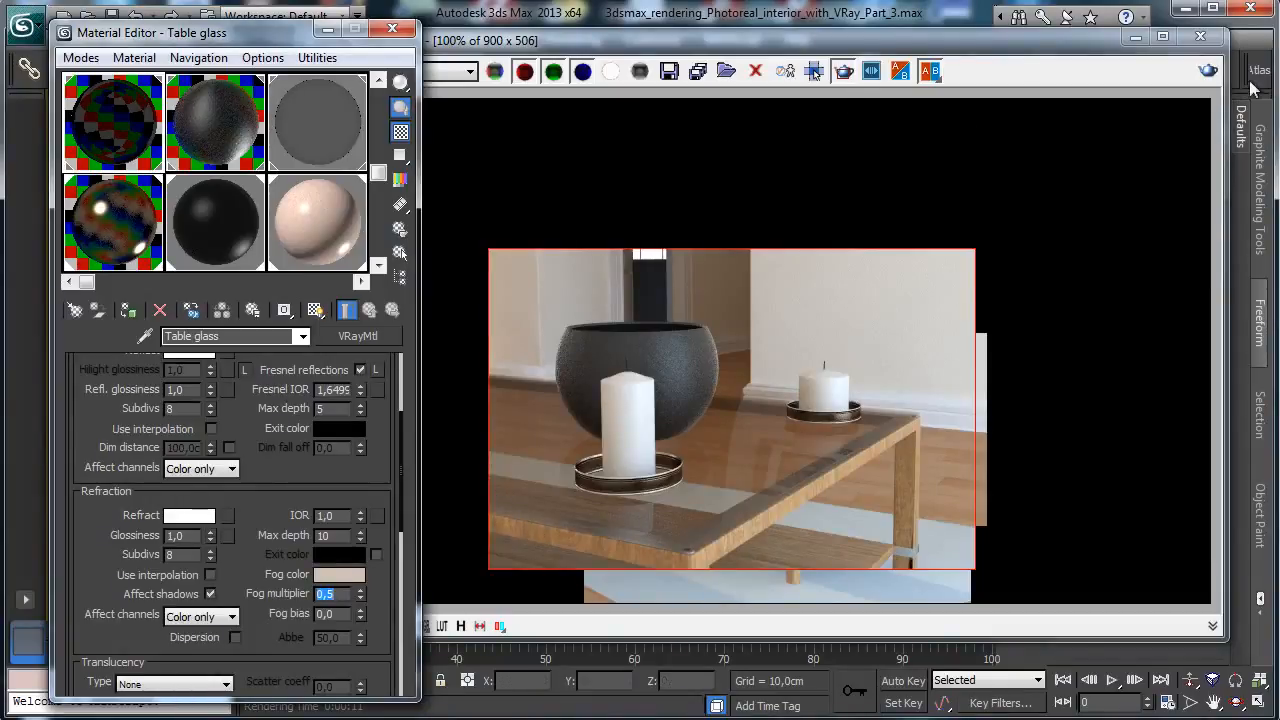
Re-render the tabletop region, and set the reflection glossiness of the Table center material's Chrome sub-material to 0,9
left_click(1208, 72)
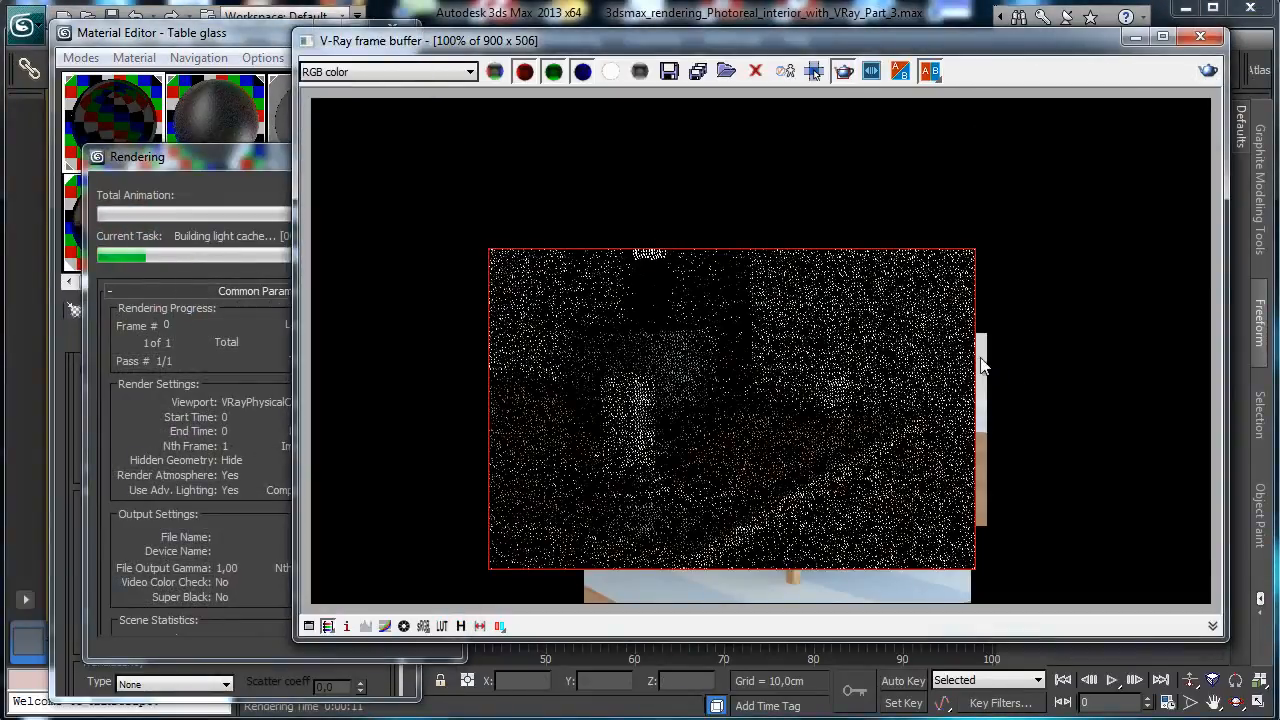
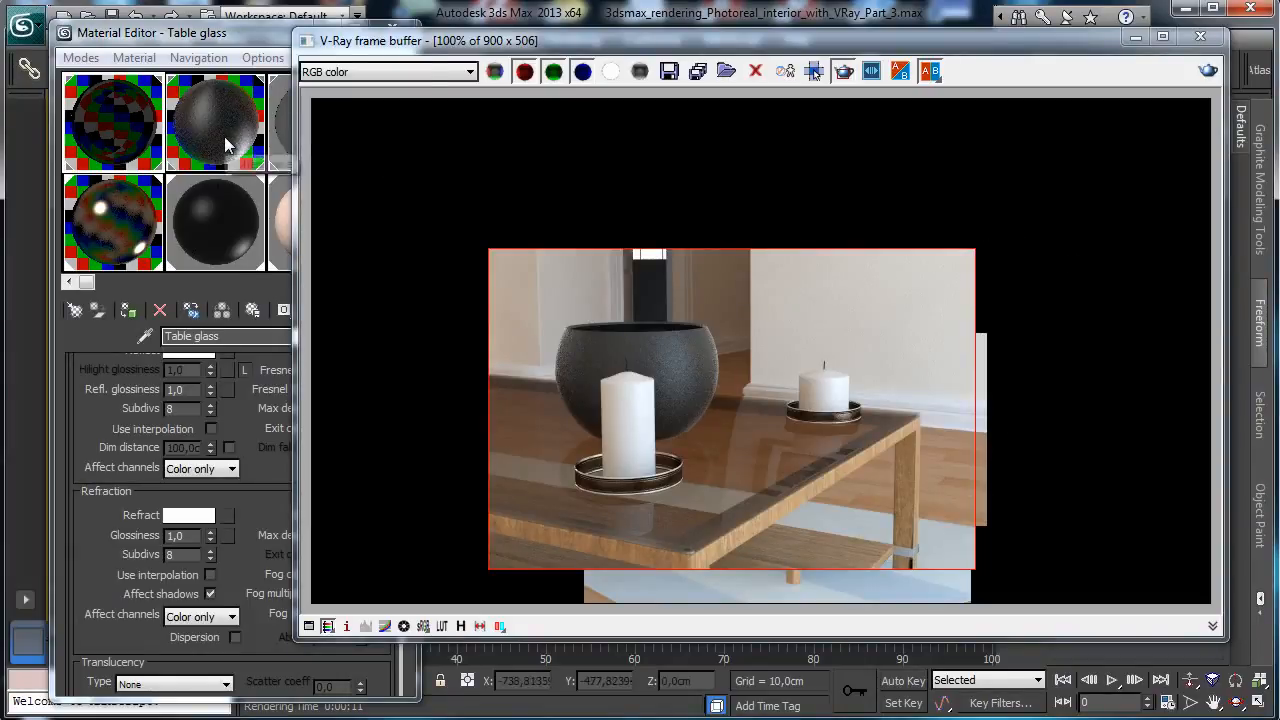
left_click(272, 226)
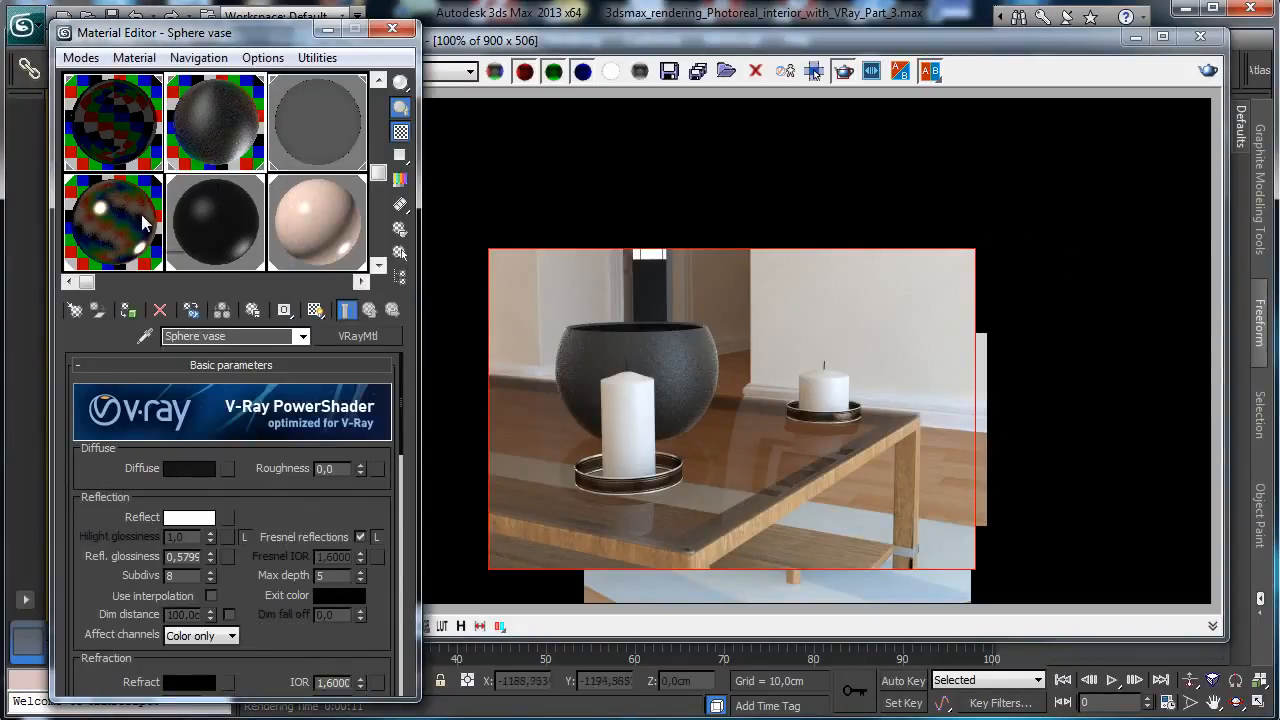
left_click(110, 230)
left_click_drag(156, 170, 139, 276)
left_click(223, 146)
left_click_drag(246, 172, 262, 176)
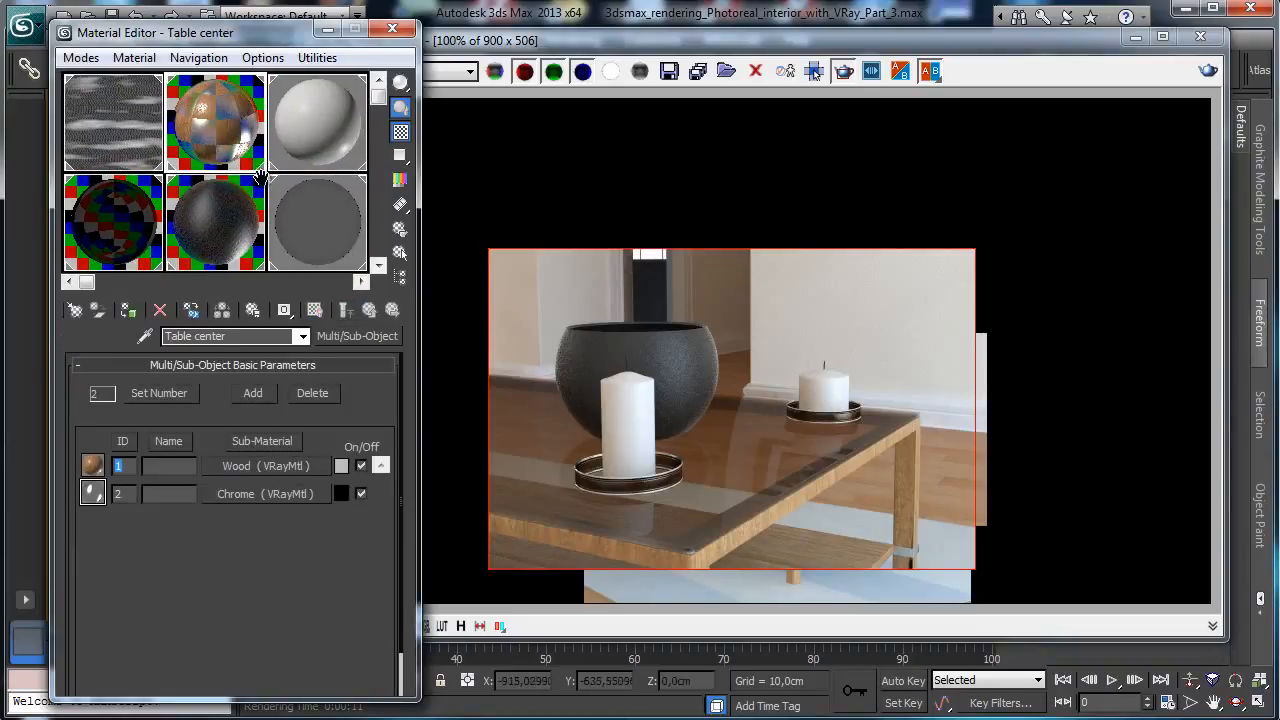
left_click(299, 494)
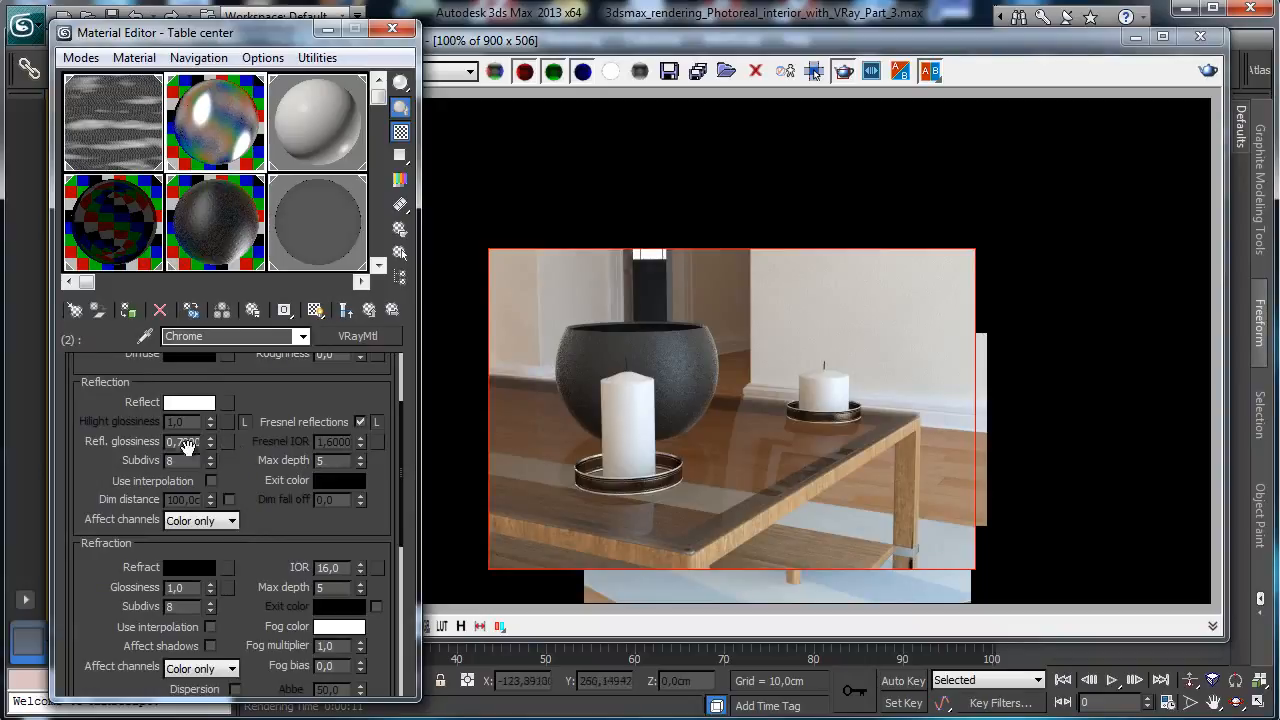
double_click(177, 441)
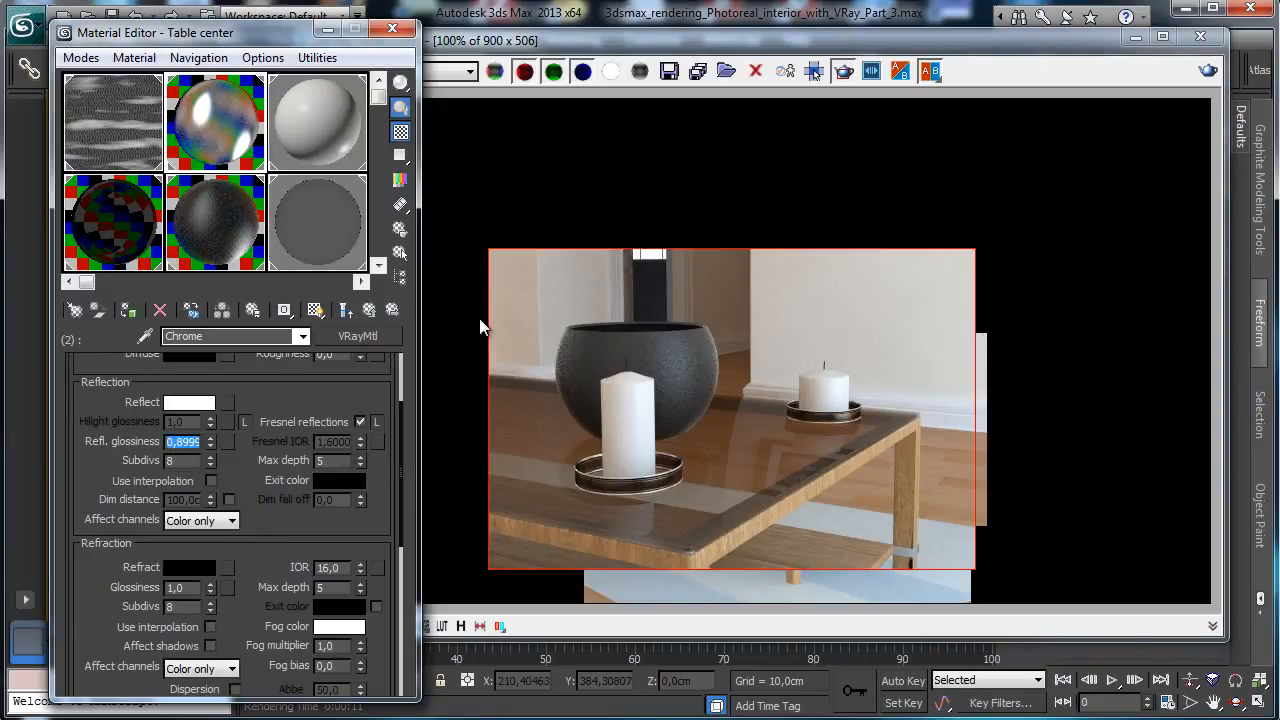
Render a narrow region around the table's front-right leg and its chrome joint
left_click_drag(807, 491, 952, 593)
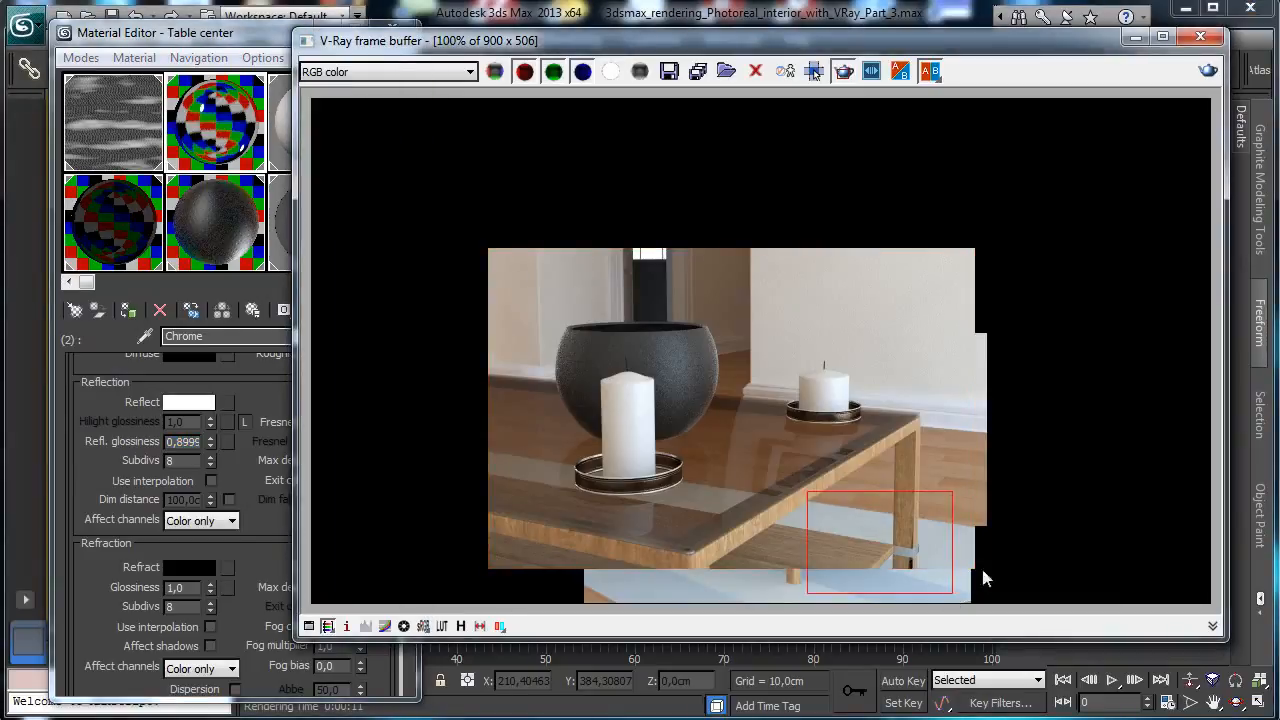
left_click_drag(831, 380, 957, 599)
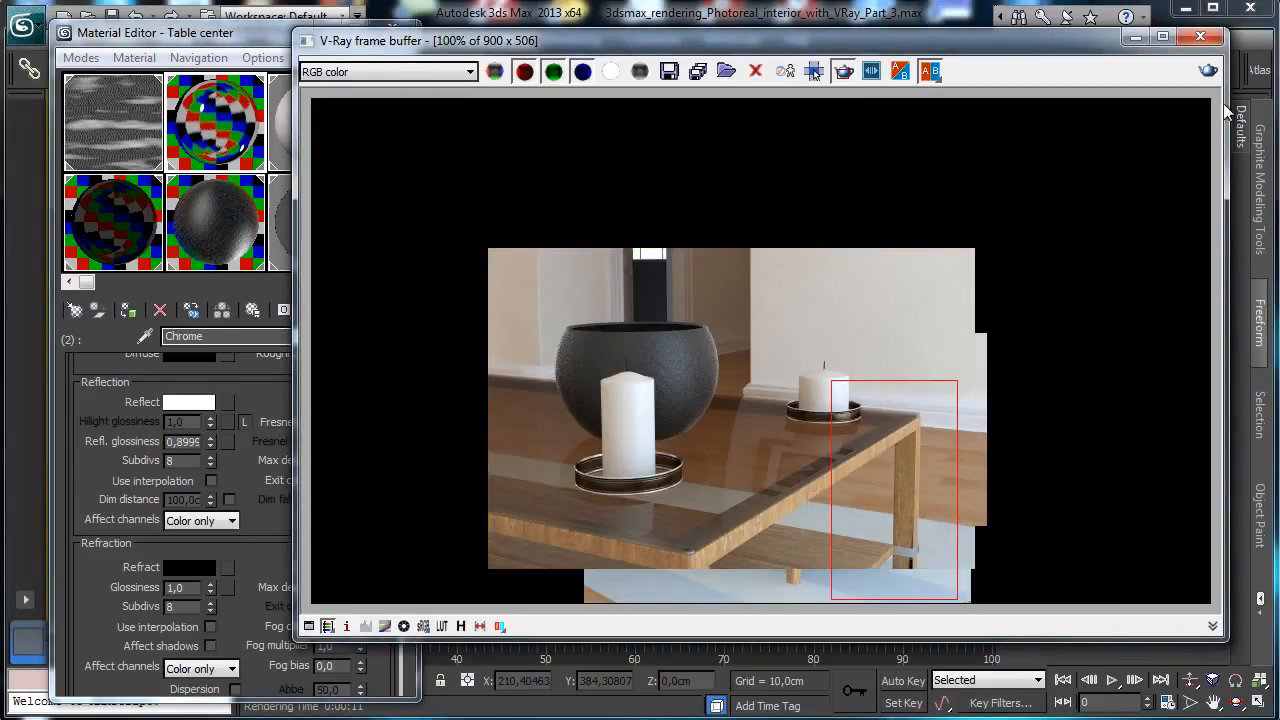
left_click(1208, 72)
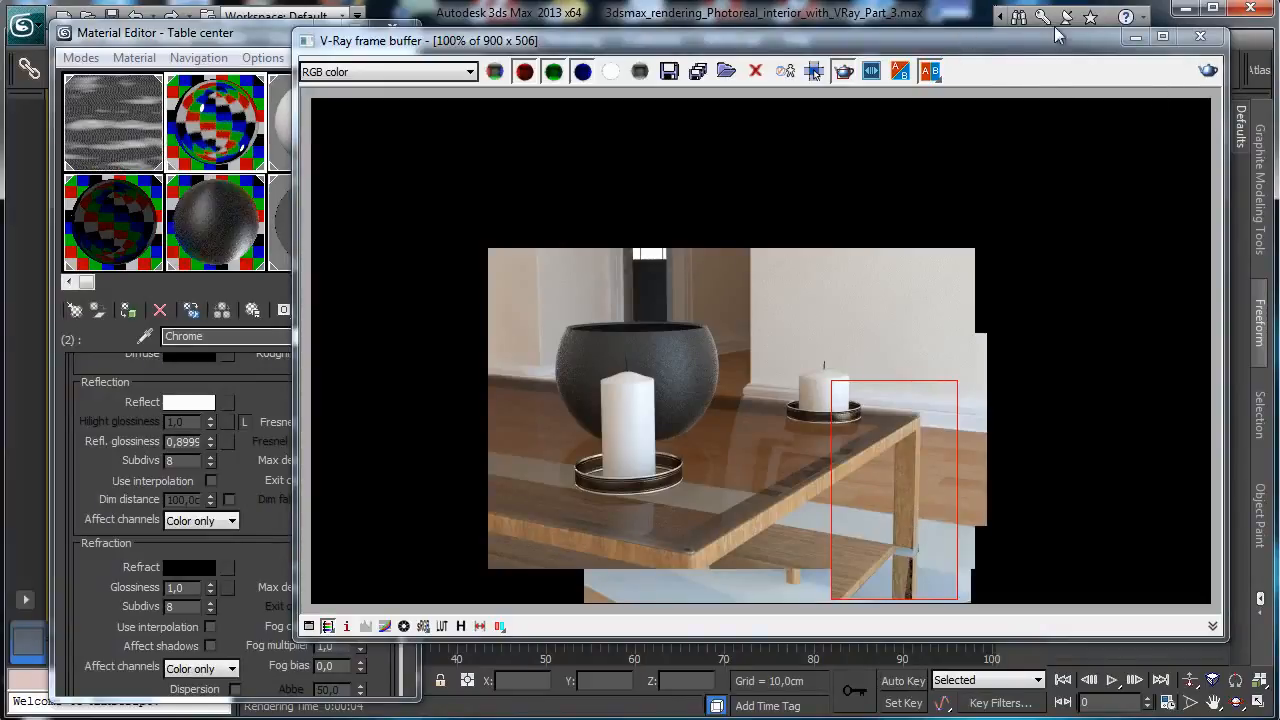
Show the bump map slot of the Sphere vase material with the camera viewport visible beside it
left_click(1136, 37)
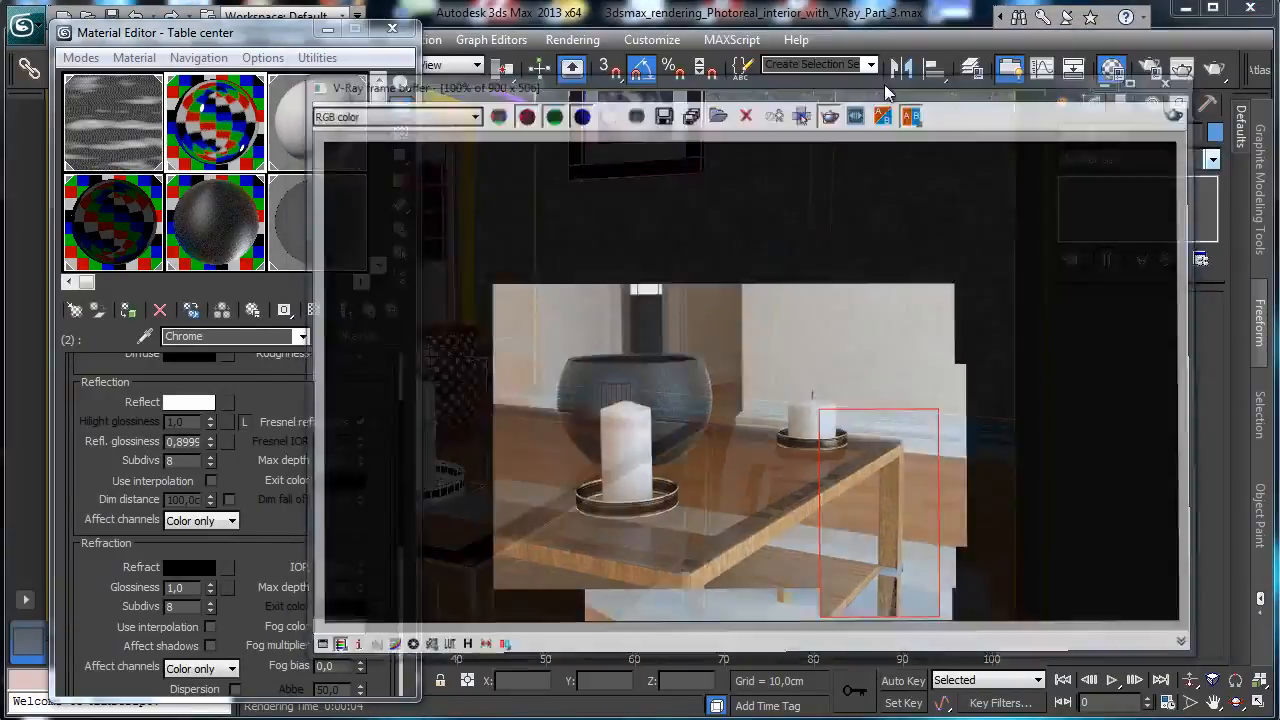
left_click_drag(239, 34, 924, 95)
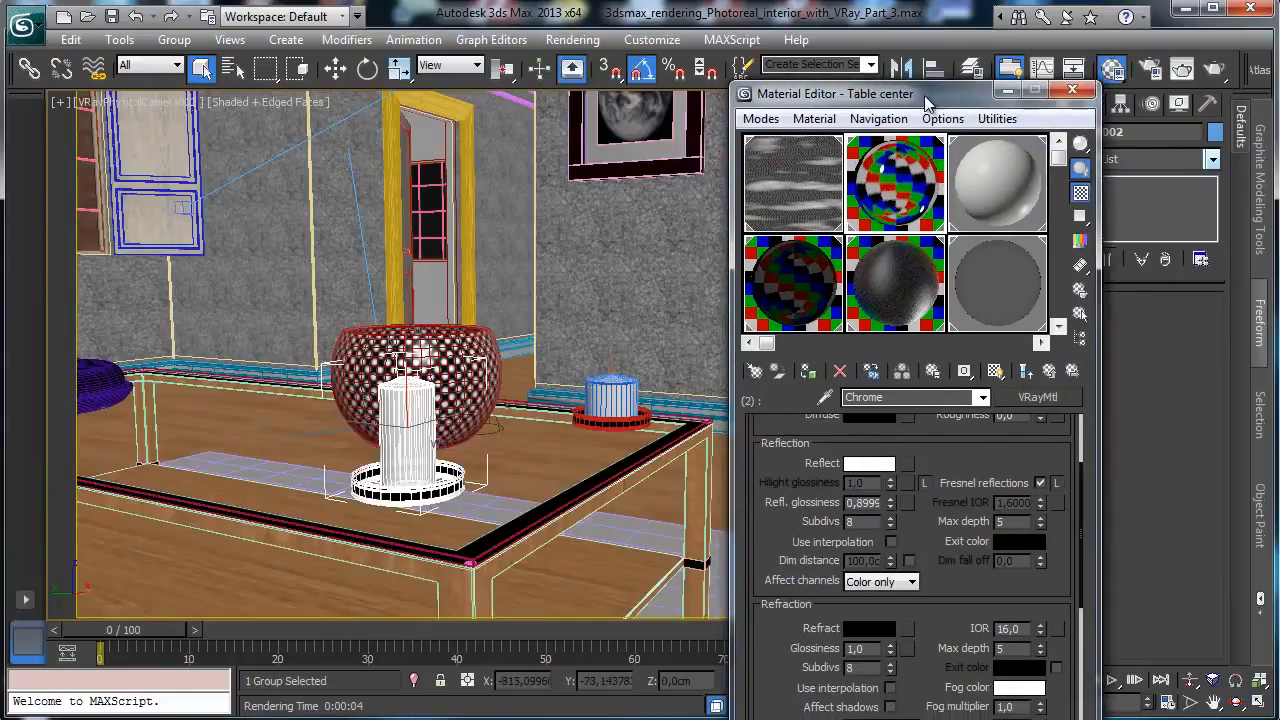
left_click(880, 265)
scroll(940, 600, "down", 5)
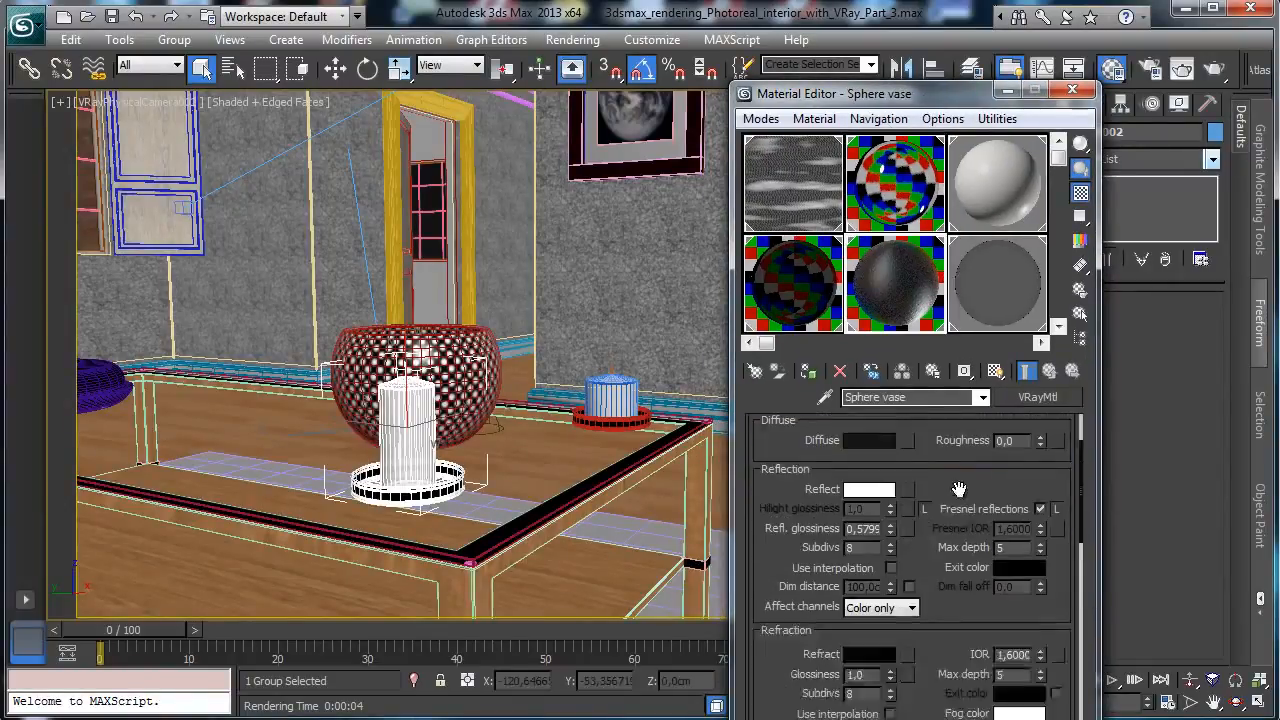
scroll(950, 575, "down", 10)
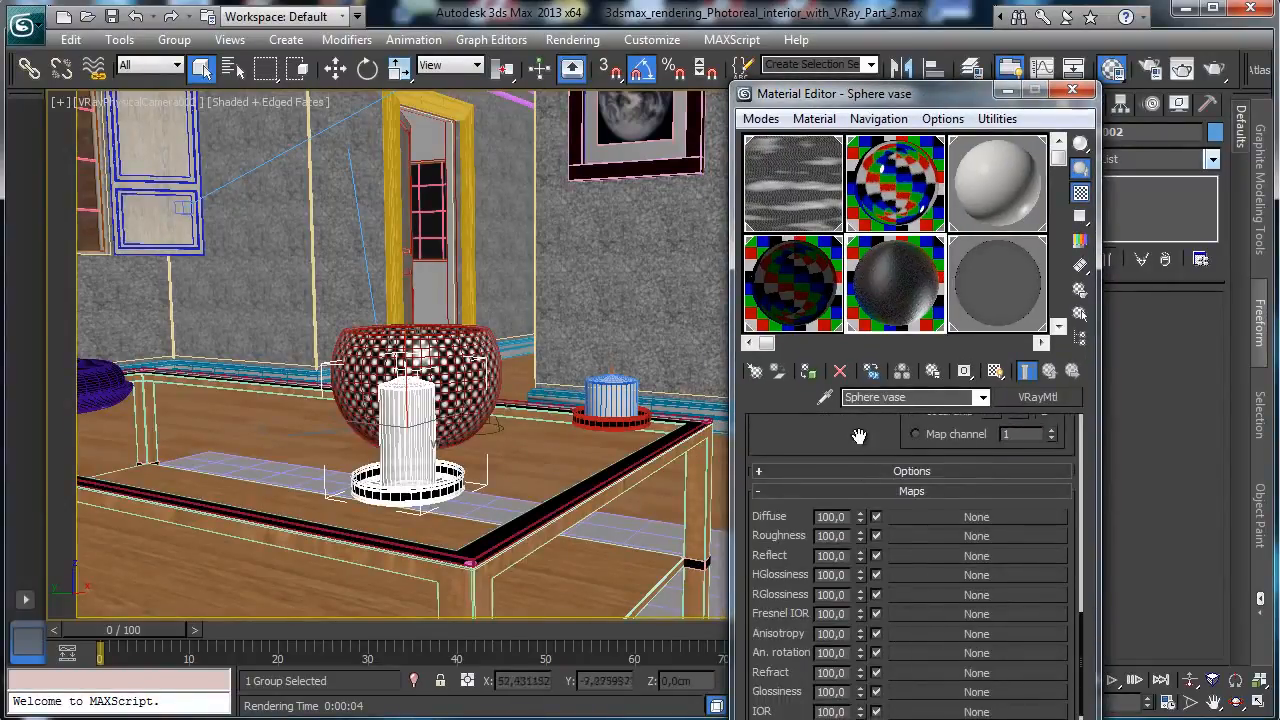
double_click(830, 617)
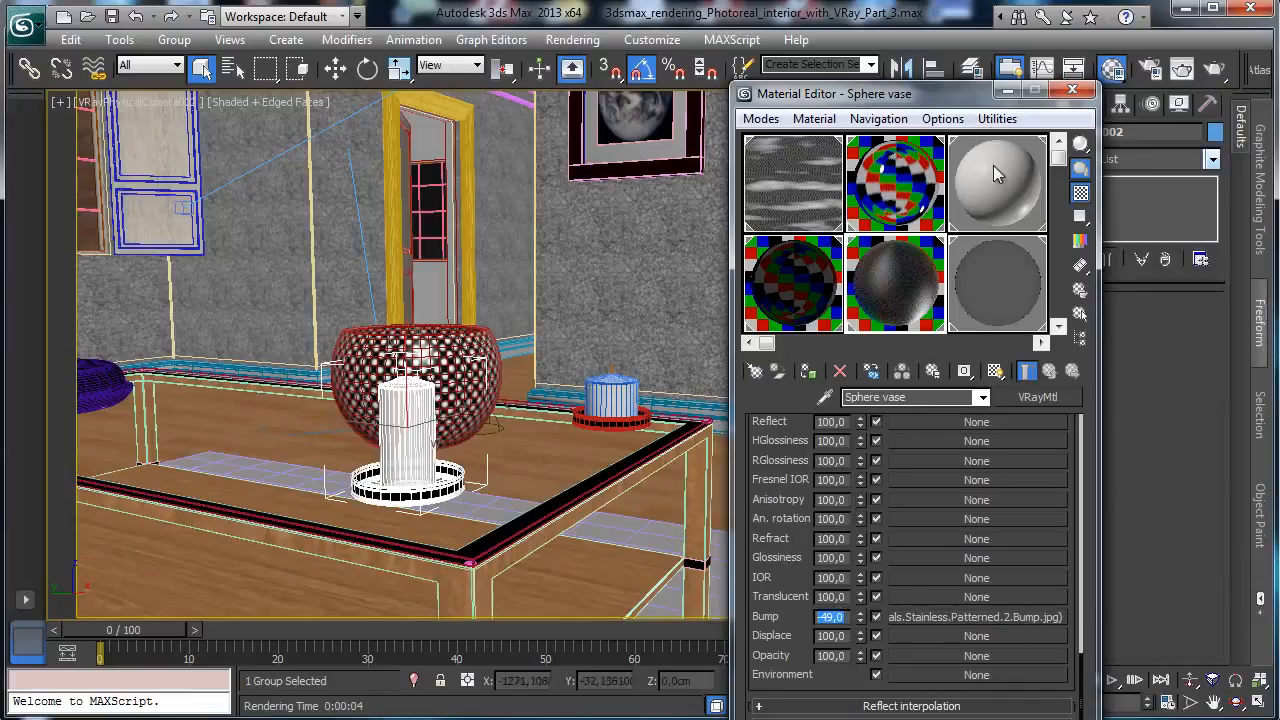
left_click_drag(937, 93, 847, 46)
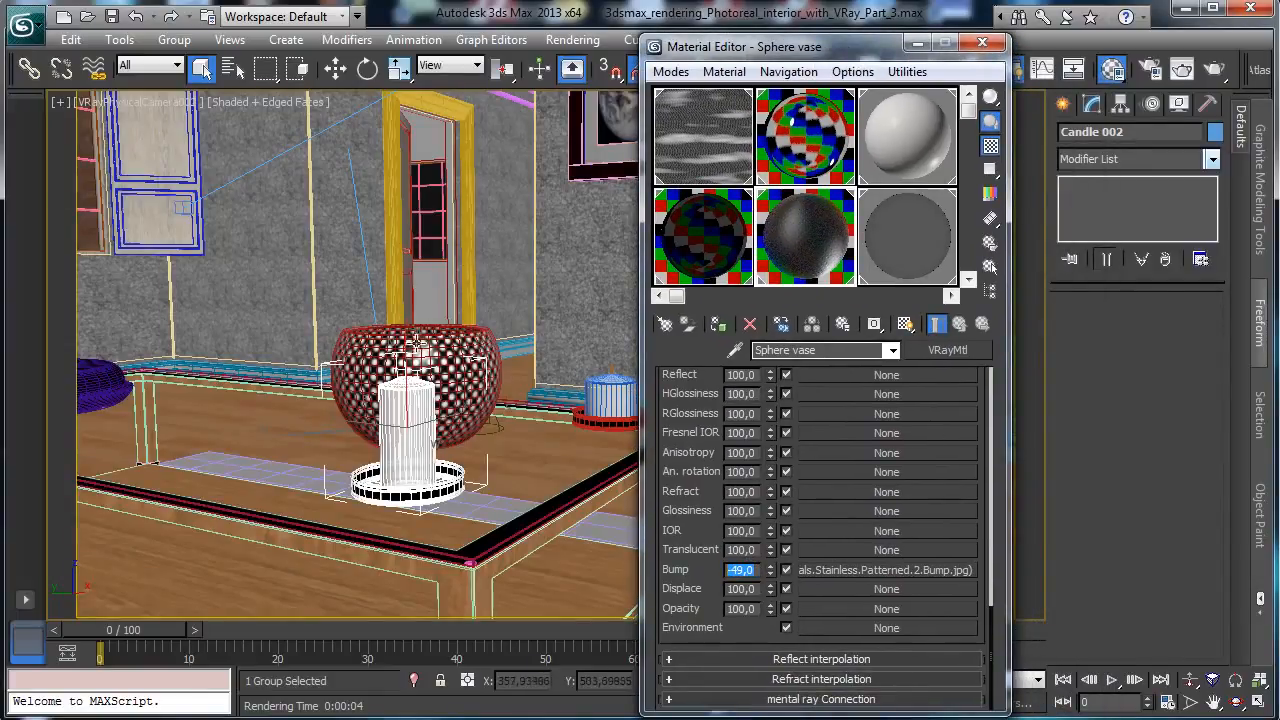
Add a VRayDisplacementMod modifier to the bowl
left_click(413, 338)
left_click(1211, 160)
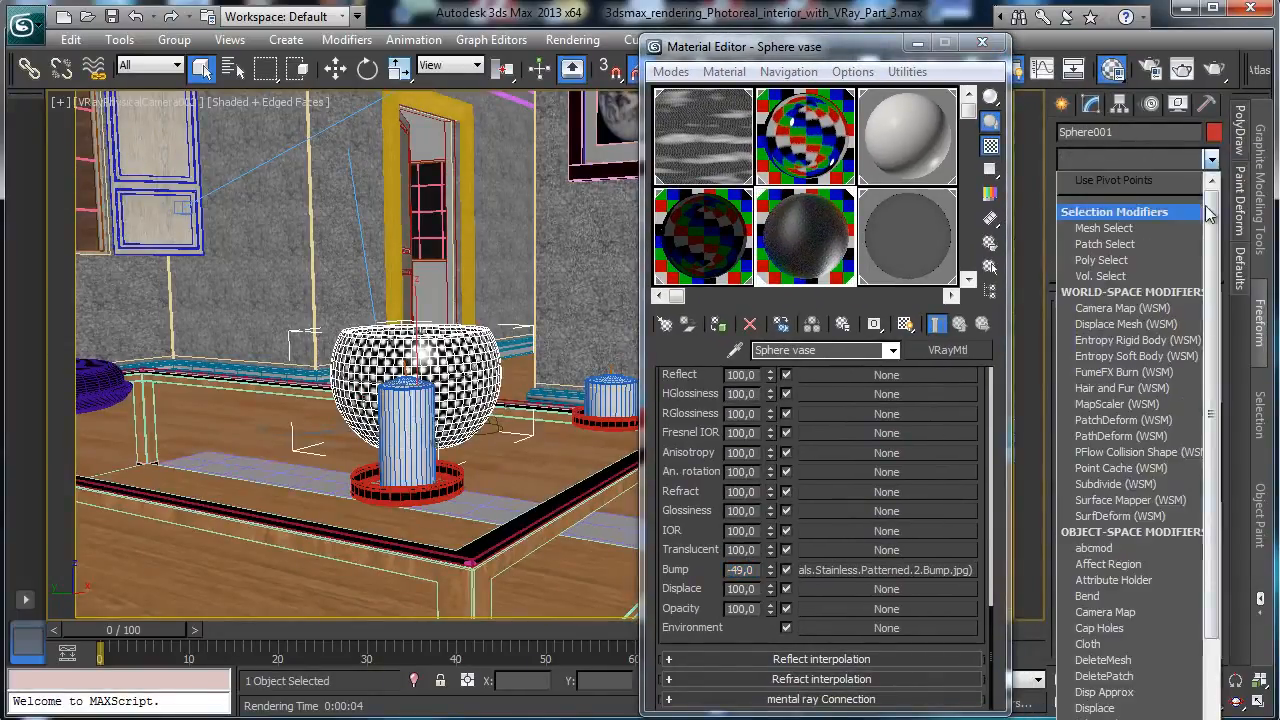
scroll(1178, 564, "down", 15)
left_click(1125, 715)
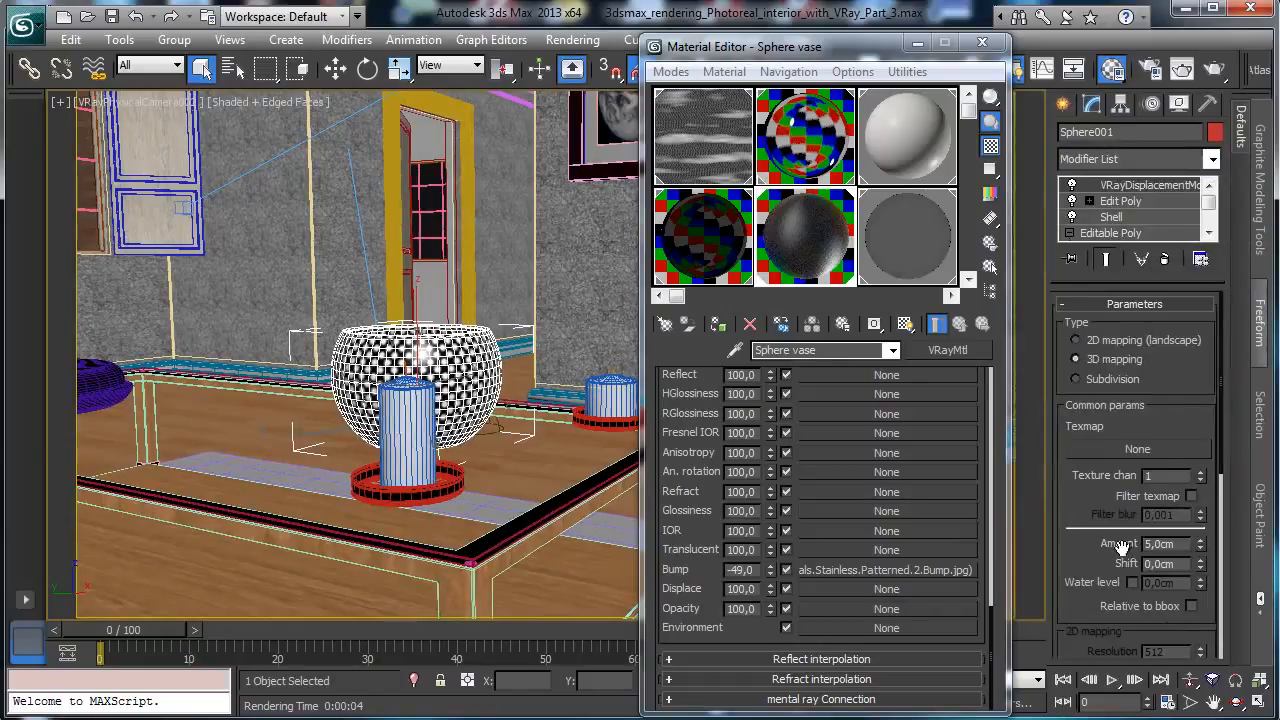
Turn off the Sphere vase material's bump map and reuse that map as the displacement modifier's texmap
left_click(786, 569)
left_click_drag(866, 570, 1138, 452)
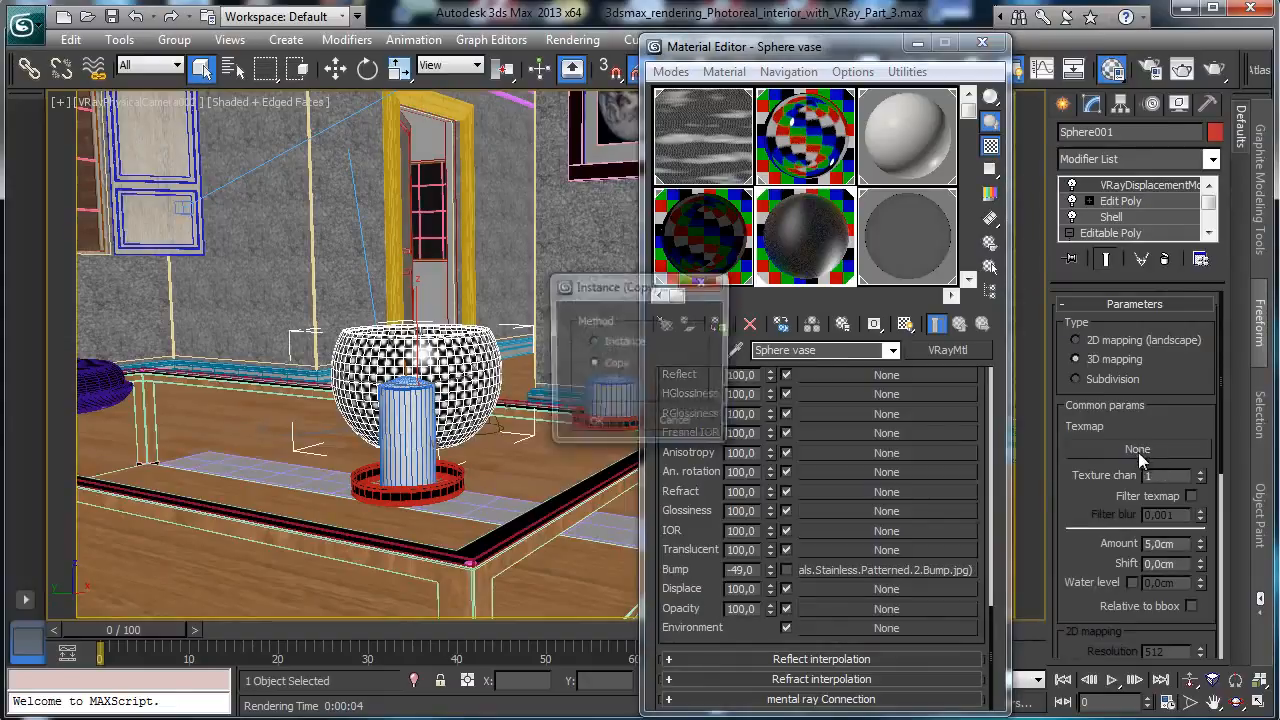
left_click(596, 425)
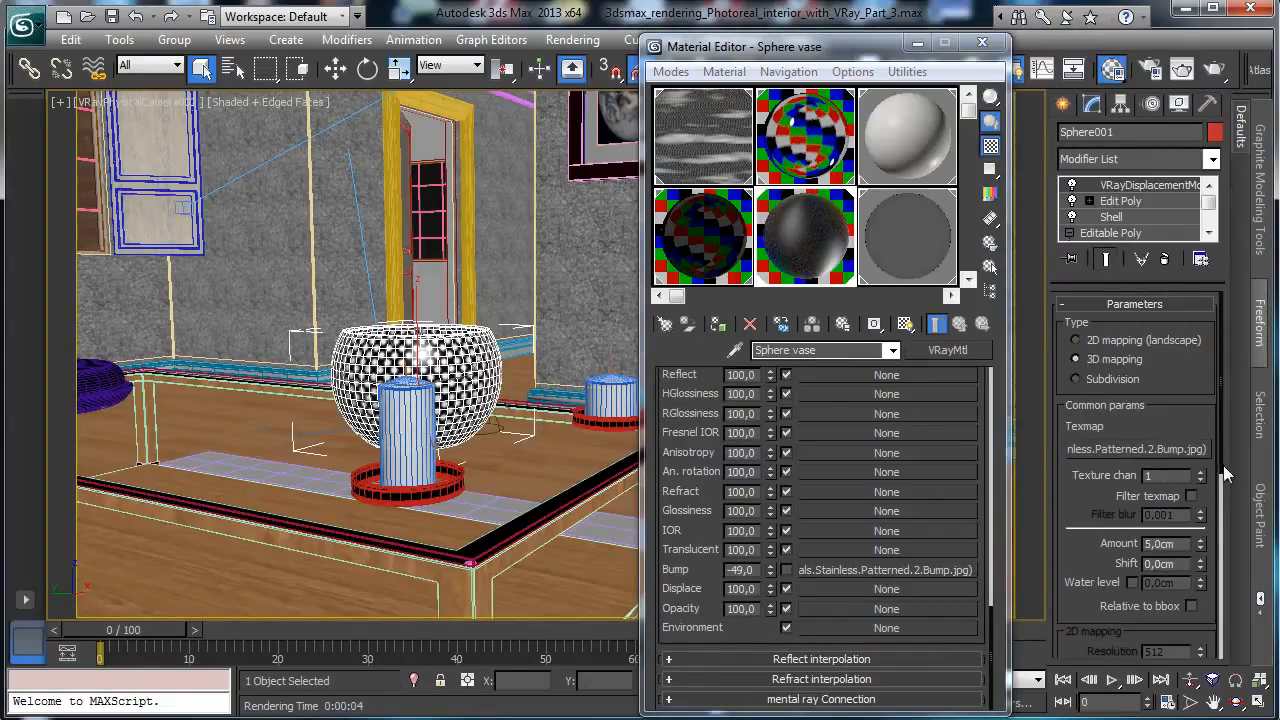
Set the bowl's displacement amount to 2 cm
left_click_drag(1066, 493, 1112, 378)
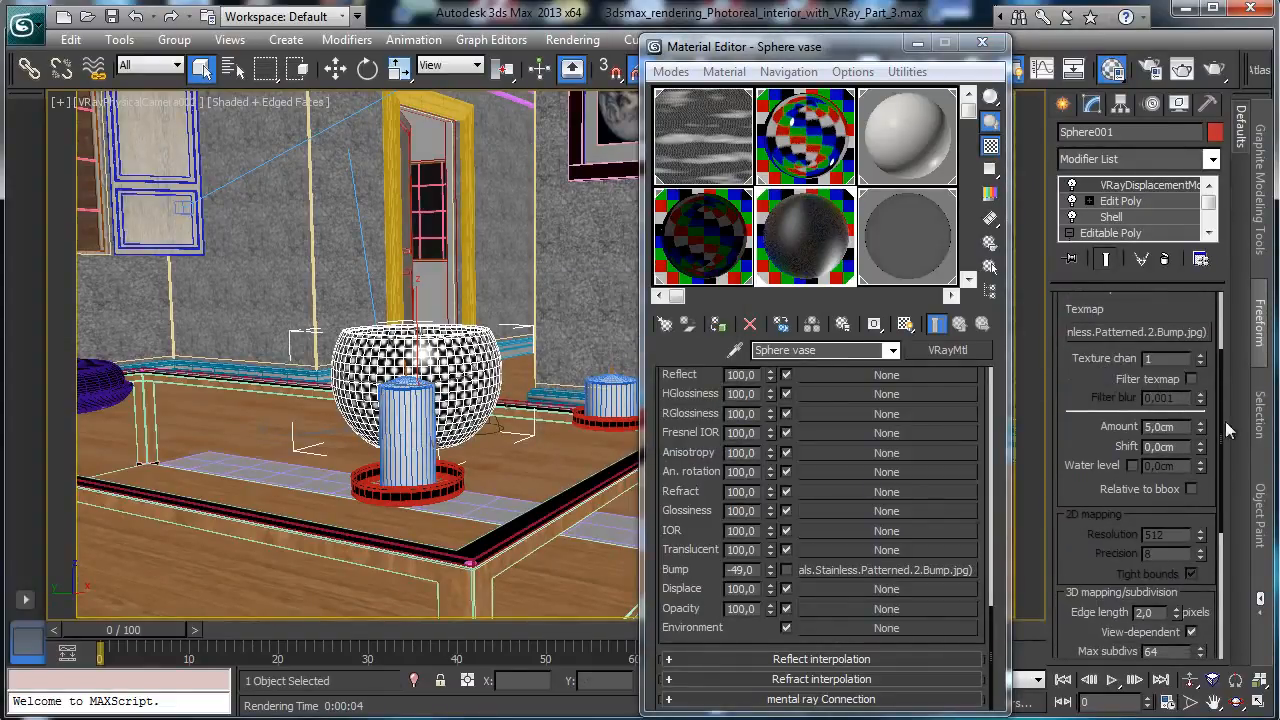
type("2")
key("Return")
Save the scene and start rendering a region around the bowl and the front candle
left_click(877, 719)
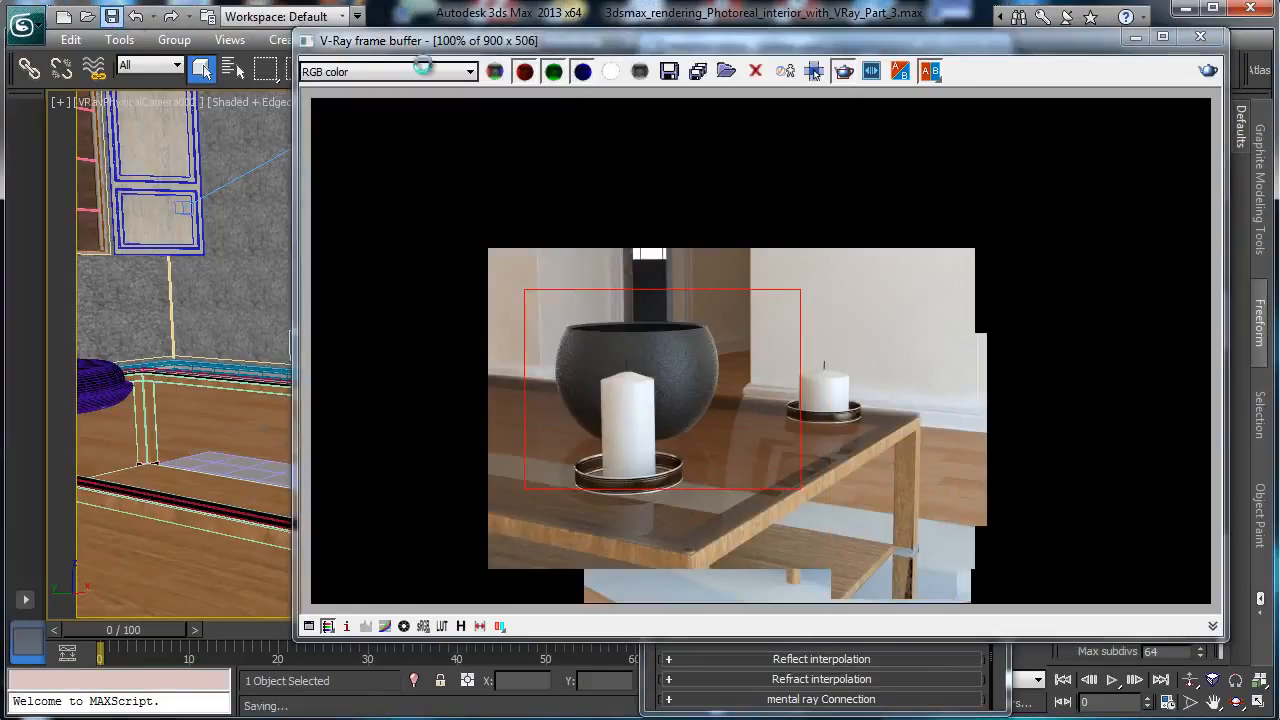
left_click(1209, 71)
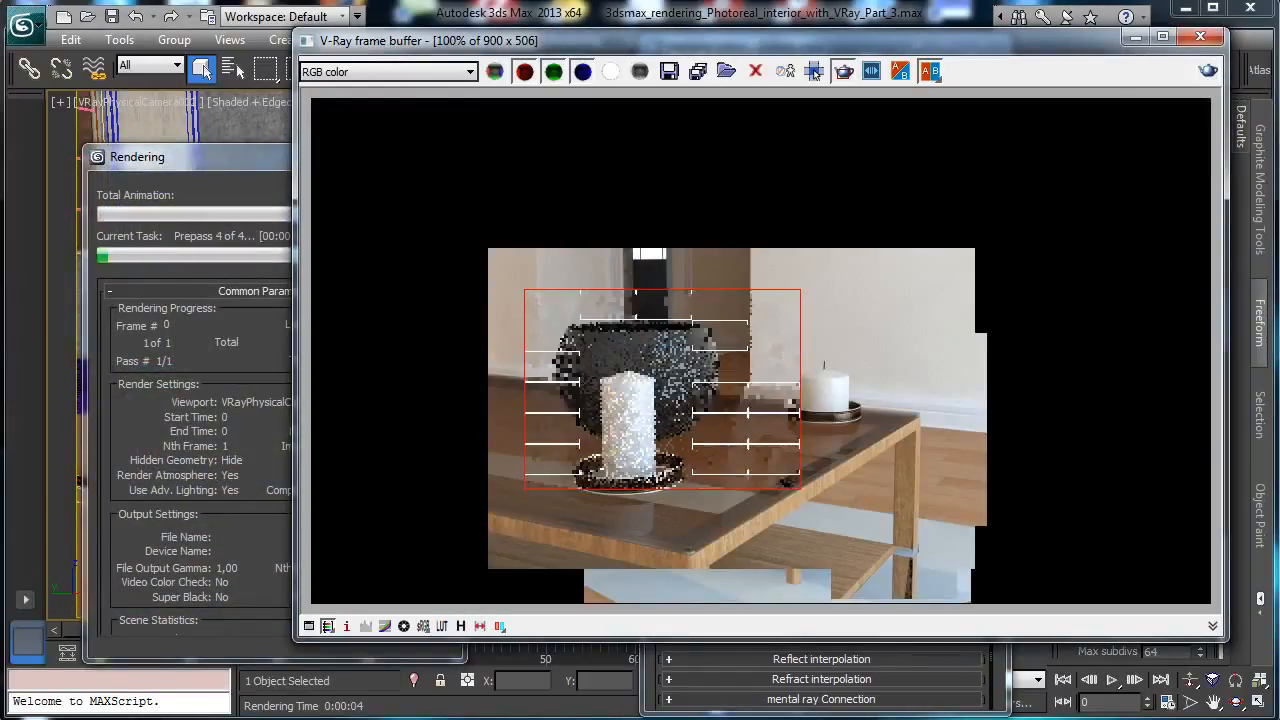
left_click(207, 166)
left_click(423, 192)
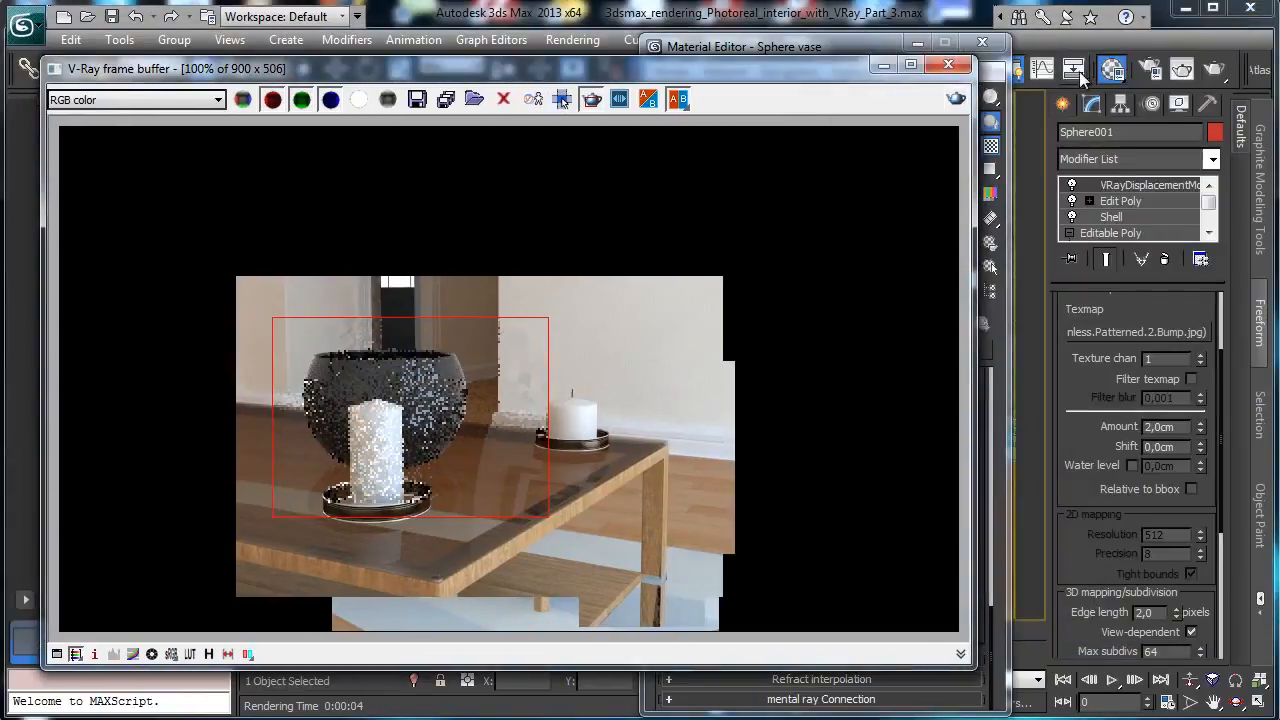
Enable Displacement in the V-Ray global switches and re-render the bowl region
left_click(1148, 70)
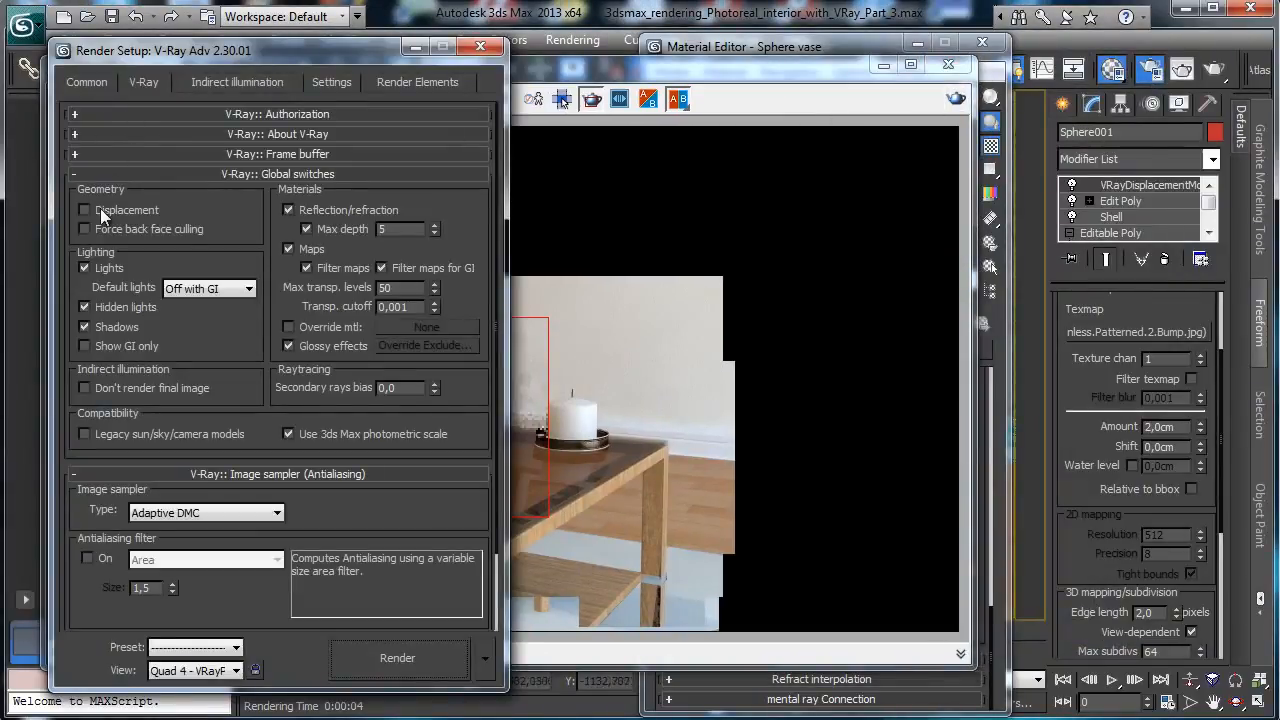
left_click(100, 209)
left_click(957, 99)
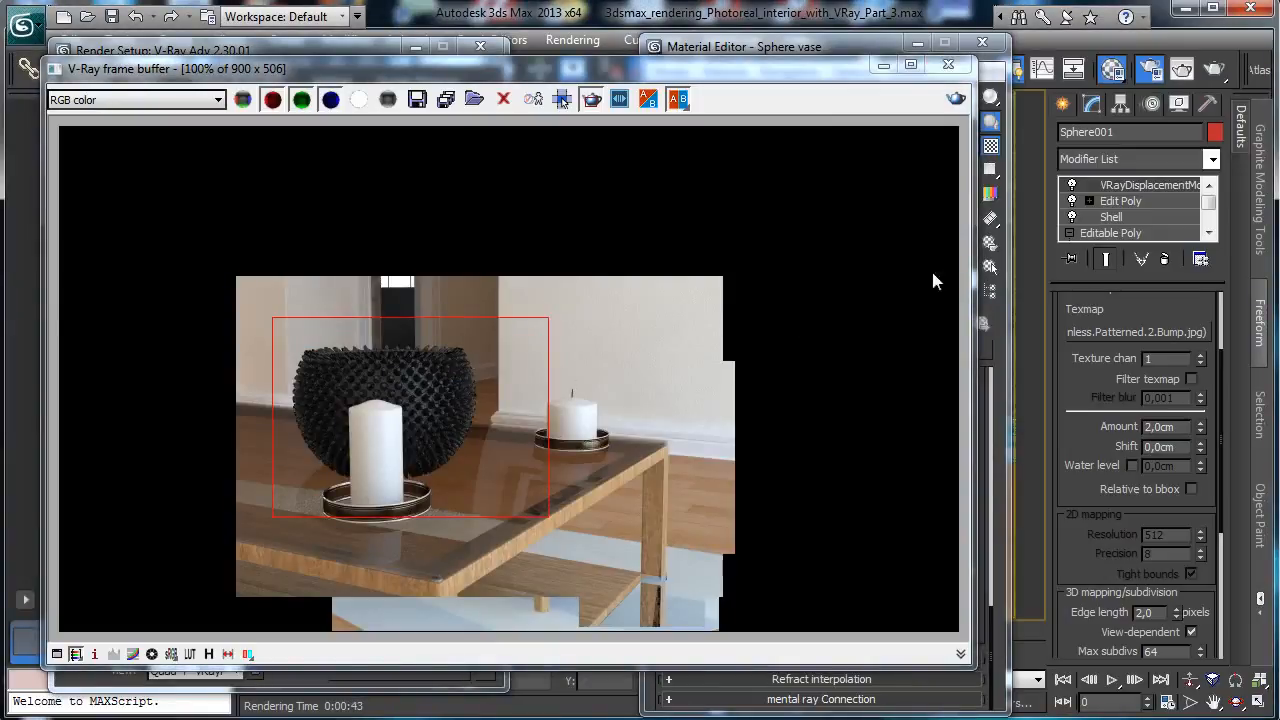
Set the bowl's displacement amount to -0,5 cm and re-render the region
double_click(1170, 427)
type("-0,5")
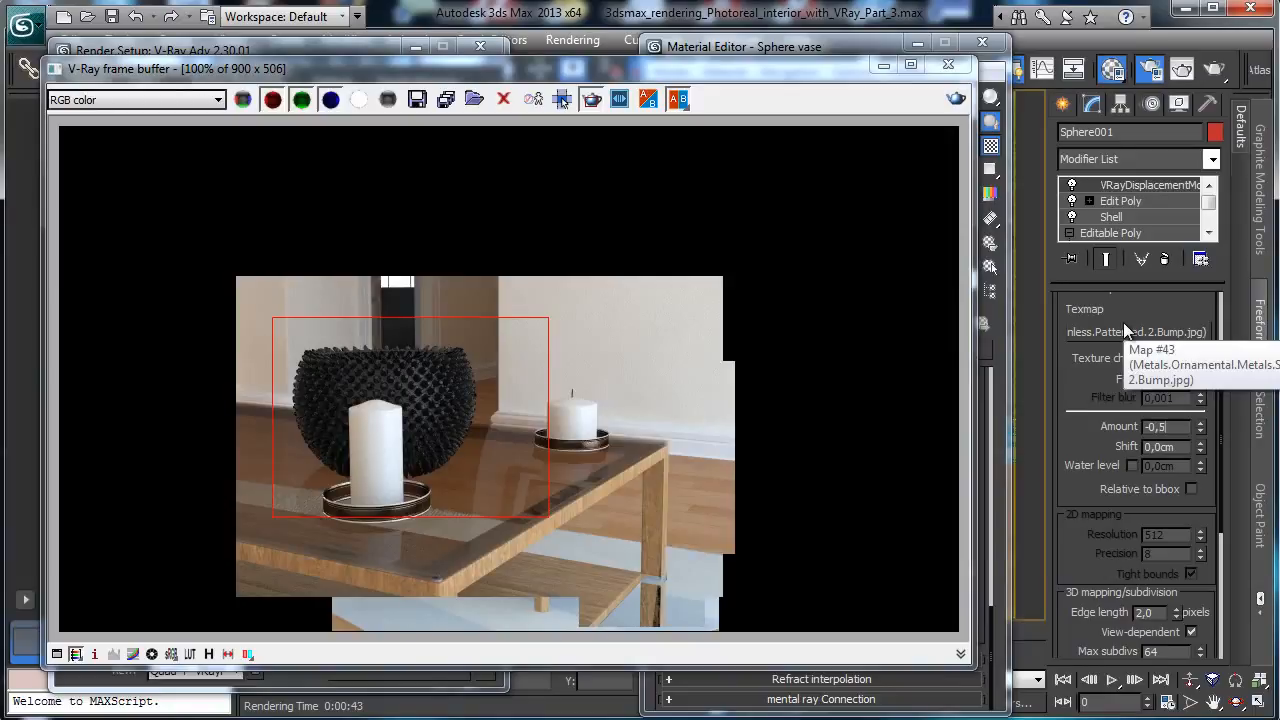
key("Return")
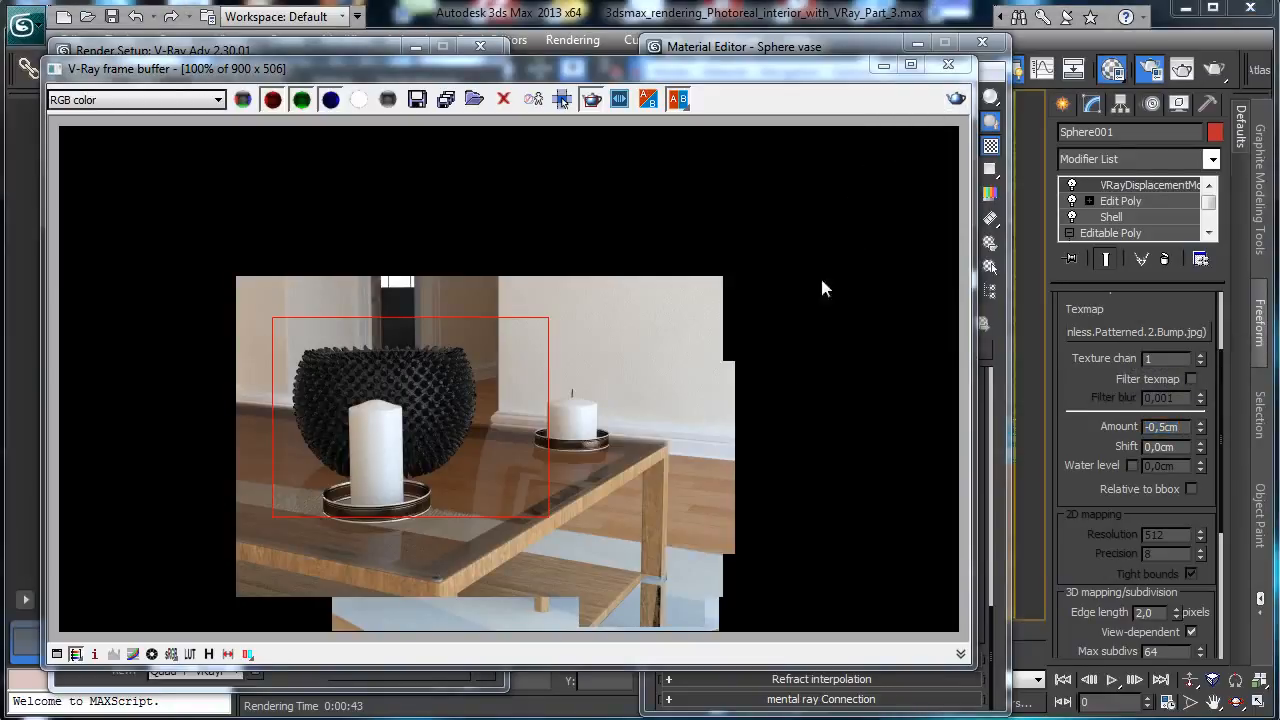
key("shift+q")
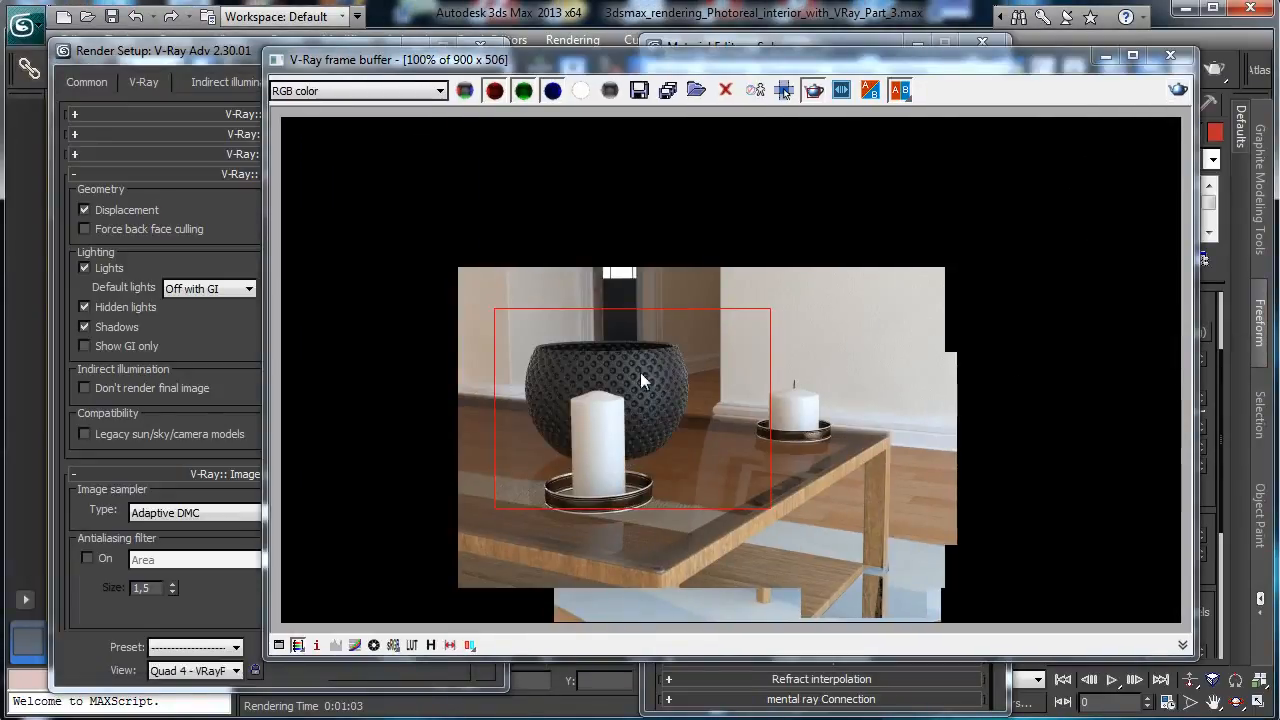
Reduce the bowl's displacement amount to -0,15 cm and re-render the region
left_click(1105, 55)
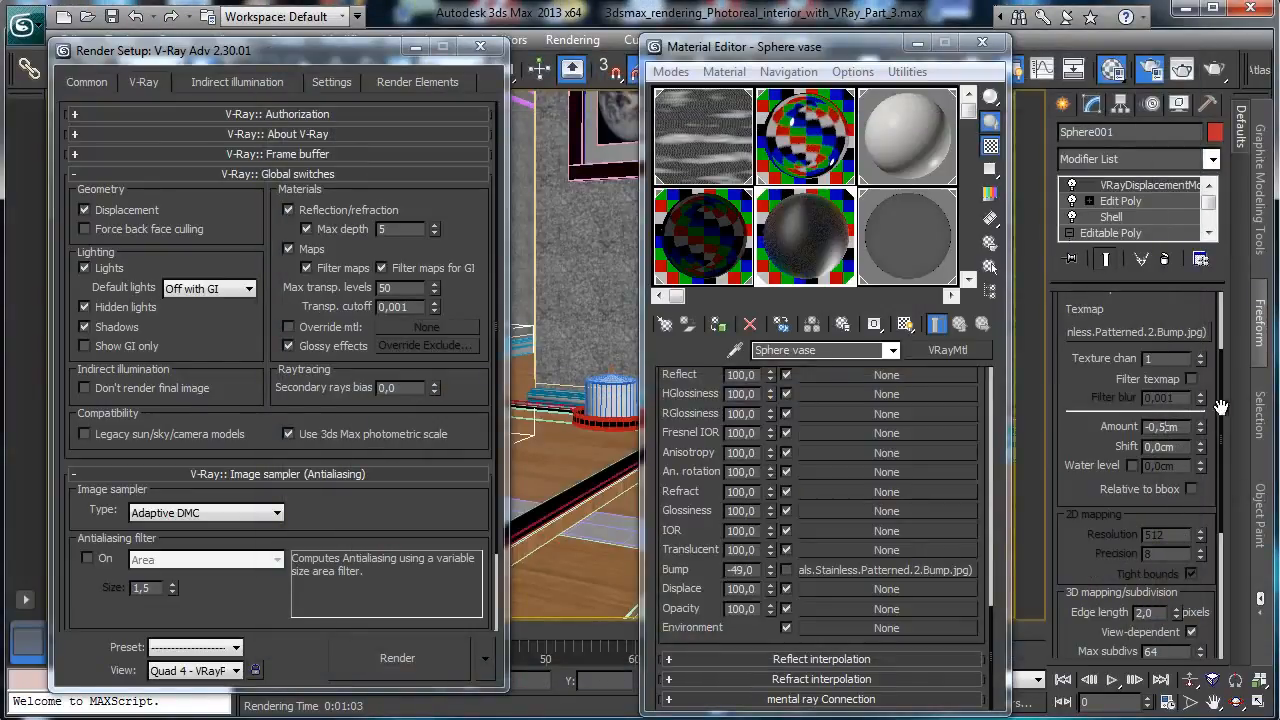
key("BackSpace")
type("15")
key("Return")
left_click(1217, 70)
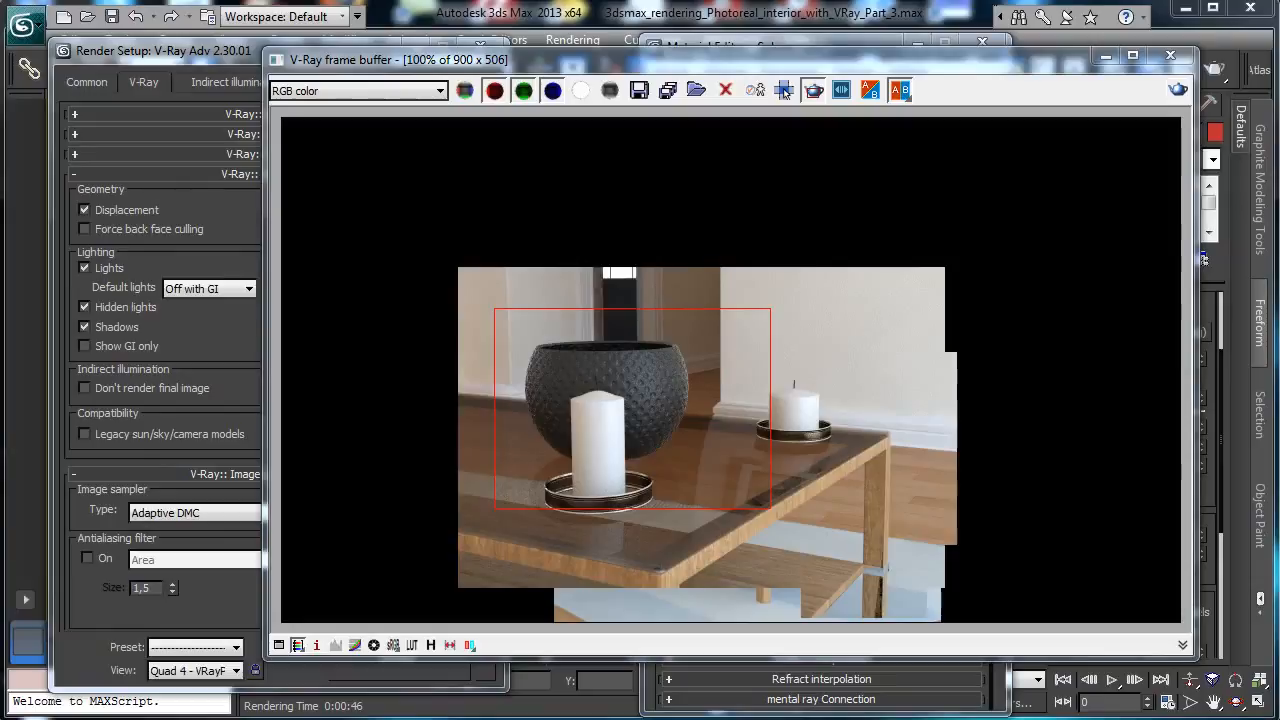
Set the bowl's displacement amount to -0,1 cm, then put away the frame buffer and the Material Editor
left_click_drag(760, 59, 629, 63)
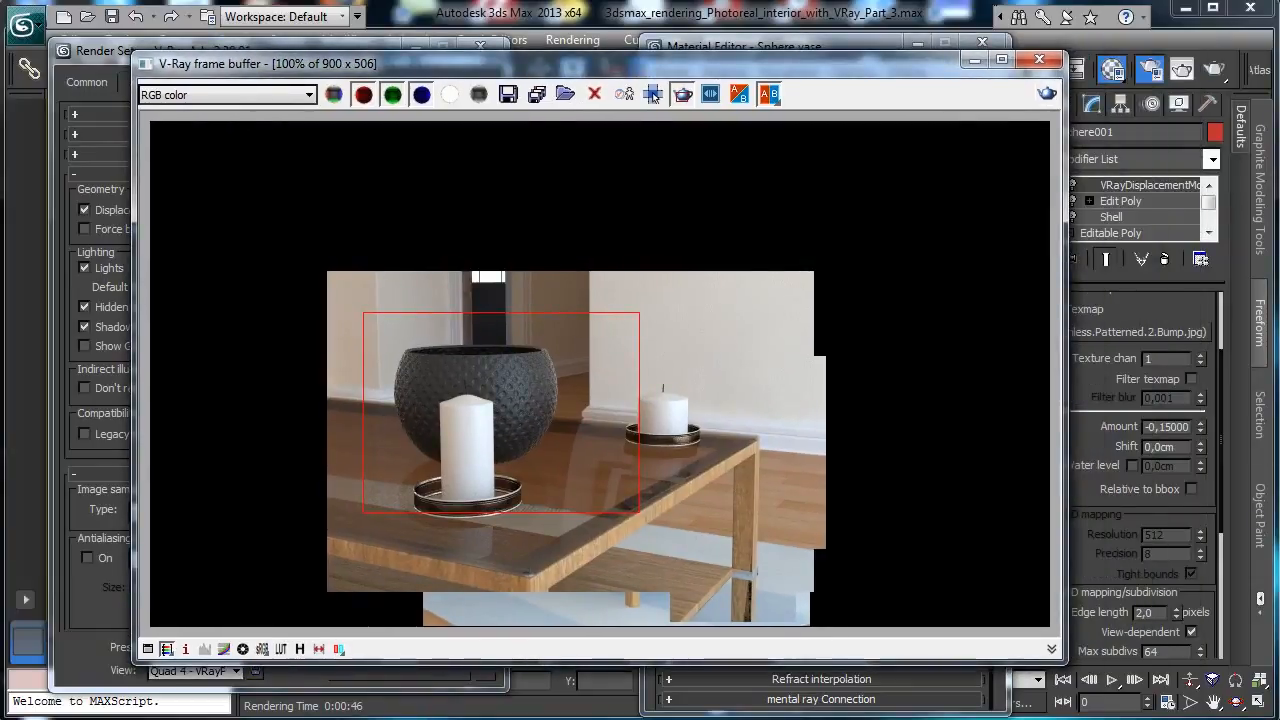
double_click(1166, 427)
type("-0,1")
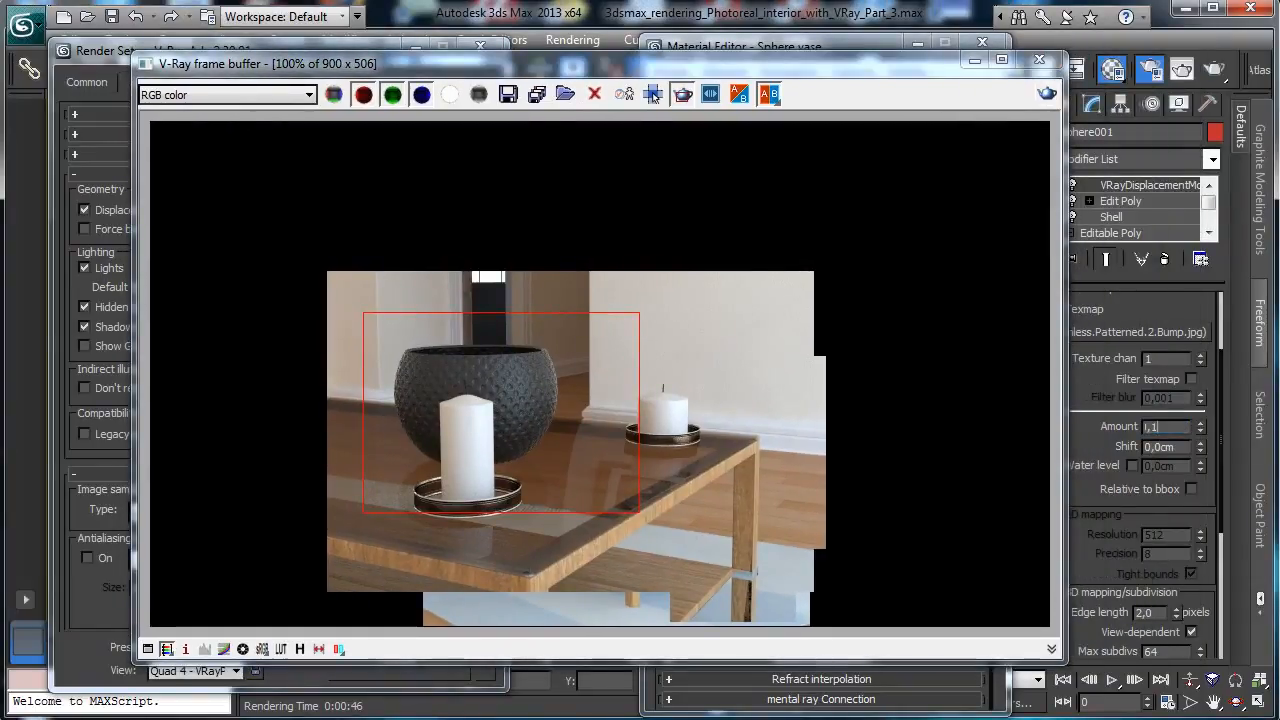
key("Return")
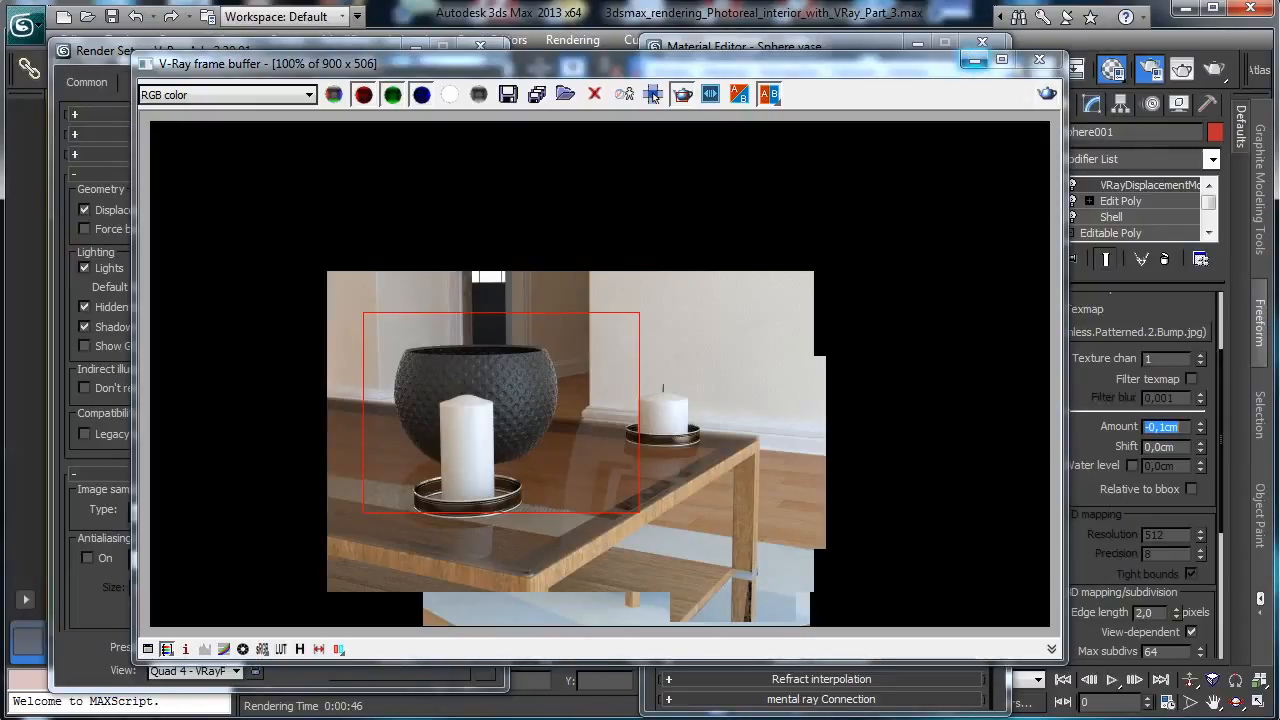
left_click(975, 60)
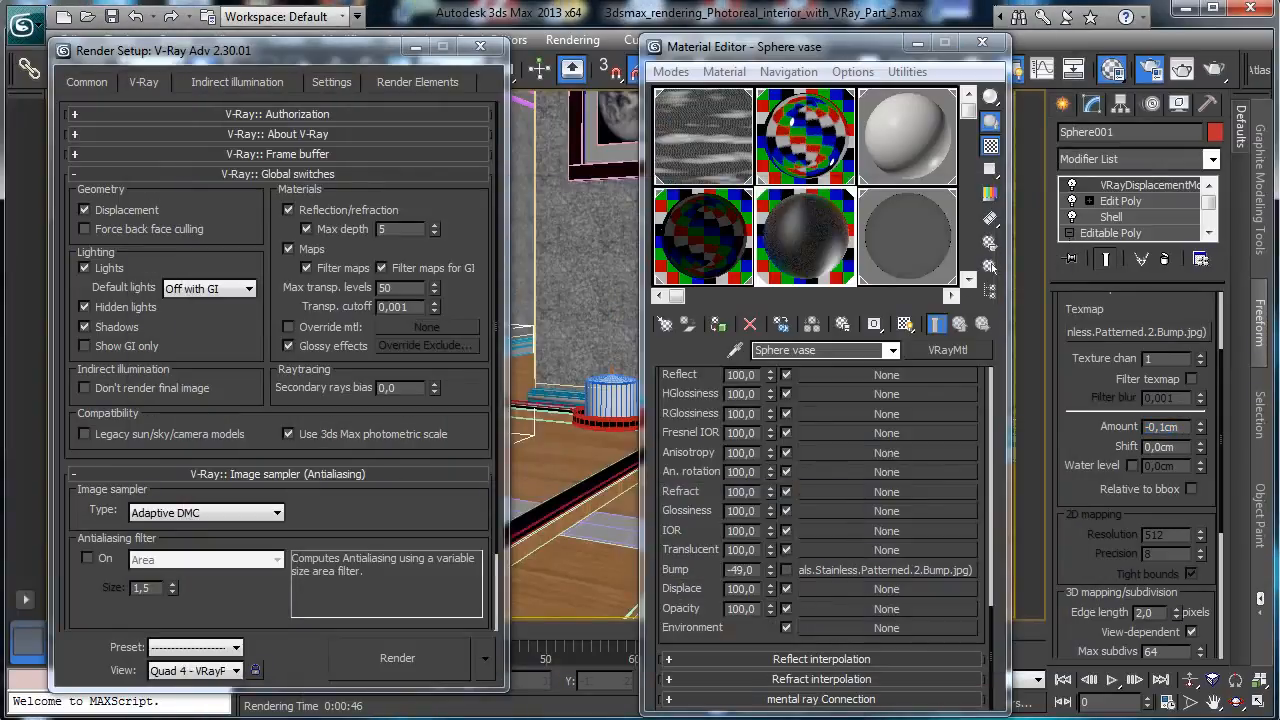
left_click(982, 43)
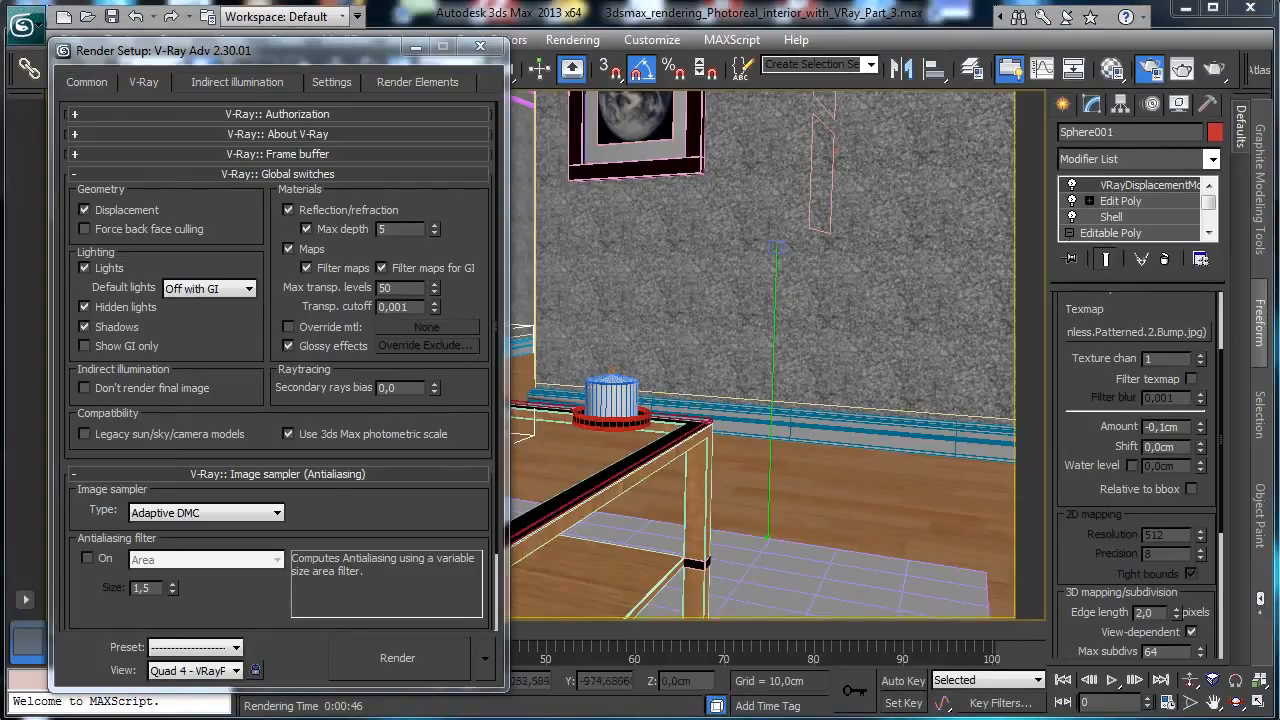
Put away the render settings and switch the viewport to the VRayPhysicalCamera001 view of the whole room
left_click(416, 48)
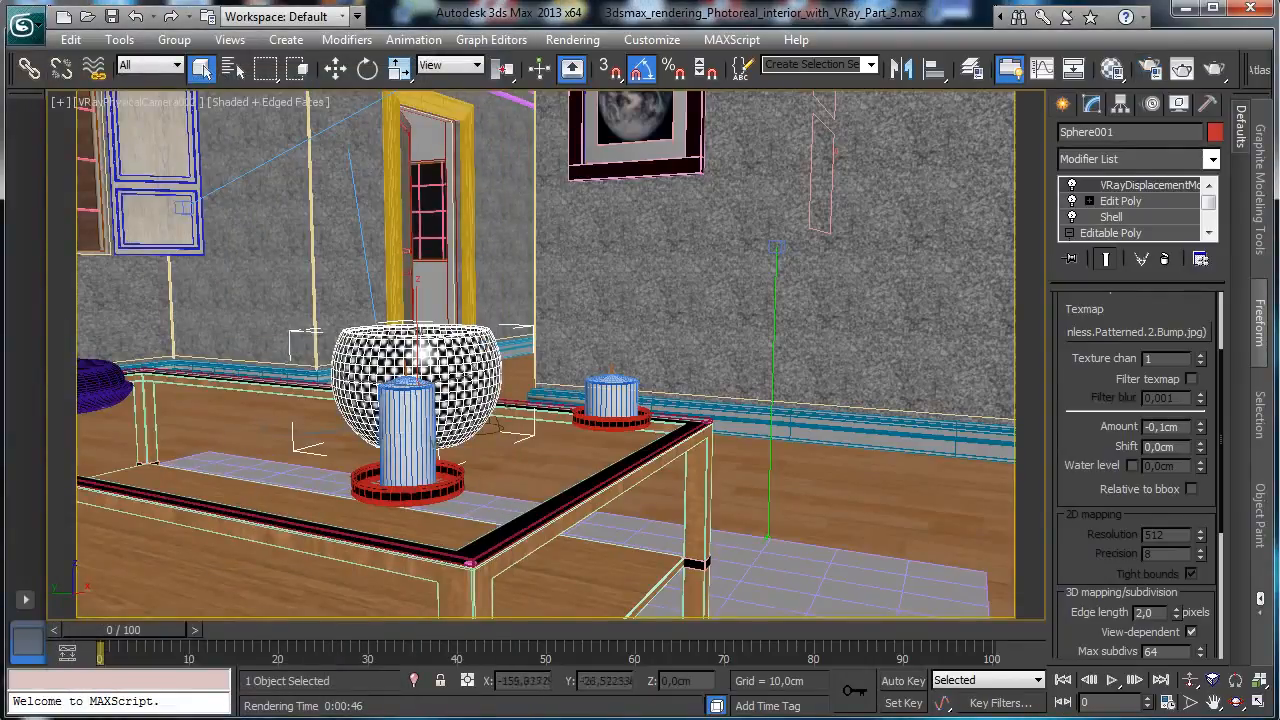
left_click(160, 104)
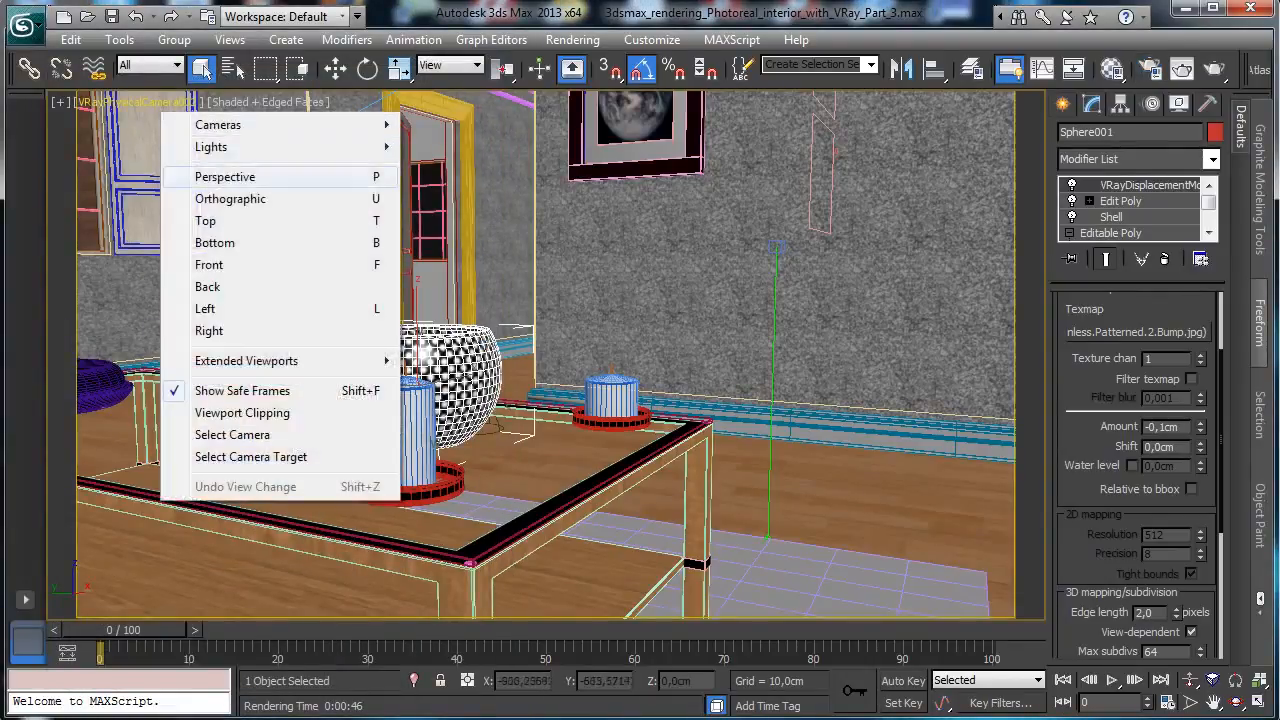
left_click(222, 177)
left_click(270, 428)
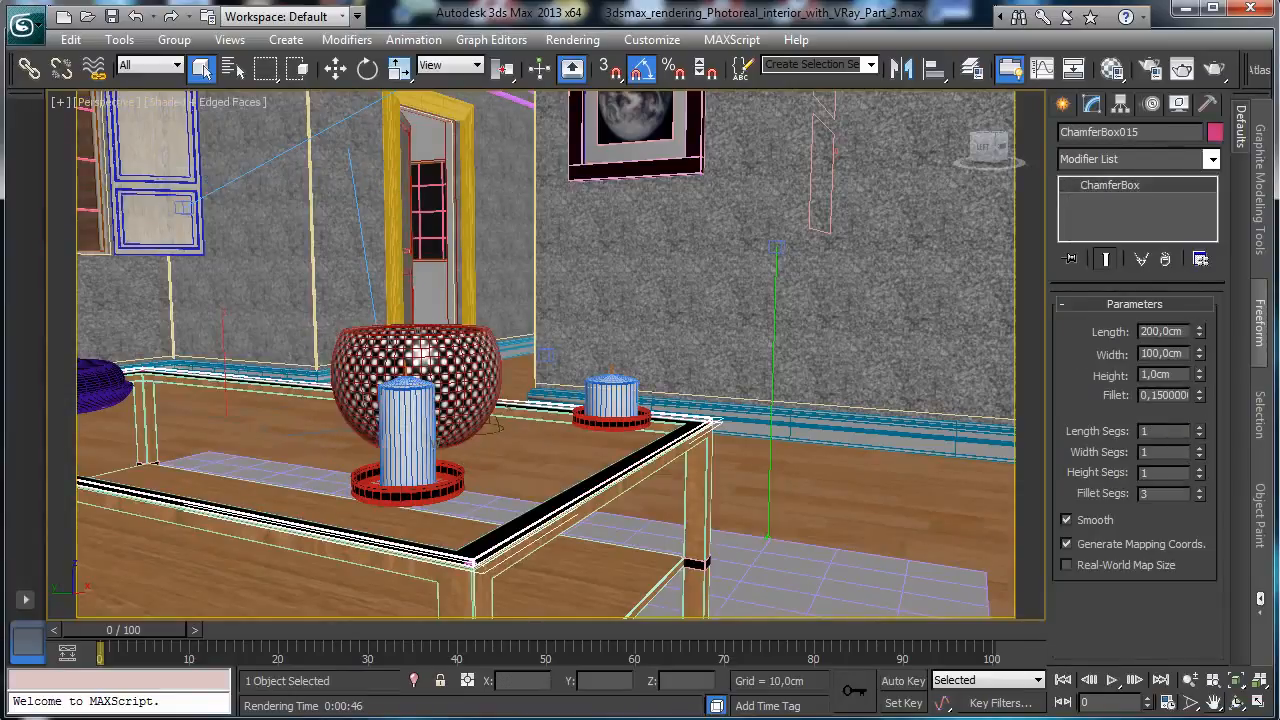
middle_click_drag(330, 428, 586, 376)
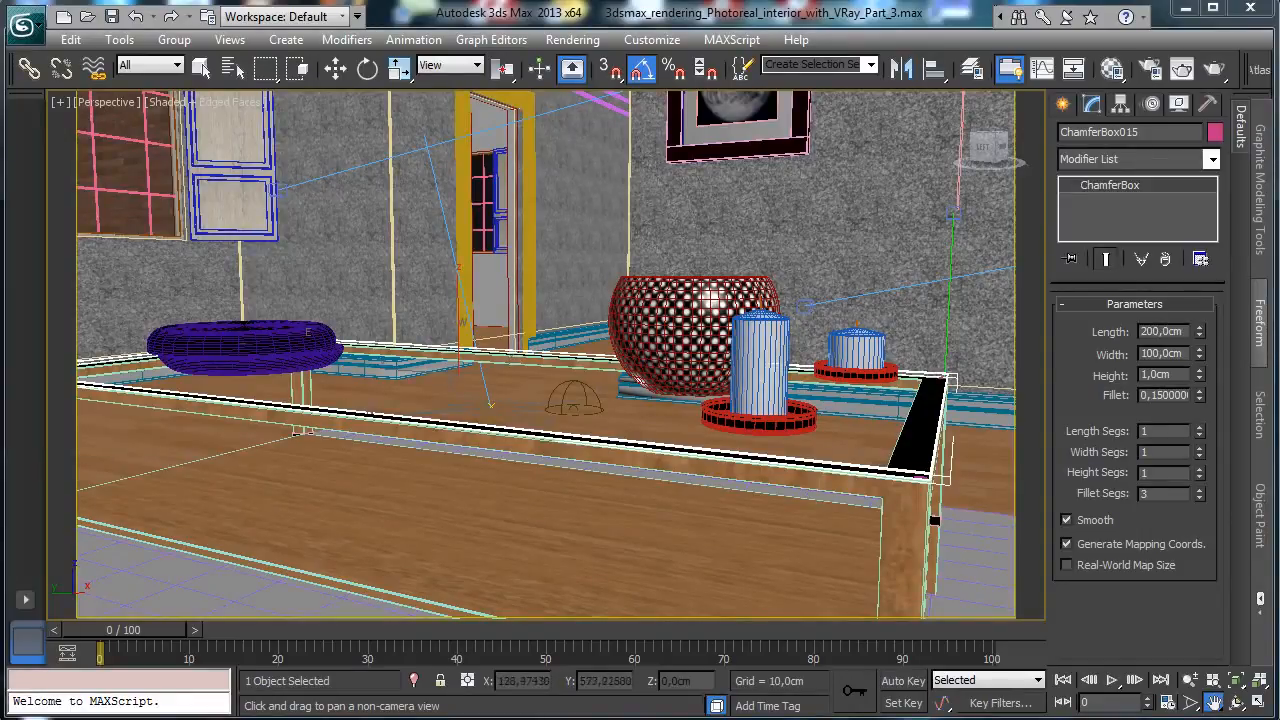
left_click(108, 102)
mouse_move(166, 125)
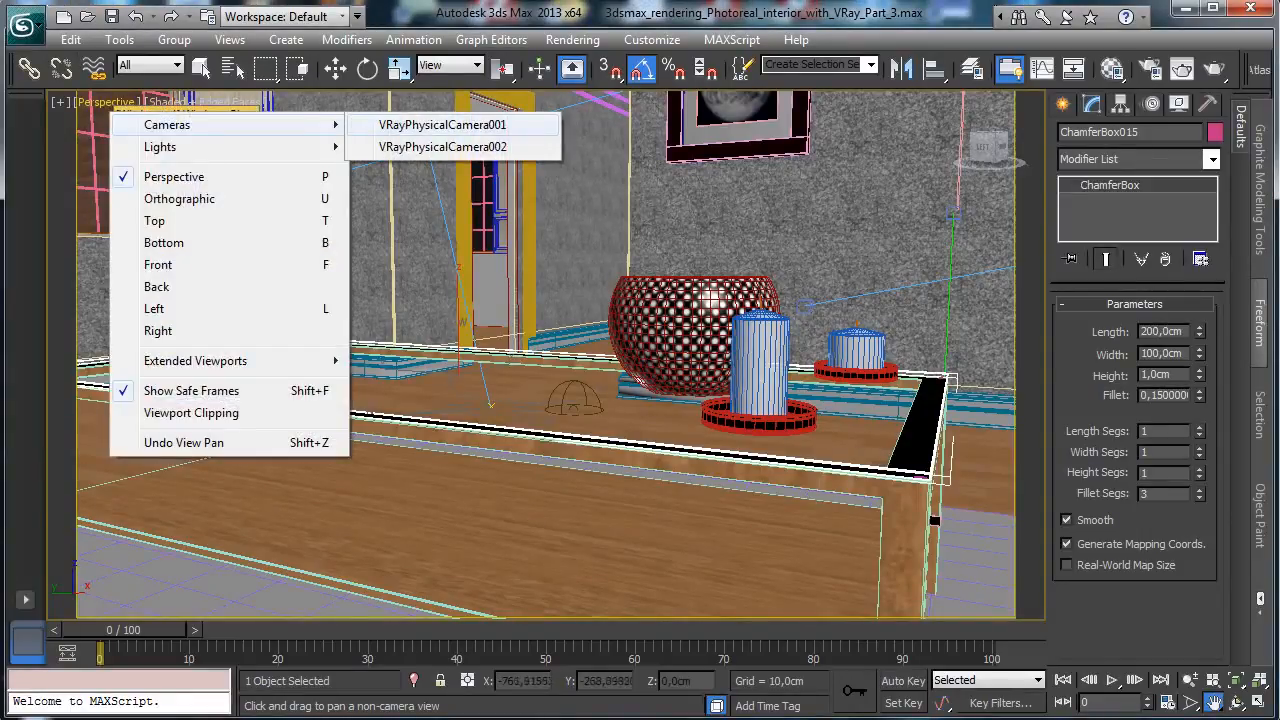
left_click(442, 125)
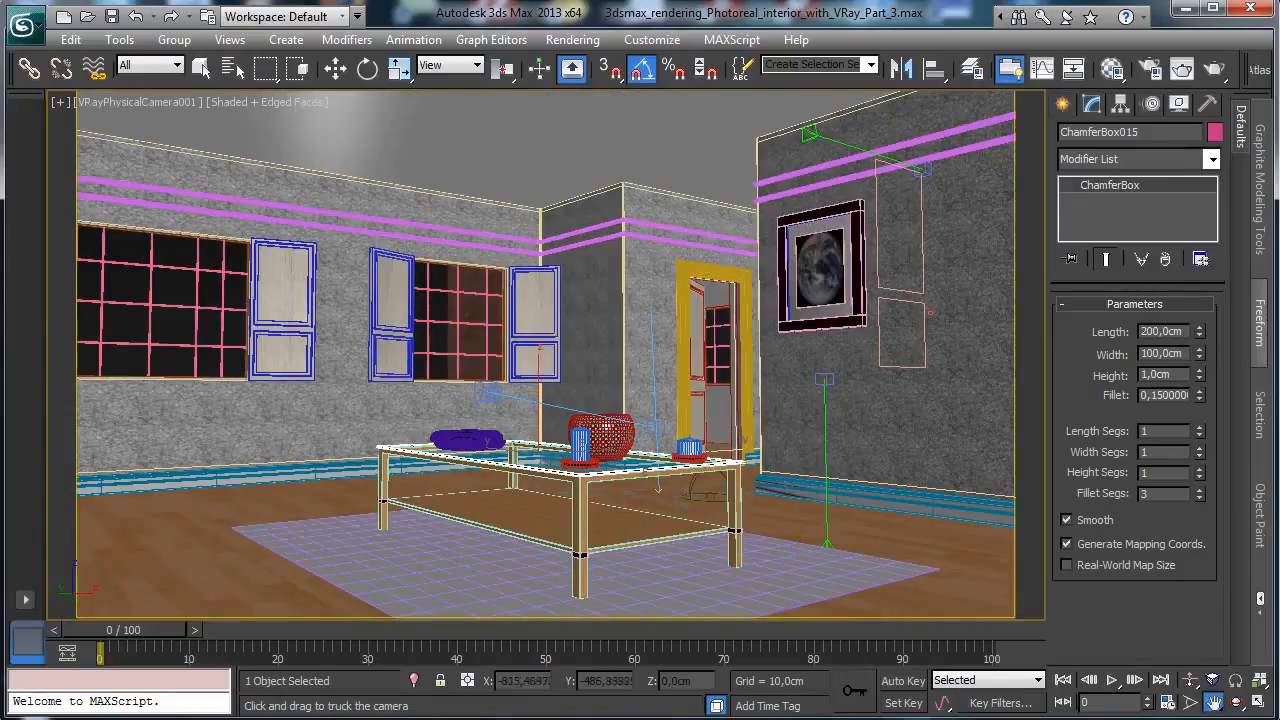
Hide the Shapes and Helpers categories in the scene display
left_click(1179, 103)
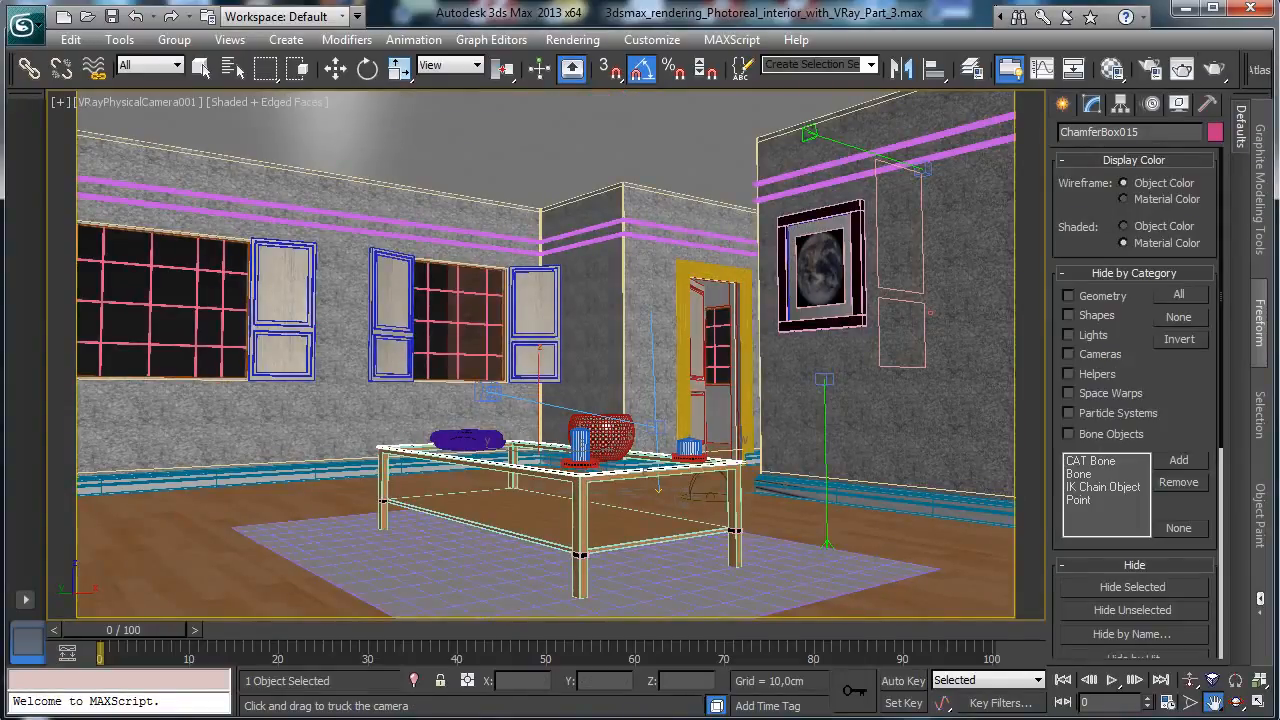
left_click(1068, 373)
left_click(1068, 315)
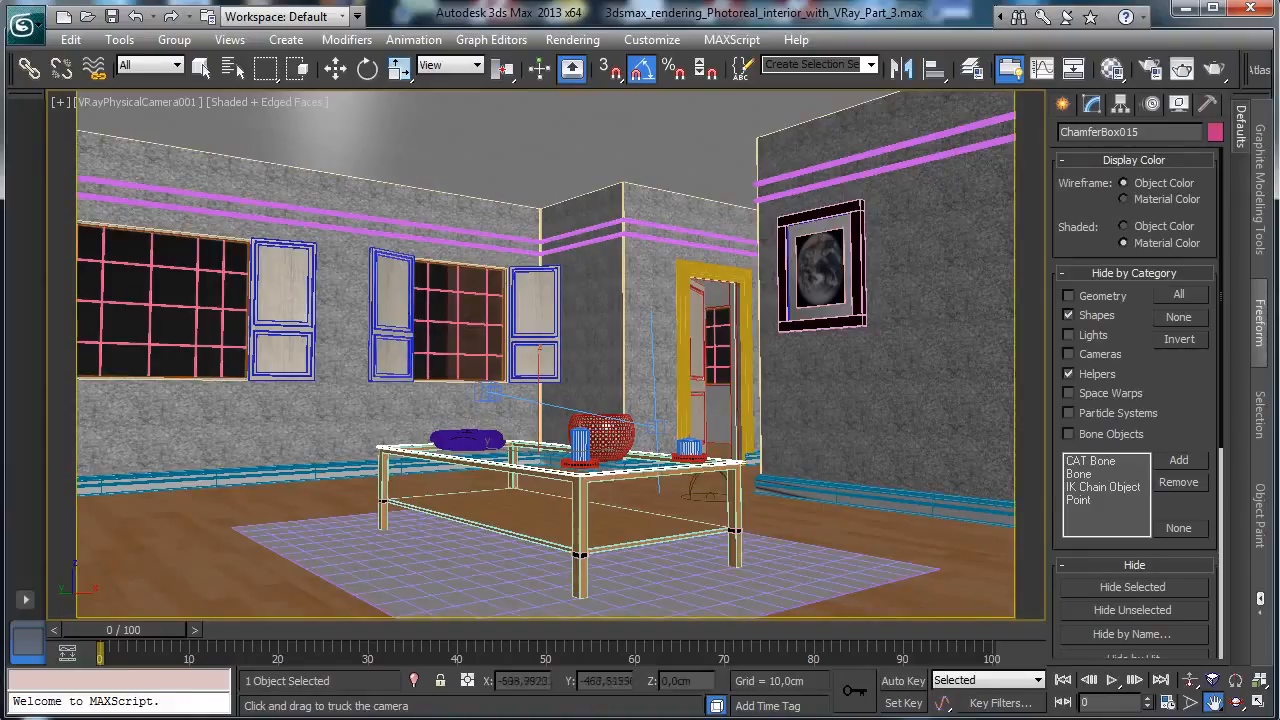
Isolate the Art_1 picture group on the wall and frame it in a perspective view
left_click(200, 67)
left_click(821, 265)
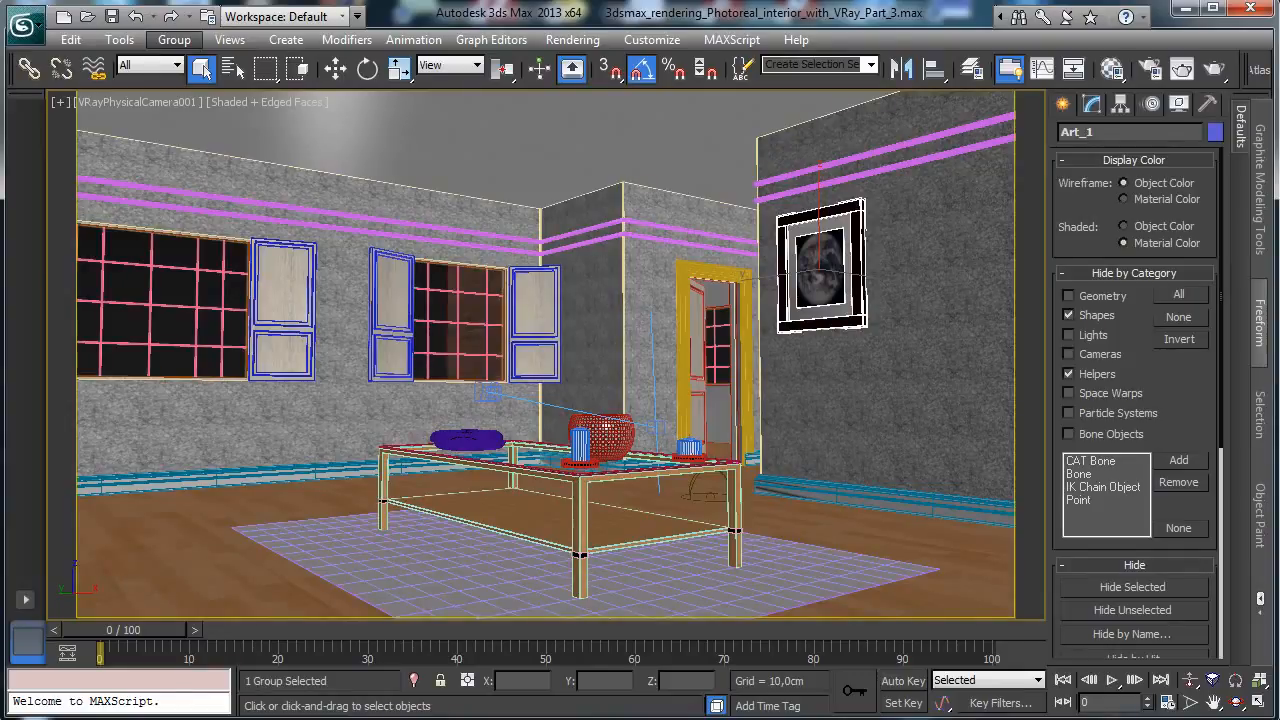
left_click(174, 40)
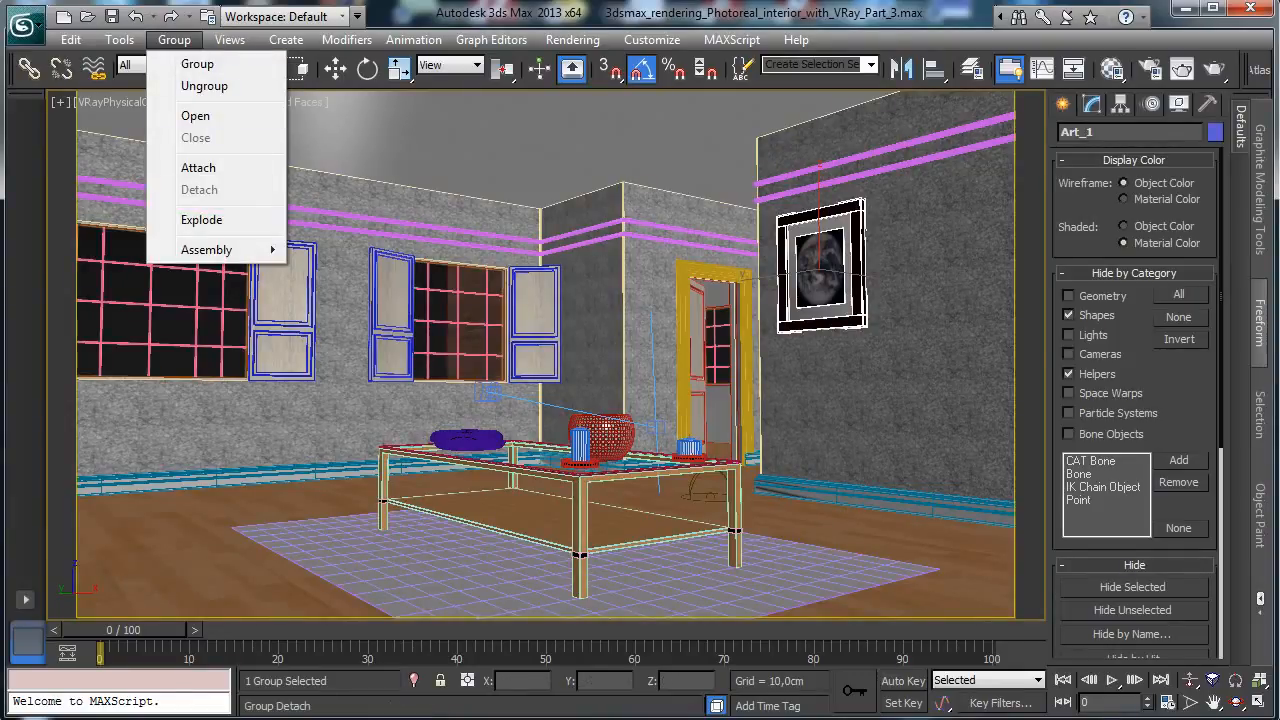
key("alt+q")
left_click(137, 101)
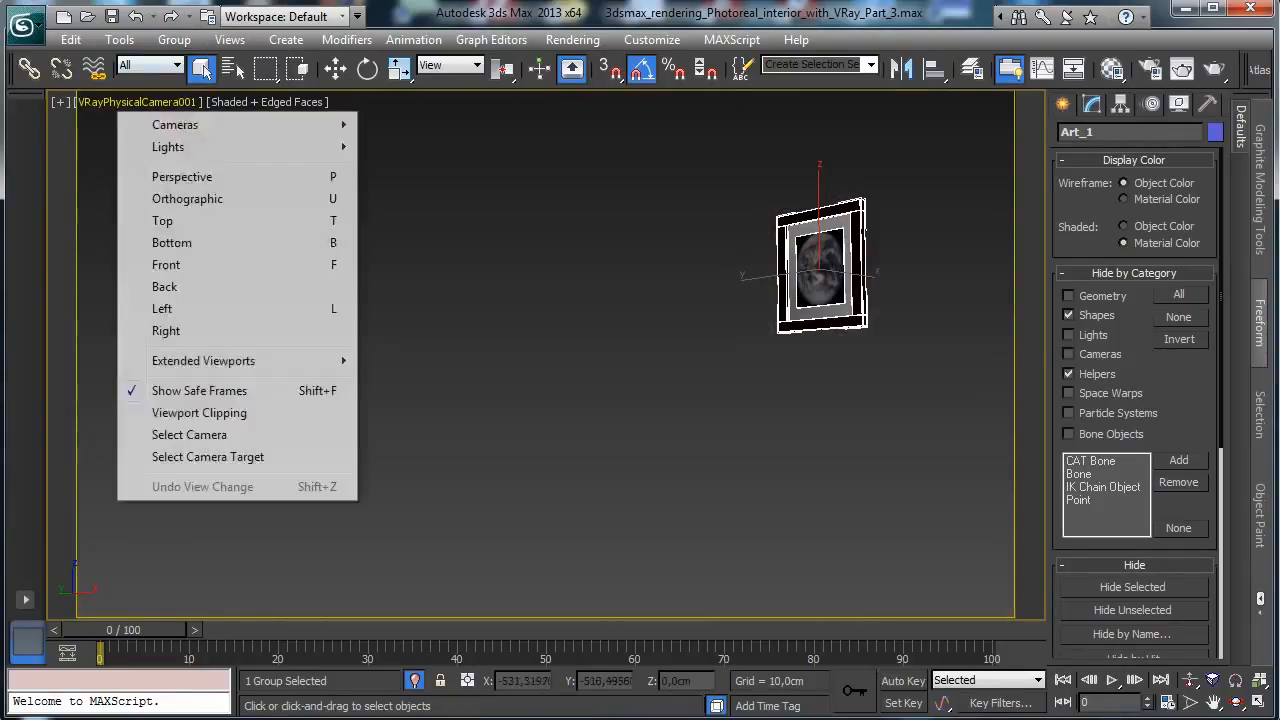
left_click(189, 174)
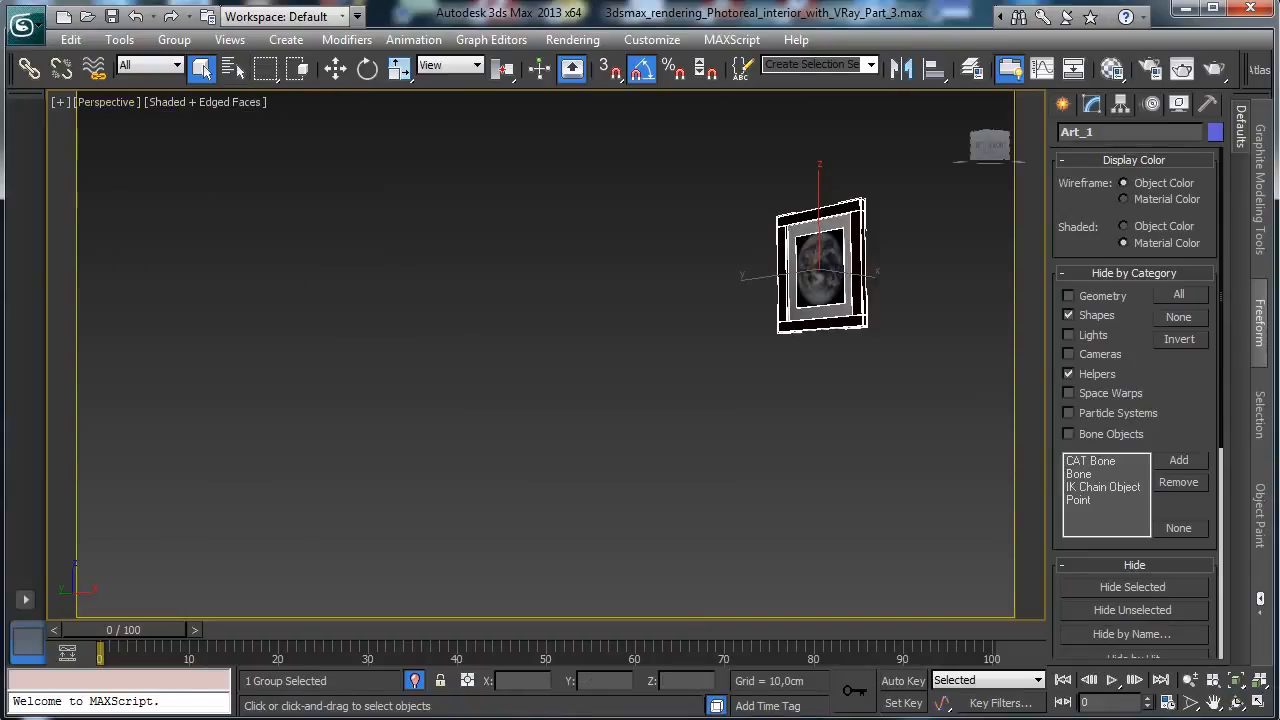
key("z")
middle_click_drag(560, 360, 470, 364, "alt")
Open the Art_1 group and select the glass pane inside the picture frame
left_click(174, 39)
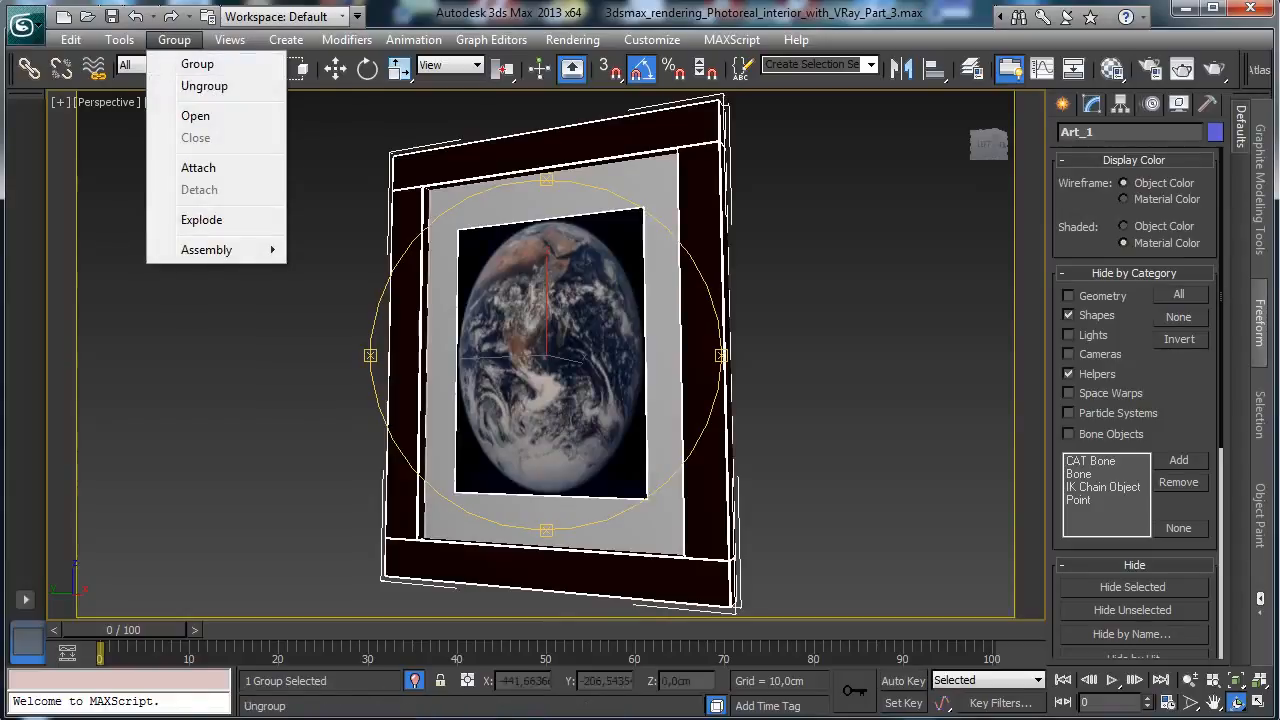
left_click(196, 116)
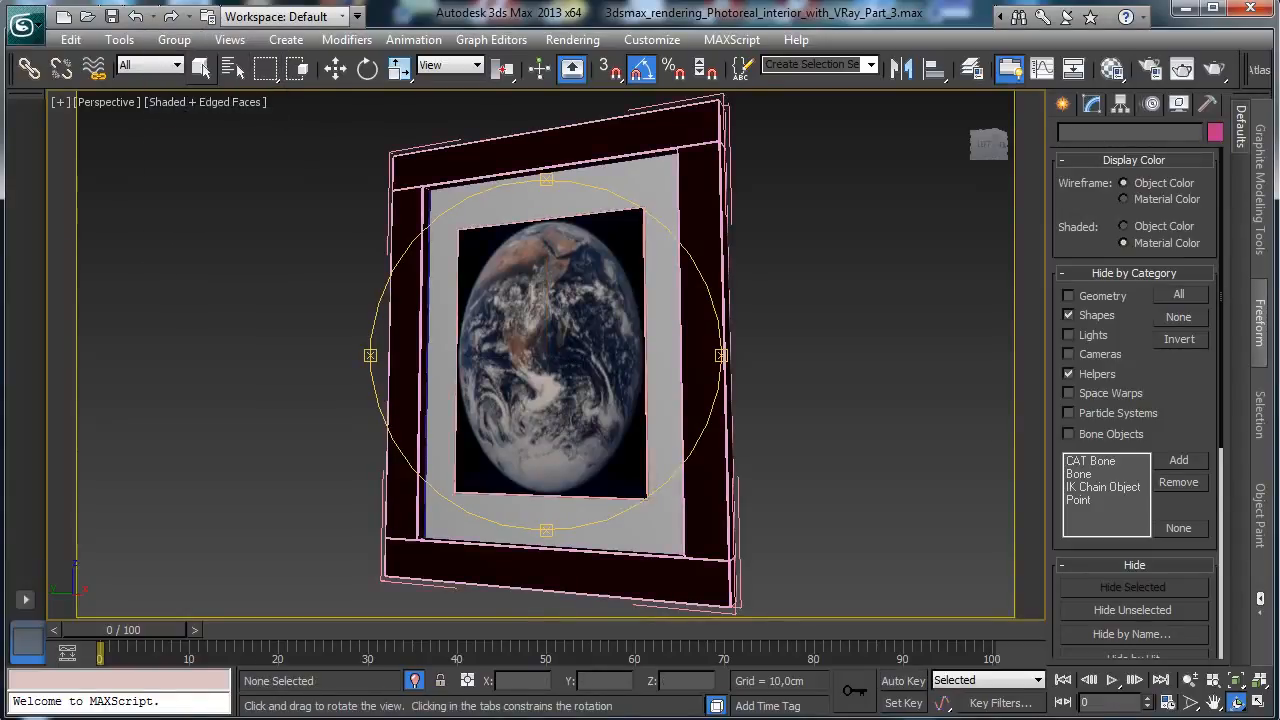
left_click(202, 69)
left_click(429, 312)
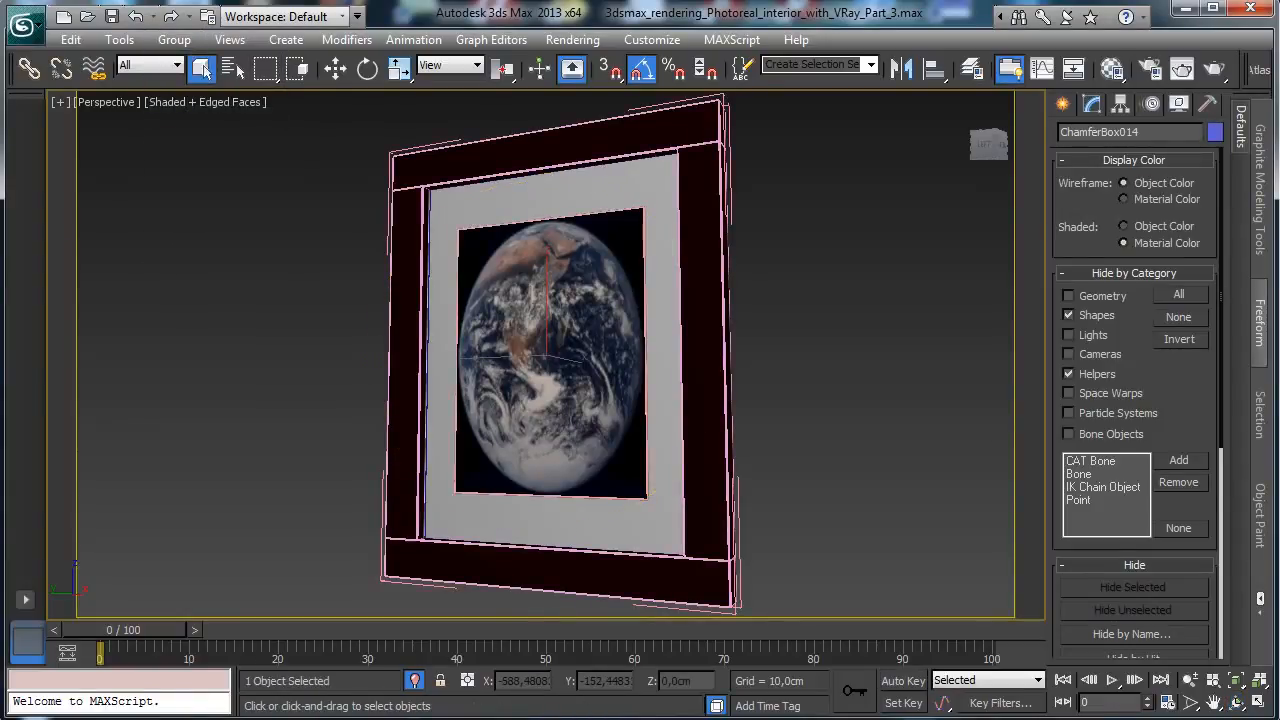
key("w")
left_click_drag(505, 357, 365, 360)
left_click(135, 16)
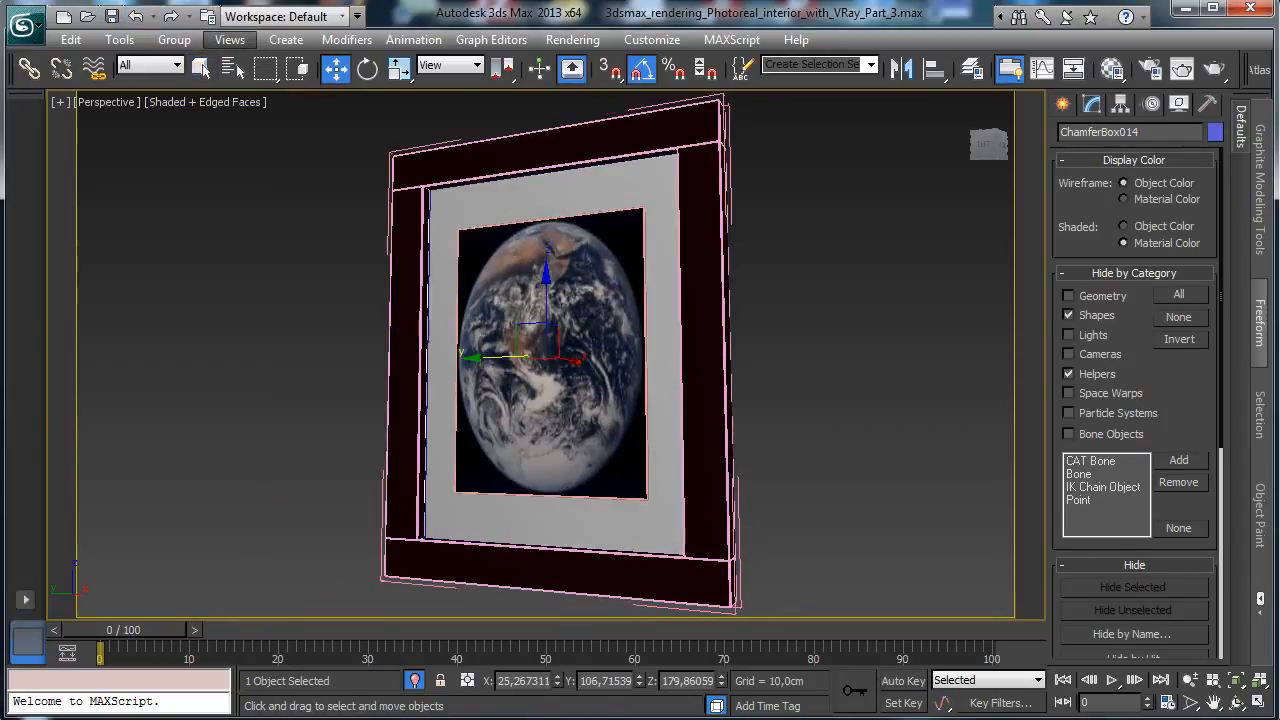
Check the object properties of the picture's glass pane
right_click(530, 222)
left_click(580, 314)
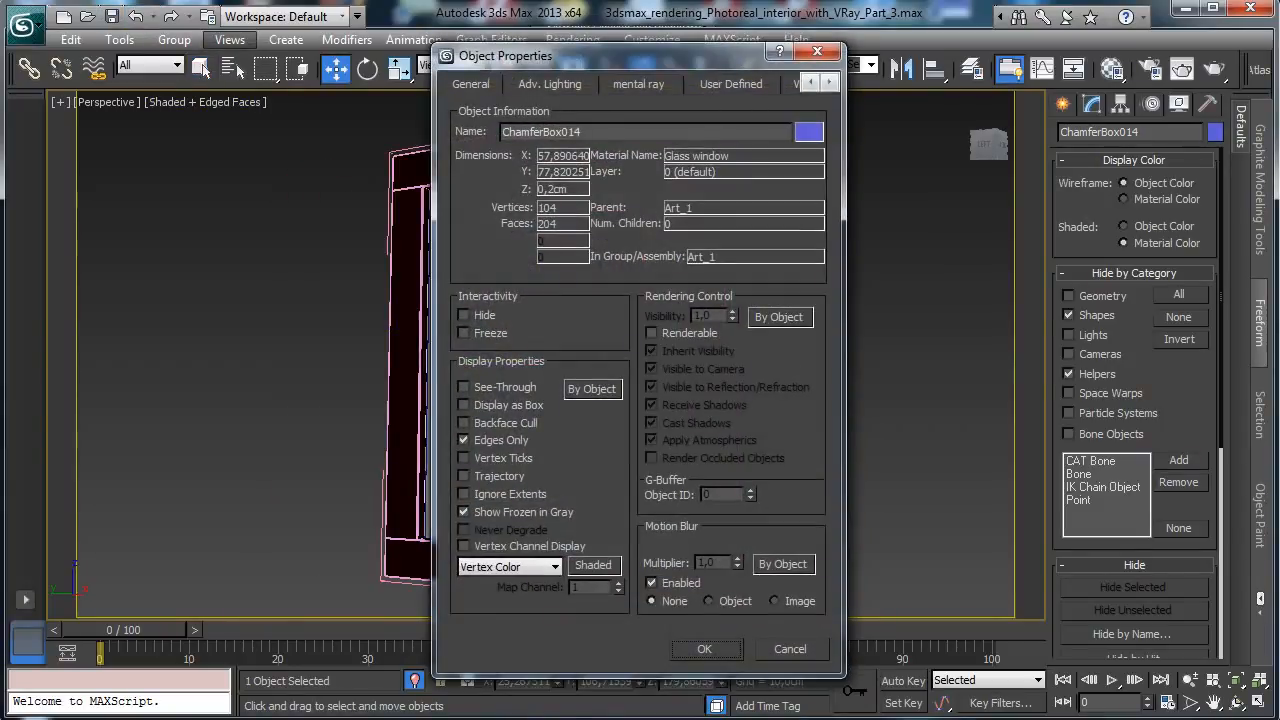
left_click(790, 649)
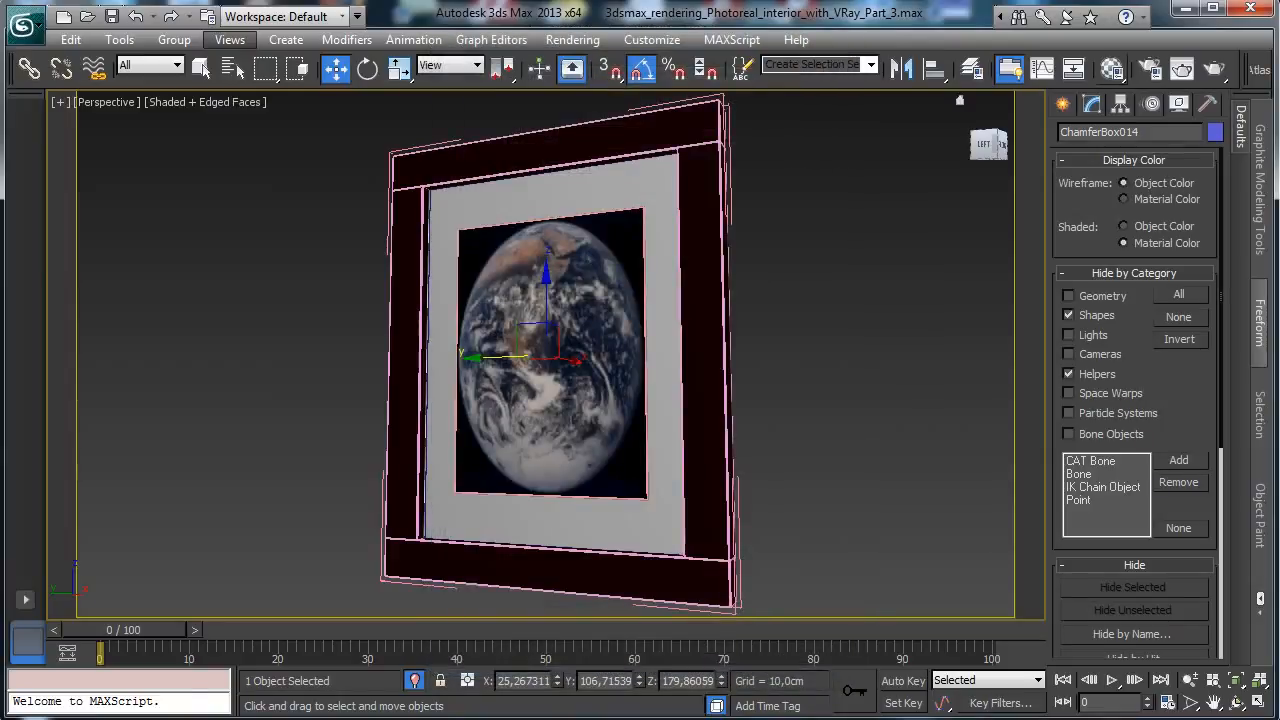
Load the glass pane's Glass window material from the object into an empty Material Editor slot
left_click(1112, 69)
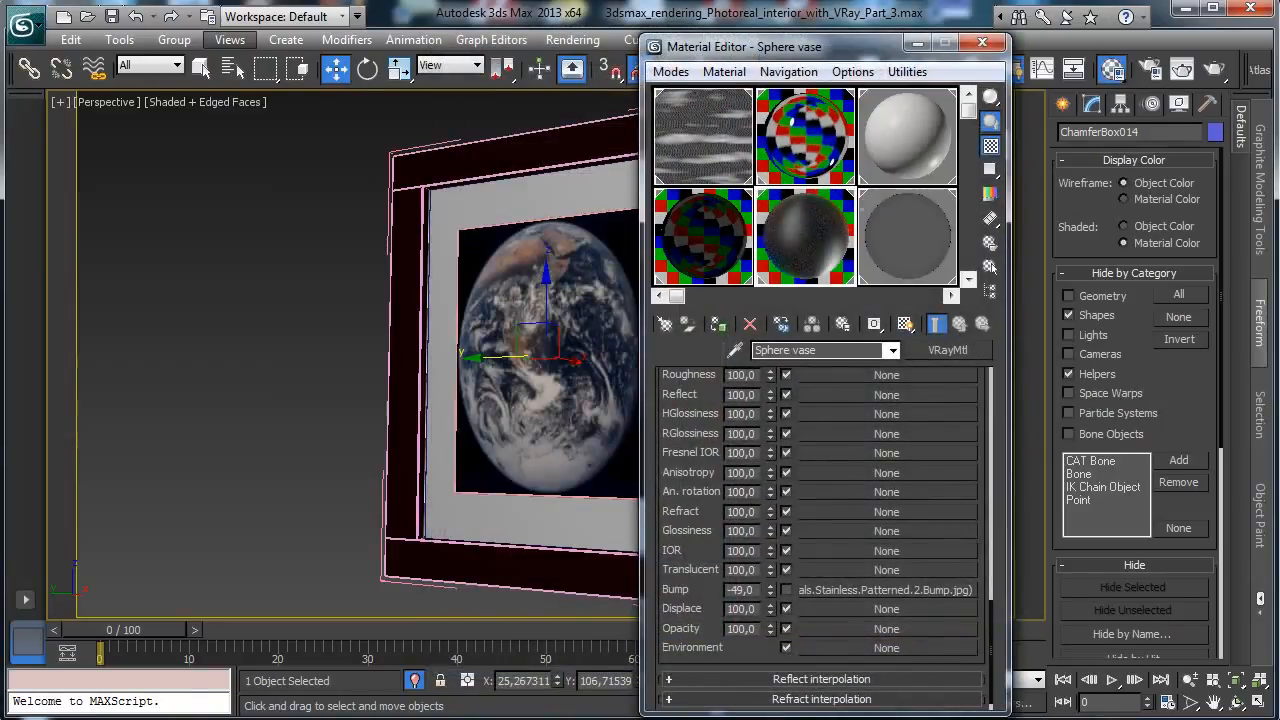
left_click_drag(958, 286, 756, 202)
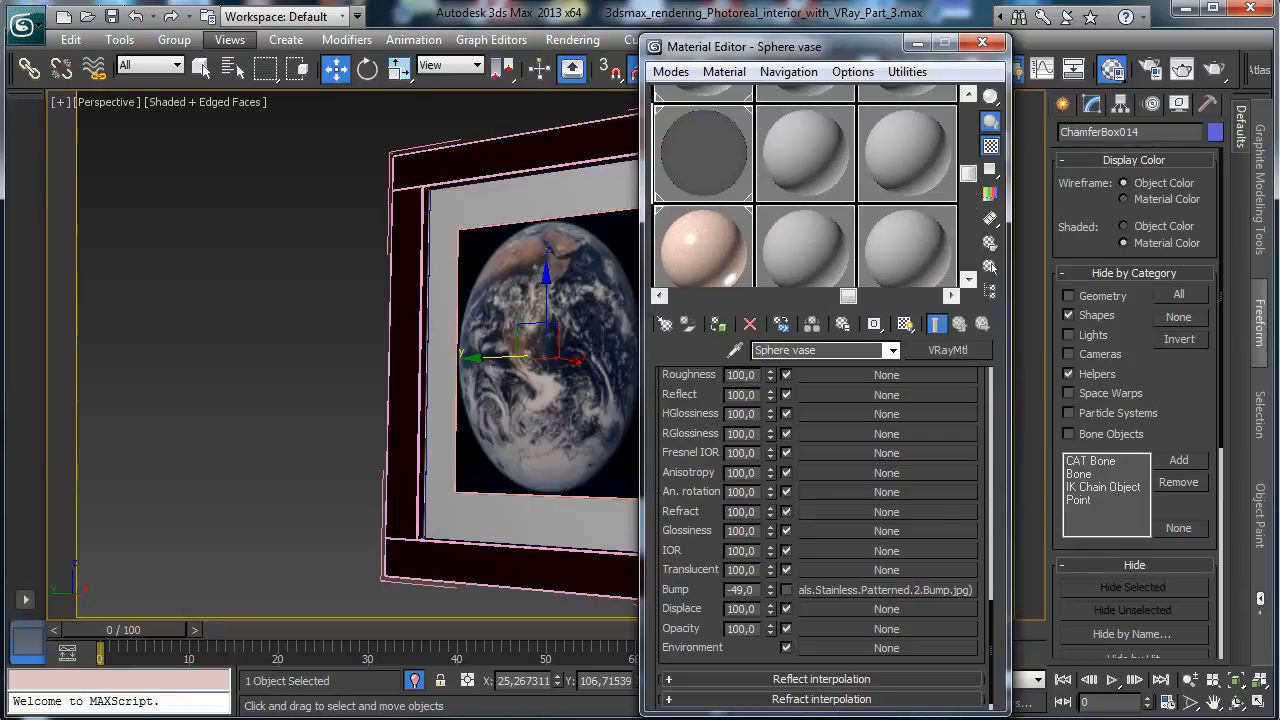
left_click(808, 160)
left_click(735, 350)
left_click(590, 345)
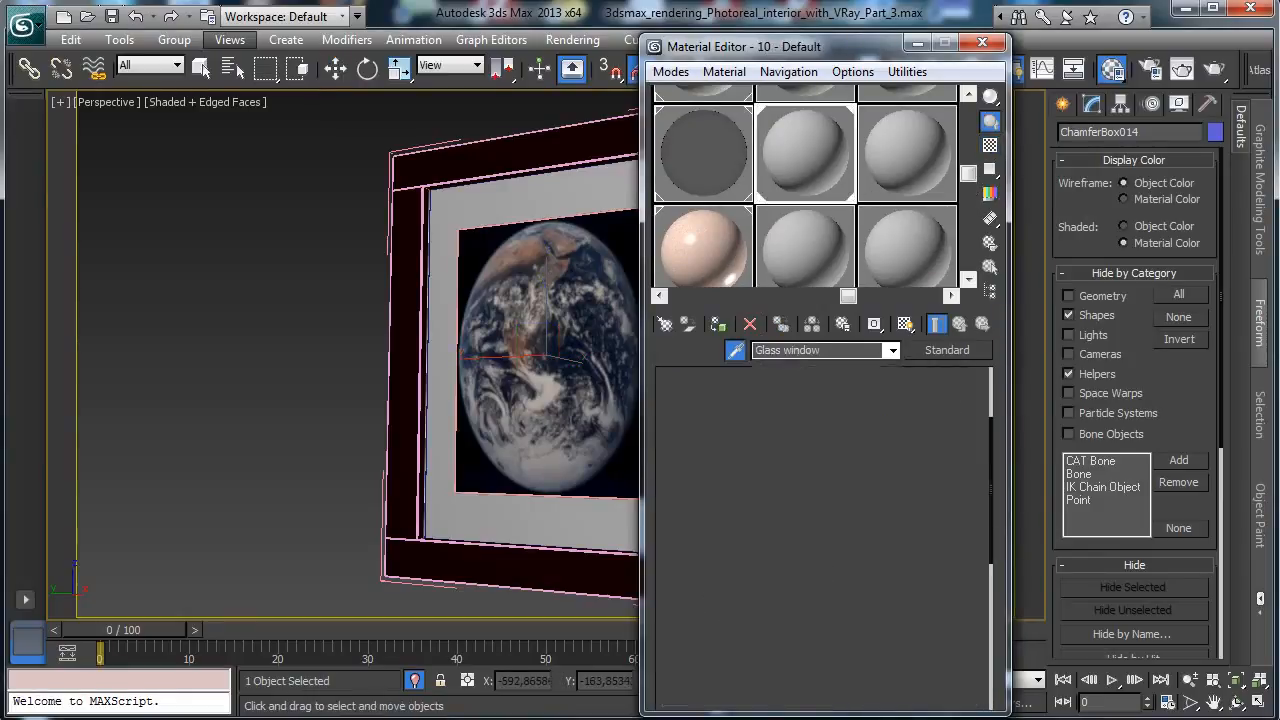
Set the Glass window material's refraction IOR to 1,0 and its Fresnel IOR to 1,6
double_click(922, 577)
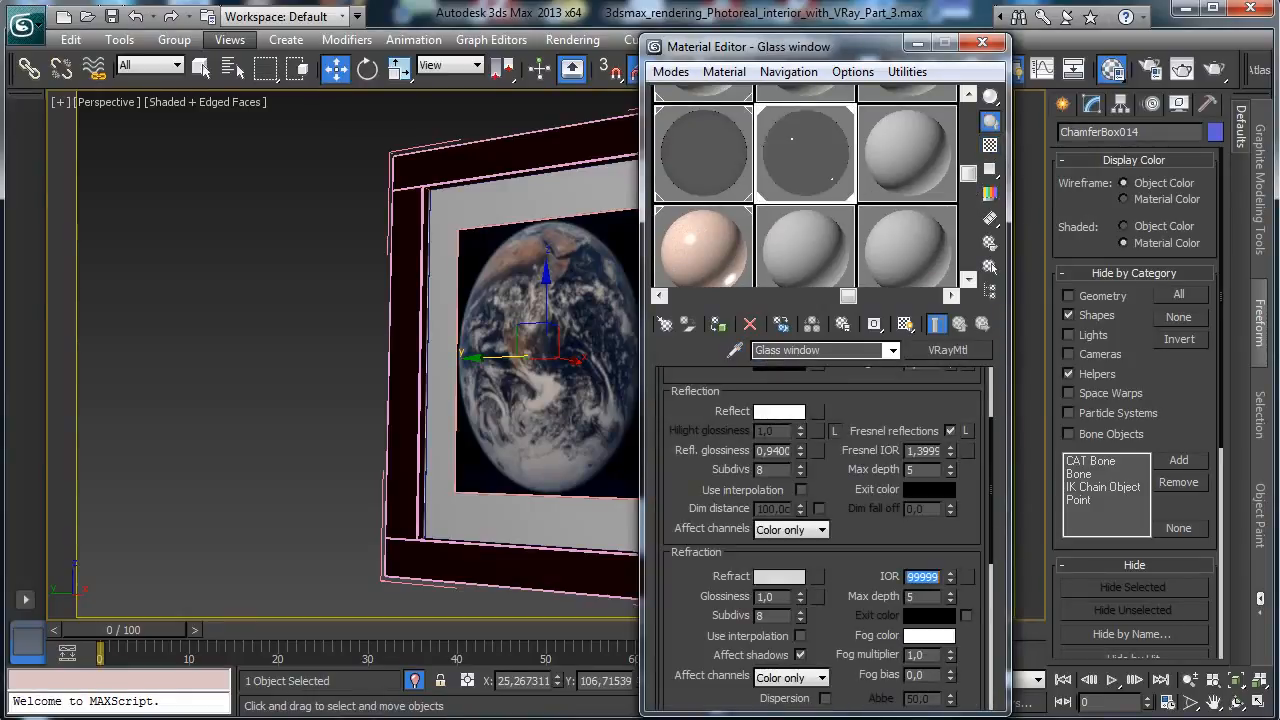
type("1,0")
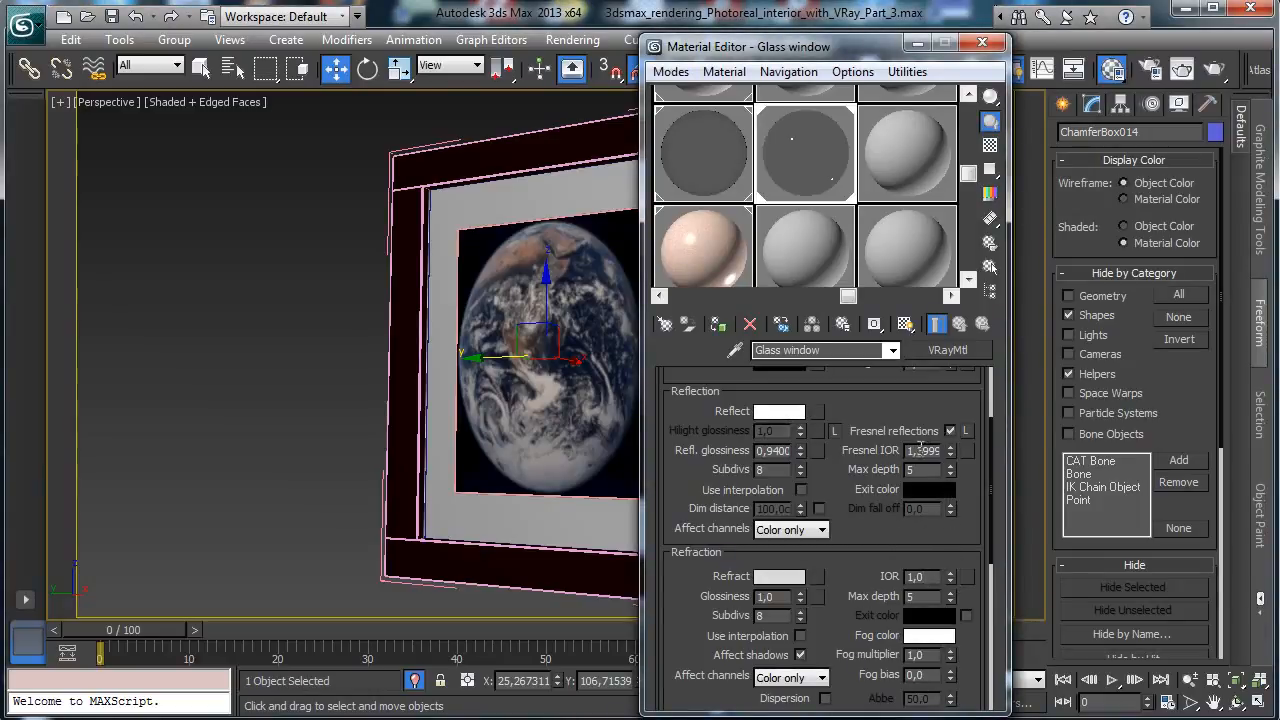
double_click(921, 450)
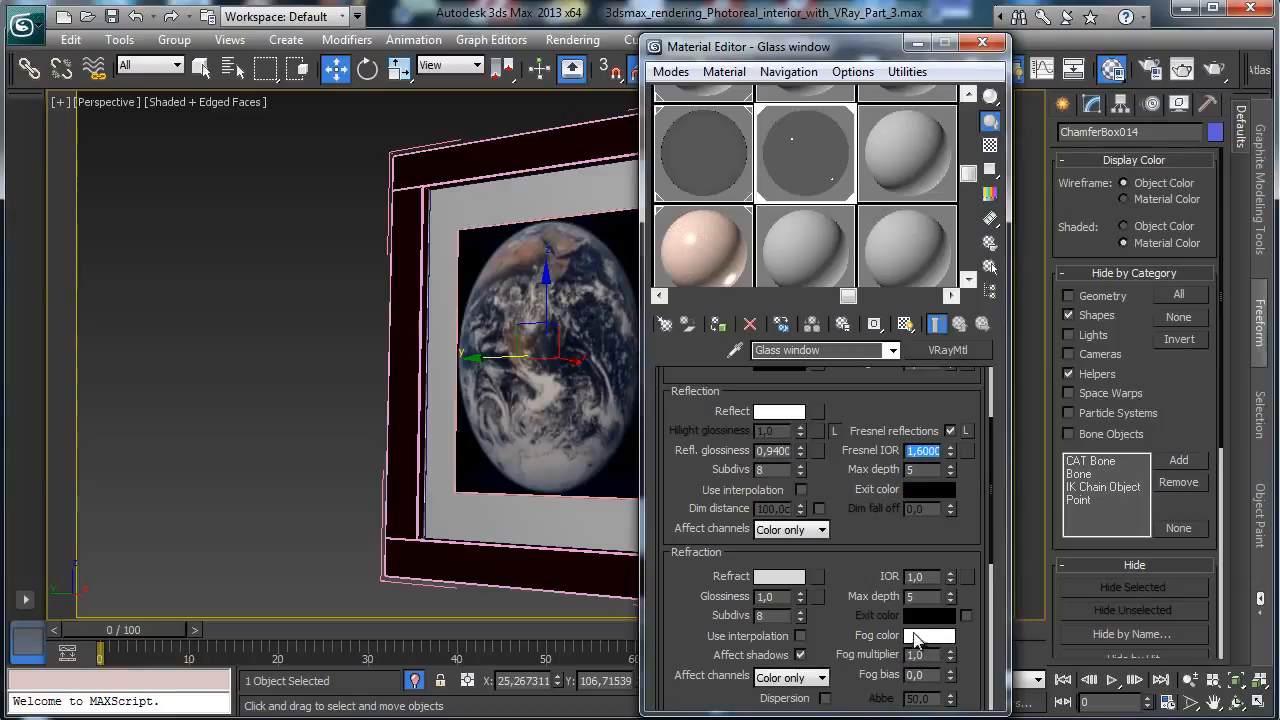
left_click_drag(851, 557, 907, 548)
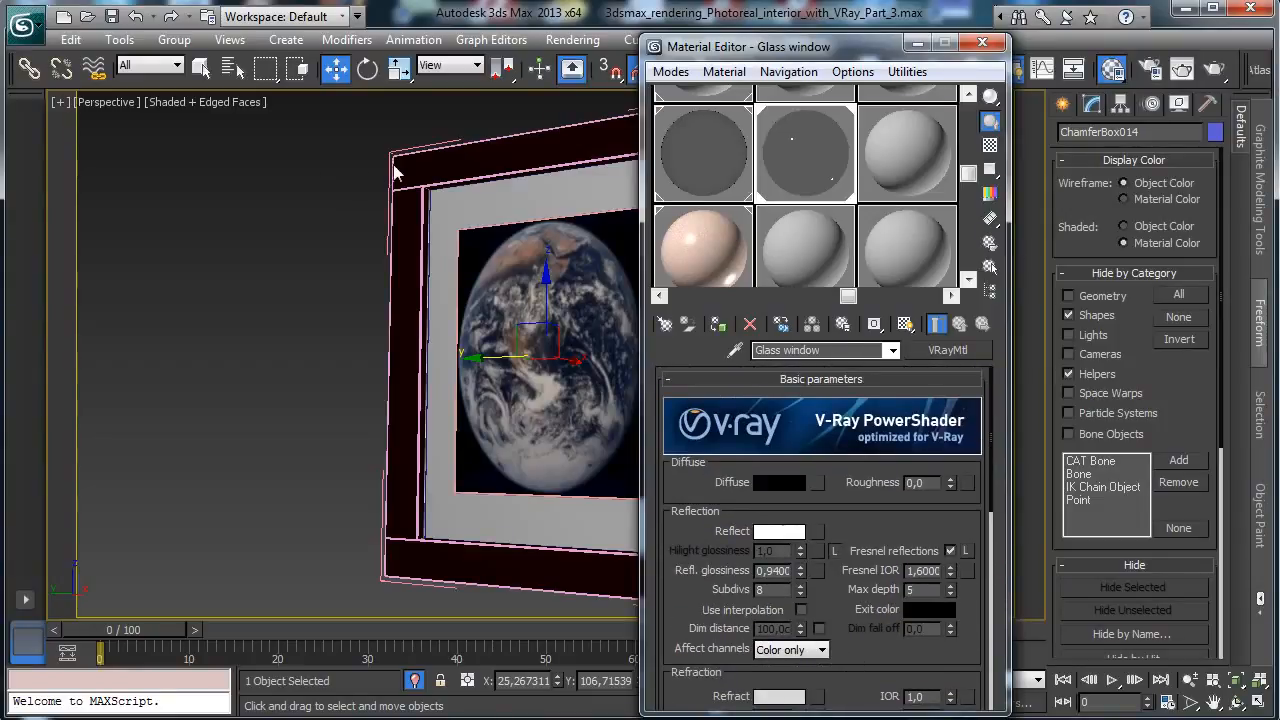
Close the Material Editor, restore the VRayPhysicalCamera001 view and end the picture's isolation
left_click(109, 102)
mouse_move(150, 123)
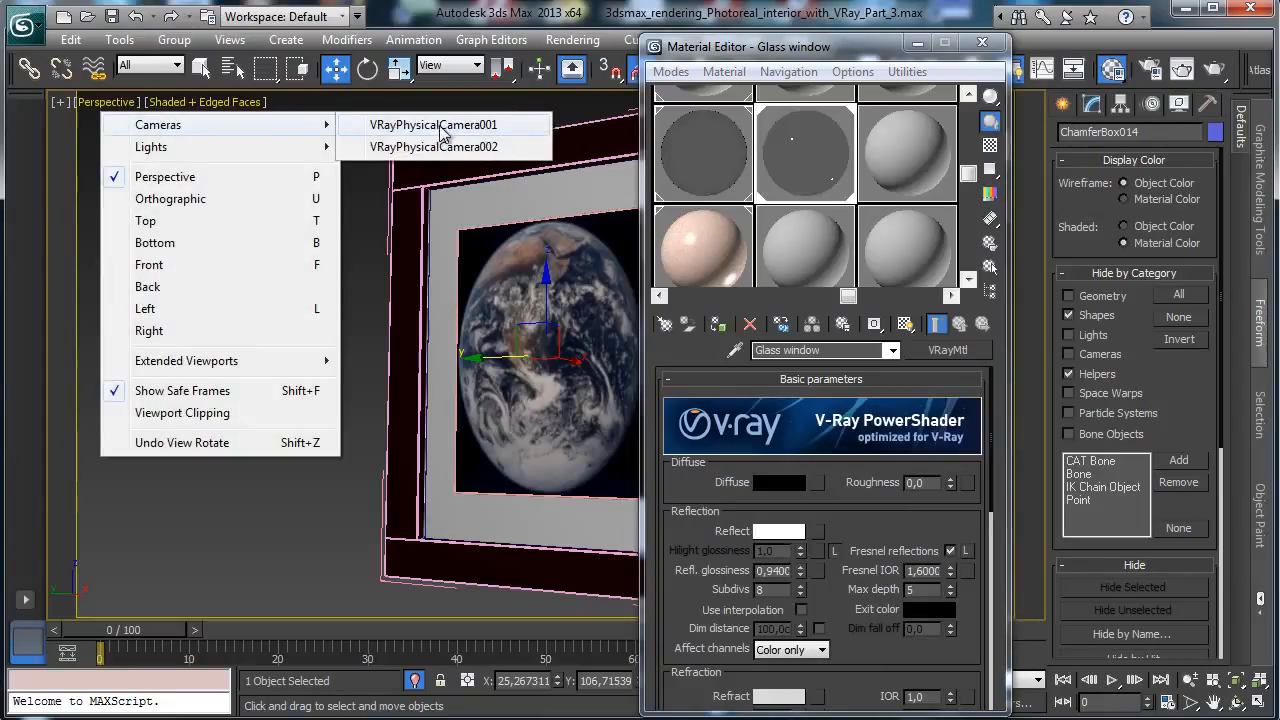
left_click(440, 123)
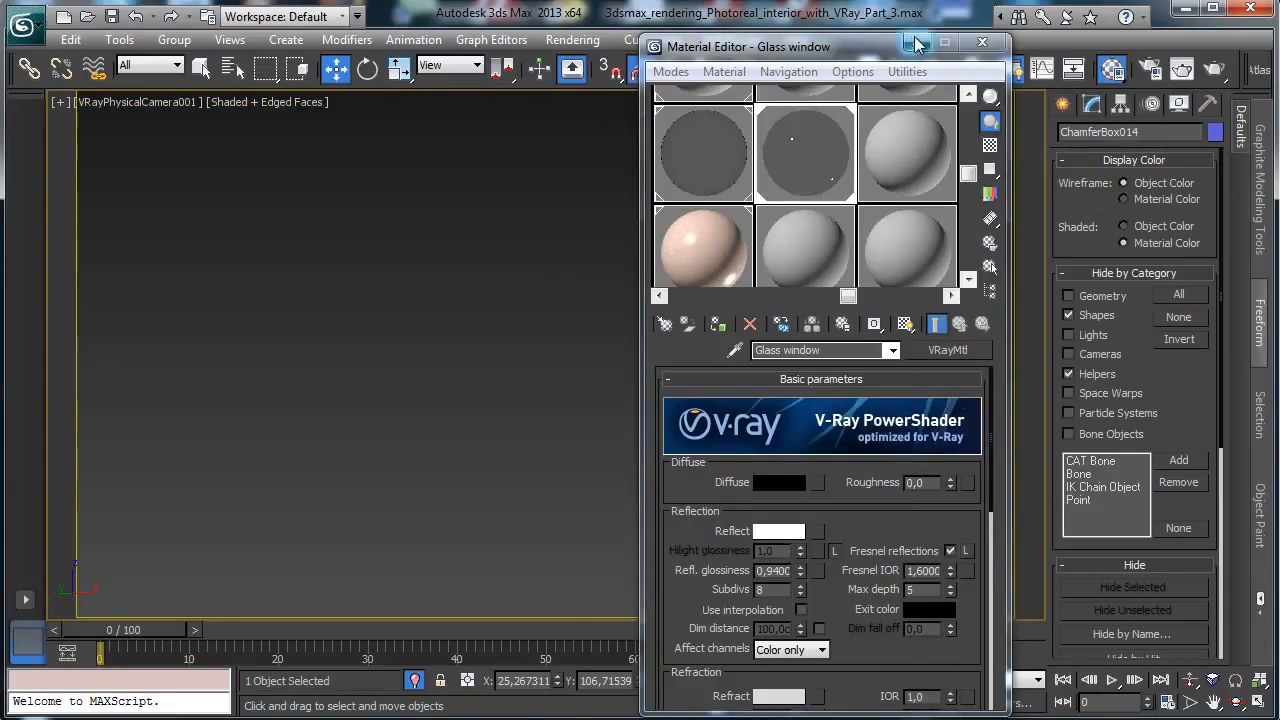
left_click(982, 42)
key("p")
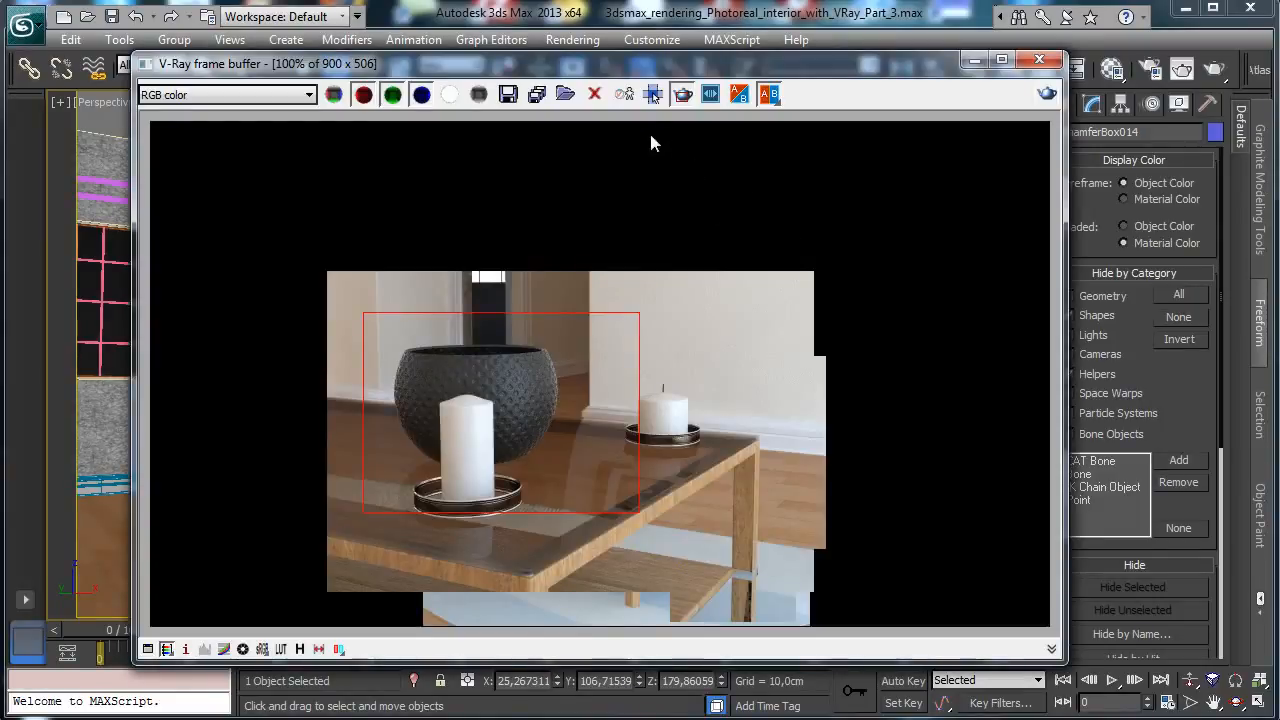
Render a region around the wall picture and doorway, then put away the frame buffer
left_click_drag(651, 135, 922, 416)
left_click(1049, 95)
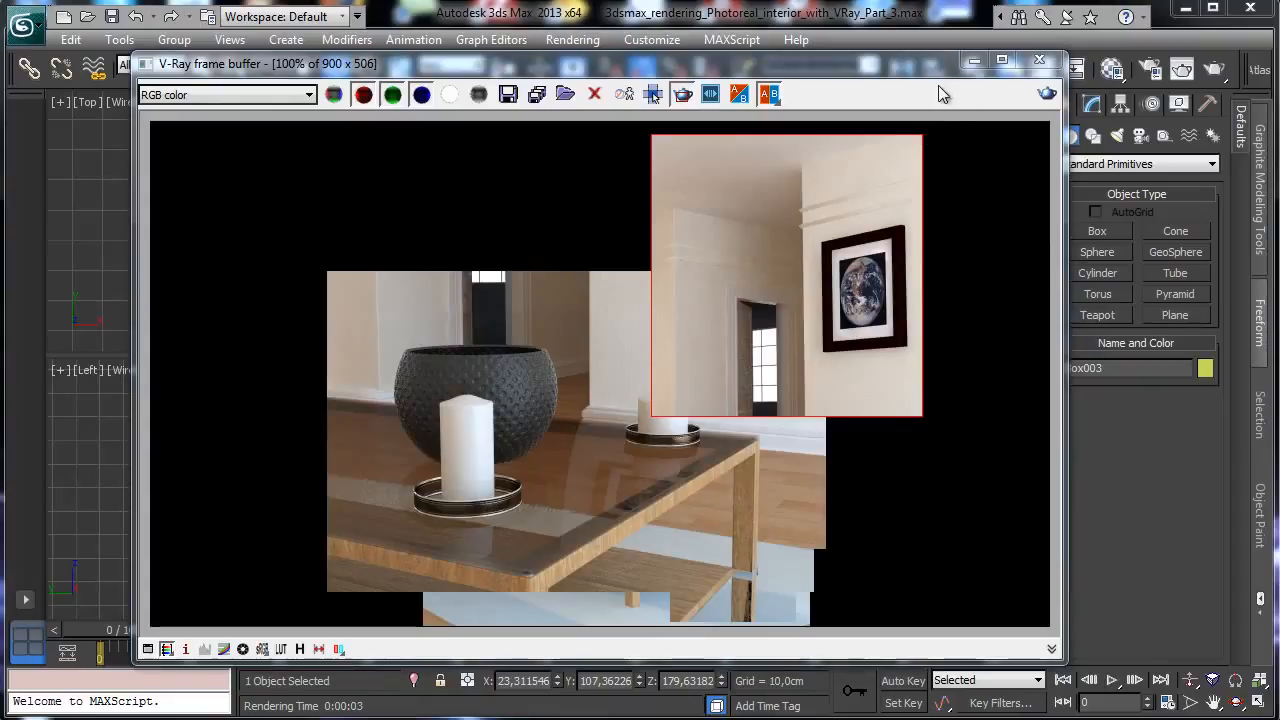
left_click(974, 61)
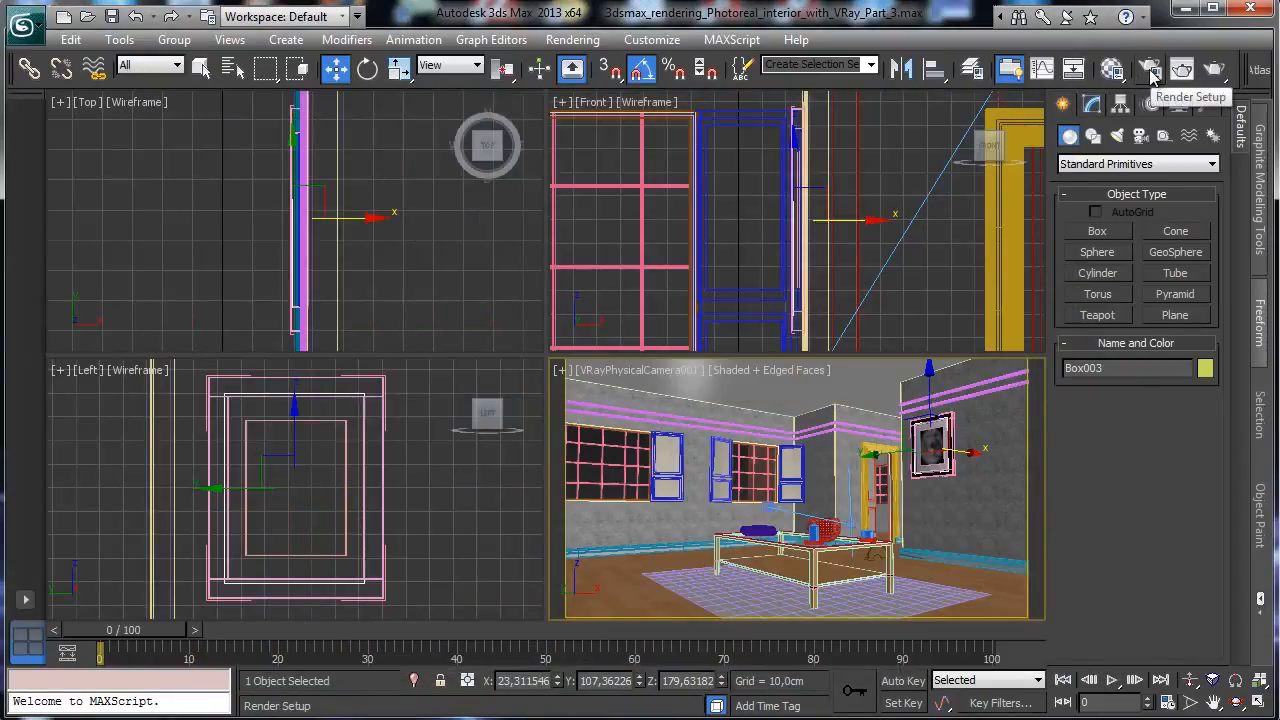
Set the render output width to 650 in Render Setup
left_click(1150, 68)
left_click(135, 86)
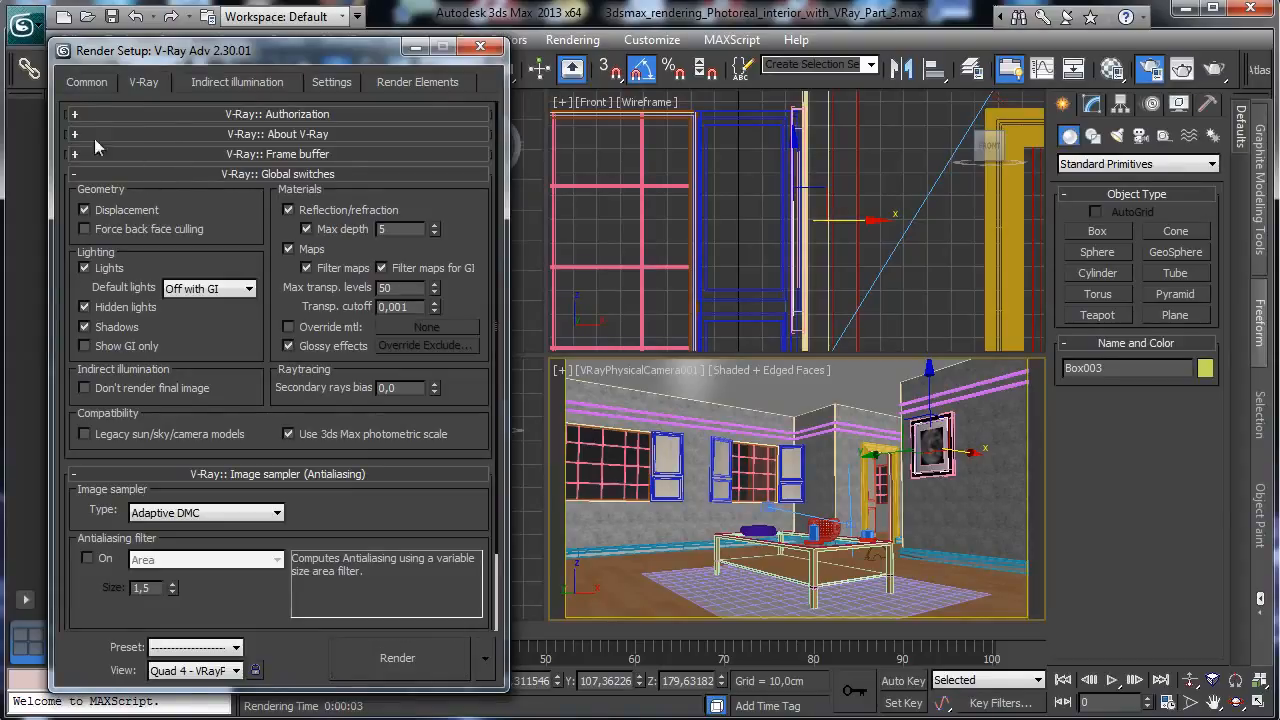
left_click(88, 86)
scroll(250, 186, "up", 5)
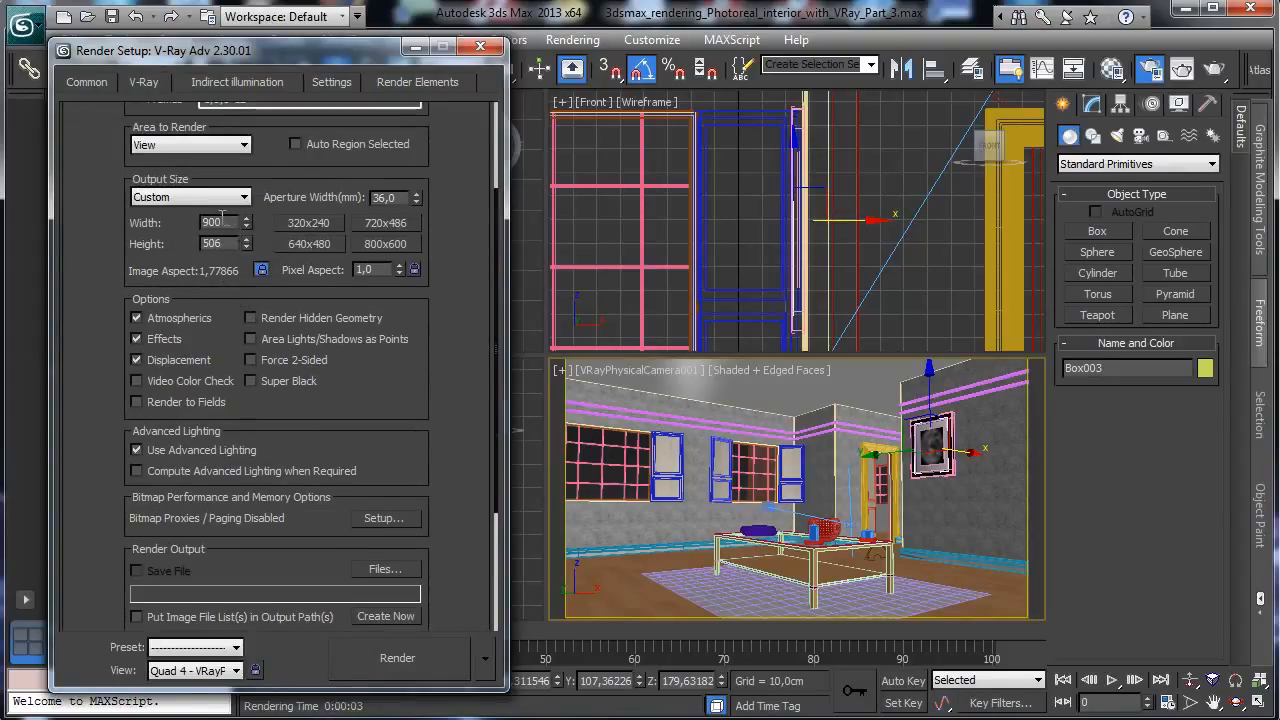
type("650")
key("Return")
Turn on the antialiasing filter and set the irradiance map's Min rate to -3
left_click(146, 84)
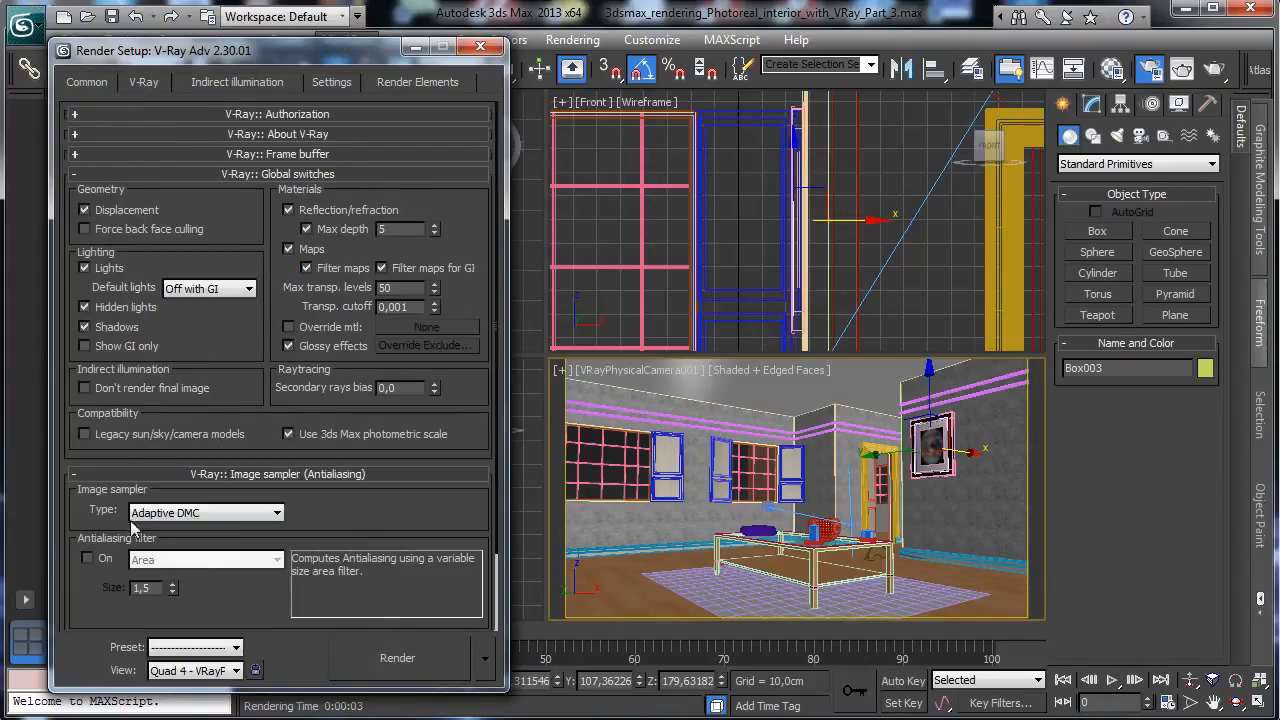
left_click(87, 558)
left_click(227, 82)
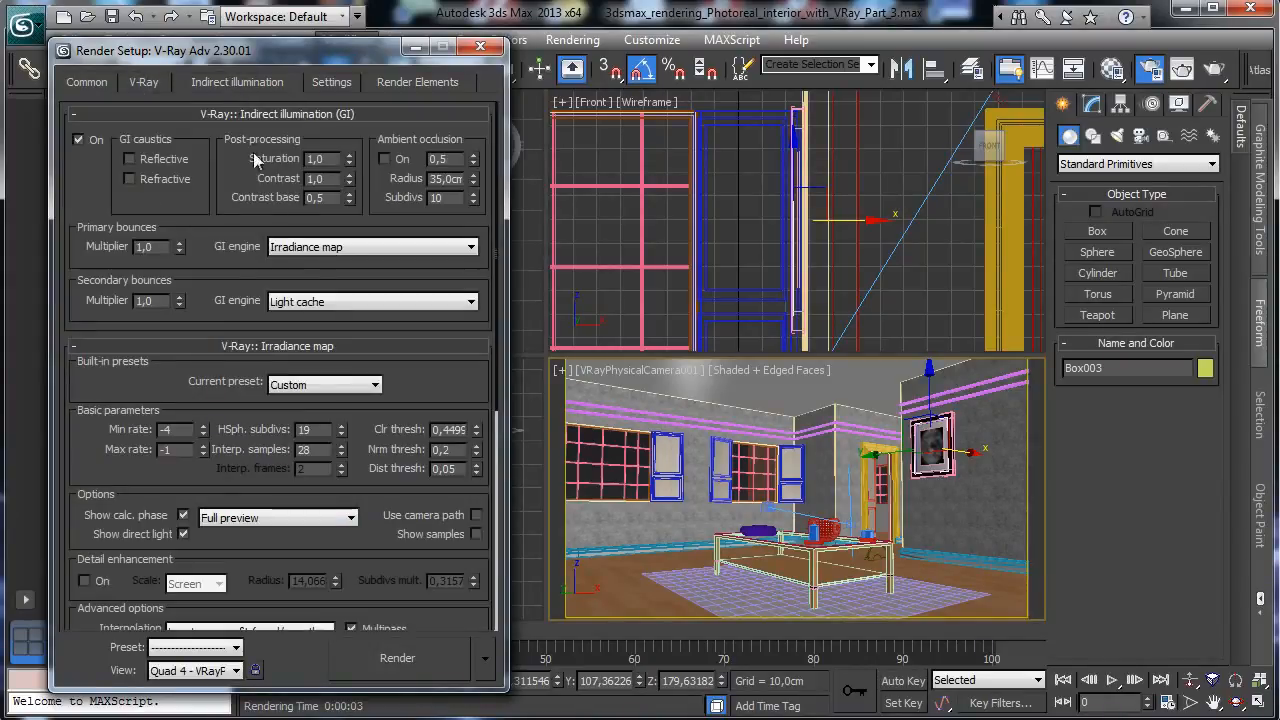
scroll(443, 380, "down", 3)
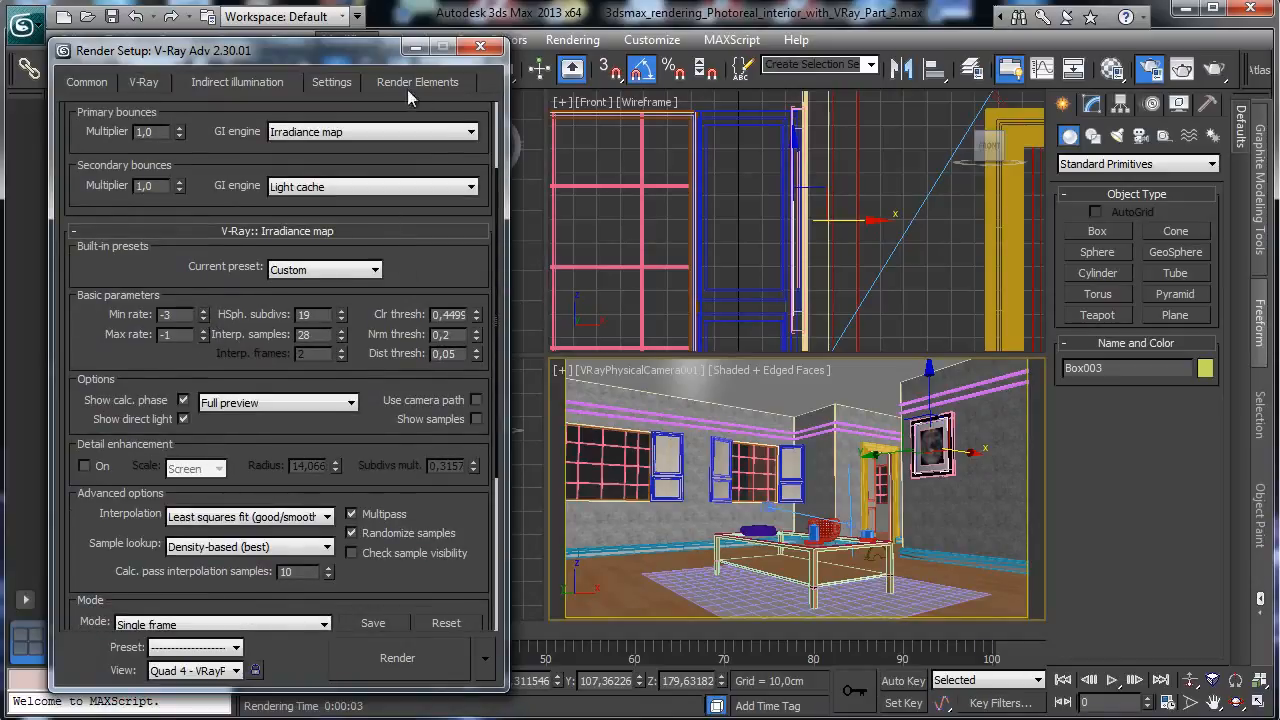
Review the DMC sampler, irradiance map and remaining V-Ray settings, and put away Render Setup
left_click(331, 82)
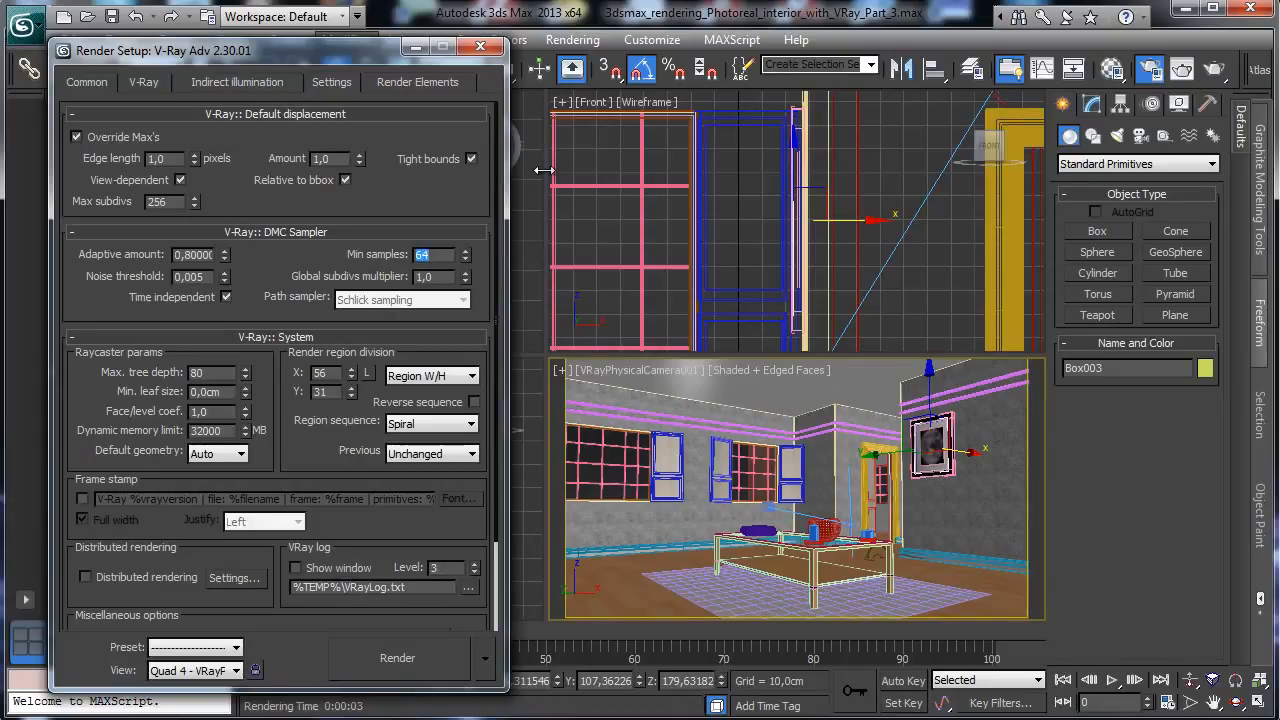
double_click(442, 277)
left_click(237, 82)
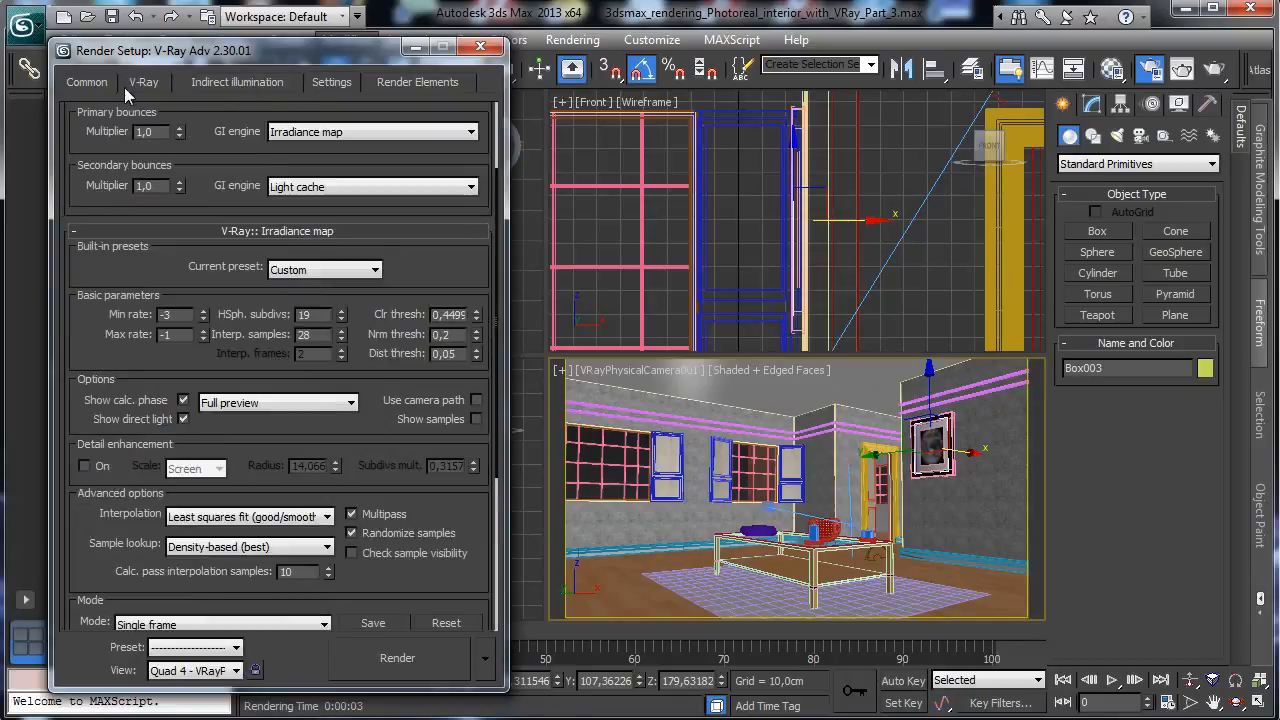
left_click(143, 82)
left_click(87, 82)
left_click(414, 47)
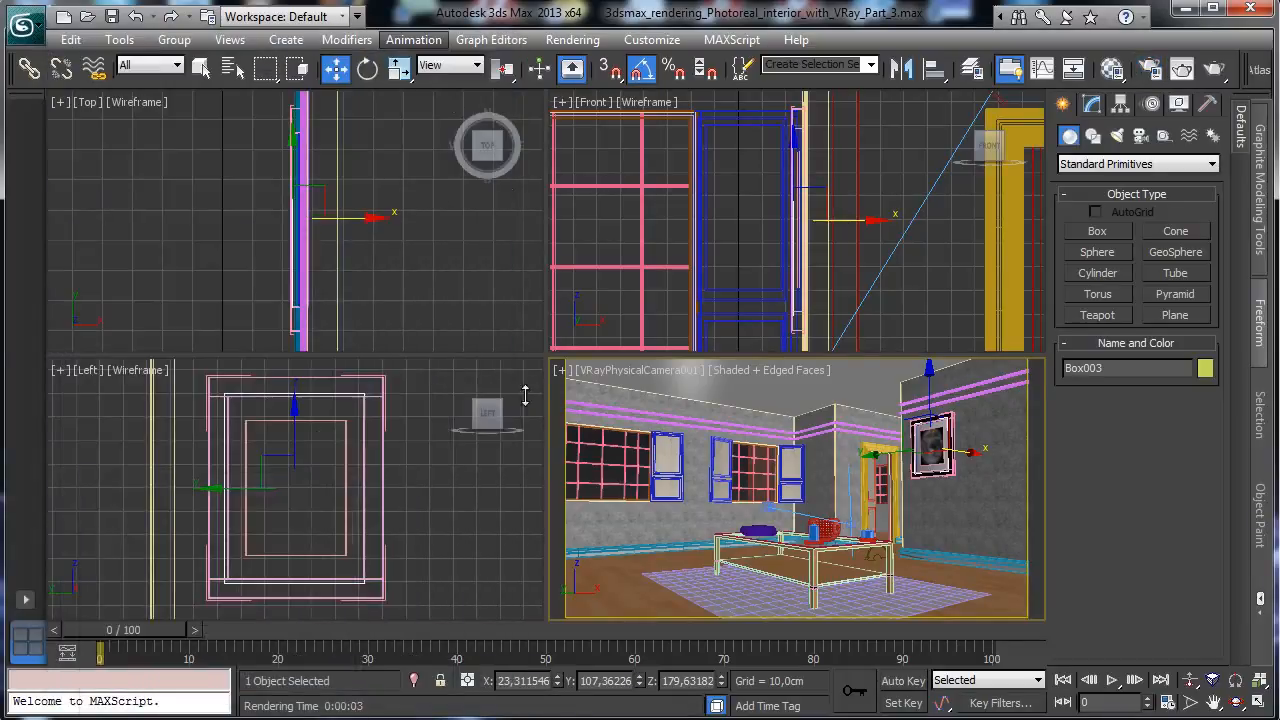
Turn off region rendering in the V-Ray frame buffer, render the full camera view and minimize the frame buffer
left_click(645, 718)
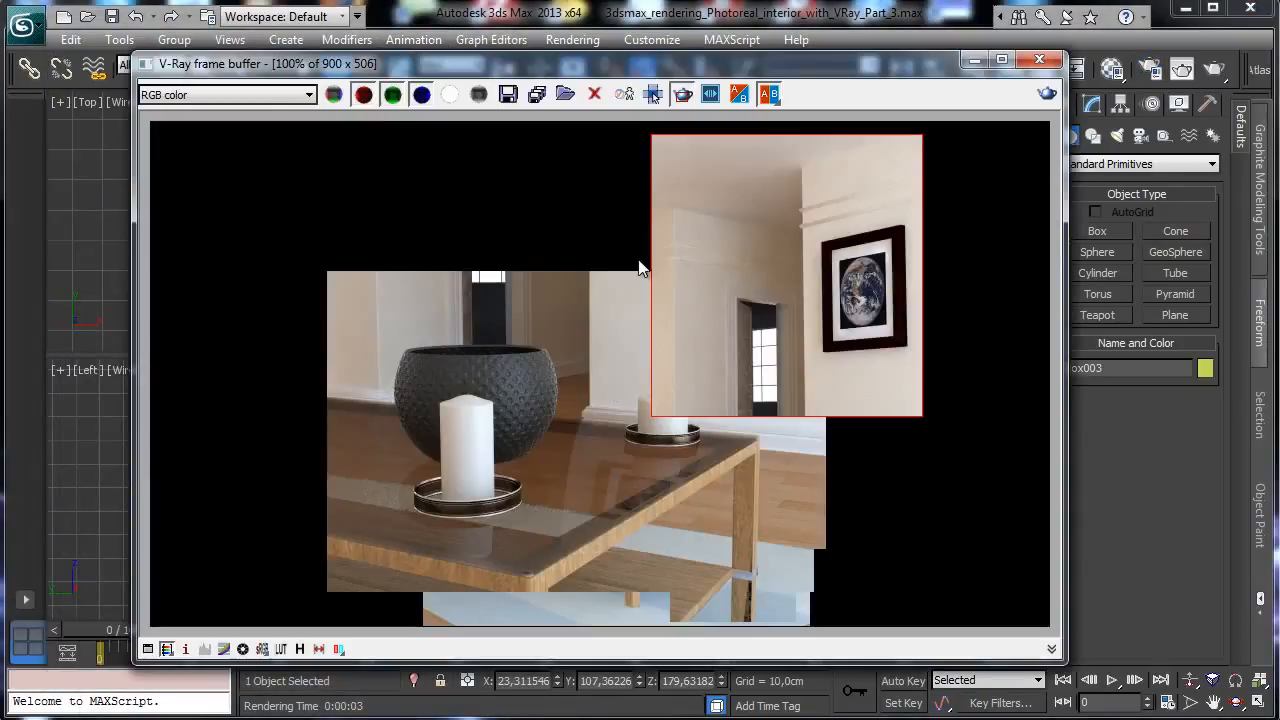
left_click(684, 100)
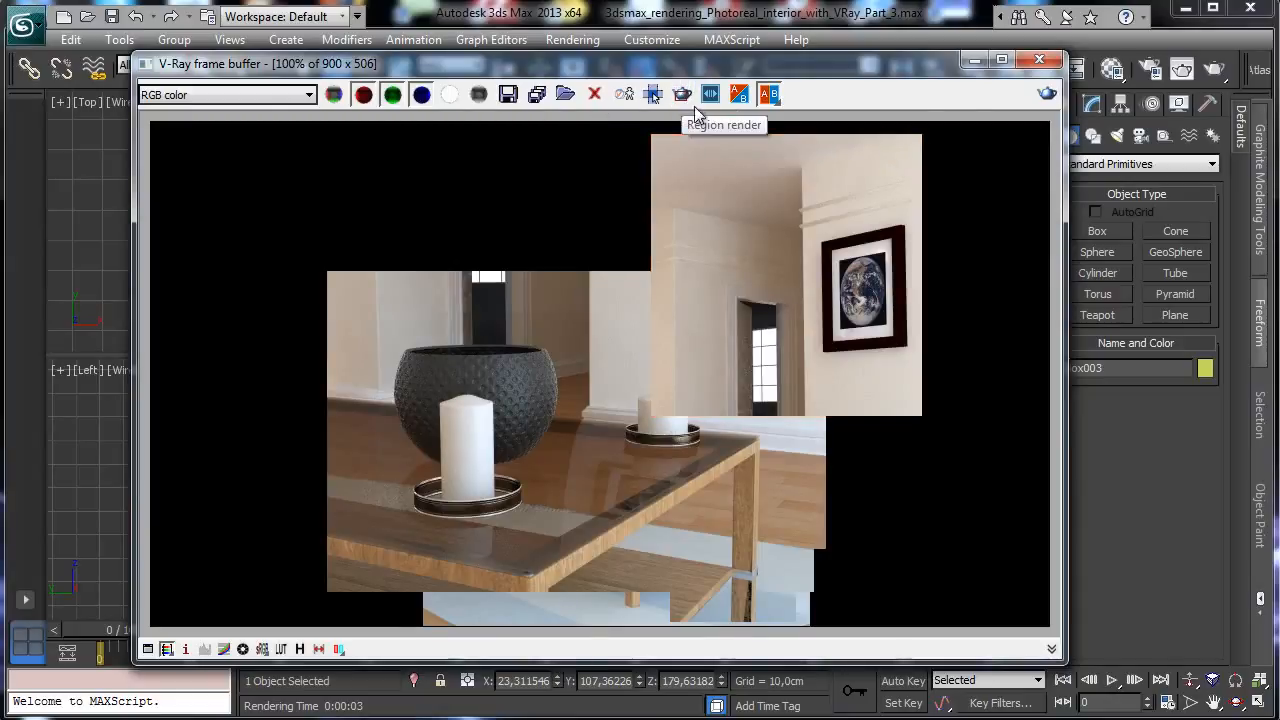
left_click(1045, 93)
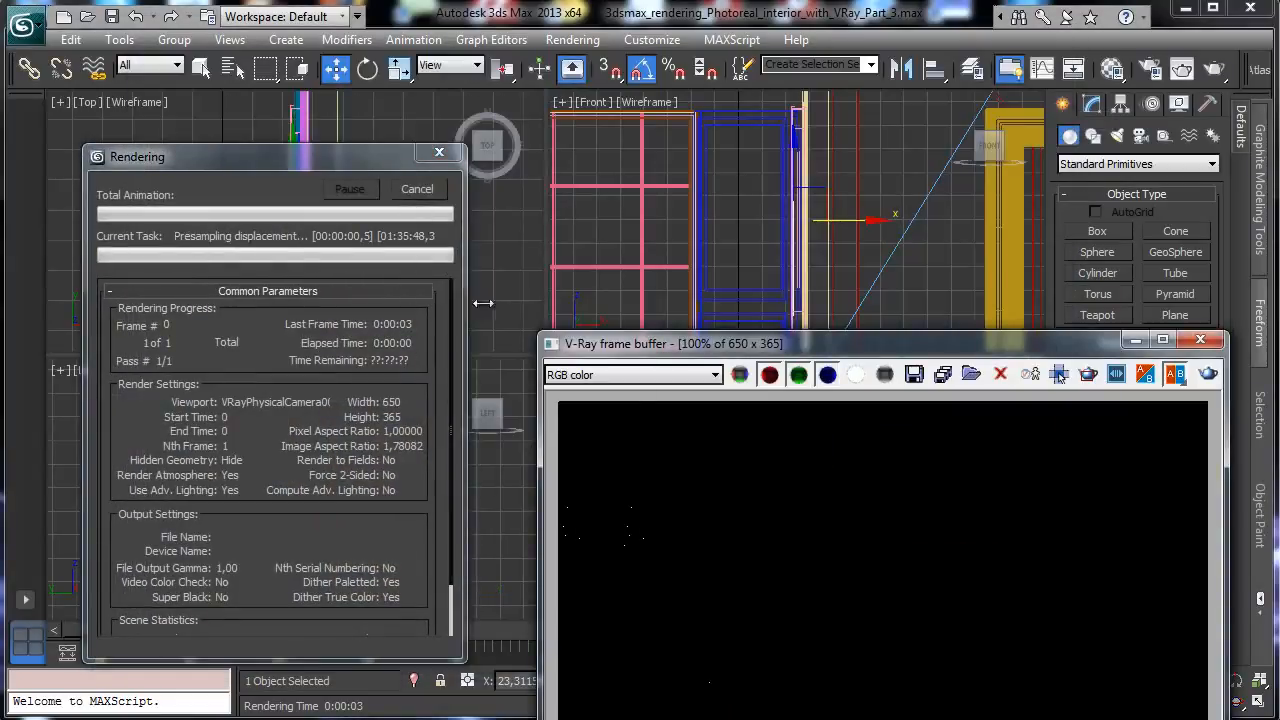
left_click_drag(913, 343, 826, 120)
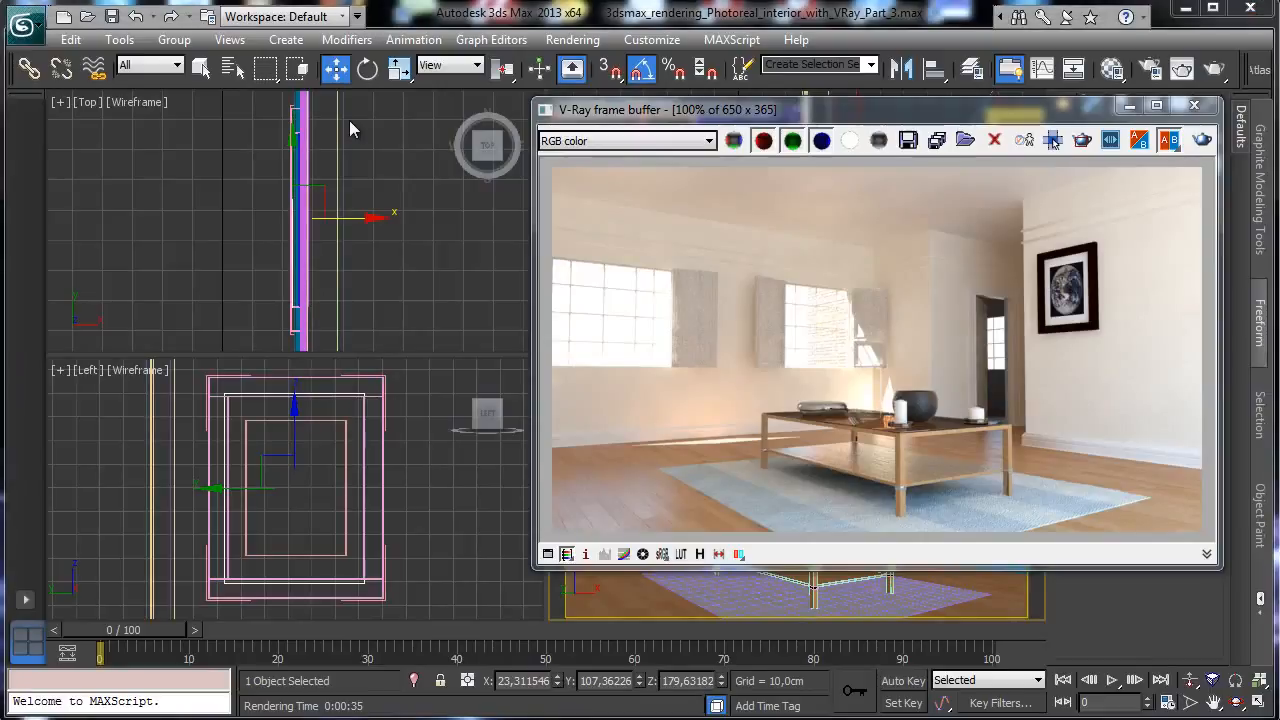
left_click_drag(909, 122, 449, 125)
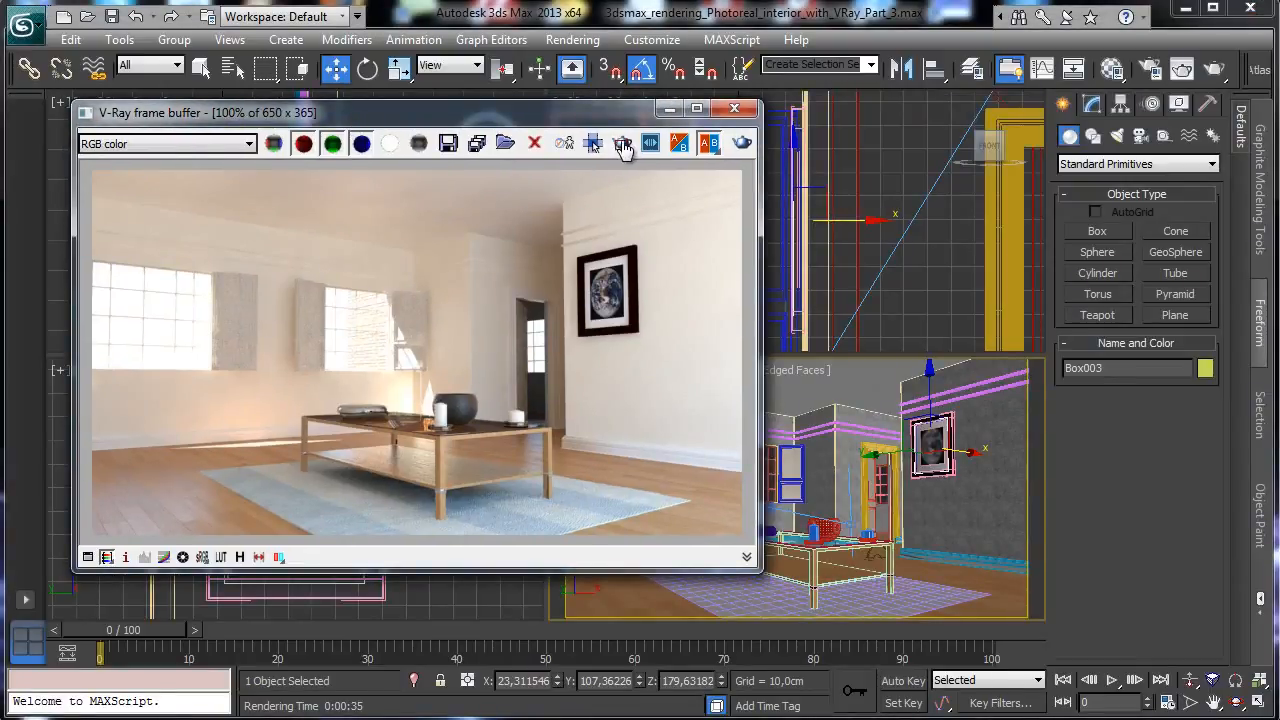
left_click(669, 108)
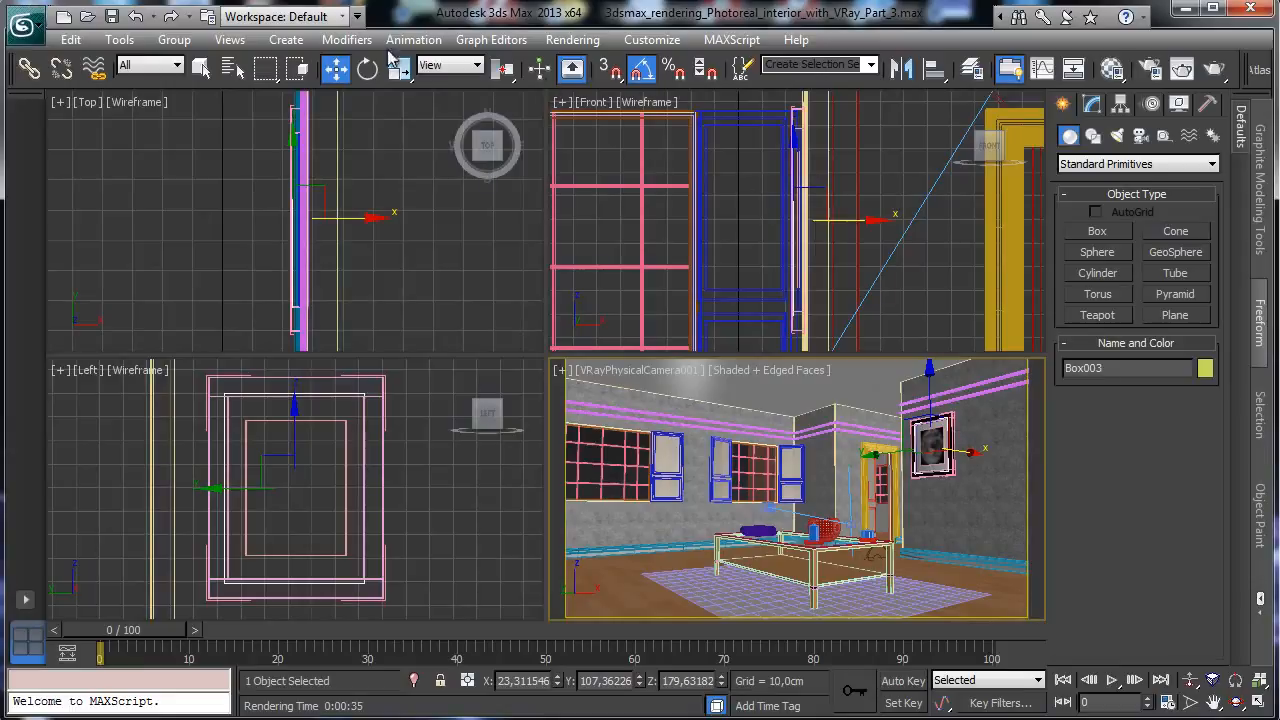
Close the Art_1 picture group and copy it along the wall towards the camera as Art_002
left_click(174, 39)
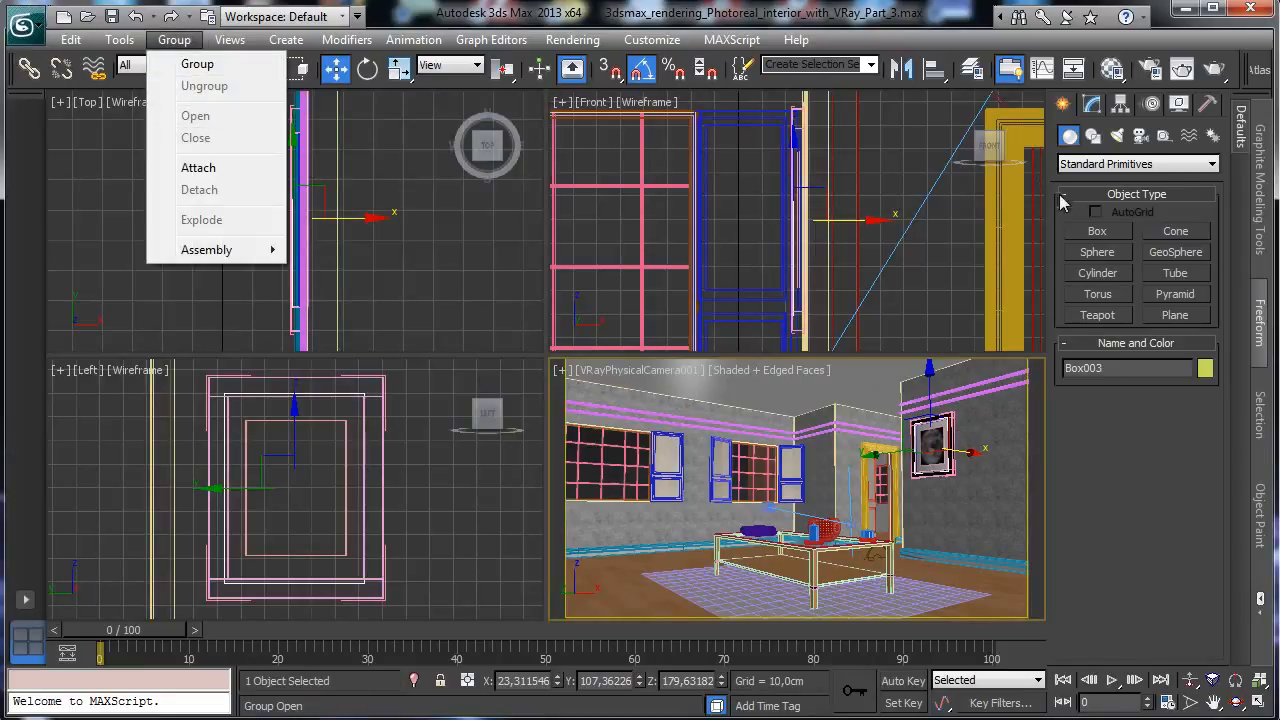
left_click(953, 424)
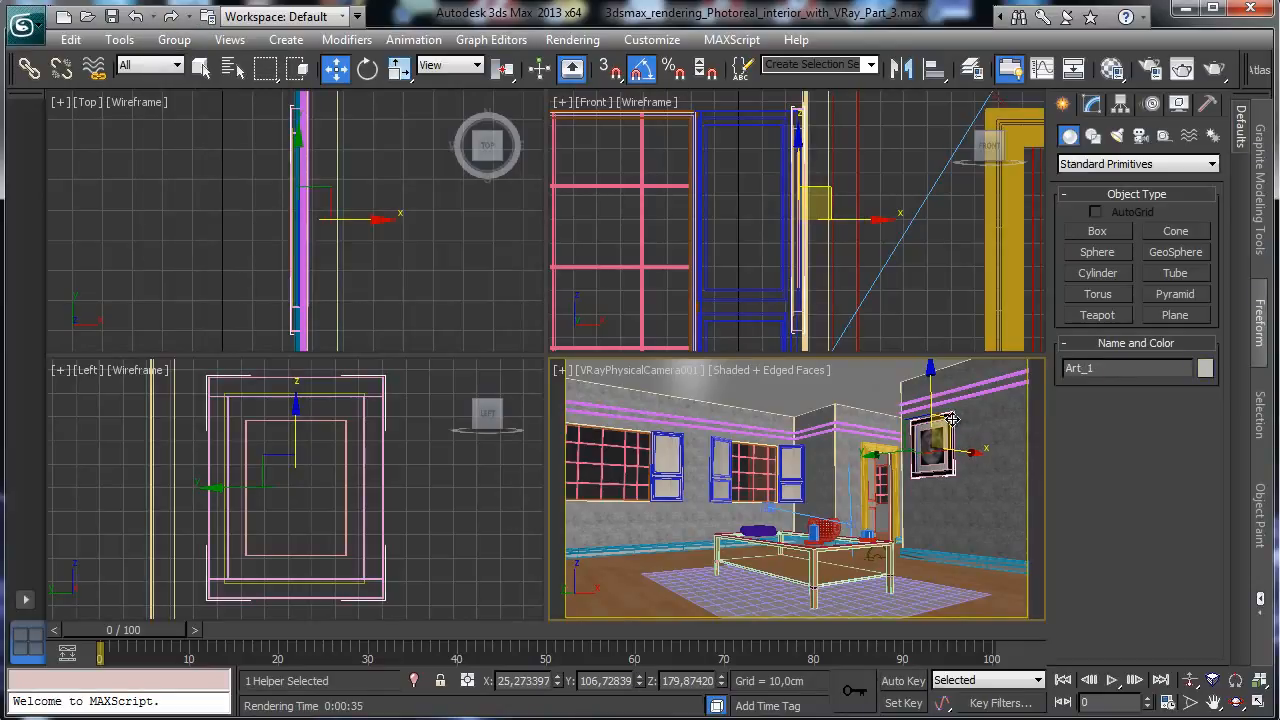
left_click(174, 39)
left_click(200, 134)
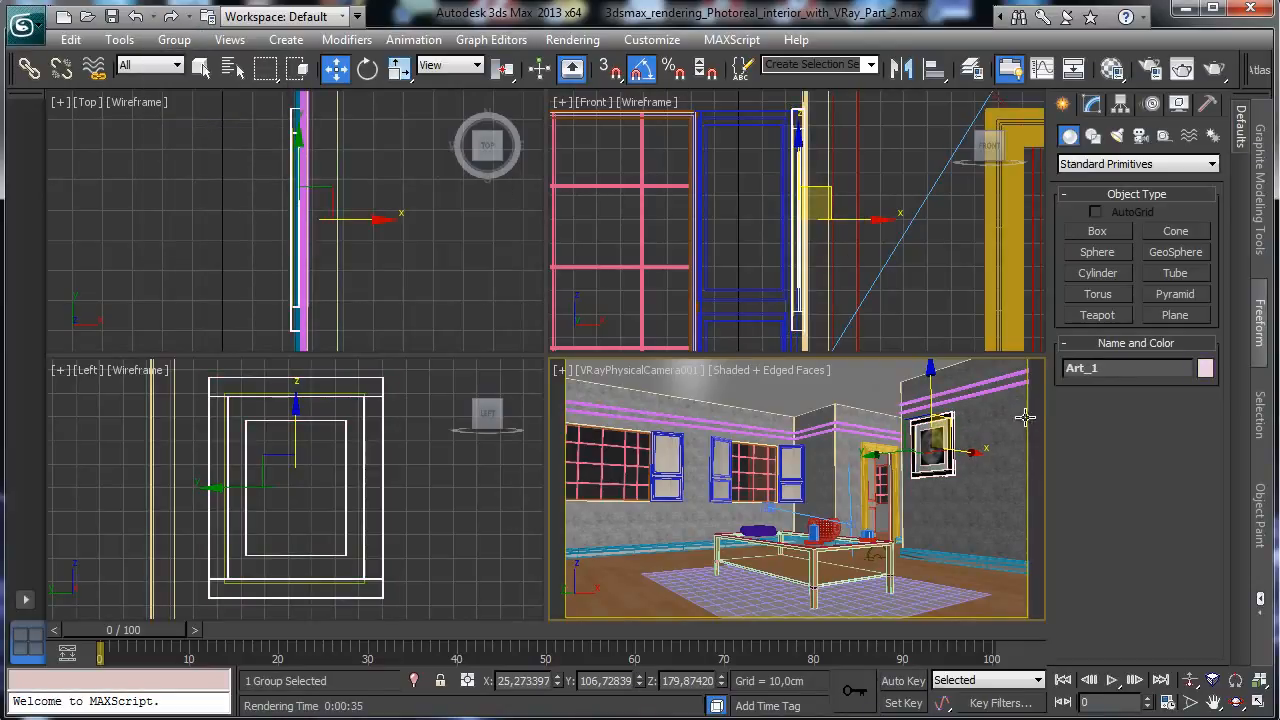
mouse_move(914, 425)
left_mouse_down("shift")
mouse_move(987, 440)
mouse_move(975, 447)
left_mouse_up("shift")
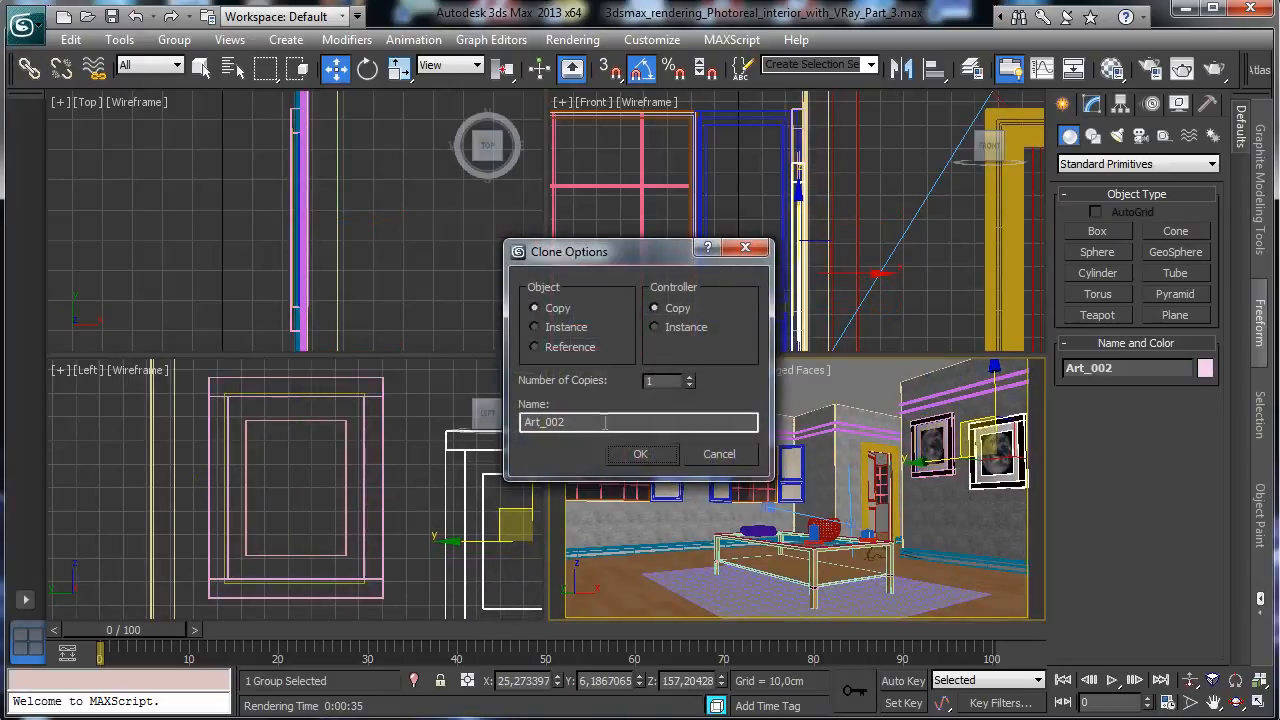
left_click(638, 454)
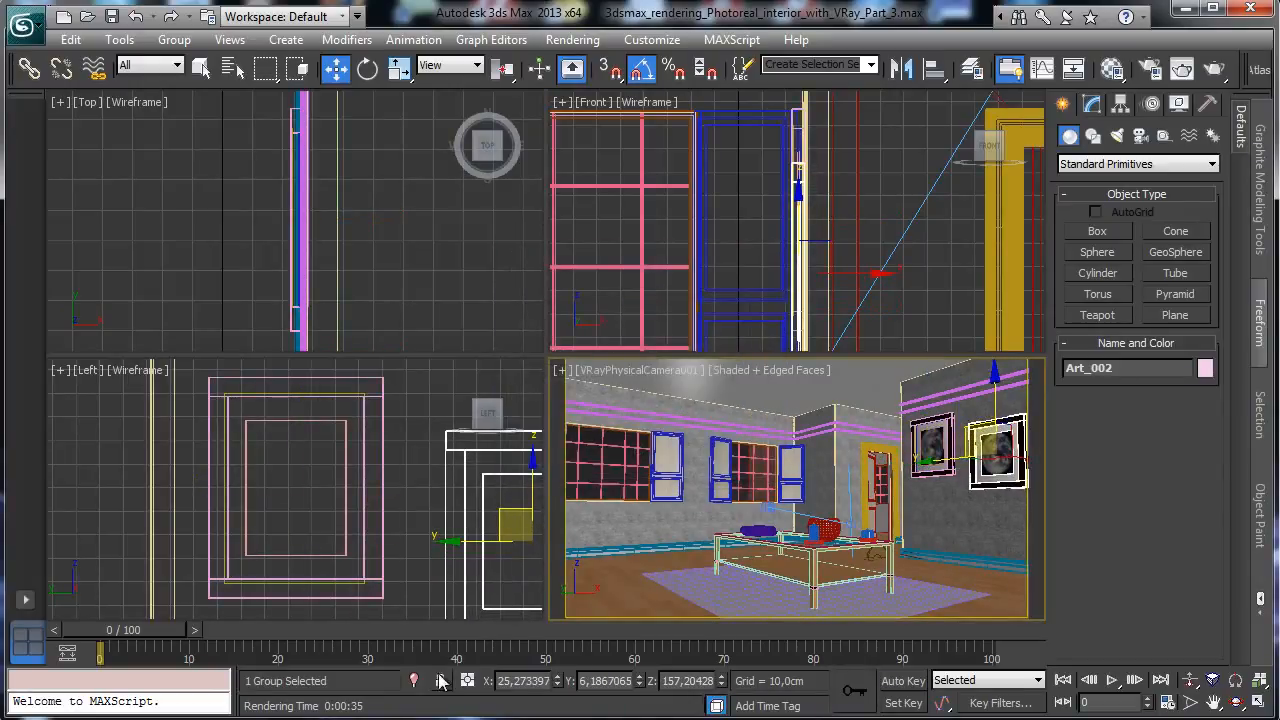
Isolate the Art_002 picture in a maximized, zoomed-to-fit Left view and open its group
left_click(413, 681)
left_click(432, 558)
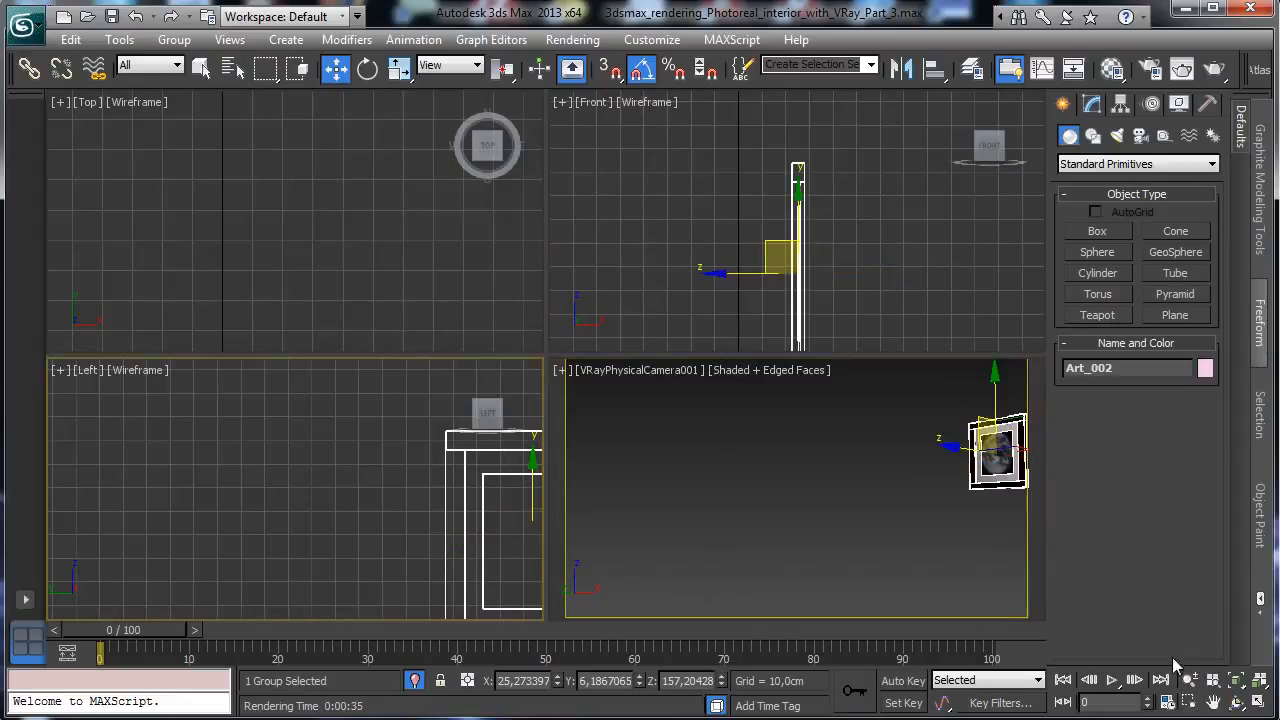
left_click(1258, 702)
left_click(1238, 680)
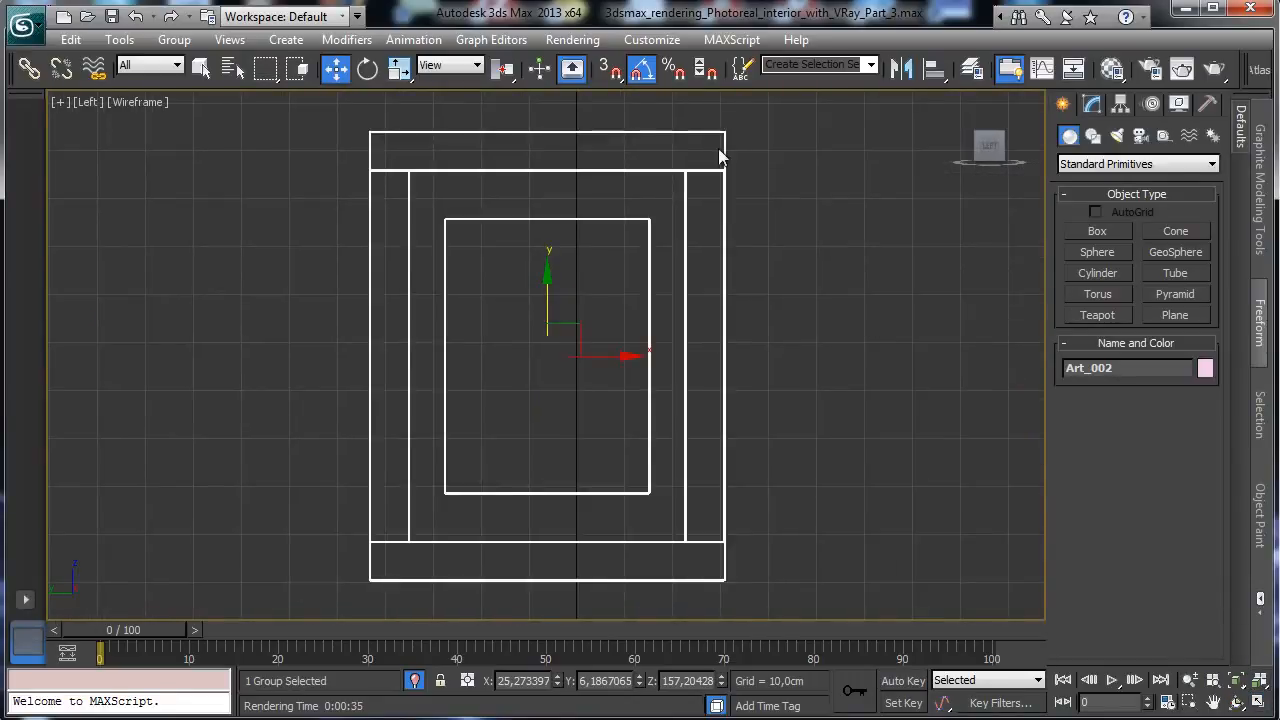
left_click(718, 155)
left_click(723, 168)
left_click(174, 39)
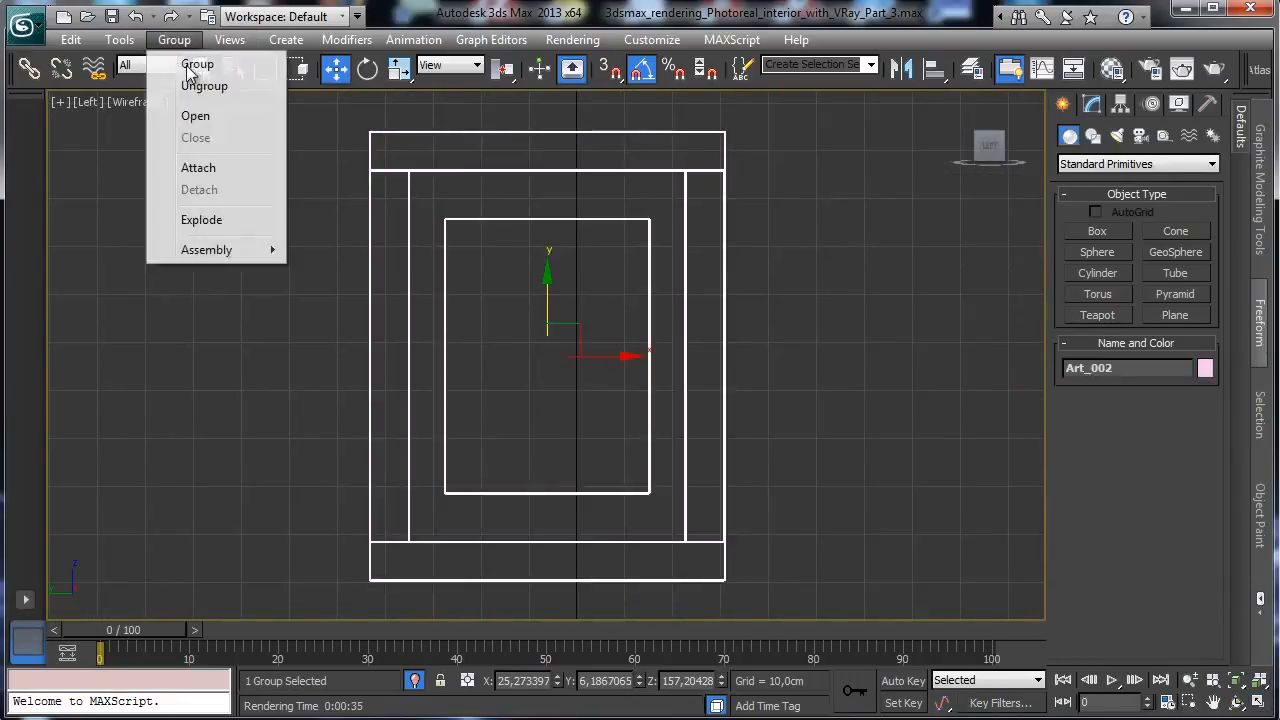
left_click(200, 117)
Select the four outer frame pieces of the copied picture, leaving out the group helper
left_click(708, 189)
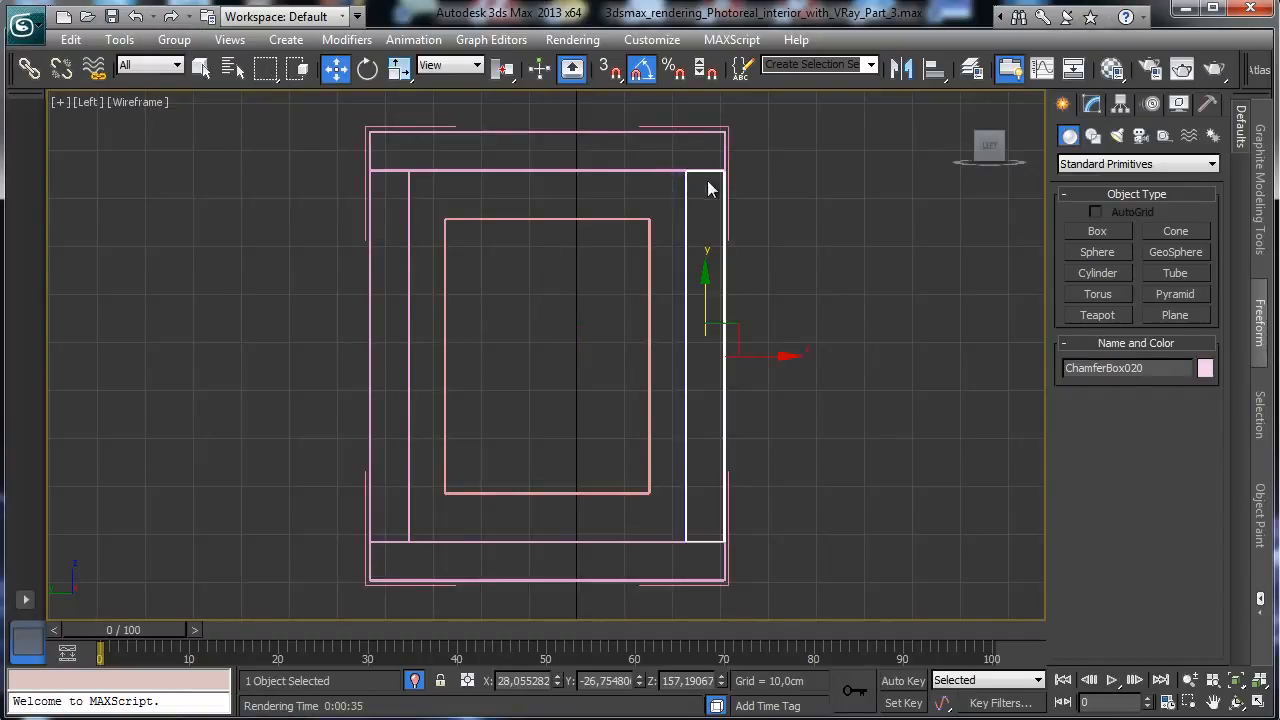
left_click(671, 131, "ctrl")
left_click(468, 131)
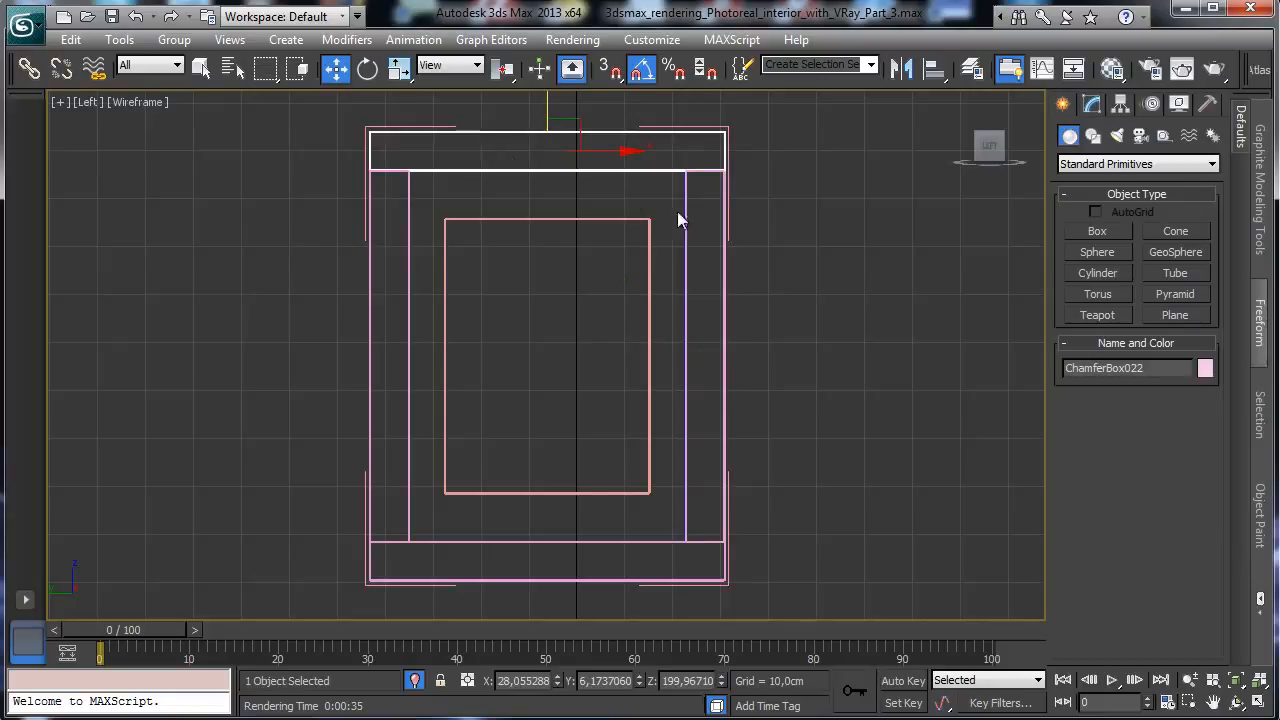
left_click(720, 194, "ctrl")
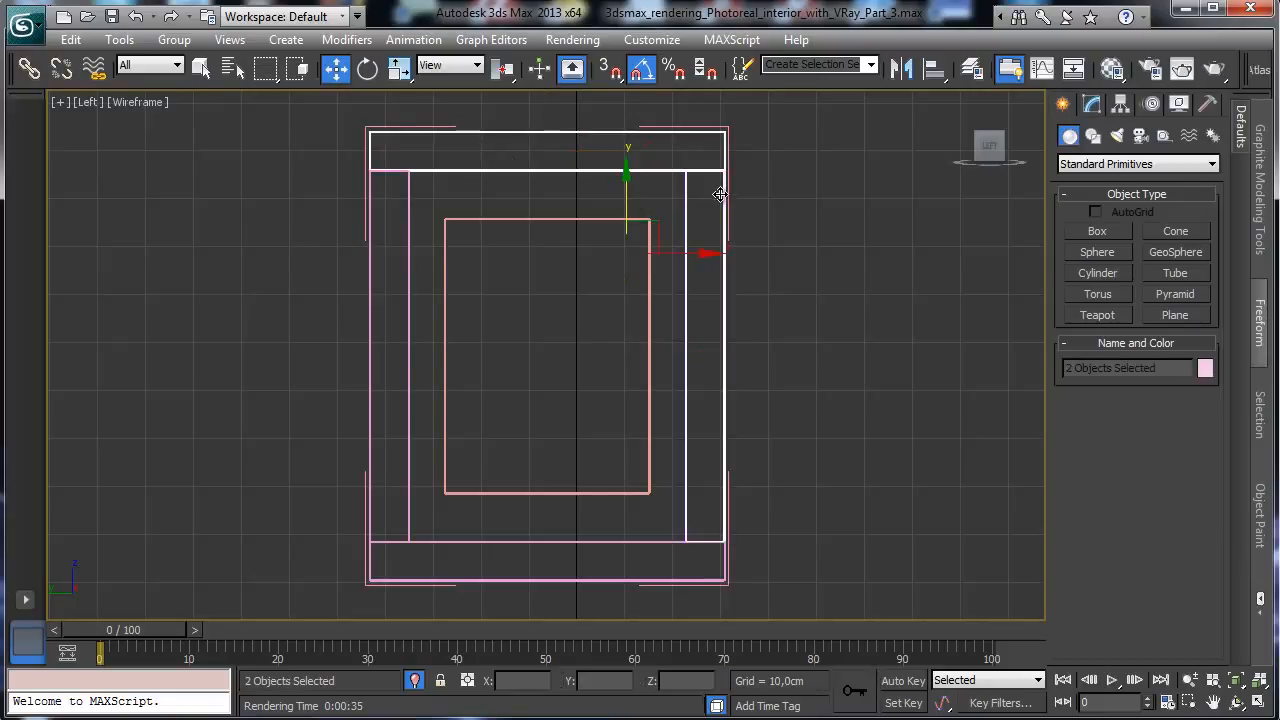
left_click(371, 194, "ctrl")
left_click(372, 238, "ctrl")
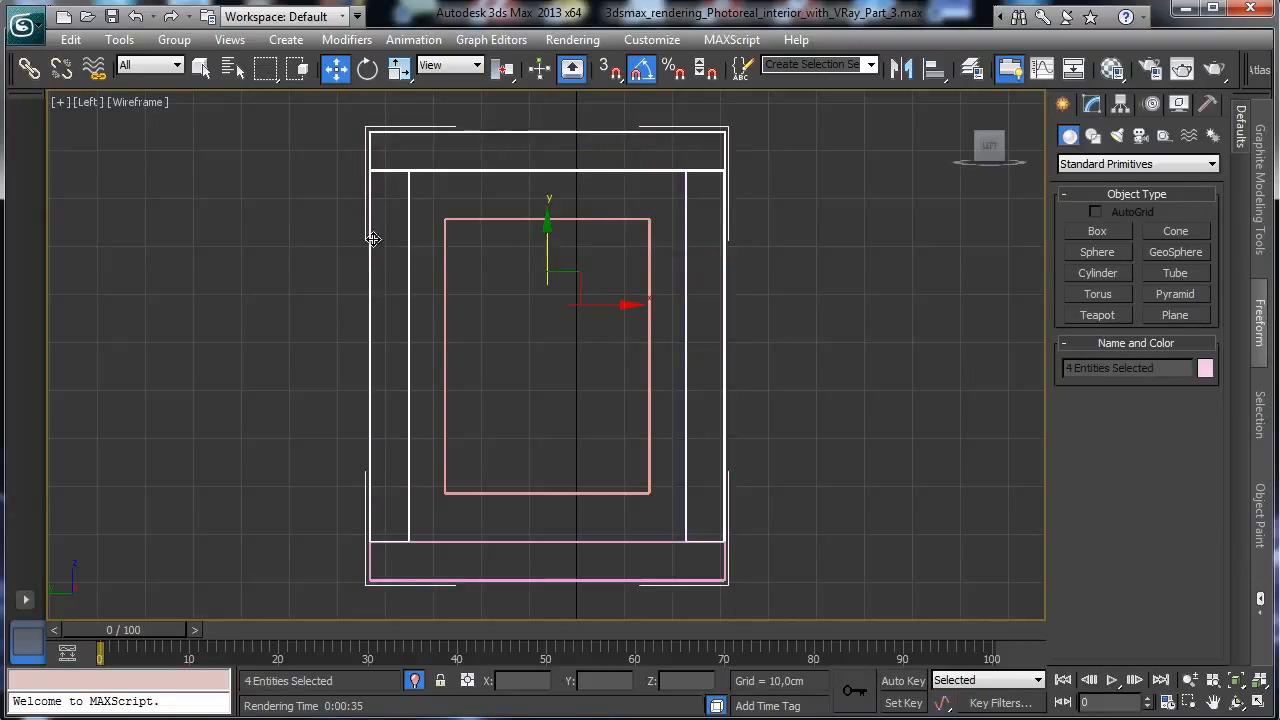
left_click(420, 578, "ctrl")
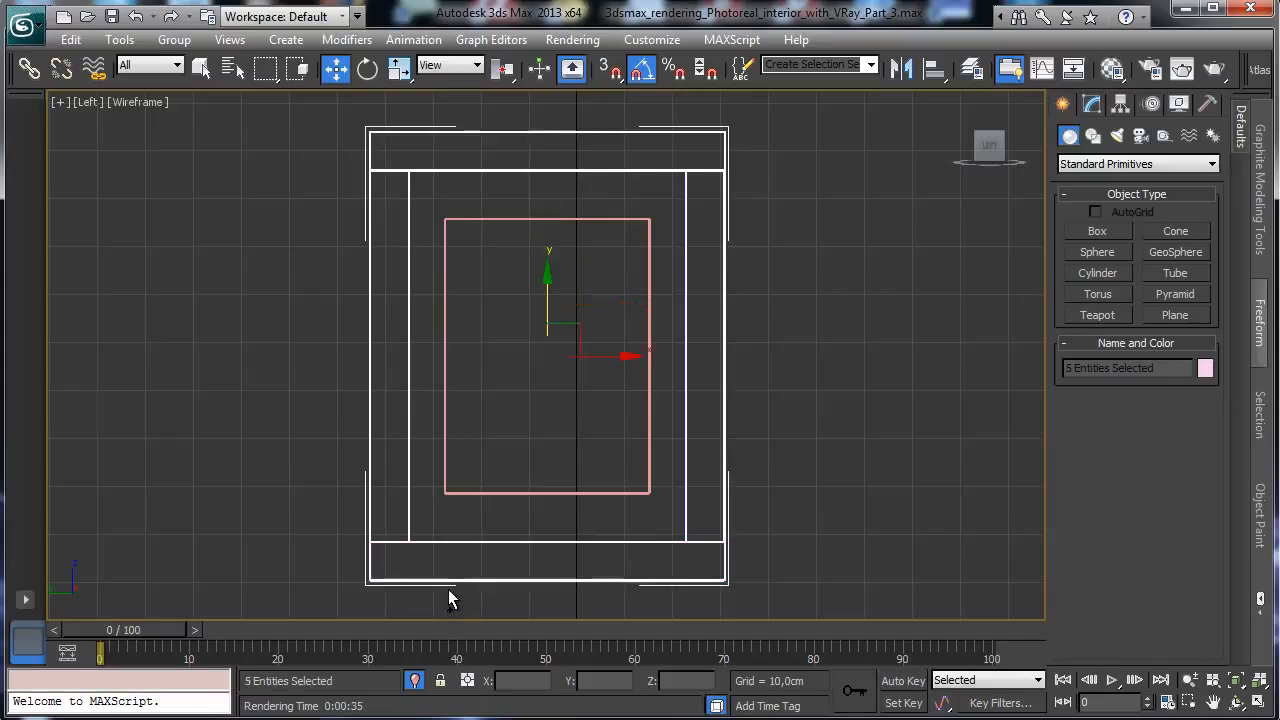
left_click(371, 586, "alt")
left_click(362, 586, "alt")
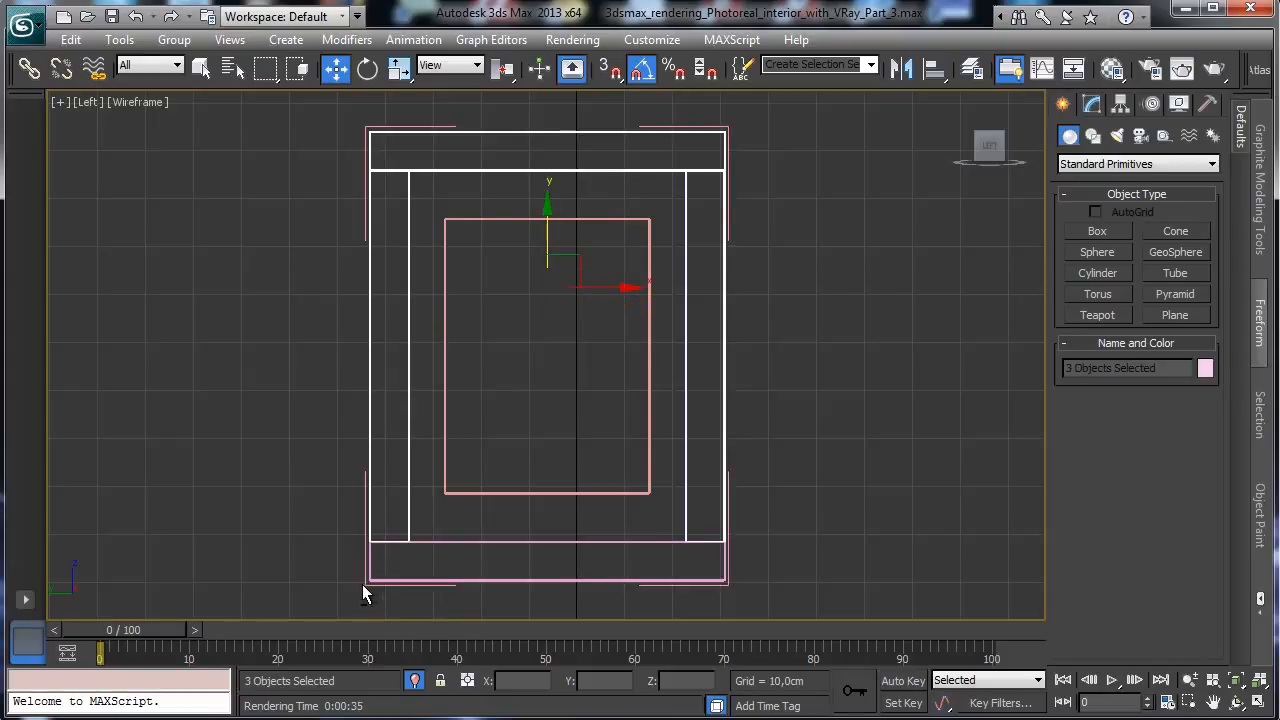
left_click(502, 580, "ctrl")
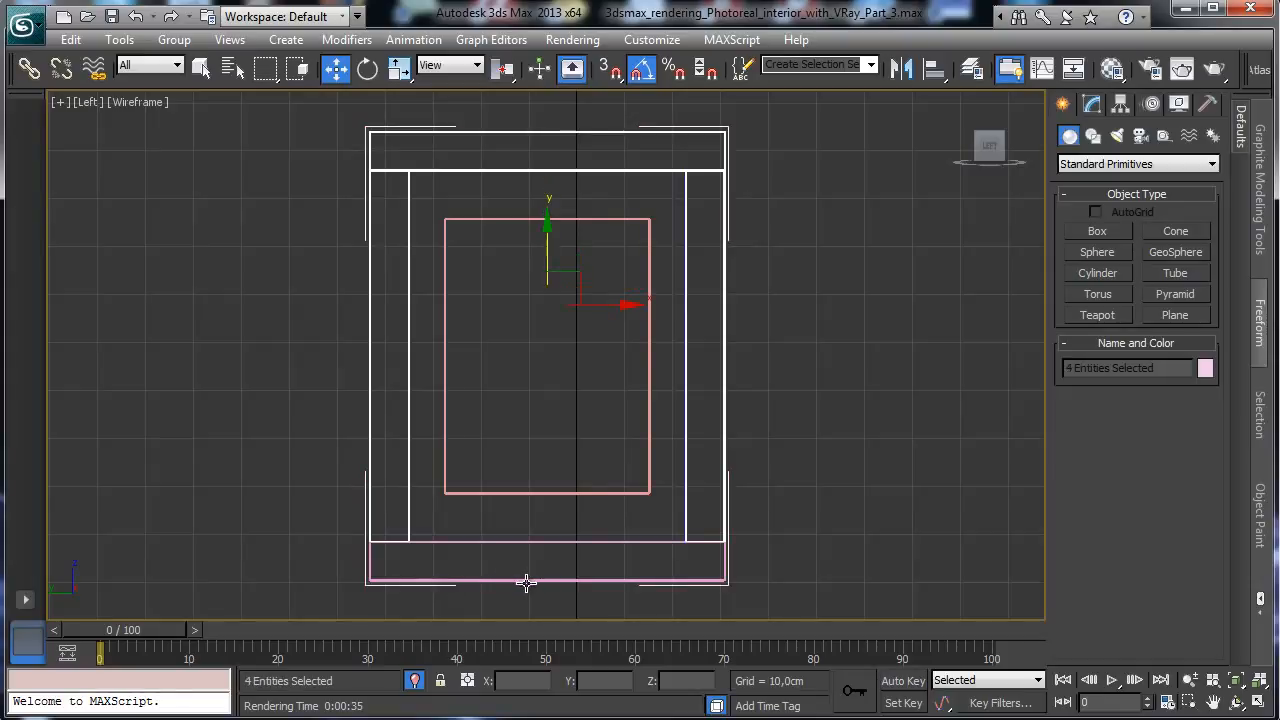
left_click_drag(540, 600, 540, 600, "ctrl")
left_click(444, 586, "alt")
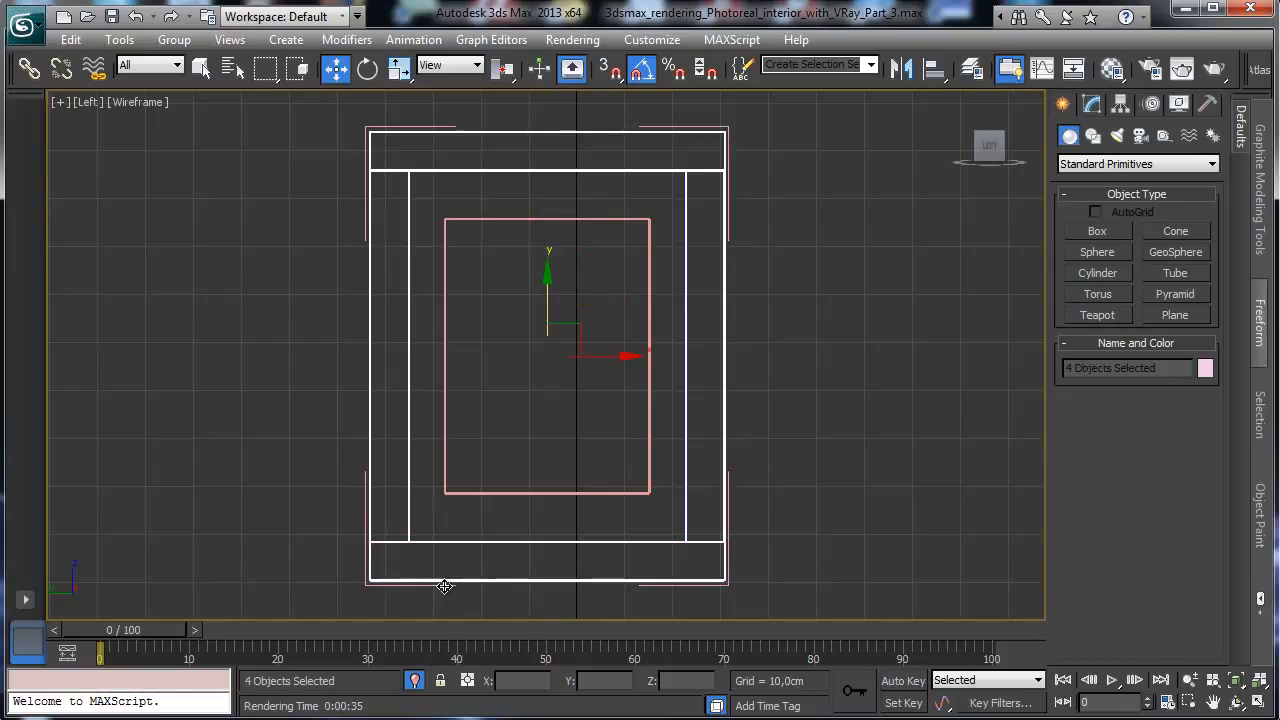
Apply an Edit Poly modifier to the four frame pieces and enter Vertex sub-object level
left_click(1091, 105)
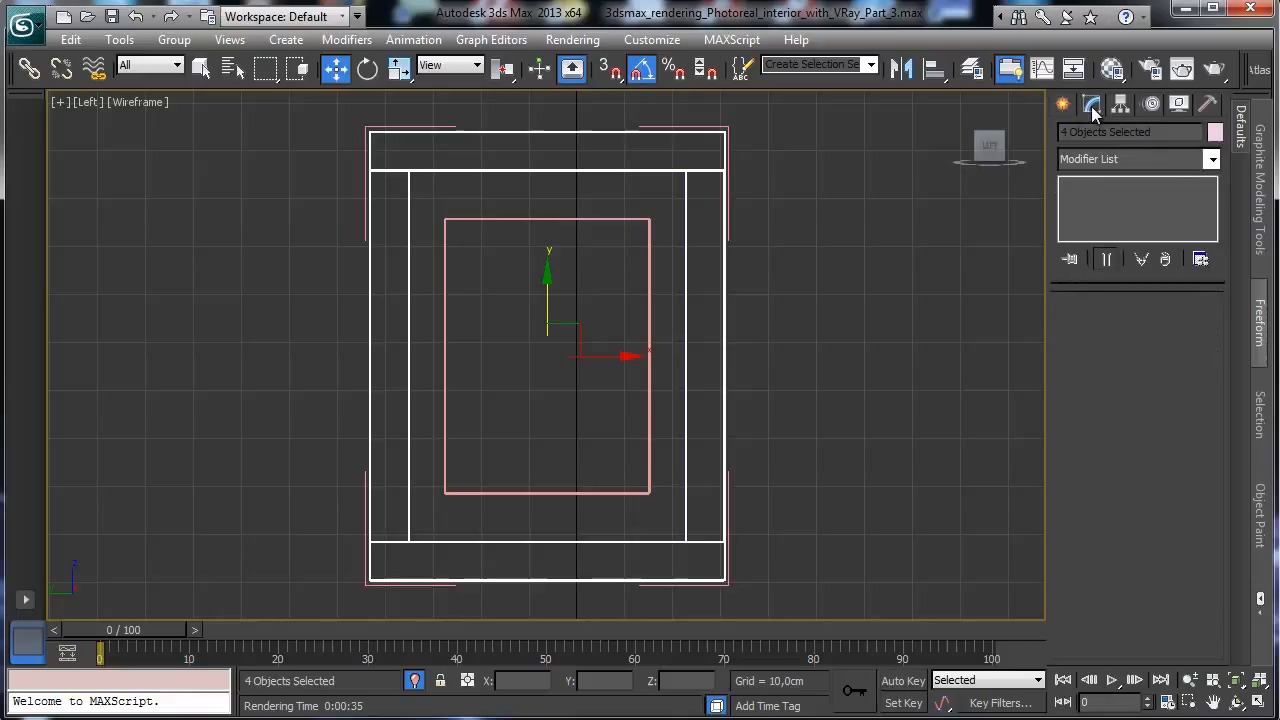
left_click(1211, 159)
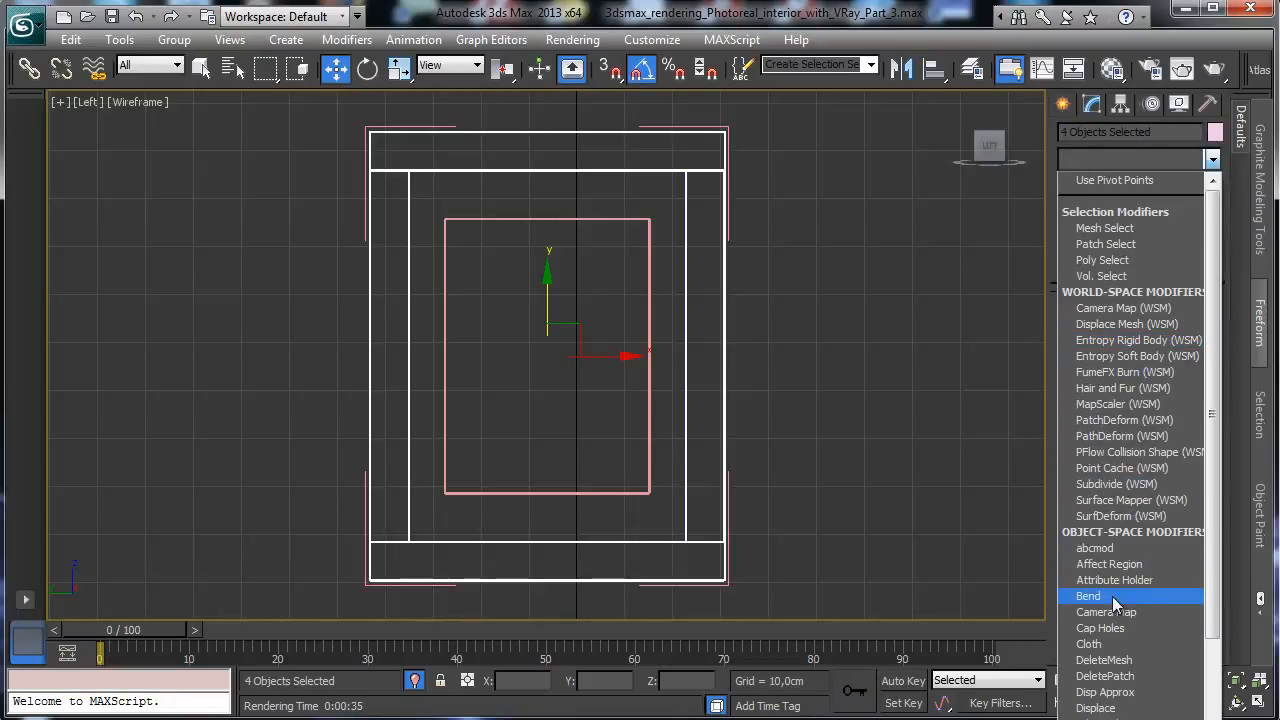
left_click(1114, 719)
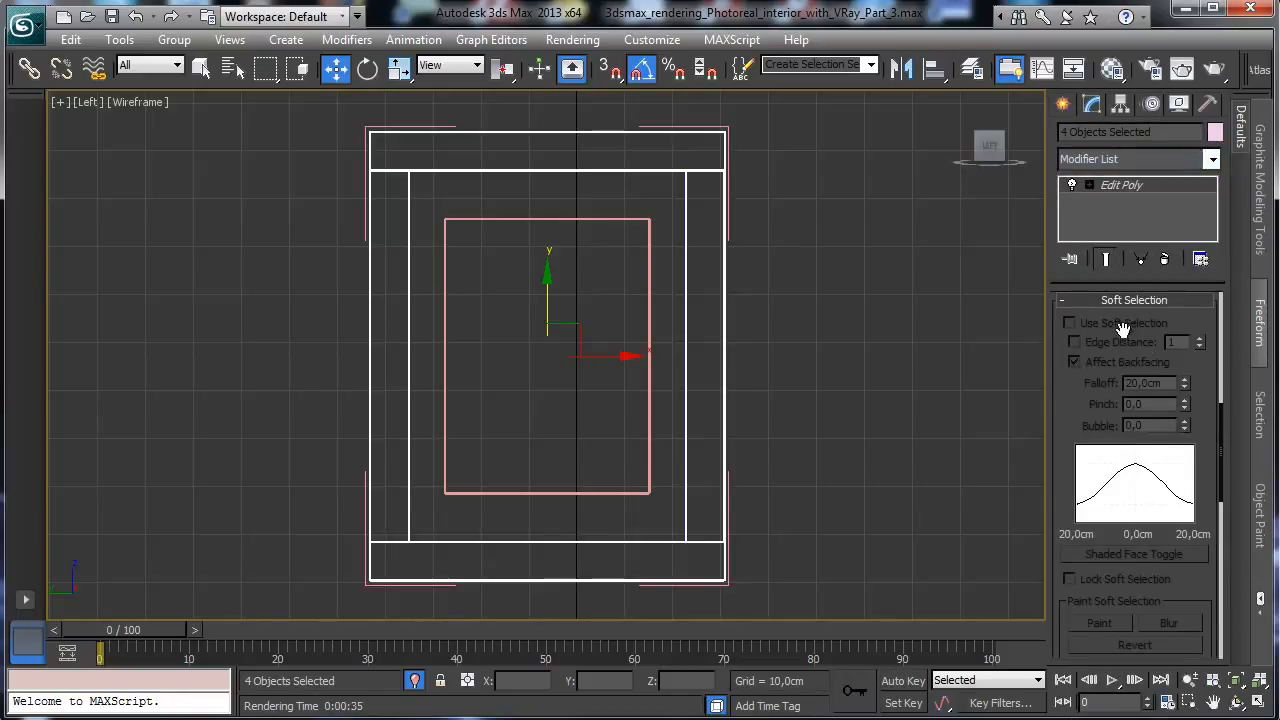
left_click(1089, 185)
left_click(1120, 201)
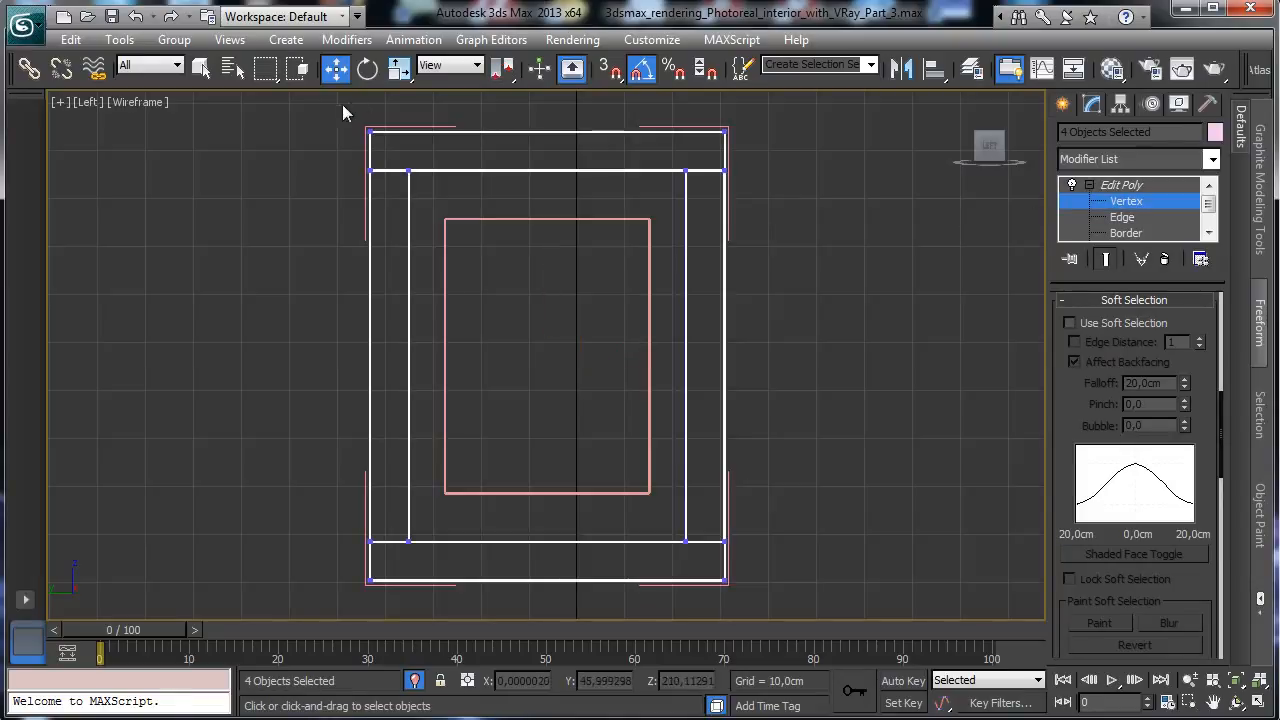
Scale the frame's outermost upper and lower vertices vertically inward to make the horizontal frame pieces thinner
left_click_drag(327, 108, 768, 150)
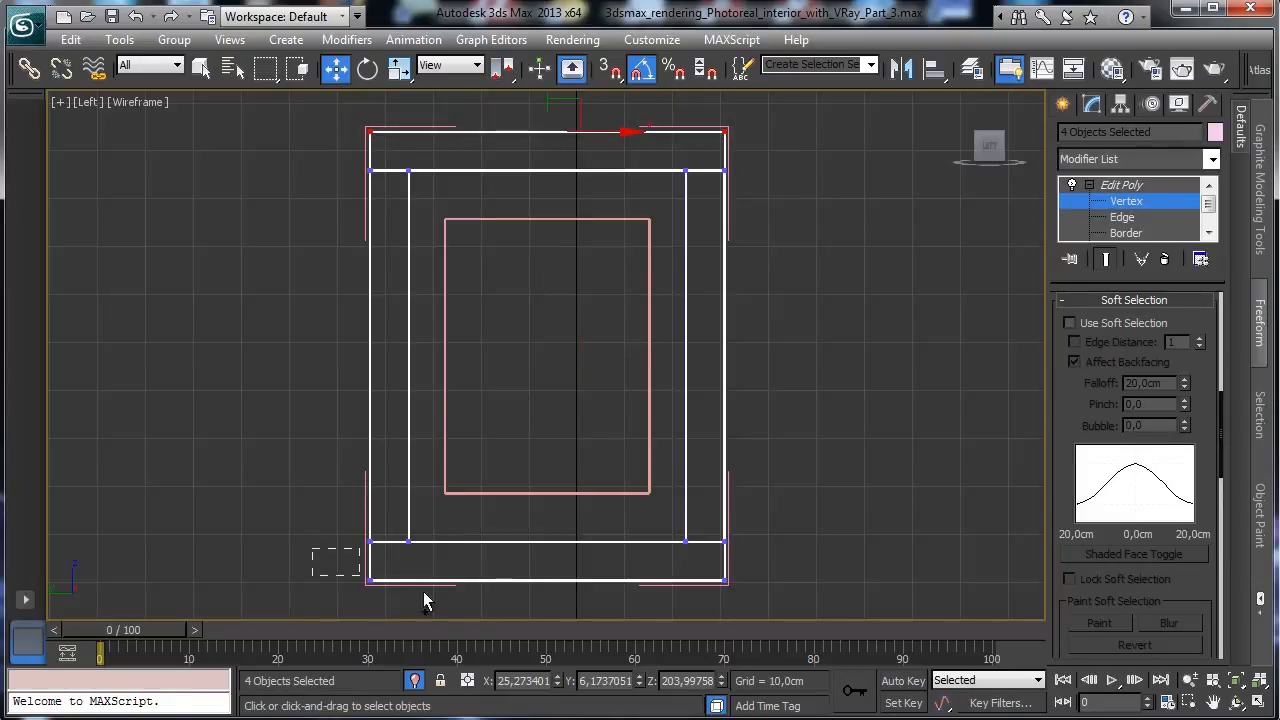
left_click_drag(751, 614, 752, 615, "ctrl")
left_click_drag(399, 68, 399, 132)
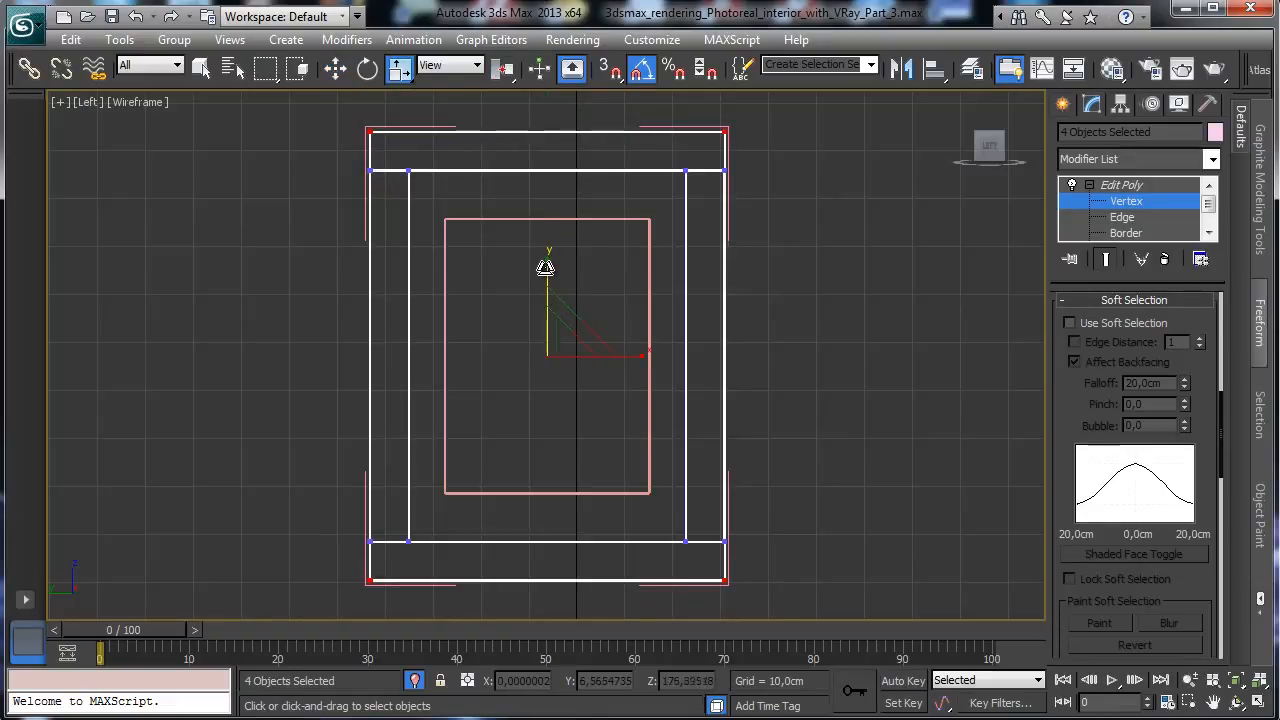
left_click_drag(543, 266, 545, 270)
Scale the frame's outer side vertices horizontally inward to thin the vertical pieces, and end vertex editing with nothing selected
left_click_drag(706, 116, 810, 616)
left_click_drag(340, 134, 352, 592, "ctrl")
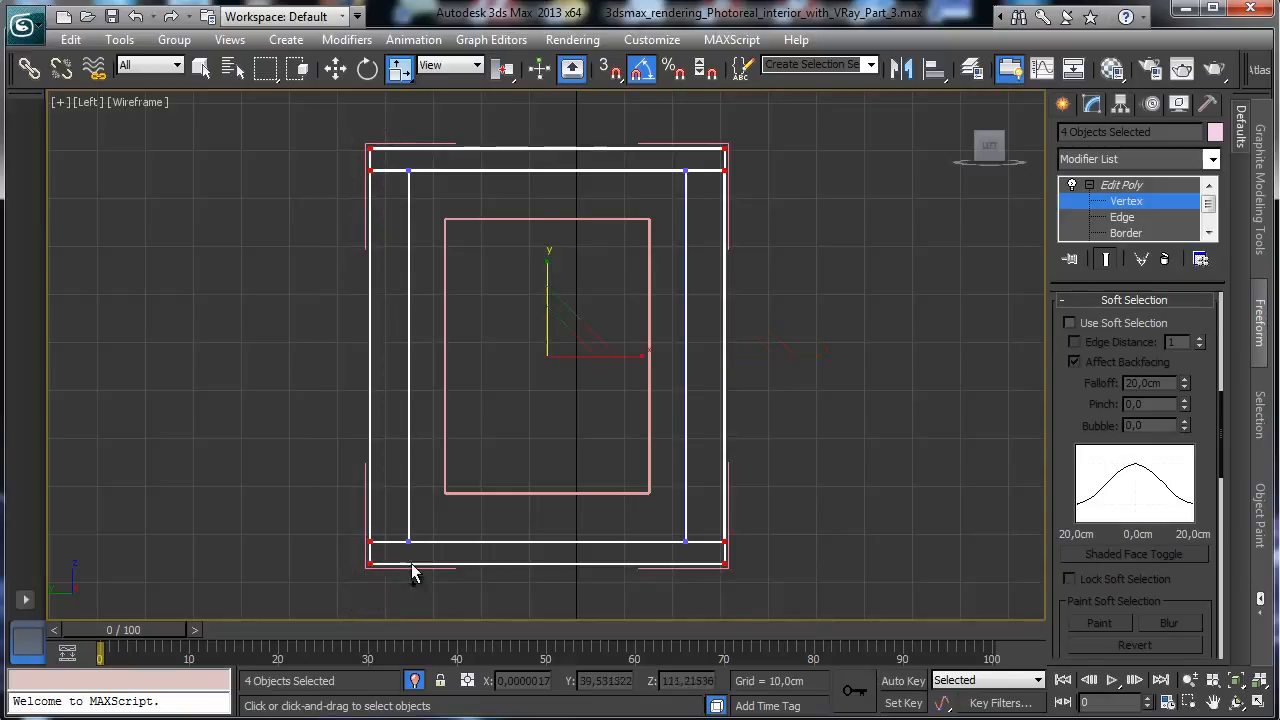
left_click_drag(642, 359, 637, 379)
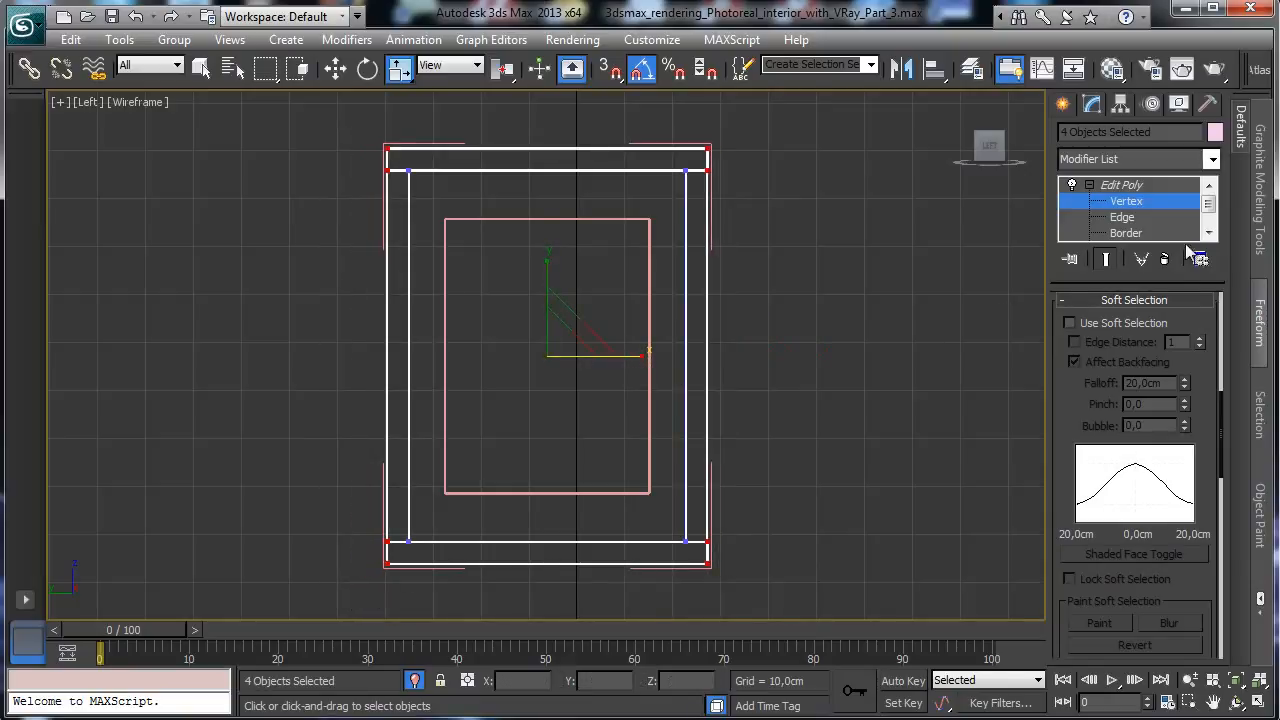
left_click(1149, 201)
left_click(612, 269)
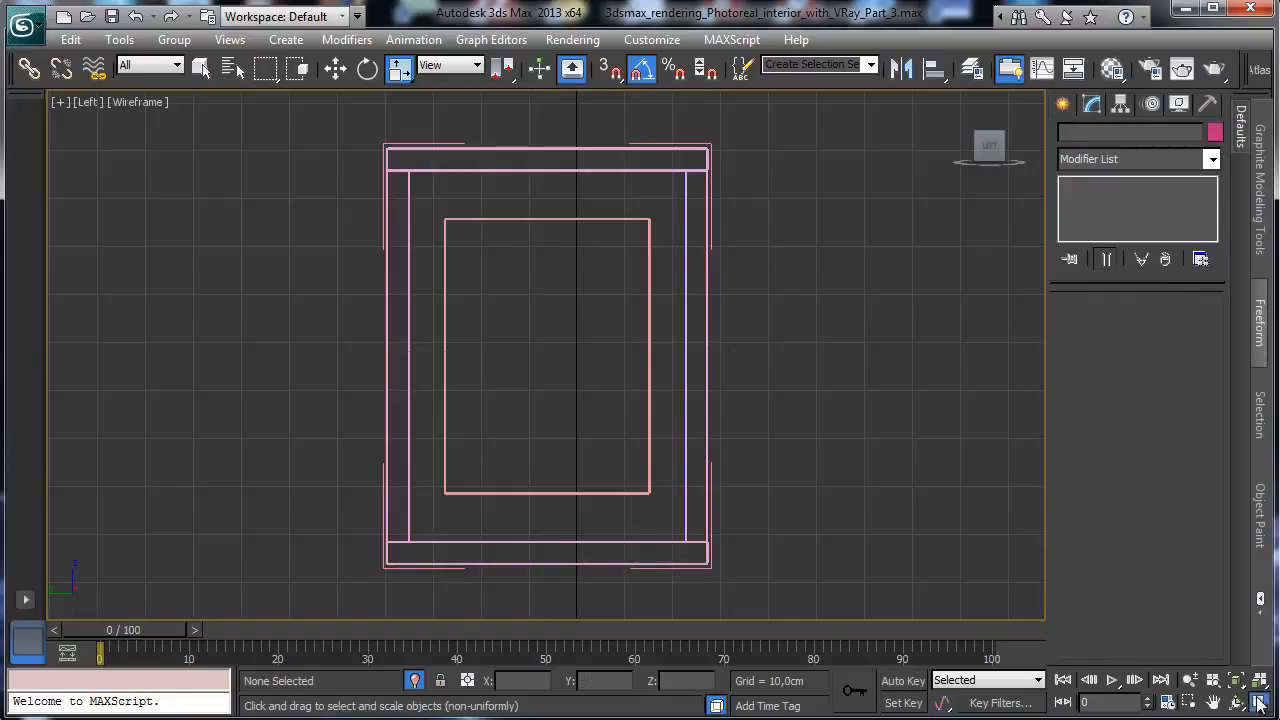
Pick the Art 1 material from the copied picture's artwork, duplicate it to an unused sample slot, and rename the copy Art 2
left_click(1259, 703)
left_click(995, 445)
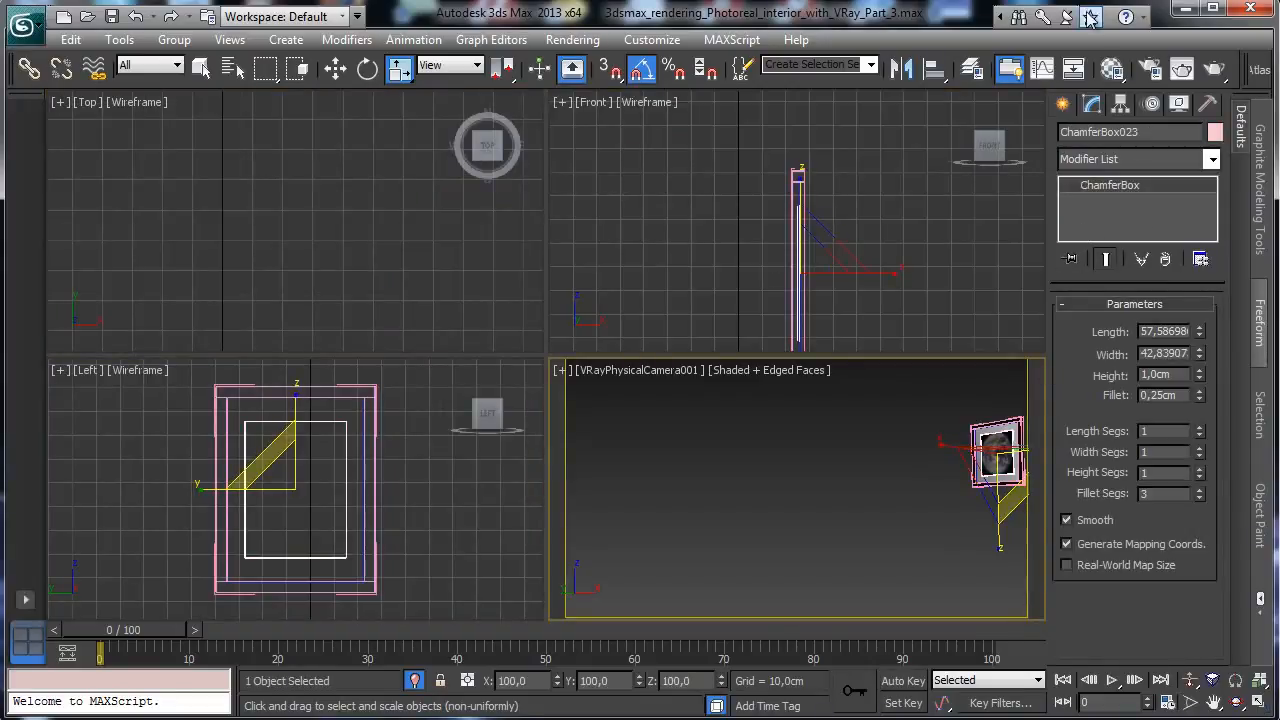
left_click(1112, 68)
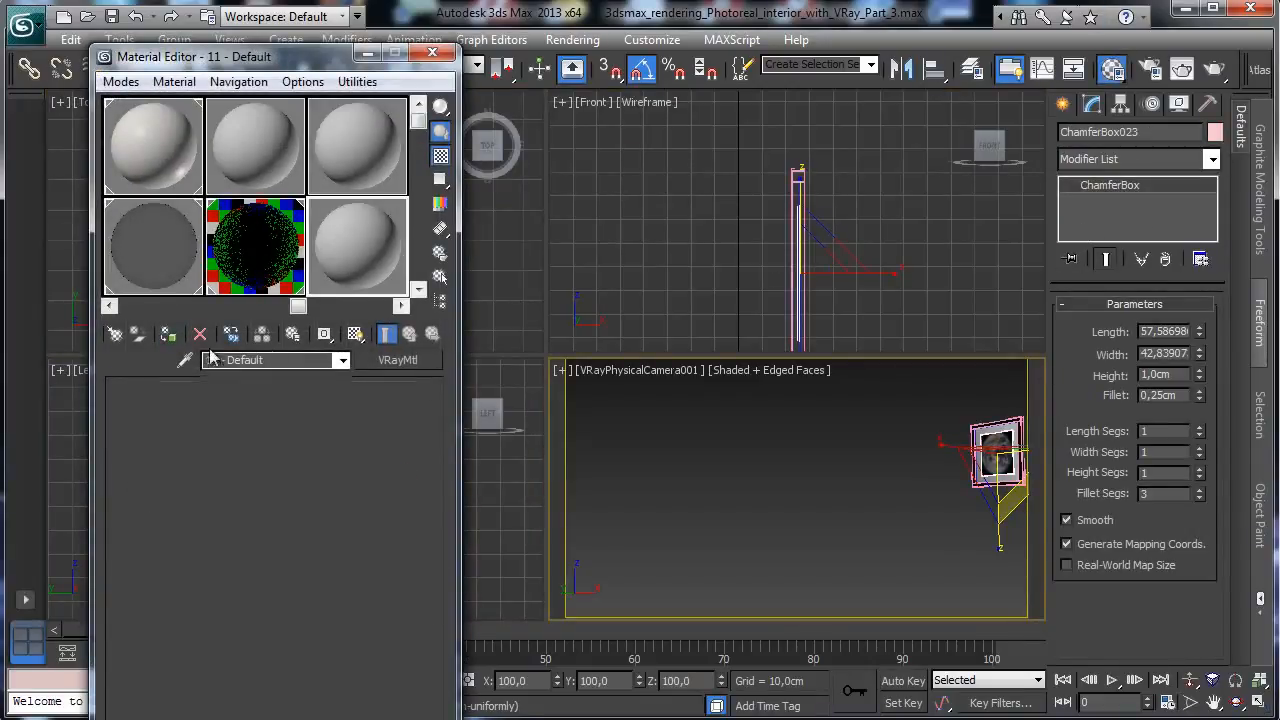
left_click(335, 215)
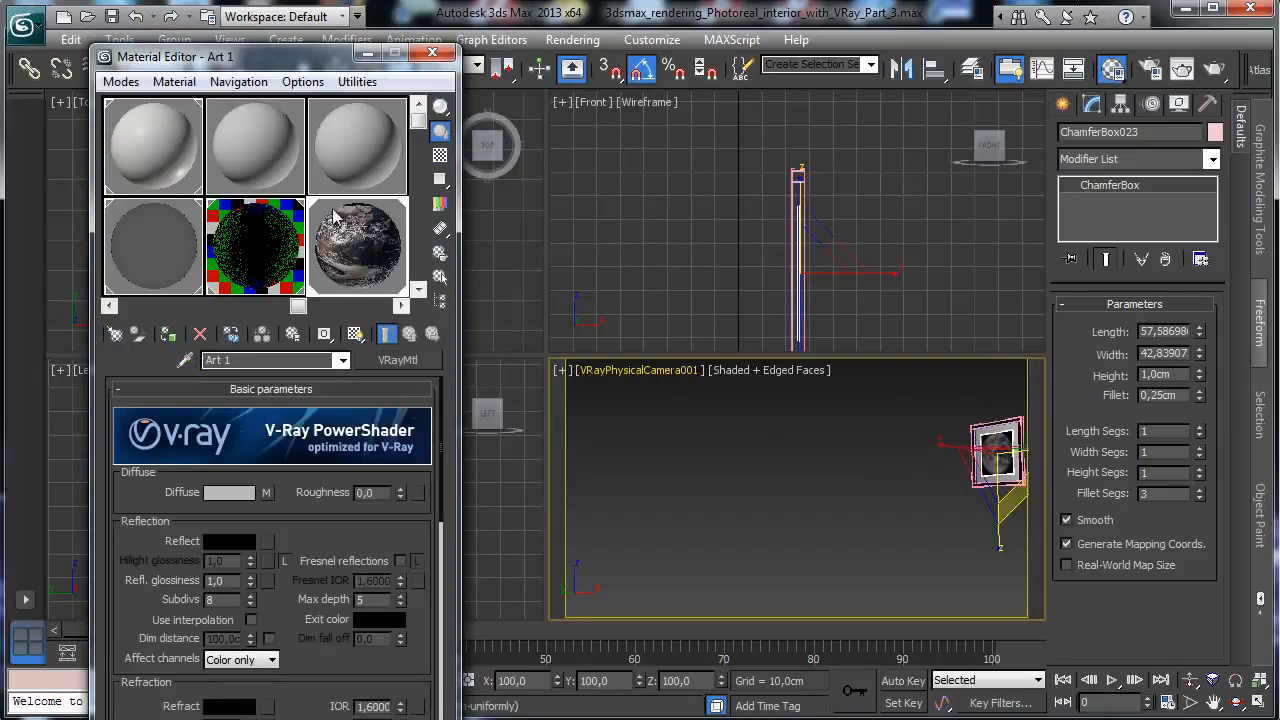
left_click(372, 156)
left_click_drag(351, 250, 354, 160)
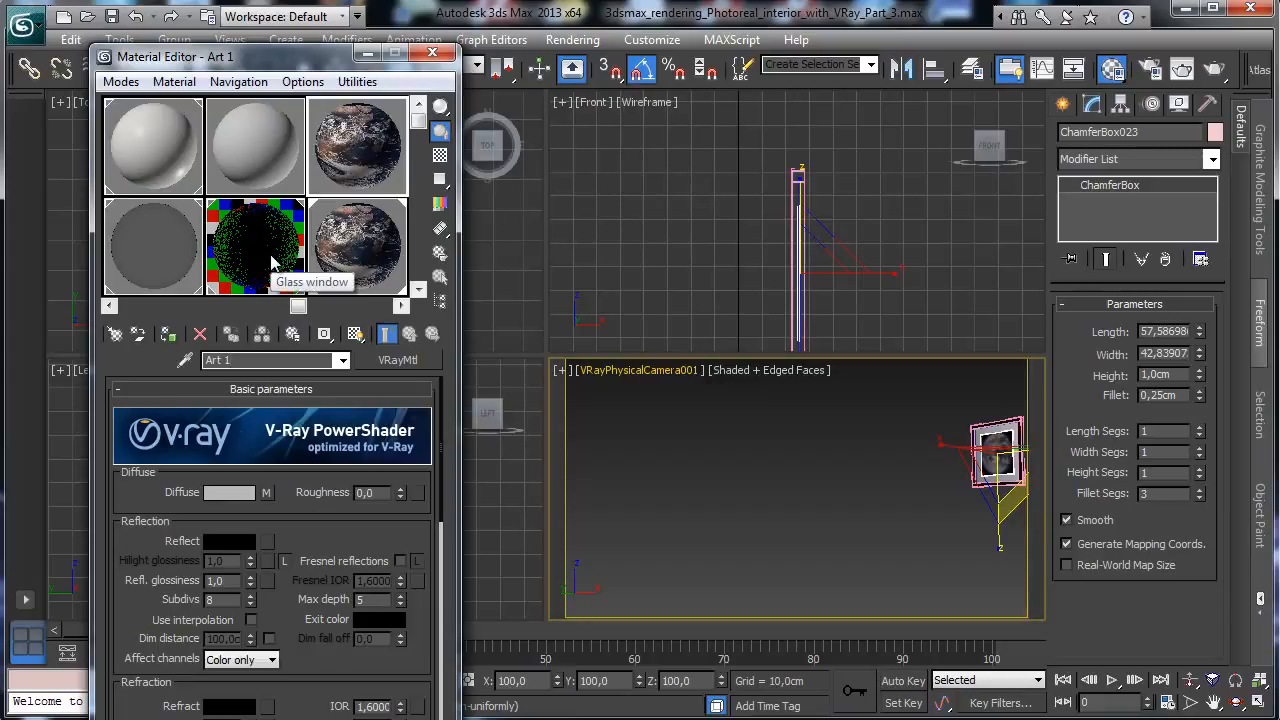
key("BackSpace")
type("2")
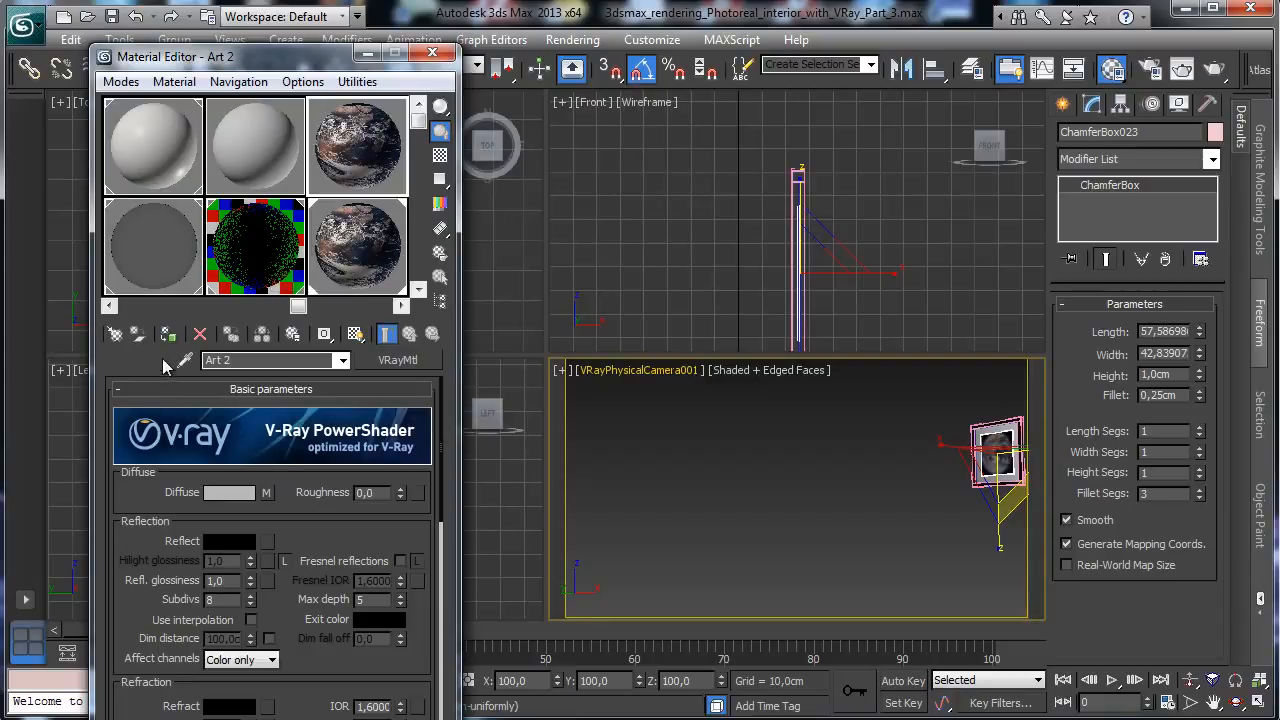
Replace Art 2's diffuse bitmap with KOPIPI.JPG from E:\Maps\Backgrounds, set its W angle to 90, and assign the material to the copied artwork
left_click(268, 492)
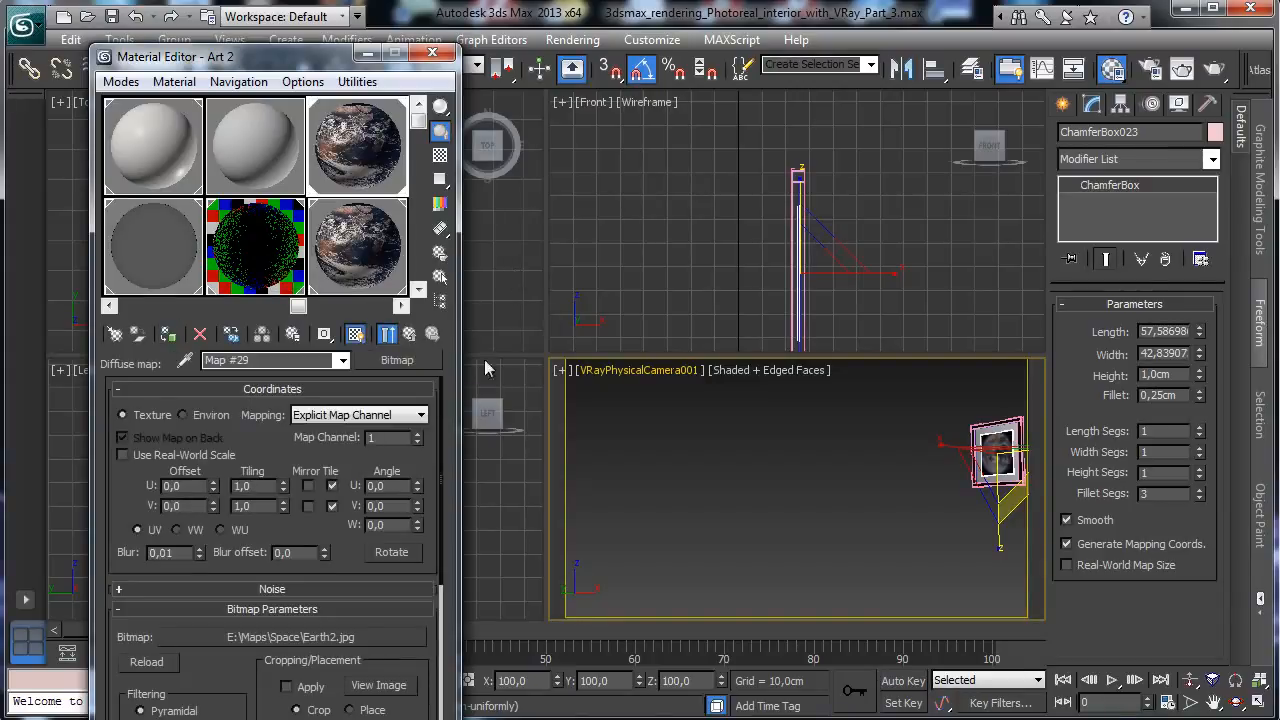
left_click(296, 637)
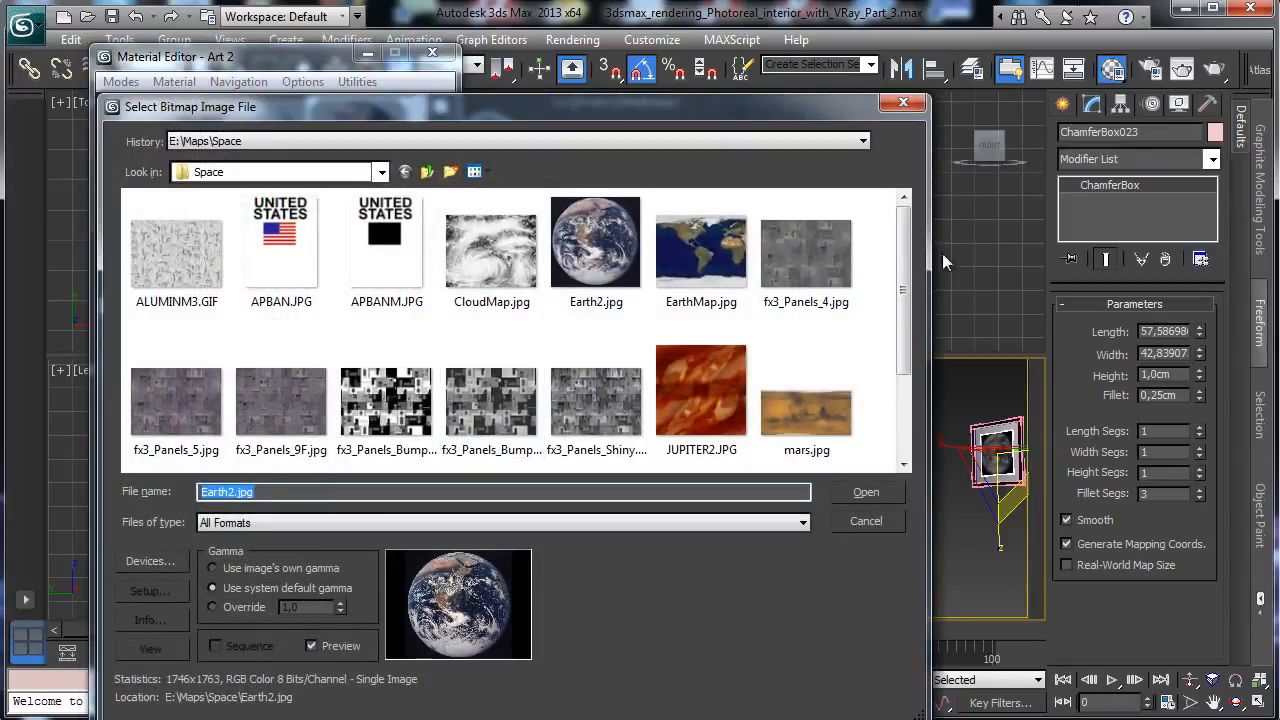
left_click(428, 172)
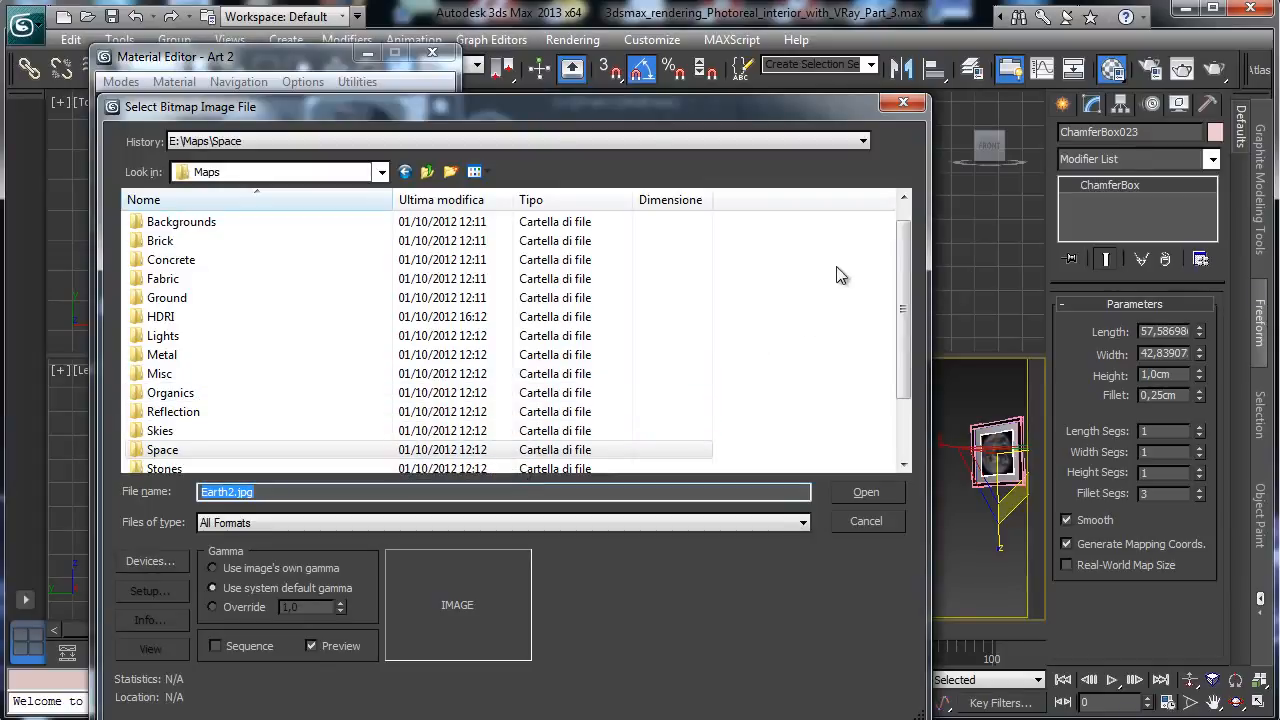
mouse_move(903, 240)
left_mouse_down()
mouse_move(886, 297)
mouse_move(910, 225)
left_mouse_up()
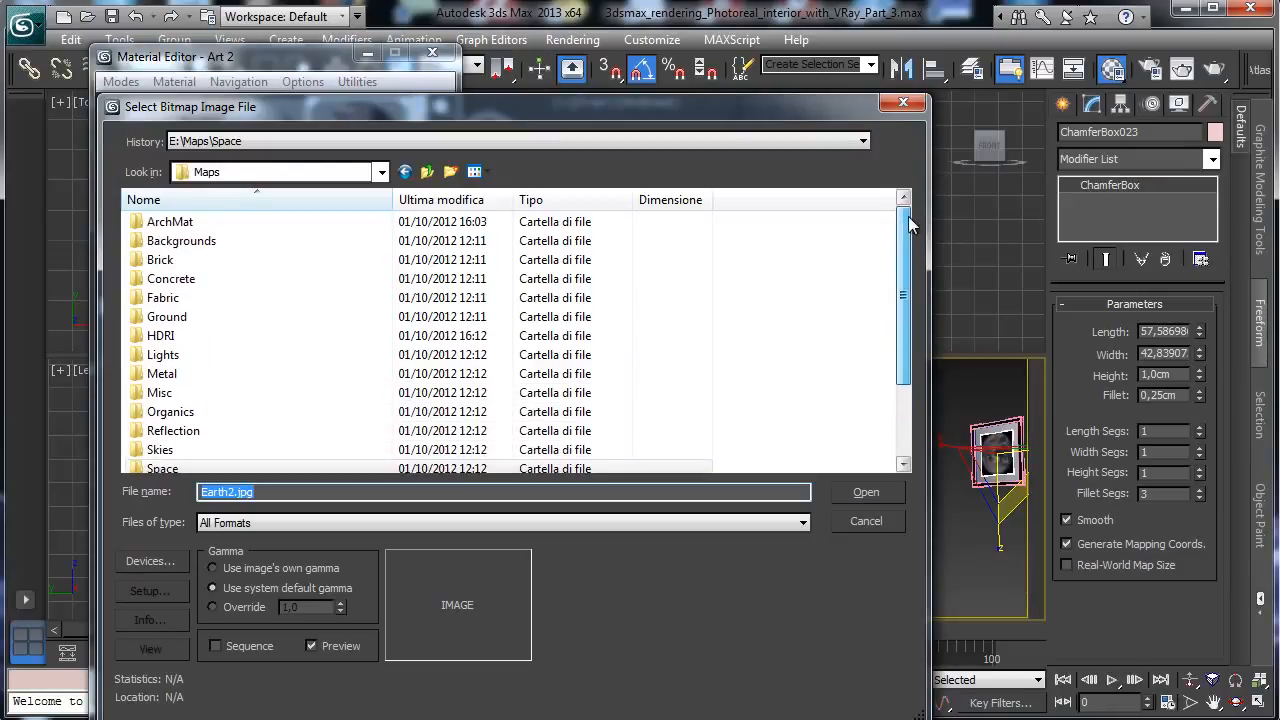
double_click(205, 243)
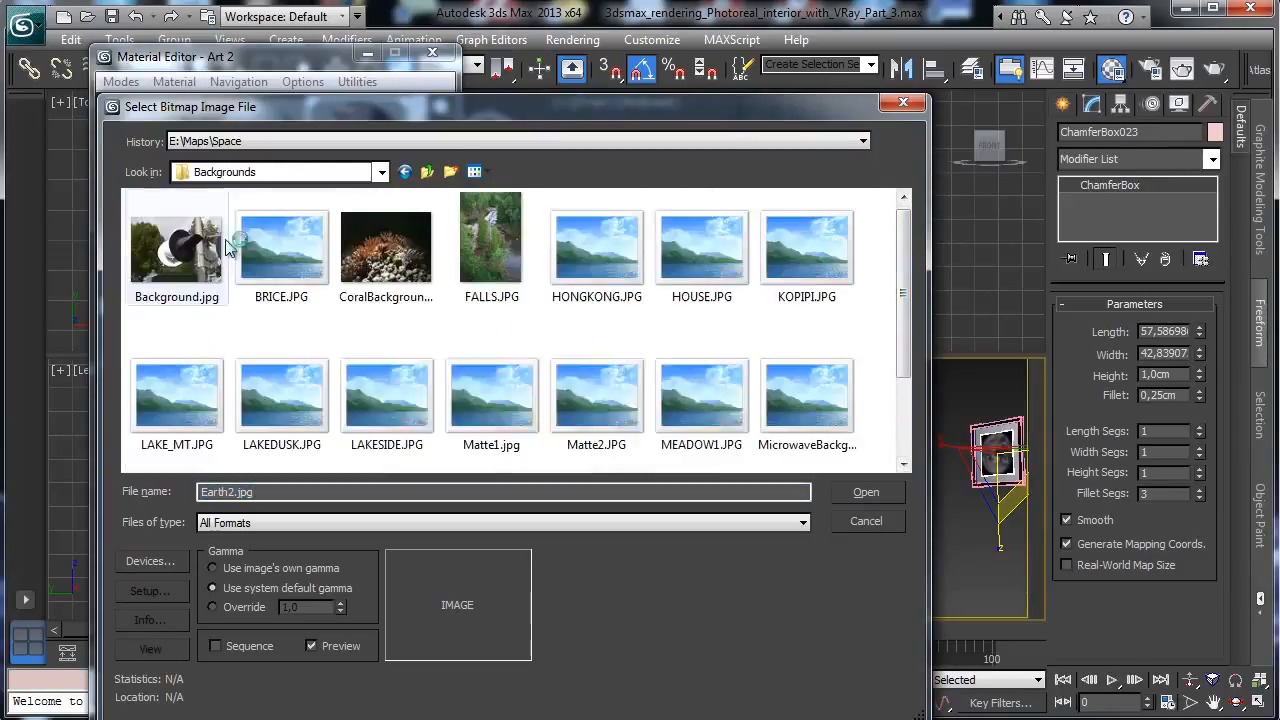
left_click(306, 278)
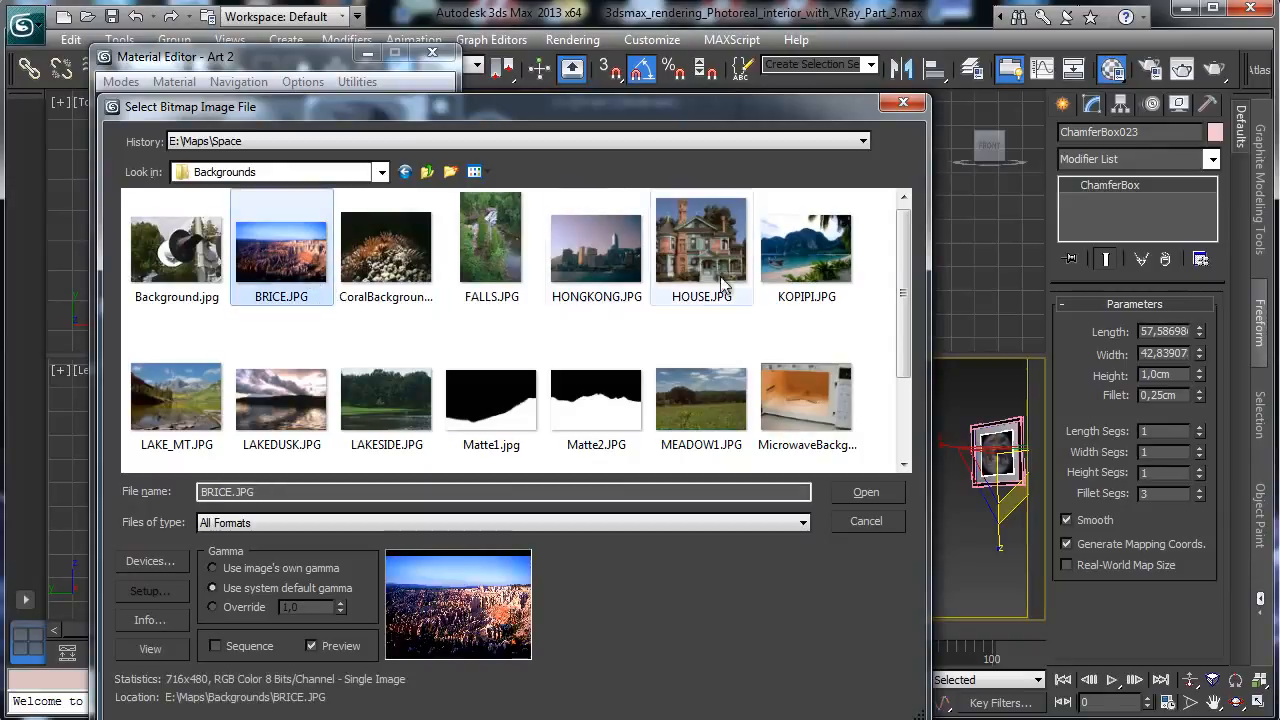
left_click(806, 255)
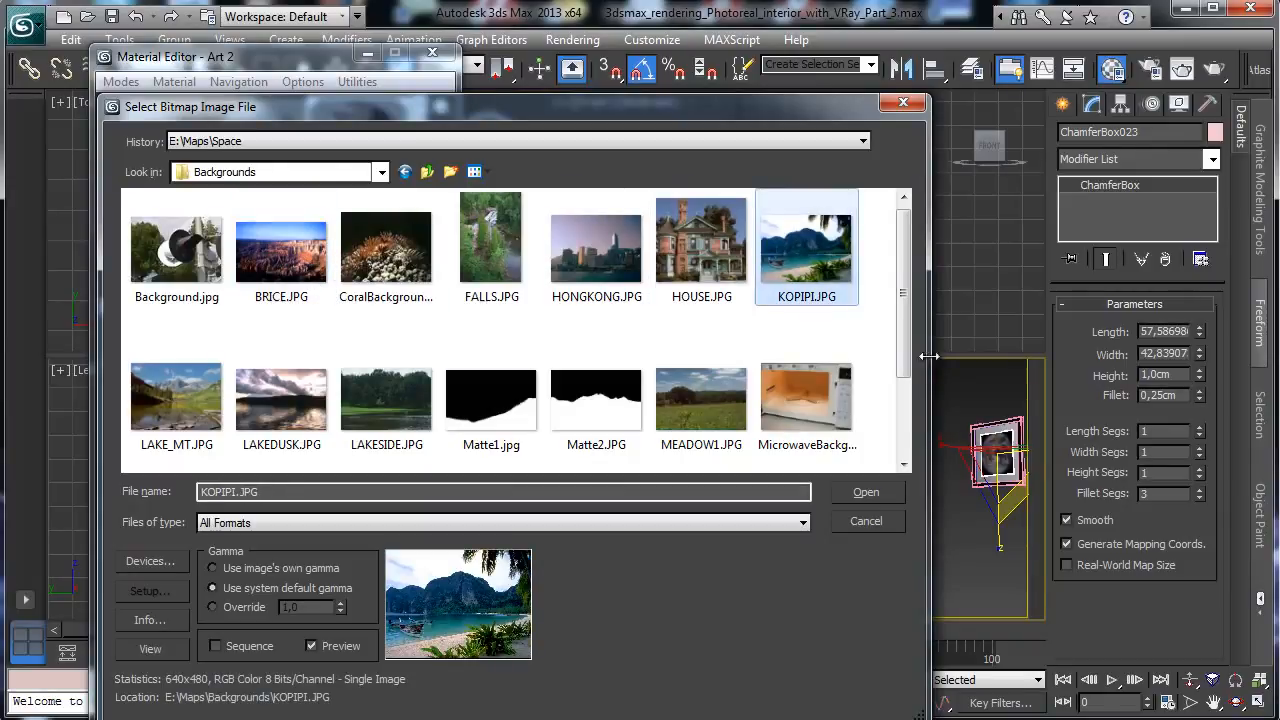
left_click(866, 492)
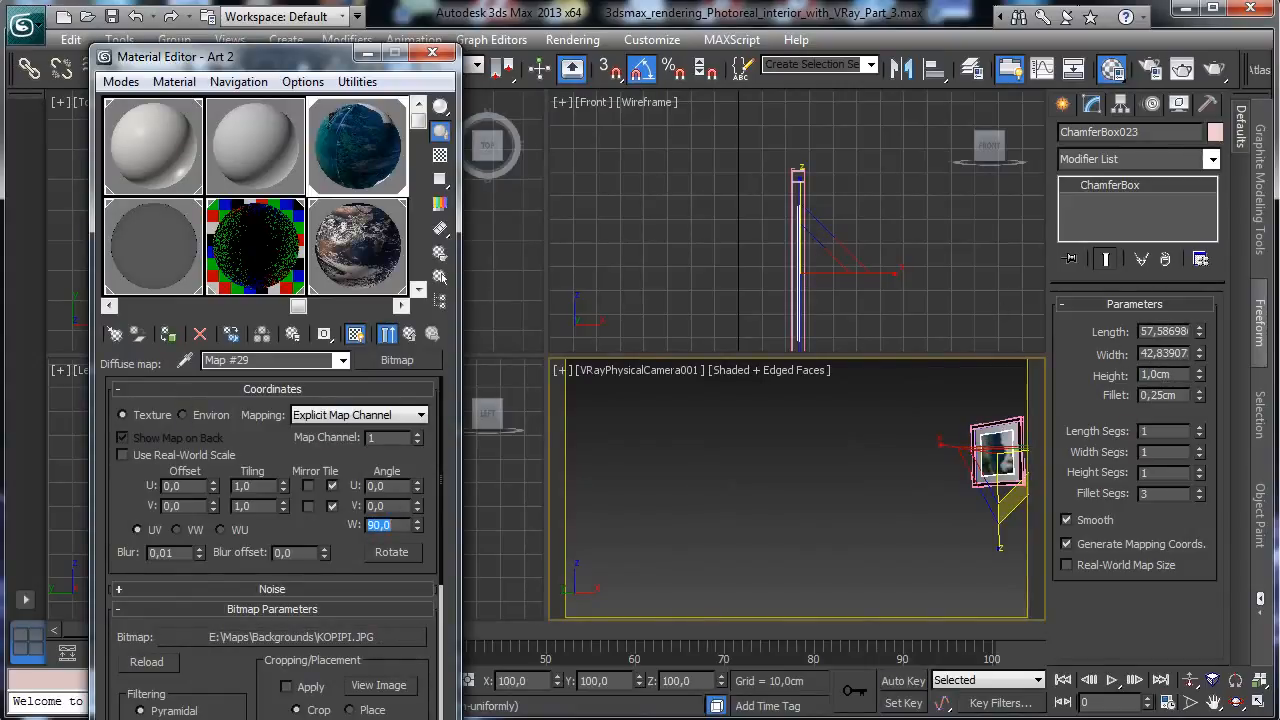
Close the Art_002 picture group and rotate it -90 degrees about X to landscape orientation
left_click(172, 40)
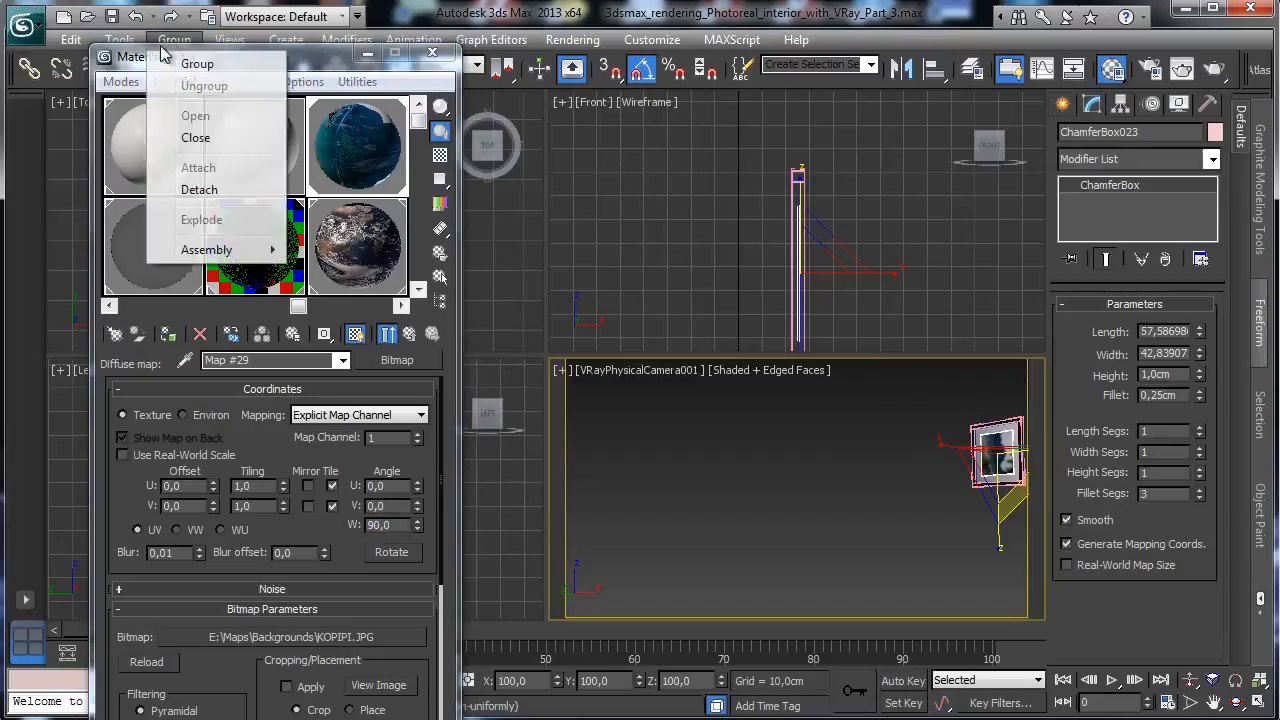
left_click(270, 135)
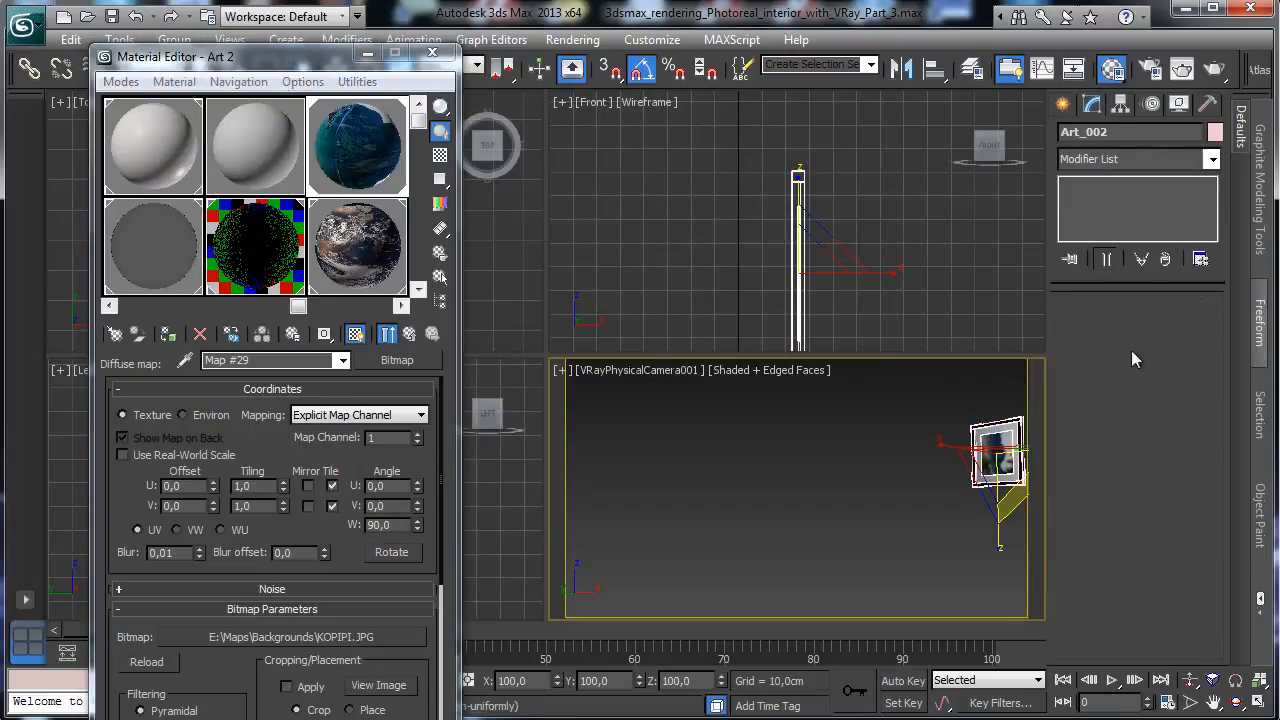
left_click(1258, 705)
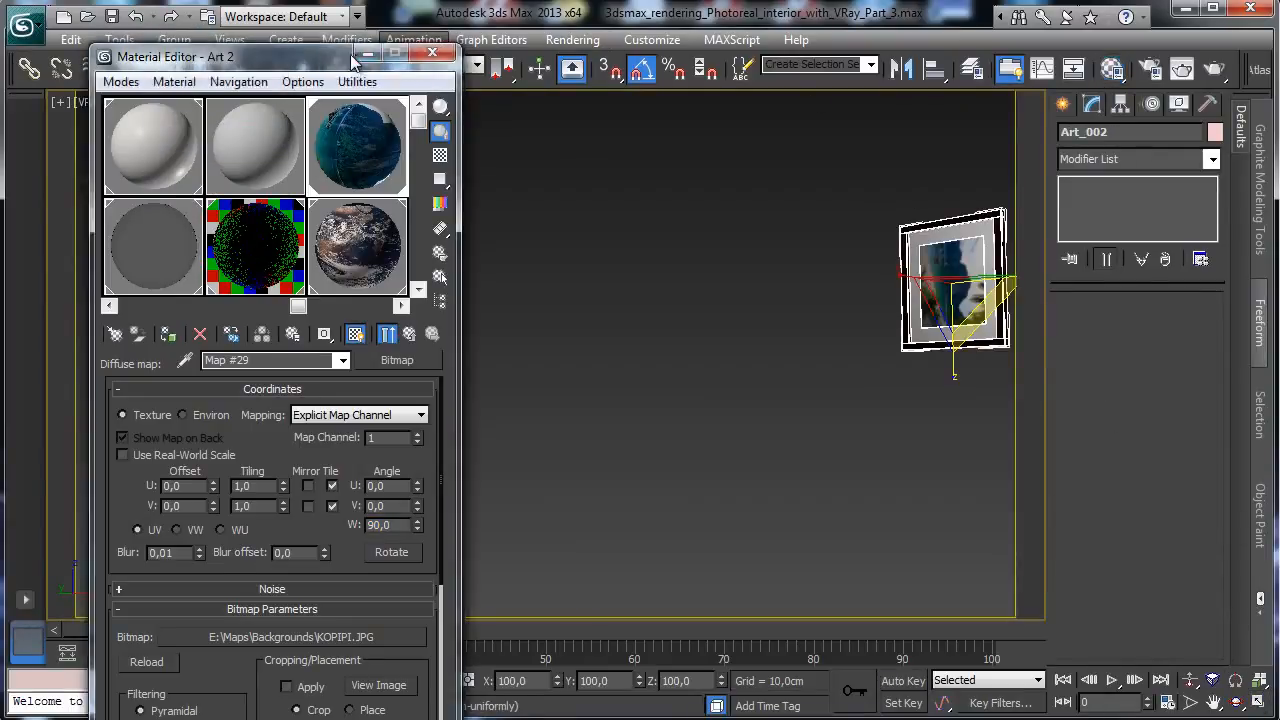
left_click(432, 52)
left_click(368, 67)
left_click_drag(967, 360, 1057, 318)
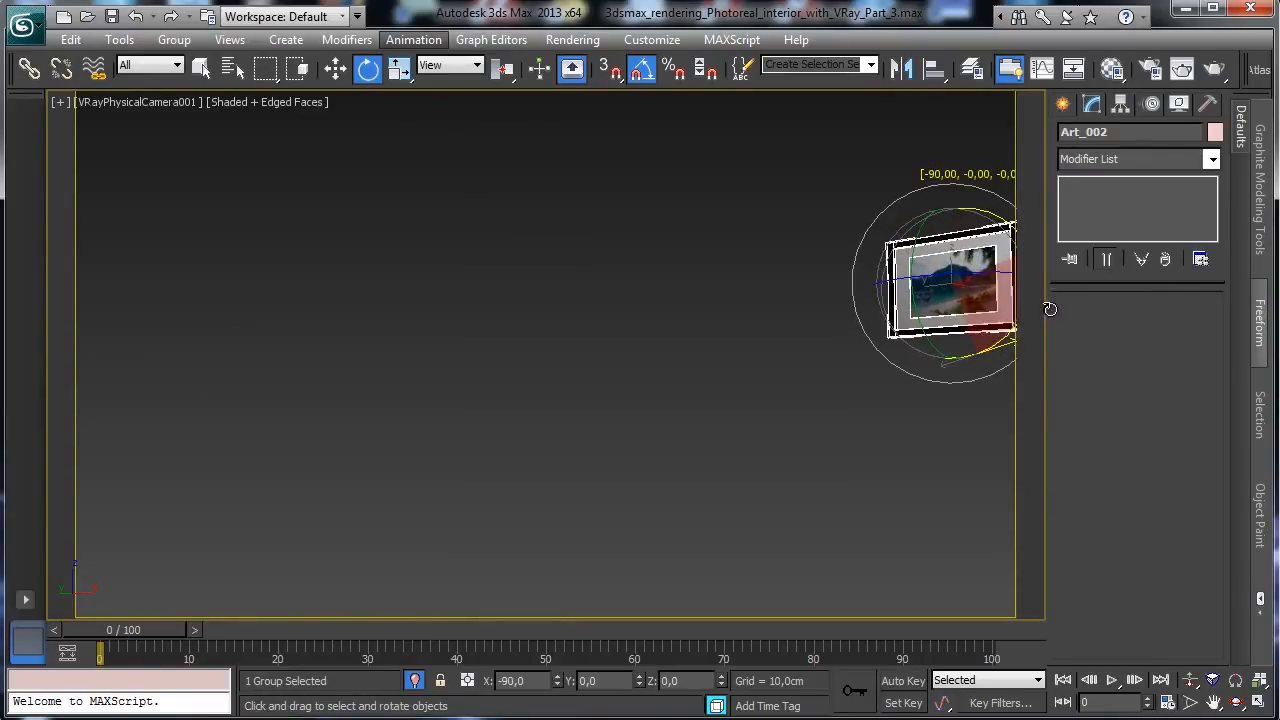
left_click(740, 217)
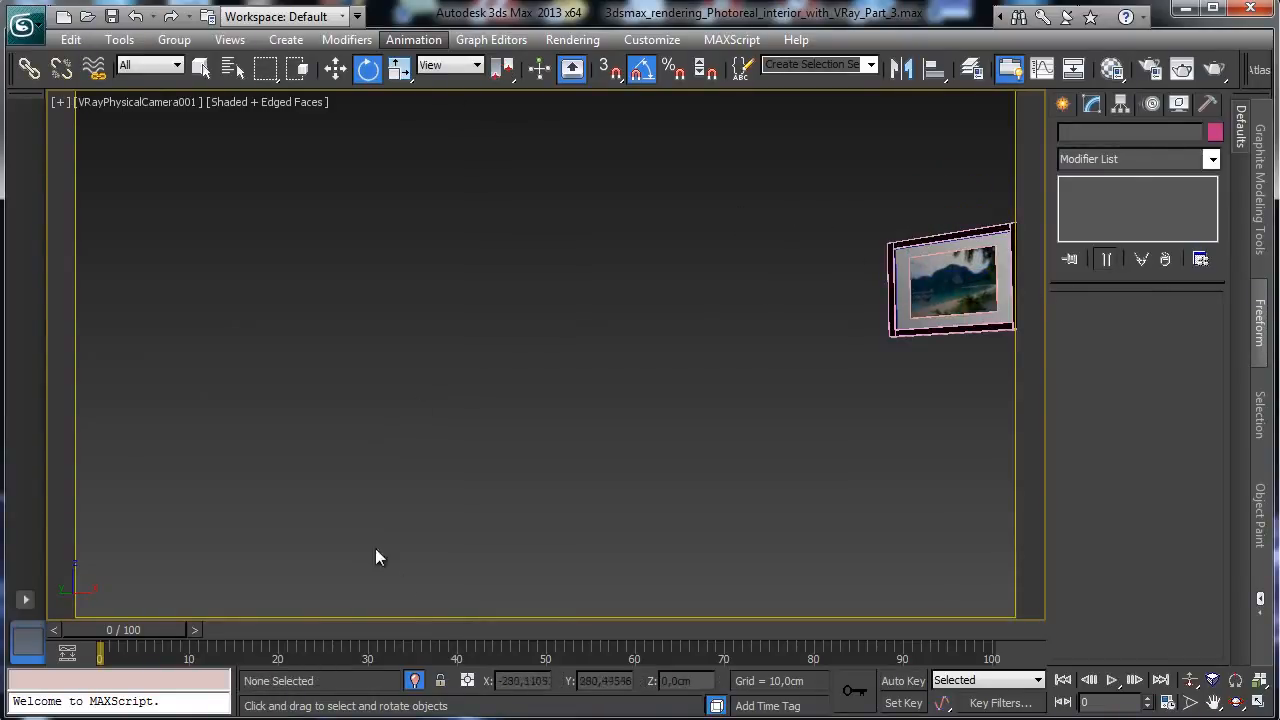
Exit isolation mode and raise the landscape picture about 24.2 cm along Z
left_click(413, 681)
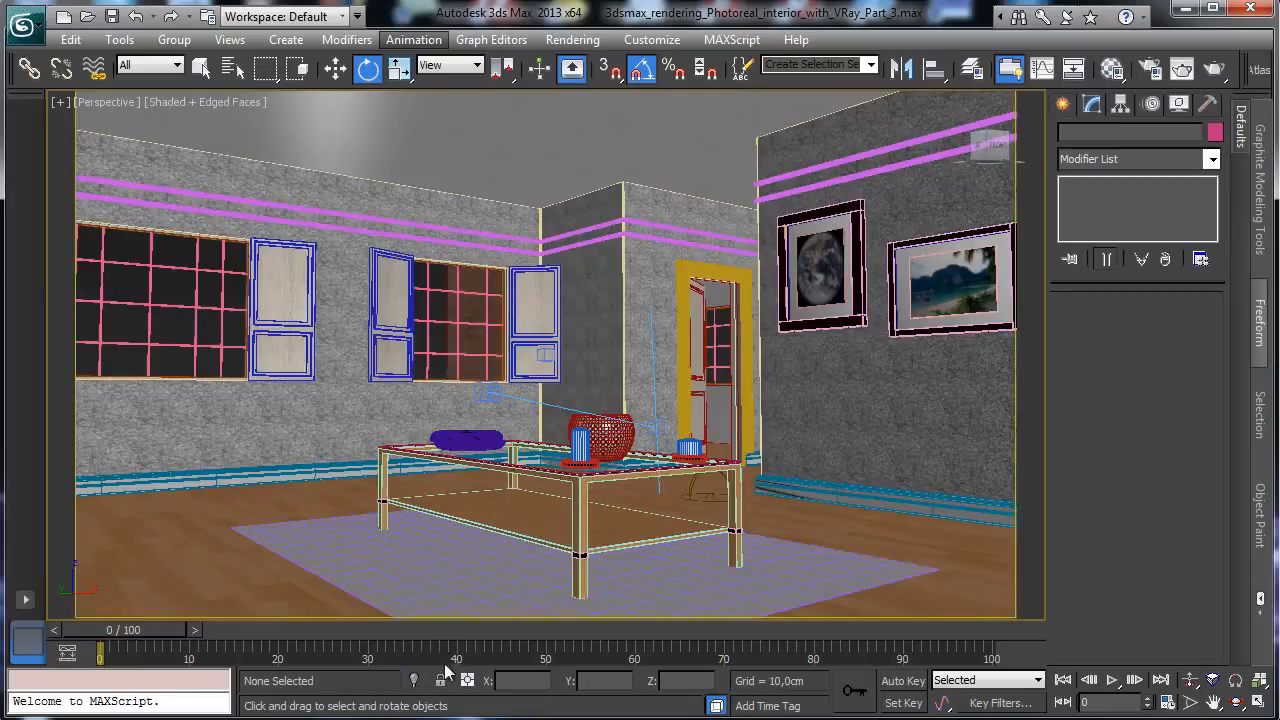
left_click(959, 281)
left_click(335, 68)
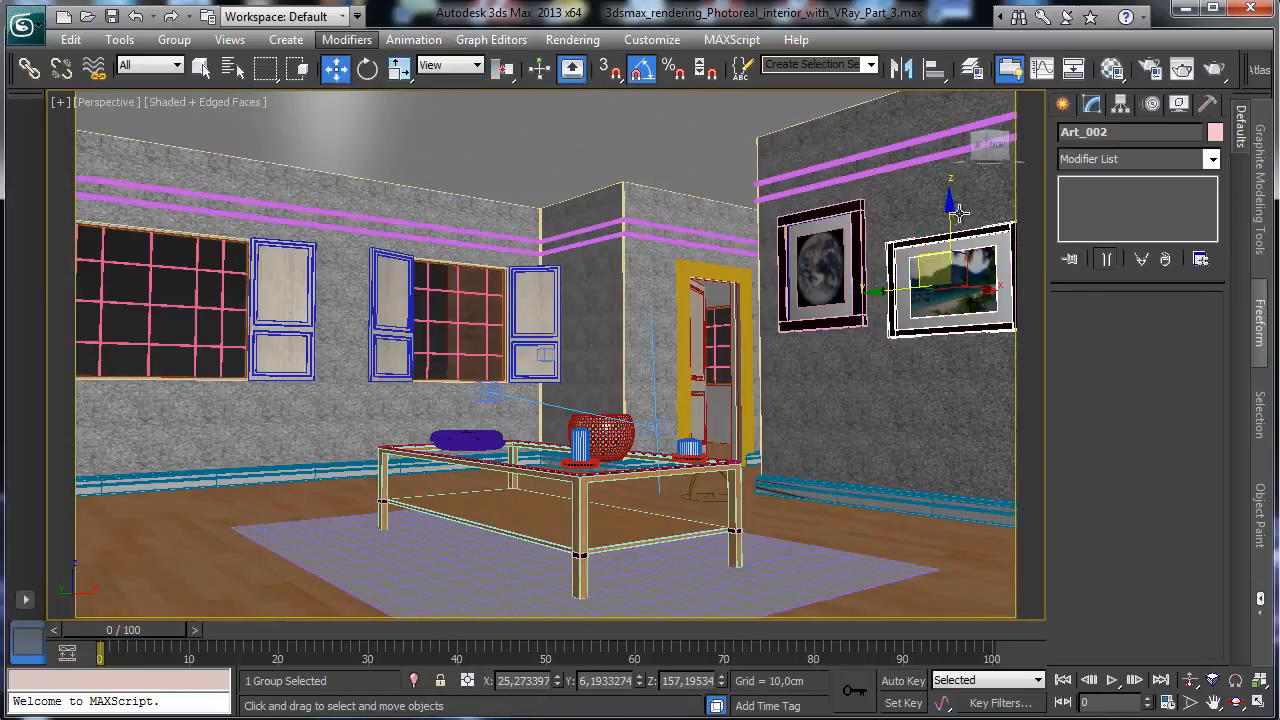
left_click_drag(959, 212, 963, 178)
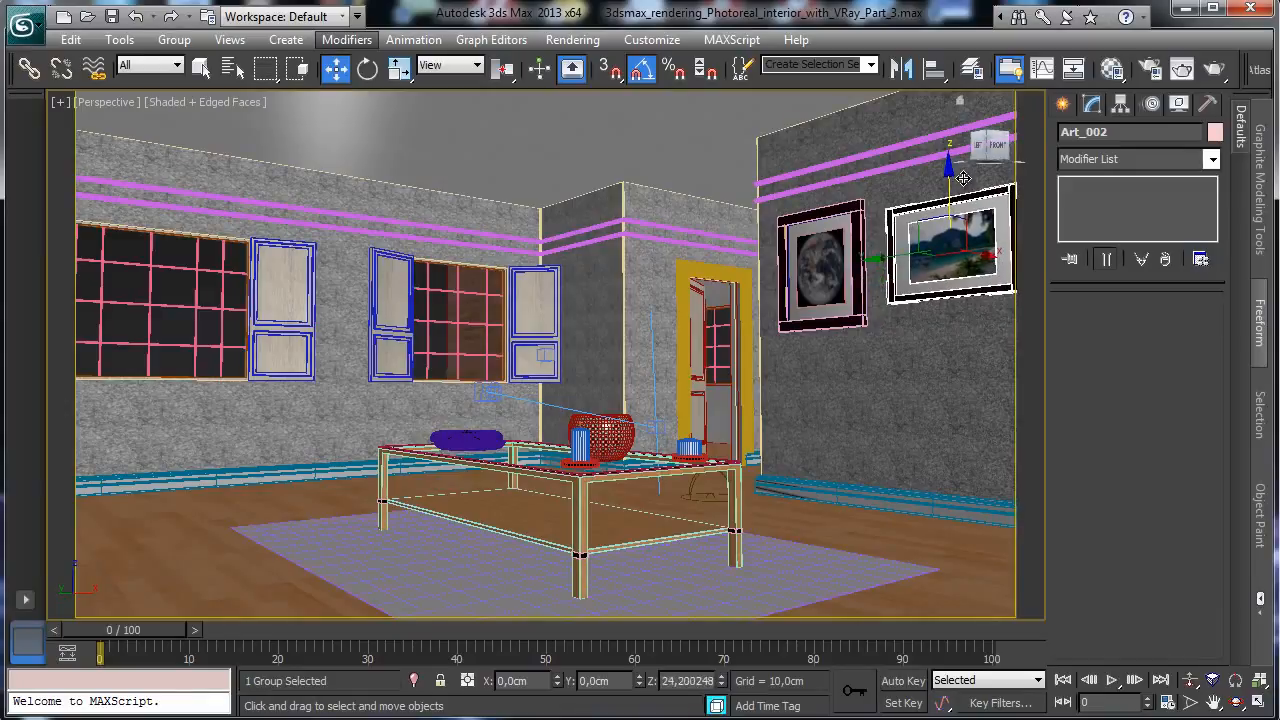
Close the Art_1 group of the Earth picture and scale it uniformly to about 80.5%
left_click(824, 226)
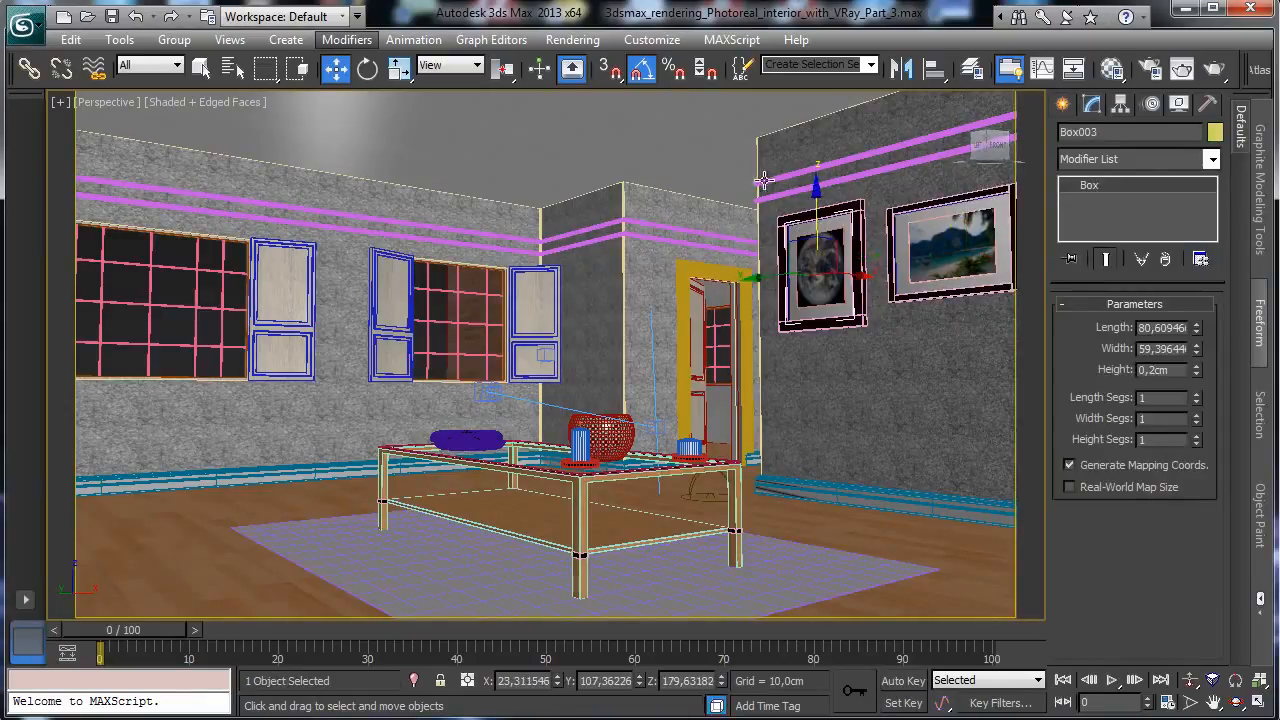
left_click(845, 208)
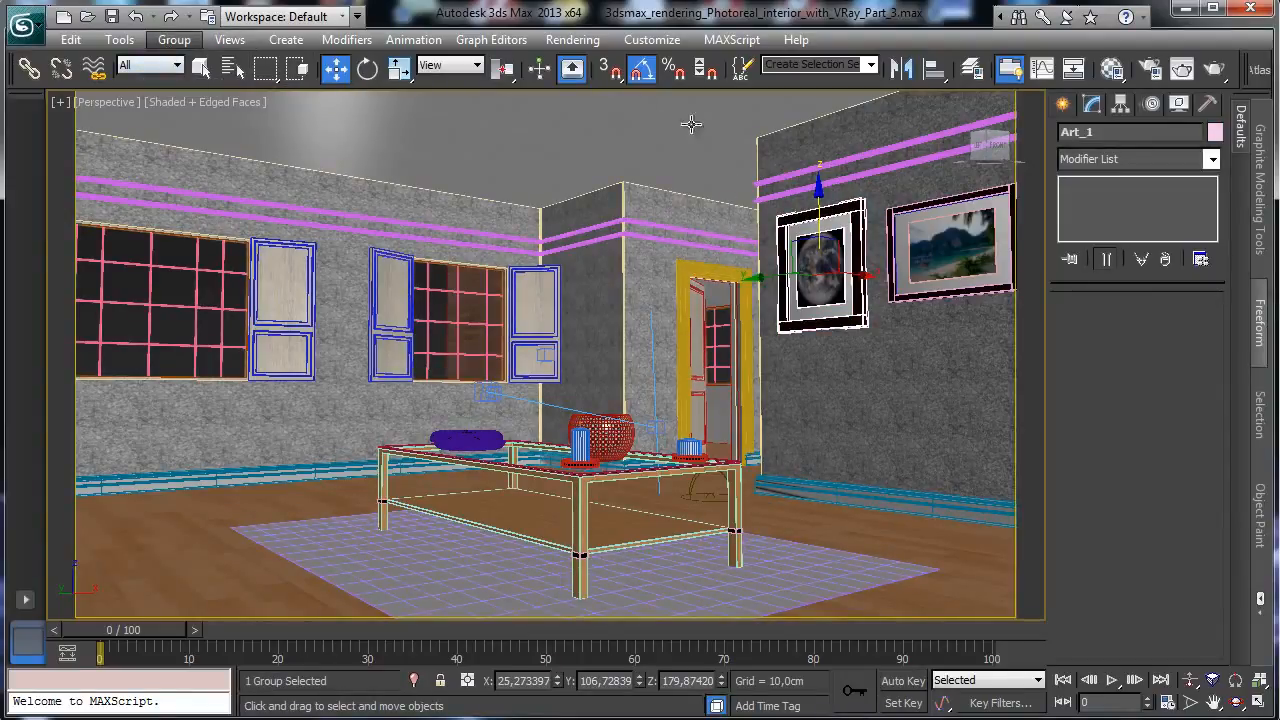
left_click(399, 68)
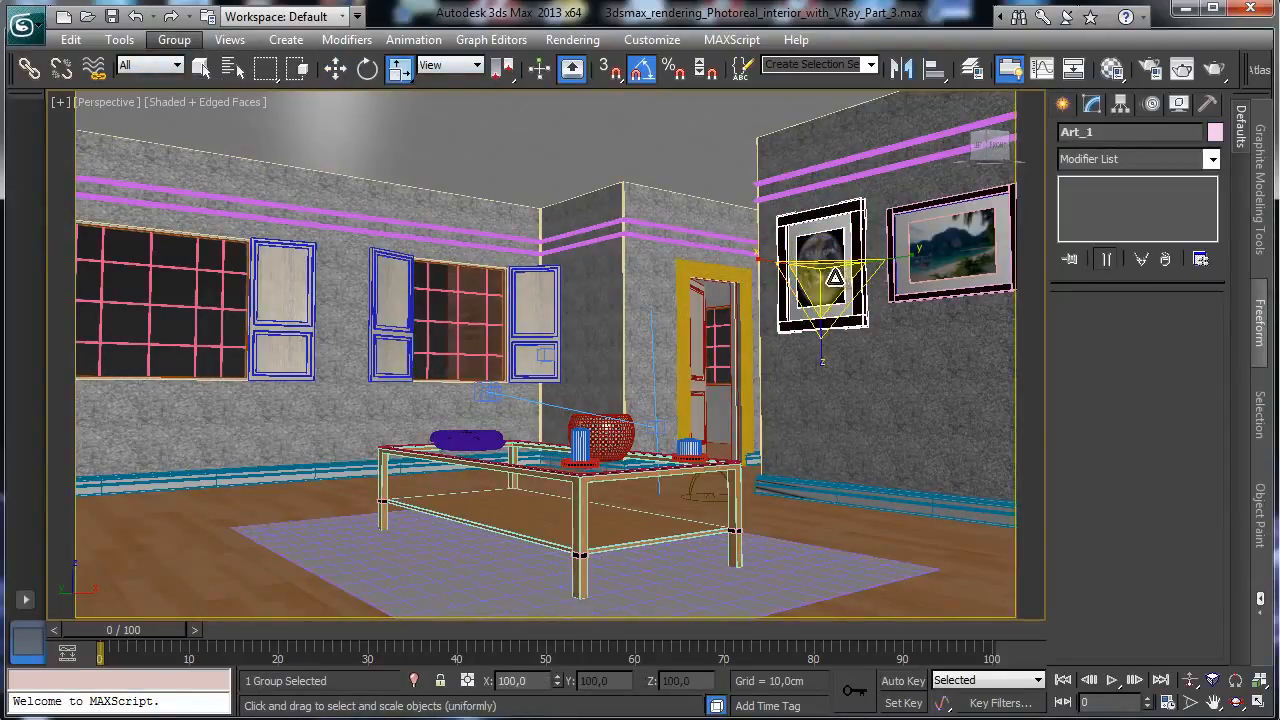
left_click_drag(834, 278, 834, 325)
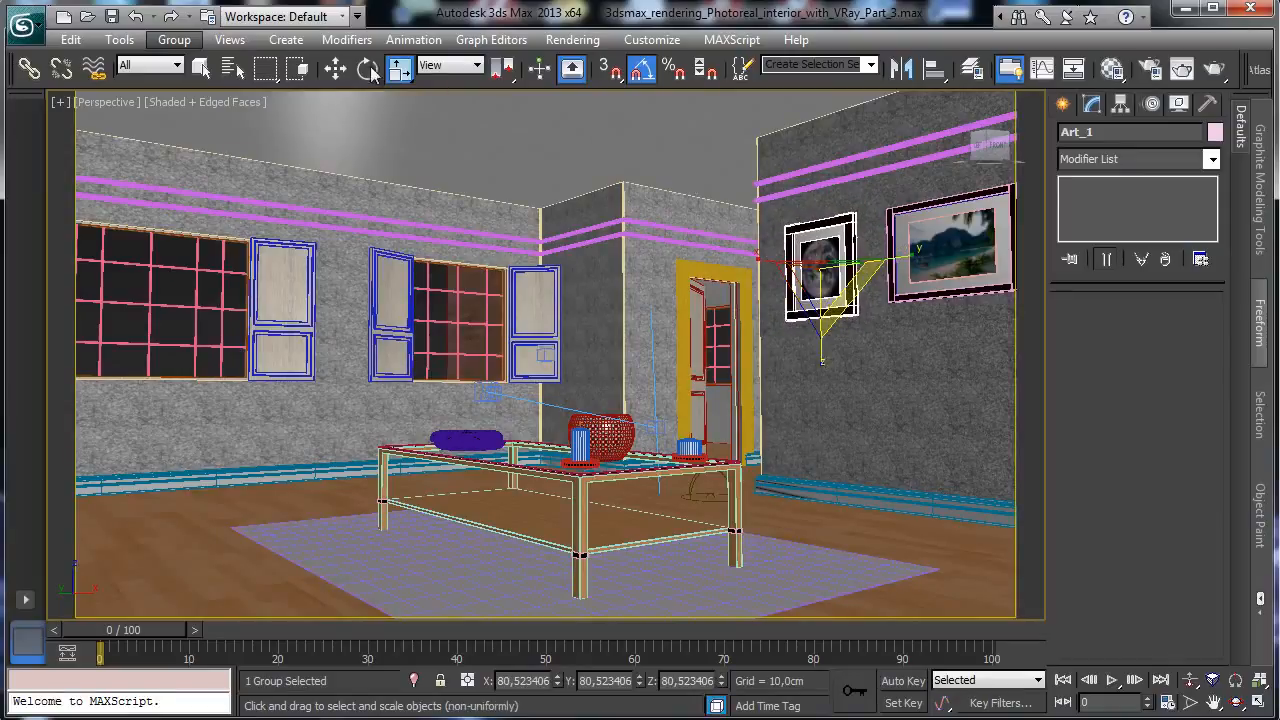
Shift the Earth picture slightly along the wall toward the door and lower it about 19.7 cm
key("w")
left_click_drag(781, 274, 779, 272)
left_click_drag(815, 211, 806, 236)
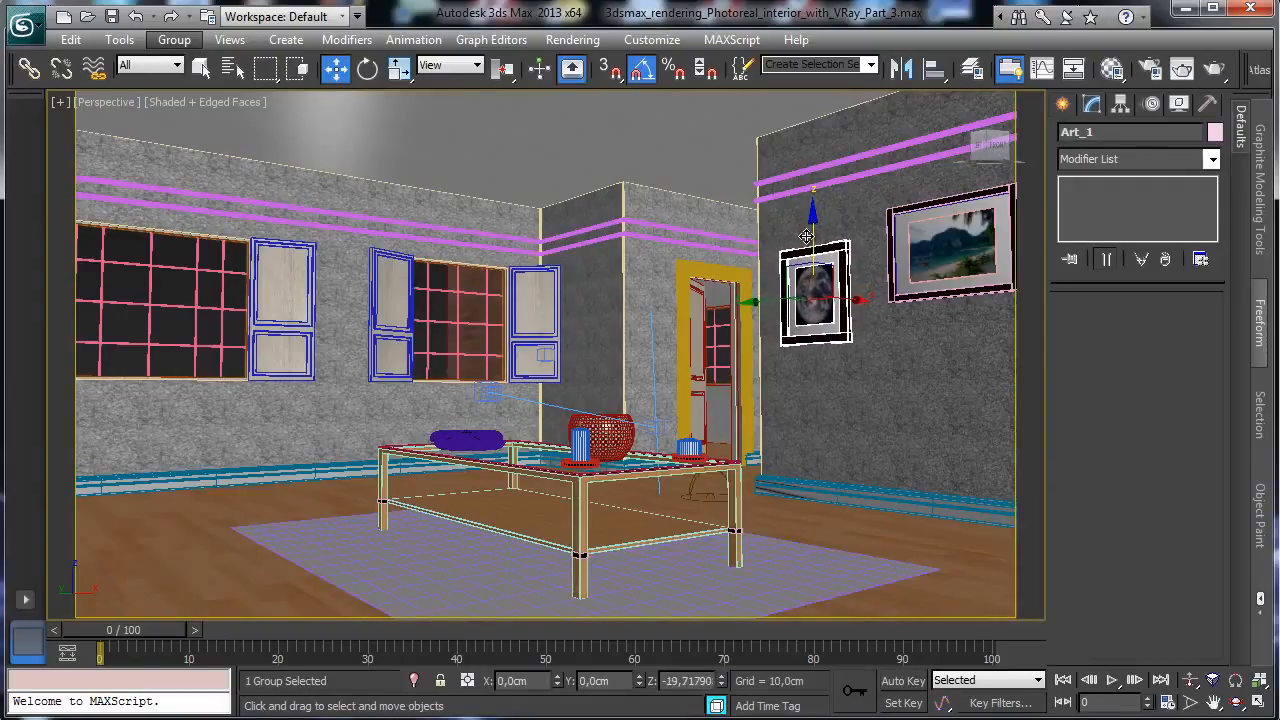
Raise the landscape picture about 8.2 cm and the Earth picture about 10.4 cm, nudging the Earth picture toward the landscape one
left_click(934, 229)
left_click_drag(952, 215, 952, 203)
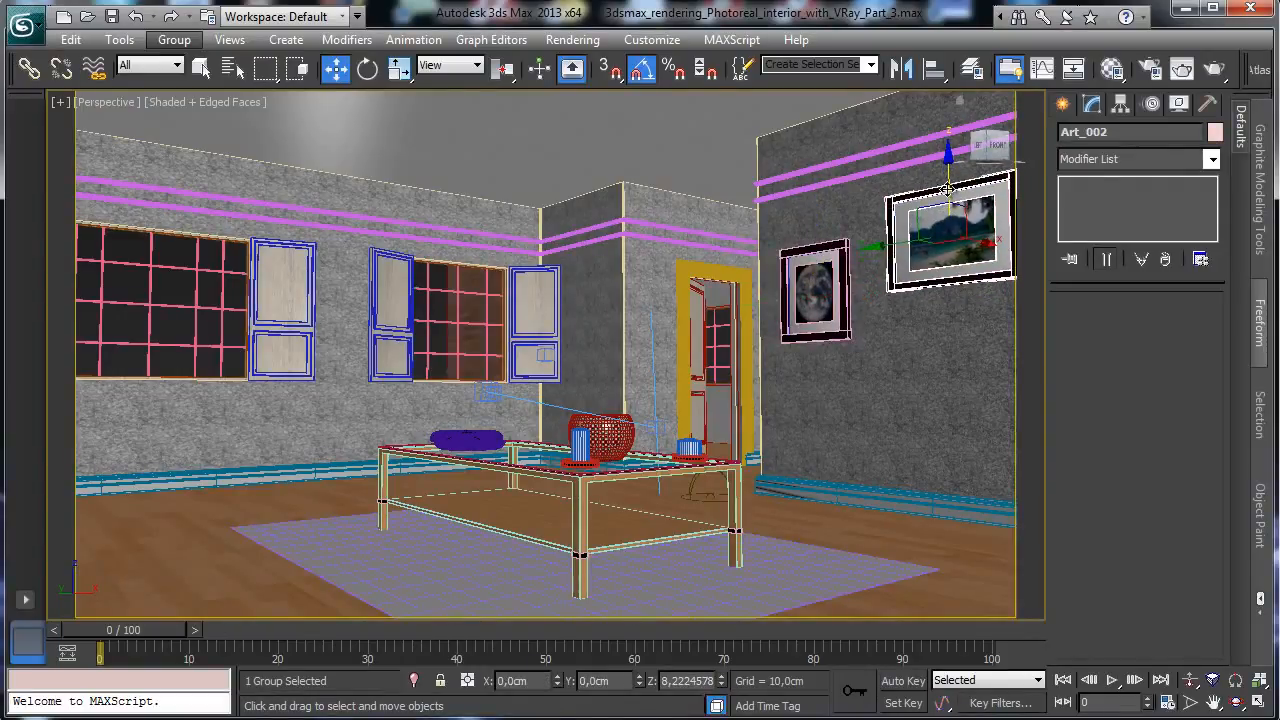
left_click(798, 258)
left_click_drag(820, 219, 817, 207)
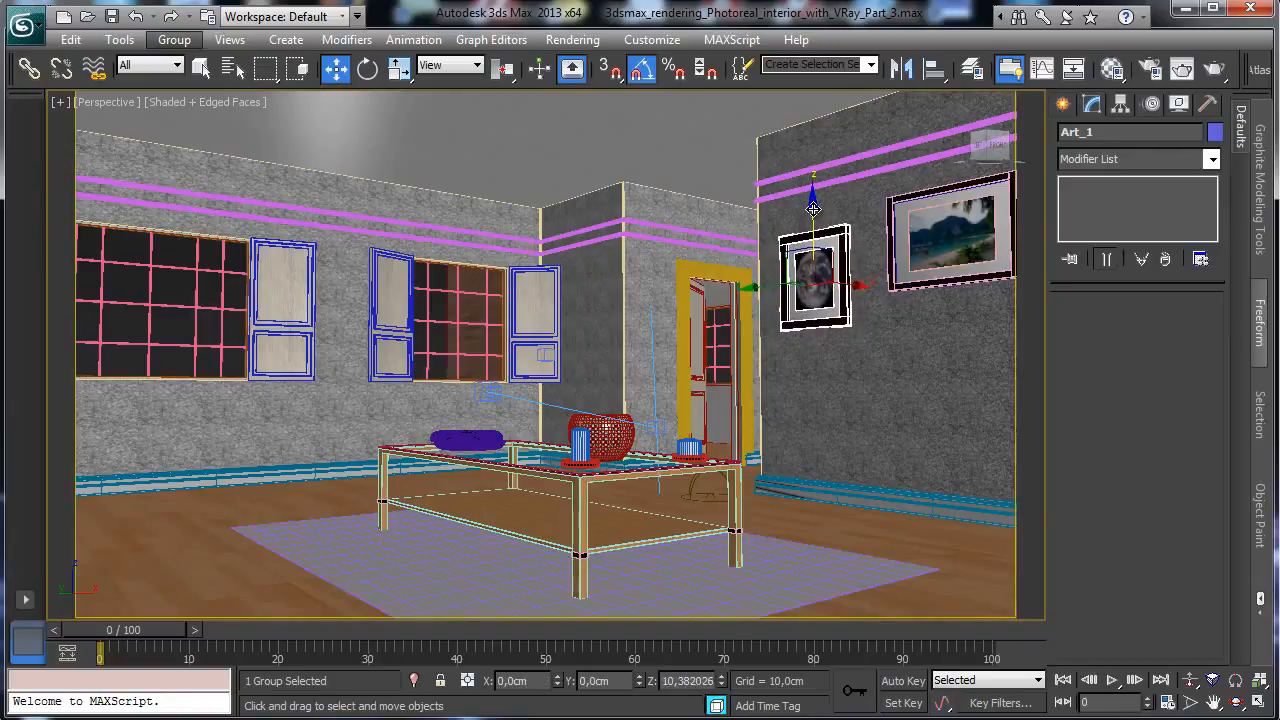
left_click_drag(763, 288, 755, 290)
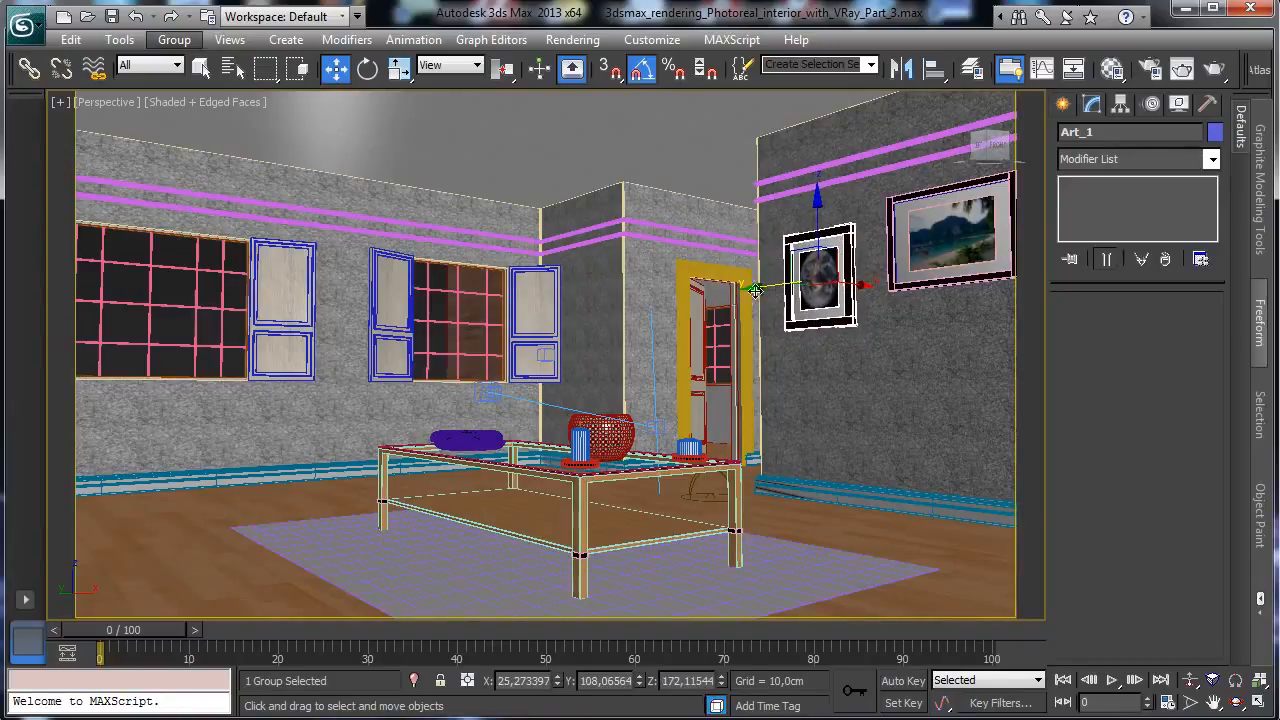
Switch the perspective viewport to the VRayPhysicalCamera001 view
left_click(120, 103)
mouse_move(165, 125)
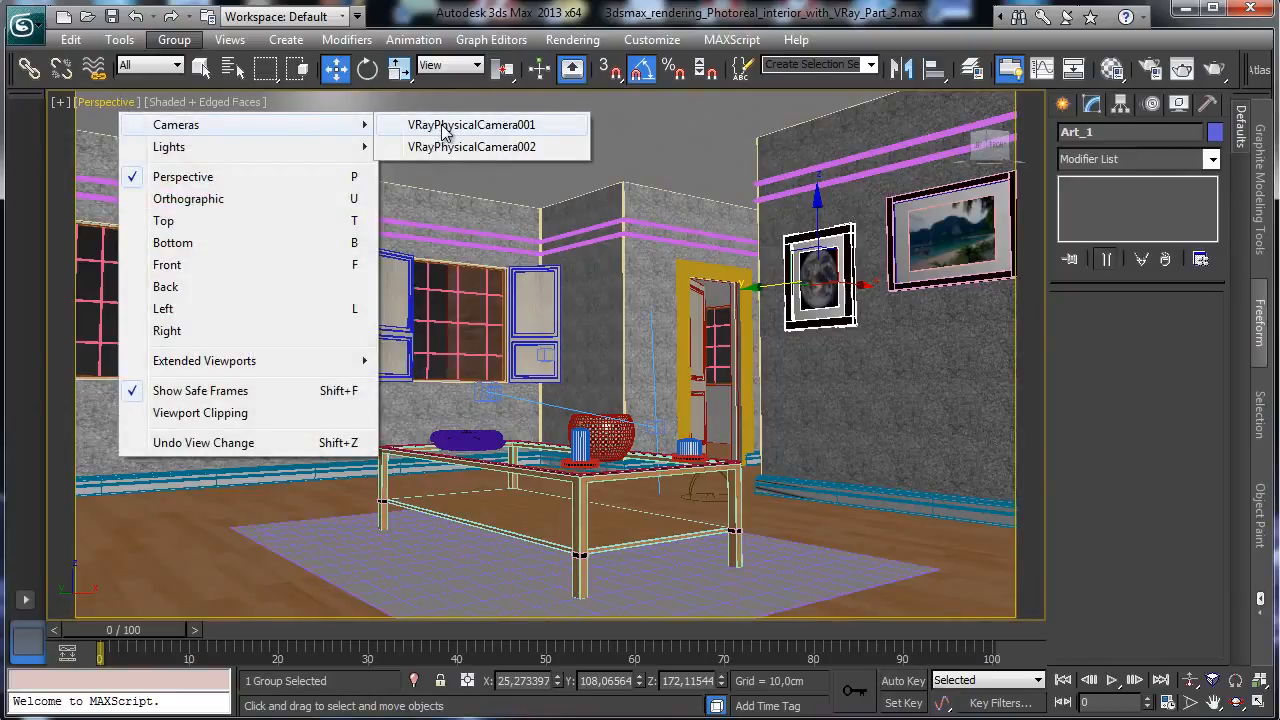
left_click(450, 128)
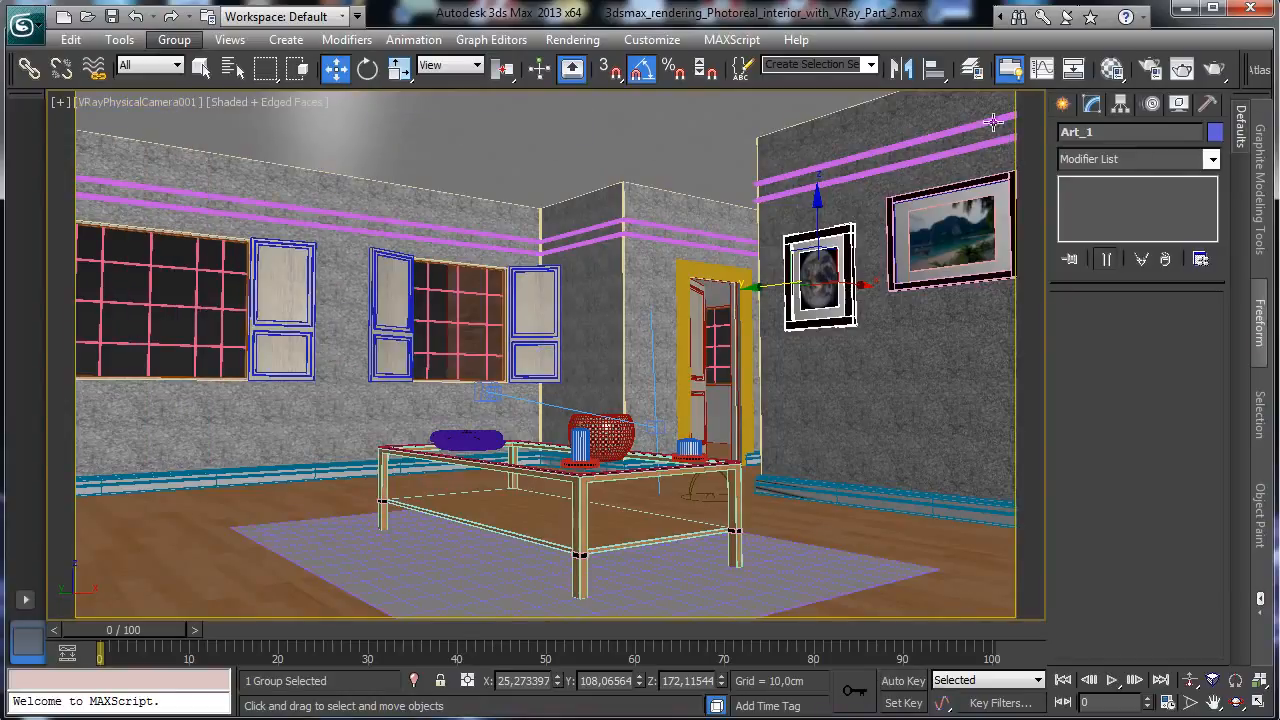
Turn off Displacement in the V-Ray global switches, run a test render of the camera view, and move the frame buffer aside
left_click(1149, 74)
left_click(146, 86)
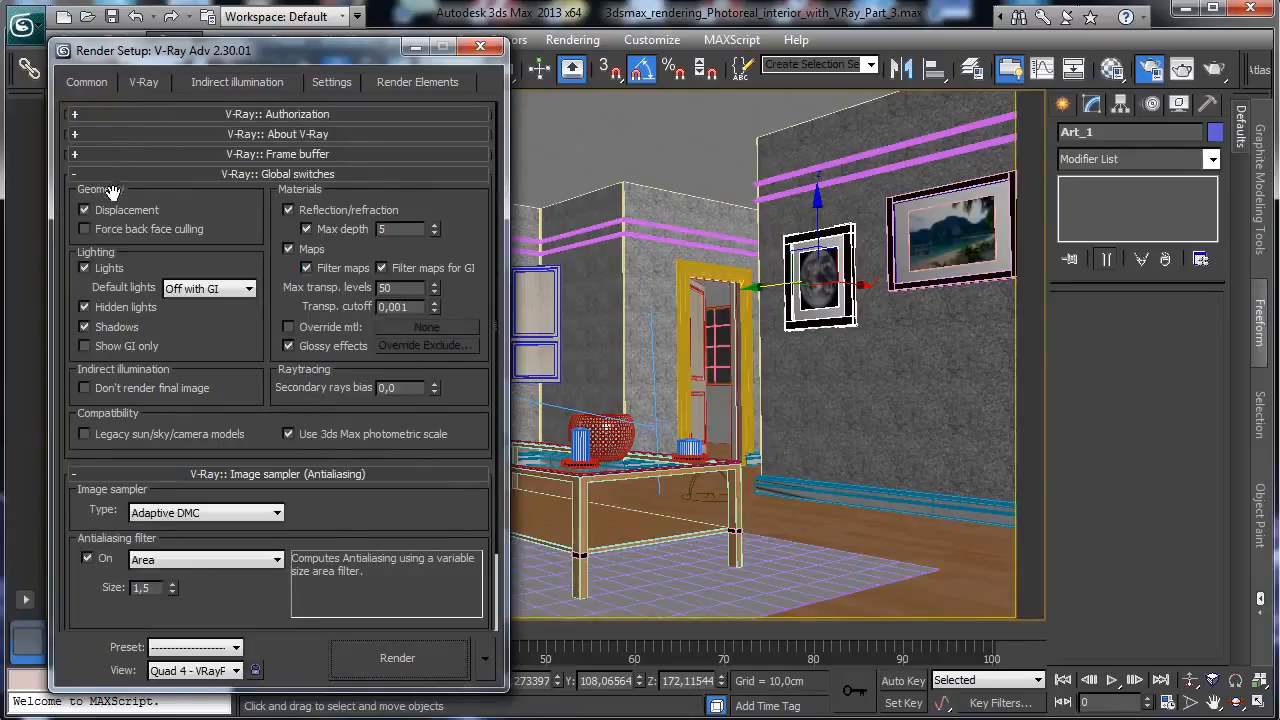
left_click(397, 660)
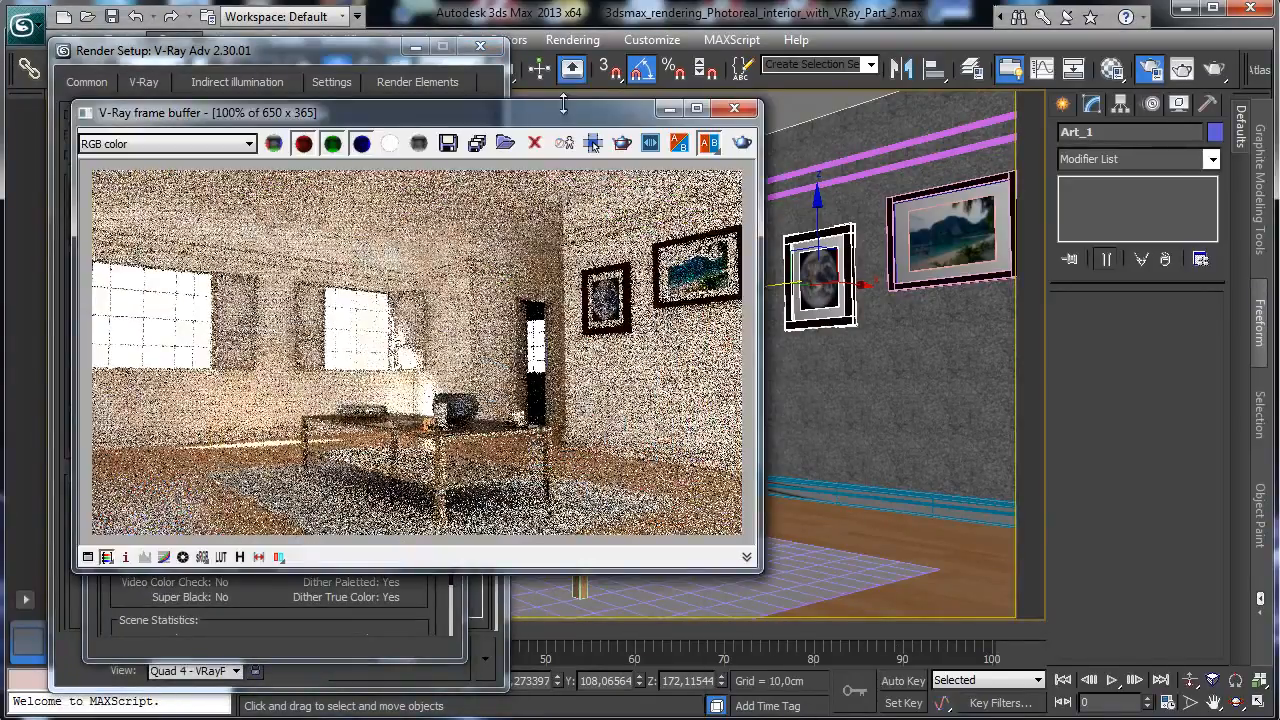
left_click_drag(560, 106, 824, 96)
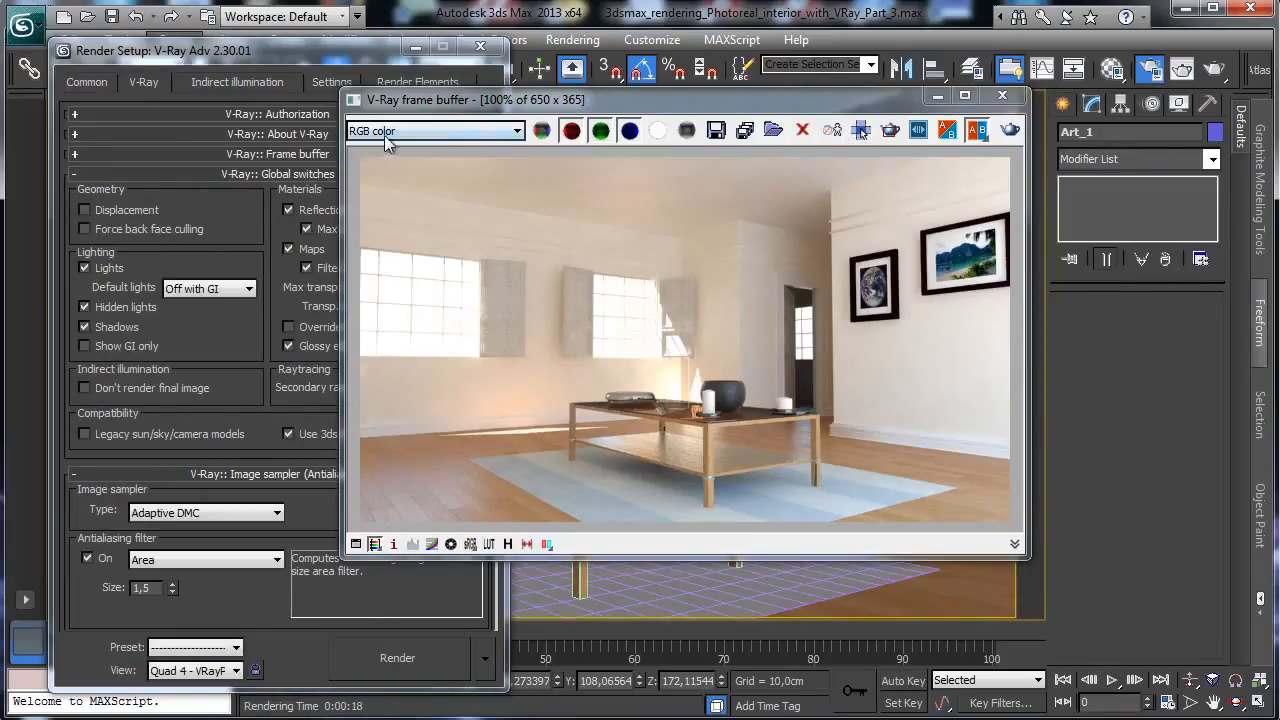
left_click_drag(780, 101, 1235, 127)
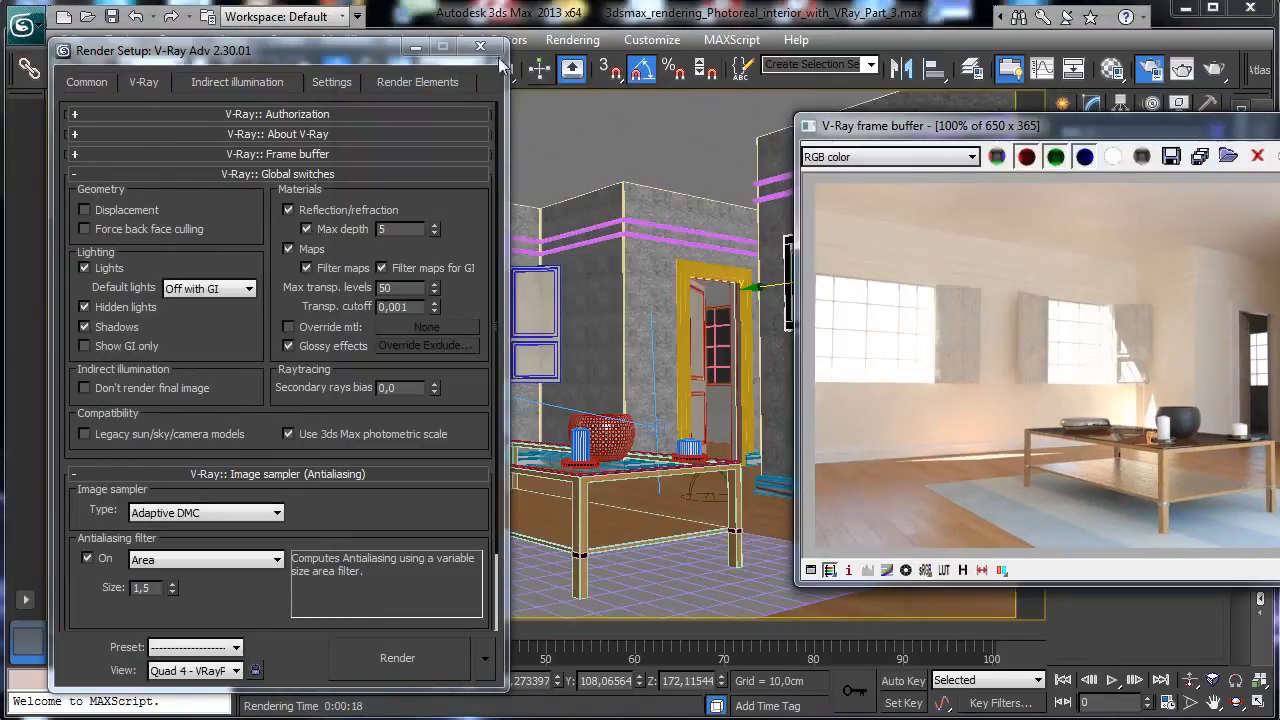
Put the Render Setup window out of the way and switch the viewport to the VRayPhysicalCamera002 view
left_click(417, 48)
left_click(128, 103)
mouse_move(240, 124)
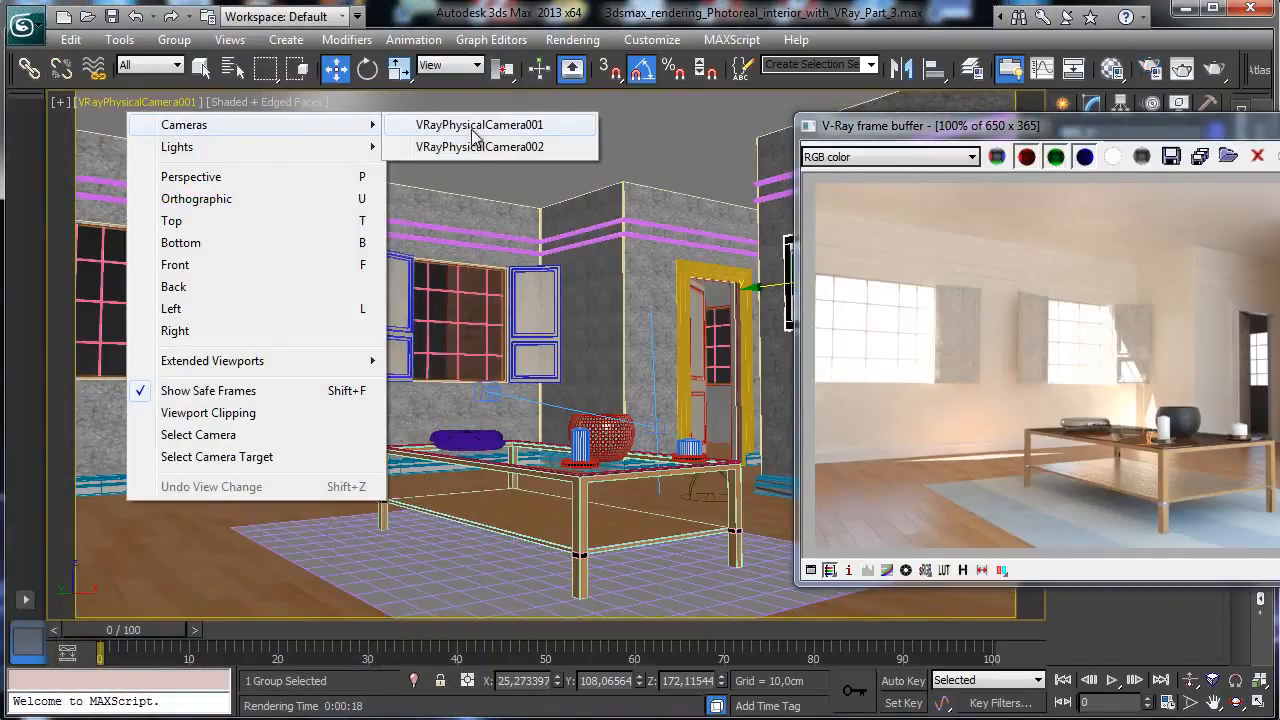
left_click(485, 146)
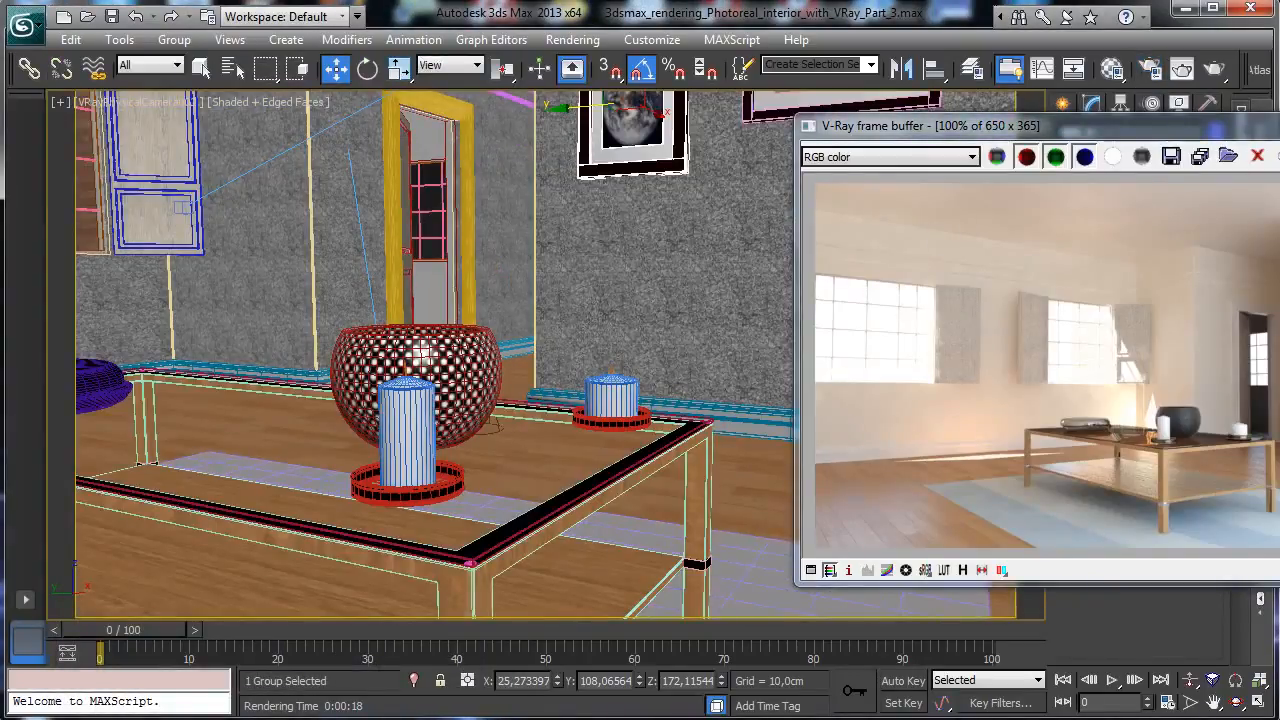
Truck the camera sideways to frame the metal dish, bowl and candles on the table together, and run a test render
left_click(1213, 703)
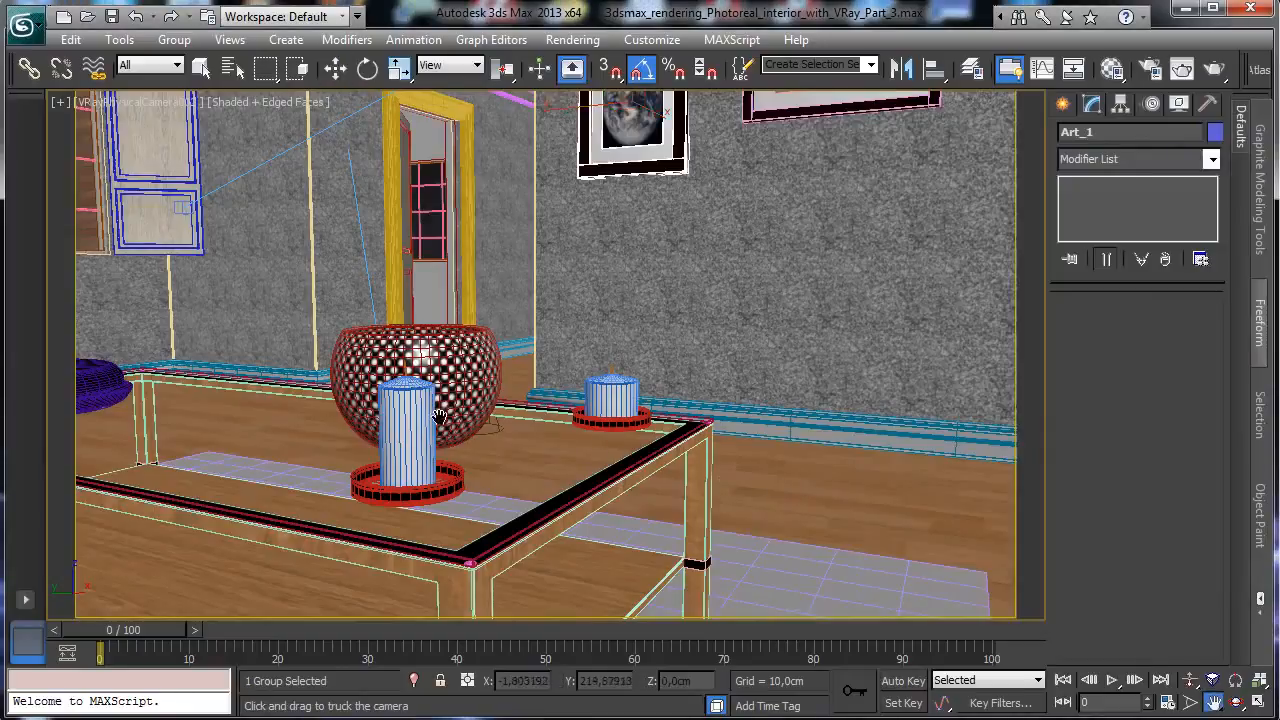
left_click_drag(430, 422, 652, 444)
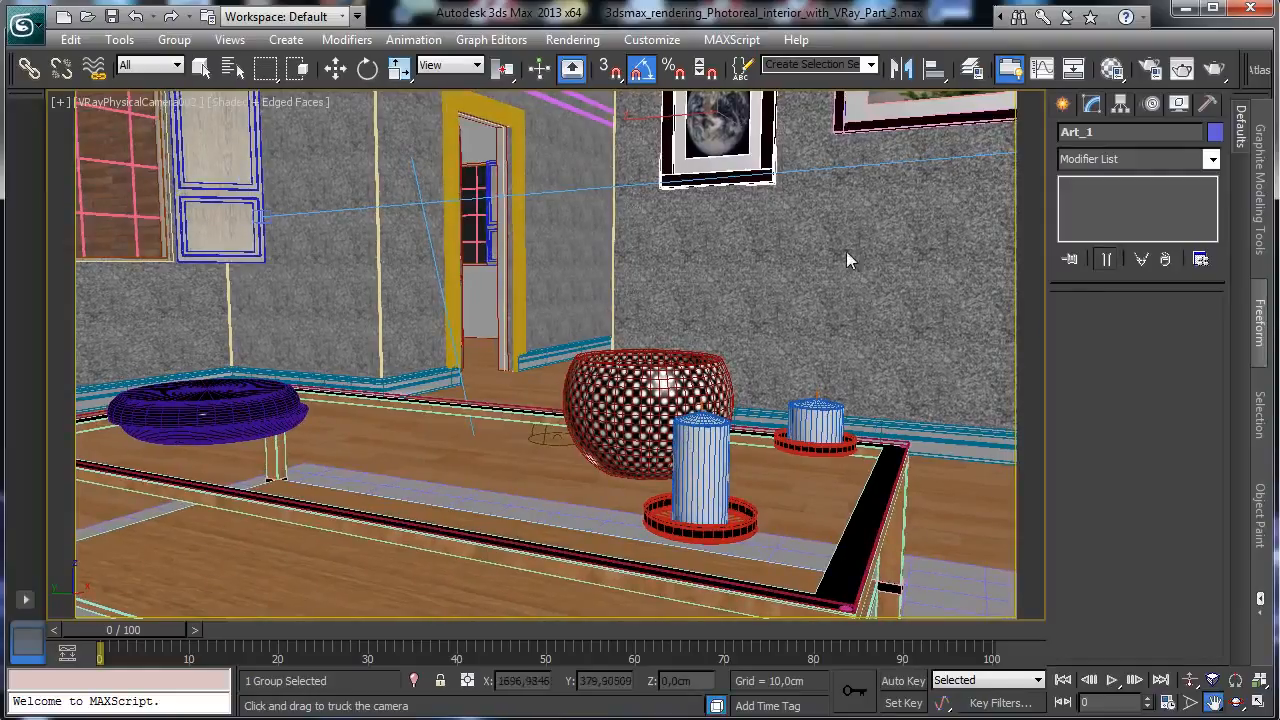
left_click(1215, 76)
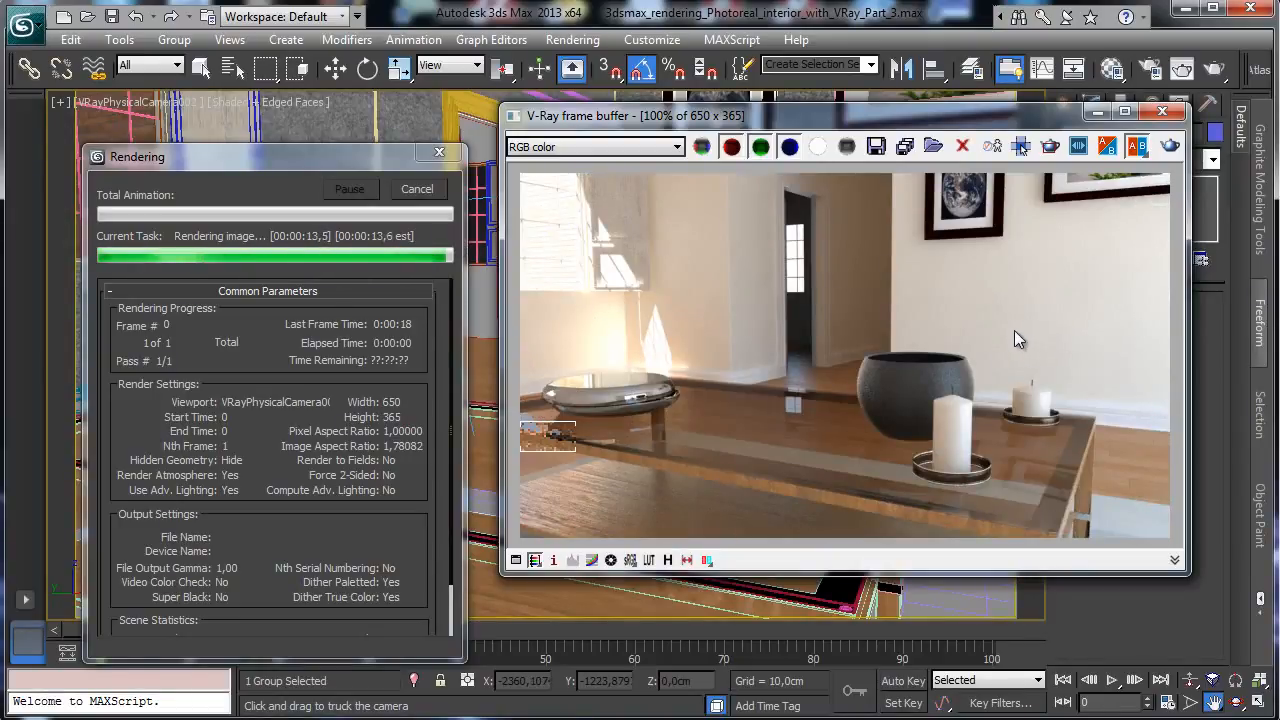
Turn Displacement back on in the V-Ray global switches and render the close-up camera view again
left_click(1149, 67)
left_click(109, 208)
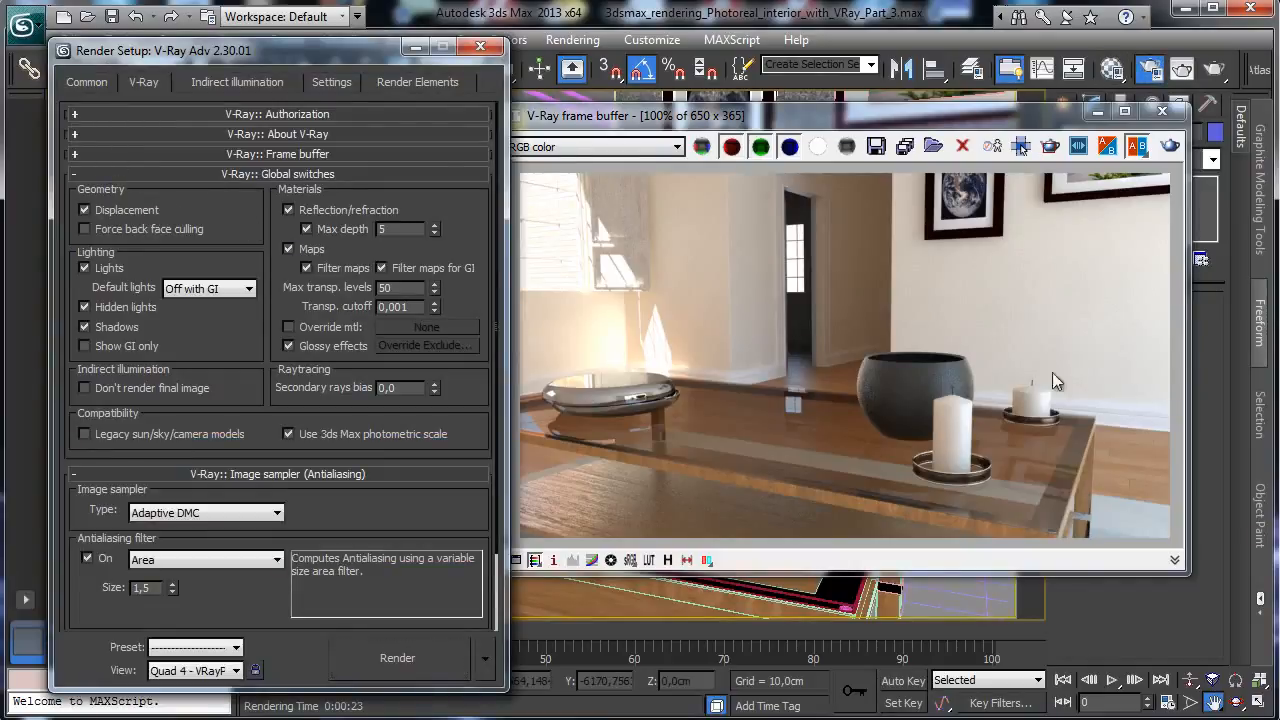
left_click(450, 656)
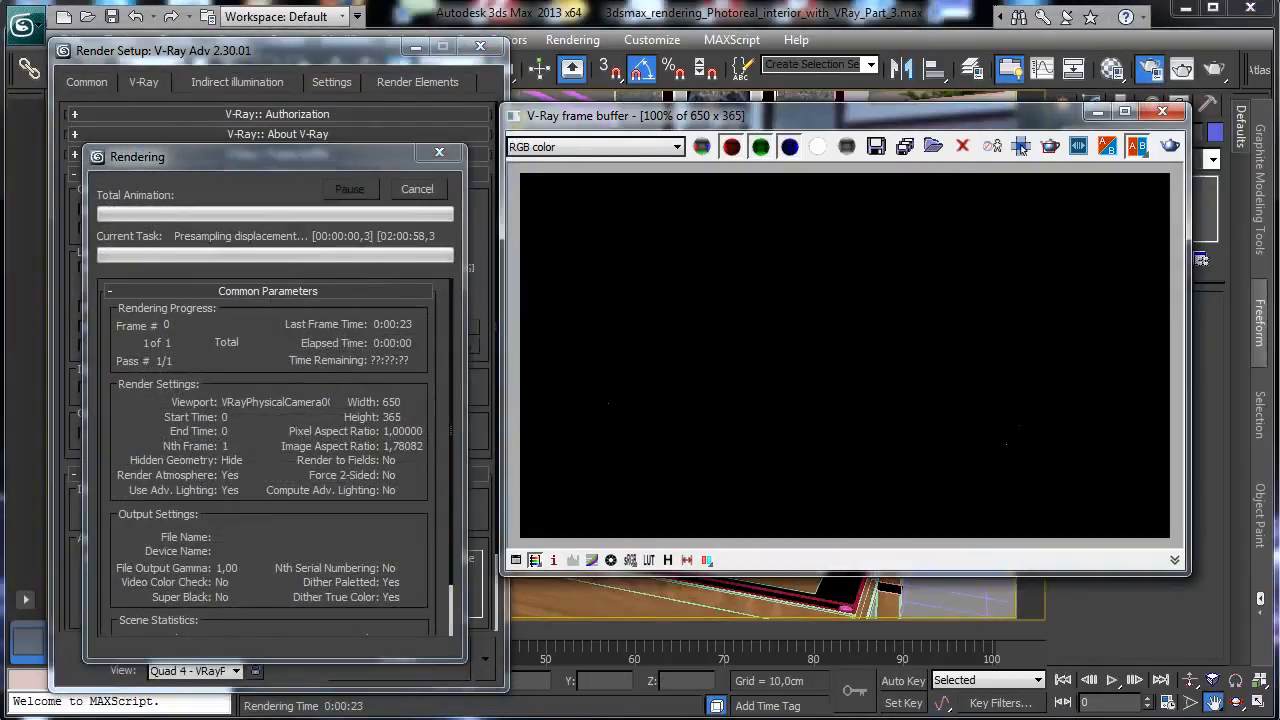